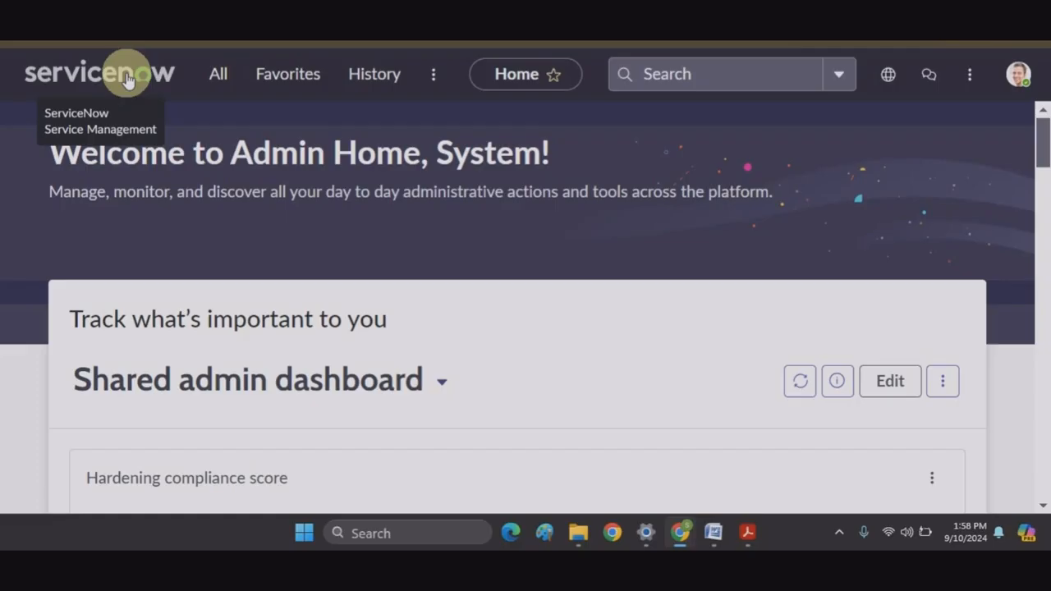
# Step: Open the CI Identifiers list and search names from 'hardware', putting Hardware Rule first
pyautogui.click(229, 78)
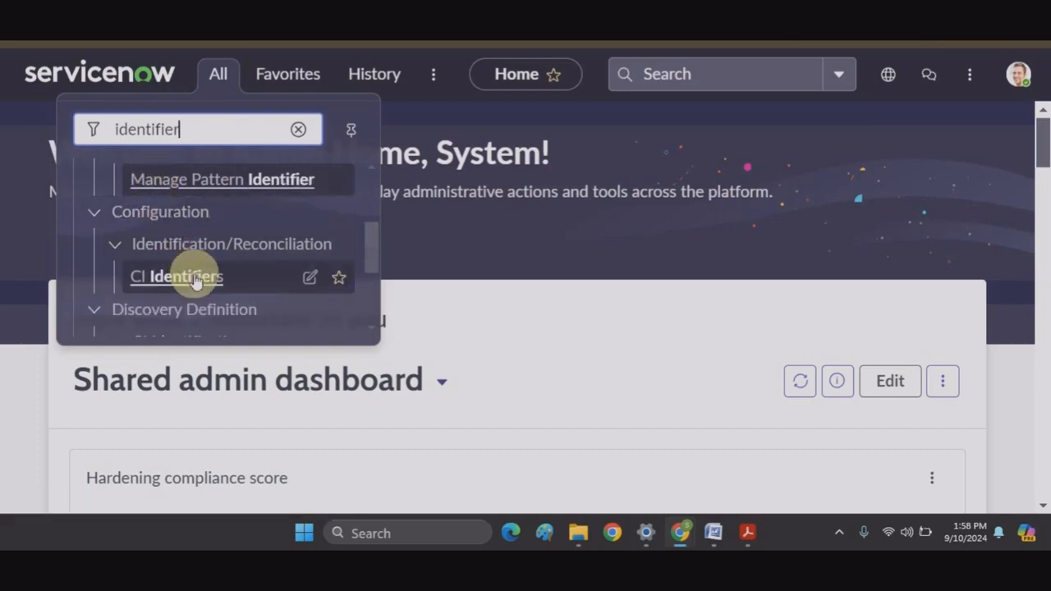
pyautogui.click(193, 278)
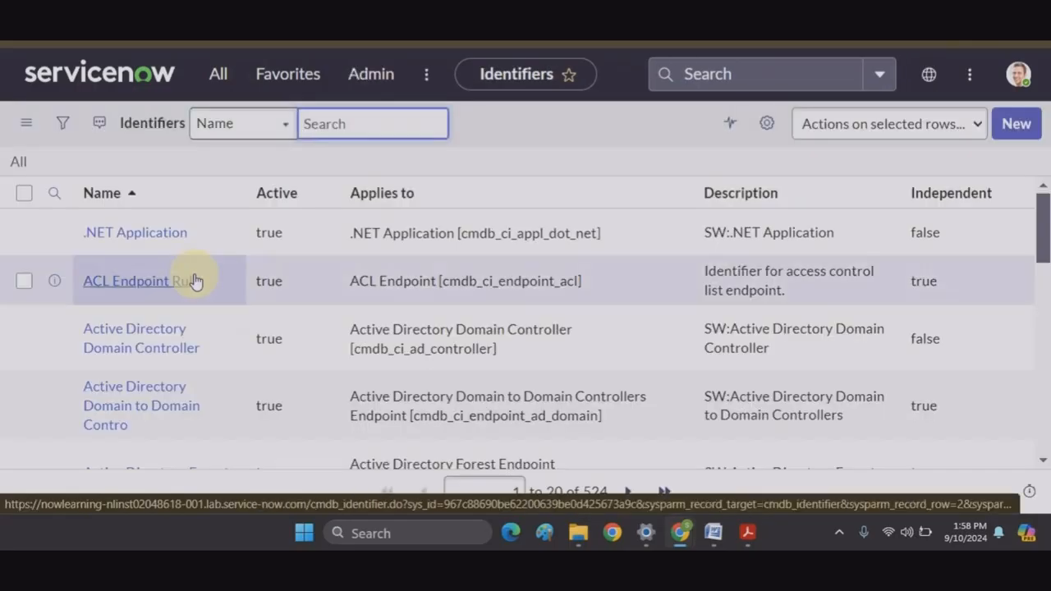
pyautogui.scroll(-10, 411, 349)
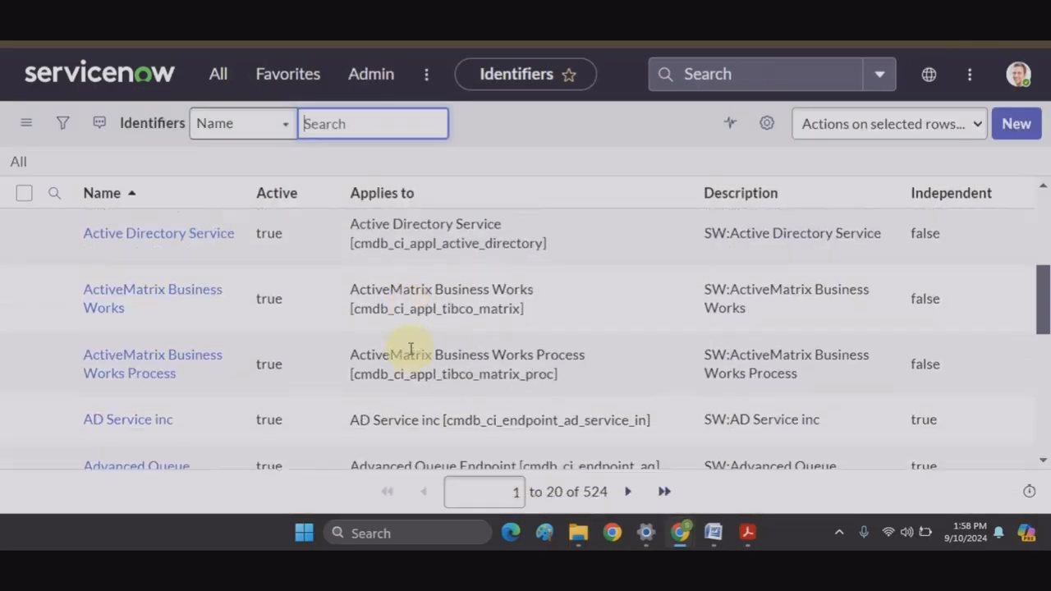
pyautogui.scroll(-3, 406, 348)
pyautogui.scroll(15, 404, 350)
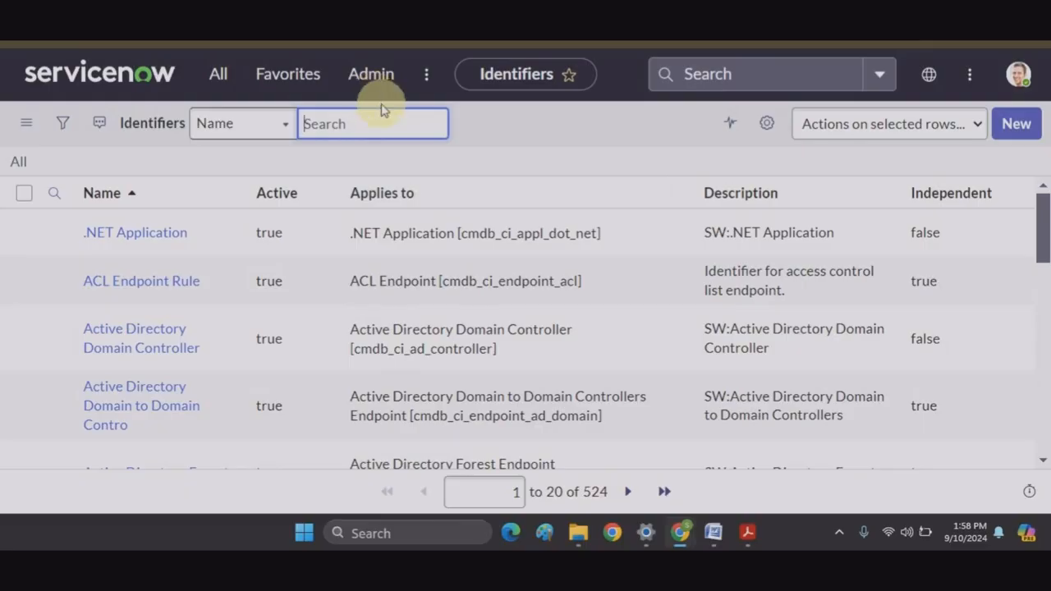
pyautogui.write('hardware')
pyautogui.press('Return')
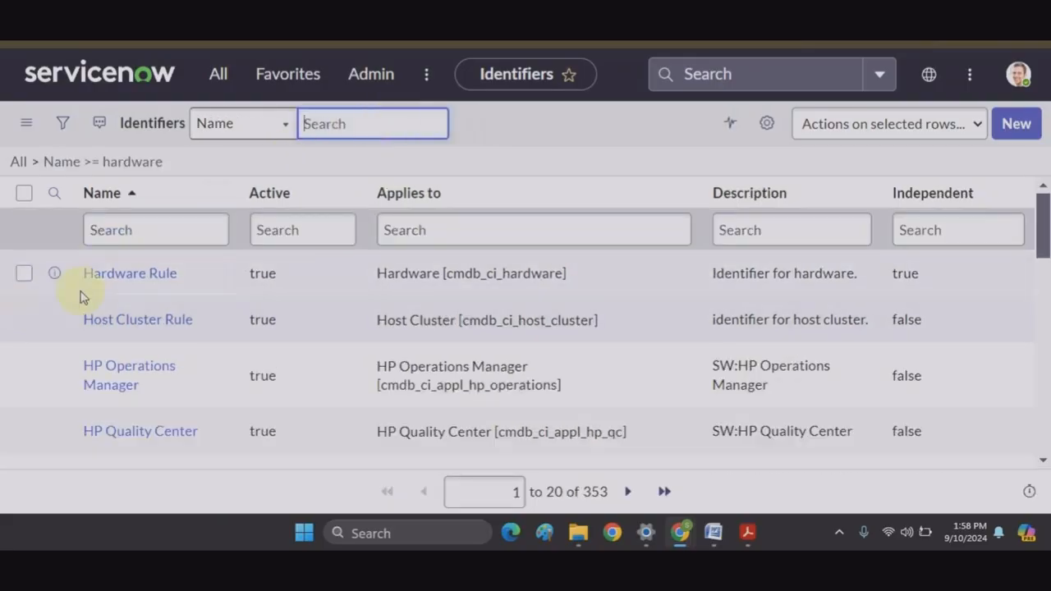
# Step: Open the Hardware Rule identifier, review its six entries by priority, and start a 'discover' module search
pyautogui.click(102, 282)
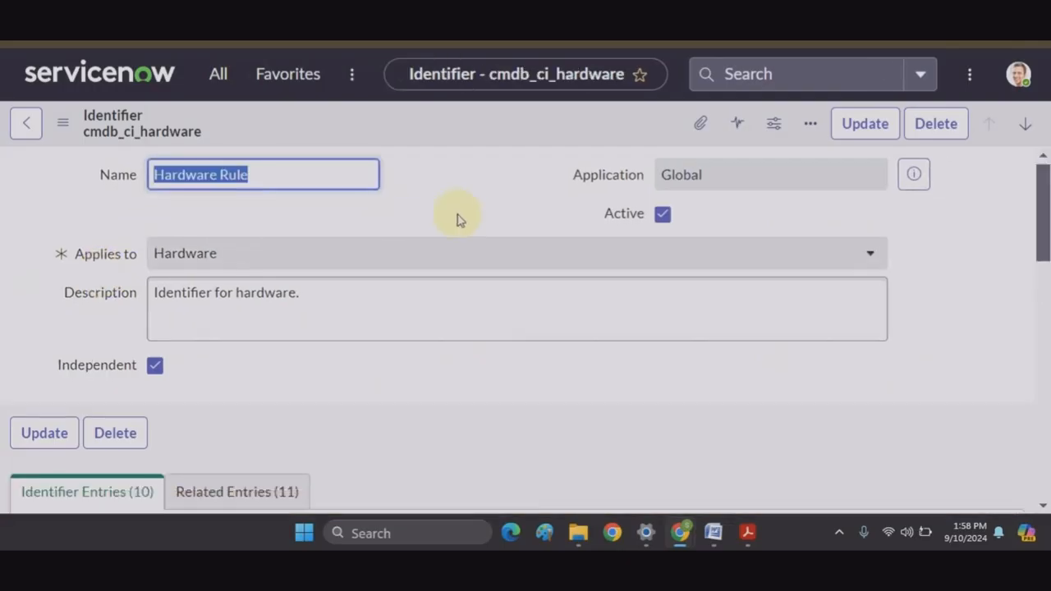
pyautogui.scroll(-4, 460, 220)
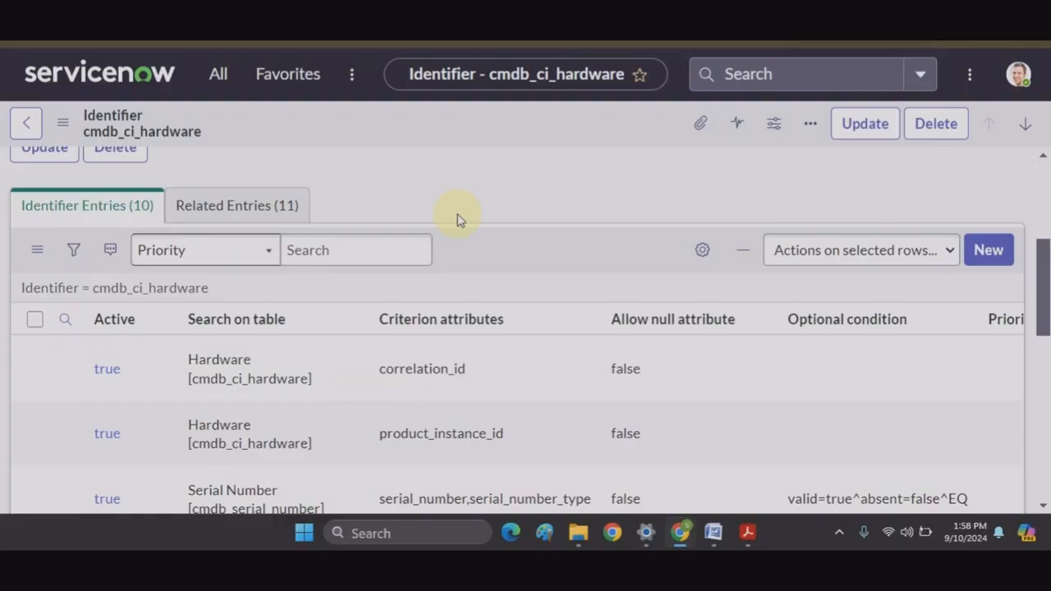
pyautogui.scroll(-2, 460, 220)
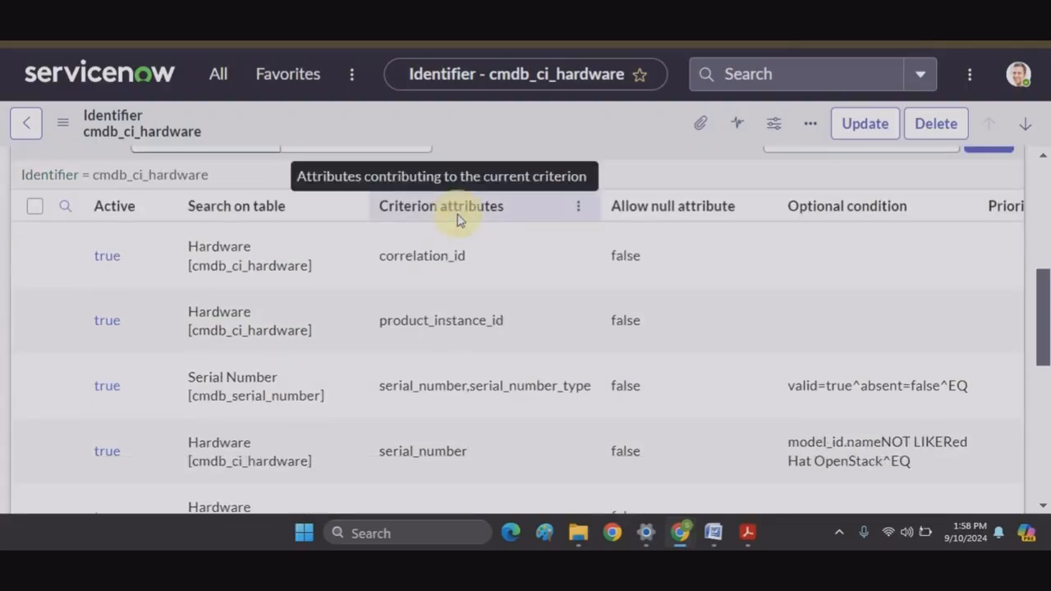
pyautogui.scroll(1, 235, 305)
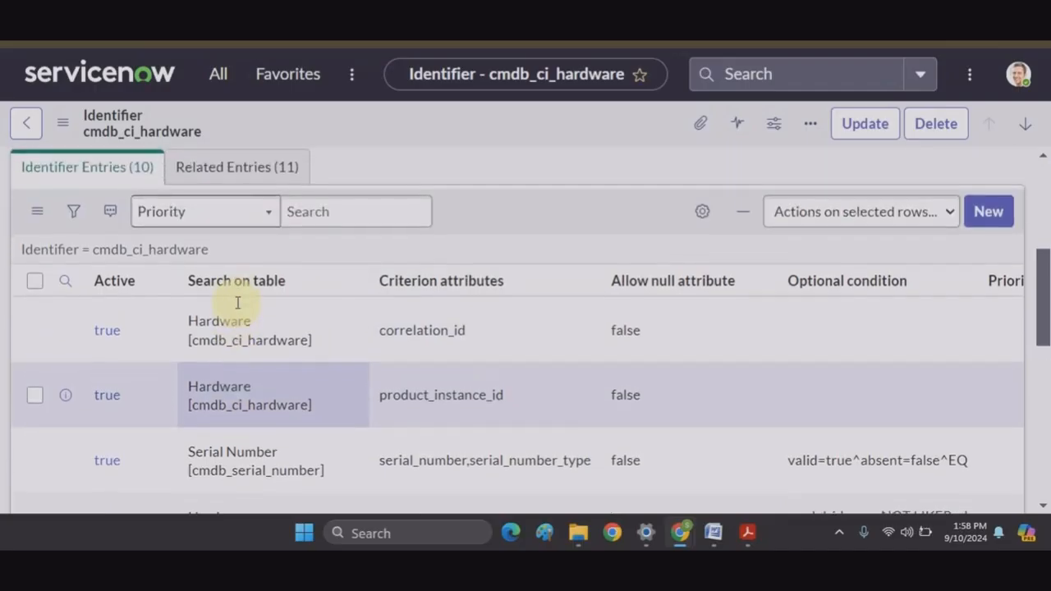
pyautogui.scroll(-3, 238, 304)
pyautogui.scroll(4, 237, 303)
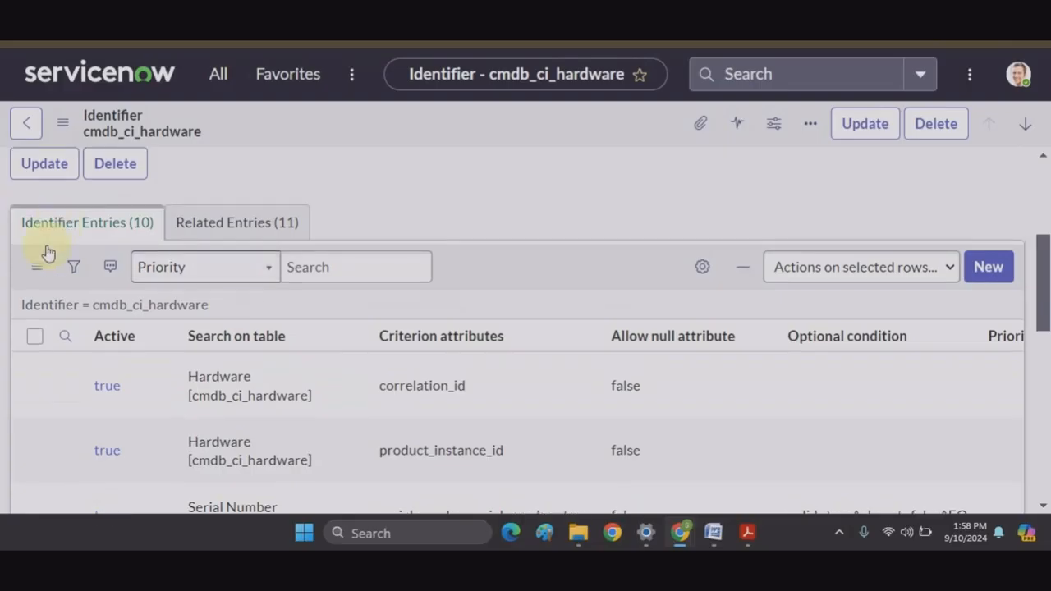
pyautogui.scroll(-2, 334, 408)
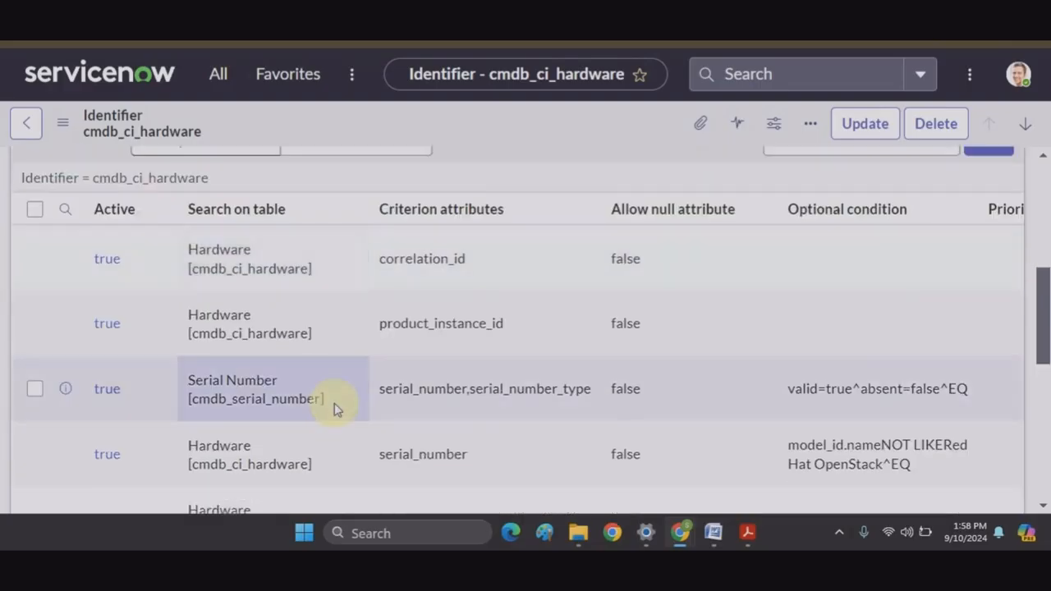
pyautogui.scroll(-2, 334, 408)
pyautogui.scroll(2, 333, 408)
pyautogui.hscroll(2, 333, 408)
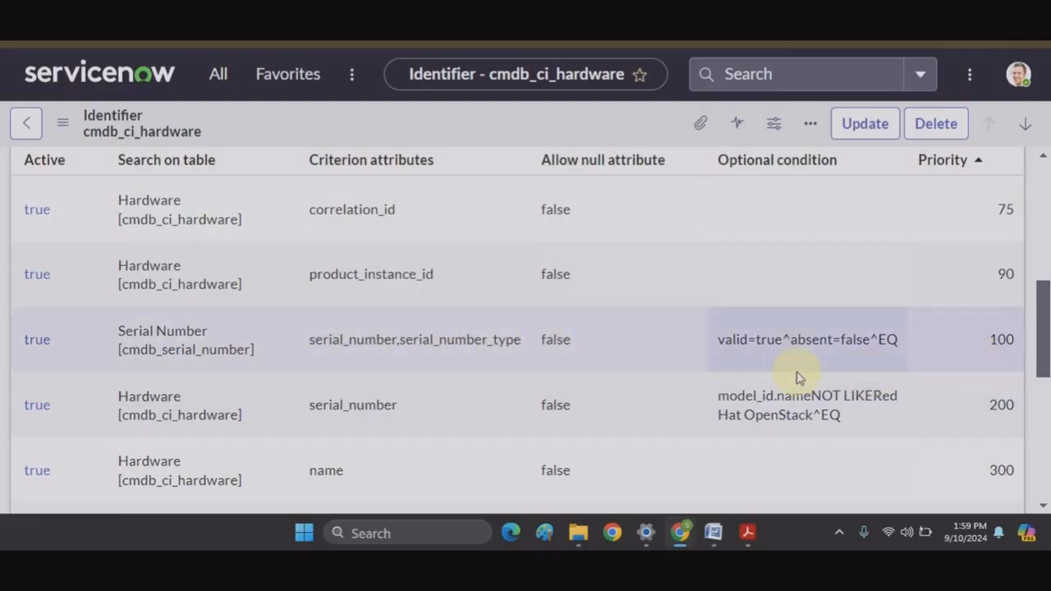
pyautogui.scroll(-3, 395, 446)
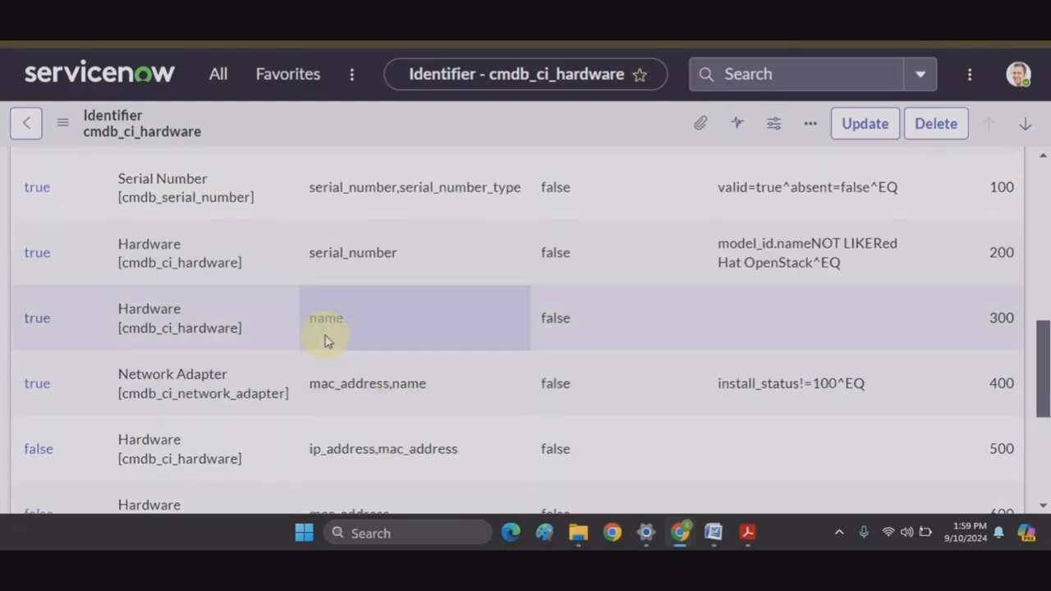
pyautogui.scroll(3, 981, 324)
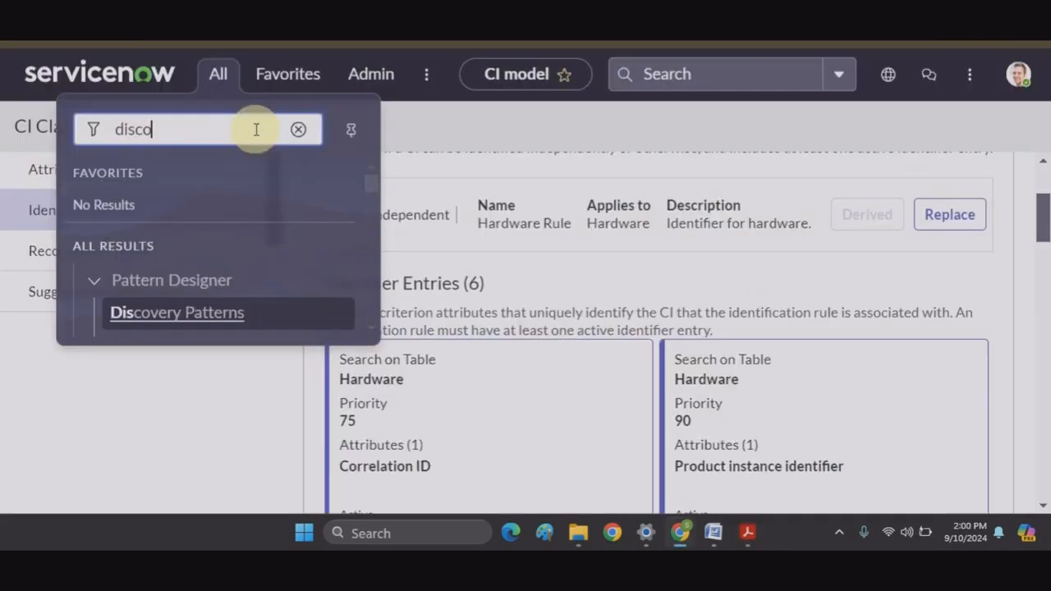
pyautogui.write('ver s')
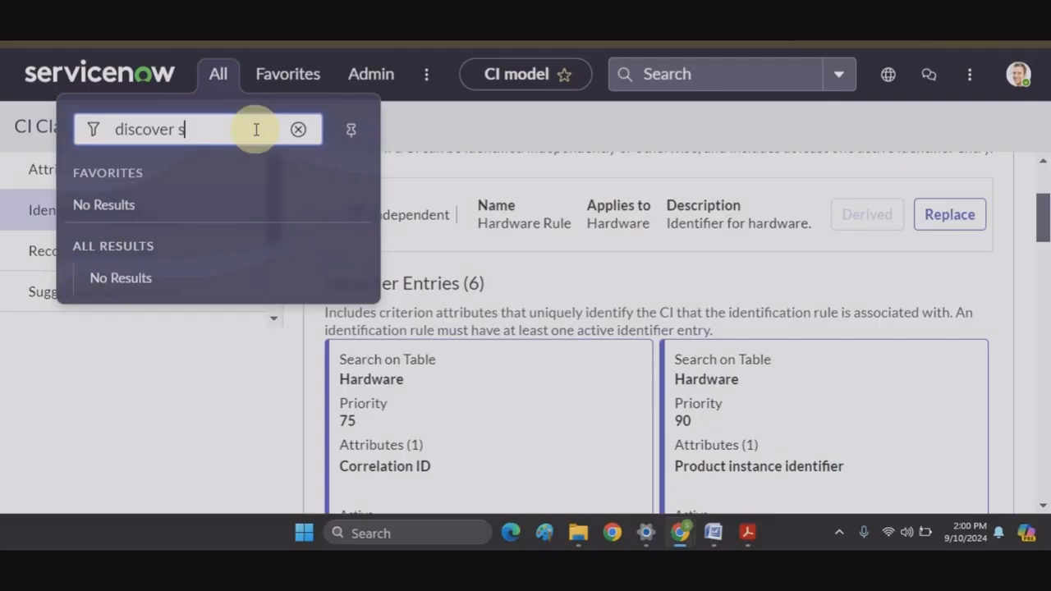
# Step: Refine the module search to 'discovery sc' and open the Discovery Schedules list
pyautogui.press('BackSpace')
pyautogui.press('BackSpace')
pyautogui.write('y sc')
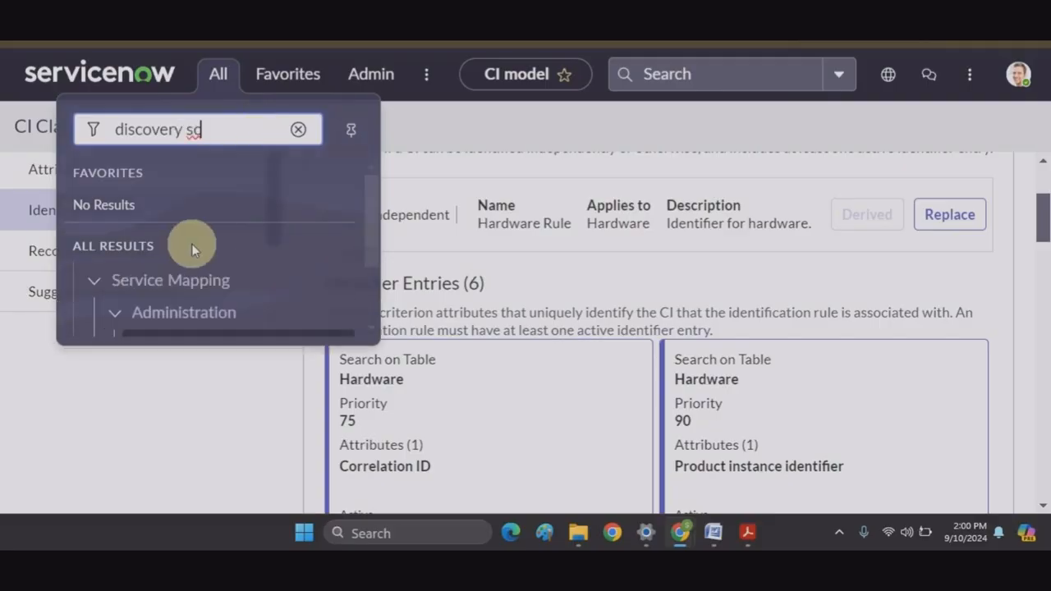
pyautogui.click(185, 314)
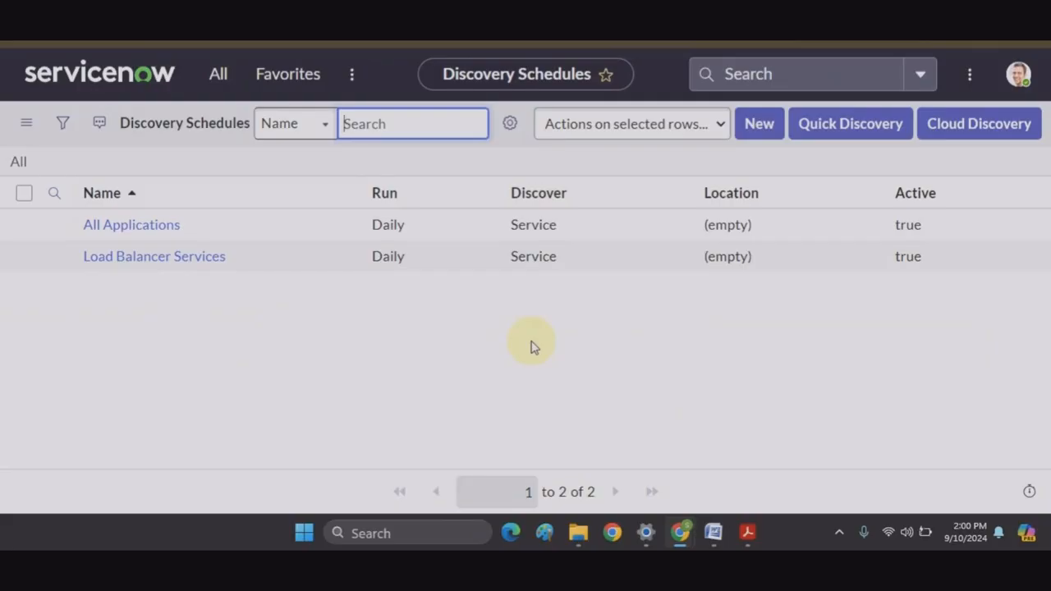
# Step: Compare the Discovery Schedules page with the Devices screenshot in the reference PDF
pyautogui.hotkey('alt', 'Tab')
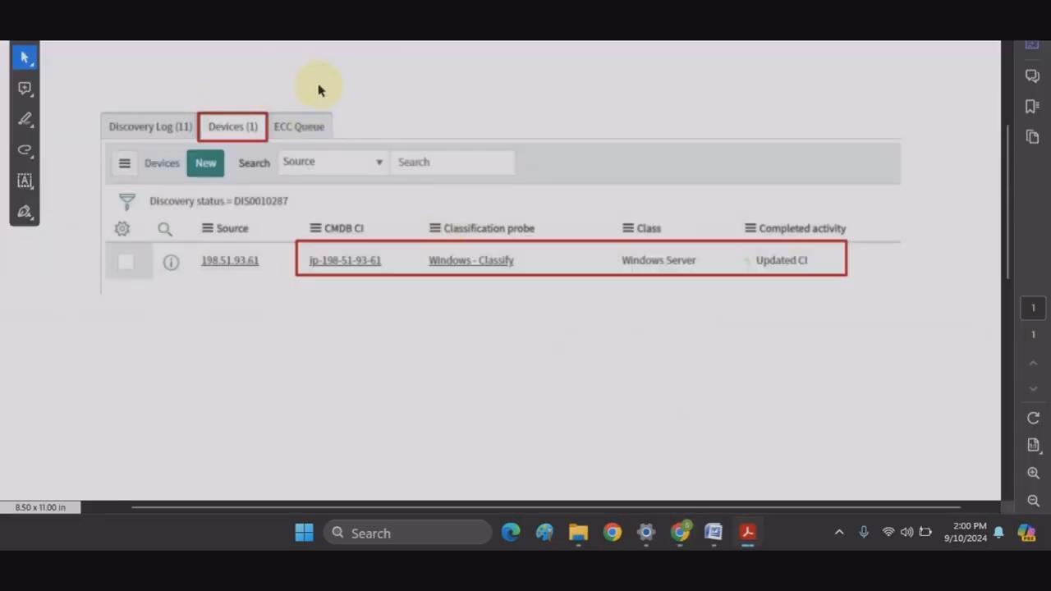
pyautogui.hotkey('alt', 'Tab')
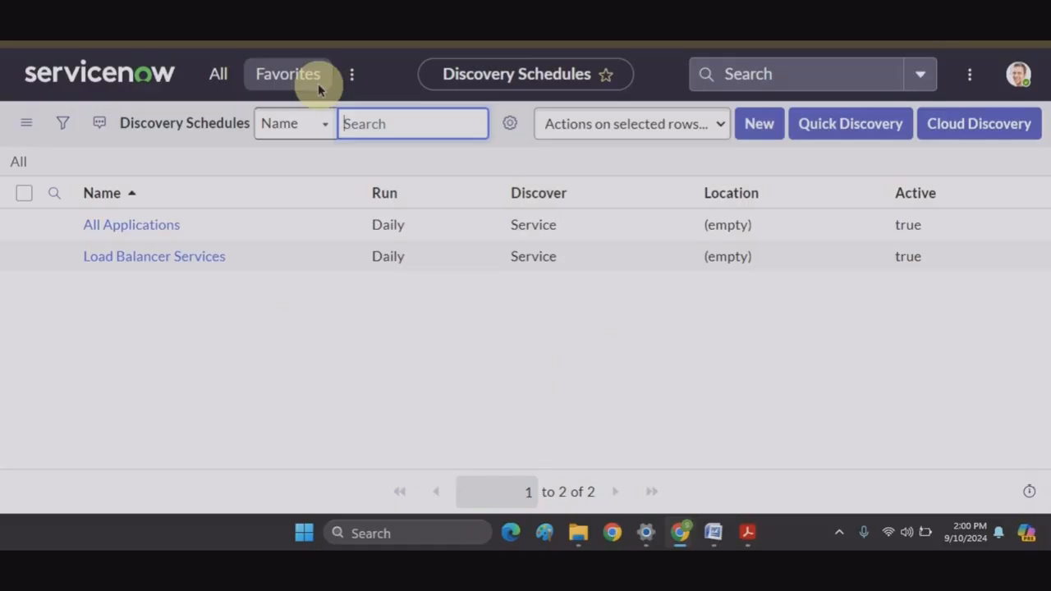
pyautogui.press('Tab')
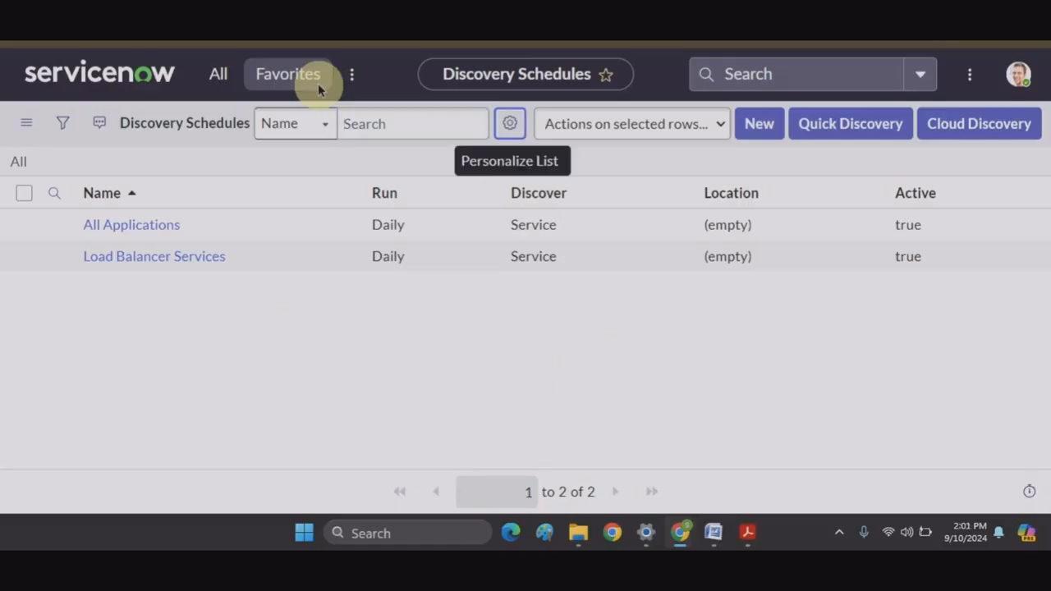
pyautogui.hotkey('alt', 'Tab')
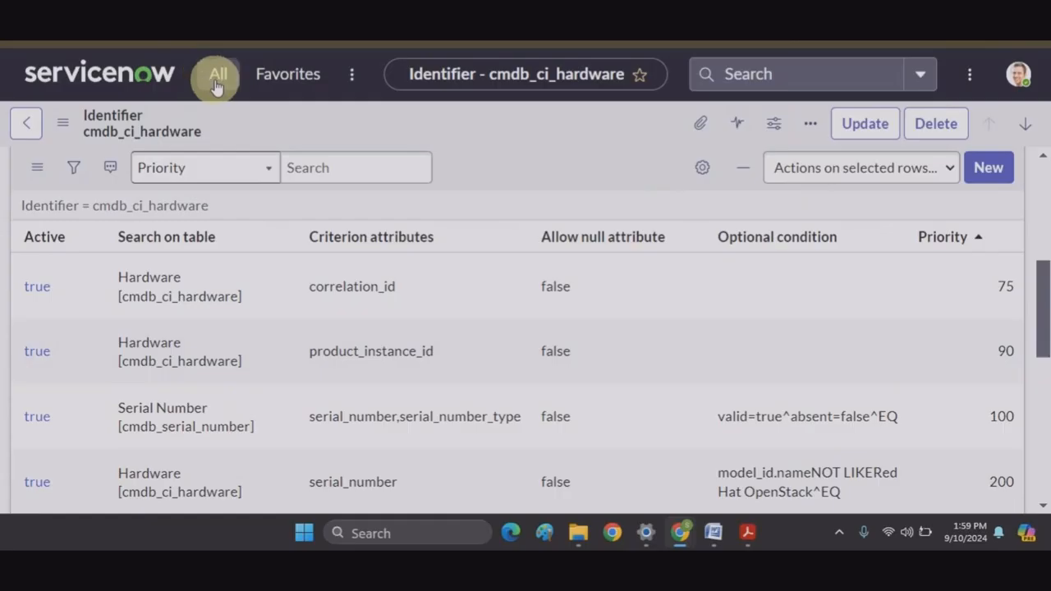
# Step: Replace the navigator search with 'ci class manager' and open CI Class Manager
pyautogui.click(216, 83)
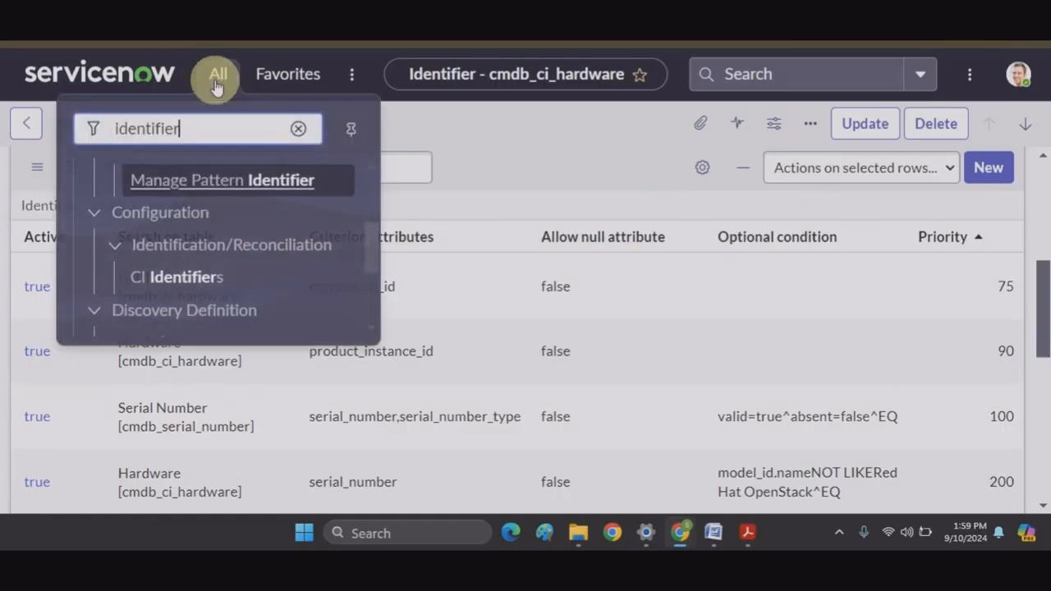
pyautogui.click(299, 133)
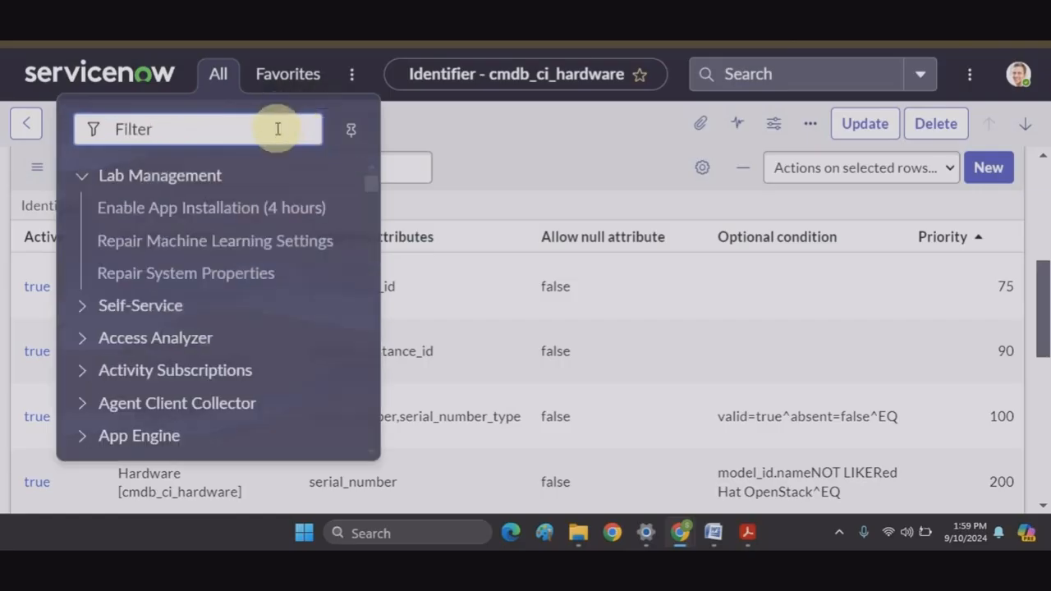
pyautogui.write('ci class manag')
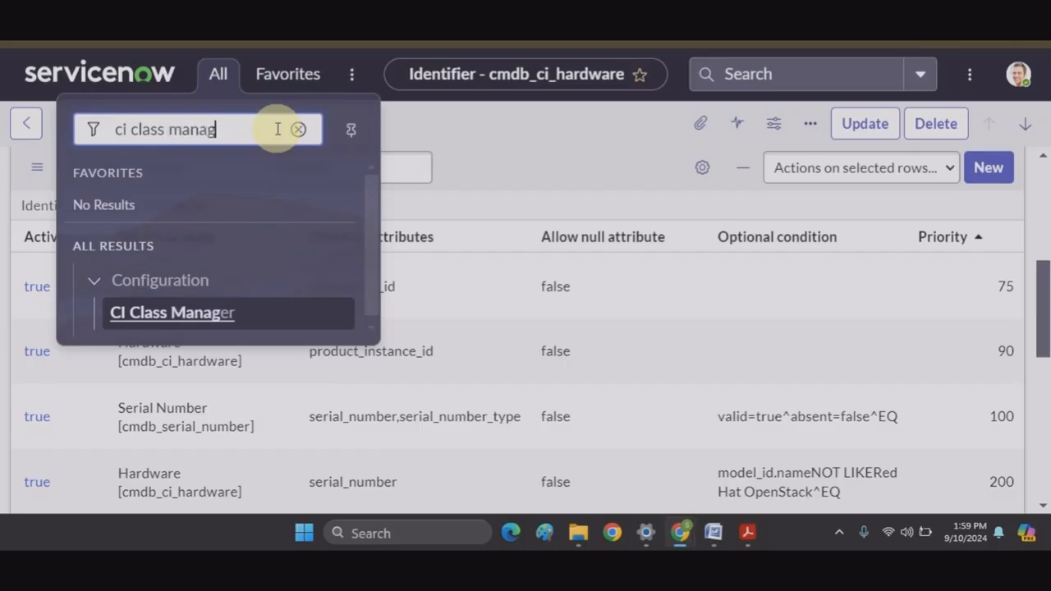
pyautogui.click(160, 319)
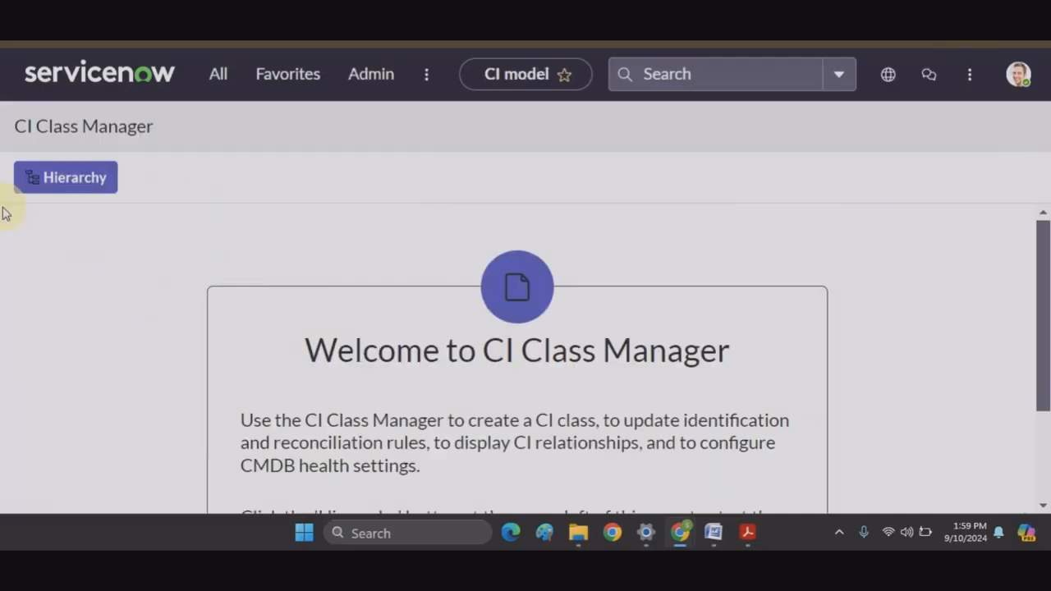
# Step: Find the Windows Server class in the hierarchy and show its Identification Rule
pyautogui.click(93, 189)
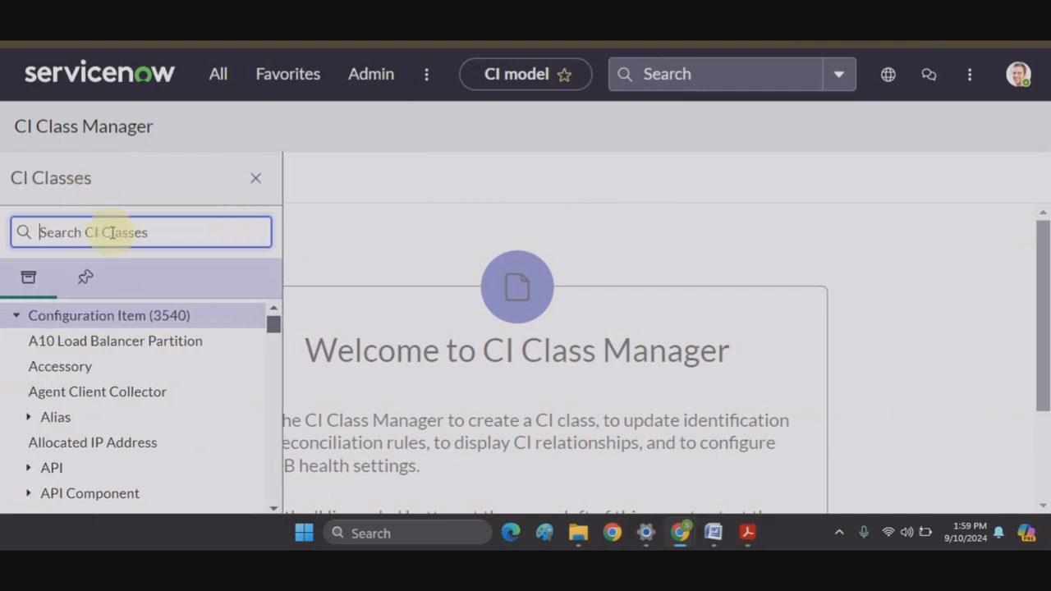
pyautogui.write('windows')
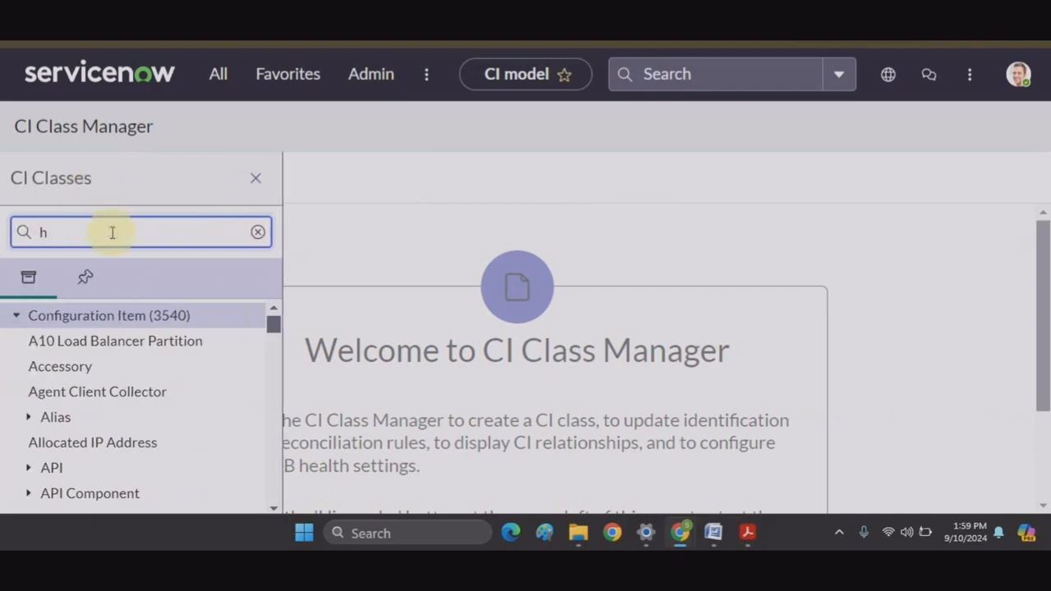
pyautogui.click(110, 274)
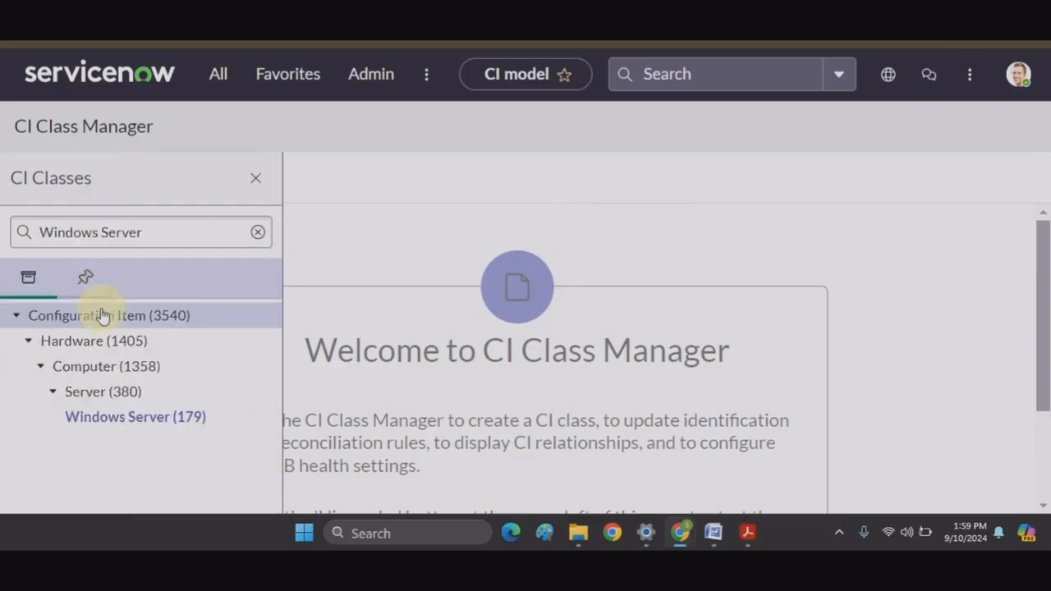
pyautogui.click(48, 409)
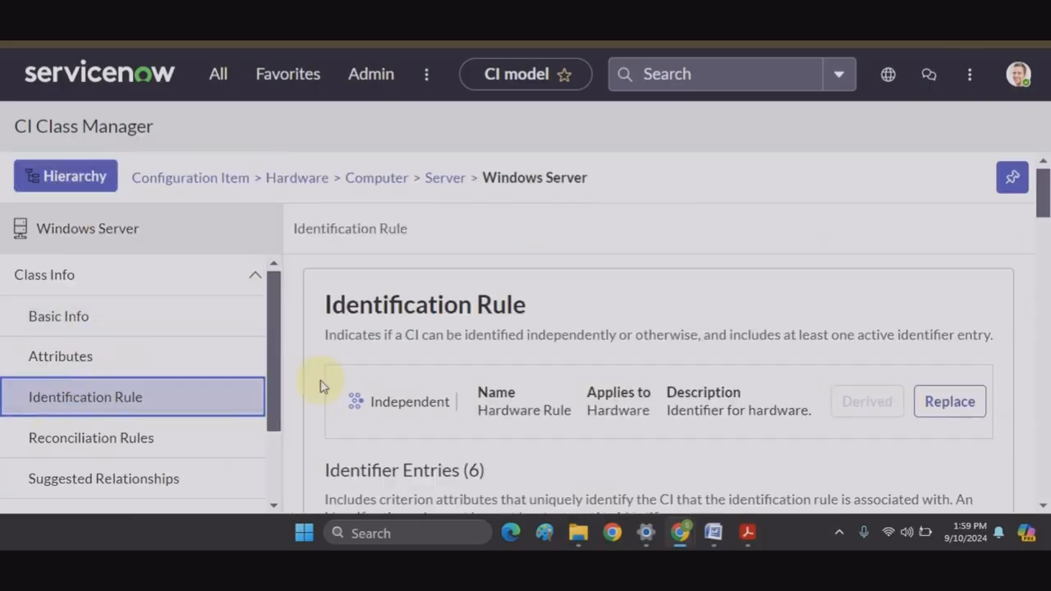
# Step: Review the Windows Server identifier entries: Correlation ID 75, Product instance 90, Serial Number 100, Hardware 200
pyautogui.scroll(-2, 509, 392)
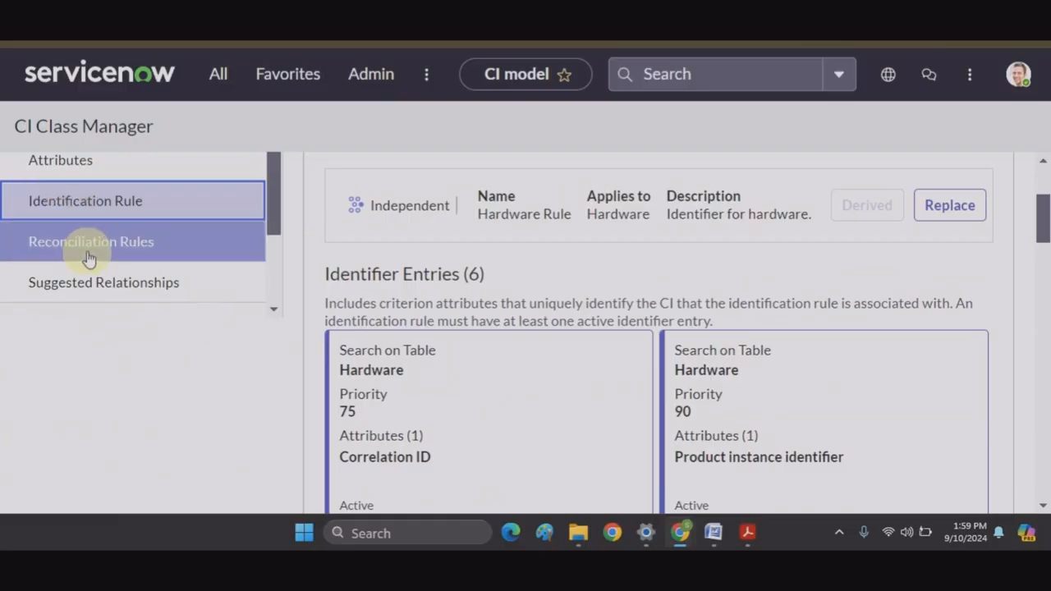
pyautogui.scroll(-1, 592, 320)
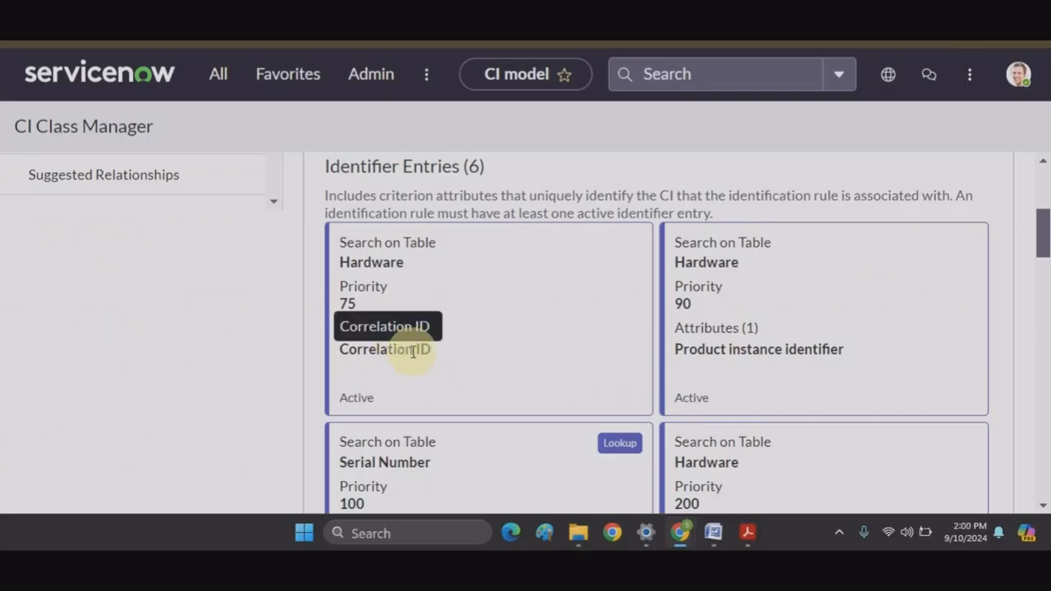
pyautogui.scroll(1, 420, 352)
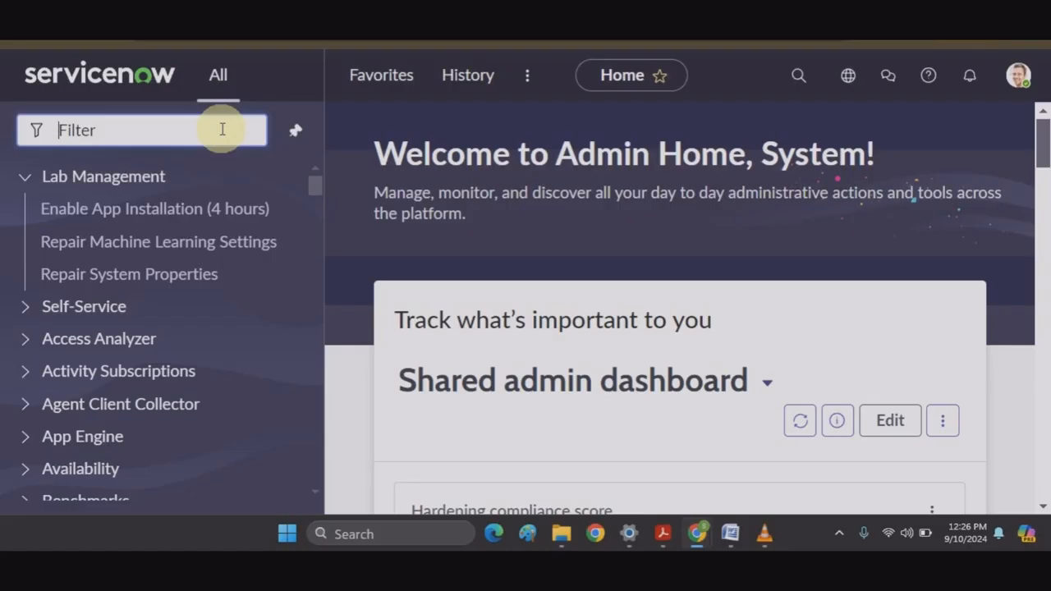
# Step: Search 'mid server' and open the Discovery MID Servers list, showing windows_mid as Up
pyautogui.write('mid server')
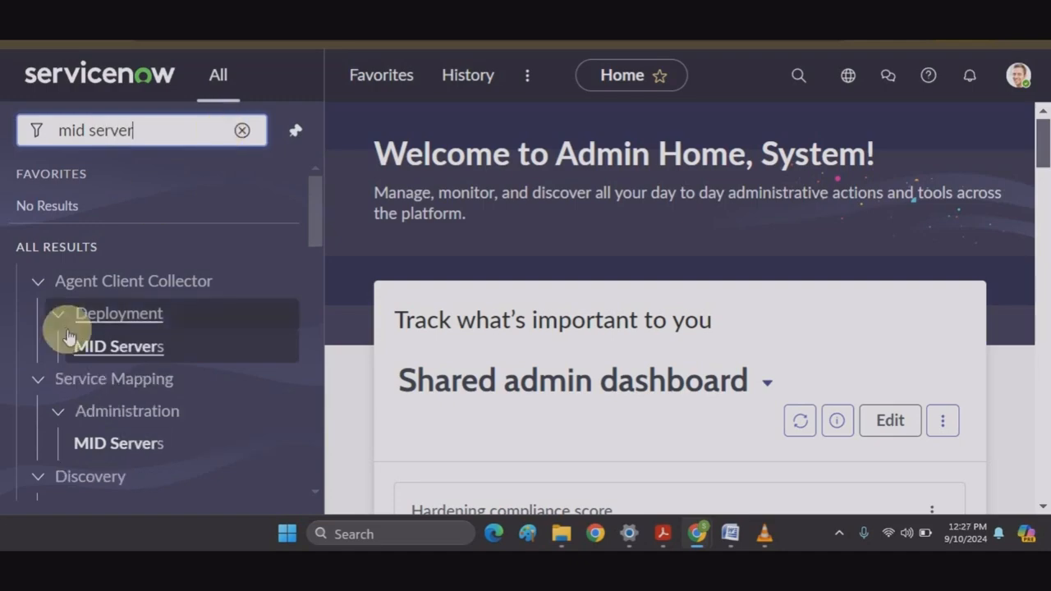
pyautogui.scroll(-3, 57, 337)
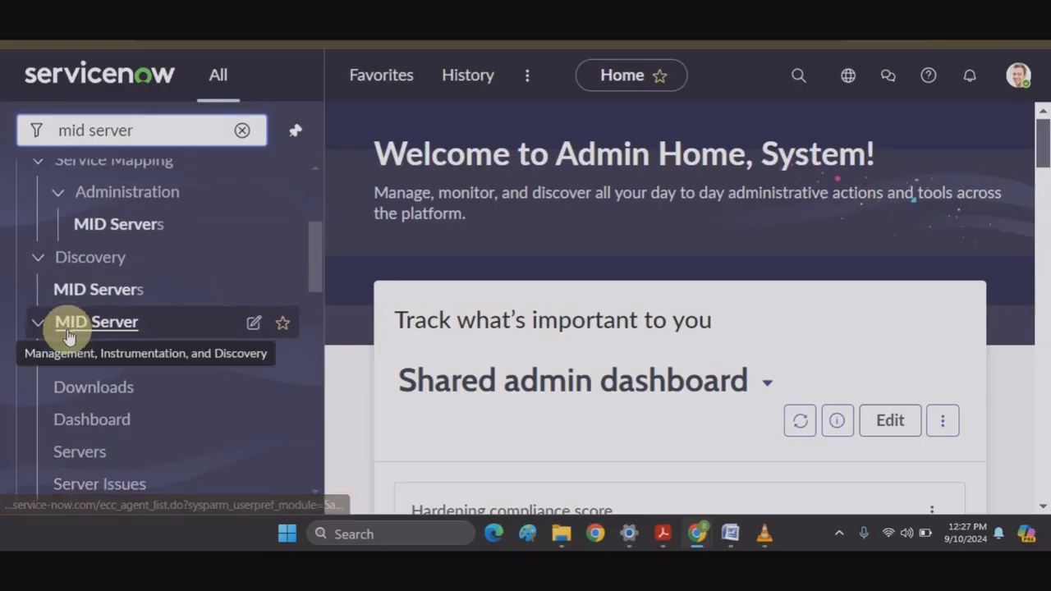
pyautogui.click(101, 293)
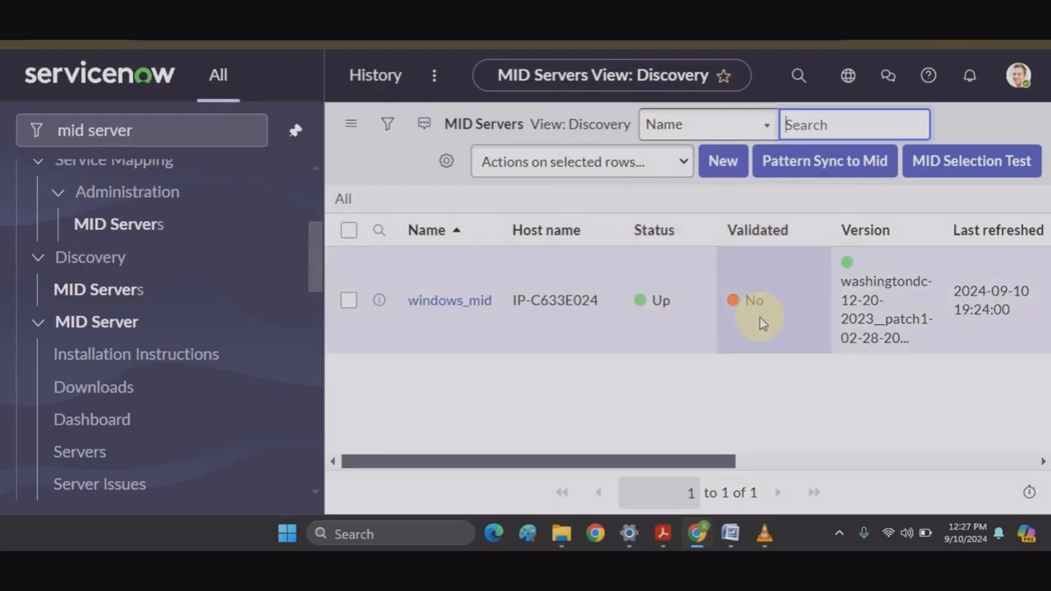
pyautogui.click(467, 301)
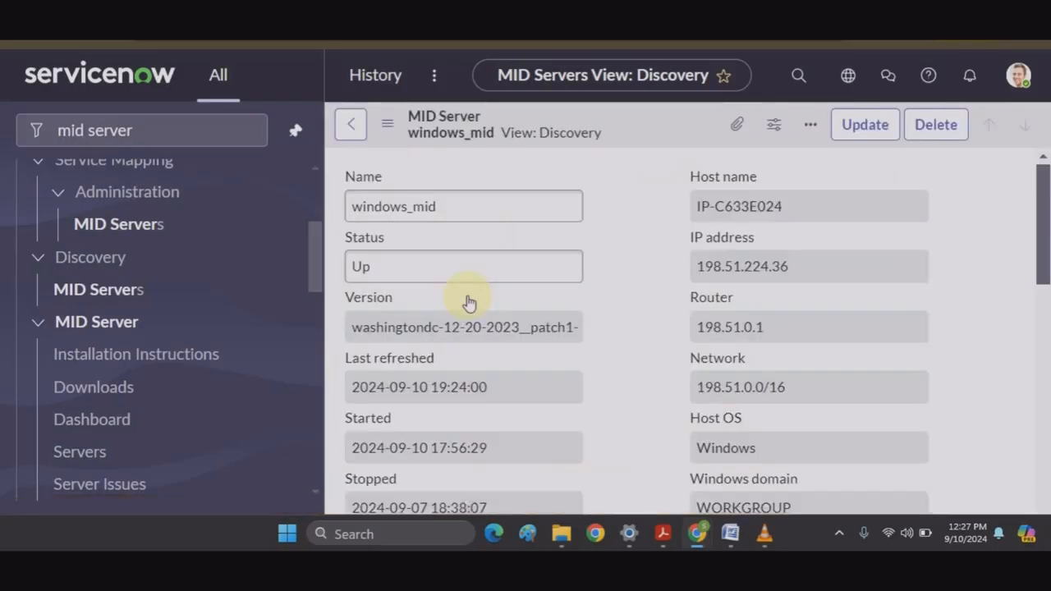
pyautogui.scroll(-1, 753, 304)
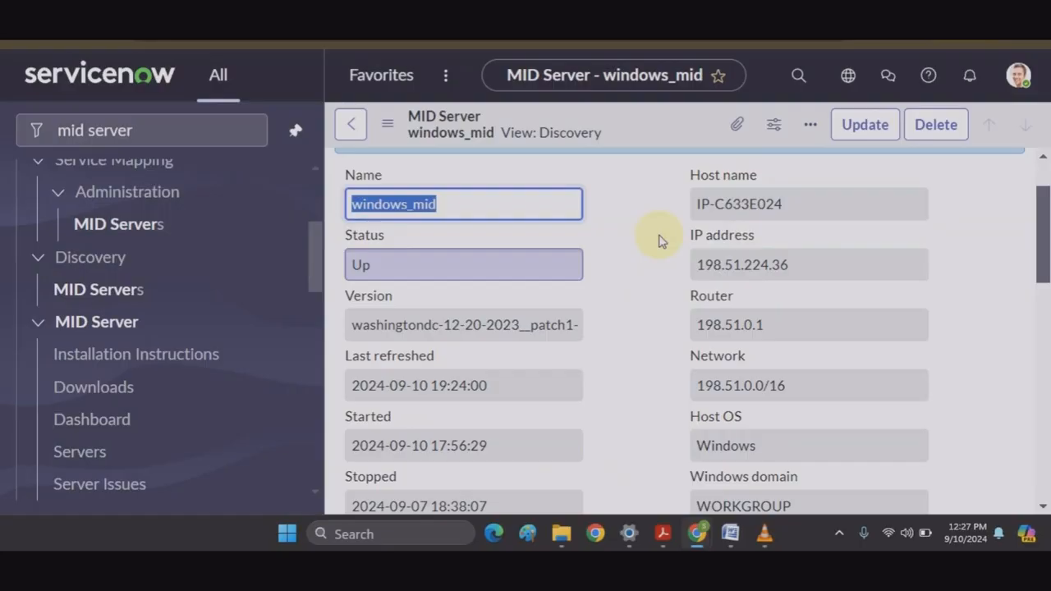
pyautogui.click(351, 131)
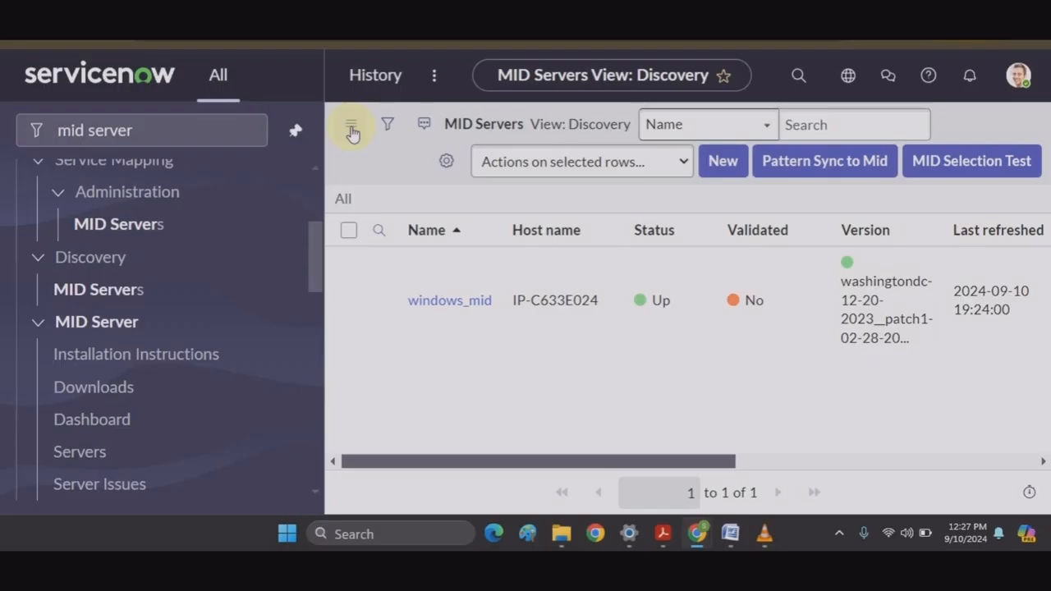
pyautogui.click(187, 126)
# Step: Correct the navigator search to 'discovery' and open the Discovery Home page
pyautogui.press('BackSpace')
pyautogui.press('BackSpace')
pyautogui.press('BackSpace')
pyautogui.press('BackSpace')
pyautogui.press('BackSpace')
pyautogui.press('BackSpace')
pyautogui.press('BackSpace')
pyautogui.press('BackSpace')
pyautogui.press('BackSpace')
pyautogui.press('BackSpace')
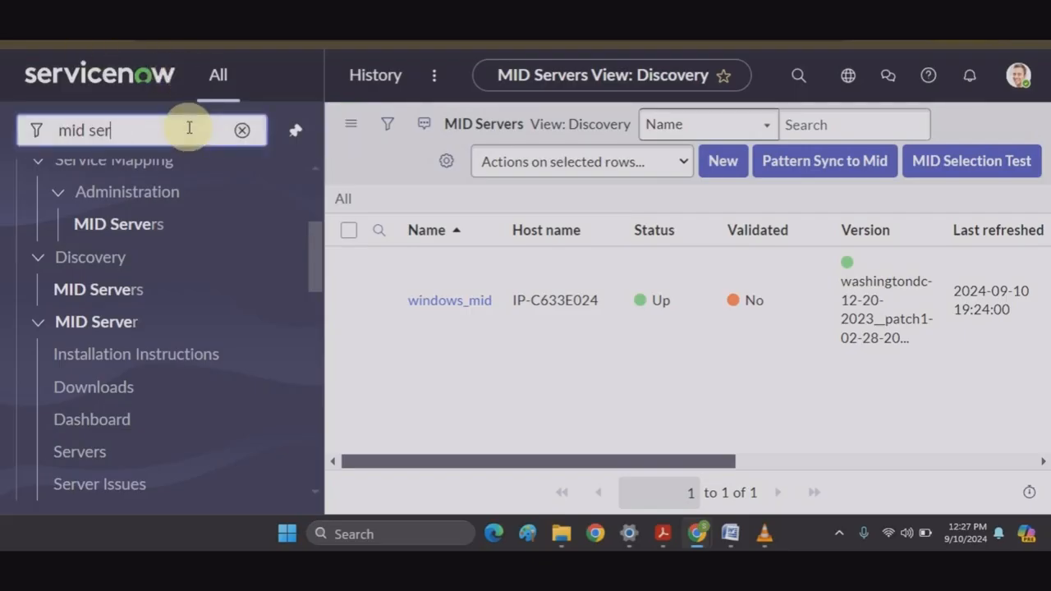
pyautogui.write('dia')
pyautogui.press('BackSpace')
pyautogui.write('scivery')
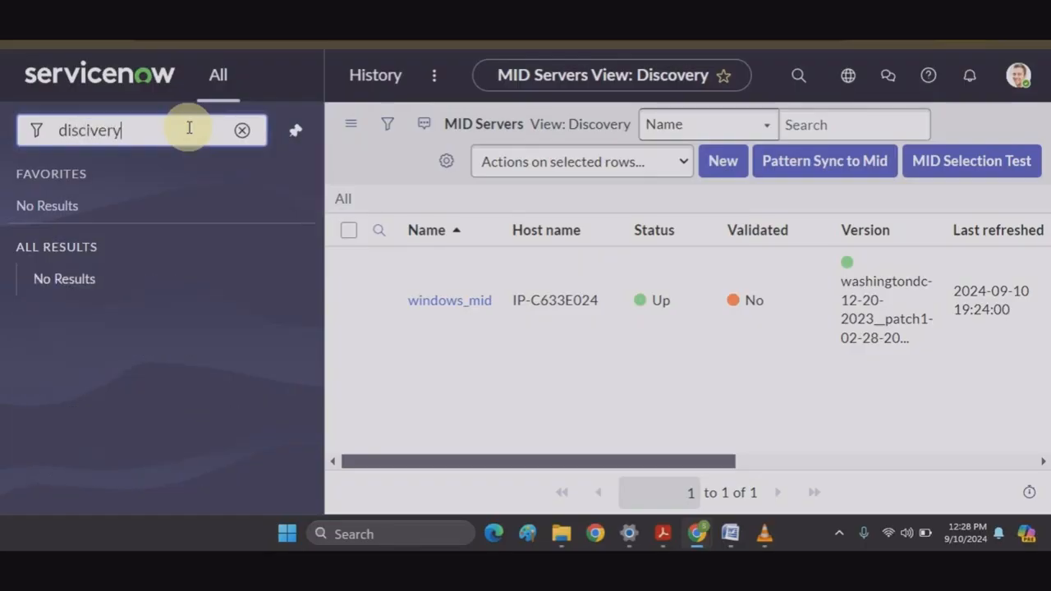
pyautogui.press('BackSpace')
pyautogui.press('BackSpace')
pyautogui.press('BackSpace')
pyautogui.press('BackSpace')
pyautogui.press('BackSpace')
pyautogui.press('BackSpace')
pyautogui.write('overt')
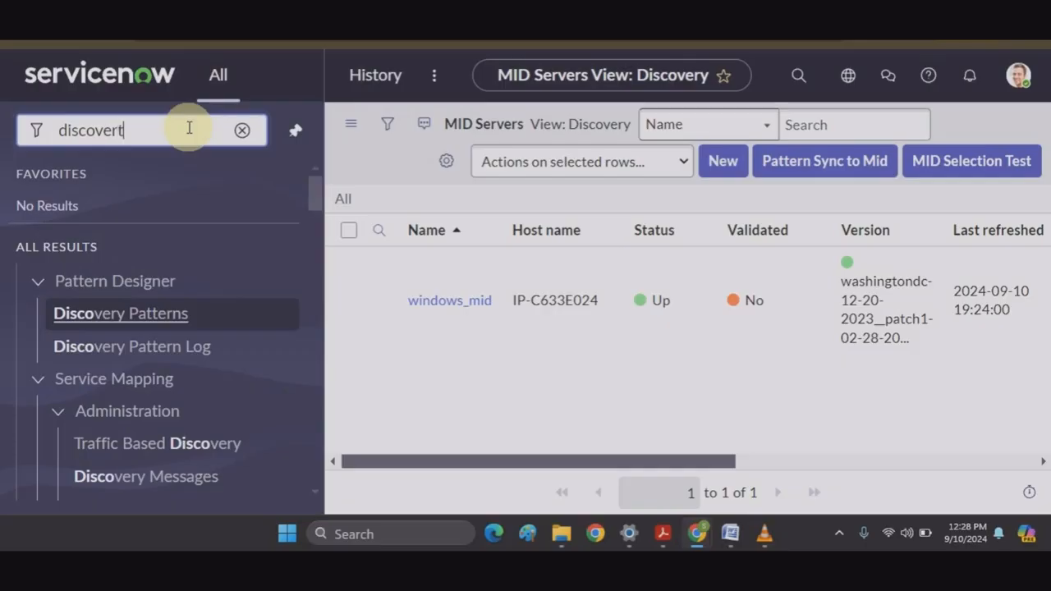
pyautogui.press('BackSpace')
pyautogui.write('y')
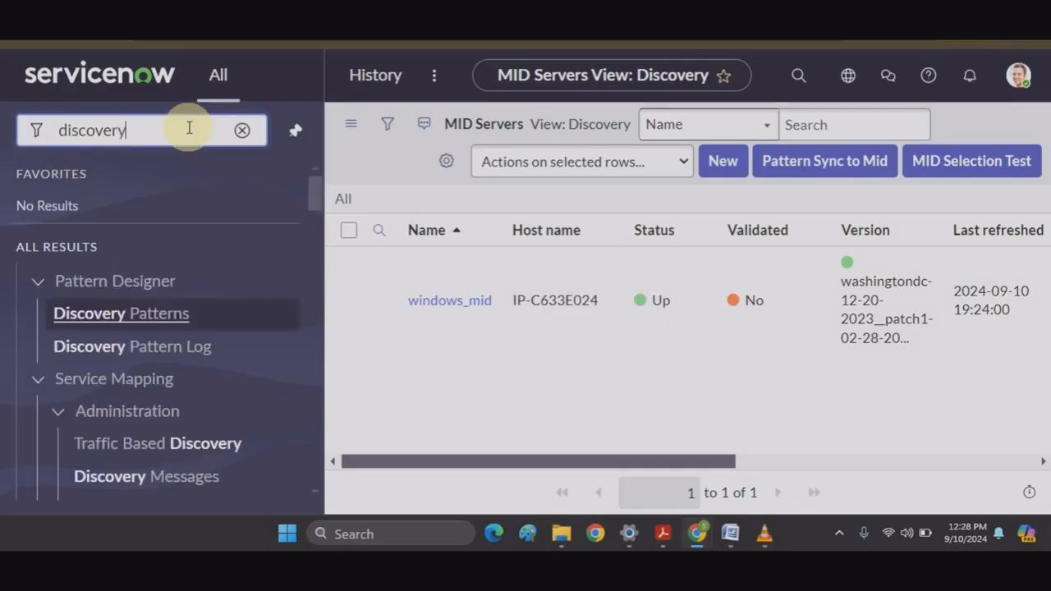
pyautogui.scroll(-5, 112, 301)
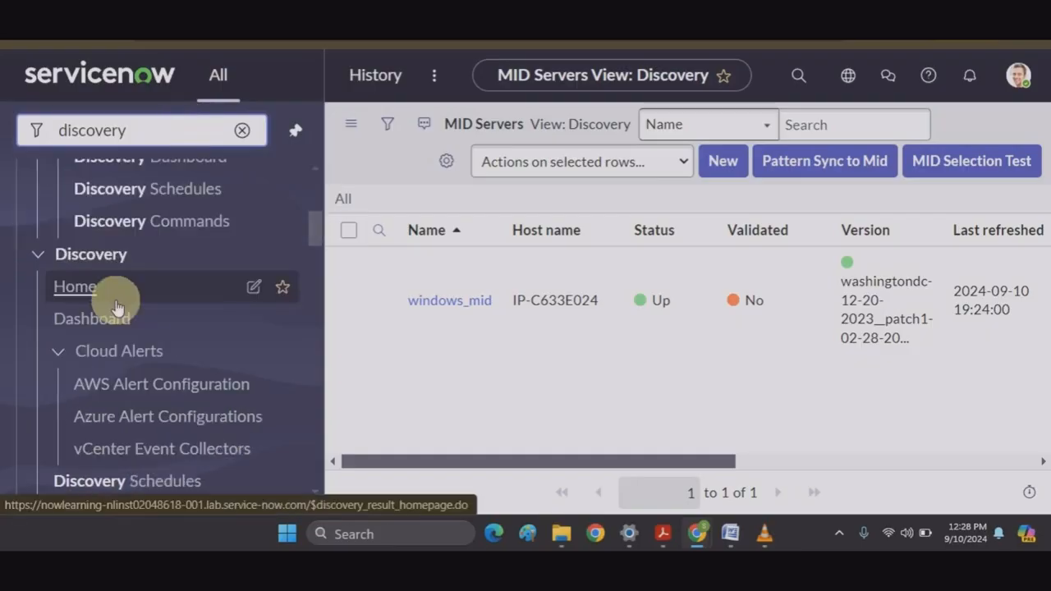
pyautogui.click(75, 301)
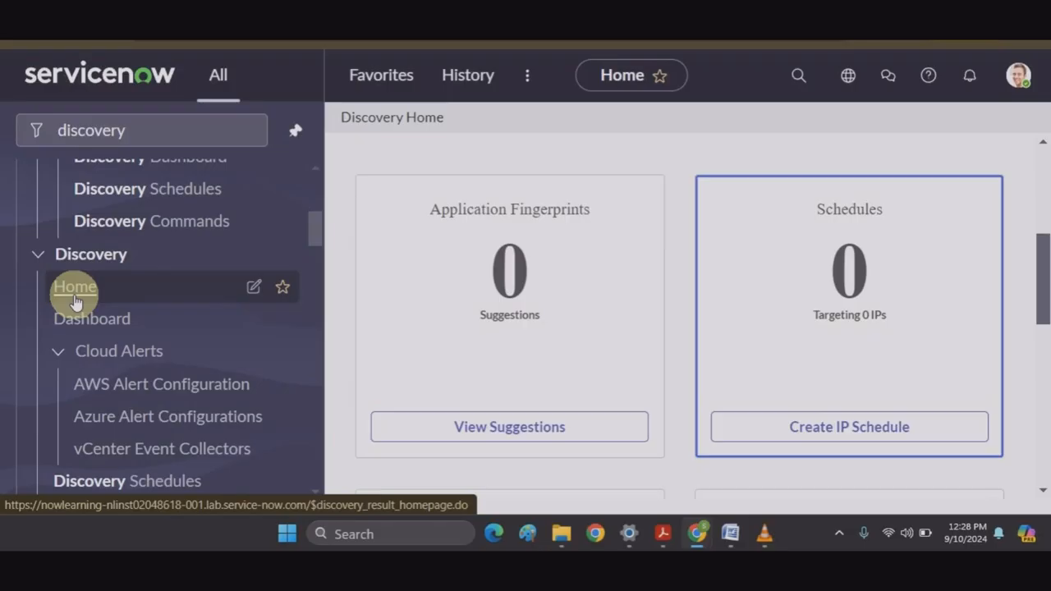
# Step: Review Discovery Home's summary cards, including 9 discovered devices, then open the Discovery Dashboard
pyautogui.scroll(-4, 516, 335)
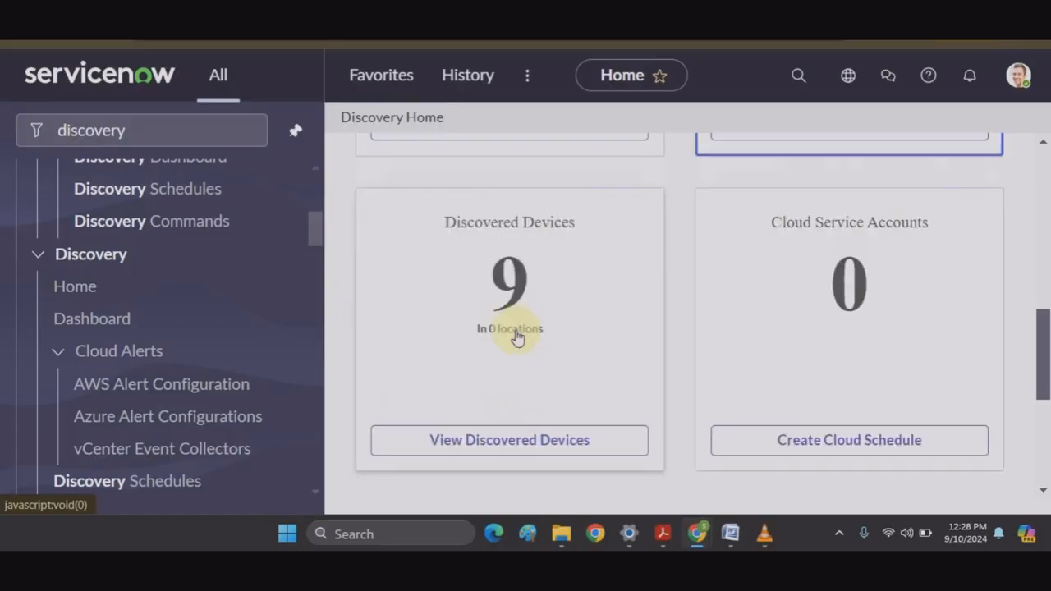
pyautogui.scroll(-4, 517, 335)
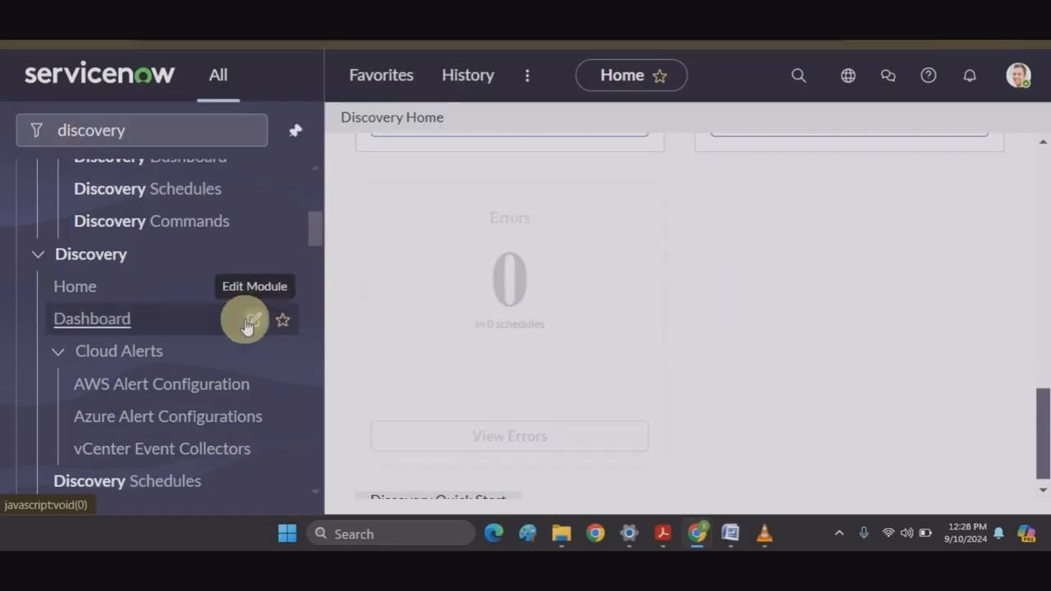
pyautogui.click(105, 324)
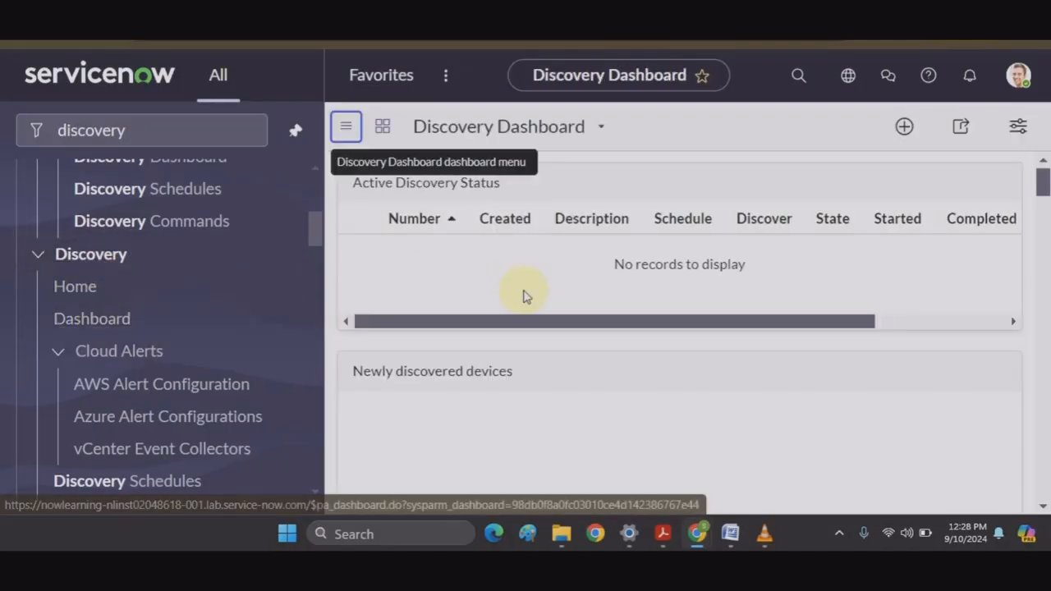
# Step: Review the Discovery Dashboard panels down to the Hardware Count chart and Unrefreshed devices
pyautogui.scroll(-1, 526, 296)
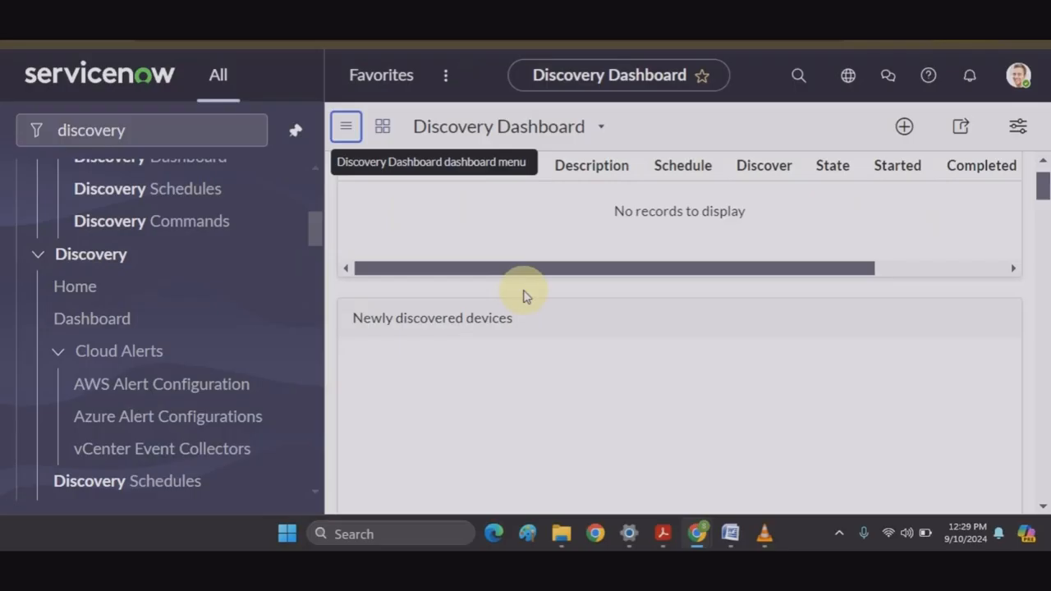
pyautogui.scroll(-1, 526, 295)
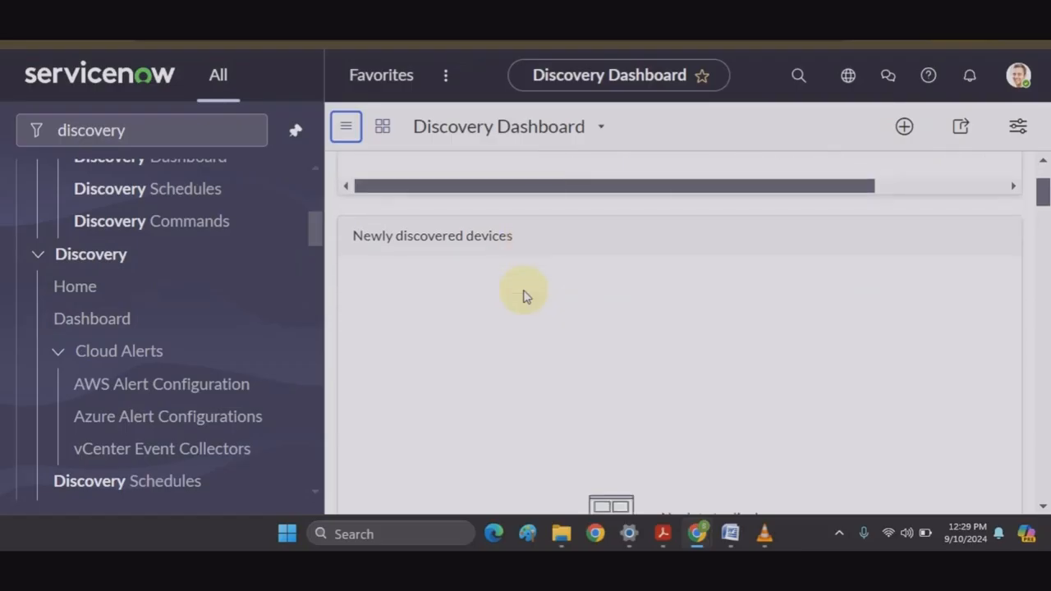
pyautogui.scroll(-1, 526, 295)
pyautogui.scroll(2, 526, 295)
pyautogui.scroll(-1, 524, 296)
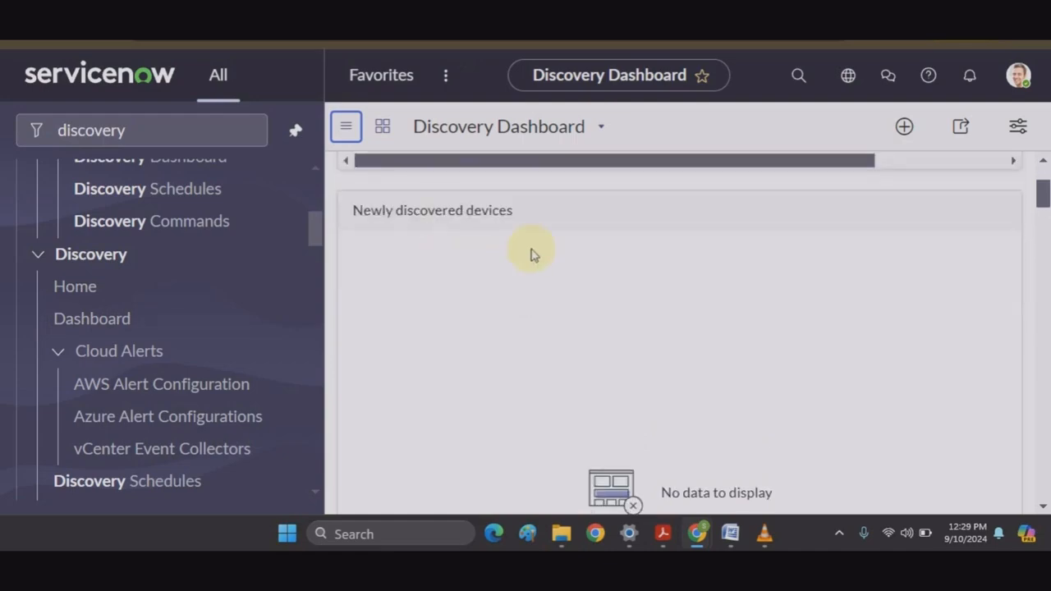
pyautogui.scroll(-1, 530, 254)
pyautogui.scroll(-4, 531, 254)
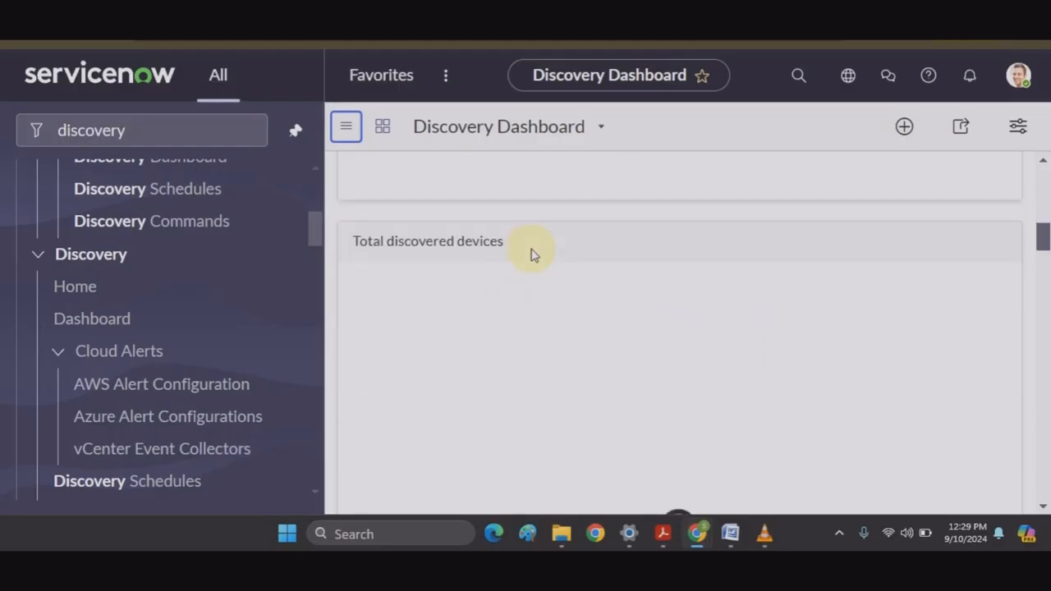
pyautogui.scroll(-3, 497, 258)
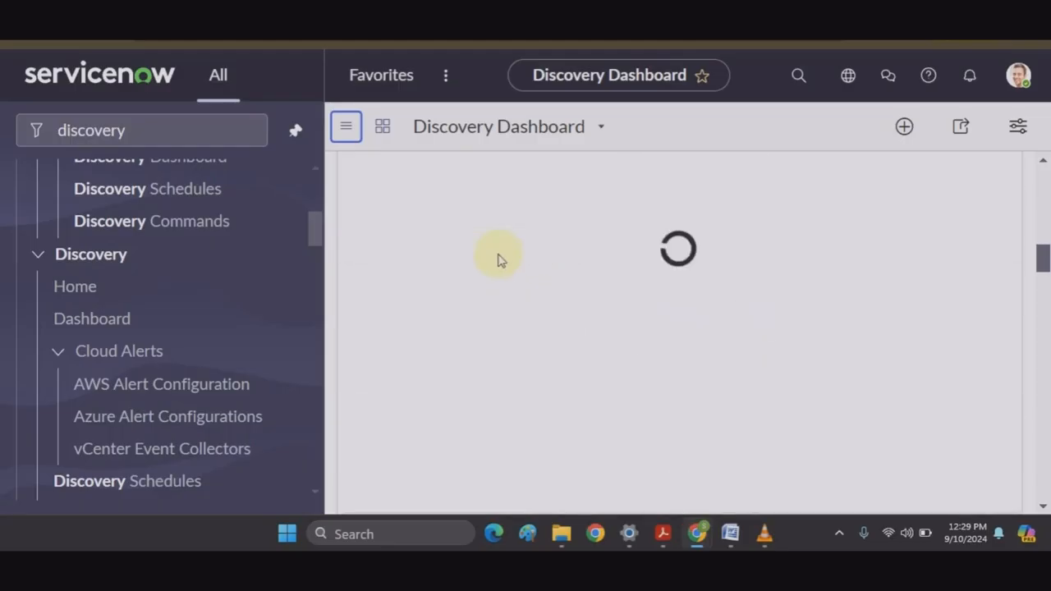
pyautogui.scroll(-1, 497, 258)
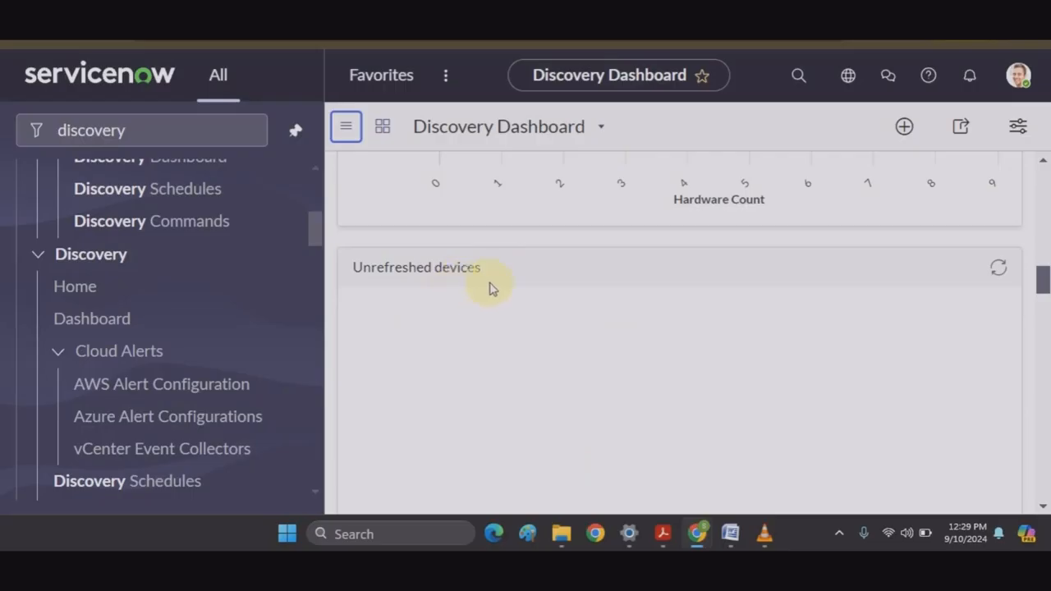
pyautogui.click(230, 127)
# Step: Search 'credential' and open the Discovery Credentials list with its 3 credential records
pyautogui.click(241, 133)
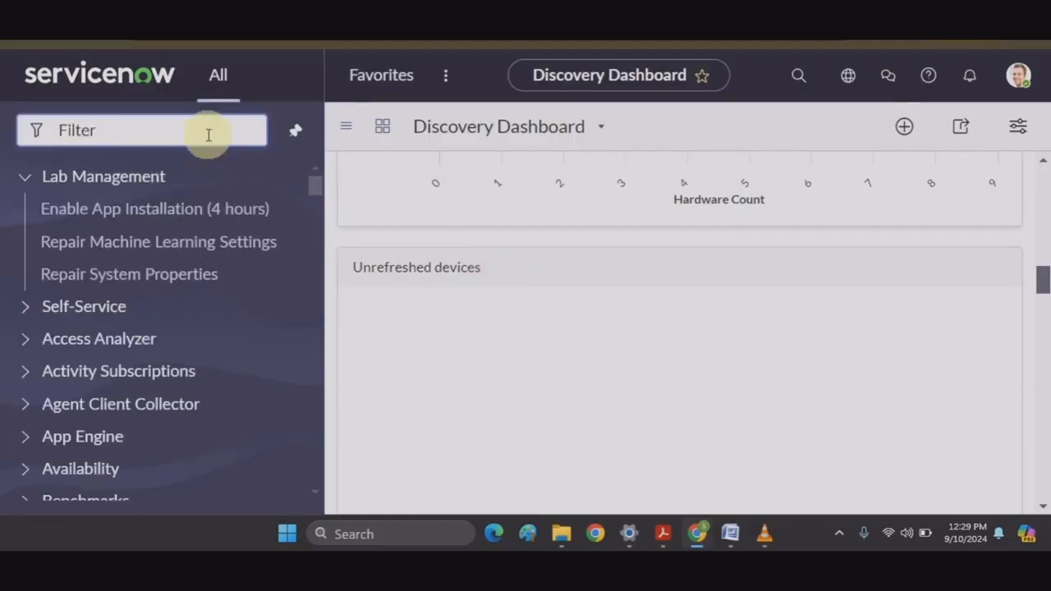
pyautogui.write('cre')
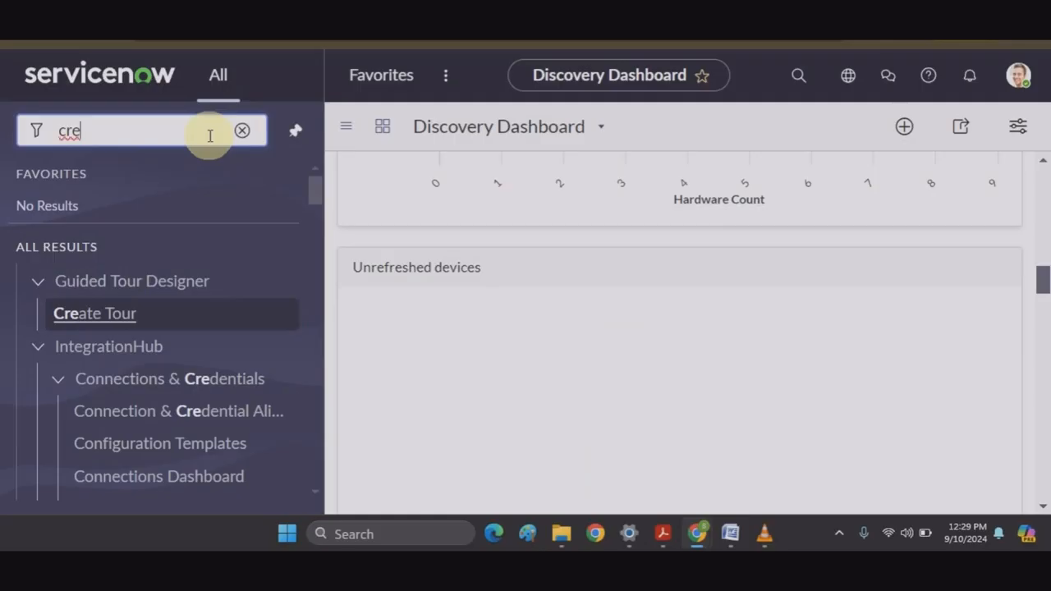
pyautogui.write('dential')
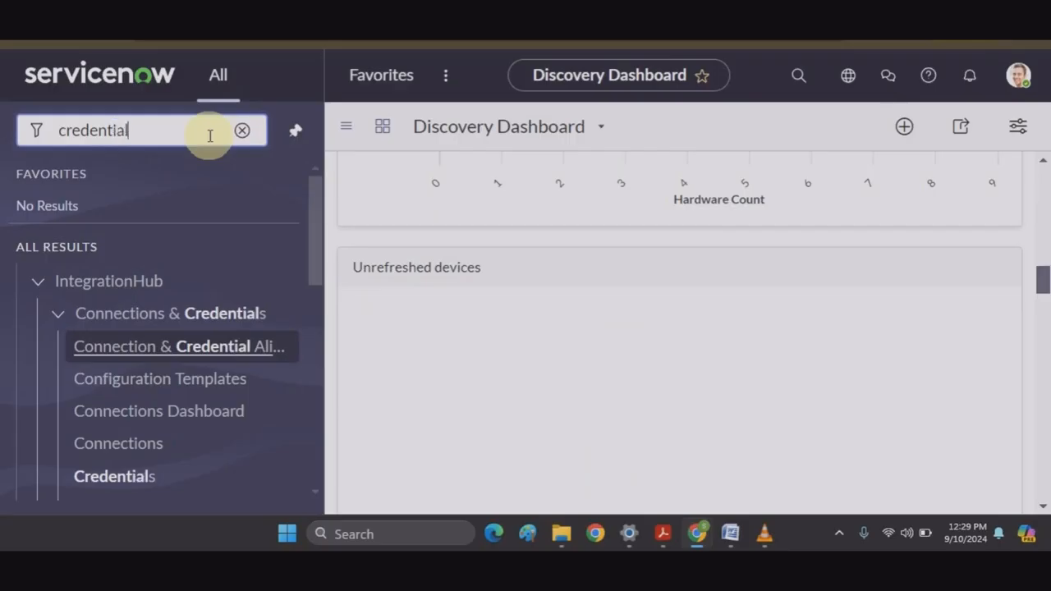
pyautogui.scroll(-3, 176, 336)
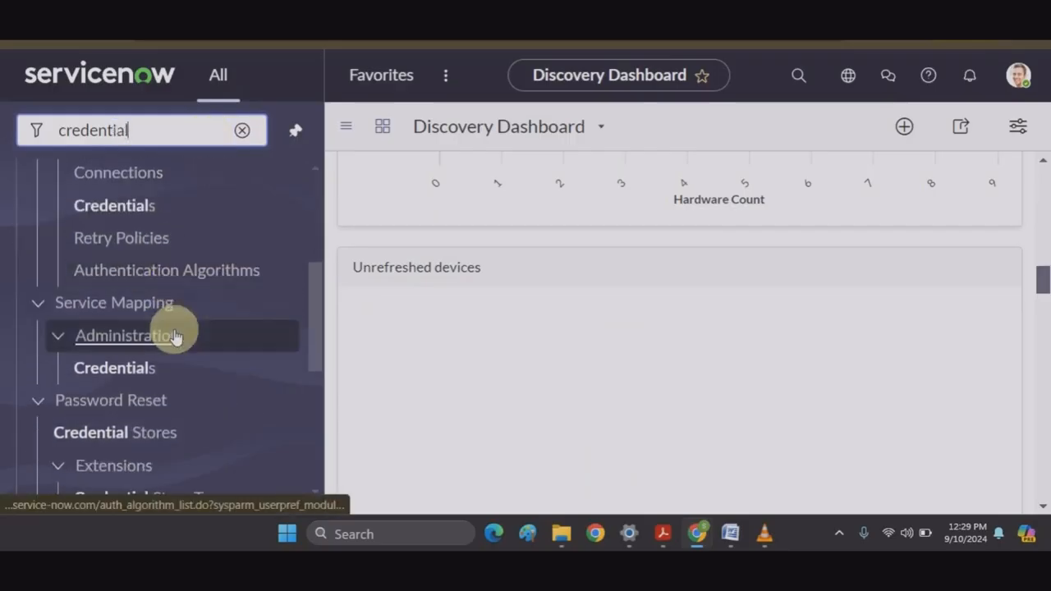
pyautogui.scroll(-3, 176, 336)
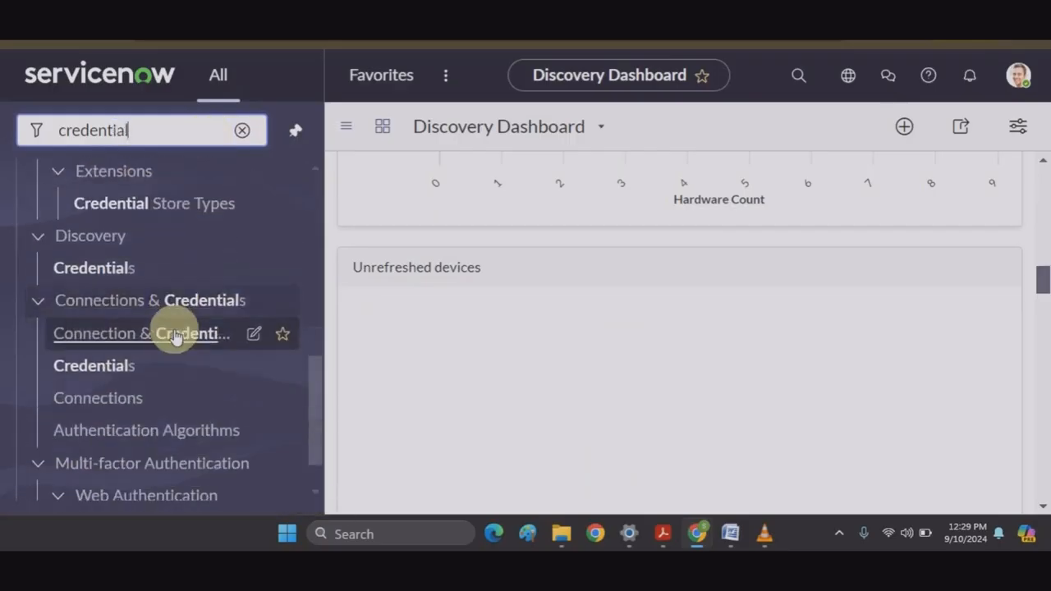
pyautogui.click(85, 271)
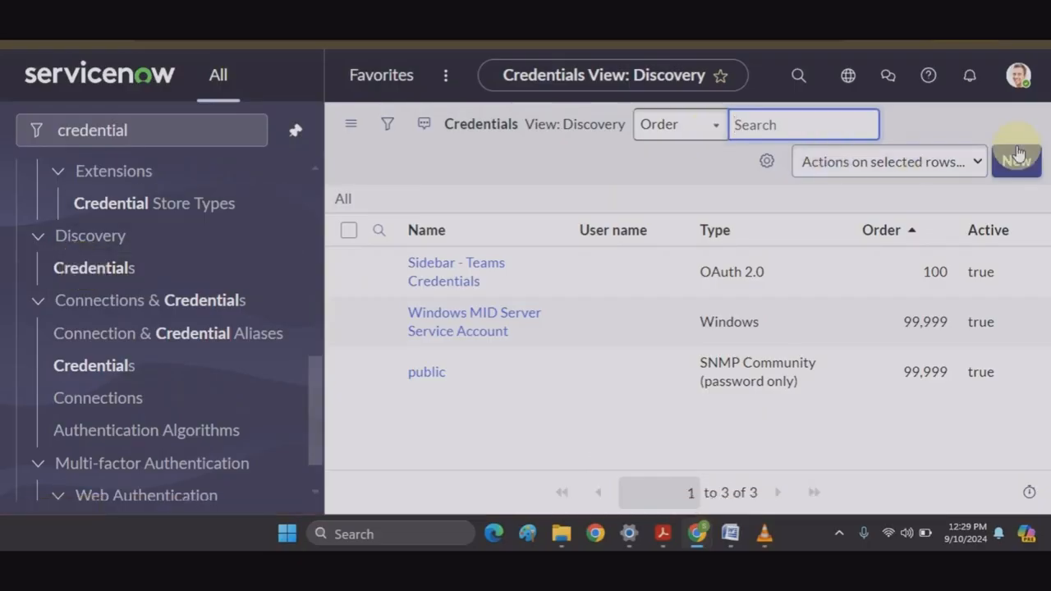
# Step: Start a new credential and scroll through every credential type, from API Key to Windows Credentials
pyautogui.click(1037, 168)
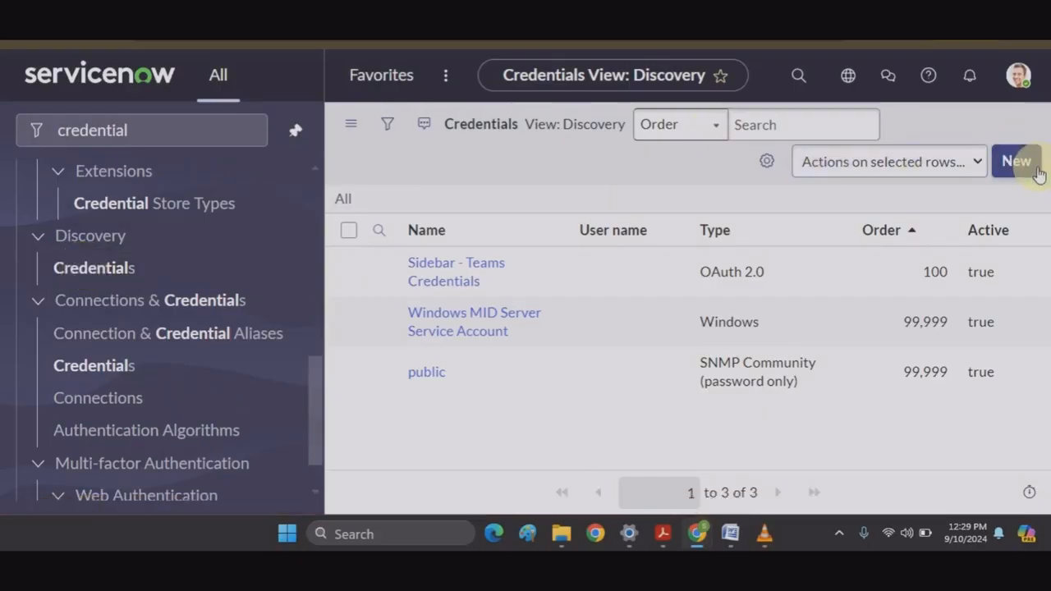
pyautogui.scroll(-5, 727, 315)
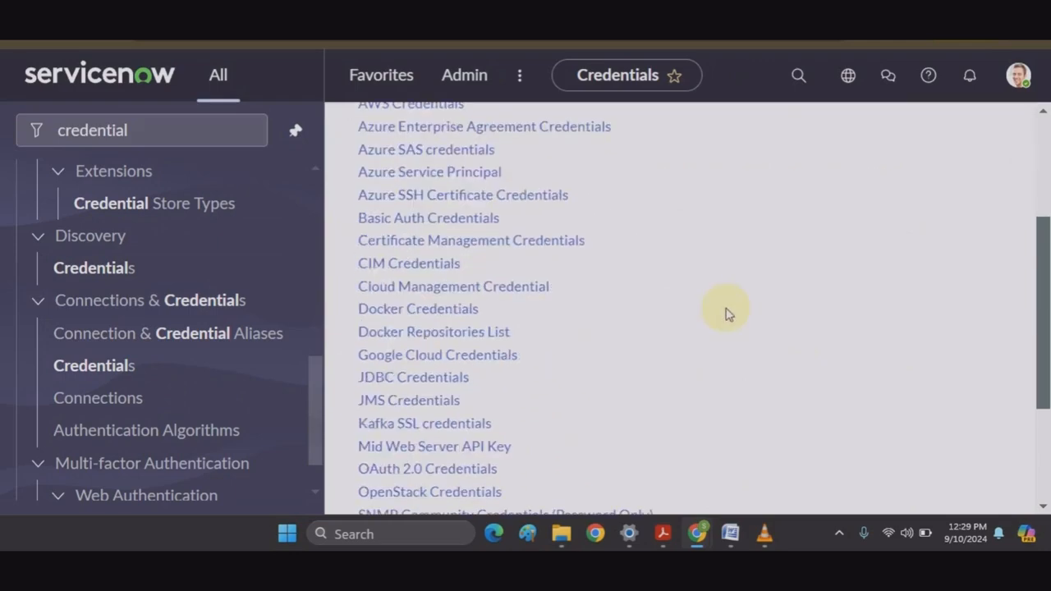
pyautogui.scroll(-3, 727, 314)
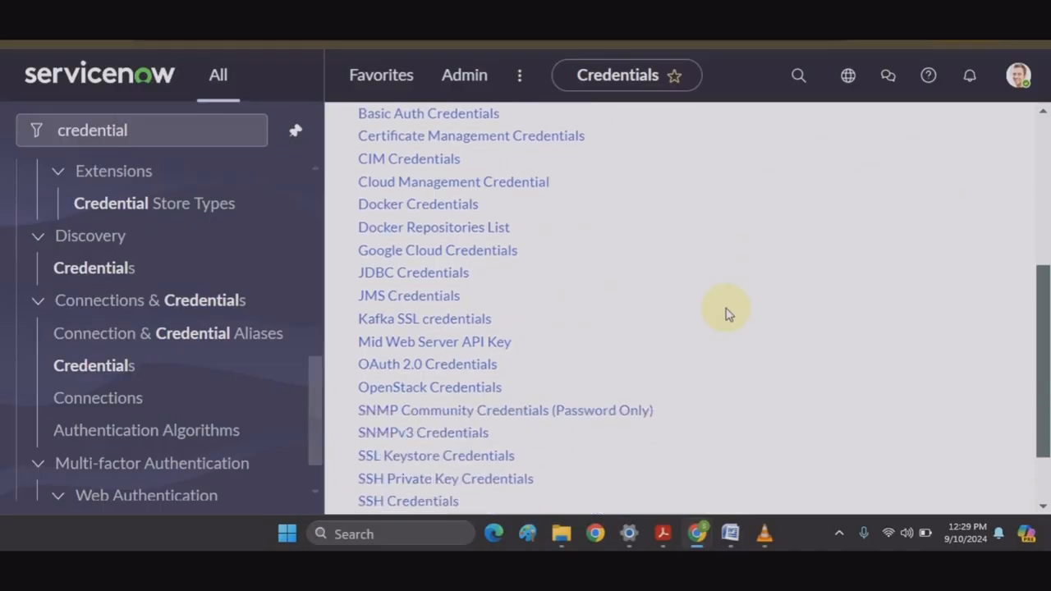
pyautogui.scroll(-3, 727, 314)
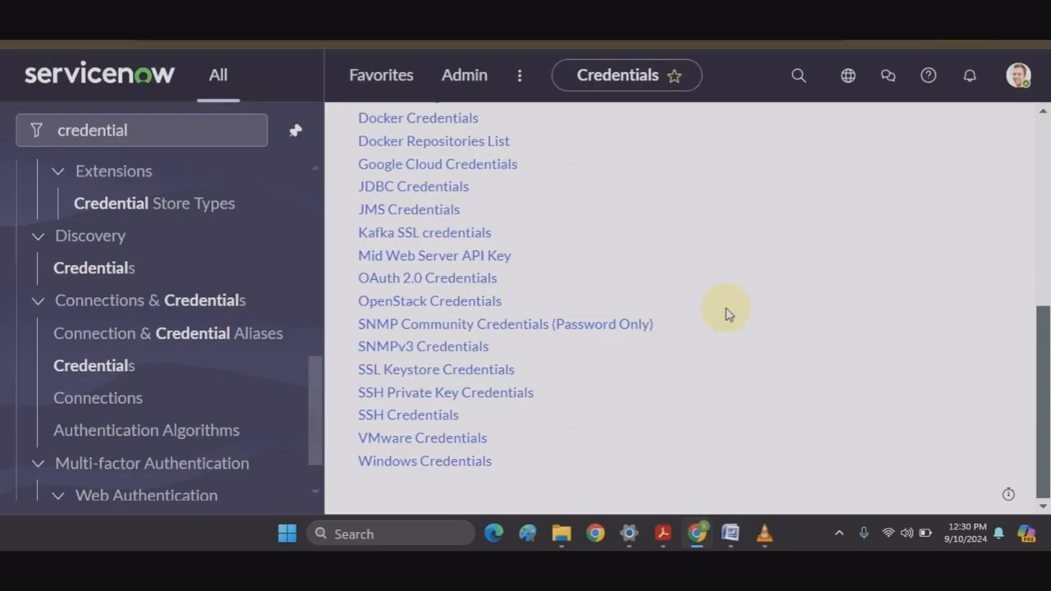
pyautogui.scroll(5, 726, 314)
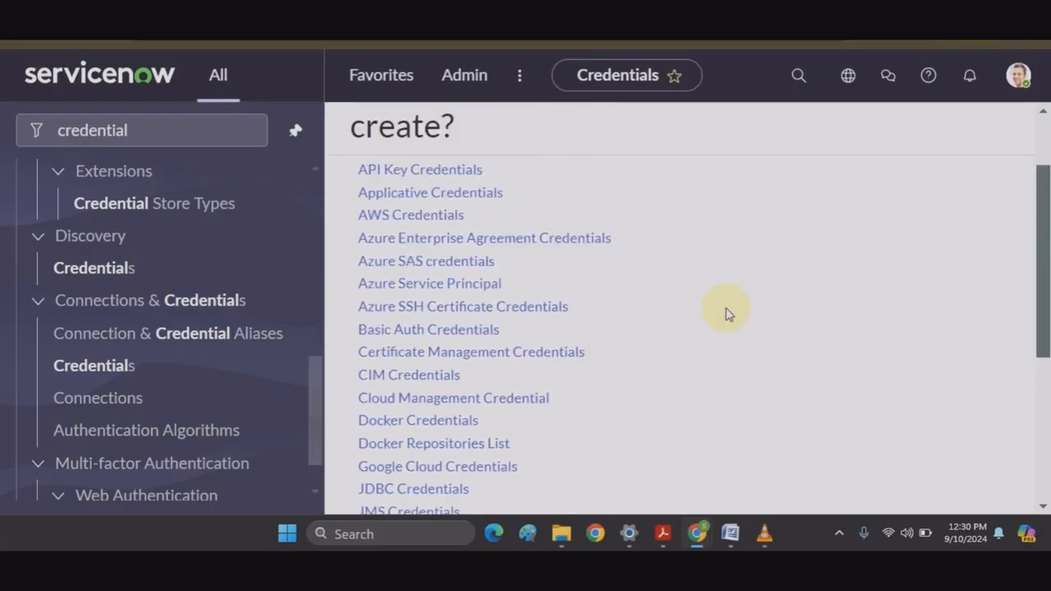
pyautogui.scroll(-4, 726, 314)
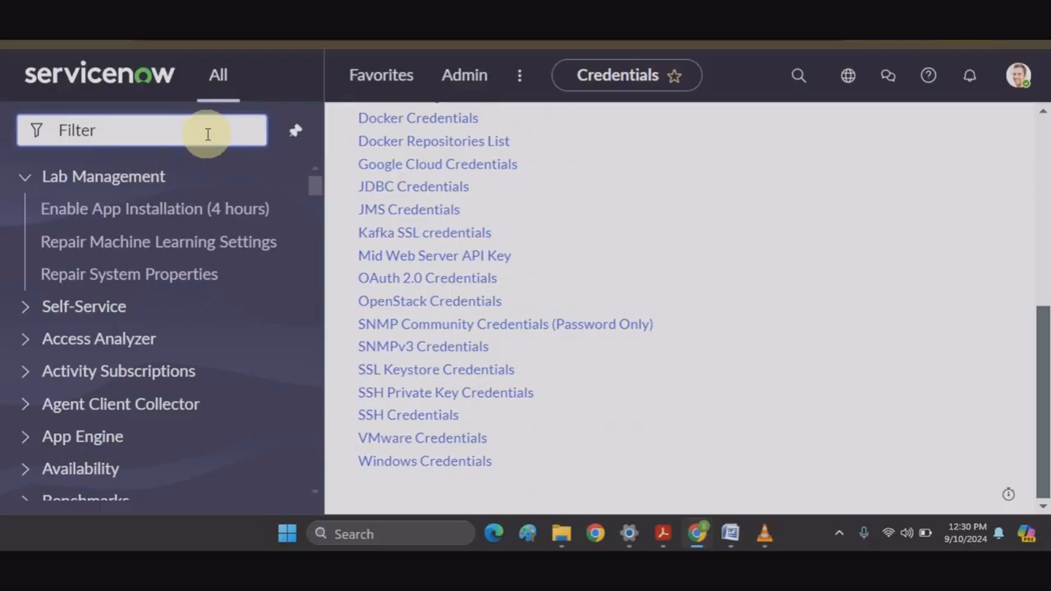
# Step: Search 'discovery sch', open Discovery Schedules, try Quick Discovery, then clear the navigator filter
pyautogui.write('discovery sch')
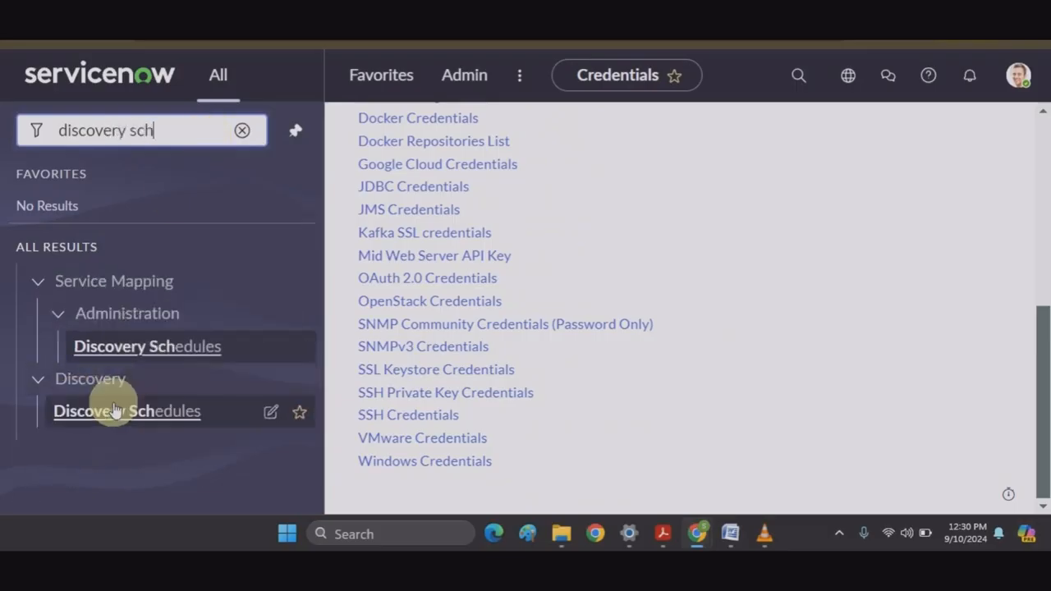
pyautogui.click(125, 413)
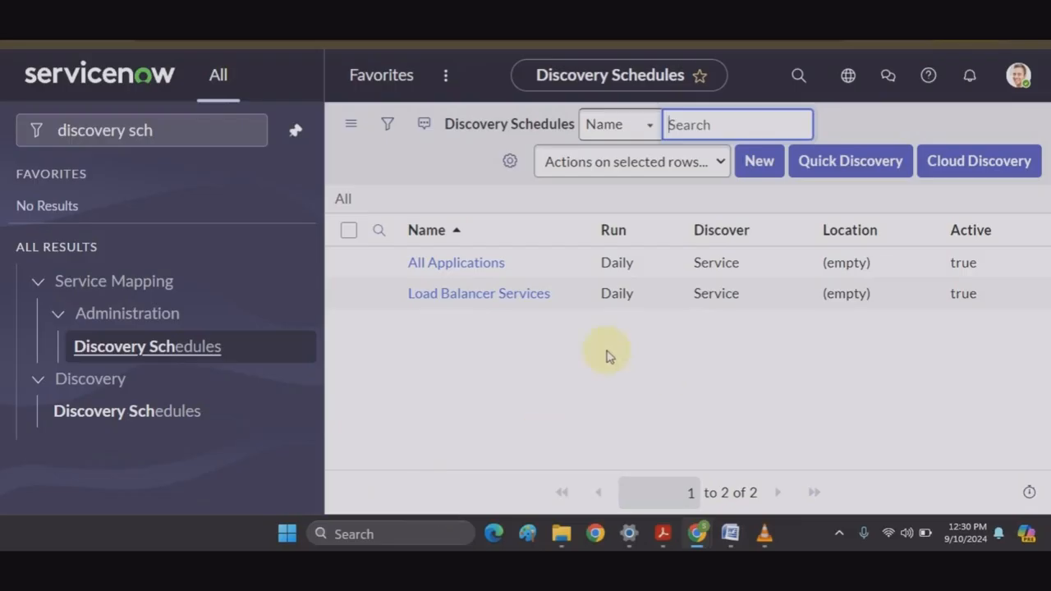
pyautogui.click(840, 161)
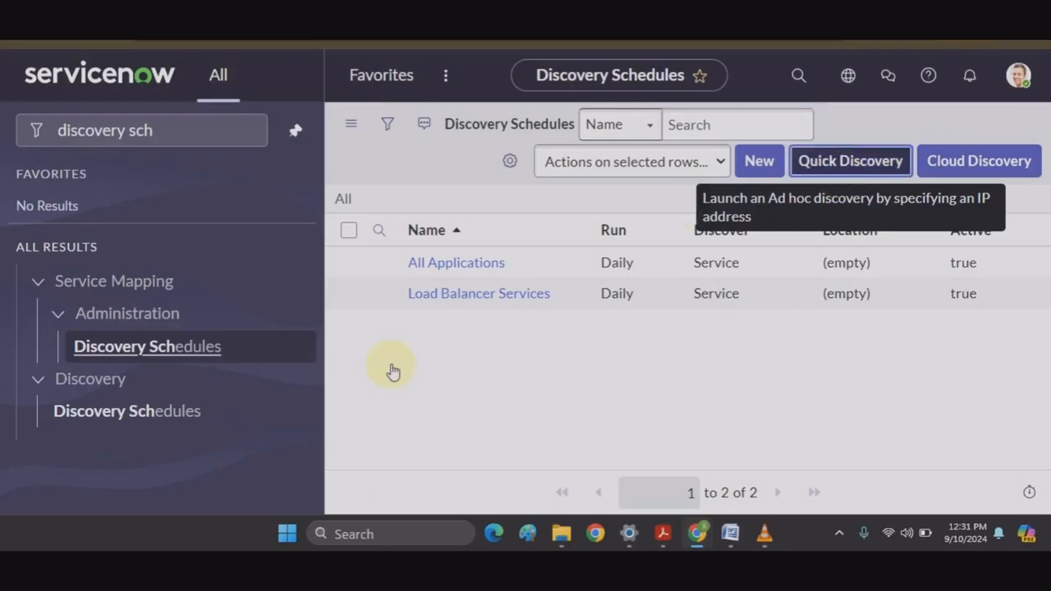
pyautogui.click(696, 359)
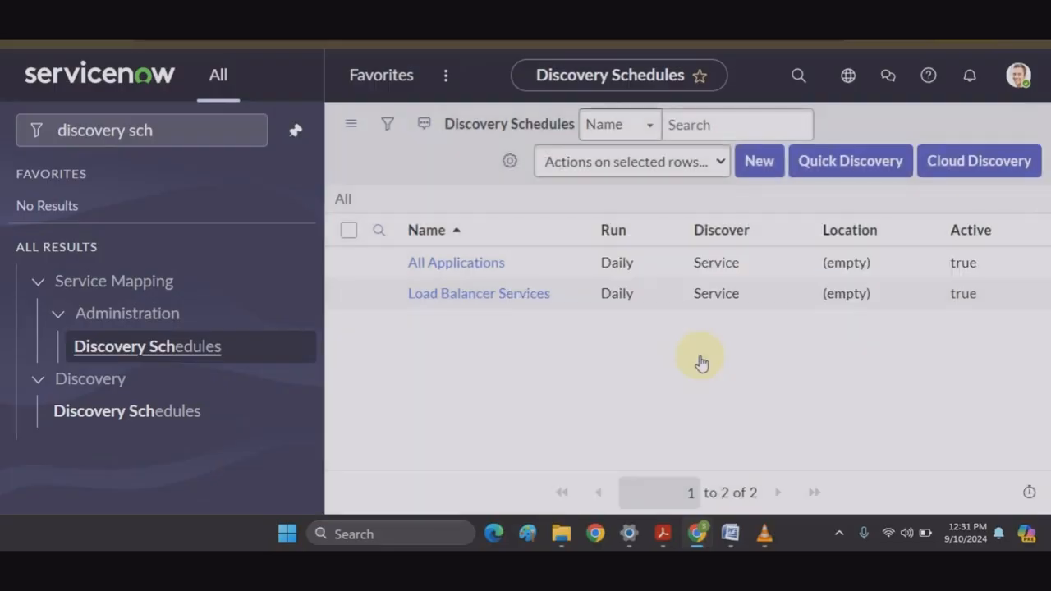
pyautogui.click(213, 133)
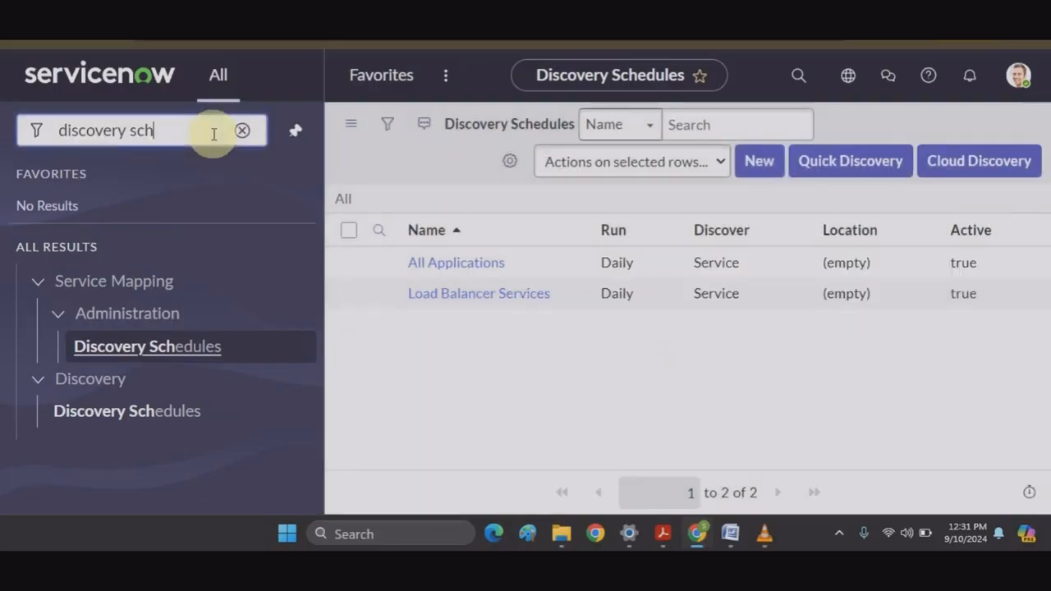
pyautogui.click(243, 130)
# Step: Filter the navigator by 'behavi' and open Discovery Definition > Behaviors
pyautogui.write('behavi')
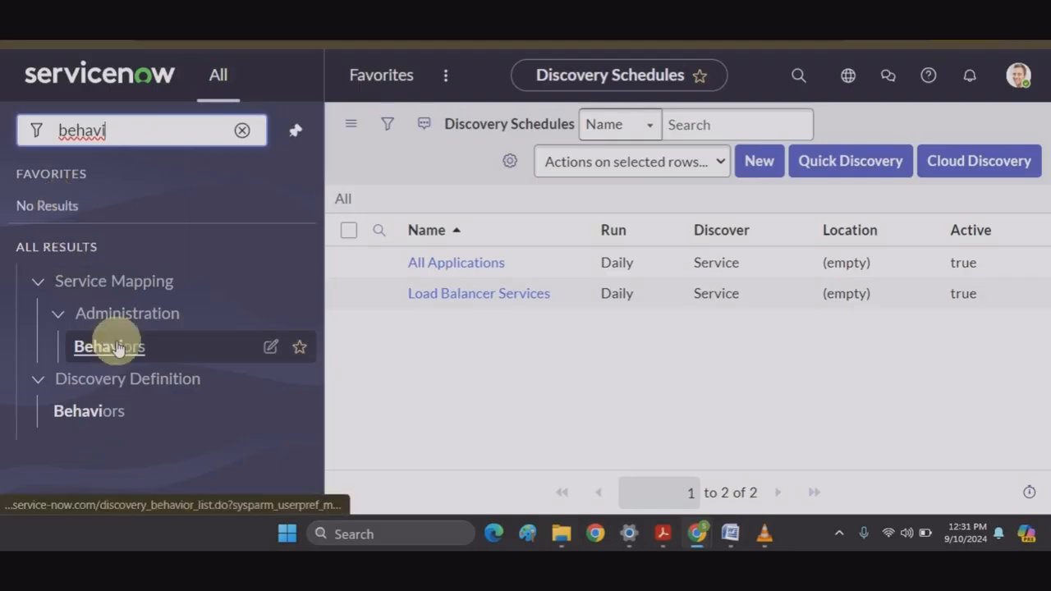
pyautogui.click(62, 411)
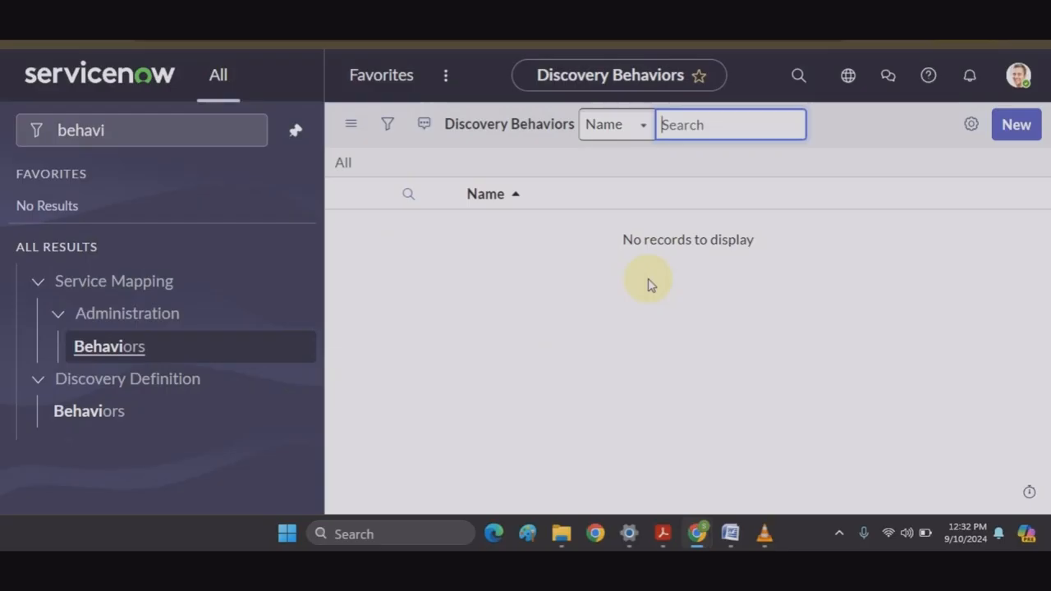
# Step: Create a new Discovery Behavior named 'able' and save it from the form header menu
pyautogui.click(1016, 127)
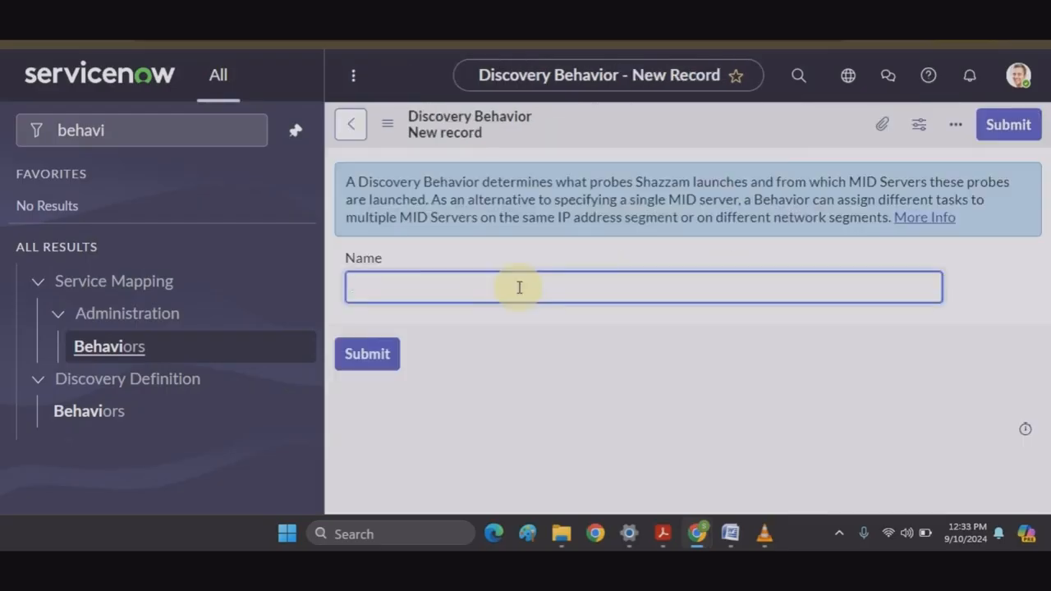
pyautogui.write('able')
pyautogui.rightClick(697, 128)
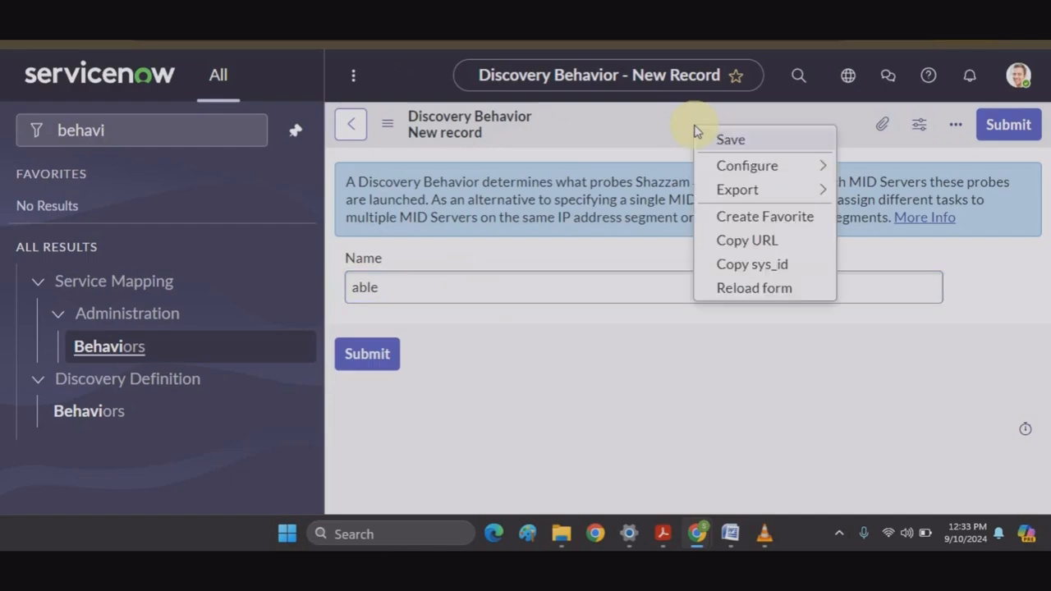
pyautogui.click(770, 146)
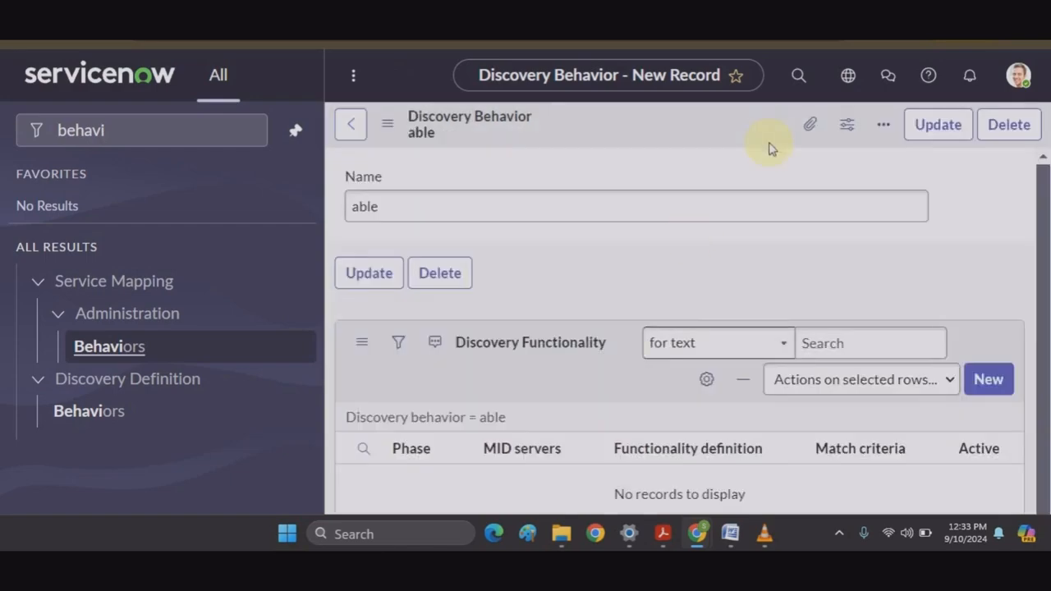
pyautogui.scroll(-3, 570, 345)
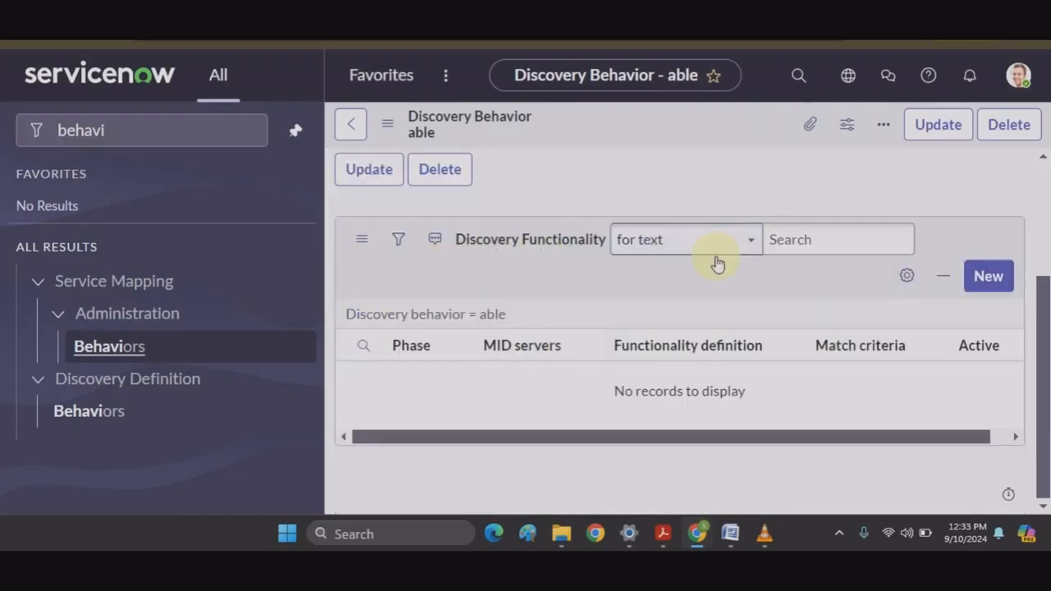
pyautogui.click(985, 278)
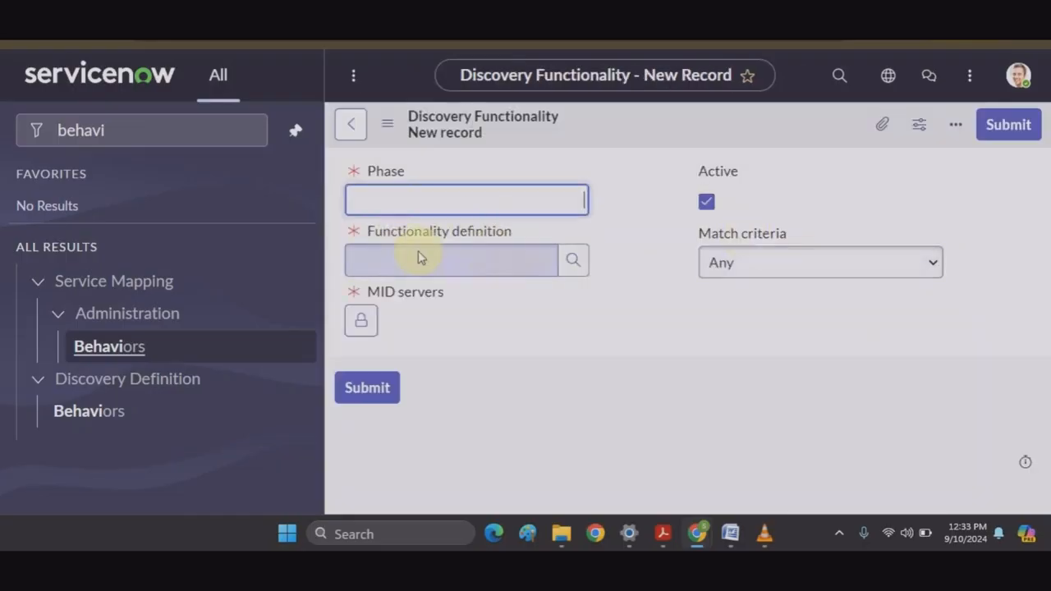
pyautogui.click(572, 260)
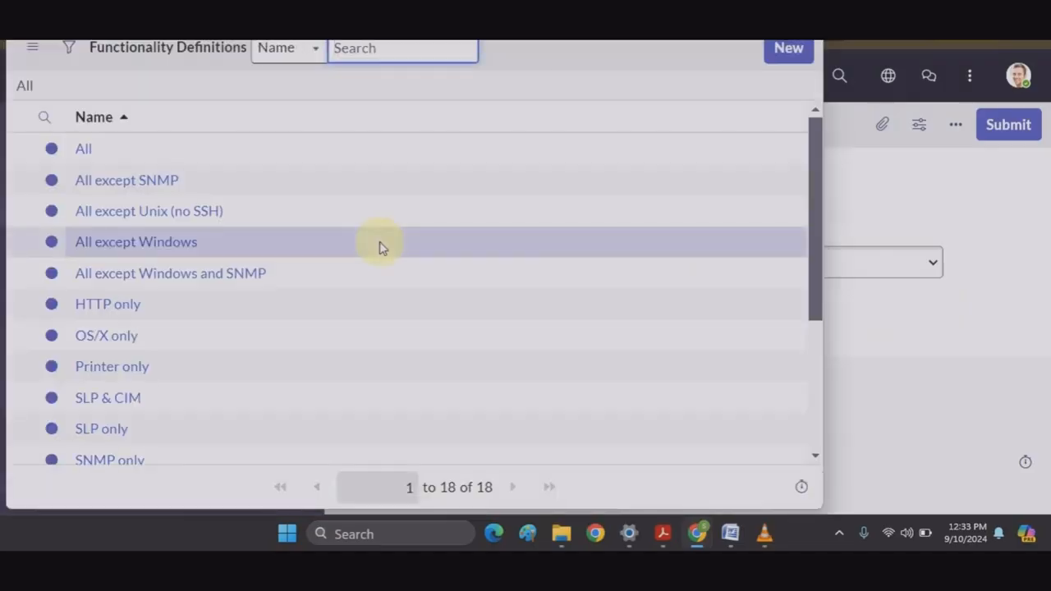
pyautogui.scroll(-3, 380, 246)
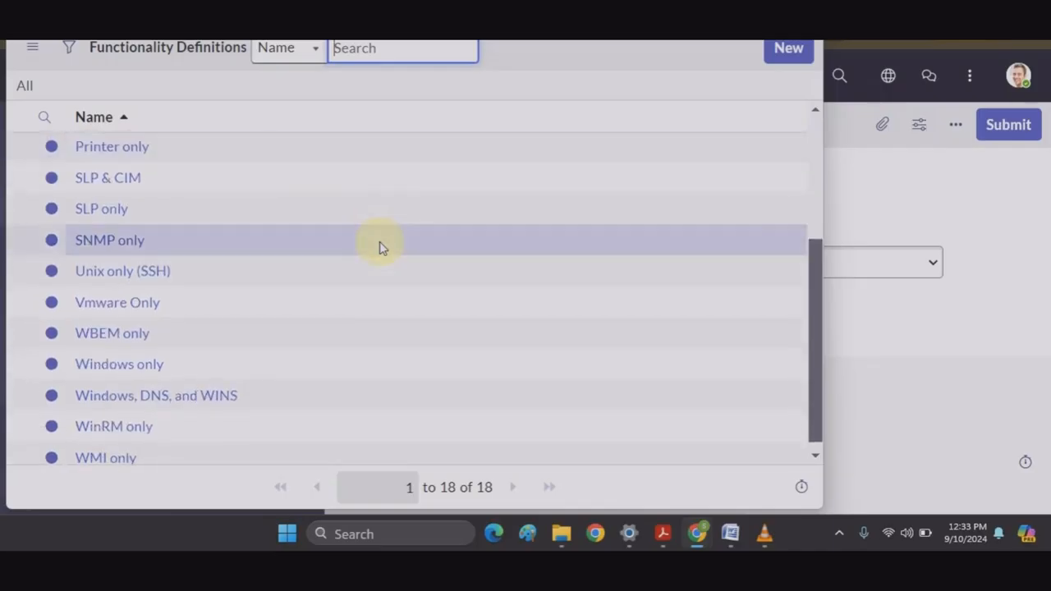
pyautogui.scroll(-1, 381, 247)
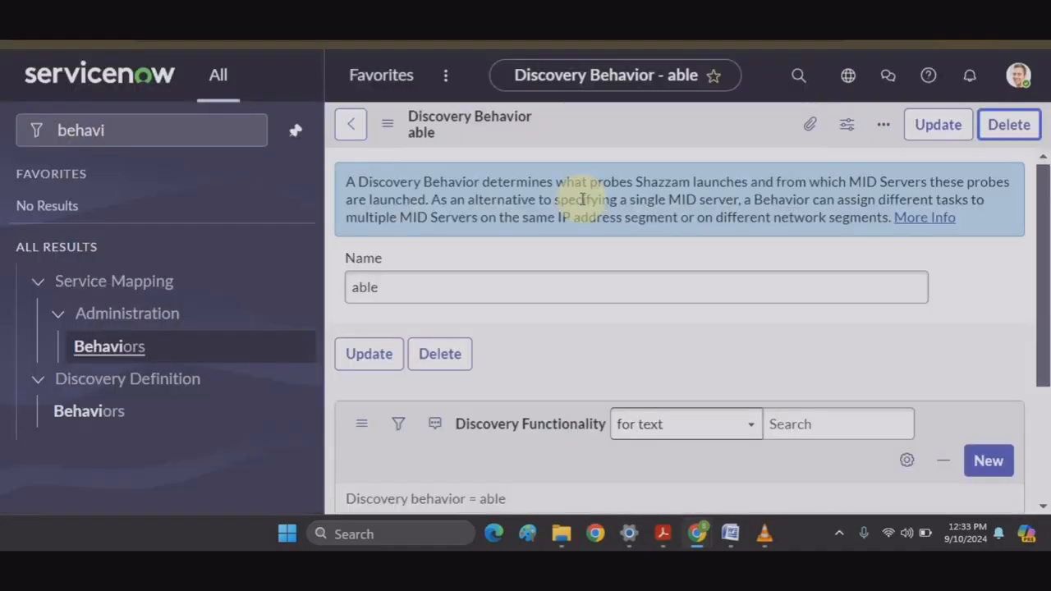
# Step: Delete the 'able' Discovery Behavior and confirm the deletion
pyautogui.click(1010, 123)
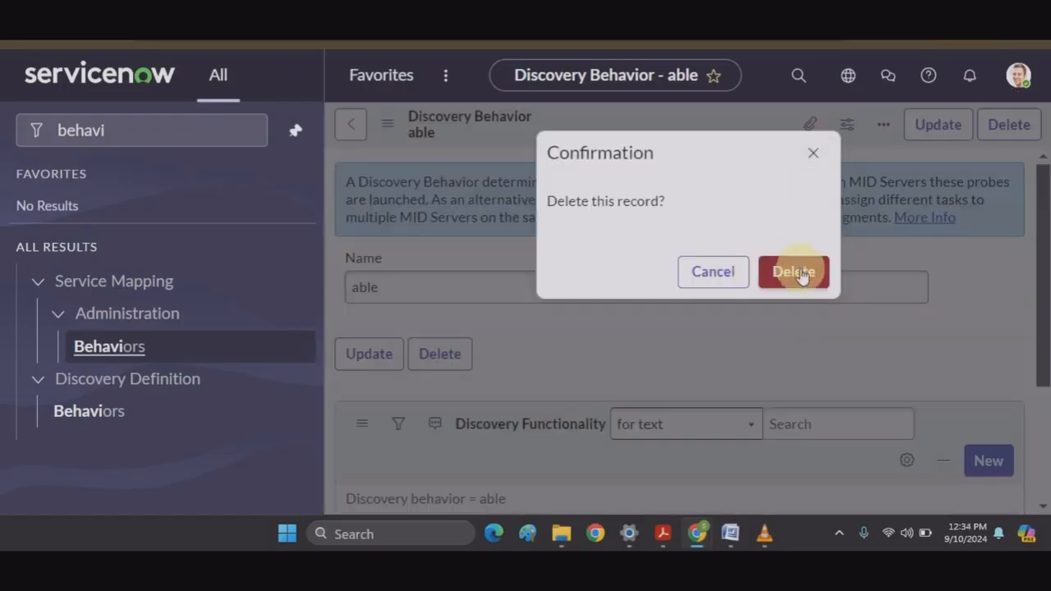
pyautogui.click(798, 273)
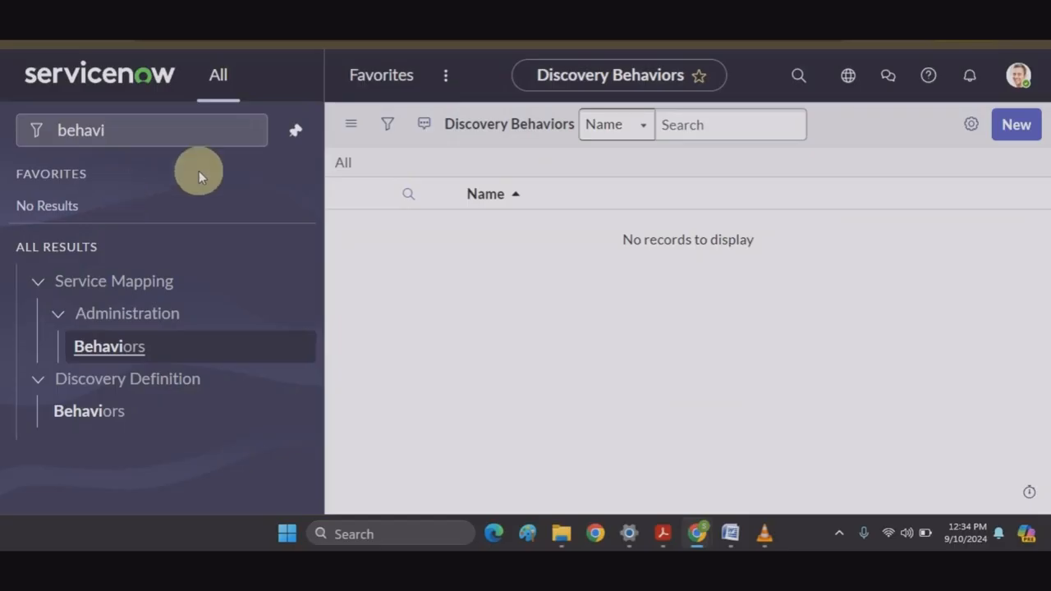
# Step: Search 'discovery patt', open Pattern Designer > Discovery Patterns, and start a new pattern record
pyautogui.click(194, 129)
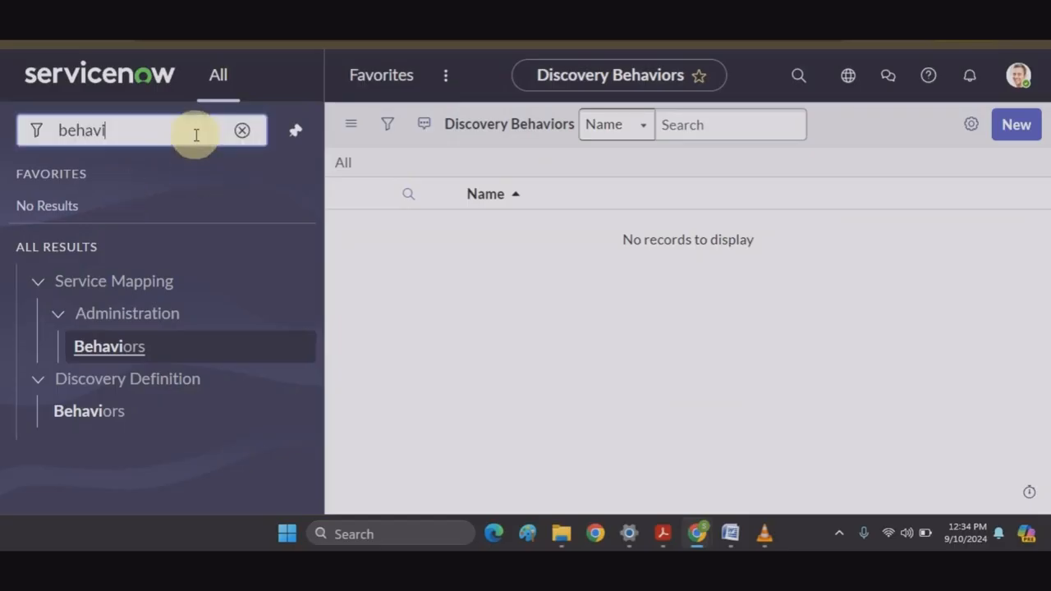
pyautogui.click(242, 132)
pyautogui.write('discovery ')
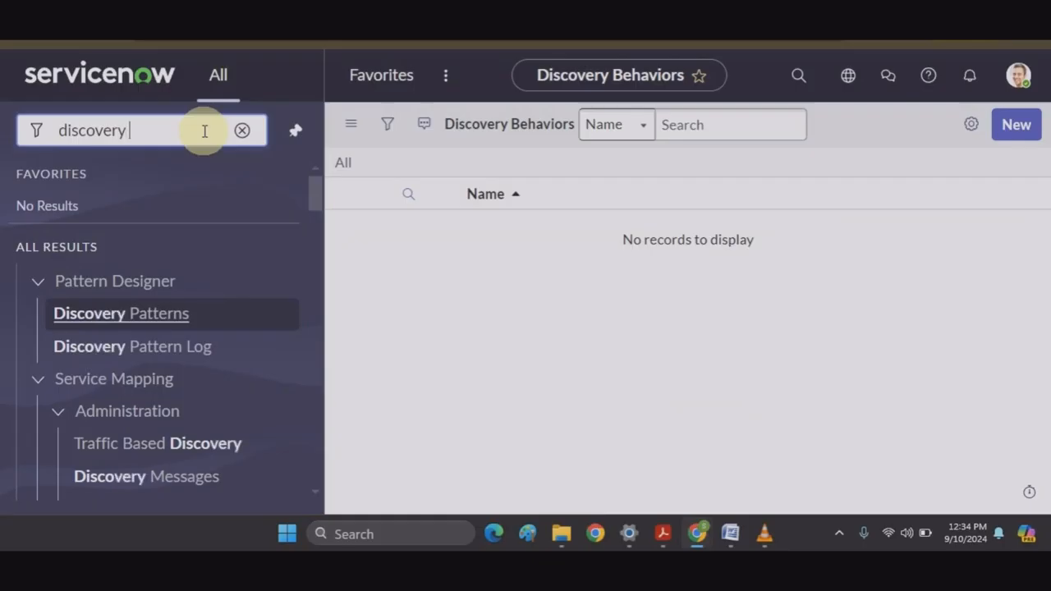
pyautogui.write('patt')
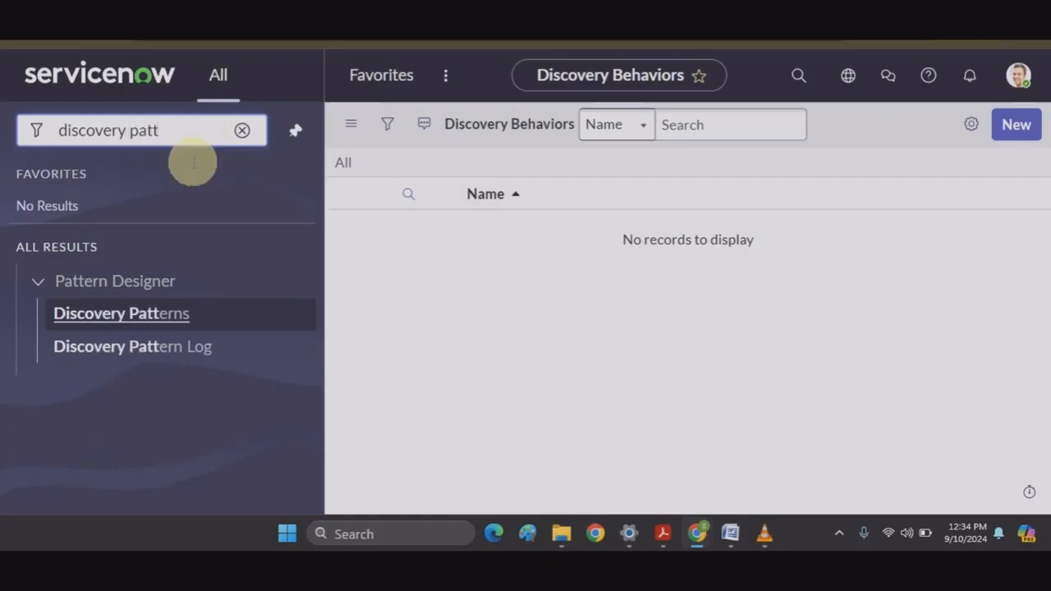
pyautogui.click(141, 327)
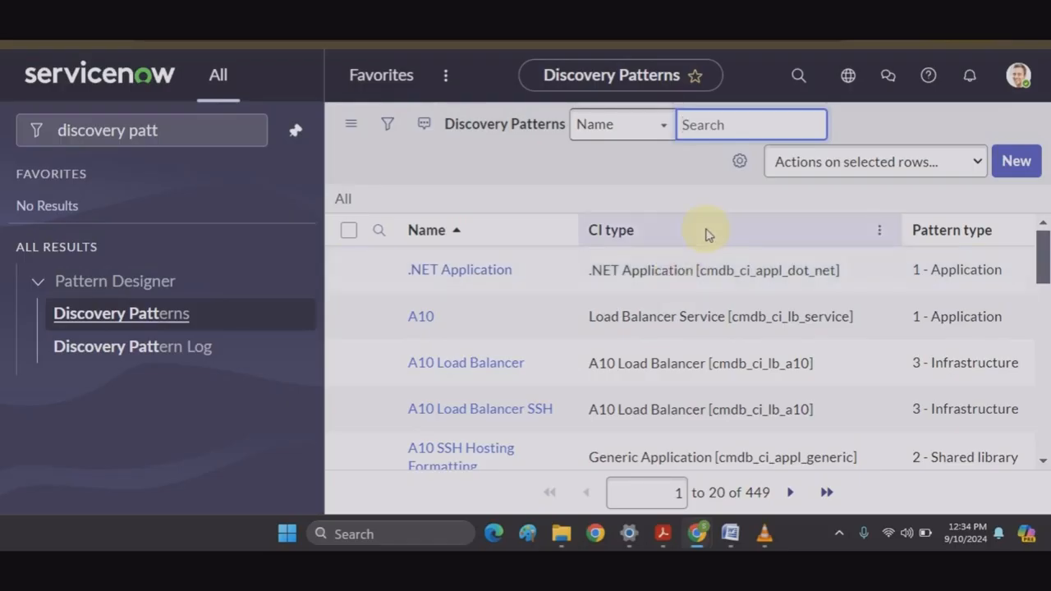
pyautogui.scroll(-5, 705, 231)
pyautogui.scroll(-4, 707, 234)
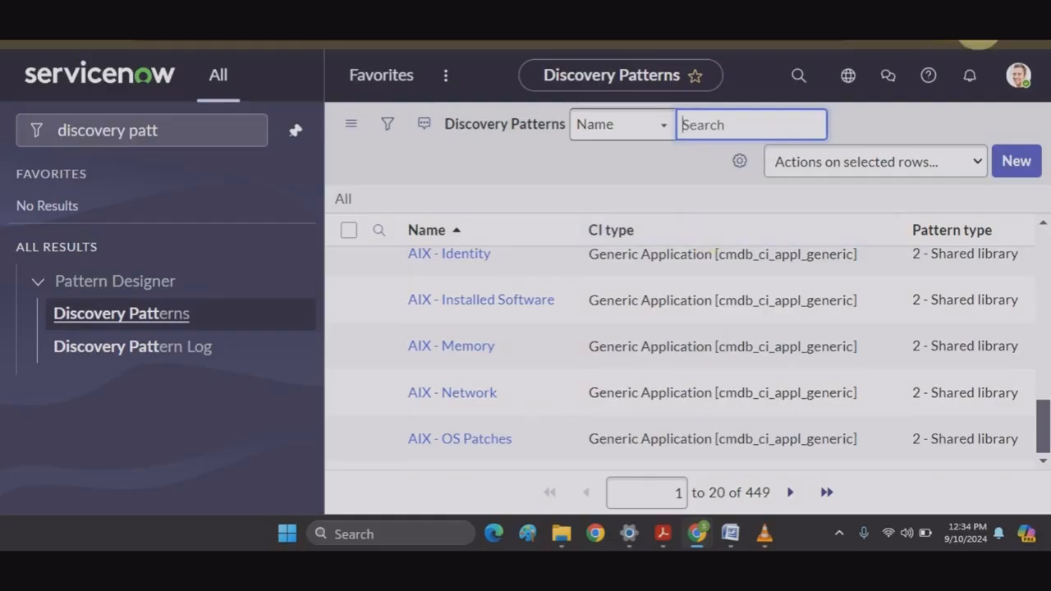
pyautogui.click(1012, 163)
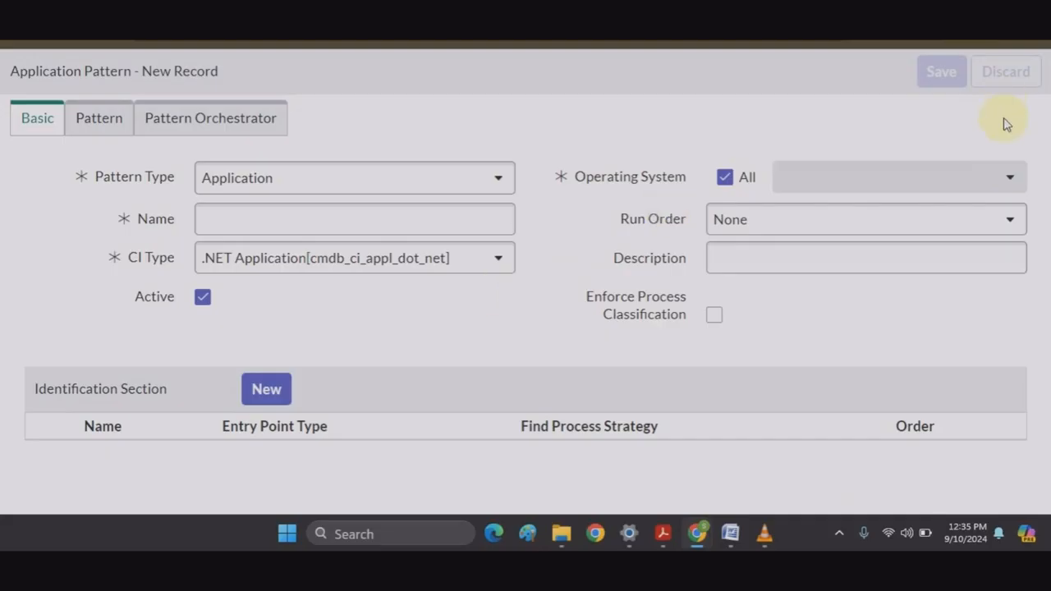
# Step: Return to the Discovery Patterns list and filter the navigator by 'cmdb vi'
pyautogui.click(165, 43)
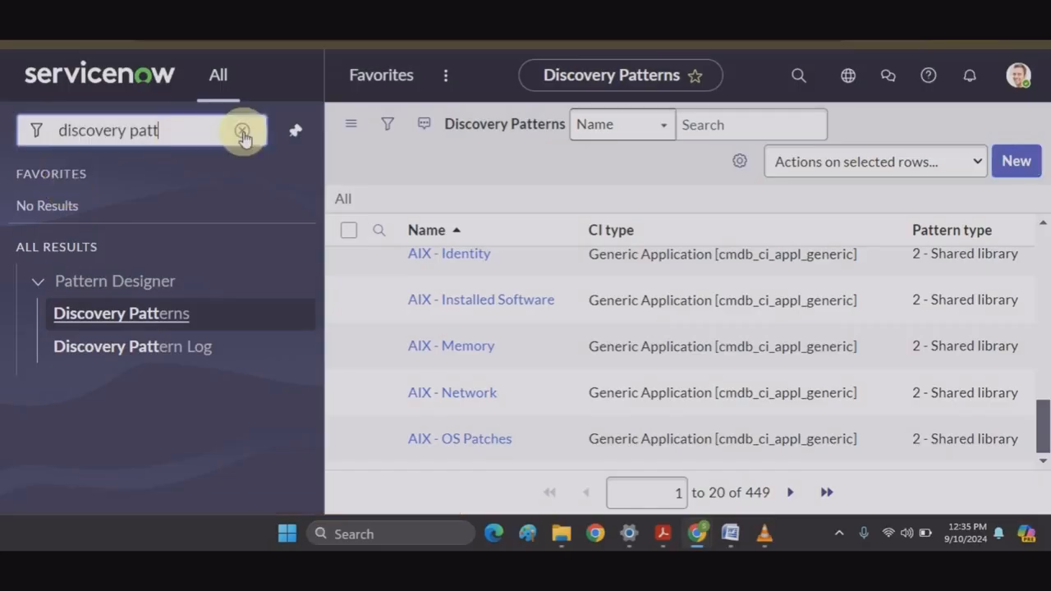
pyautogui.click(241, 131)
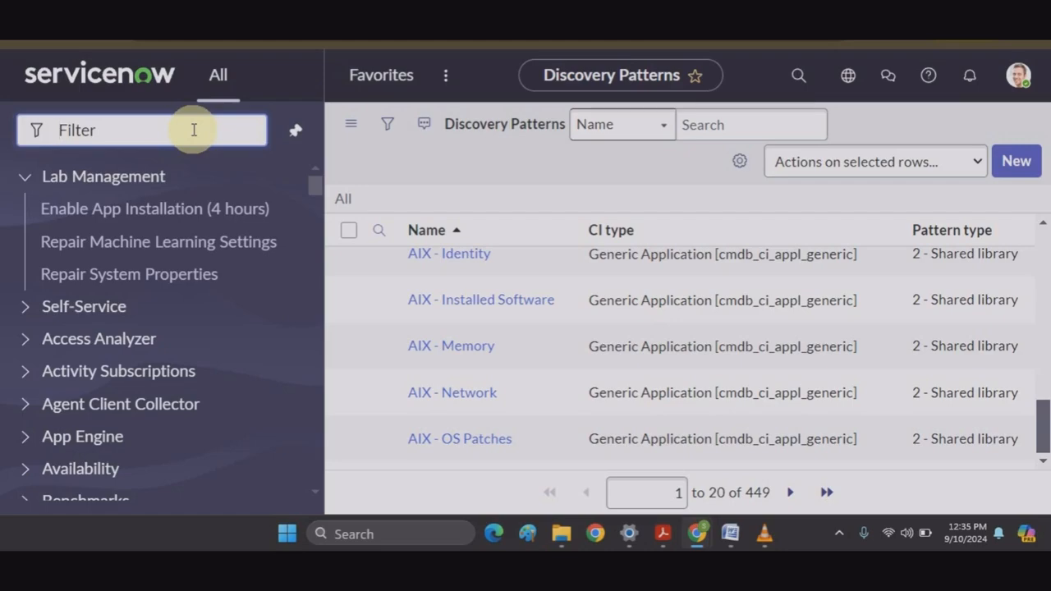
pyautogui.write('cmdb vi')
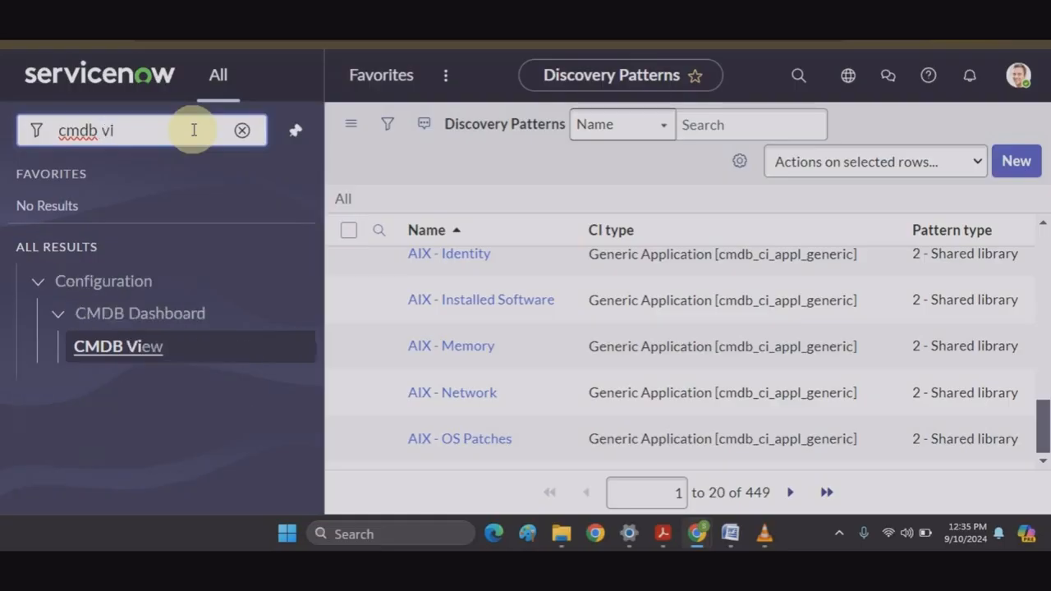
pyautogui.click(130, 349)
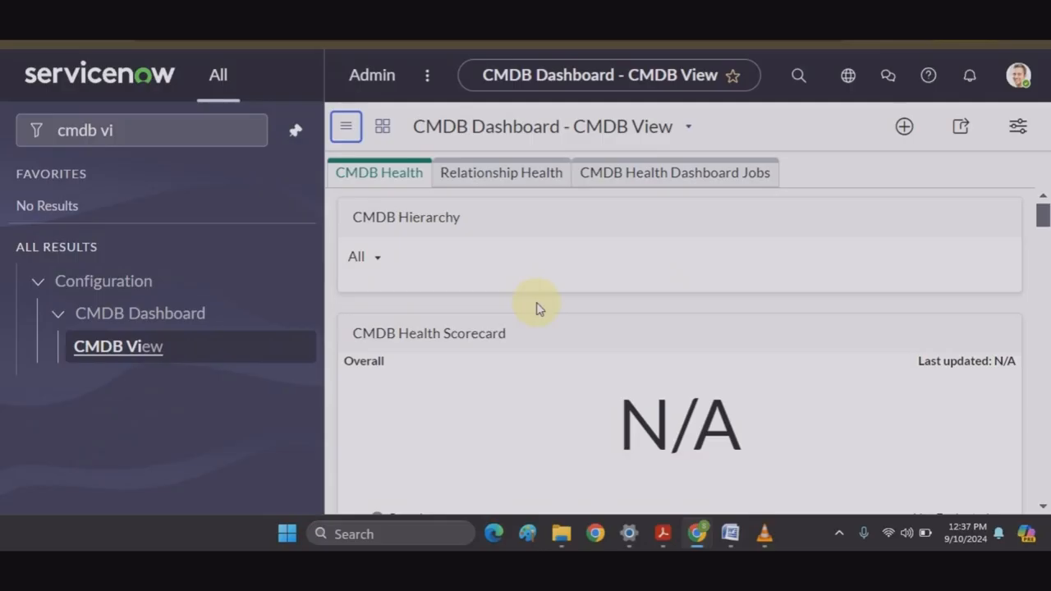
pyautogui.scroll(-1, 538, 308)
pyautogui.scroll(-2, 538, 308)
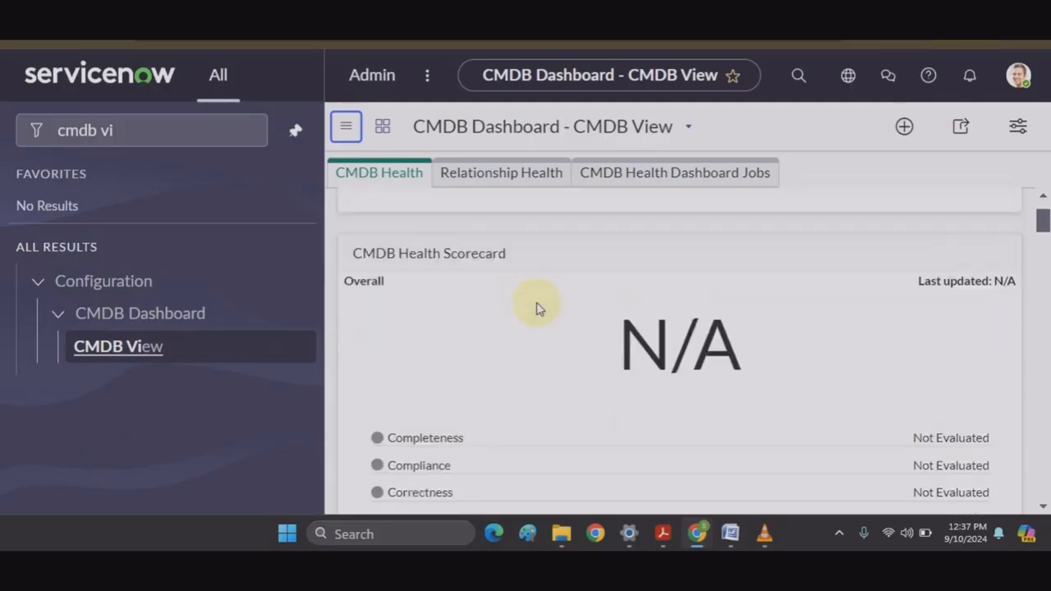
pyautogui.scroll(-2, 538, 308)
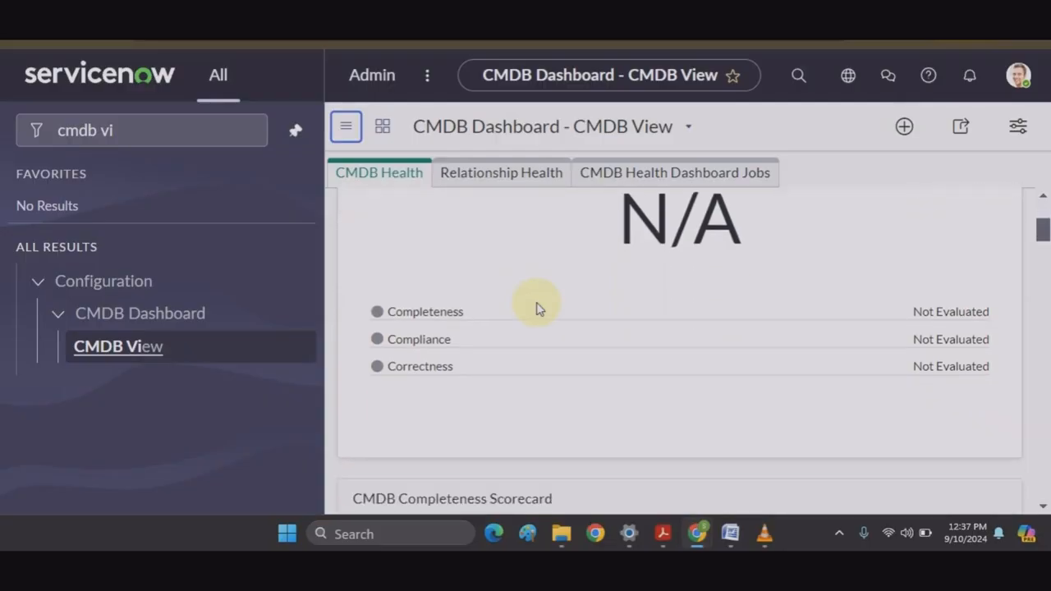
pyautogui.scroll(5, 538, 308)
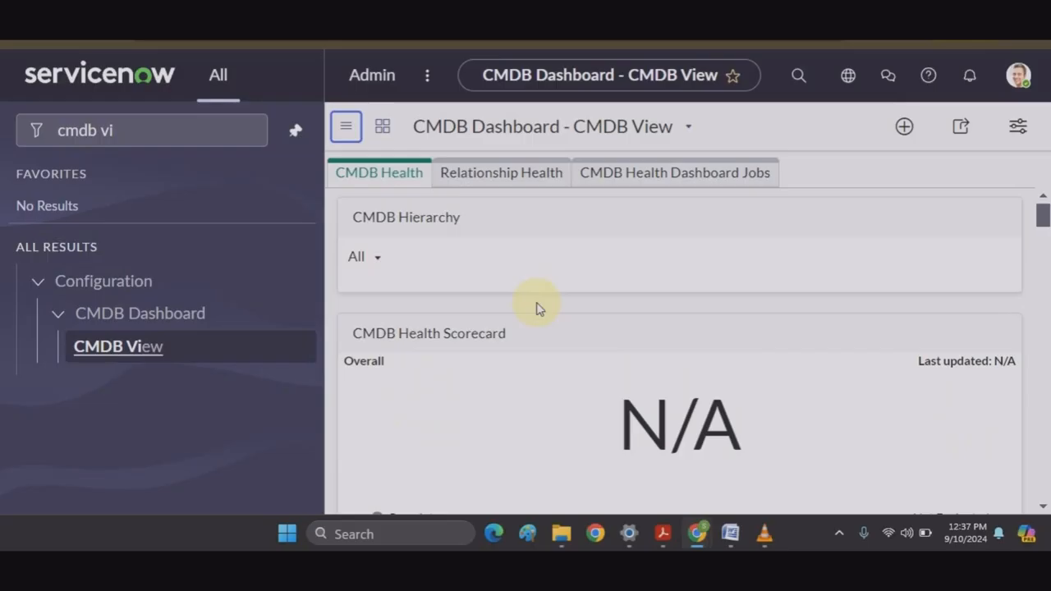
# Step: View the Relationship Health scorecard, then scroll through the CMDB Health scorecards
pyautogui.click(503, 184)
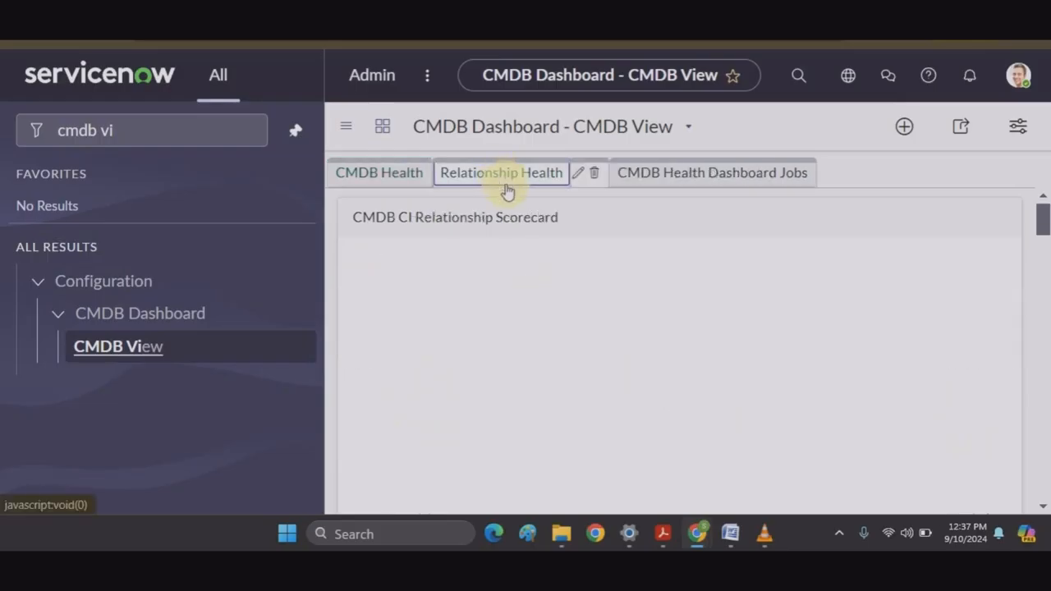
pyautogui.scroll(-2, 629, 375)
pyautogui.moveTo(518, 182)
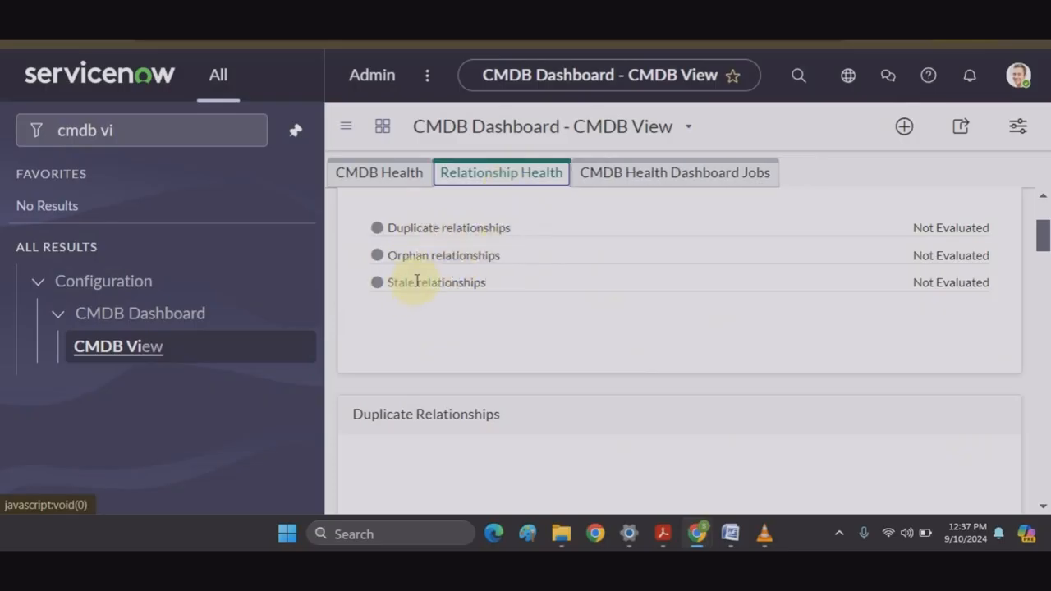
pyautogui.click(369, 179)
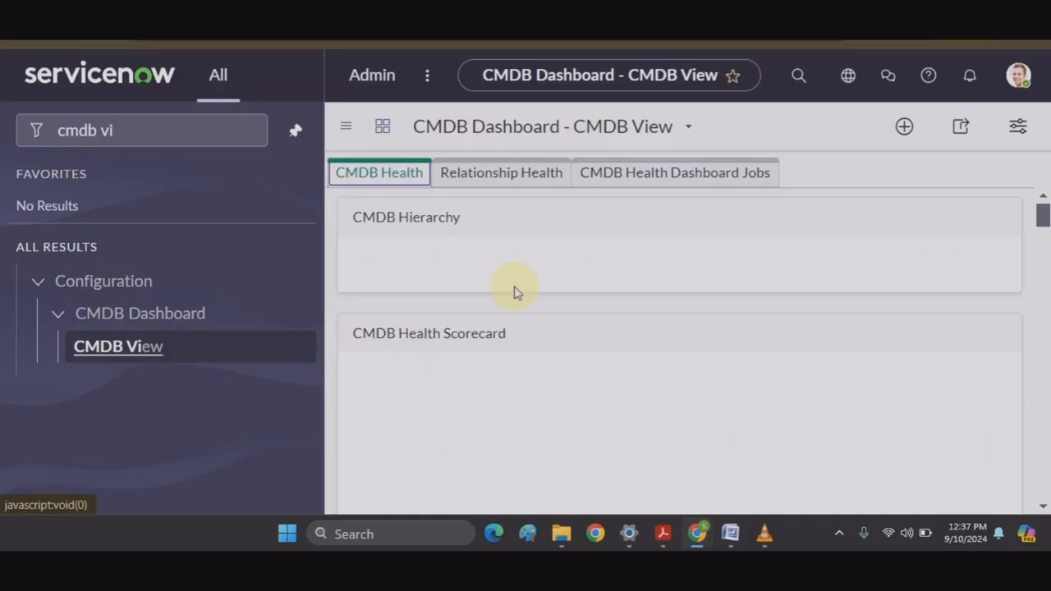
pyautogui.scroll(-2, 528, 382)
pyautogui.scroll(-3, 528, 382)
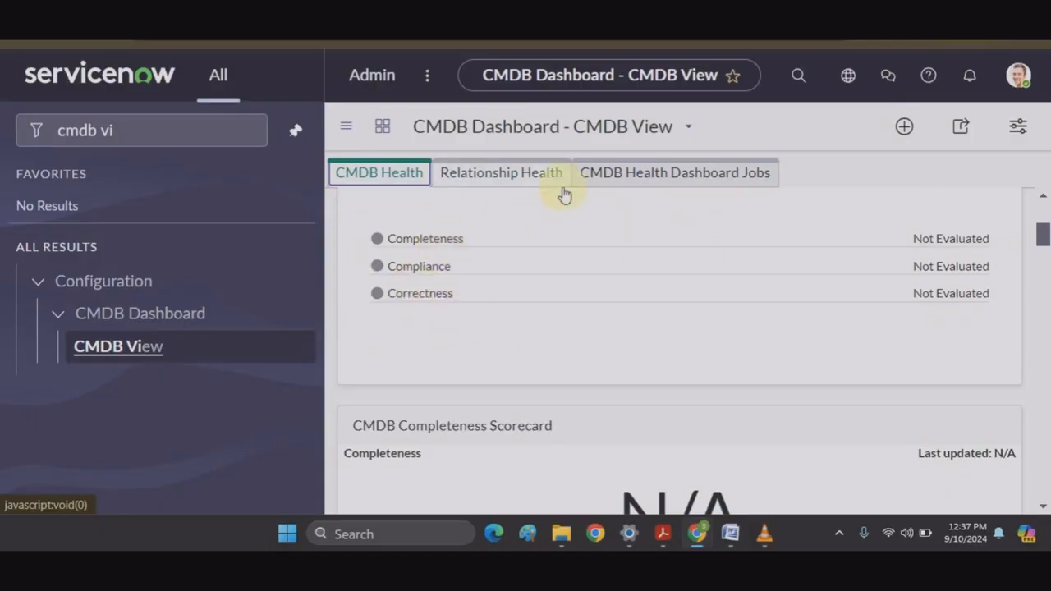
pyautogui.scroll(-5, 588, 207)
pyautogui.scroll(-7, 587, 210)
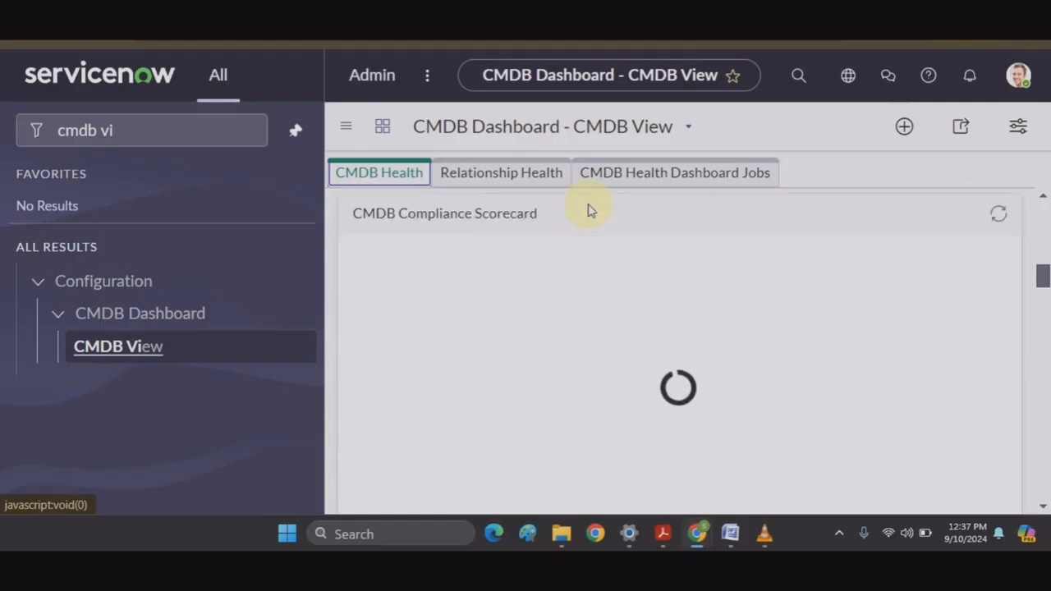
# Step: Check the CMDB Health Dashboard Jobs, then return to Relationship Health and scroll its panels
pyautogui.click(746, 177)
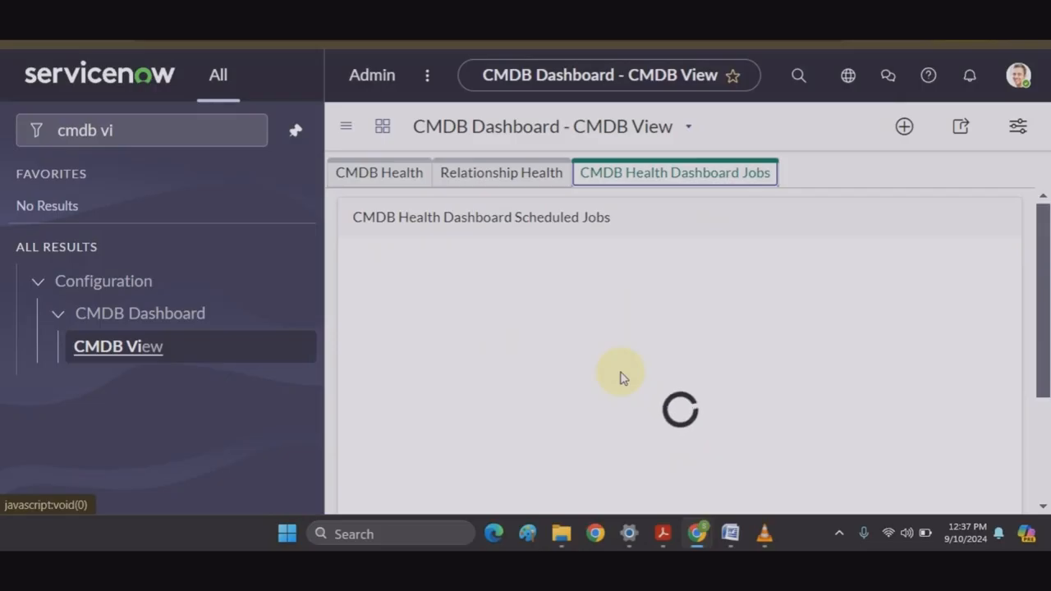
pyautogui.click(484, 175)
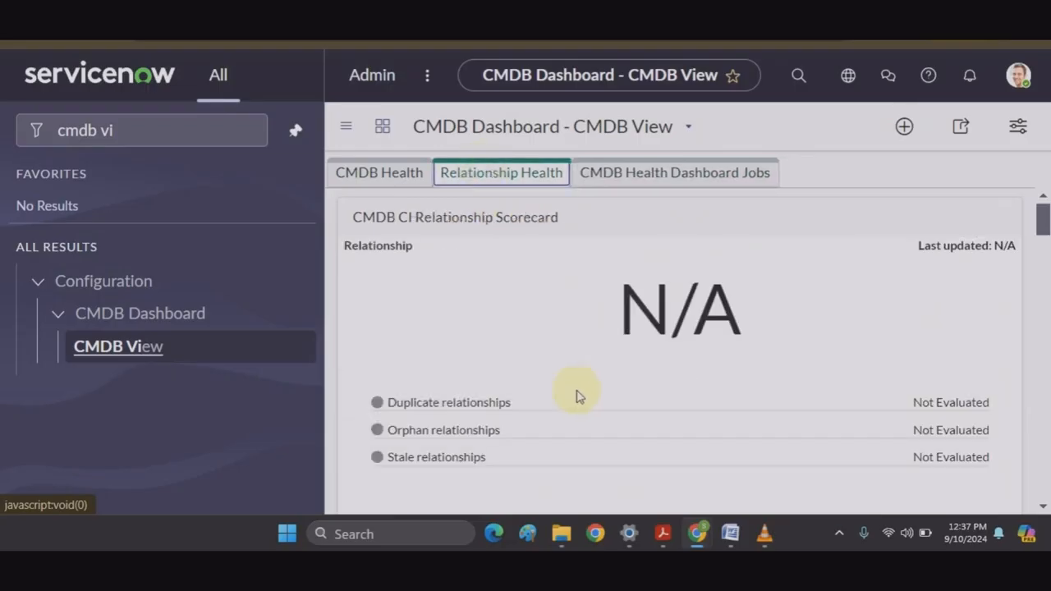
pyautogui.scroll(-8, 577, 396)
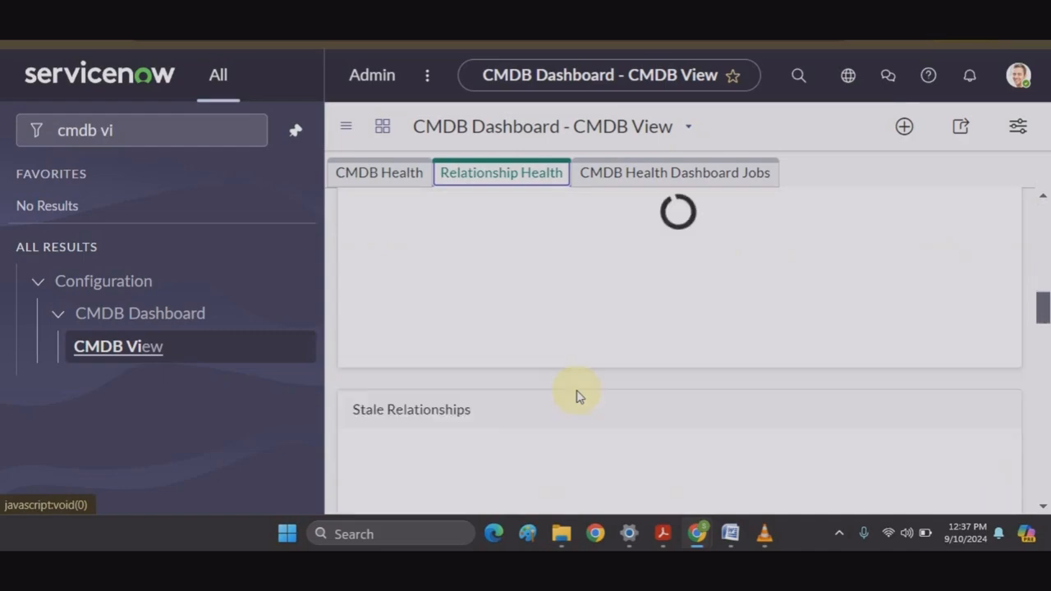
pyautogui.scroll(8, 633, 271)
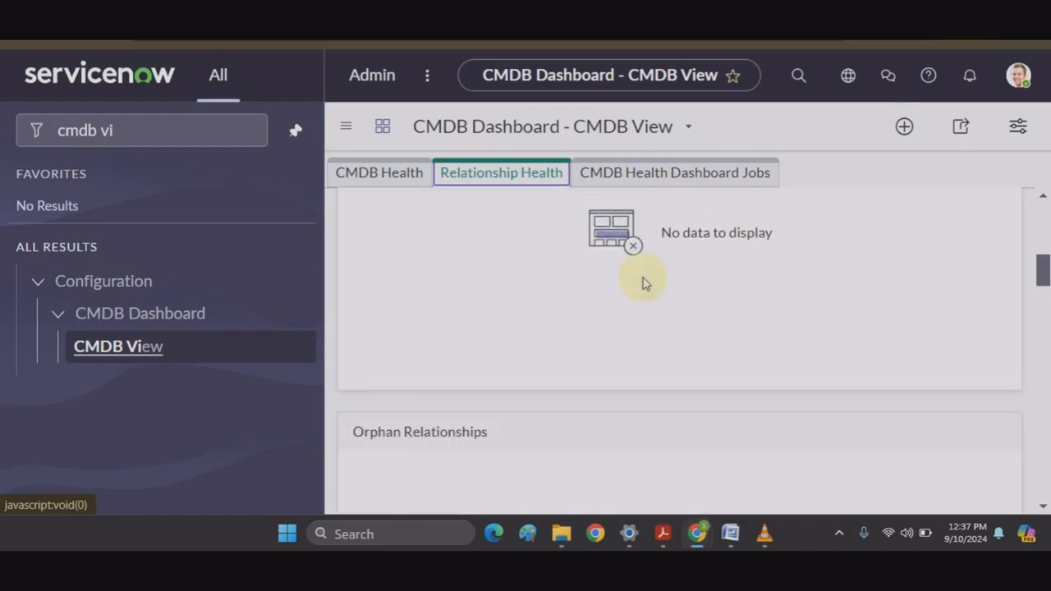
pyautogui.scroll(2, 643, 283)
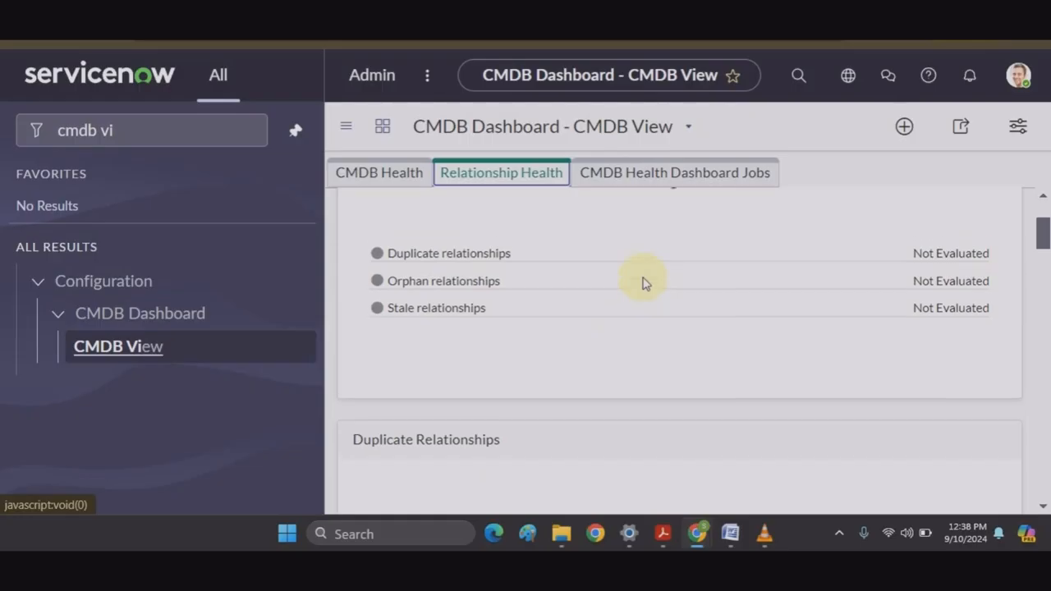
# Step: Filter the navigator by 'ci class man' and open Configuration > CI Class Manager
pyautogui.click(244, 130)
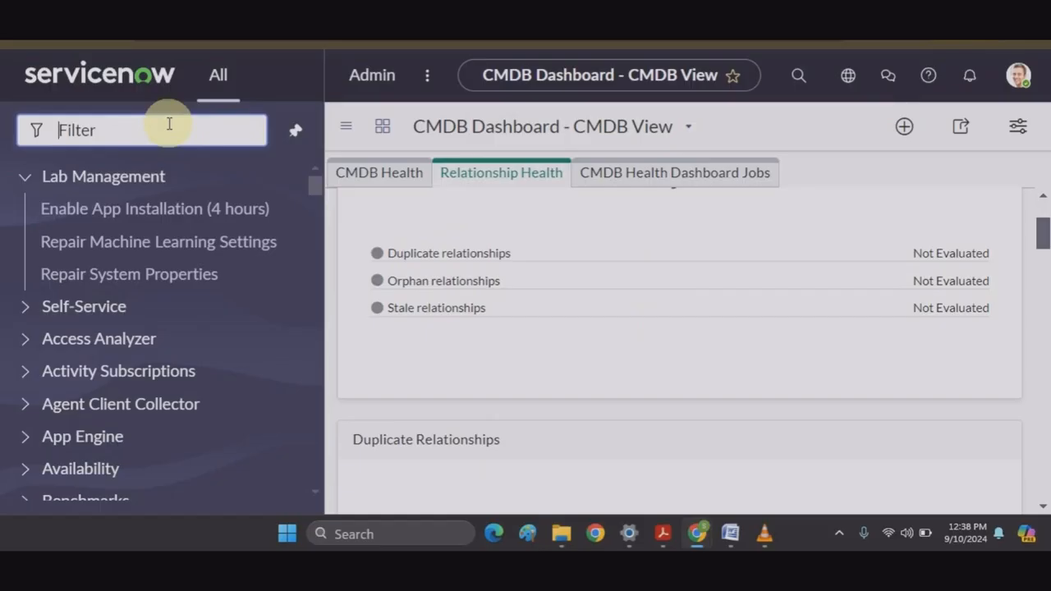
pyautogui.write('ci cla')
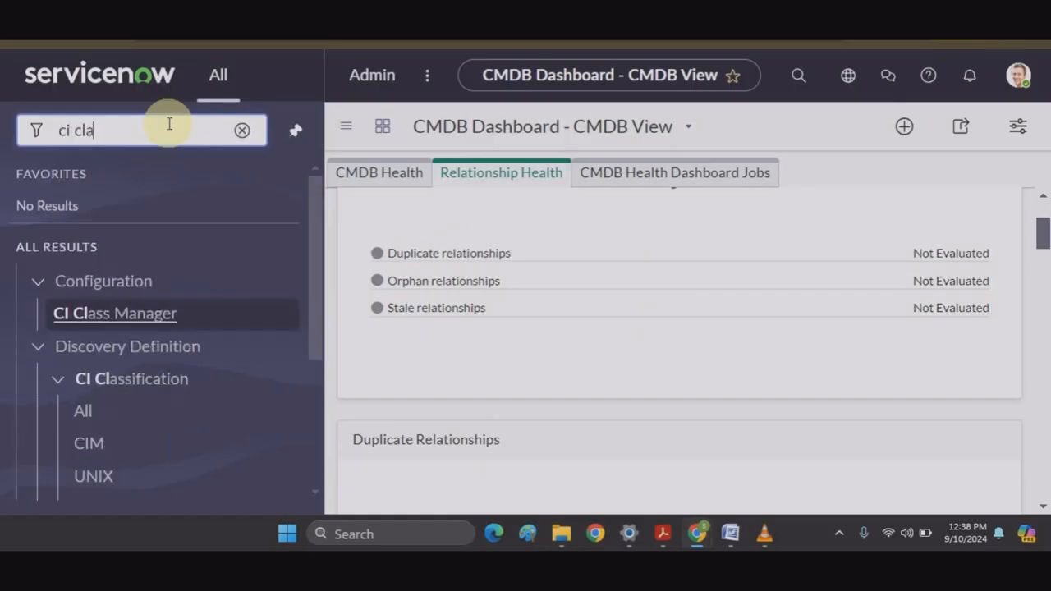
pyautogui.write('ss manab')
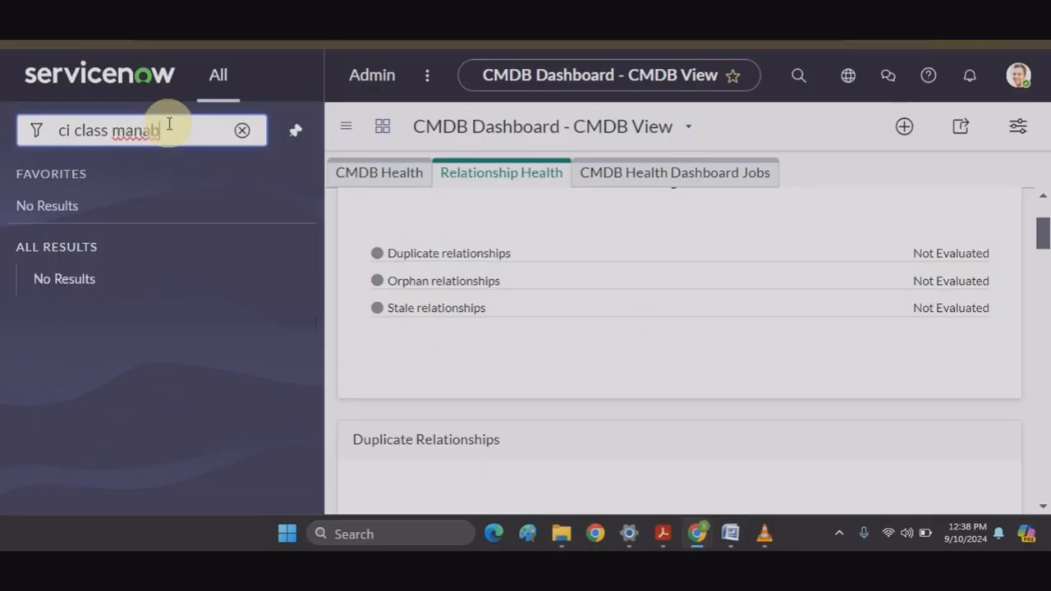
pyautogui.press('BackSpace')
pyautogui.press('BackSpace')
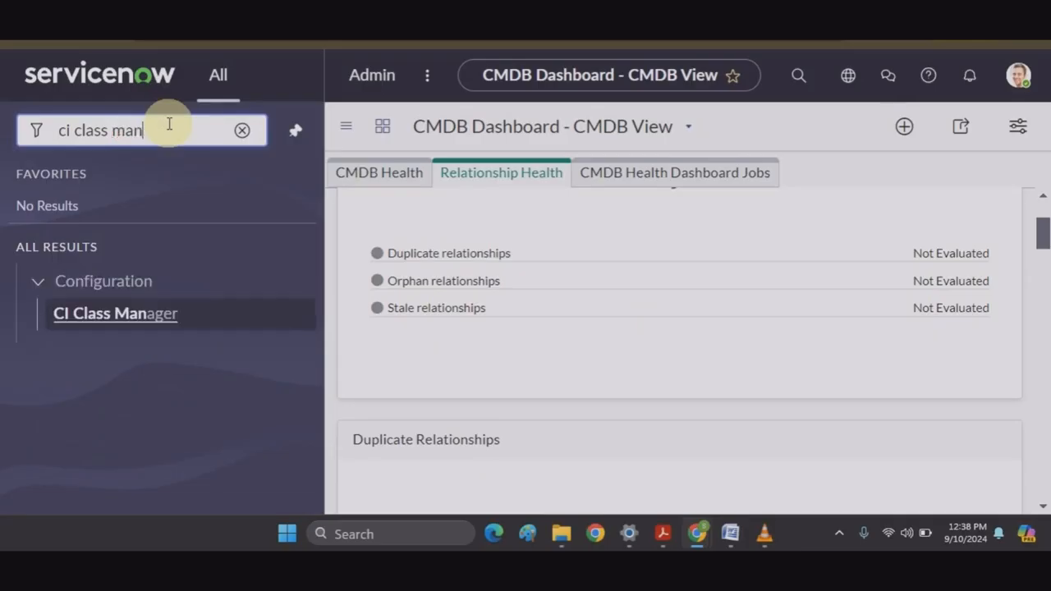
pyautogui.click(110, 317)
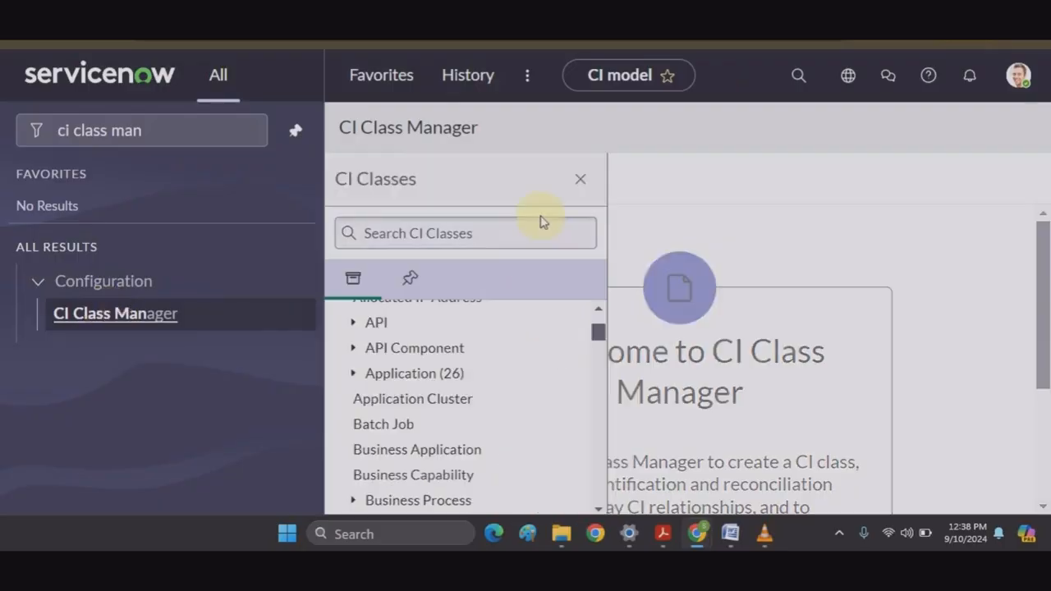
# Step: Search CI Classes for 'window' and open the Windows Server class page
pyautogui.click(523, 236)
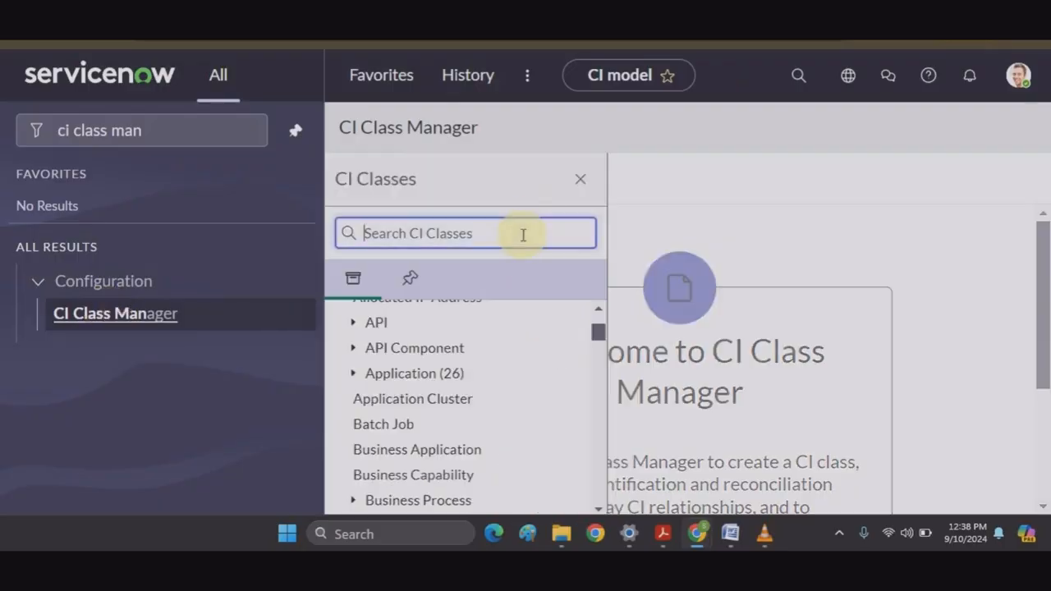
pyautogui.write('window')
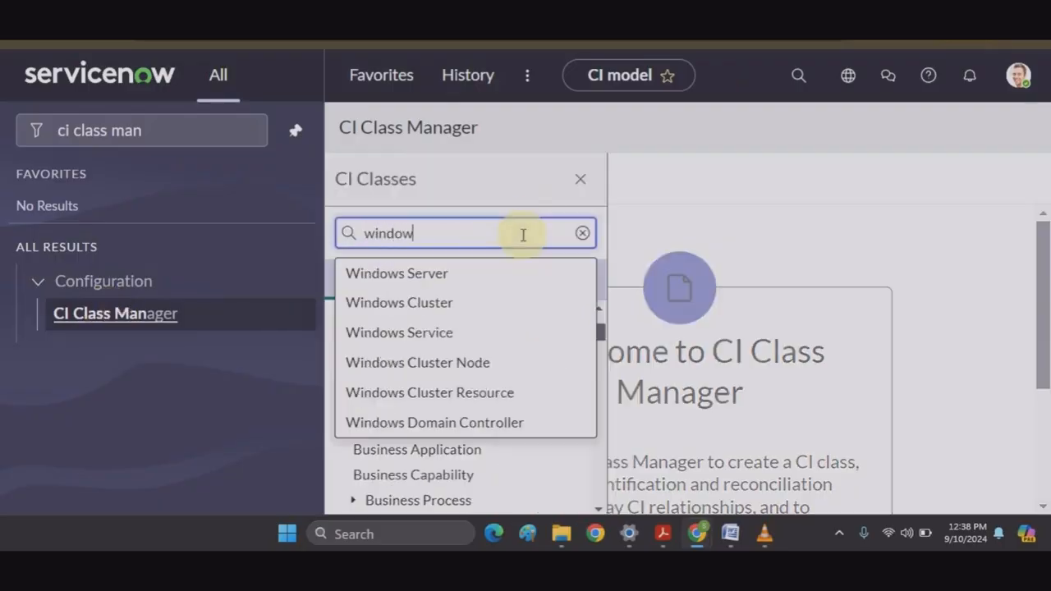
pyautogui.click(437, 277)
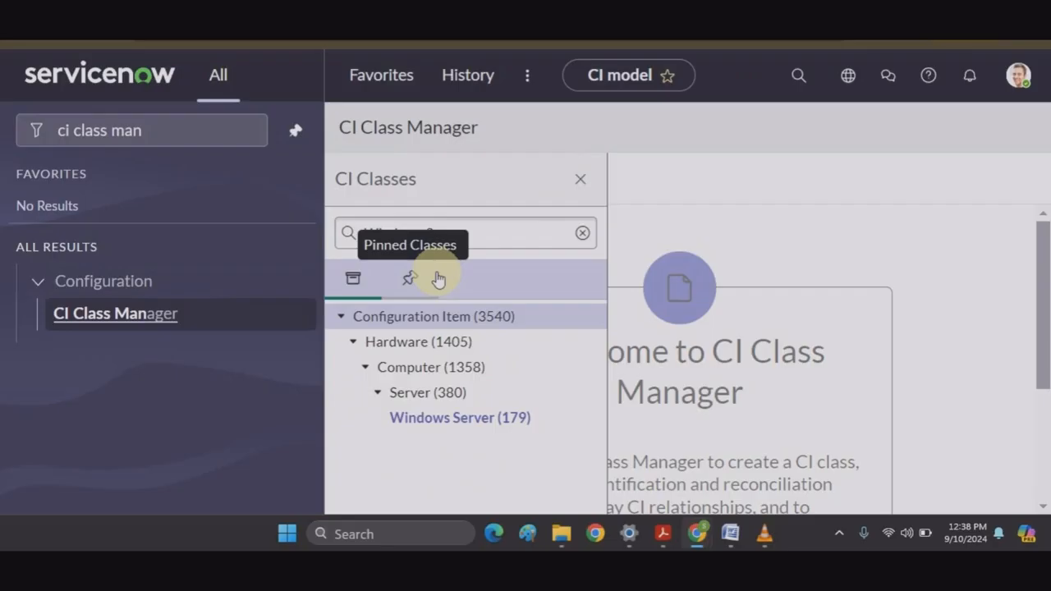
pyautogui.click(453, 341)
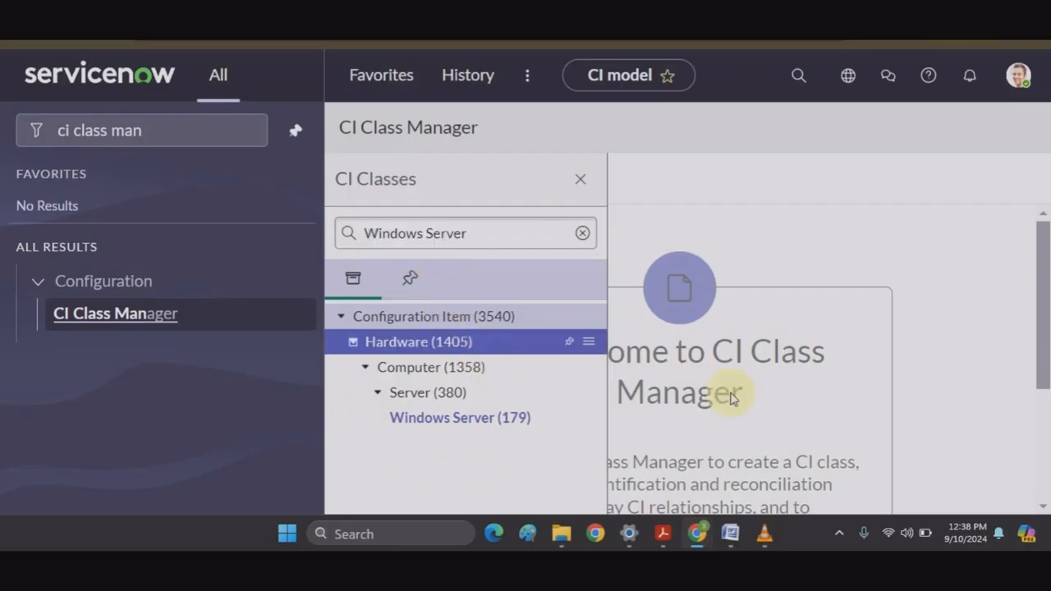
pyautogui.click(489, 417)
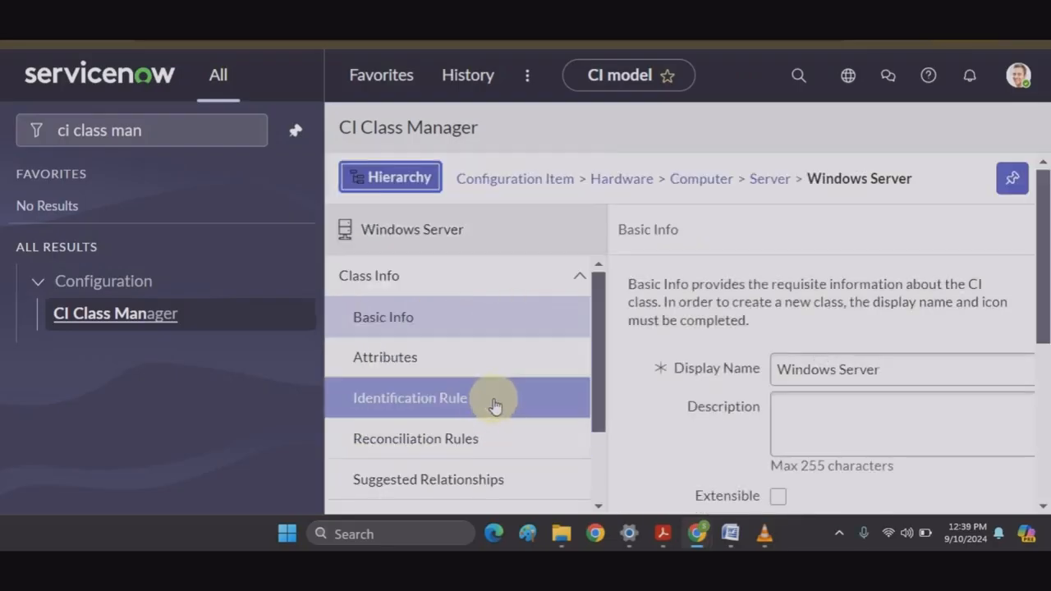
pyautogui.scroll(-1, 495, 364)
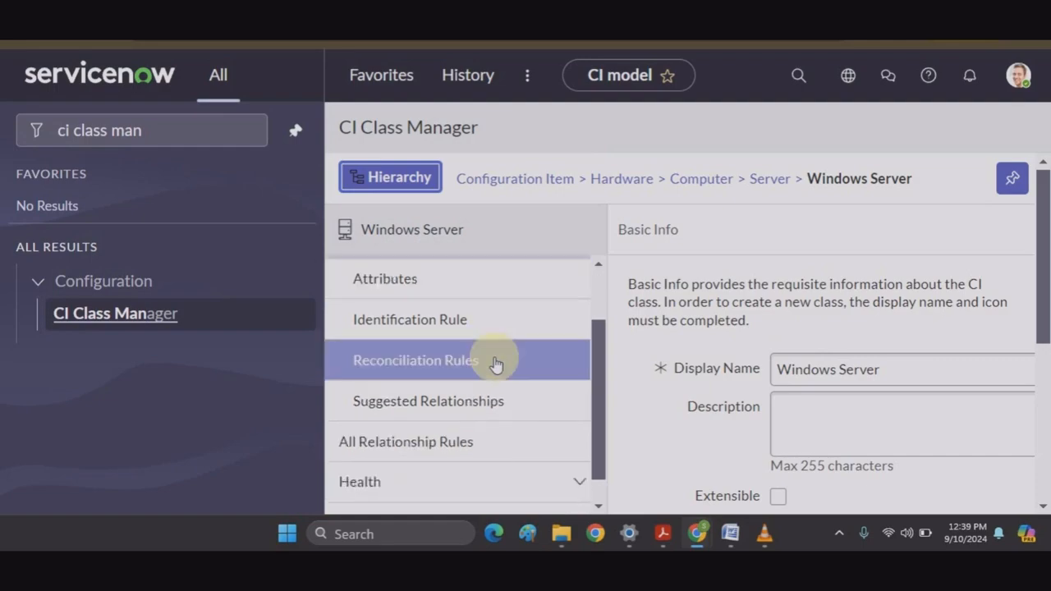
# Step: Review Windows Server's attributes, identification rule, reconciliation rules and Health > Completeness scorecard
pyautogui.click(482, 291)
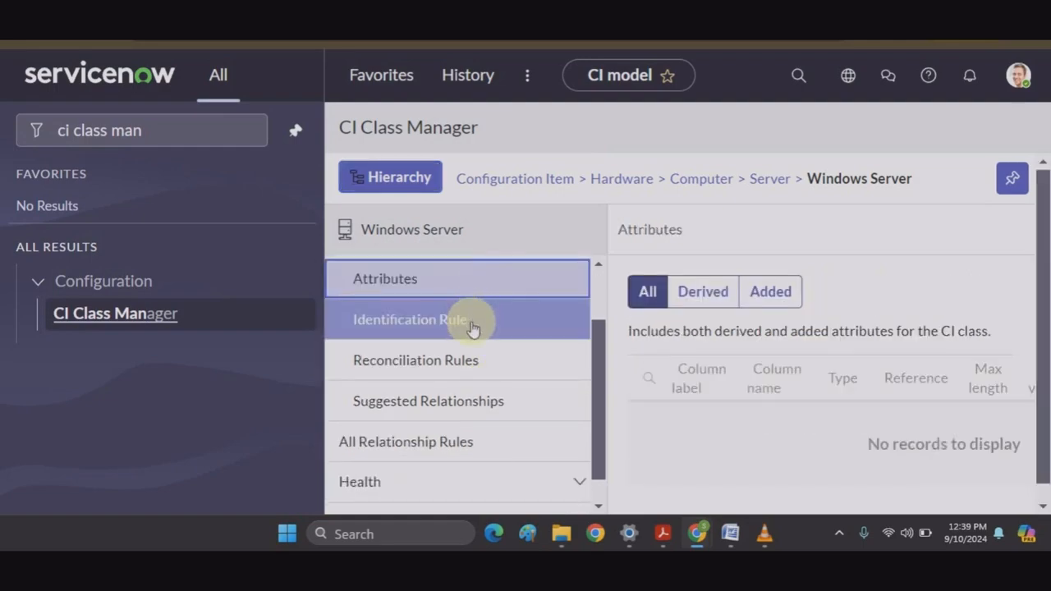
pyautogui.click(473, 329)
pyautogui.click(453, 361)
pyautogui.scroll(-2, 472, 394)
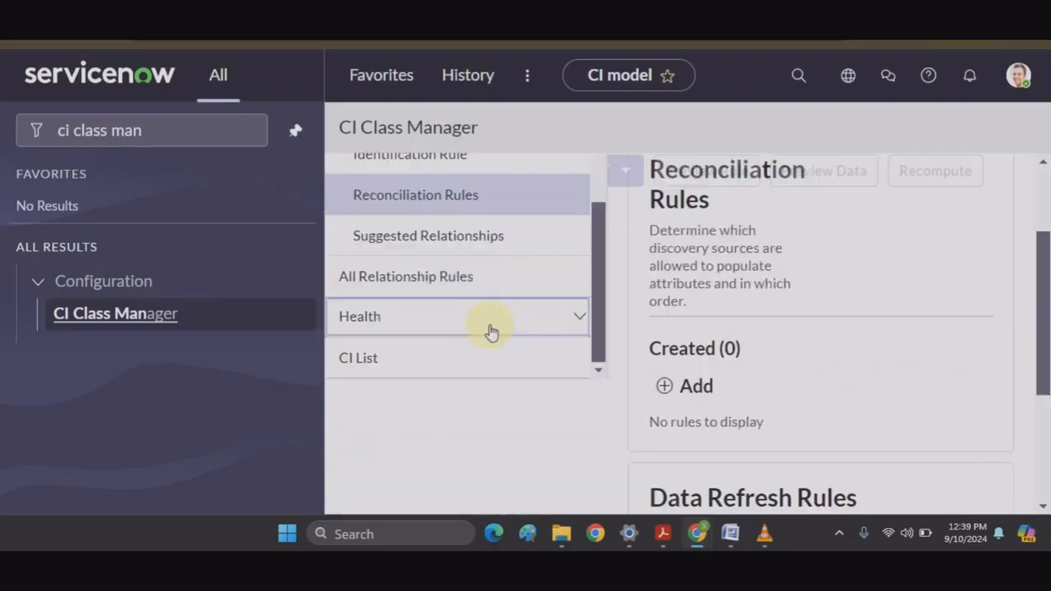
pyautogui.click(488, 331)
pyautogui.click(433, 359)
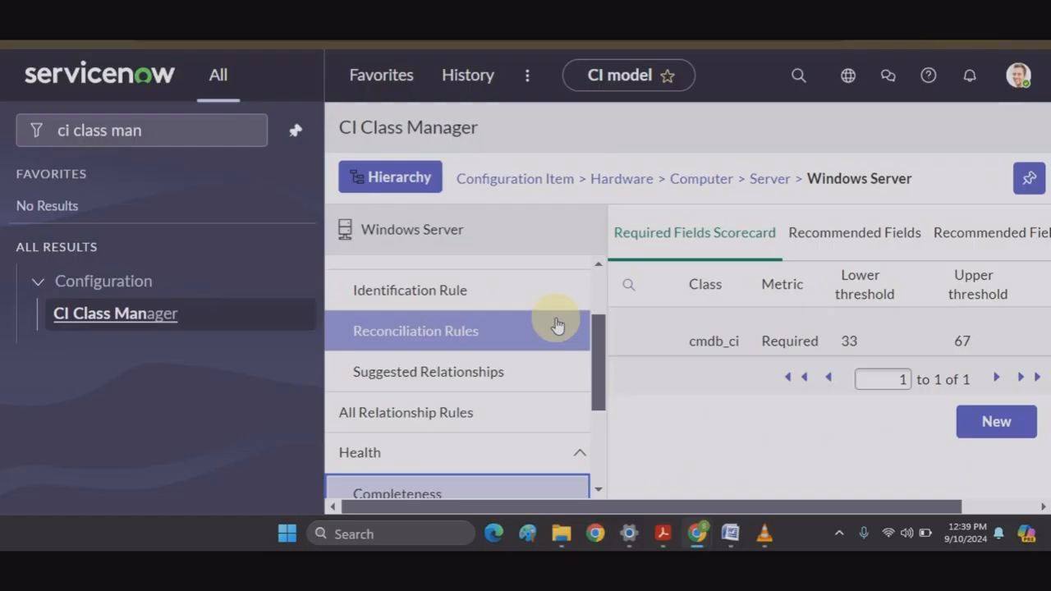
pyautogui.click(421, 285)
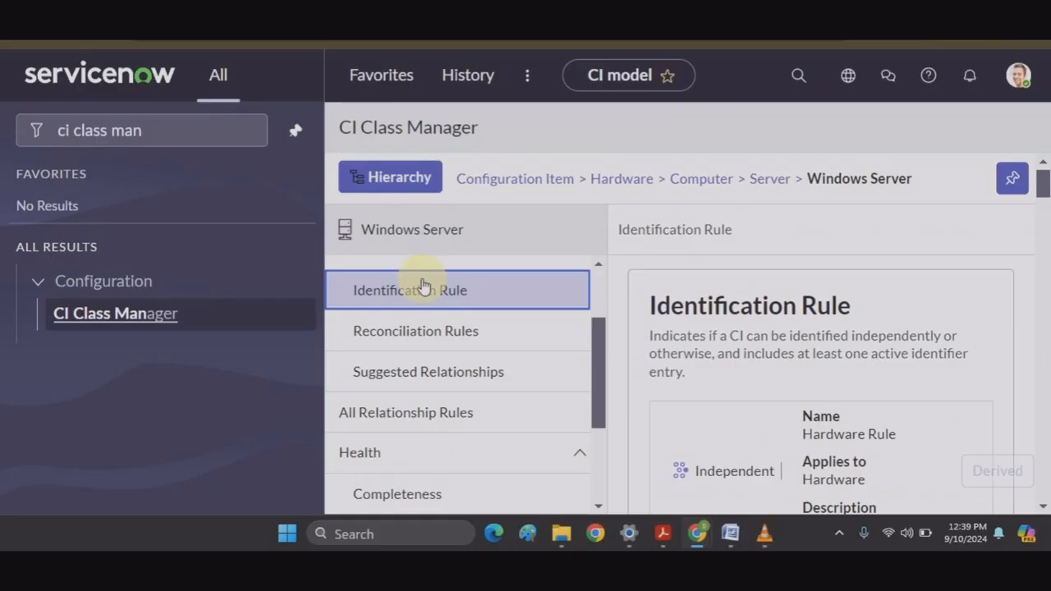
pyautogui.click(418, 333)
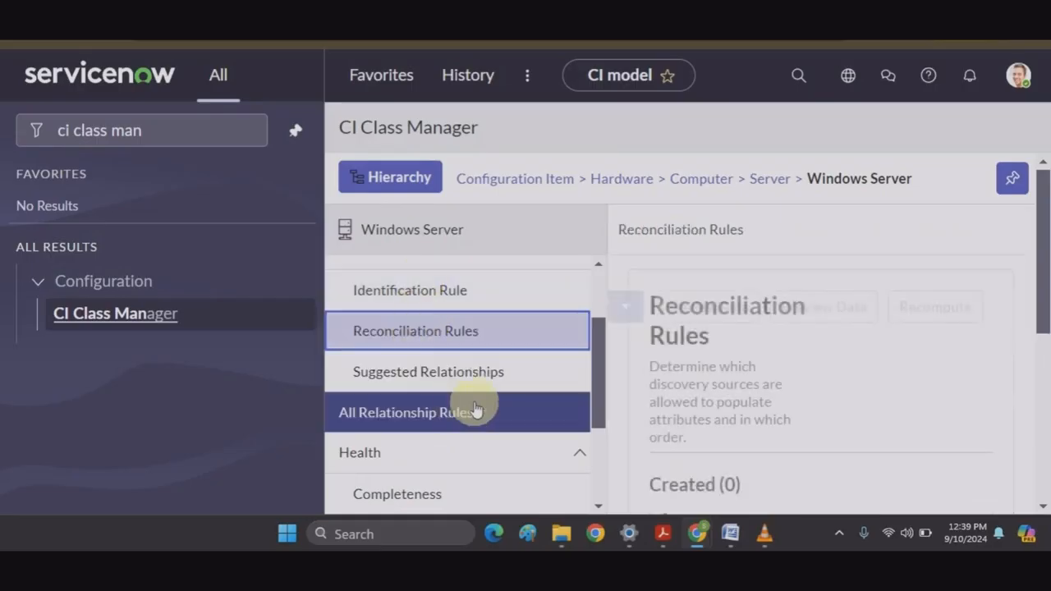
pyautogui.scroll(-2, 475, 409)
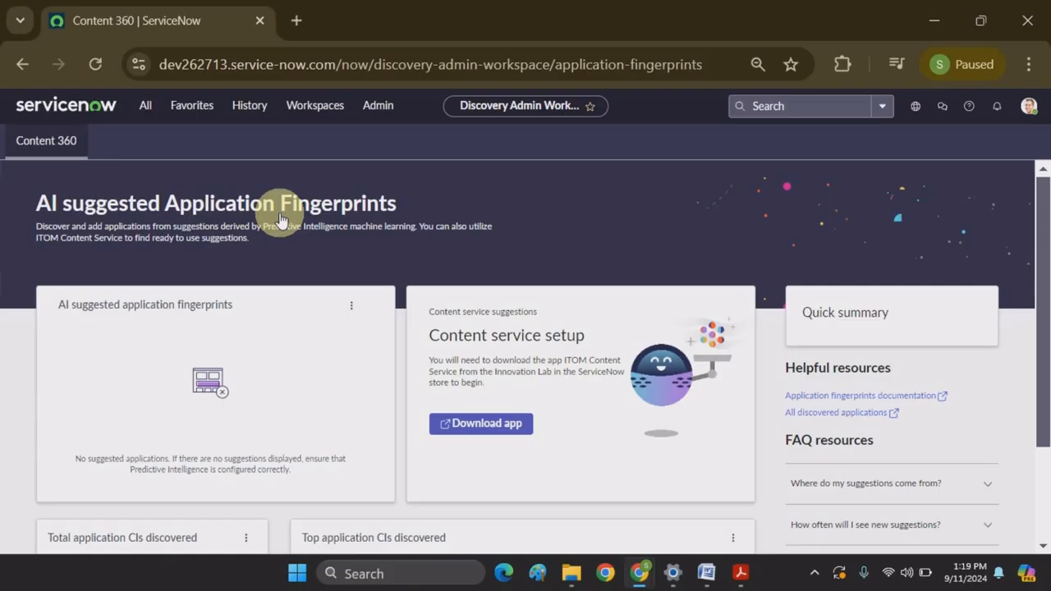
# Step: Pin the All menu, launch CMDB Query Builder in a new tab, and start a new Untitled Query
pyautogui.click(148, 107)
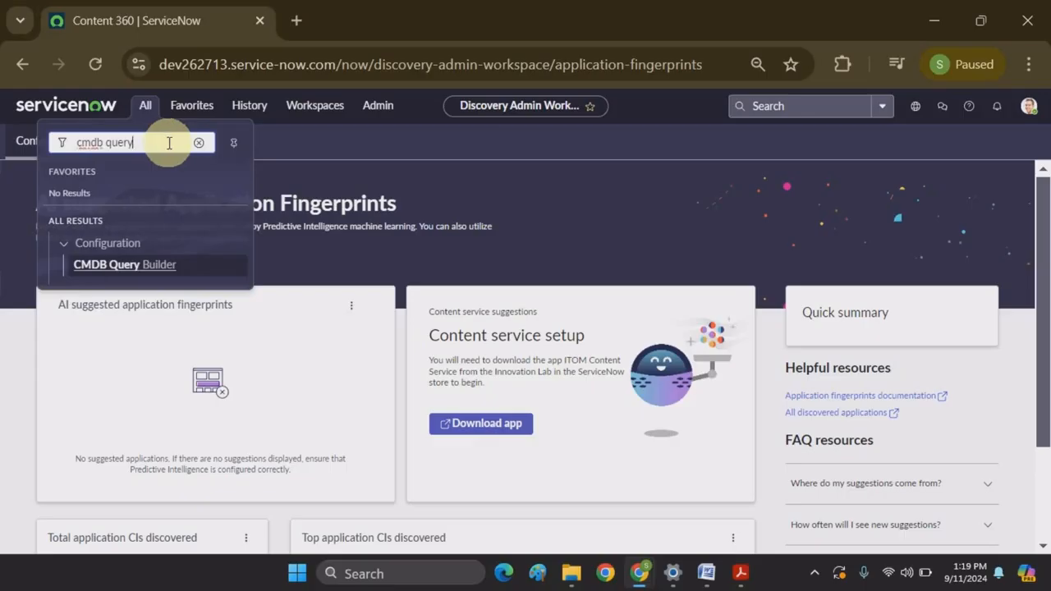
pyautogui.click(233, 142)
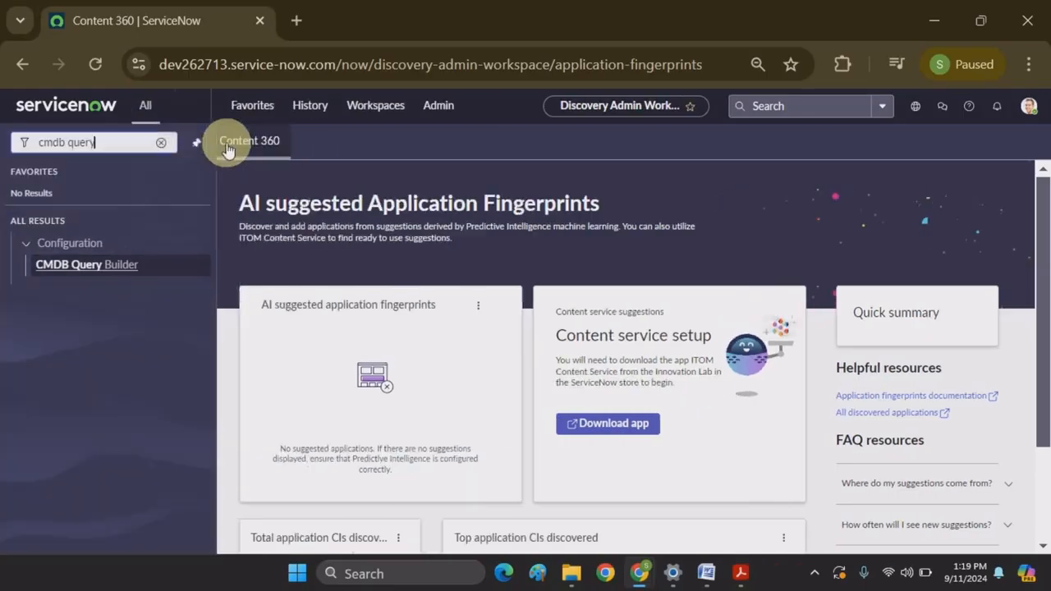
pyautogui.click(86, 265)
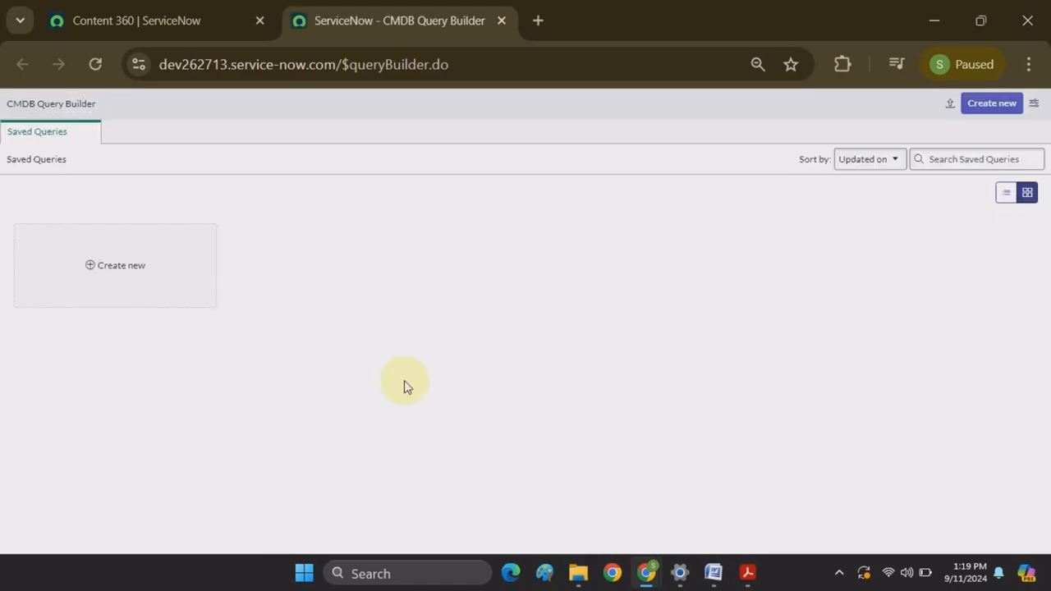
pyautogui.click(131, 268)
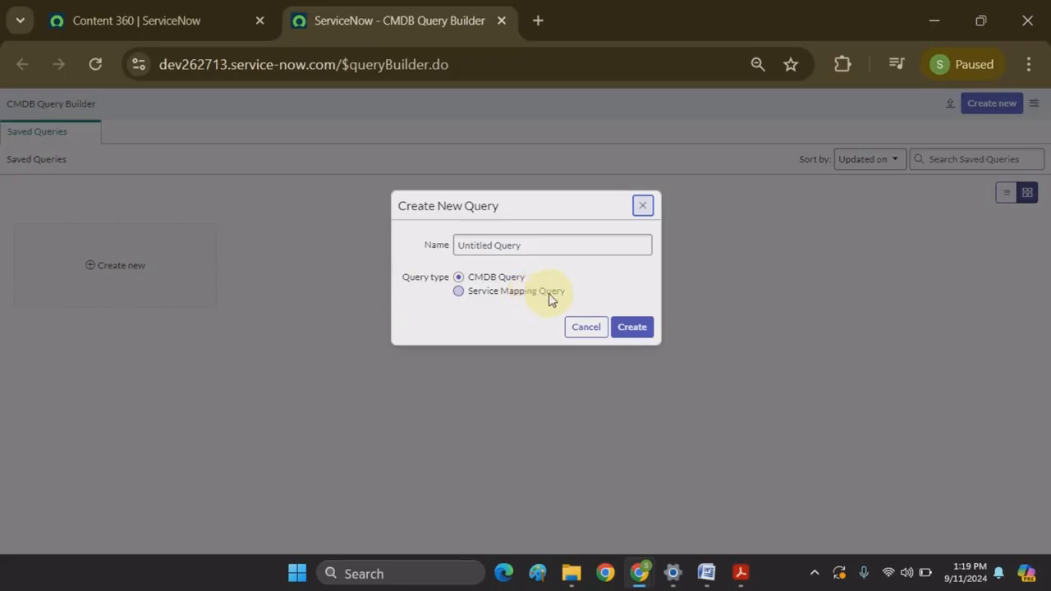
# Step: Create the query with an Application starting node connected as parent to a Business Application node
pyautogui.click(629, 329)
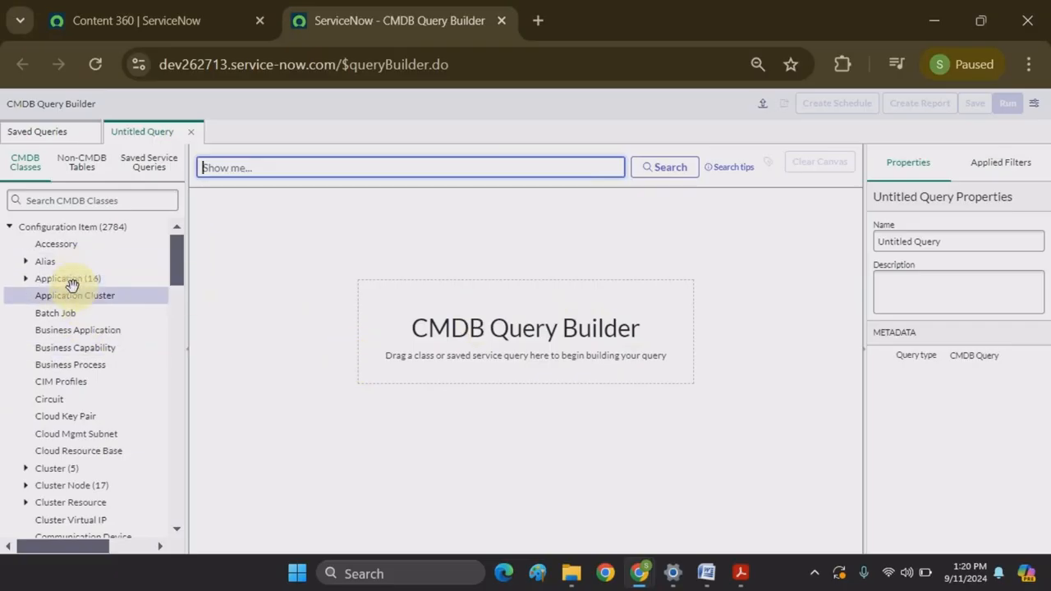
pyautogui.moveTo(71, 280); pyautogui.dragTo(302, 273)
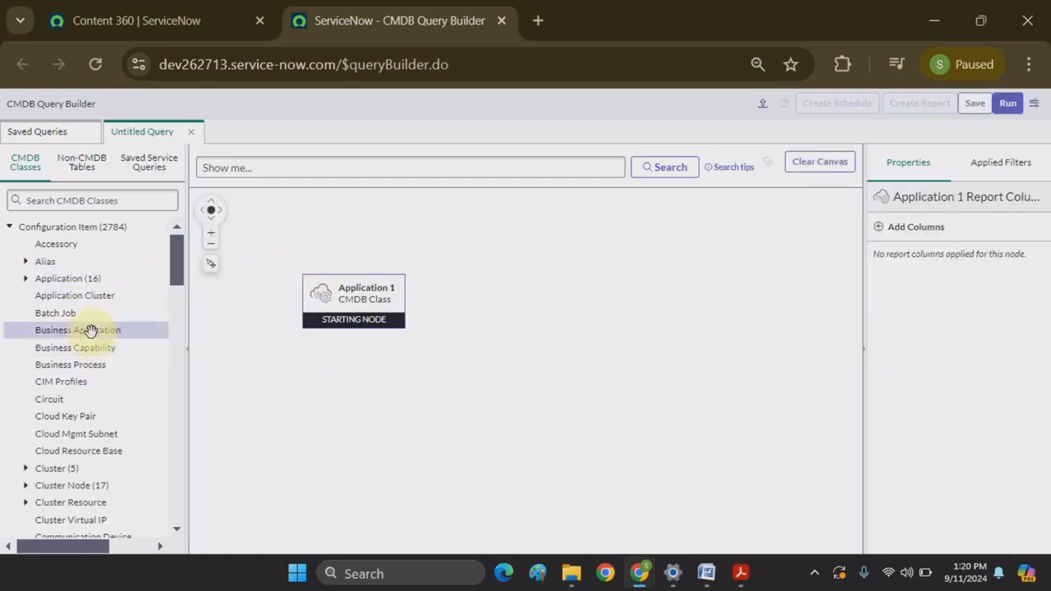
pyautogui.moveTo(91, 323); pyautogui.dragTo(584, 355)
pyautogui.moveTo(402, 303)
pyautogui.moveTo(404, 300); pyautogui.dragTo(591, 381)
pyautogui.moveTo(591, 378)
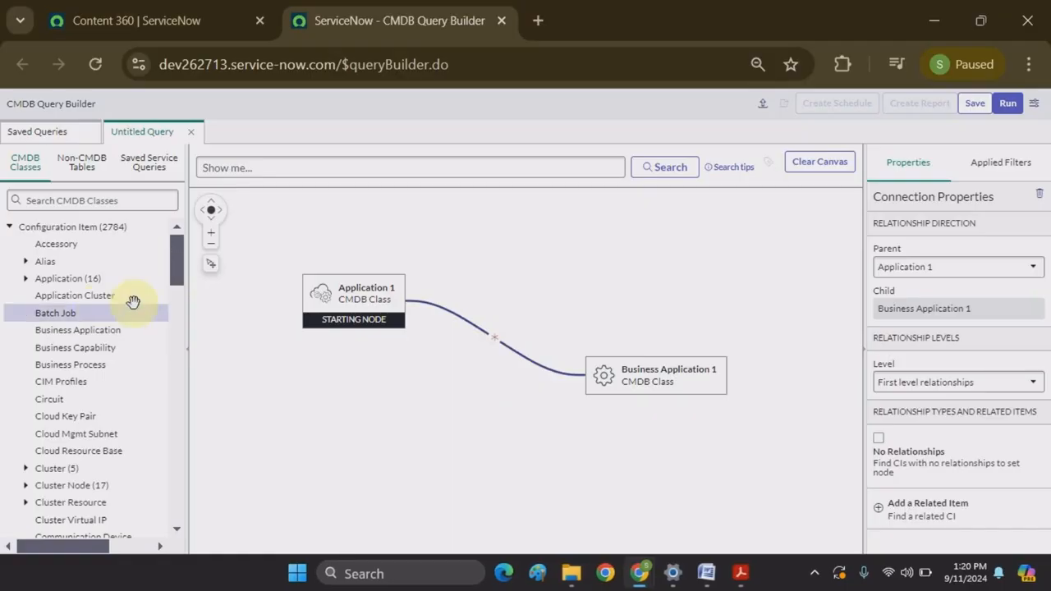
pyautogui.click(324, 304)
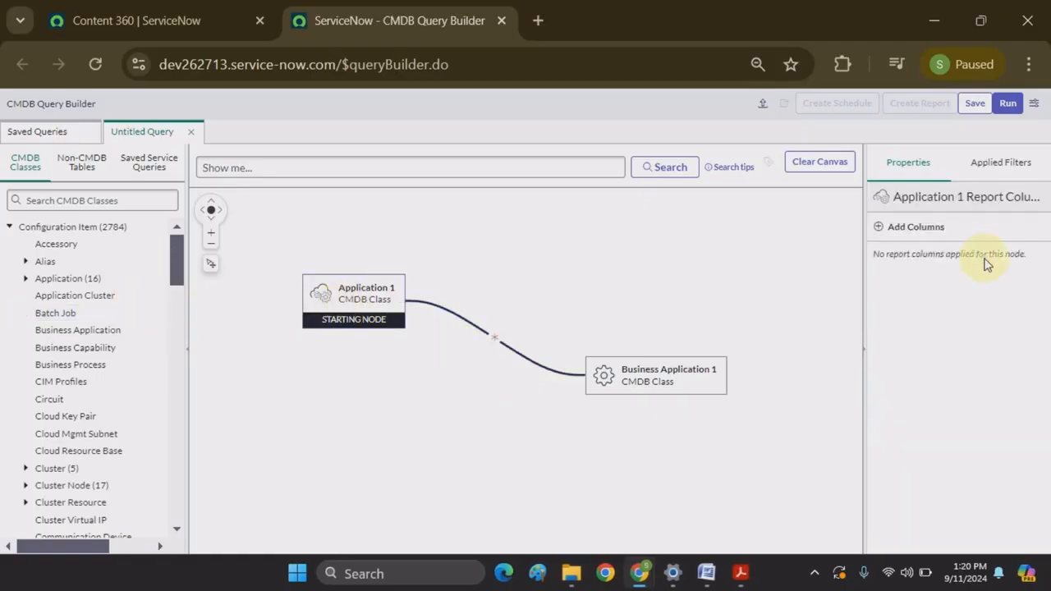
pyautogui.click(894, 233)
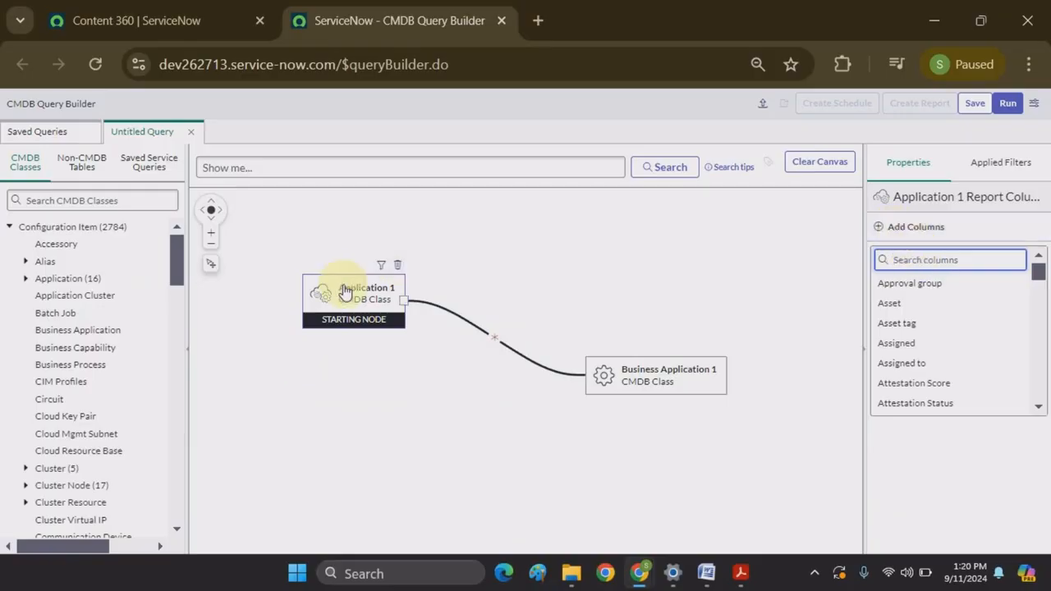
pyautogui.click(345, 293)
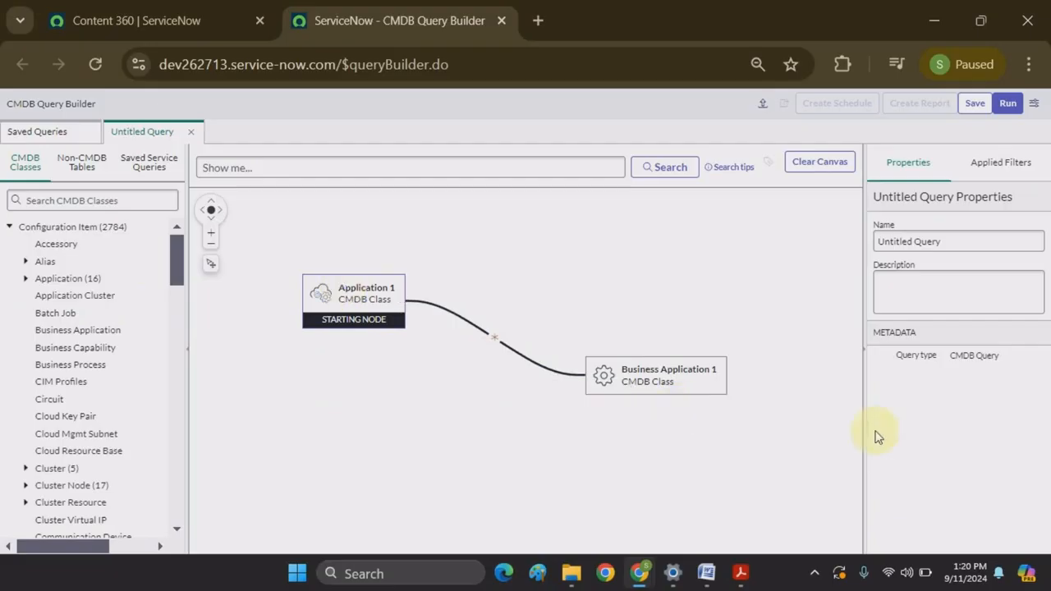
pyautogui.click(374, 304)
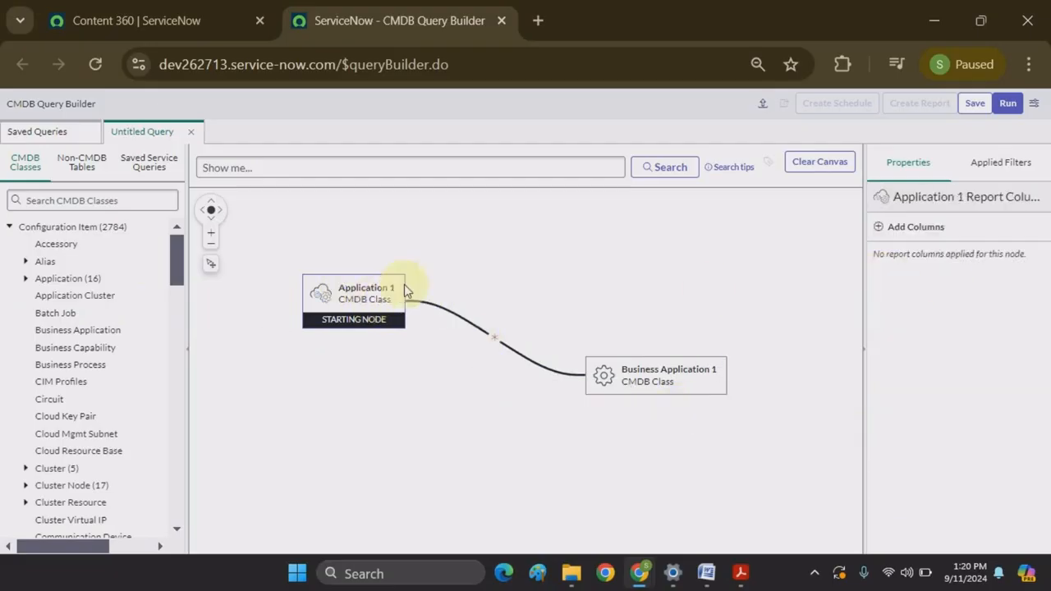
pyautogui.click(349, 292)
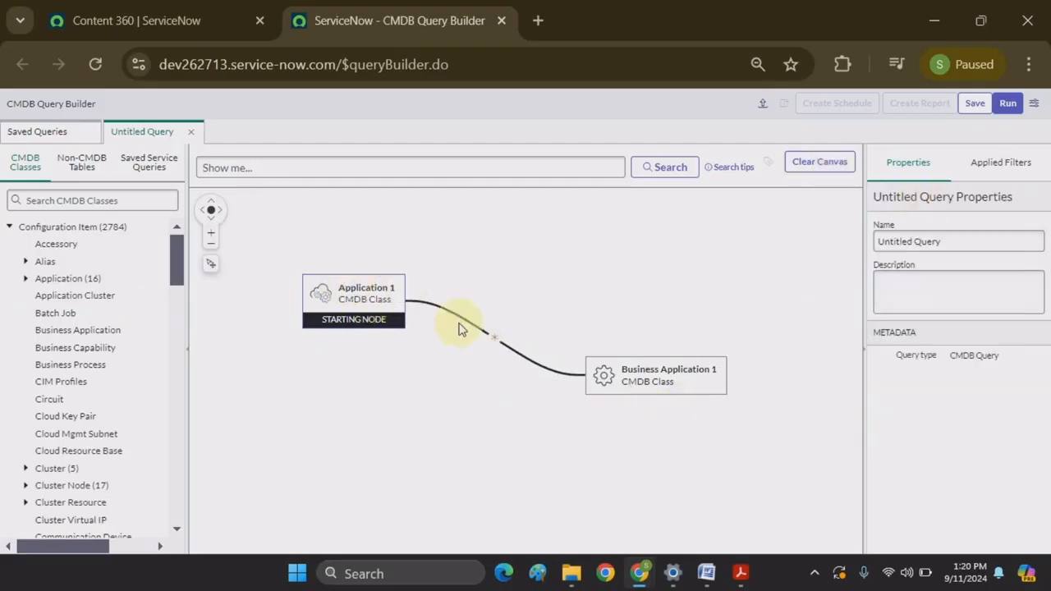
pyautogui.click(353, 297)
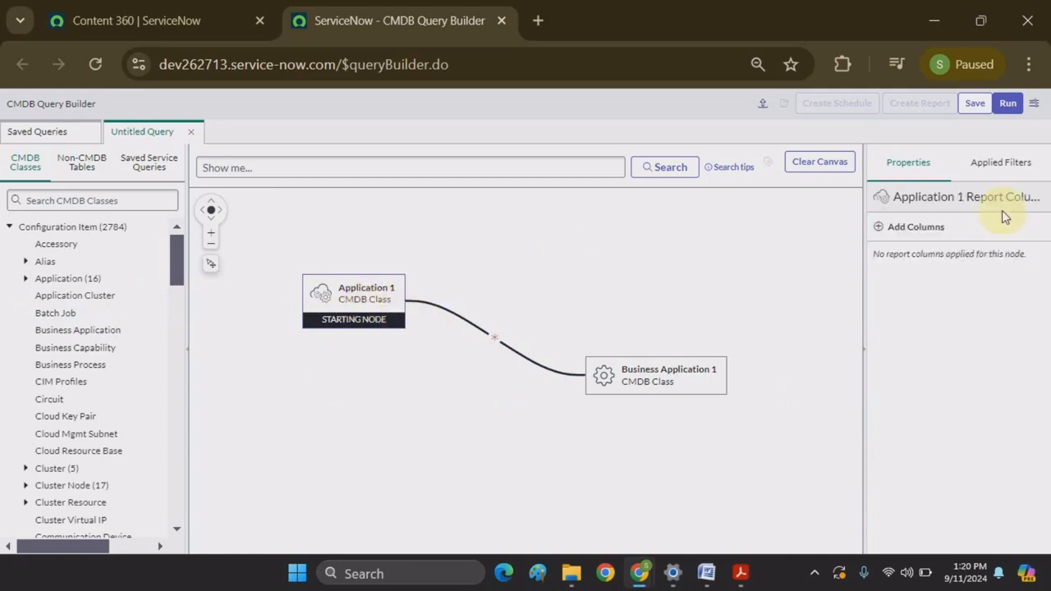
pyautogui.click(935, 228)
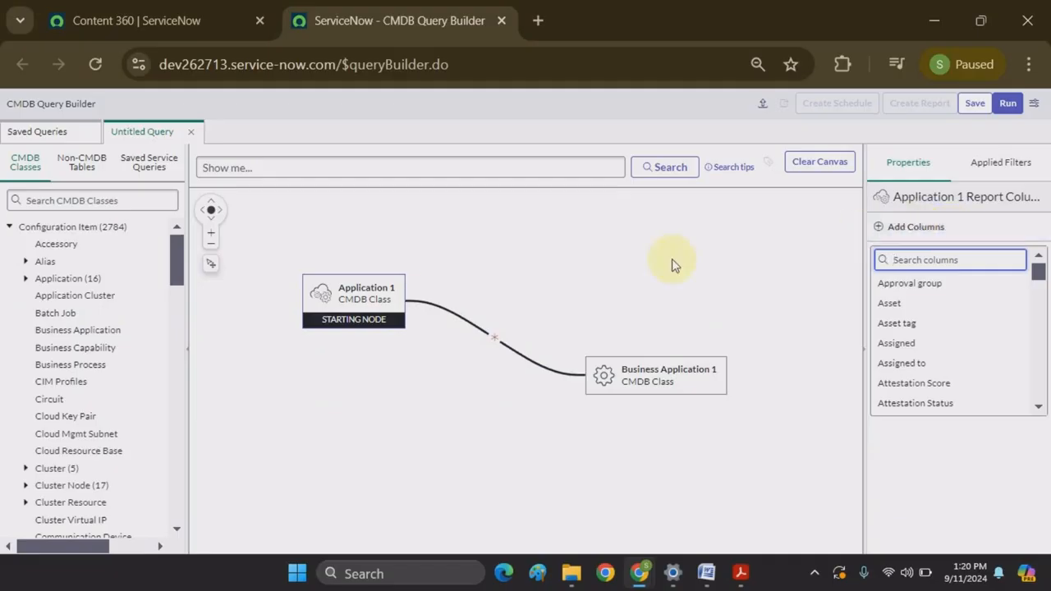
pyautogui.click(390, 354)
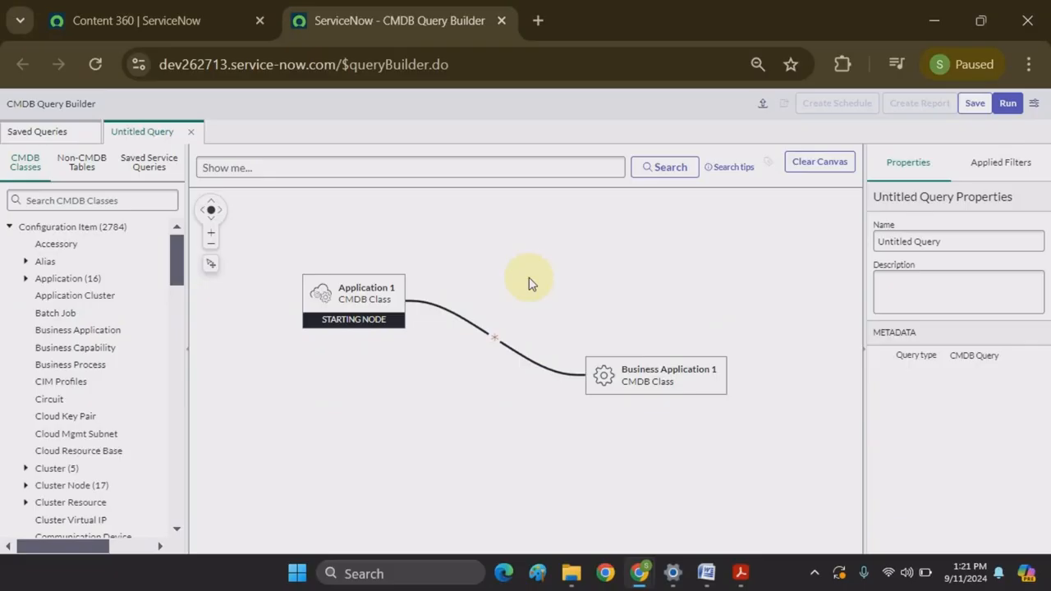
pyautogui.click(33, 202)
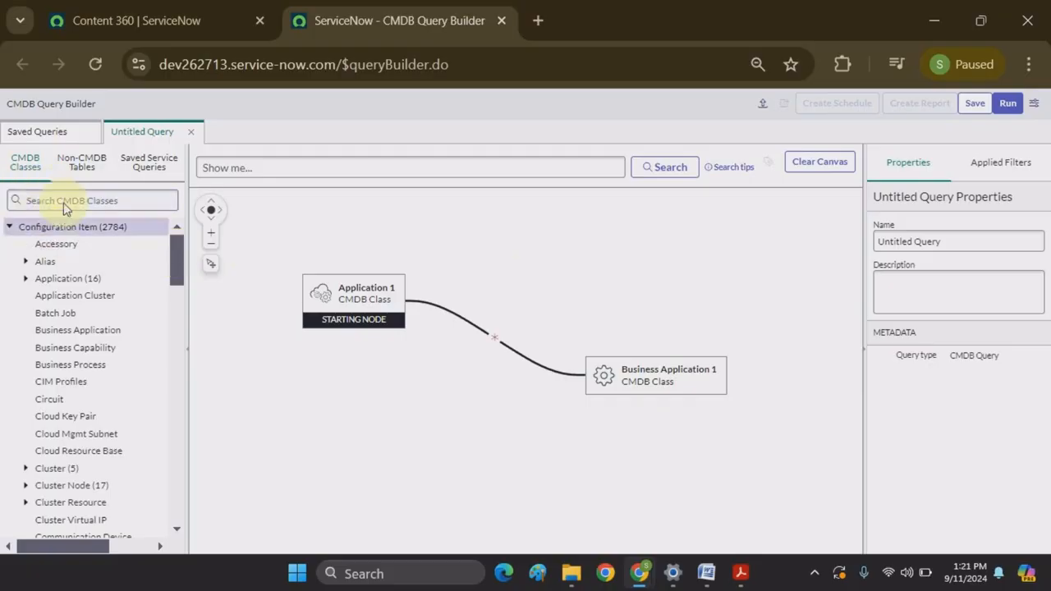
pyautogui.click(33, 171)
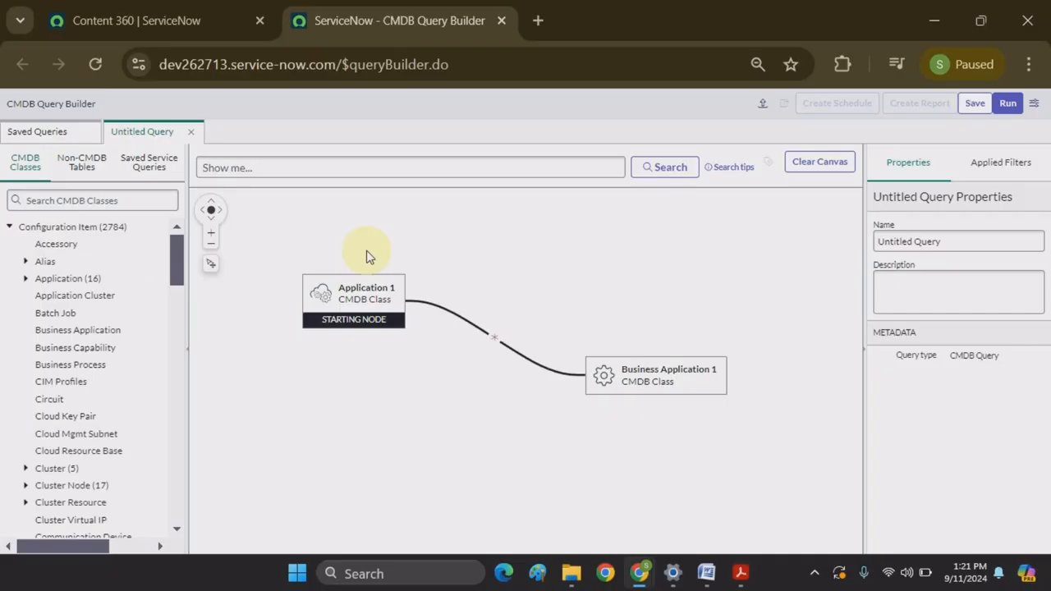
# Step: Set the Application 1 to Business Application 1 relationship to Duplicate Of and save the query
pyautogui.click(974, 104)
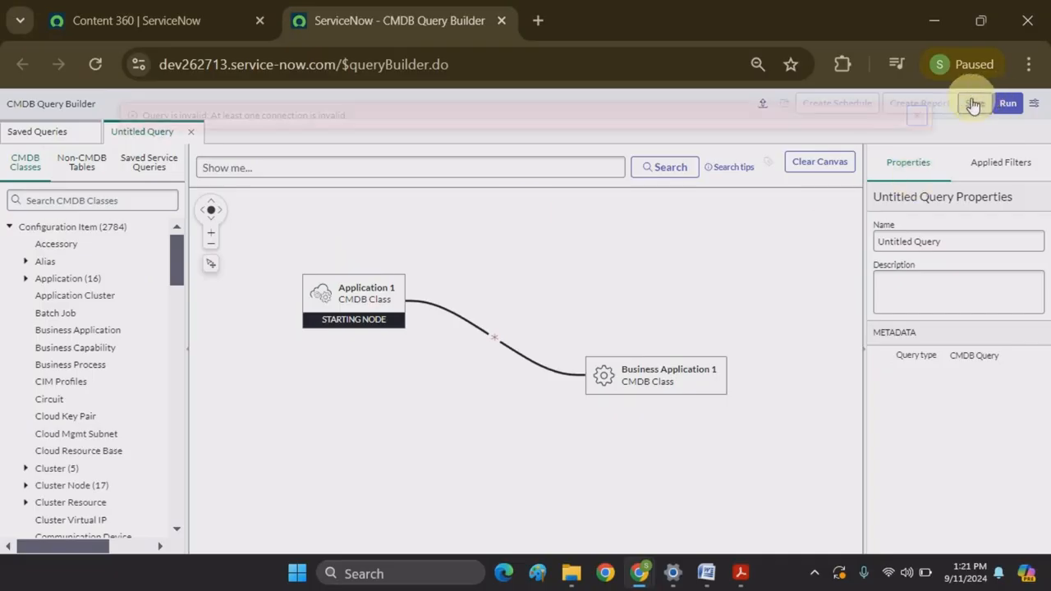
pyautogui.click(914, 116)
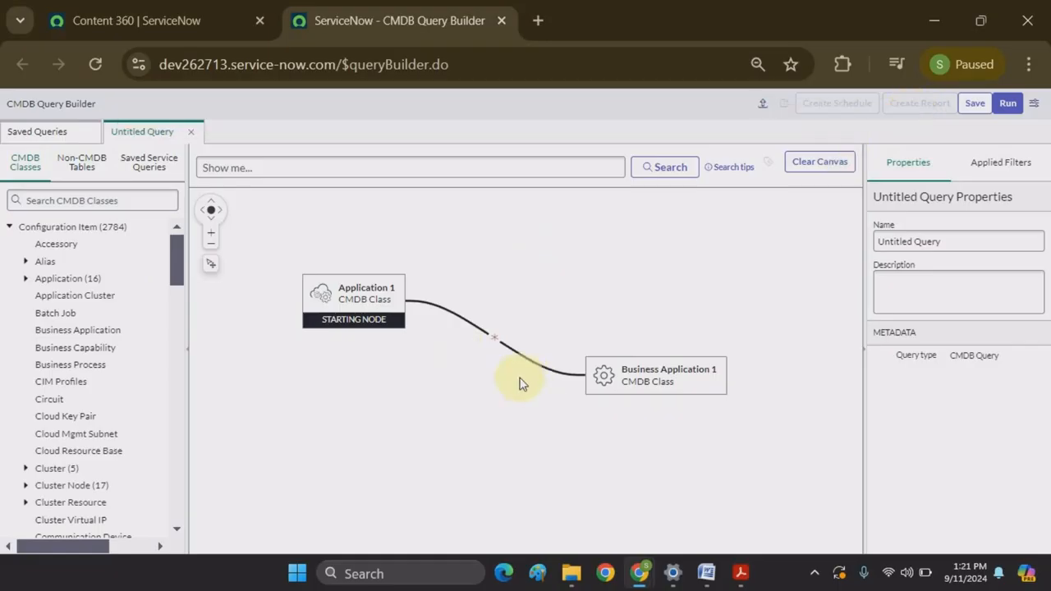
pyautogui.click(495, 337)
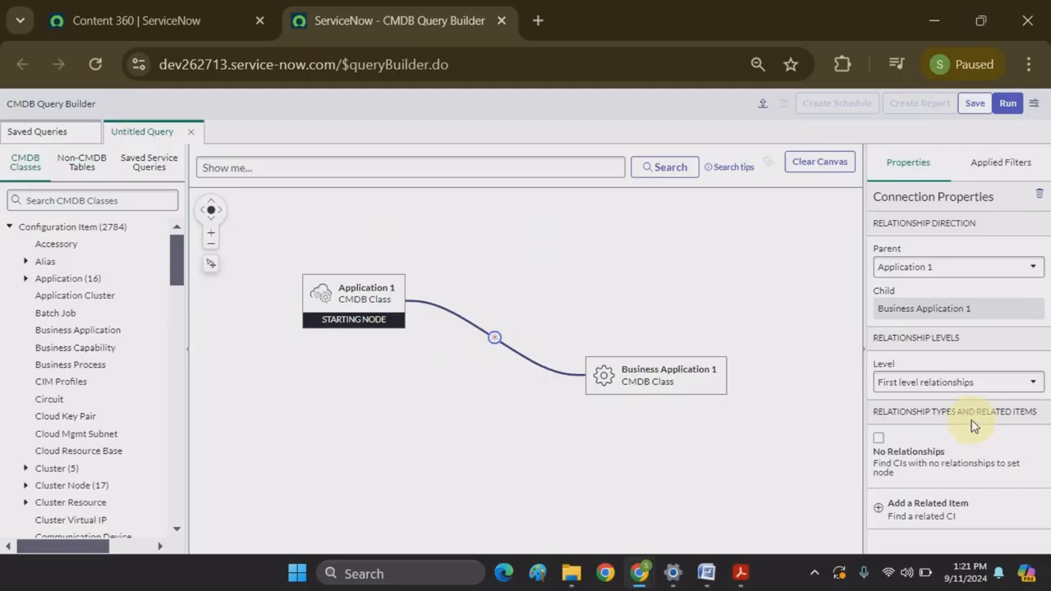
pyautogui.click(904, 508)
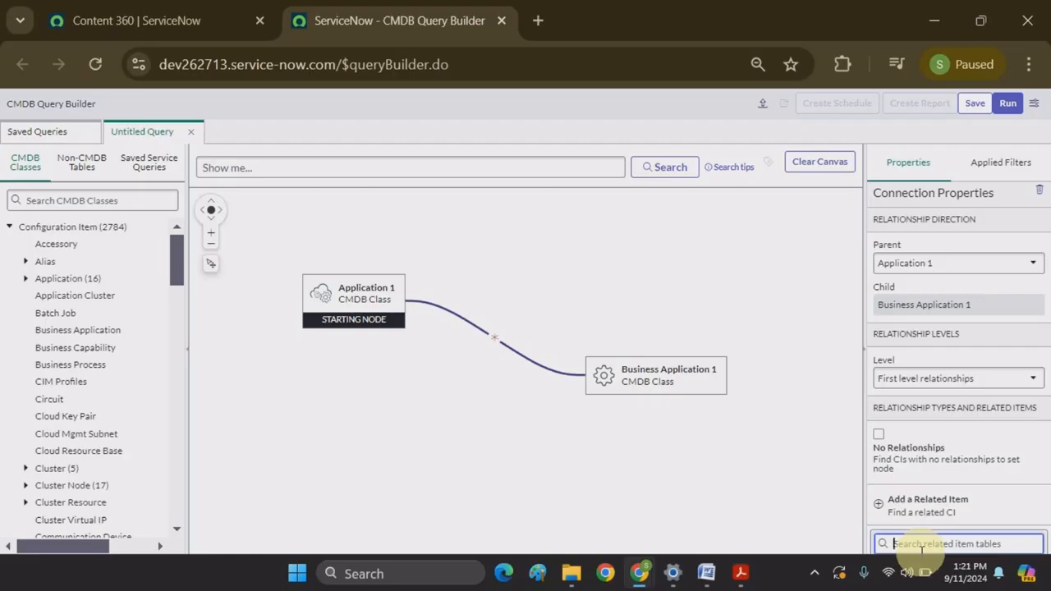
pyautogui.press('F11')
pyautogui.click(908, 486)
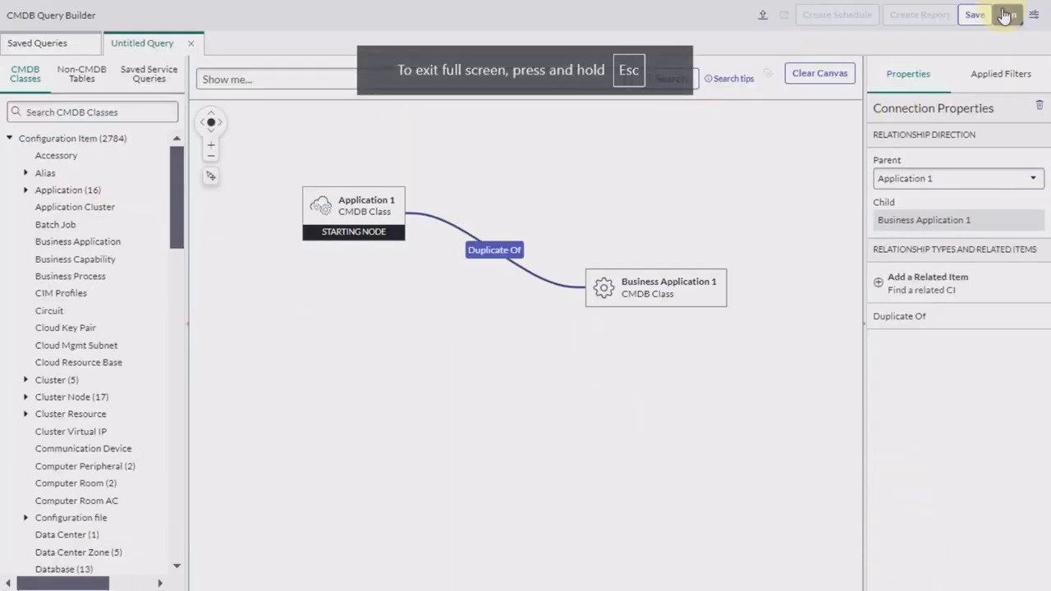
pyautogui.click(977, 20)
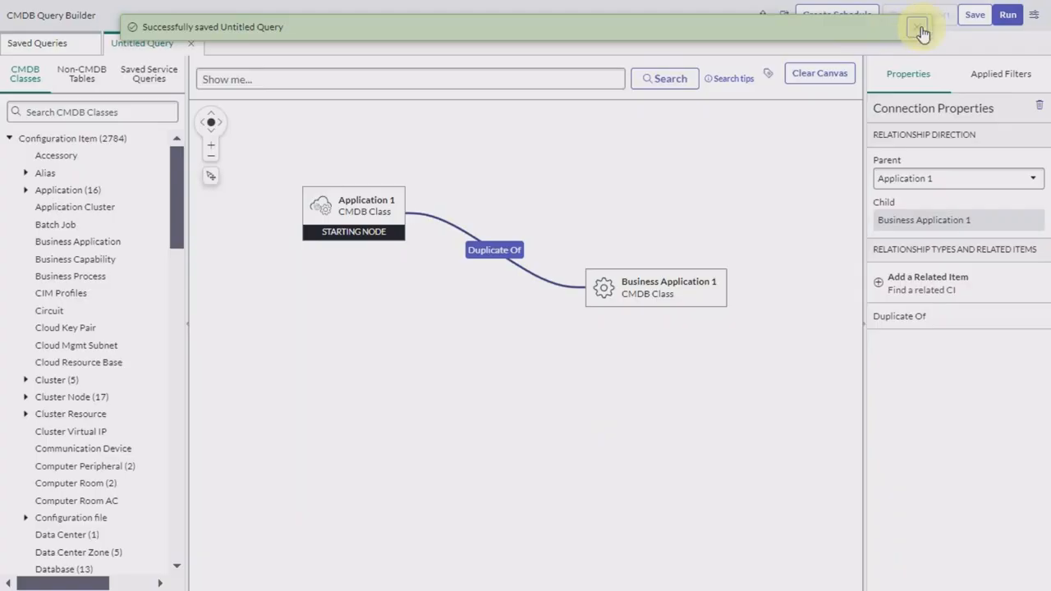
pyautogui.click(918, 33)
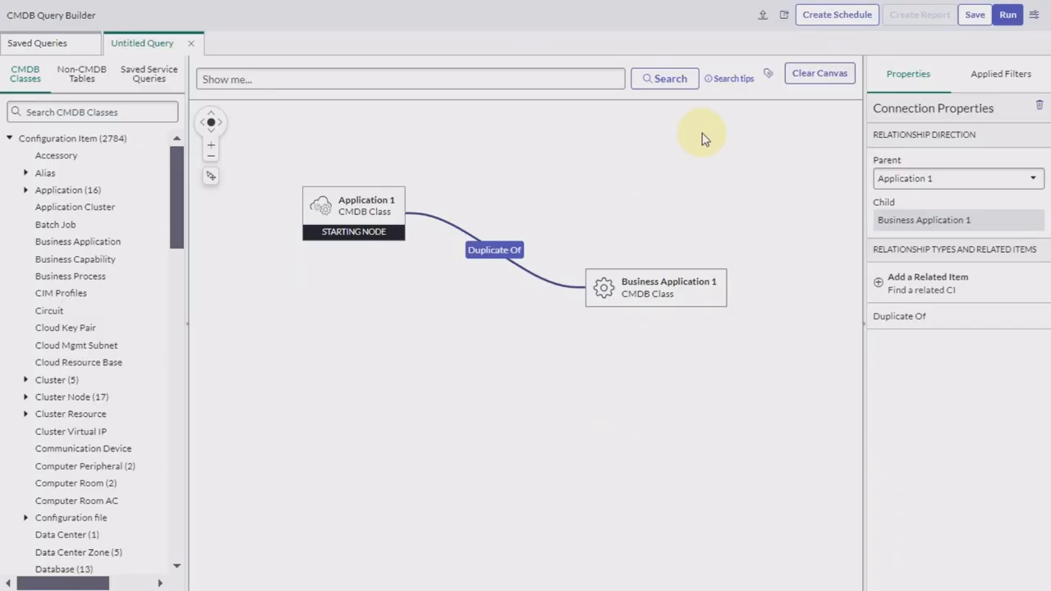
# Step: Exit full-screen mode in the browser
pyautogui.press('F11')
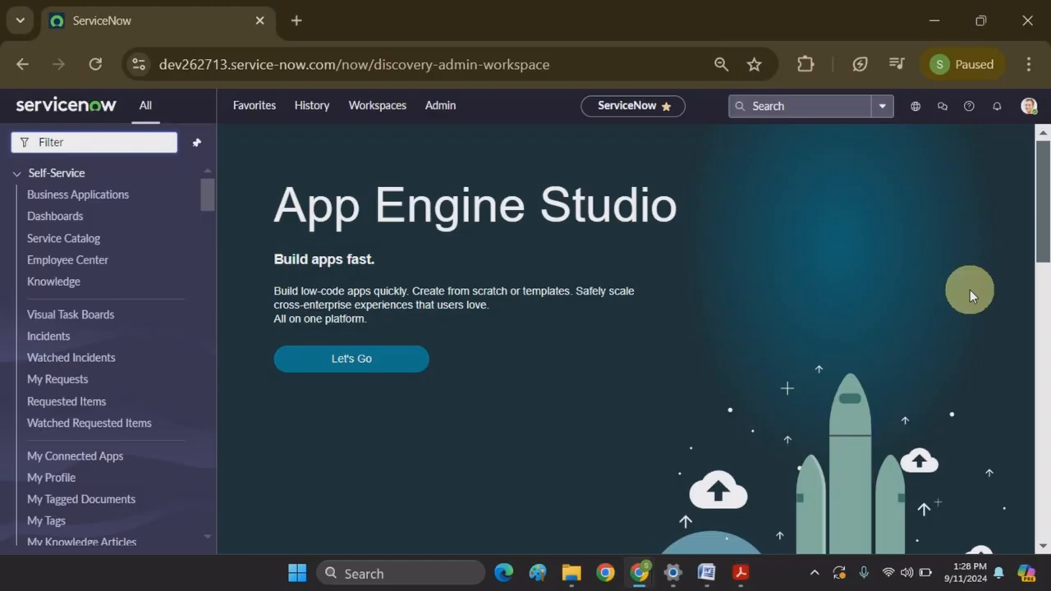
# Step: Bring up Discovery.pdf in Acrobat to review the MID Server network diagram
pyautogui.click(741, 575)
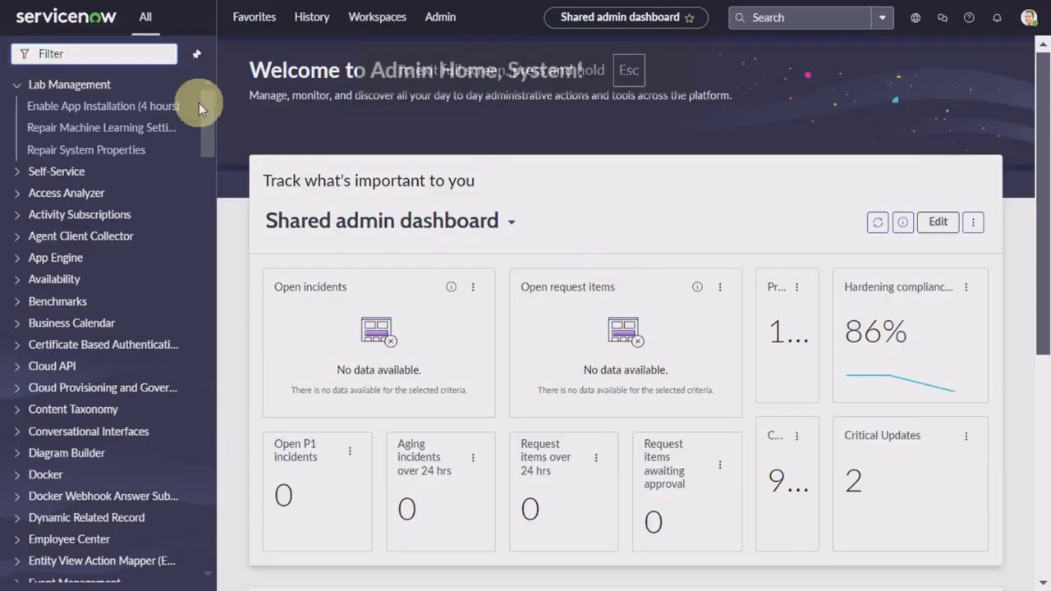
# Step: Return to ServiceNow and focus the navigation menu's filter box
pyautogui.click(96, 52)
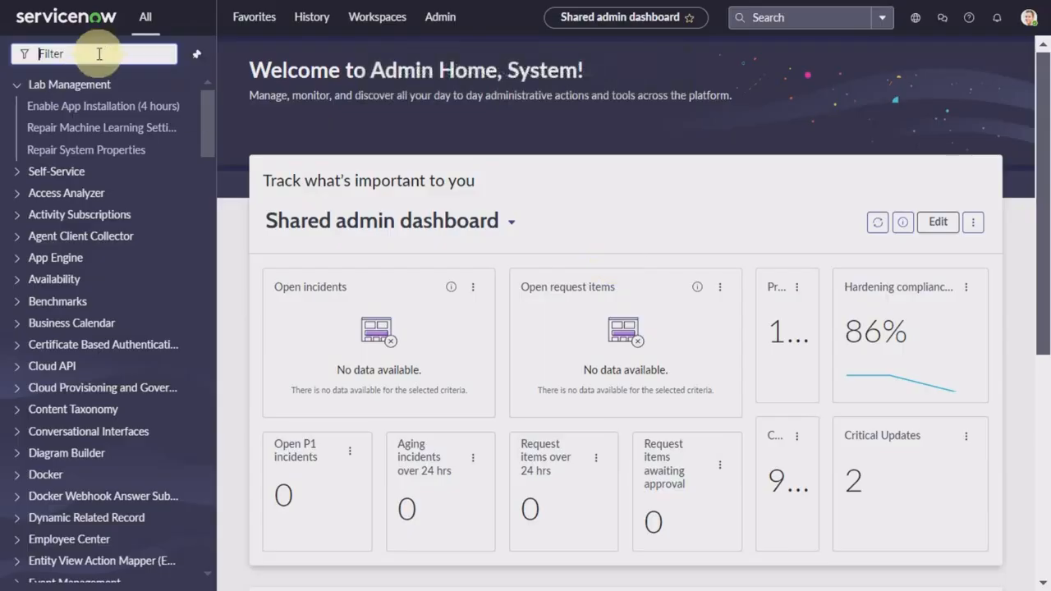
# Step: Filter the navigator by 'discovery' to list modules like Schedules, Credentials and MID Servers
pyautogui.write('discovery')
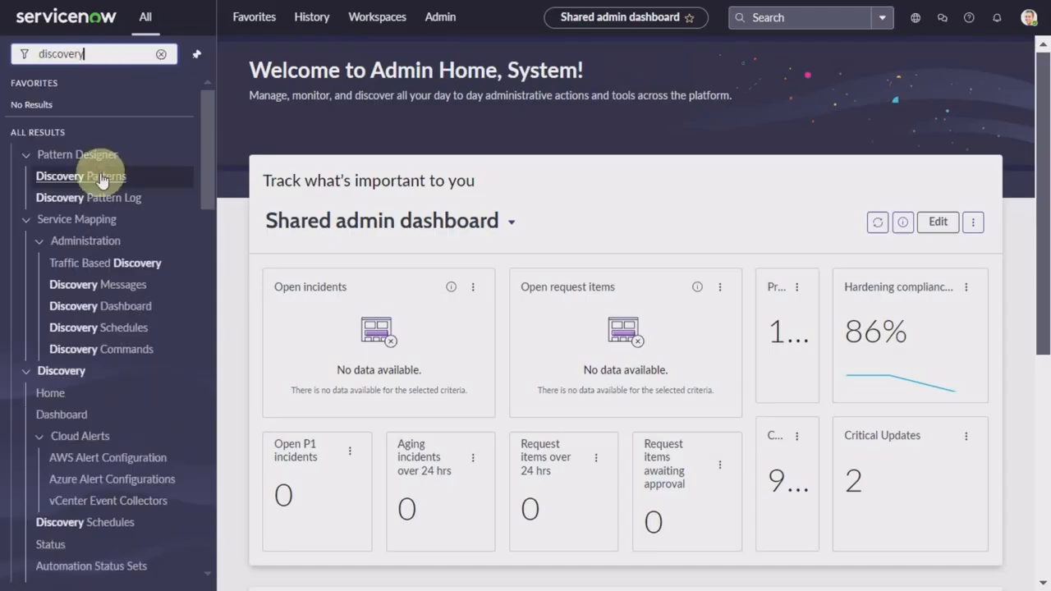
pyautogui.scroll(-3, 118, 337)
pyautogui.scroll(1, 115, 342)
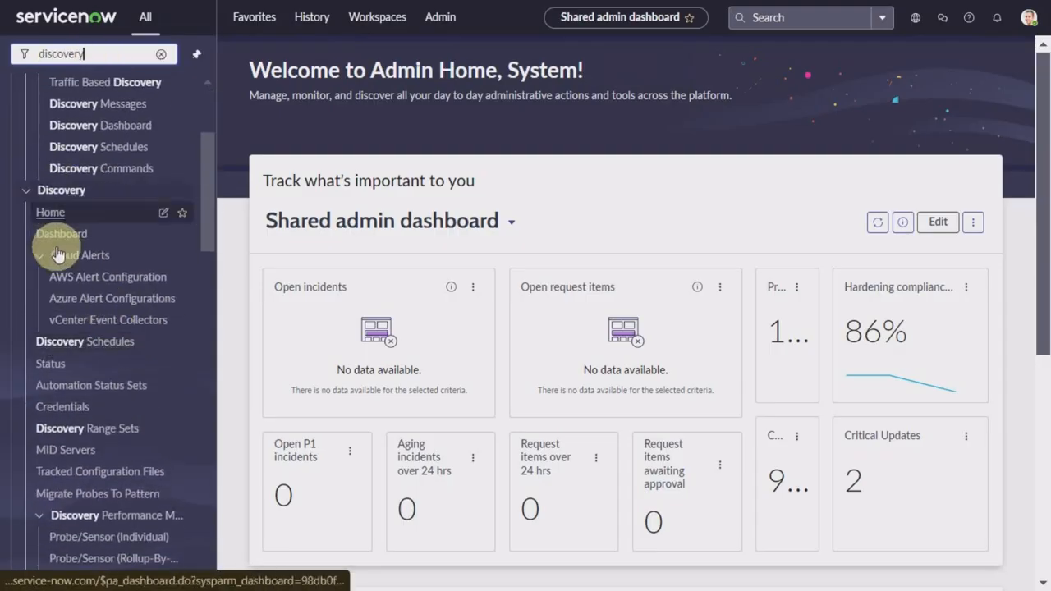
pyautogui.click(25, 192)
pyautogui.click(25, 192)
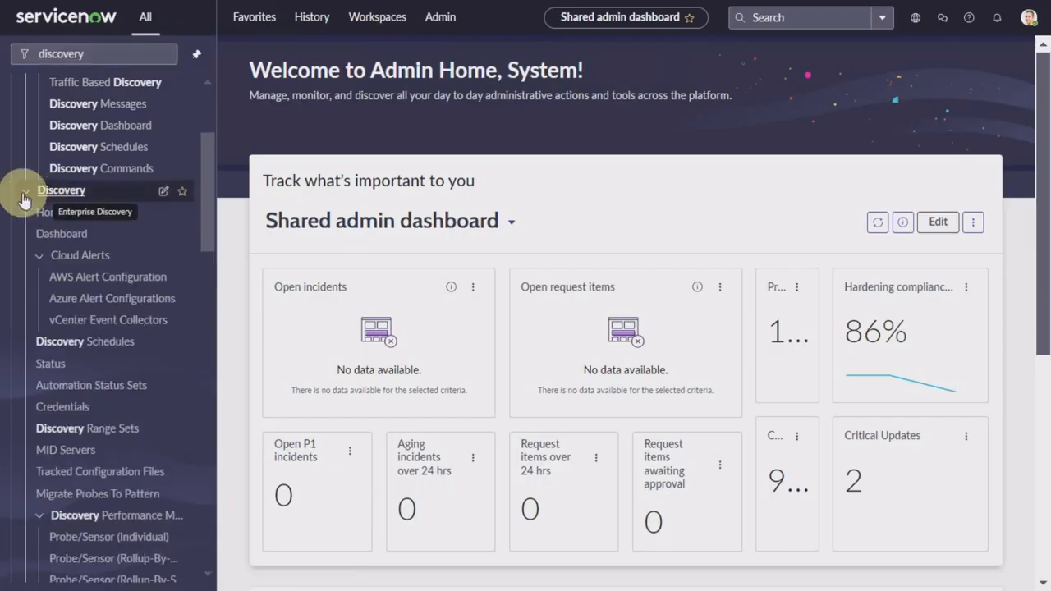
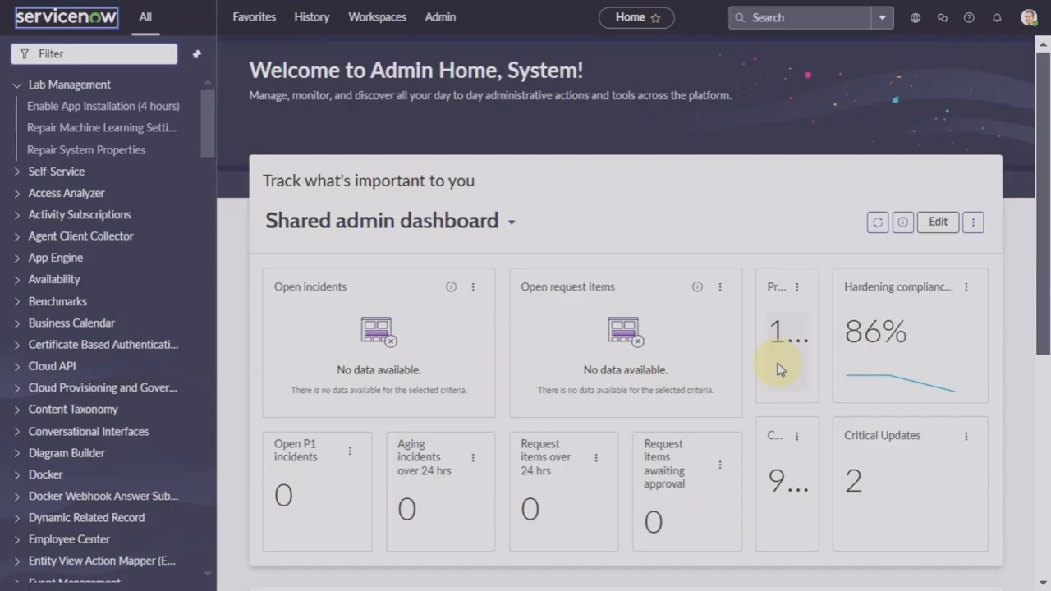
# Step: Open the Users list by entering sys_user.list in the navigator filter
pyautogui.click(125, 53)
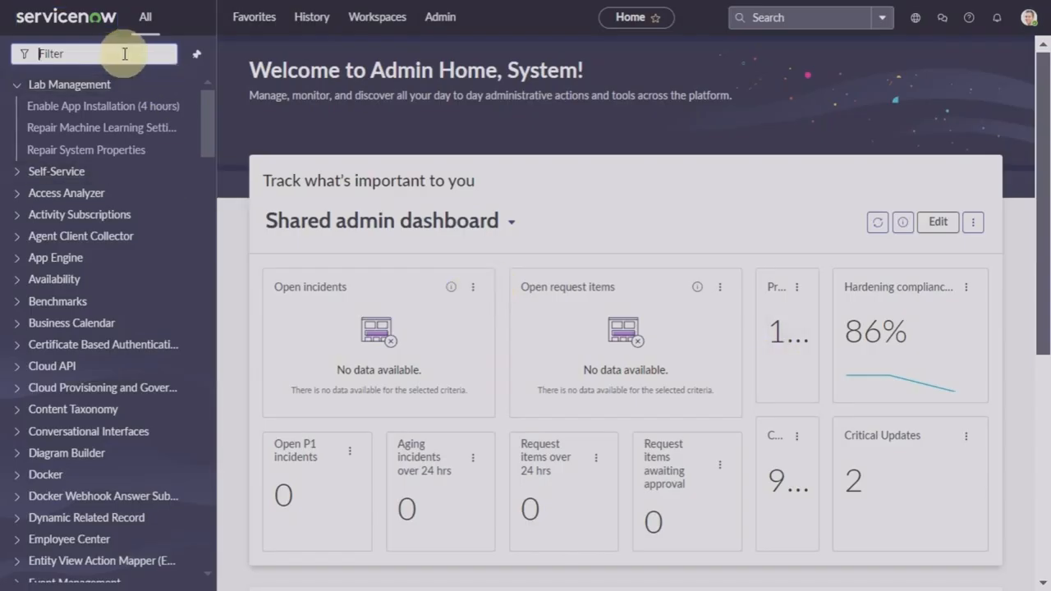
pyautogui.write('m')
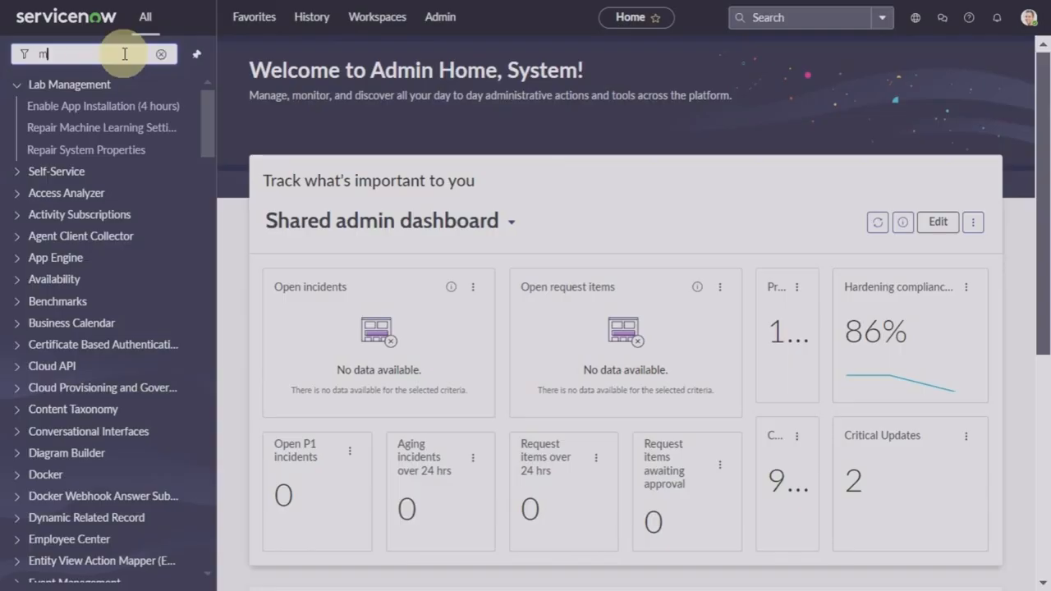
pyautogui.write('id server')
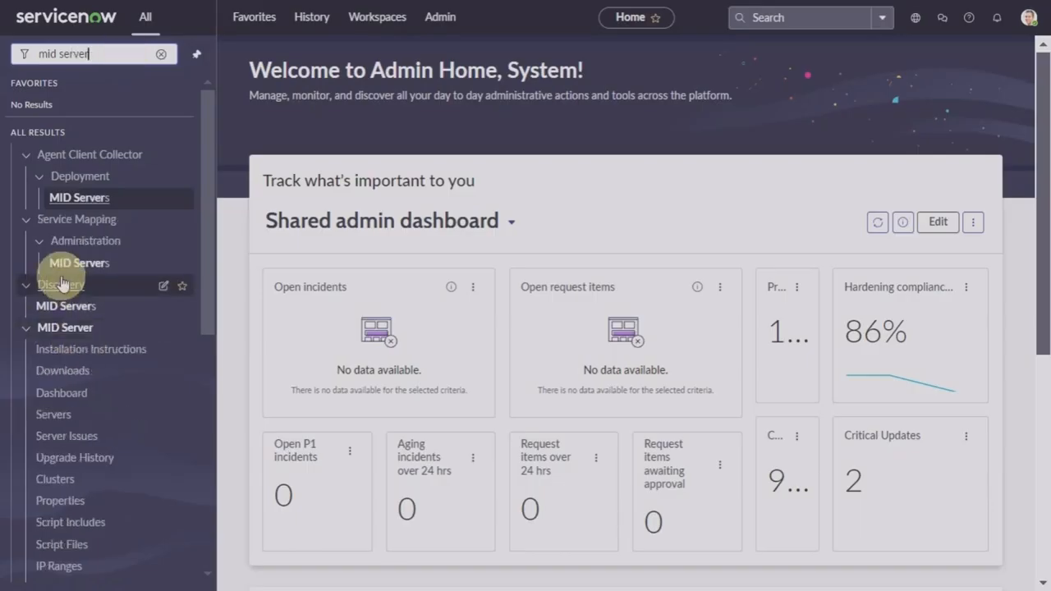
pyautogui.click(161, 54)
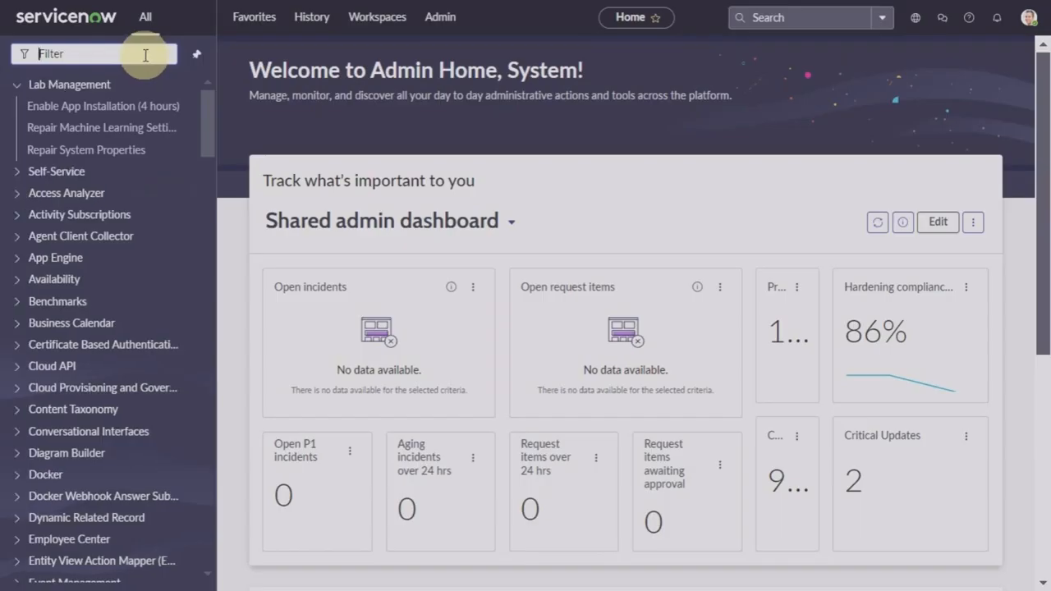
pyautogui.write('sys')
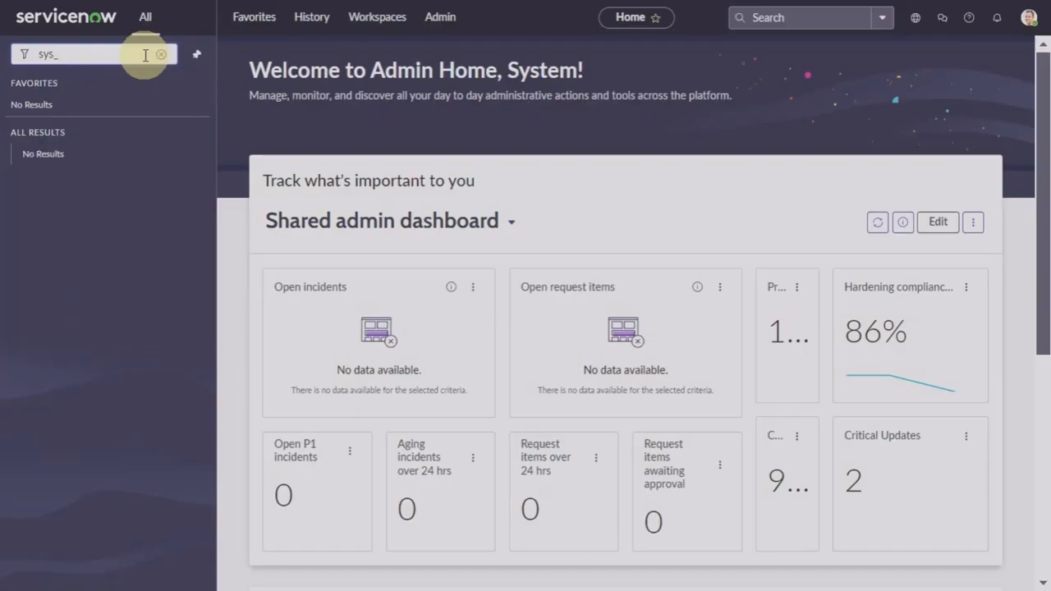
pyautogui.write('_user.list')
pyautogui.press('Return')
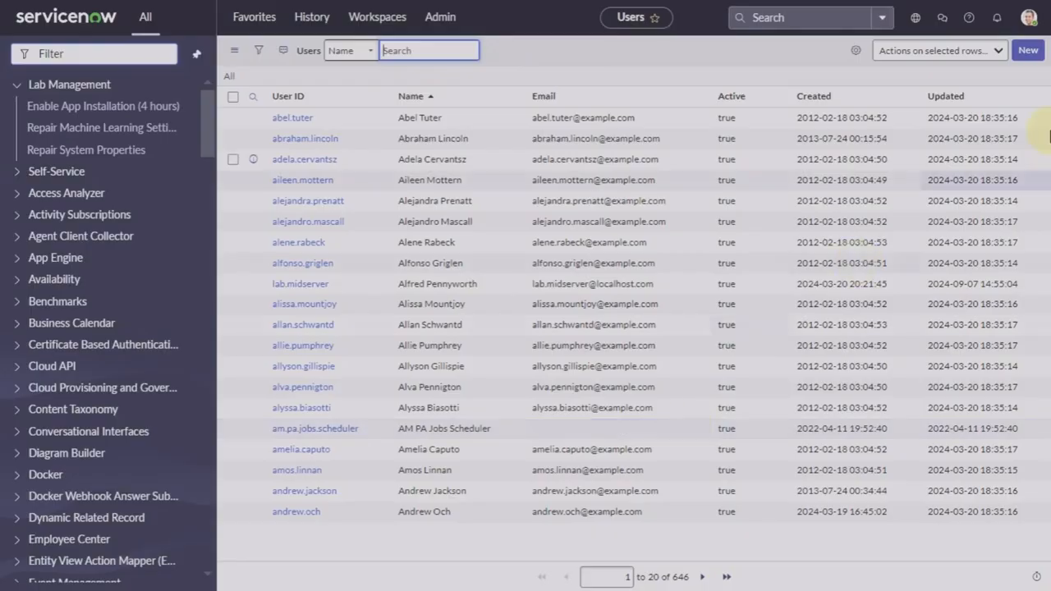
# Step: Start a new user with User ID 'mid server user', first name 'mid', last name 'server user'
pyautogui.click(1028, 61)
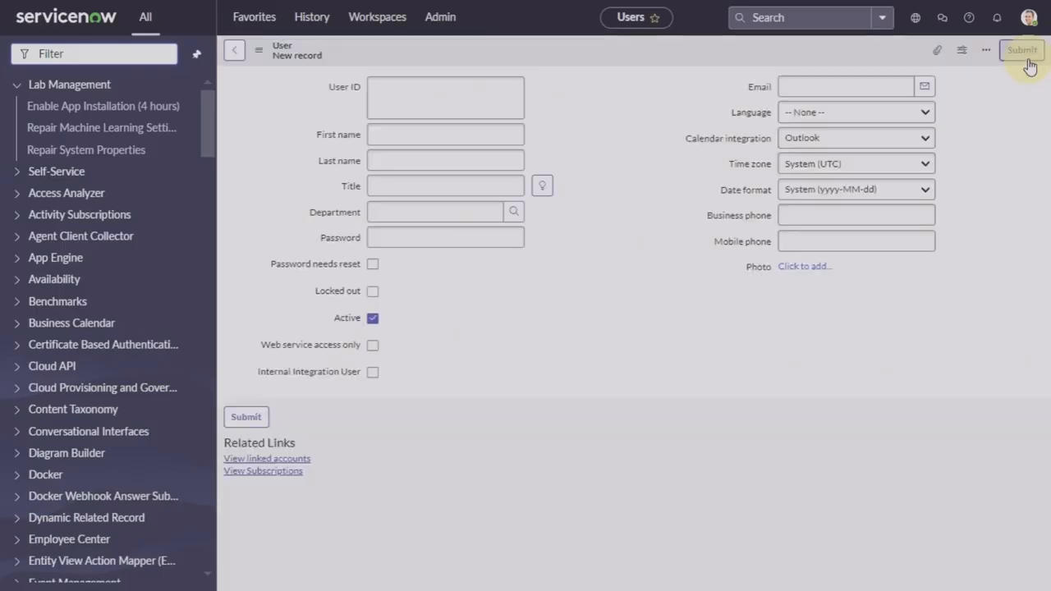
pyautogui.click(485, 104)
pyautogui.write('mi')
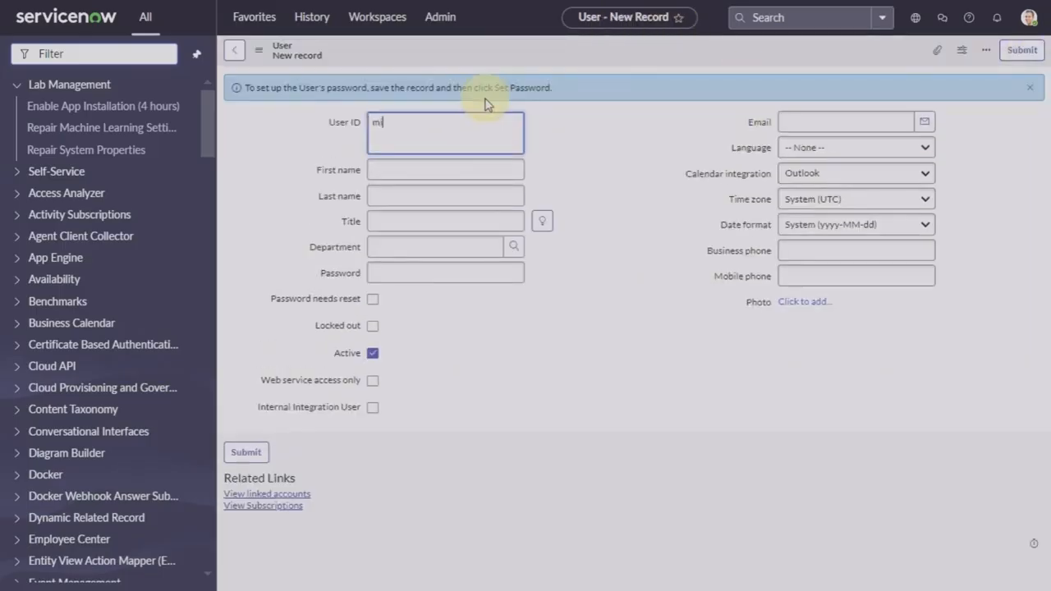
pyautogui.write('d server user')
pyautogui.click(474, 170)
pyautogui.write('mid')
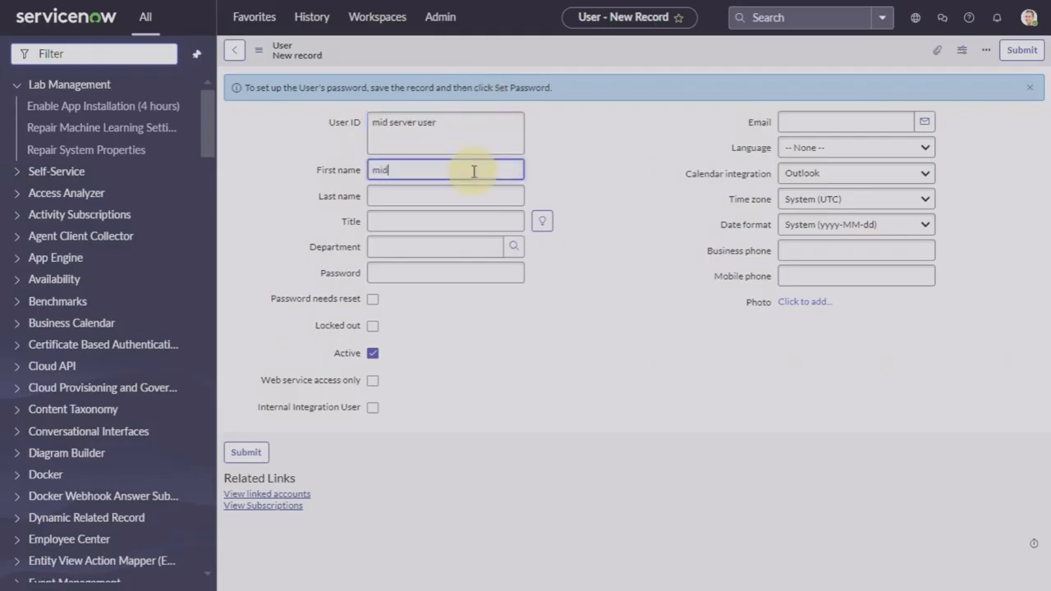
pyautogui.press('Tab')
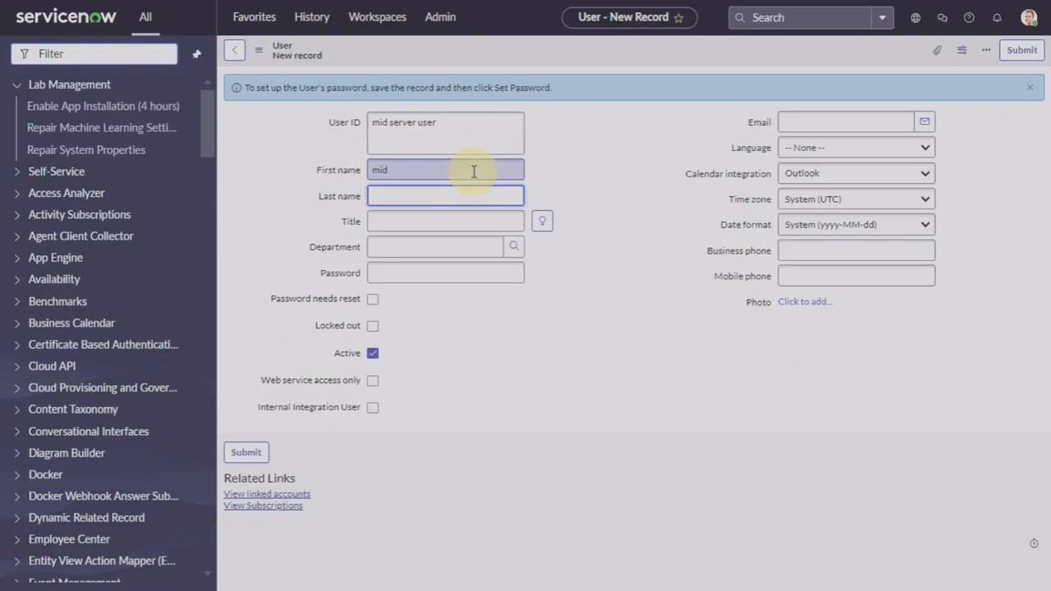
pyautogui.write('server user')
# Step: Save the new user record and open its Roles editor
pyautogui.rightClick(664, 58)
pyautogui.click(687, 66)
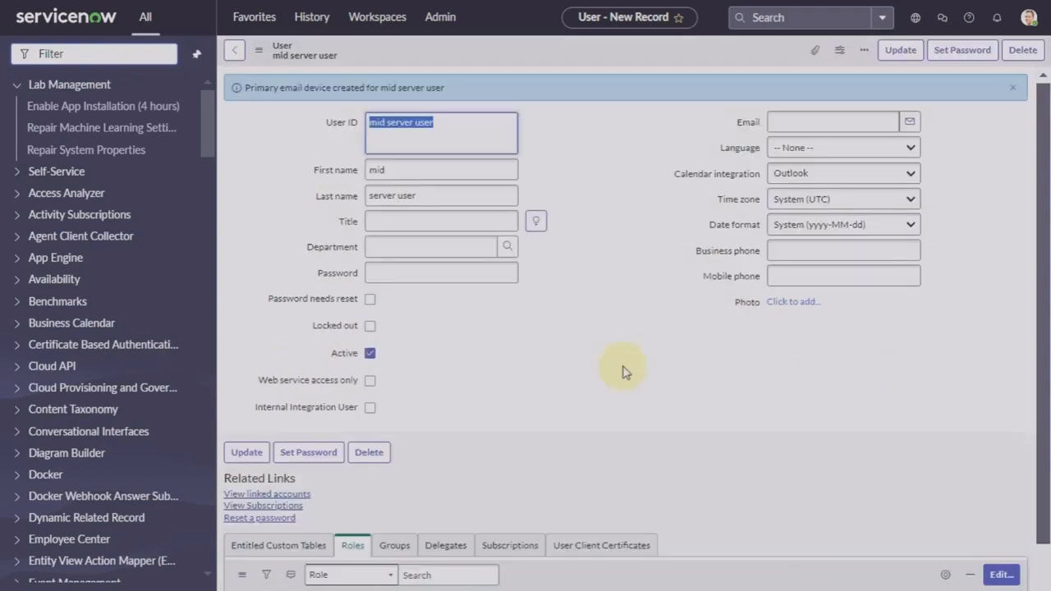
pyautogui.scroll(-2, 622, 372)
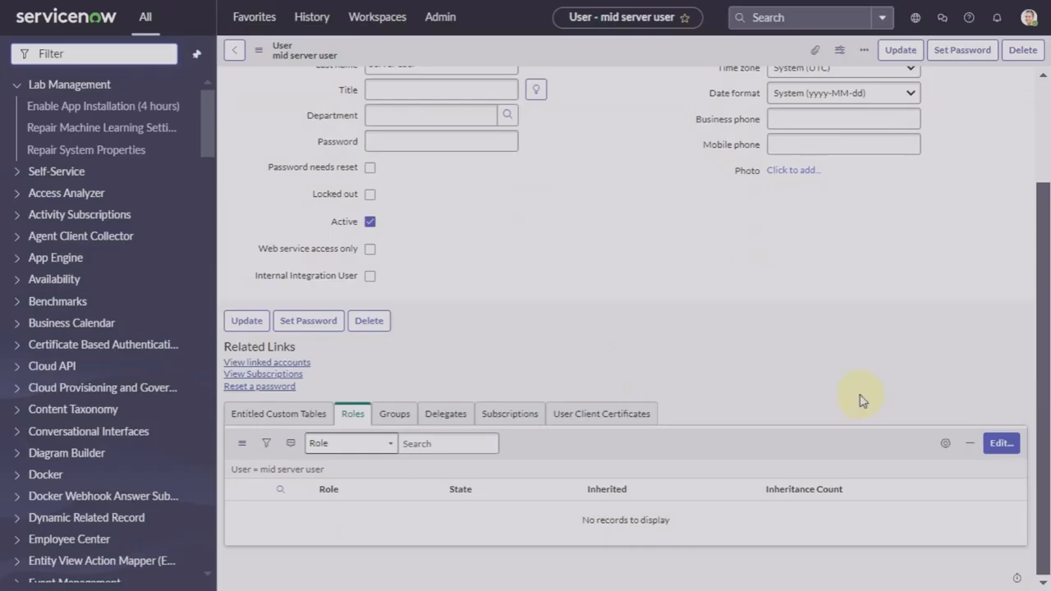
pyautogui.click(997, 448)
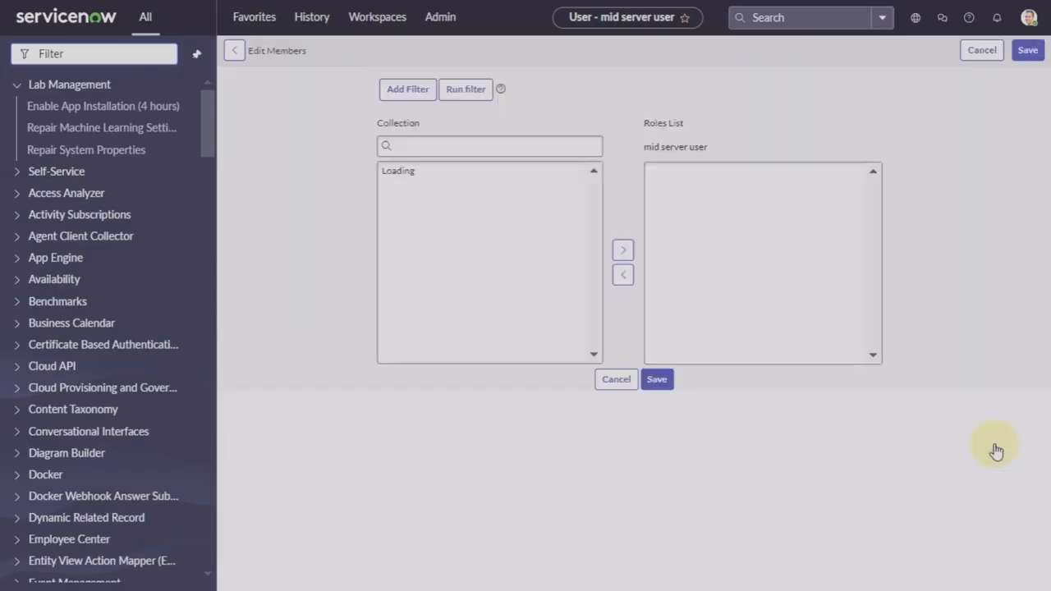
# Step: Add the mid_server role to the user, save the roles, and update the user record
pyautogui.click(552, 204)
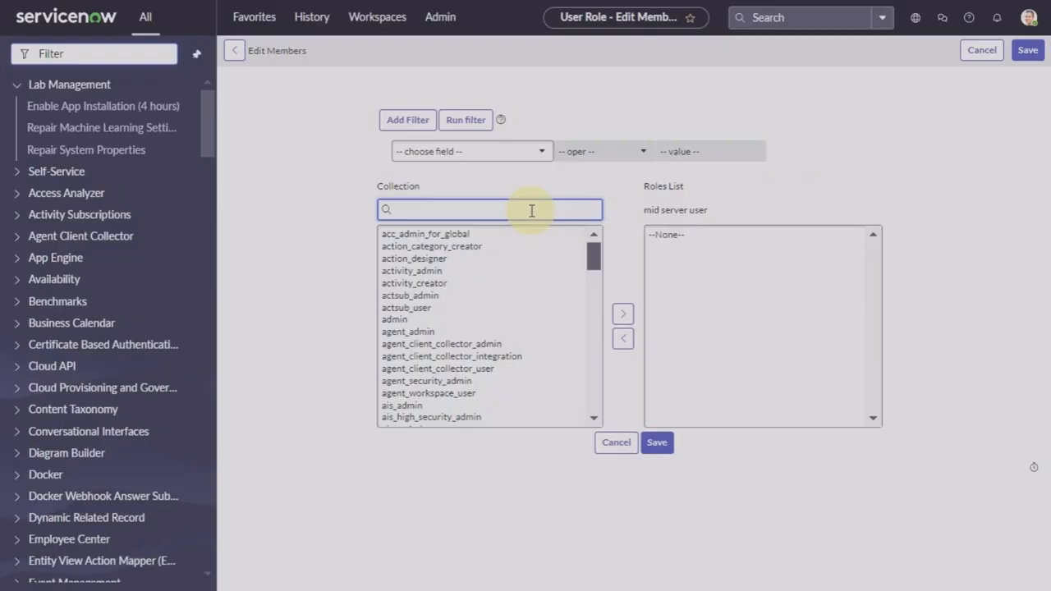
pyautogui.write('mid serv')
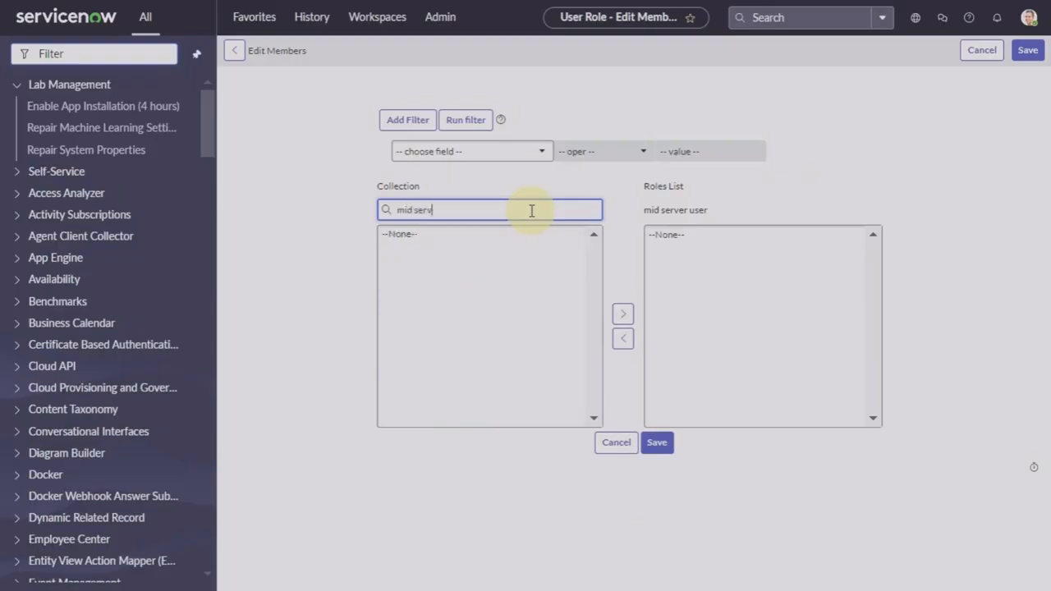
pyautogui.press('BackSpace')
pyautogui.press('BackSpace')
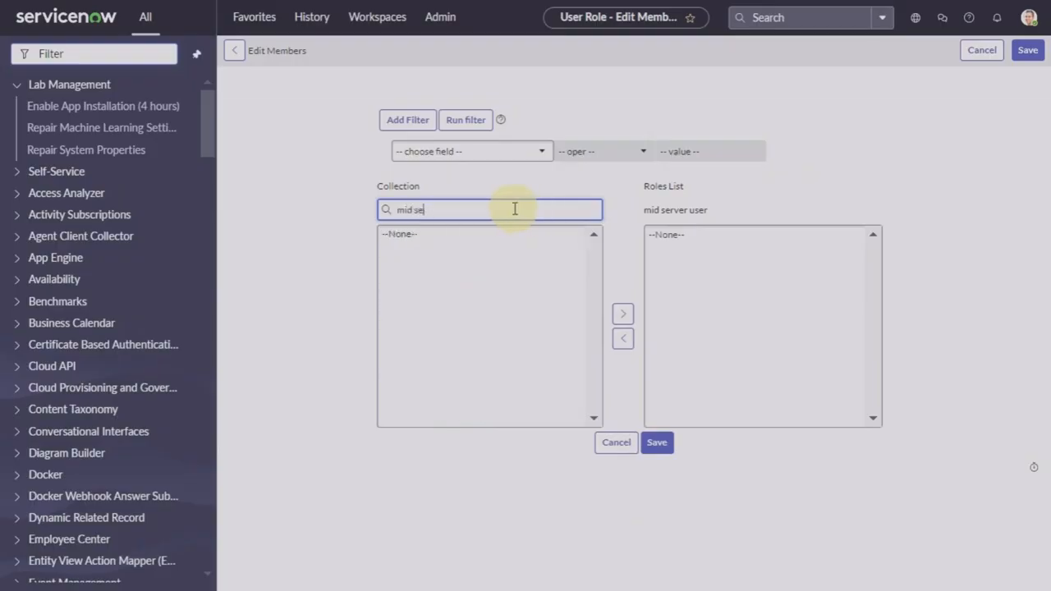
pyautogui.press('BackSpace')
pyautogui.press('BackSpace')
pyautogui.press('BackSpace')
pyautogui.click(408, 236)
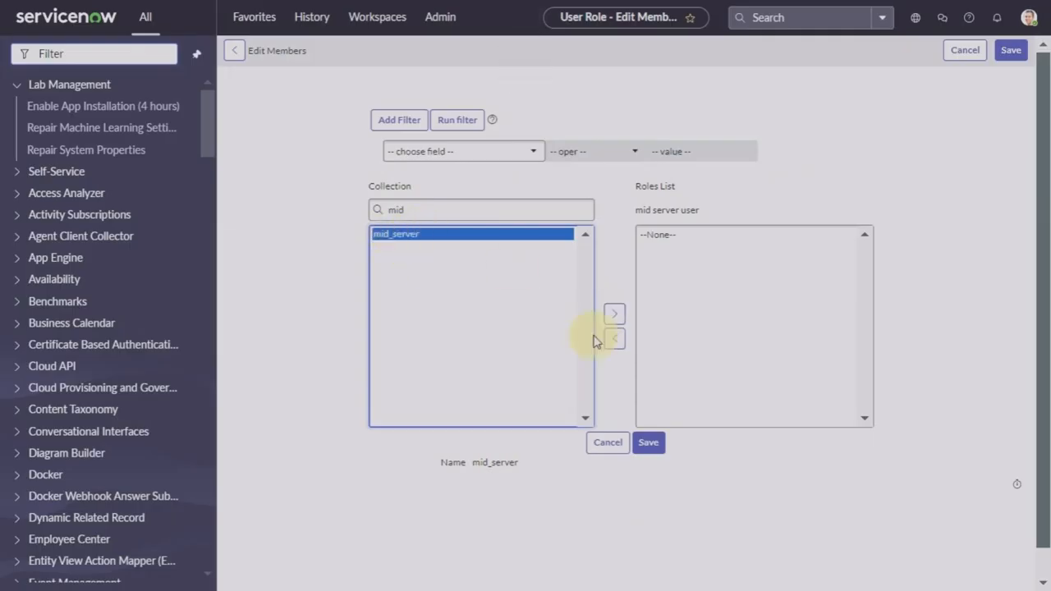
pyautogui.click(614, 313)
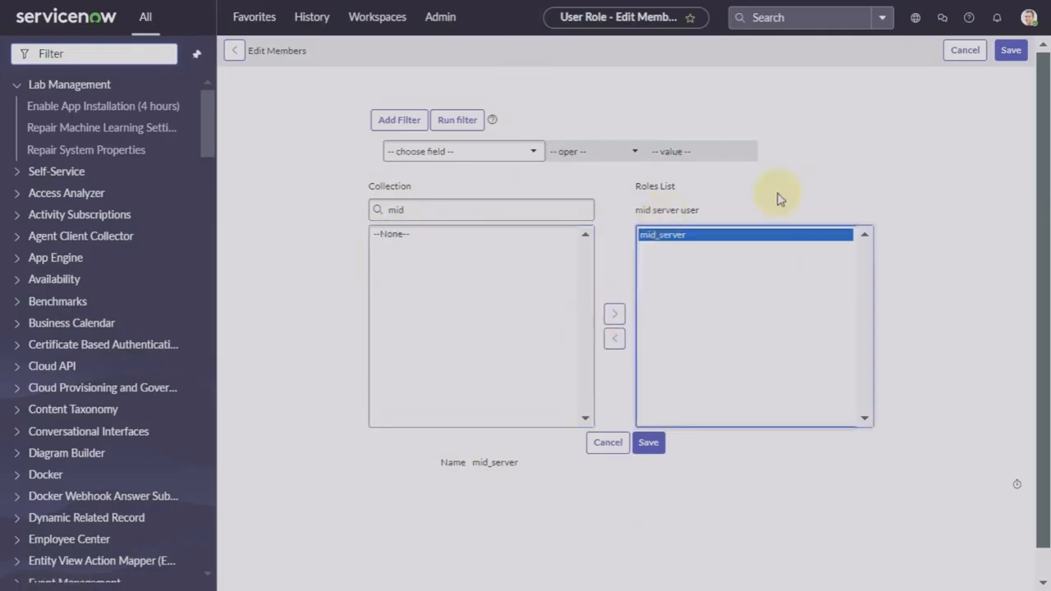
pyautogui.click(649, 447)
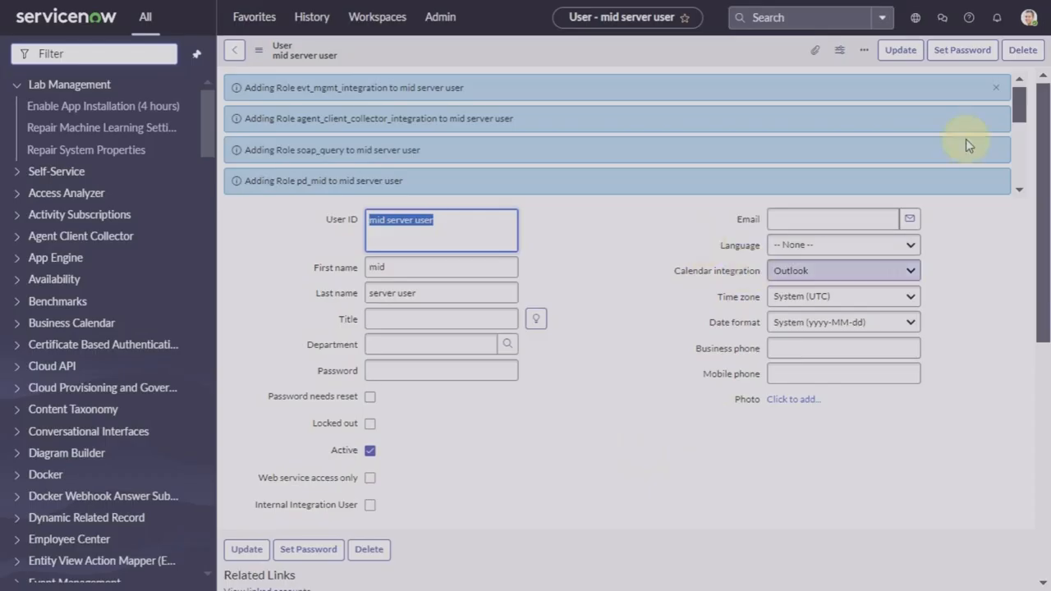
pyautogui.click(887, 63)
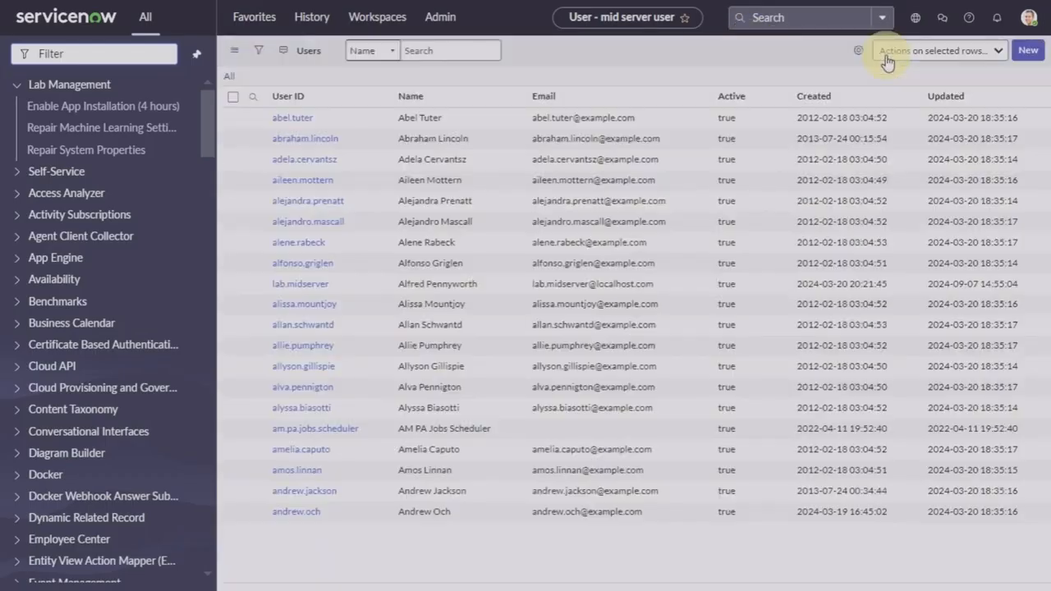
# Step: Review the MID Server Downloads ZIP archive options, then open the Discovery MID Servers list
pyautogui.click(124, 56)
pyautogui.write('mid')
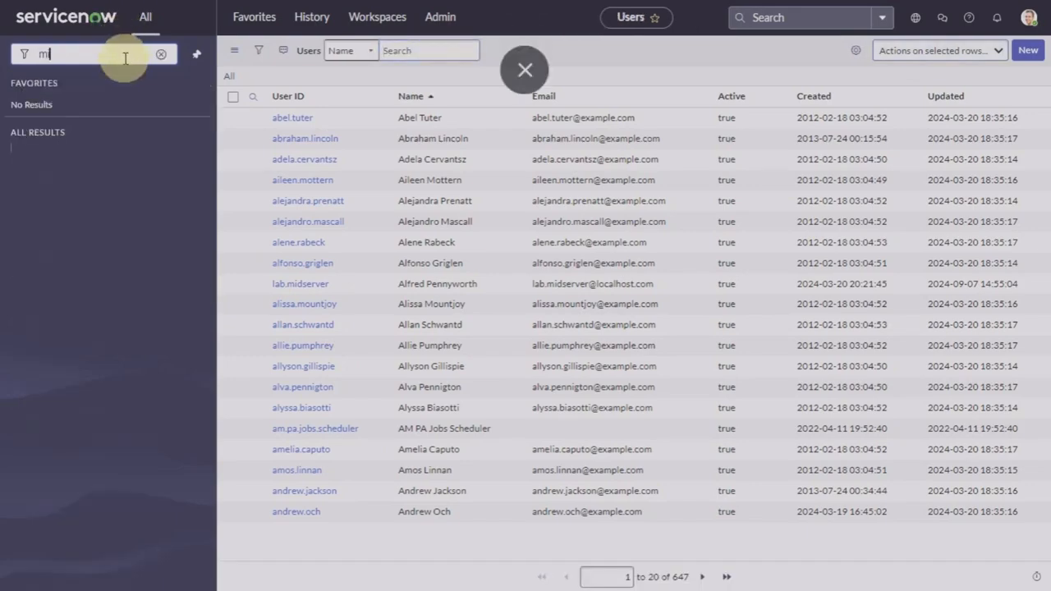
pyautogui.write(' ser')
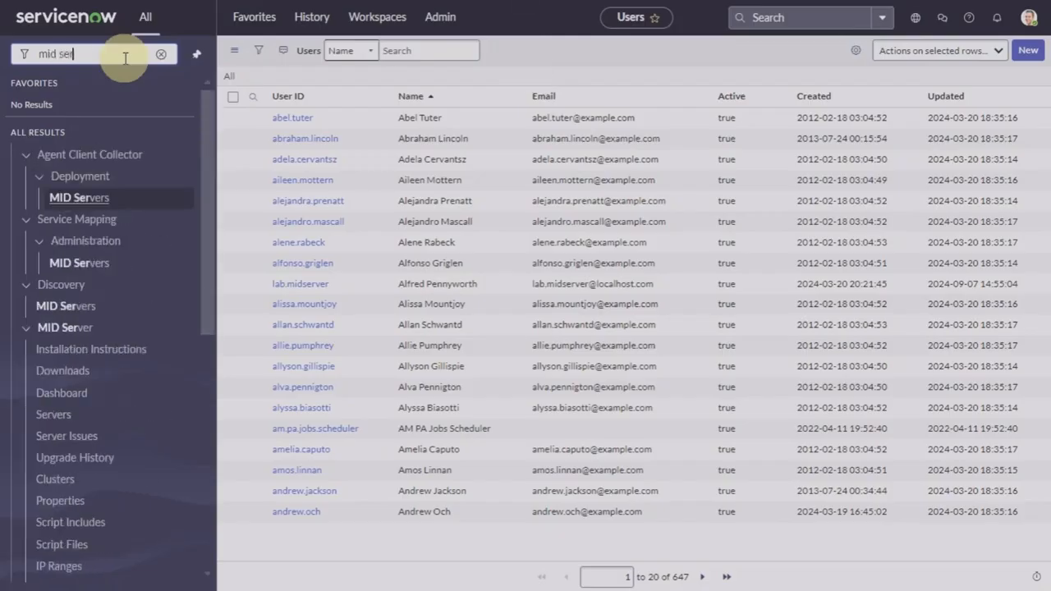
pyautogui.write('v')
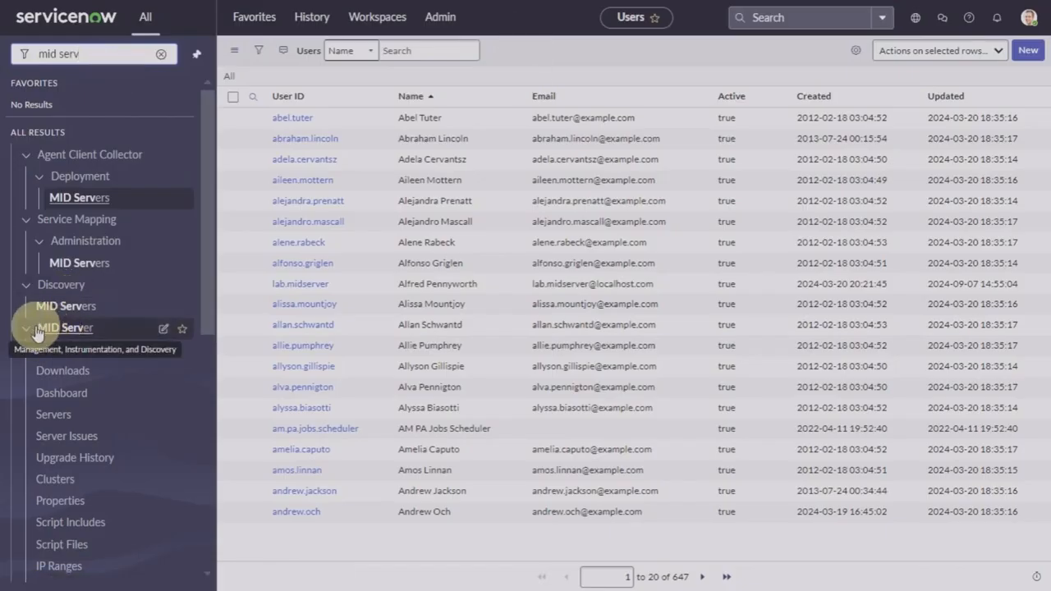
pyautogui.click(71, 372)
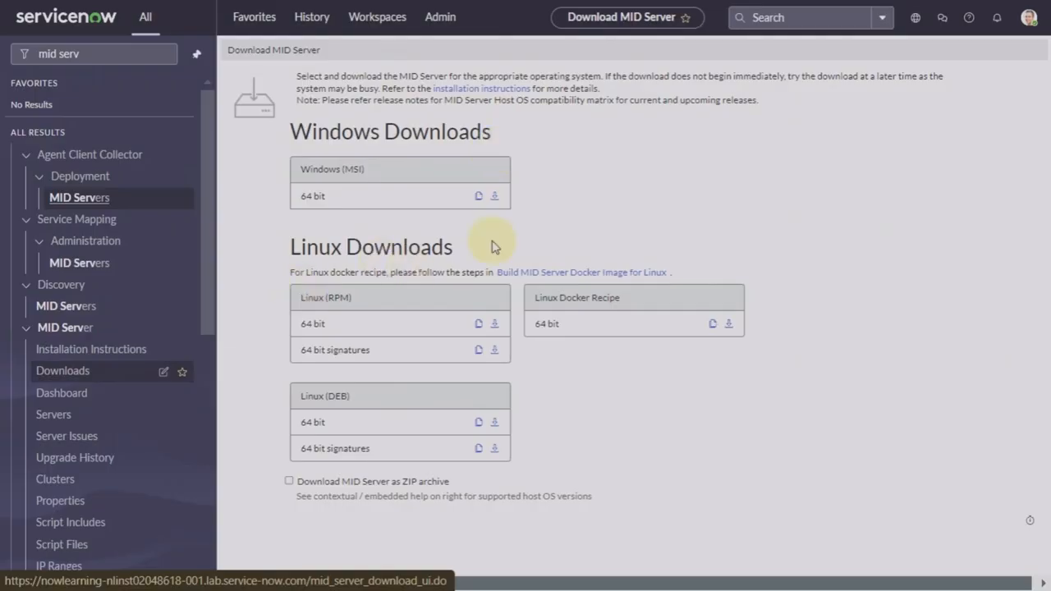
pyautogui.click(289, 483)
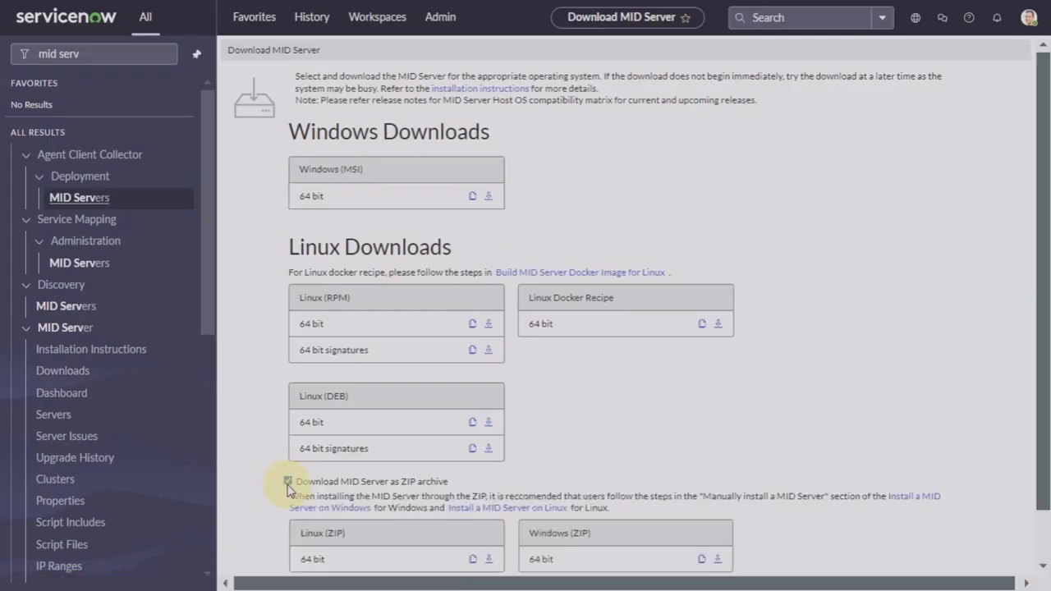
pyautogui.scroll(-2, 271, 518)
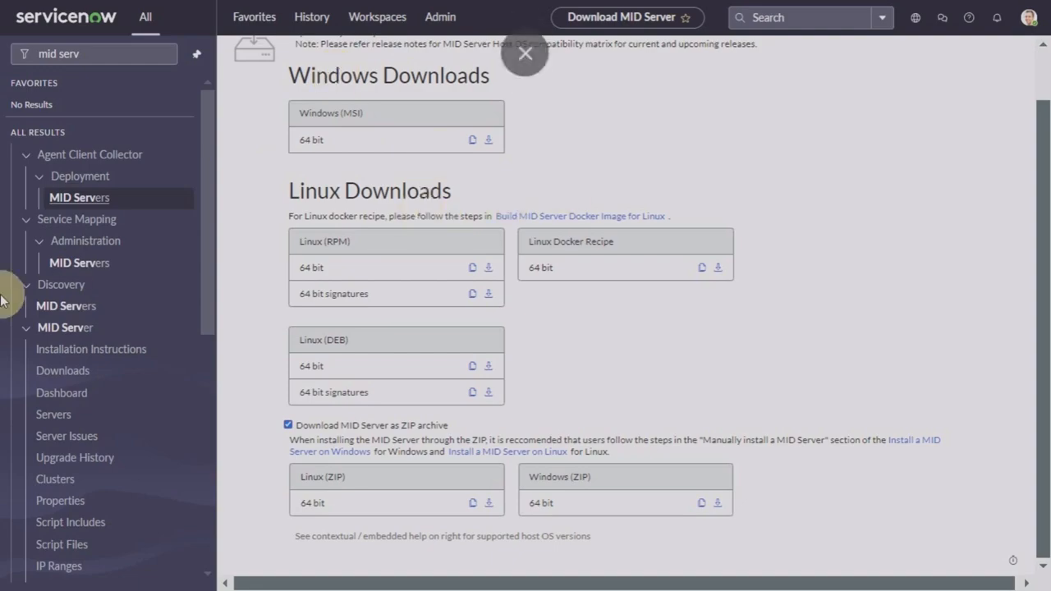
pyautogui.click(69, 306)
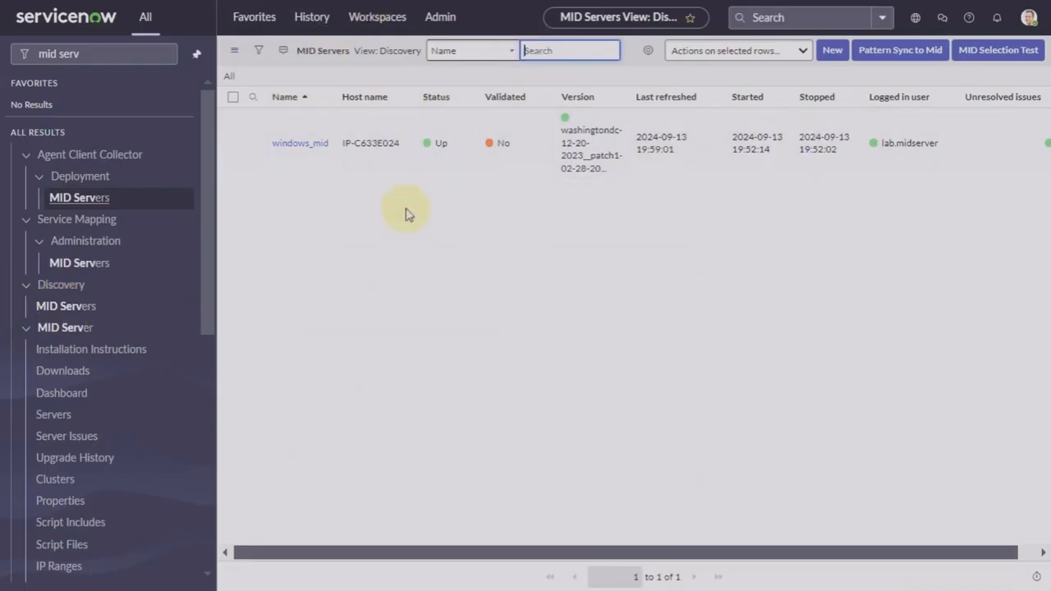
# Step: Run the Validate action on the selected windows_mid MID Server
pyautogui.click(234, 144)
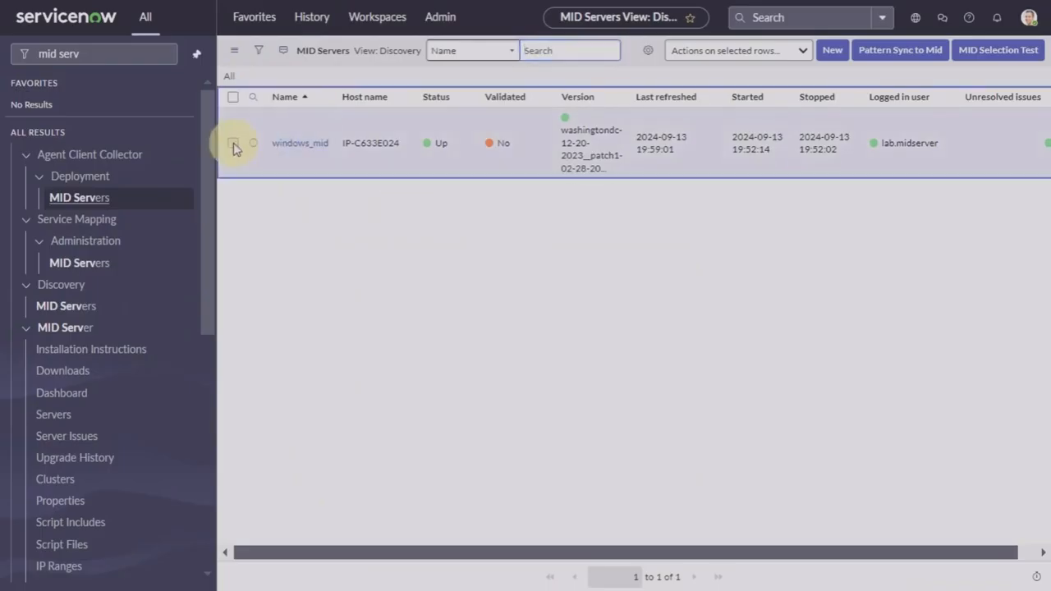
pyautogui.click(764, 56)
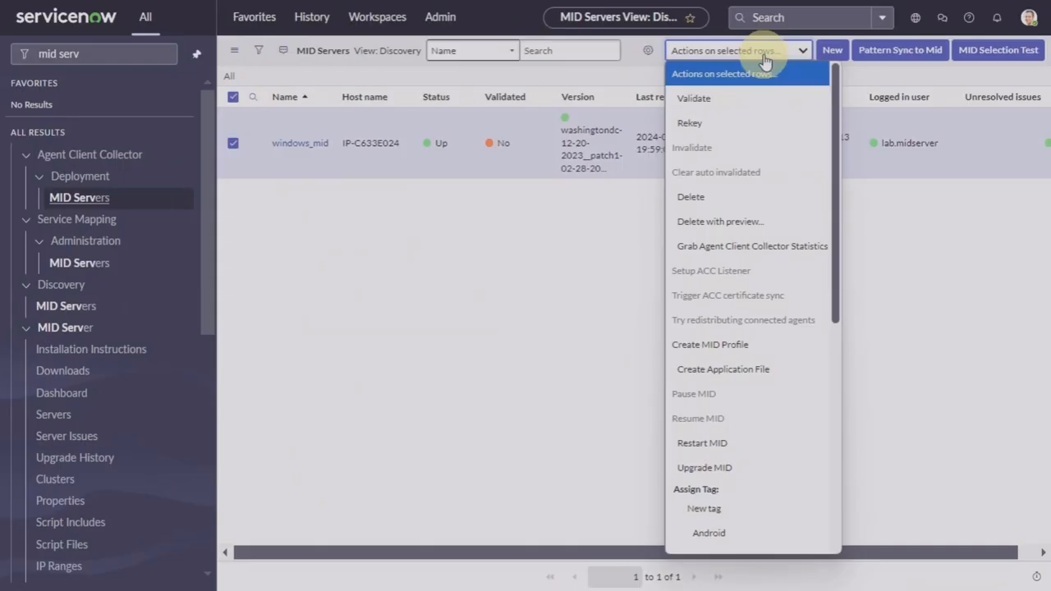
pyautogui.click(697, 101)
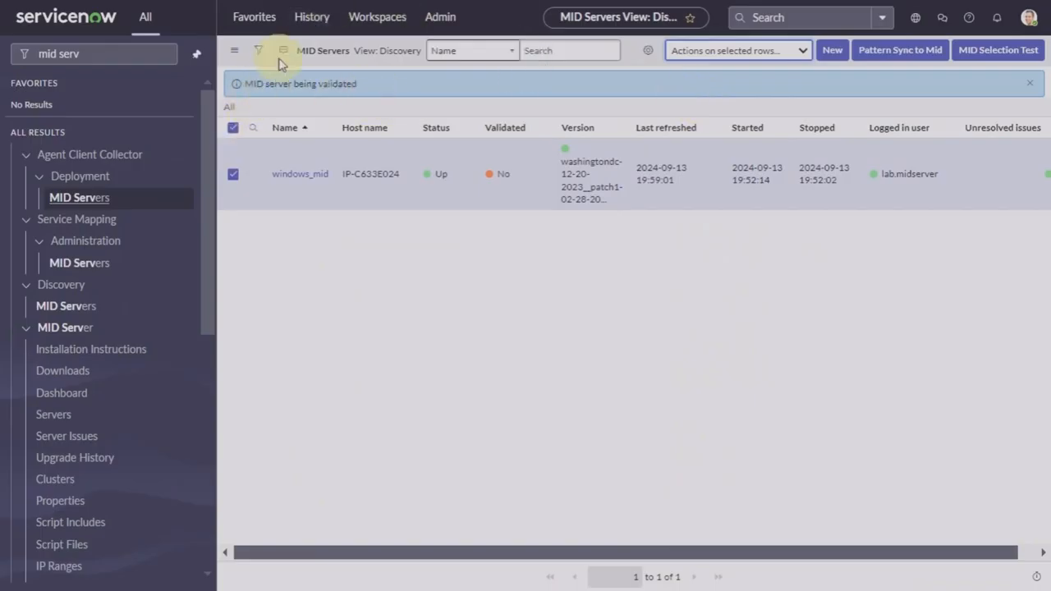
# Step: Refresh the MID Servers list so windows_mid shows Validated as Yes
pyautogui.click(234, 50)
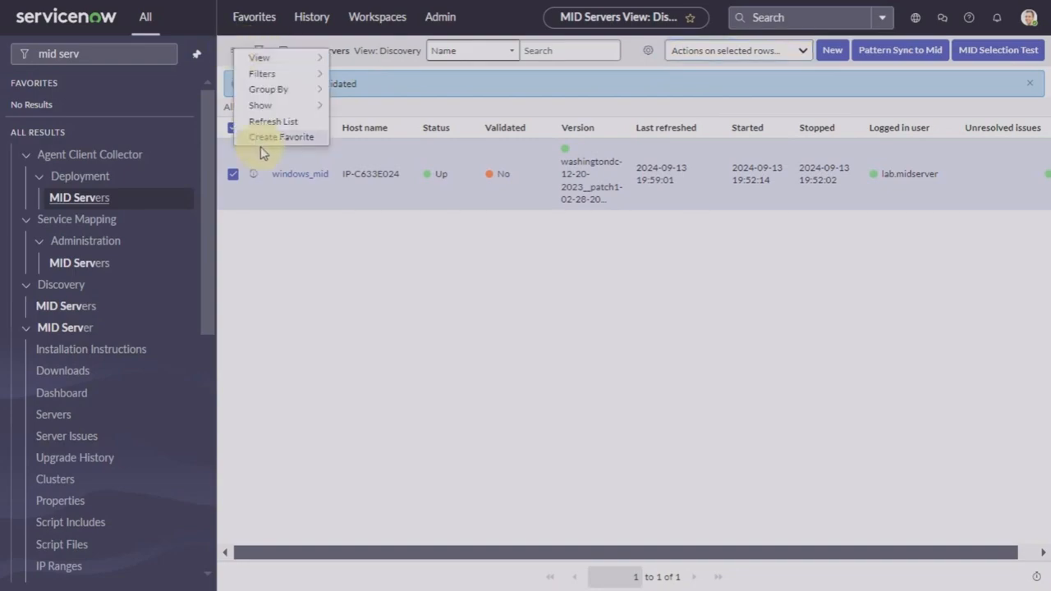
pyautogui.click(533, 301)
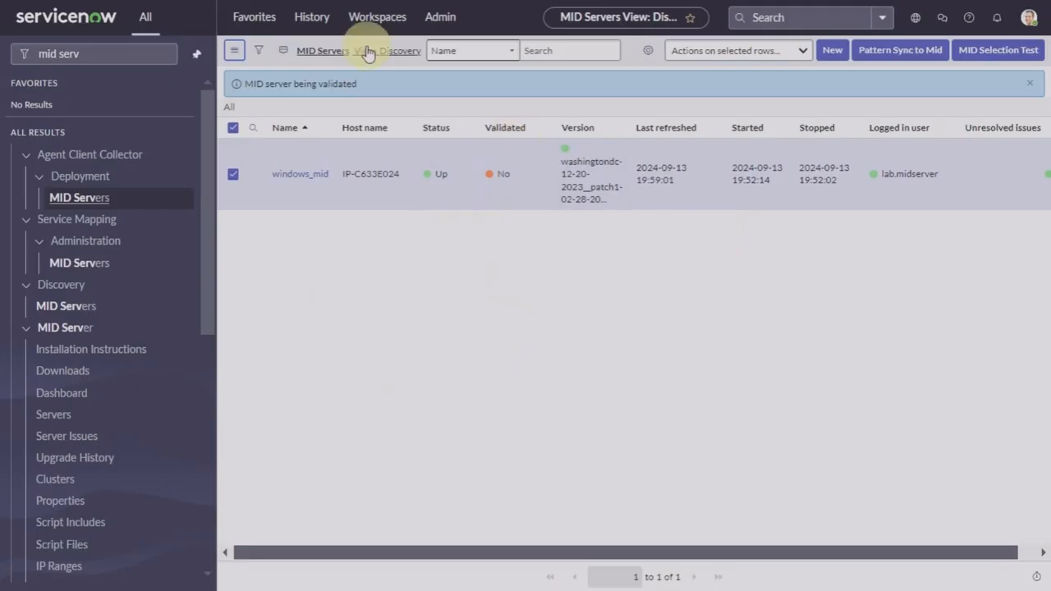
pyautogui.click(234, 50)
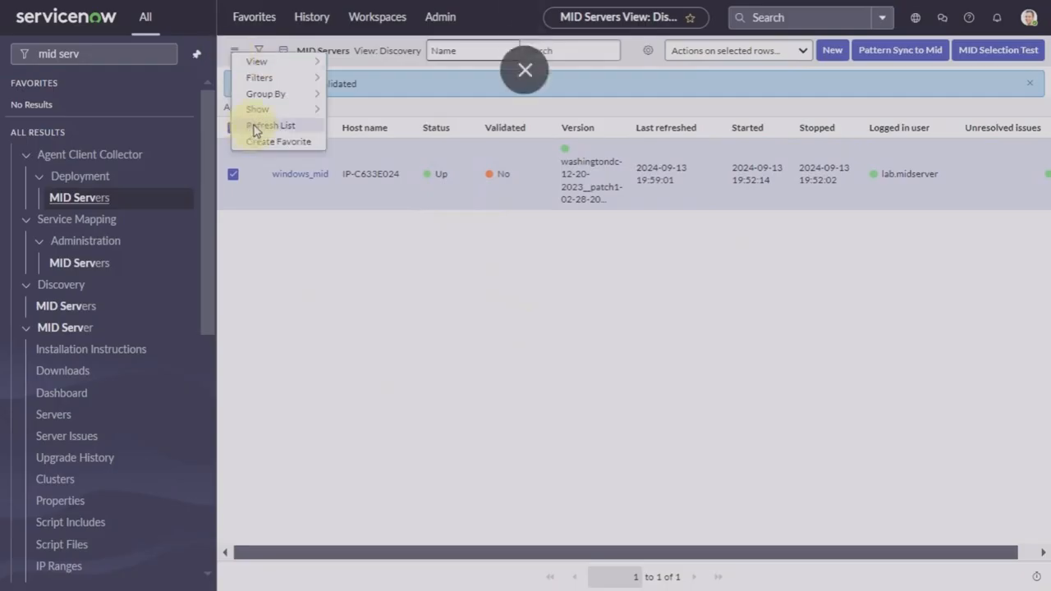
pyautogui.click(251, 127)
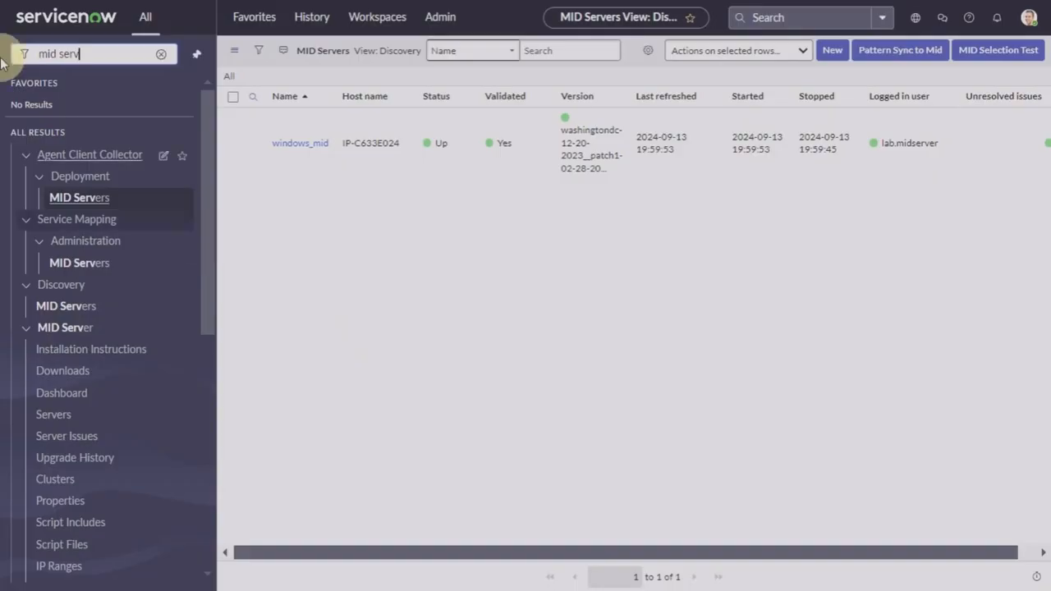
pyautogui.write('v')
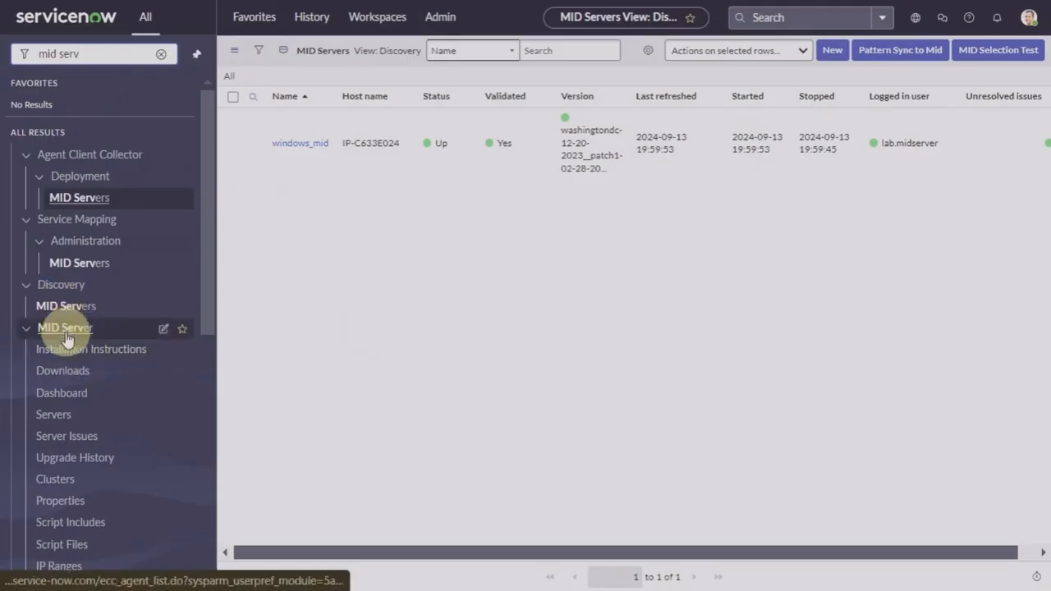
# Step: Compare the MID Server Dashboard's Overview donut charts with its Performance CPU and memory charts
pyautogui.click(64, 400)
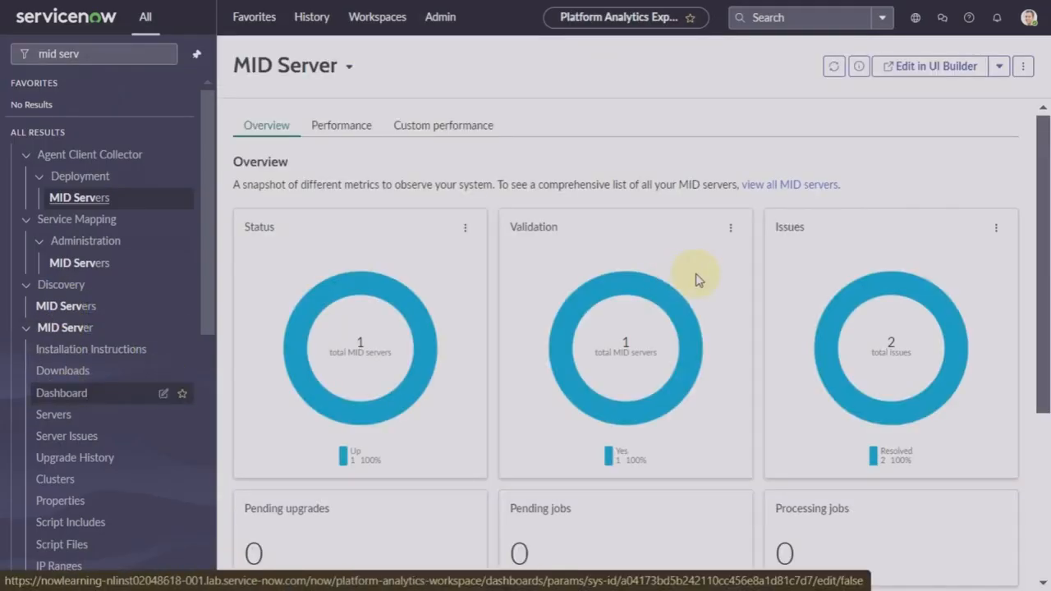
pyautogui.scroll(-3, 697, 279)
pyautogui.scroll(3, 697, 279)
pyautogui.click(333, 130)
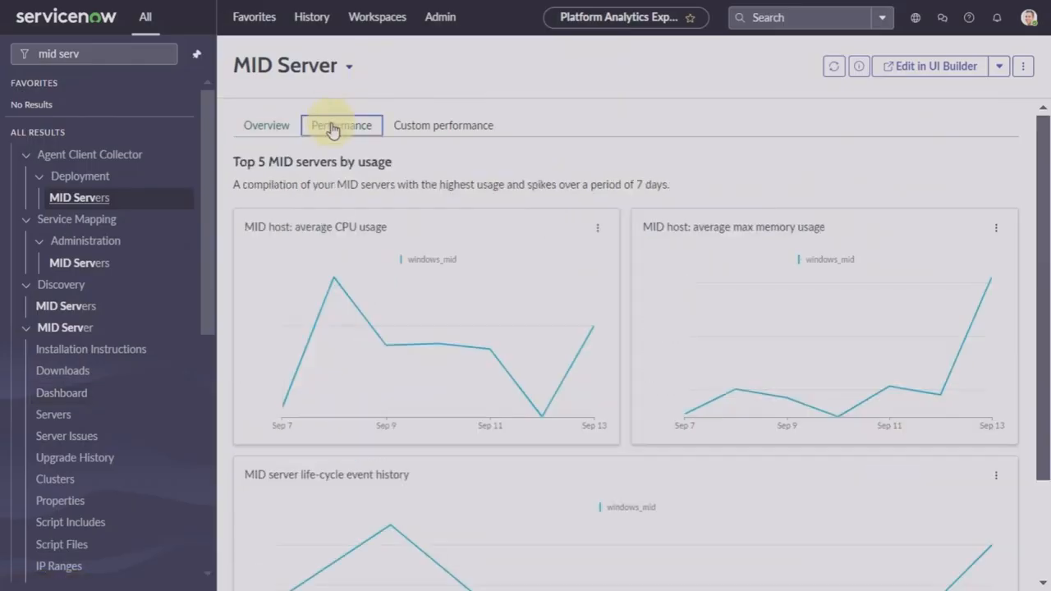
pyautogui.click(274, 133)
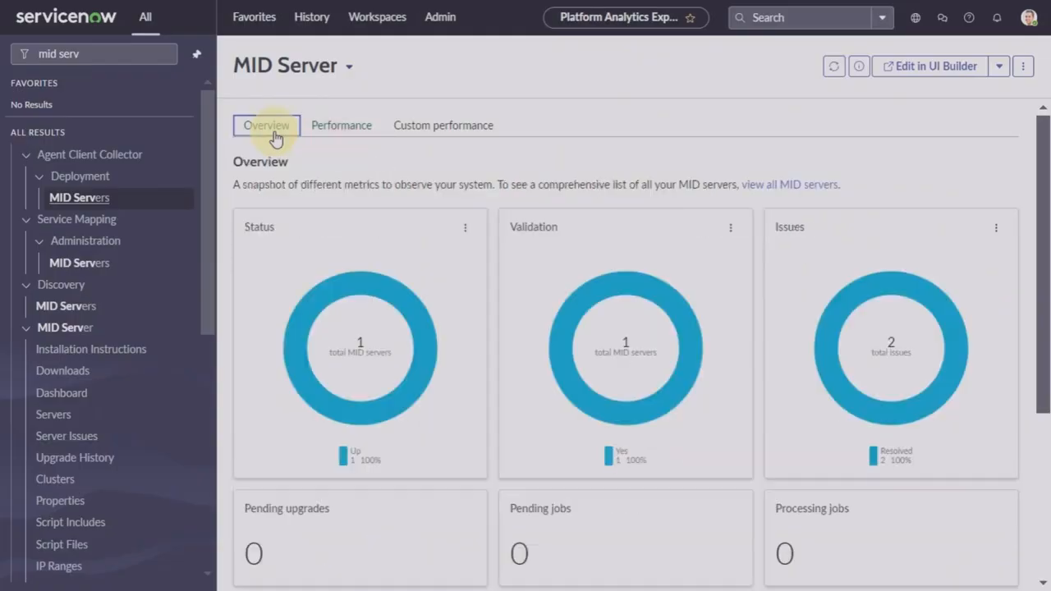
pyautogui.click(350, 125)
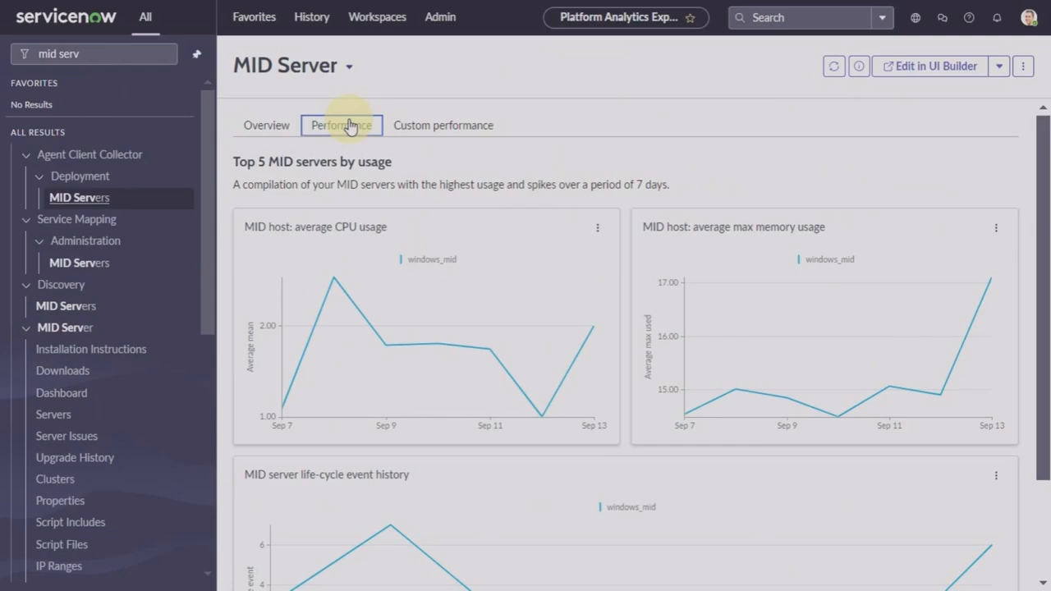
pyautogui.click(274, 128)
pyautogui.moveTo(398, 292)
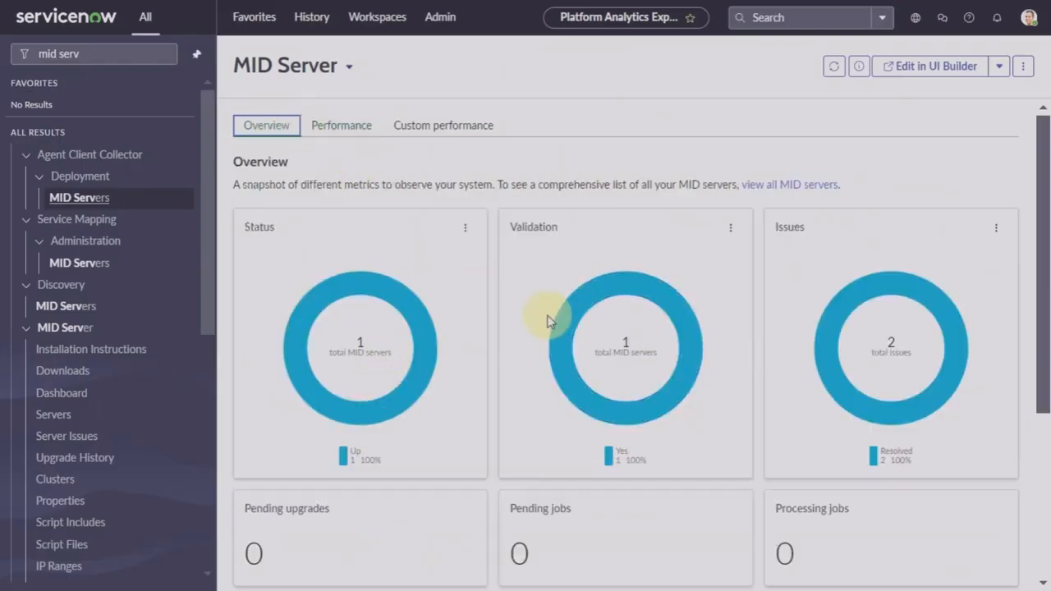
pyautogui.click(358, 128)
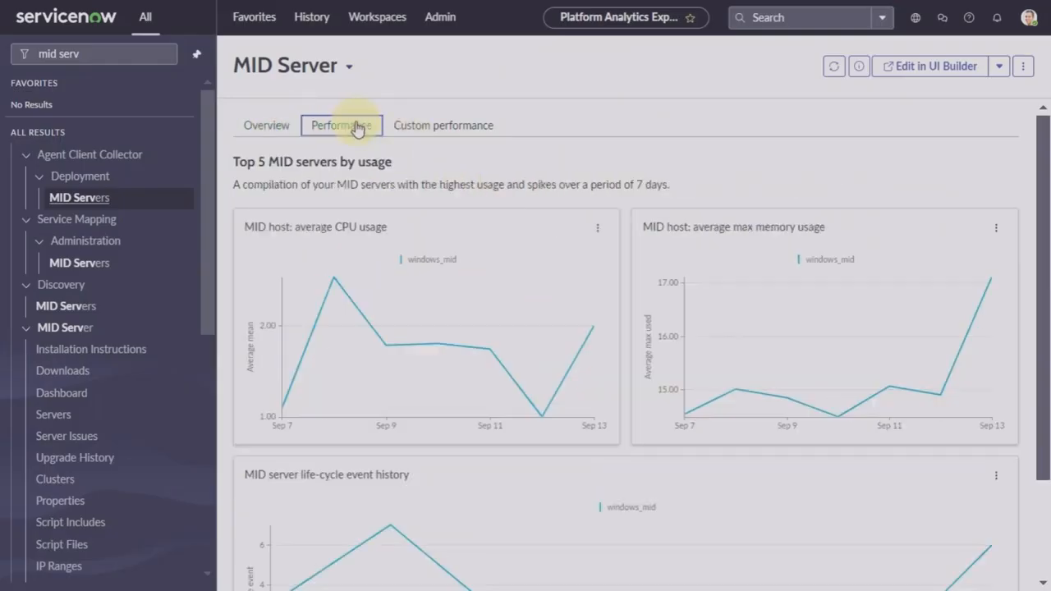
pyautogui.moveTo(392, 324)
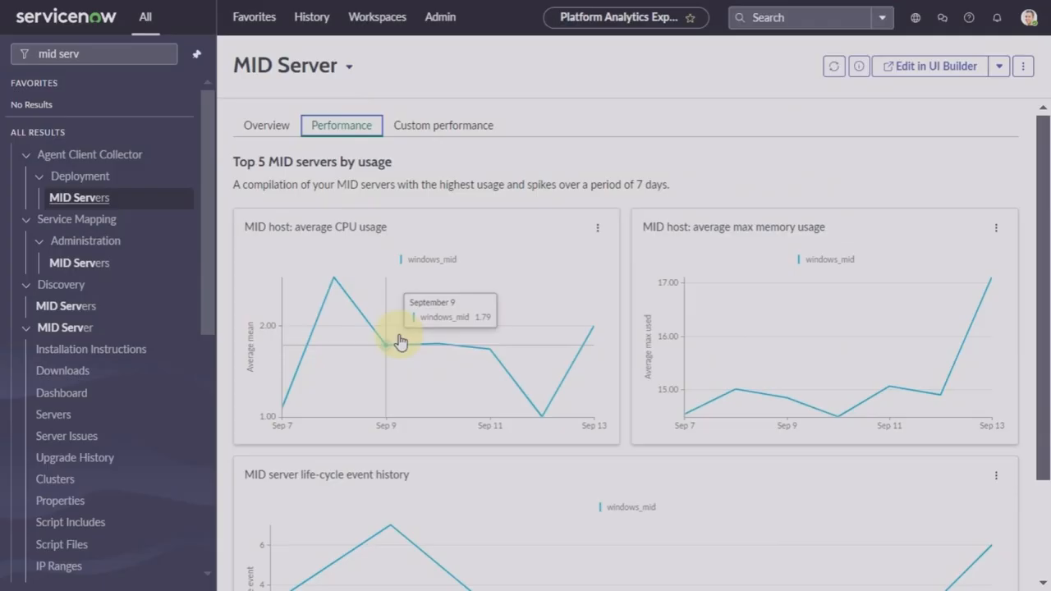
pyautogui.scroll(-3, 600, 218)
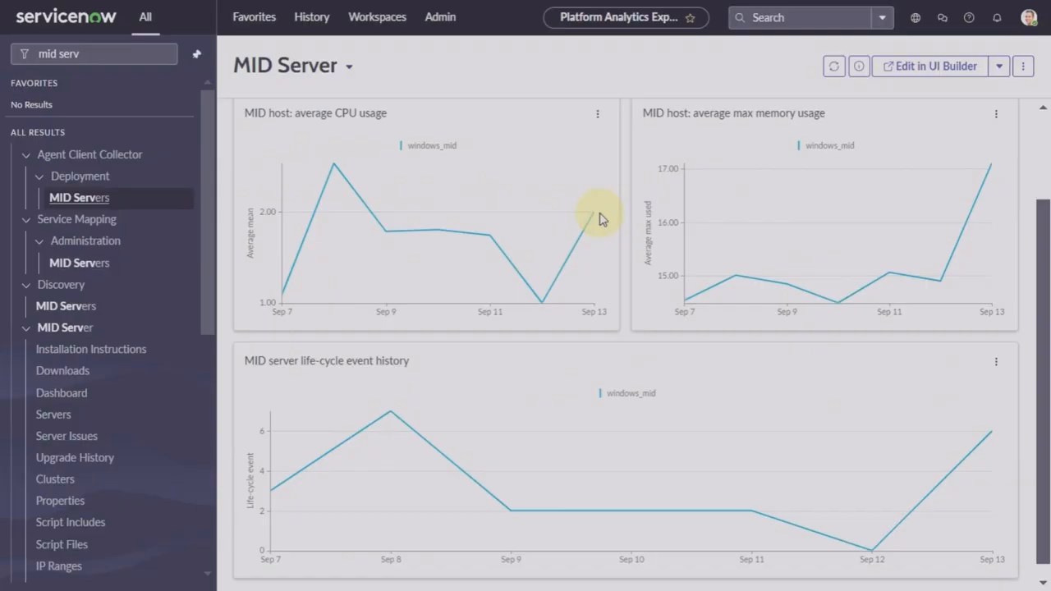
pyautogui.scroll(3, 600, 218)
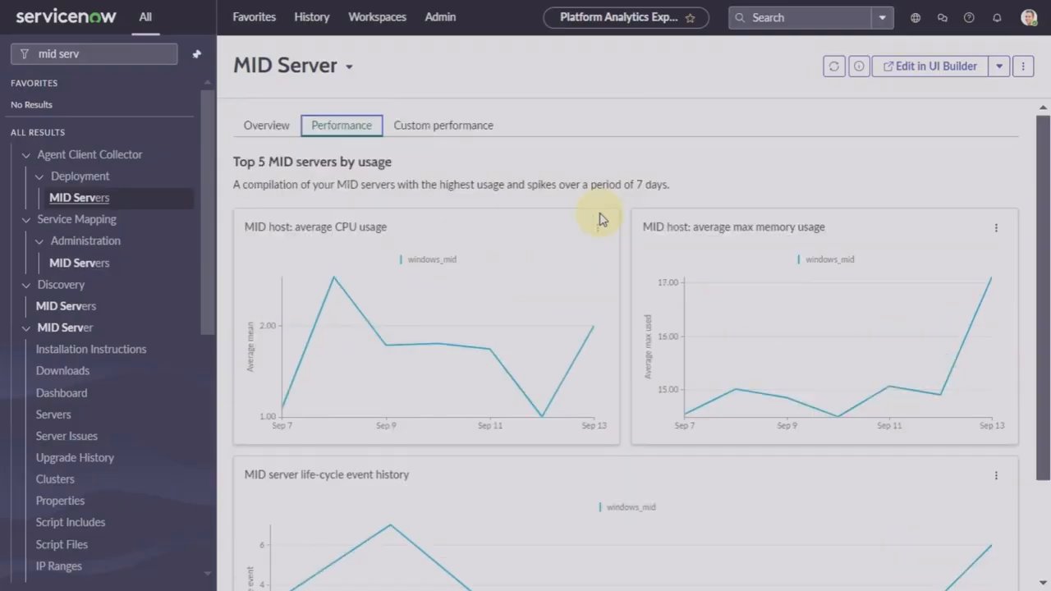
pyautogui.click(256, 127)
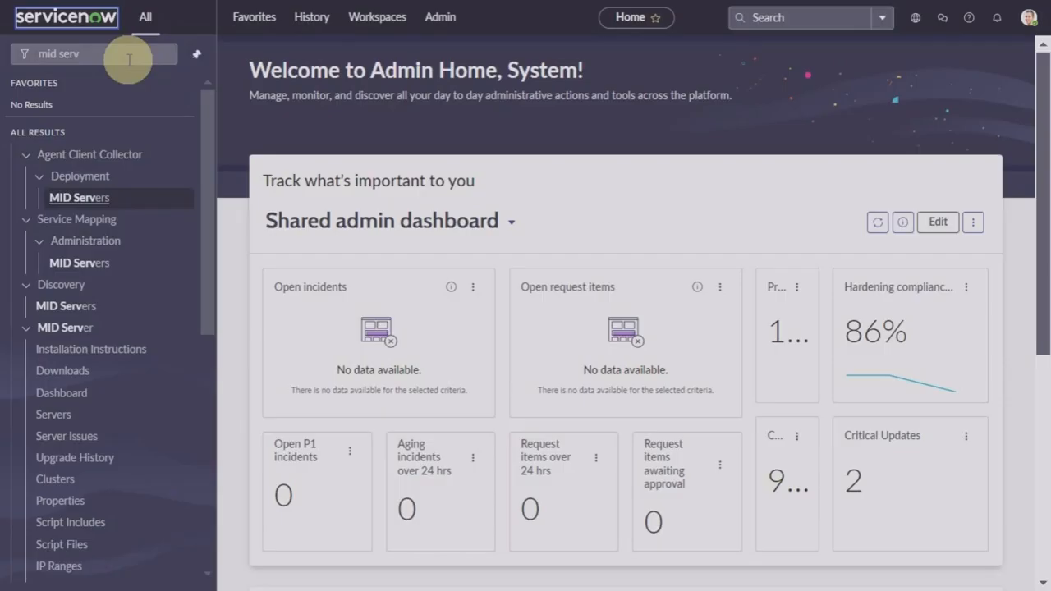
# Step: Filter the navigator by 'discovery sc' and choose Discovery Schedules
pyautogui.click(165, 57)
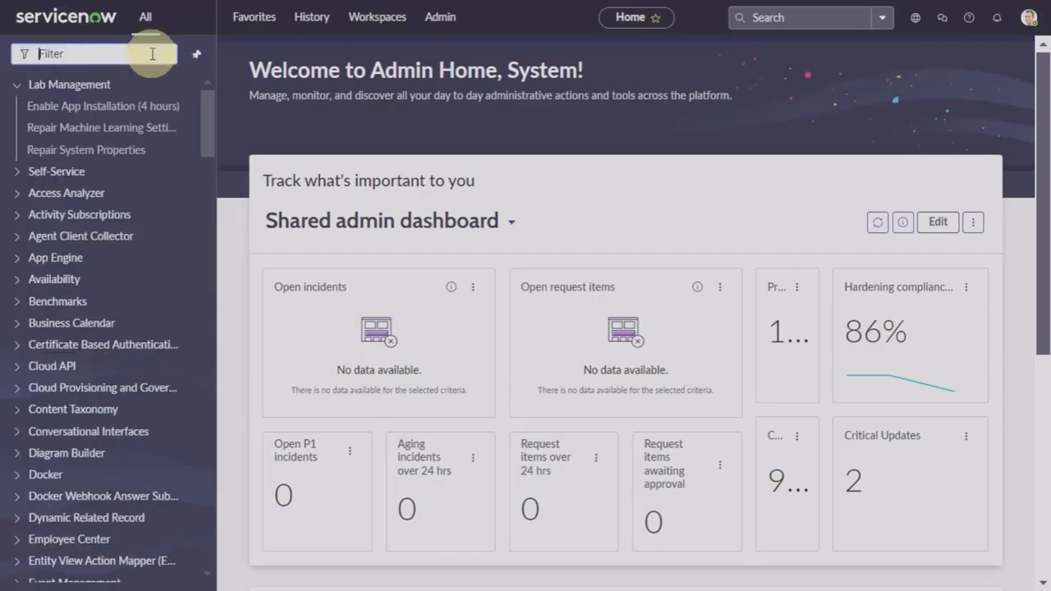
pyautogui.write('discovery')
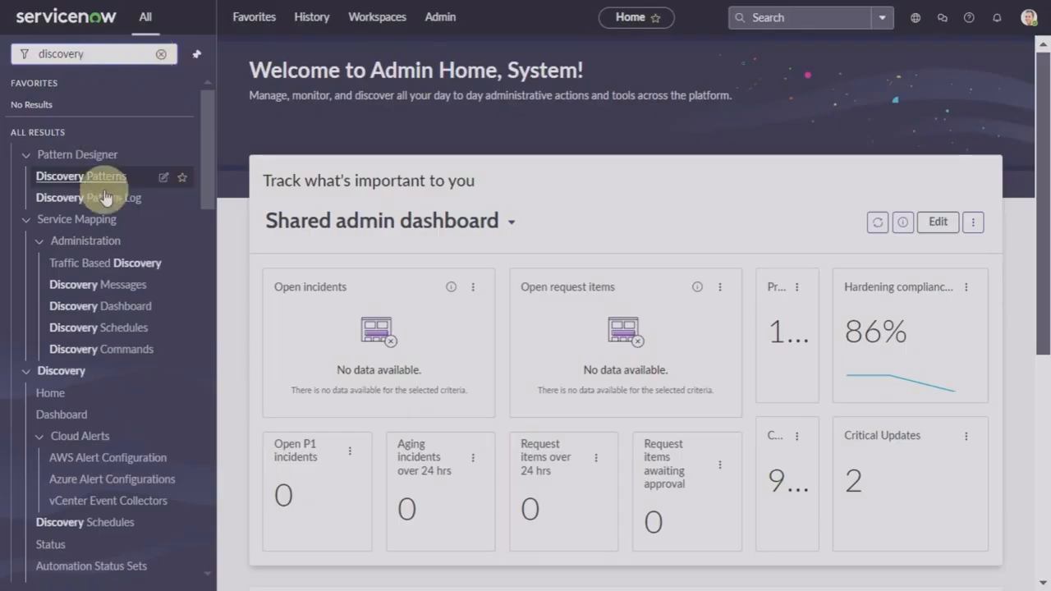
pyautogui.write(' sc')
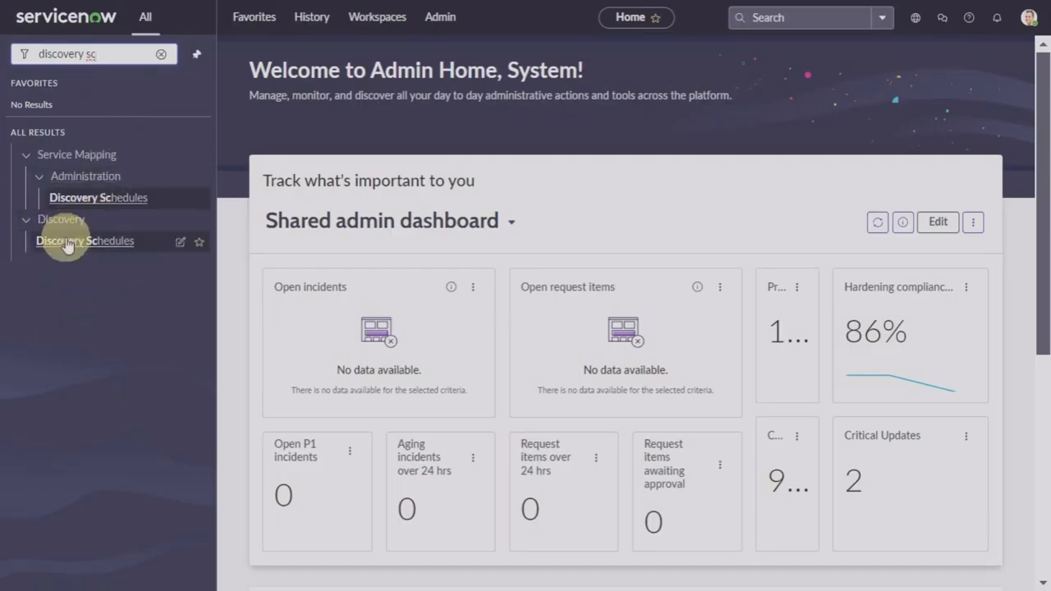
pyautogui.click(80, 241)
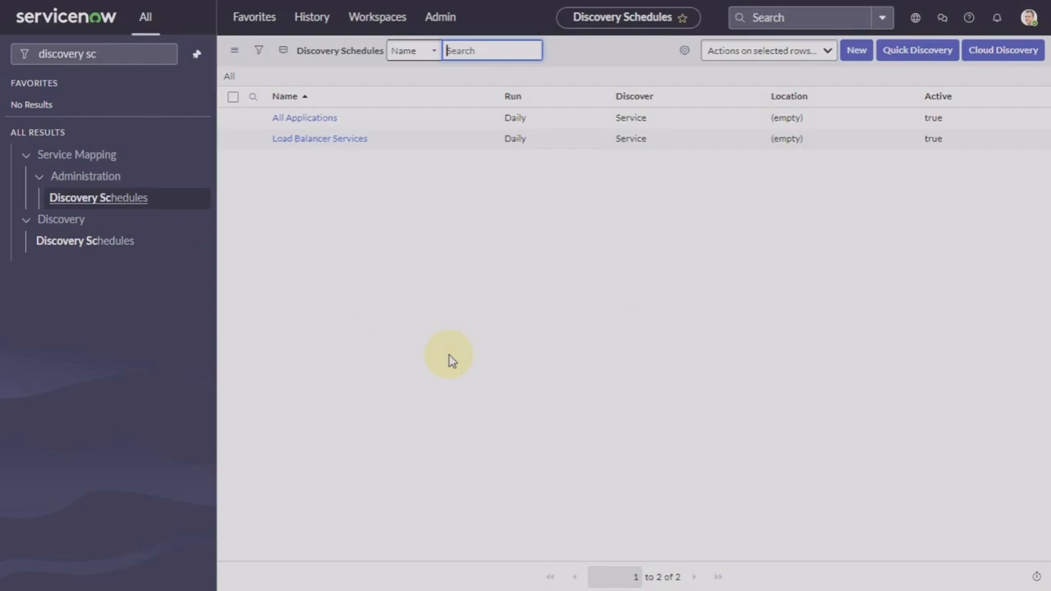
pyautogui.click(851, 52)
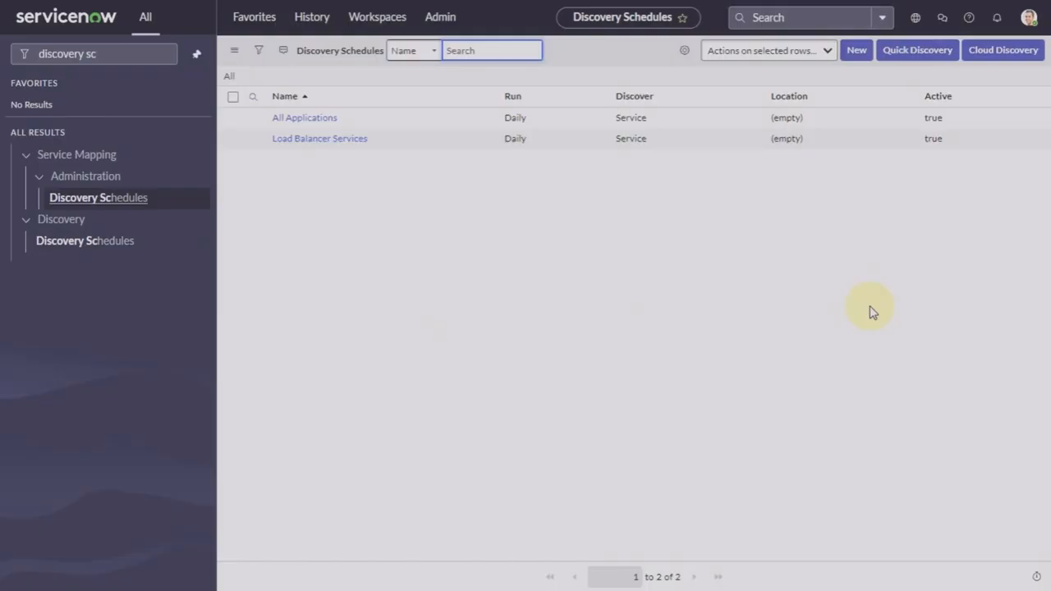
pyautogui.click(908, 51)
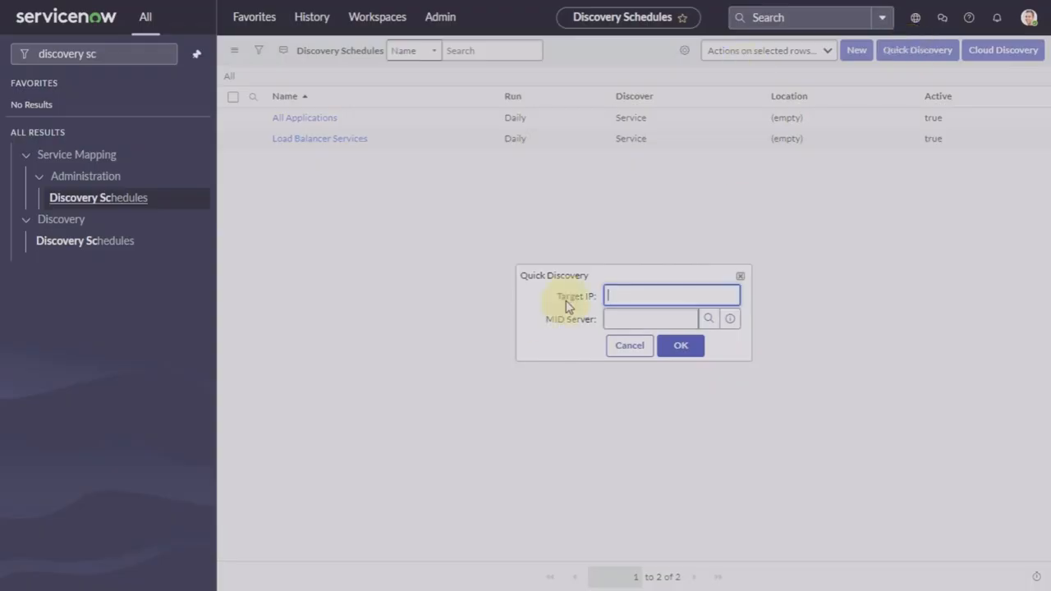
pyautogui.click(708, 321)
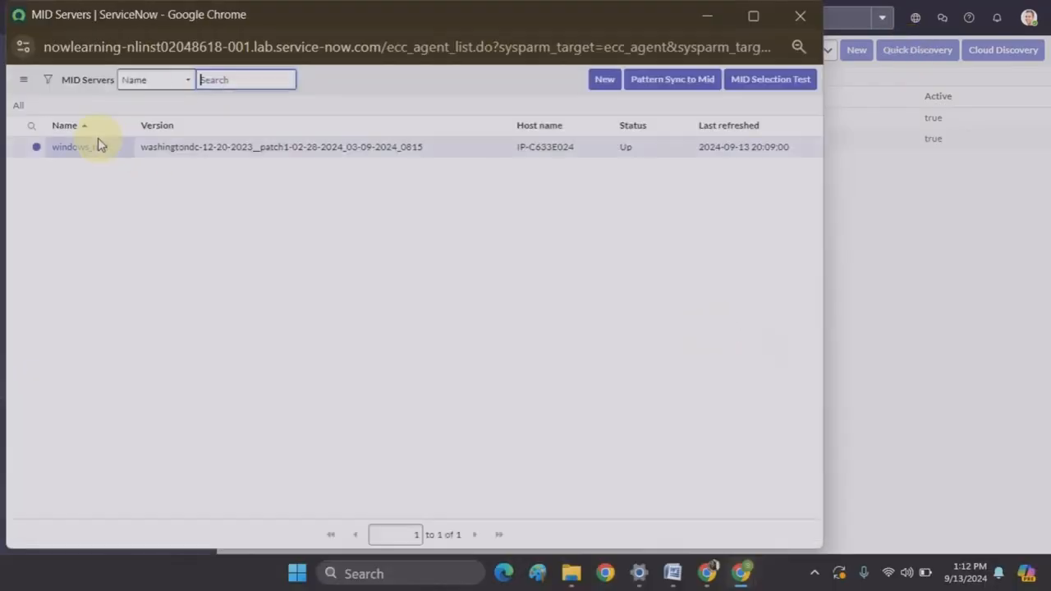
pyautogui.click(96, 150)
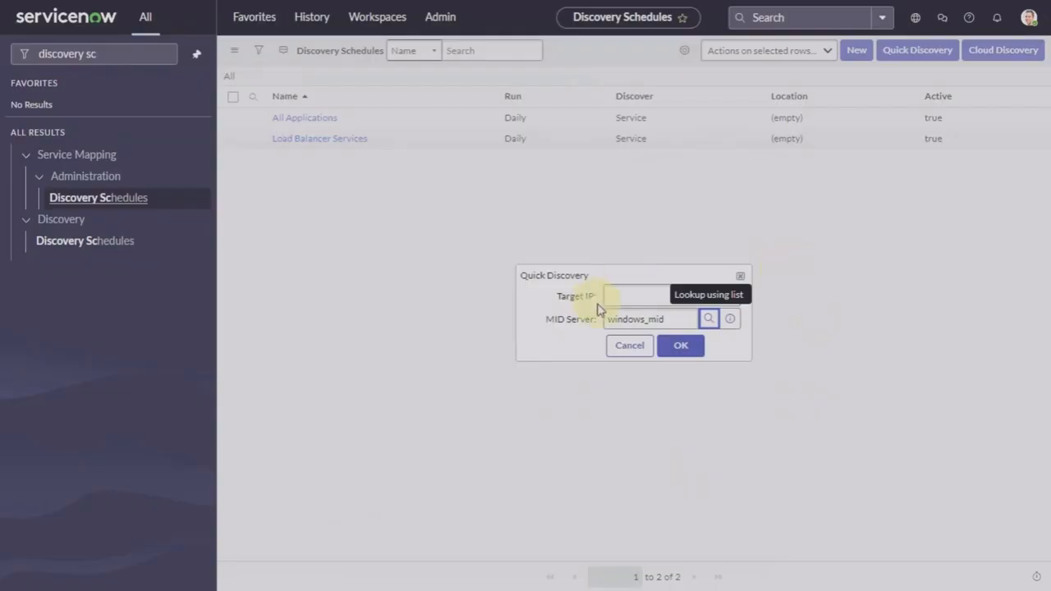
pyautogui.click(621, 296)
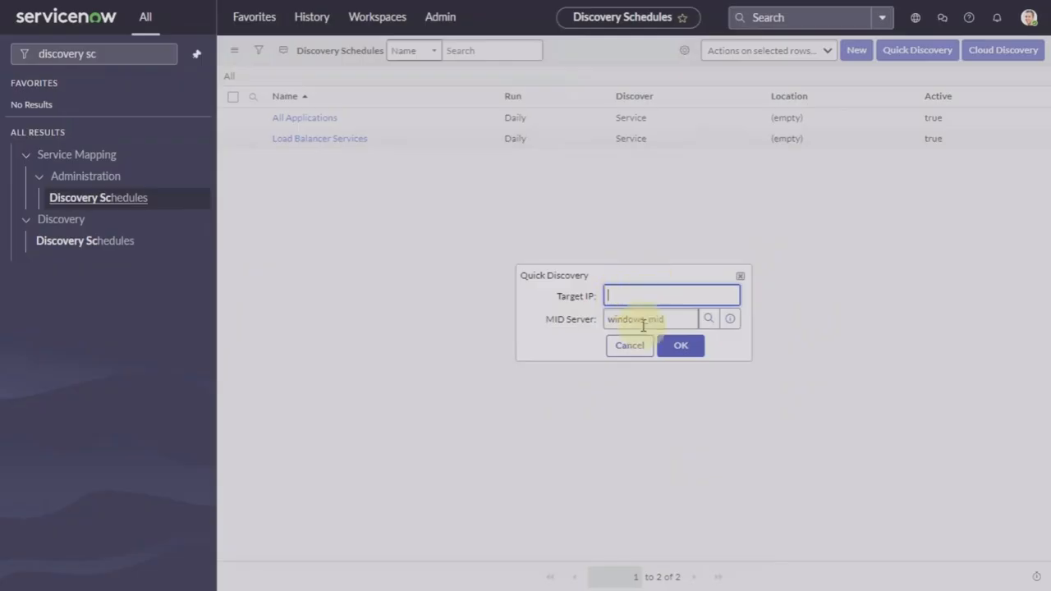
pyautogui.click(629, 351)
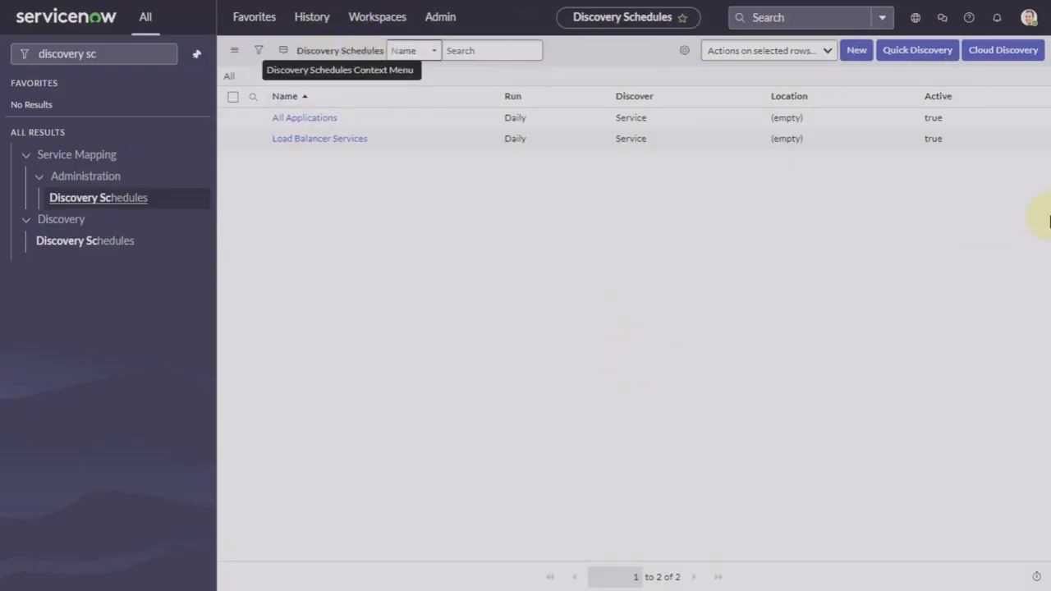
pyautogui.click(854, 51)
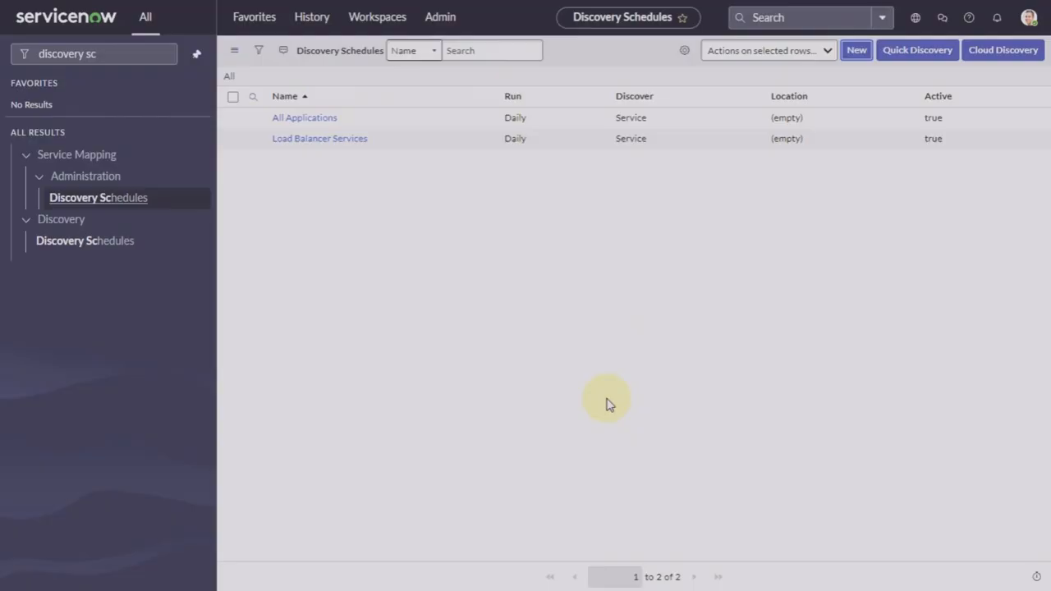
# Step: Draft a new discovery schedule named 'Stage 1' using windows_mid, discovering Configuration items
pyautogui.click(853, 55)
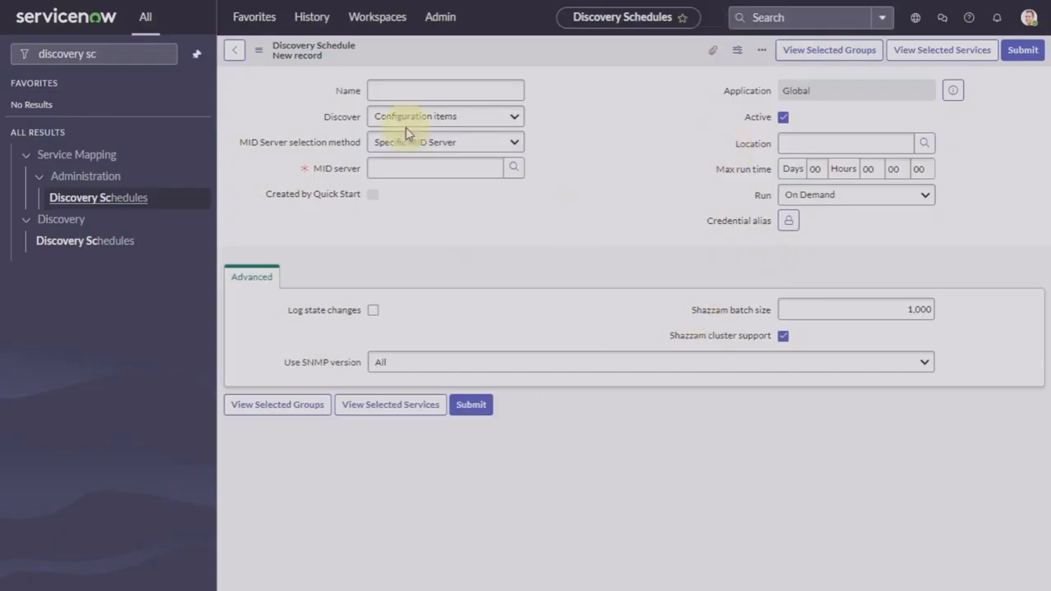
pyautogui.click(442, 91)
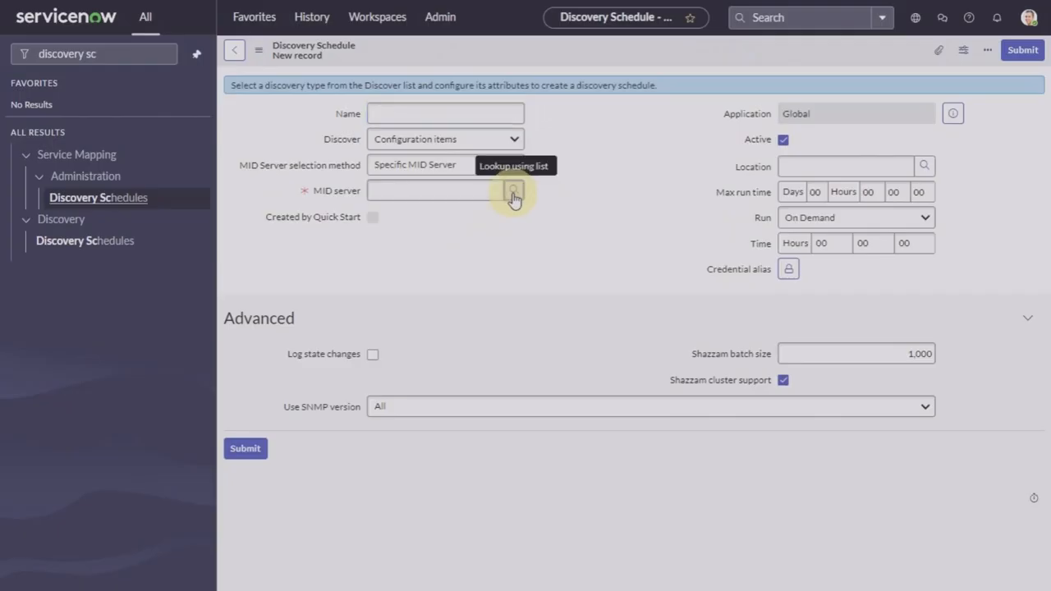
pyautogui.click(512, 194)
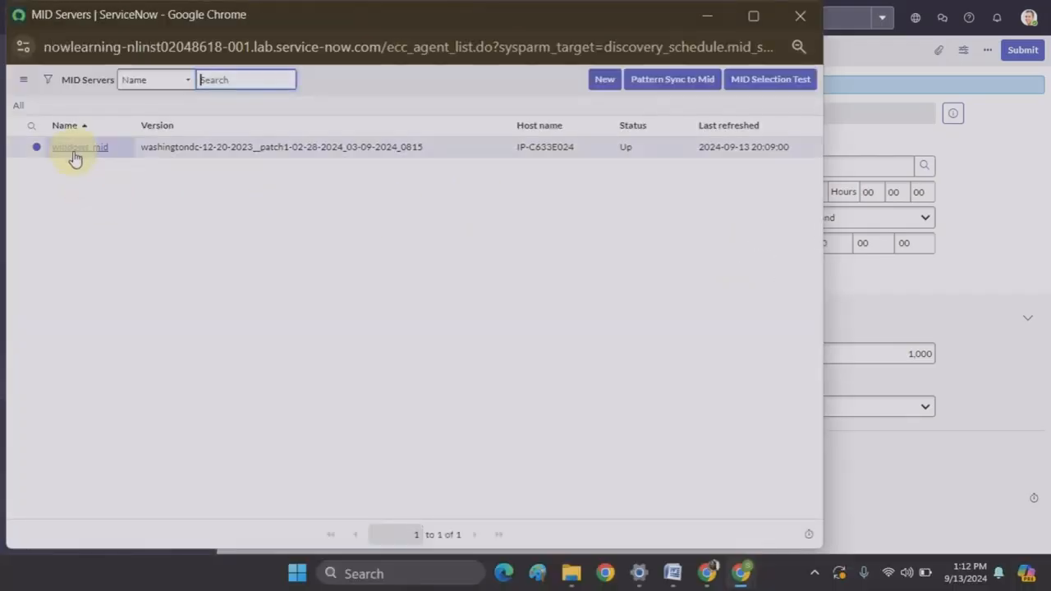
pyautogui.click(73, 153)
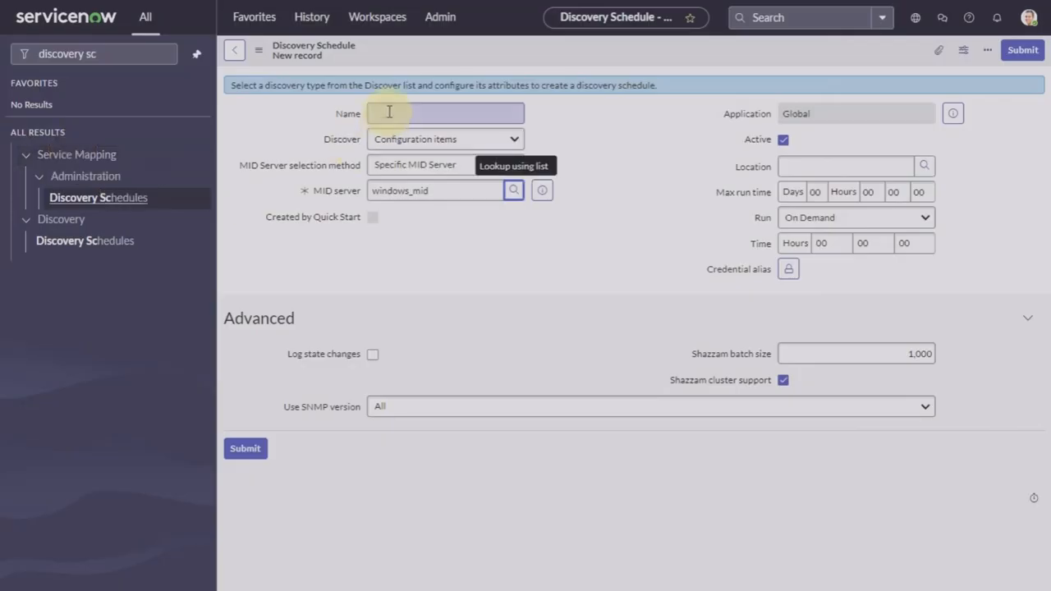
pyautogui.click(389, 112)
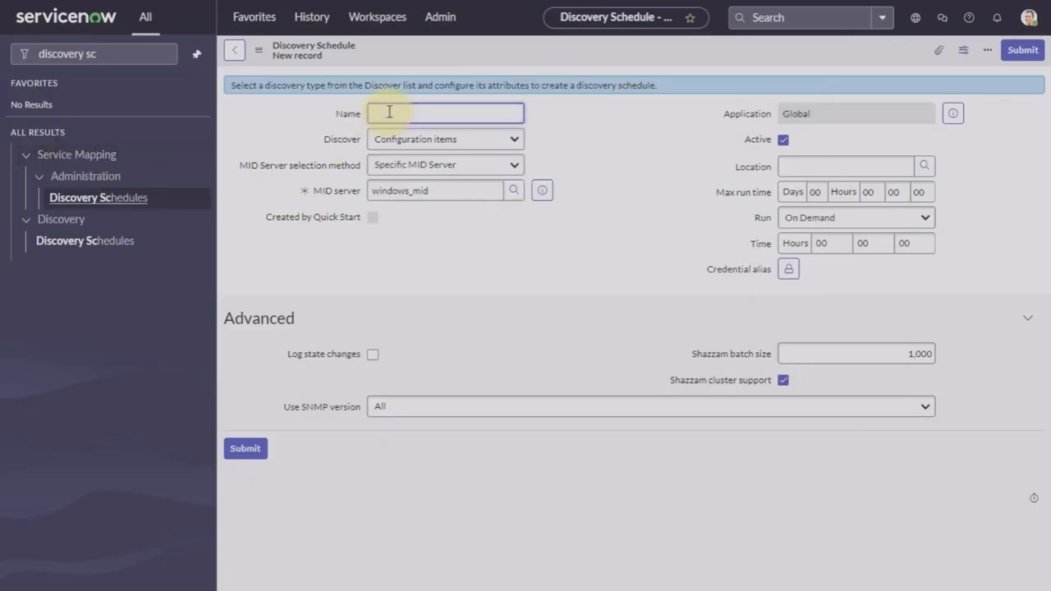
pyautogui.write('Stage 1')
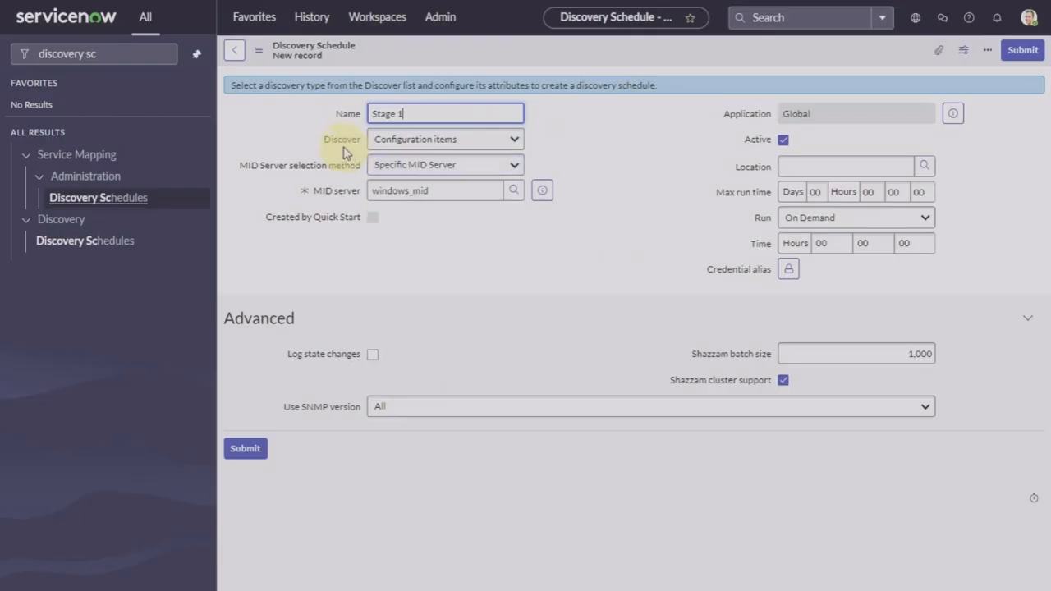
pyautogui.click(457, 139)
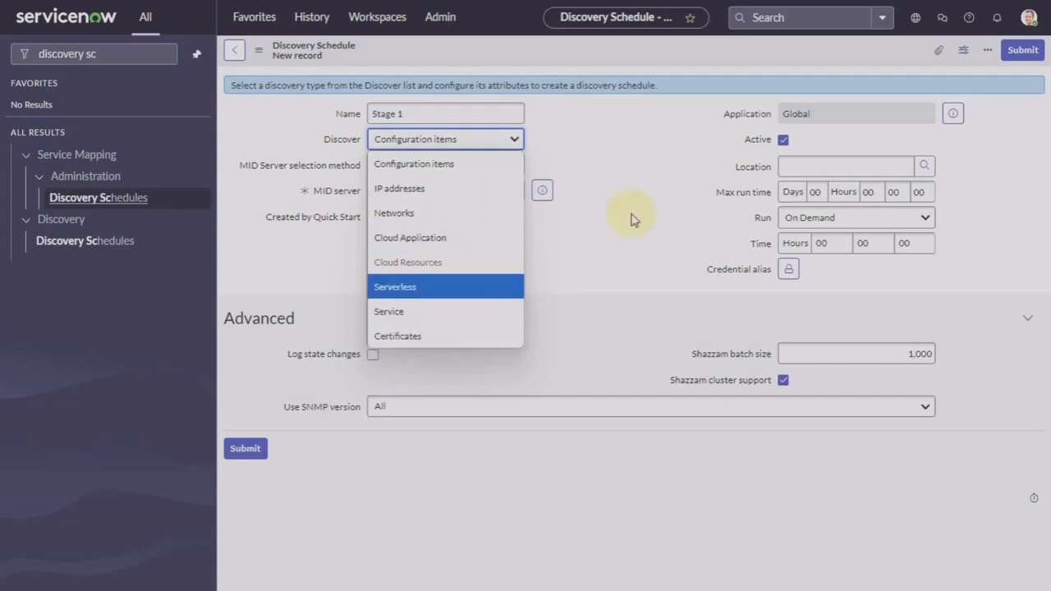
pyautogui.click(474, 163)
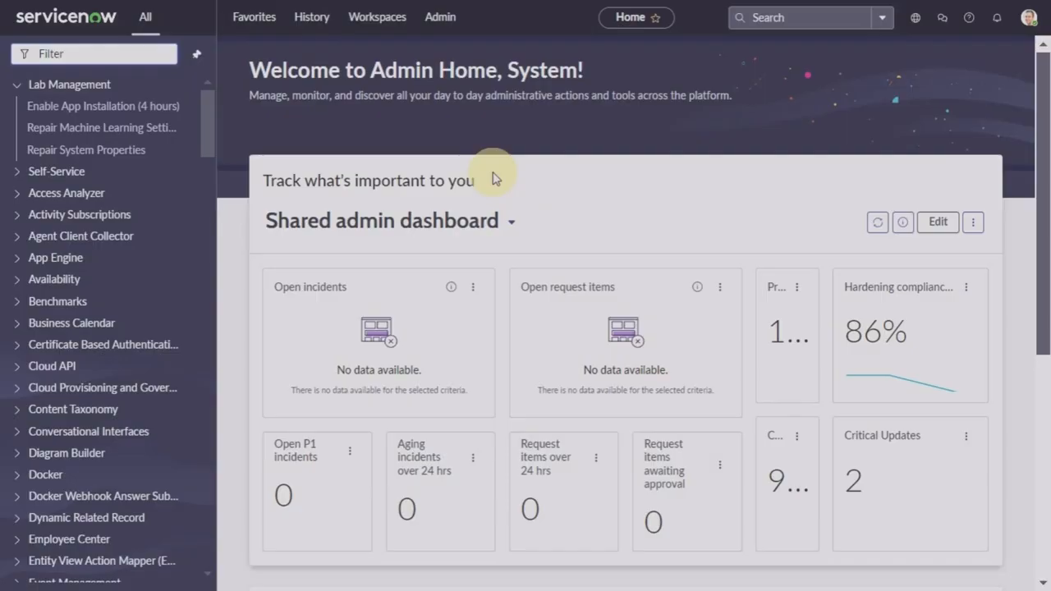
# Step: Open Discovery Home, look at the Quick Start wizard's schedule step, then return to Home
pyautogui.click(116, 54)
pyautogui.write('dis')
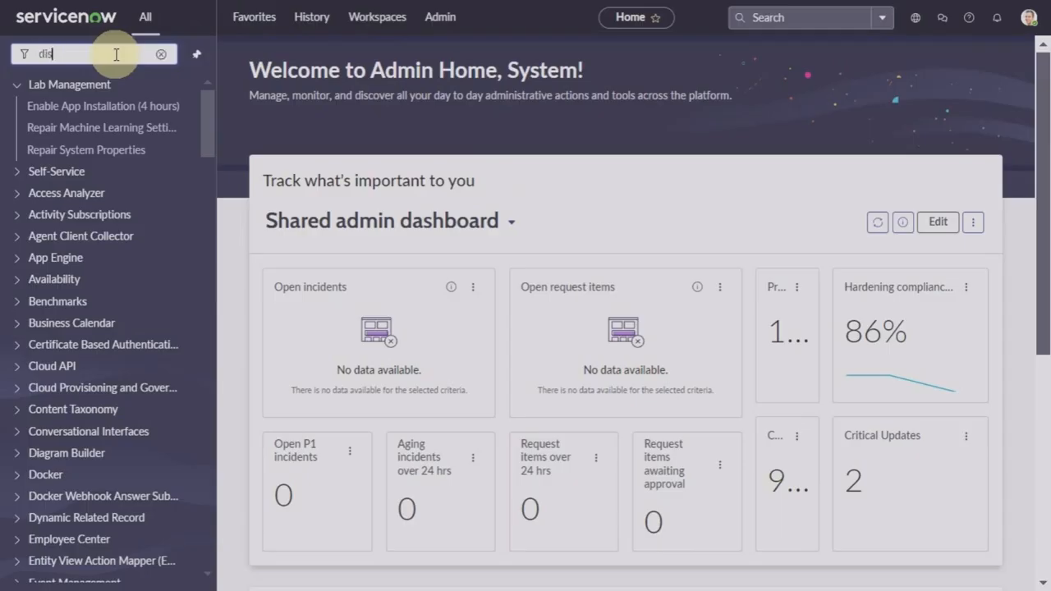
pyautogui.write('covery')
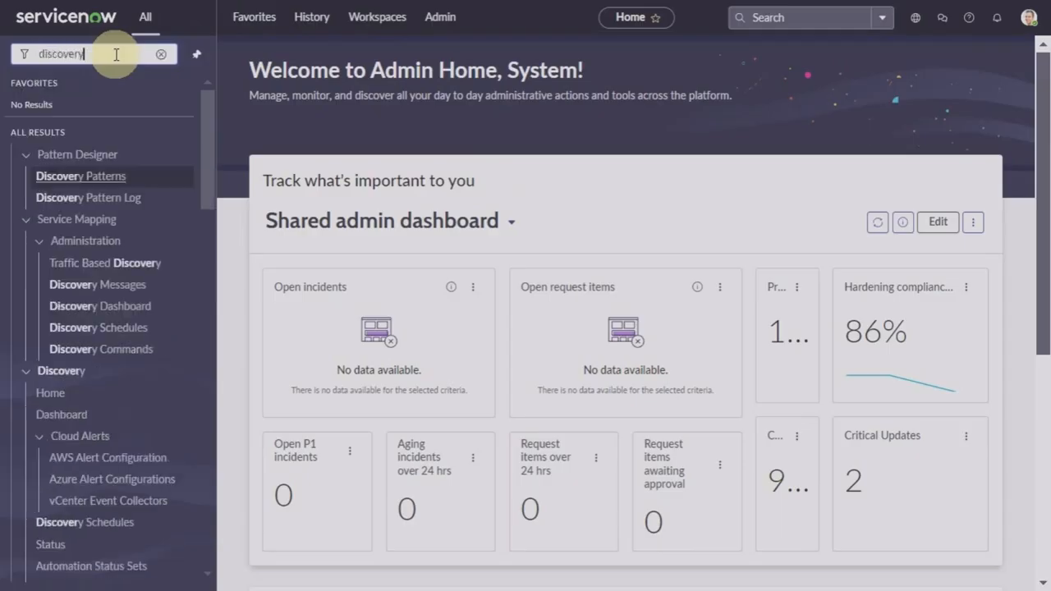
pyautogui.click(49, 395)
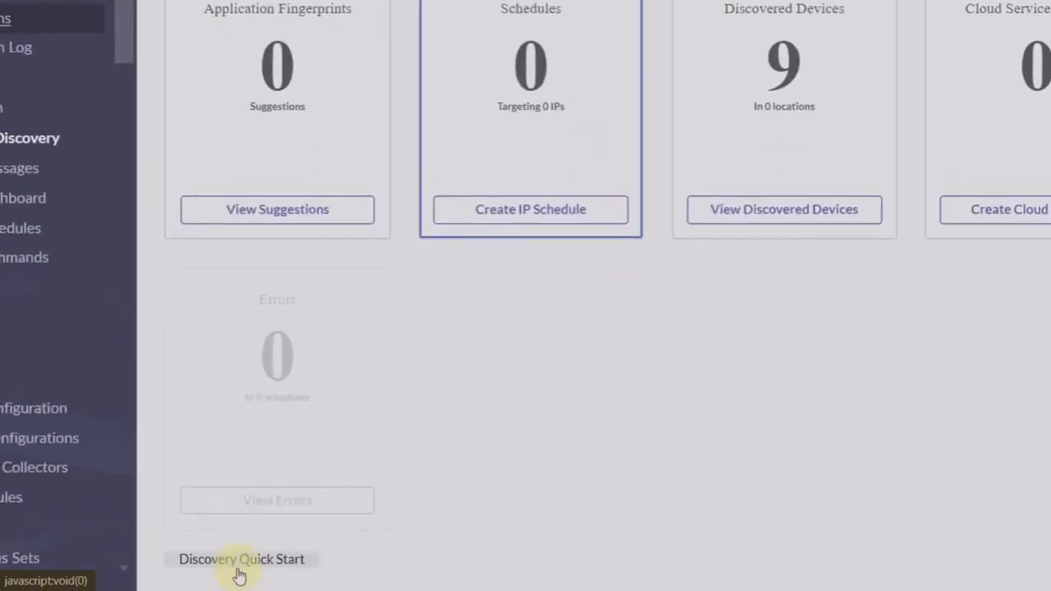
pyautogui.click(238, 566)
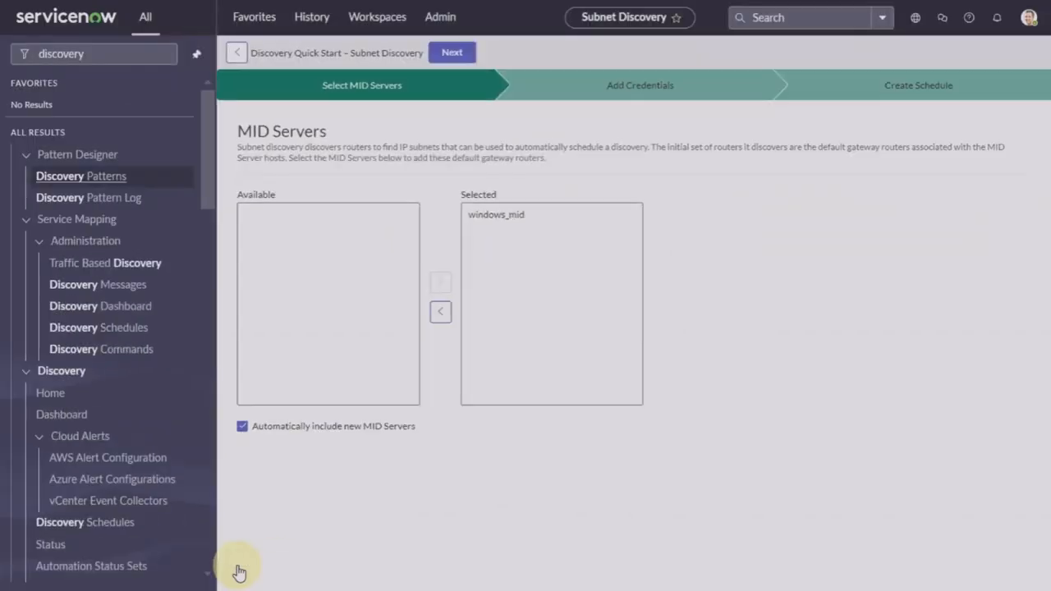
pyautogui.click(909, 92)
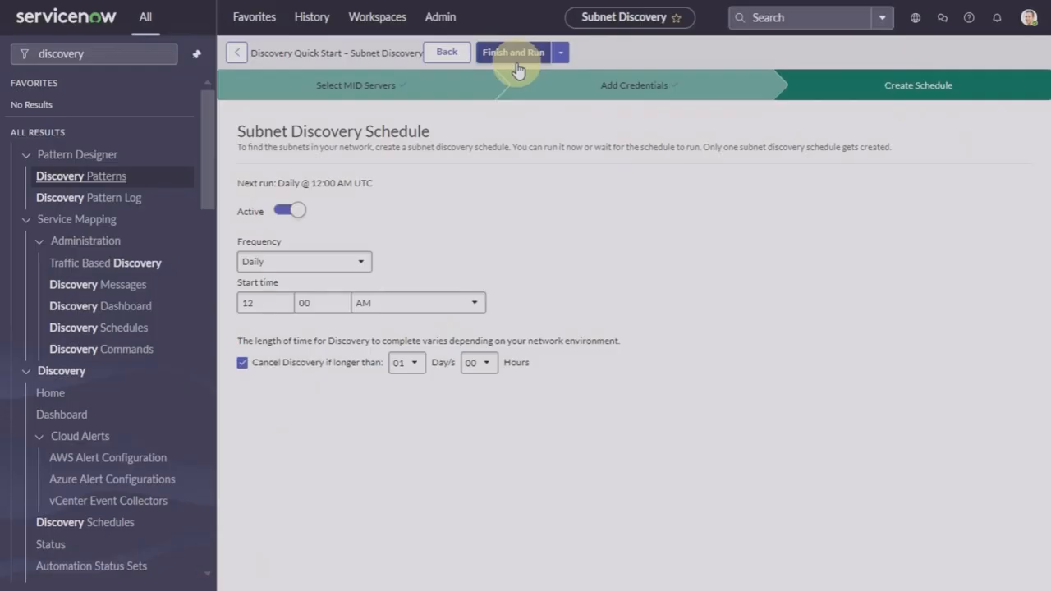
pyautogui.click(47, 396)
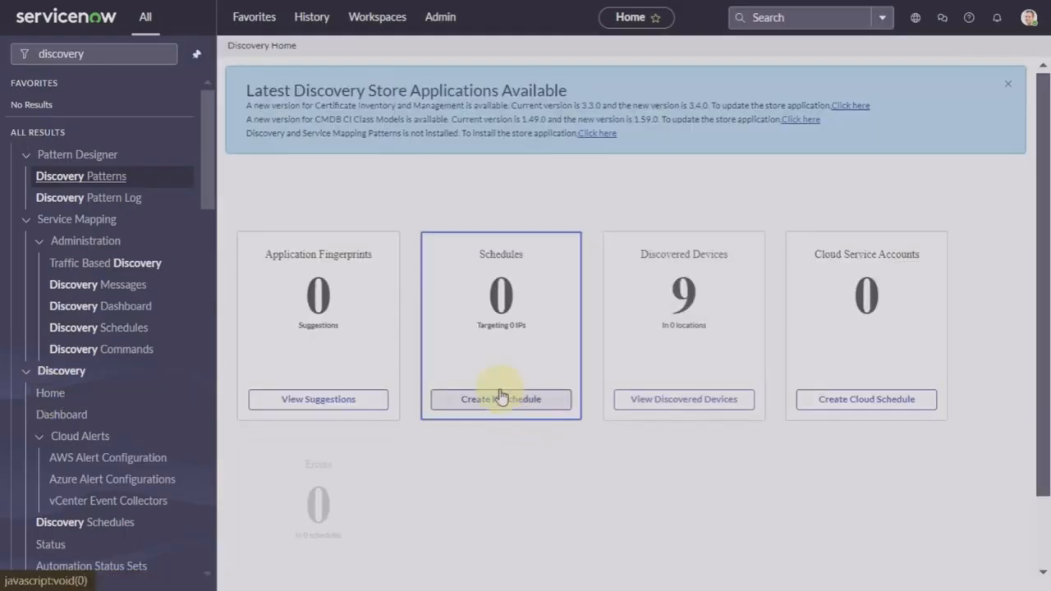
# Step: Create an IP schedule 'Stage 1' discovering Configuration items via the specific MID server windows_mid
pyautogui.click(530, 400)
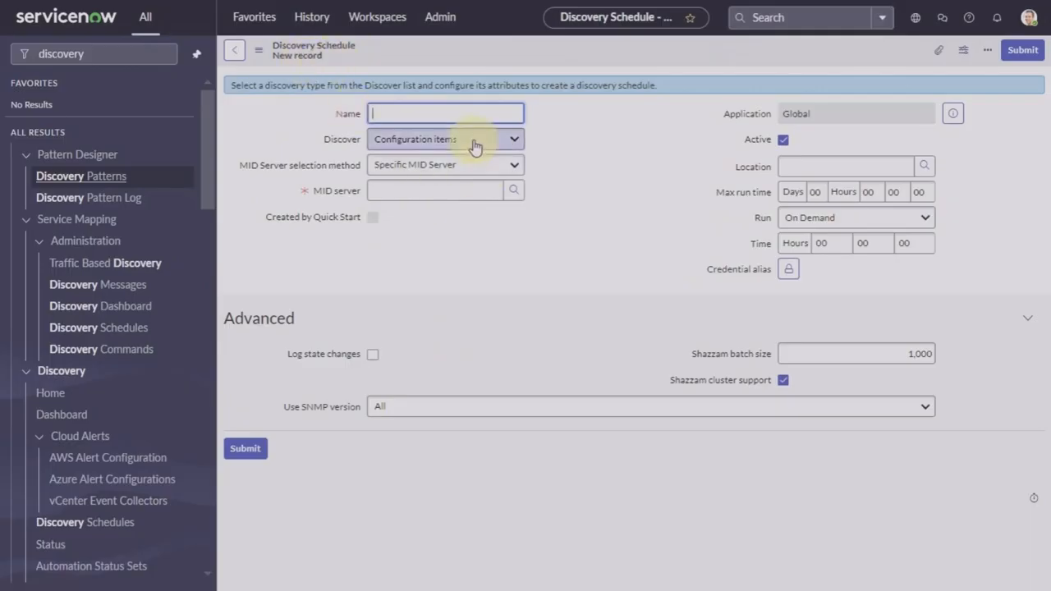
pyautogui.write('Stage 1')
pyautogui.click(483, 144)
pyautogui.click(483, 144)
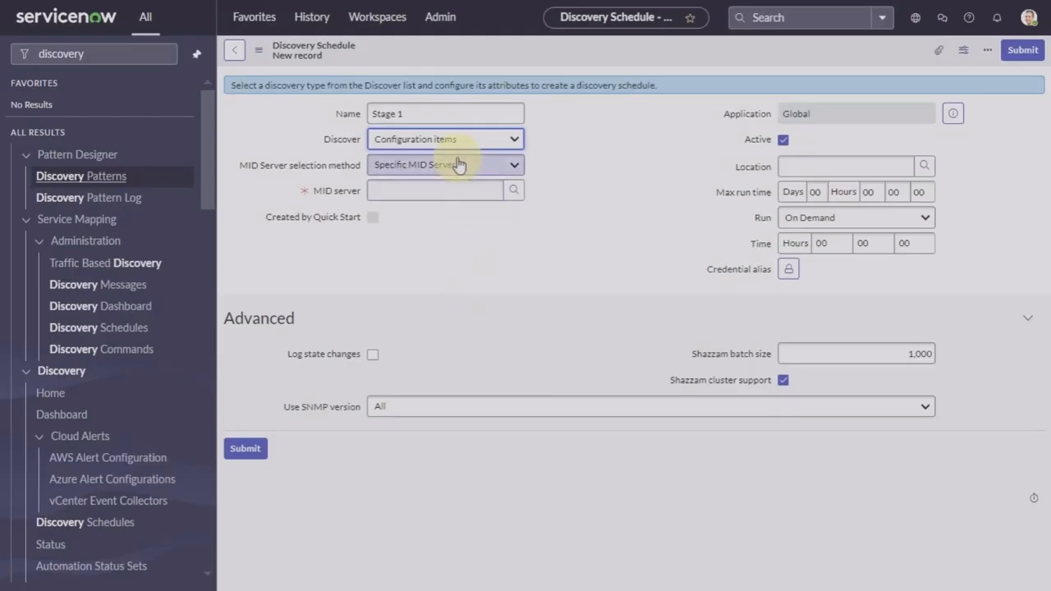
pyautogui.click(463, 171)
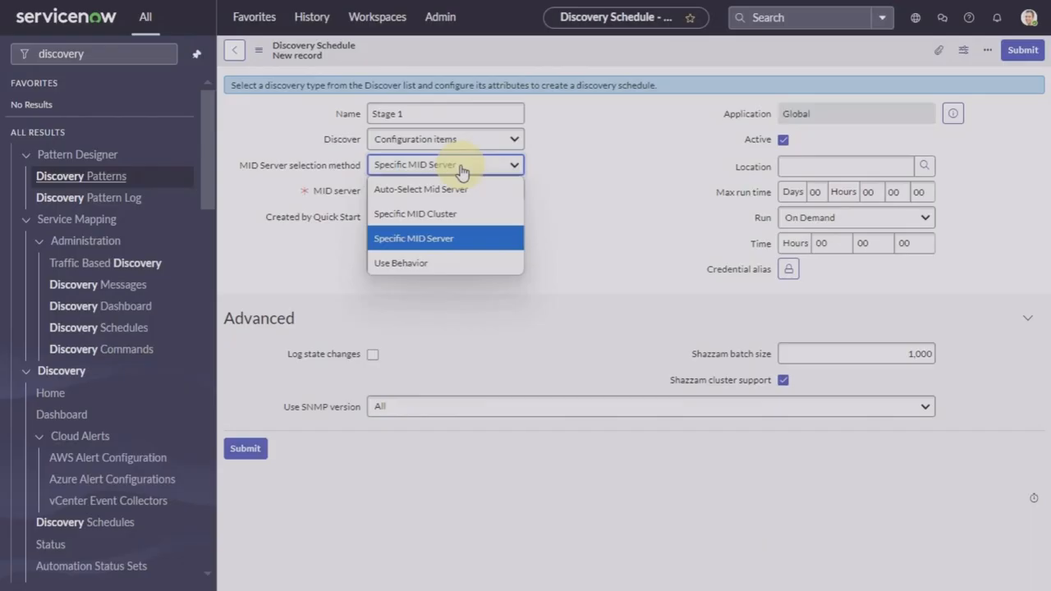
pyautogui.click(598, 164)
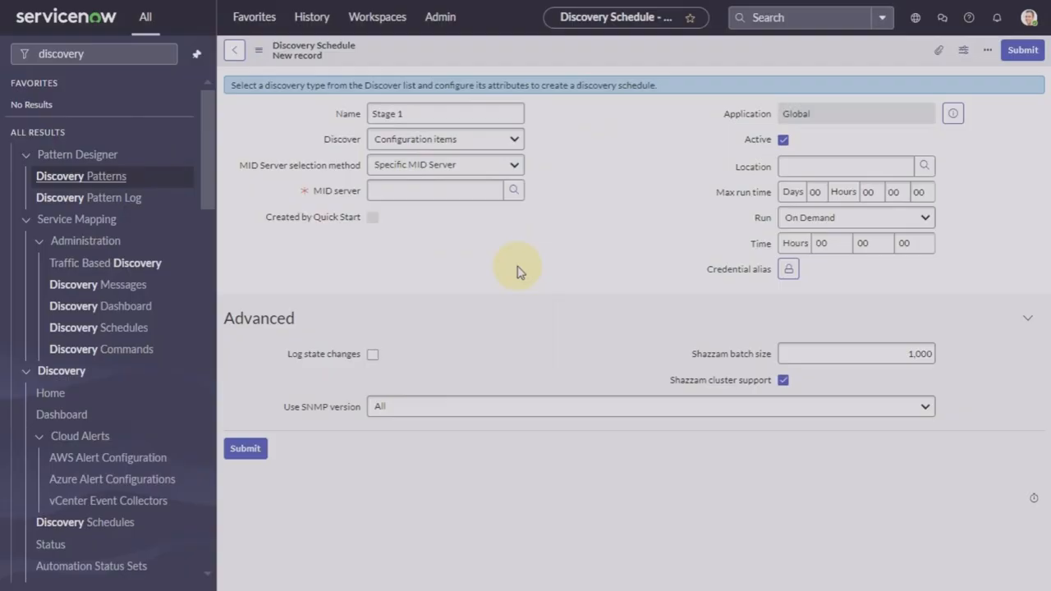
pyautogui.click(514, 192)
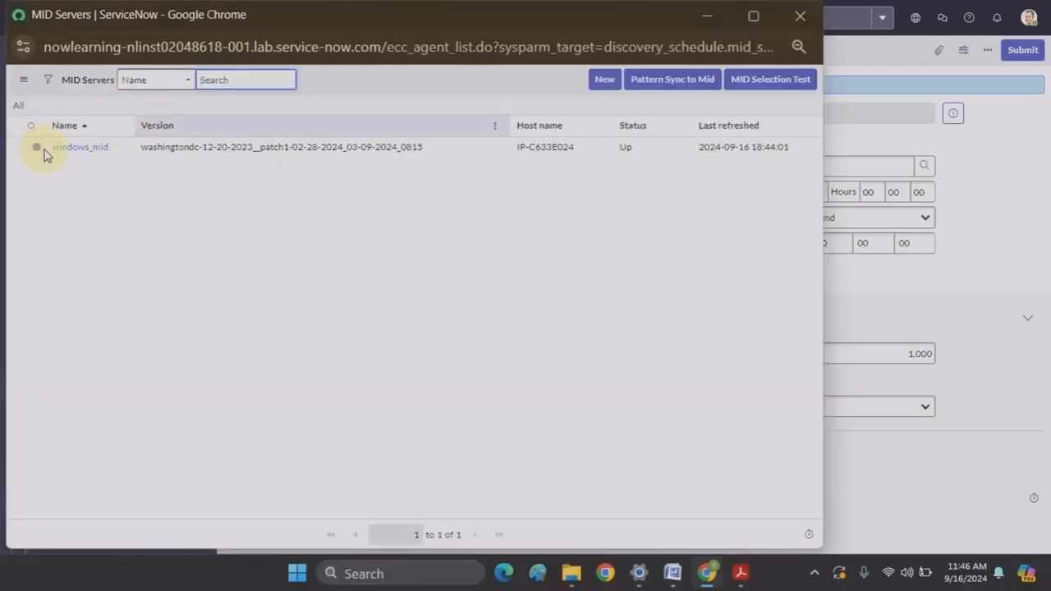
pyautogui.click(74, 147)
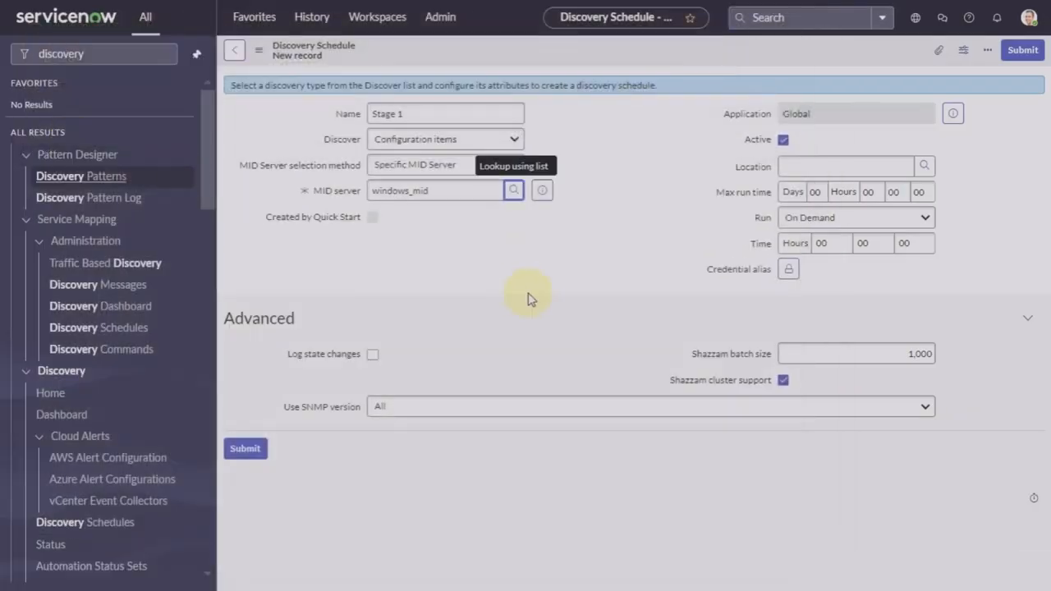
# Step: Save the Stage 1 schedule and view its Related Links and empty IP Ranges list
pyautogui.rightClick(661, 60)
pyautogui.click(706, 66)
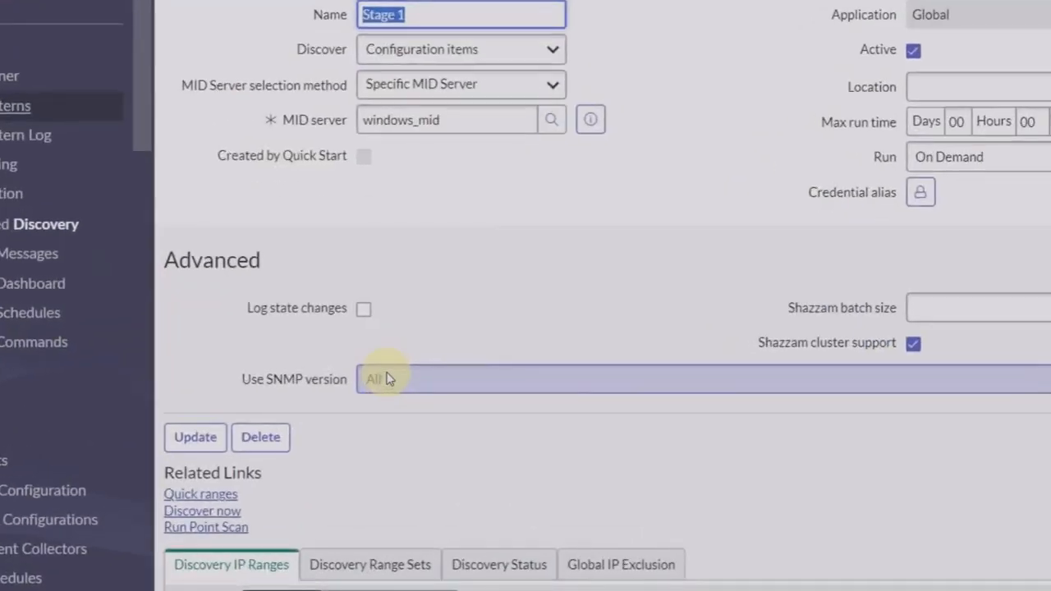
pyautogui.scroll(-2, 386, 378)
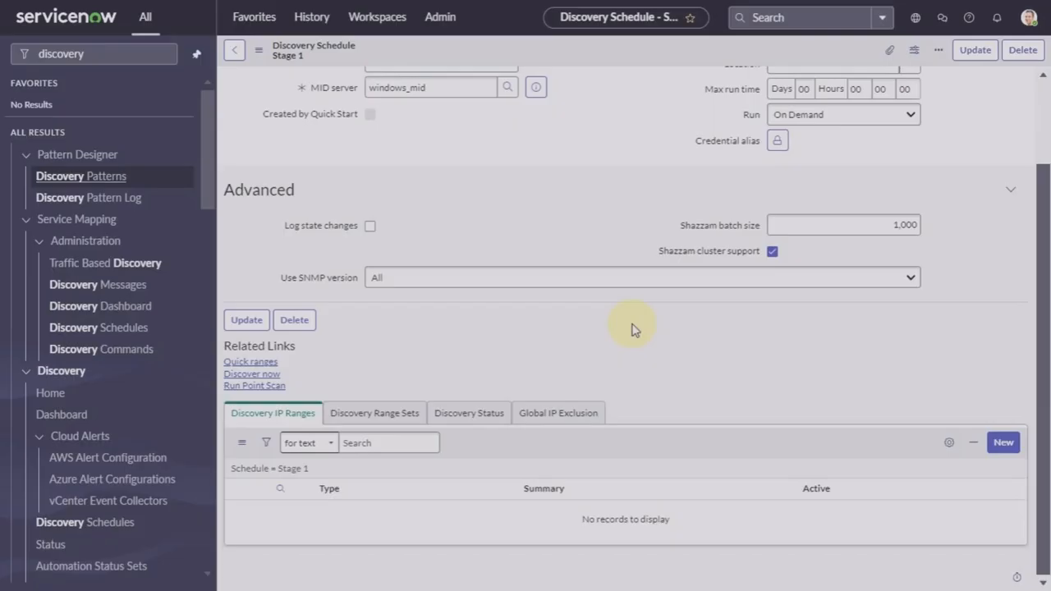
# Step: Leave the Stage 1 schedule via Discovery Home (1 schedule, 0 IPs) and return to Admin Home
pyautogui.click(51, 393)
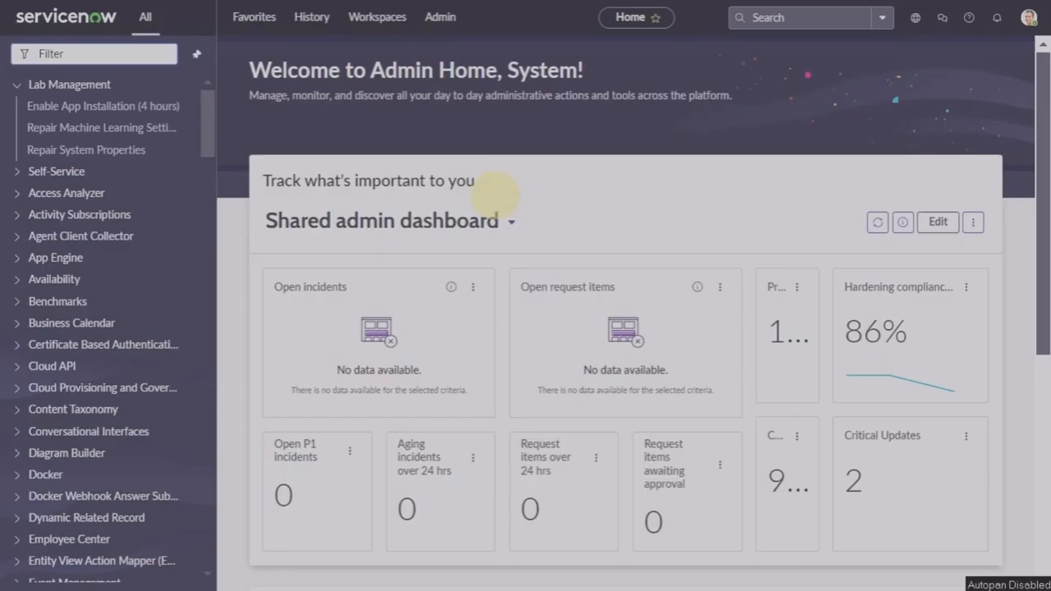
pyautogui.click(144, 57)
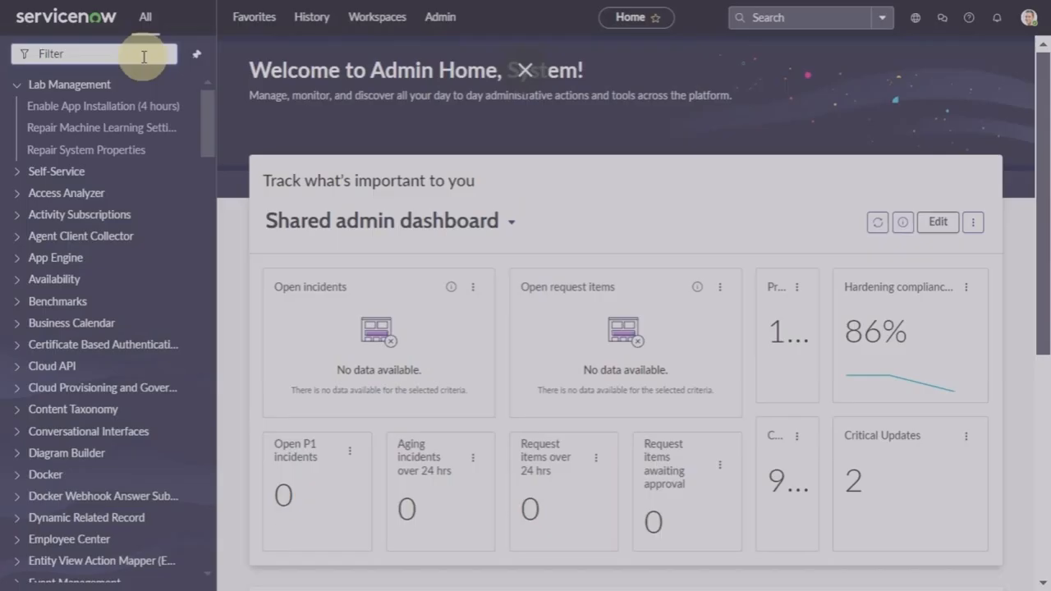
# Step: Open the MID Server dashboard and view windows_mid's 7-day CPU and memory performance charts
pyautogui.write('m')
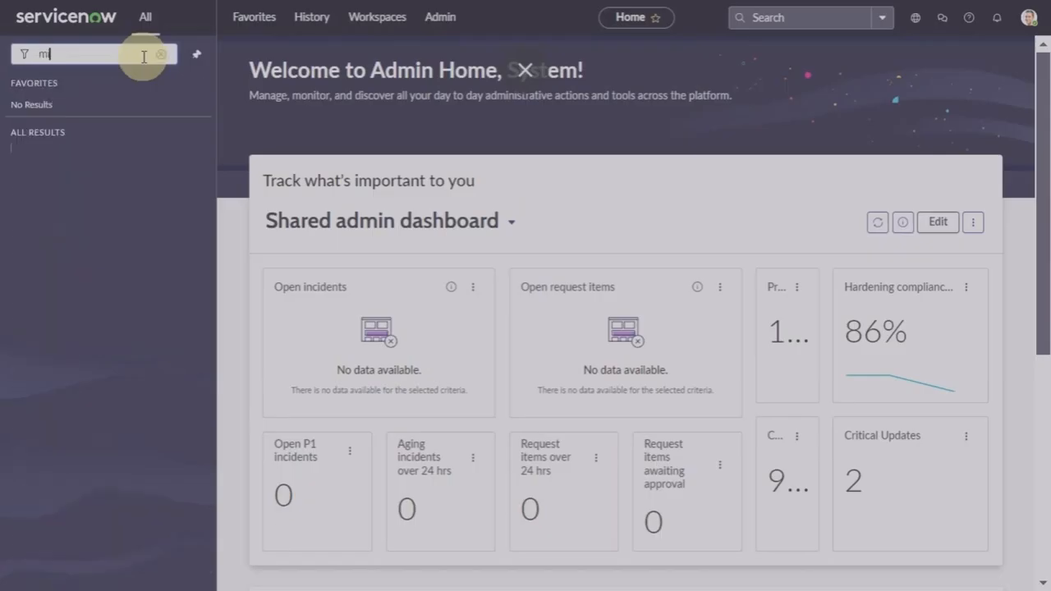
pyautogui.write('id ser')
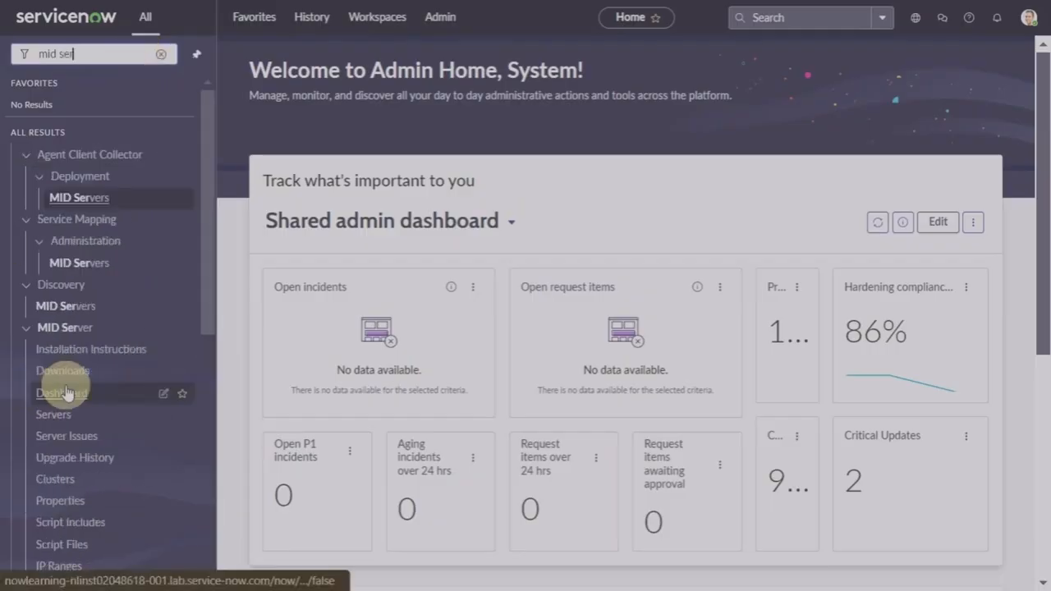
pyautogui.click(73, 386)
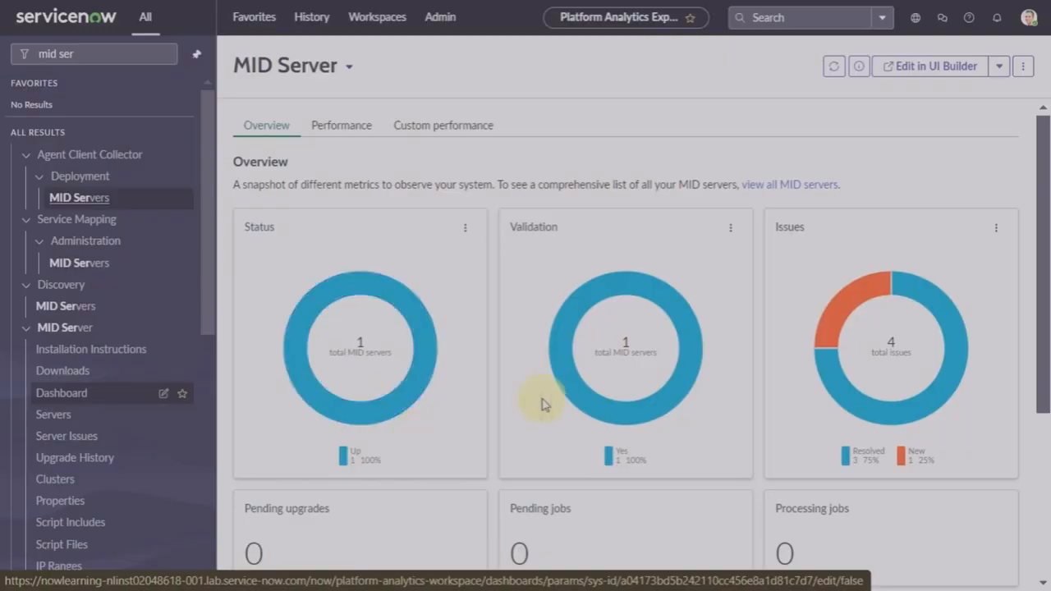
pyautogui.moveTo(381, 410)
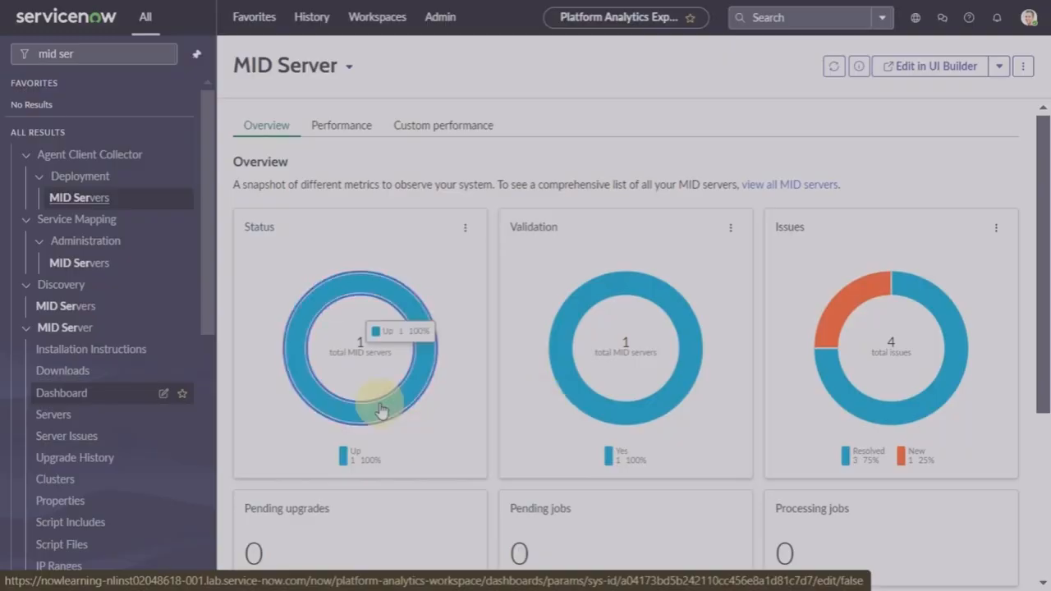
pyautogui.scroll(-3, 381, 411)
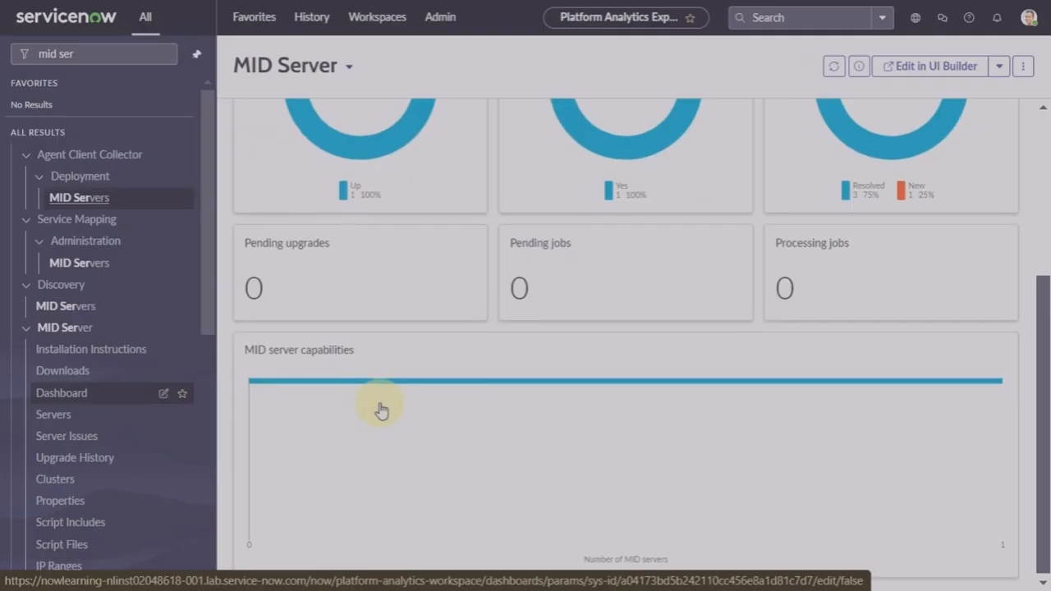
pyautogui.scroll(3, 381, 411)
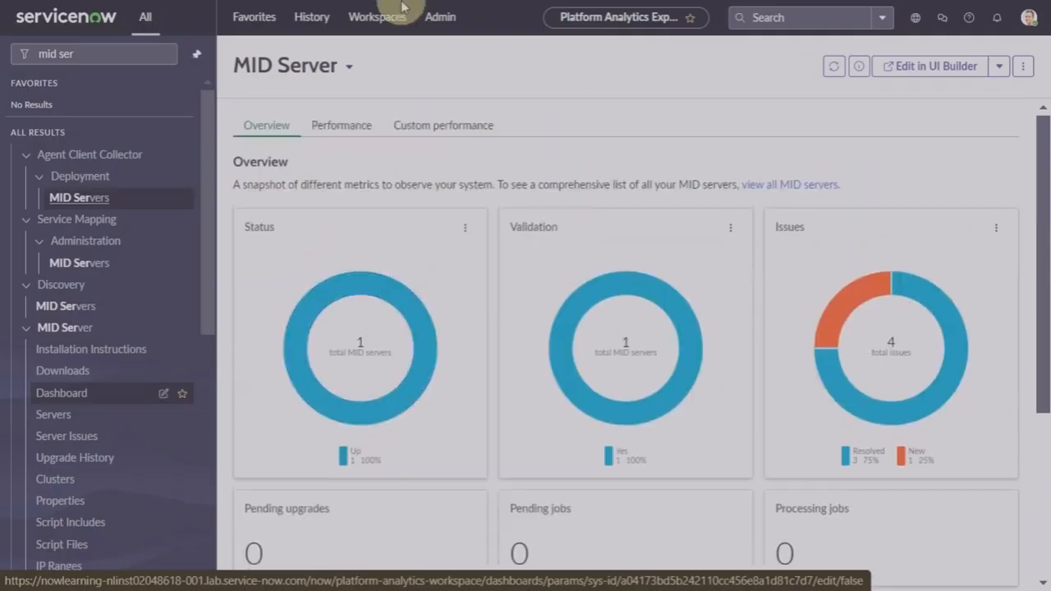
pyautogui.click(342, 127)
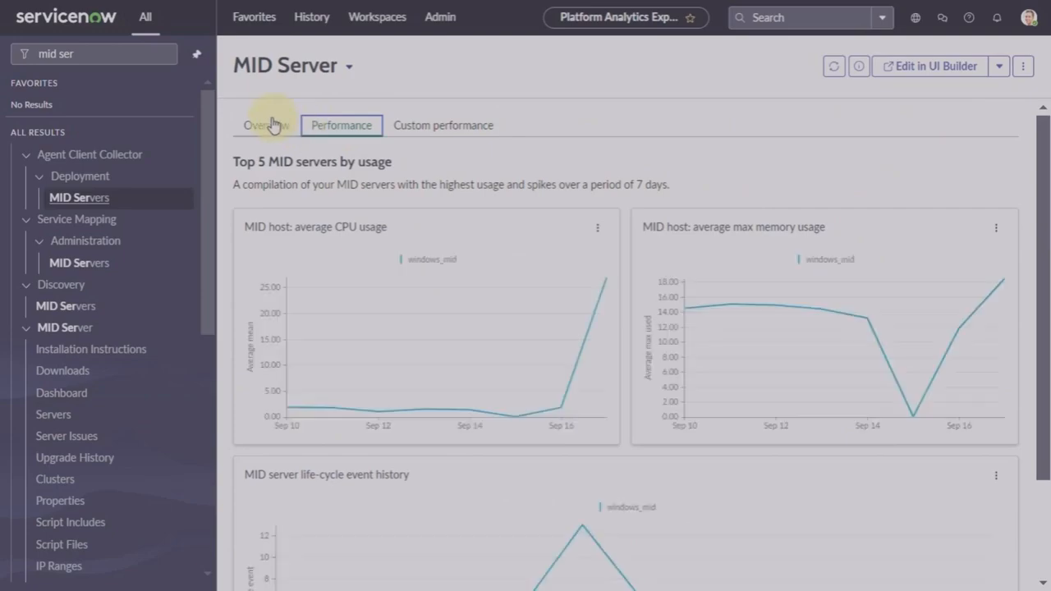
pyautogui.scroll(-1, 662, 325)
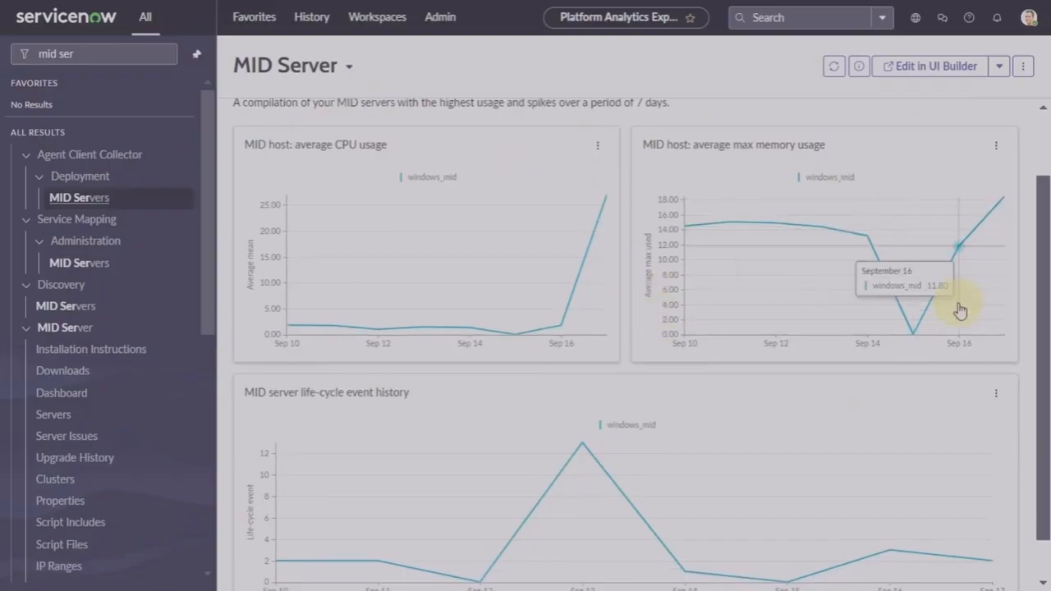
pyautogui.scroll(1, 405, 274)
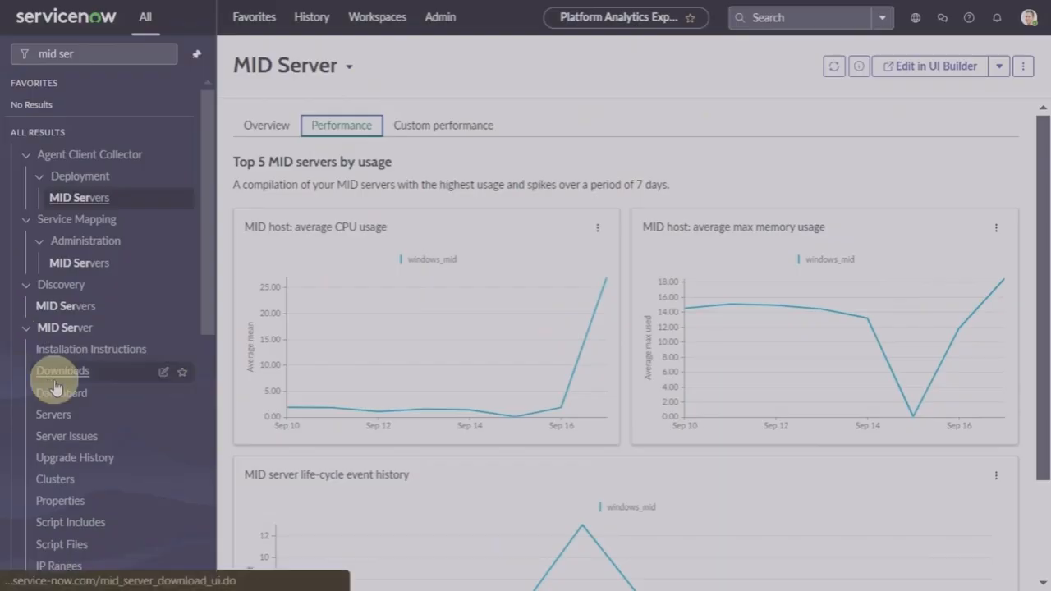
# Step: From the MID Servers list, open the windows_mid record (status Up, IP 198.51.224.36)
pyautogui.click(74, 313)
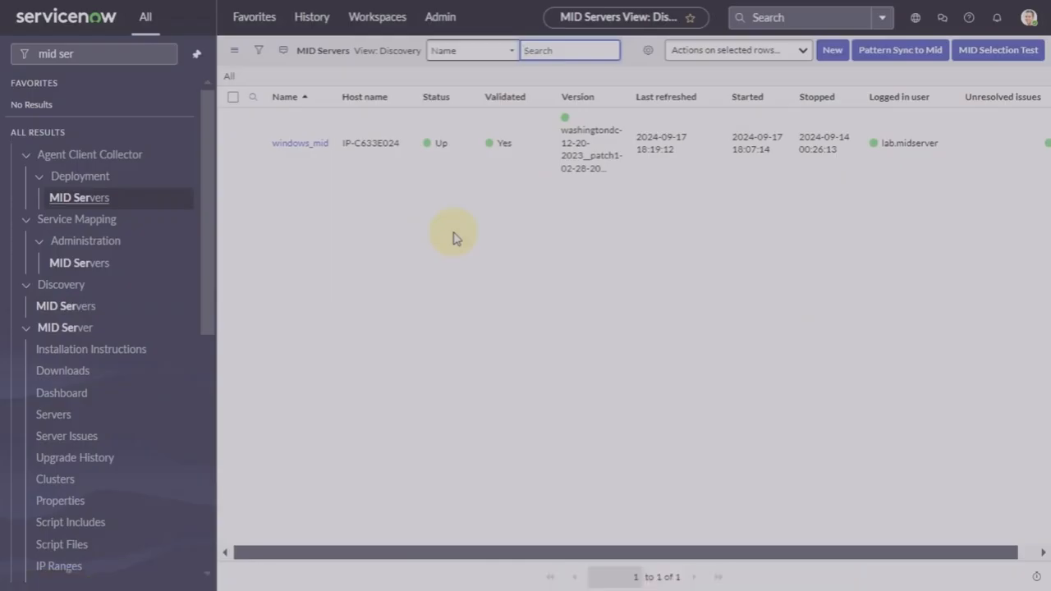
pyautogui.click(233, 144)
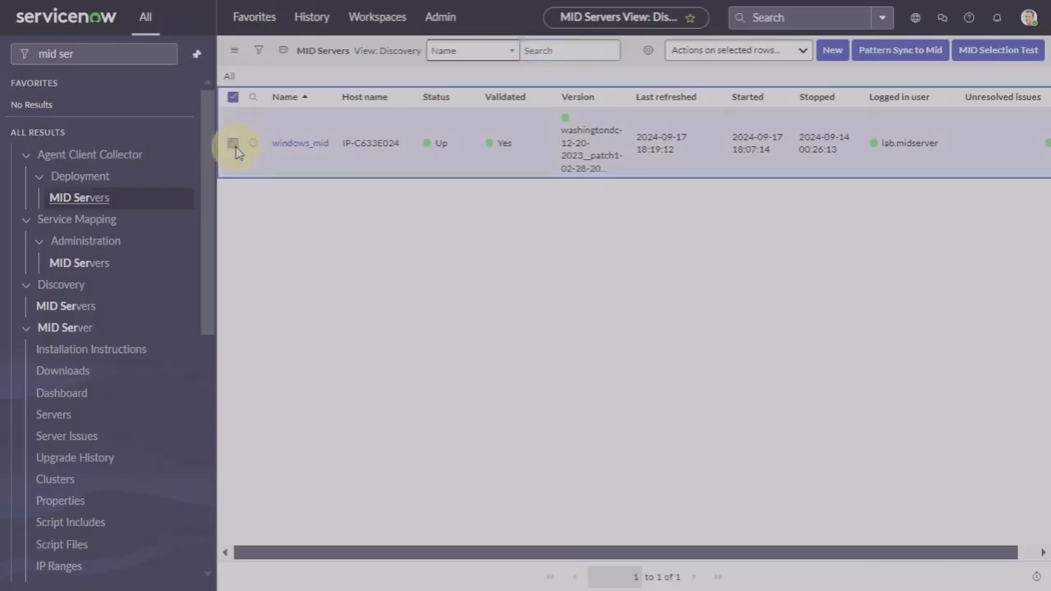
pyautogui.click(795, 52)
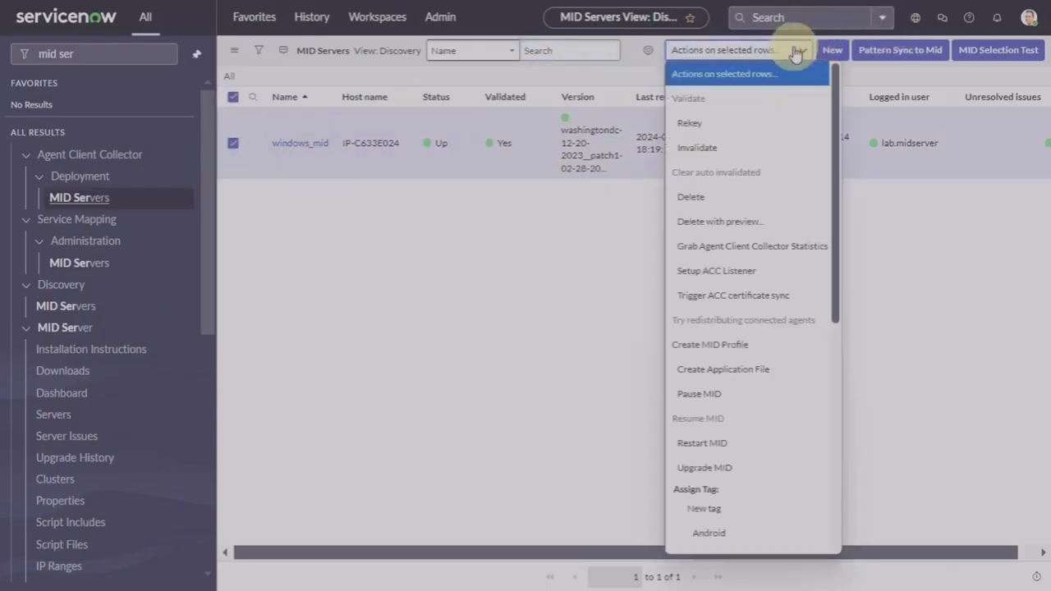
pyautogui.click(795, 52)
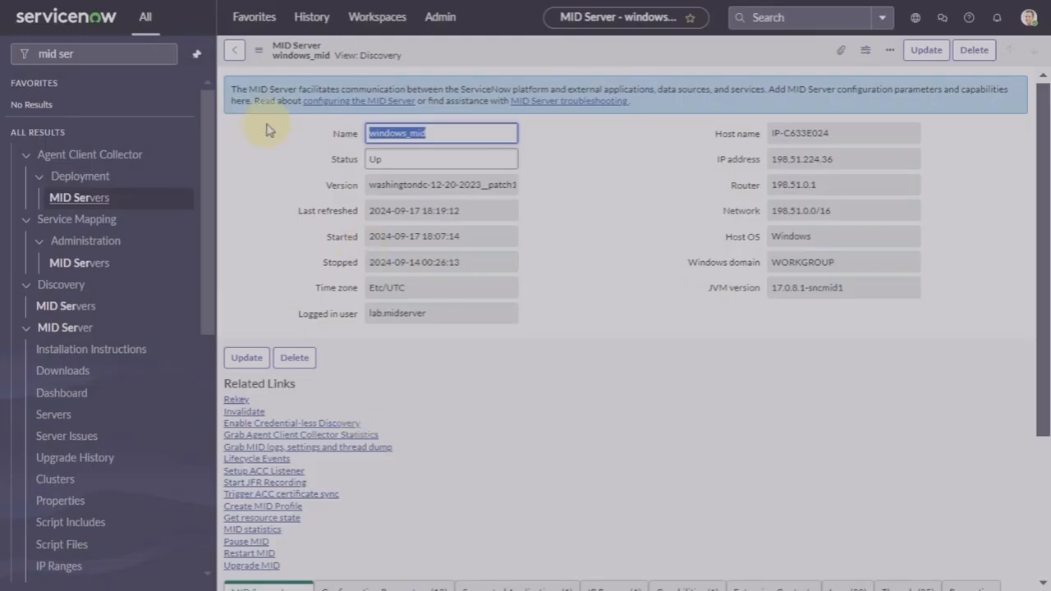
pyautogui.click(80, 198)
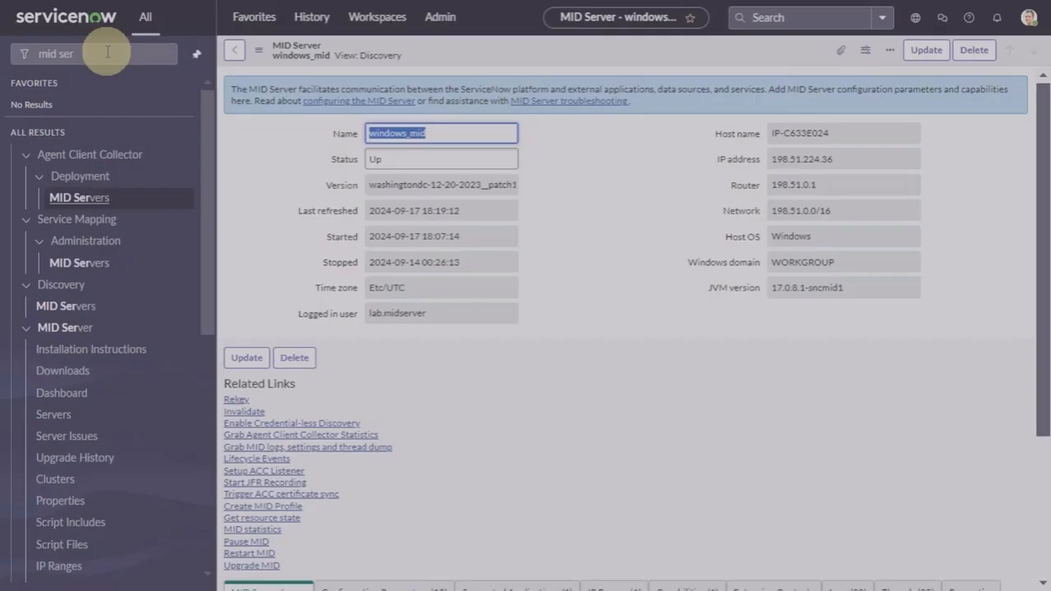
# Step: Go to the Discovery Schedules list, with Stage 1 On Demand among three schedules, and open a blank Quick Discovery dialog
pyautogui.click(108, 53)
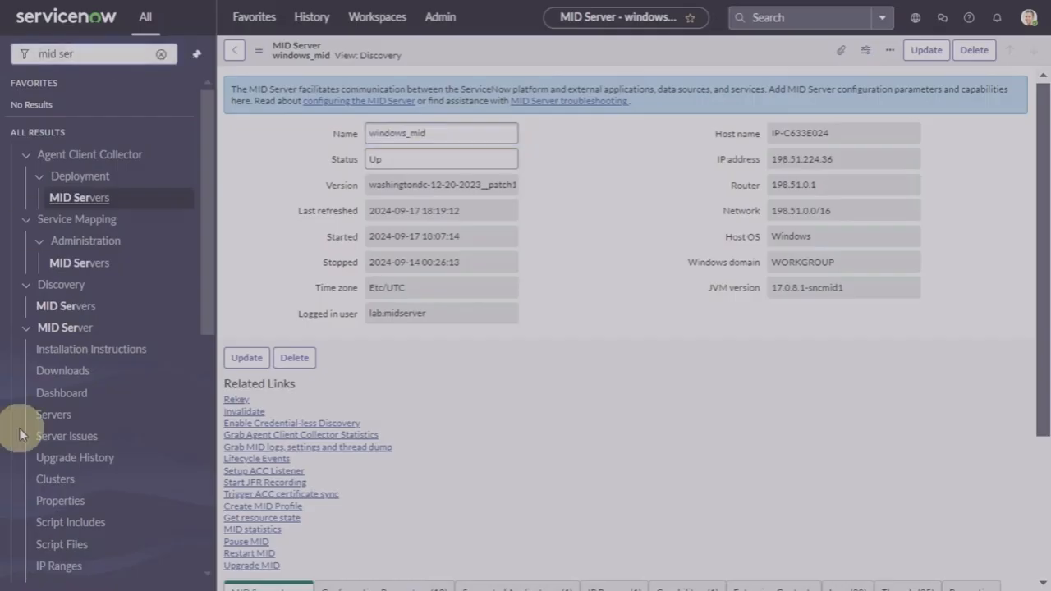
pyautogui.click(162, 54)
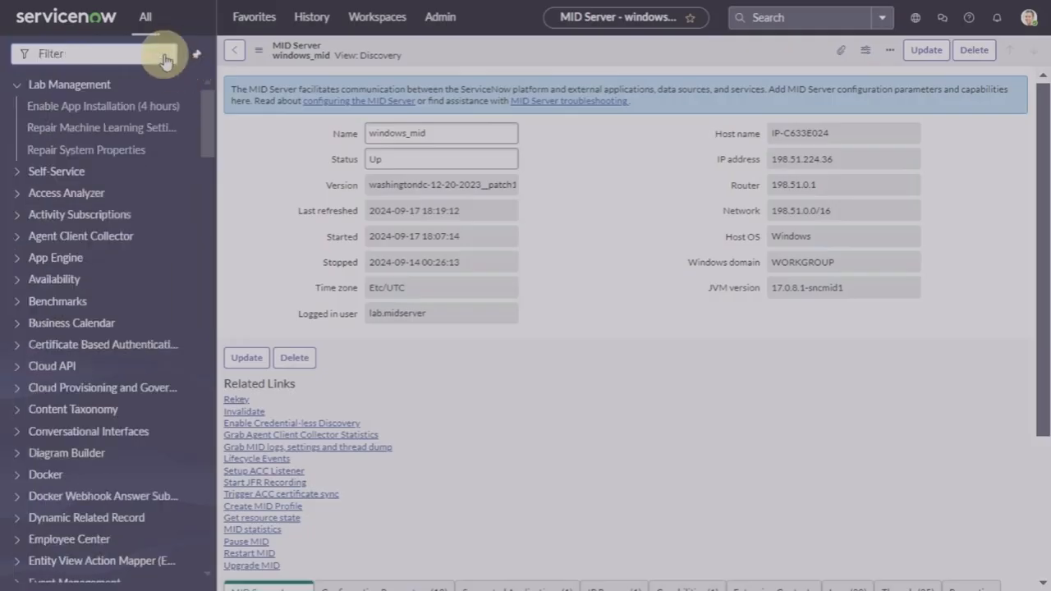
pyautogui.write('c')
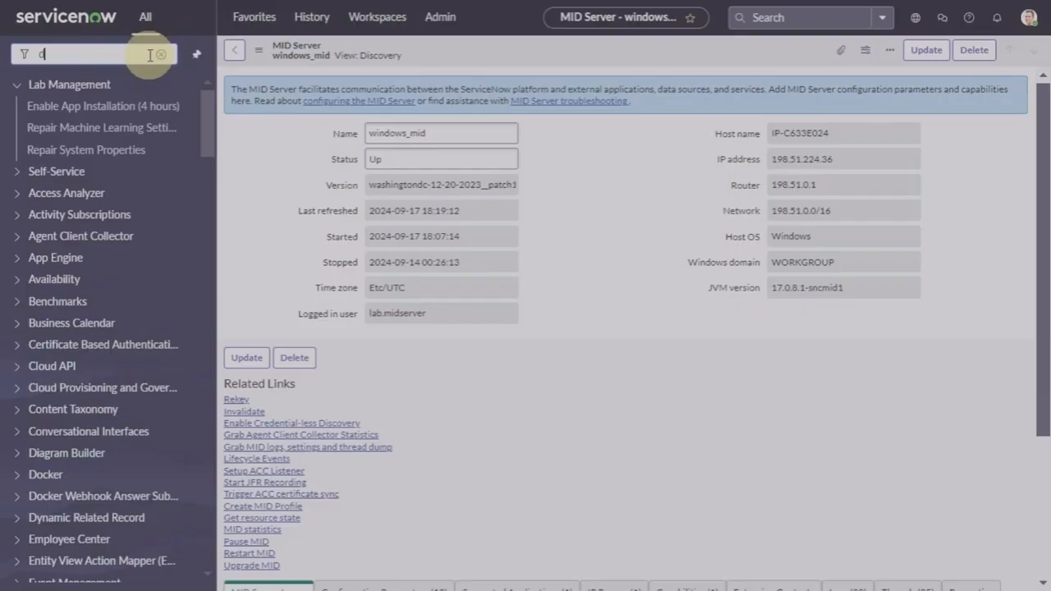
pyautogui.write('isco')
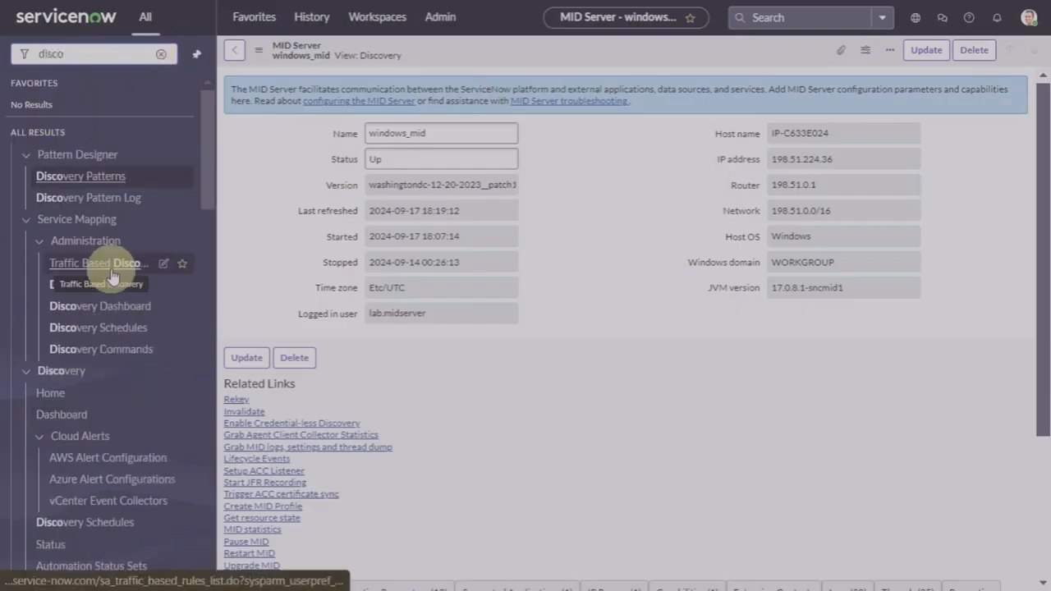
pyautogui.write('very')
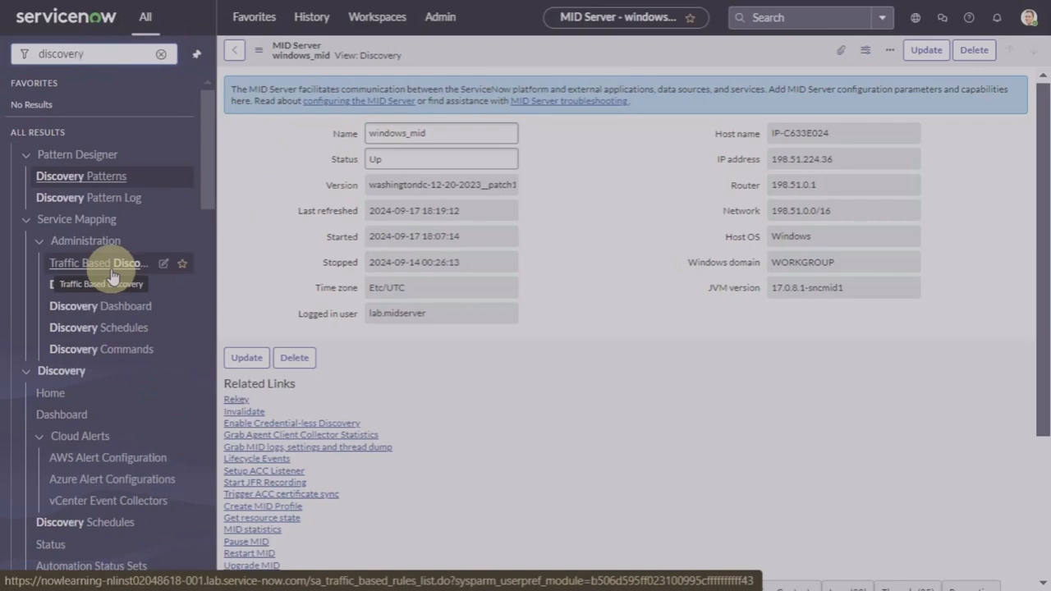
pyautogui.write(' sc')
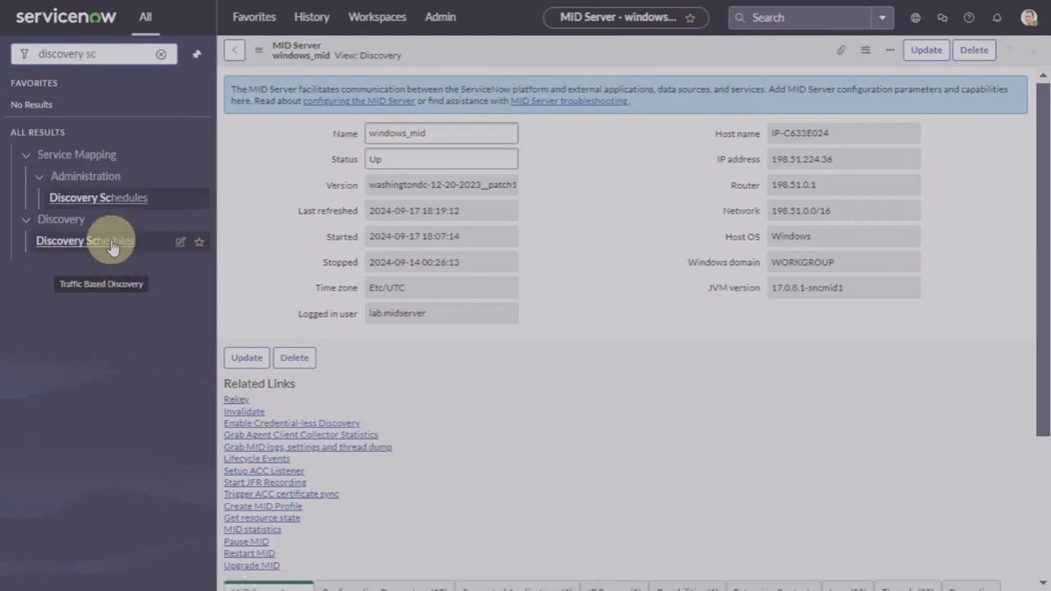
pyautogui.click(107, 244)
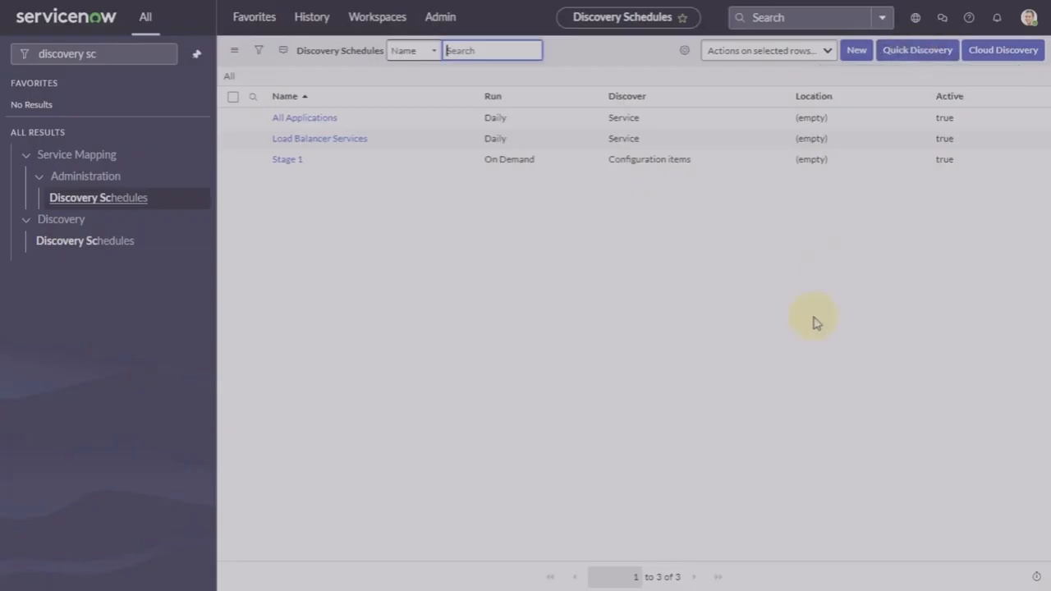
pyautogui.click(919, 50)
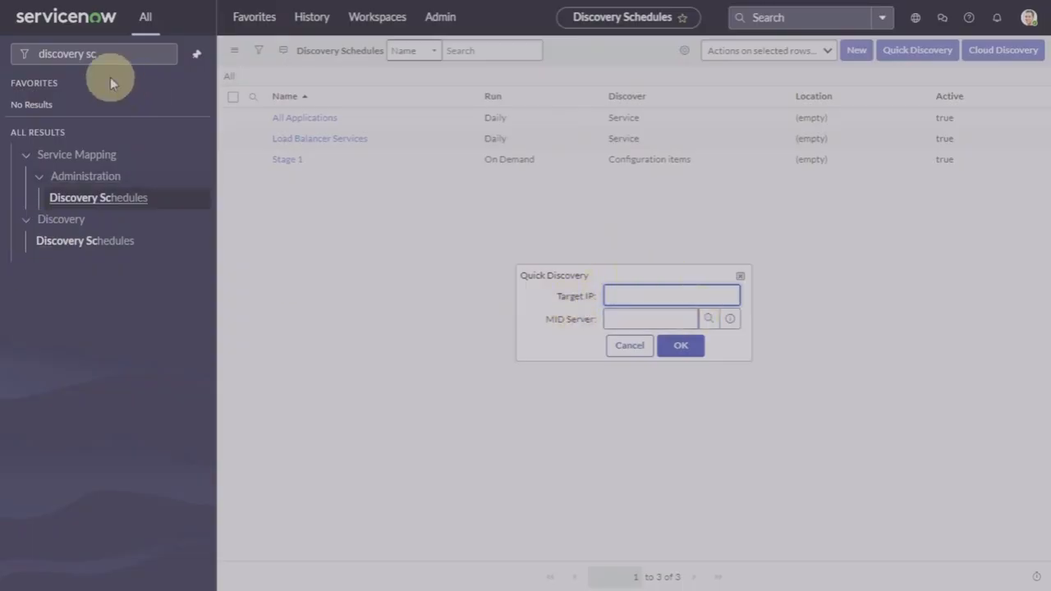
pyautogui.click(123, 51)
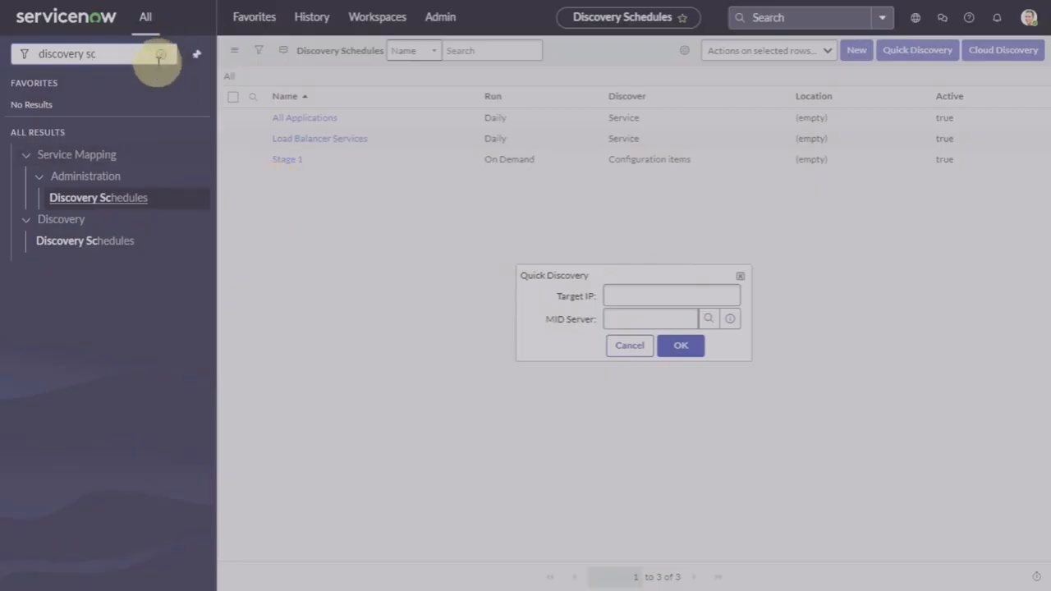
# Step: Reopen the windows_mid MID Server record from Discovery > MID Servers
pyautogui.click(160, 55)
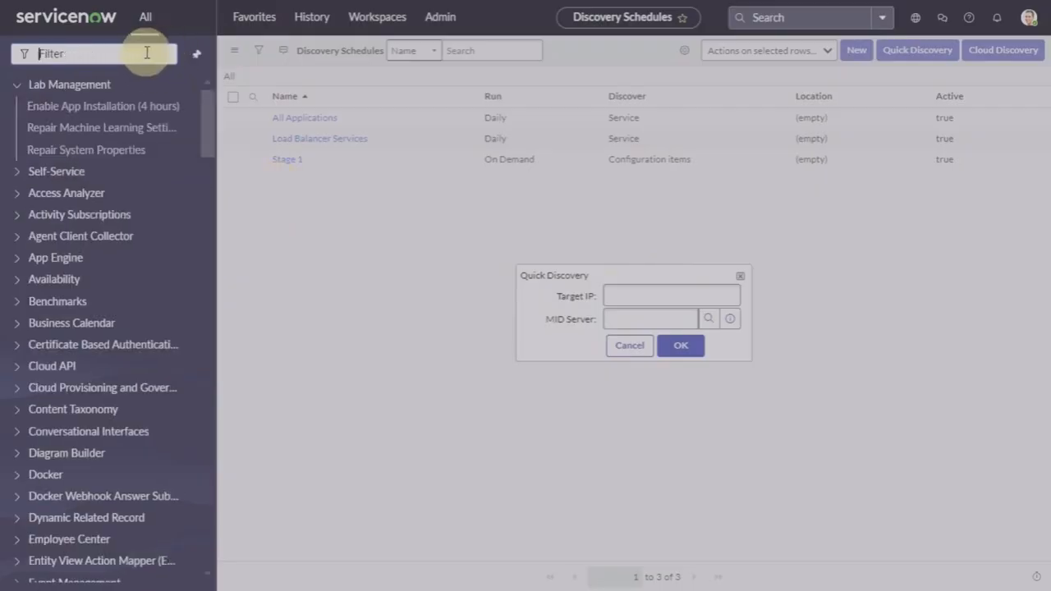
pyautogui.write('mid se')
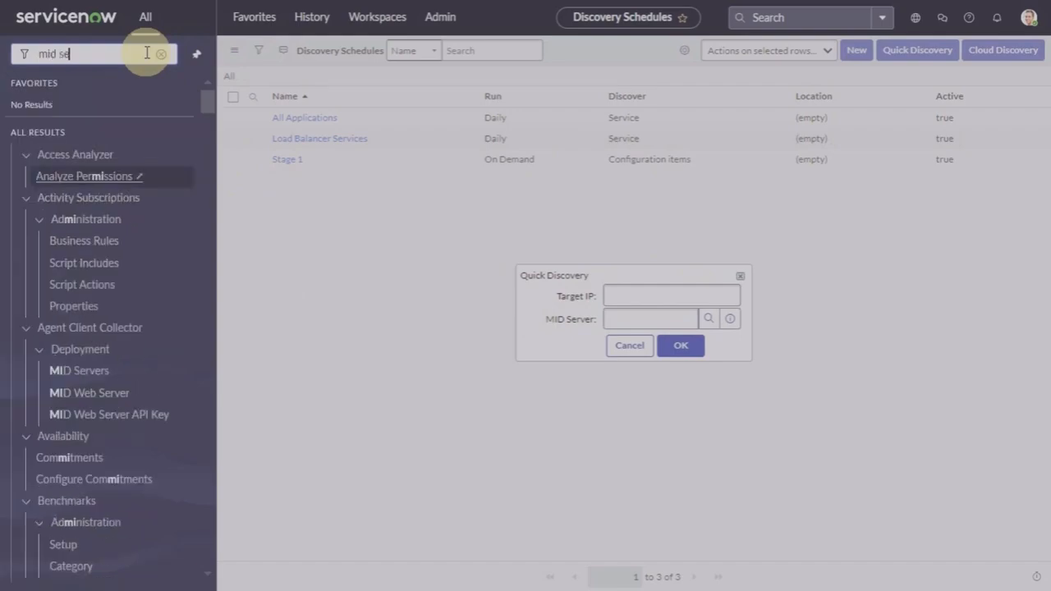
pyautogui.write('v')
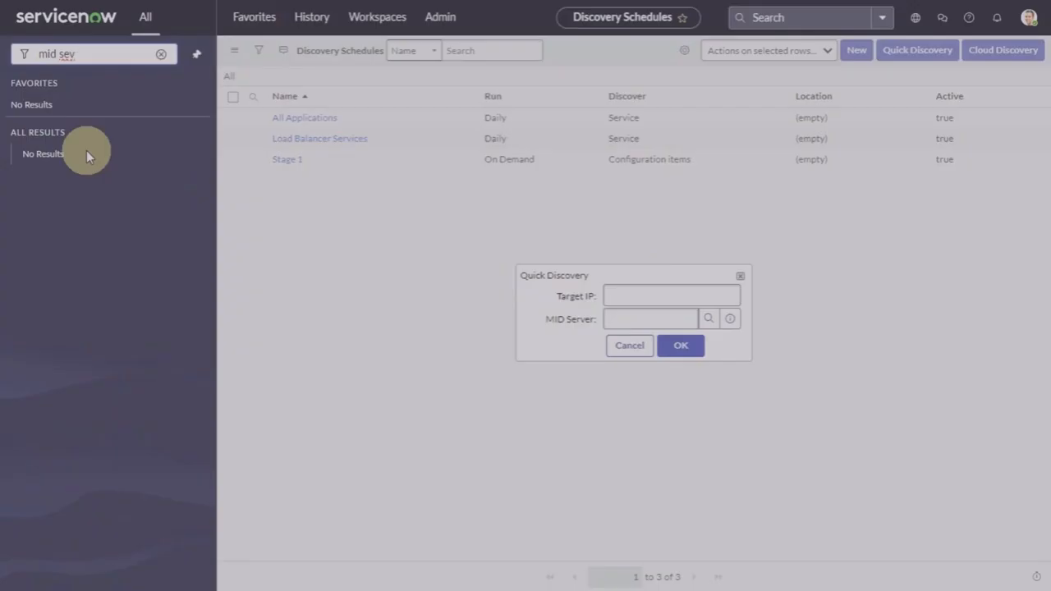
pyautogui.press('BackSpace')
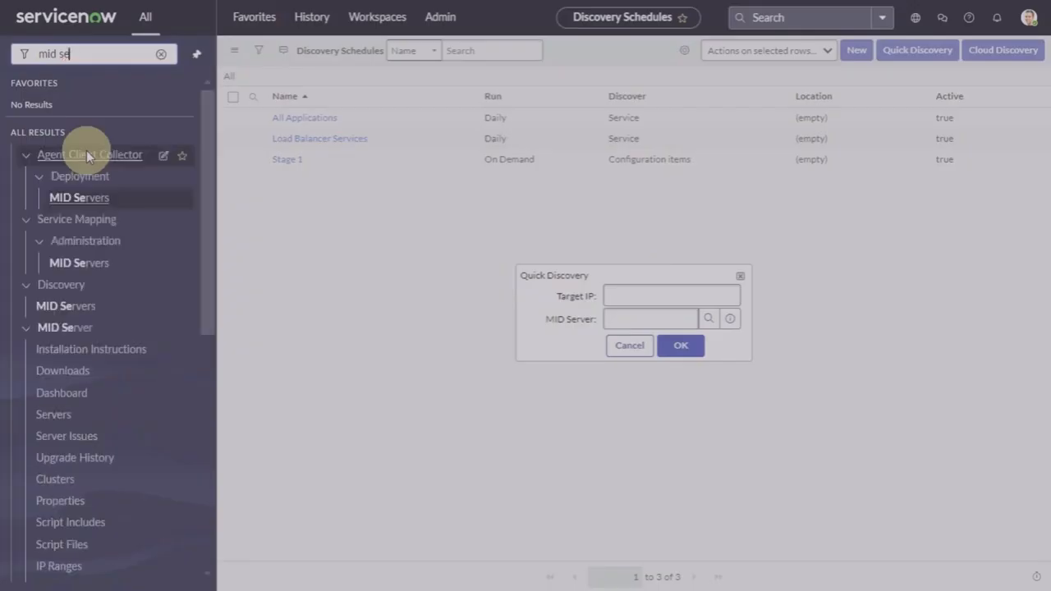
pyautogui.click(69, 305)
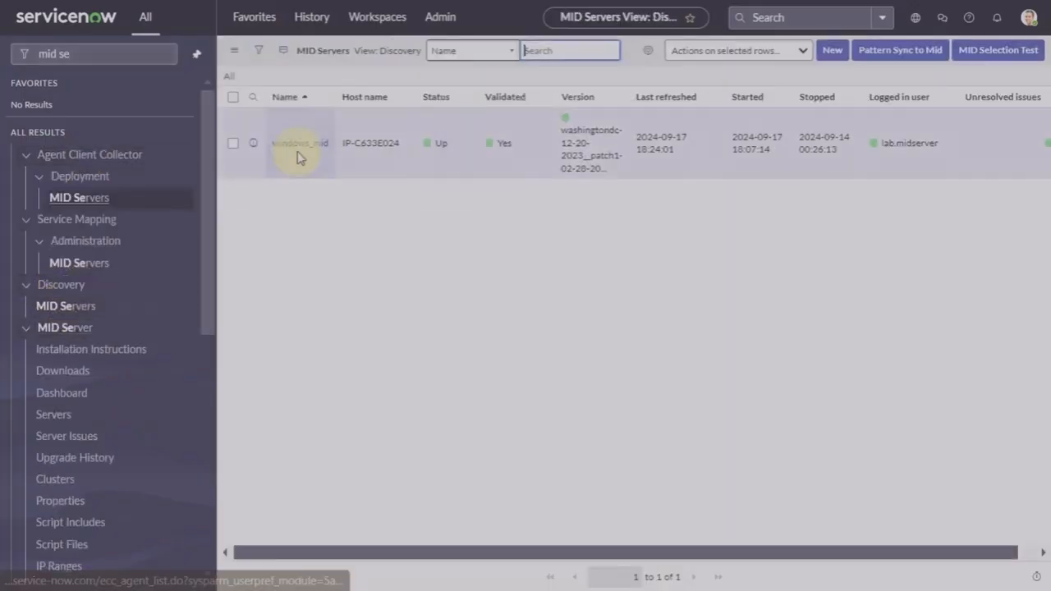
pyautogui.click(301, 147)
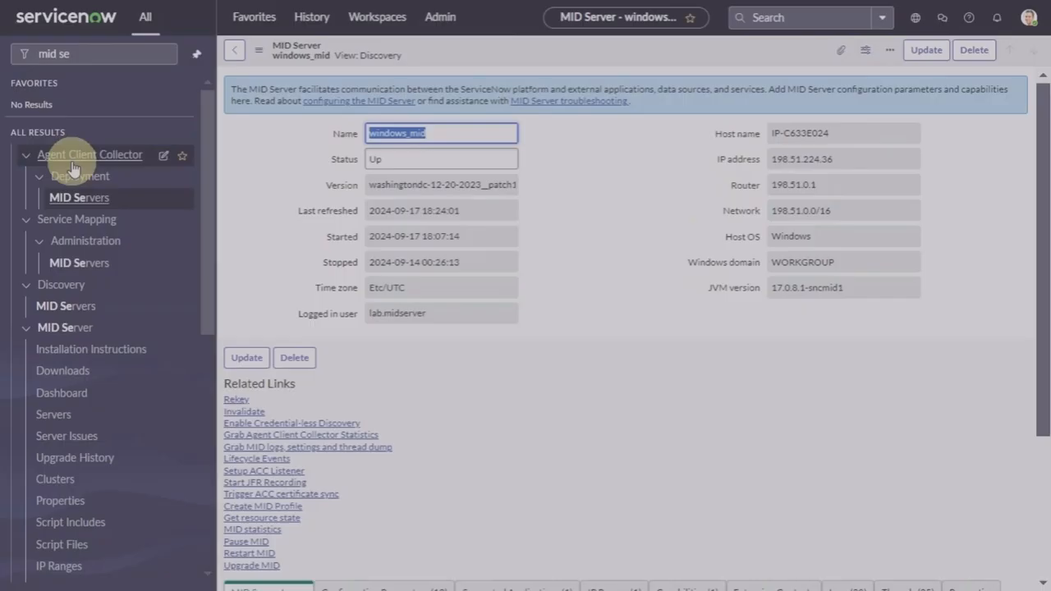
# Step: Filter the navigator for 'discovery sch'
pyautogui.click(105, 51)
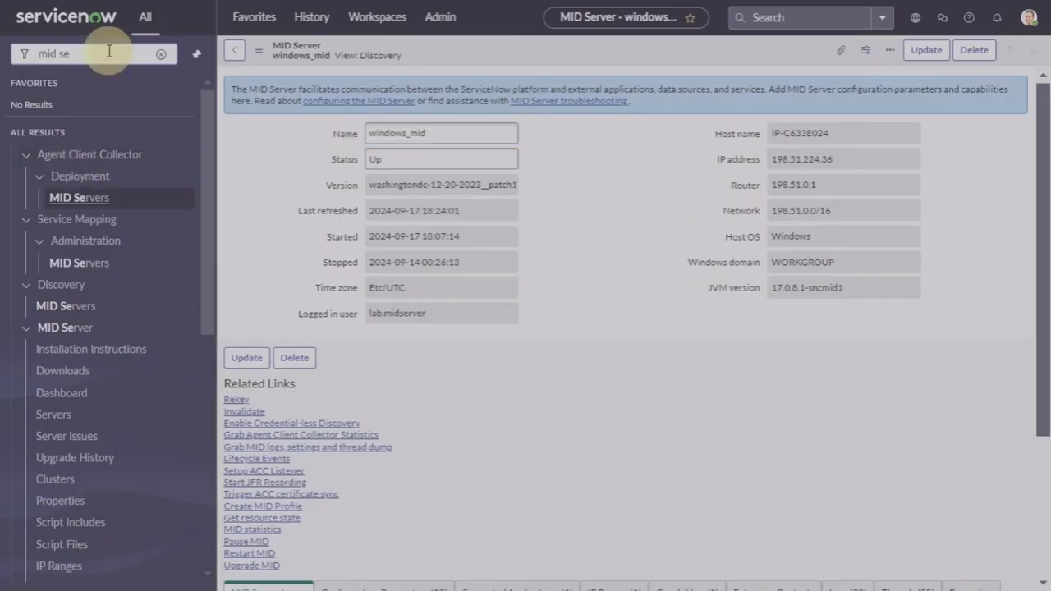
pyautogui.click(161, 54)
pyautogui.write('disco')
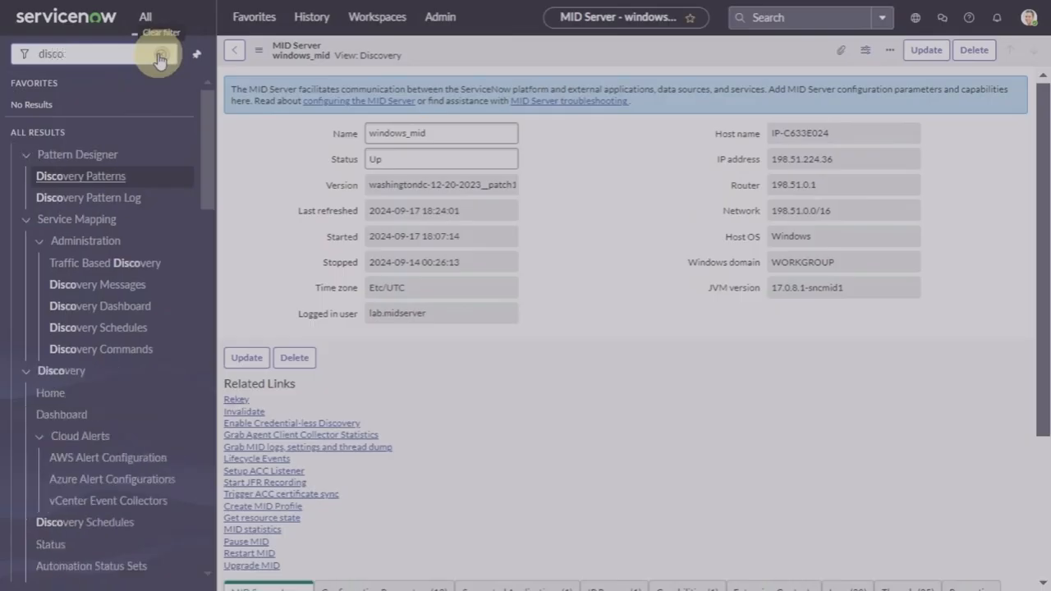
pyautogui.write('very s')
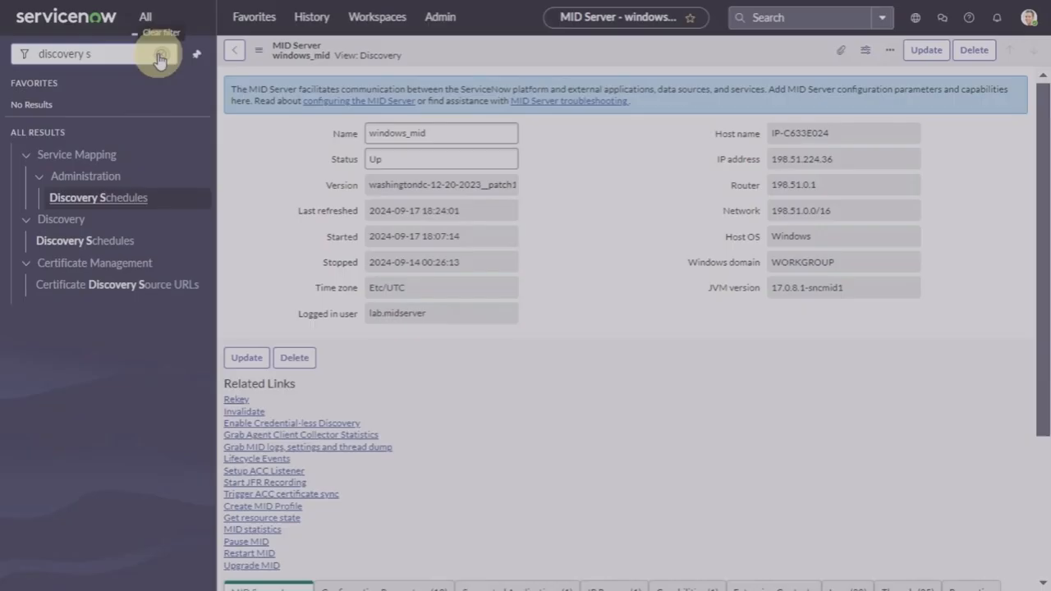
pyautogui.write('ch')
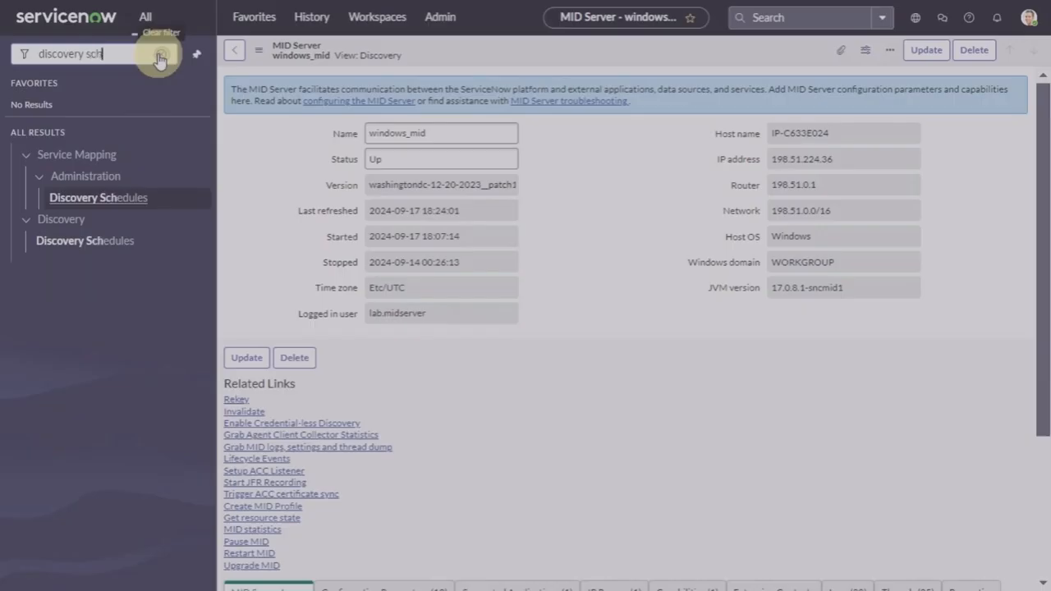
# Step: Run a Quick Discovery of target IP 198.51.224.36 through the windows_mid MID server
pyautogui.click(106, 242)
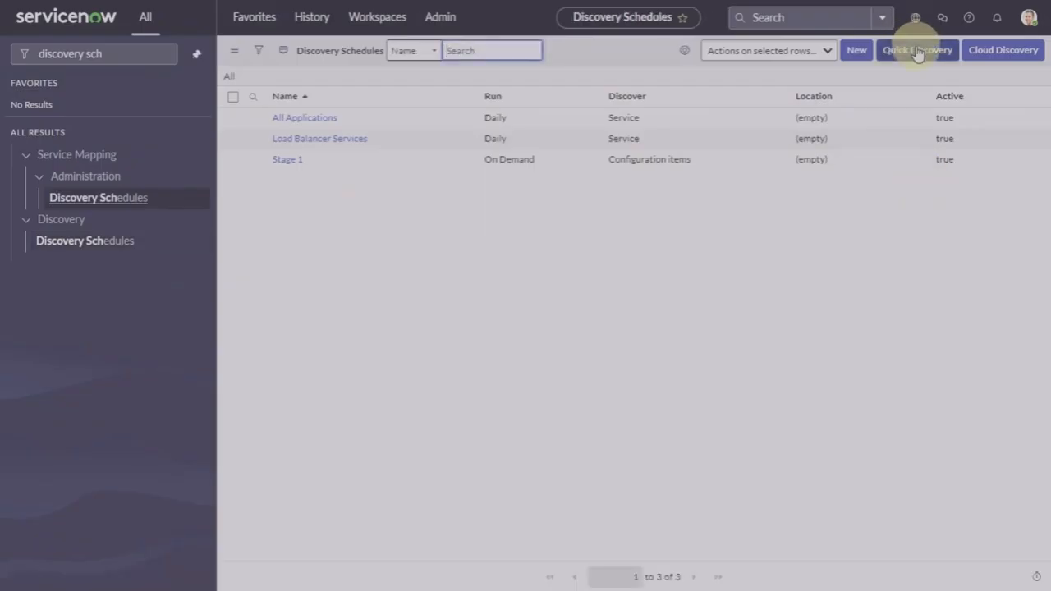
pyautogui.click(917, 51)
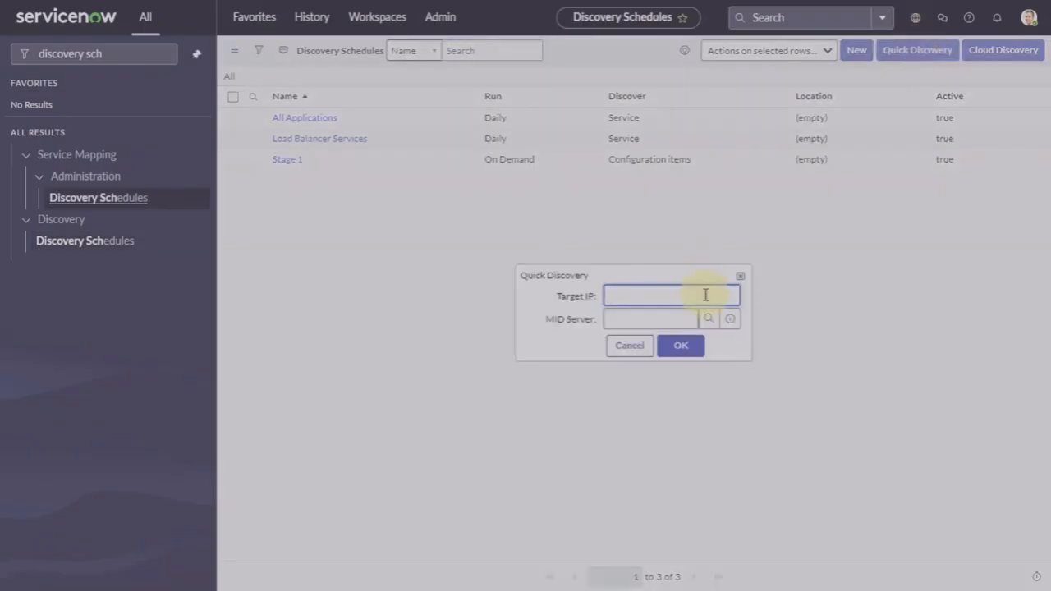
pyautogui.write('198.51.224')
pyautogui.write('.36')
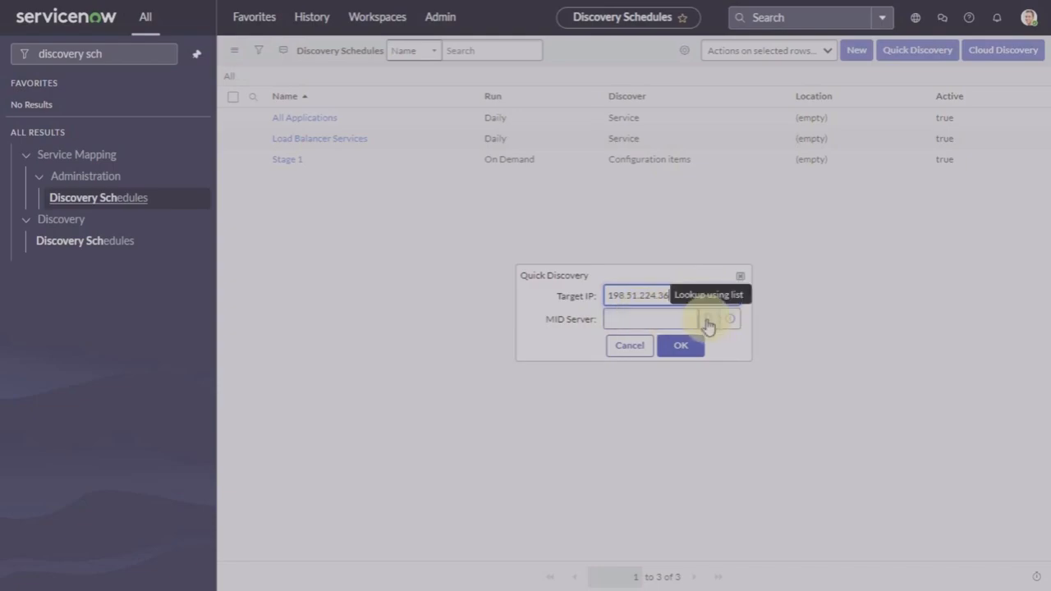
pyautogui.click(708, 326)
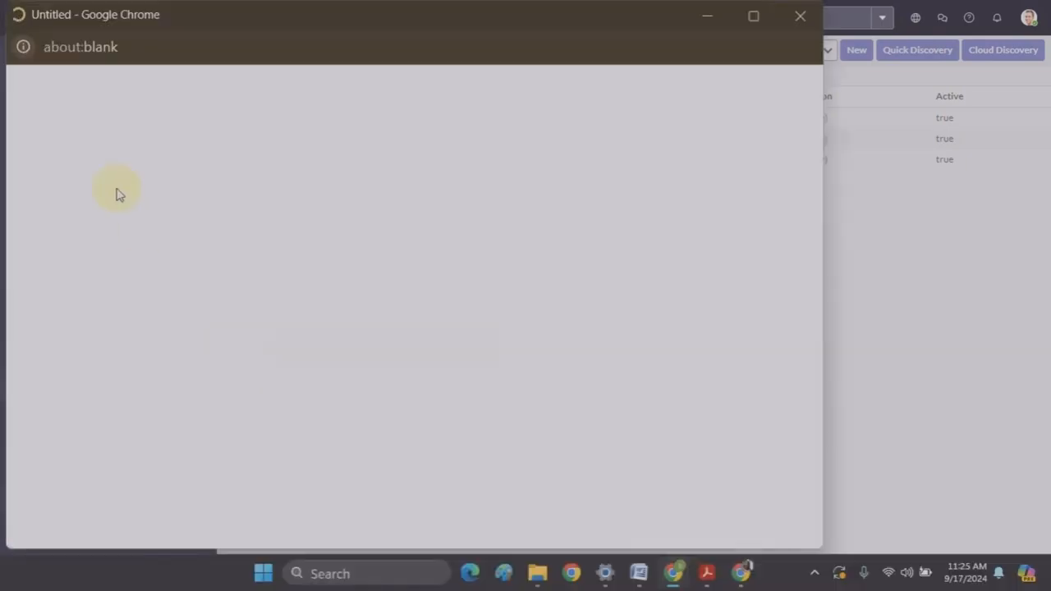
pyautogui.click(73, 150)
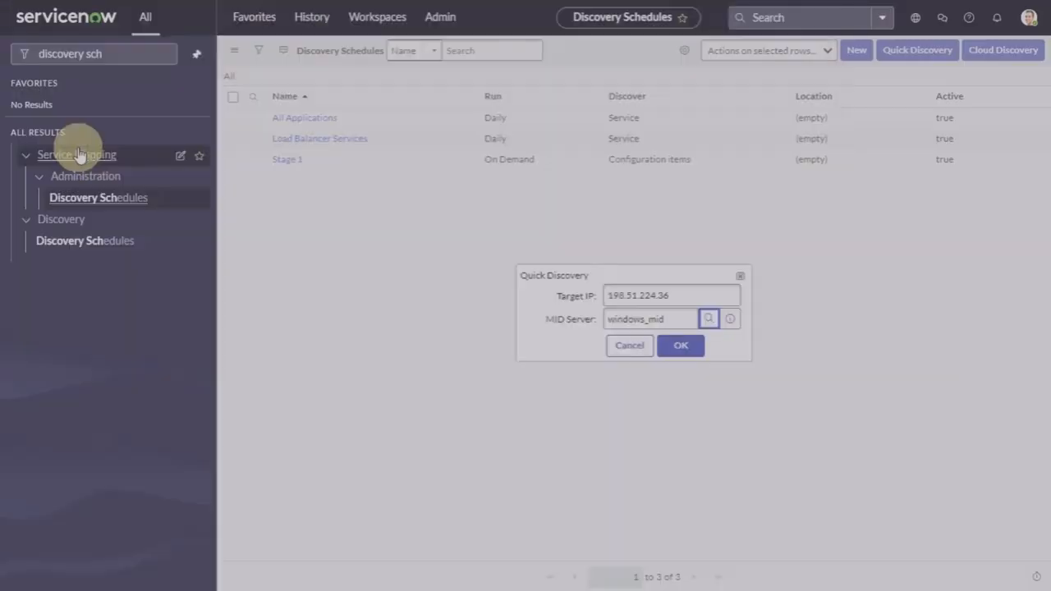
pyautogui.click(682, 348)
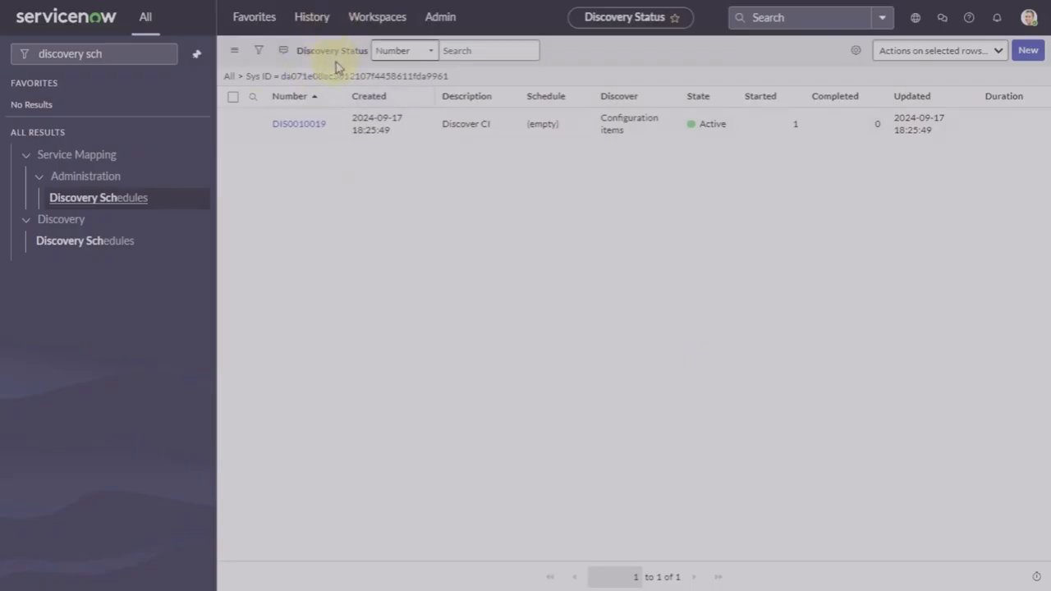
# Step: Open discovery status DIS0010019 and view its ECC queue entries
pyautogui.click(300, 124)
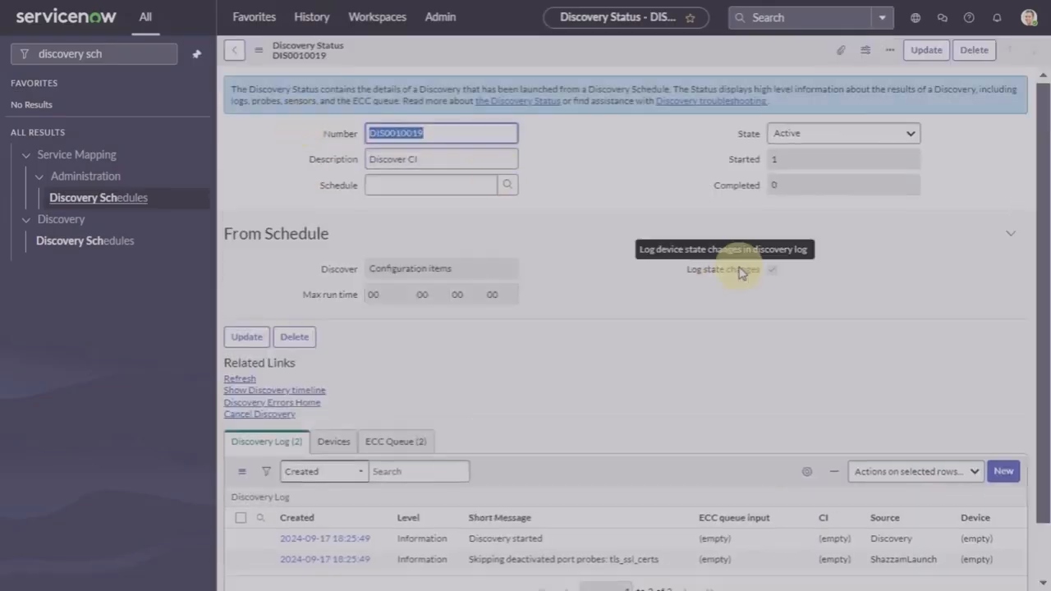
pyautogui.scroll(-1, 740, 274)
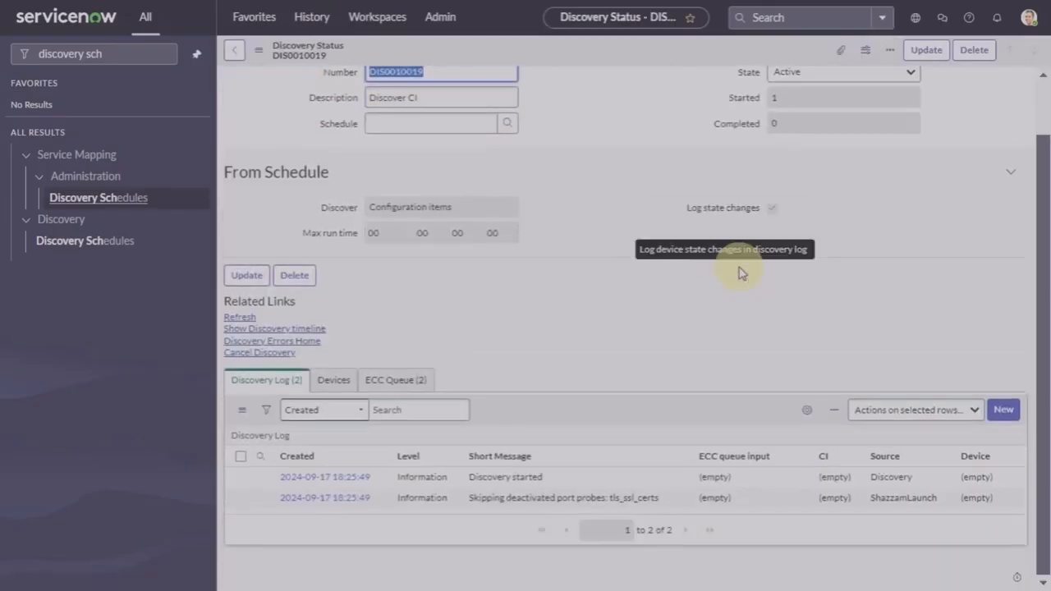
pyautogui.click(397, 380)
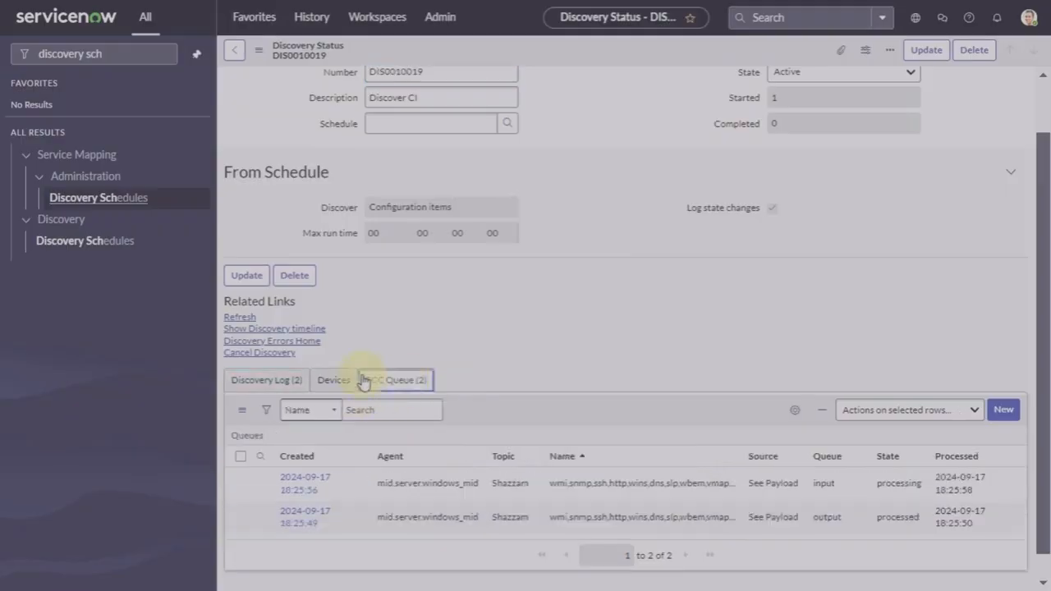
# Step: Refresh until counts update, then check the Discovery Log and Devices showing 198.51.224.36 as Windows Server
pyautogui.click(241, 319)
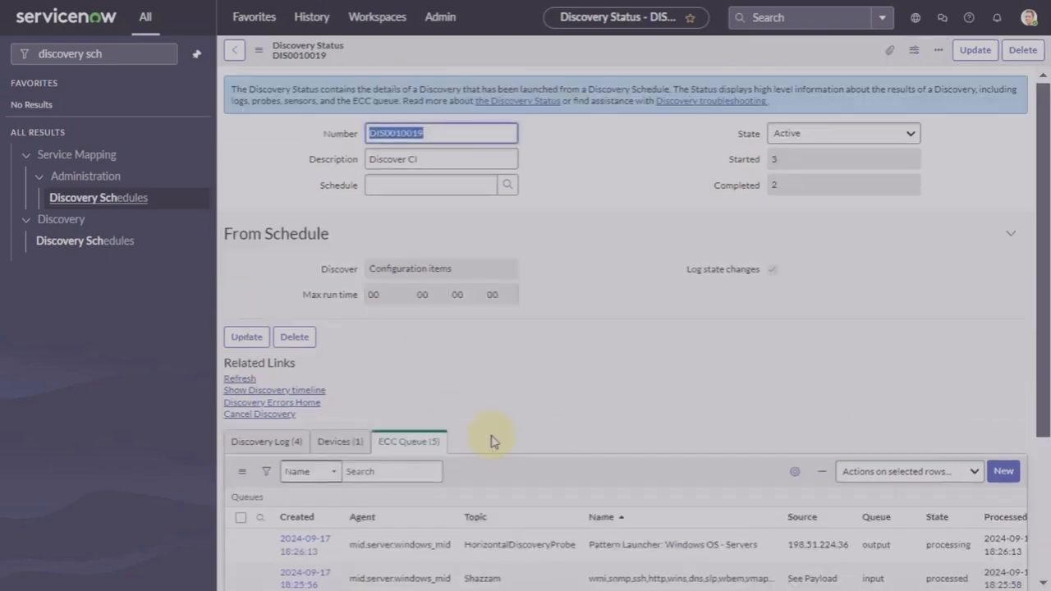
pyautogui.scroll(-3, 493, 438)
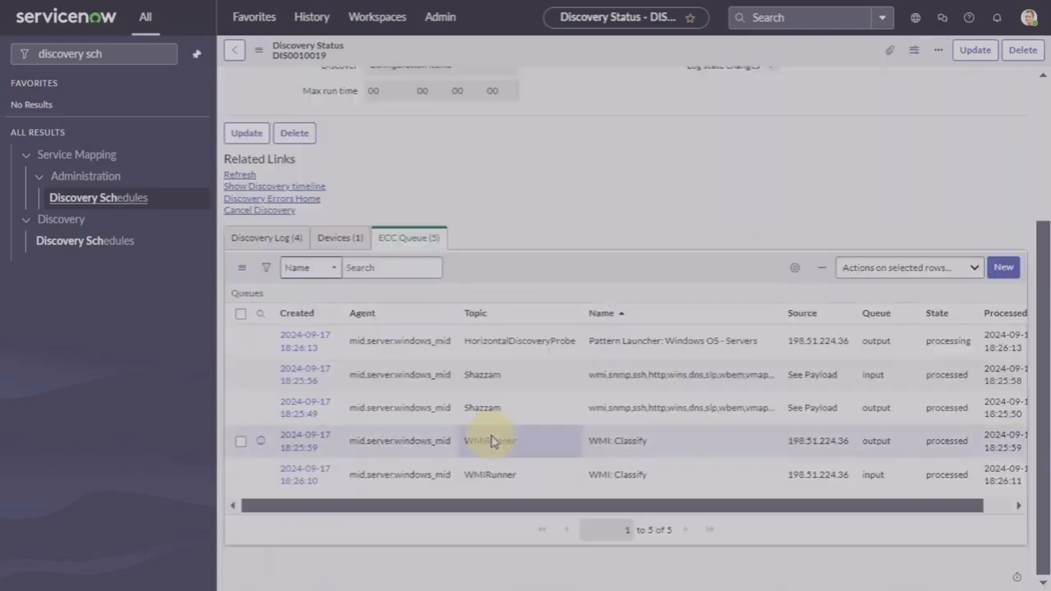
pyautogui.click(238, 177)
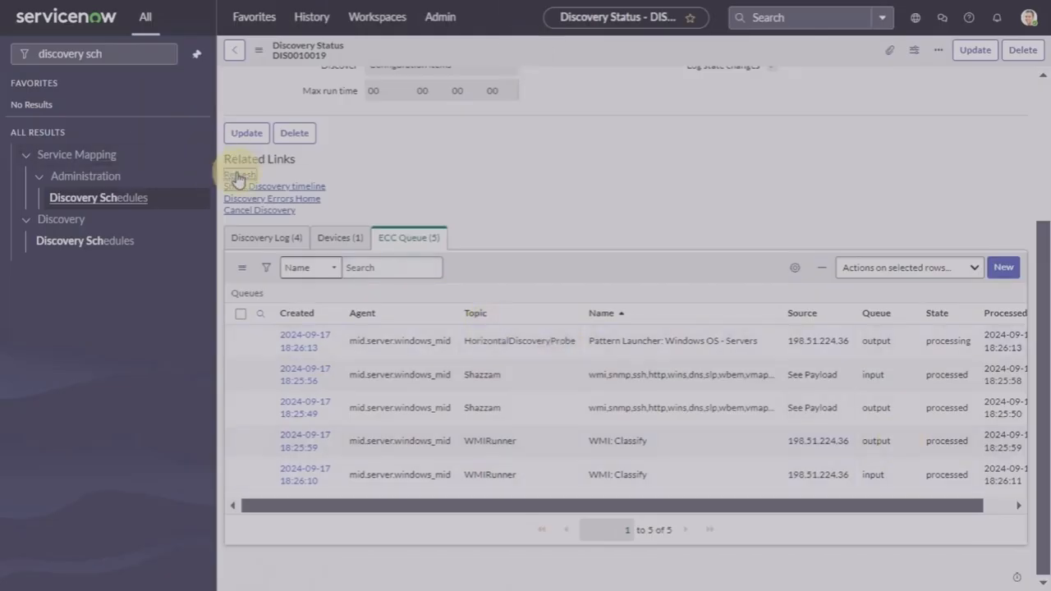
pyautogui.scroll(-3, 786, 443)
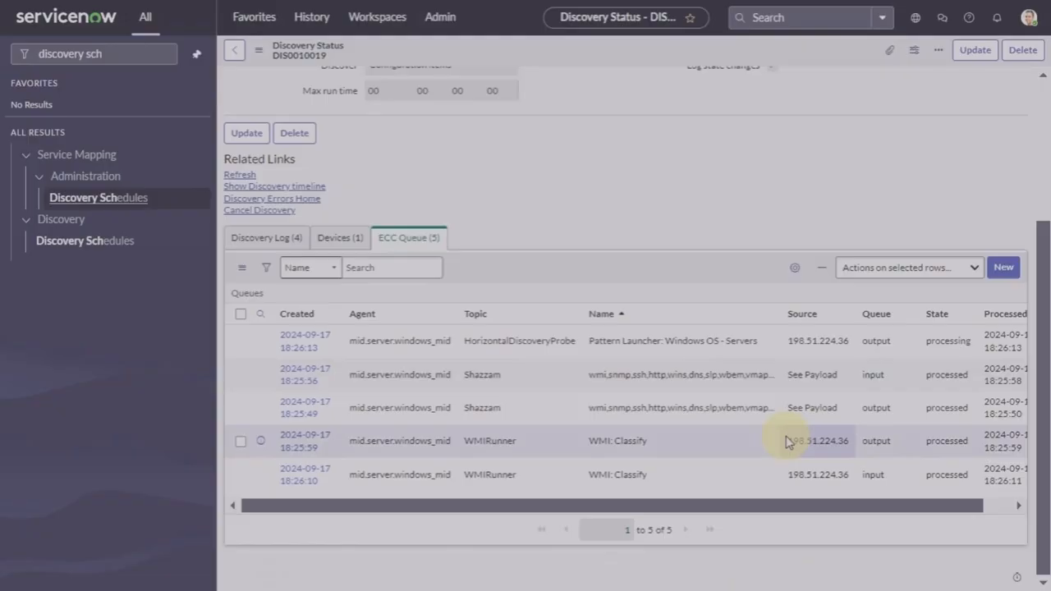
pyautogui.click(239, 178)
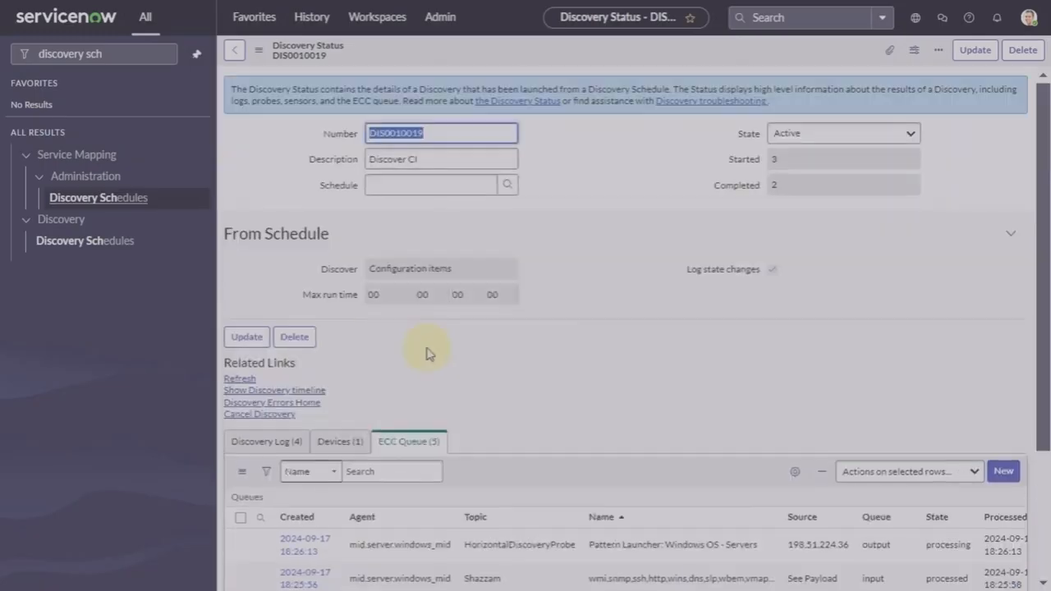
pyautogui.scroll(-3, 426, 353)
pyautogui.click(253, 243)
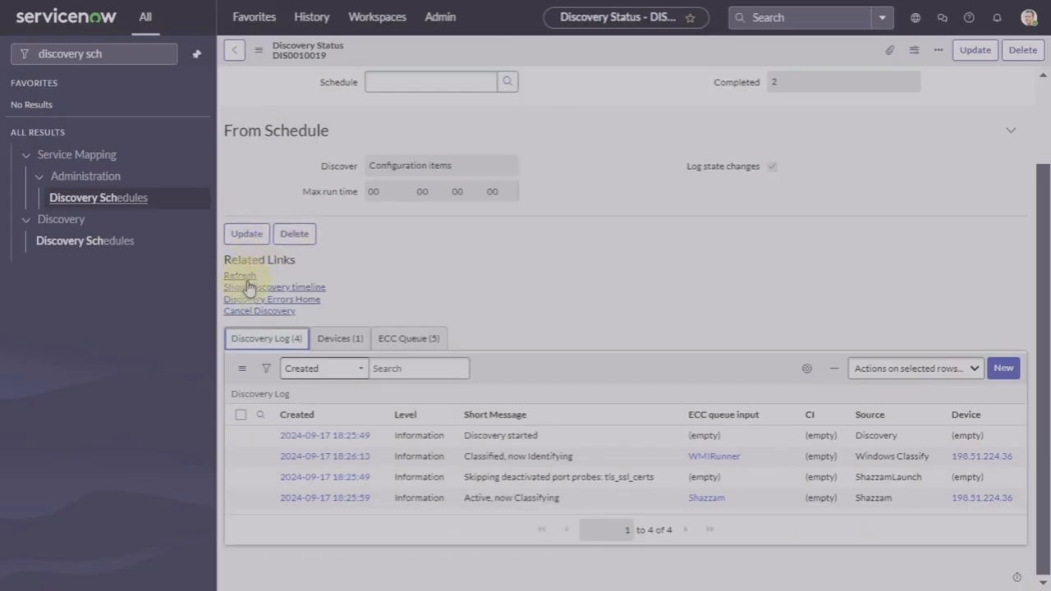
pyautogui.click(342, 339)
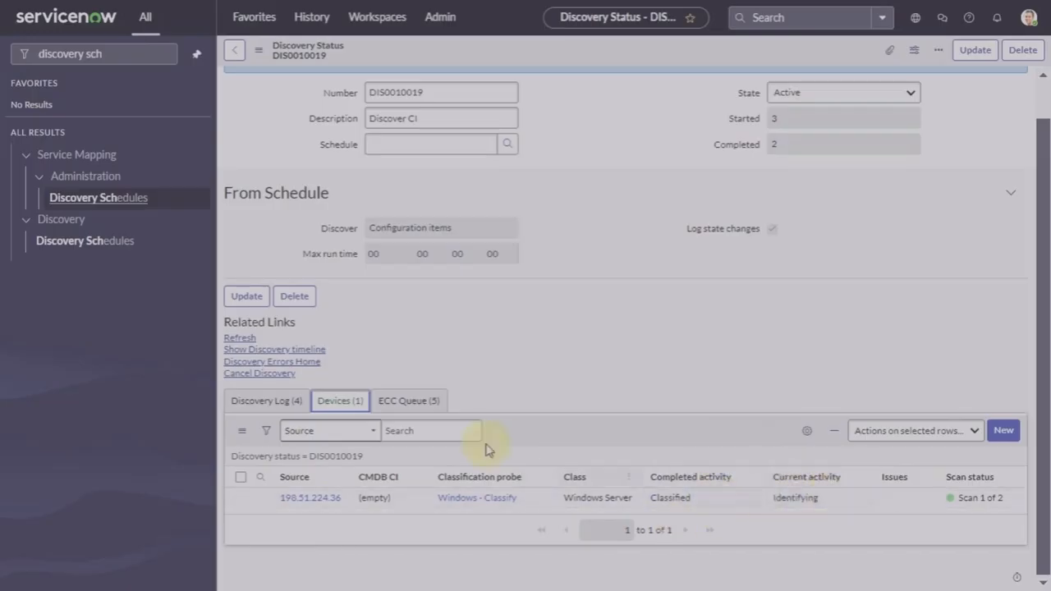
# Step: Refresh the status, review the five ECC queue messages and tick the Pattern Launcher entry
pyautogui.click(238, 338)
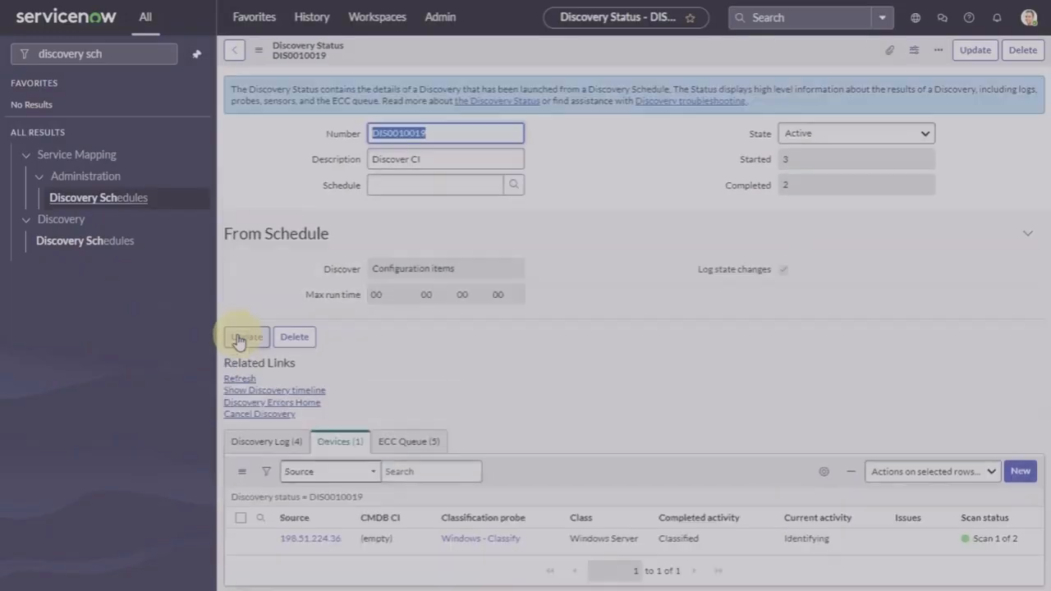
pyautogui.click(405, 441)
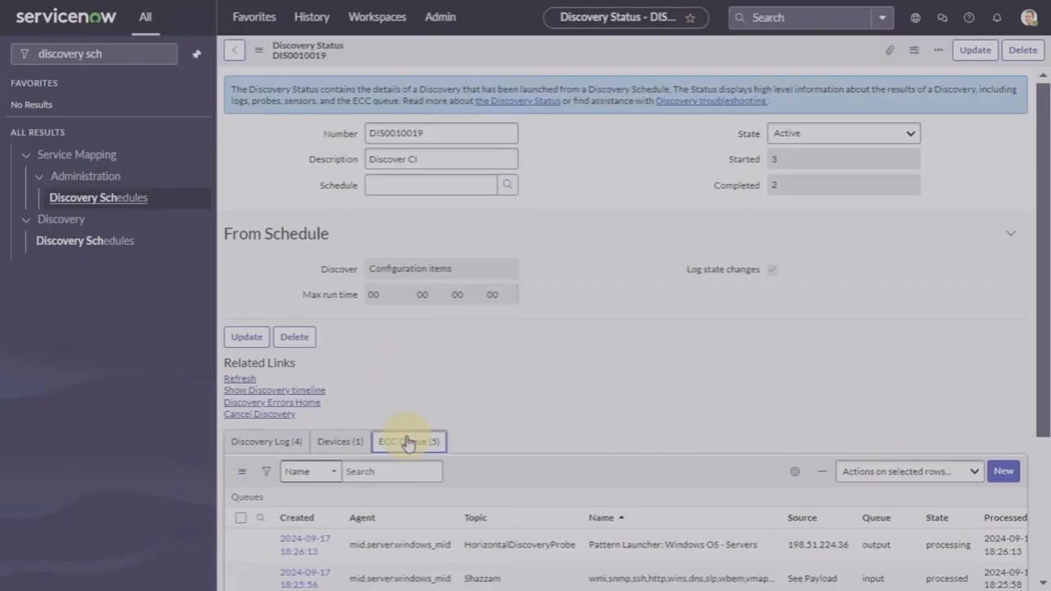
pyautogui.scroll(-3, 721, 368)
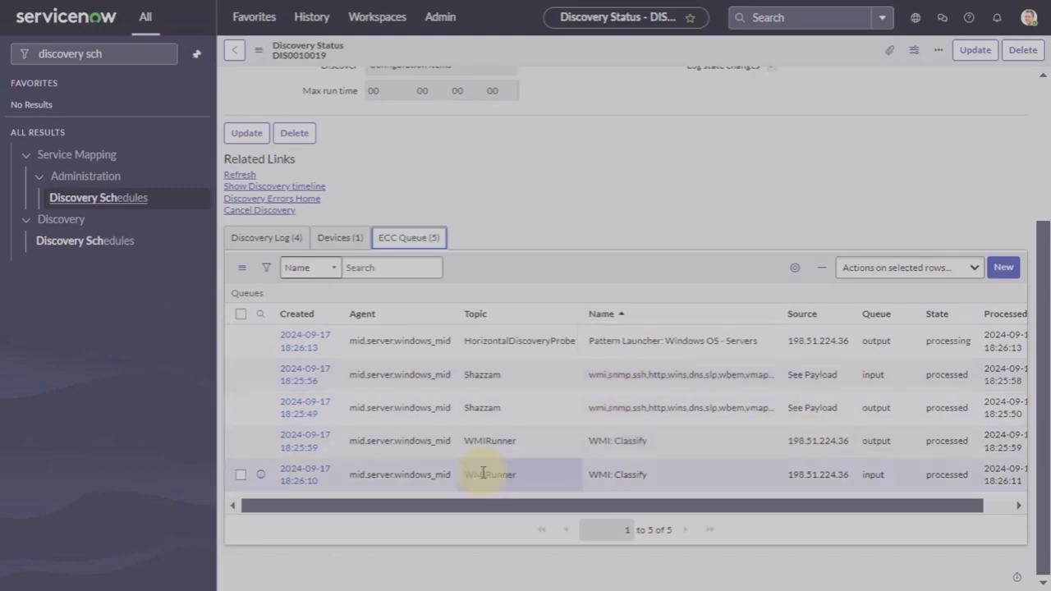
pyautogui.scroll(1, 484, 473)
pyautogui.scroll(-1, 484, 473)
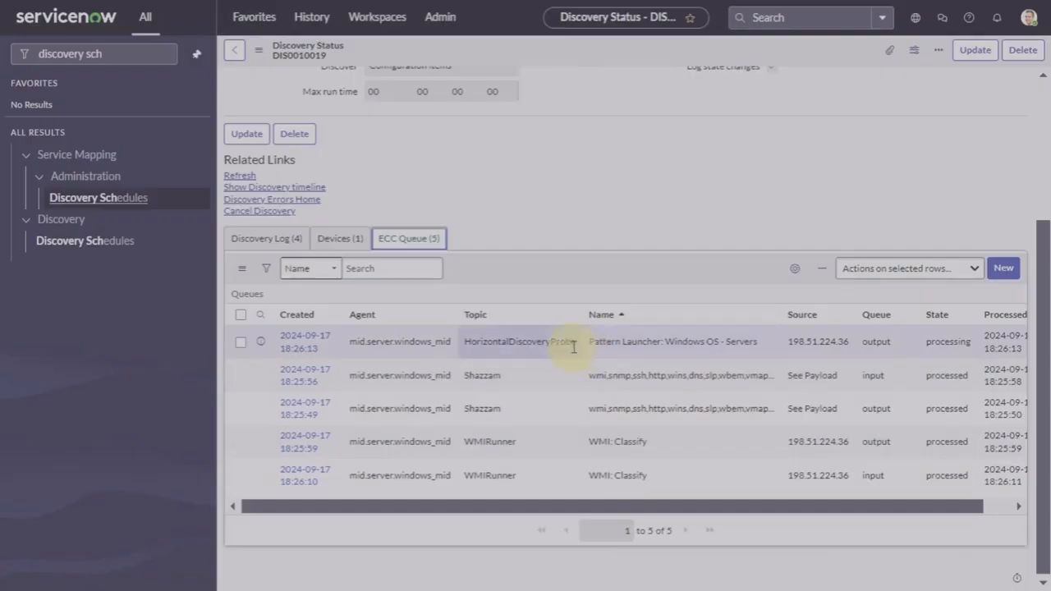
pyautogui.click(244, 345)
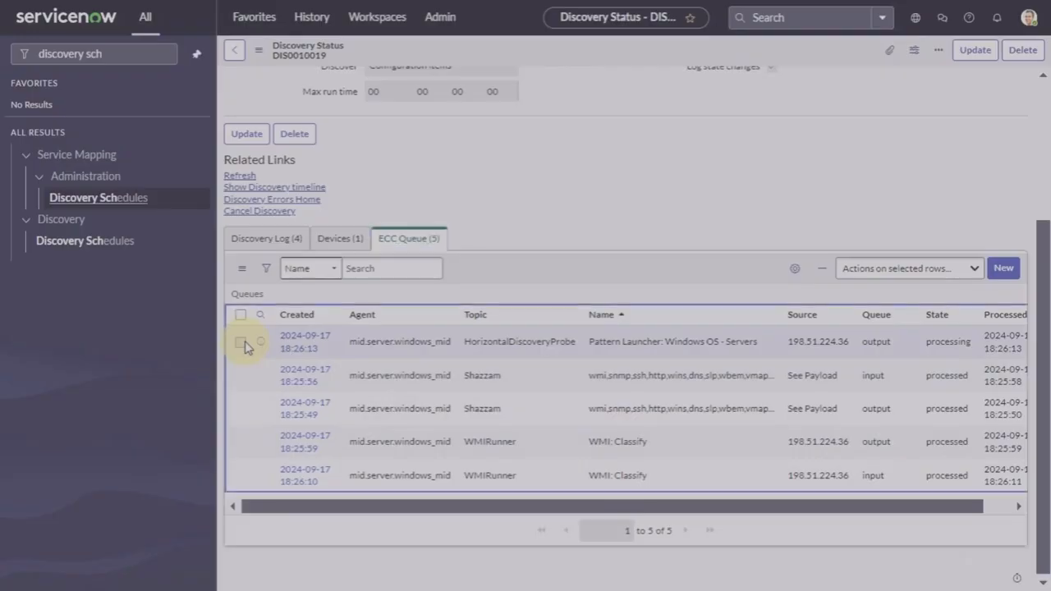
pyautogui.click(244, 345)
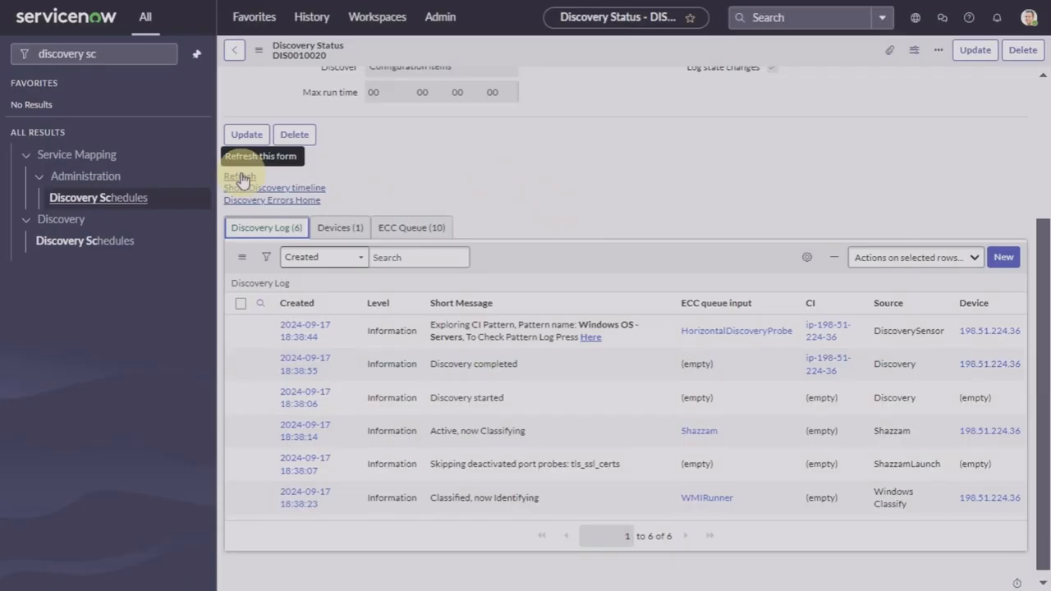
pyautogui.click(241, 178)
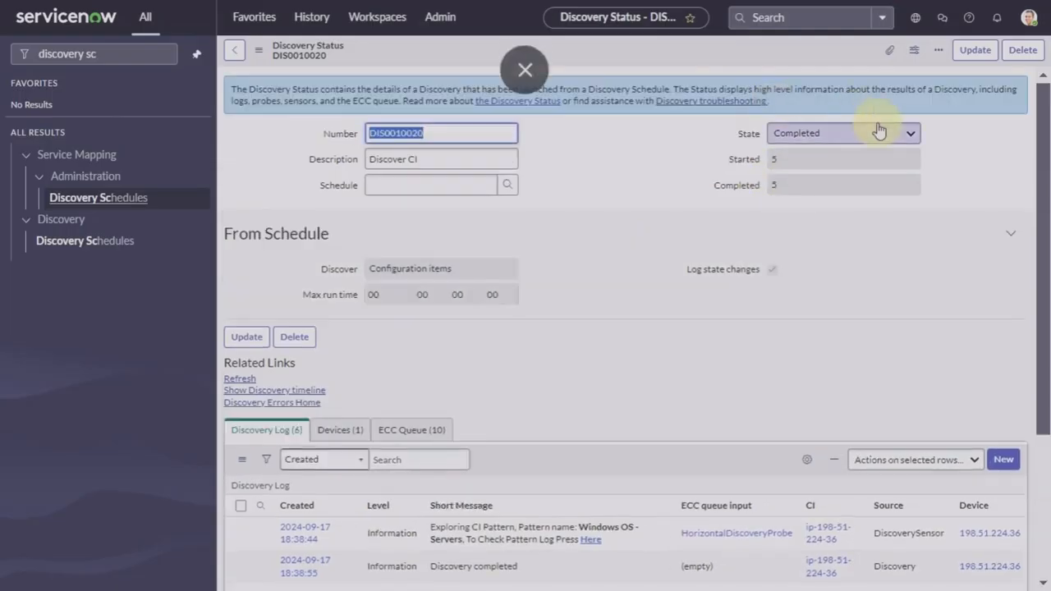
pyautogui.scroll(-2, 690, 296)
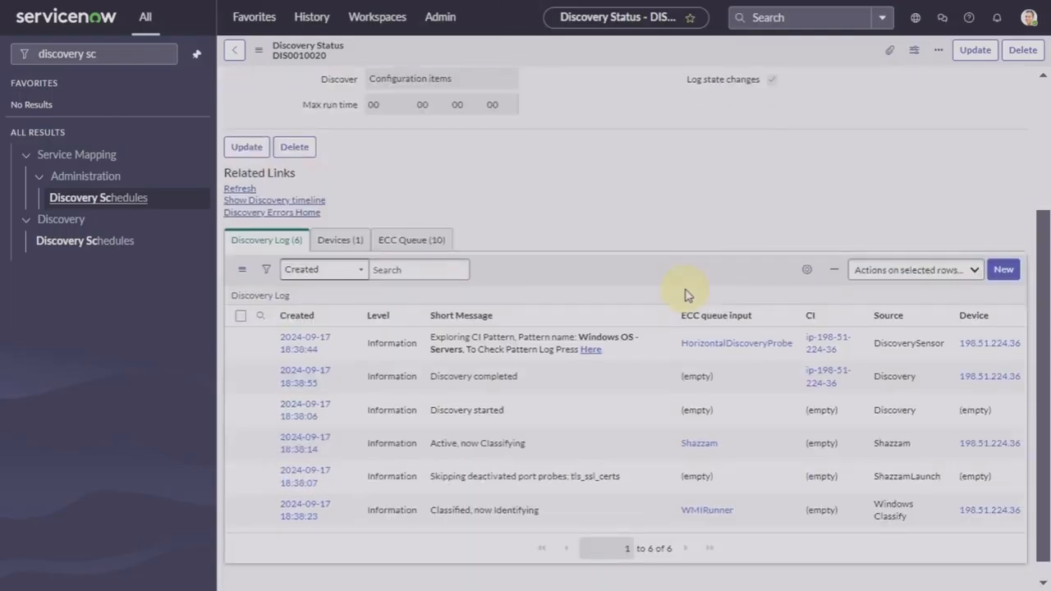
pyautogui.click(337, 238)
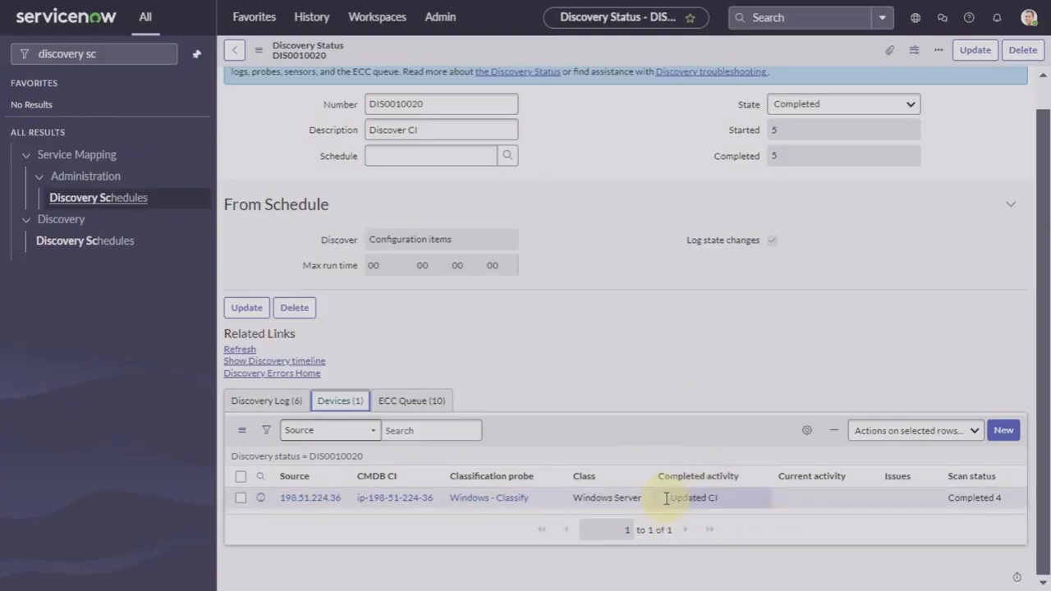
pyautogui.click(246, 401)
pyautogui.scroll(-3, 556, 362)
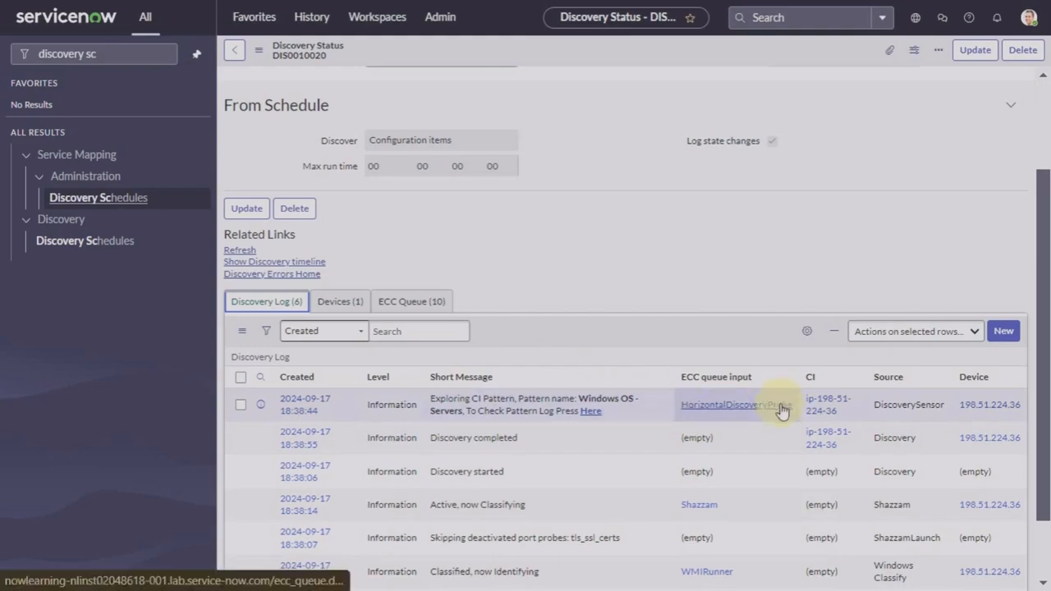
pyautogui.click(529, 421)
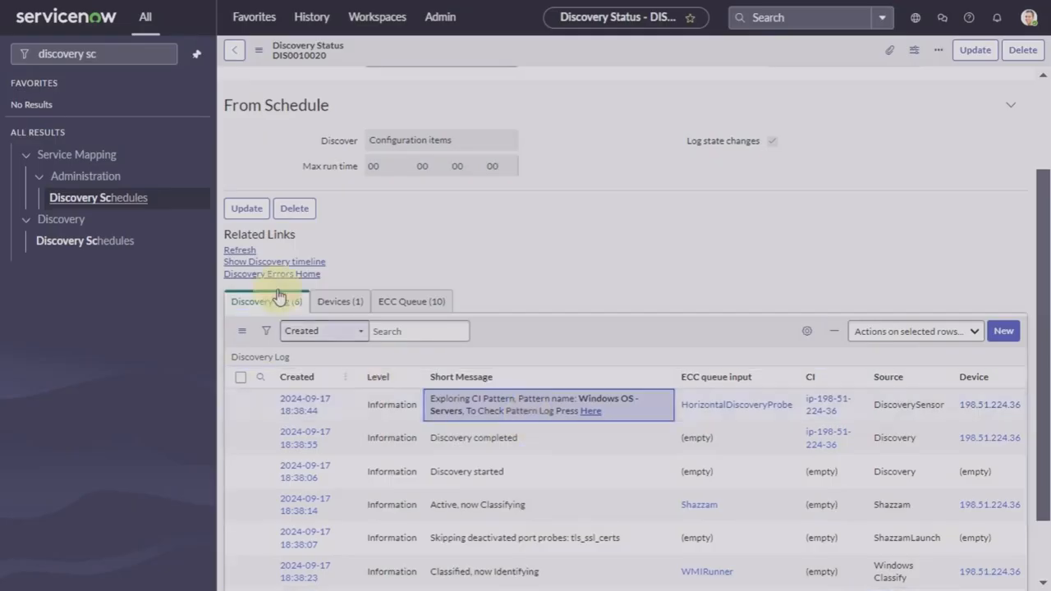
pyautogui.click(339, 304)
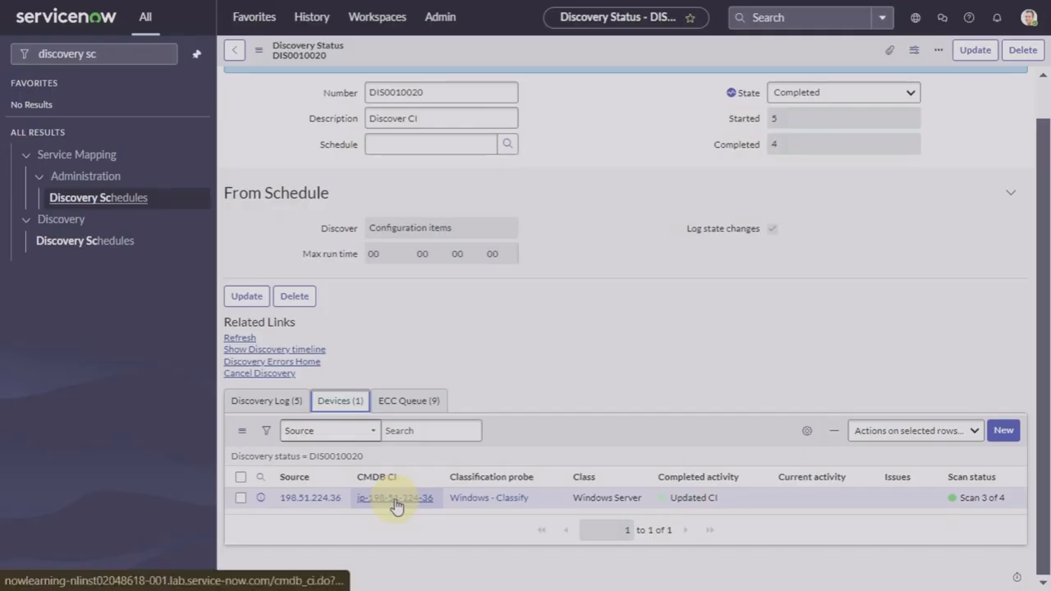
pyautogui.click(395, 503)
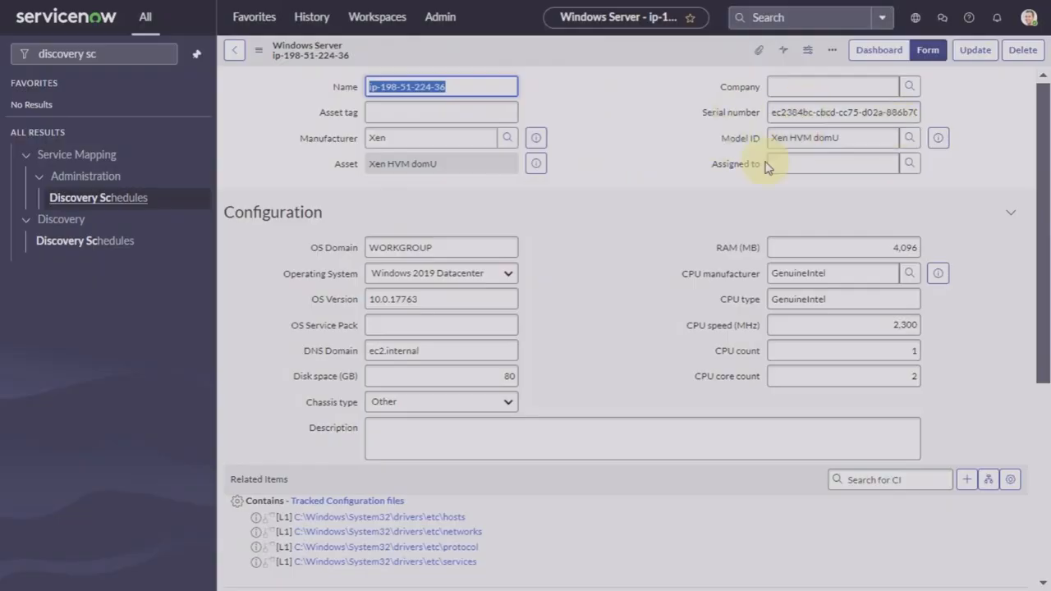
pyautogui.scroll(-5, 688, 208)
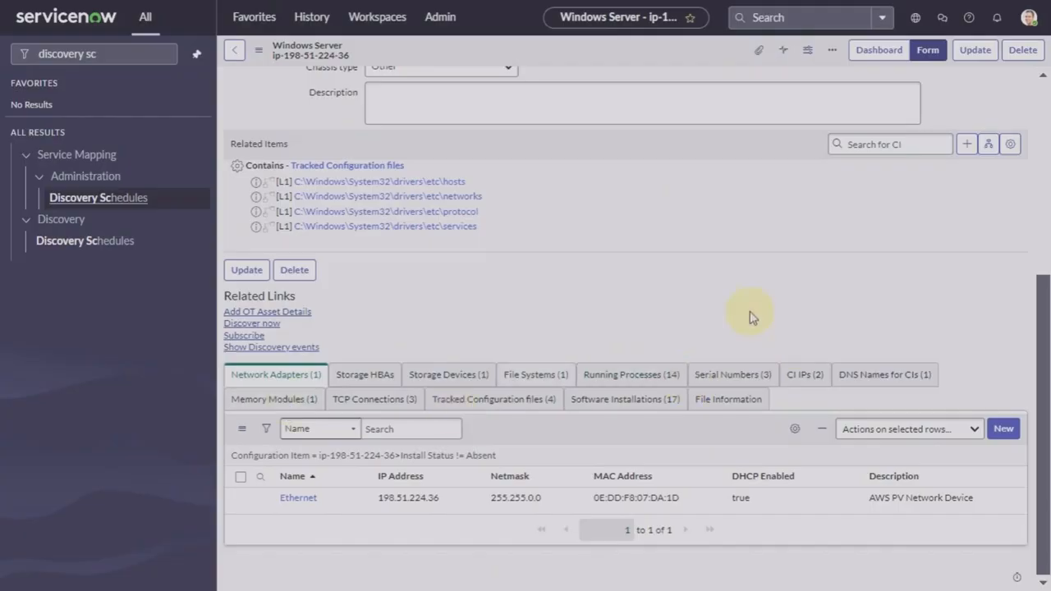
pyautogui.scroll(2, 632, 271)
pyautogui.scroll(2, 633, 272)
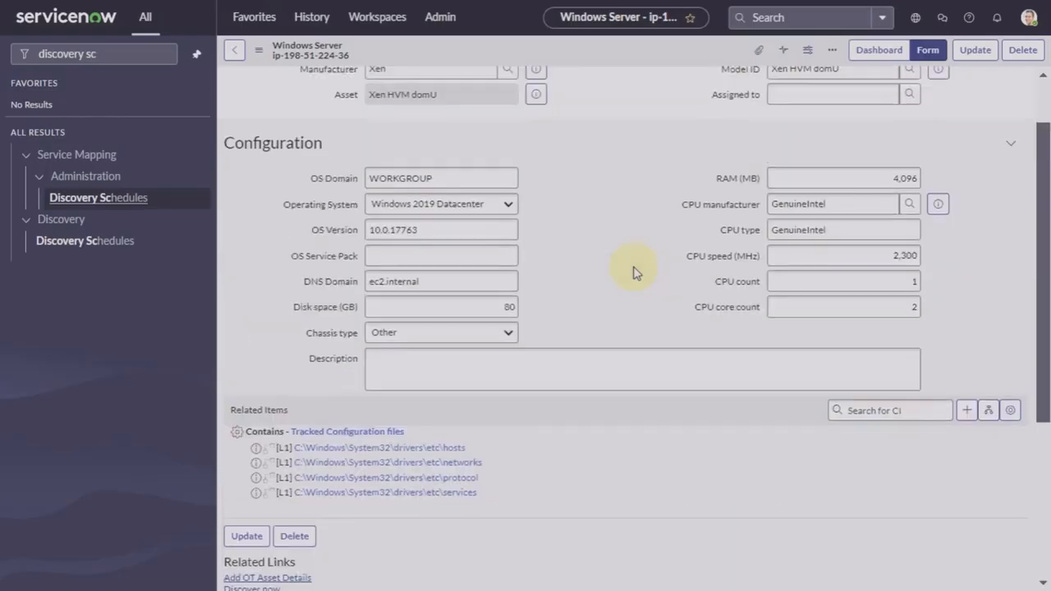
pyautogui.scroll(1, 633, 272)
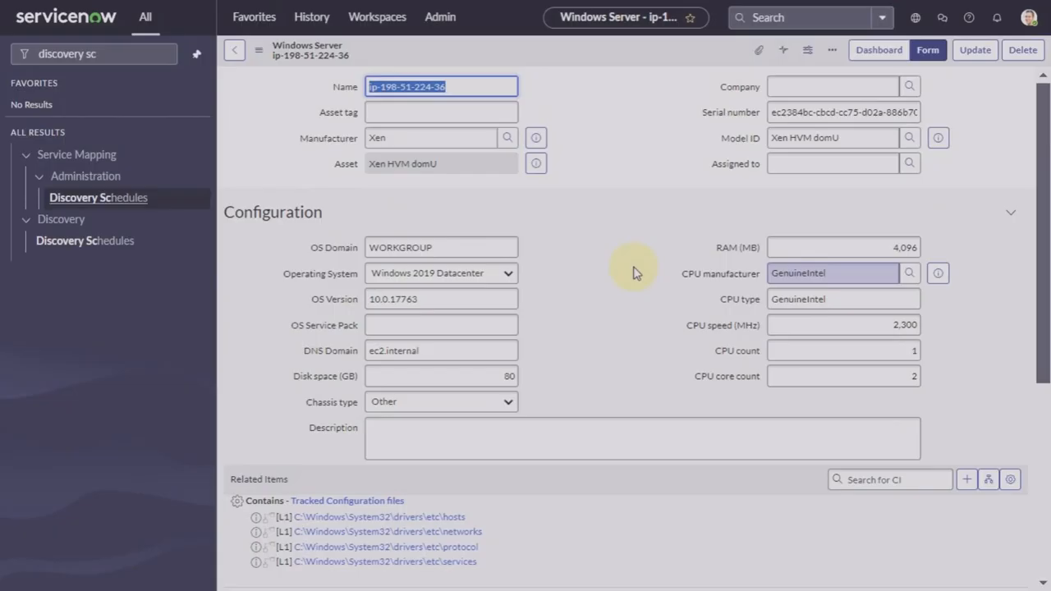
pyautogui.scroll(-5, 633, 273)
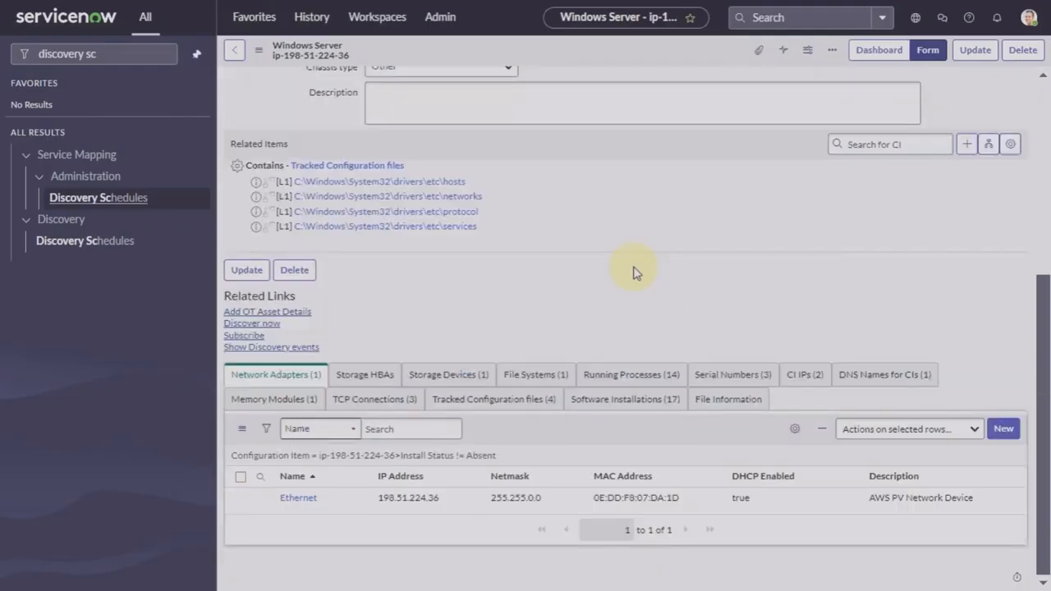
pyautogui.scroll(5, 633, 272)
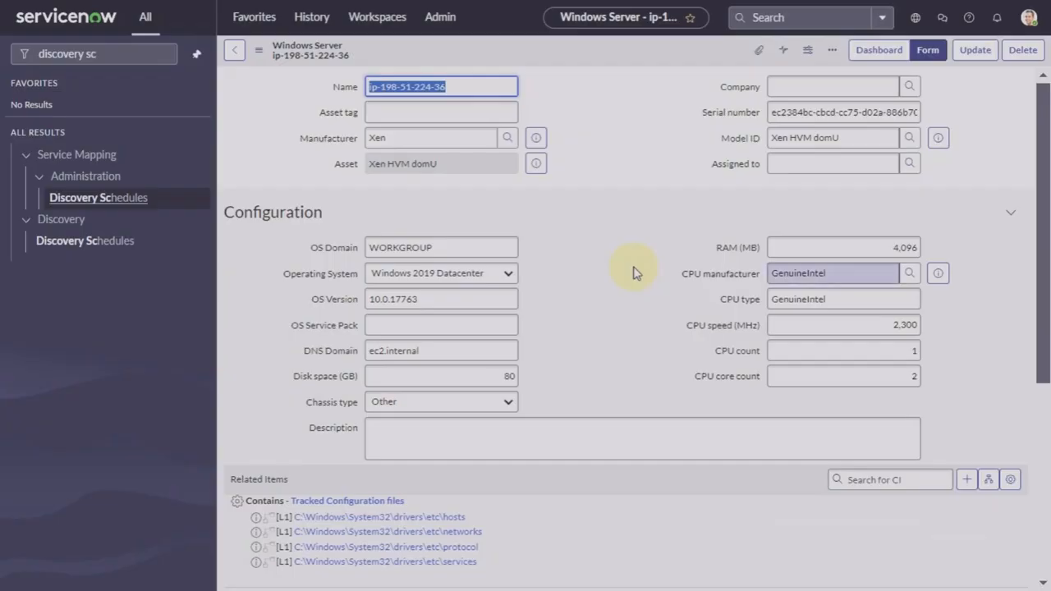
pyautogui.scroll(-1, 633, 273)
pyautogui.scroll(1, 633, 272)
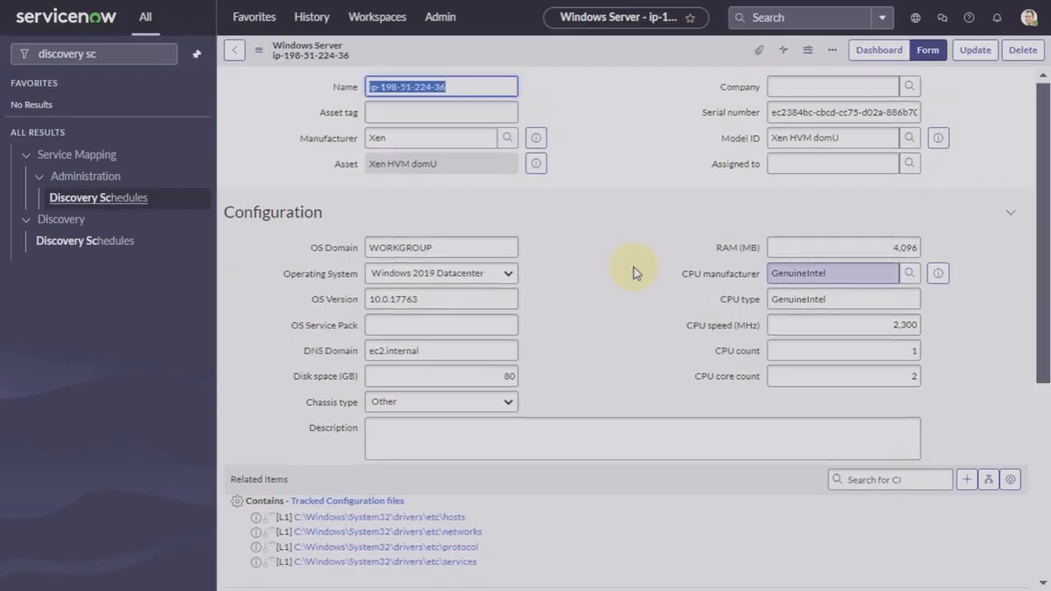
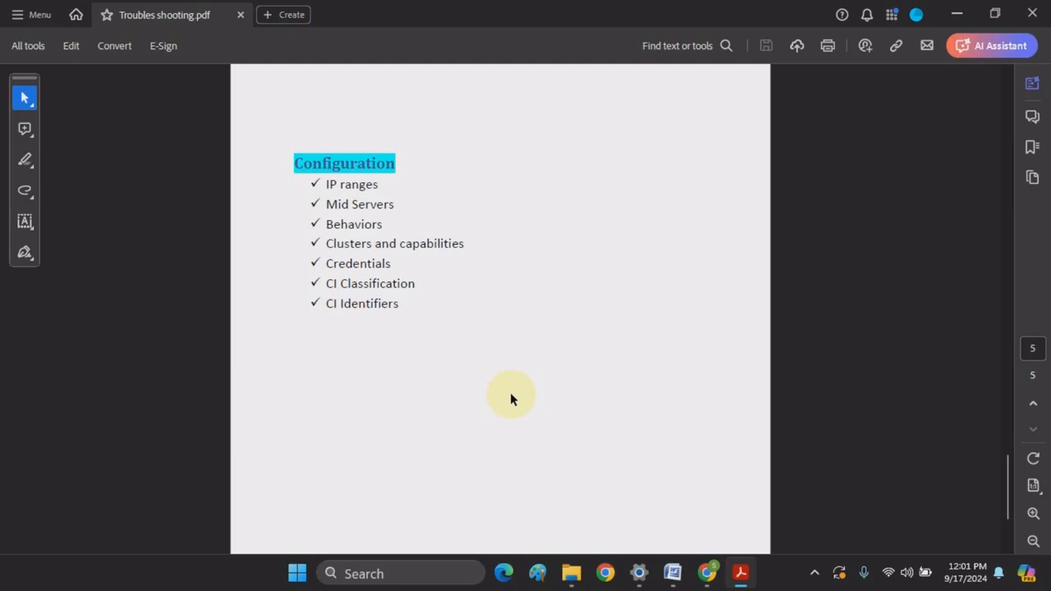
# Step: Scroll back up through Troubles shooting.pdf to page 1, the Trouble shooting overview diagram
pyautogui.scroll(2, 510, 395)
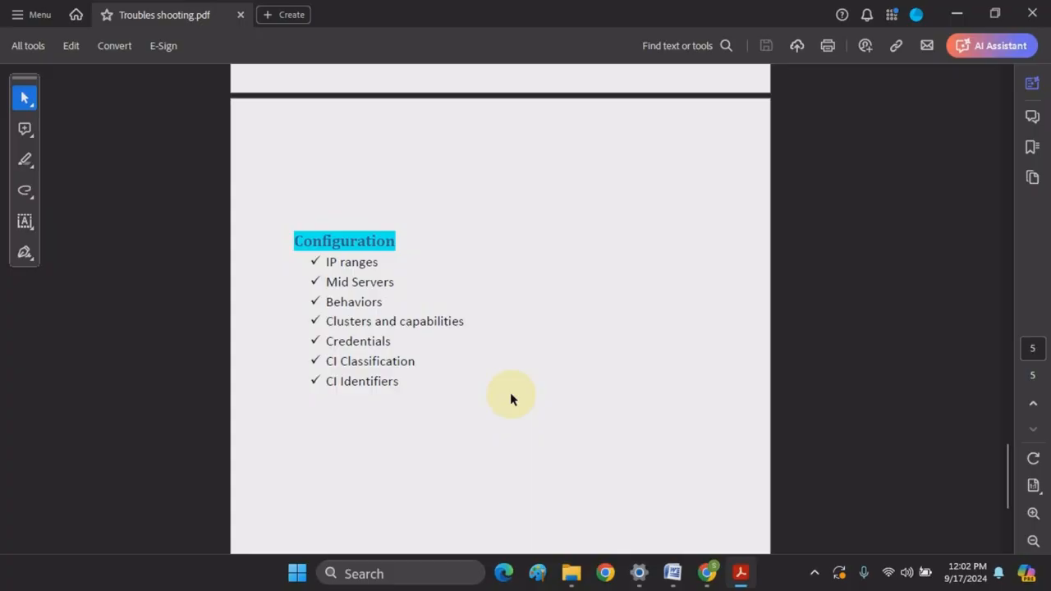
pyautogui.scroll(10, 510, 397)
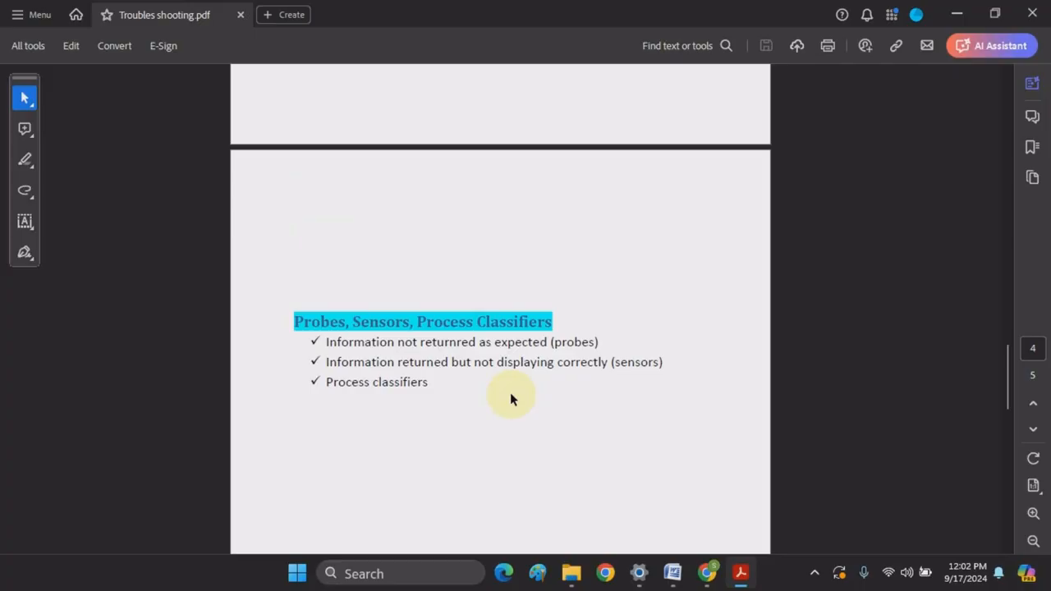
pyautogui.scroll(10, 510, 398)
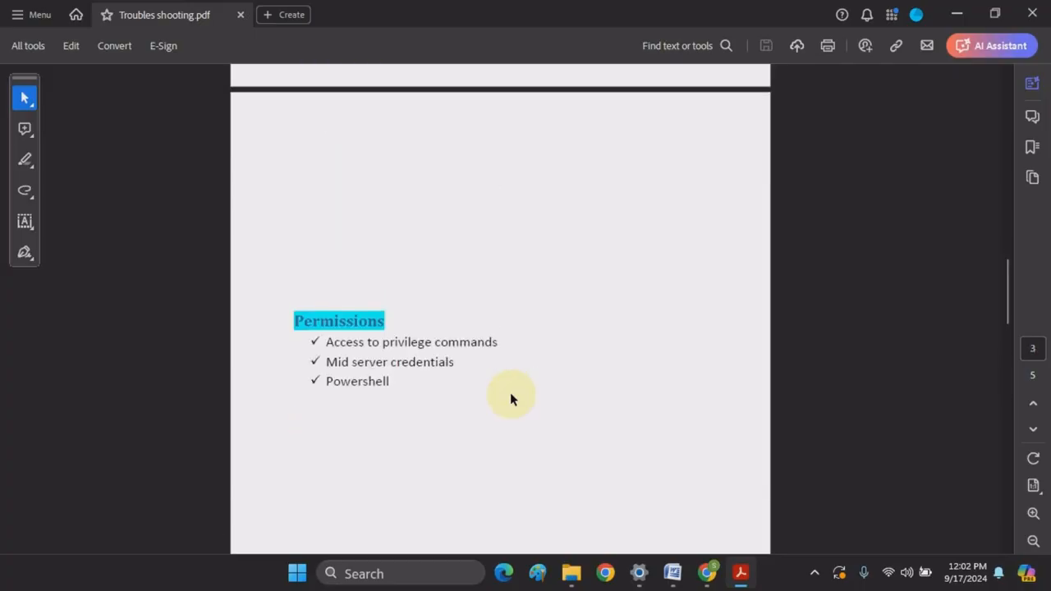
pyautogui.scroll(10, 510, 399)
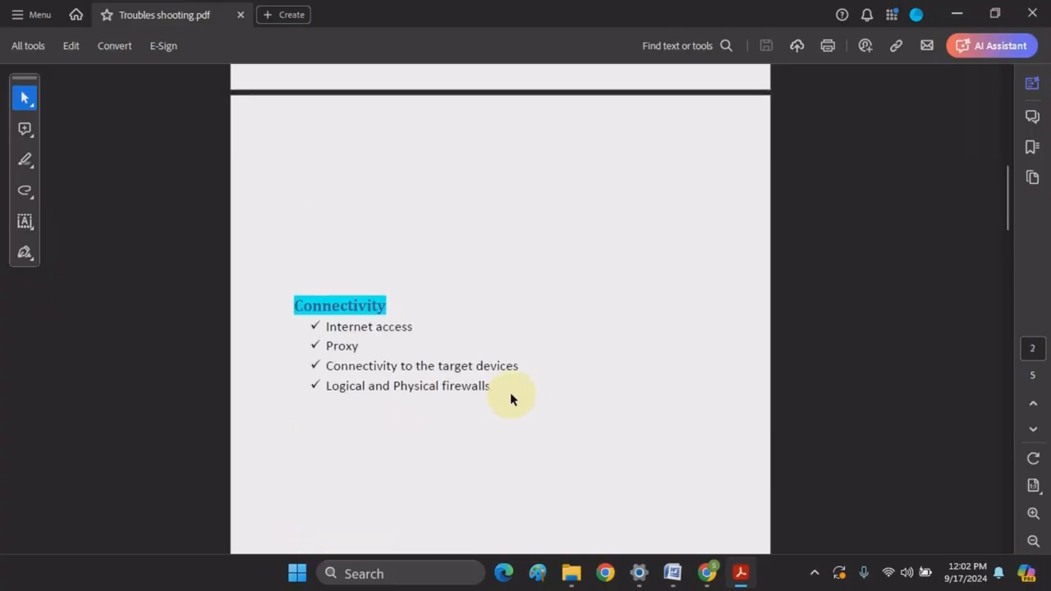
pyautogui.scroll(10, 510, 398)
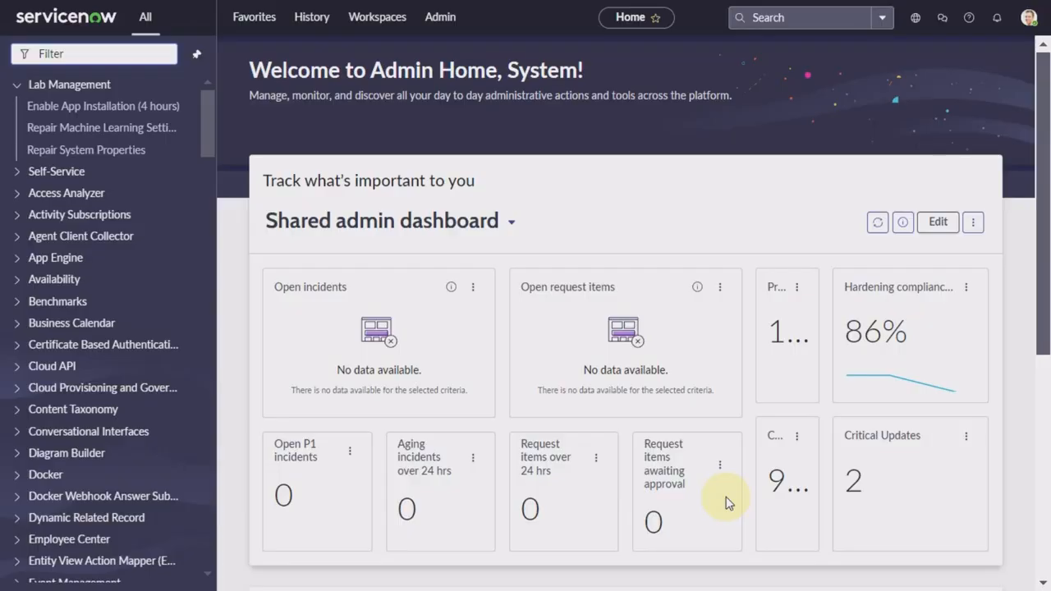
# Step: Filter the navigator for 'mid server' and open the windows_mid record under Discovery > MID Servers
pyautogui.click(120, 54)
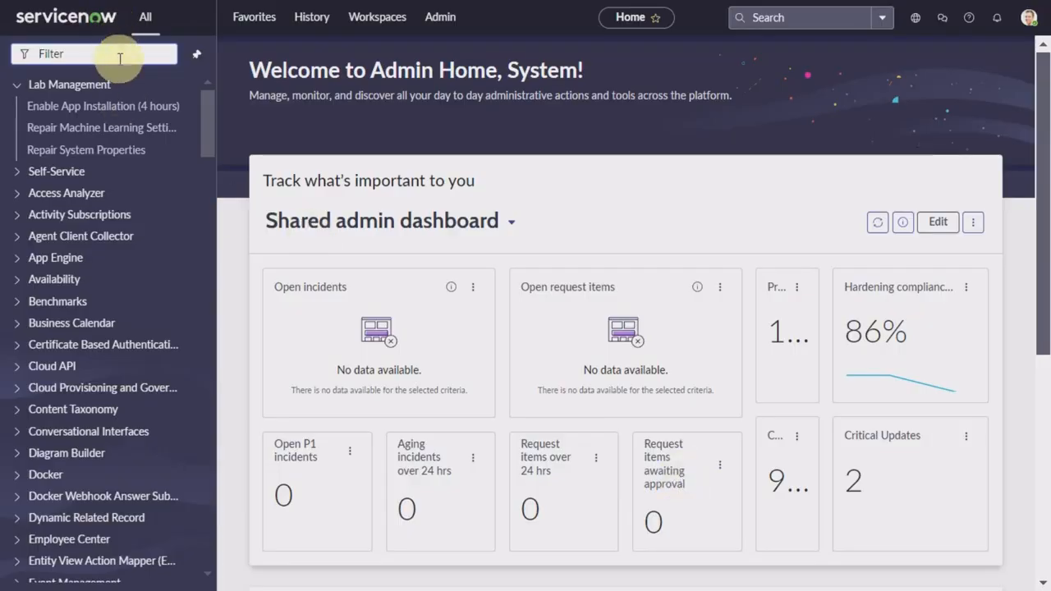
pyautogui.write('mid server')
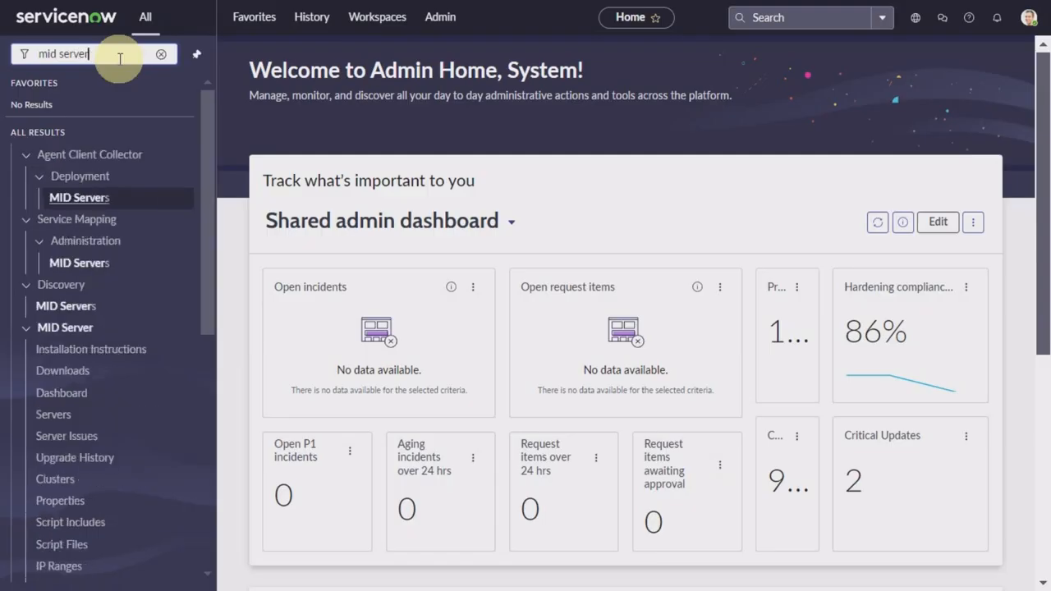
pyautogui.click(51, 311)
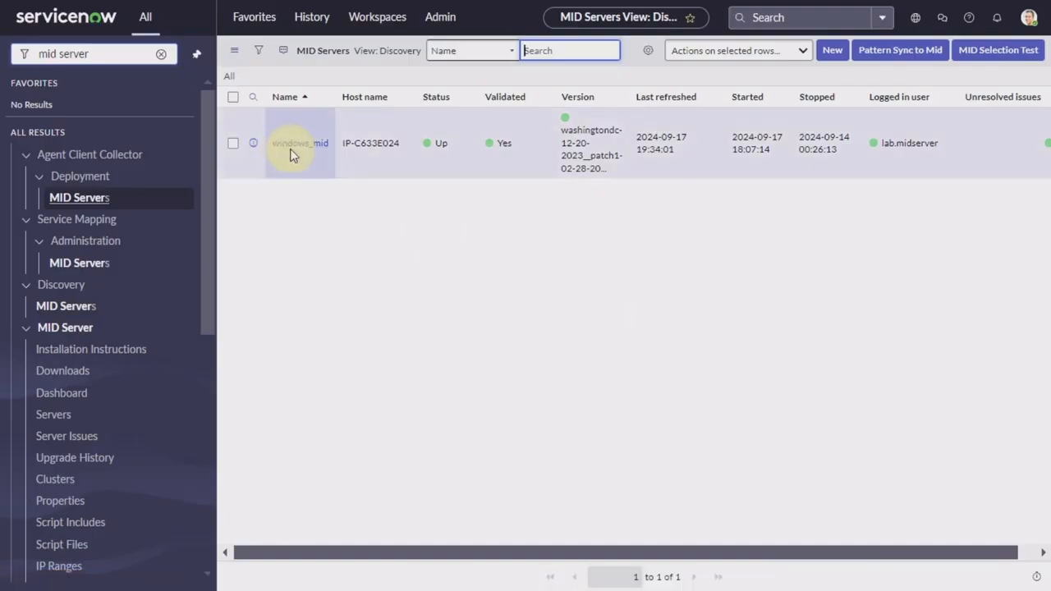
pyautogui.click(298, 147)
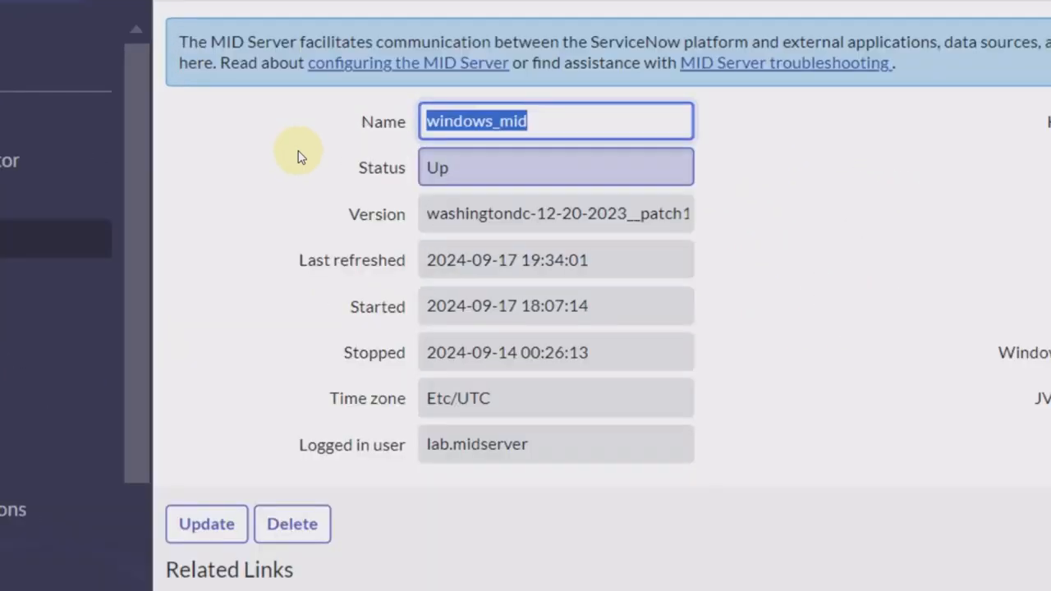
# Step: Scroll down through the windows_mid MID Server record
pyautogui.scroll(-5, 298, 156)
pyautogui.scroll(-1, 298, 156)
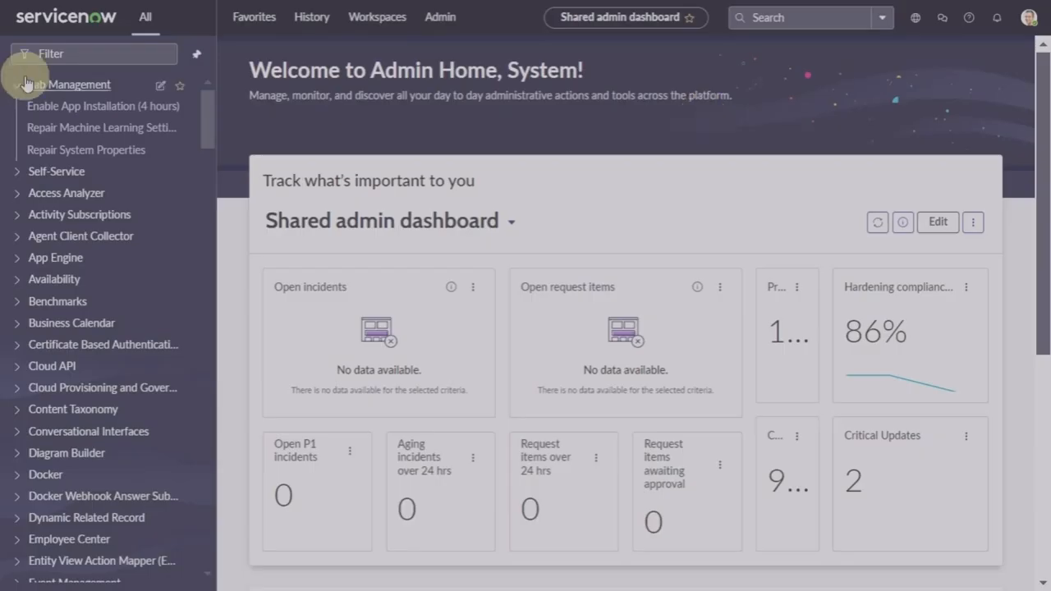
# Step: Filter the navigator for 'credentials' and open Connection & Credential Aliases
pyautogui.click(102, 55)
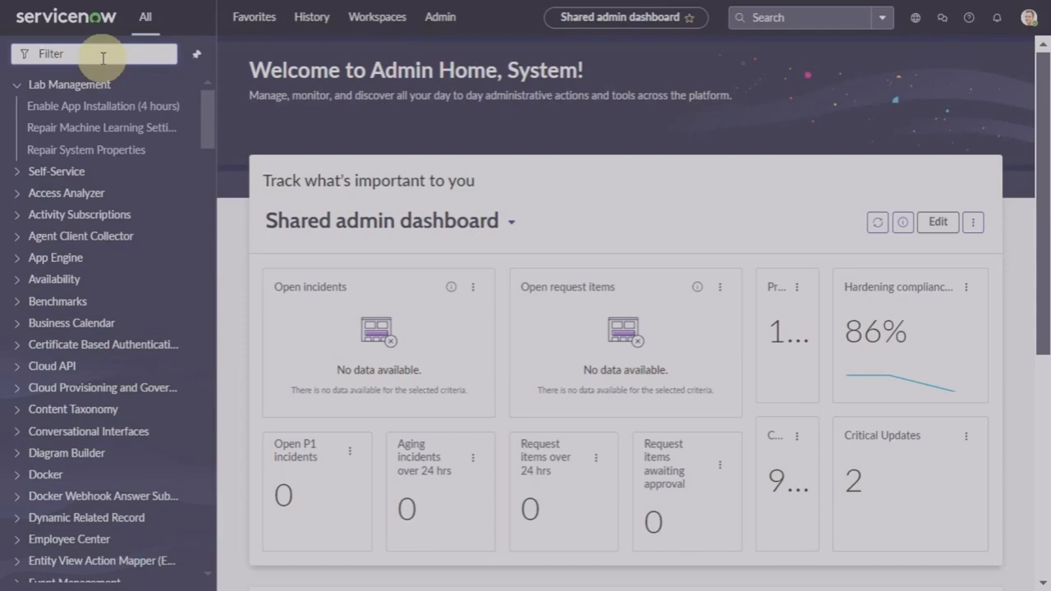
pyautogui.write('creden')
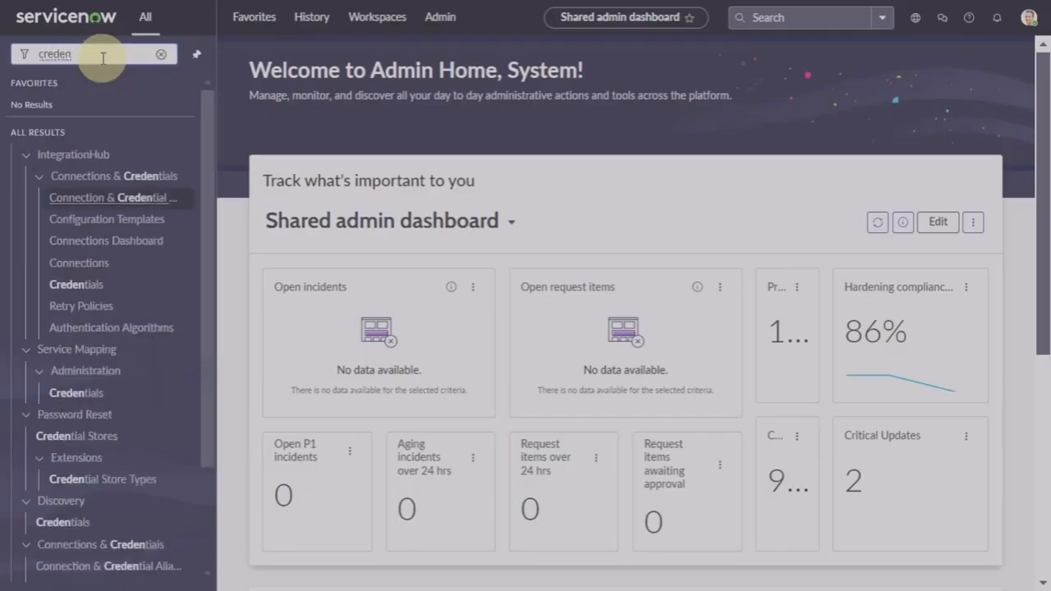
pyautogui.write('ti')
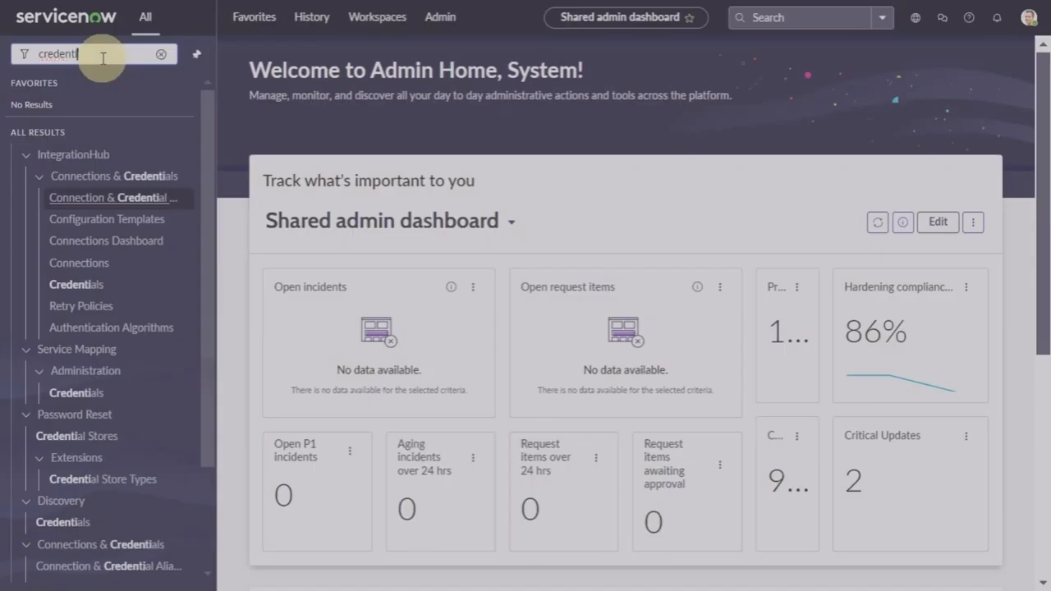
pyautogui.write('als')
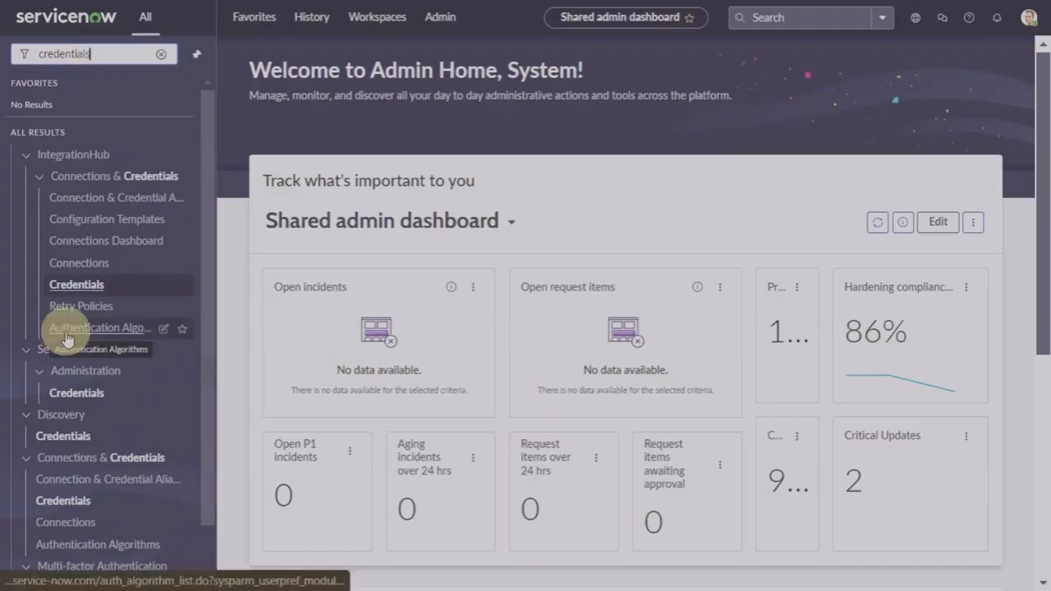
pyautogui.scroll(-1, 66, 336)
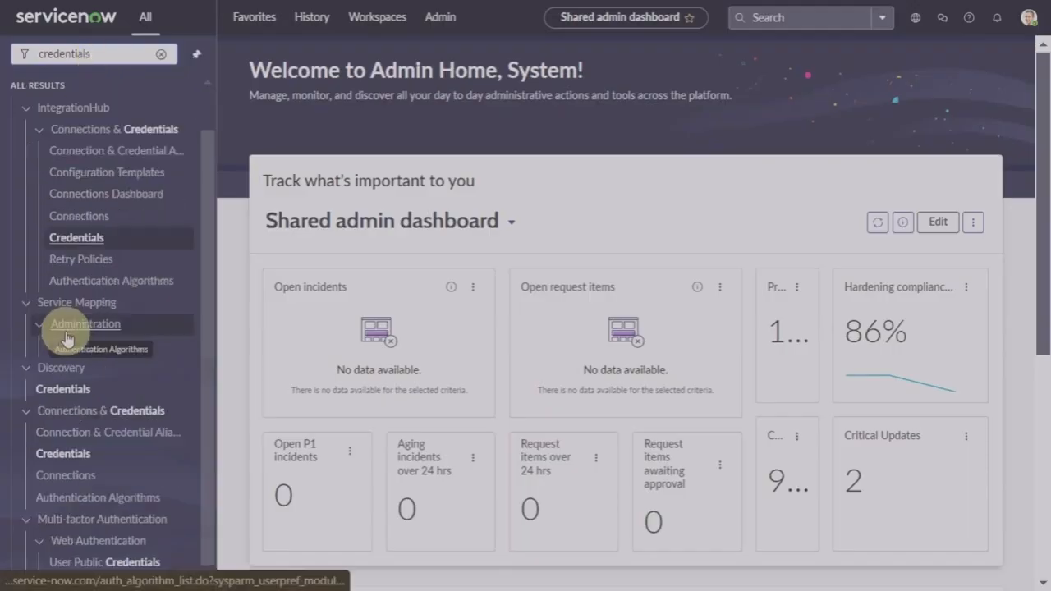
pyautogui.click(73, 433)
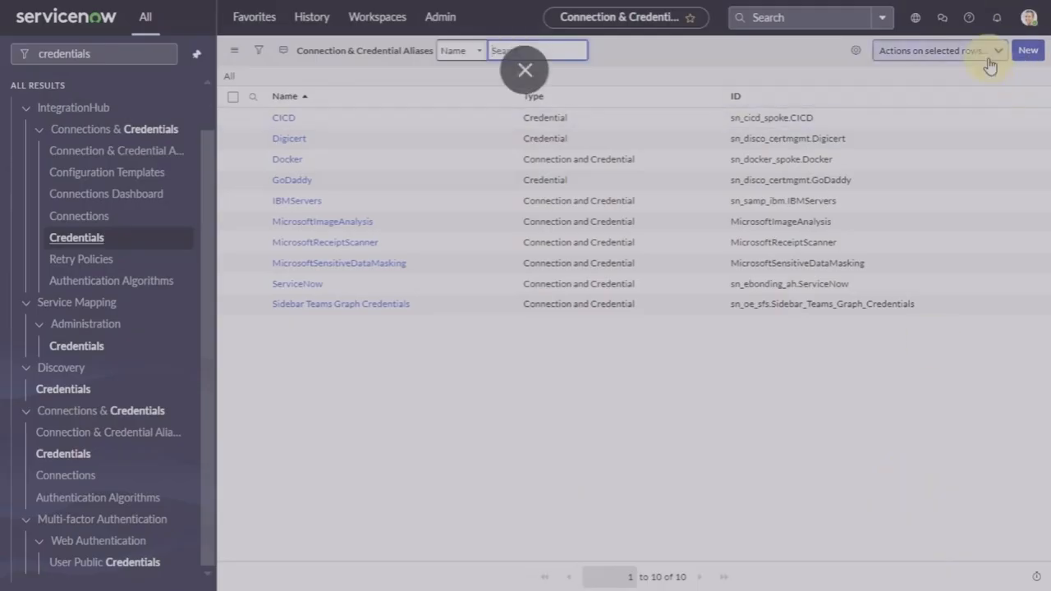
pyautogui.click(866, 472)
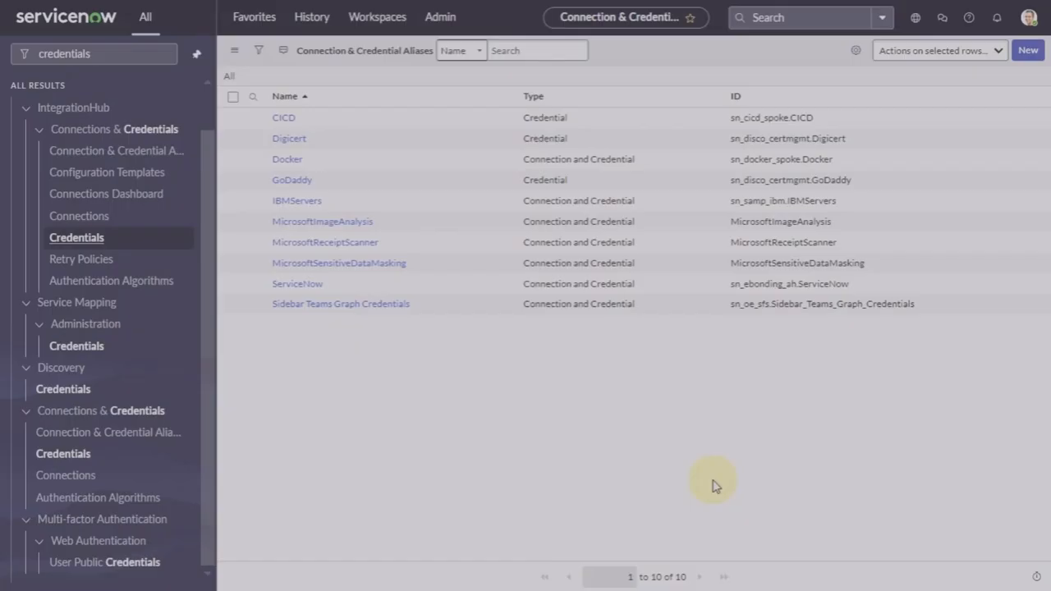
# Step: Create a new alias named 'Windows Server' of type Credential and save it
pyautogui.click(1030, 52)
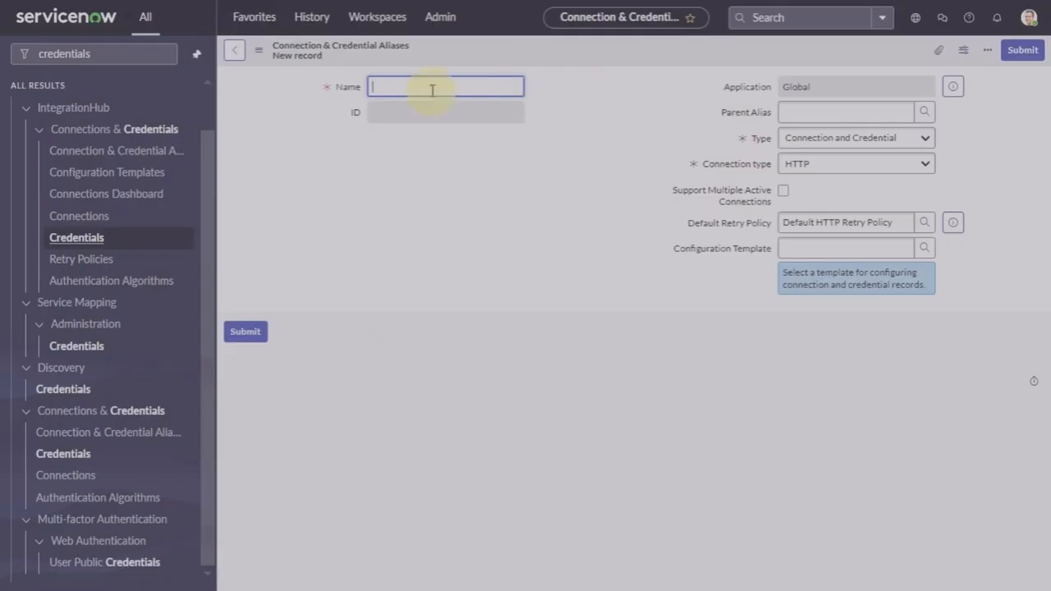
pyautogui.write('Windows Server')
pyautogui.click(834, 146)
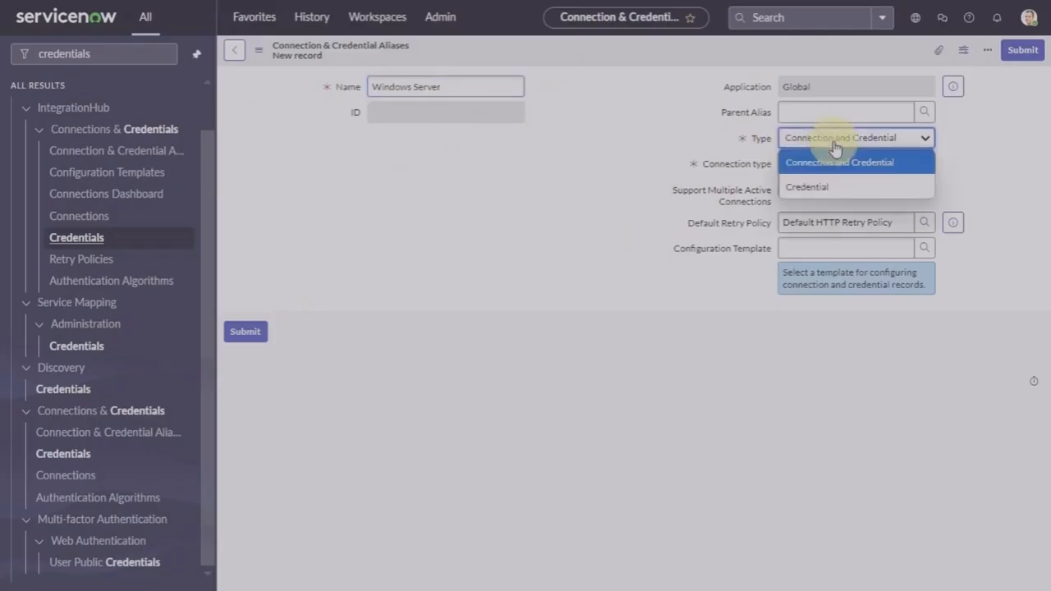
pyautogui.click(803, 187)
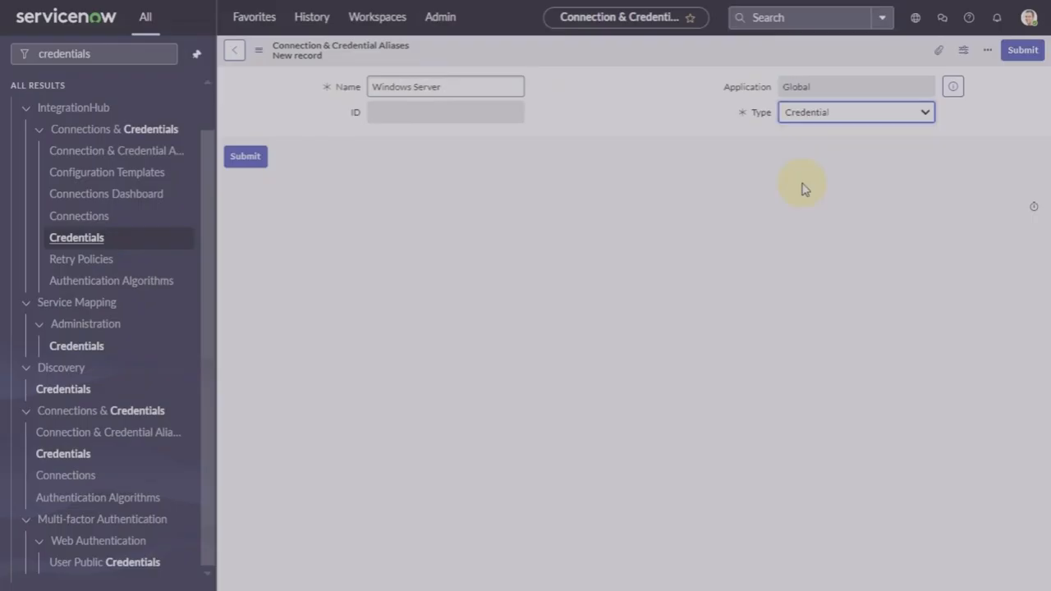
pyautogui.rightClick(598, 53)
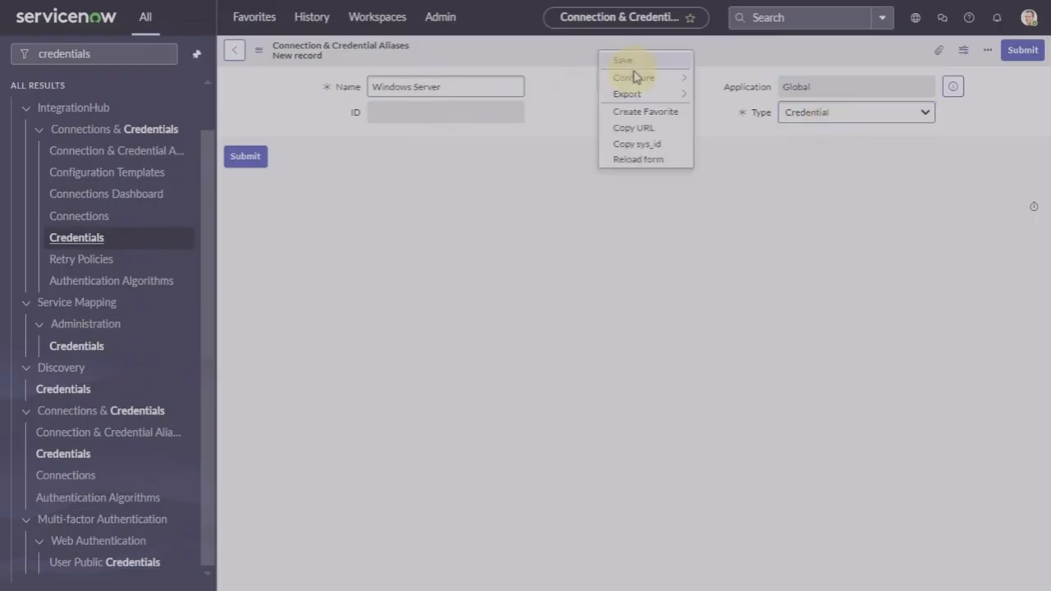
pyautogui.click(624, 63)
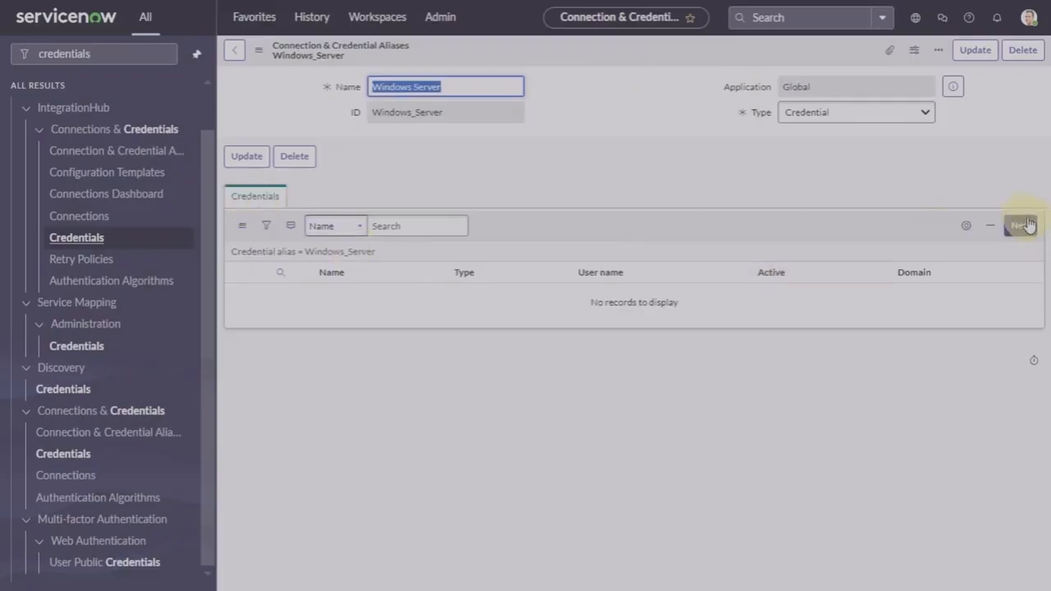
# Step: Add a new Windows Credentials record to the Windows_Server alias
pyautogui.click(1023, 226)
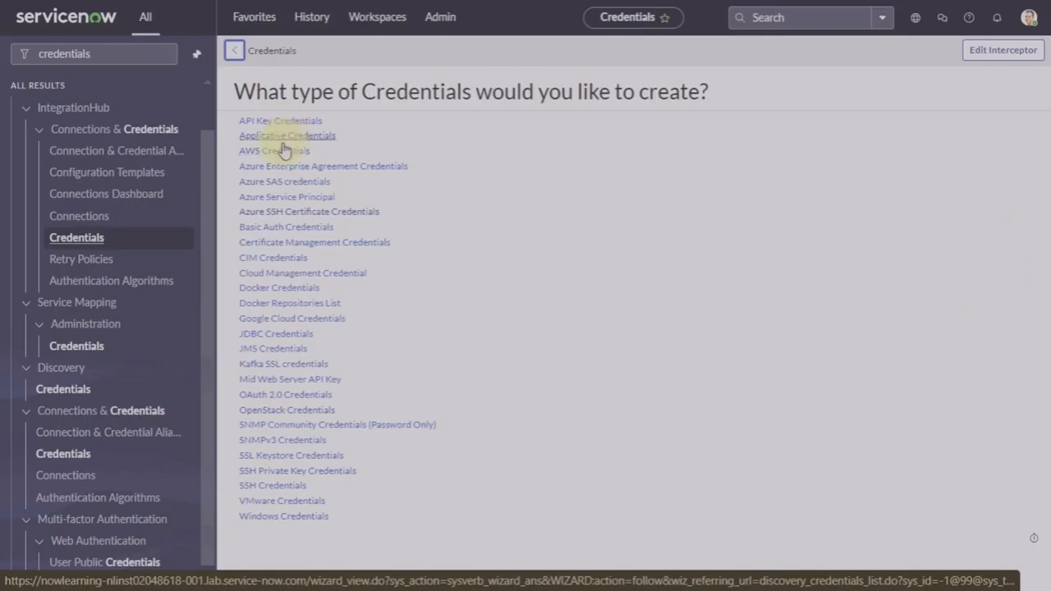
pyautogui.click(276, 519)
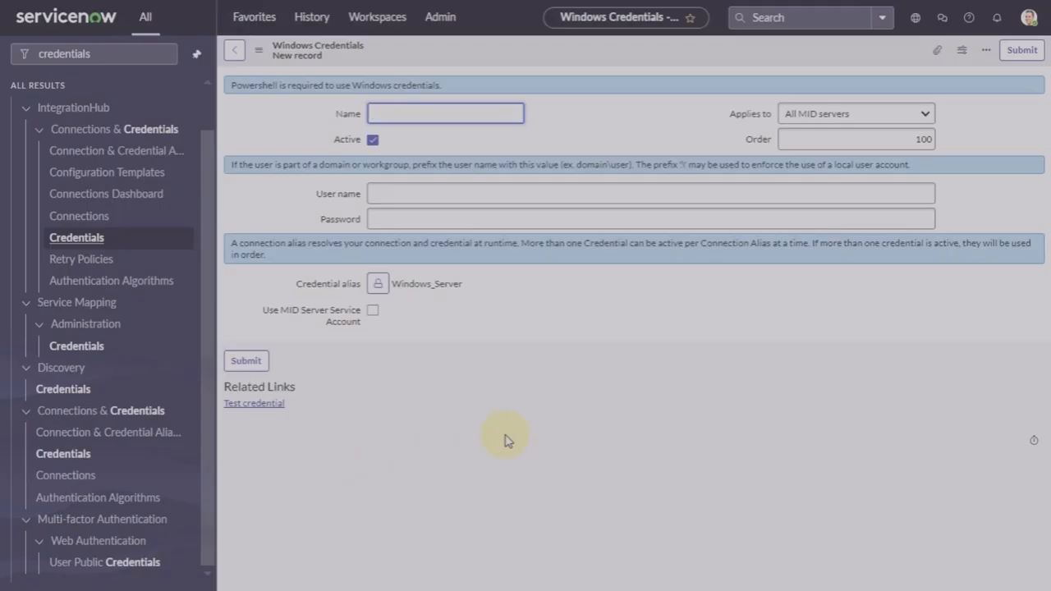
# Step: Name the credential 'Windows server', enter its user name and password, and save it
pyautogui.write('Windows')
pyautogui.write('server')
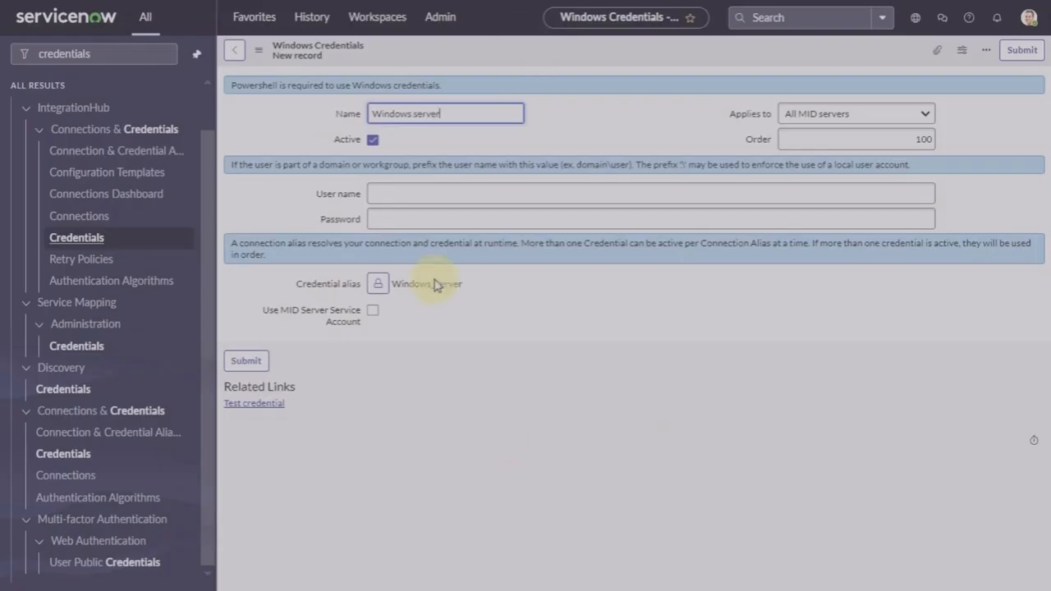
pyautogui.click(405, 191)
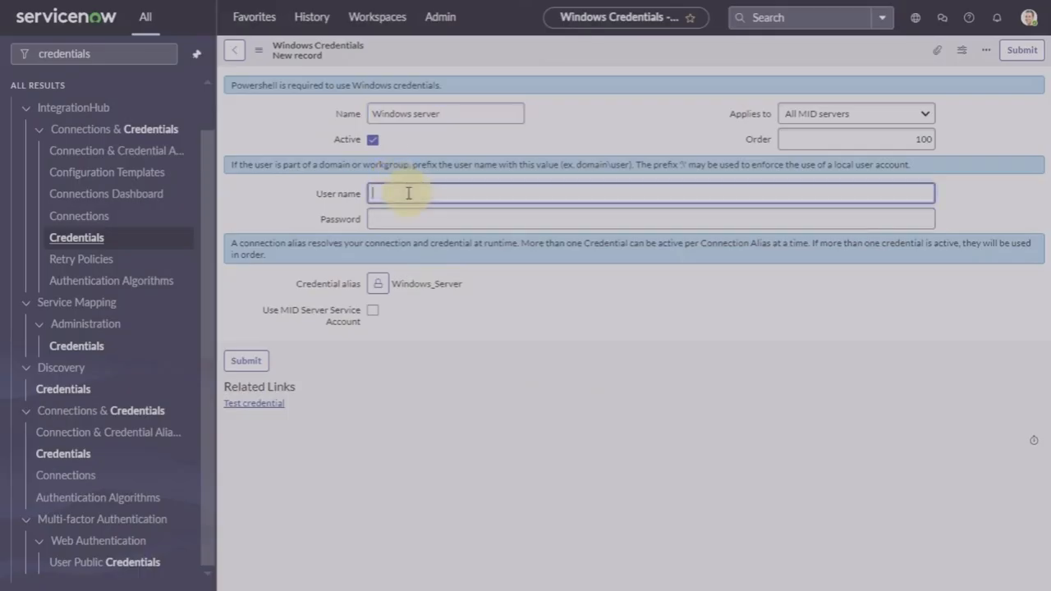
pyautogui.write('admin')
pyautogui.click(414, 220)
pyautogui.write('••••')
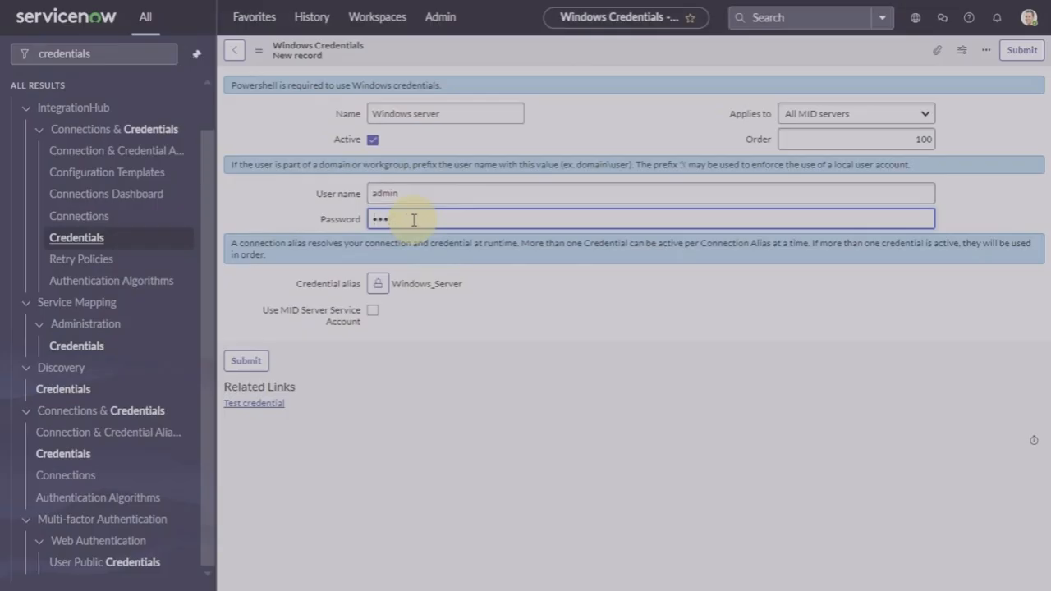
pyautogui.press('BackSpace')
pyautogui.press('BackSpace')
pyautogui.press('BackSpace')
pyautogui.write('••••••••••')
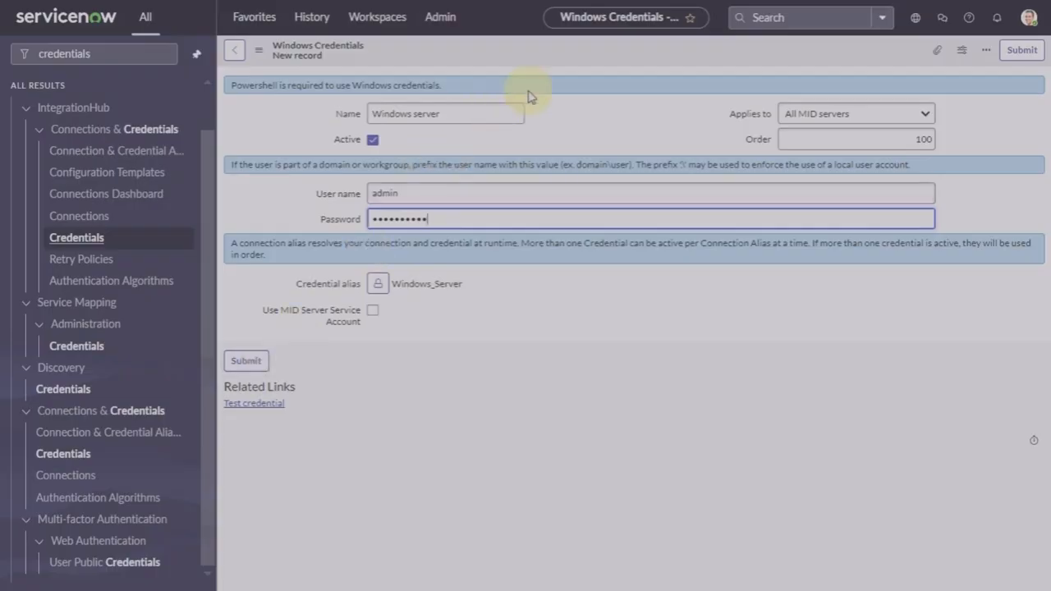
pyautogui.rightClick(575, 62)
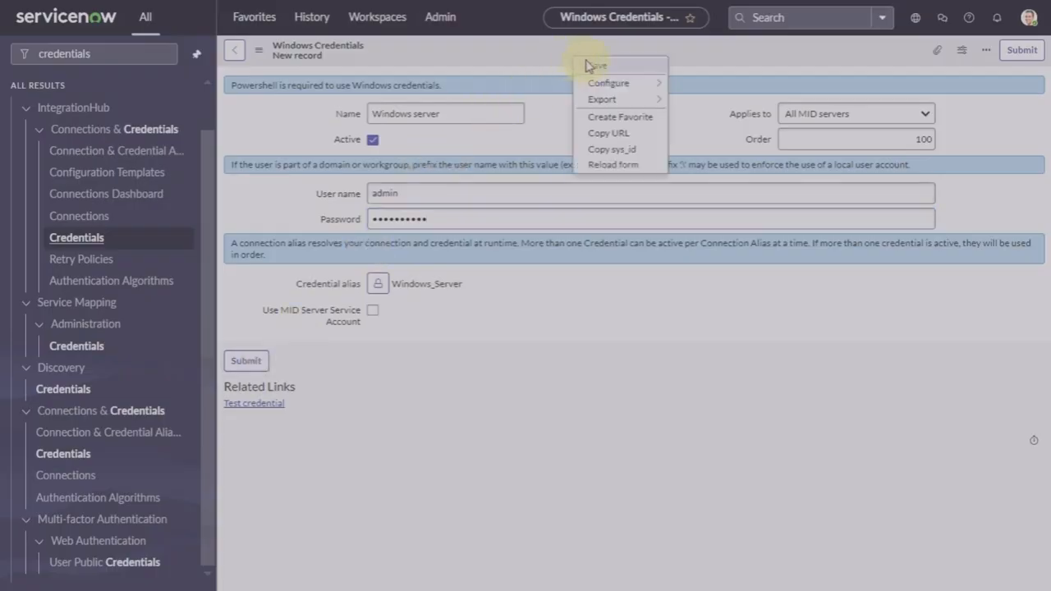
pyautogui.click(588, 70)
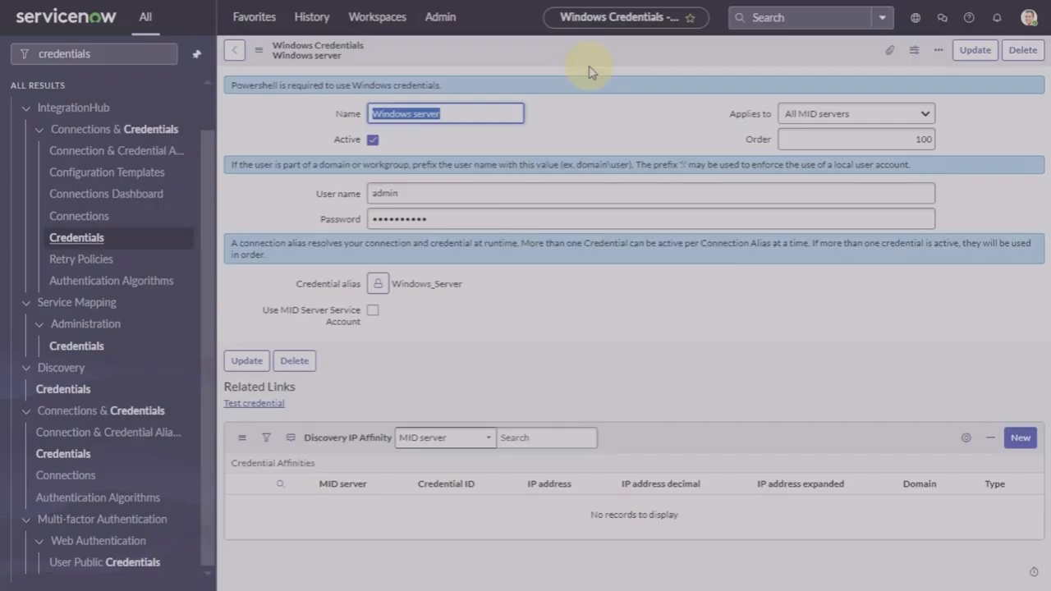
pyautogui.moveTo(636, 484)
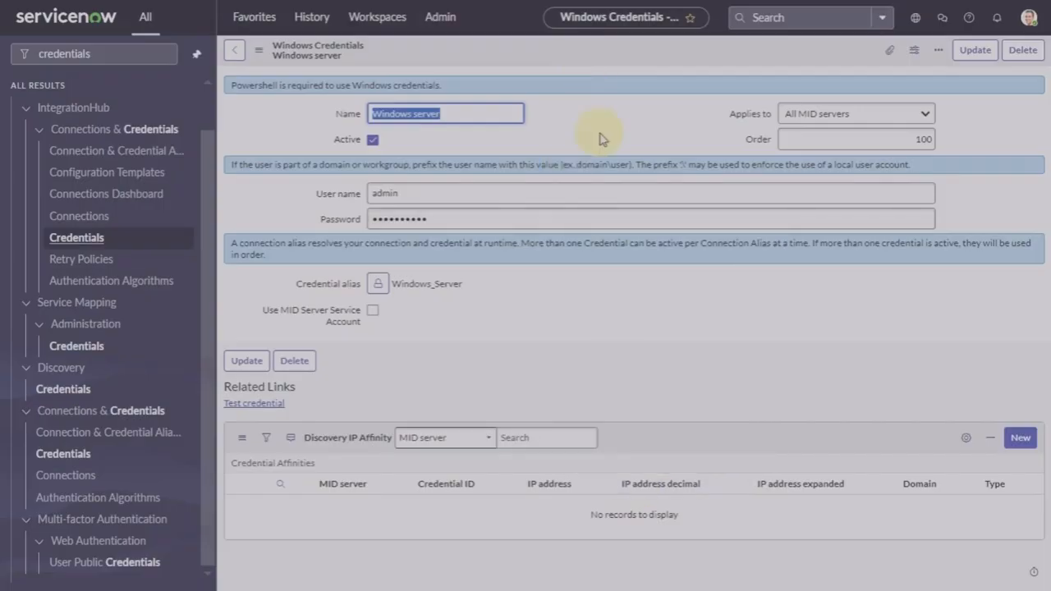
pyautogui.click(91, 53)
# Step: Filter the navigator for 'discovery sch' and open Discovery > Discovery Schedules
pyautogui.click(164, 56)
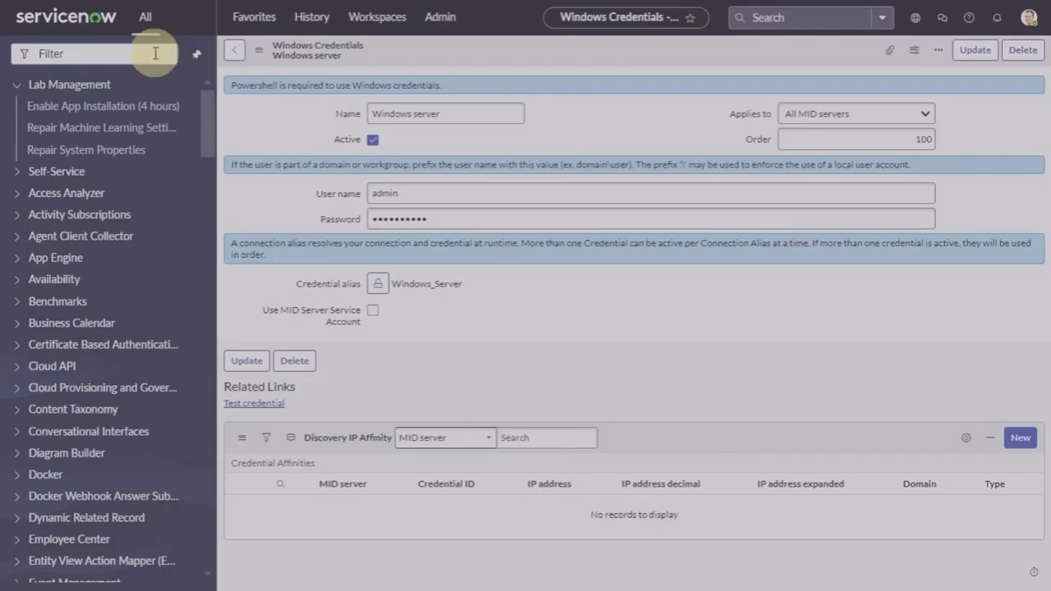
pyautogui.write('discover')
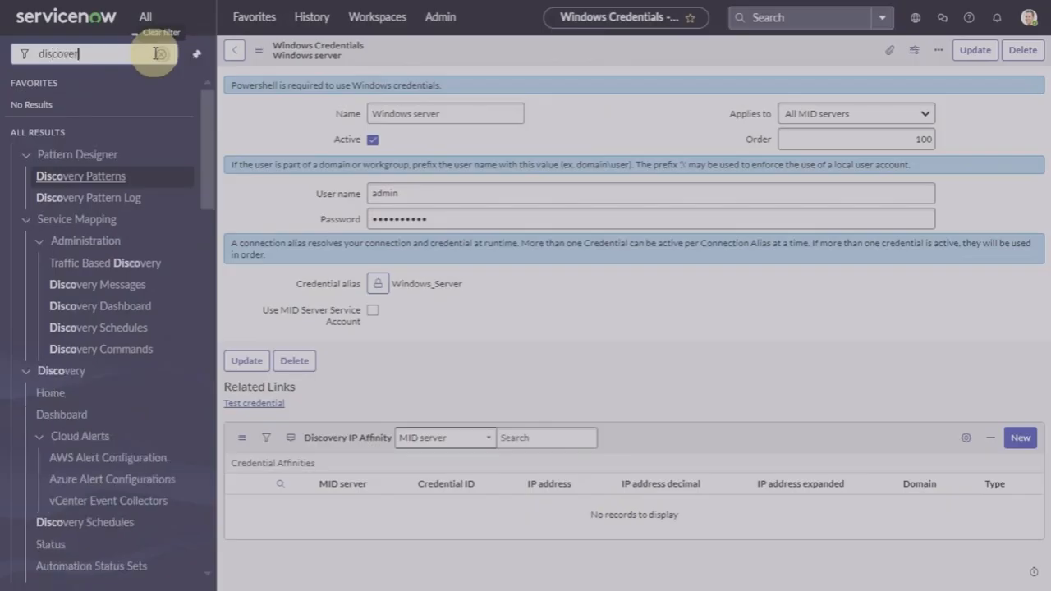
pyautogui.scroll(-2, 94, 305)
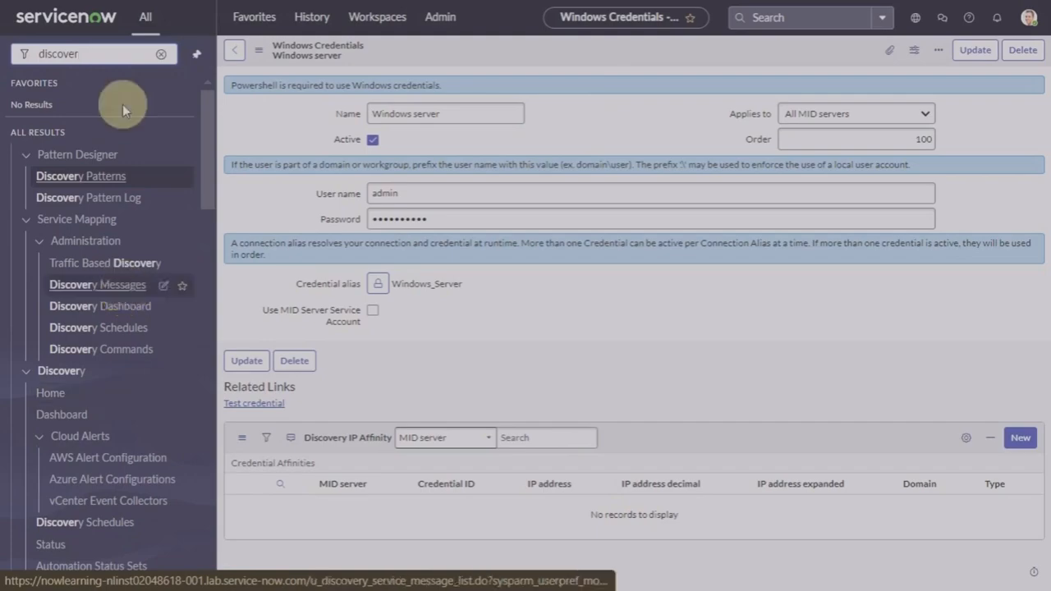
pyautogui.write('y sch')
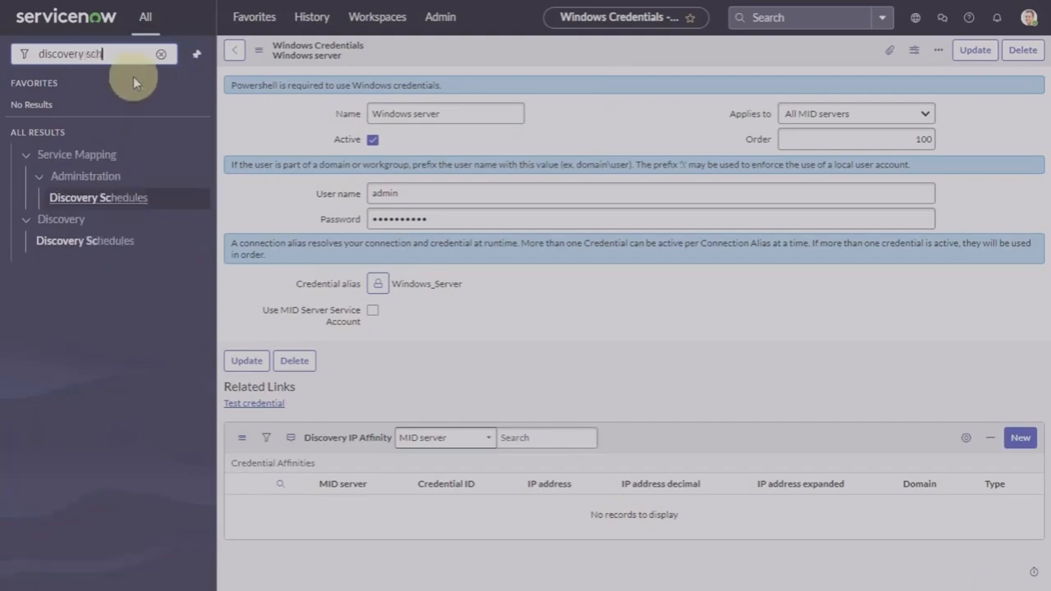
pyautogui.click(97, 243)
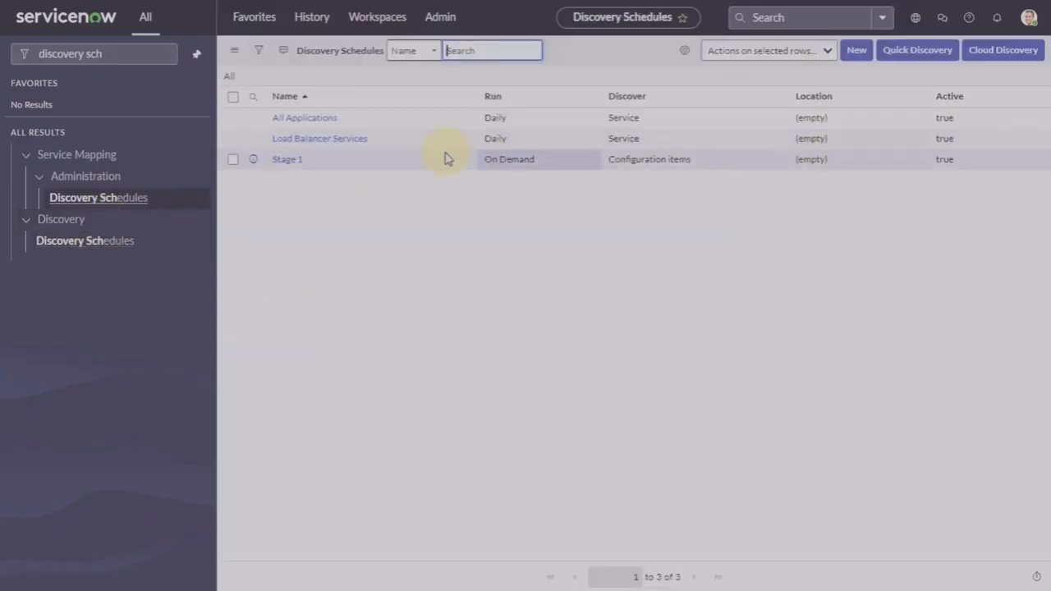
# Step: Set the Stage 1 schedule's credential alias to Windows_Server and save the schedule
pyautogui.click(293, 161)
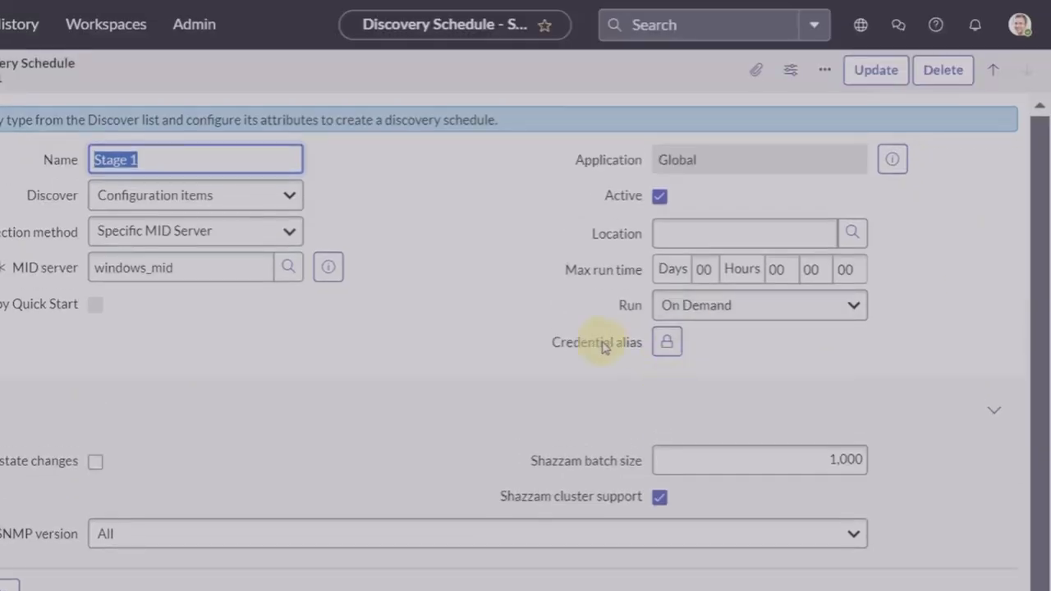
pyautogui.click(667, 345)
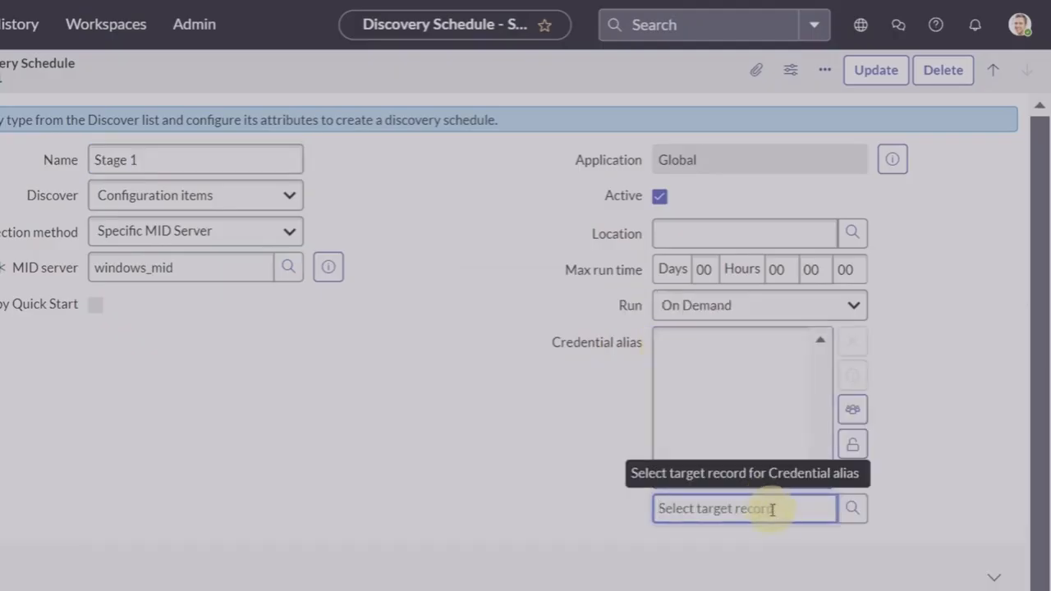
pyautogui.write('win')
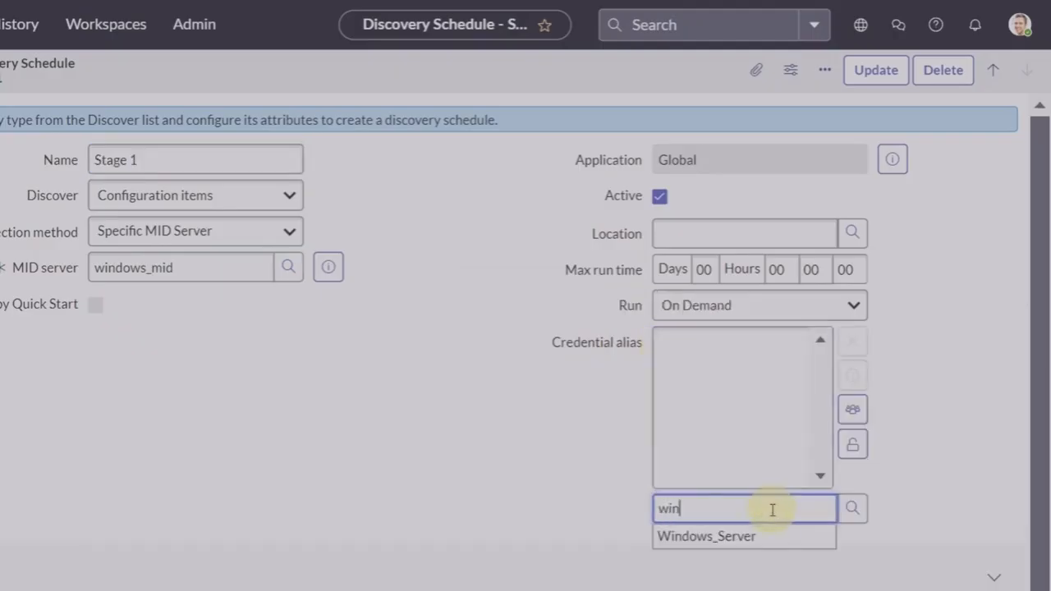
pyautogui.write('dow')
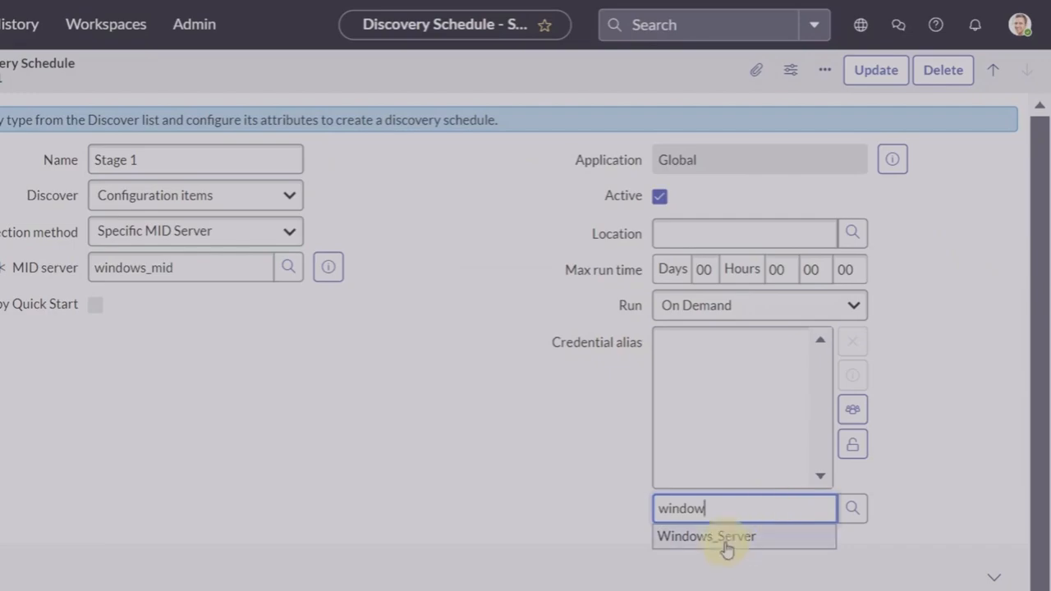
pyautogui.click(725, 545)
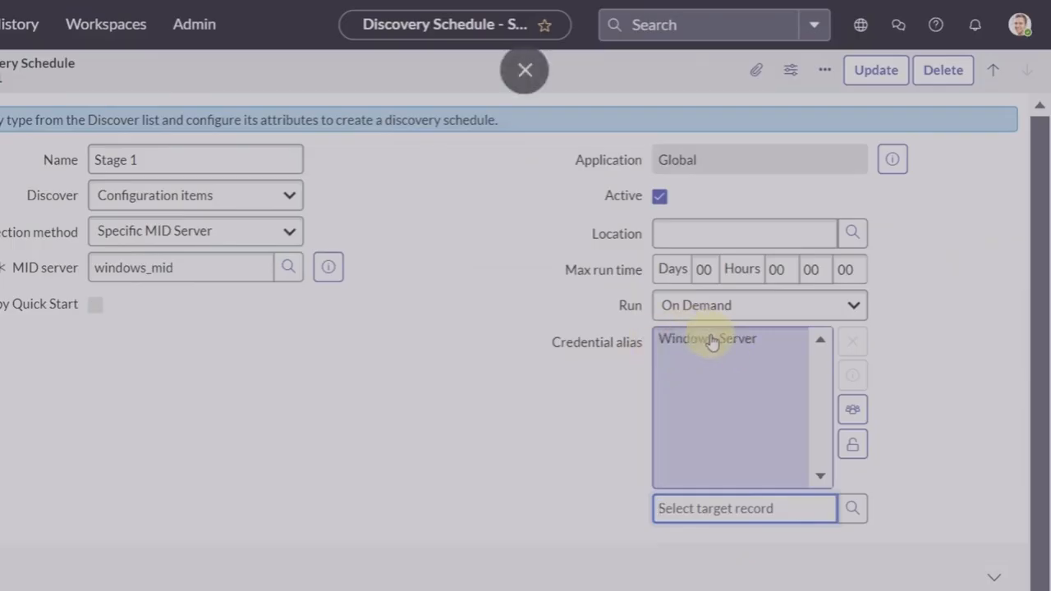
pyautogui.click(852, 444)
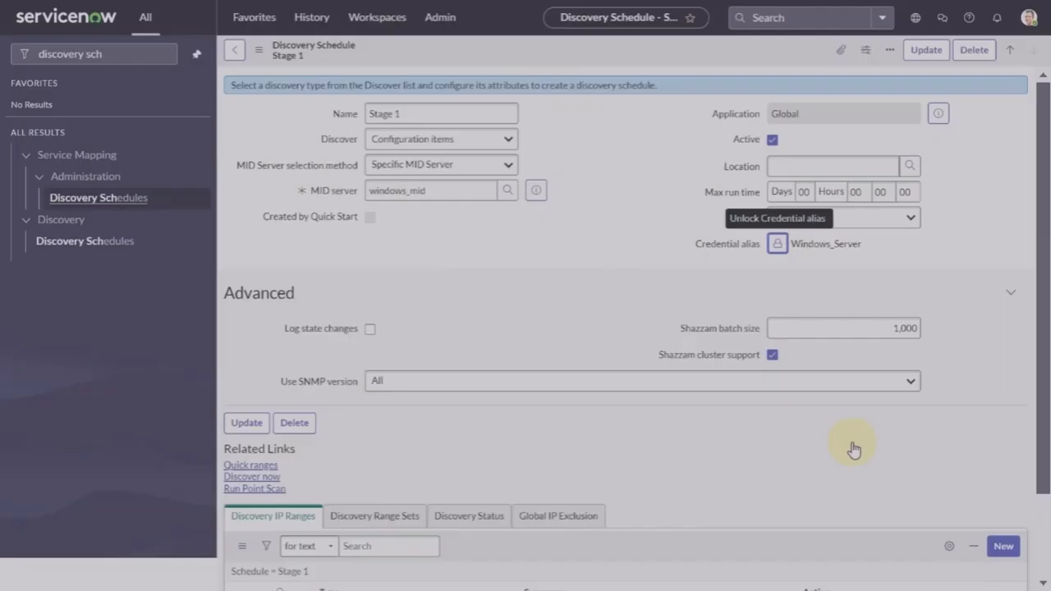
pyautogui.rightClick(652, 56)
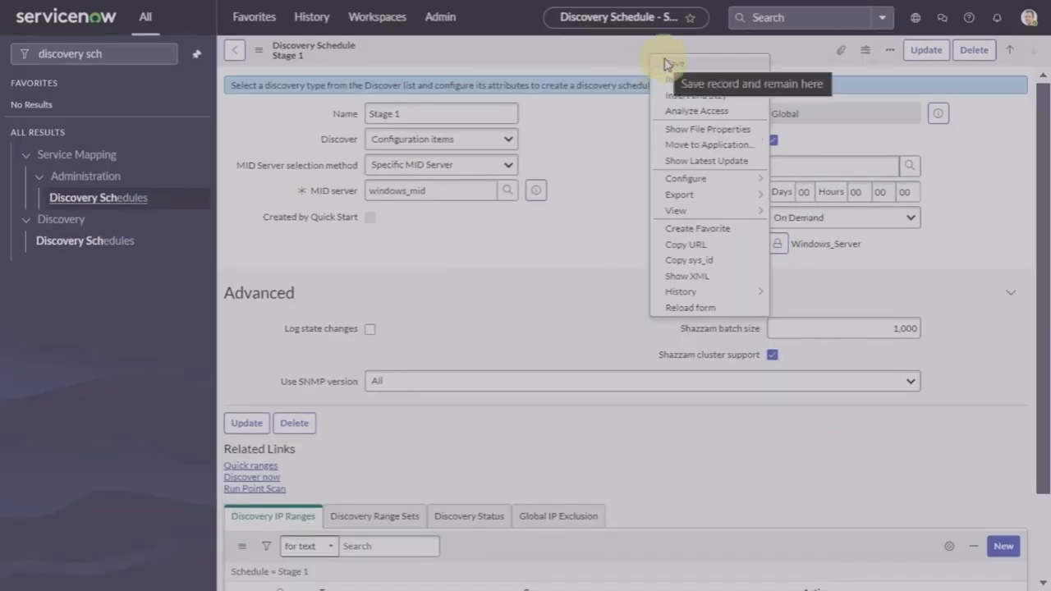
pyautogui.click(665, 63)
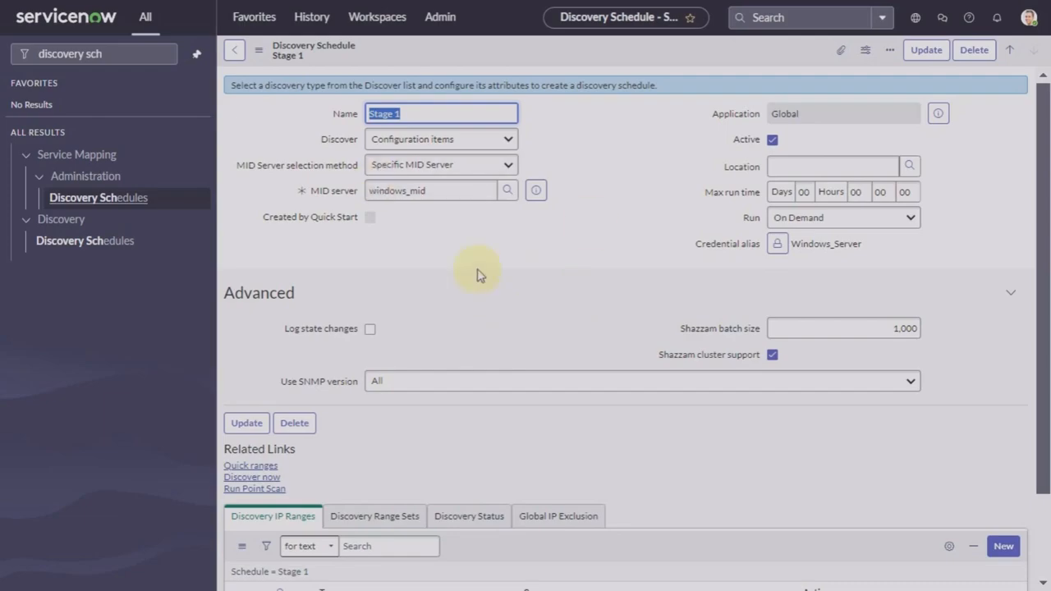
# Step: Search 'credentials' again, open the Windows_Server alias, then its Windows server credential
pyautogui.click(131, 55)
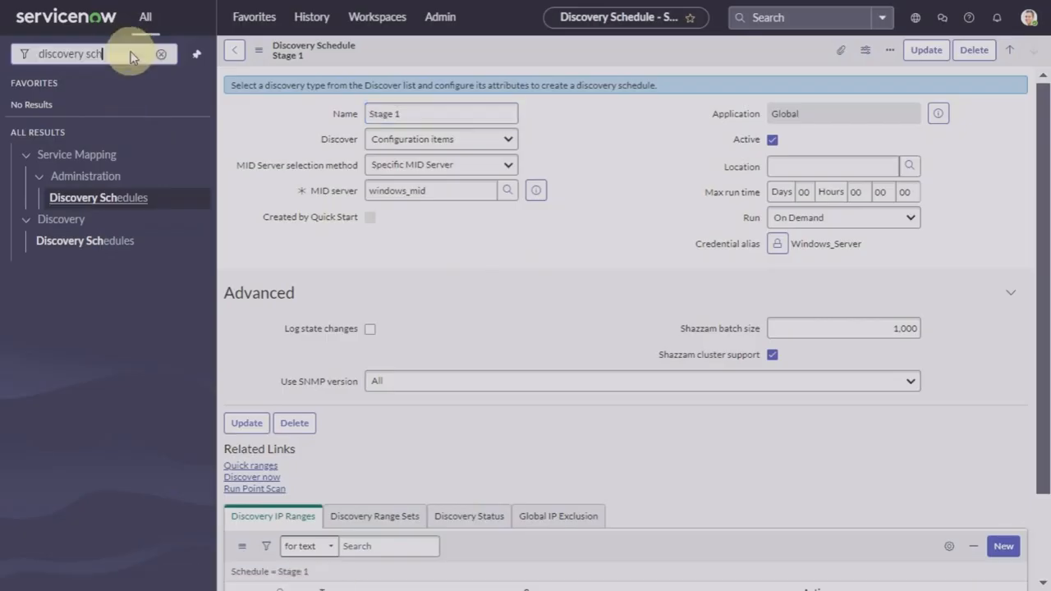
pyautogui.click(161, 54)
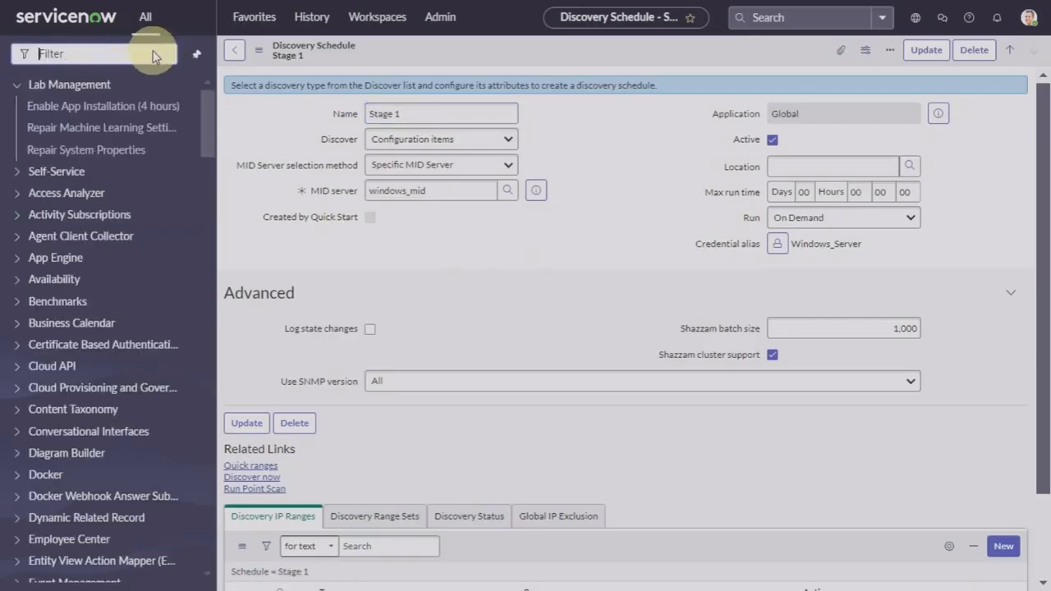
pyautogui.write('creden')
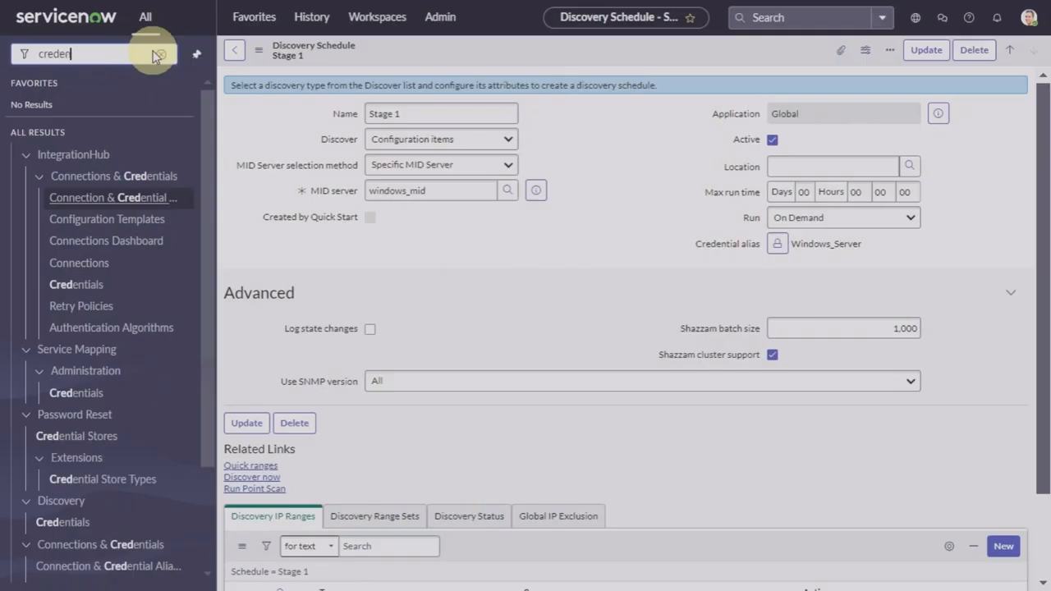
pyautogui.write('tials')
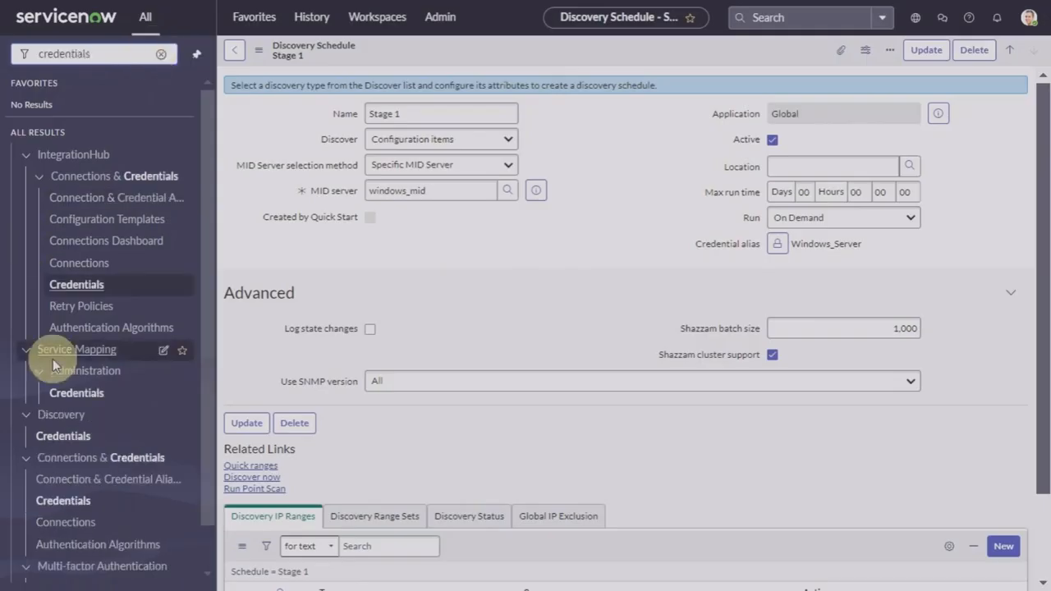
pyautogui.click(87, 481)
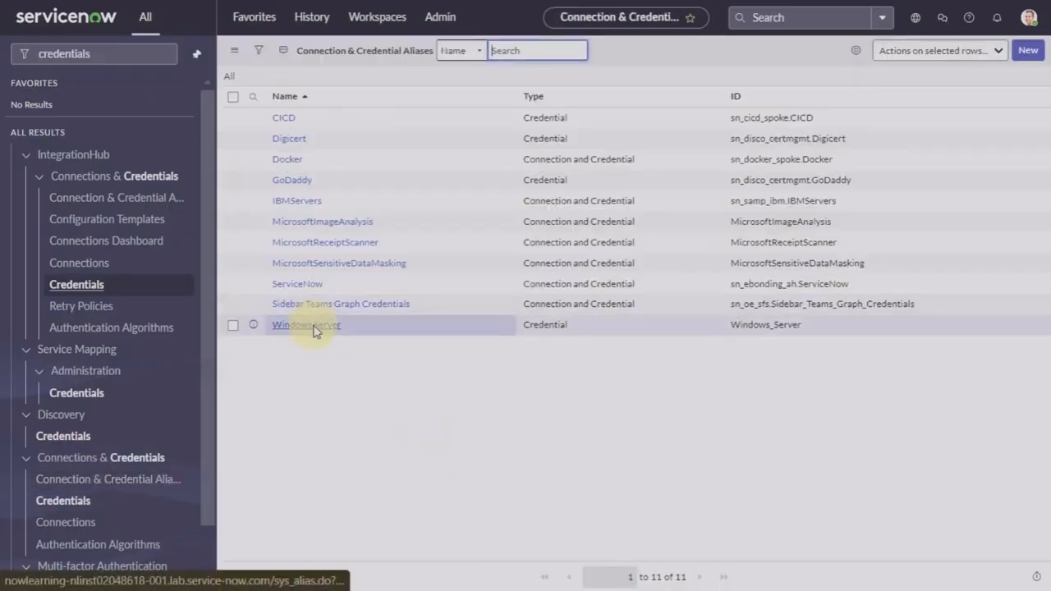
pyautogui.click(313, 327)
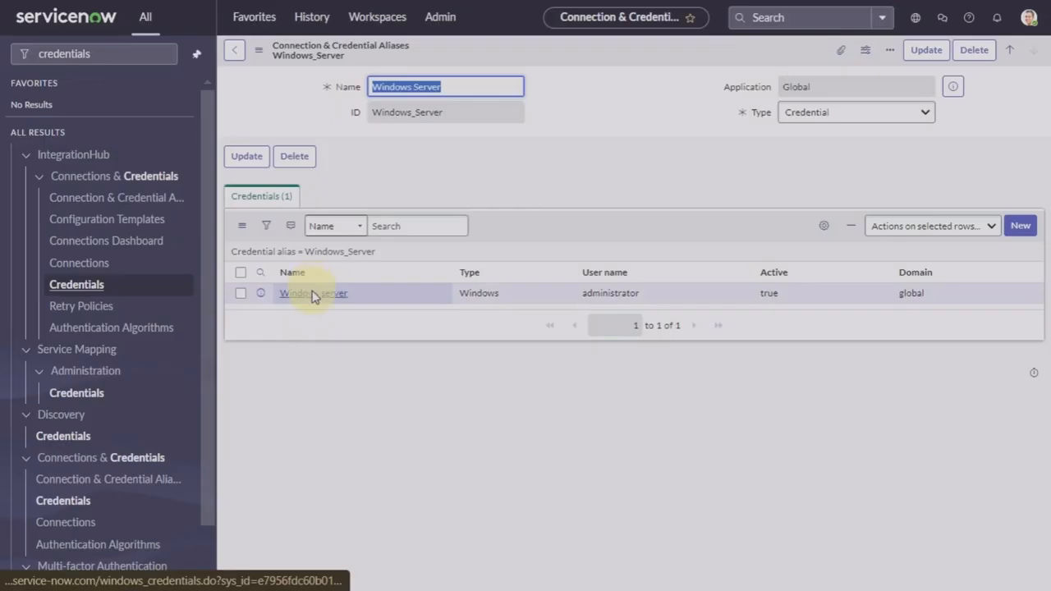
pyautogui.click(313, 293)
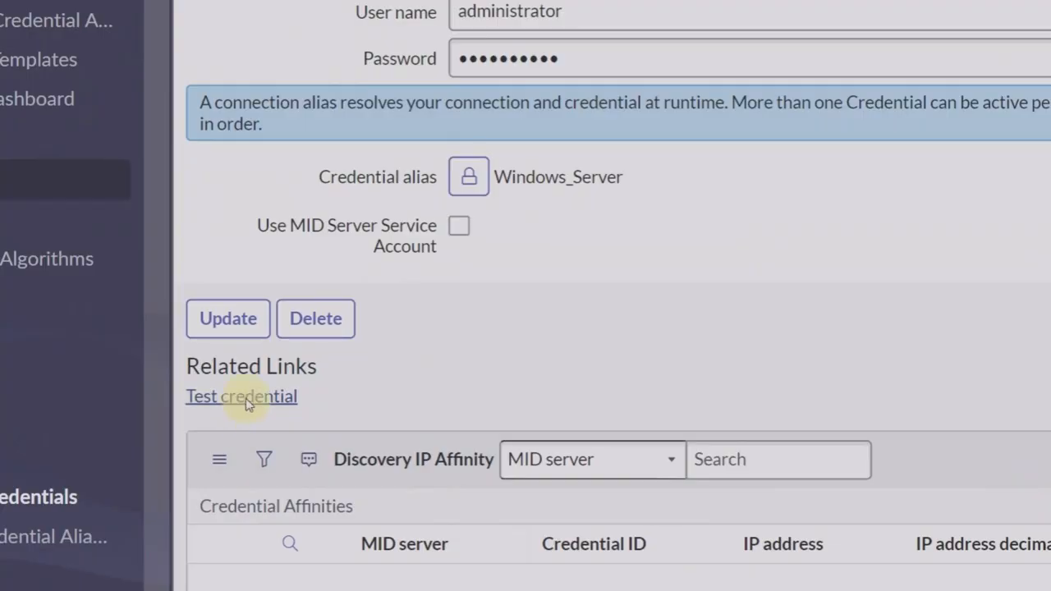
# Step: Test the Windows server credential against 198.51.12.119, port 135, via windows_mid, and dismiss the validated result
pyautogui.click(246, 399)
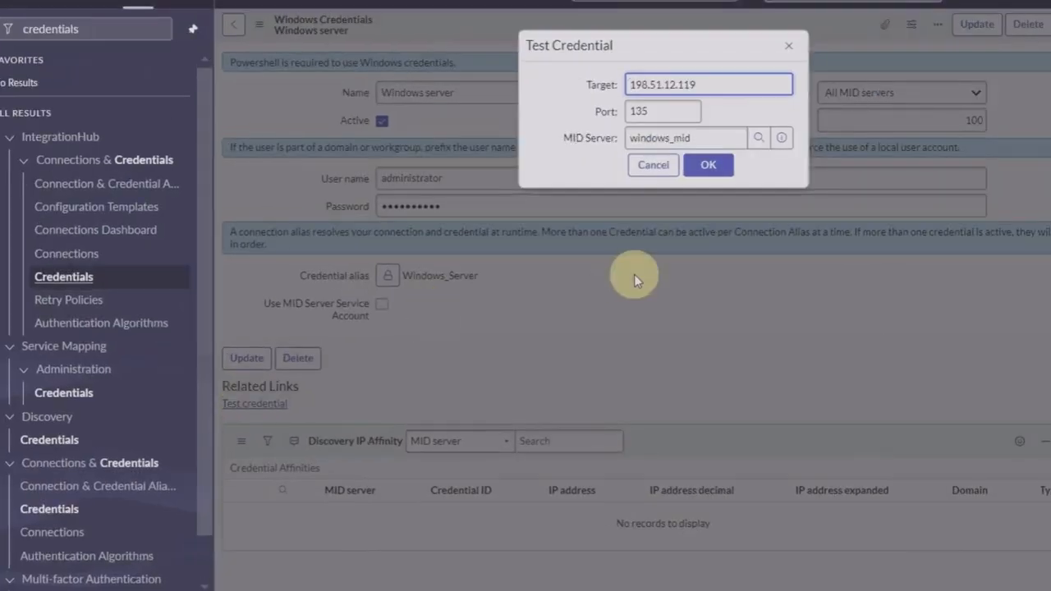
pyautogui.click(713, 87)
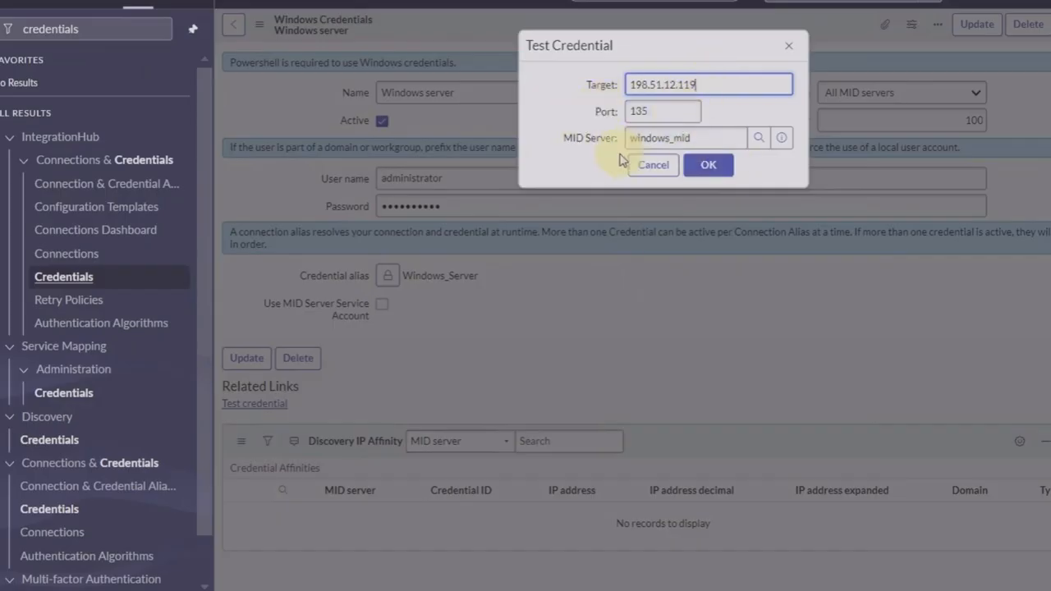
pyautogui.click(727, 164)
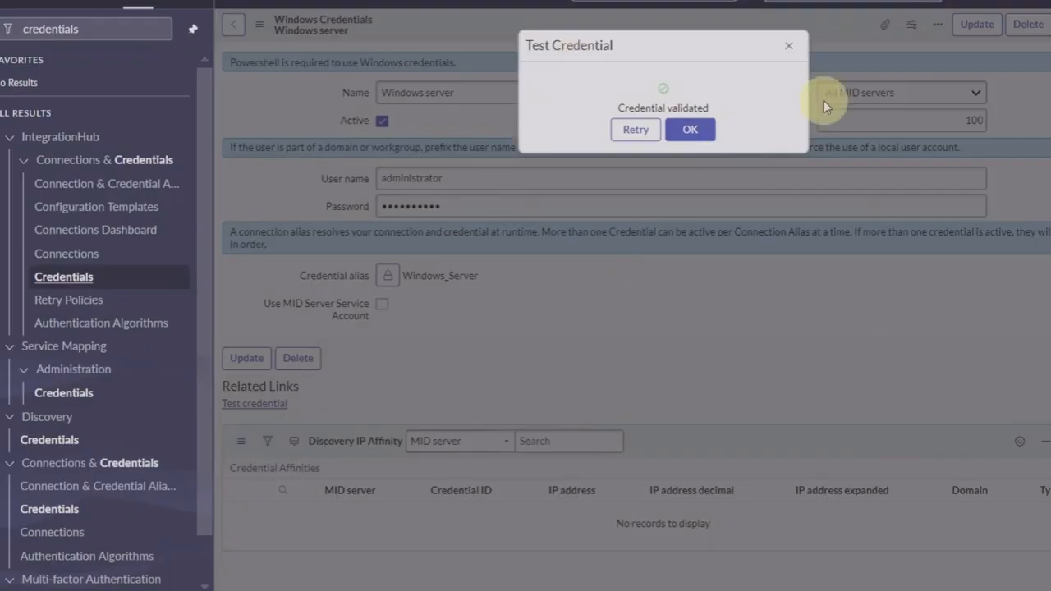
pyautogui.click(689, 134)
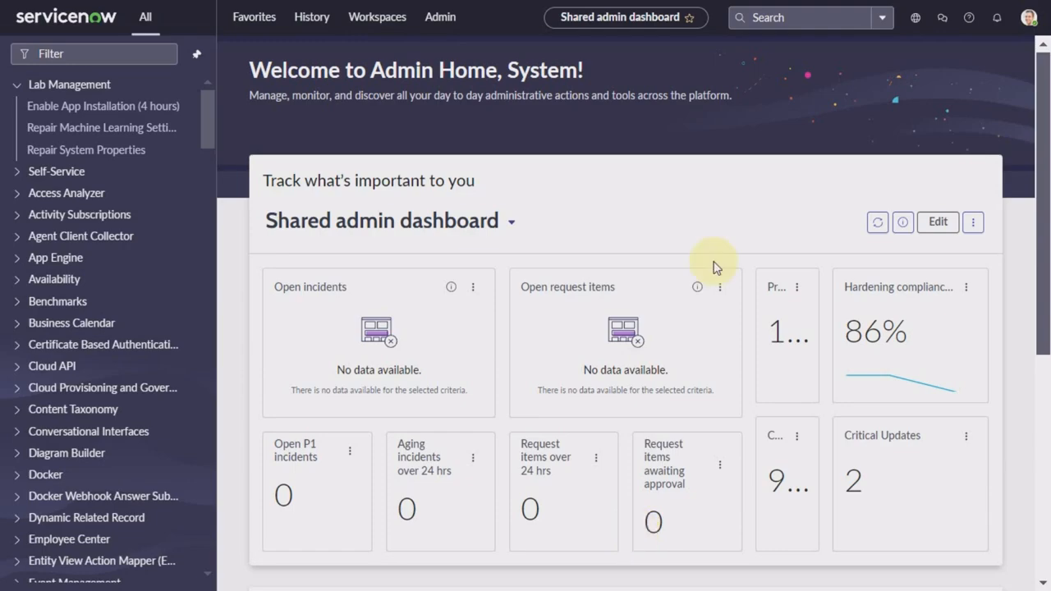
# Step: Filter the navigator for 'behav' and open Discovery Definition > Behaviors
pyautogui.click(95, 54)
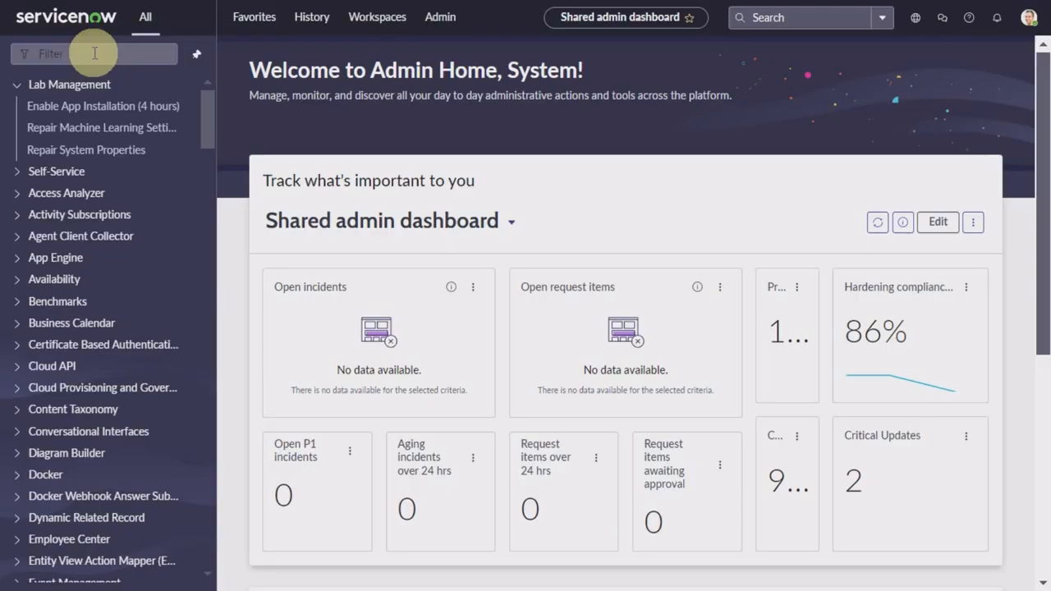
pyautogui.write('behav')
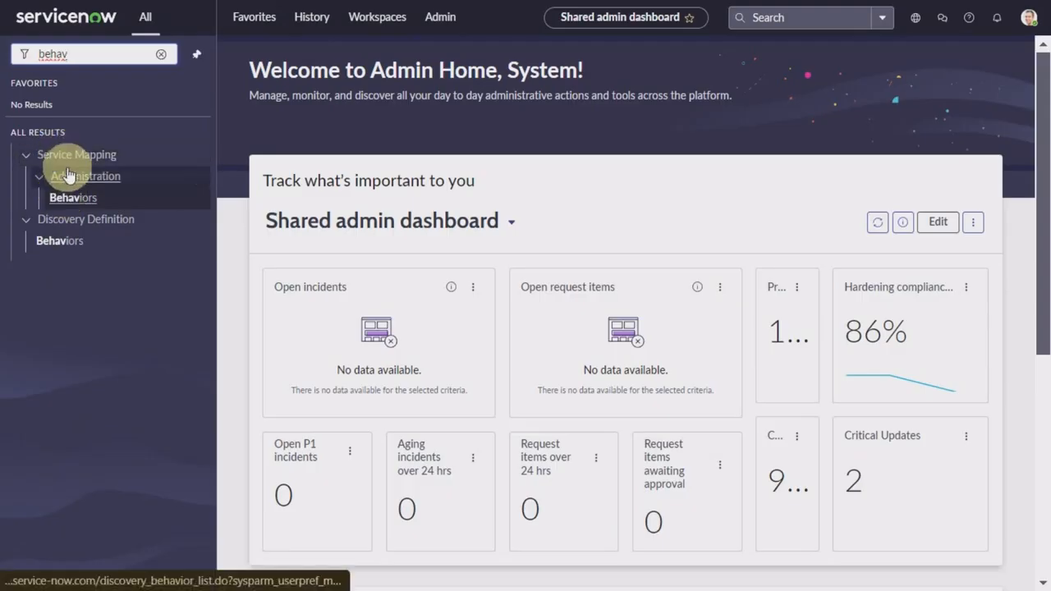
pyautogui.click(66, 247)
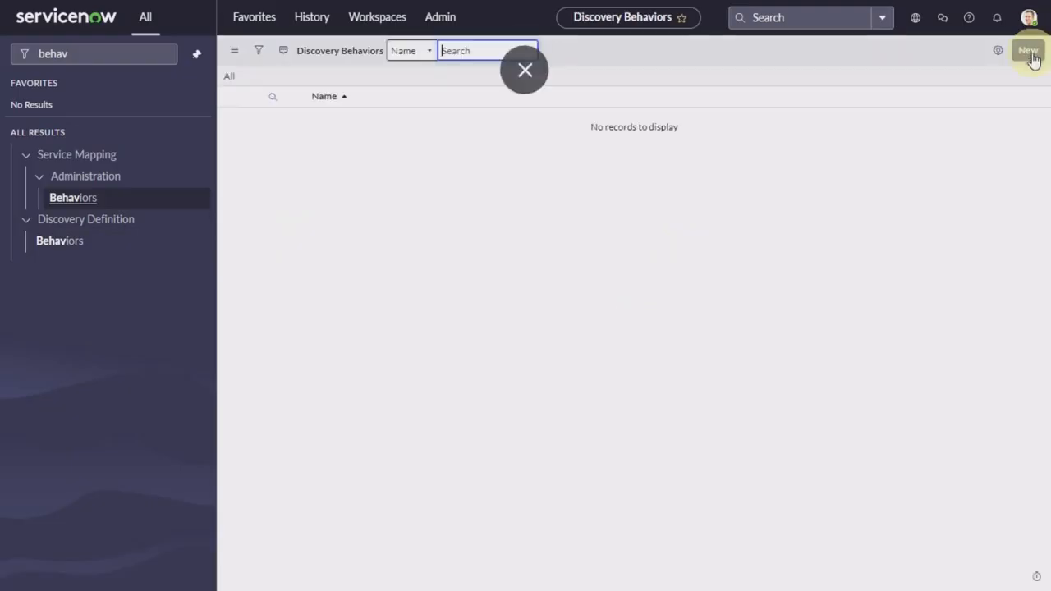
# Step: Create a new discovery behavior named 'Windows only', correcting a typo, and save it
pyautogui.click(1032, 54)
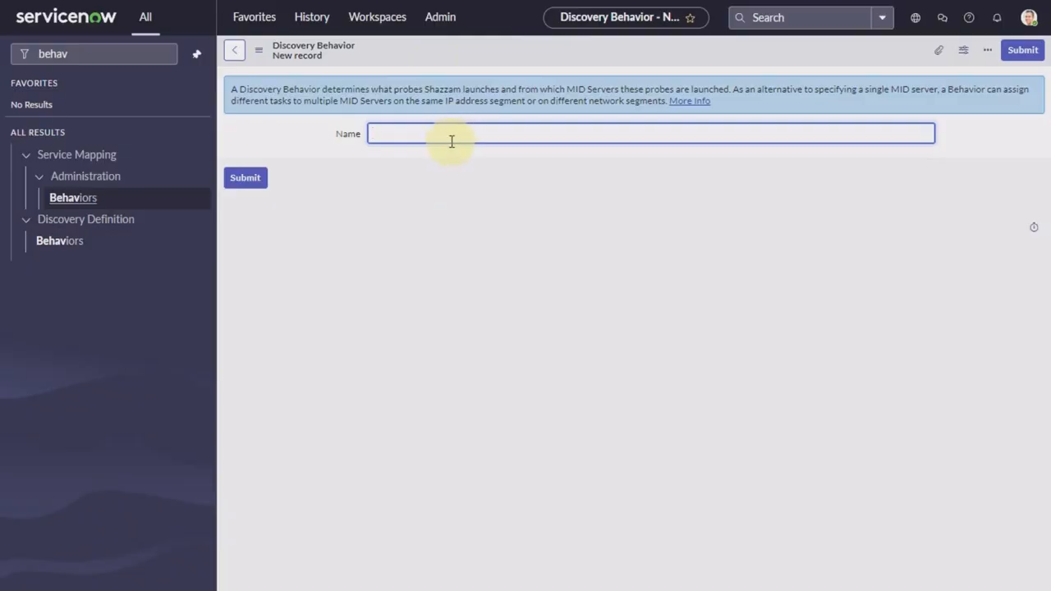
pyautogui.write('Windows')
pyautogui.write(';y')
pyautogui.doubleClick(437, 131)
pyautogui.write('on')
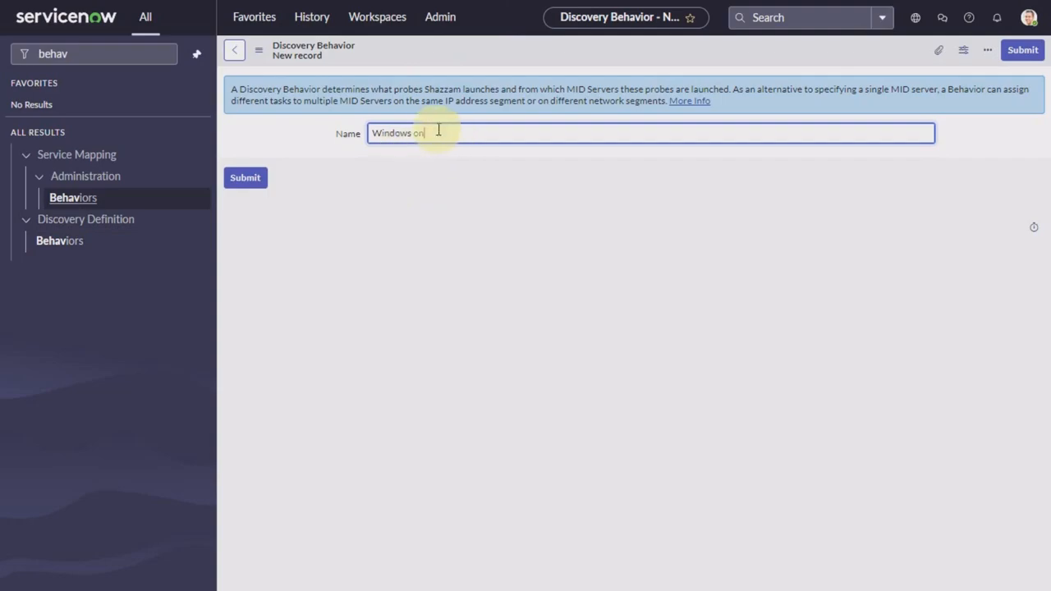
pyautogui.write('ly')
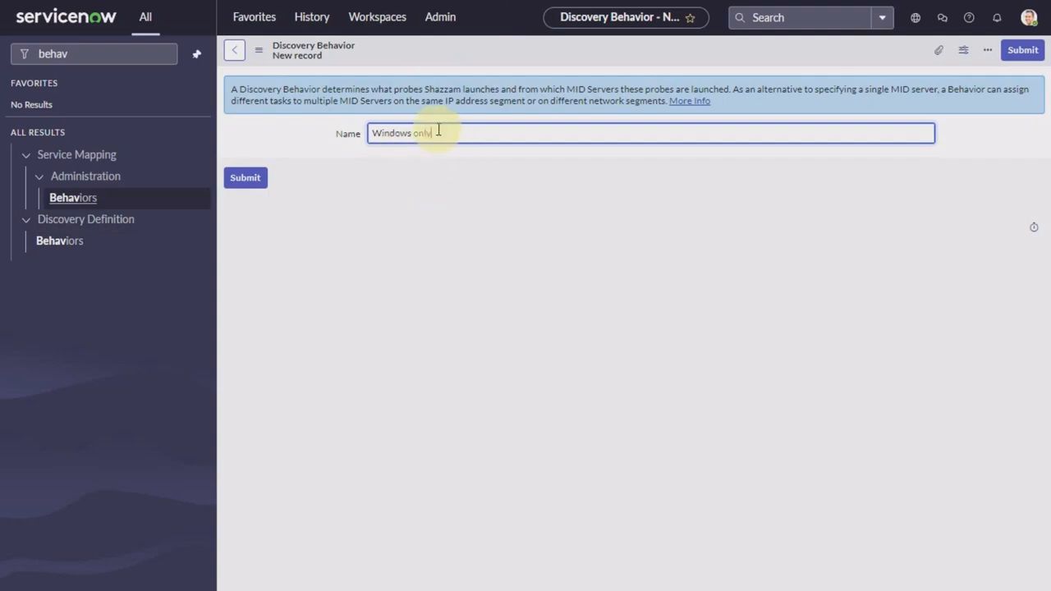
pyautogui.rightClick(396, 61)
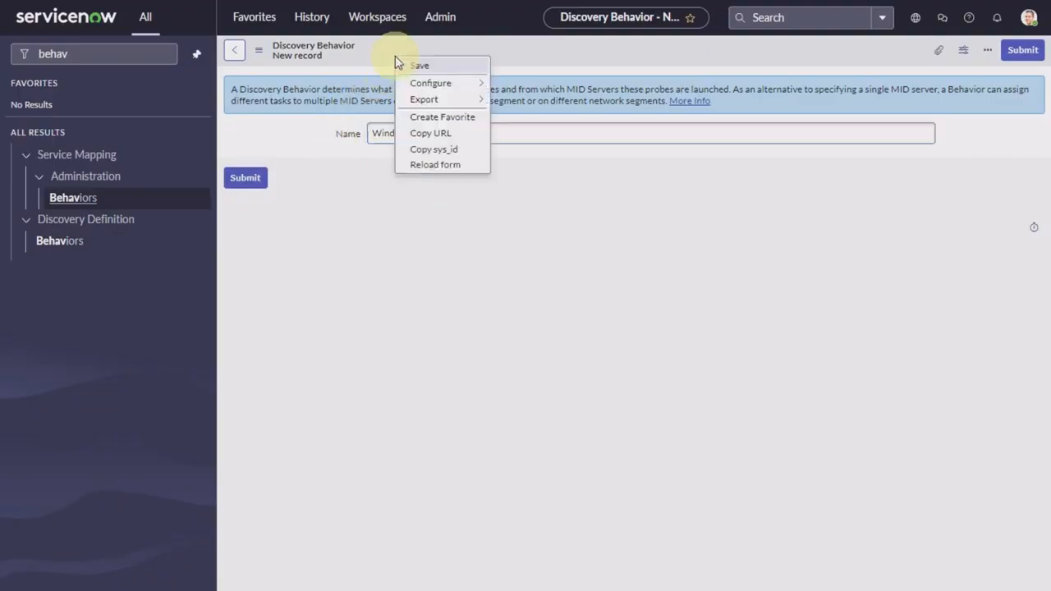
pyautogui.click(447, 71)
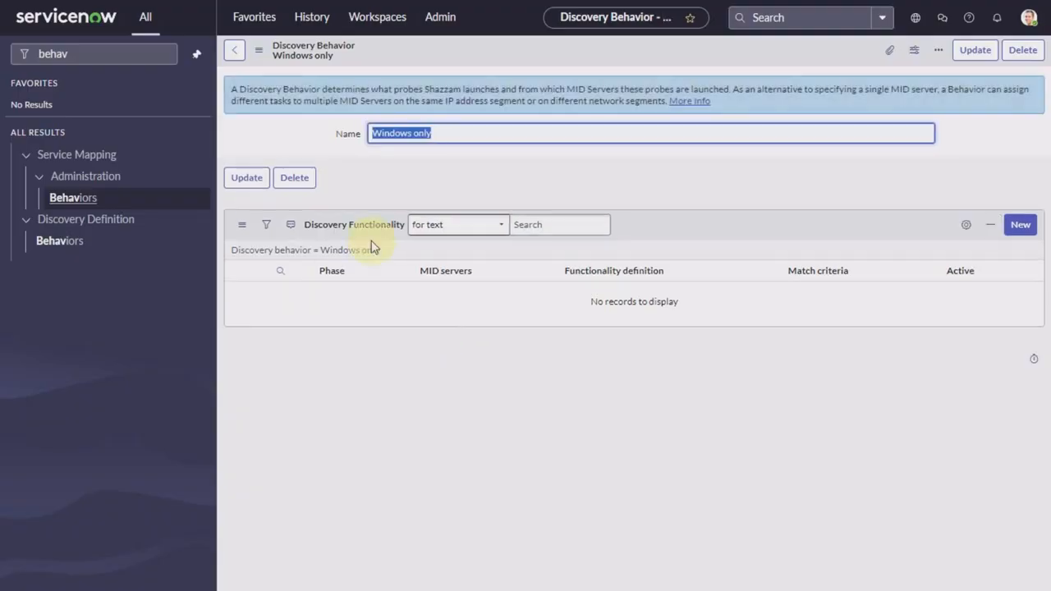
# Step: Add a discovery functionality with phase 1 and the WMI only definition
pyautogui.click(1021, 225)
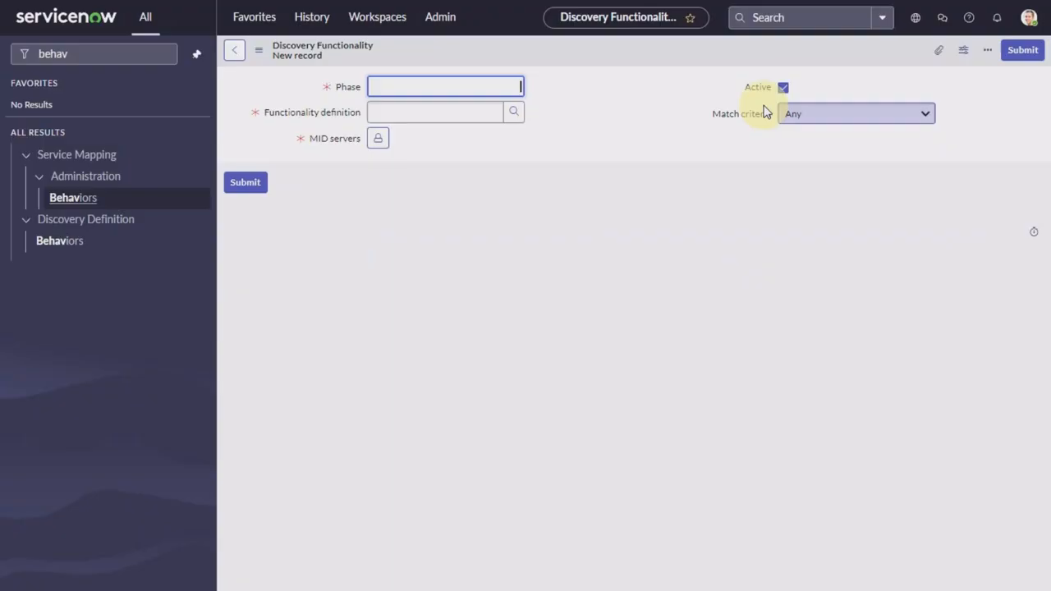
pyautogui.write('1')
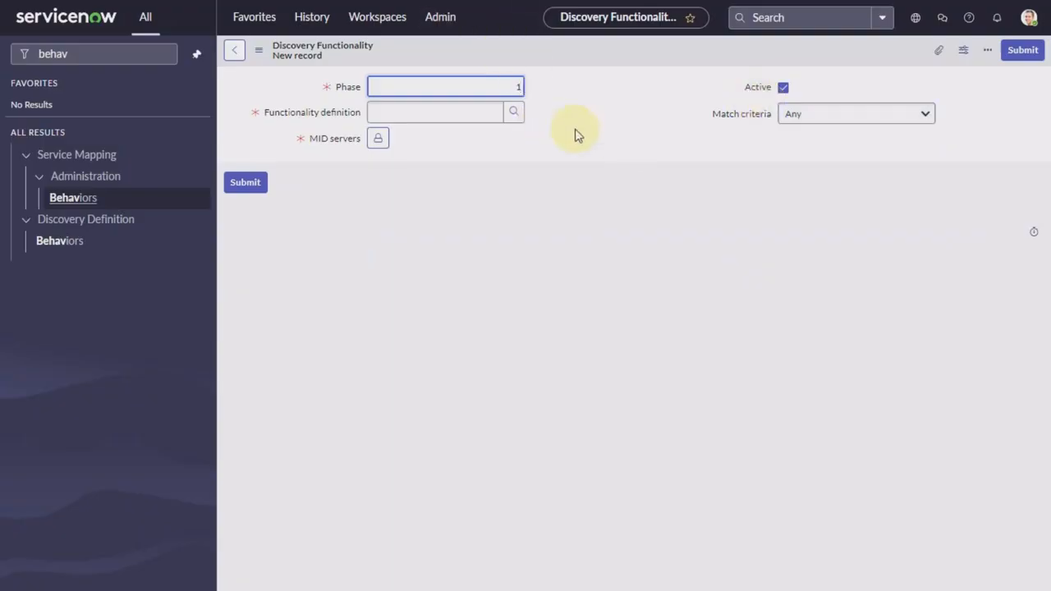
pyautogui.click(512, 116)
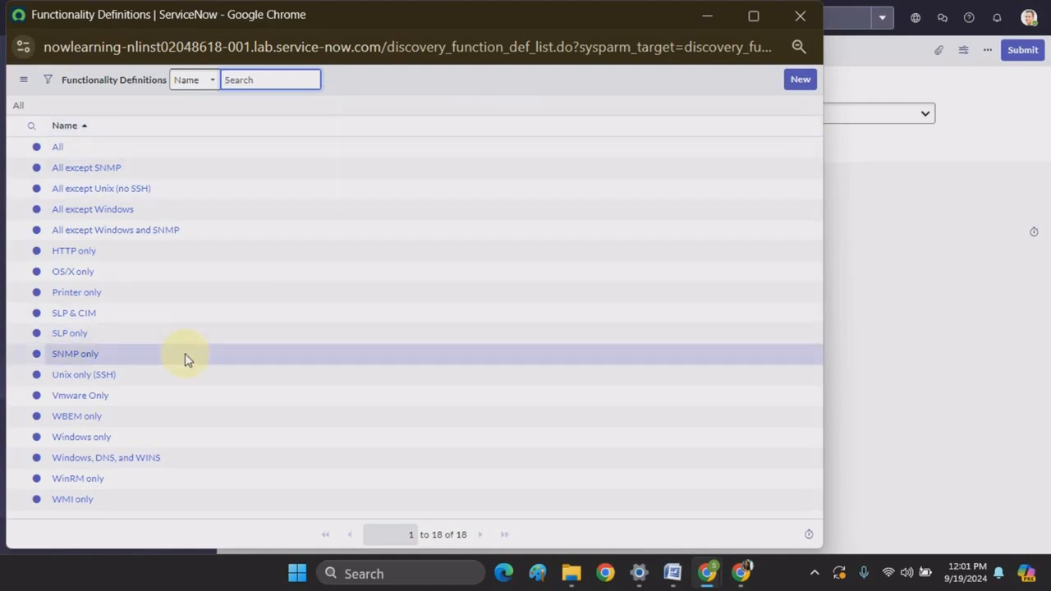
pyautogui.click(82, 501)
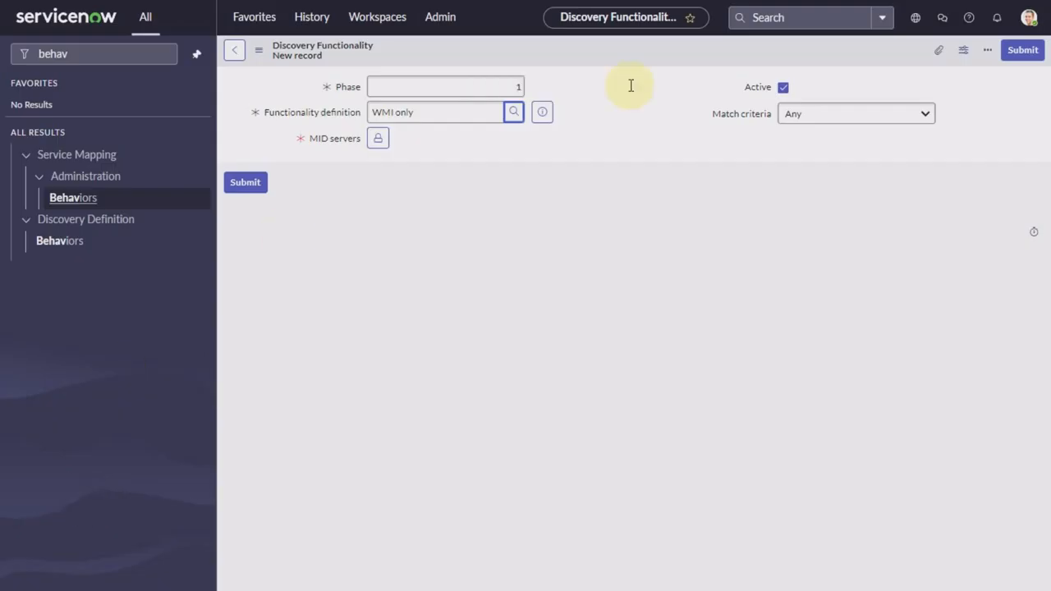
pyautogui.click(524, 119)
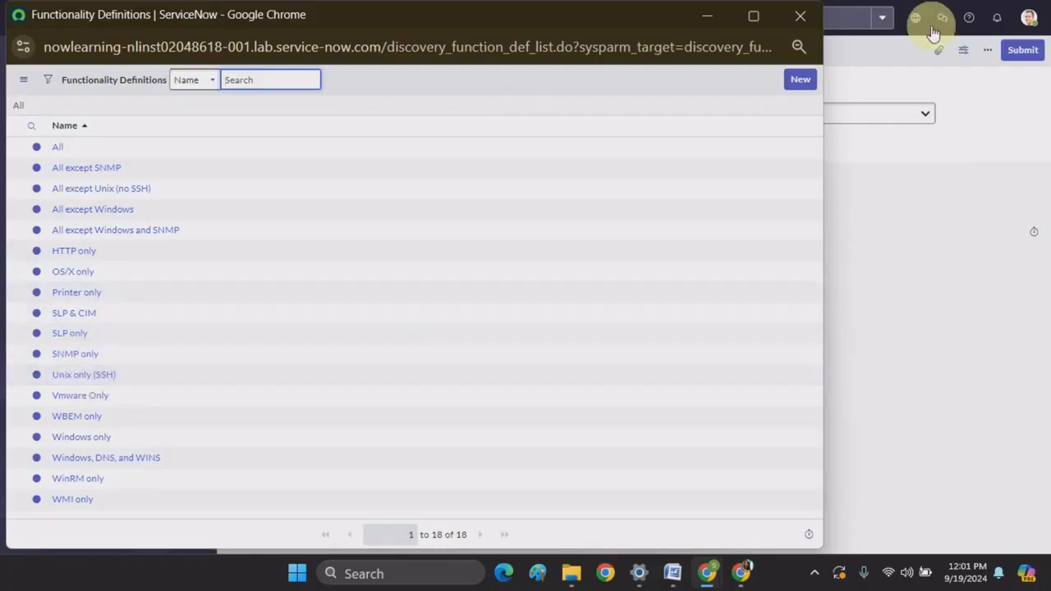
pyautogui.click(799, 23)
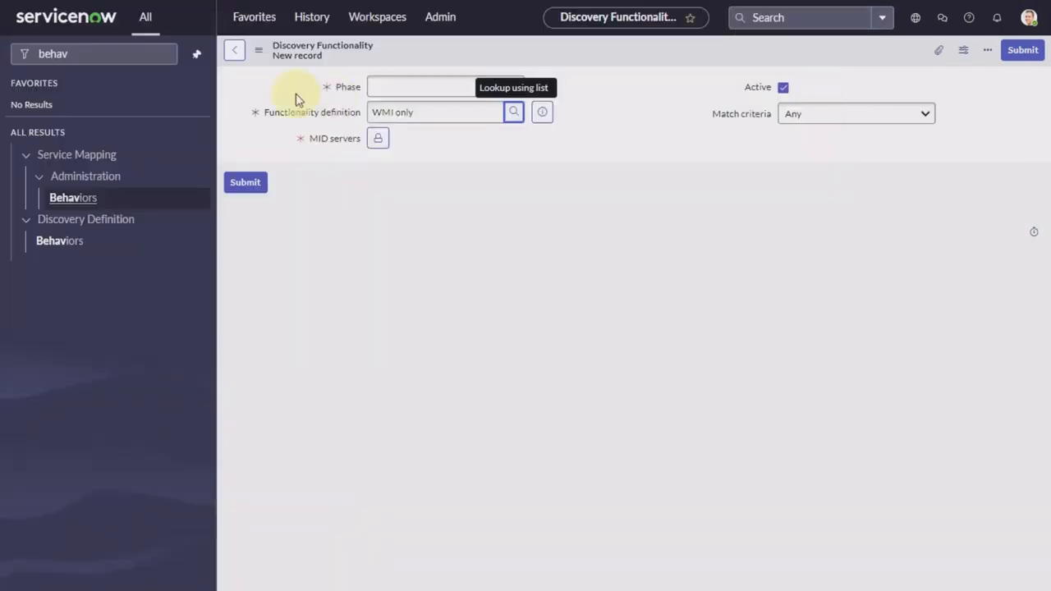
# Step: Set windows_mid as the functionality's MID server and submit the record
pyautogui.click(380, 141)
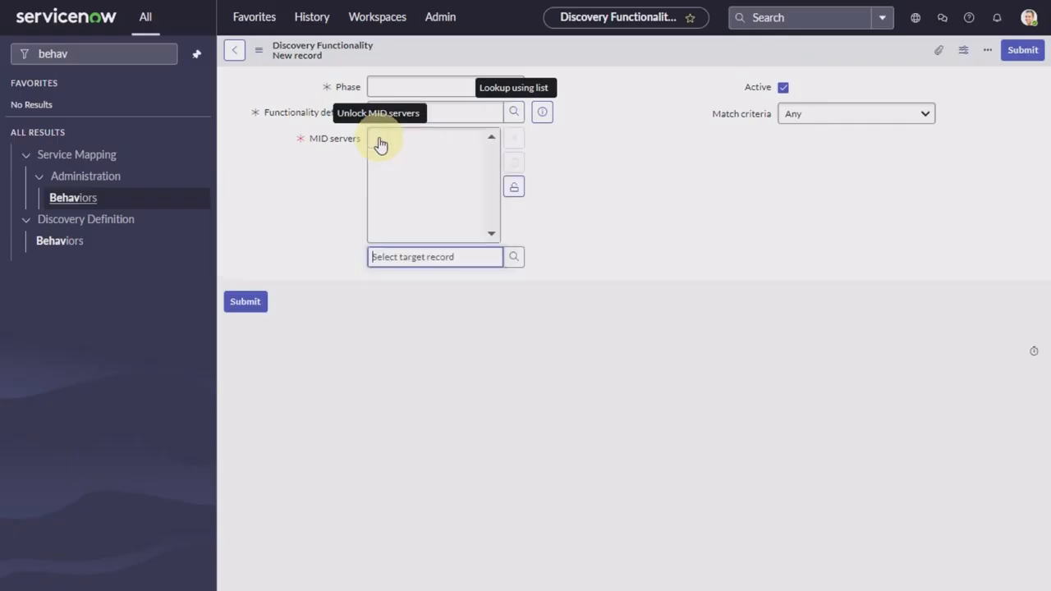
pyautogui.click(512, 257)
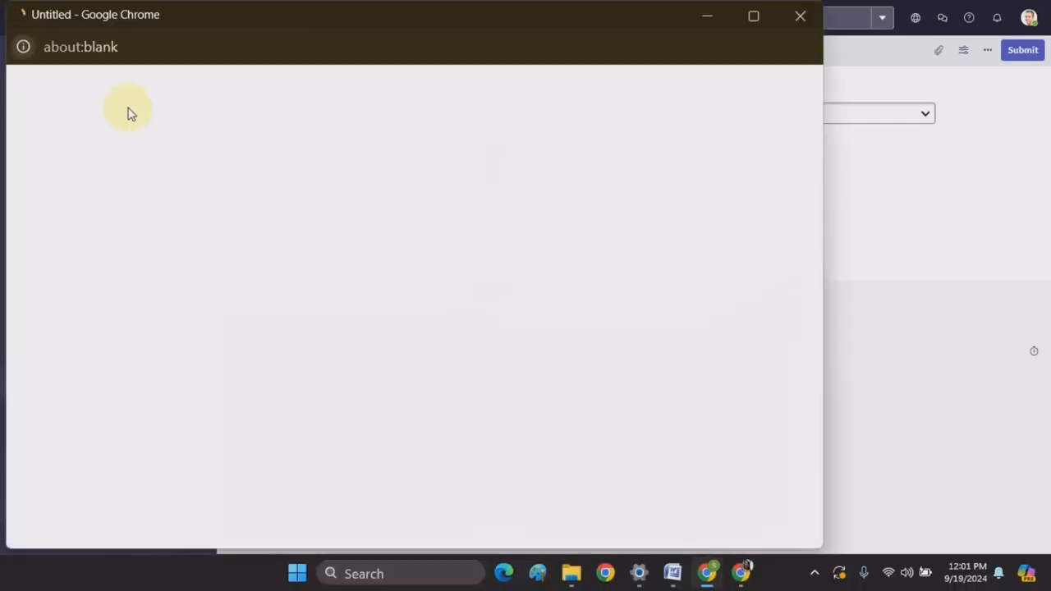
pyautogui.click(89, 153)
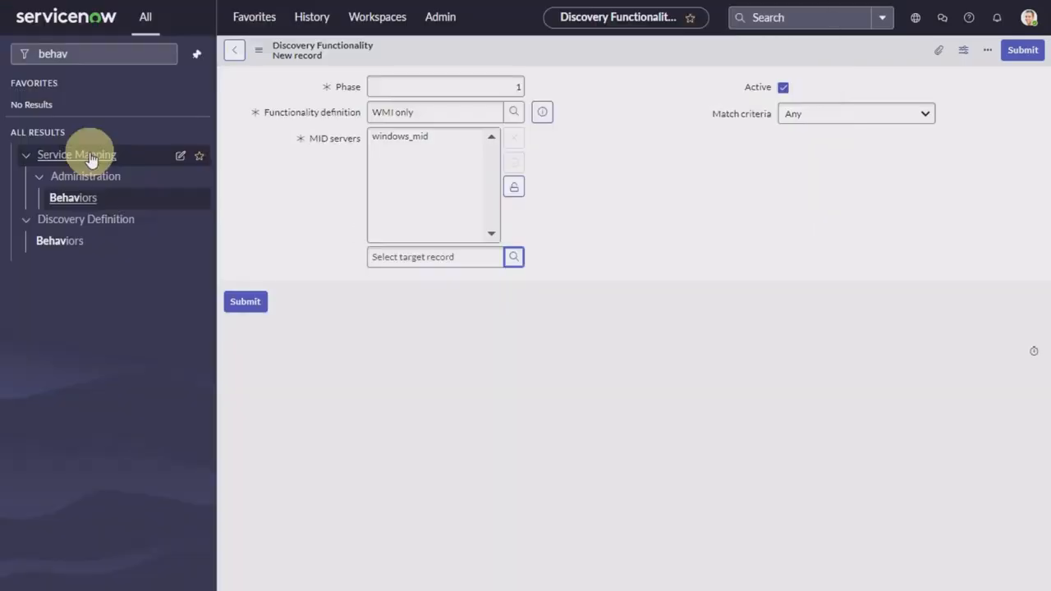
pyautogui.click(246, 300)
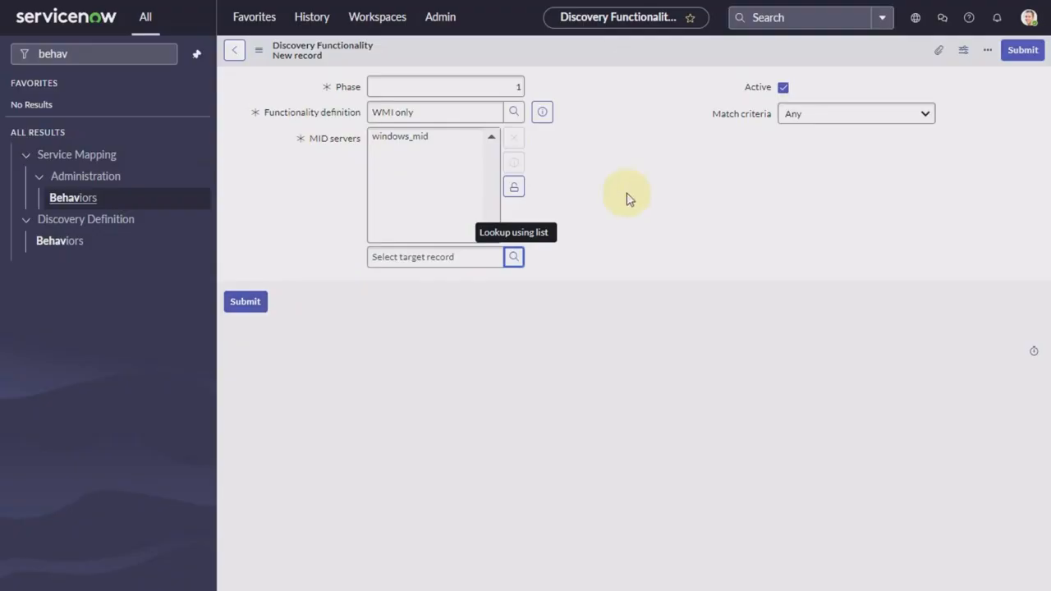
pyautogui.click(512, 191)
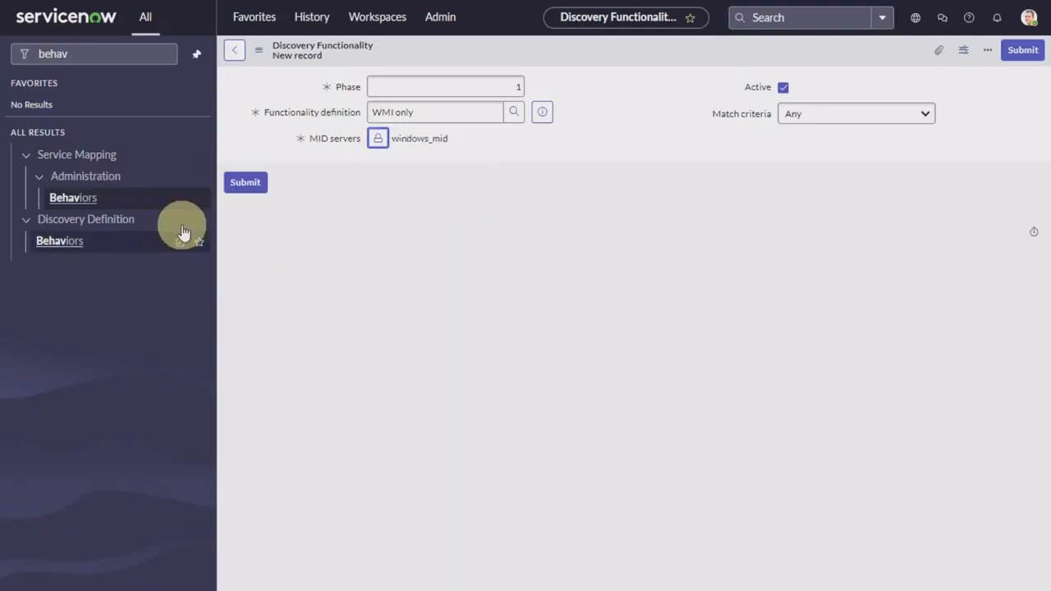
pyautogui.click(245, 182)
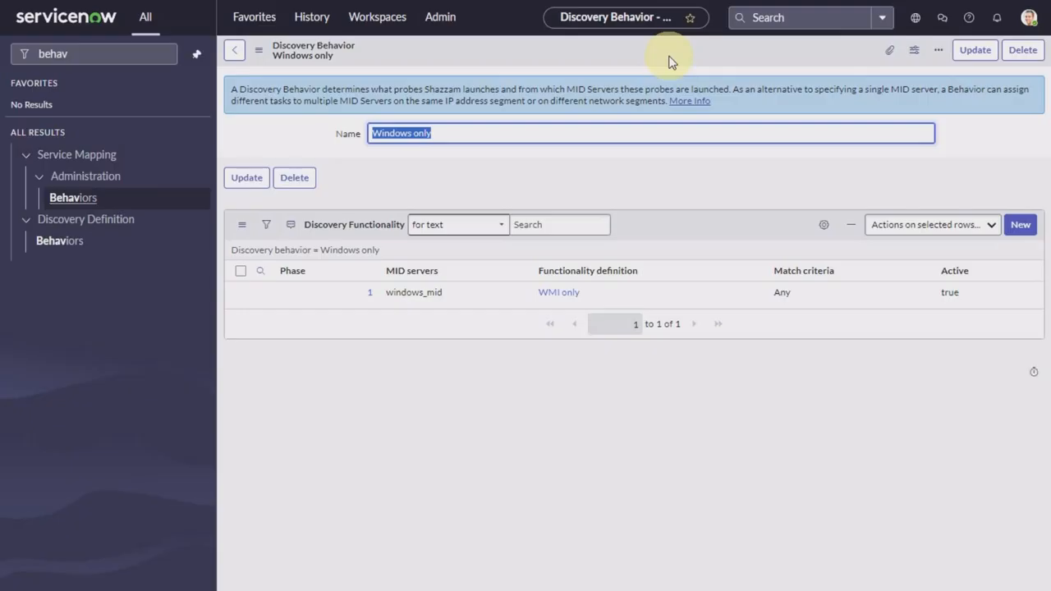
# Step: Update the Windows only behavior, then filter for 'discovery sc' and open Discovery Schedules
pyautogui.click(973, 49)
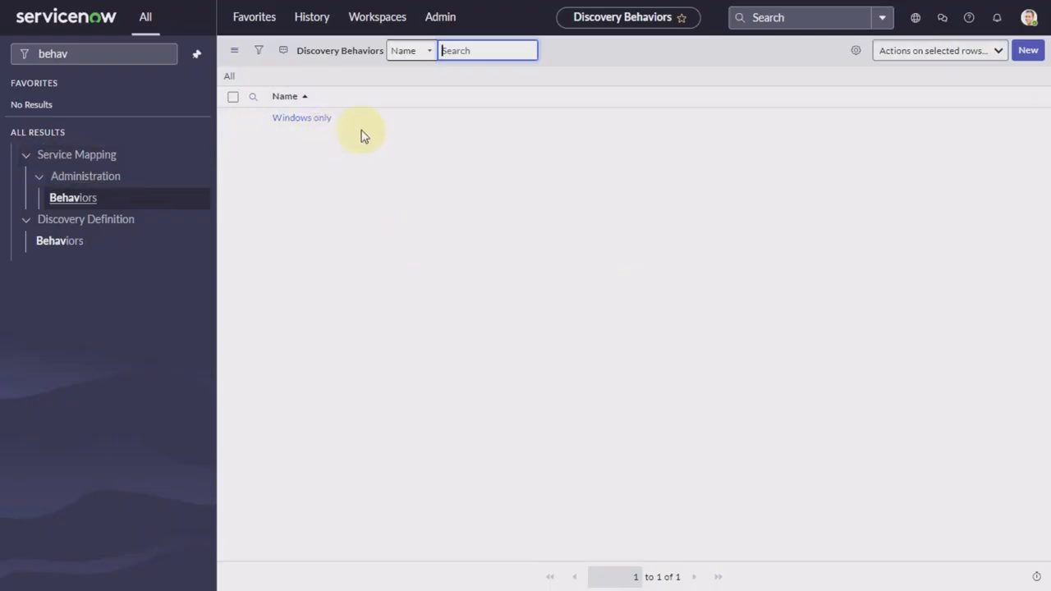
pyautogui.click(130, 52)
pyautogui.press('BackSpace')
pyautogui.press('BackSpace')
pyautogui.press('BackSpace')
pyautogui.press('BackSpace')
pyautogui.press('BackSpace')
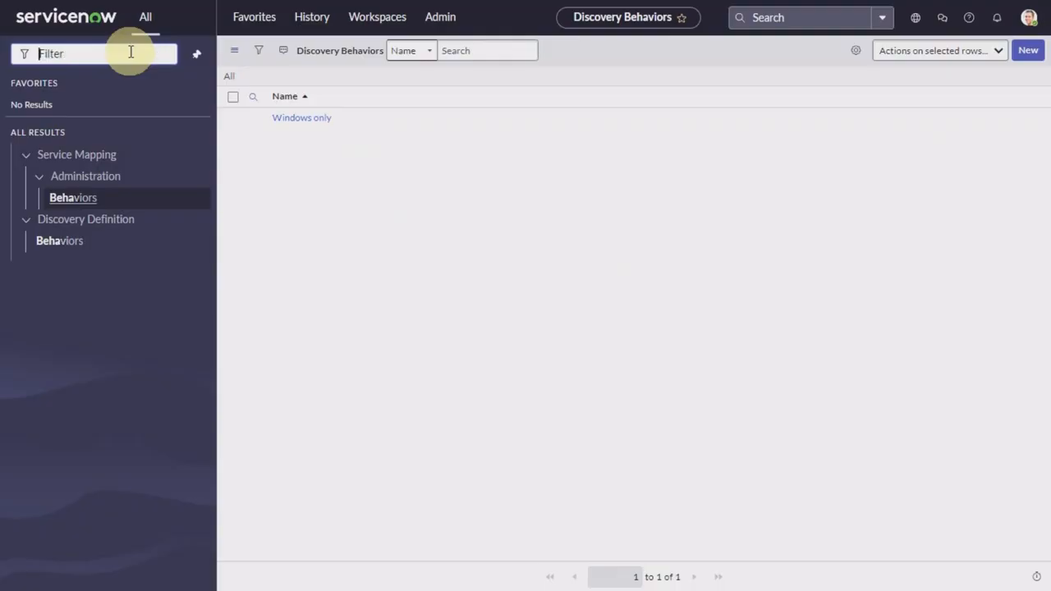
pyautogui.write('disco')
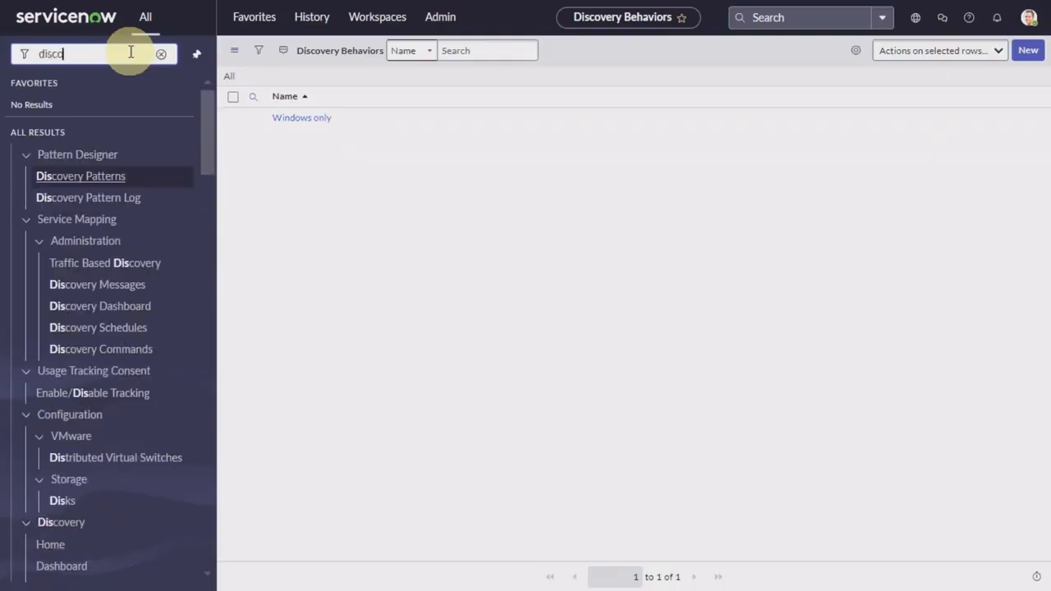
pyautogui.write('very')
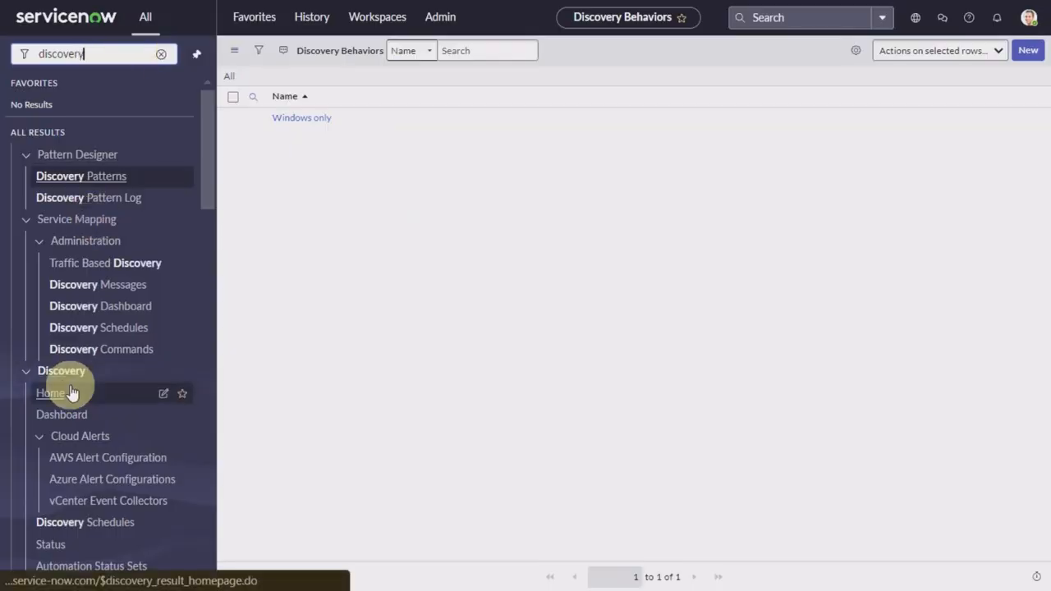
pyautogui.scroll(-2, 71, 392)
pyautogui.scroll(-2, 72, 393)
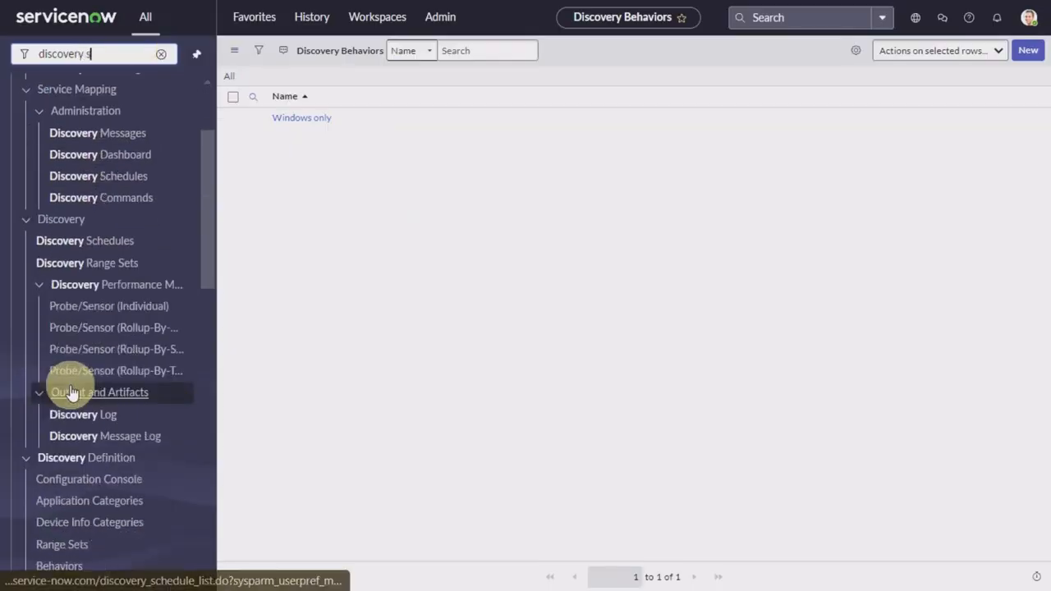
pyautogui.write('sc')
pyautogui.click(104, 243)
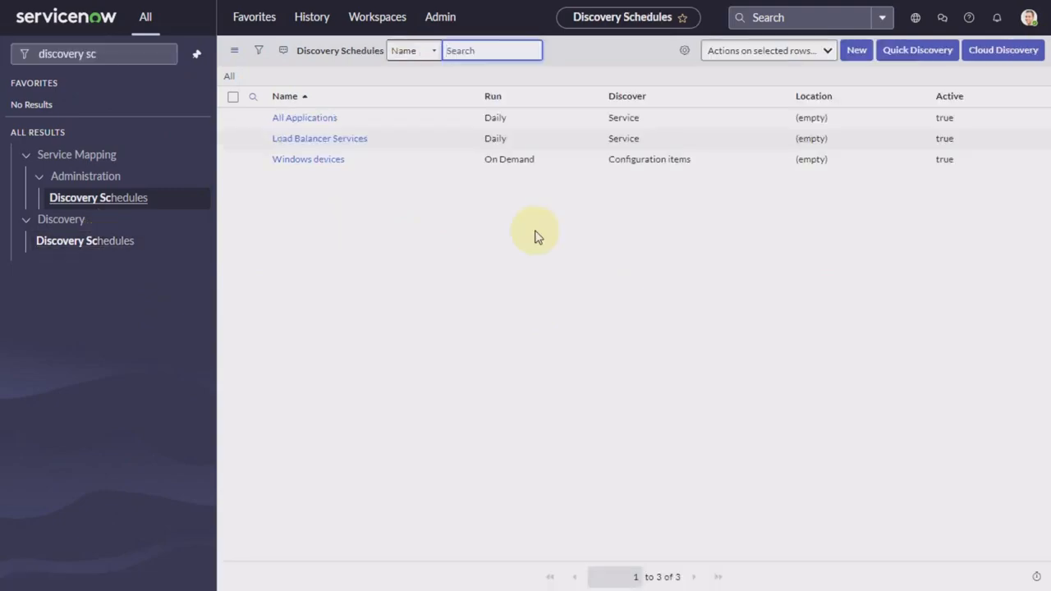
pyautogui.click(859, 52)
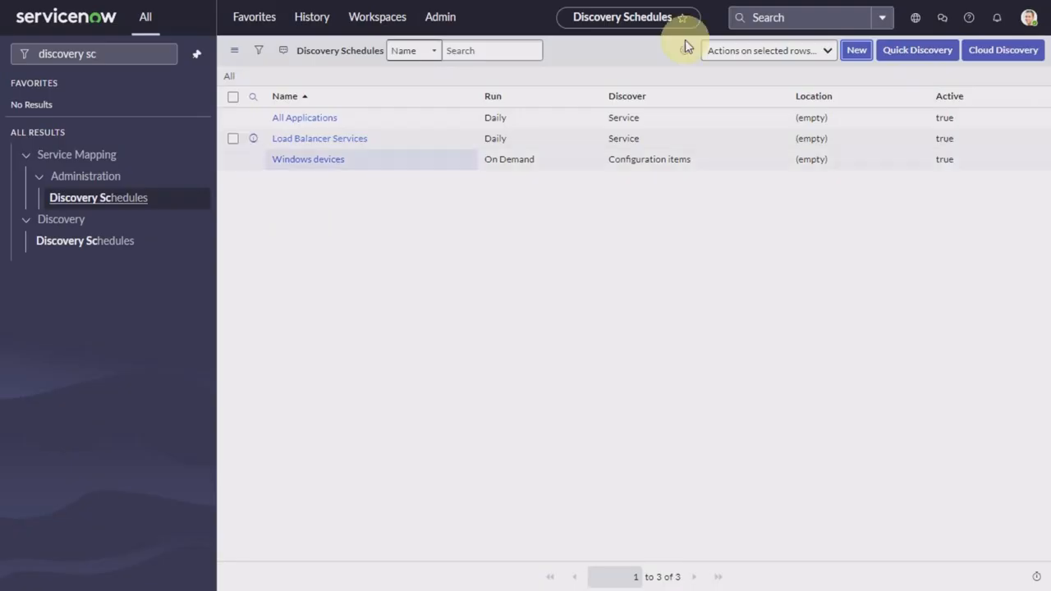
# Step: Start a new schedule named 'Windows device only' with discovery type Configuration items
pyautogui.click(858, 51)
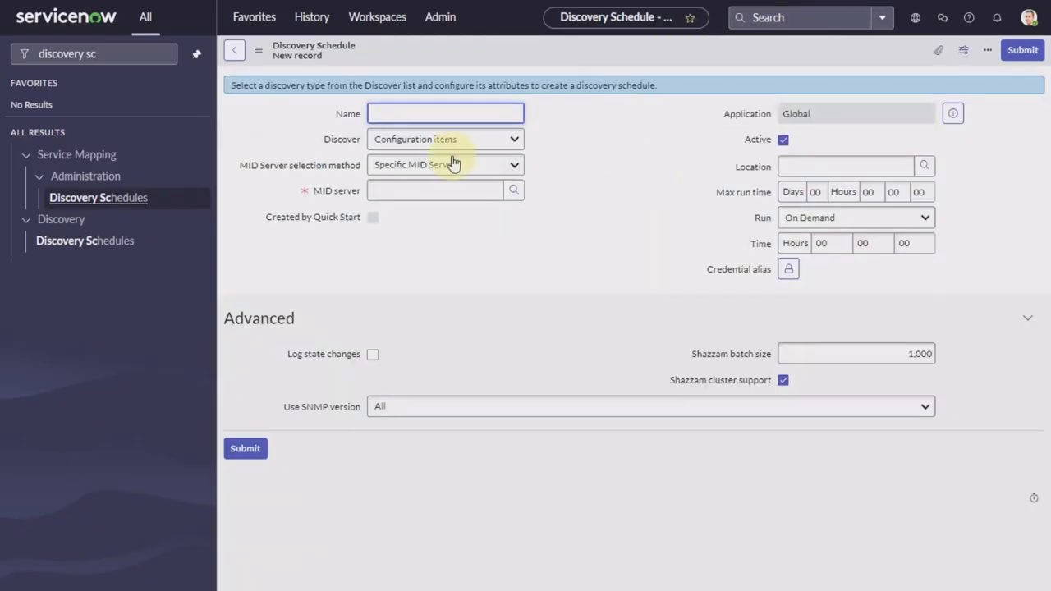
pyautogui.write('Wi')
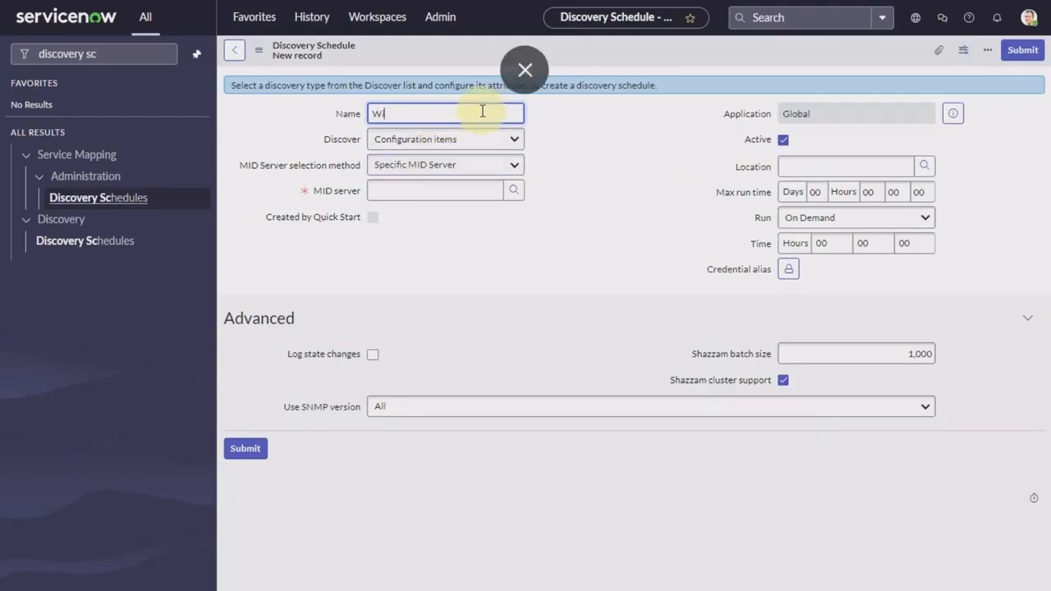
pyautogui.write('ndows')
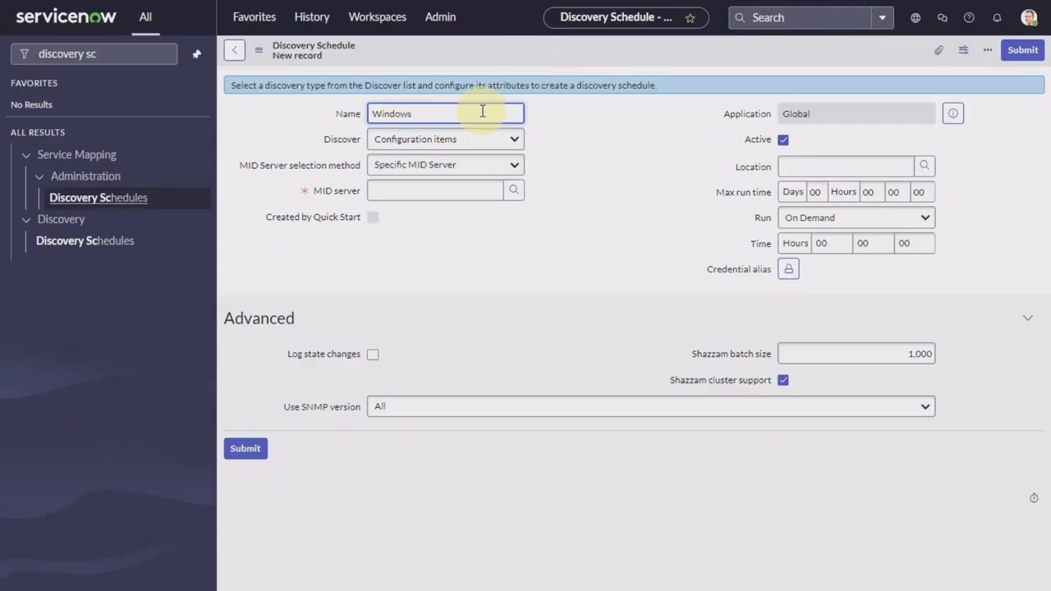
pyautogui.write(' device only')
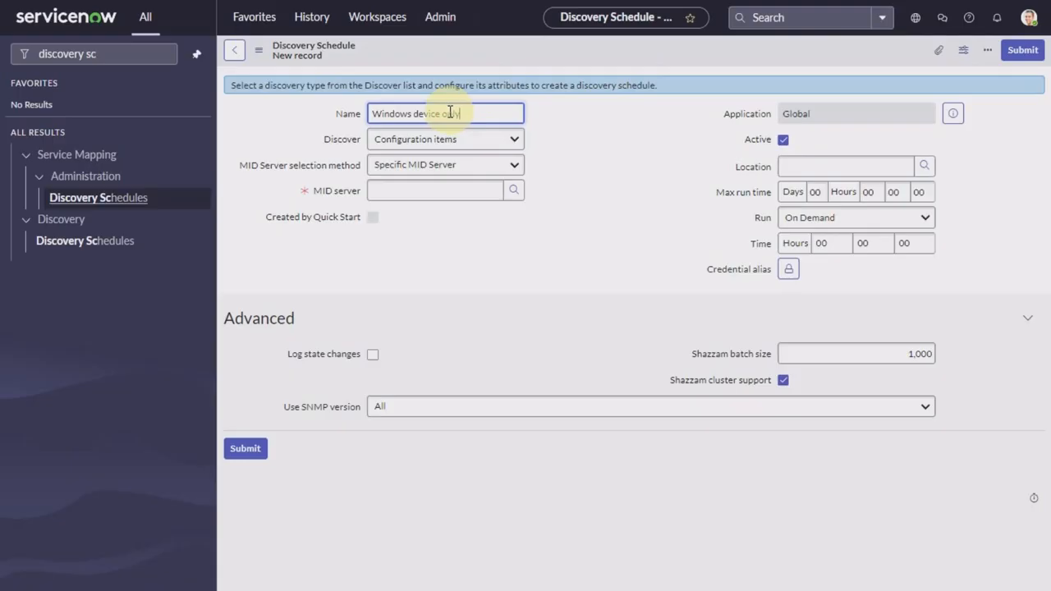
pyautogui.click(452, 141)
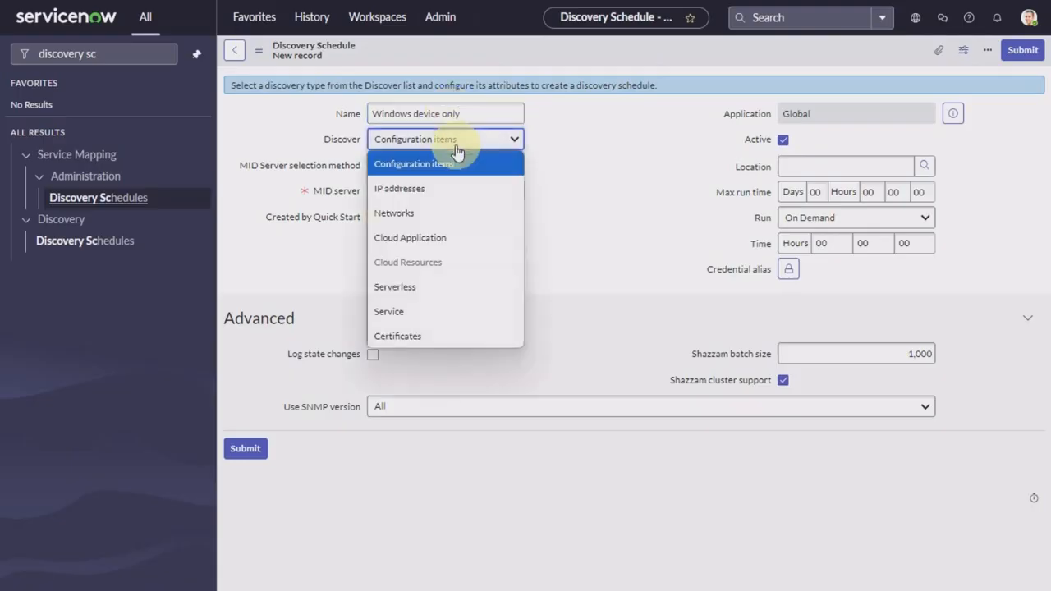
pyautogui.click(456, 147)
# Step: Set MID Server selection to Use Behavior with the 'Windows only' behavior
pyautogui.click(466, 170)
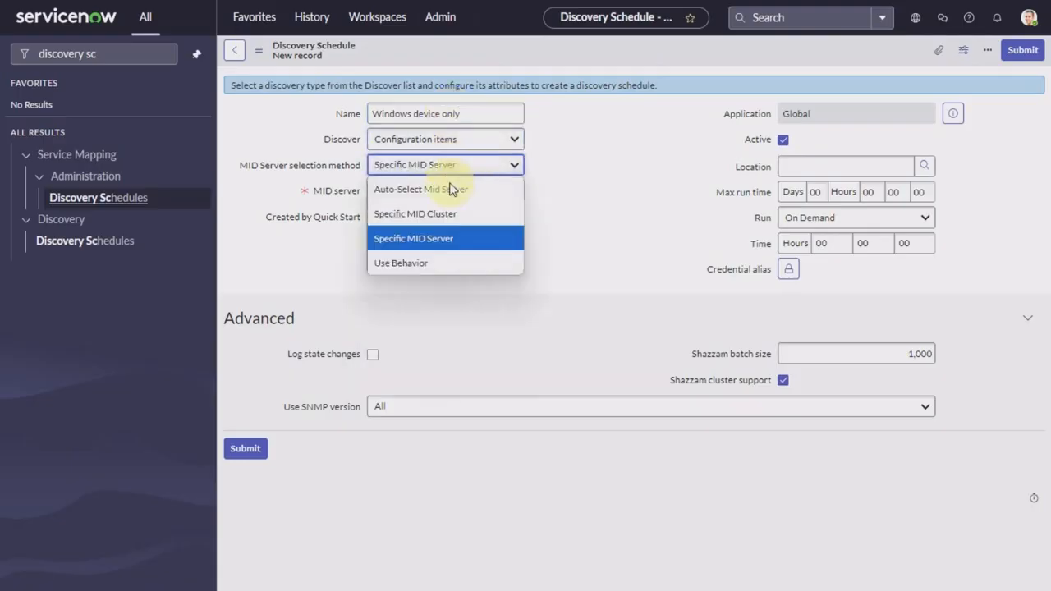
pyautogui.click(414, 263)
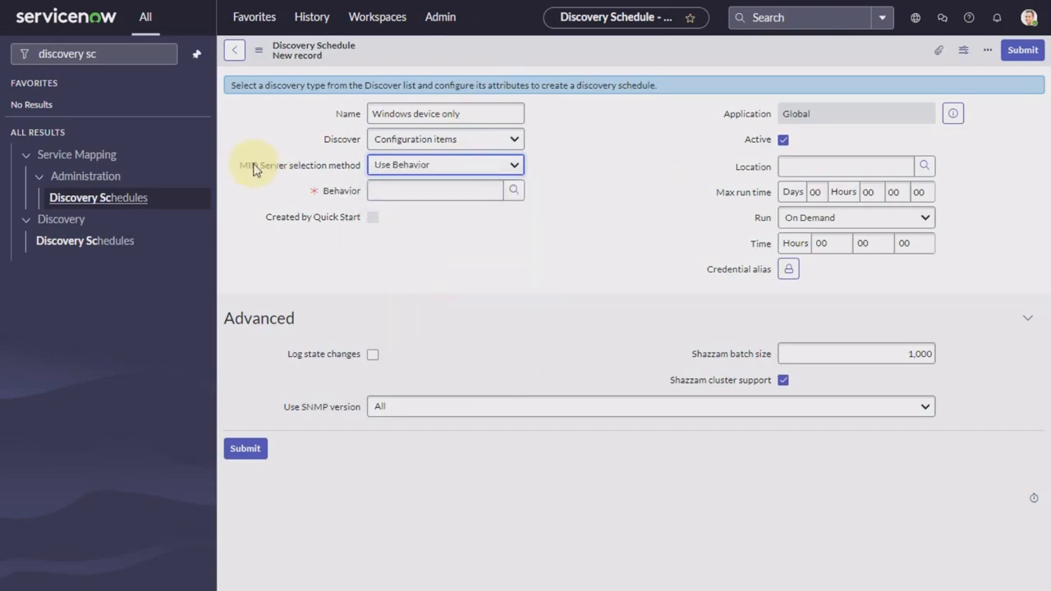
pyautogui.moveTo(263, 170)
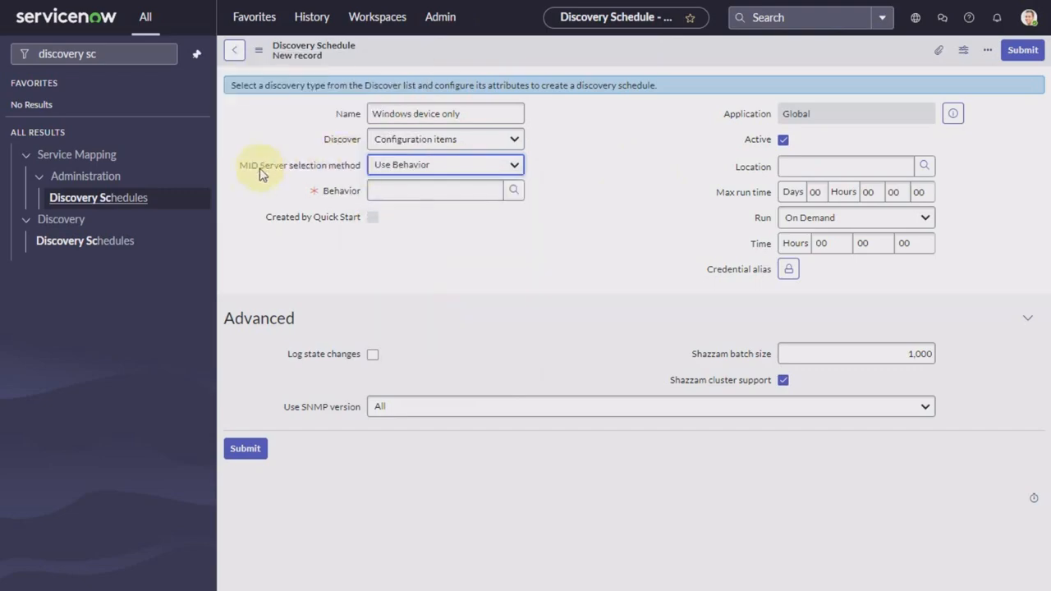
pyautogui.click(446, 170)
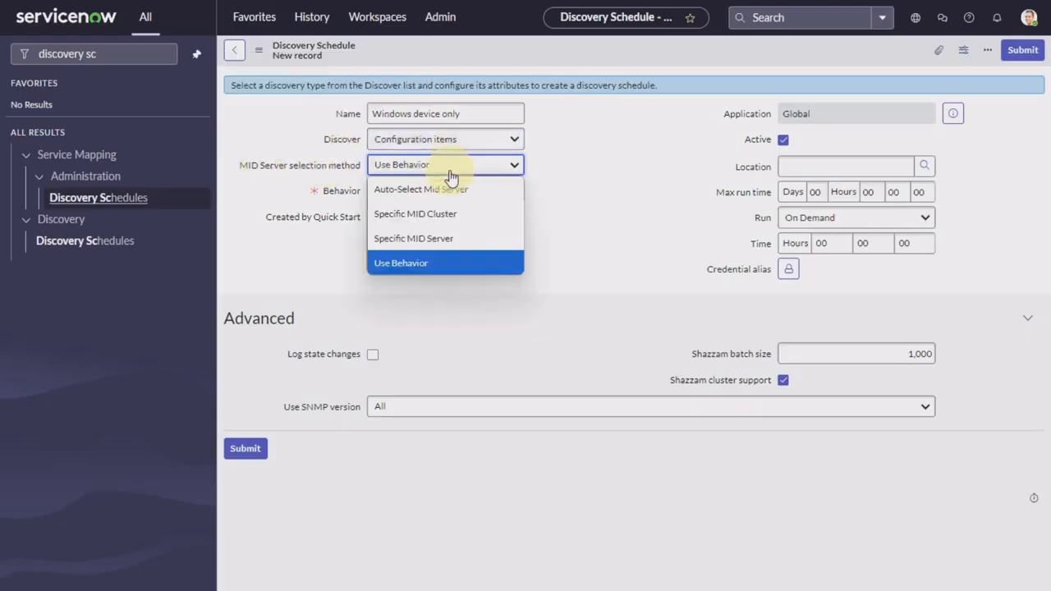
pyautogui.click(414, 263)
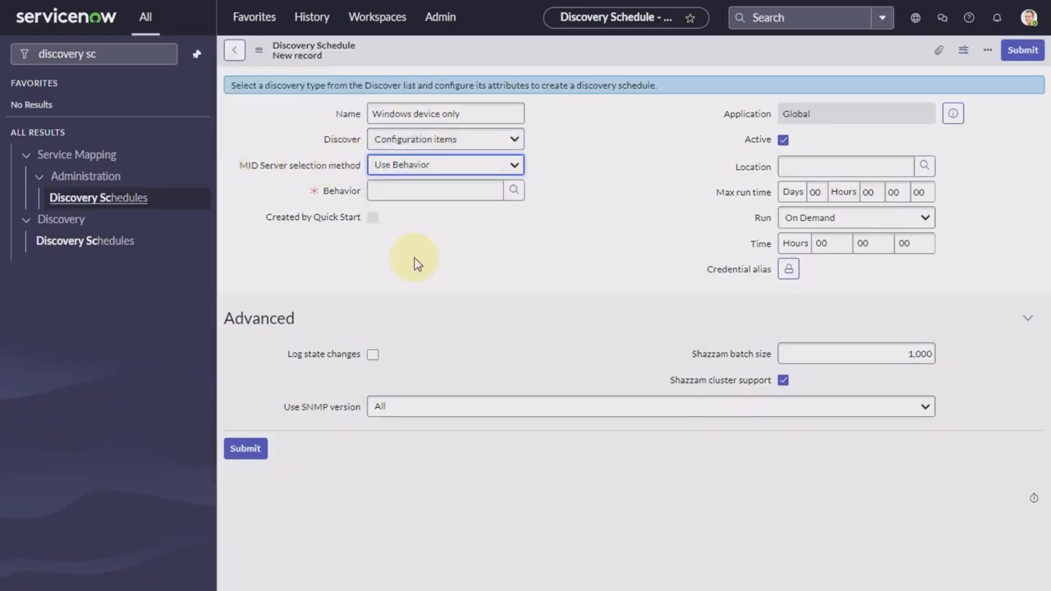
pyautogui.click(478, 165)
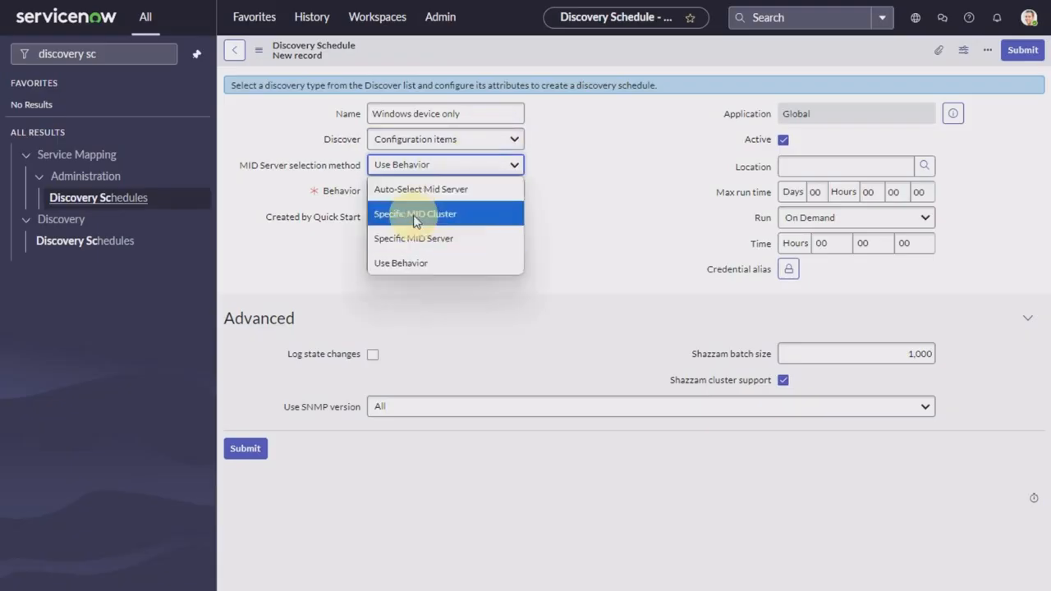
pyautogui.click(415, 239)
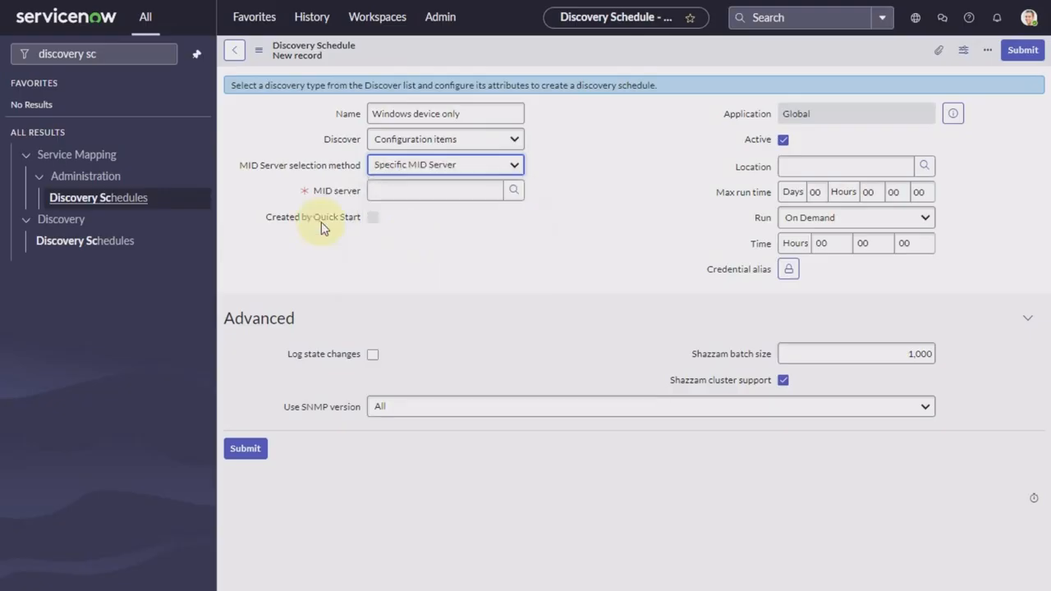
pyautogui.click(439, 164)
pyautogui.click(425, 265)
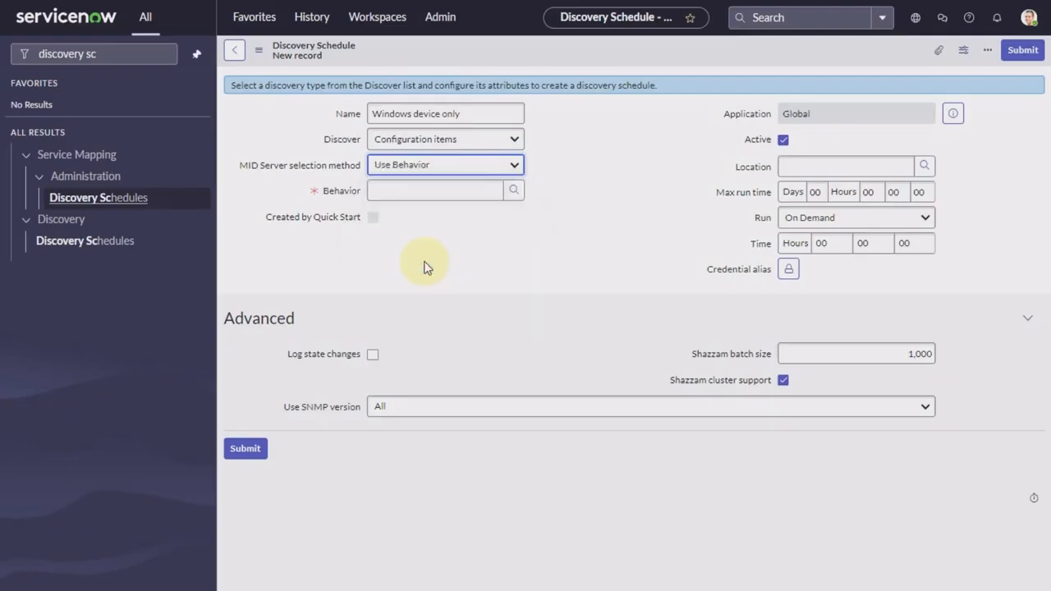
pyautogui.click(513, 193)
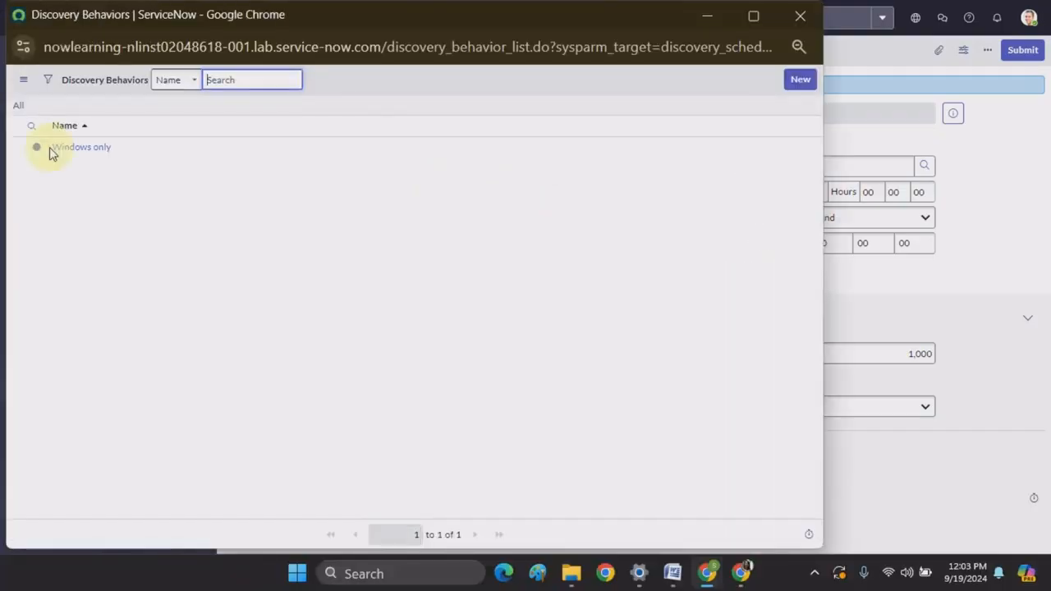
pyautogui.click(92, 150)
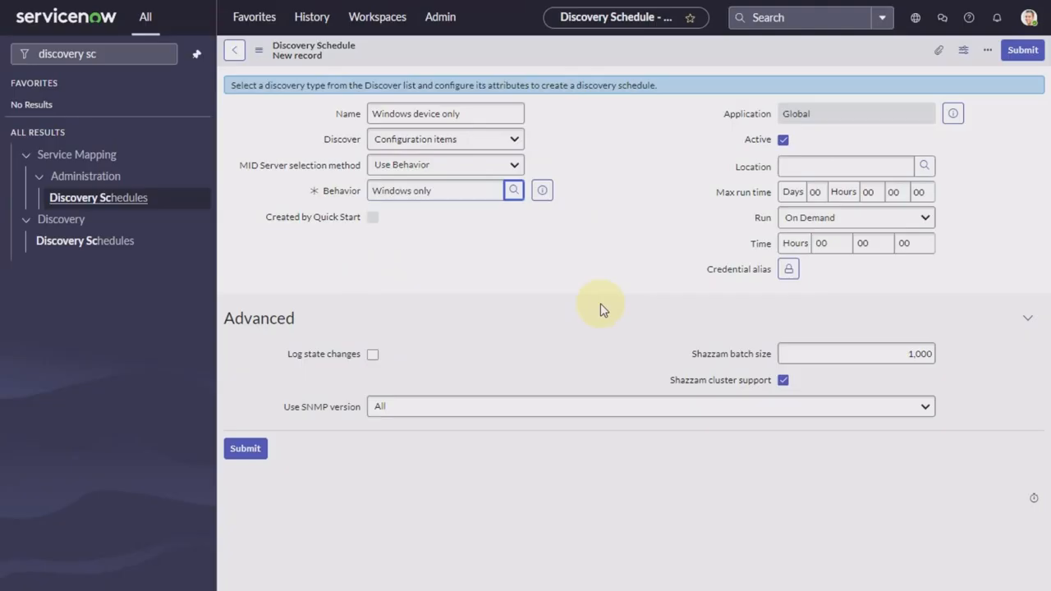
pyautogui.rightClick(621, 51)
# Step: Save the schedule and add the IP range 198.51.48.5 through Quick ranges
pyautogui.click(641, 58)
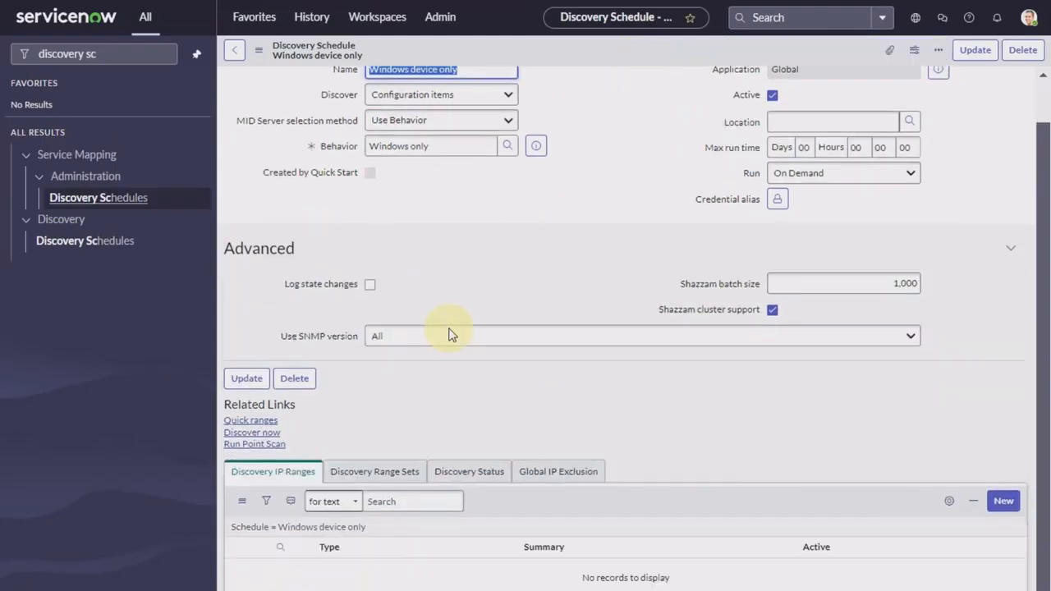
pyautogui.click(251, 421)
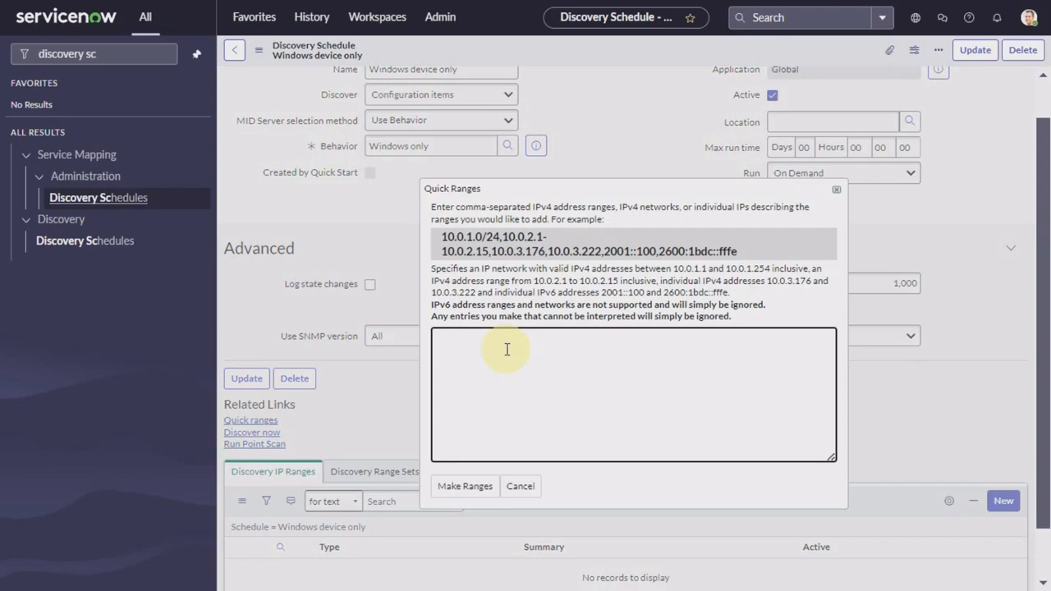
pyautogui.write('198.51.48.5')
pyautogui.click(466, 491)
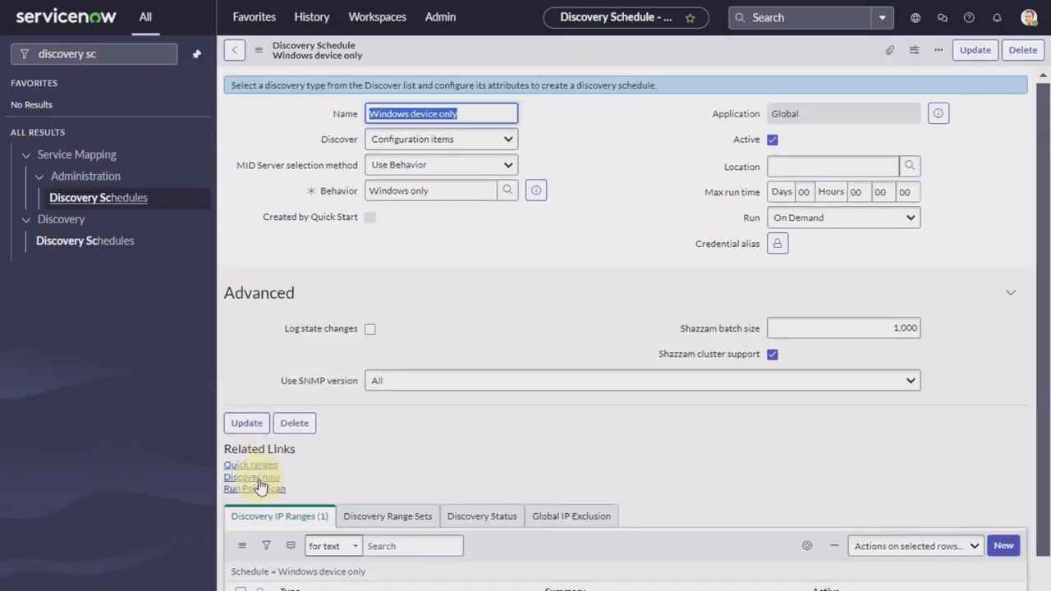
# Step: Run Discover now for the Windows device only schedule
pyautogui.scroll(-2, 260, 484)
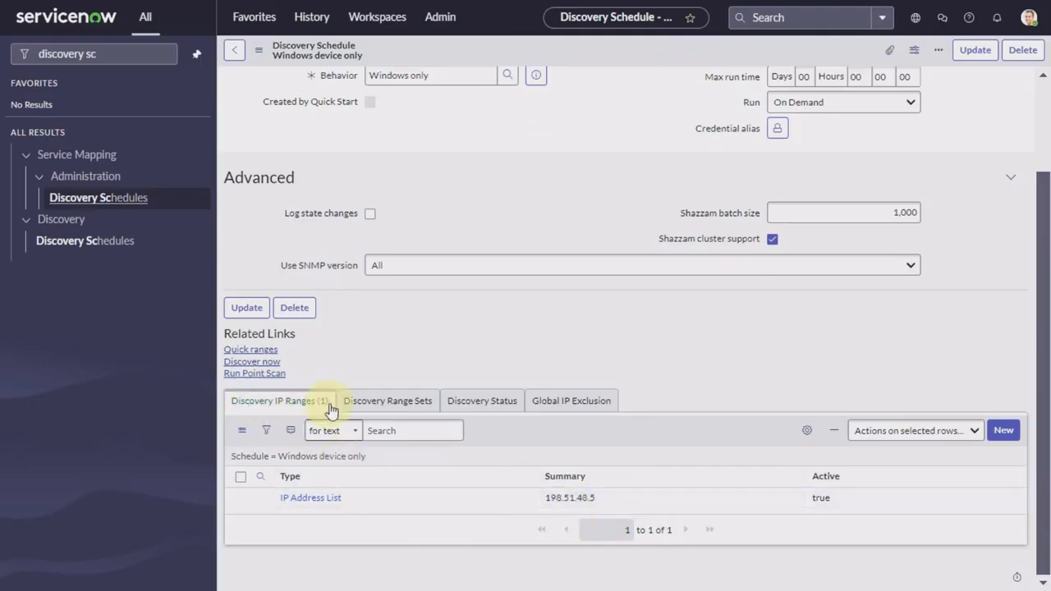
pyautogui.click(252, 361)
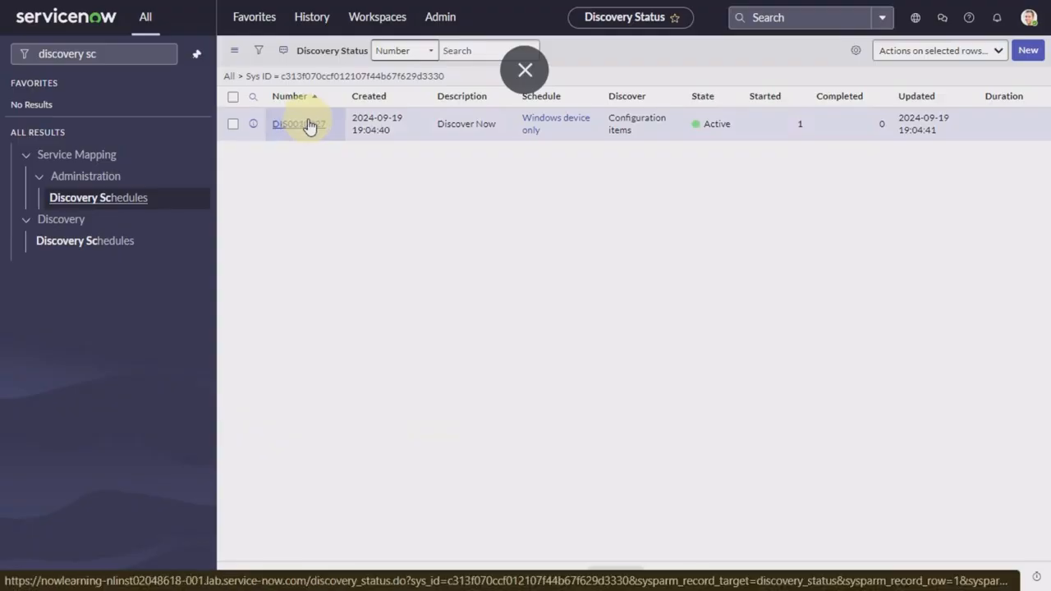
# Step: Open discovery status DIS0010027 and review its ECC Queue entries
pyautogui.moveTo(307, 126); pyautogui.dragTo(327, 169)
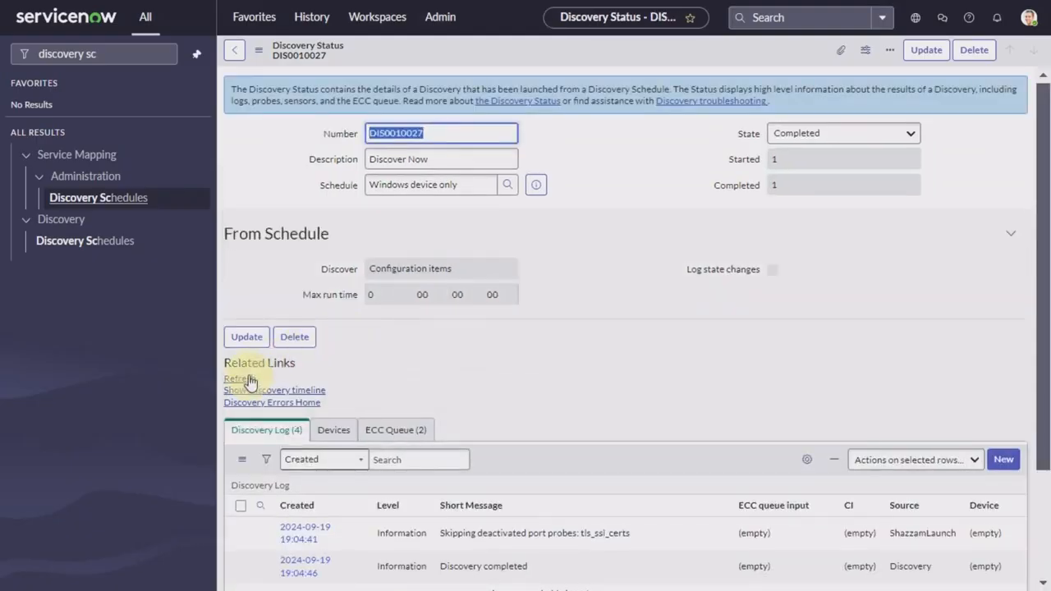
pyautogui.click(396, 430)
pyautogui.scroll(-1, 595, 413)
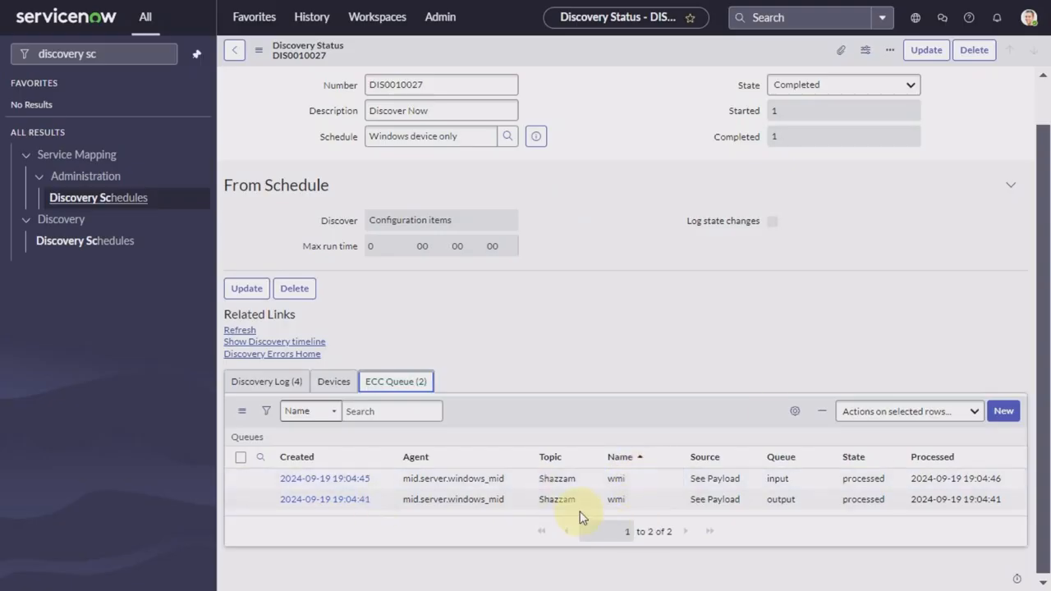
pyautogui.click(616, 499)
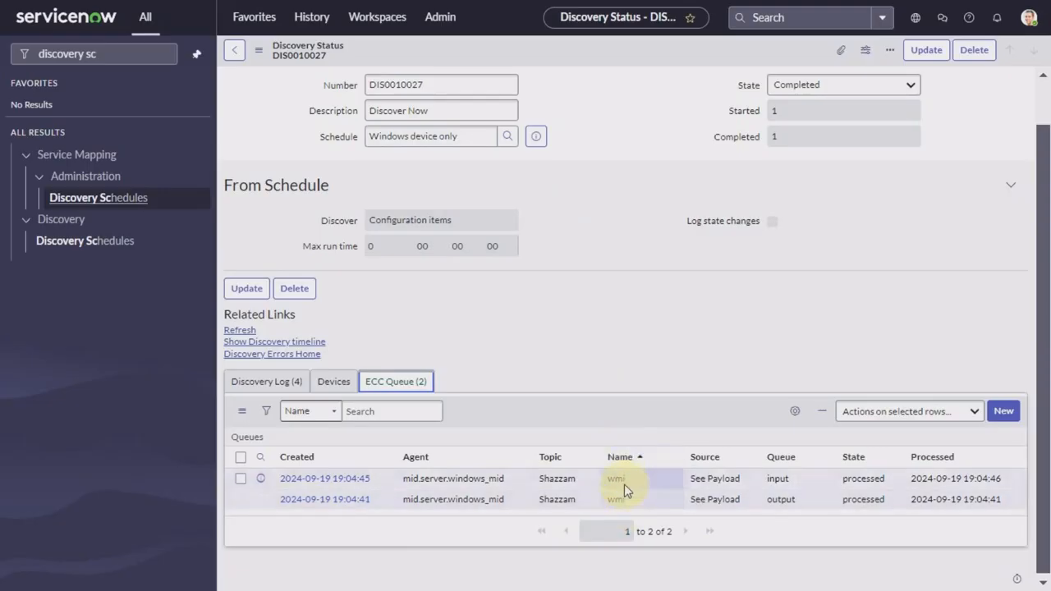
pyautogui.click(647, 291)
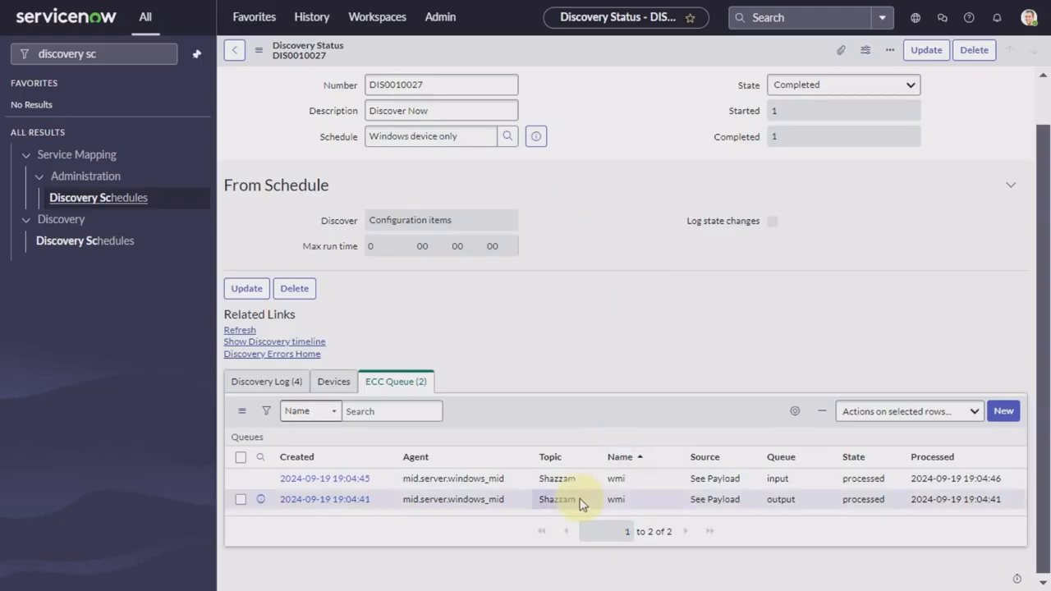
# Step: Refresh DIS0010027 until Completed, then check the Discovery Log and Devices tabs
pyautogui.click(240, 332)
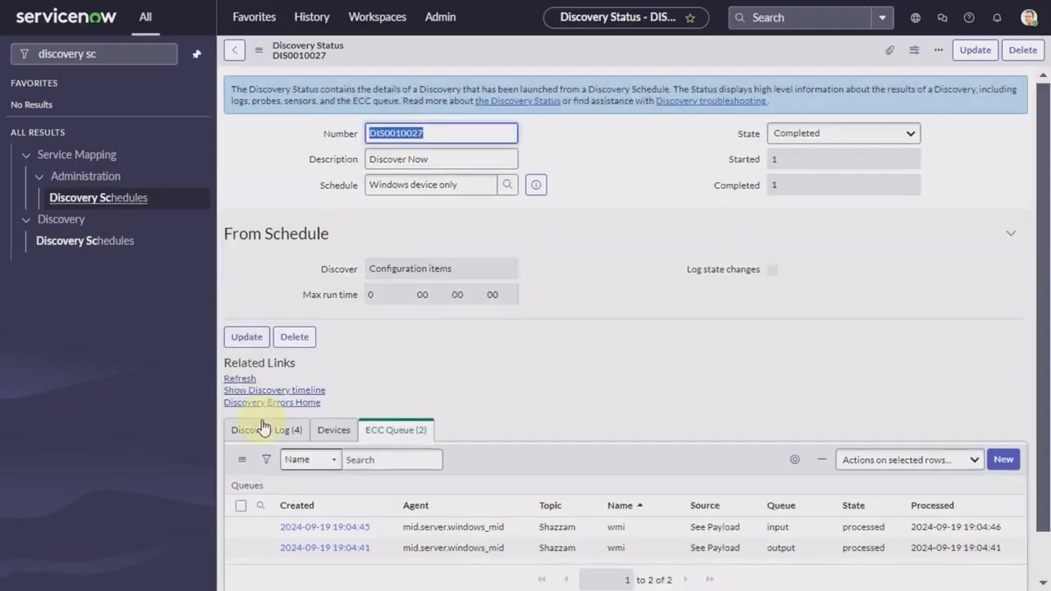
pyautogui.click(241, 381)
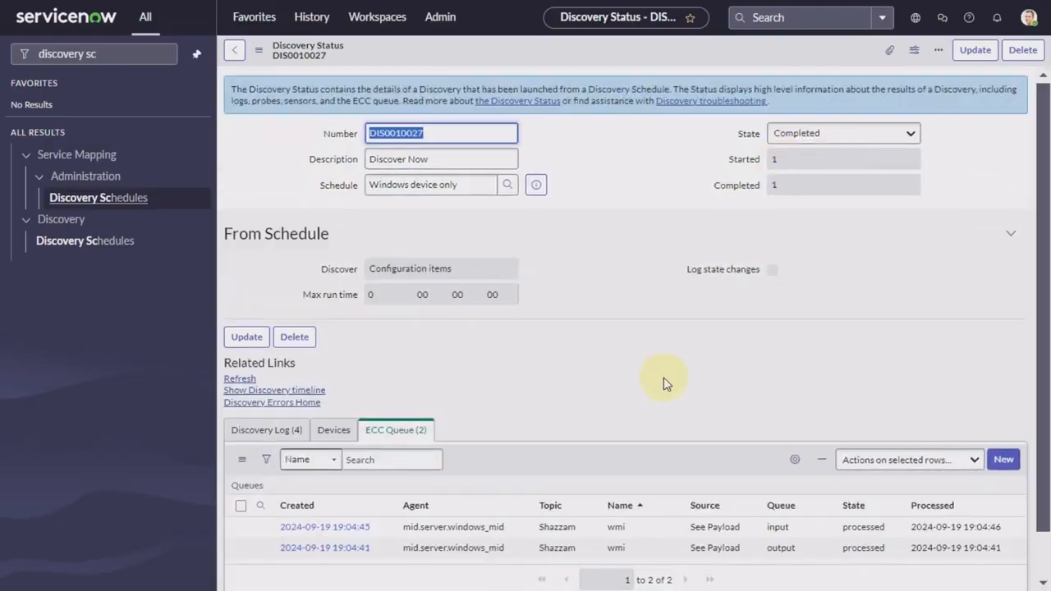
pyautogui.click(255, 437)
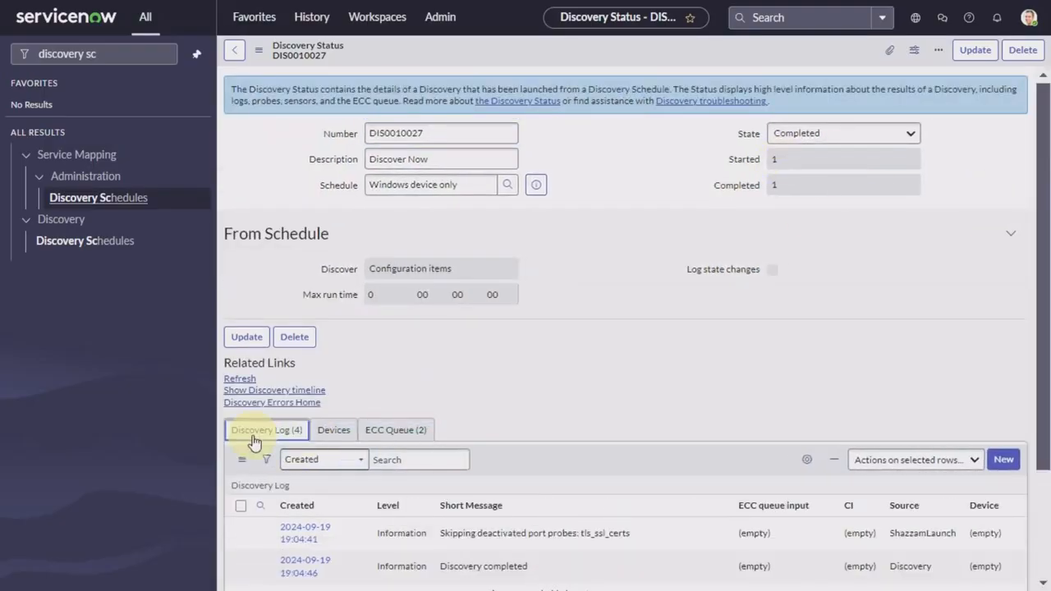
pyautogui.click(343, 430)
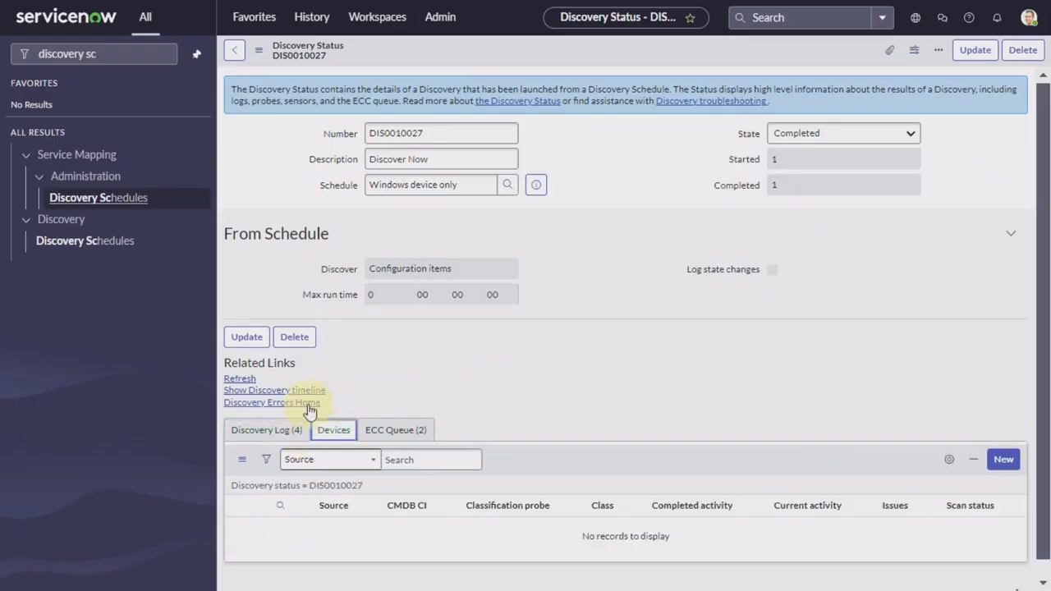
pyautogui.click(283, 433)
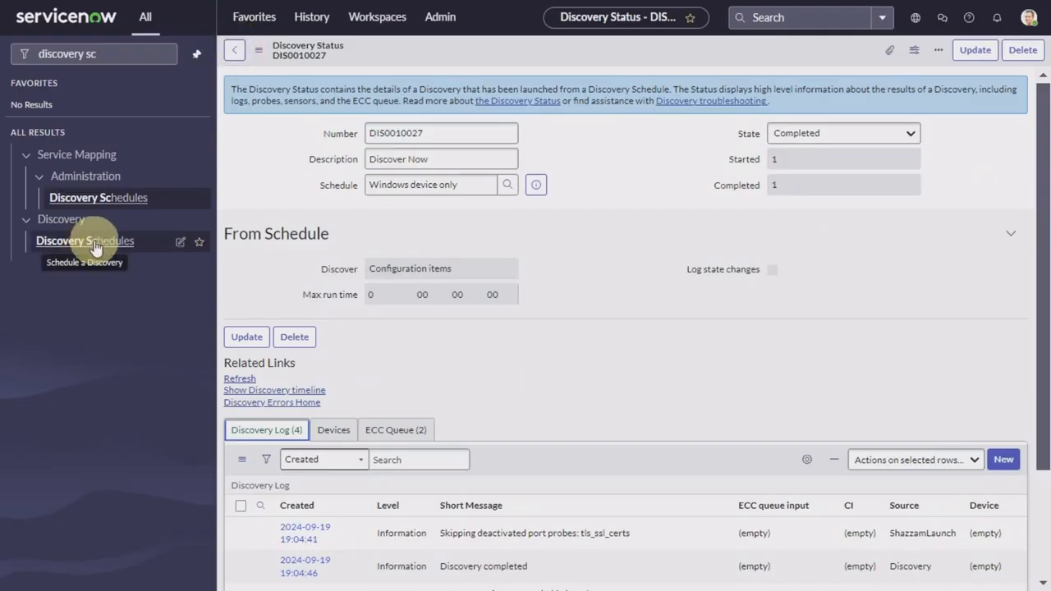
# Step: Check Windows device only's MID server selection, then open the Windows devices schedule using windows_mid
pyautogui.click(136, 234)
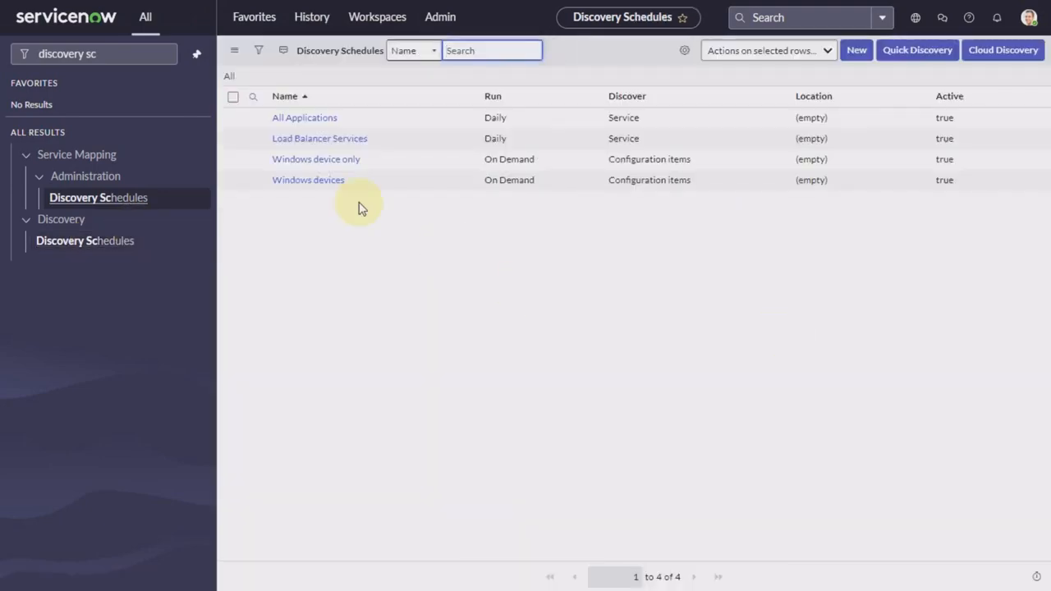
pyautogui.click(312, 164)
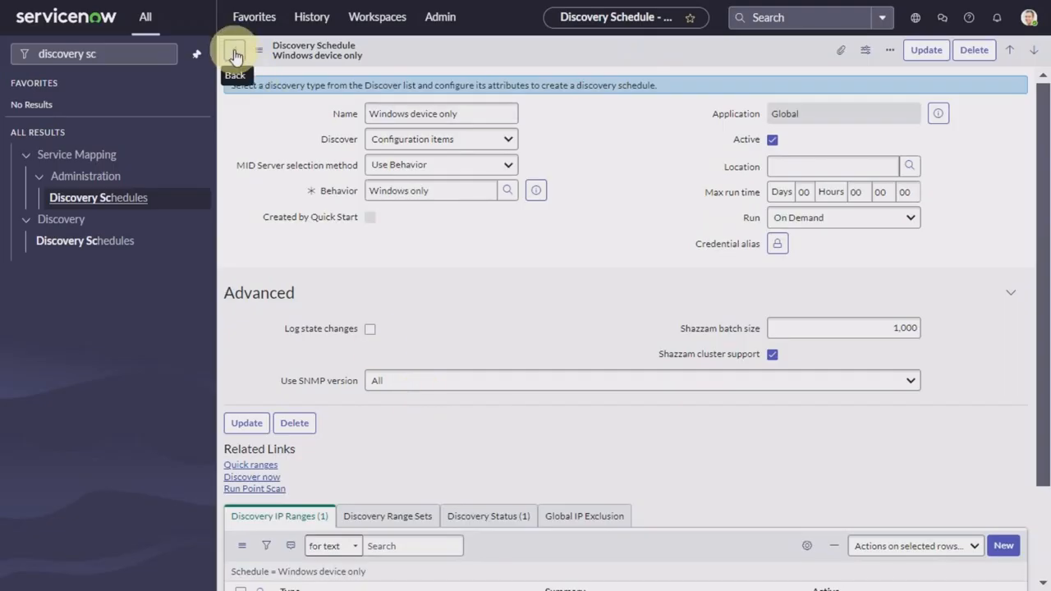
pyautogui.click(453, 164)
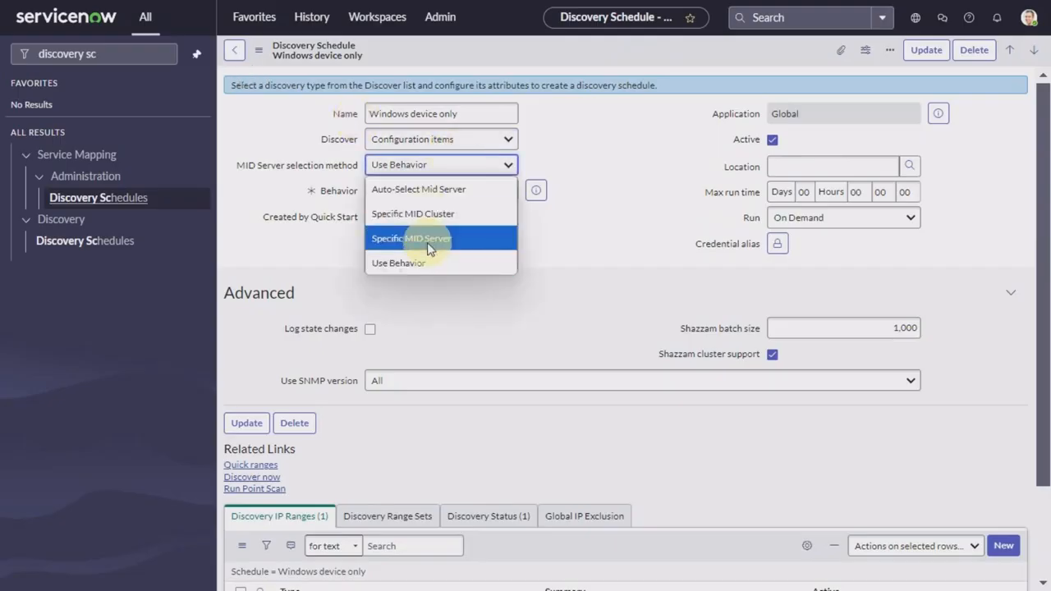
pyautogui.click(236, 51)
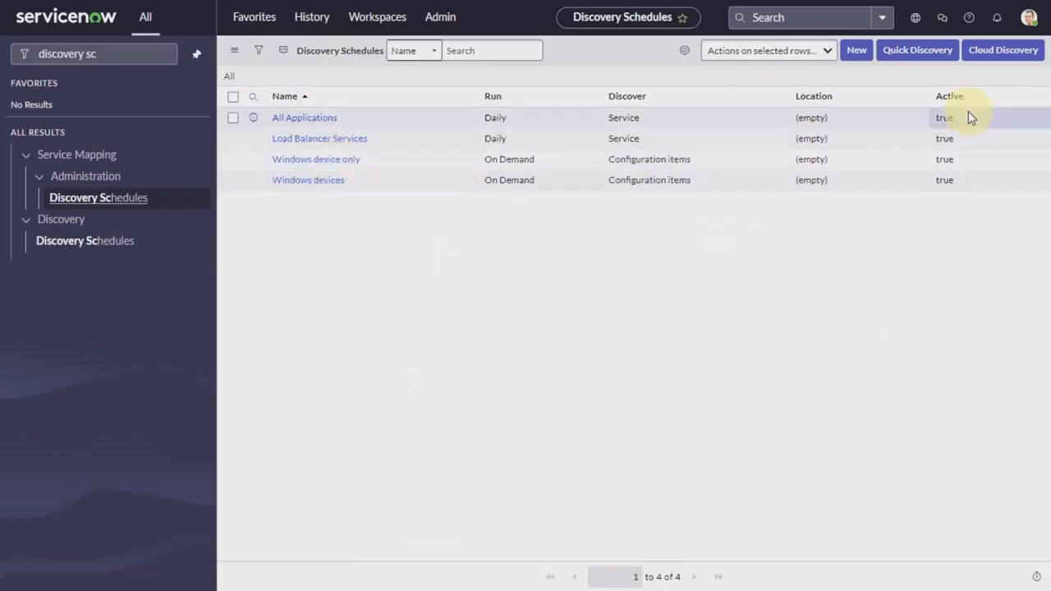
pyautogui.click(319, 160)
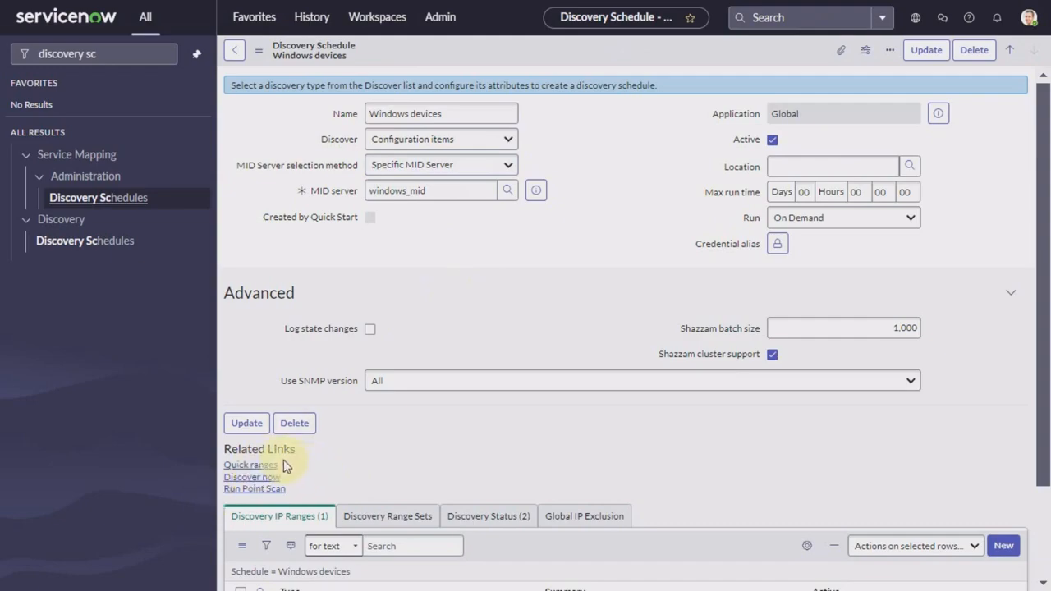
# Step: Start a Discover Now run of the Windows devices schedule, staying on the page when prompted
pyautogui.scroll(-2, 399, 480)
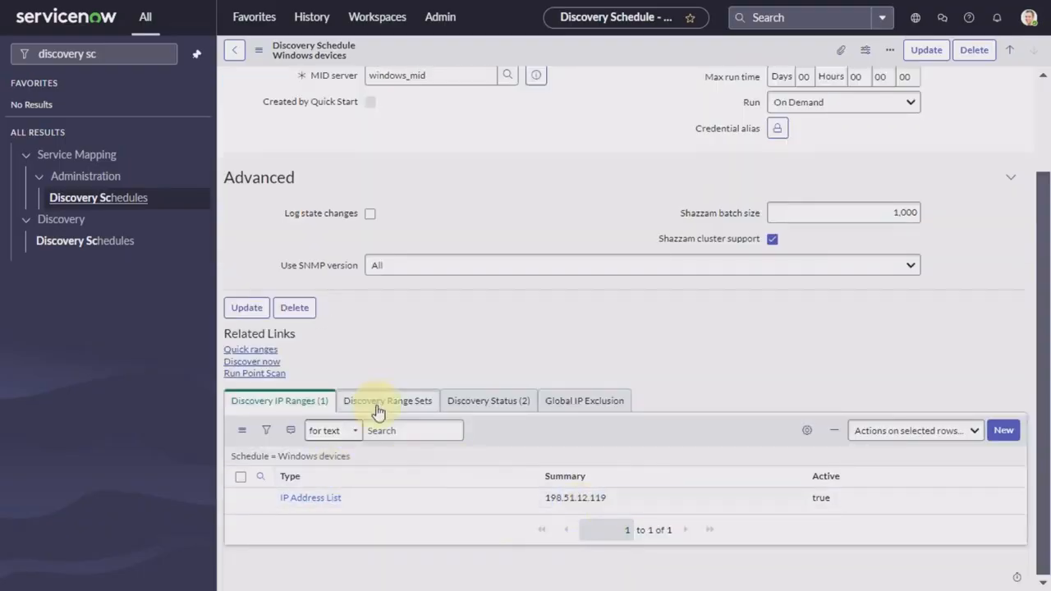
pyautogui.click(256, 363)
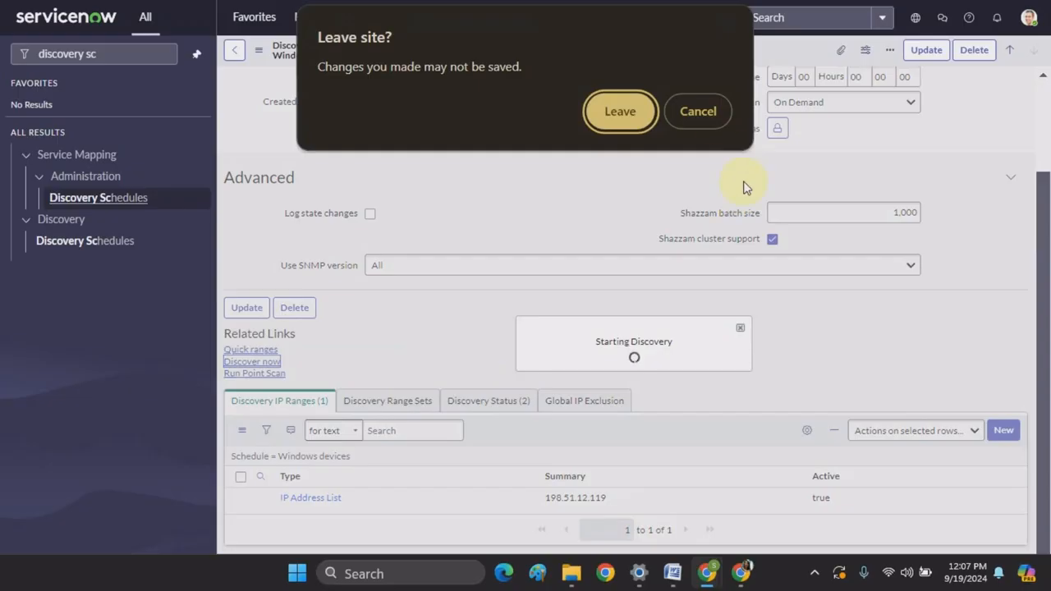
pyautogui.click(708, 107)
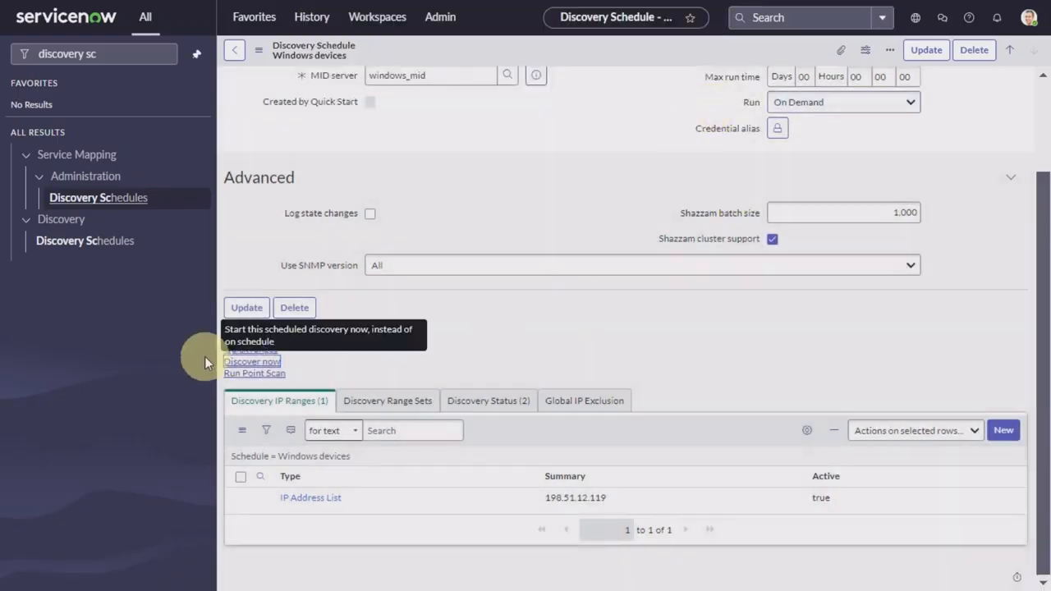
pyautogui.click(251, 362)
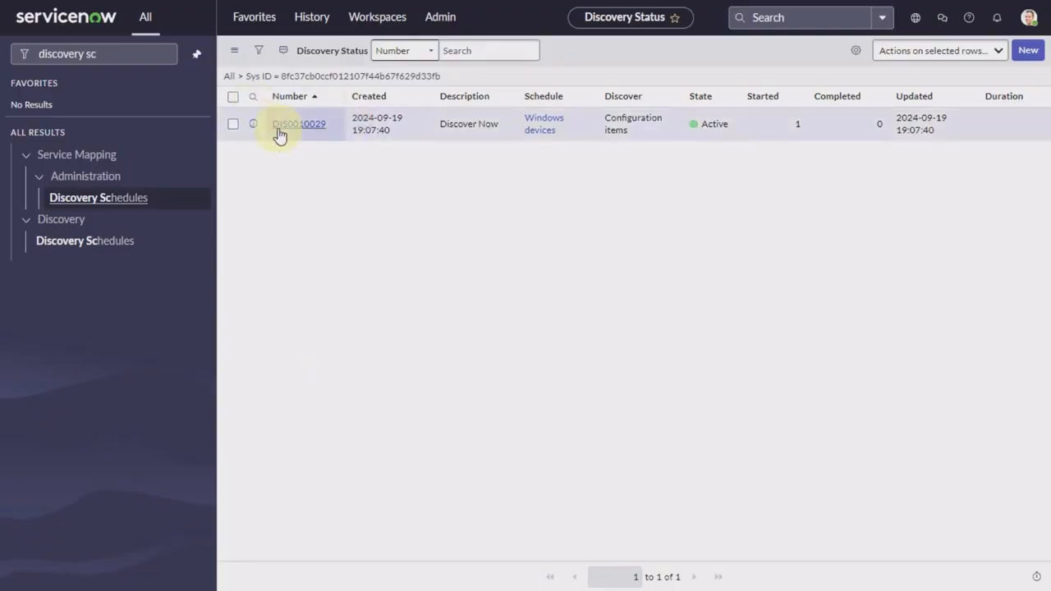
# Step: Open status record DIS0010029, refresh it and review its ECC Queue entries
pyautogui.click(310, 129)
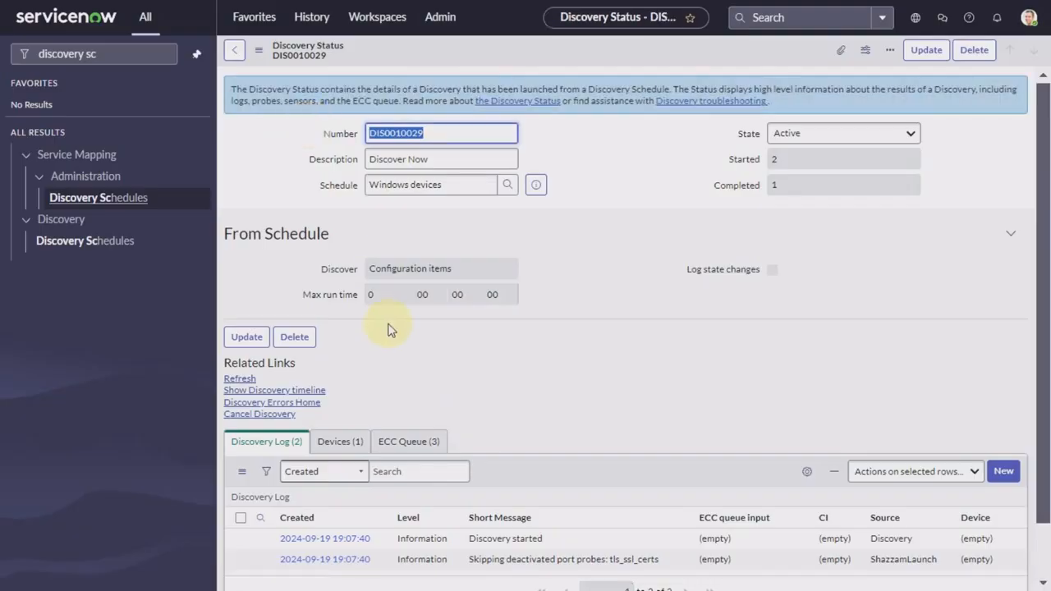
pyautogui.click(240, 380)
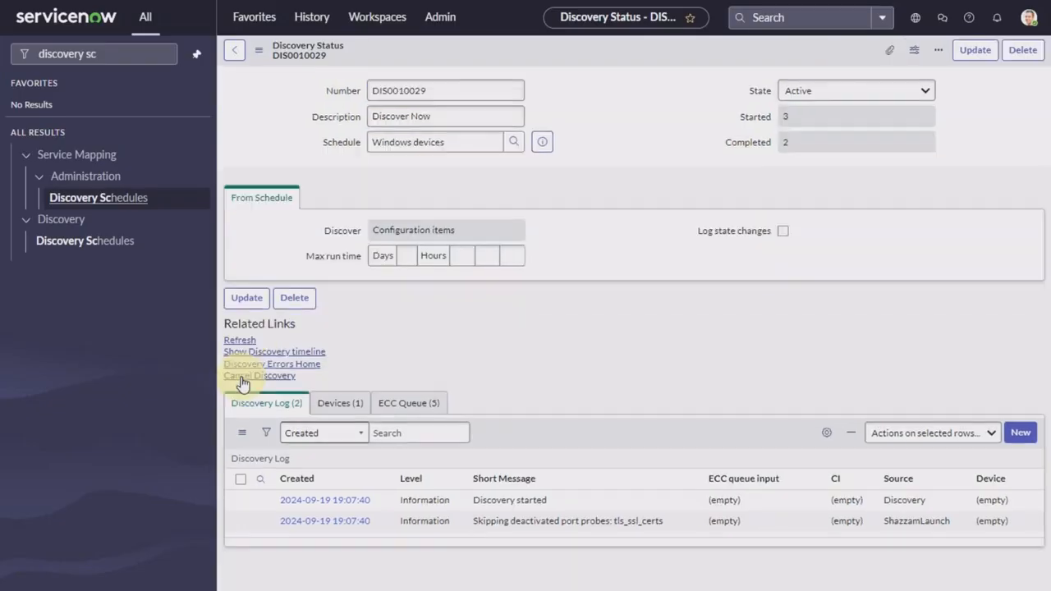
pyautogui.click(394, 443)
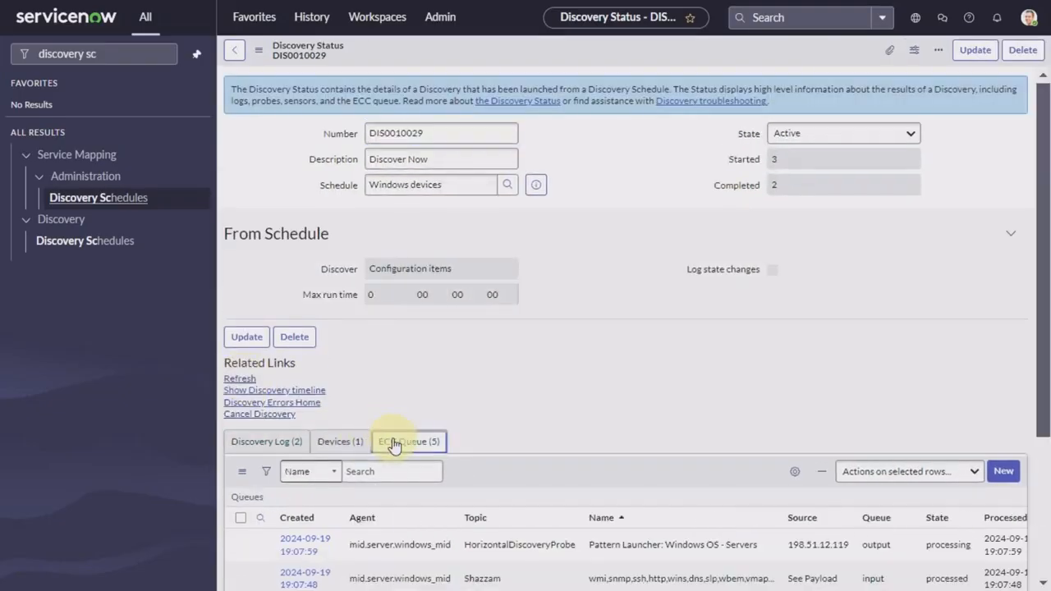
pyautogui.scroll(-1, 636, 395)
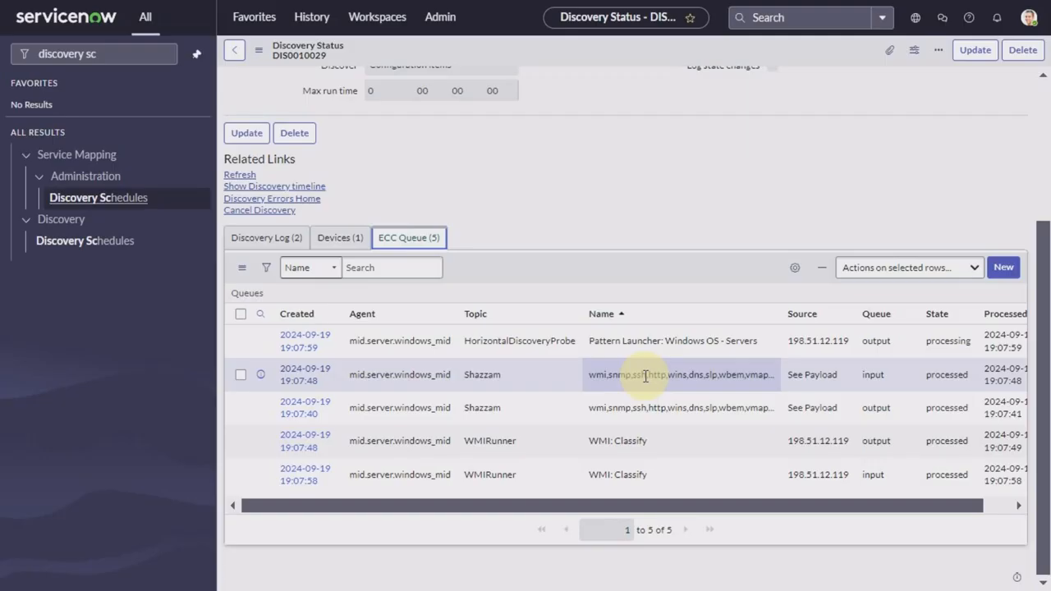
# Step: Refresh repeatedly and check the Discovery Log and Devices lists until 198.51.12.119 shows as Windows Server
pyautogui.click(282, 245)
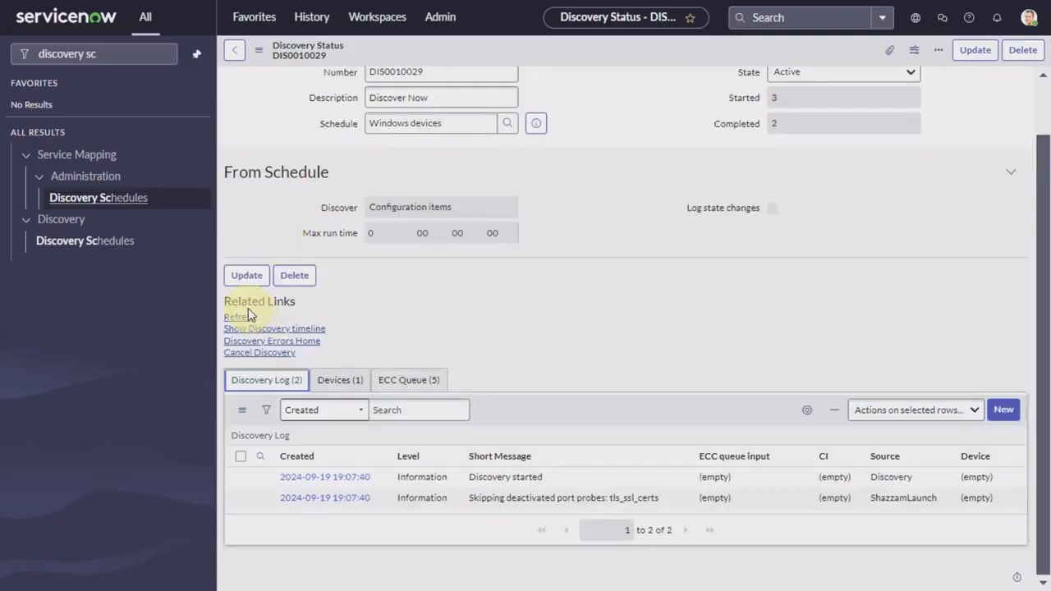
pyautogui.click(246, 318)
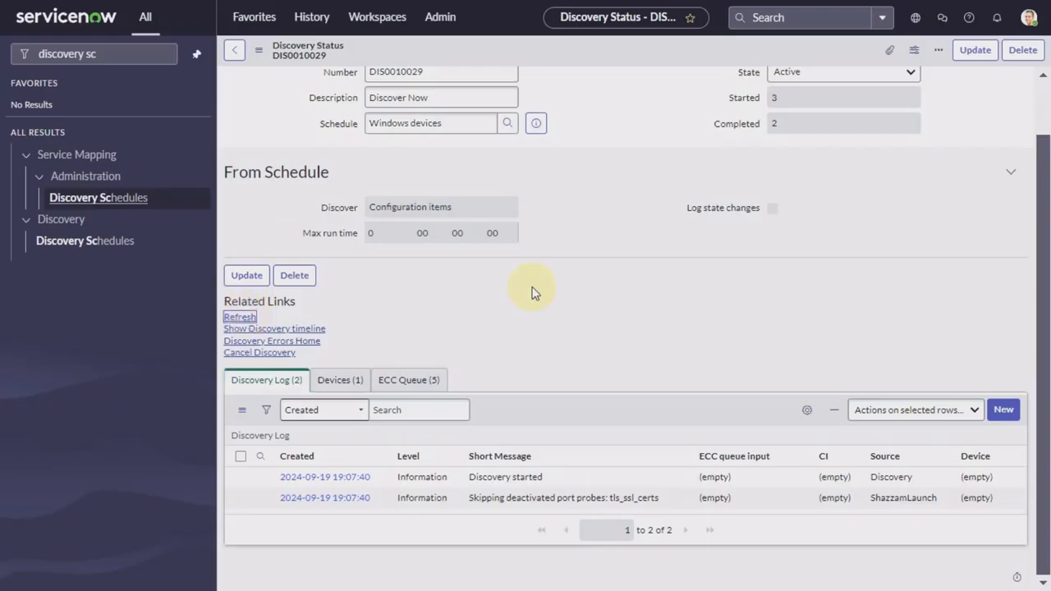
pyautogui.click(343, 446)
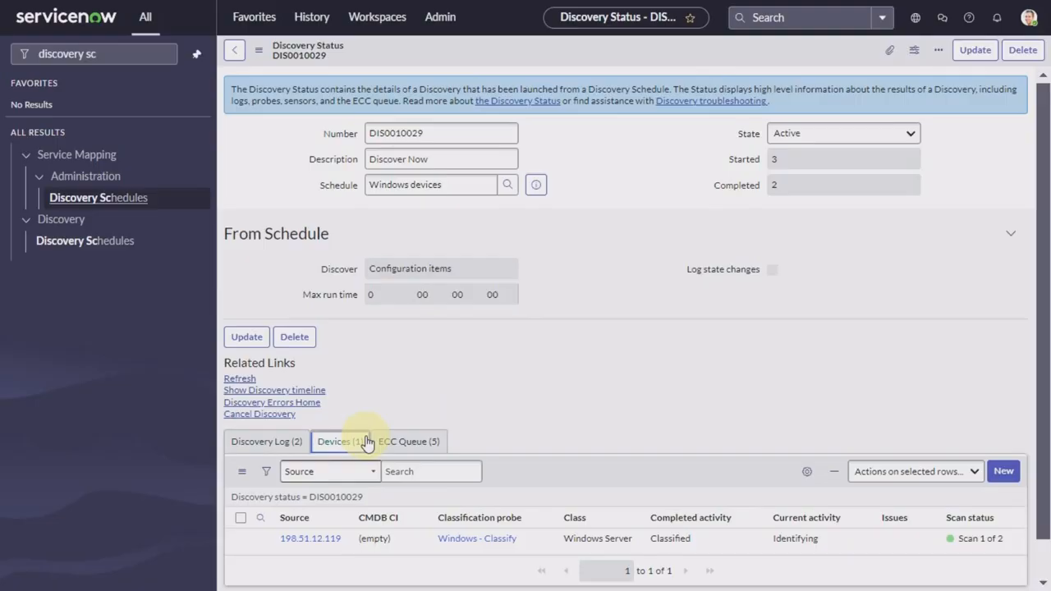
pyautogui.scroll(-1, 591, 430)
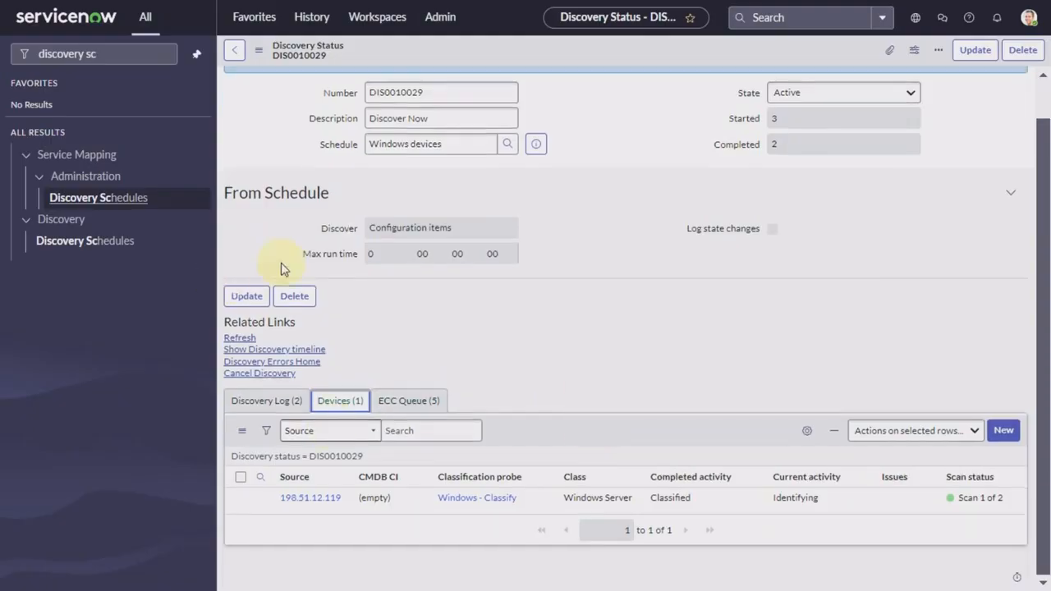
pyautogui.click(243, 338)
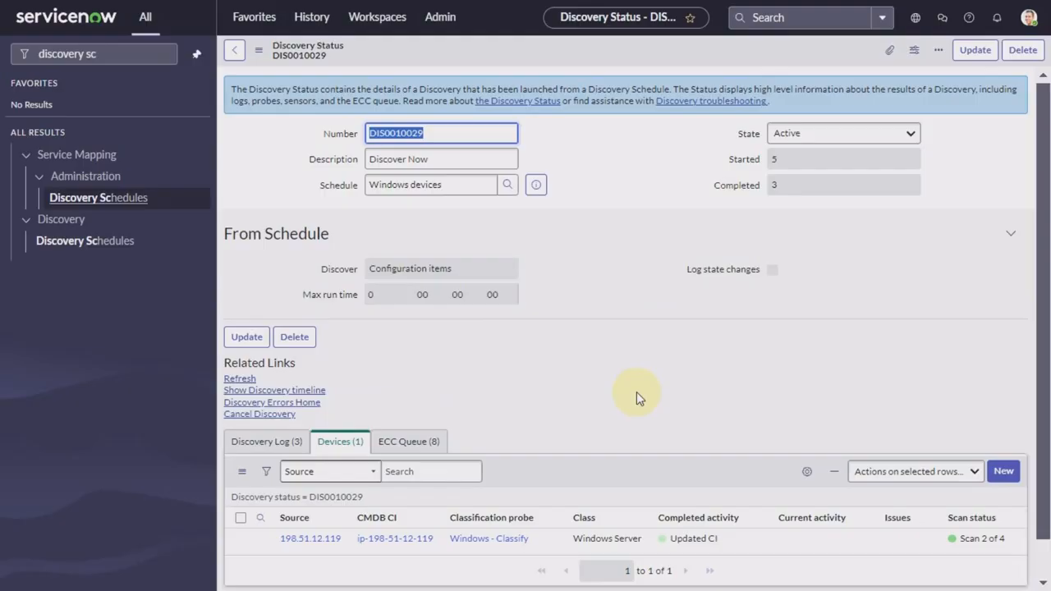
pyautogui.scroll(-1, 637, 391)
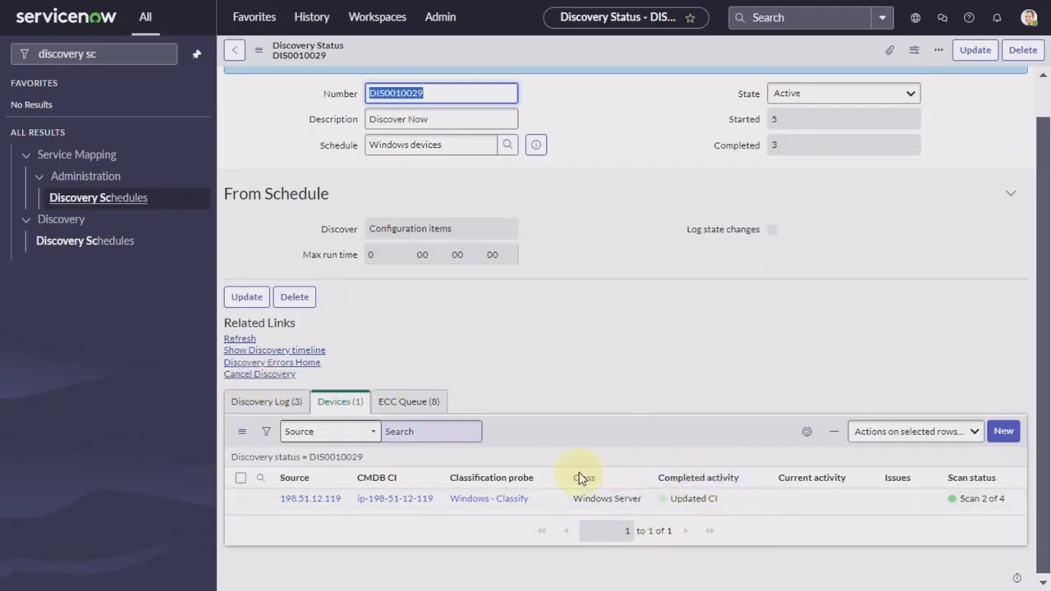
pyautogui.click(536, 145)
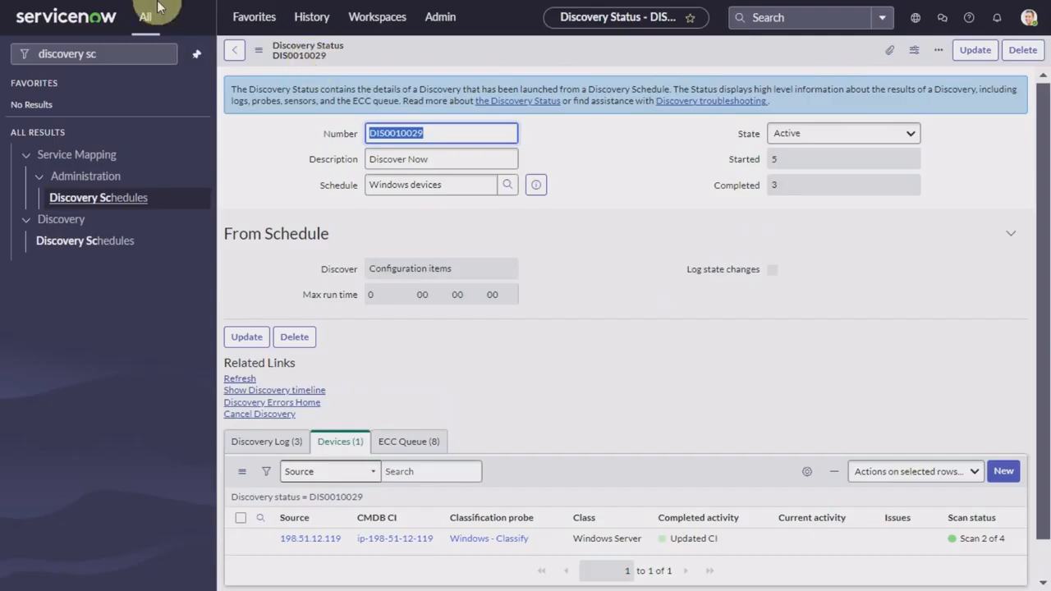
# Step: Return to Admin Home and filter the application navigator for 'behav'
pyautogui.click(105, 67)
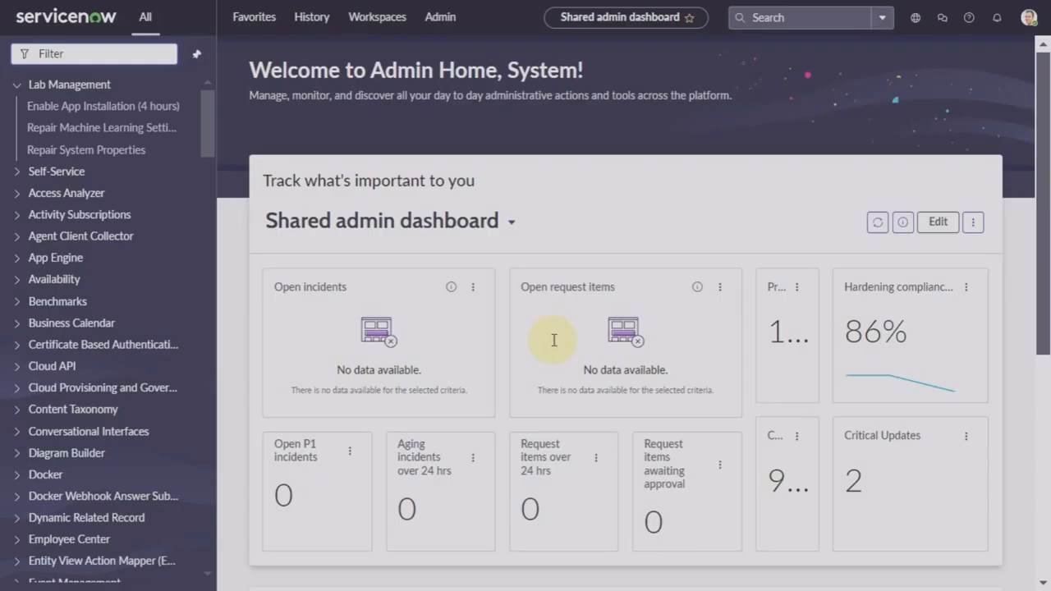
pyautogui.click(131, 54)
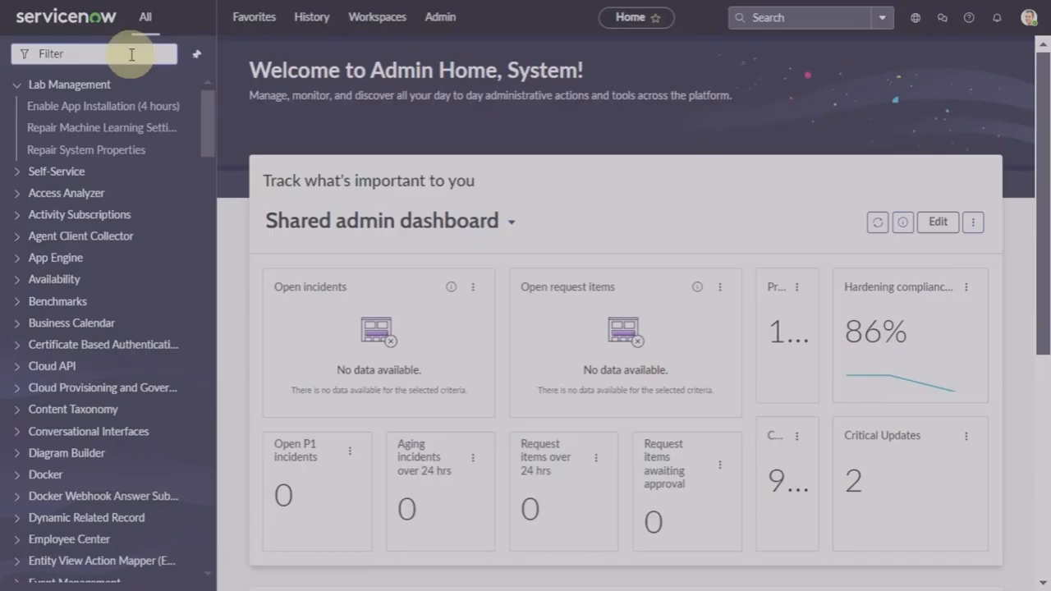
pyautogui.write('behav')
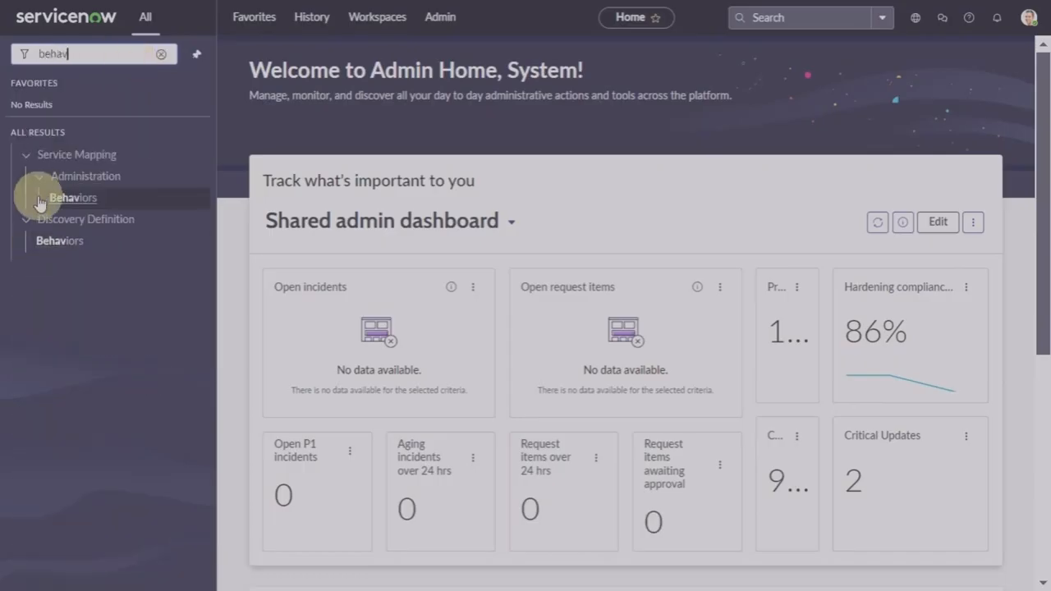
# Step: Create a new Discovery Behavior record named 'Router only' and save it
pyautogui.click(62, 243)
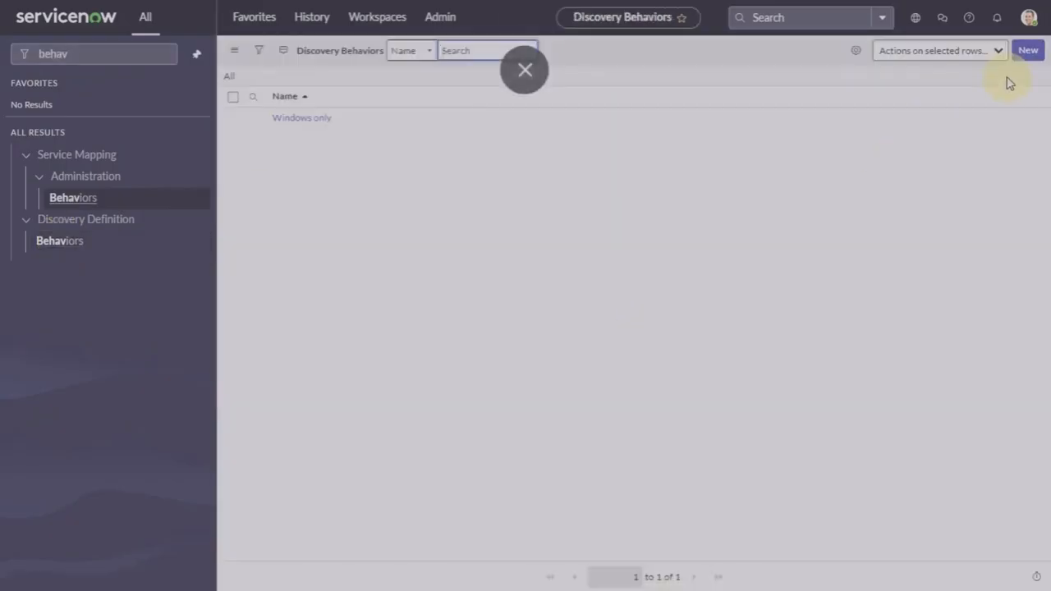
pyautogui.click(1027, 51)
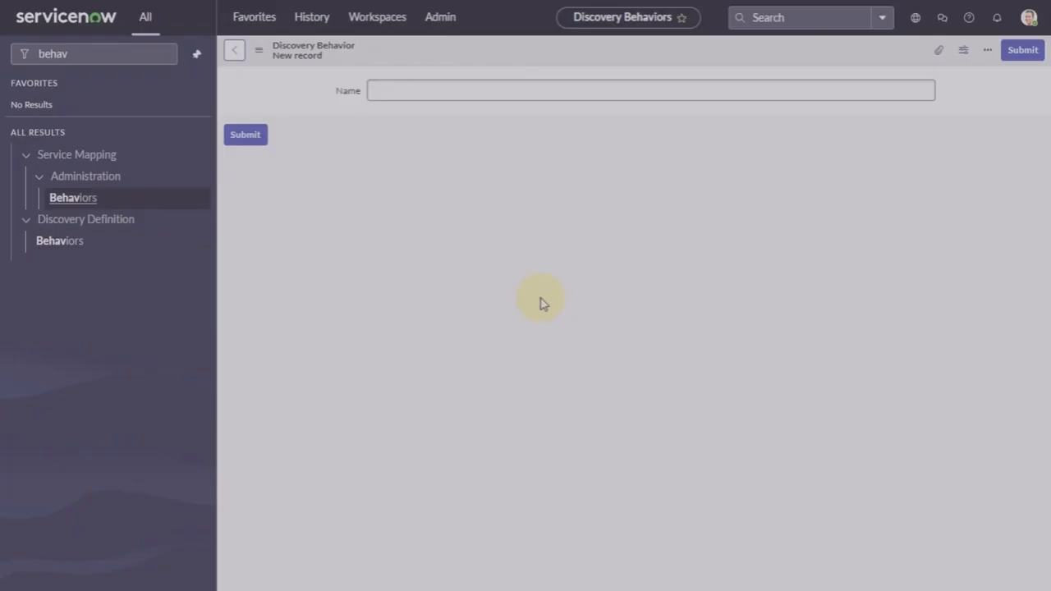
pyautogui.write('Rou')
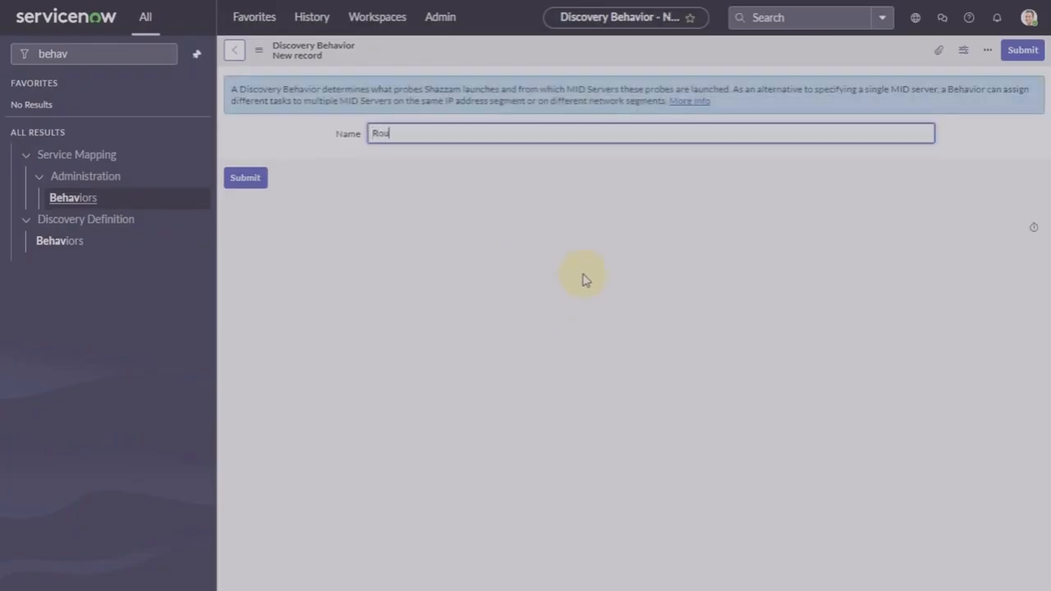
pyautogui.write('ter')
pyautogui.write(' on;y')
pyautogui.press('BackSpace')
pyautogui.press('BackSpace')
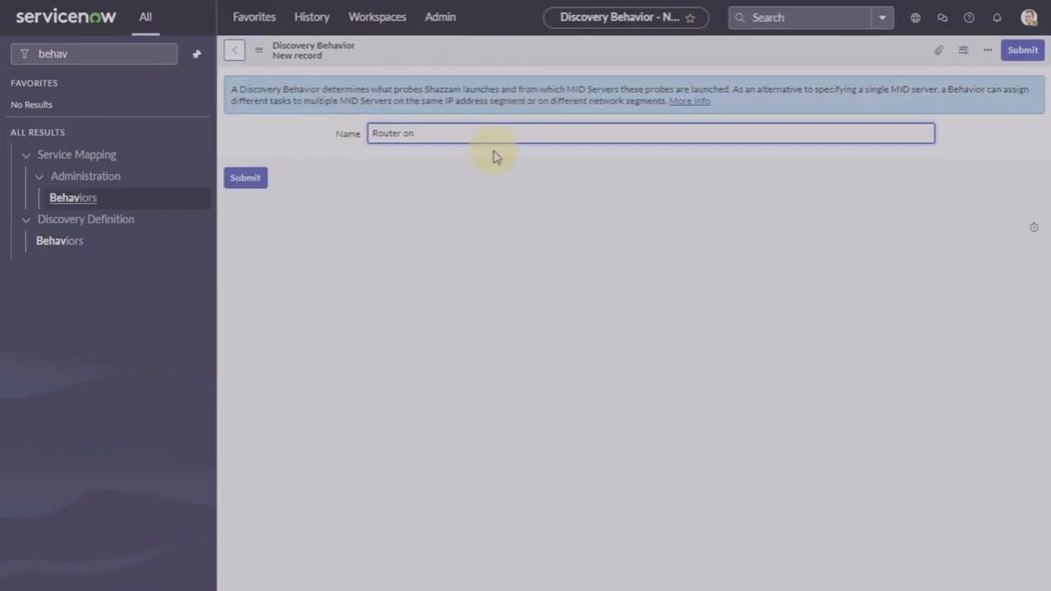
pyautogui.write('ly')
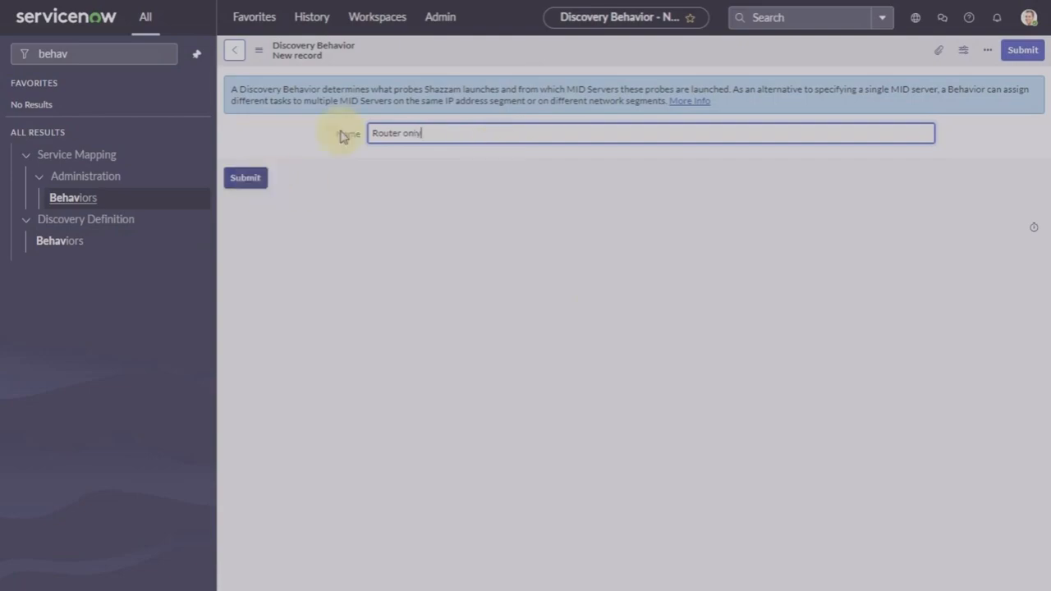
pyautogui.rightClick(489, 55)
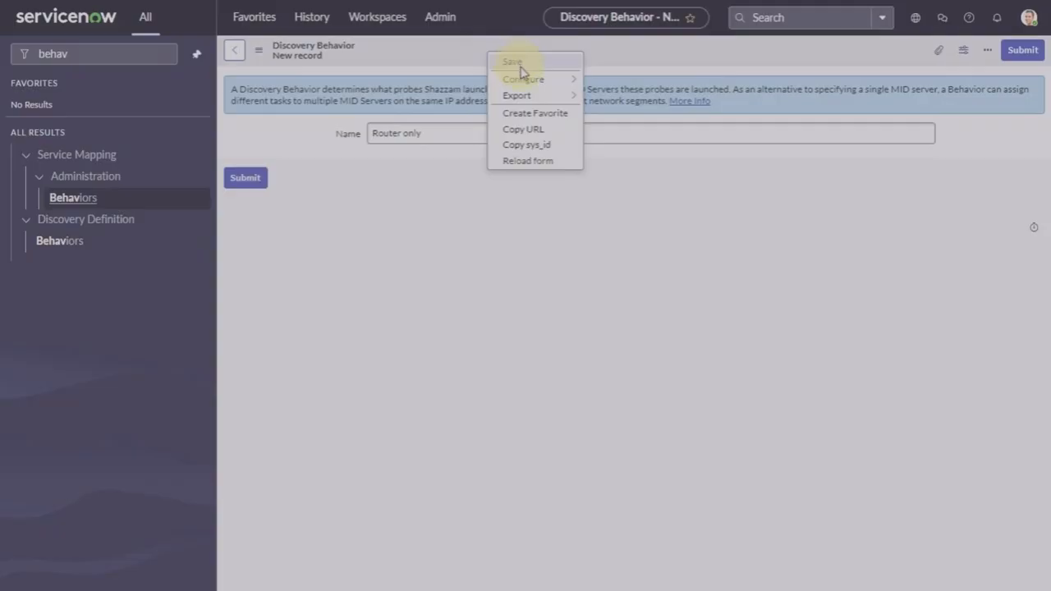
pyautogui.click(514, 62)
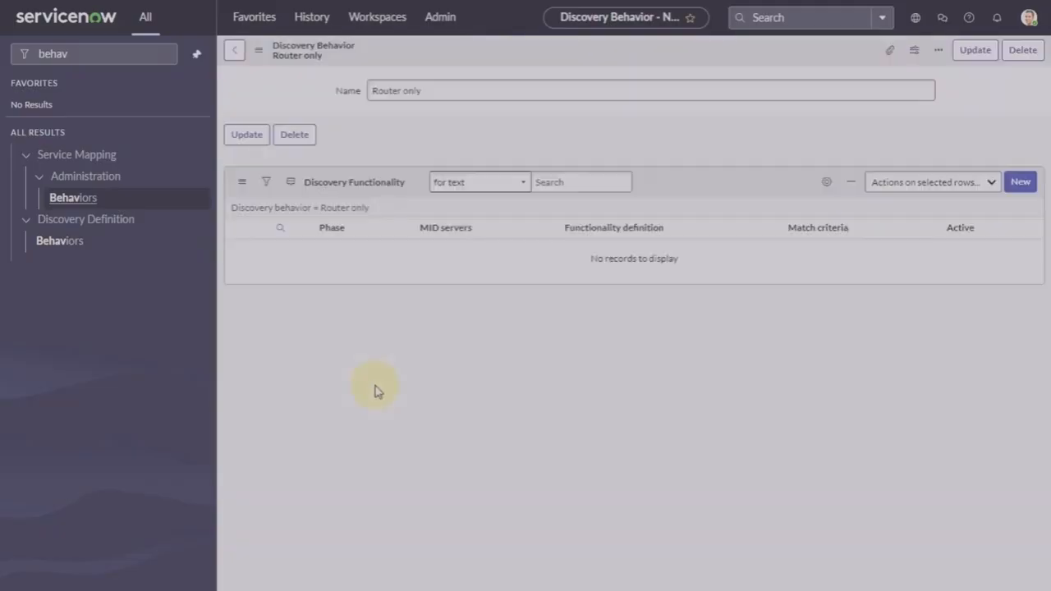
pyautogui.click(1021, 228)
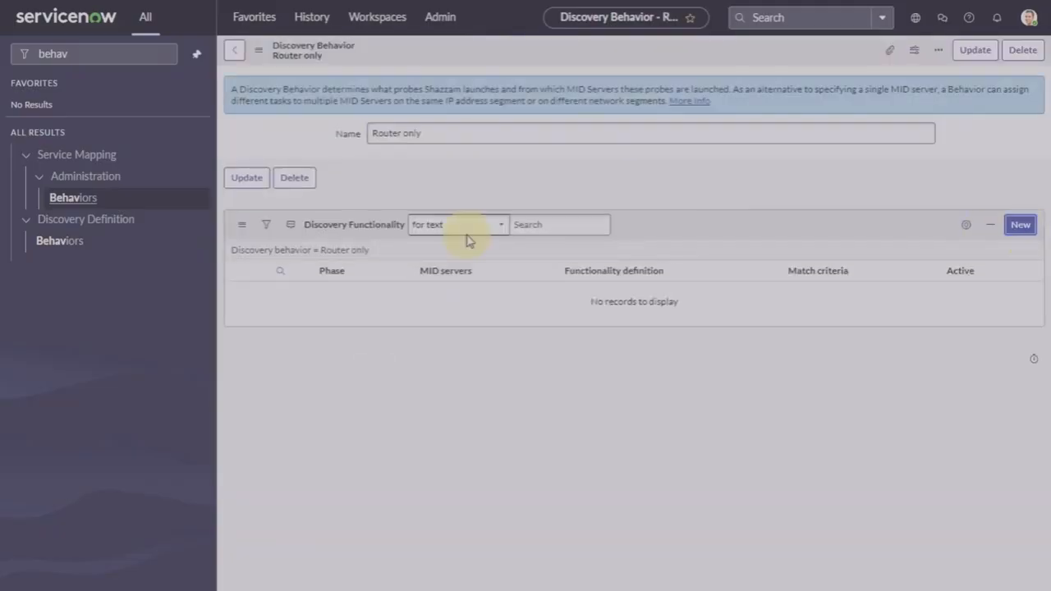
# Step: Give Router only a functionality with phase 1, SNMP only definition and MID server windows_mid, then save
pyautogui.click(442, 86)
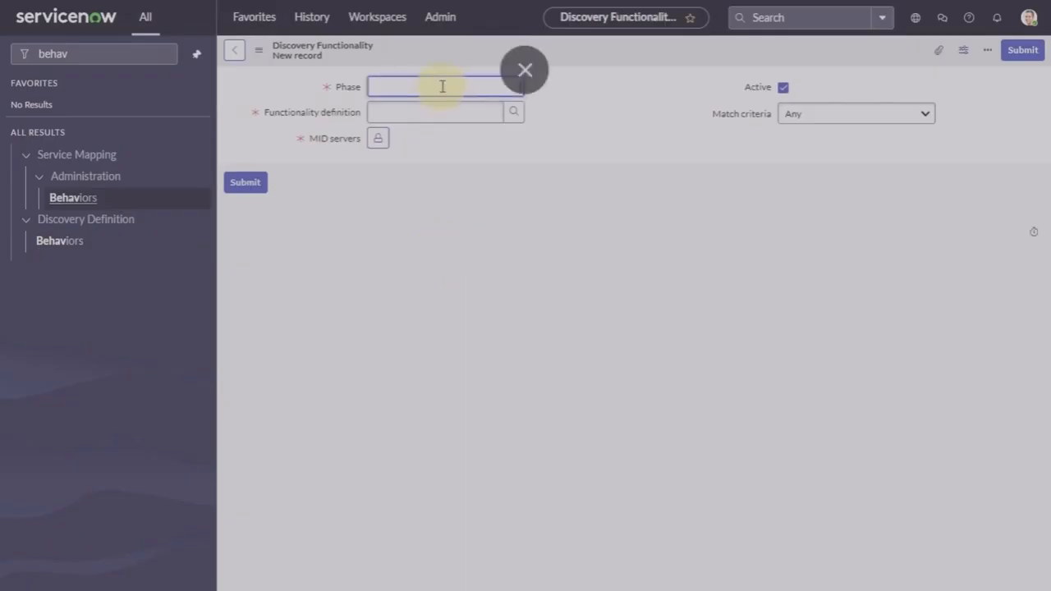
pyautogui.click(517, 119)
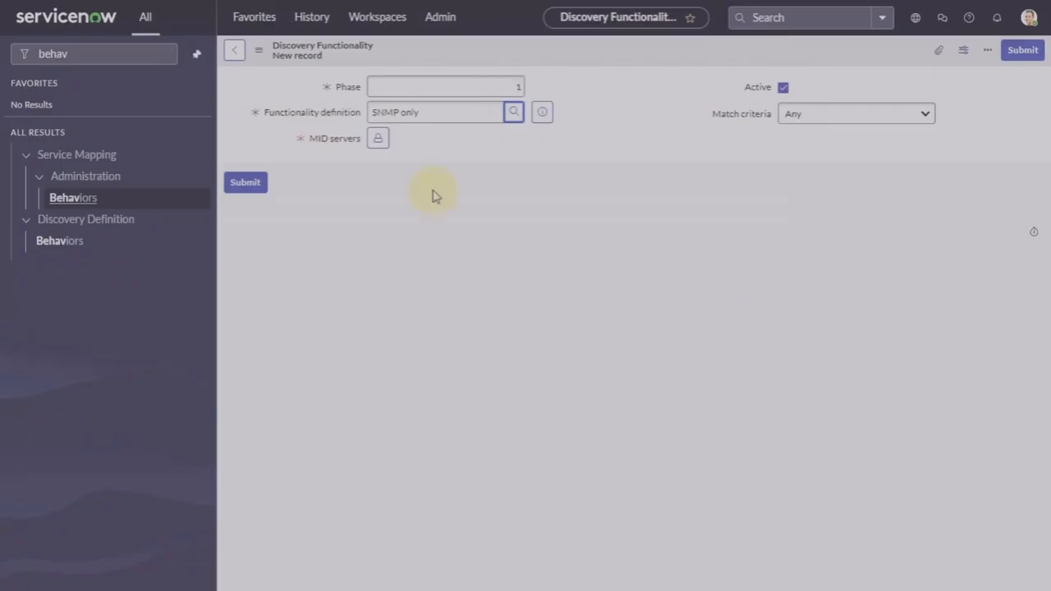
pyautogui.click(377, 138)
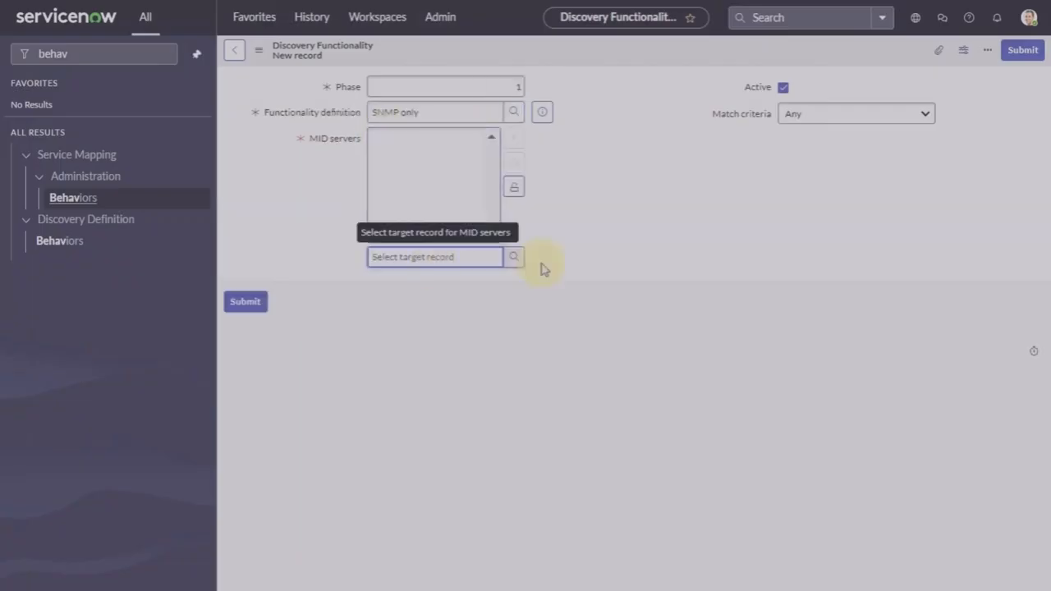
pyautogui.click(516, 257)
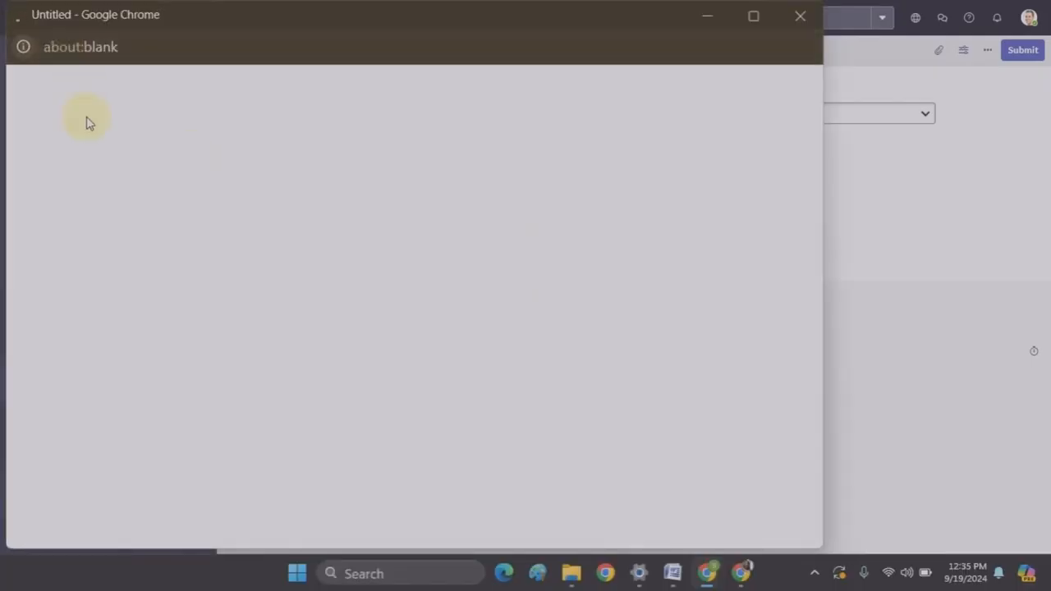
pyautogui.click(82, 148)
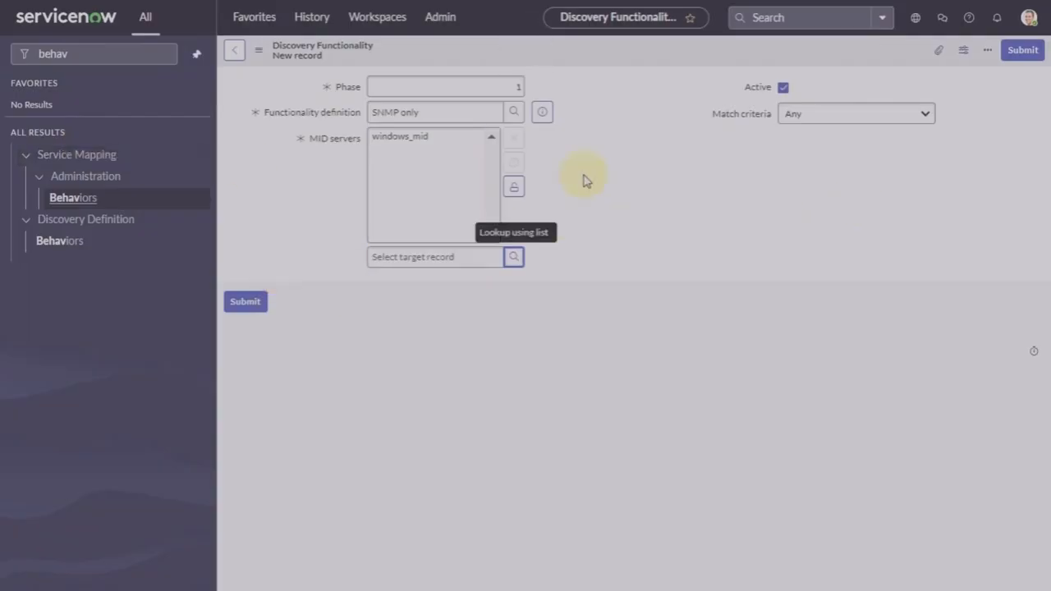
pyautogui.click(514, 187)
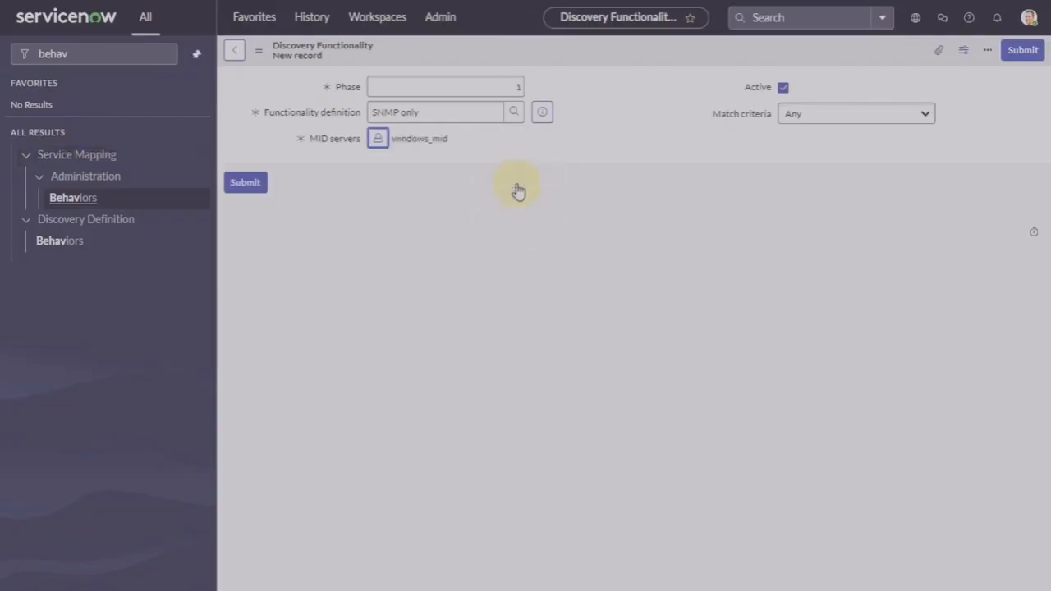
pyautogui.rightClick(611, 56)
pyautogui.click(649, 66)
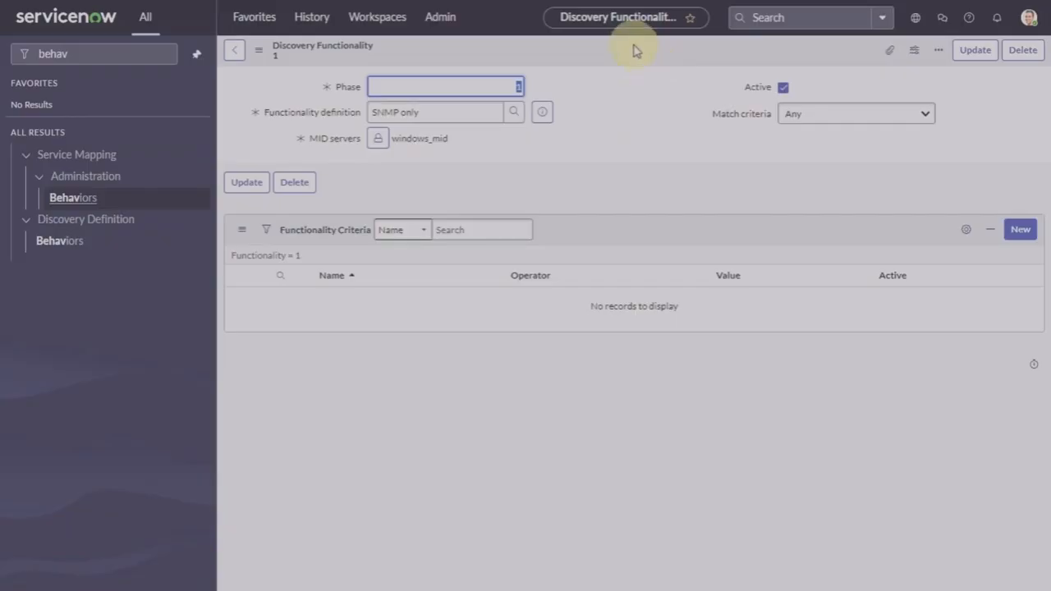
# Step: Update the functionality, then open the Discovery Schedules list via a 'discovery sc' navigator search
pyautogui.click(977, 51)
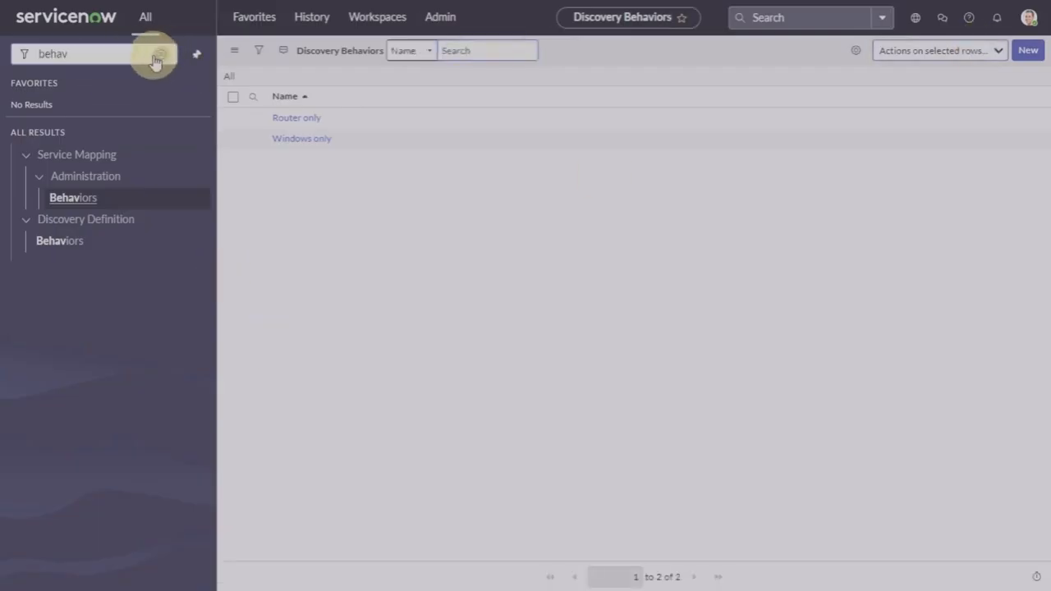
pyautogui.click(158, 56)
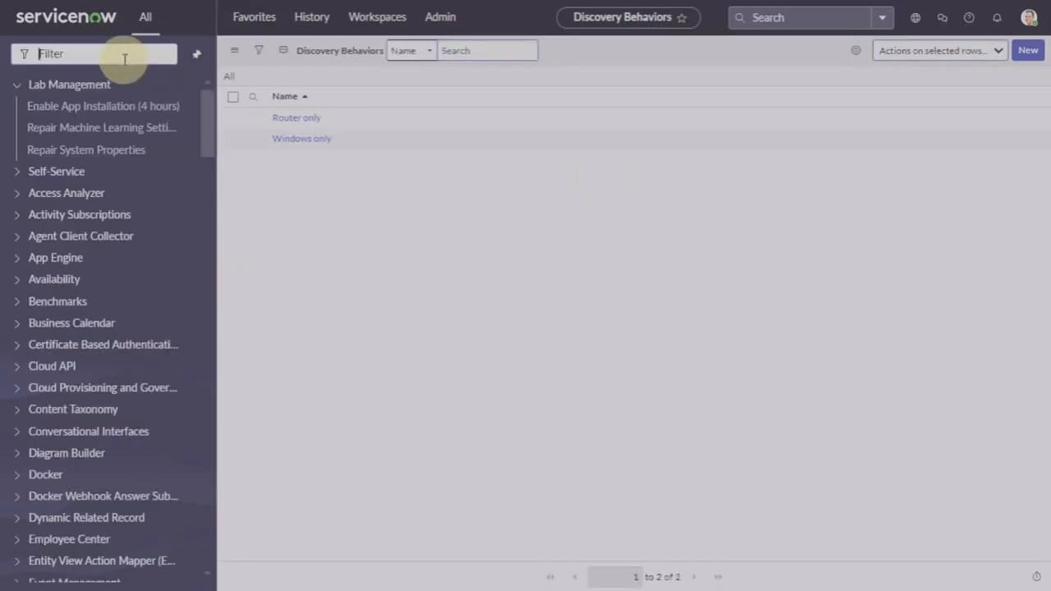
pyautogui.write('disco')
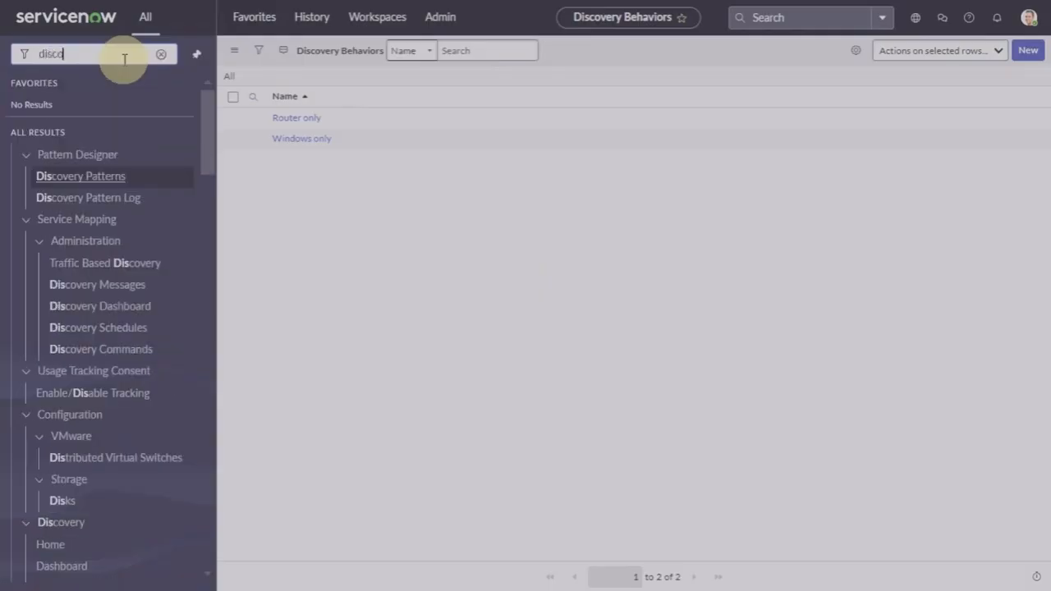
pyautogui.write('very')
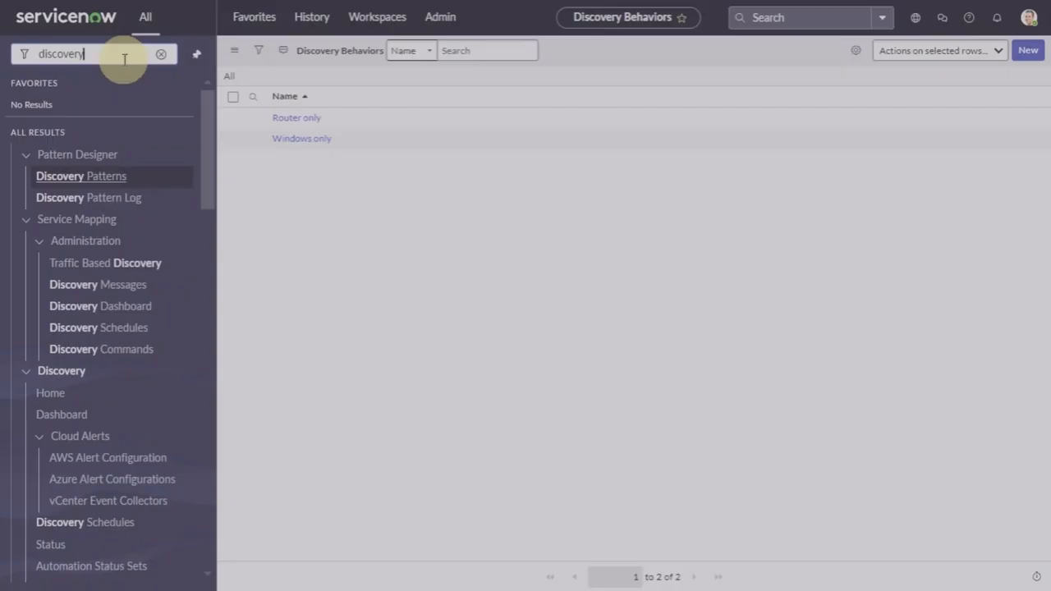
pyautogui.write(' sc')
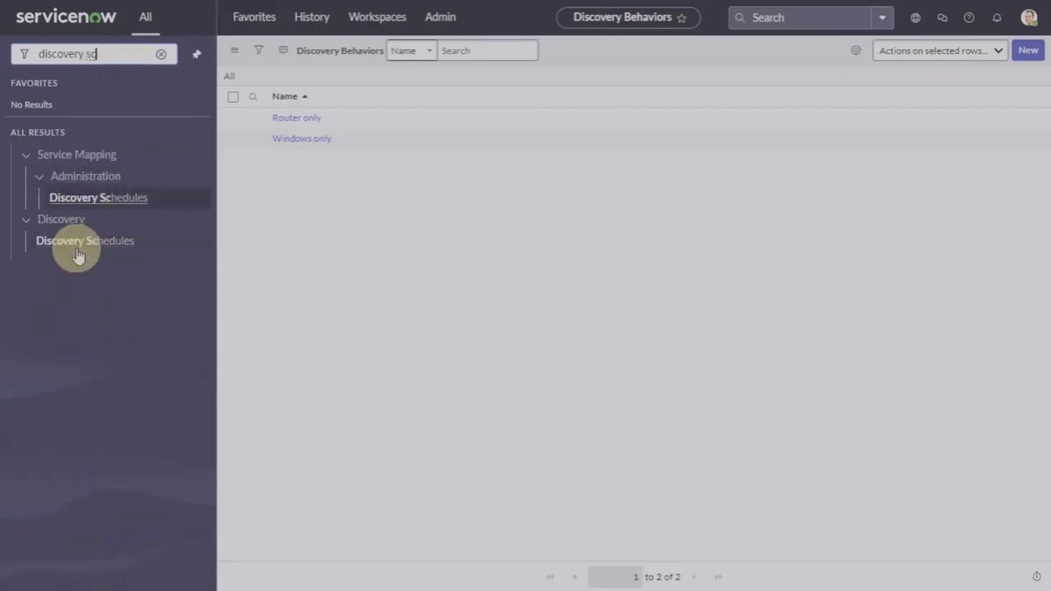
pyautogui.click(83, 244)
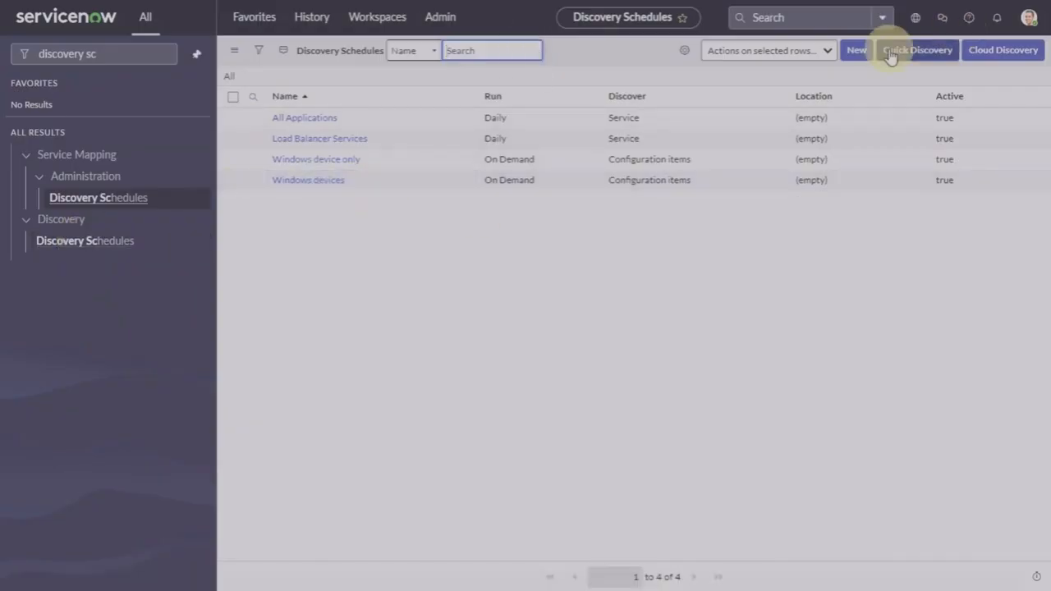
# Step: Create a discovery schedule named 'Routers only' using MID server windows_mid and save it
pyautogui.click(855, 50)
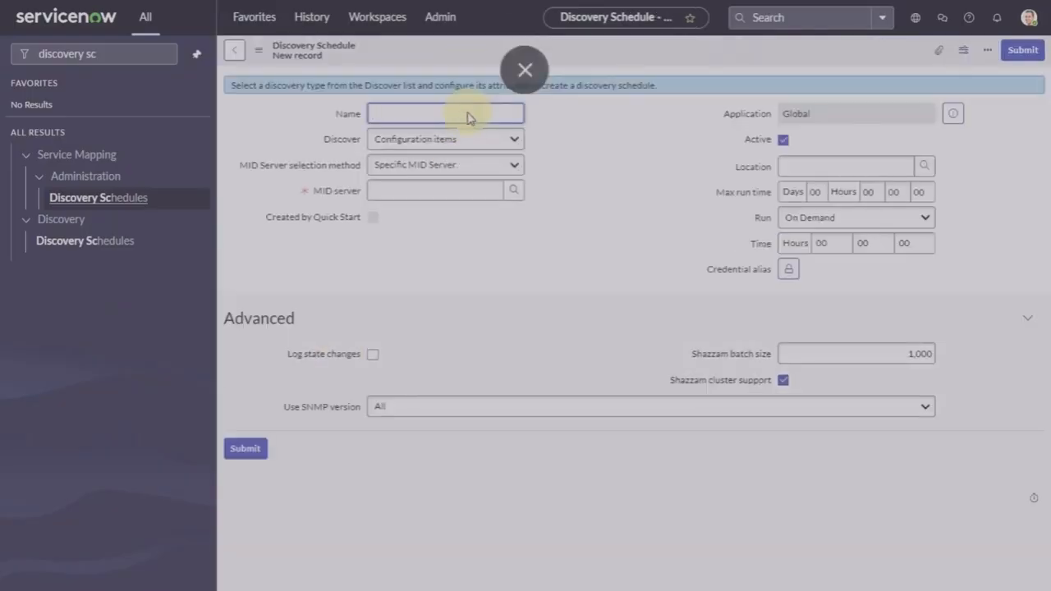
pyautogui.write('Routers only')
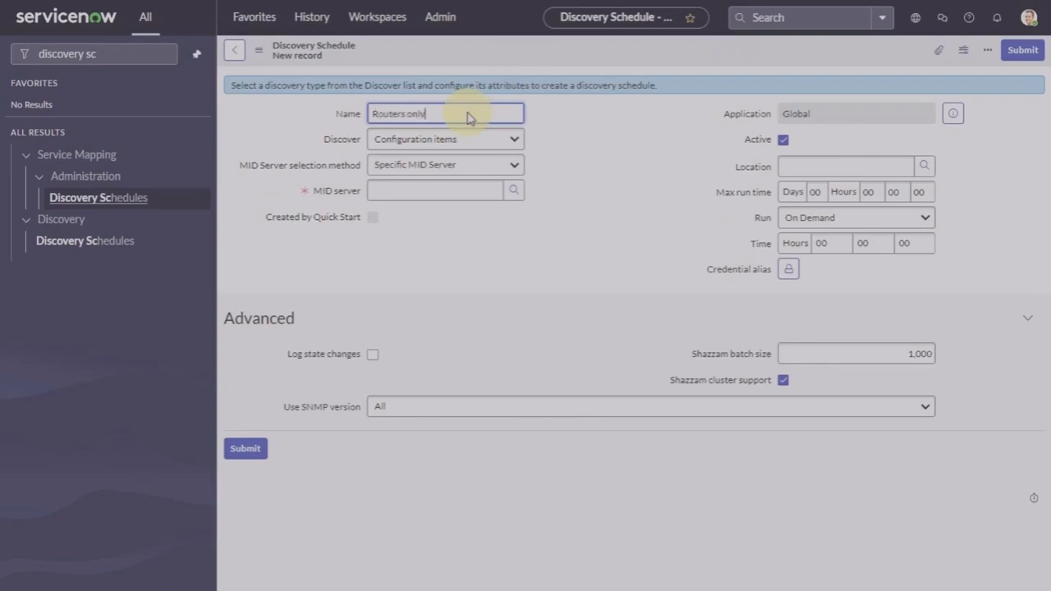
pyautogui.click(515, 194)
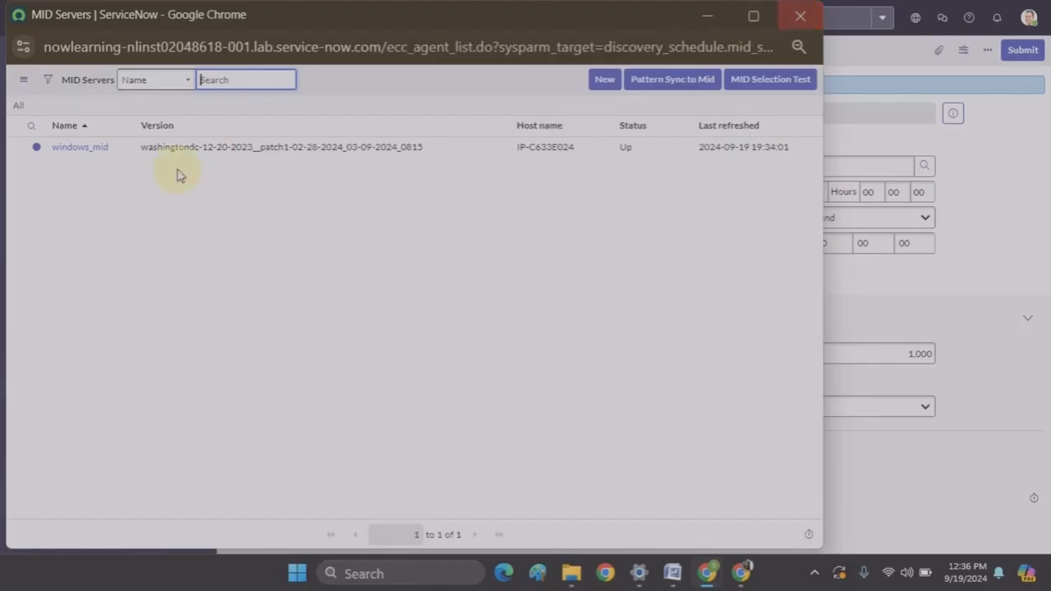
pyautogui.click(79, 148)
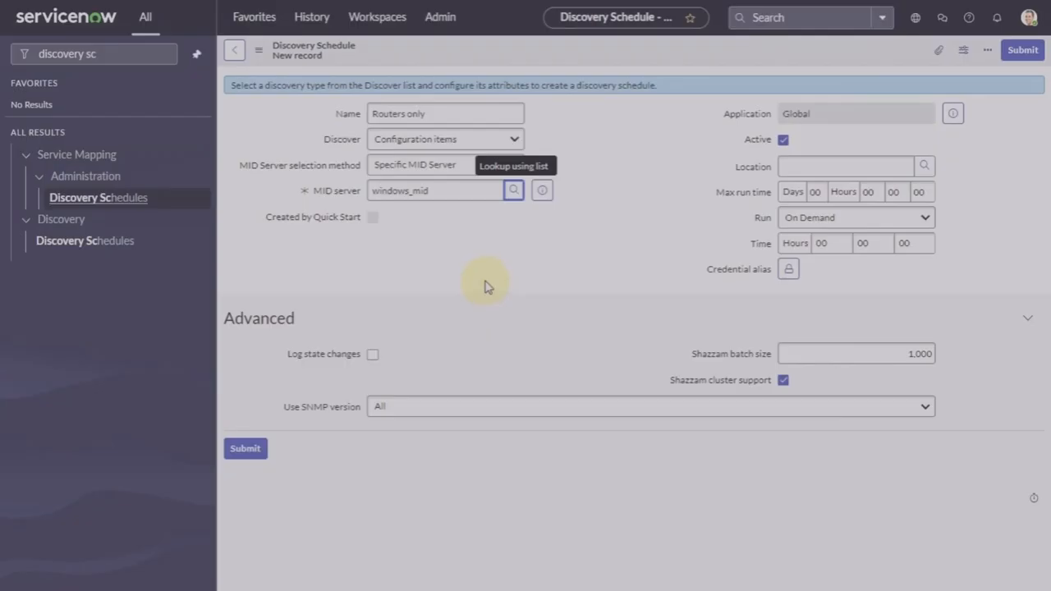
pyautogui.rightClick(498, 51)
pyautogui.click(536, 75)
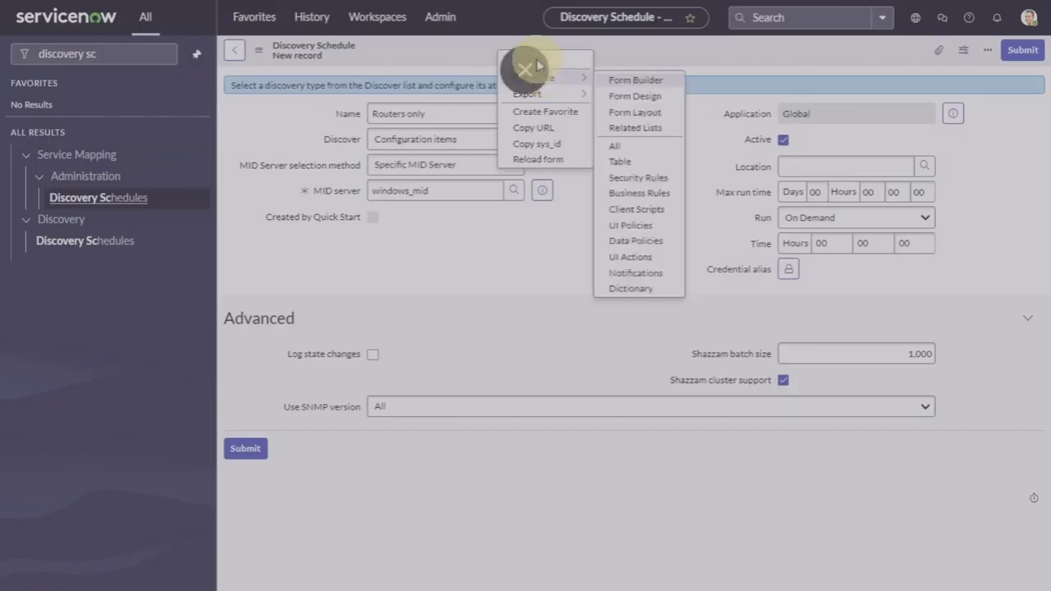
pyautogui.click(570, 61)
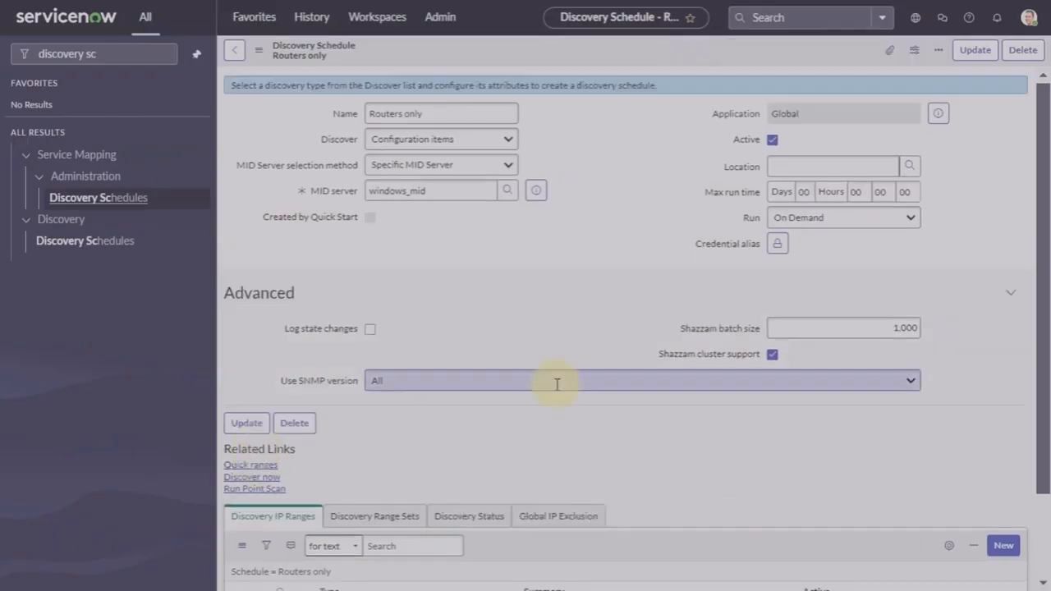
# Step: Add quick IP range 198.51.145.211 to Routers only, update it and launch Discover Now
pyautogui.scroll(-1, 503, 443)
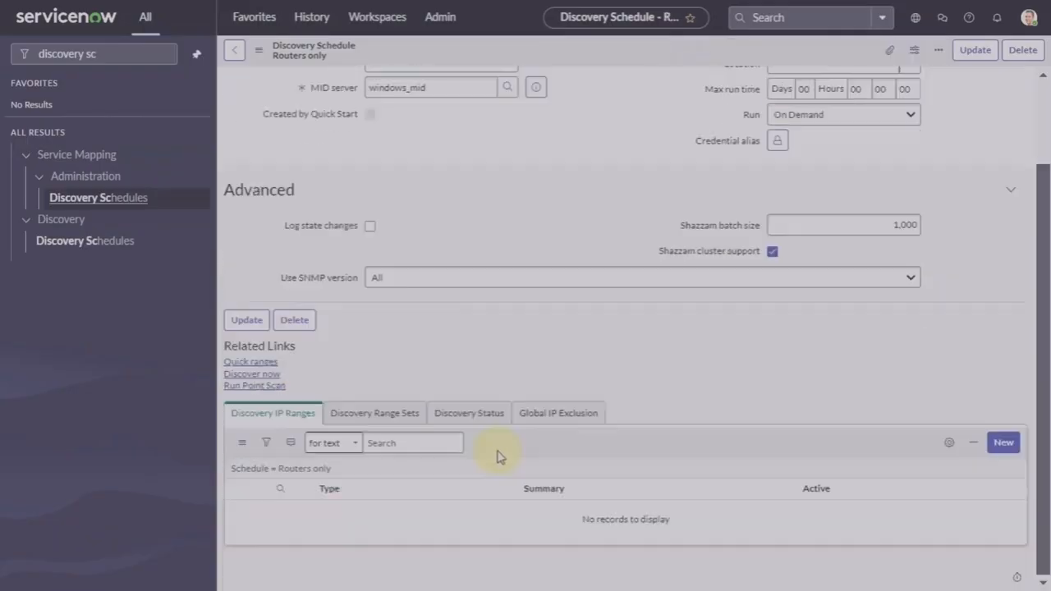
pyautogui.click(246, 361)
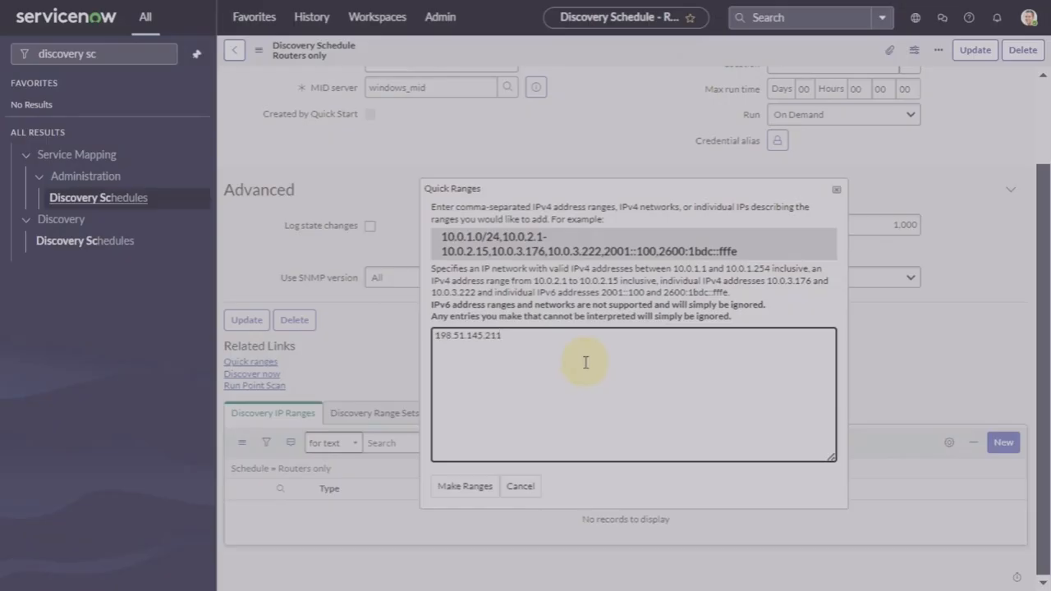
pyautogui.click(475, 493)
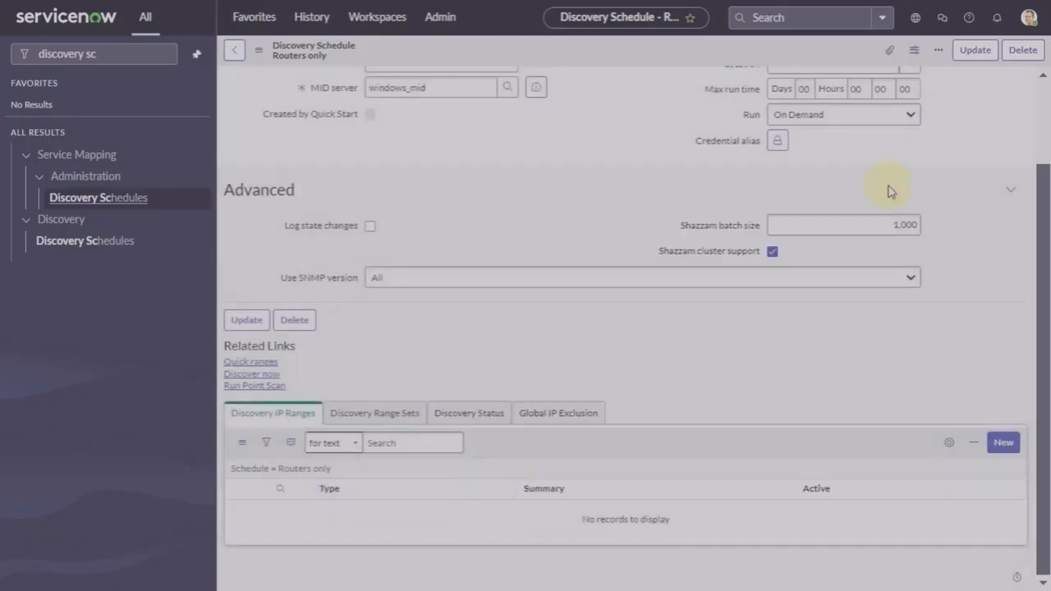
pyautogui.click(974, 51)
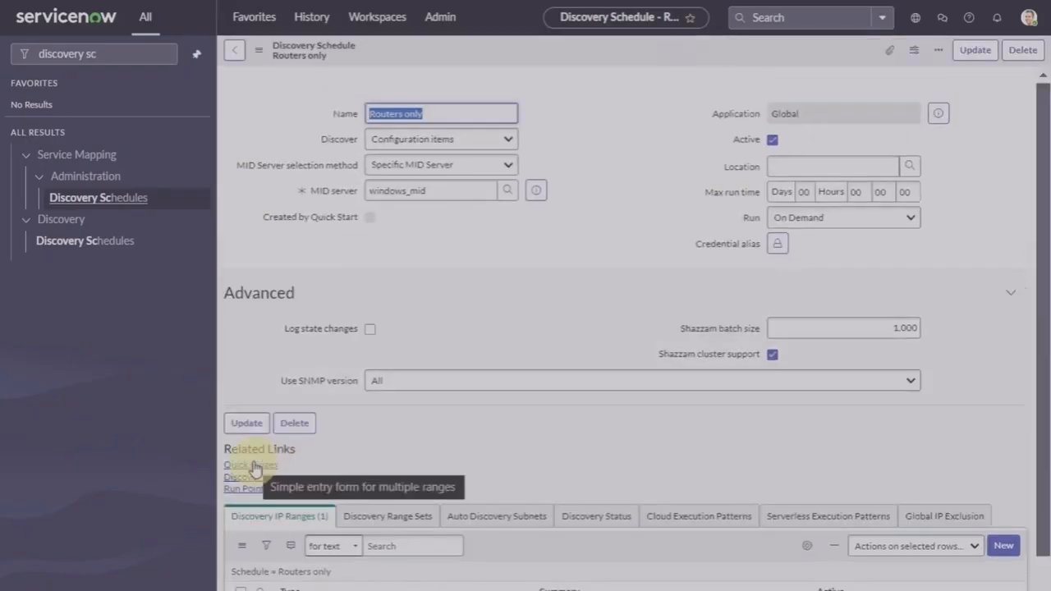
pyautogui.click(249, 478)
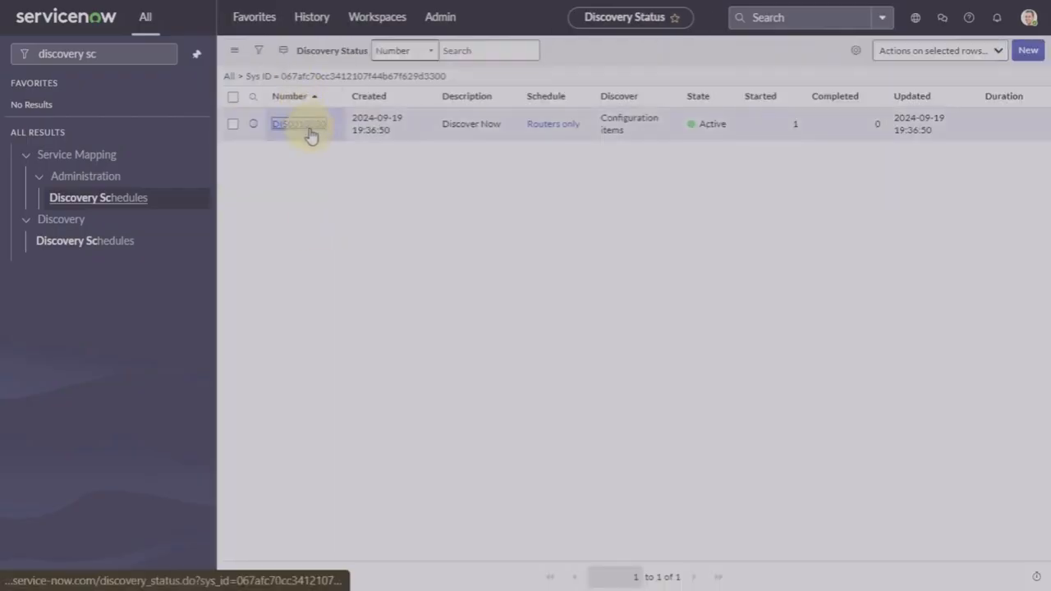
# Step: Open DIS0010030 and refresh its ECC Queue until it reads Completed, 2 started, 2 completed
pyautogui.click(309, 129)
pyautogui.click(396, 403)
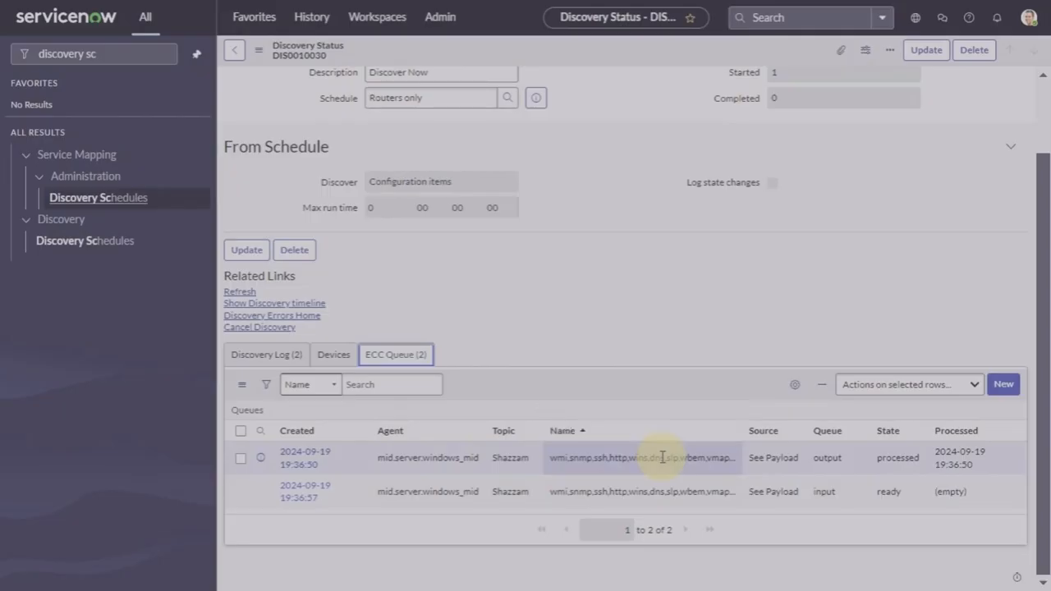
pyautogui.click(233, 295)
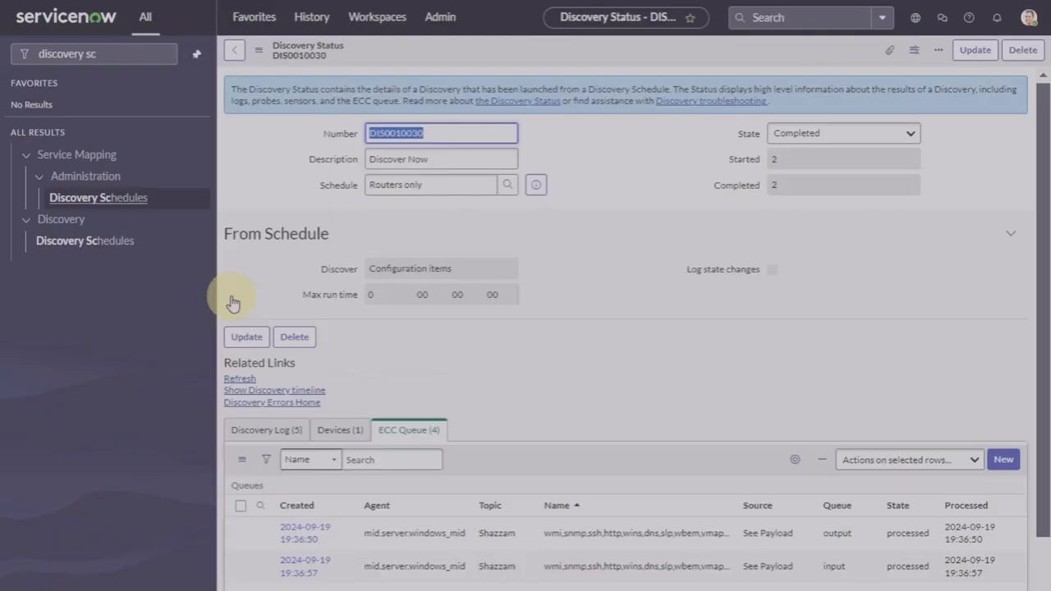
pyautogui.scroll(-2, 552, 394)
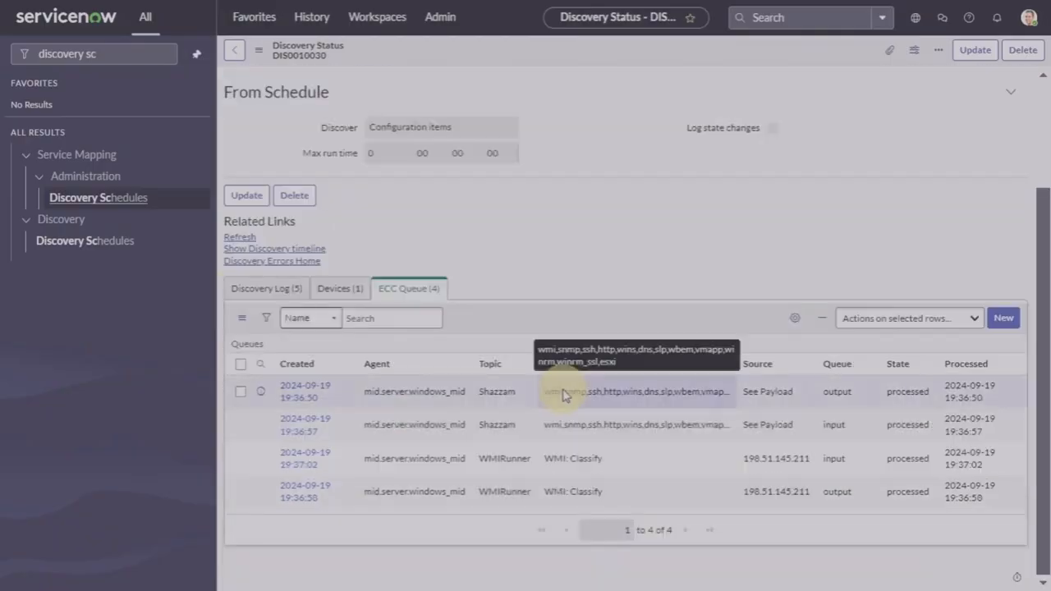
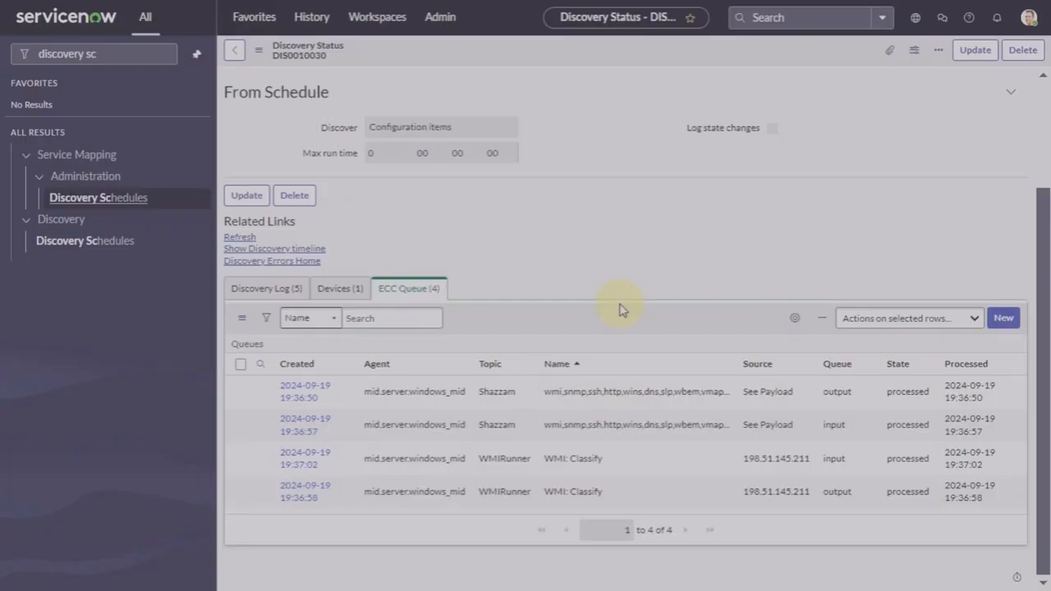
# Step: Go back to the Discovery Schedules list and open the Routers only schedule
pyautogui.scroll(2, 620, 309)
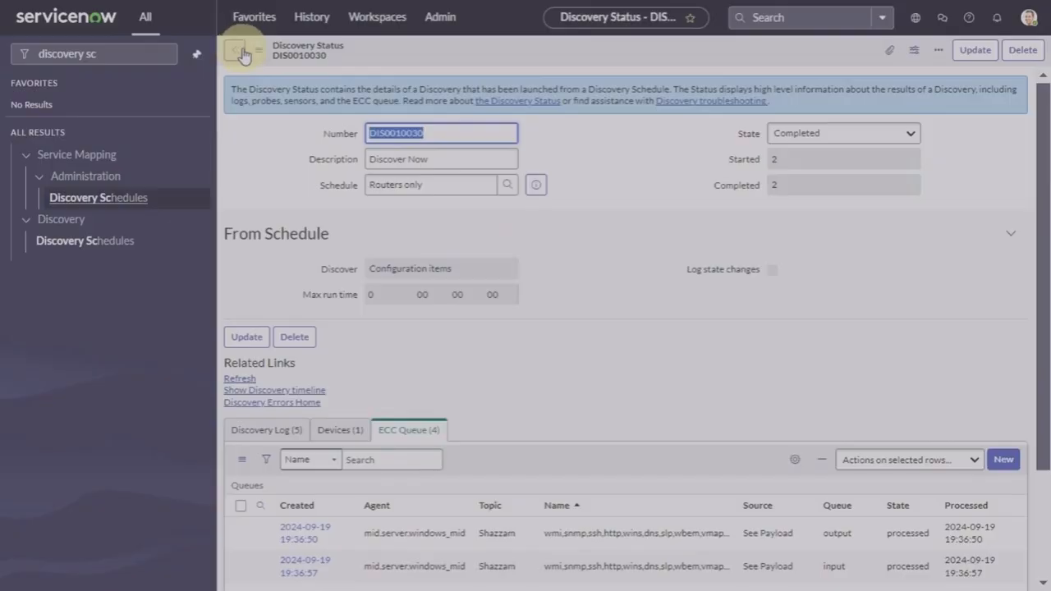
pyautogui.click(89, 245)
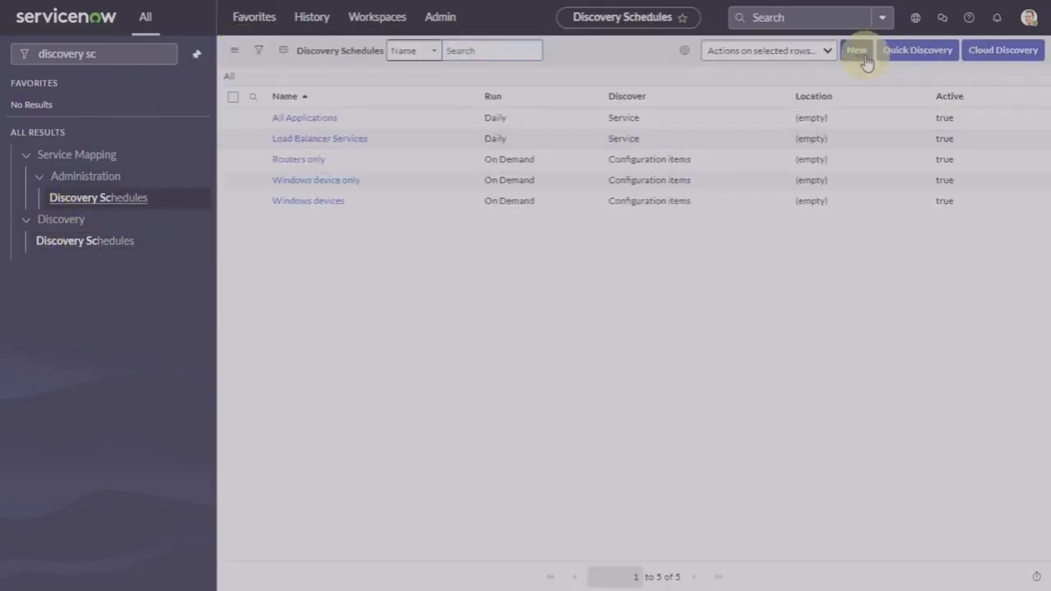
pyautogui.click(857, 50)
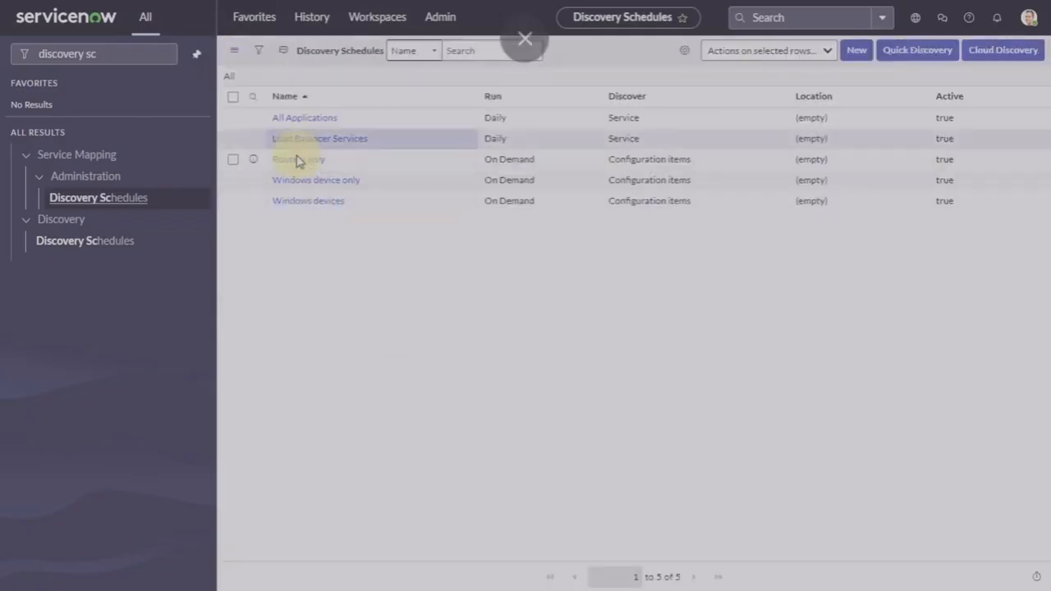
pyautogui.click(300, 166)
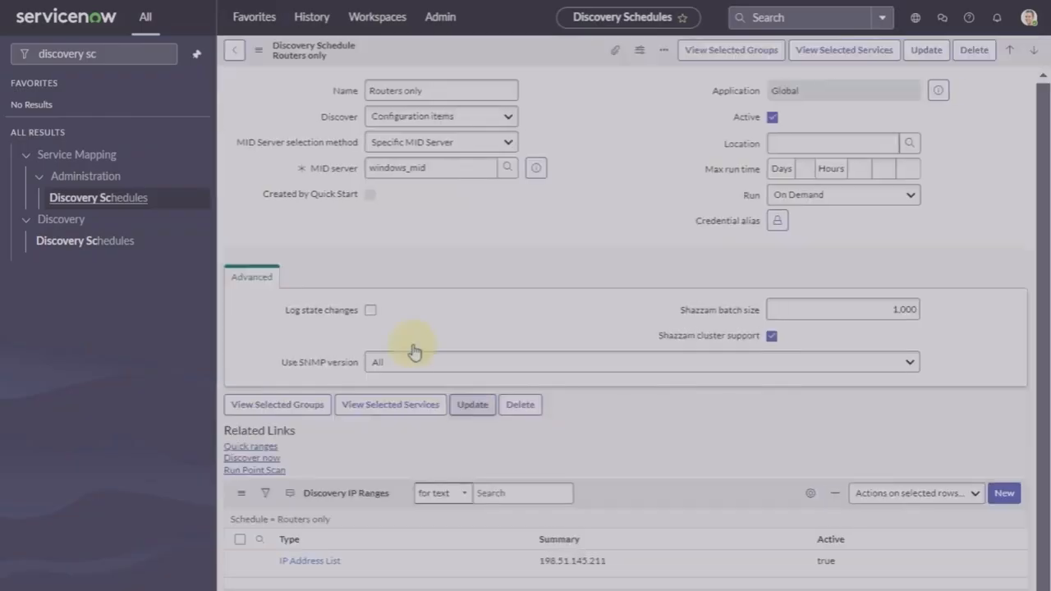
# Step: Set MID Server selection method to Use Behavior and choose the Router only behavior
pyautogui.click(436, 141)
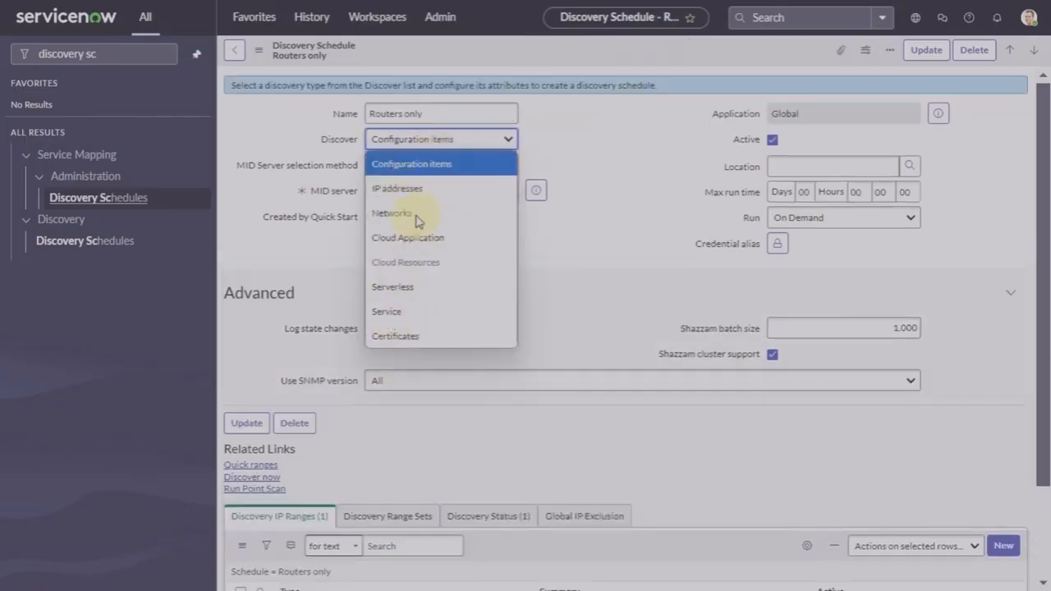
pyautogui.click(483, 169)
pyautogui.click(477, 165)
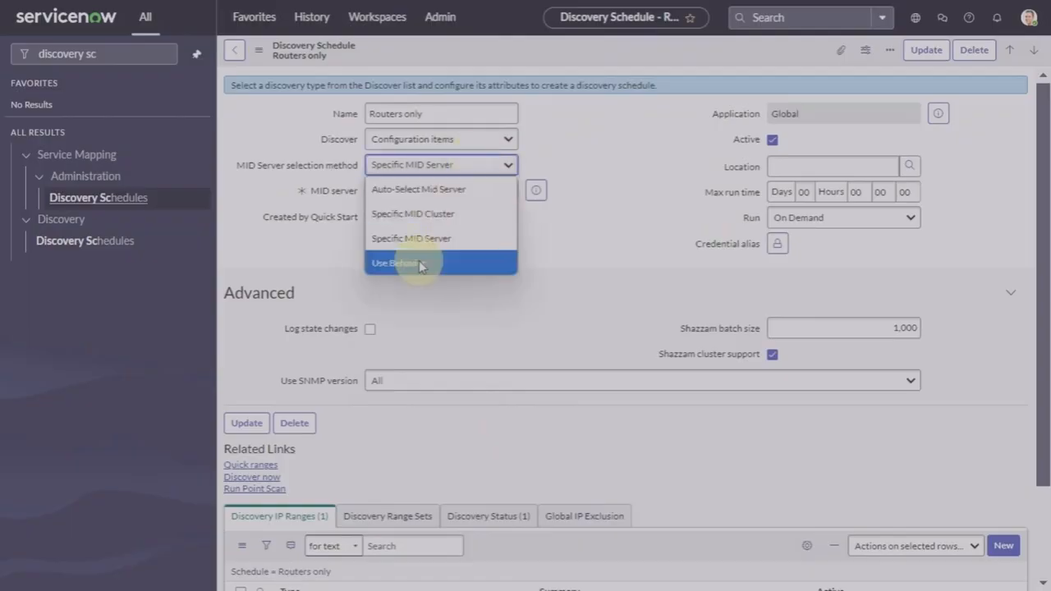
pyautogui.click(419, 264)
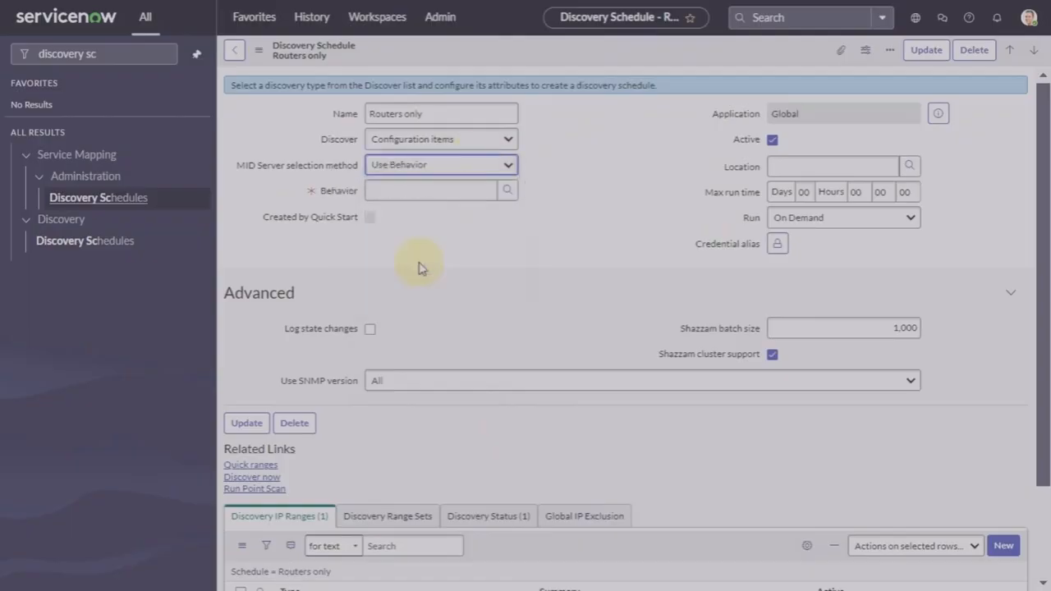
pyautogui.click(508, 193)
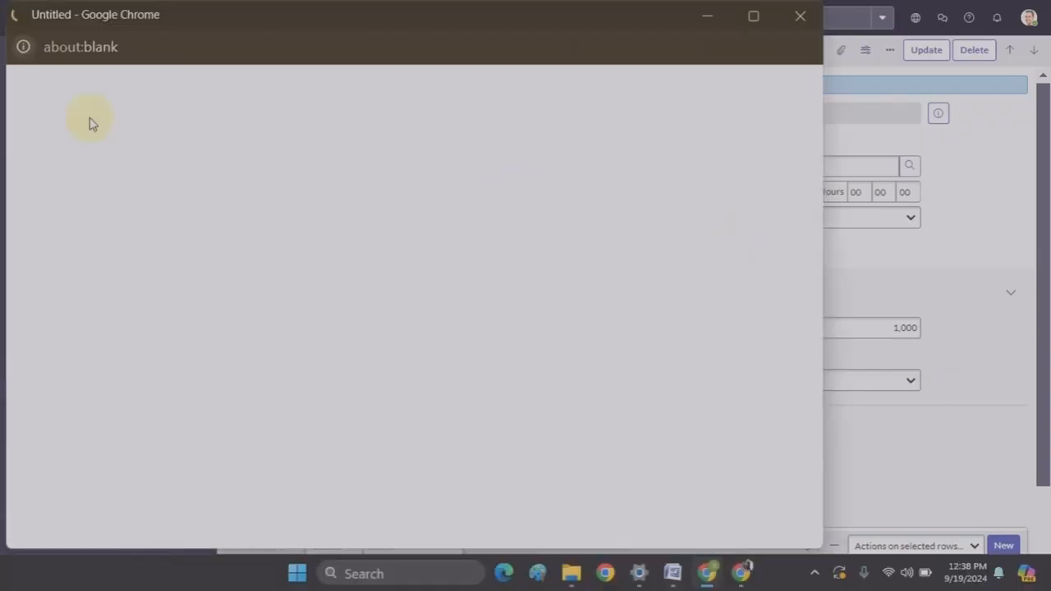
pyautogui.click(76, 150)
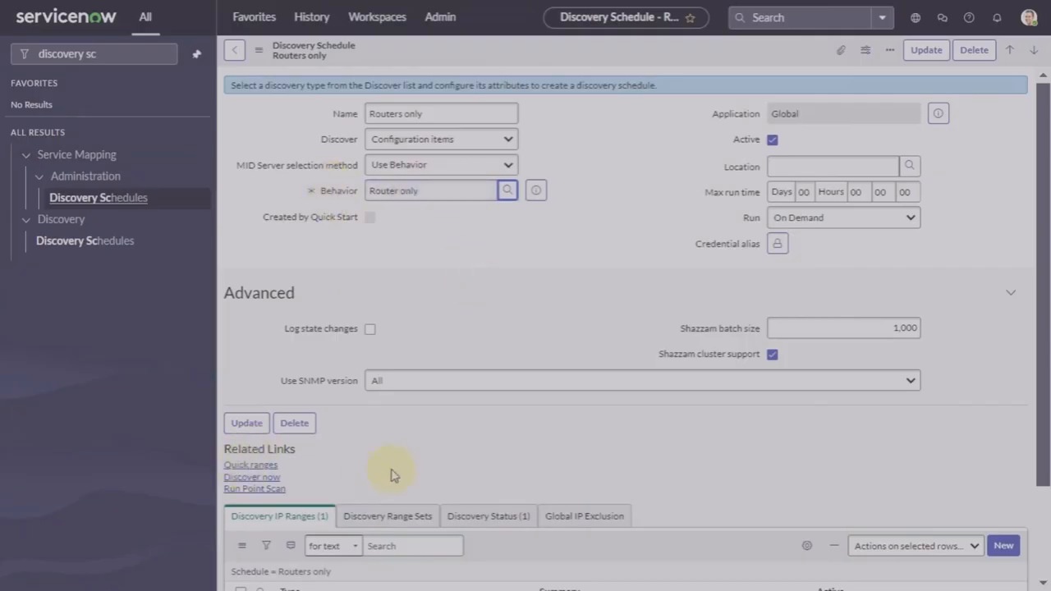
pyautogui.scroll(-3, 392, 472)
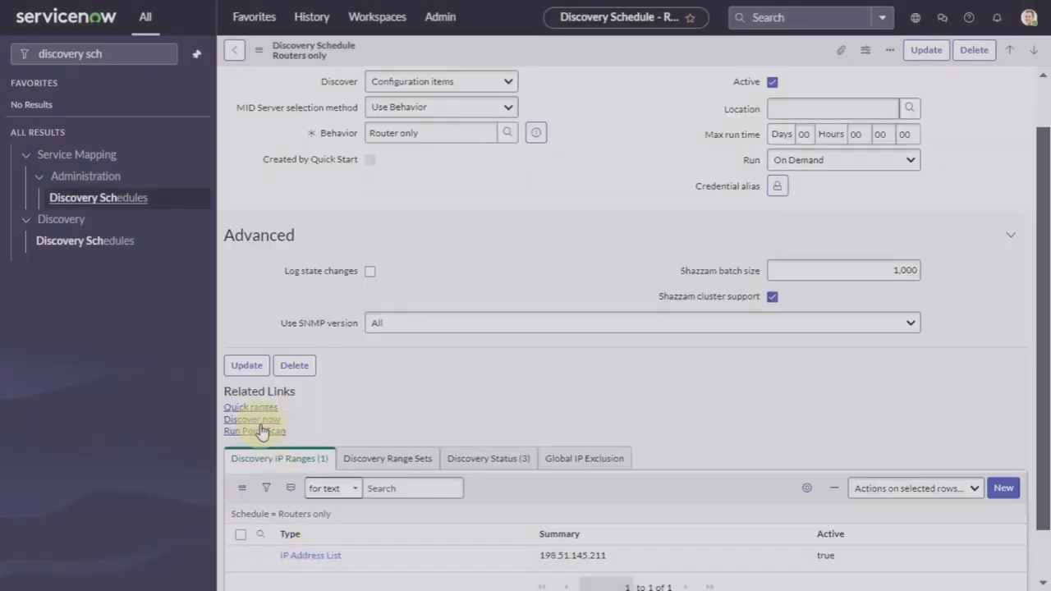
# Step: Run Discover Now for Routers only, open DIS0010033 and refresh it until Completed
pyautogui.click(253, 420)
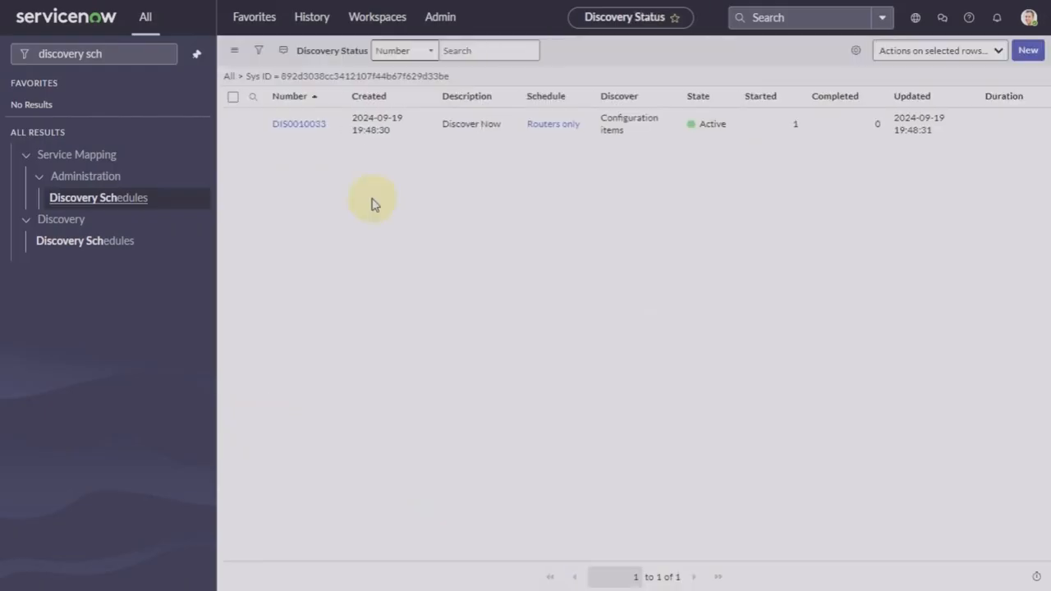
pyautogui.click(300, 124)
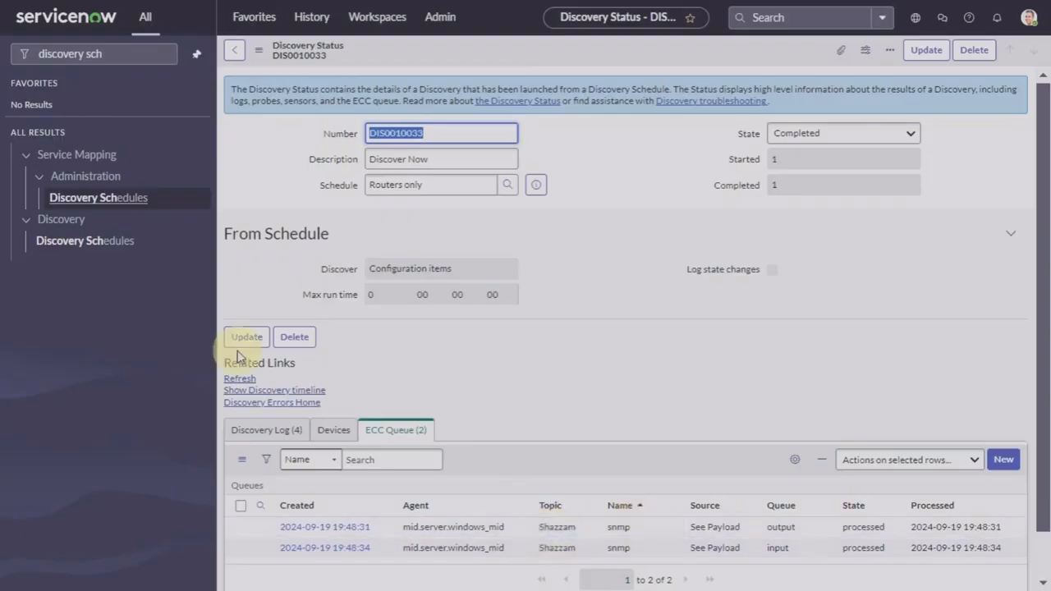
pyautogui.click(240, 380)
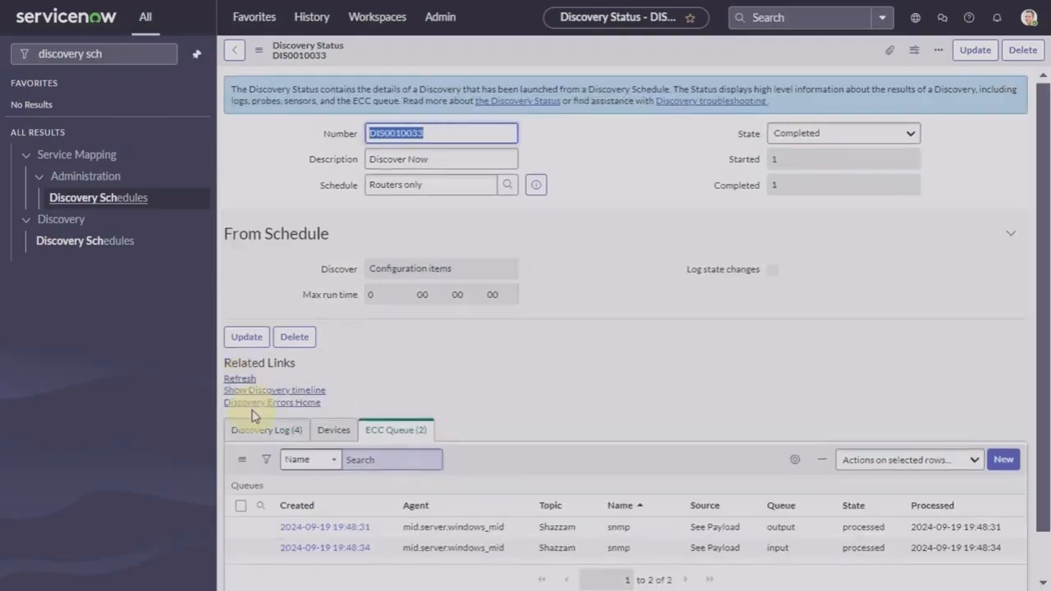
pyautogui.click(241, 380)
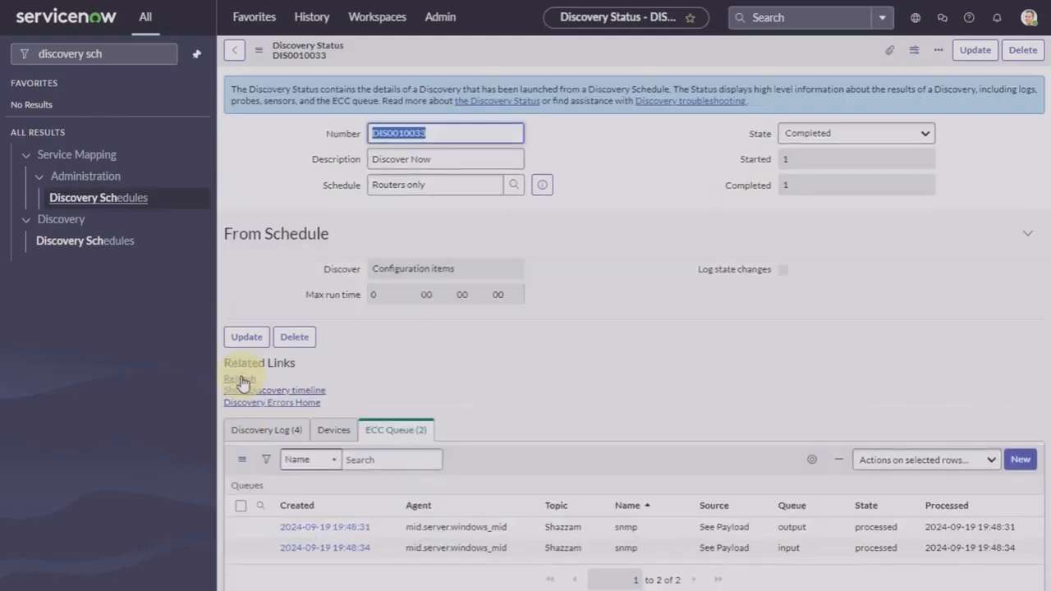
pyautogui.click(241, 381)
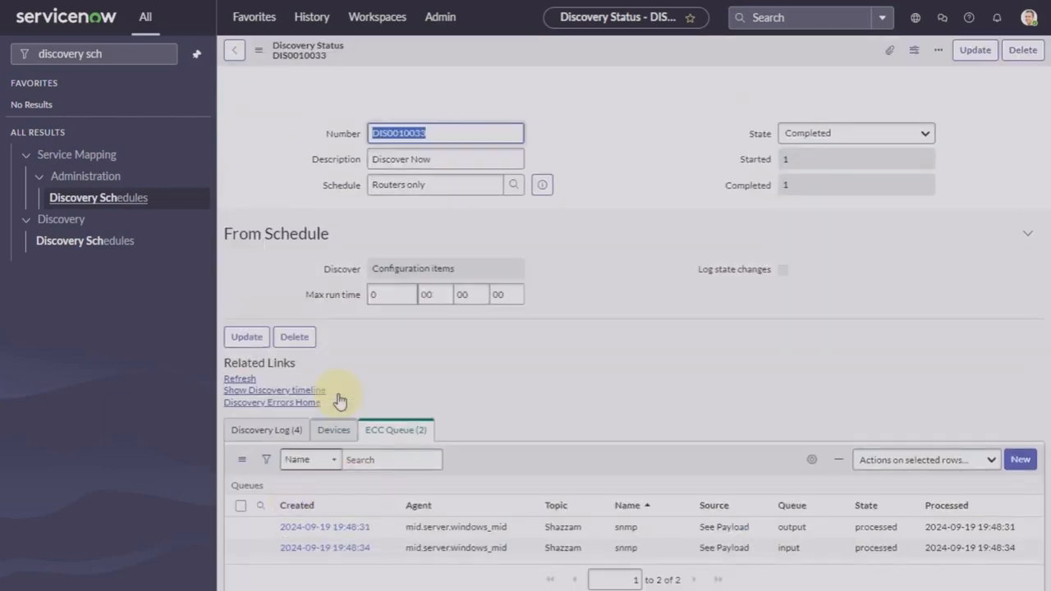
pyautogui.click(345, 435)
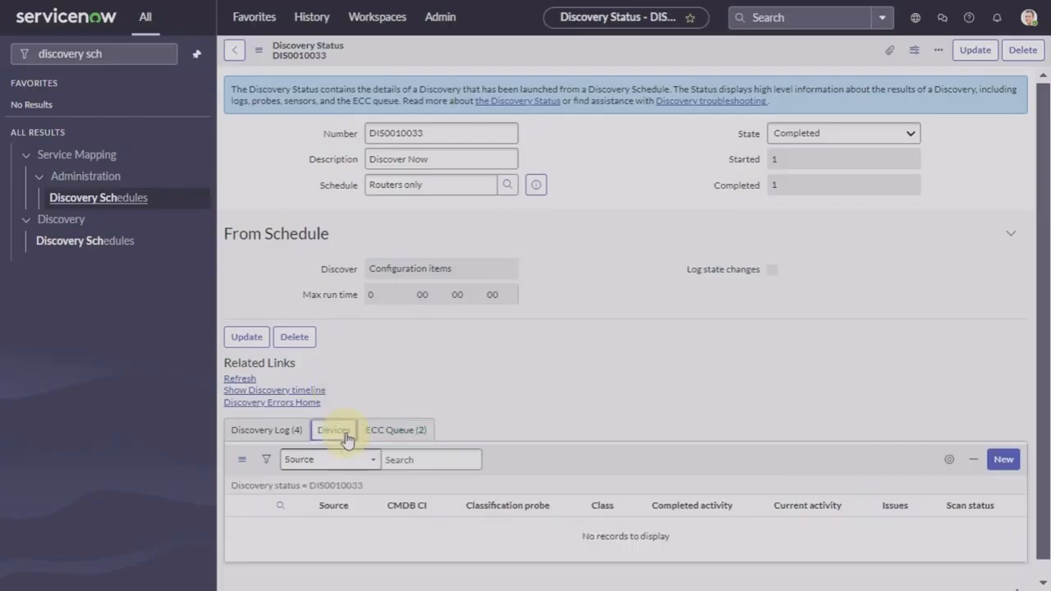
pyautogui.click(282, 432)
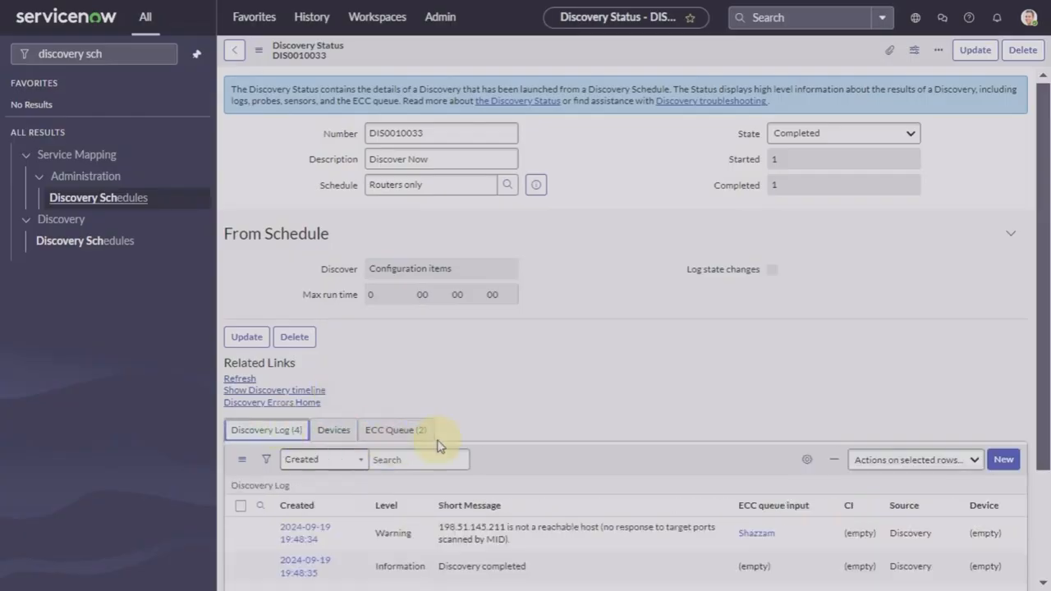
pyautogui.scroll(-2, 578, 426)
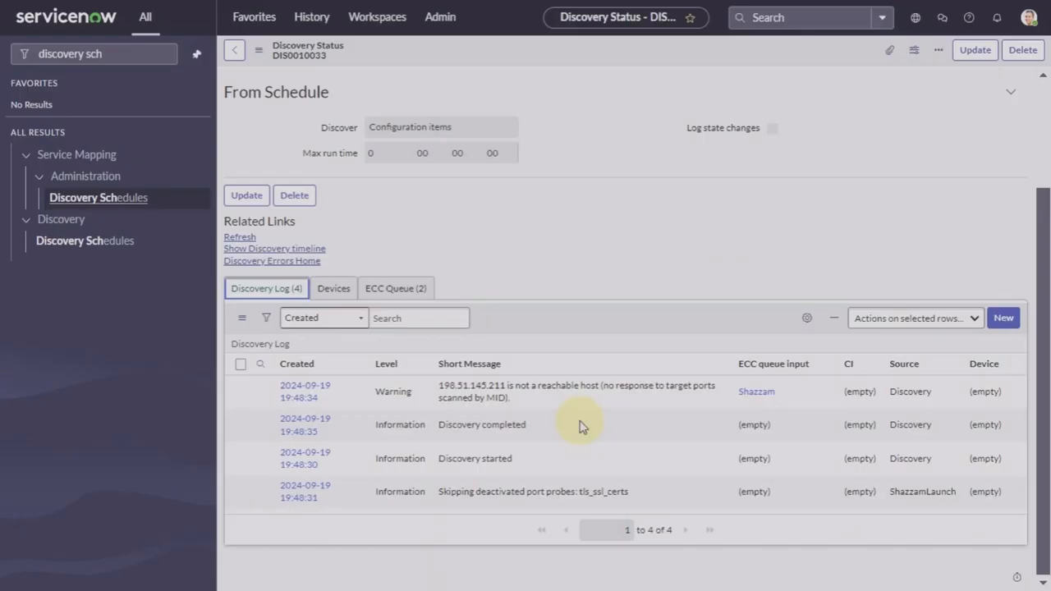
pyautogui.scroll(2, 579, 426)
pyautogui.scroll(-2, 579, 425)
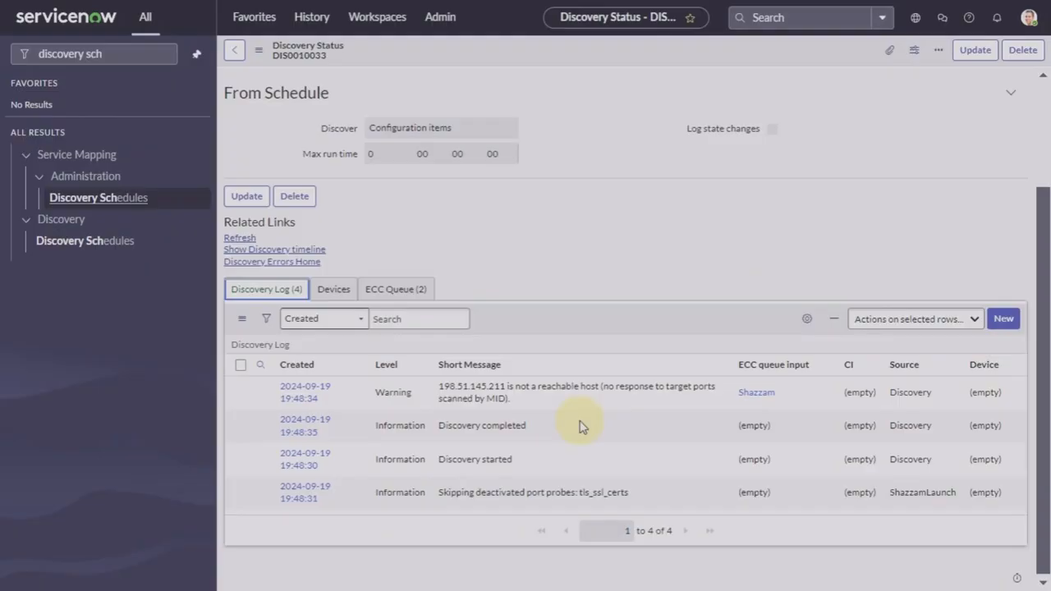
pyautogui.scroll(2, 579, 426)
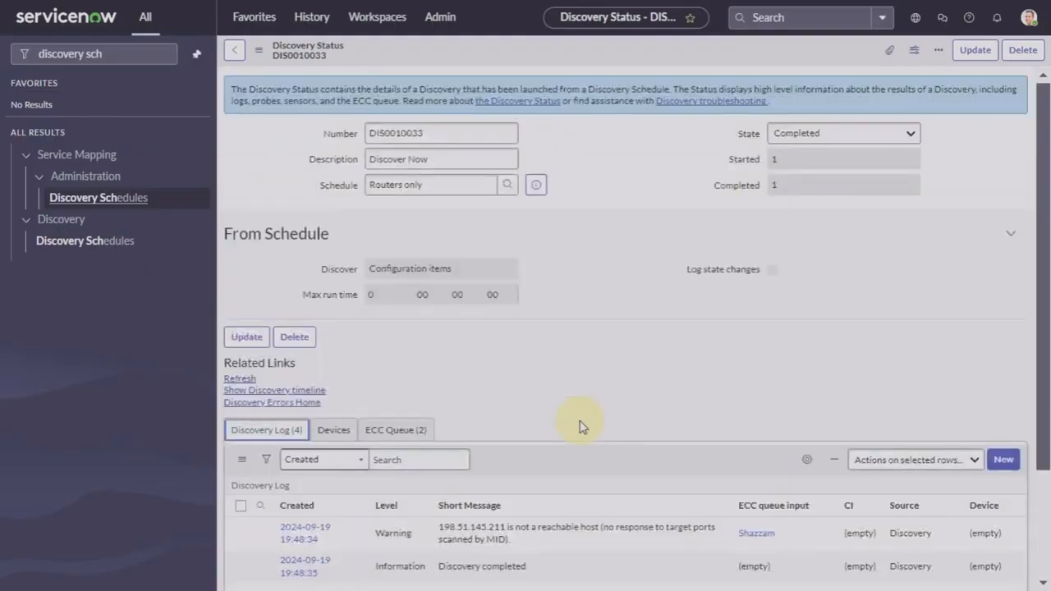
pyautogui.click(393, 438)
pyautogui.scroll(-1, 633, 386)
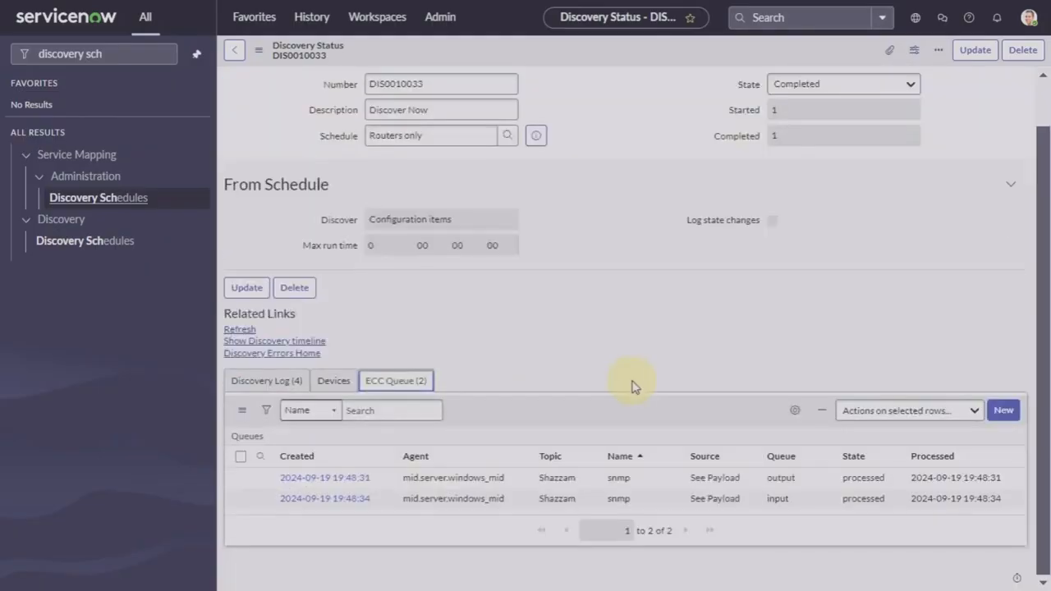
pyautogui.scroll(1, 633, 386)
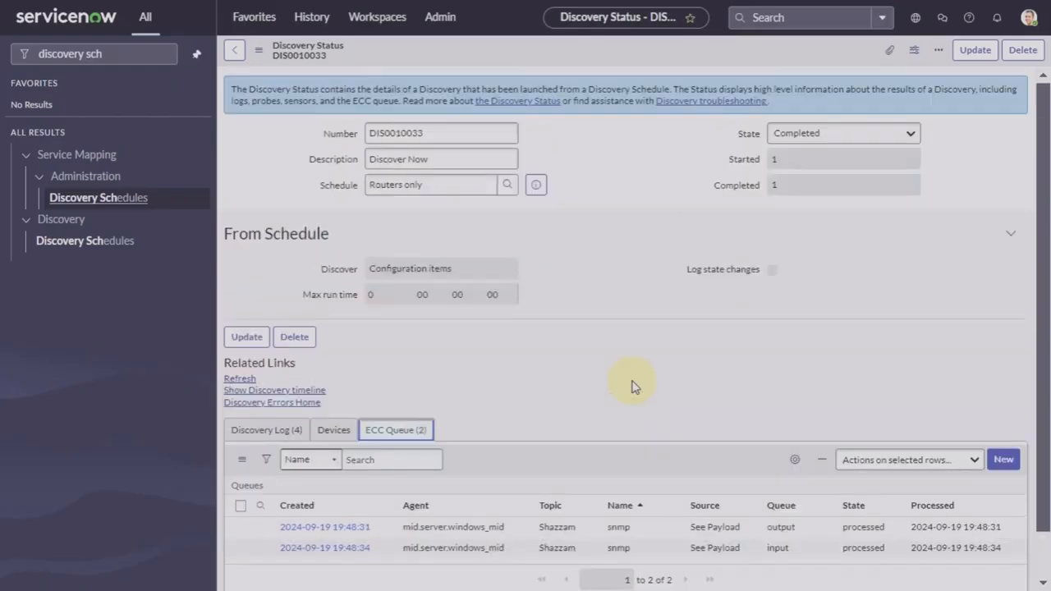
pyautogui.scroll(-1, 632, 386)
pyautogui.scroll(1, 632, 386)
pyautogui.scroll(-1, 573, 457)
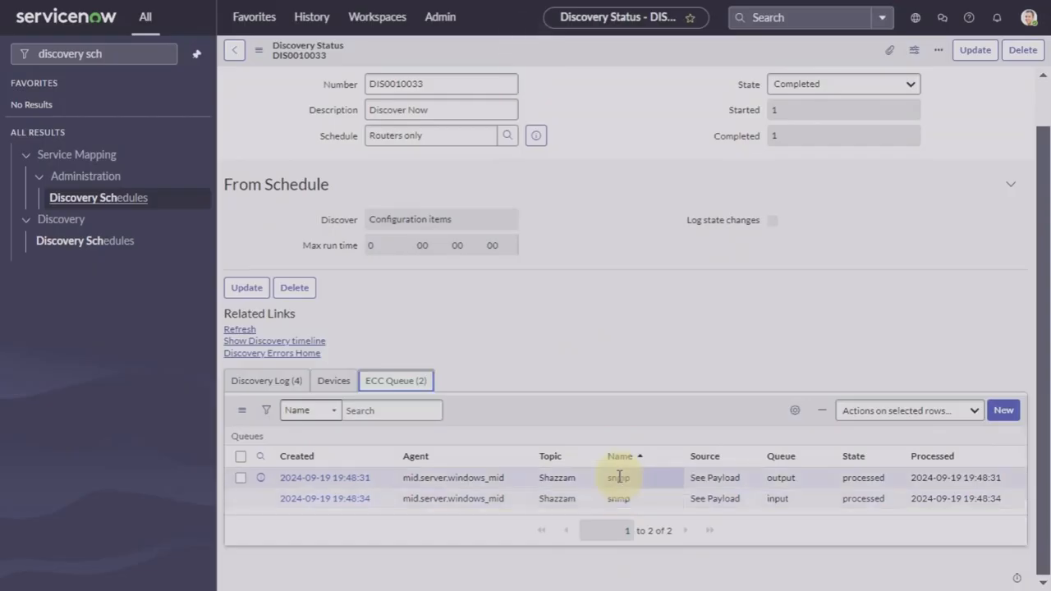
pyautogui.click(326, 384)
pyautogui.click(400, 415)
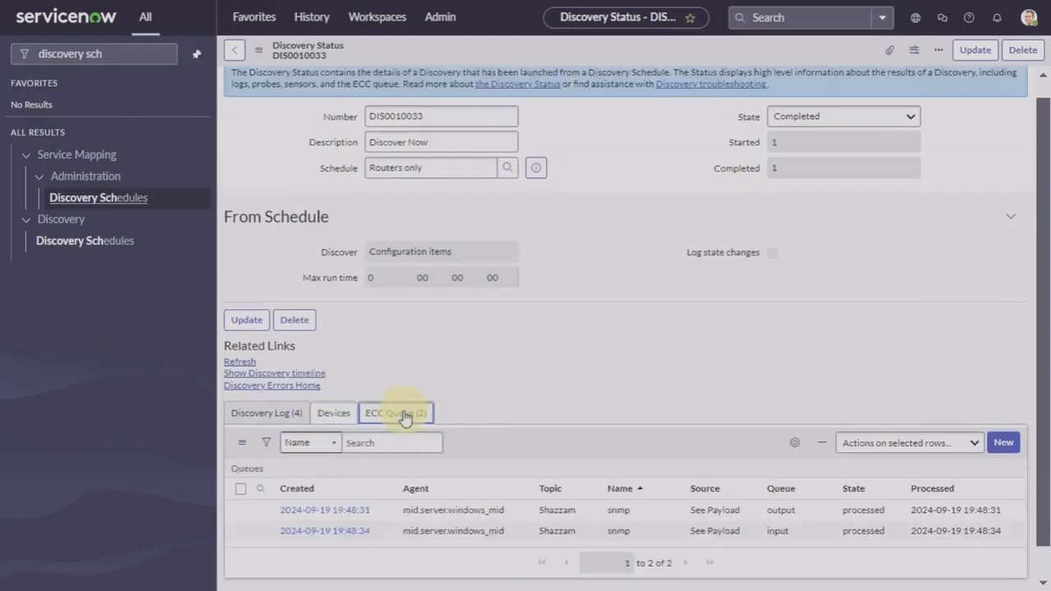
pyautogui.click(267, 415)
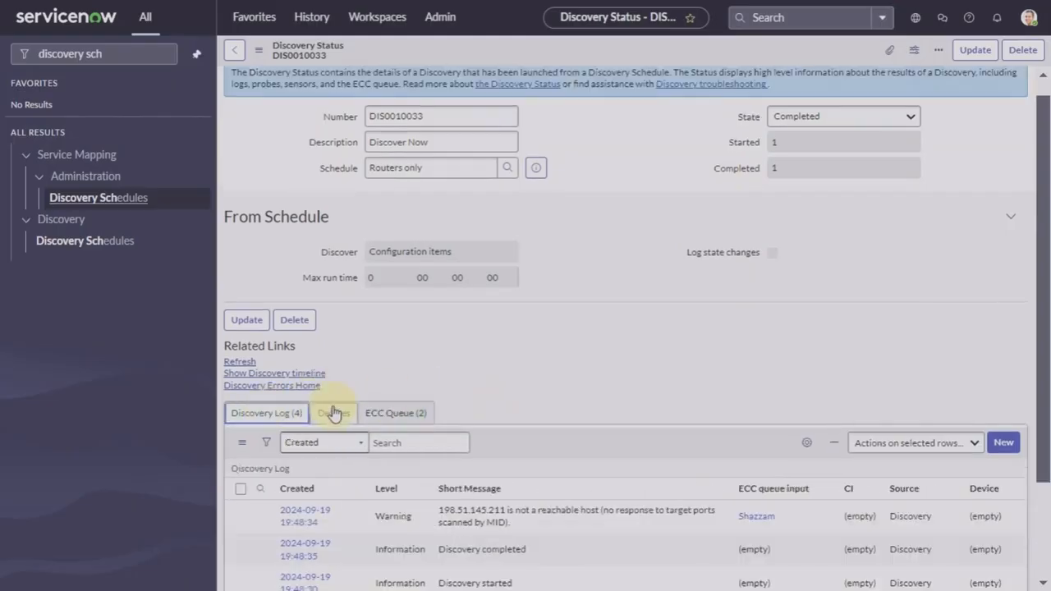
pyautogui.click(396, 415)
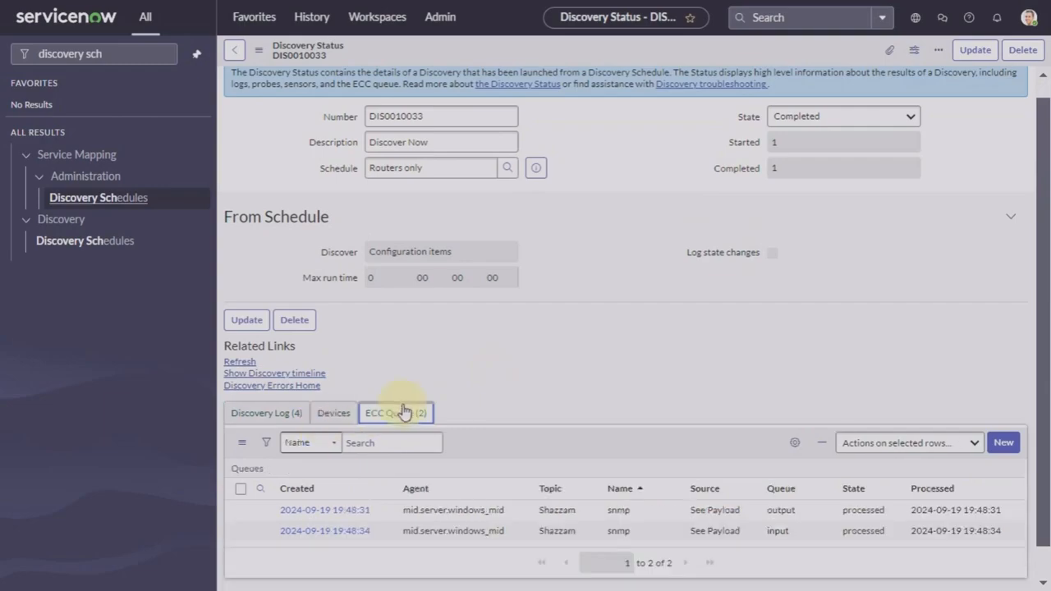
pyautogui.scroll(-1, 696, 395)
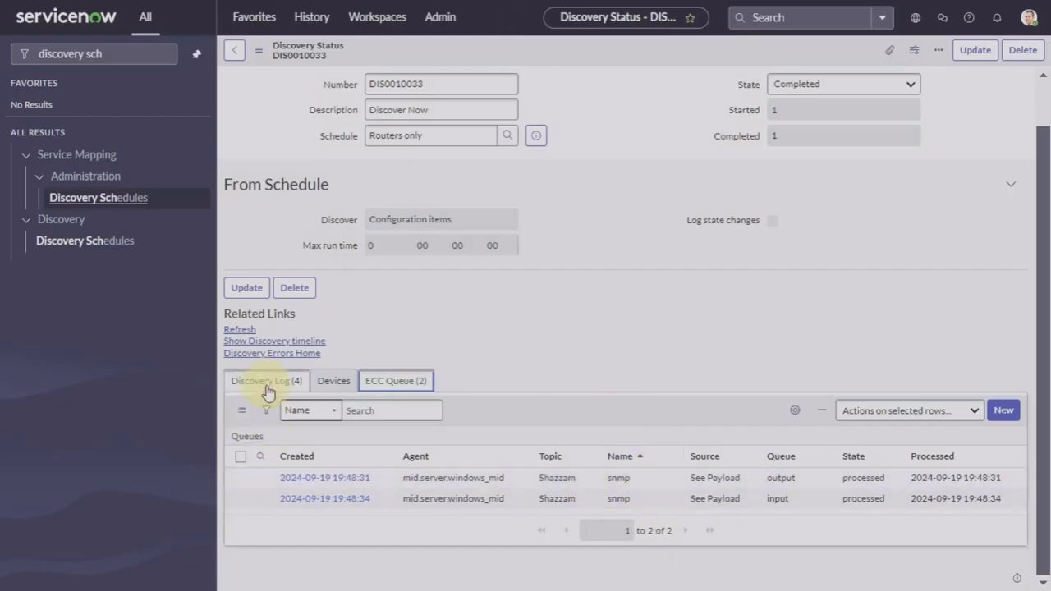
# Step: Replace the navigator search with 'pcrt pro' and open the Port Probes list
pyautogui.click(124, 53)
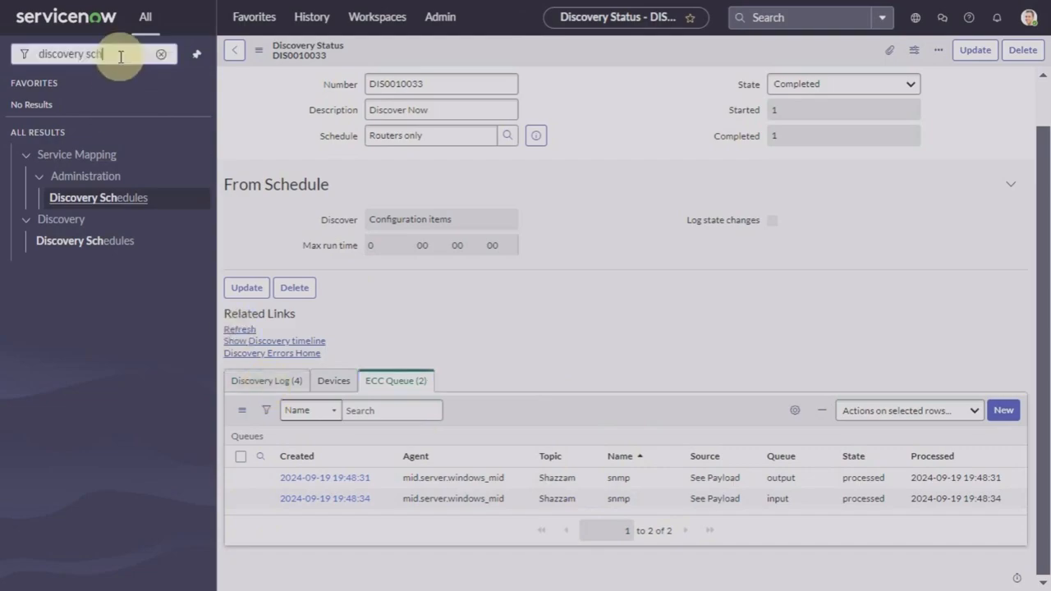
pyautogui.click(161, 55)
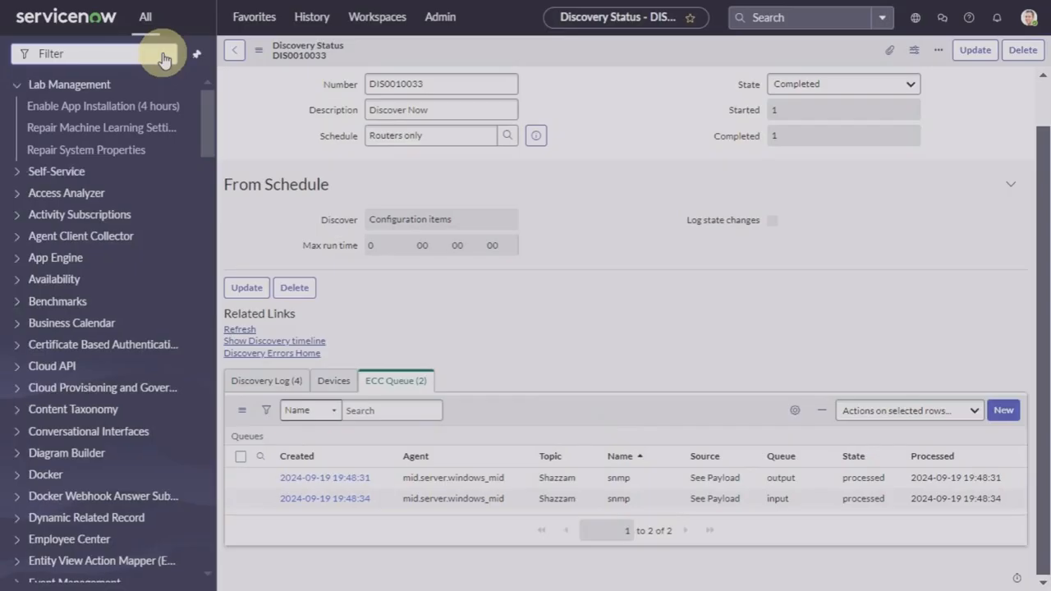
pyautogui.write('pc')
pyautogui.write('rt ')
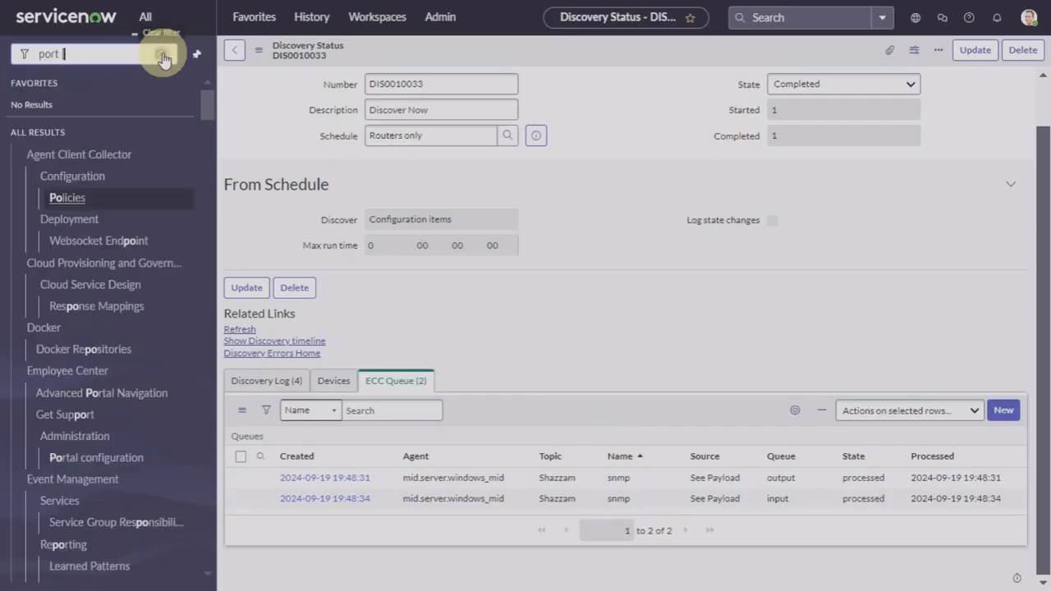
pyautogui.write('pro')
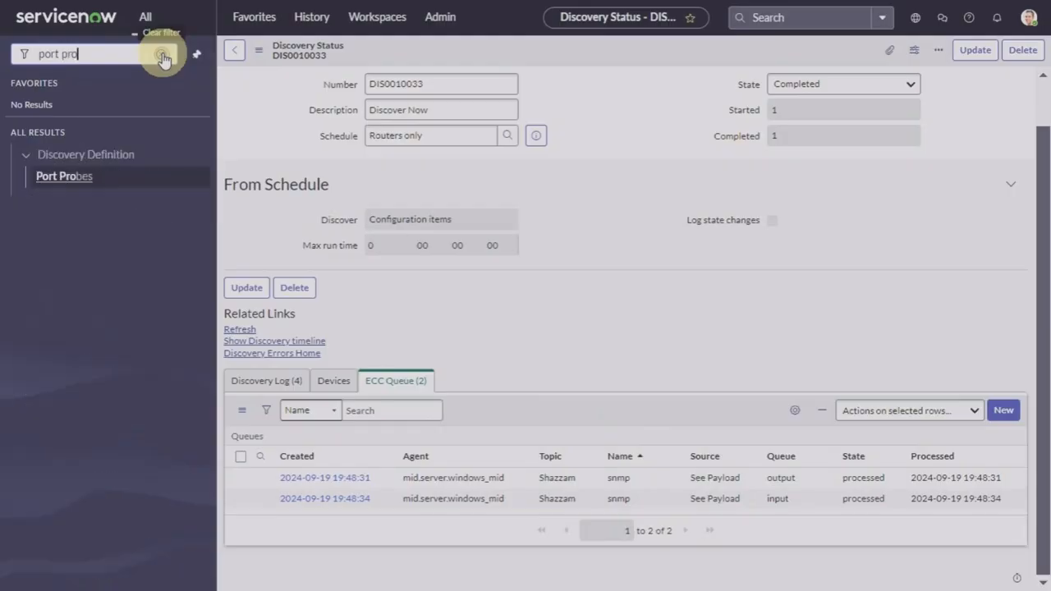
pyautogui.click(51, 176)
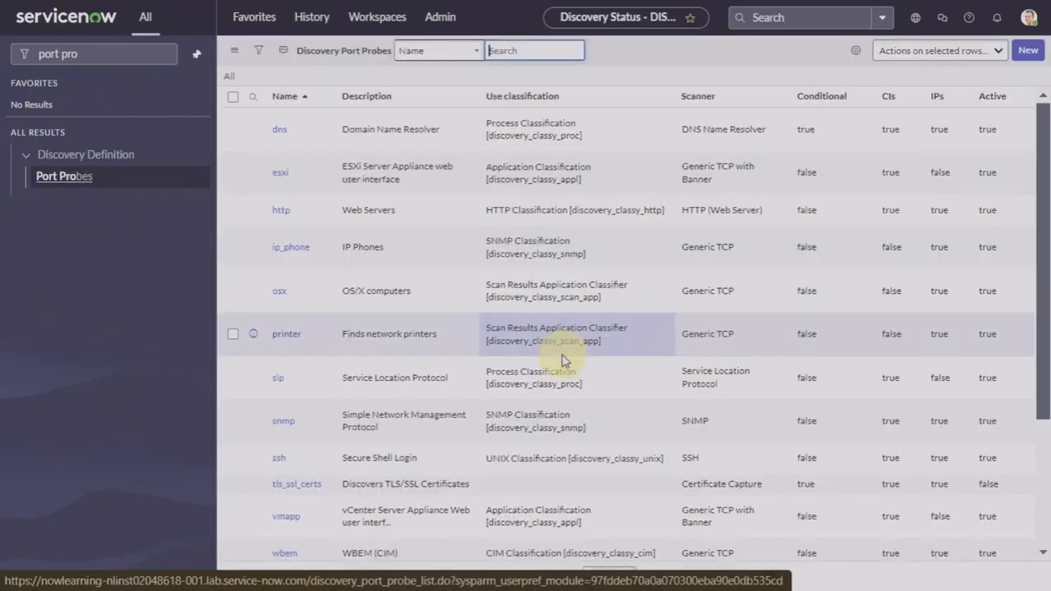
# Step: Add the Classification priority column to the list, placed right after Use classification
pyautogui.rightClick(745, 57)
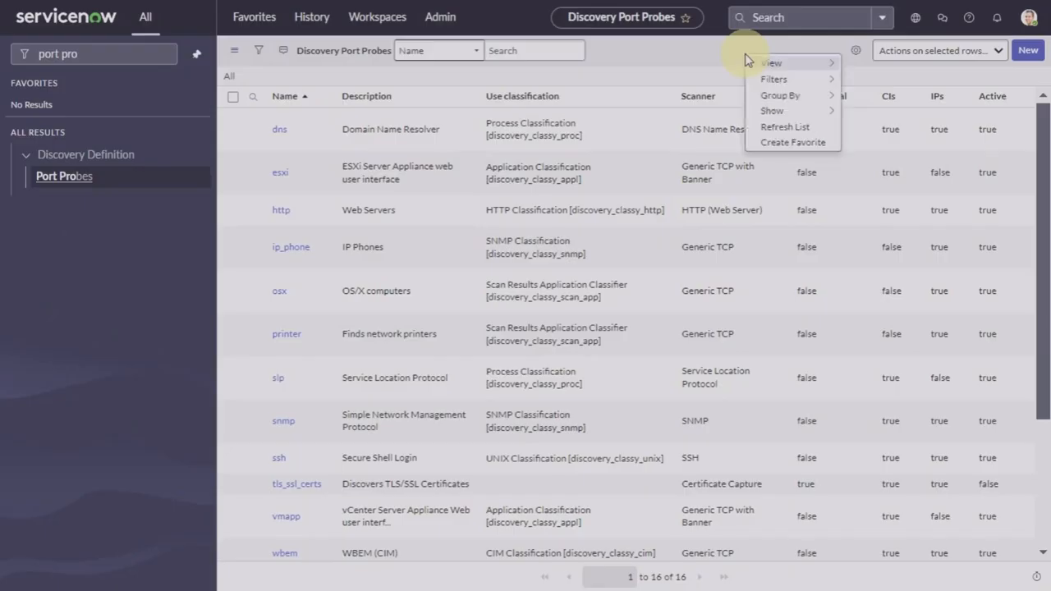
pyautogui.click(855, 51)
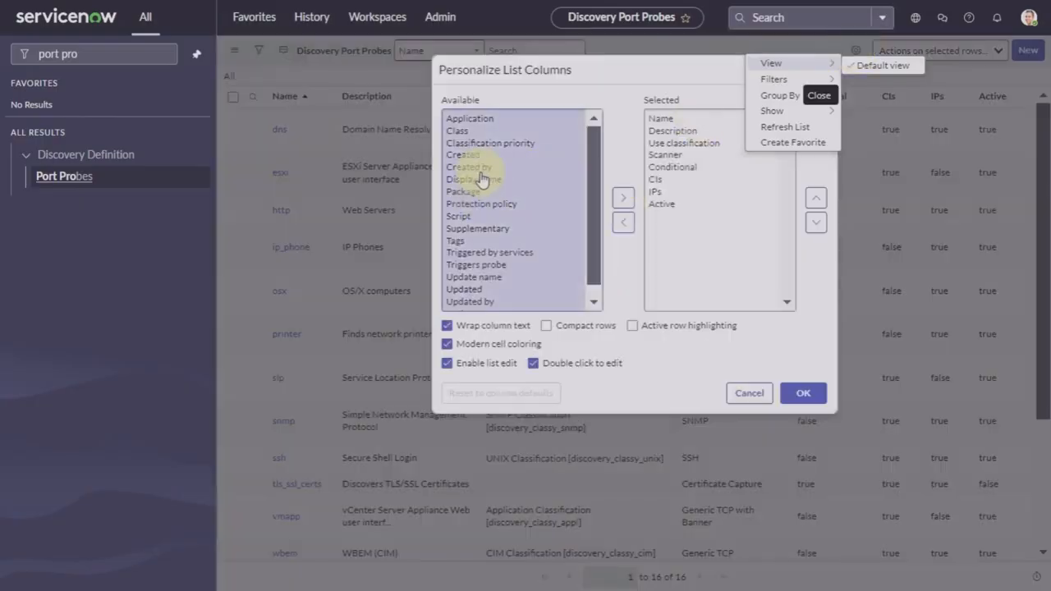
pyautogui.click(496, 144)
pyautogui.click(623, 200)
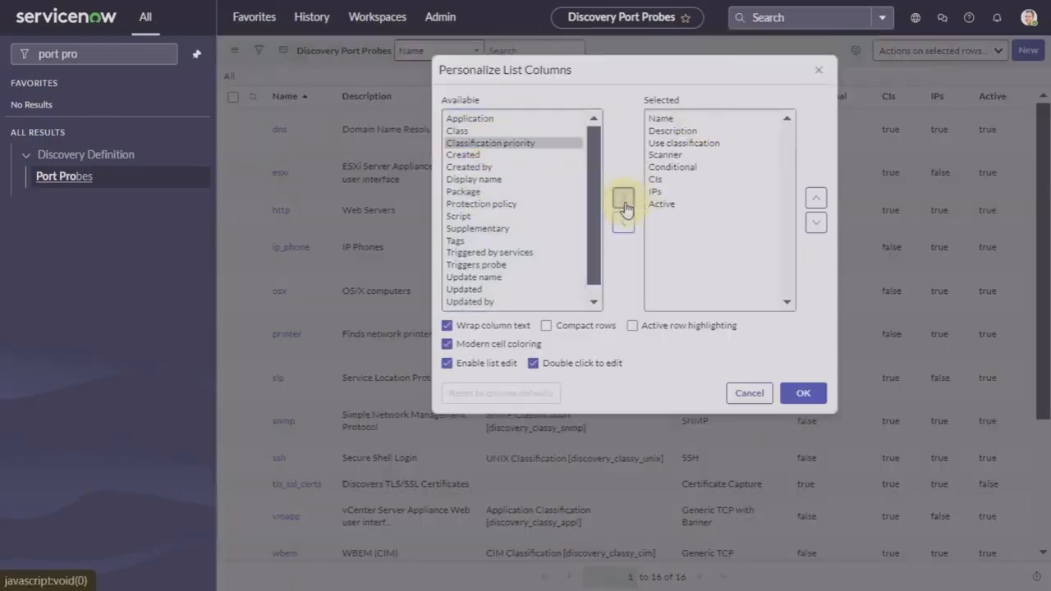
pyautogui.click(816, 200)
pyautogui.click(816, 199)
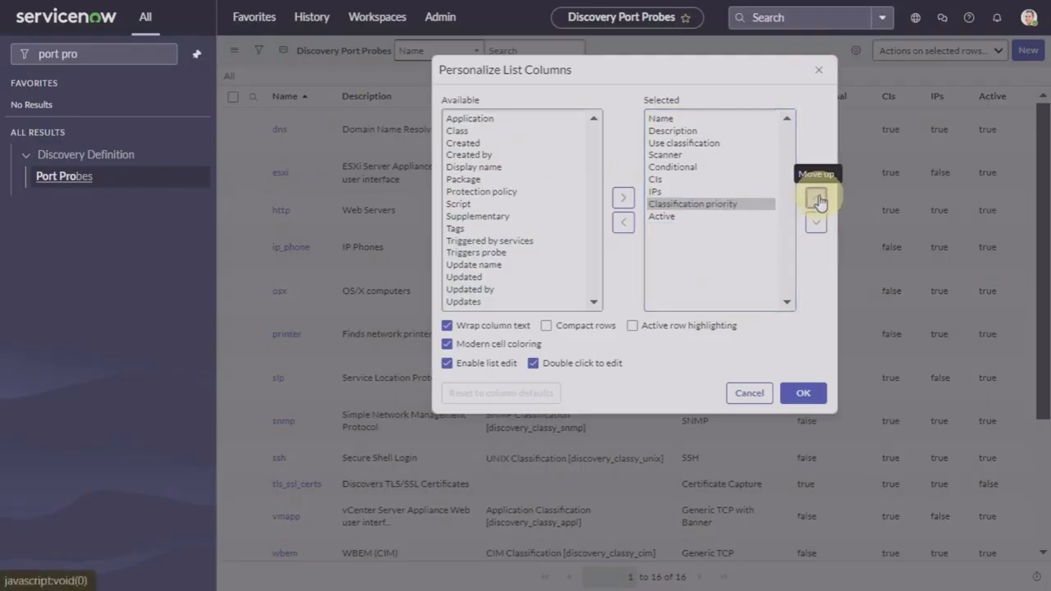
pyautogui.click(816, 200)
pyautogui.click(817, 200)
pyautogui.click(817, 201)
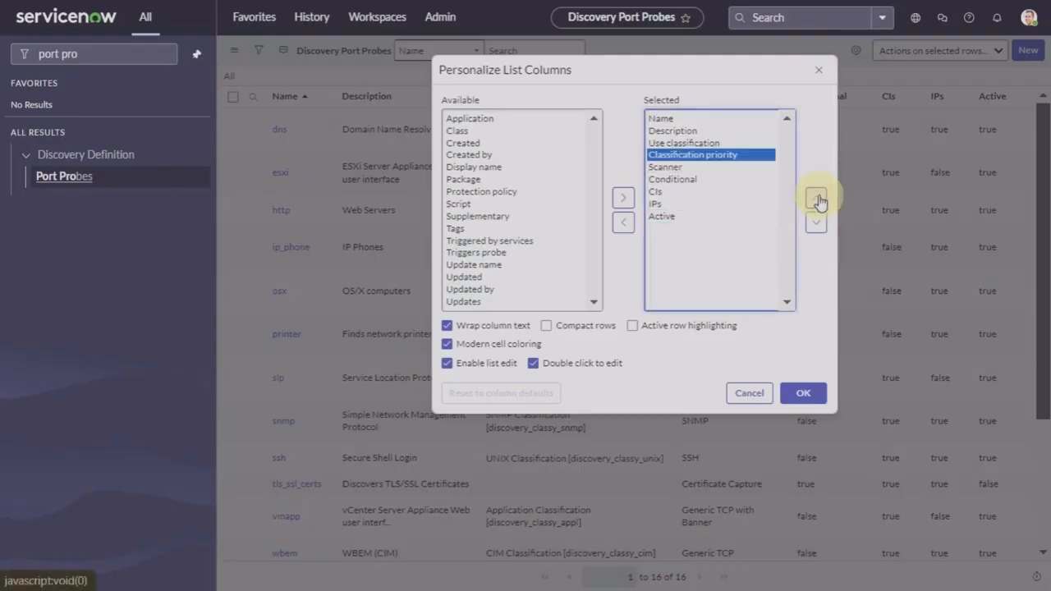
pyautogui.click(811, 393)
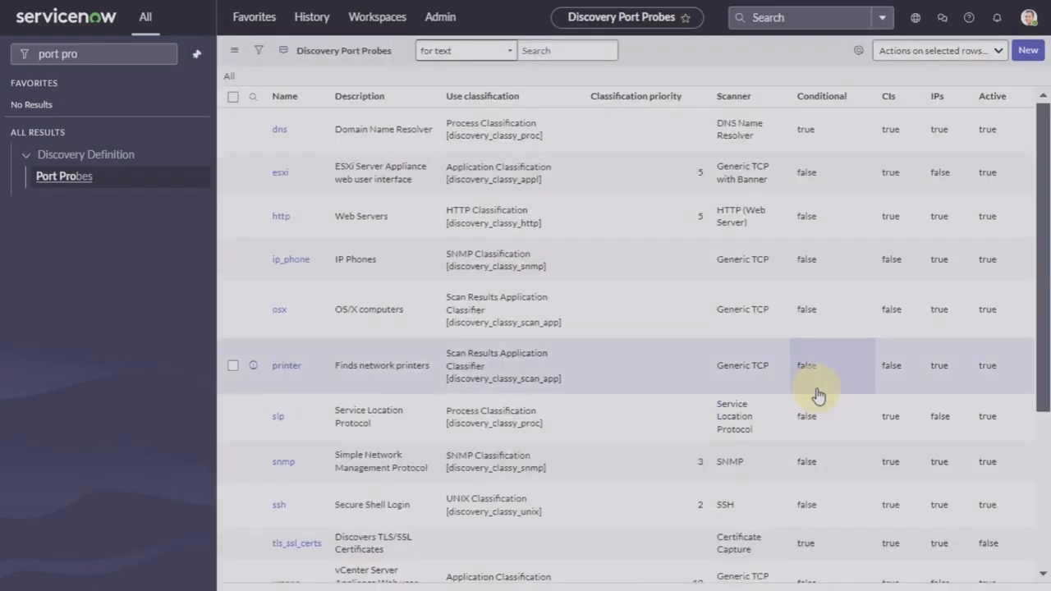
# Step: Check Classification priority values for the wmi, wbem and osx probes
pyautogui.scroll(-3, 625, 417)
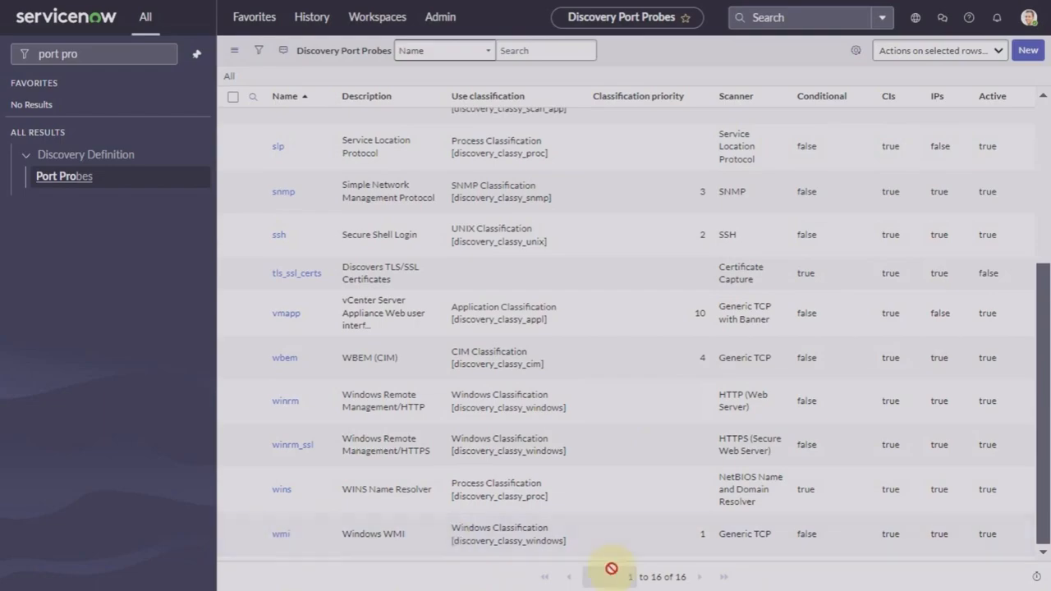
pyautogui.click(703, 536)
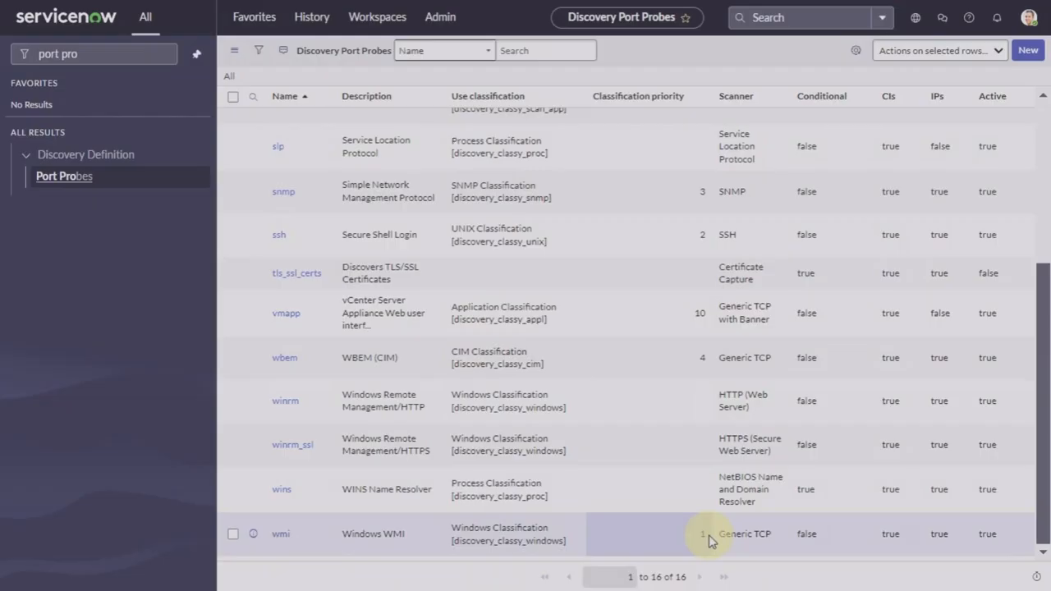
pyautogui.click(642, 361)
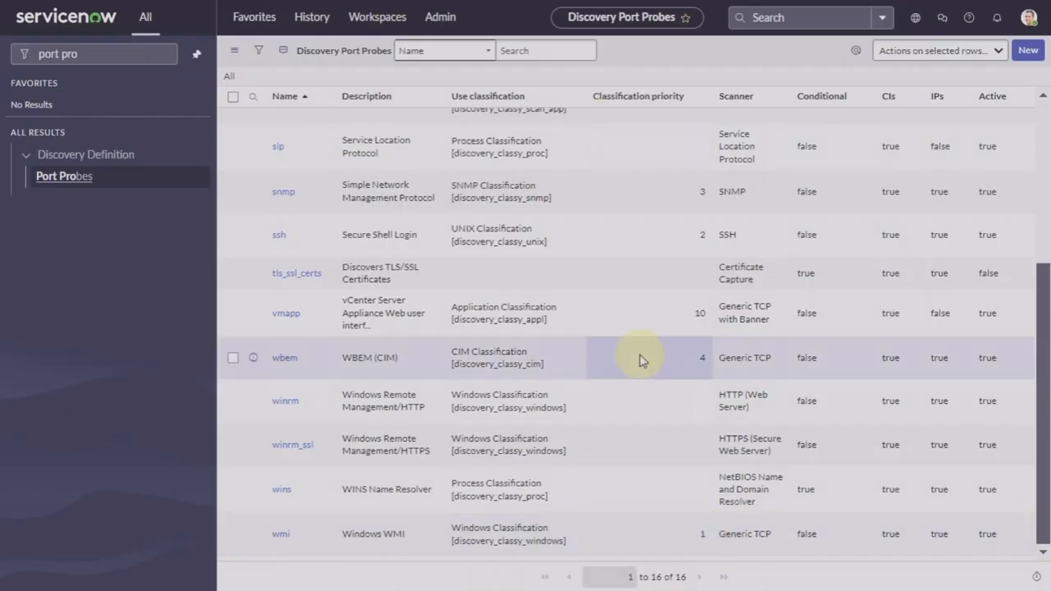
pyautogui.scroll(3, 642, 361)
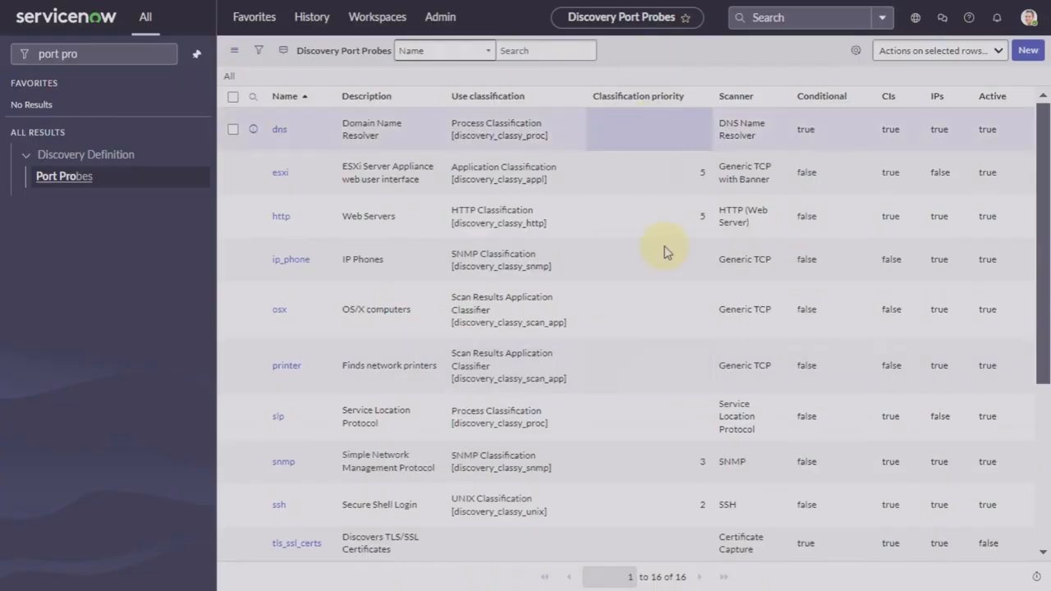
pyautogui.click(671, 292)
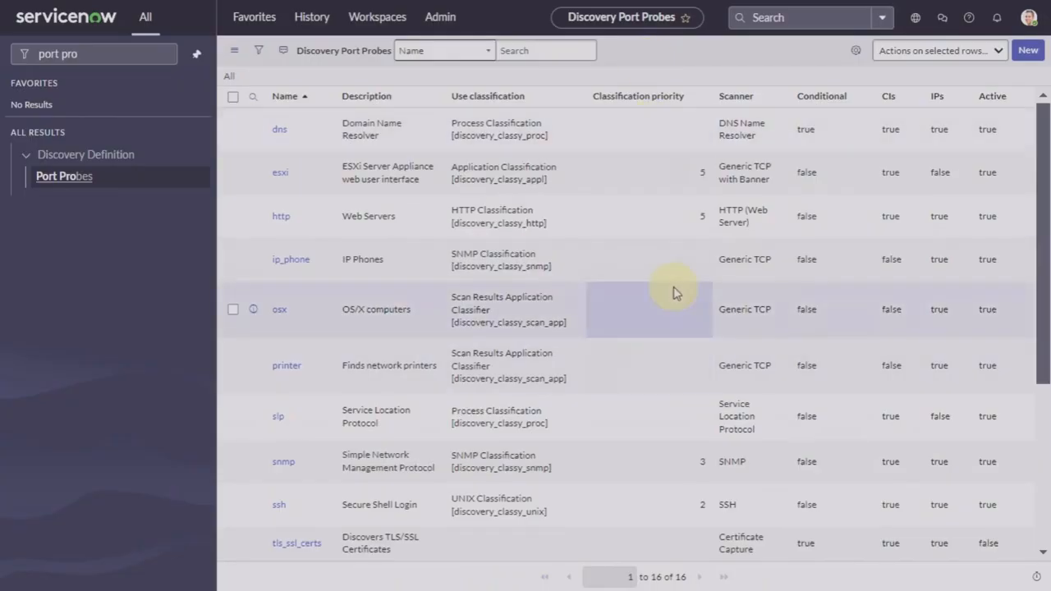
pyautogui.scroll(-3, 673, 286)
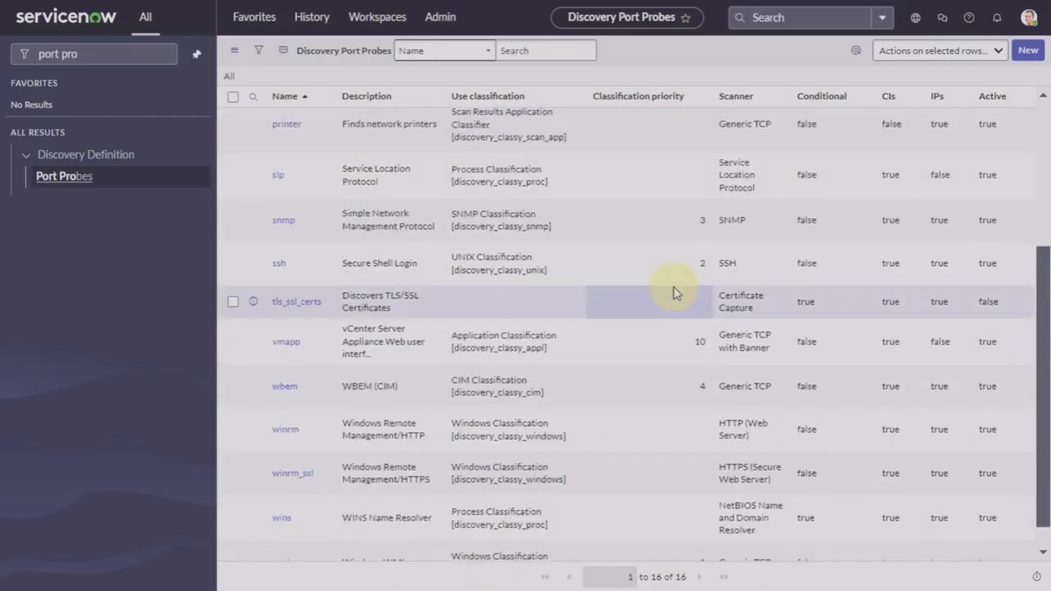
pyautogui.click(709, 549)
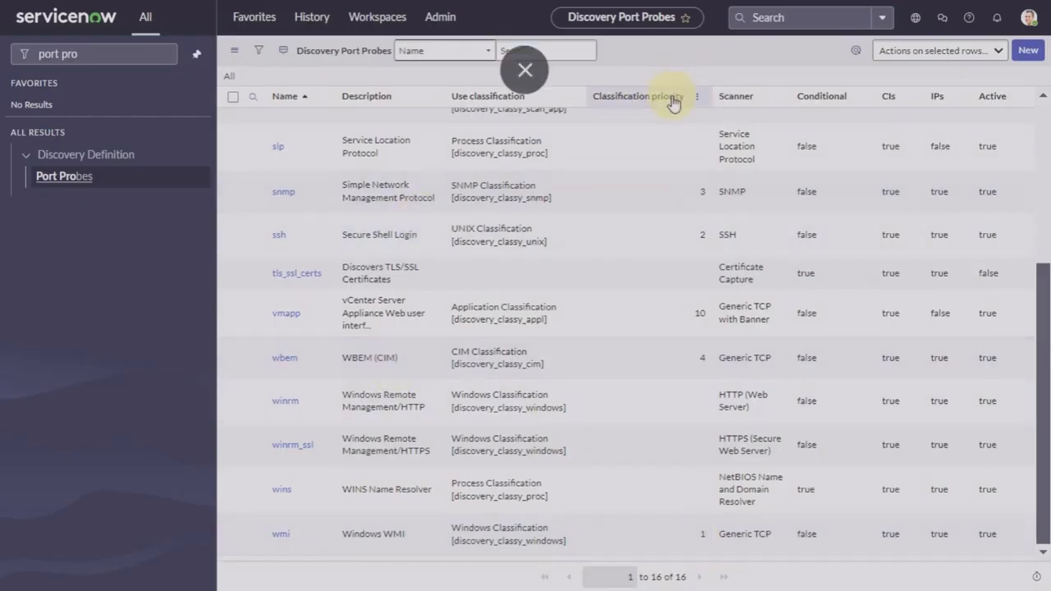
# Step: Clear the 'port pro' navigator search and return to the Admin Home Shared admin dashboard
pyautogui.moveTo(675, 102)
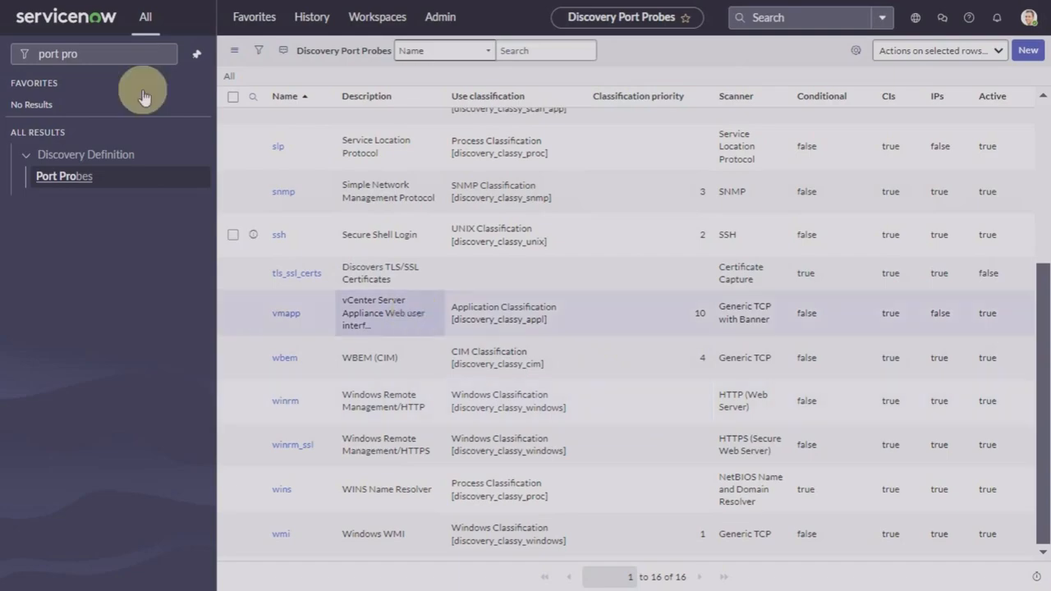
pyautogui.click(118, 49)
pyautogui.click(161, 54)
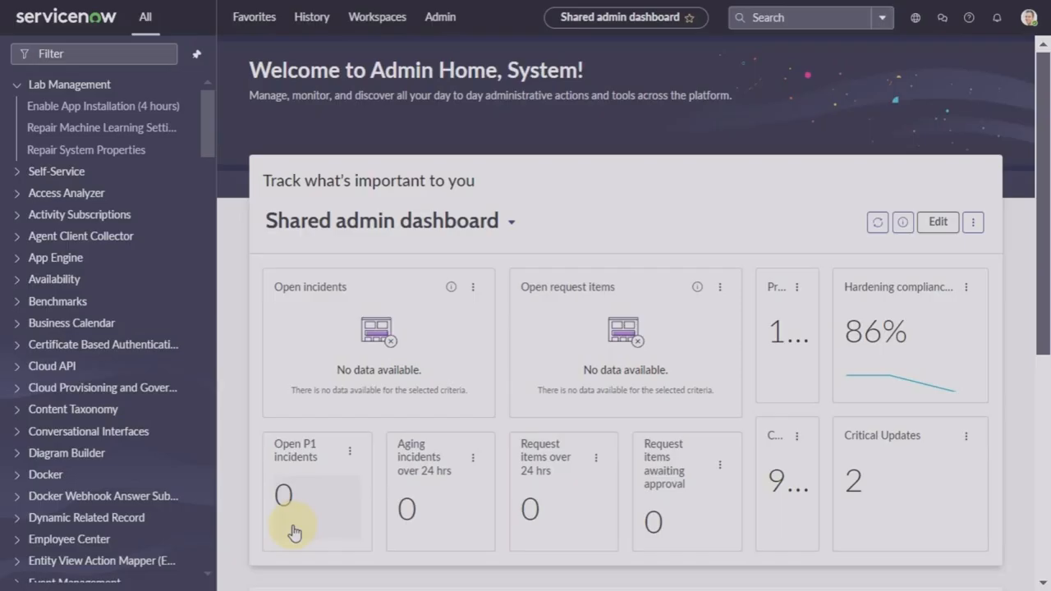
# Step: Load the System Properties list by entering sys_properties.list, correcting the mistyped sys.properties.list
pyautogui.click(137, 51)
pyautogui.write('sys')
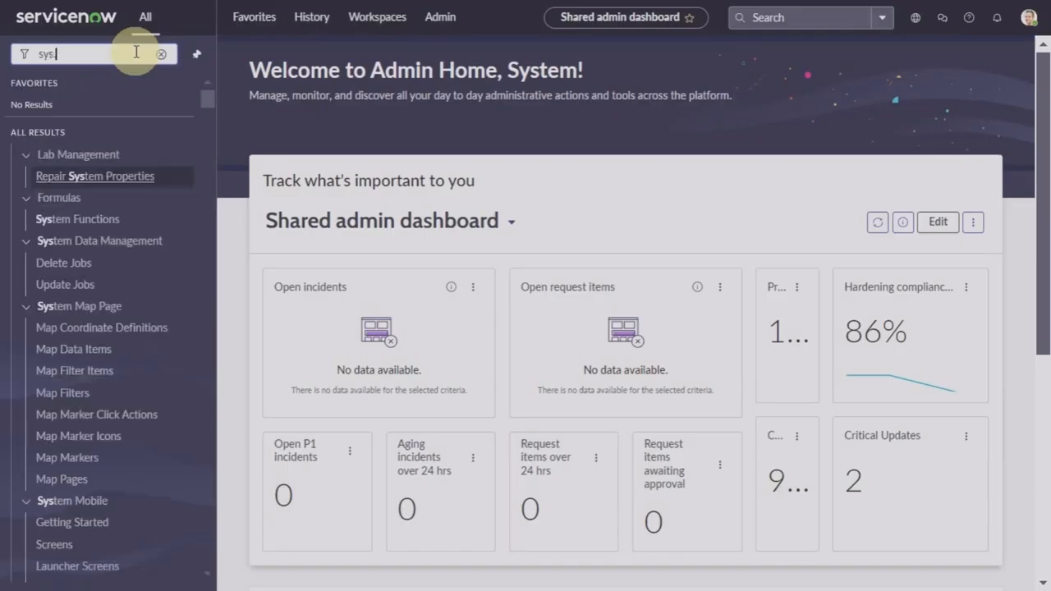
pyautogui.write('.propertie')
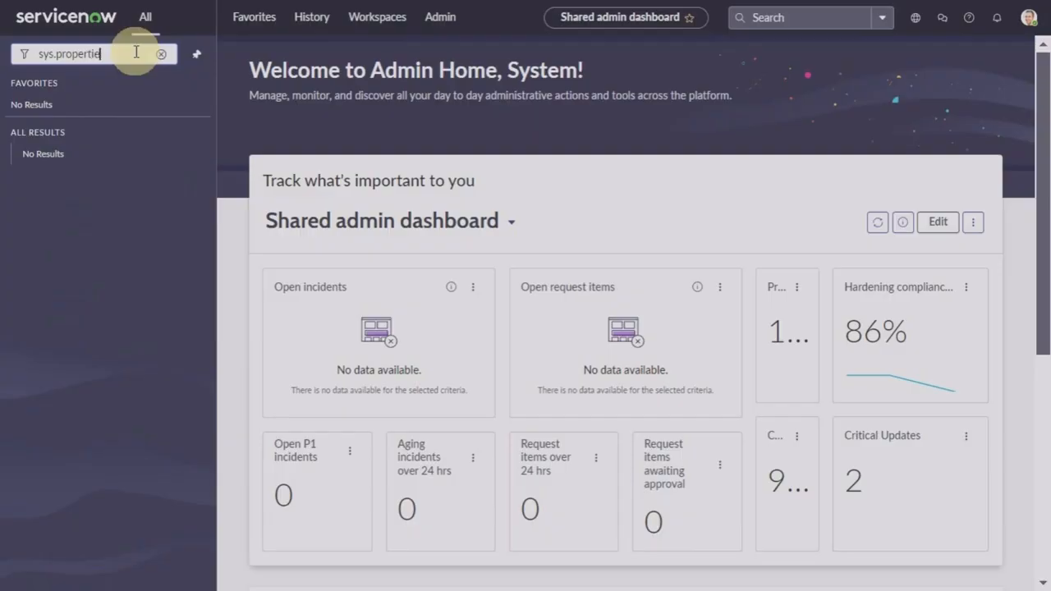
pyautogui.write('s.list')
pyautogui.press('Return')
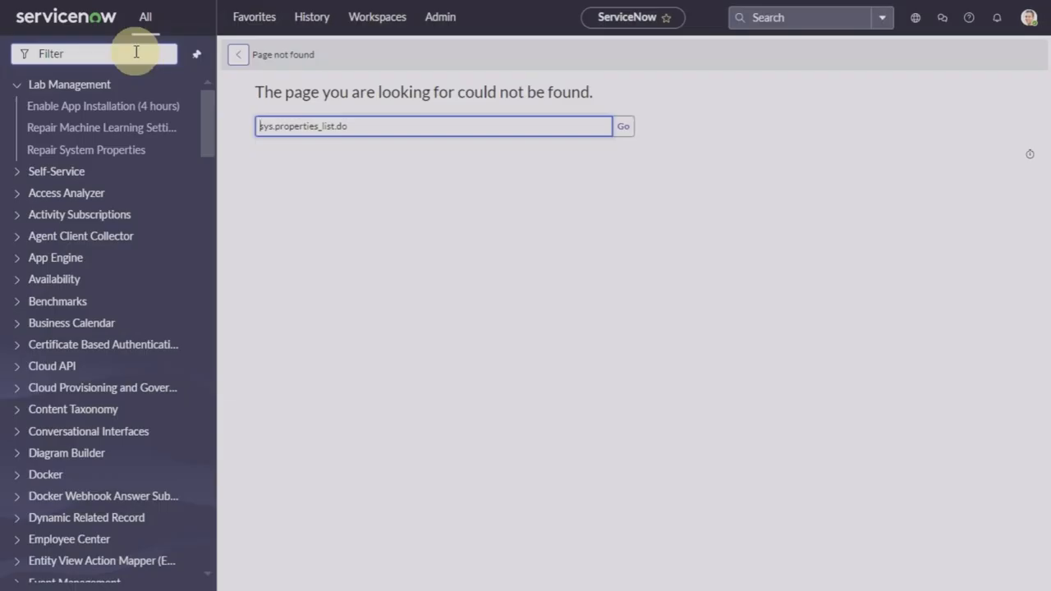
pyautogui.click(137, 51)
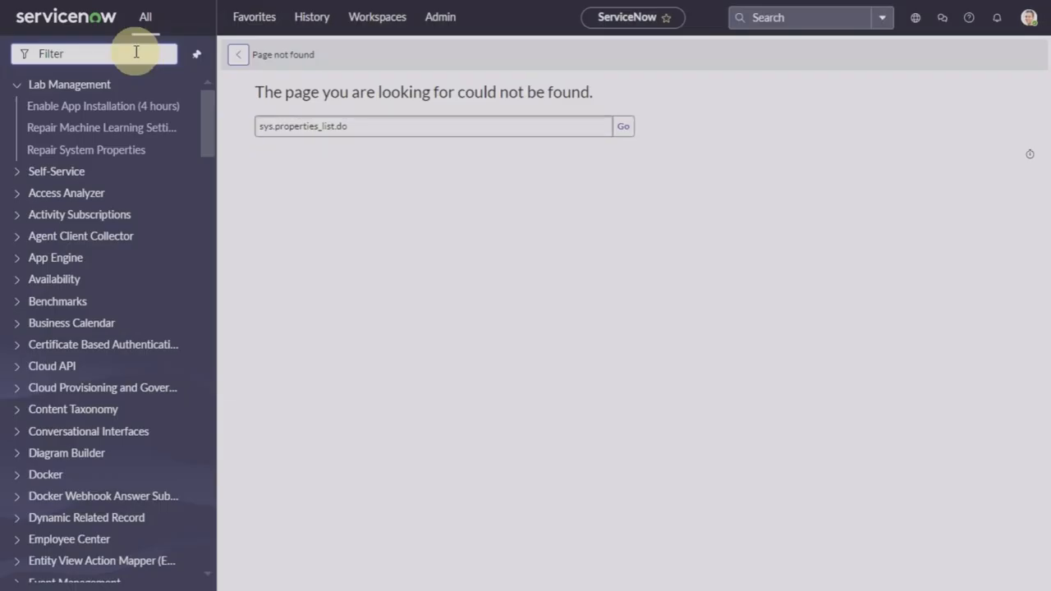
pyautogui.write('sys')
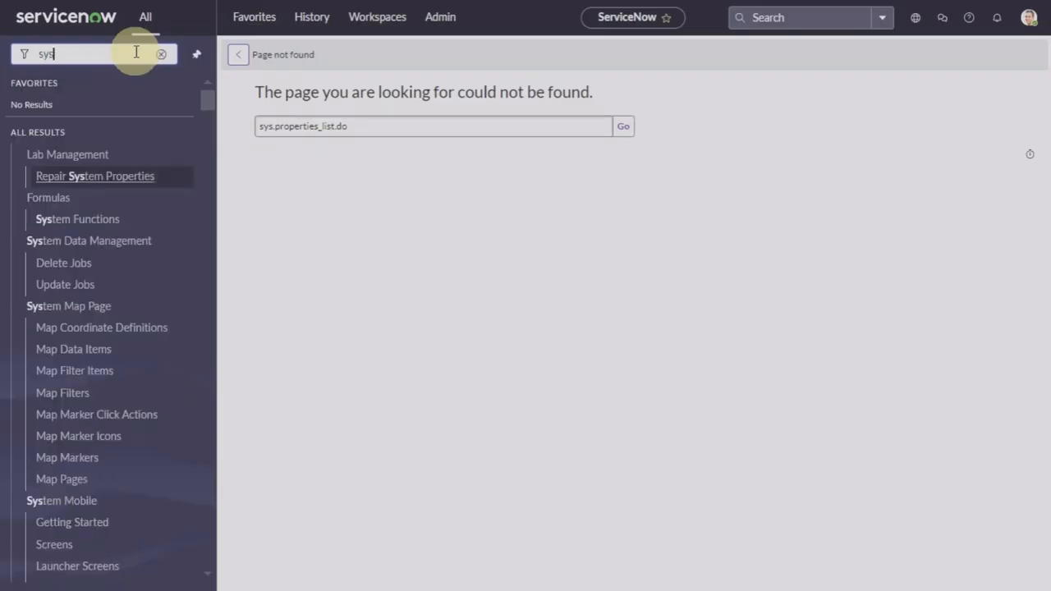
pyautogui.write('_')
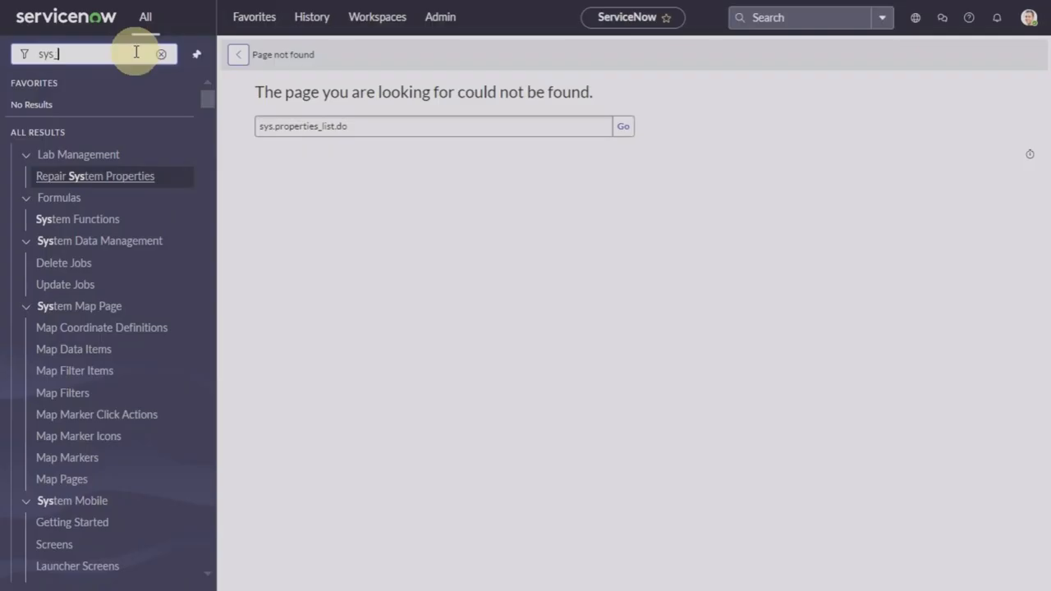
pyautogui.write('propert')
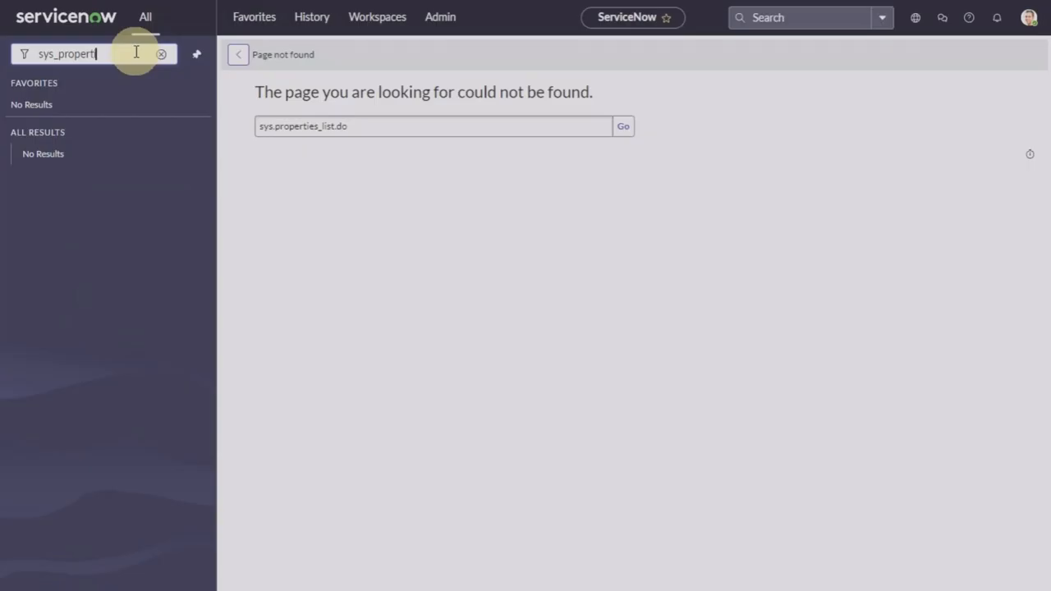
pyautogui.write('ies.list')
pyautogui.press('Return')
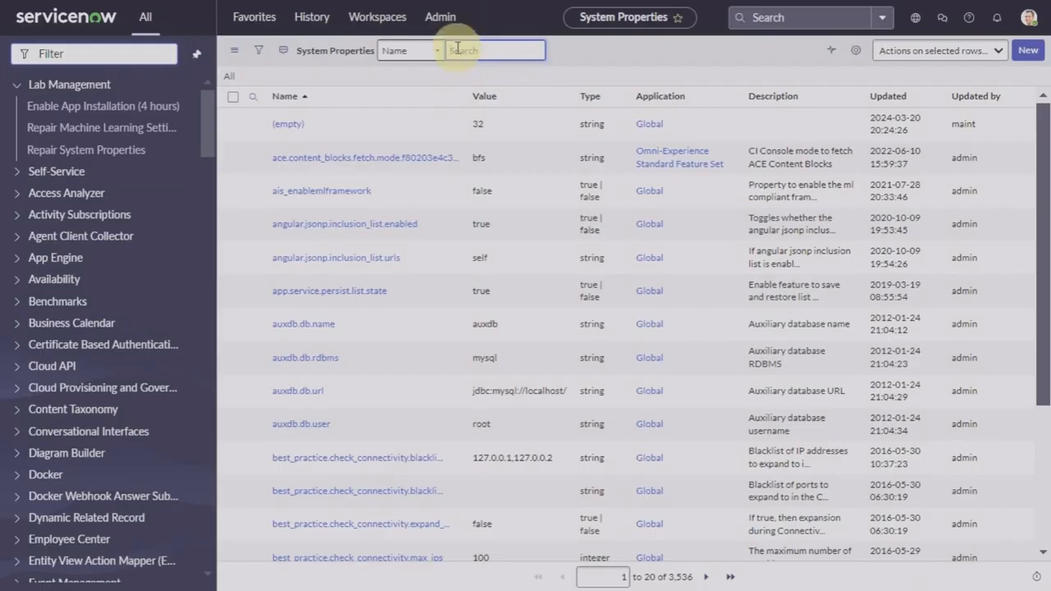
# Step: Search the properties for glide.identification_engine.multisource_enabled and open that property record
pyautogui.write('.multisource_enabled')
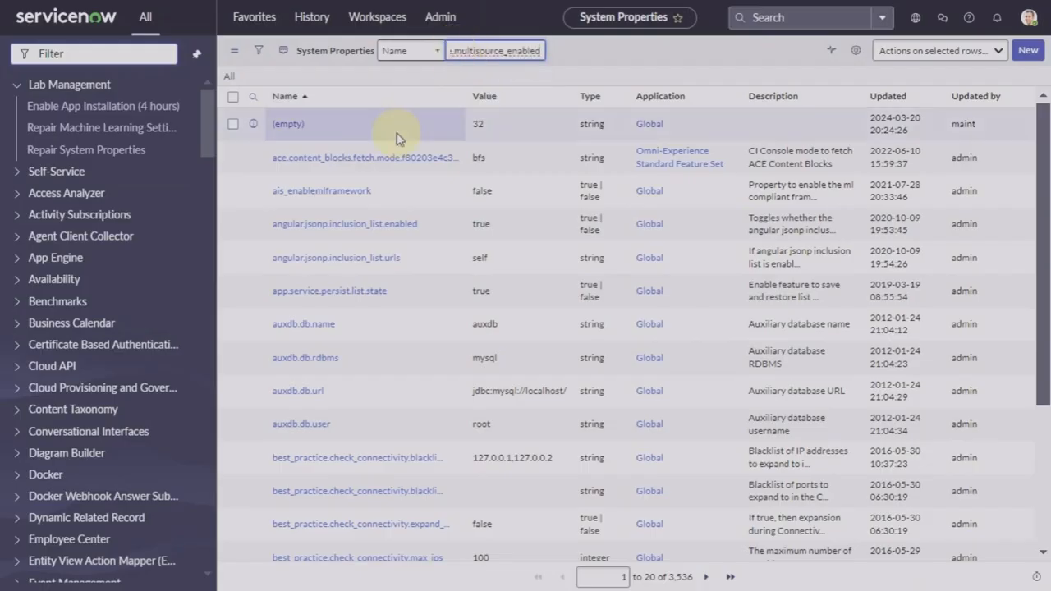
pyautogui.hotkey('ctrl', 'a')
pyautogui.press('BackSpace')
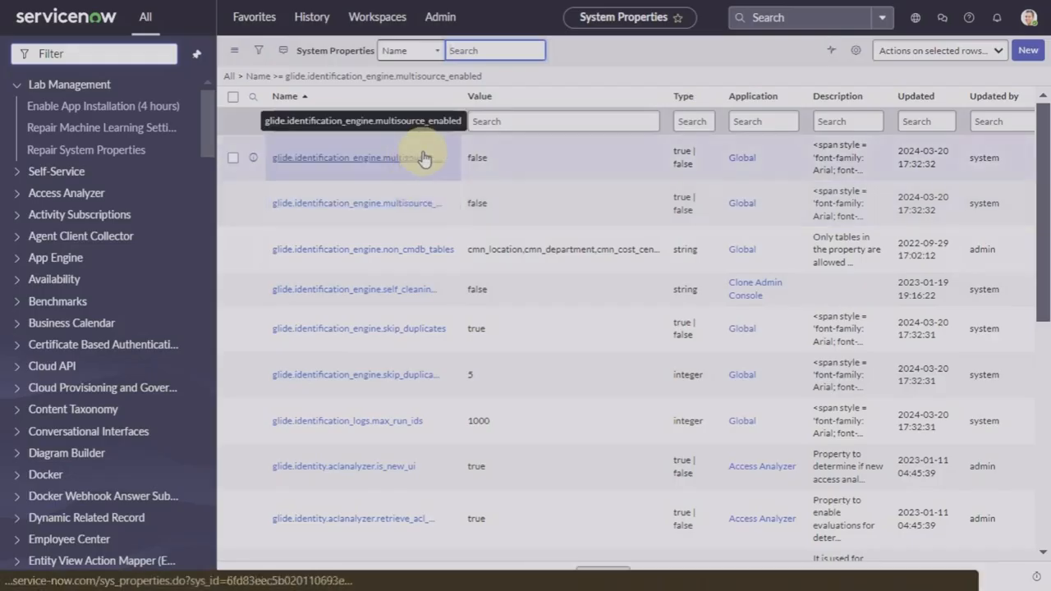
pyautogui.click(323, 166)
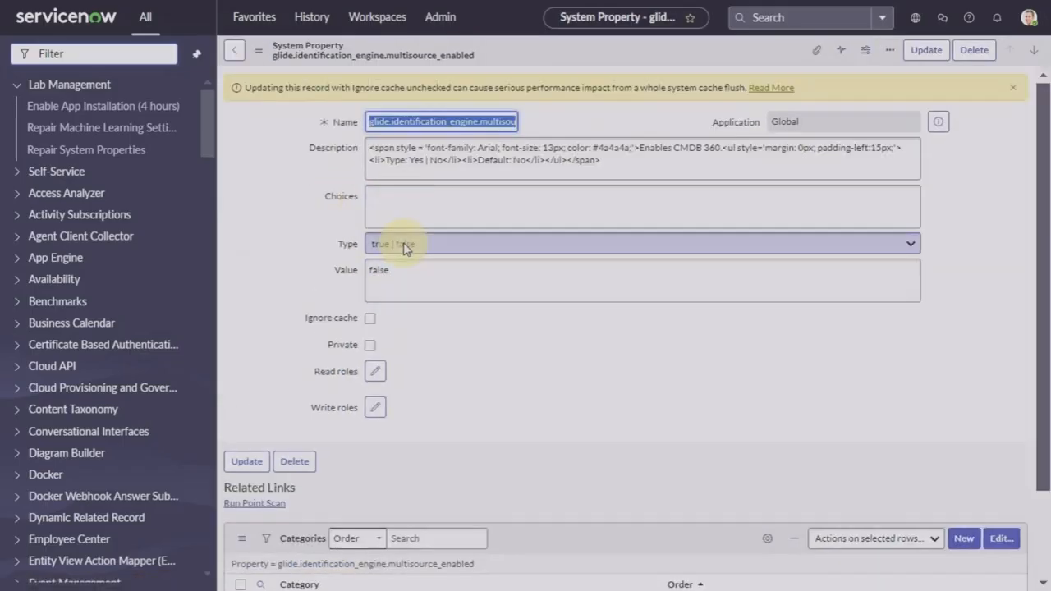
# Step: Change the multisource_enabled property value from false to true and save it
pyautogui.doubleClick(404, 268)
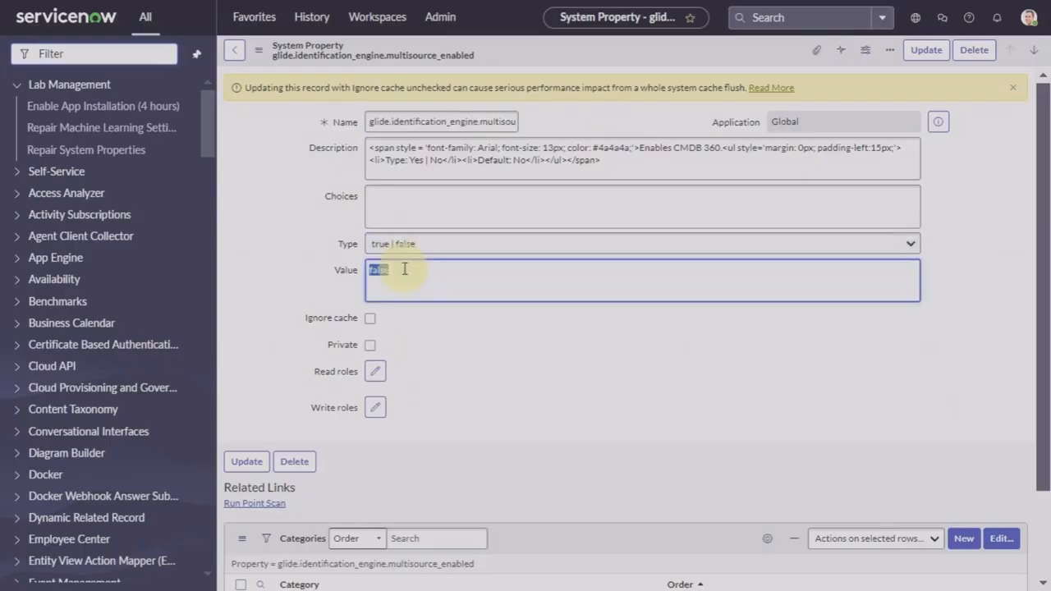
pyautogui.write('true')
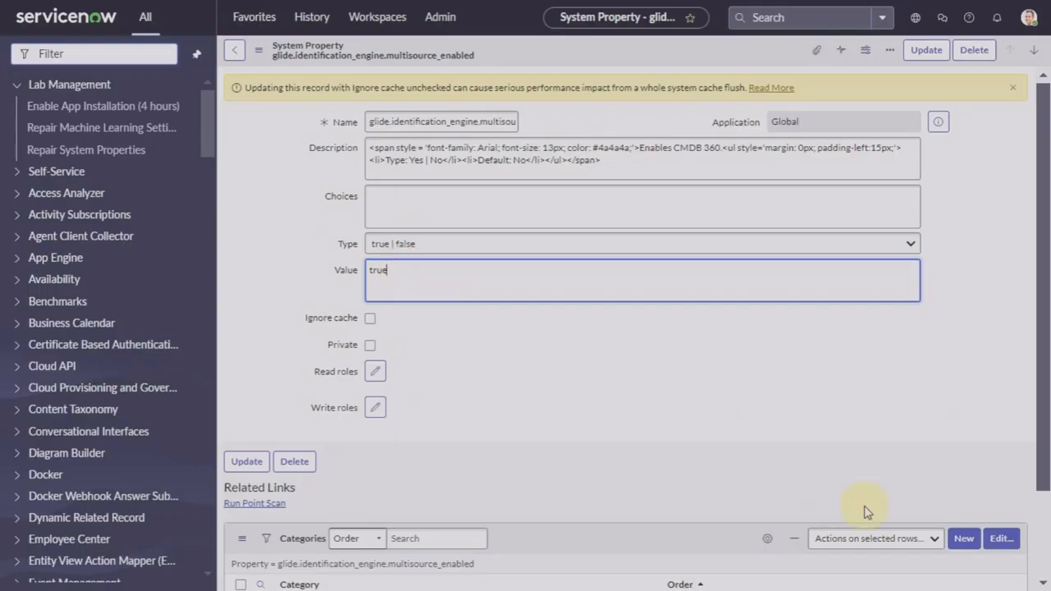
pyautogui.click(920, 54)
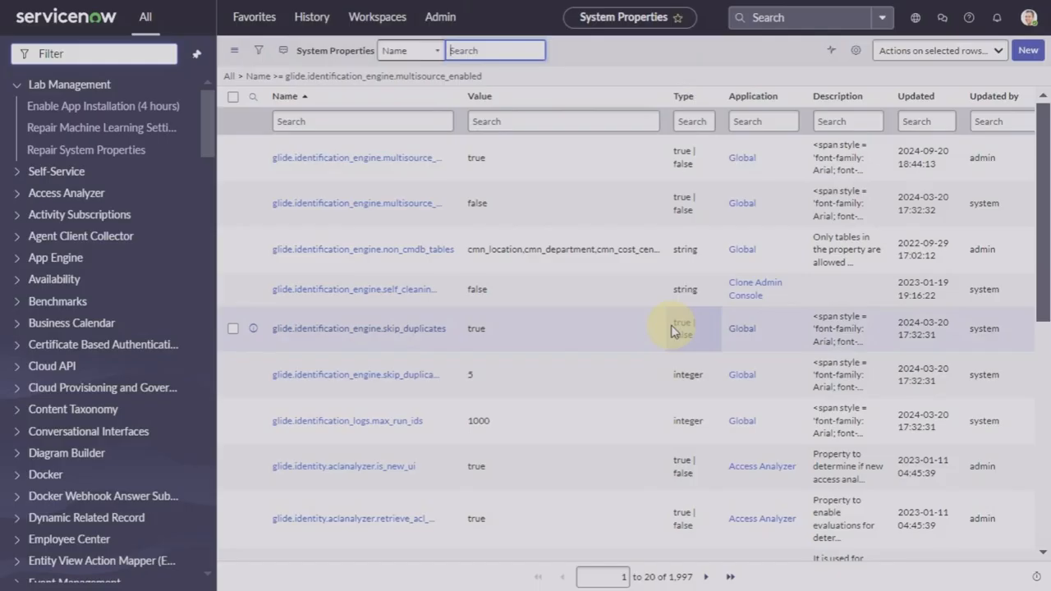
pyautogui.click(133, 55)
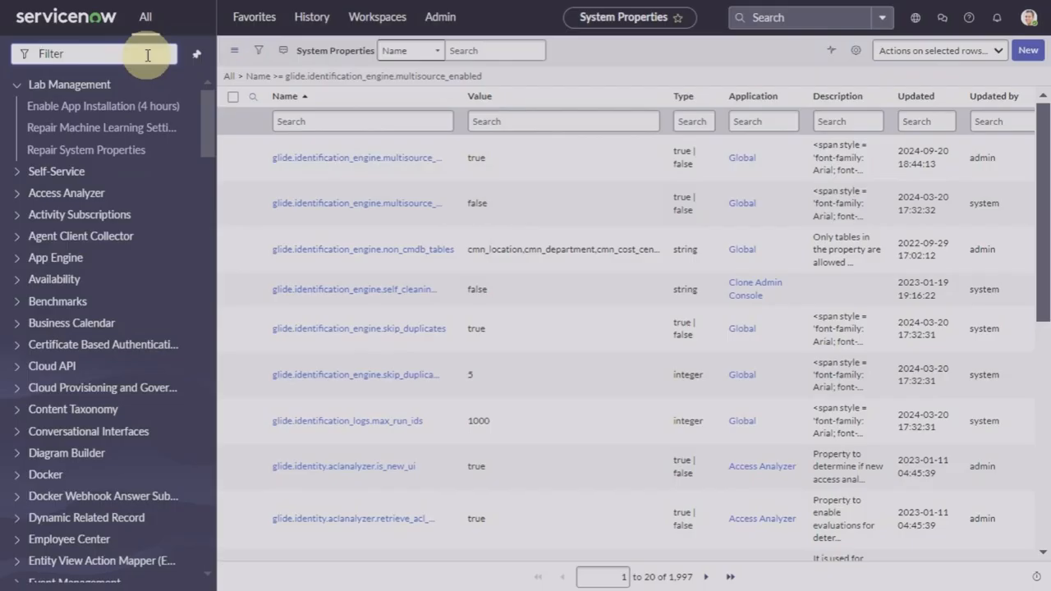
# Step: Filter the navigator down to 'cmdb 360' and open CMDB 360 Properties
pyautogui.write('cmdb')
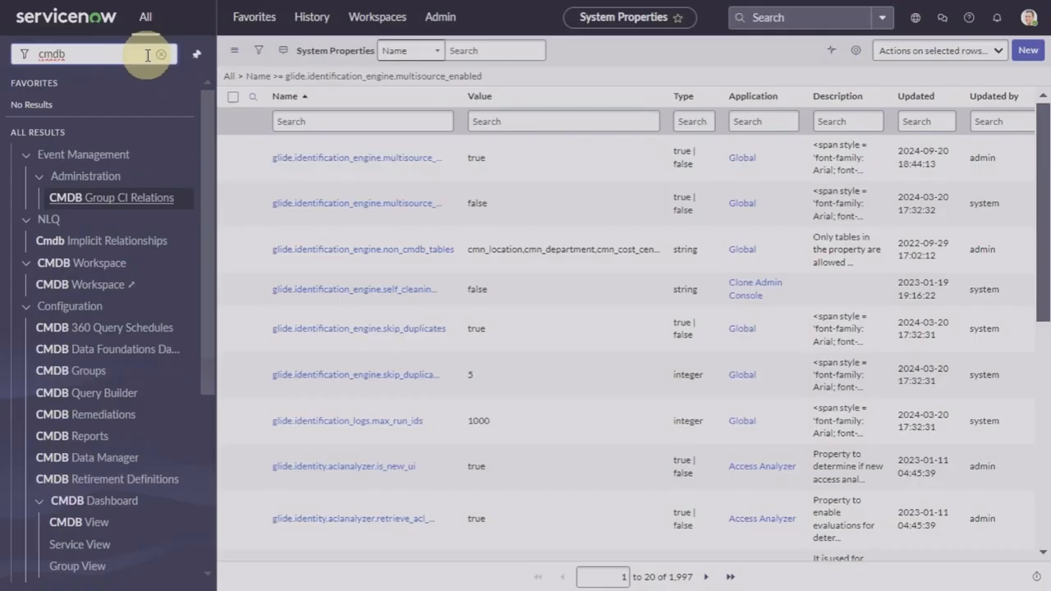
pyautogui.write('_multisou')
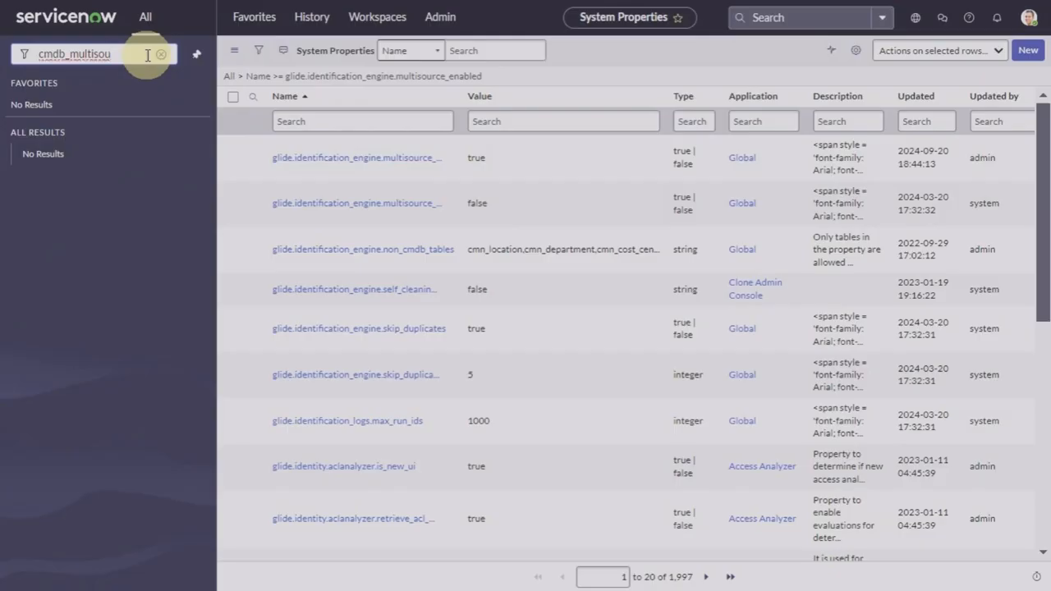
pyautogui.press('BackSpace')
pyautogui.press('BackSpace')
pyautogui.press('BackSpace')
pyautogui.press('BackSpace')
pyautogui.press('BackSpace')
pyautogui.press('BackSpace')
pyautogui.press('BackSpace')
pyautogui.press('BackSpace')
pyautogui.press('BackSpace')
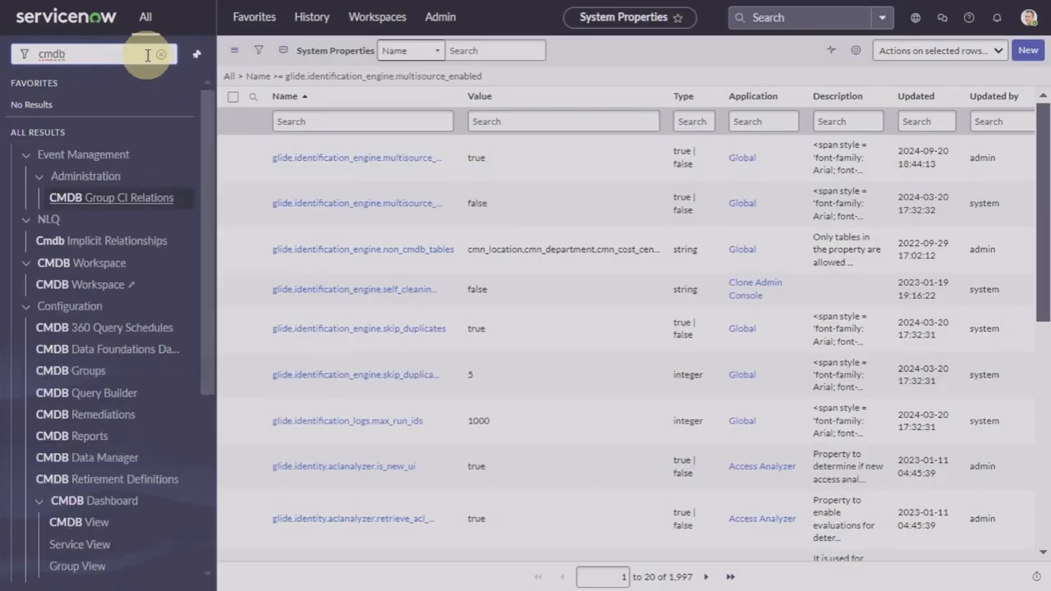
pyautogui.write('360')
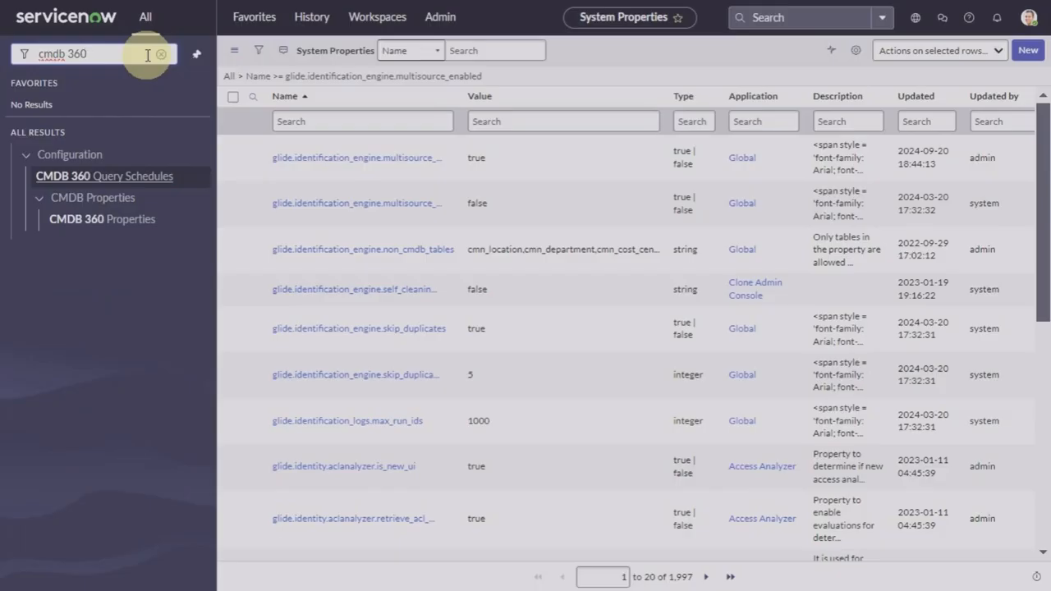
pyautogui.write(' data')
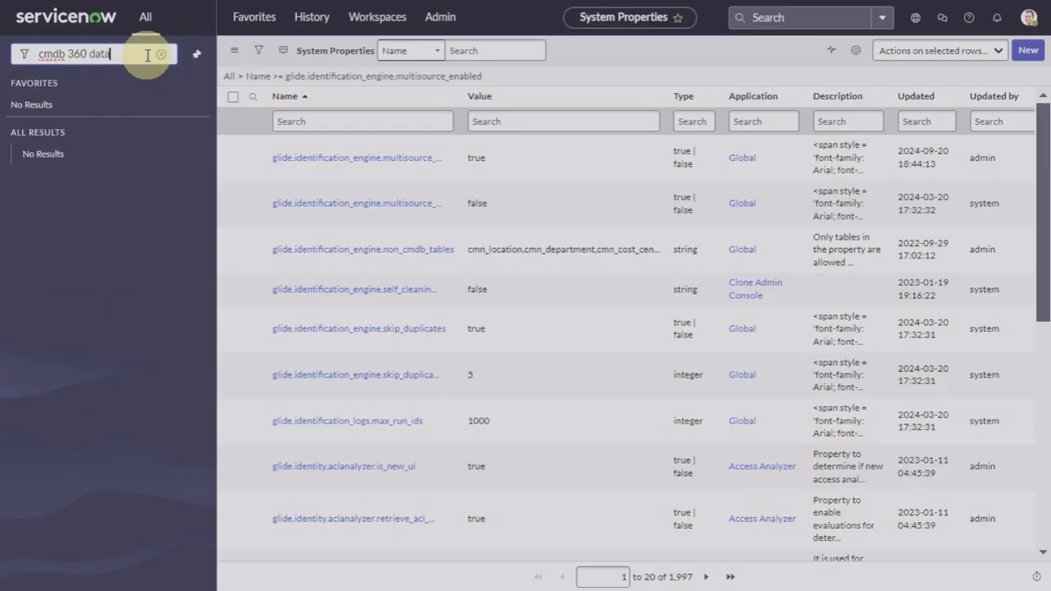
pyautogui.press('BackSpace')
pyautogui.press('BackSpace')
pyautogui.press('BackSpace')
pyautogui.press('BackSpace')
pyautogui.press('BackSpace')
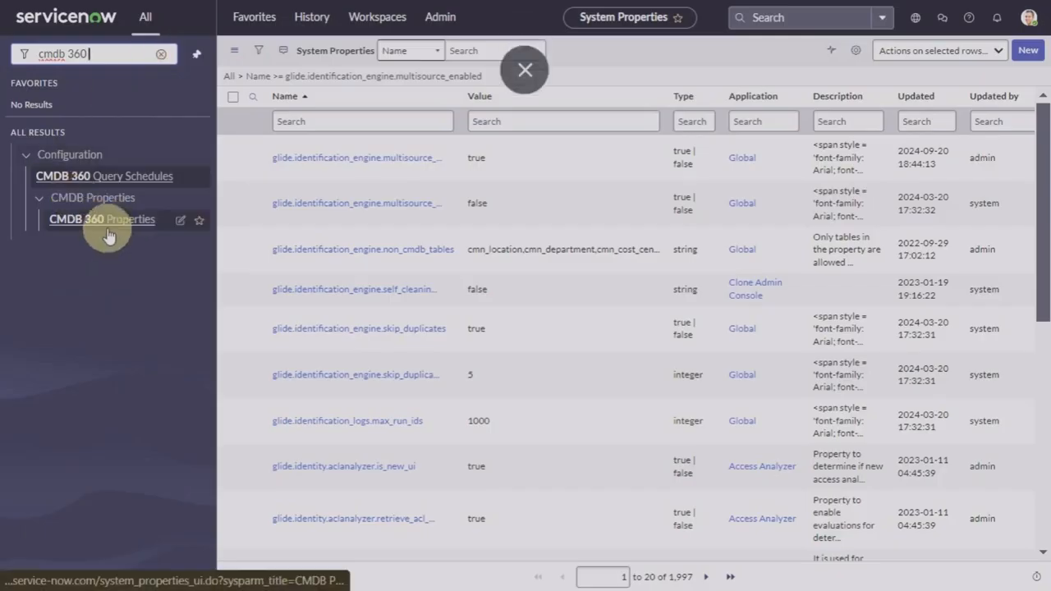
pyautogui.click(102, 225)
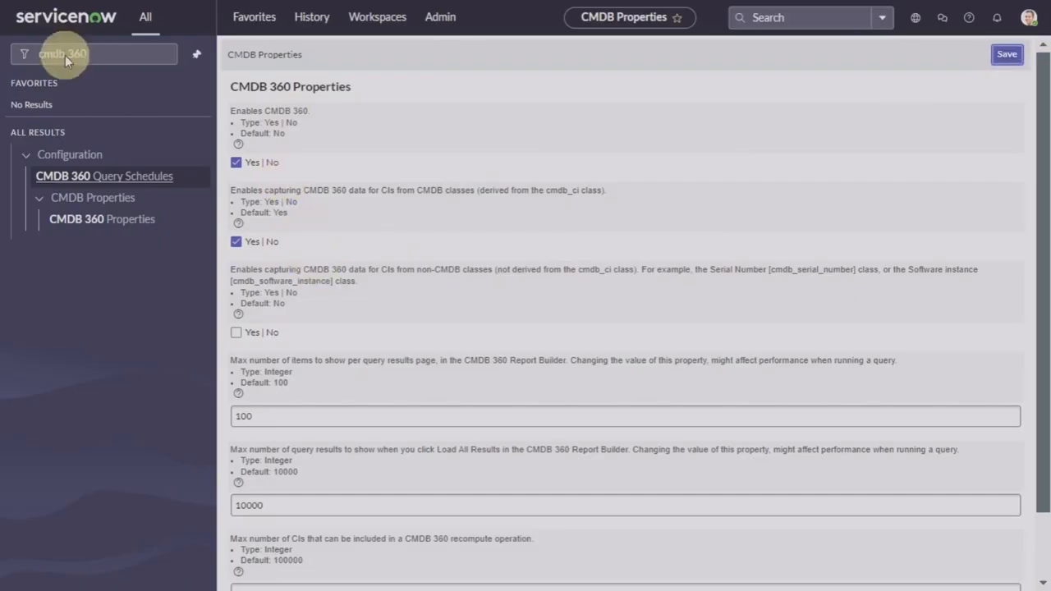
# Step: Clear the 'cmdb 360' navigator filter to restore the full application menu
pyautogui.click(102, 54)
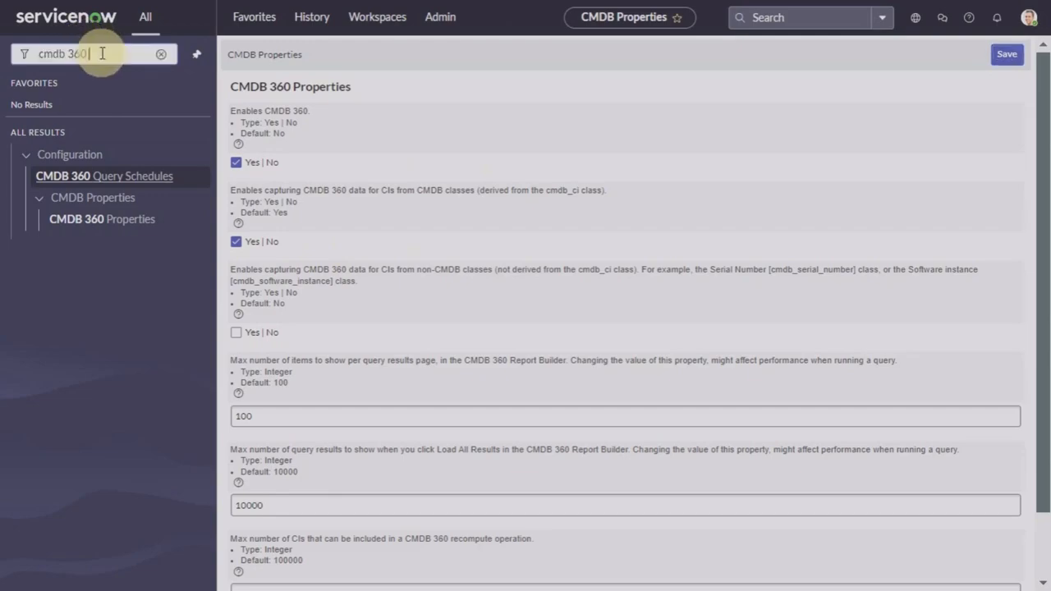
pyautogui.click(161, 56)
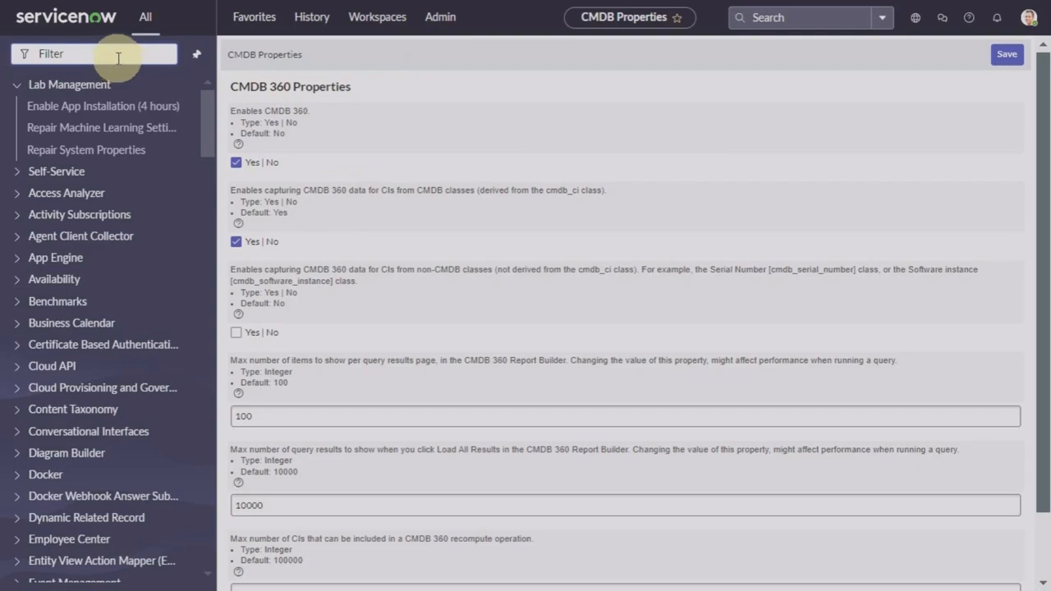
# Step: Open CI Class Manager, search the hierarchy for 'windo' and open the Windows Server class
pyautogui.write('ci cla')
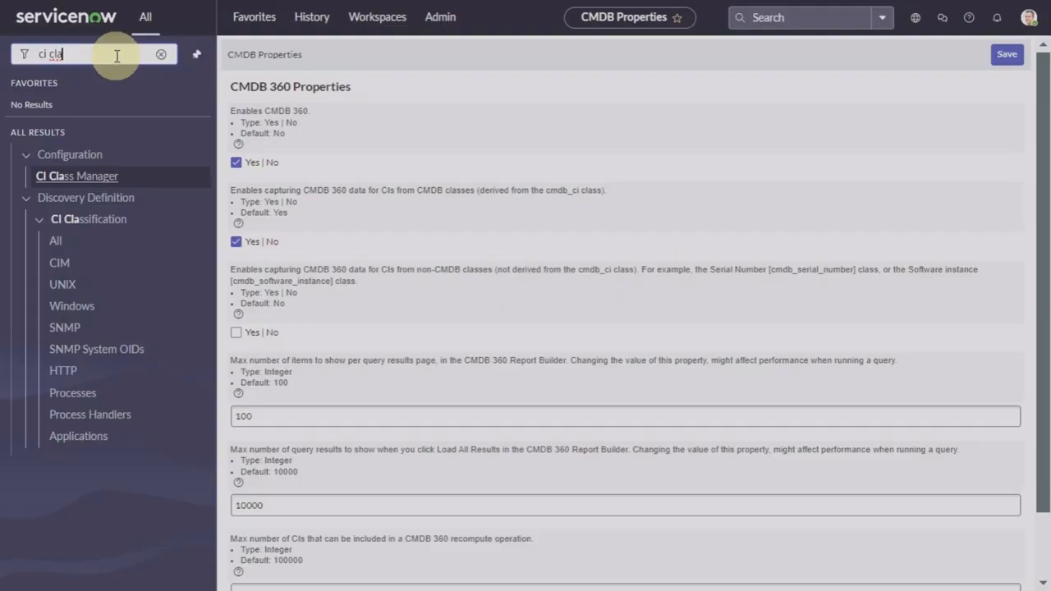
pyautogui.write('ss manager')
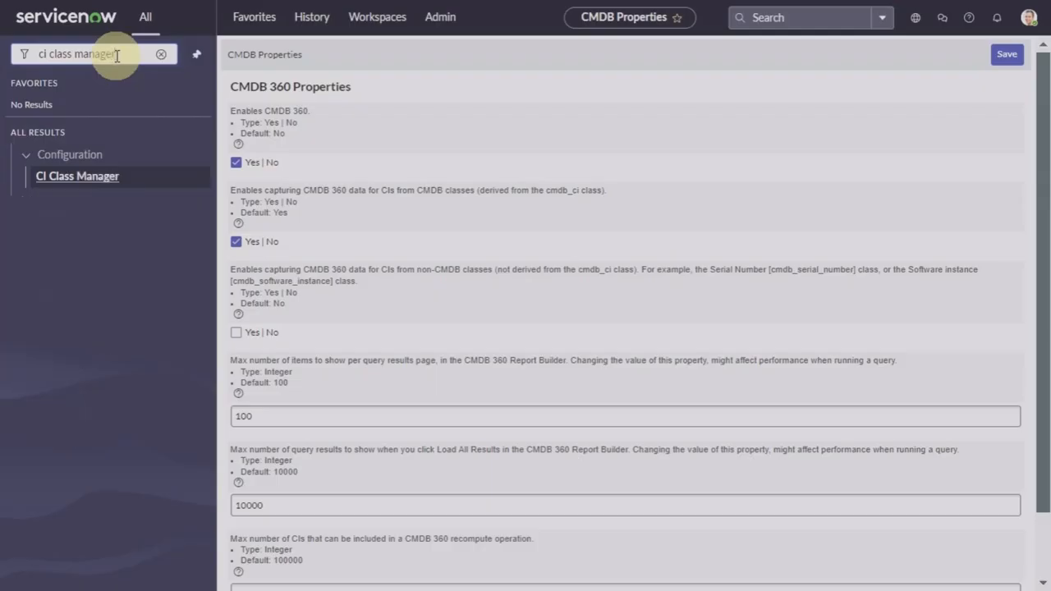
pyautogui.click(92, 179)
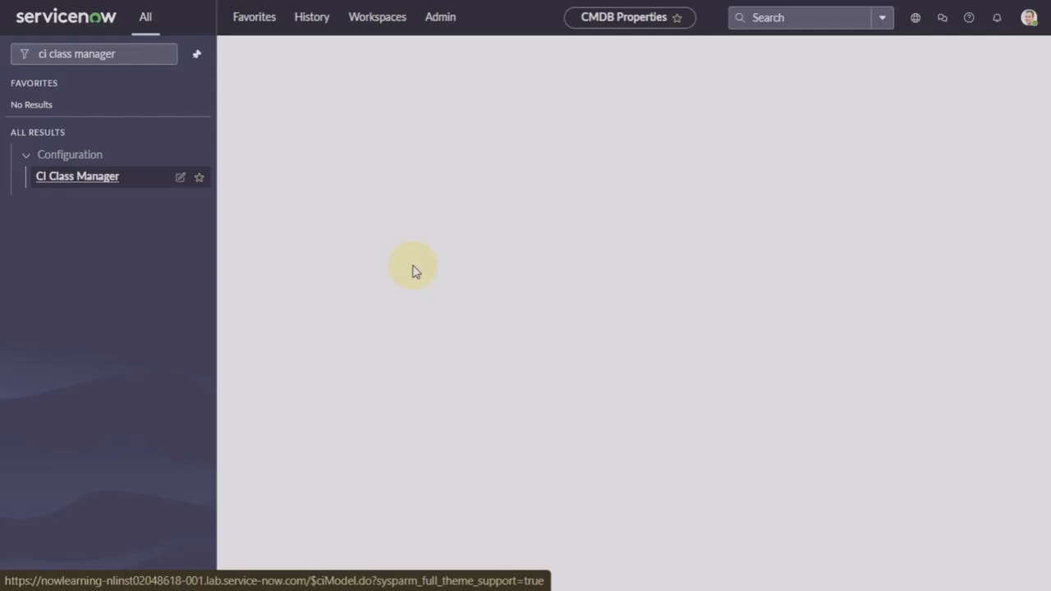
pyautogui.click(269, 92)
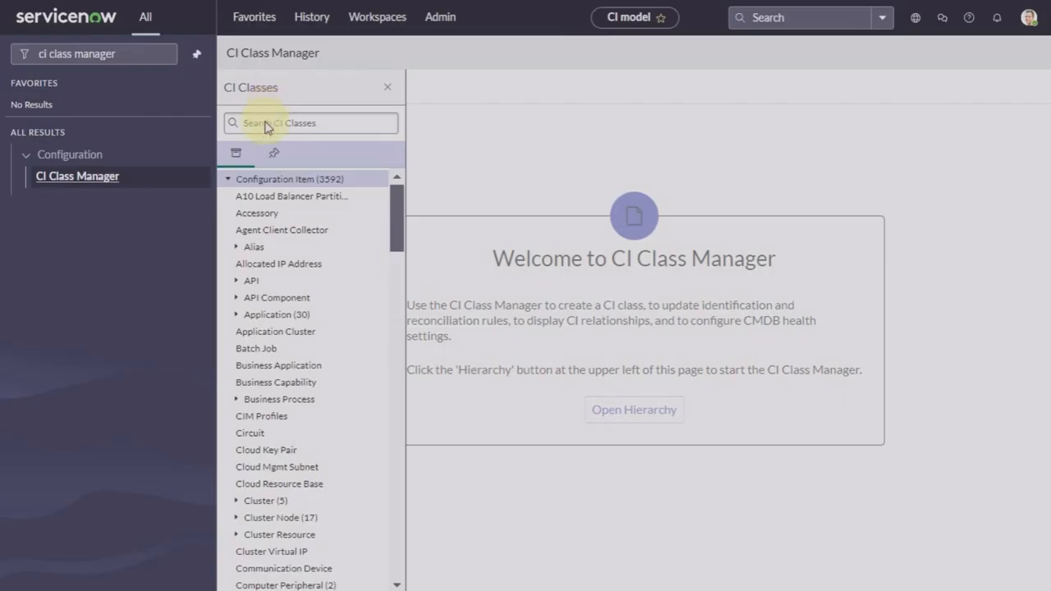
pyautogui.scroll(-6, 303, 332)
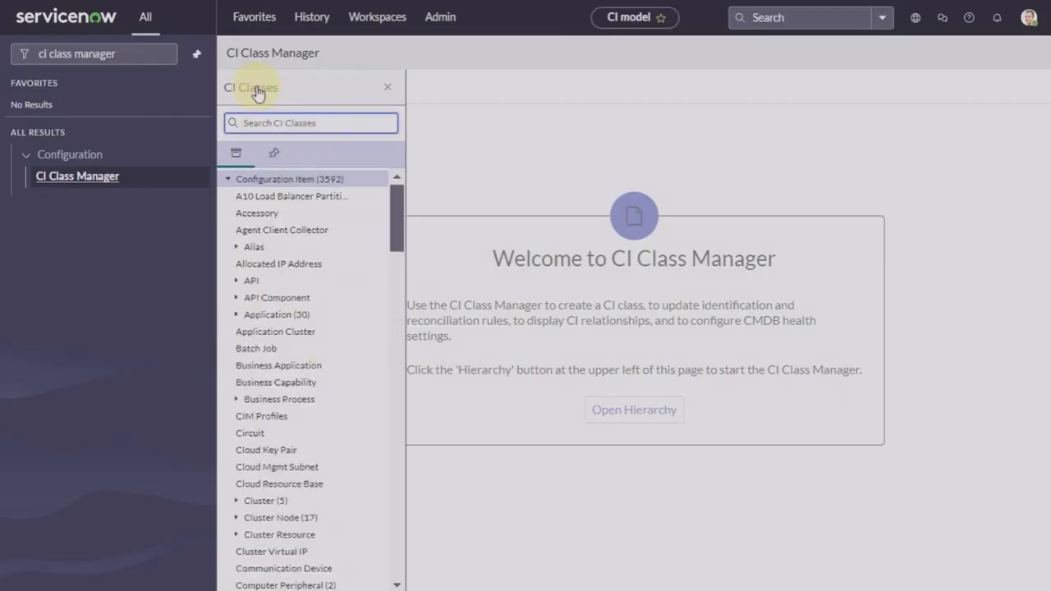
pyautogui.write('windo')
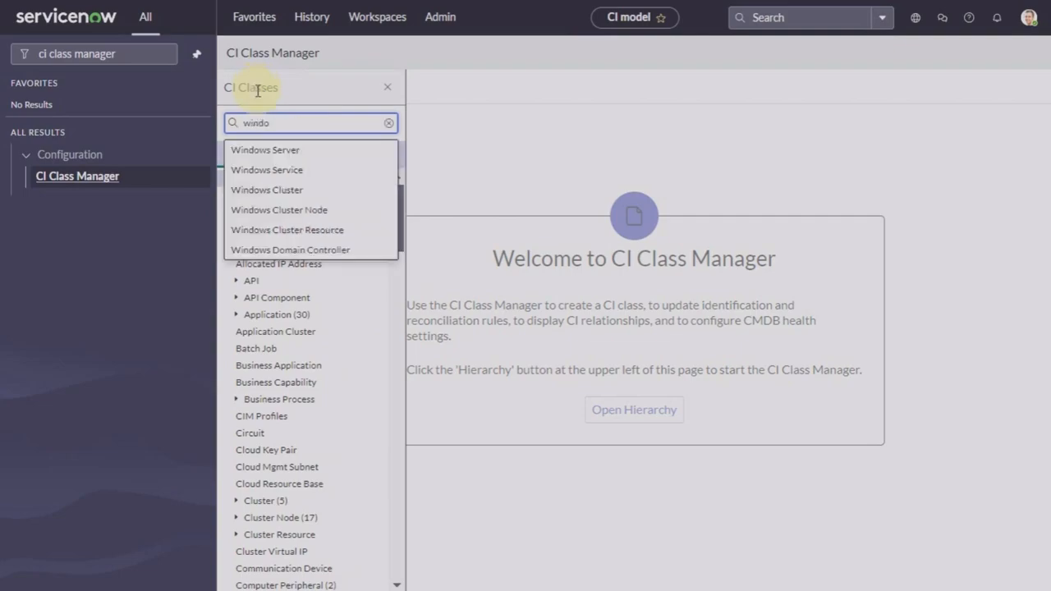
pyautogui.click(274, 150)
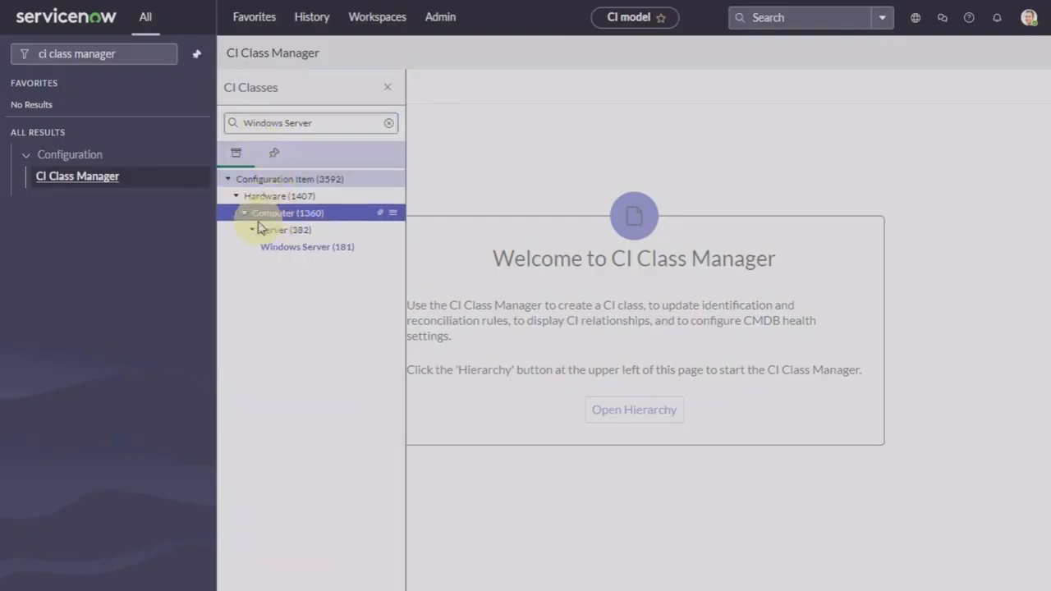
pyautogui.click(289, 251)
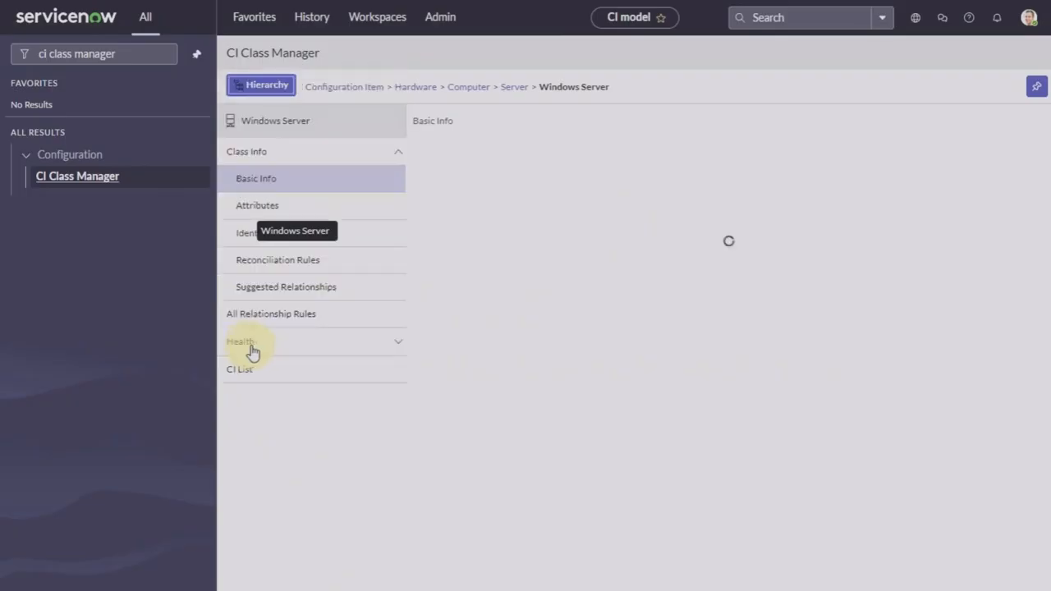
# Step: Check that Windows Server has no reconciliation rules, then clear the navigator filter
pyautogui.click(289, 264)
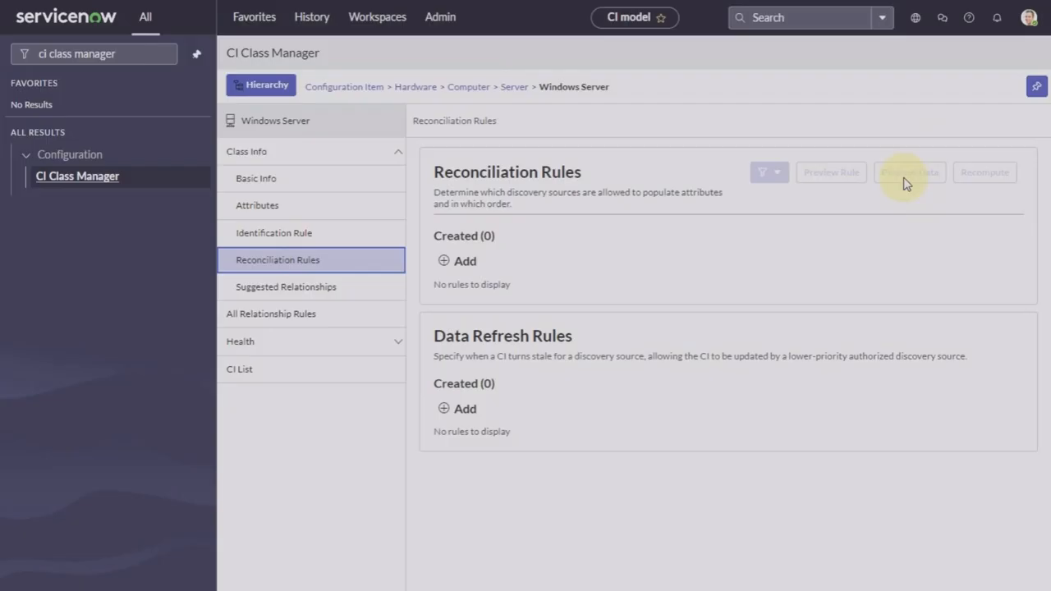
pyautogui.click(140, 54)
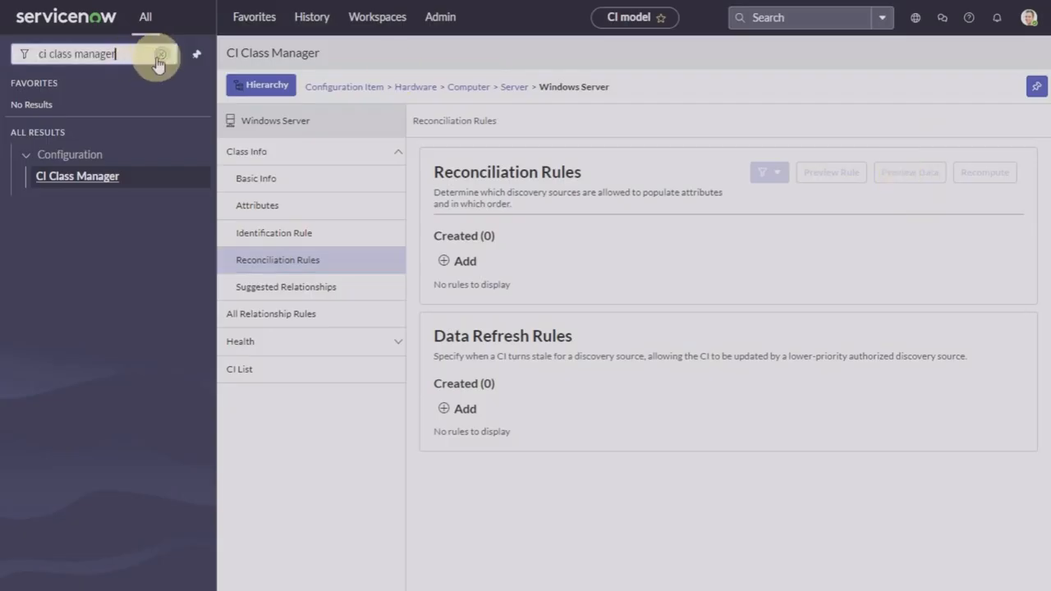
pyautogui.click(163, 57)
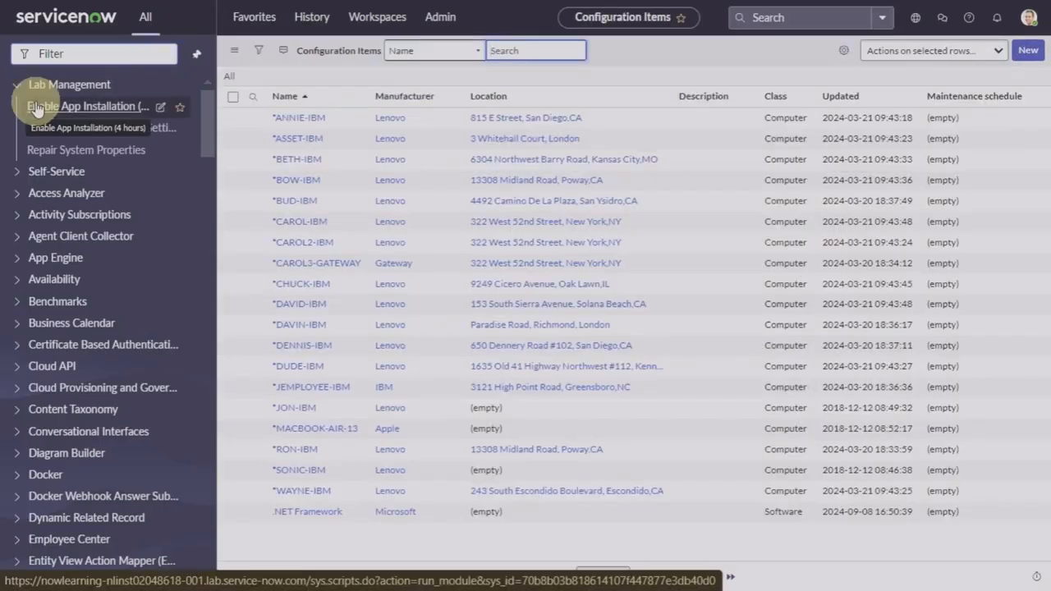
# Step: Go to the cmdb_ci.list Configuration Items list and open the *CAROL-IBM computer record
pyautogui.click(74, 55)
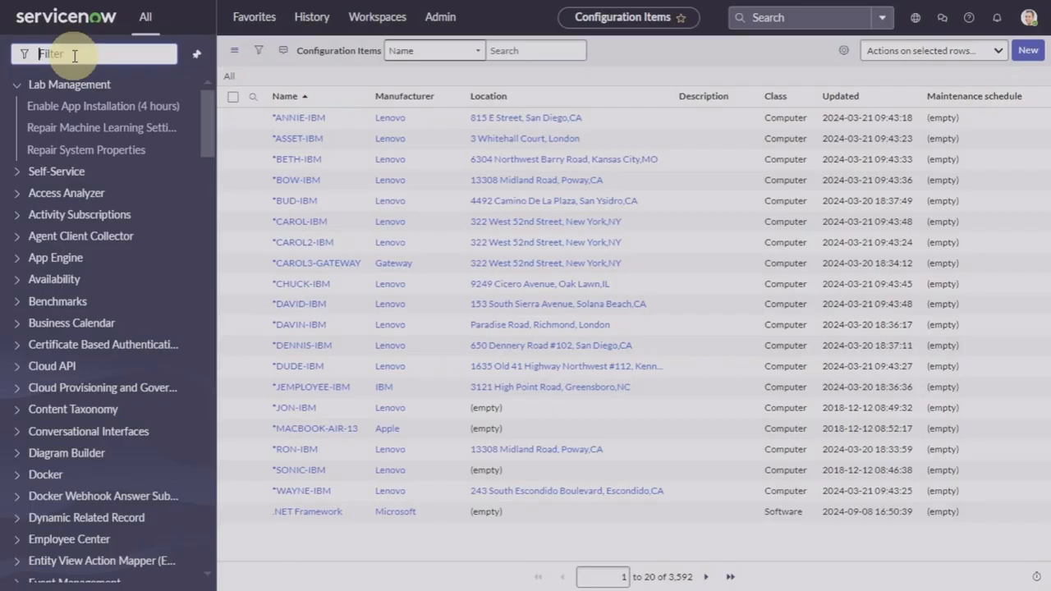
pyautogui.write('cmdb')
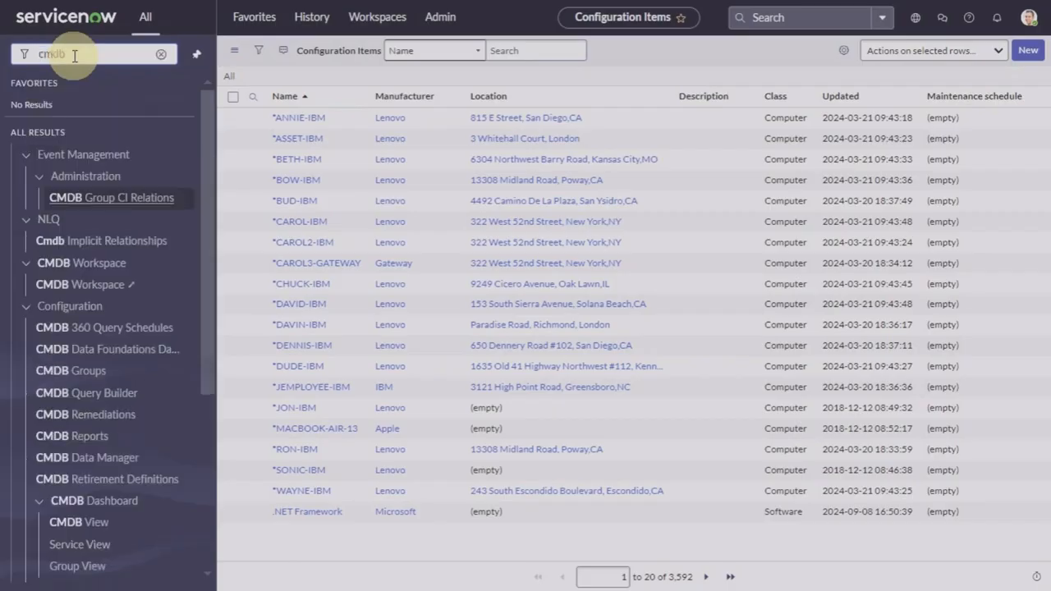
pyautogui.write('_')
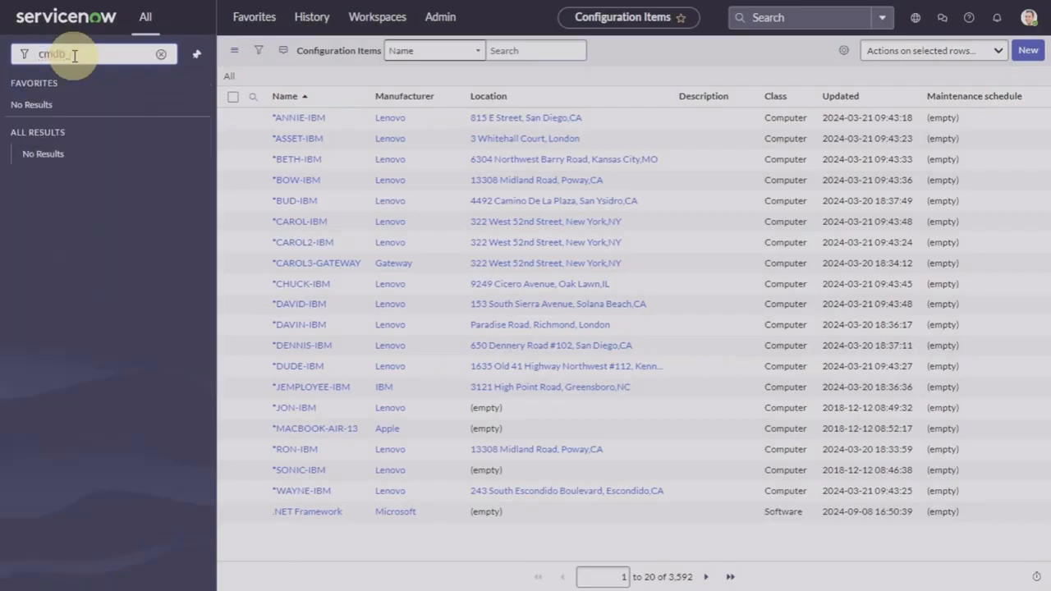
pyautogui.write('ci.list')
pyautogui.press('Return')
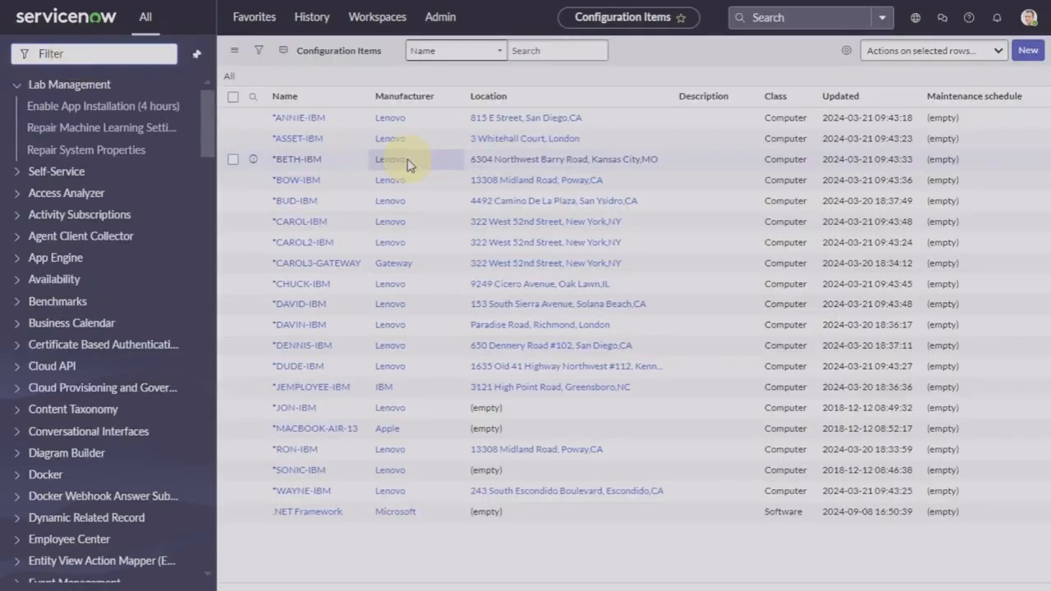
pyautogui.click(300, 222)
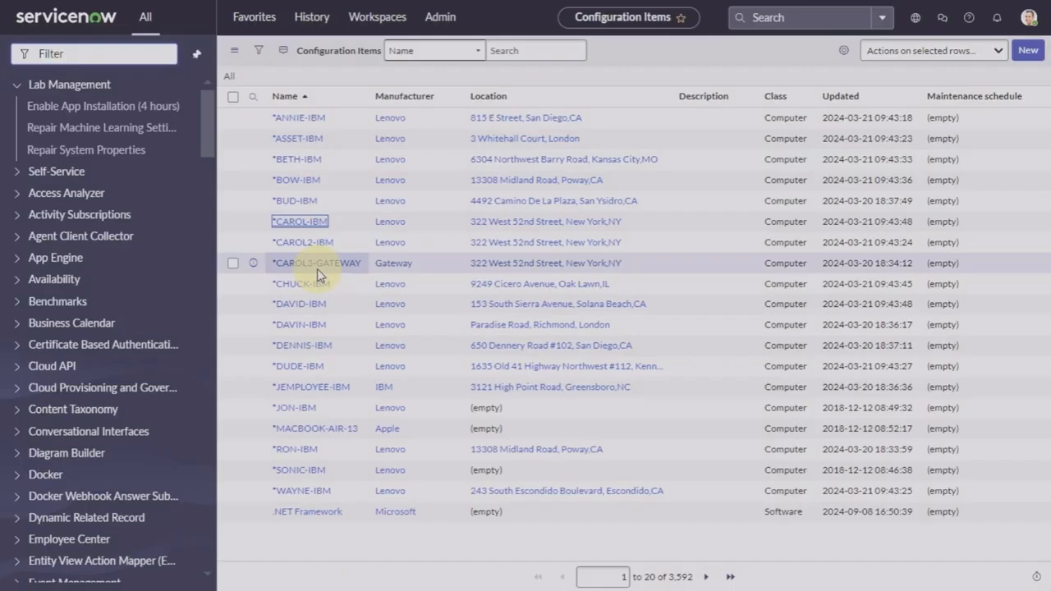
pyautogui.click(301, 222)
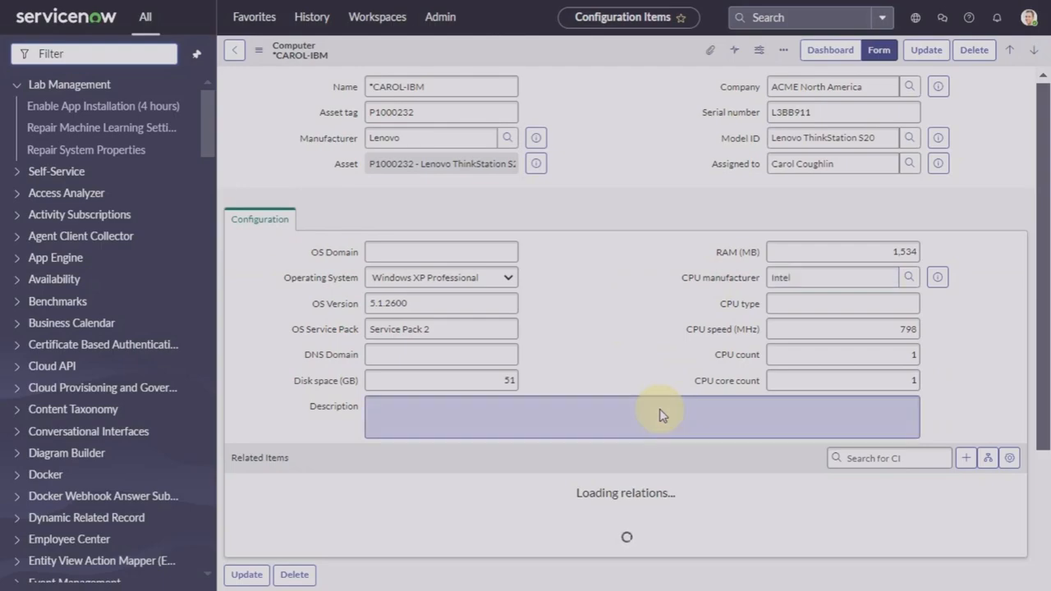
# Step: Choose Configure > Related Lists from the Computer form's header menu
pyautogui.scroll(-3, 661, 415)
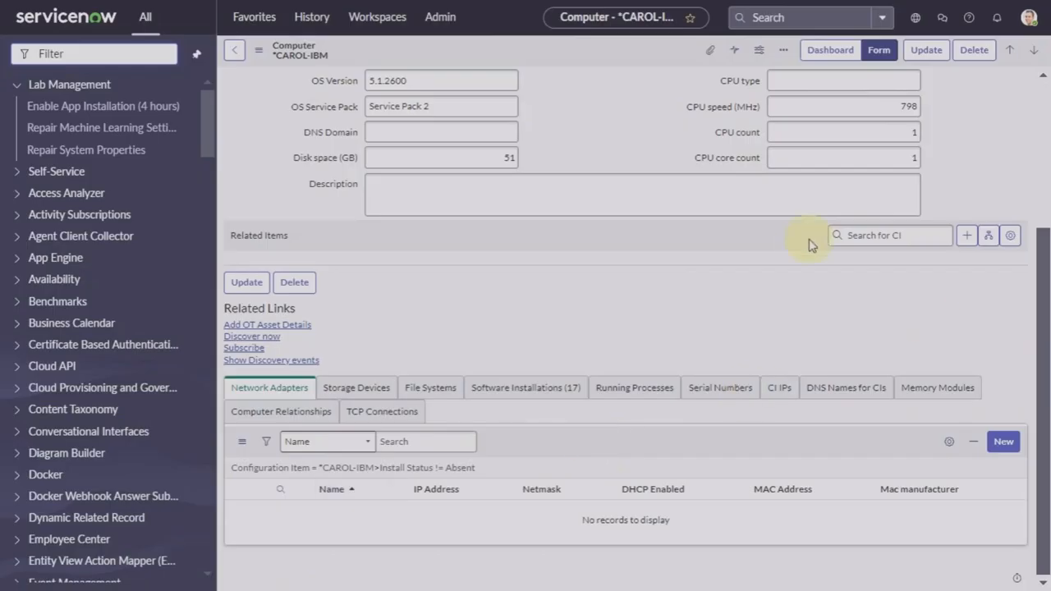
pyautogui.rightClick(628, 66)
pyautogui.moveTo(677, 134)
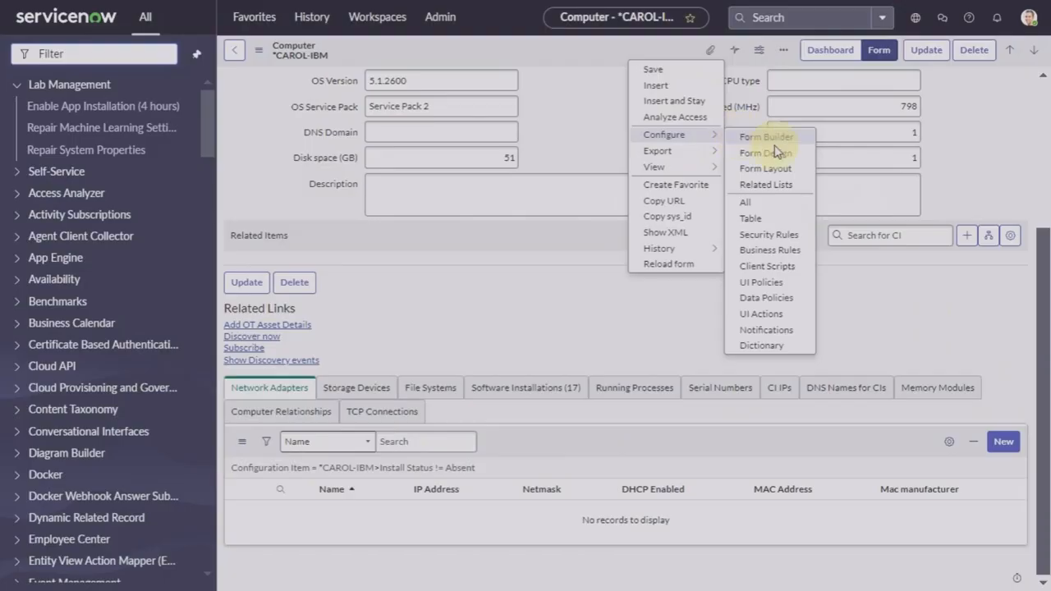
pyautogui.click(769, 187)
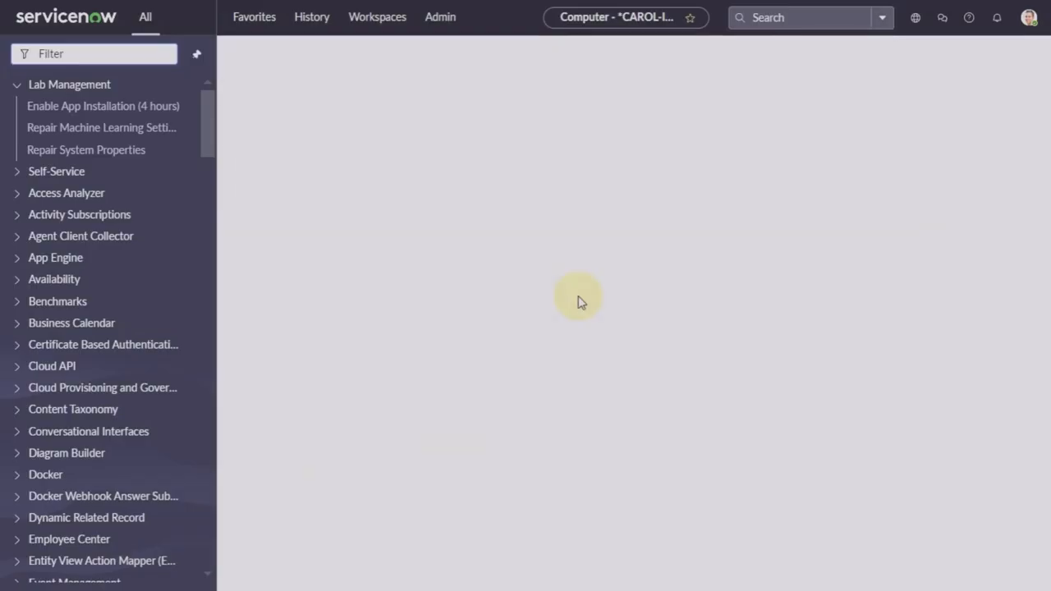
# Step: Add CMDB 360 Data from Available to the form's selected related lists
pyautogui.scroll(-1, 481, 210)
pyautogui.scroll(-10, 481, 210)
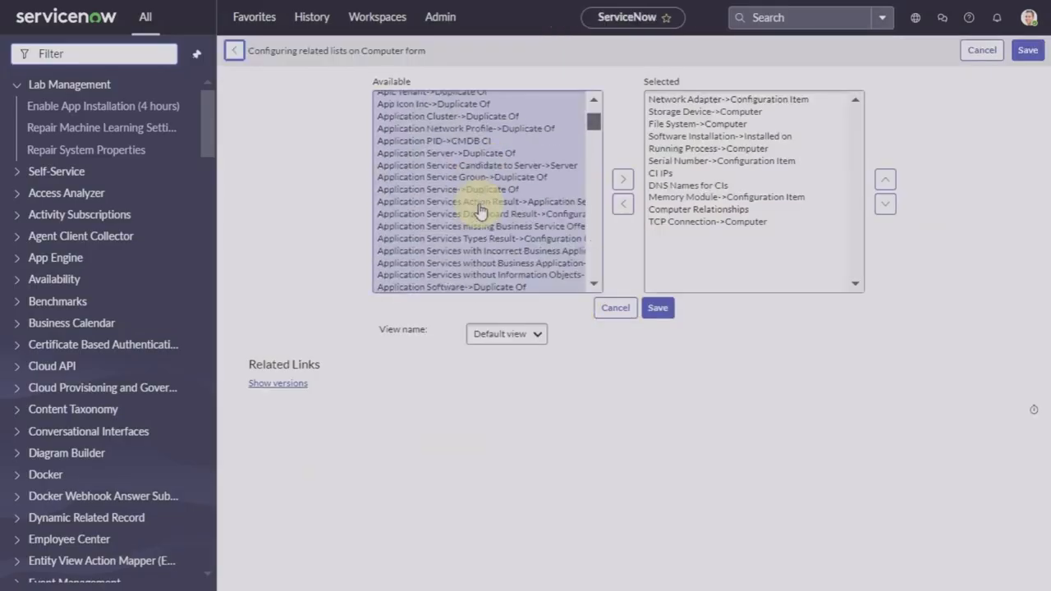
pyautogui.scroll(-12, 481, 210)
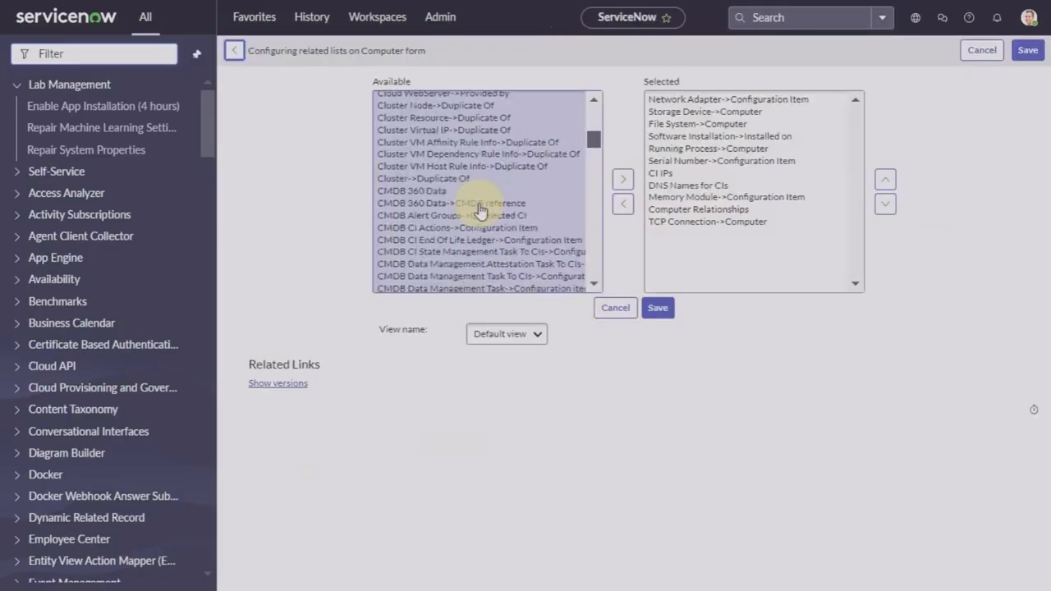
pyautogui.scroll(4, 480, 210)
pyautogui.scroll(5, 481, 210)
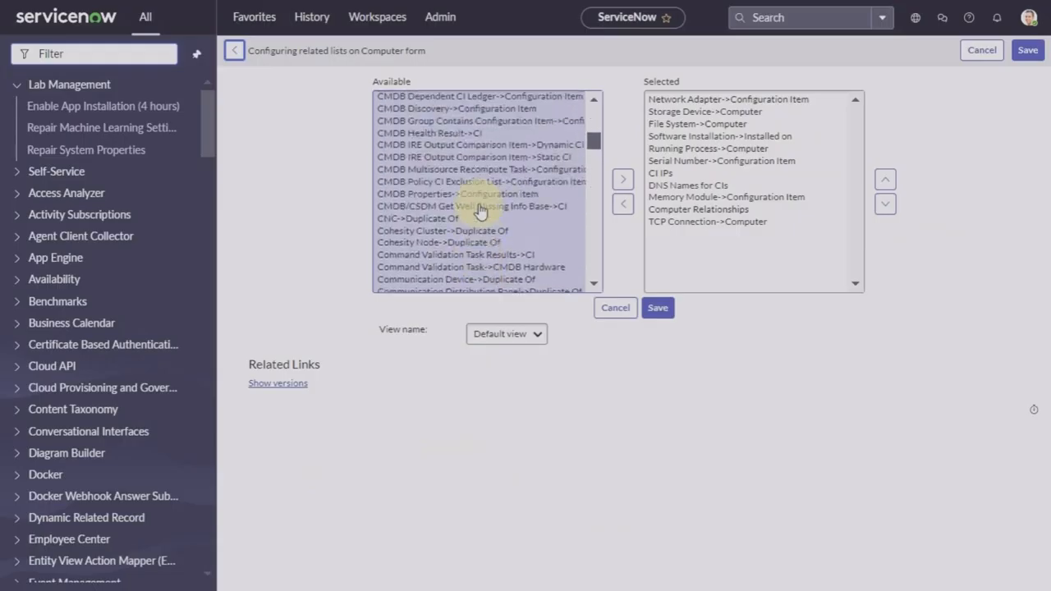
pyautogui.scroll(1, 480, 210)
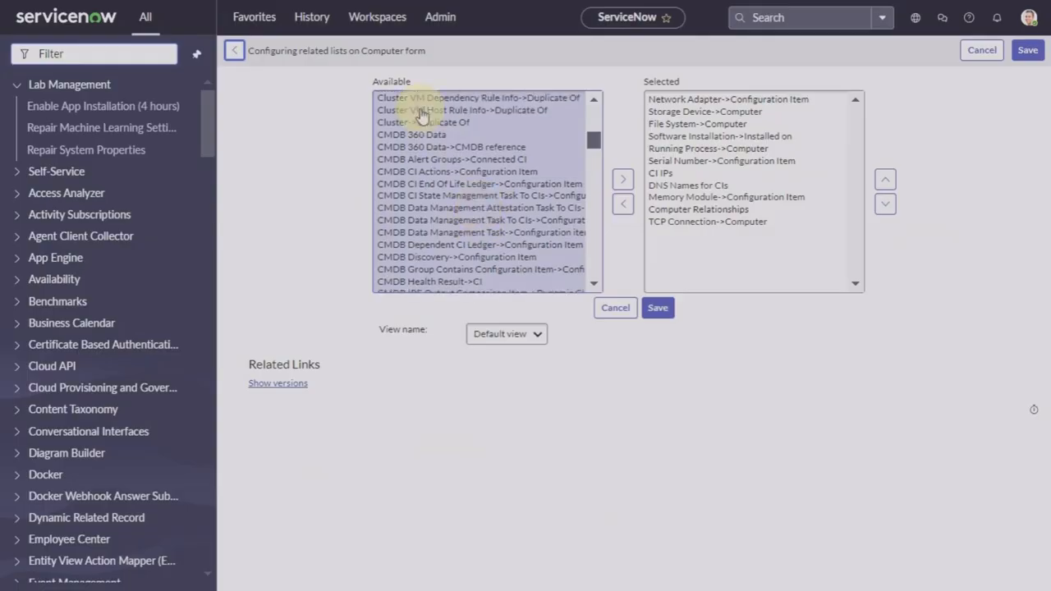
pyautogui.click(411, 134)
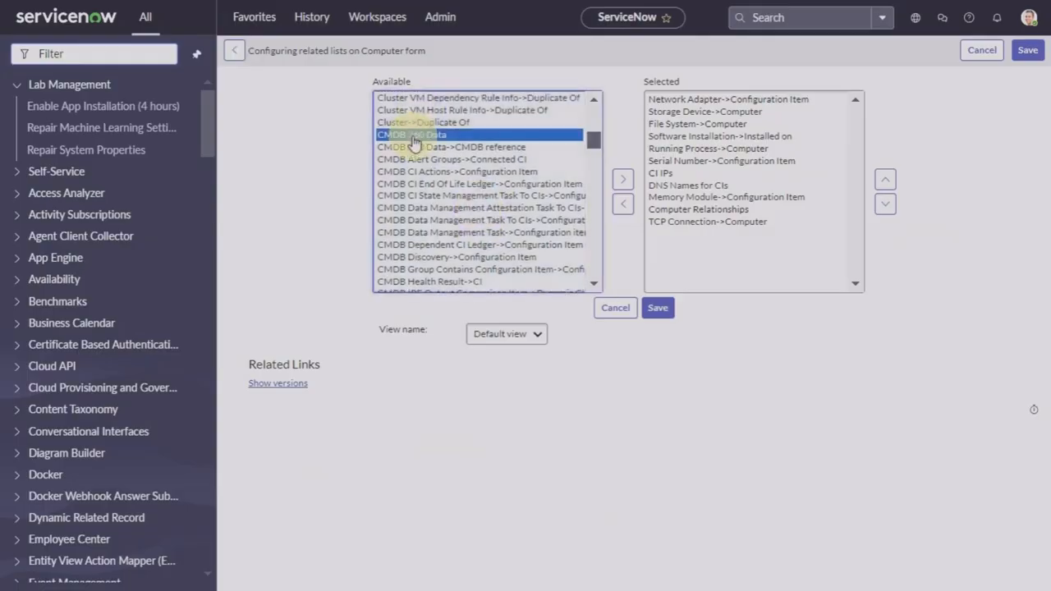
pyautogui.click(623, 179)
# Step: Move CMDB 360 Data up to just below Serial Number and save the layout
pyautogui.click(887, 178)
pyautogui.click(887, 179)
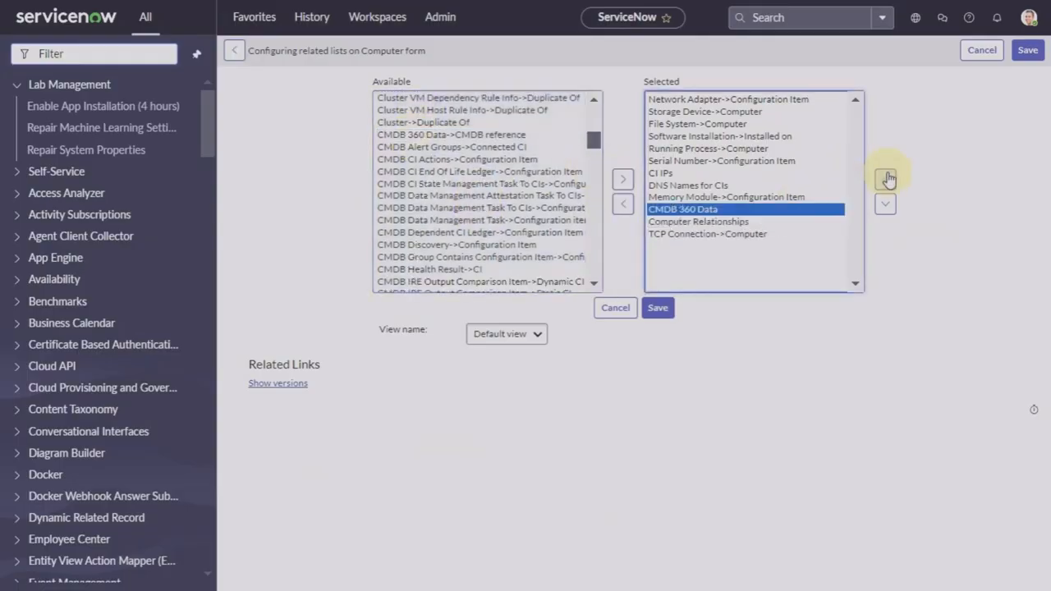
pyautogui.click(888, 182)
pyautogui.click(888, 180)
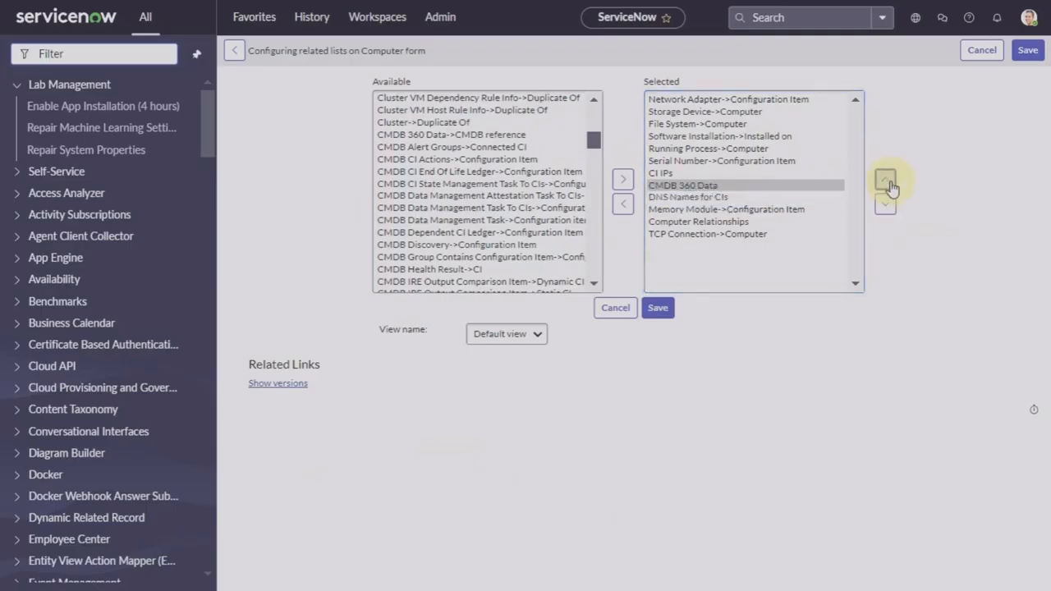
pyautogui.click(889, 180)
pyautogui.click(656, 312)
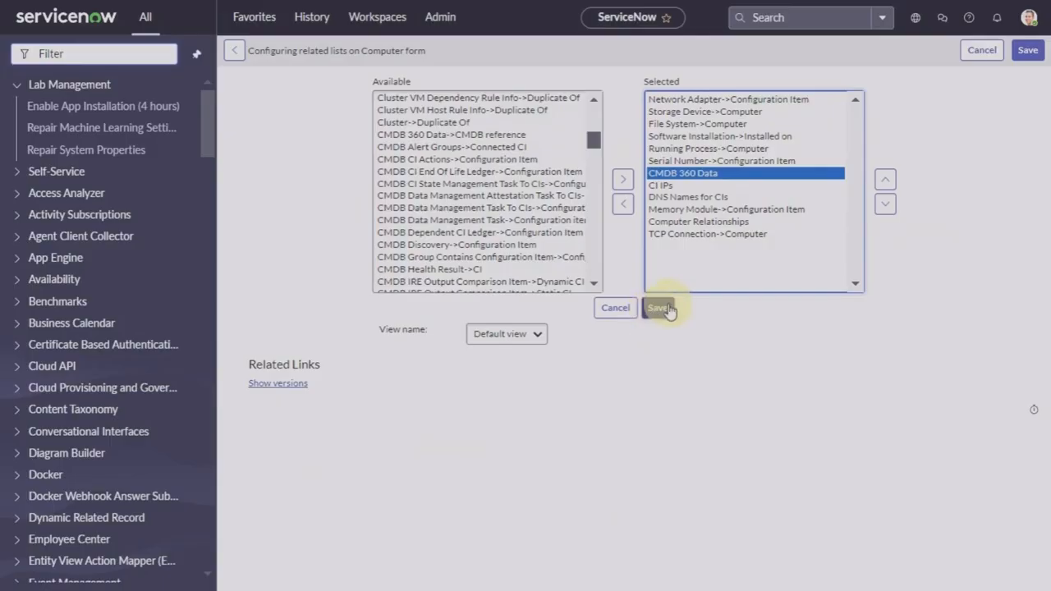
pyautogui.click(667, 309)
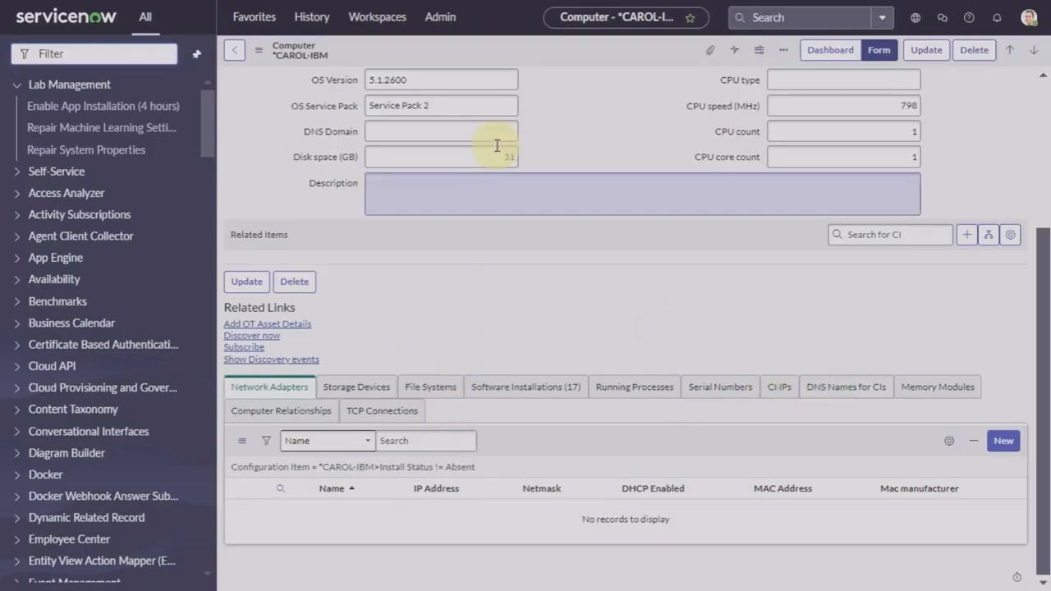
# Step: Reload the *CAROL-IBM computer form and review its related list tabs
pyautogui.rightClick(568, 60)
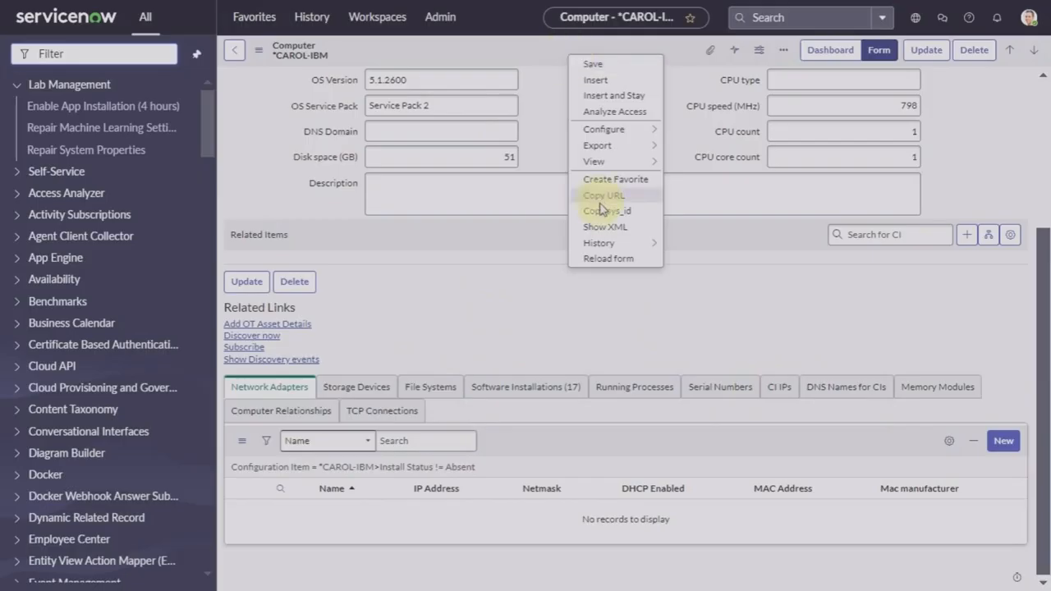
pyautogui.click(609, 260)
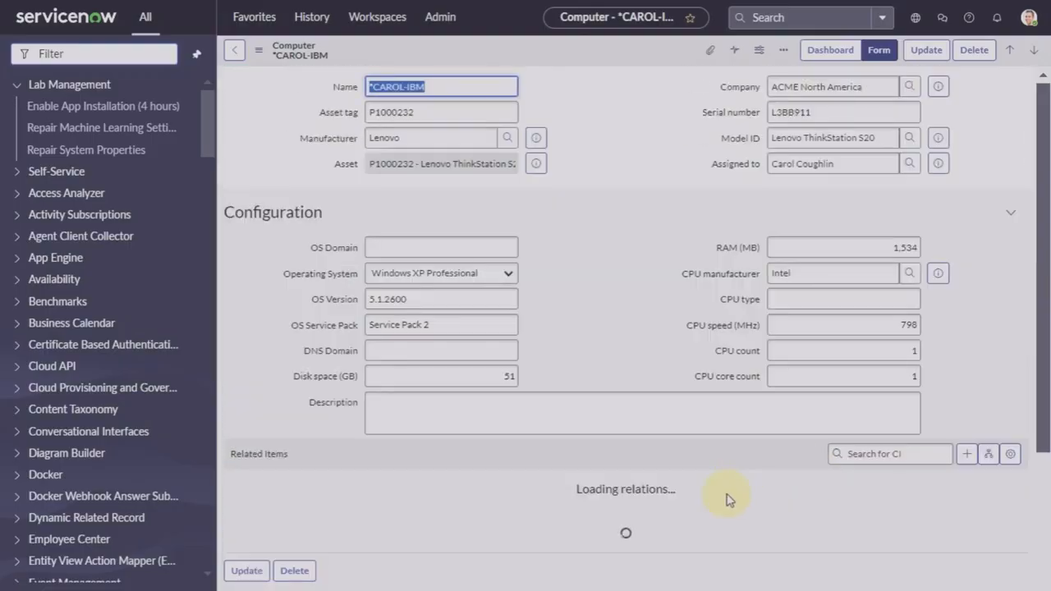
pyautogui.scroll(-3, 729, 499)
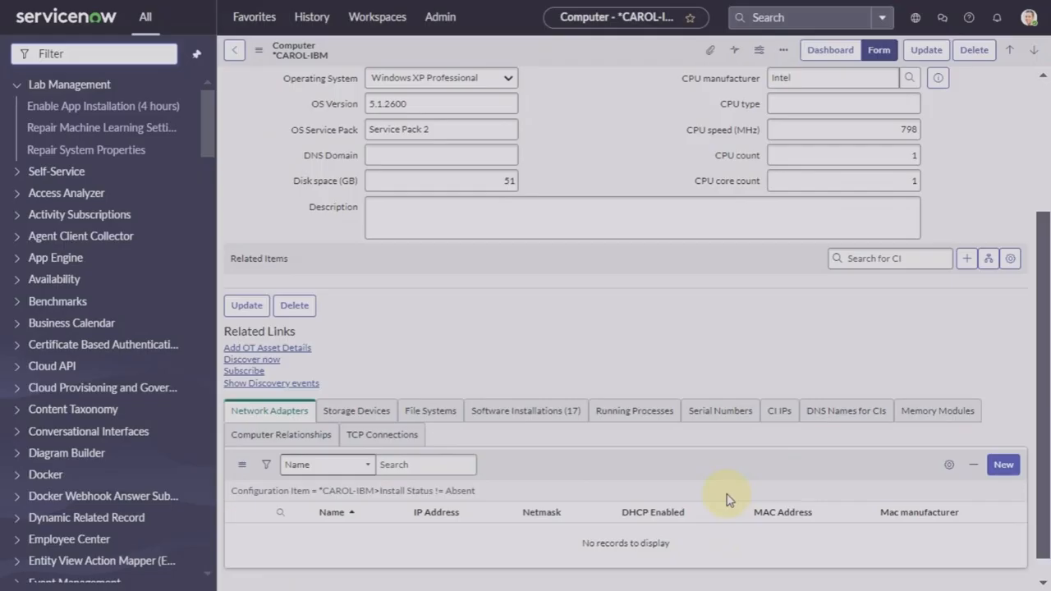
pyautogui.scroll(3, 729, 499)
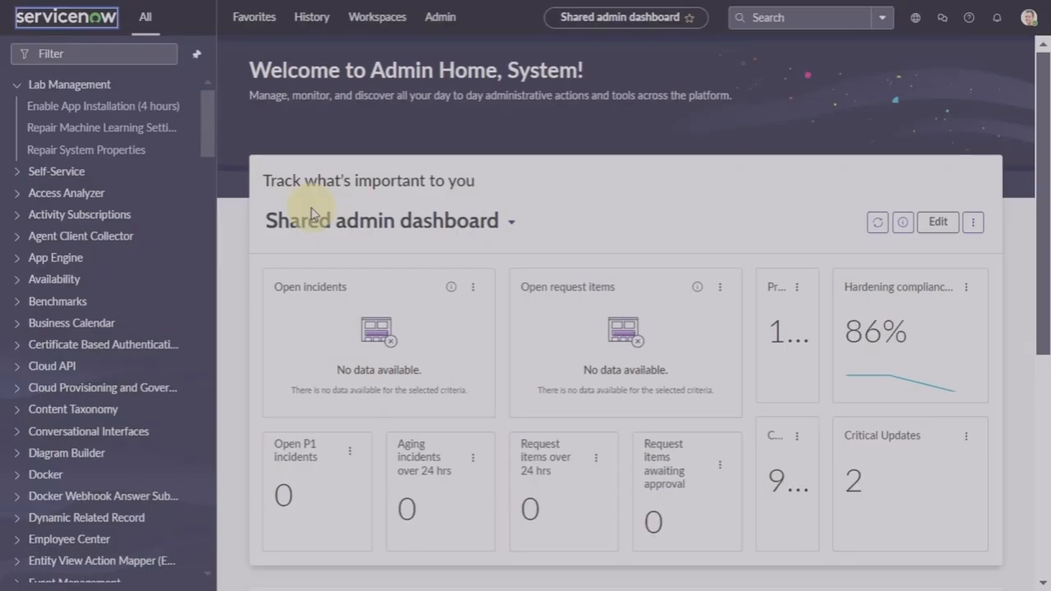
# Step: Filter the navigator for 'port pro' and open Discovery Definition > Port Probes
pyautogui.click(95, 58)
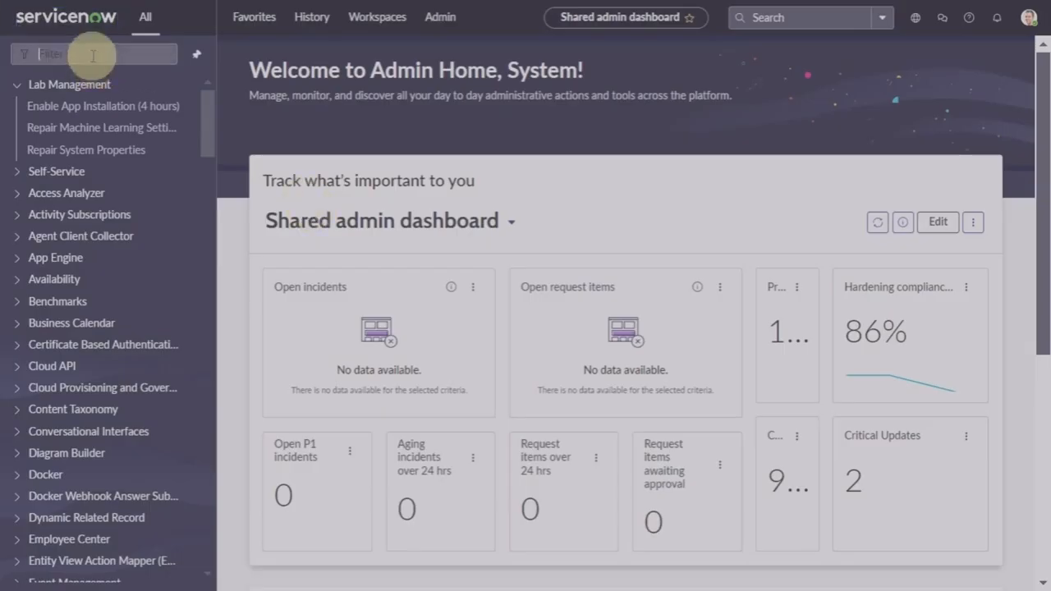
pyautogui.write('pro')
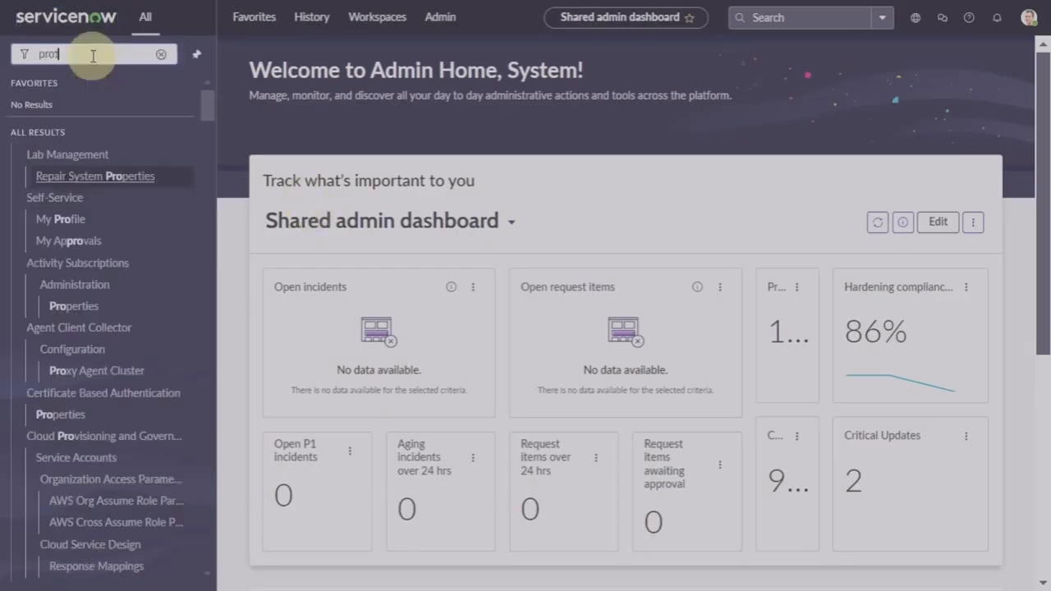
pyautogui.press('BackSpace')
pyautogui.press('BackSpace')
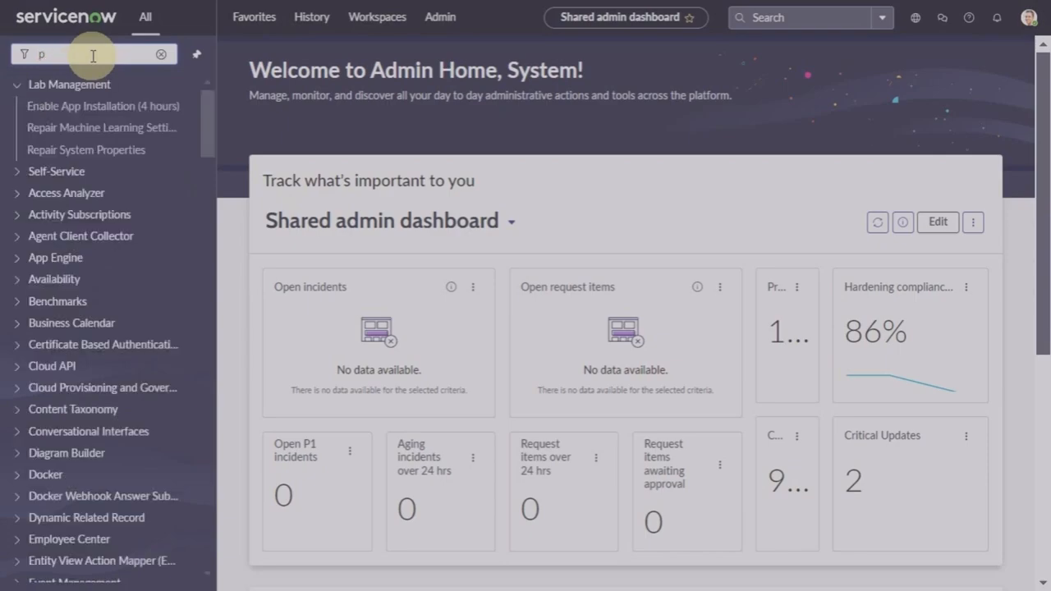
pyautogui.write('ort')
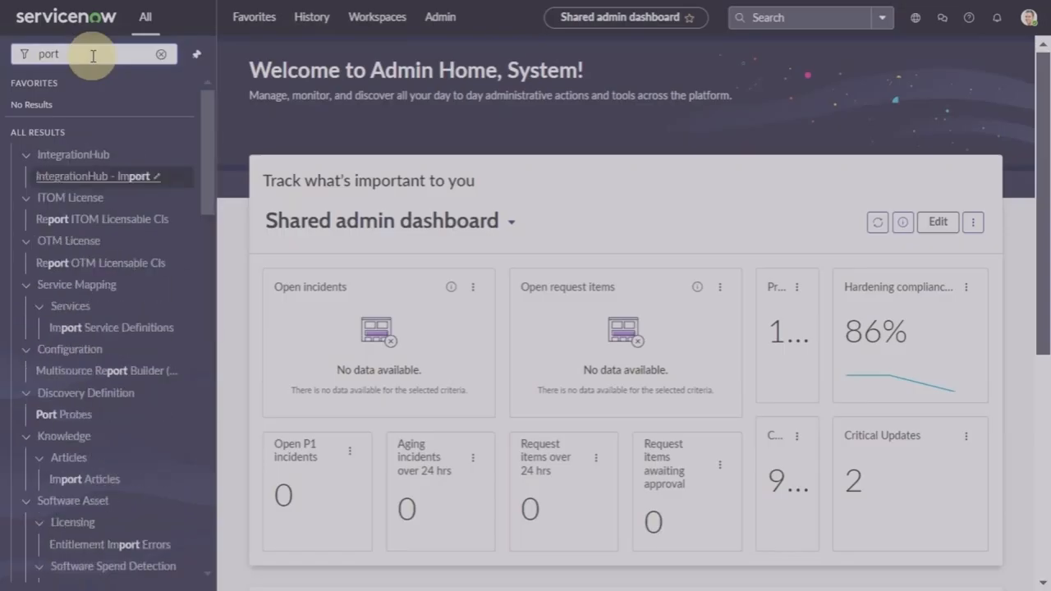
pyautogui.write(' pro')
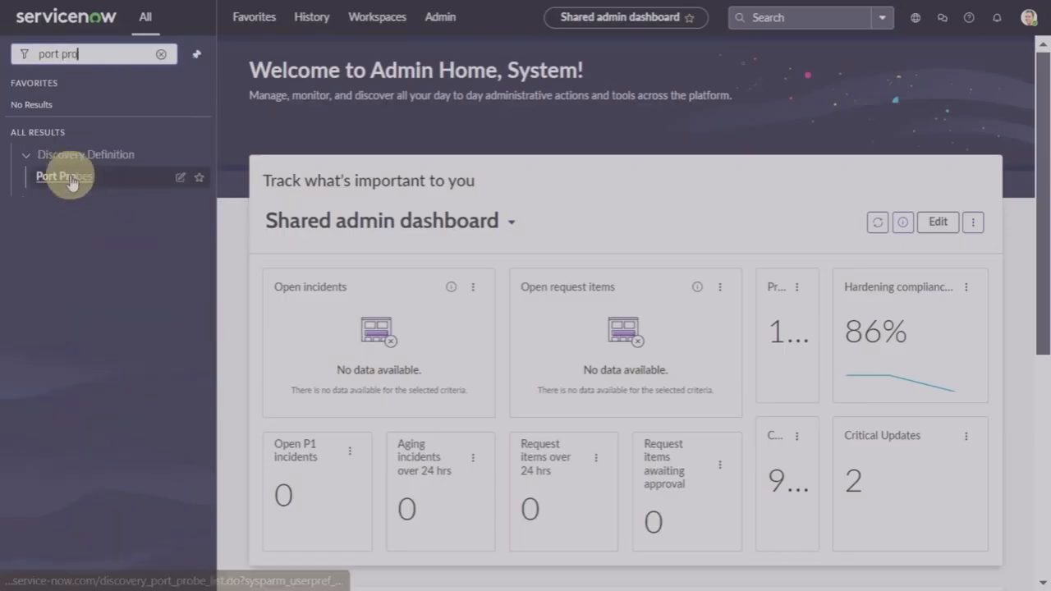
pyautogui.click(64, 177)
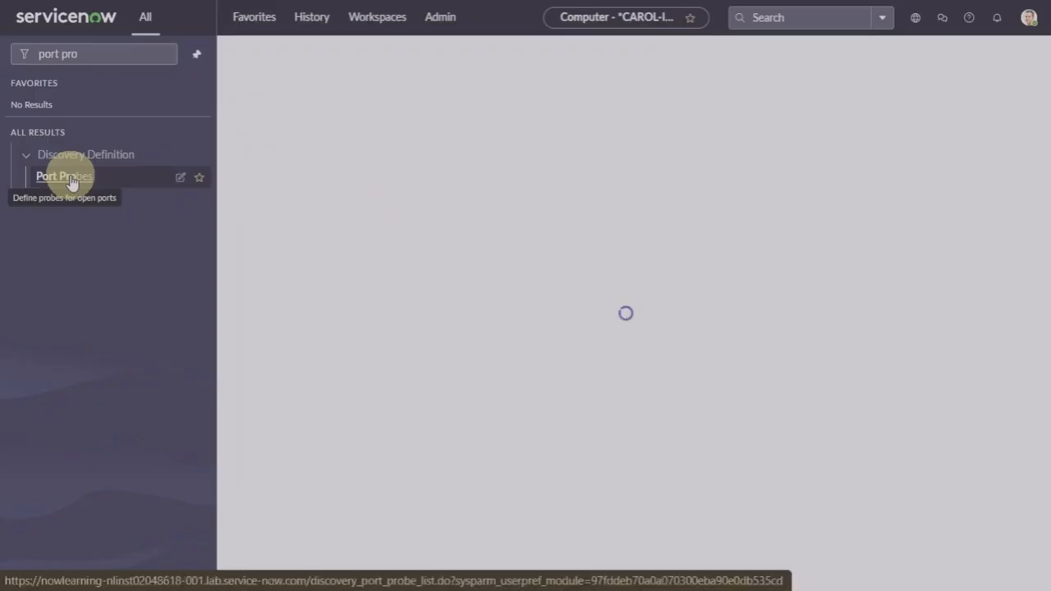
pyautogui.click(533, 59)
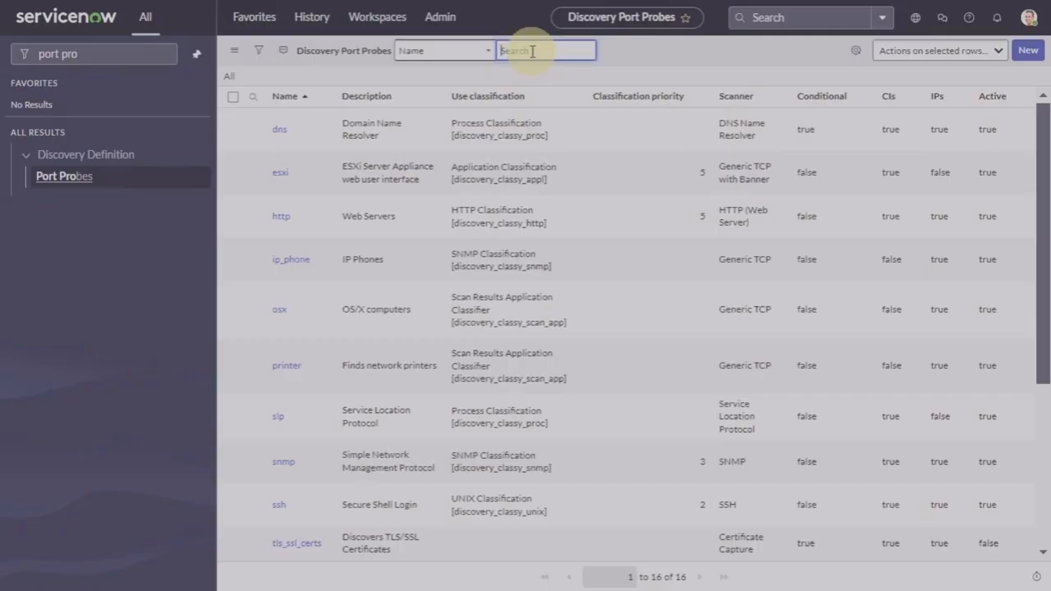
pyautogui.write('t')
pyautogui.press('BackSpace')
pyautogui.write('ssh')
pyautogui.press('Return')
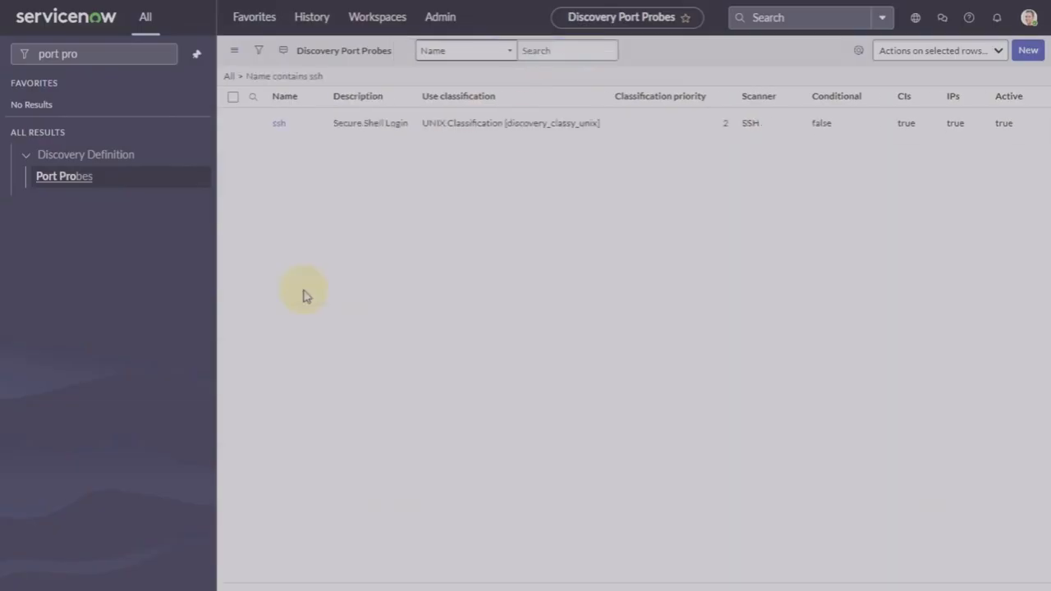
pyautogui.click(280, 160)
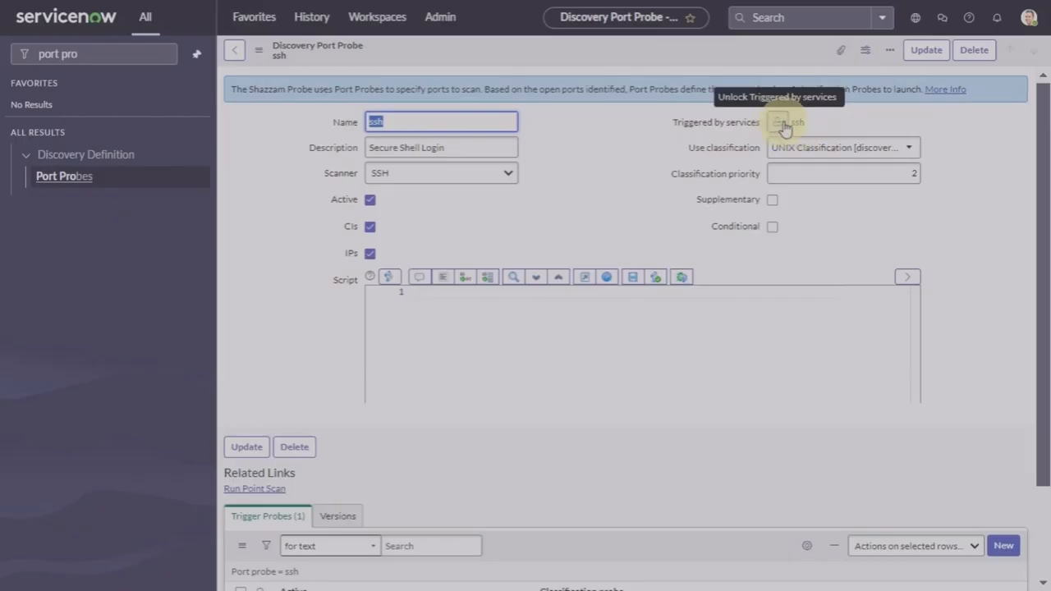
pyautogui.click(782, 123)
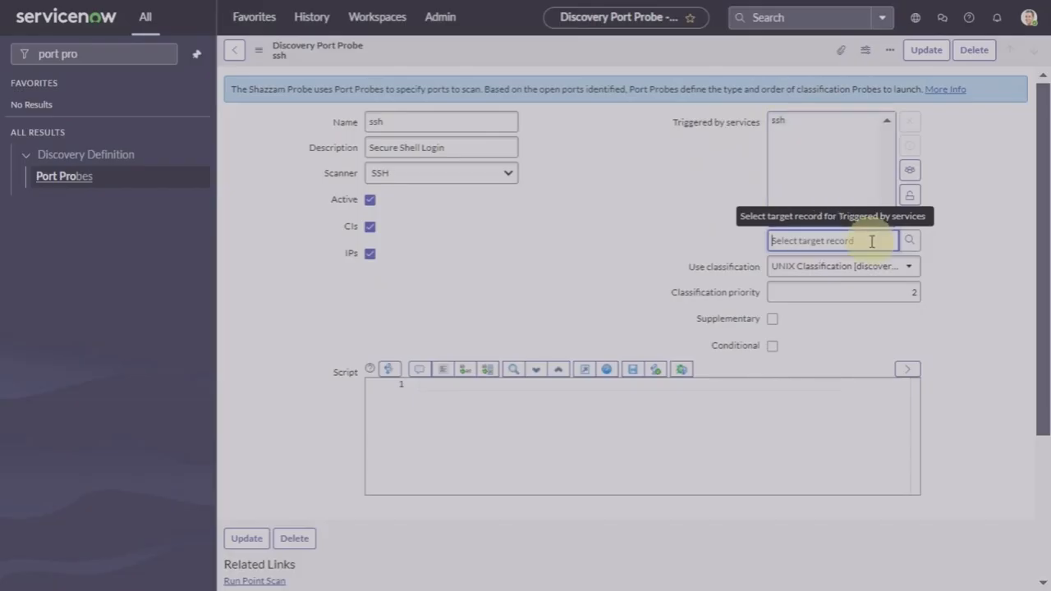
pyautogui.click(782, 123)
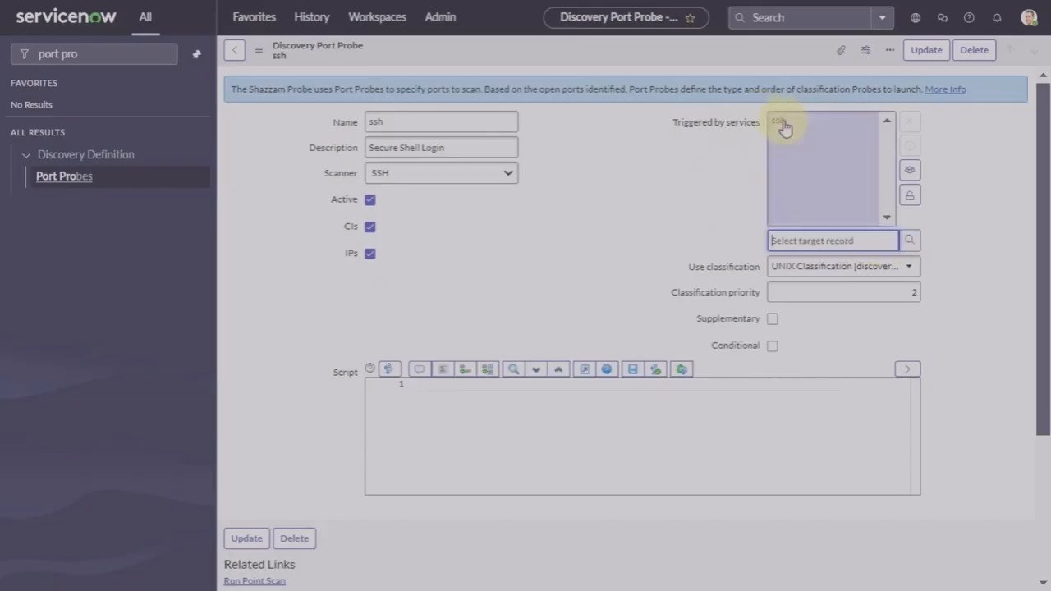
pyautogui.click(783, 123)
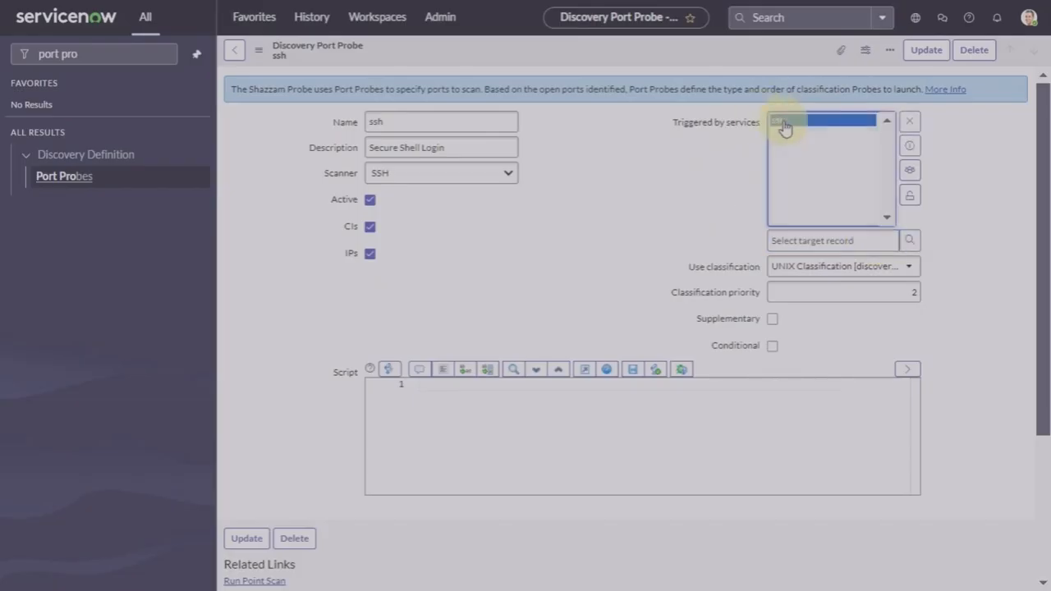
pyautogui.click(908, 151)
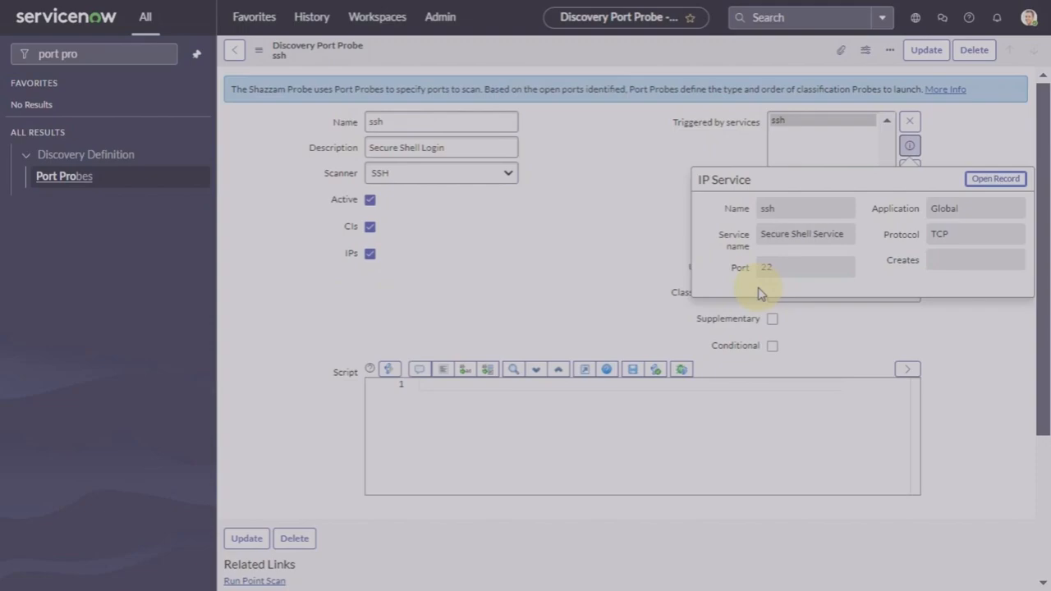
pyautogui.click(995, 181)
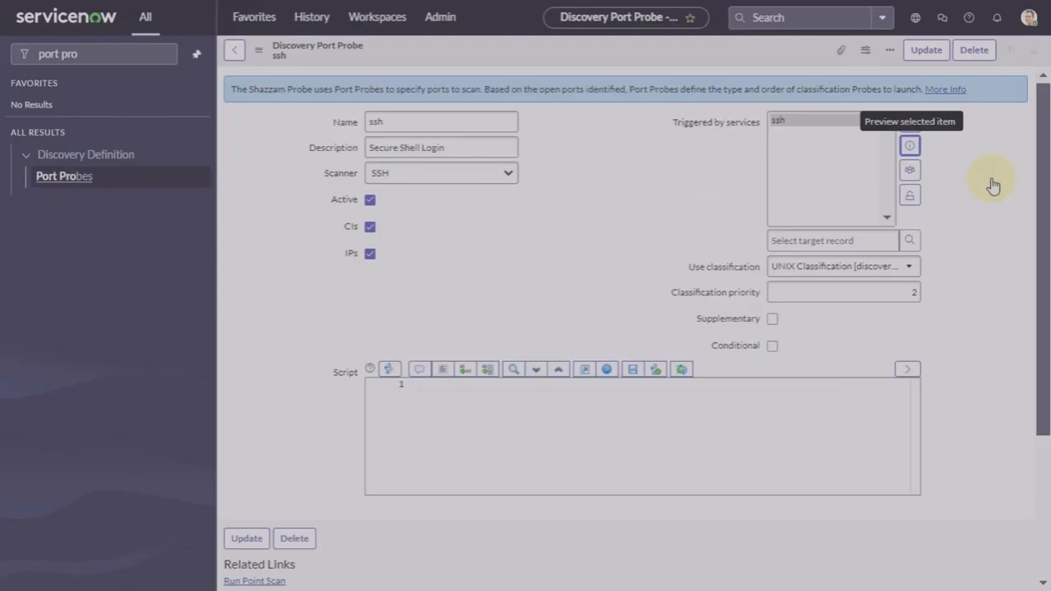
# Step: On the ssh IP service record, change the Port from 22 to 8755
pyautogui.doubleClick(420, 80)
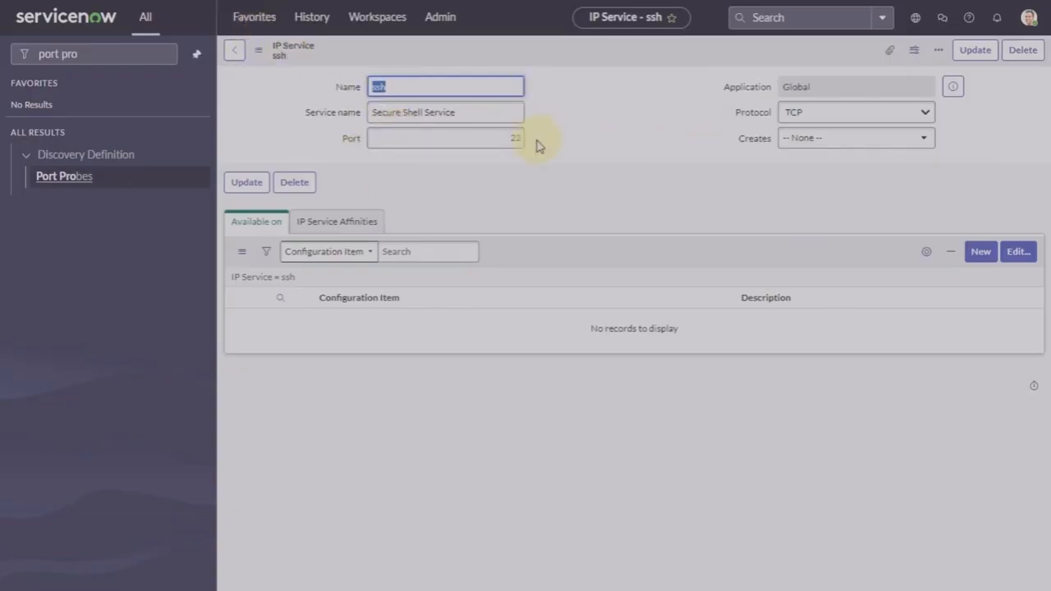
pyautogui.rightClick(586, 51)
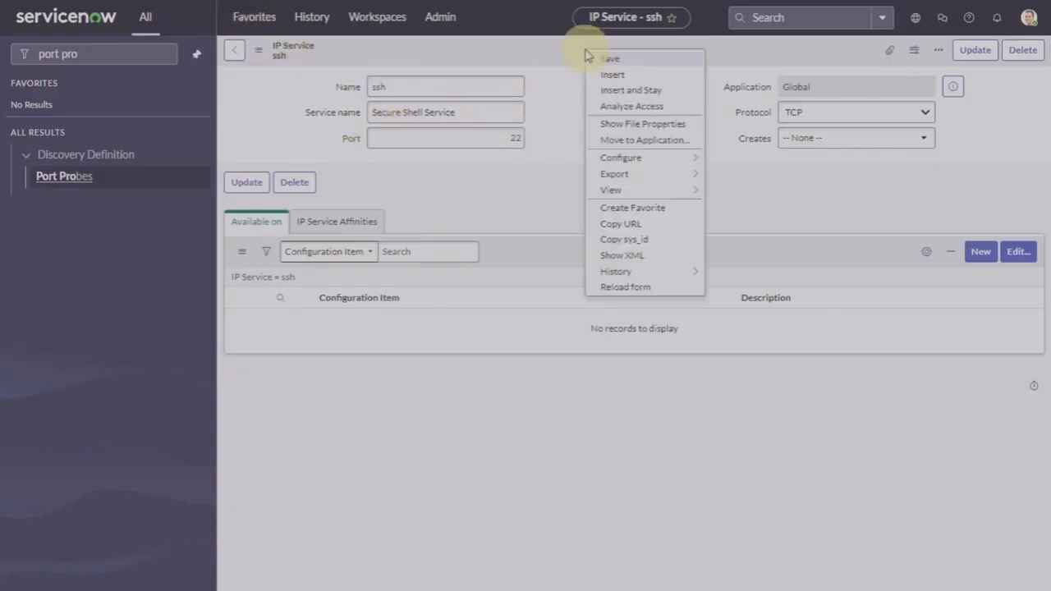
pyautogui.click(551, 161)
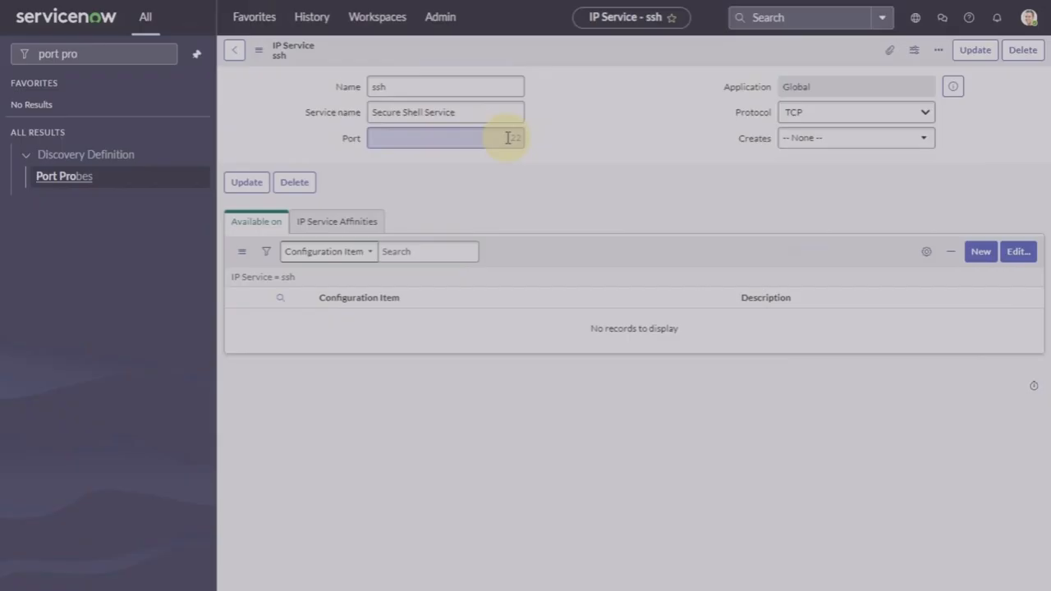
pyautogui.click(598, 179)
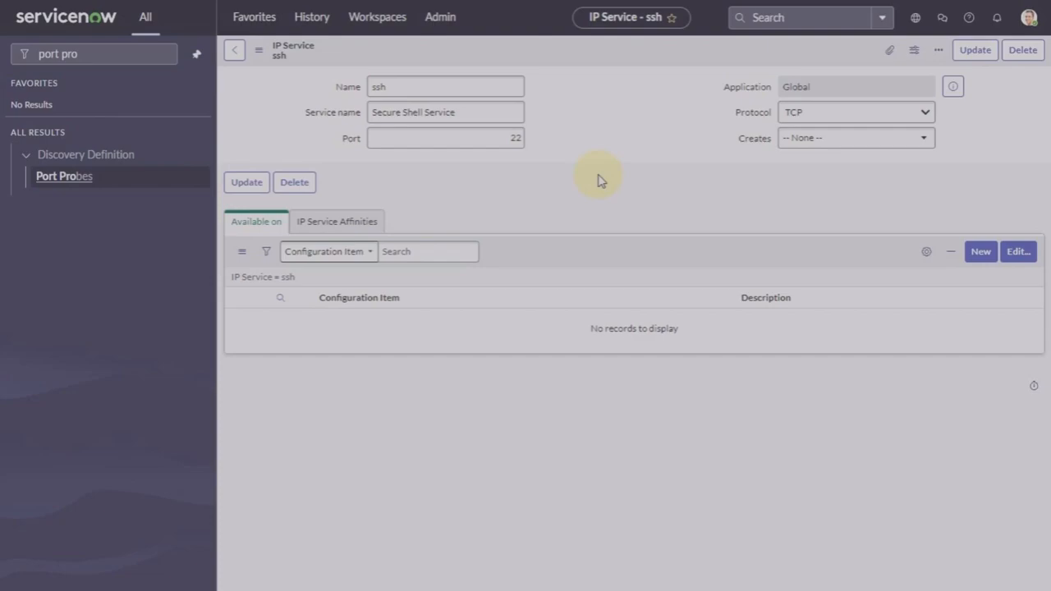
pyautogui.click(494, 136)
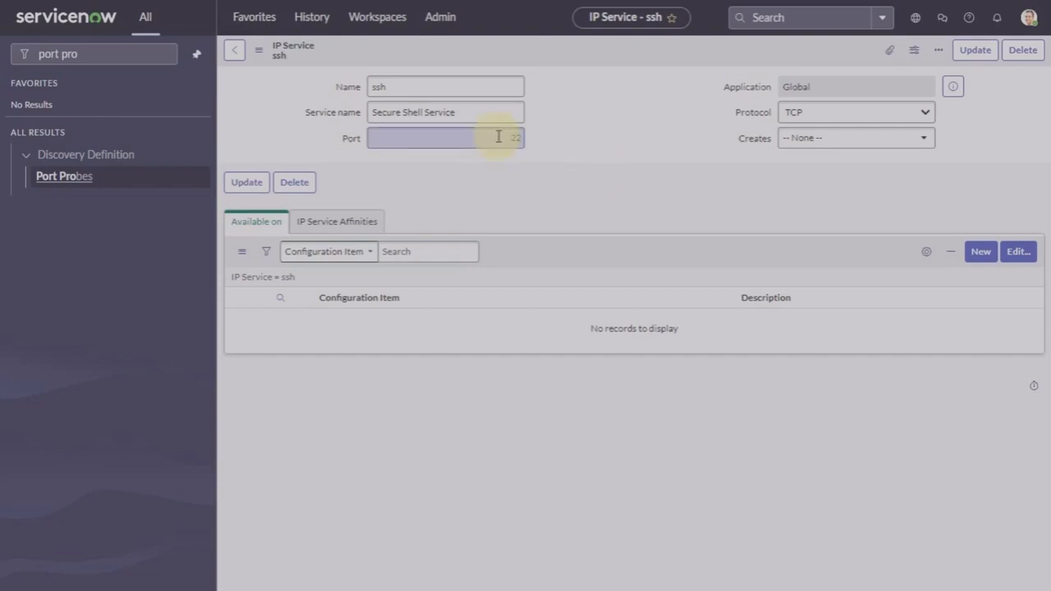
pyautogui.click(499, 136)
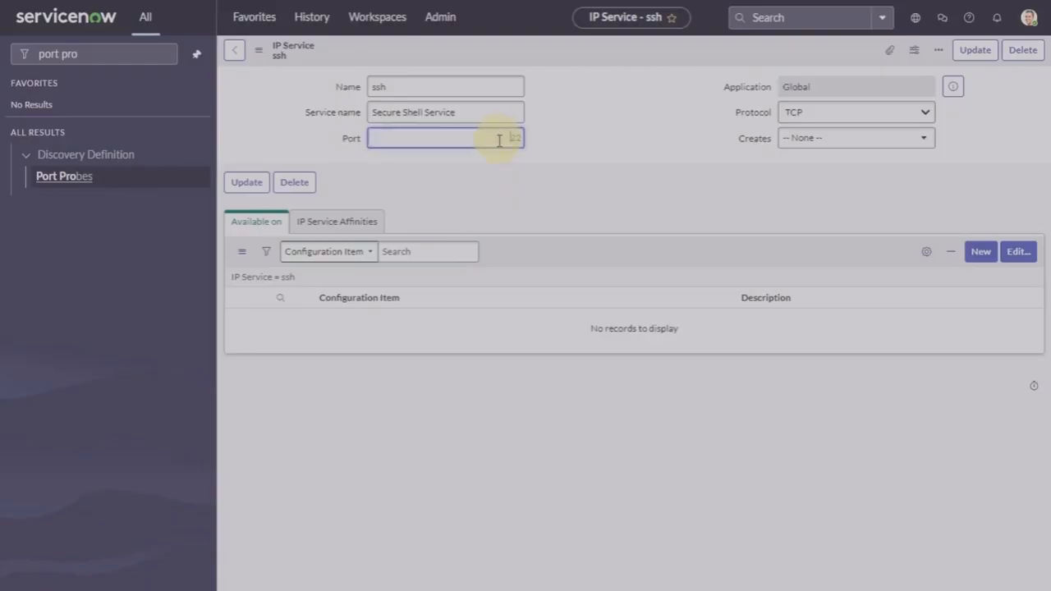
pyautogui.moveTo(499, 141); pyautogui.dragTo(565, 145)
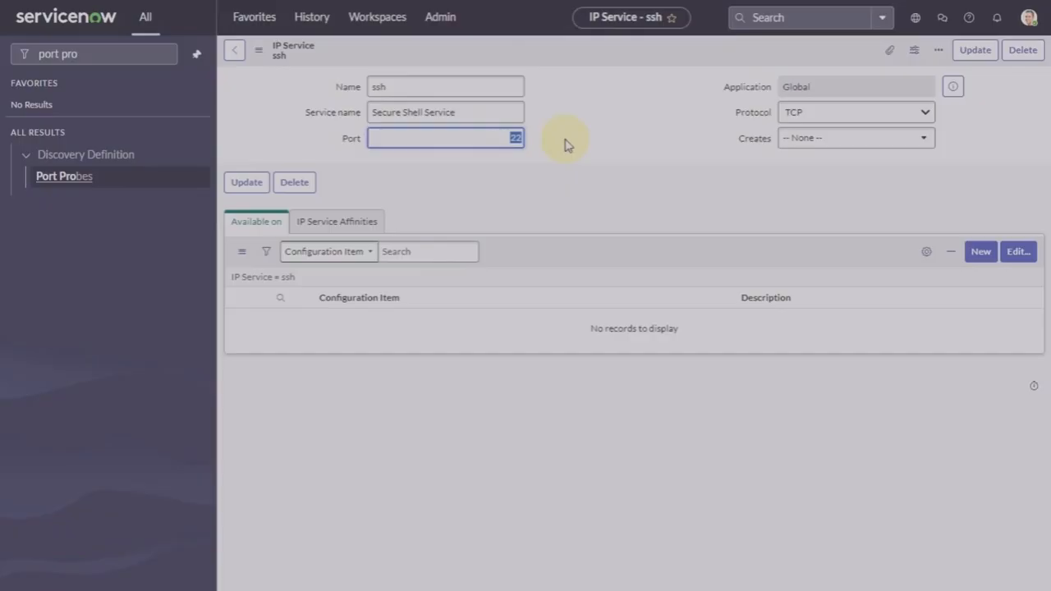
pyautogui.write('8755')
# Step: Save it as a new record with Insert and Stay, renamed to ssh2
pyautogui.rightClick(579, 59)
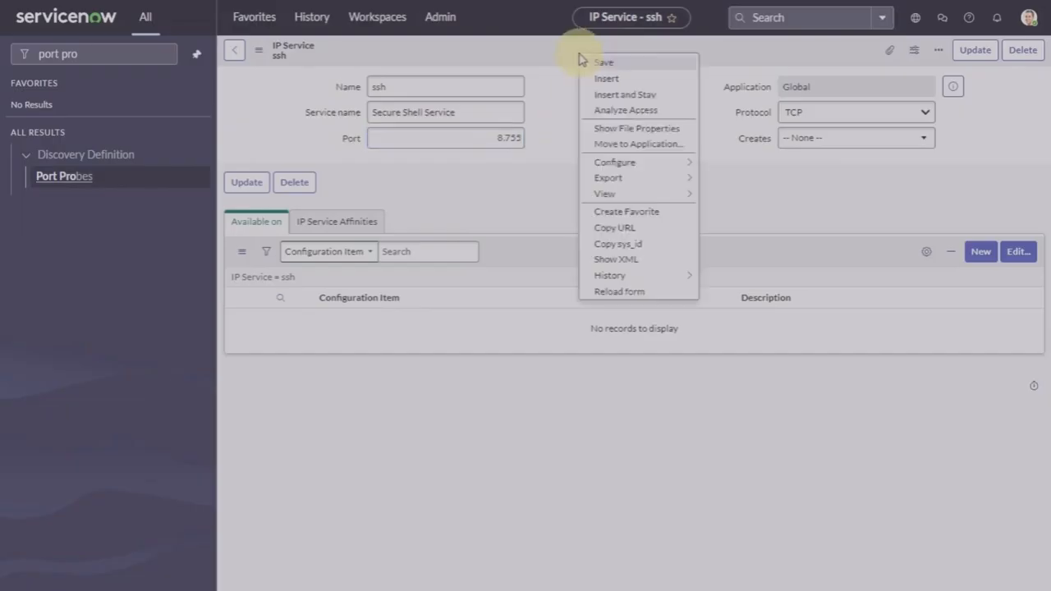
pyautogui.click(626, 96)
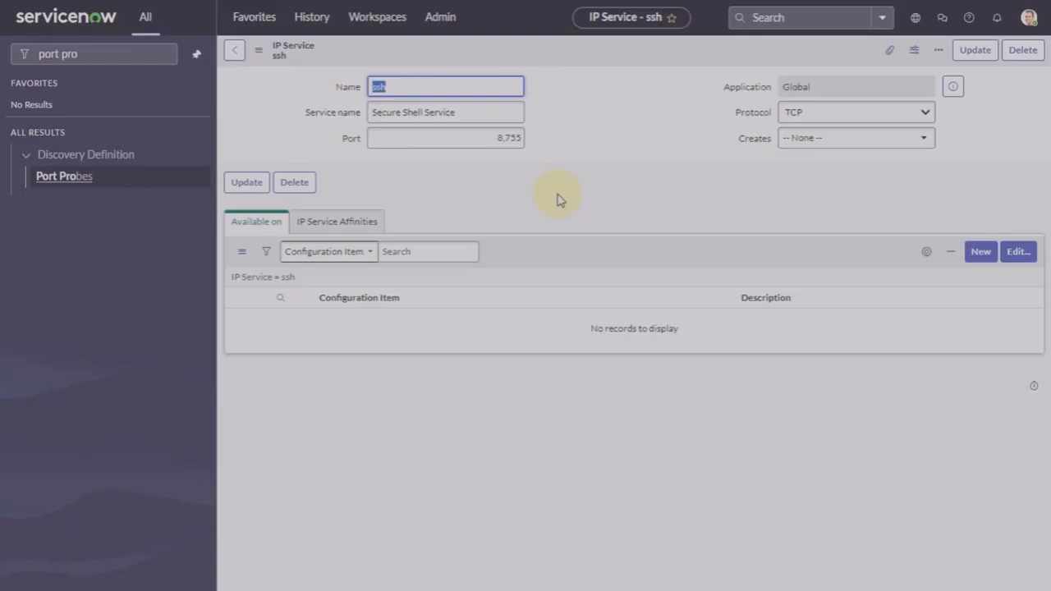
pyautogui.click(429, 85)
pyautogui.write('2')
pyautogui.click(976, 52)
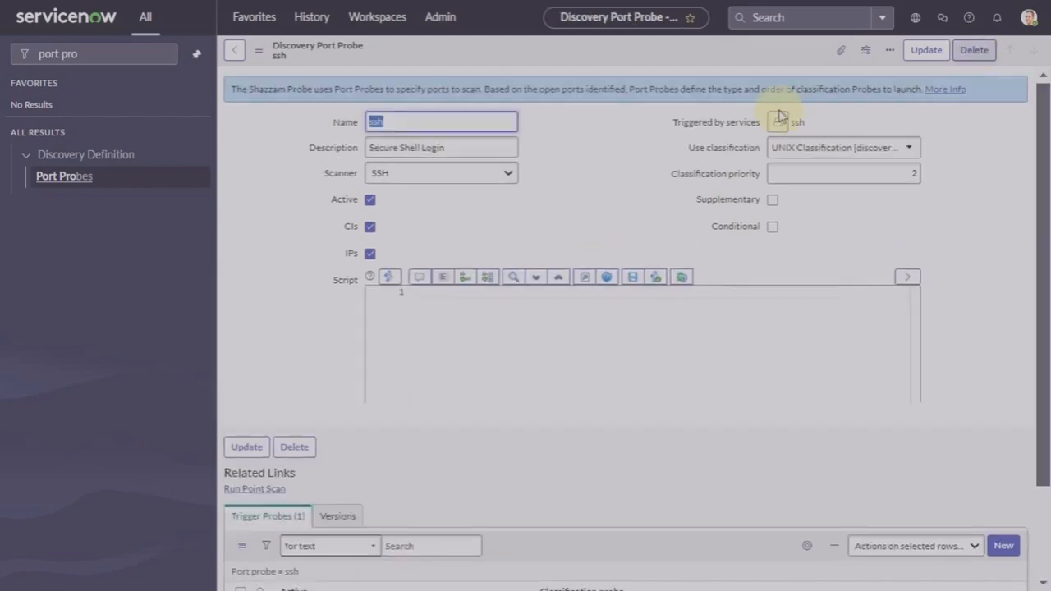
# Step: Open IP Services and search names for *ssh, showing ssh on 22 and ssh2 on 8755
pyautogui.click(233, 53)
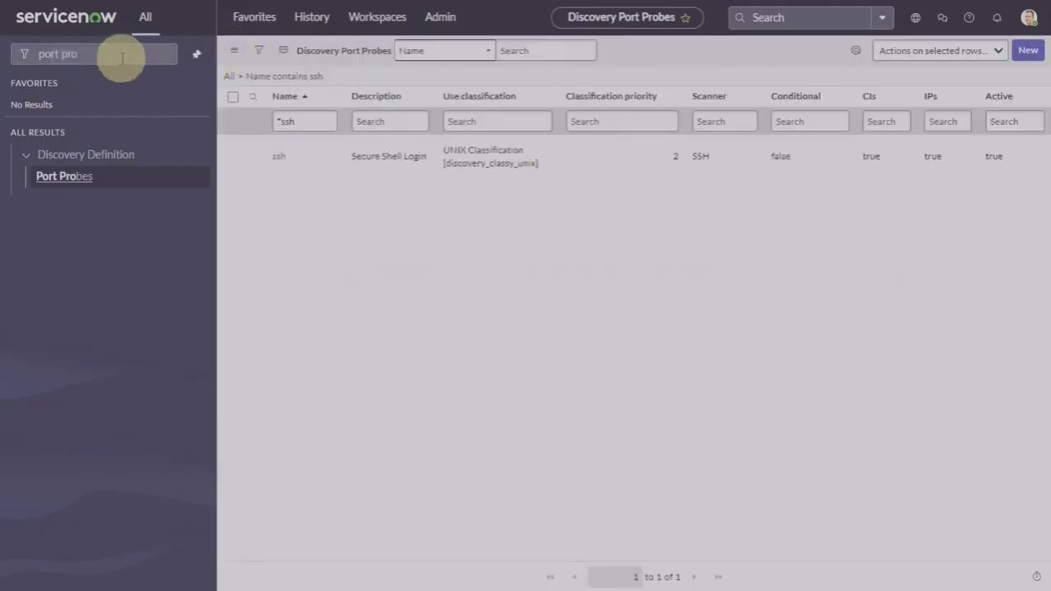
pyautogui.click(163, 57)
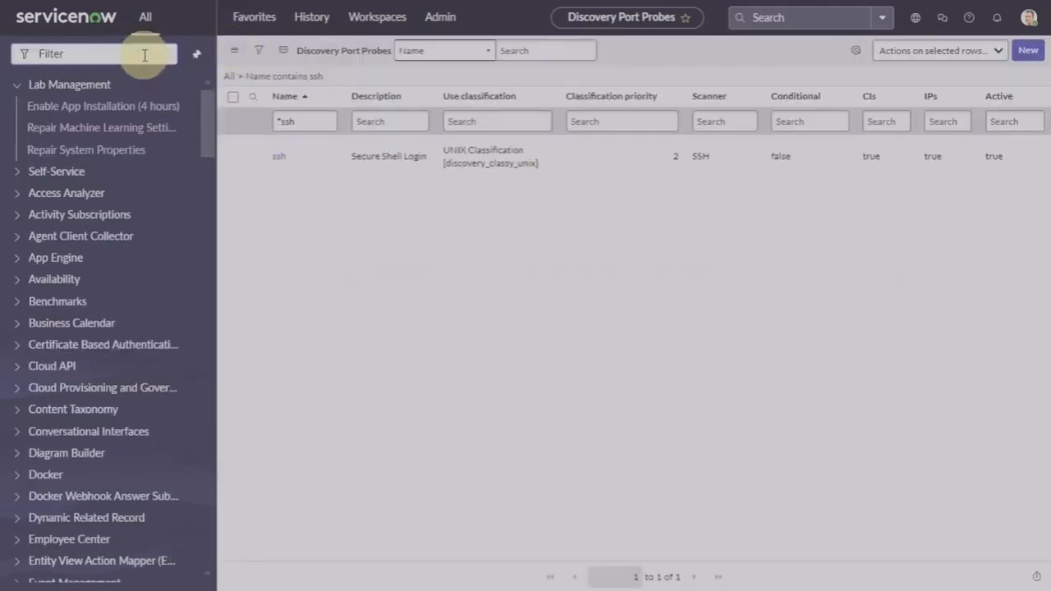
pyautogui.write('ip services')
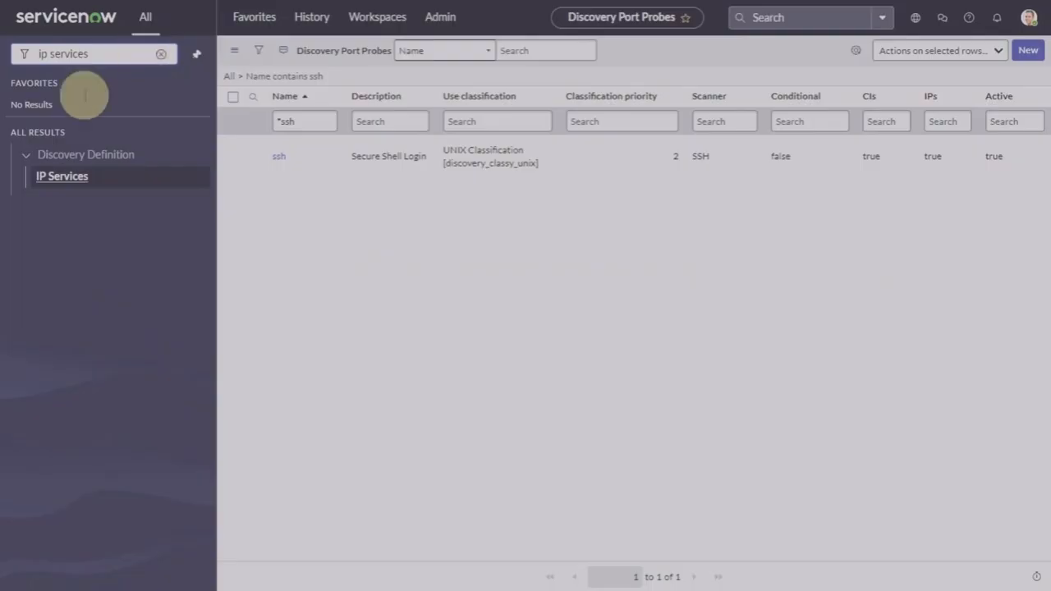
pyautogui.click(58, 179)
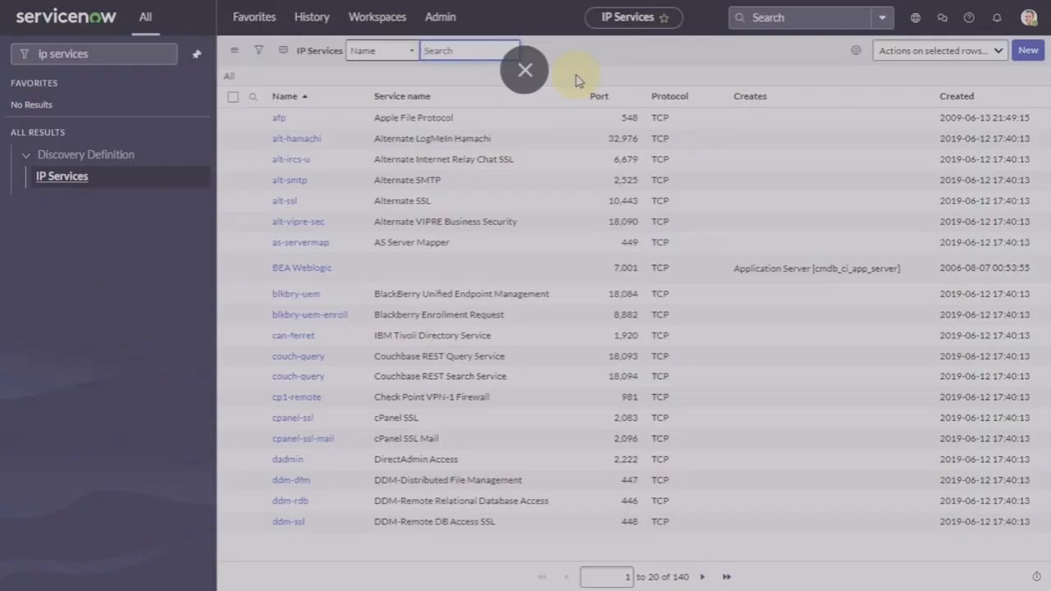
pyautogui.write('*ssh')
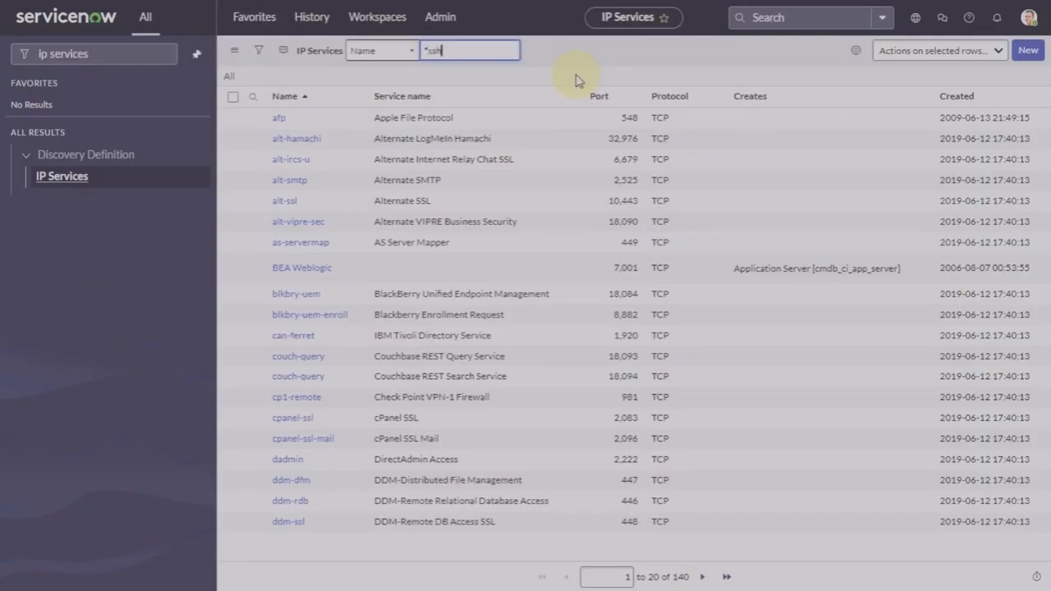
pyautogui.press('Return')
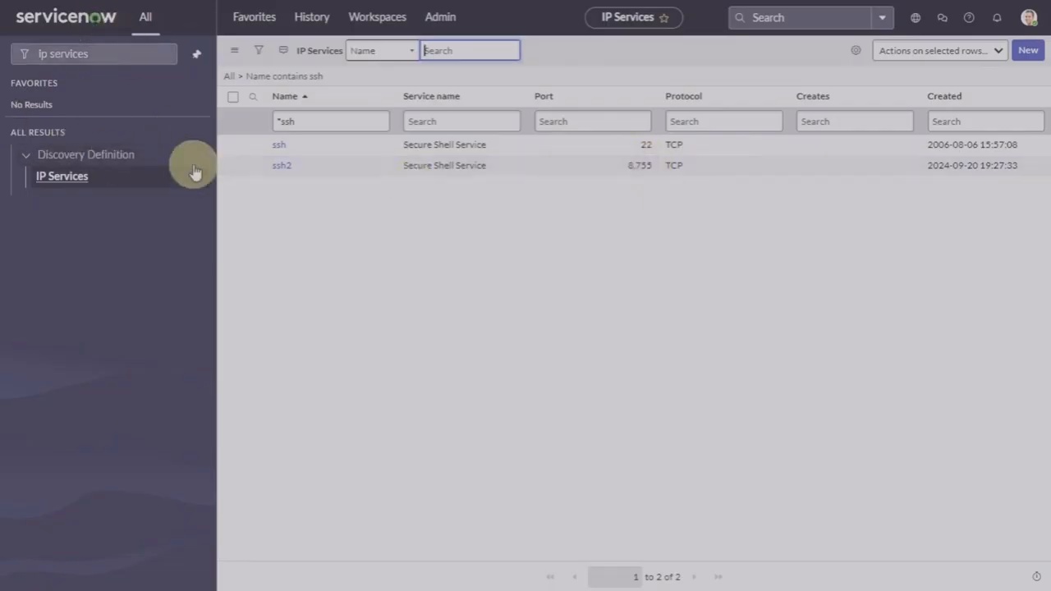
pyautogui.click(120, 53)
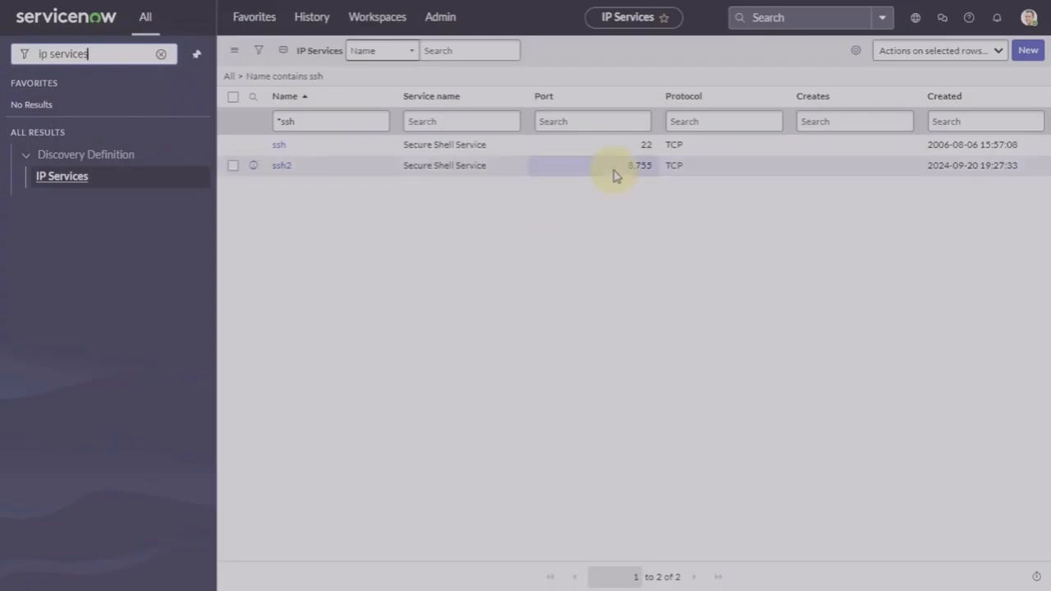
pyautogui.click(163, 58)
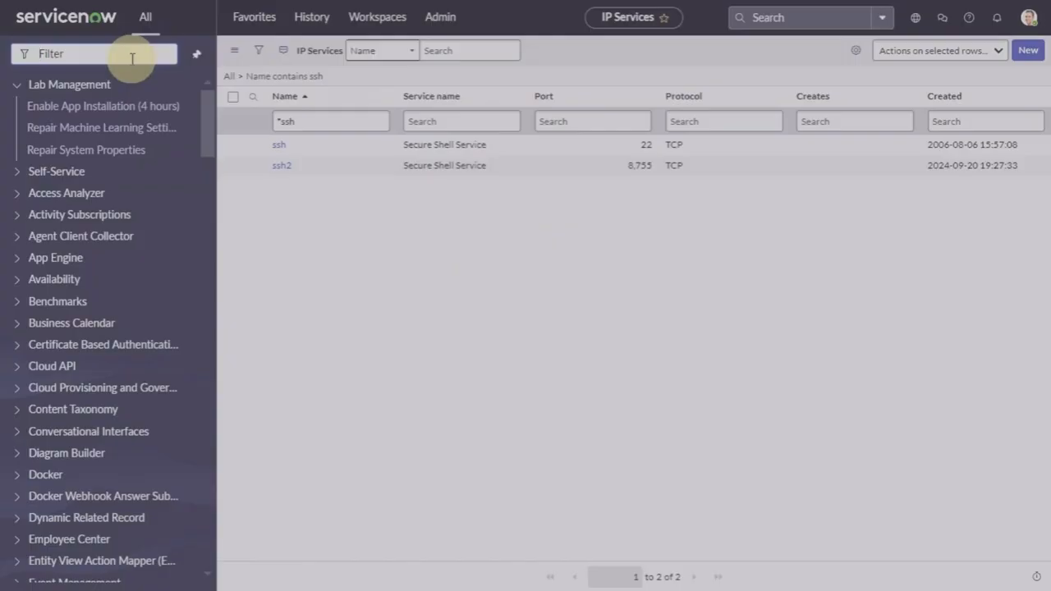
# Step: Search the Port Probes list and open the ssh port probe
pyautogui.write('port probe')
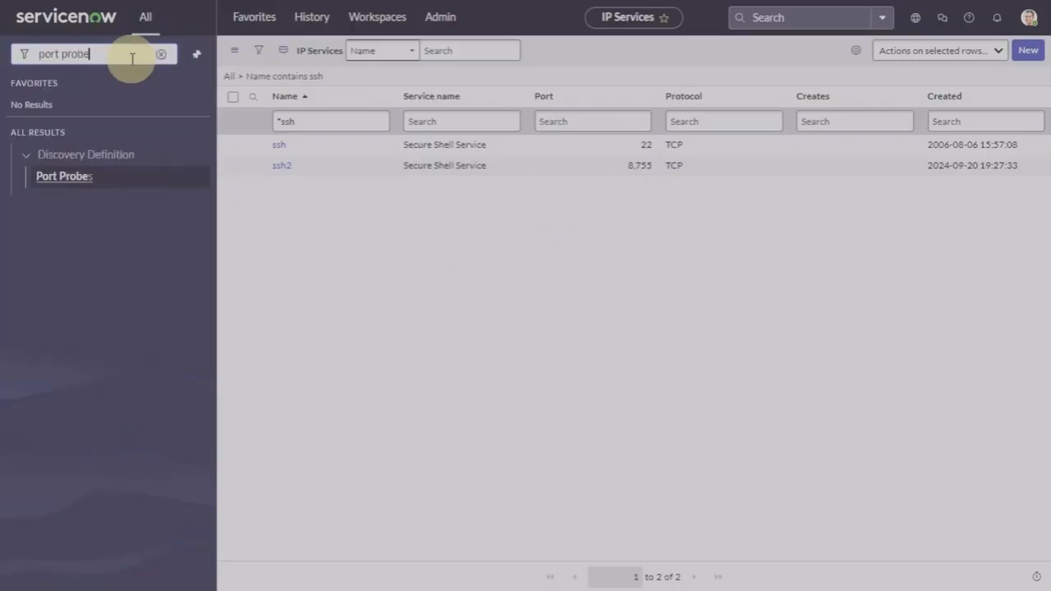
pyautogui.click(64, 177)
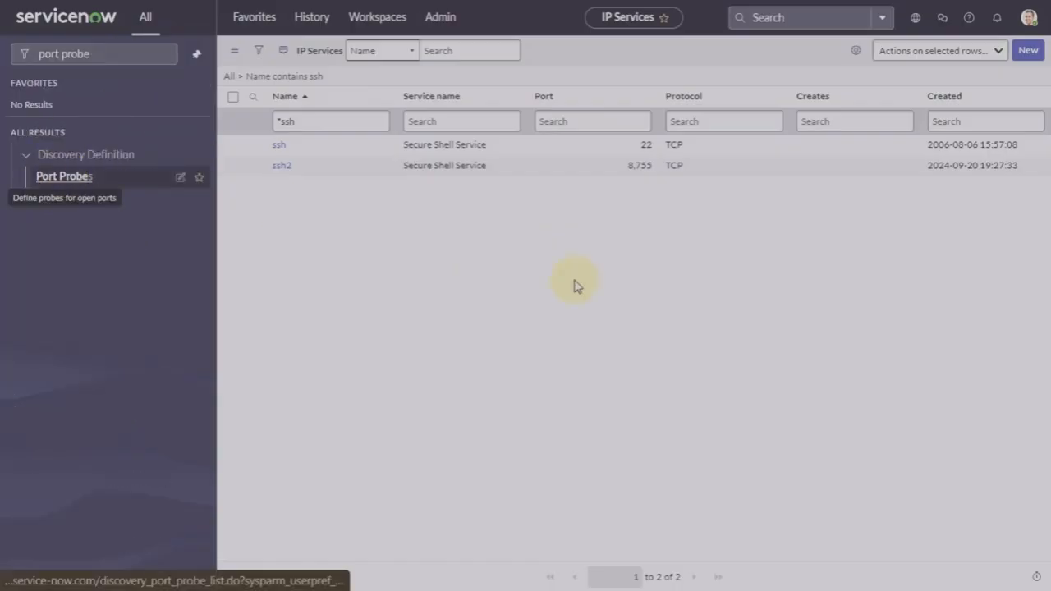
pyautogui.click(539, 51)
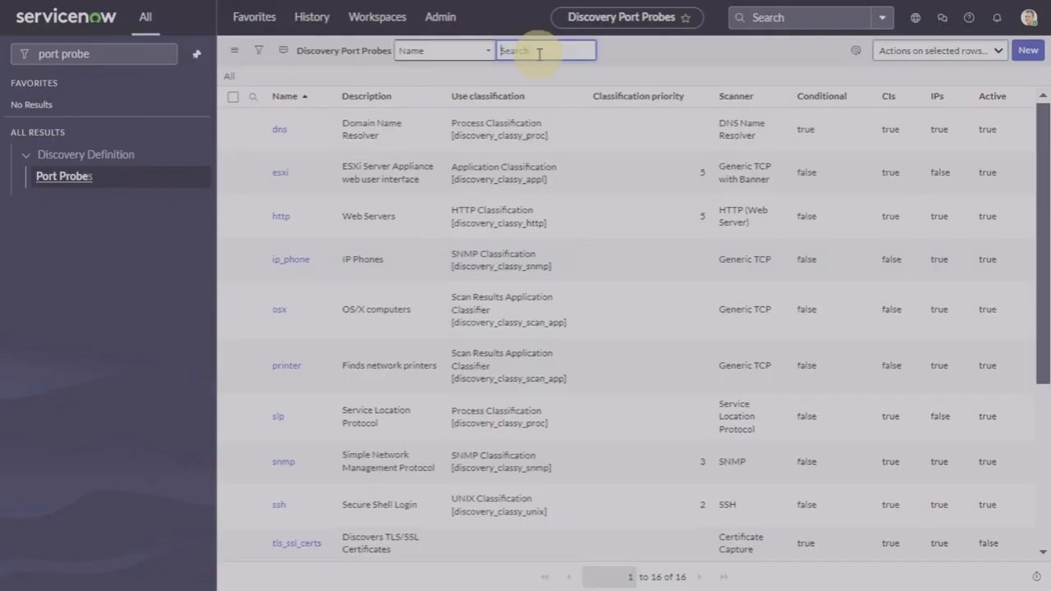
pyautogui.write('*ssl')
pyautogui.press('Return')
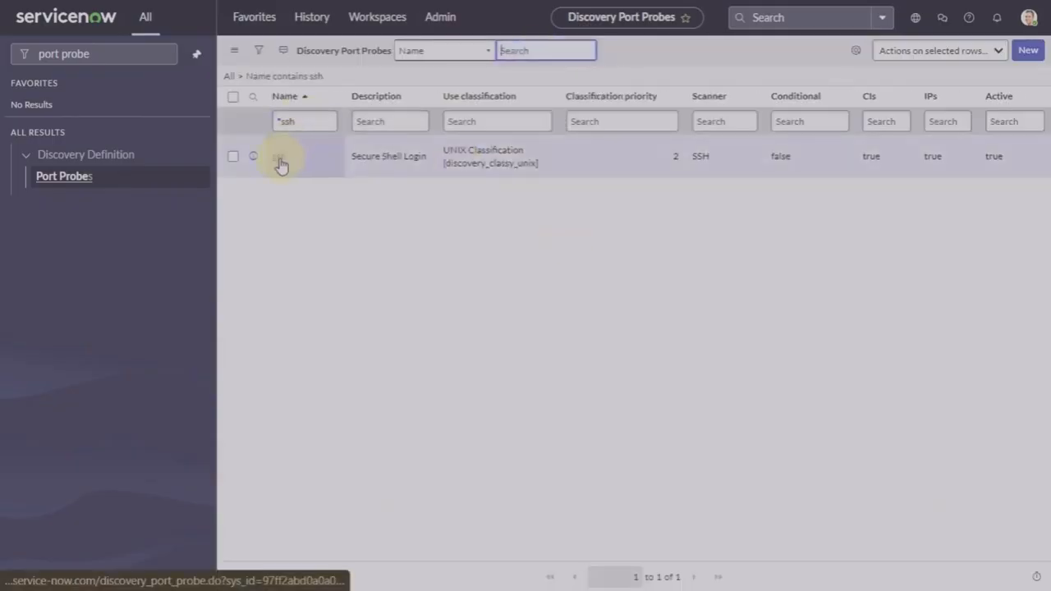
pyautogui.click(280, 162)
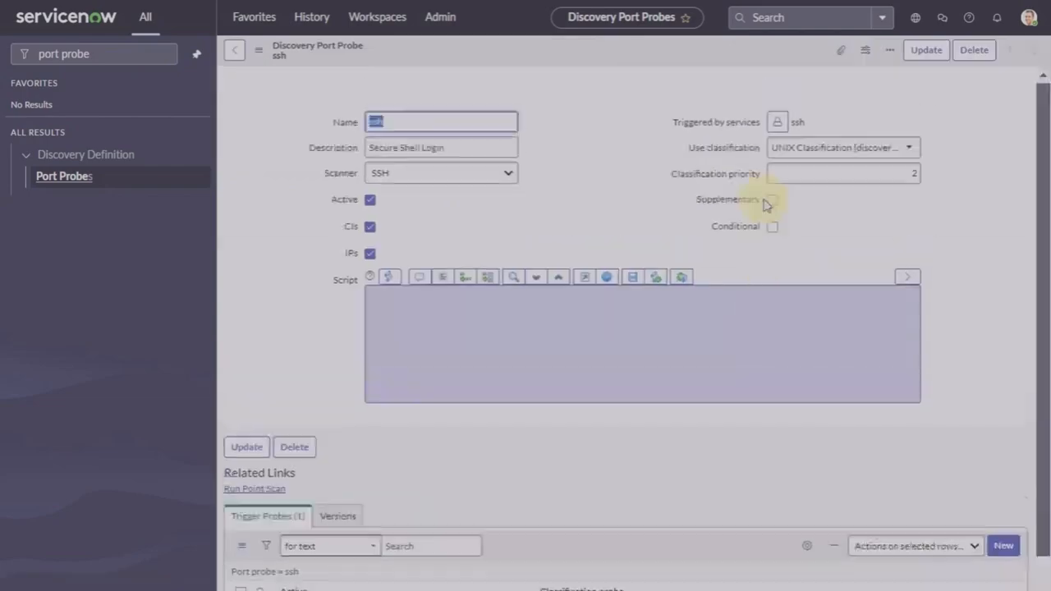
# Step: Set the probe's Triggered by services to ssh and ssh2 and save it
pyautogui.click(777, 129)
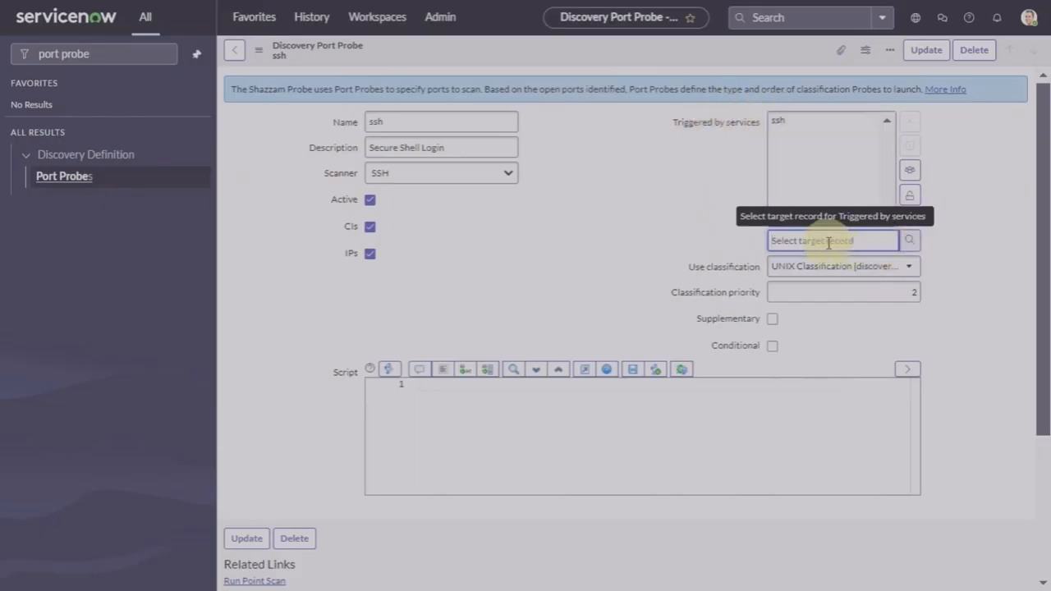
pyautogui.write('ssh')
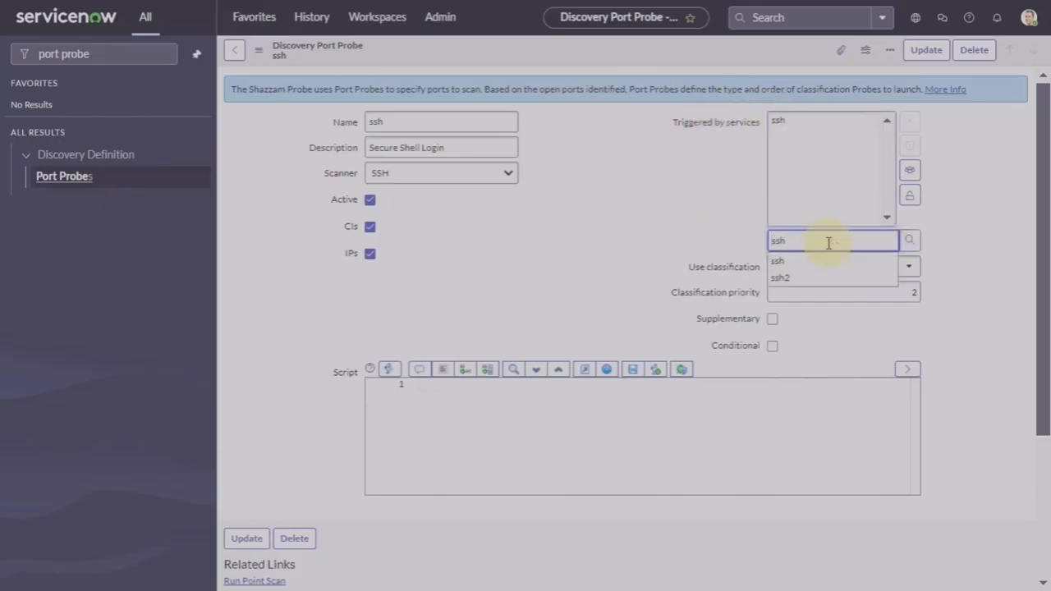
pyautogui.click(793, 279)
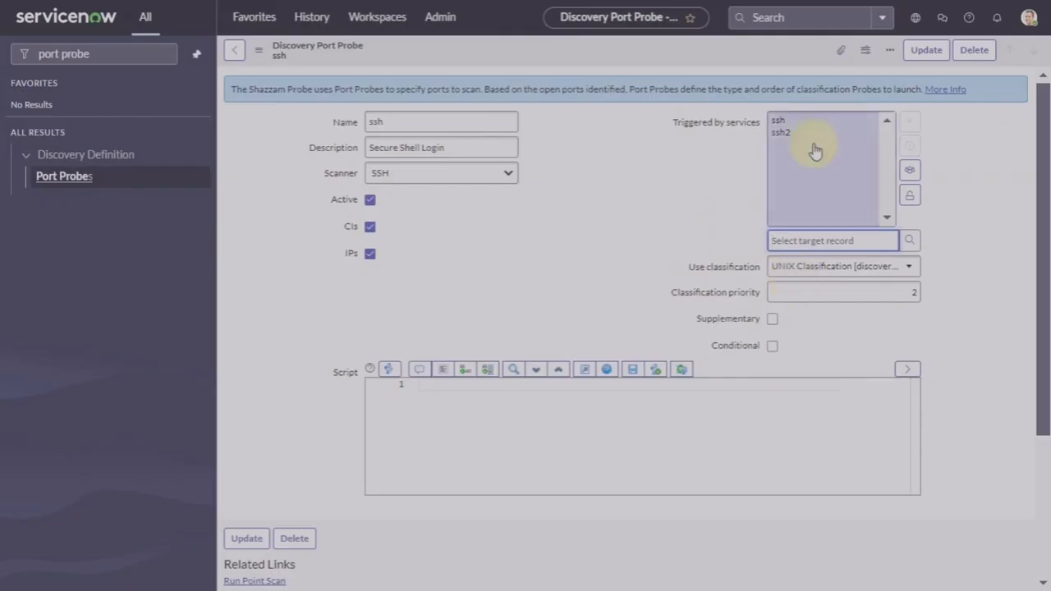
pyautogui.click(910, 194)
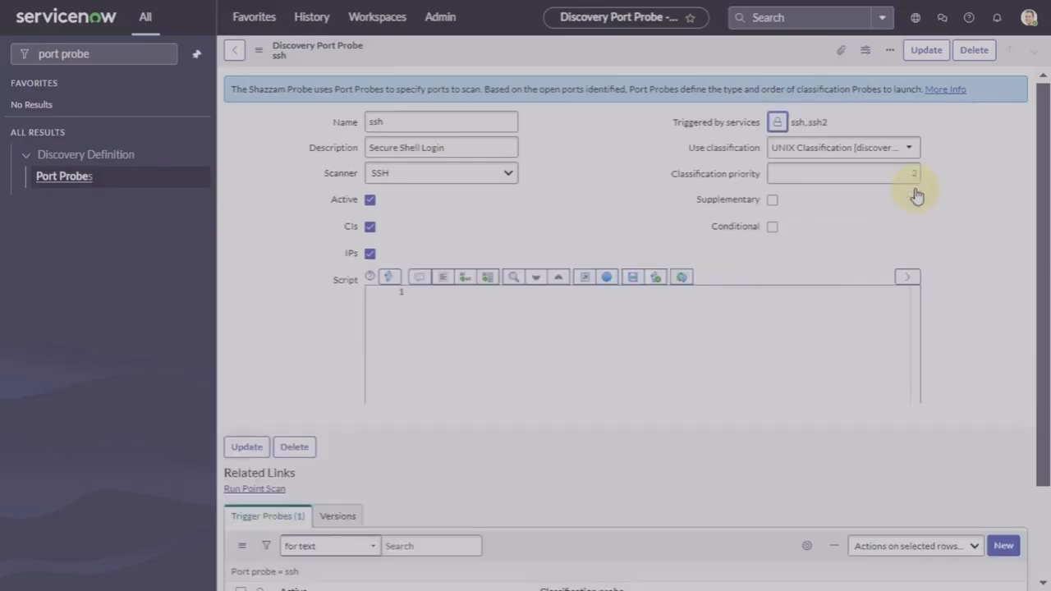
pyautogui.click(928, 49)
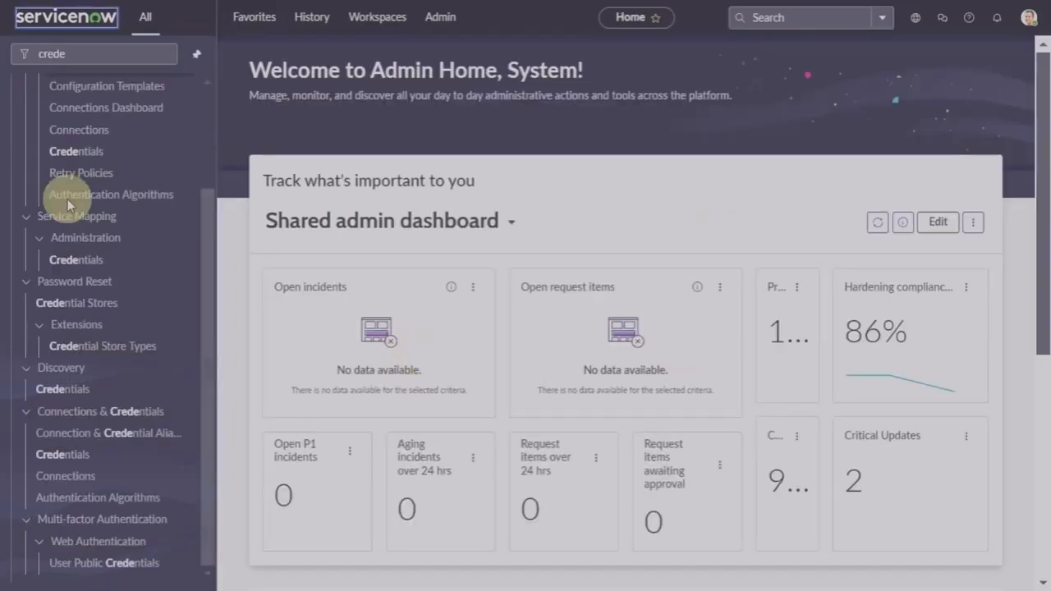
# Step: Filter the navigator for 'credent' and open the Discovery Credentials list
pyautogui.click(121, 56)
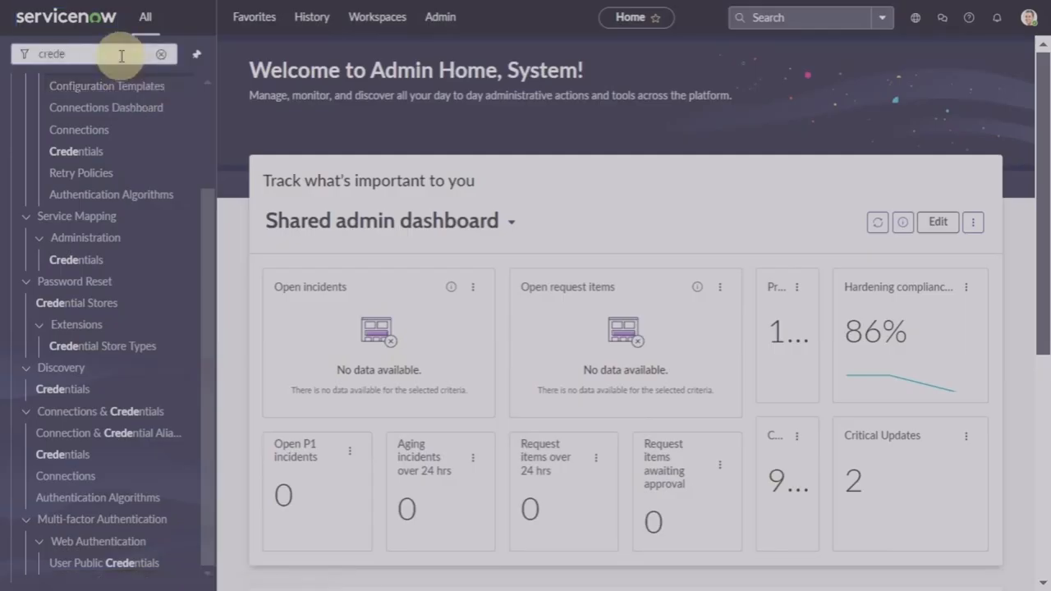
pyautogui.press('BackSpace')
pyautogui.press('BackSpace')
pyautogui.press('BackSpace')
pyautogui.press('BackSpace')
pyautogui.press('BackSpace')
pyautogui.write('cre')
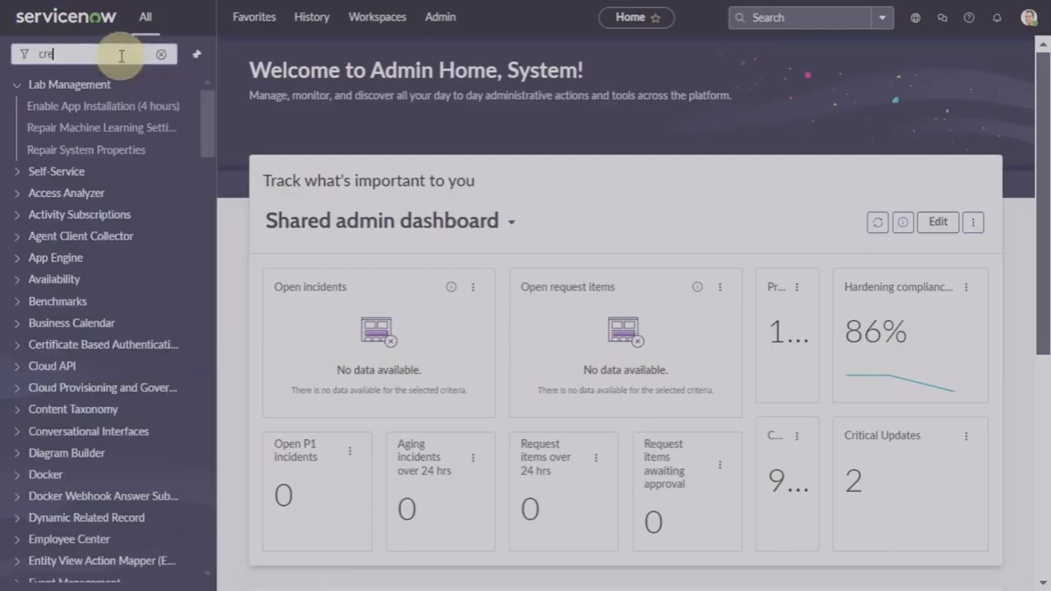
pyautogui.write('dent')
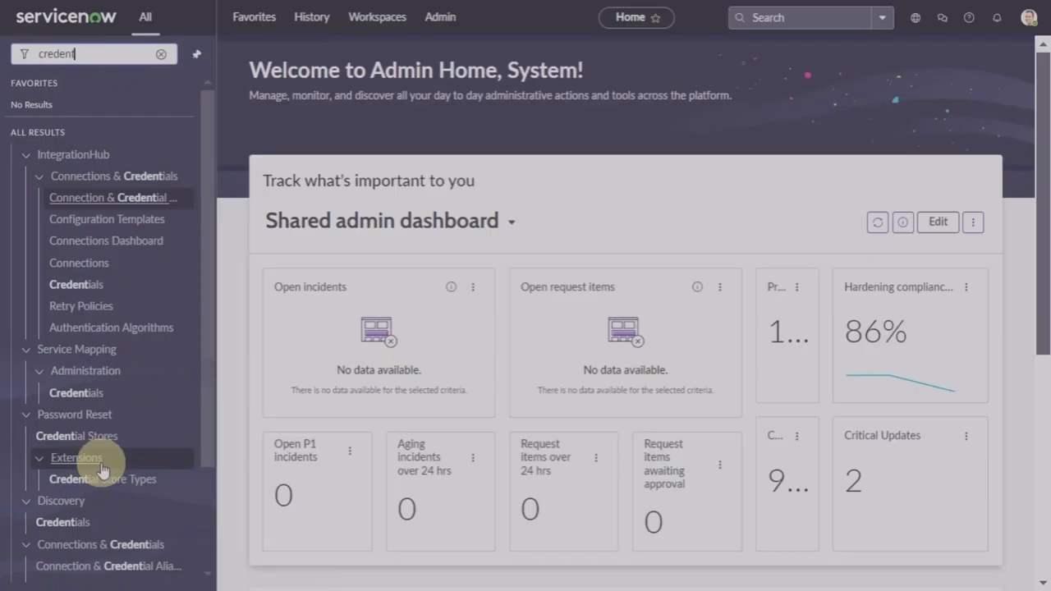
pyautogui.scroll(-2, 102, 470)
pyautogui.click(61, 407)
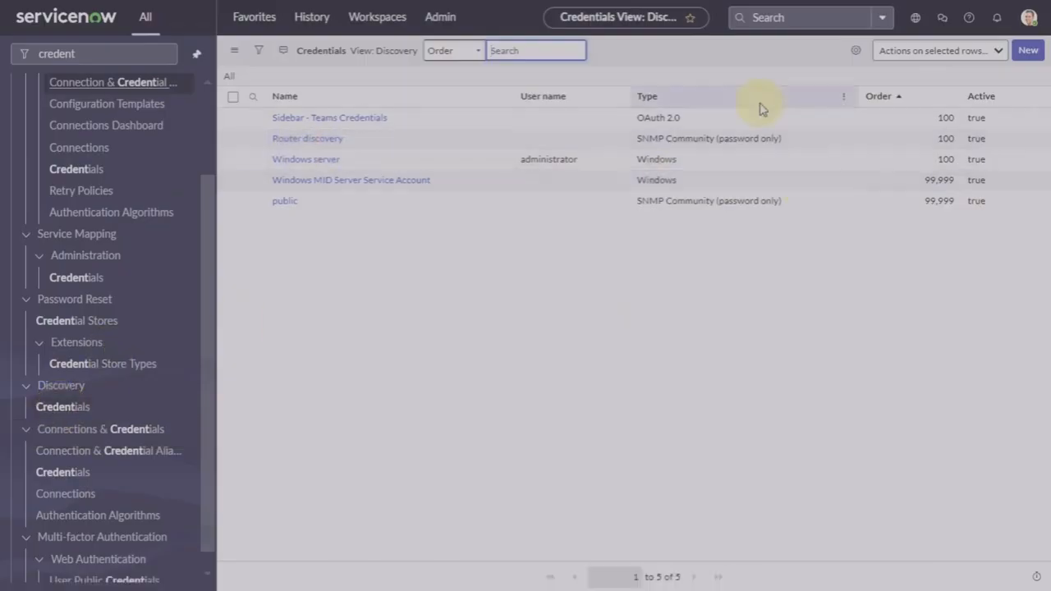
# Step: Start a new credential, backing out of the SSH Private Key form to the type chooser
pyautogui.click(1029, 50)
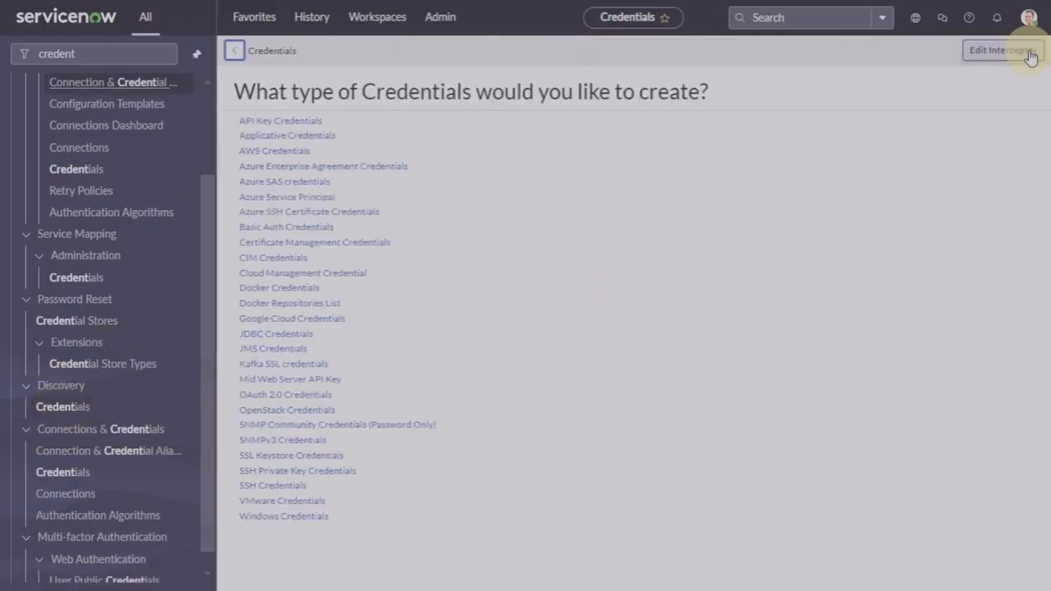
pyautogui.click(326, 476)
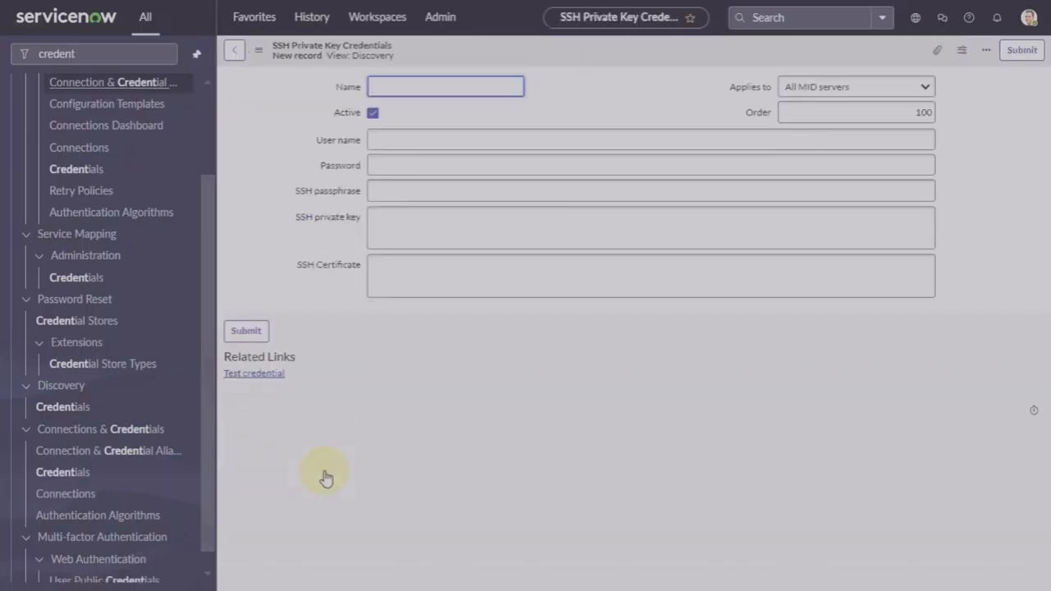
pyautogui.click(234, 51)
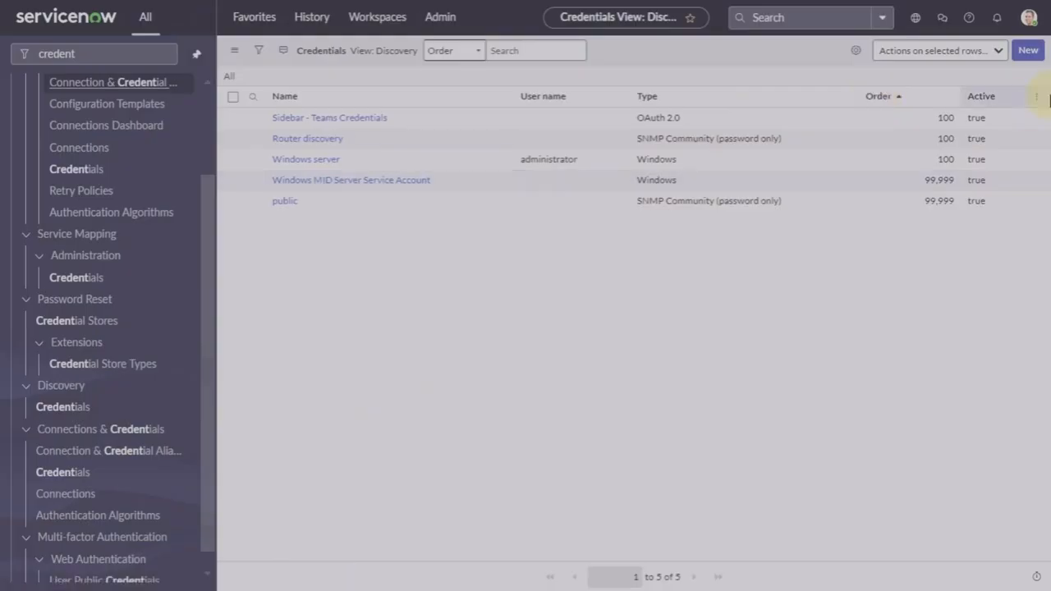
pyautogui.click(1028, 50)
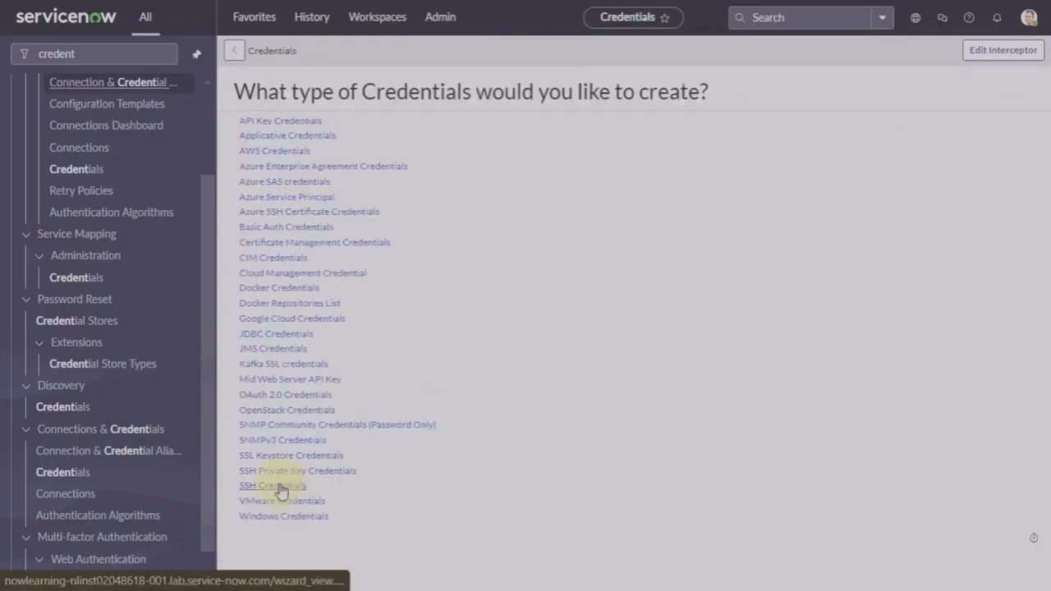
# Step: Choose the SSH Credentials type, then enter a draft name and the account user name
pyautogui.click(278, 487)
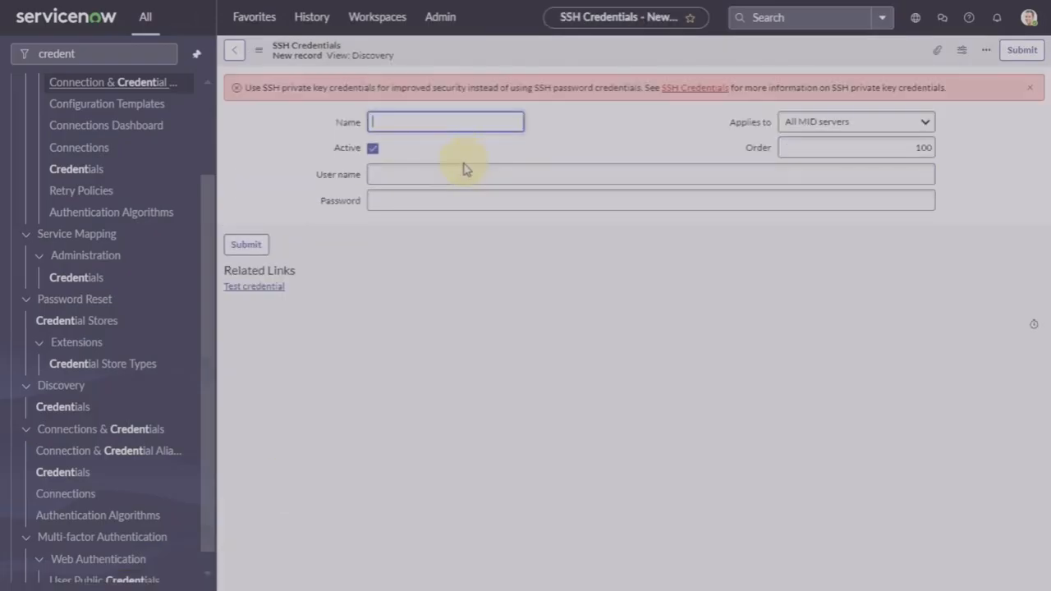
pyautogui.write('Linu')
pyautogui.write('x onl')
pyautogui.write('ly')
pyautogui.click(424, 173)
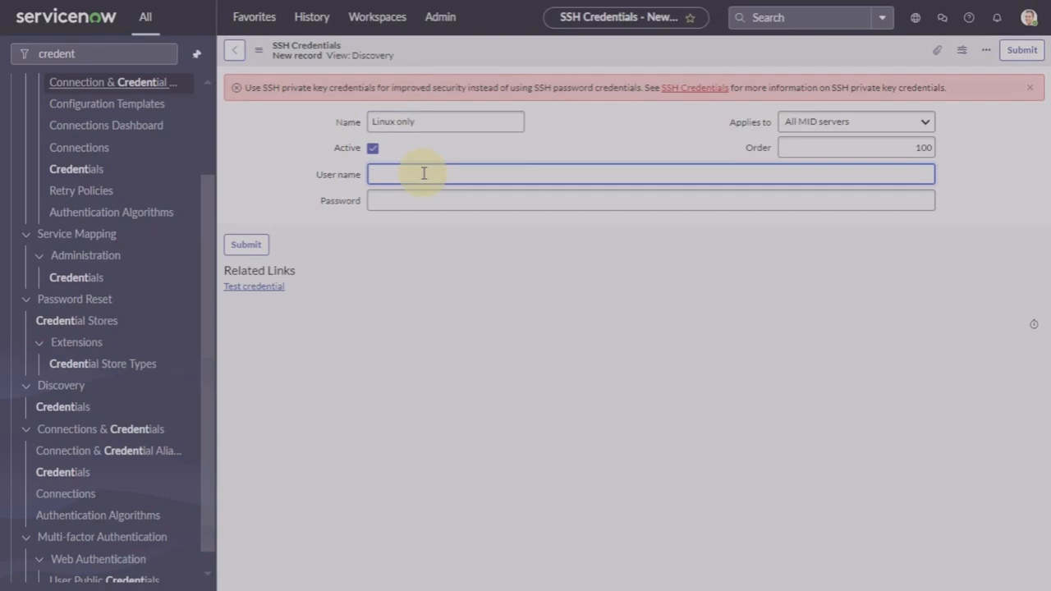
pyautogui.write('disco')
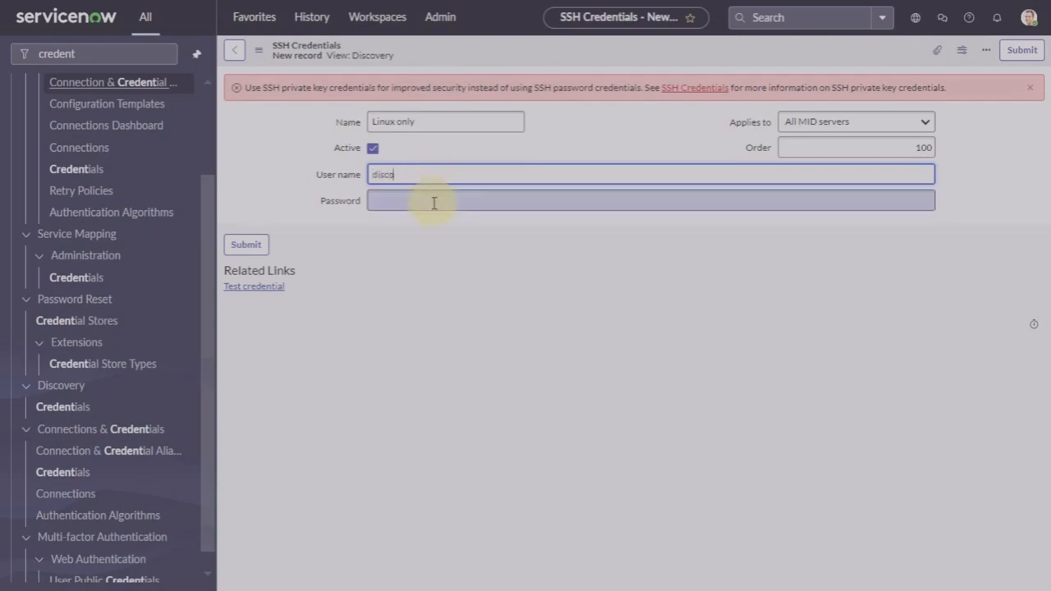
pyautogui.click(434, 202)
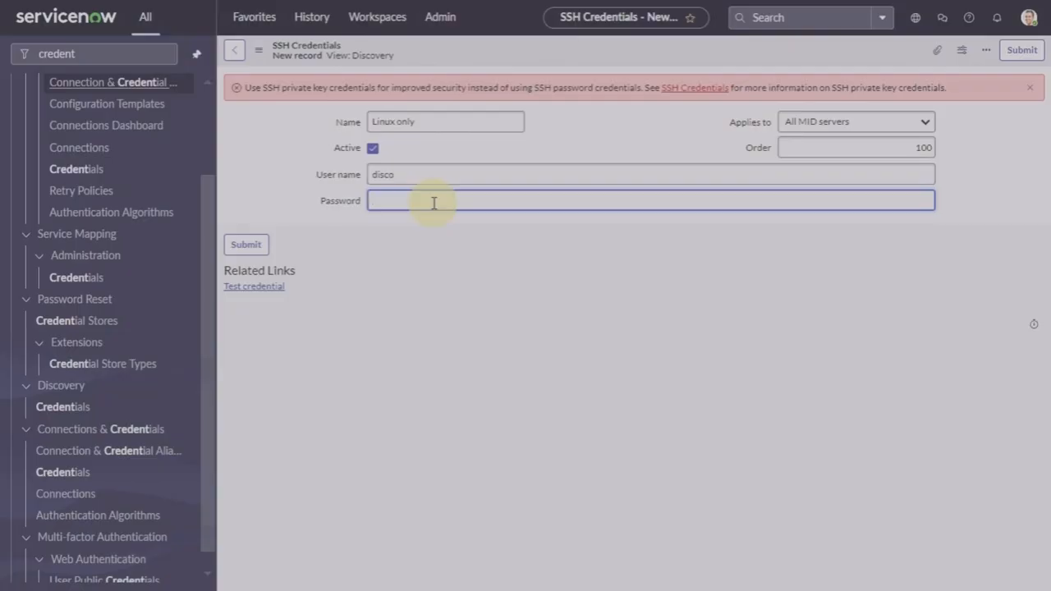
# Step: Correct the name to 'Linux servers', paste in the password, and save the credential
pyautogui.click(433, 122)
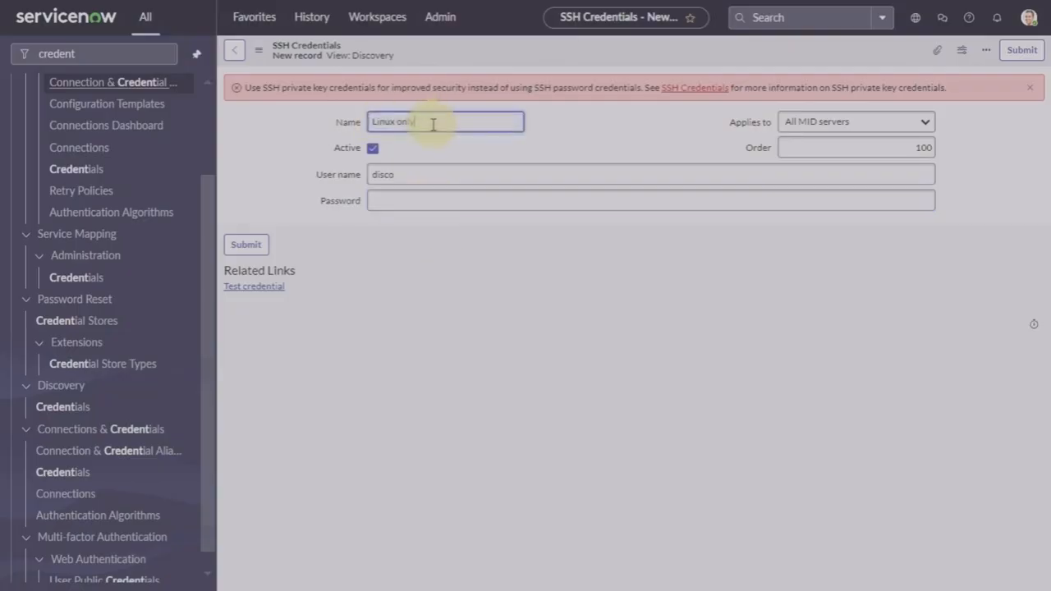
pyautogui.press('BackSpace')
pyautogui.press('BackSpace')
pyautogui.write('serv')
pyautogui.click(444, 201)
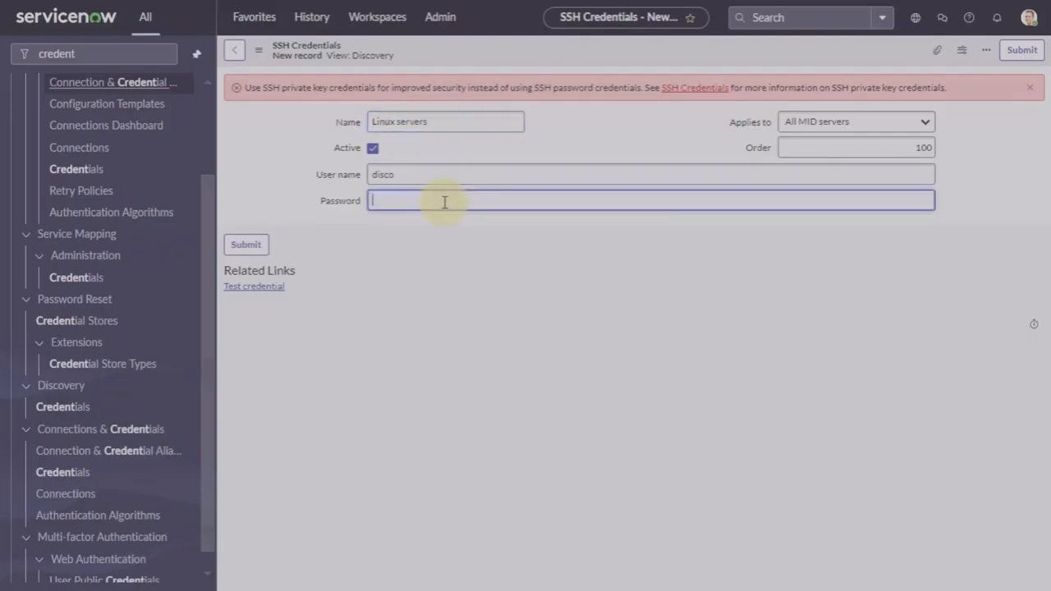
pyautogui.hotkey('ctrl', 'v')
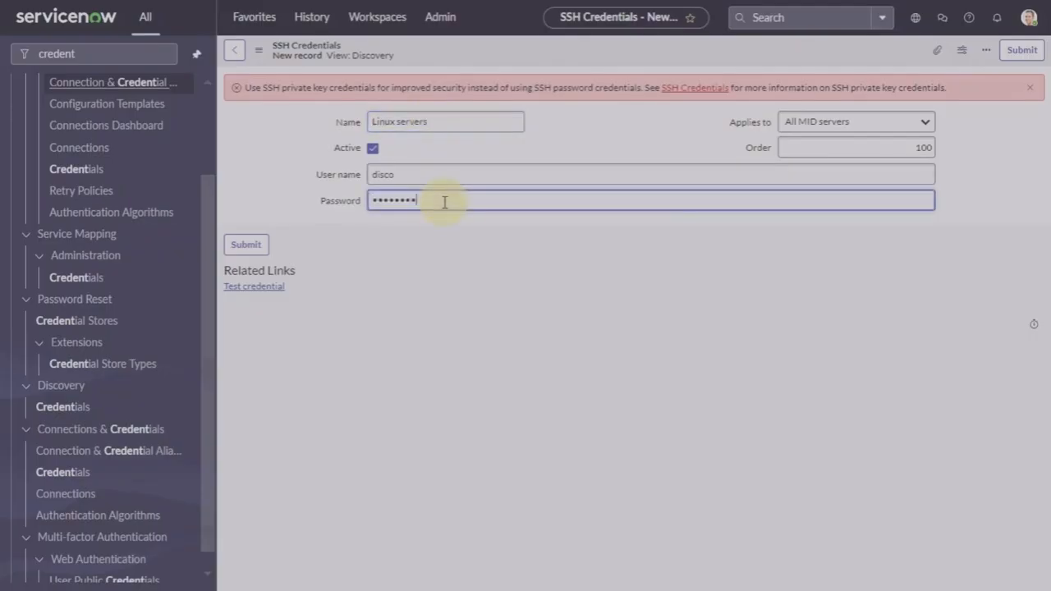
pyautogui.rightClick(615, 63)
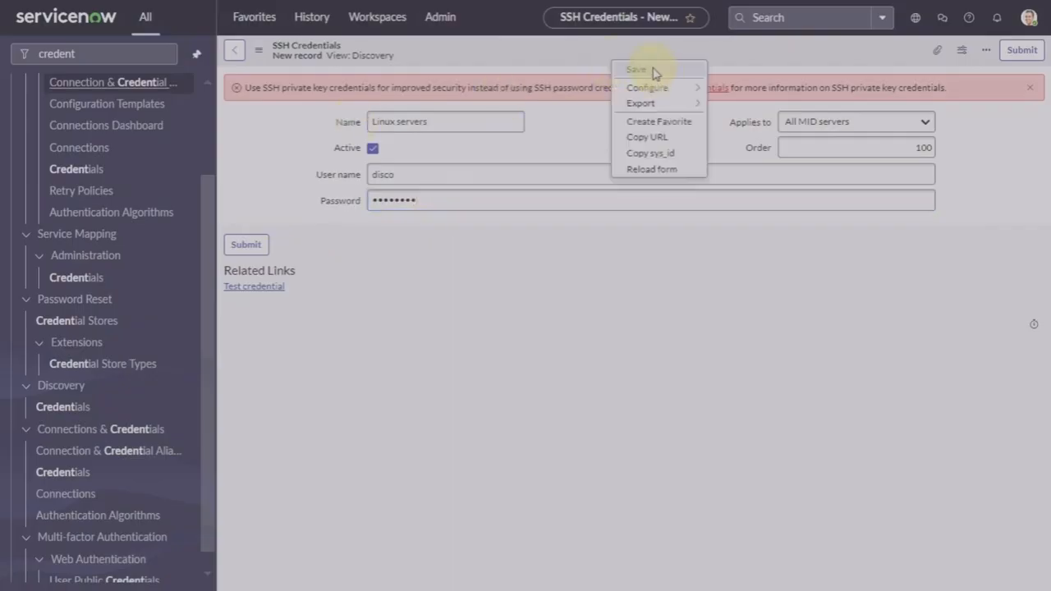
pyautogui.click(653, 70)
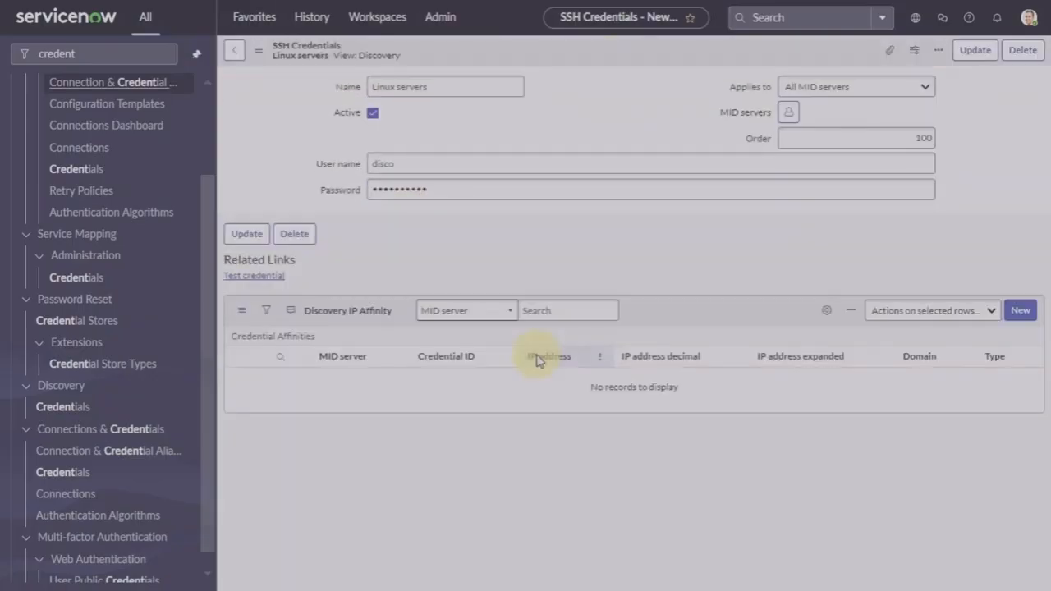
pyautogui.click(256, 288)
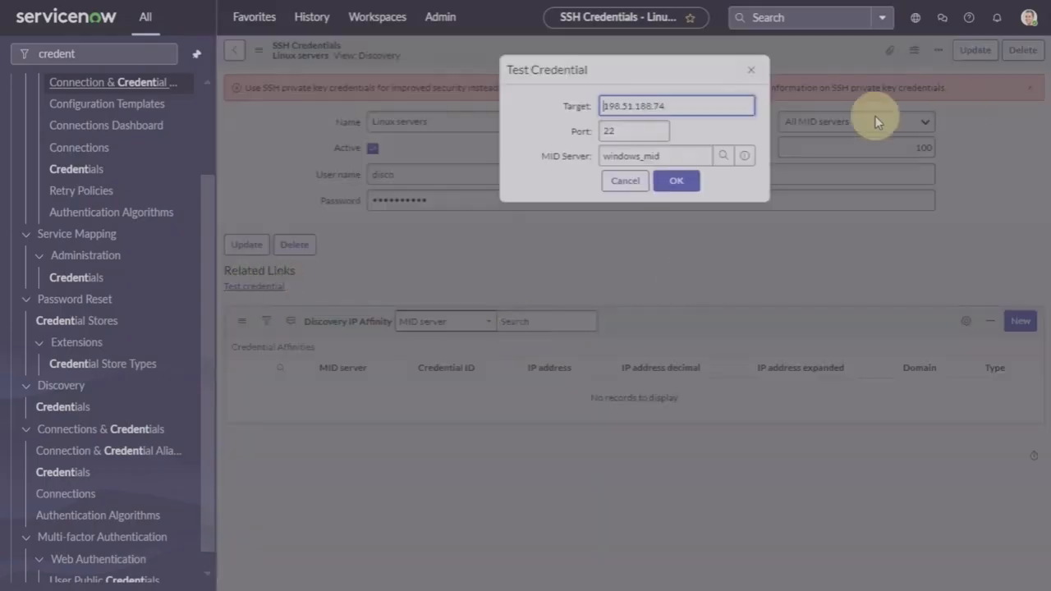
pyautogui.click(671, 182)
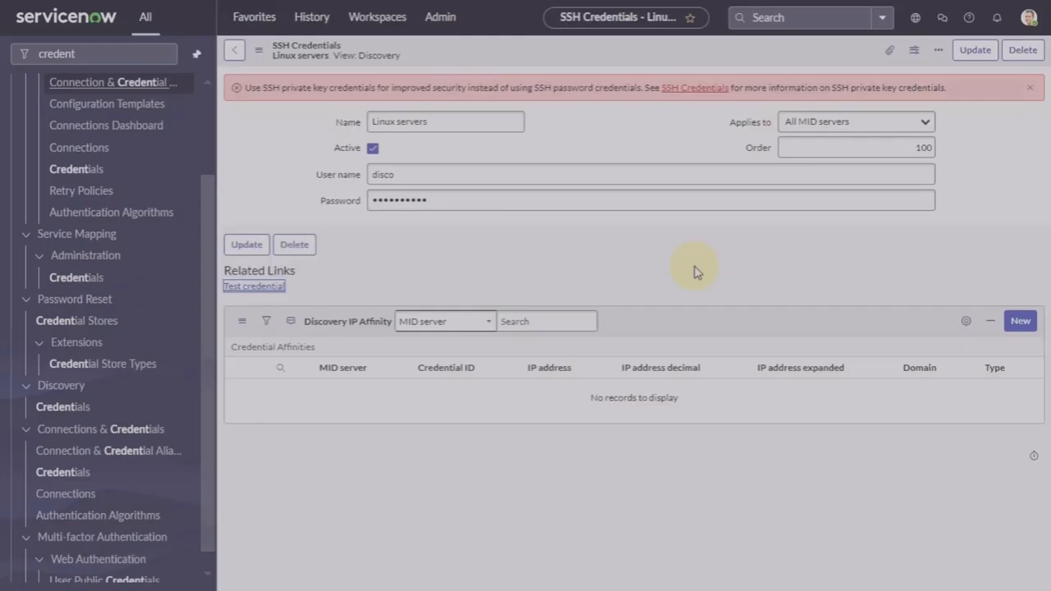
pyautogui.click(271, 291)
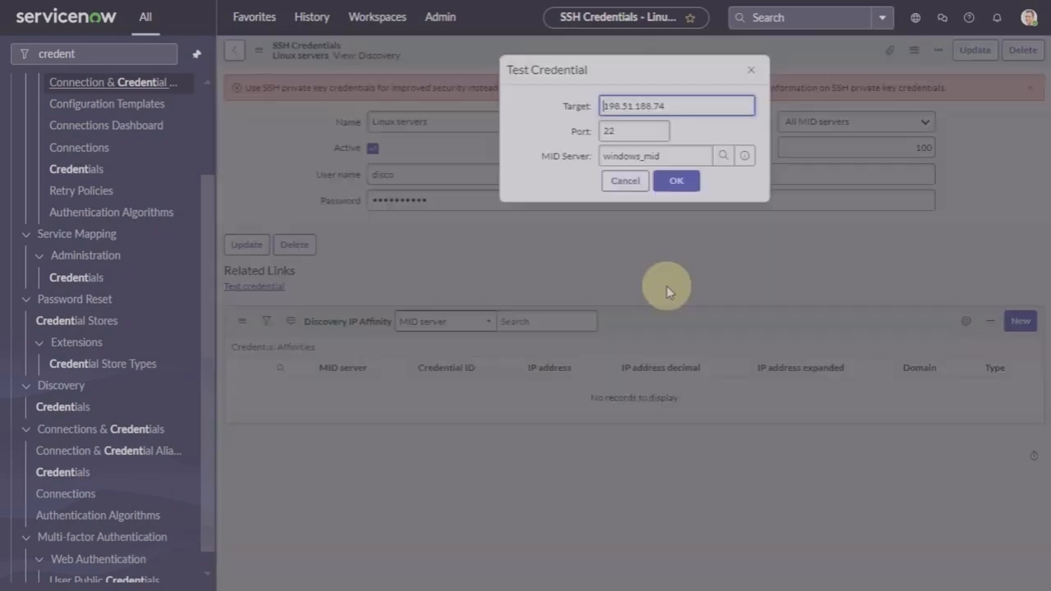
pyautogui.click(676, 182)
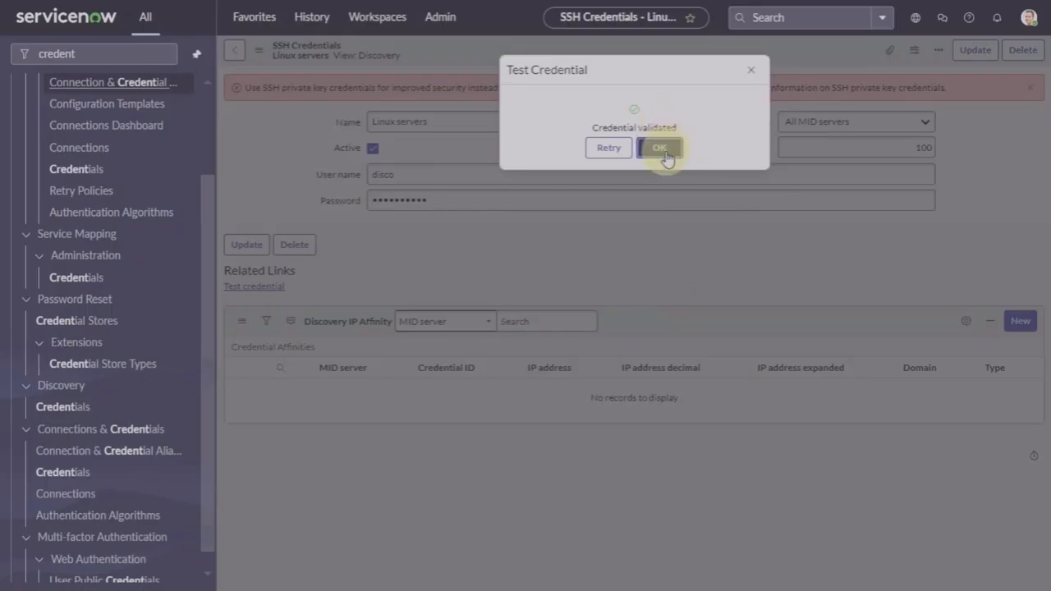
pyautogui.click(662, 149)
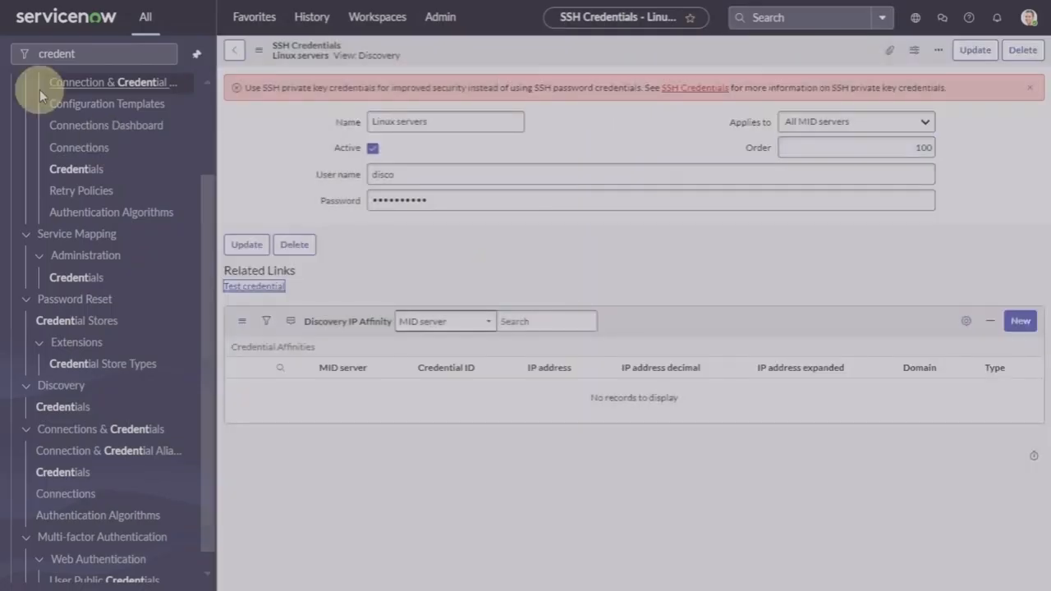
# Step: Filter the navigator for 'discovery sc', open Discovery Schedules, and start a new schedule
pyautogui.click(104, 58)
pyautogui.click(161, 54)
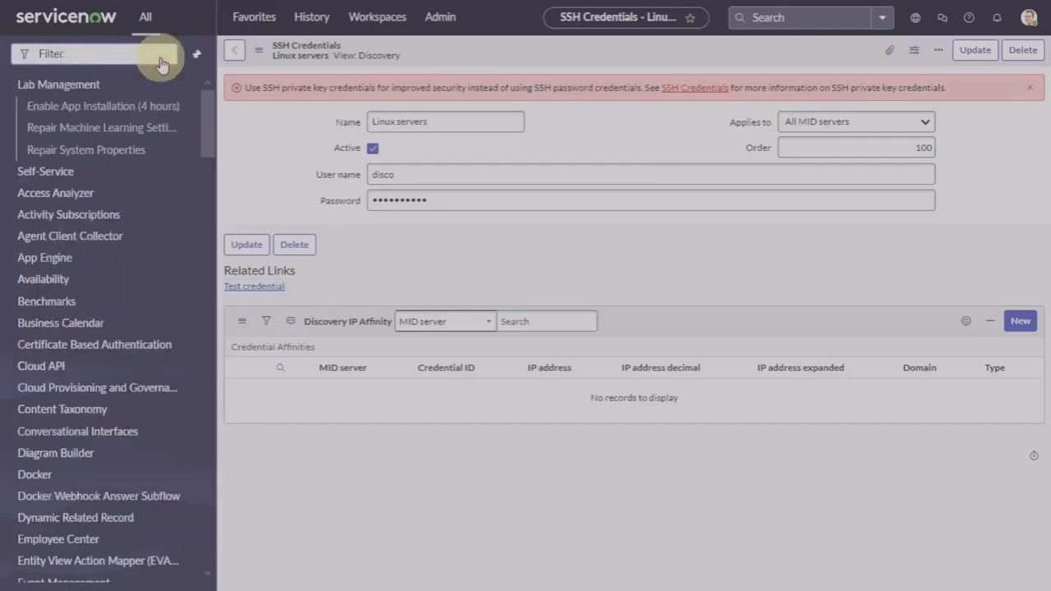
pyautogui.write('dis')
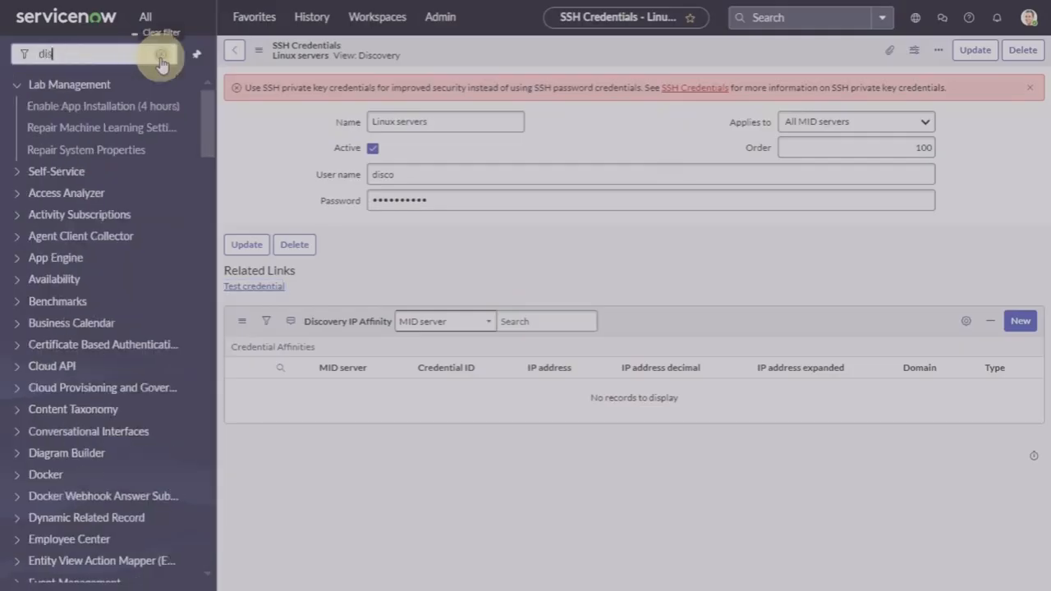
pyautogui.write('covery sc')
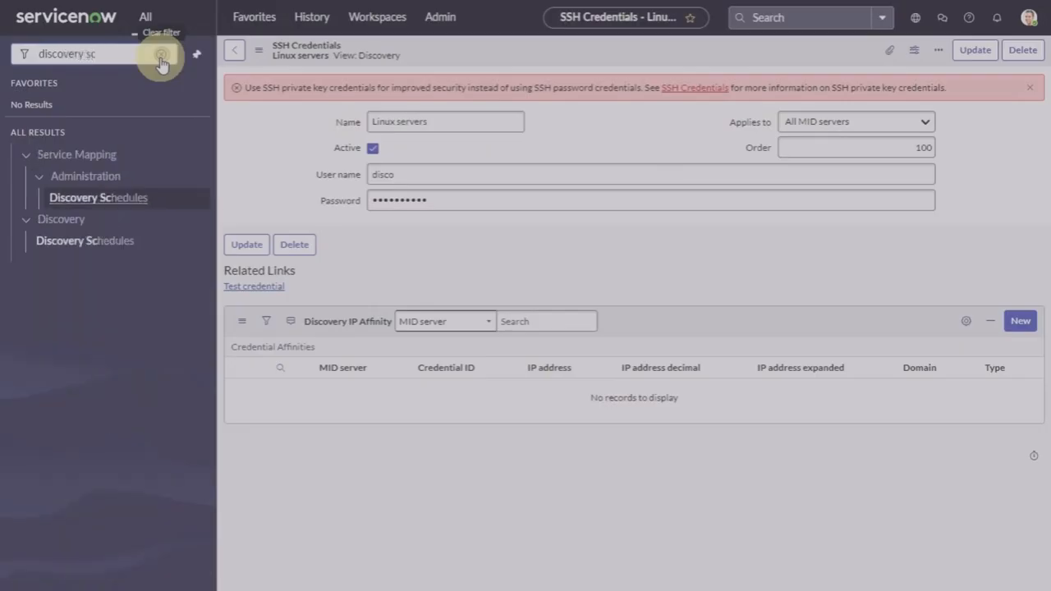
pyautogui.click(106, 241)
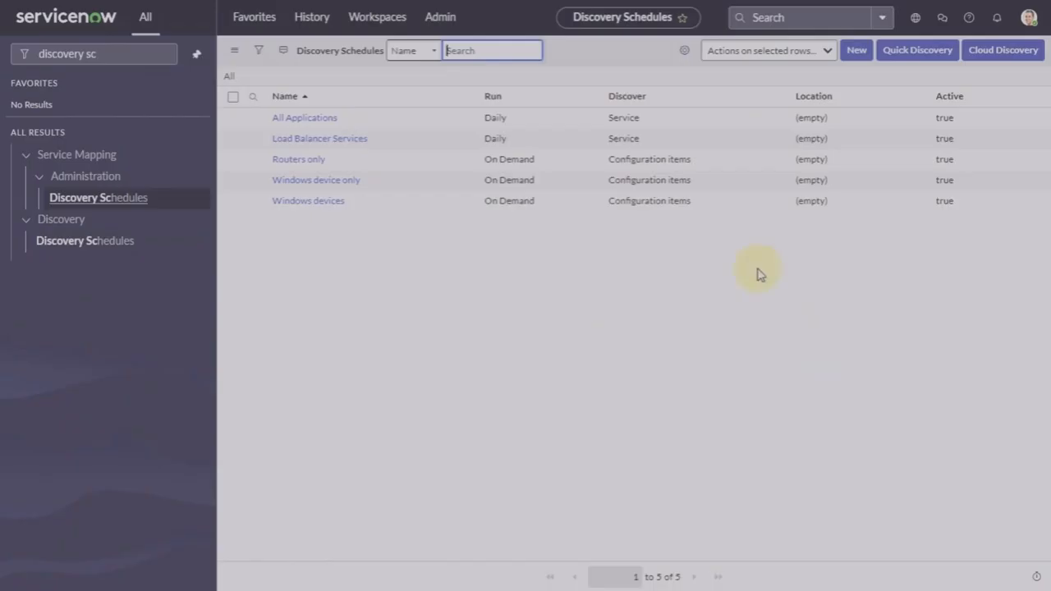
pyautogui.click(856, 52)
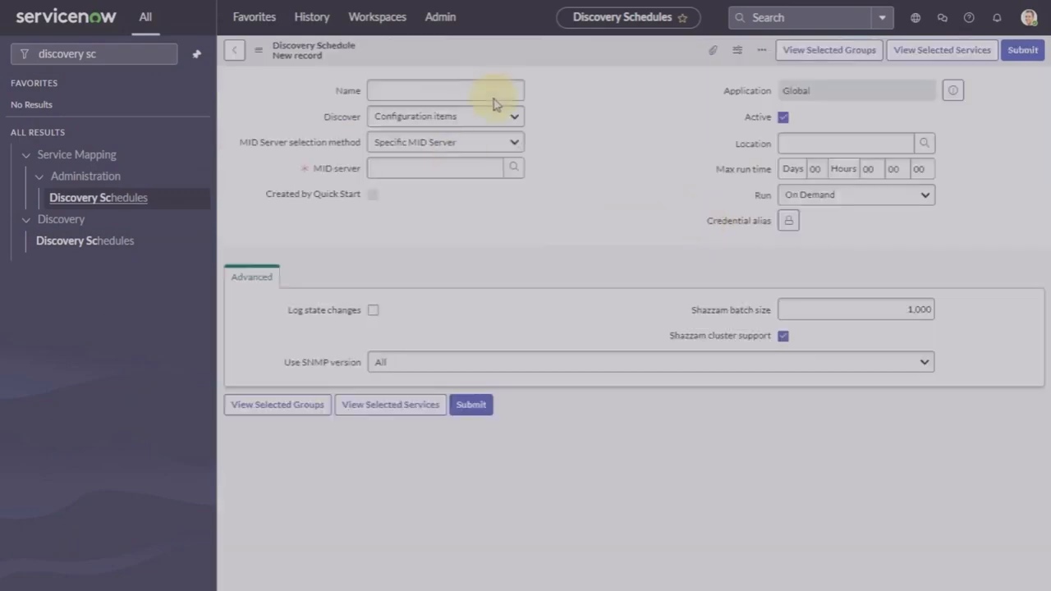
# Step: Name the schedule 'Unix and Linux only' and select windows_mid as its MID server
pyautogui.click(495, 112)
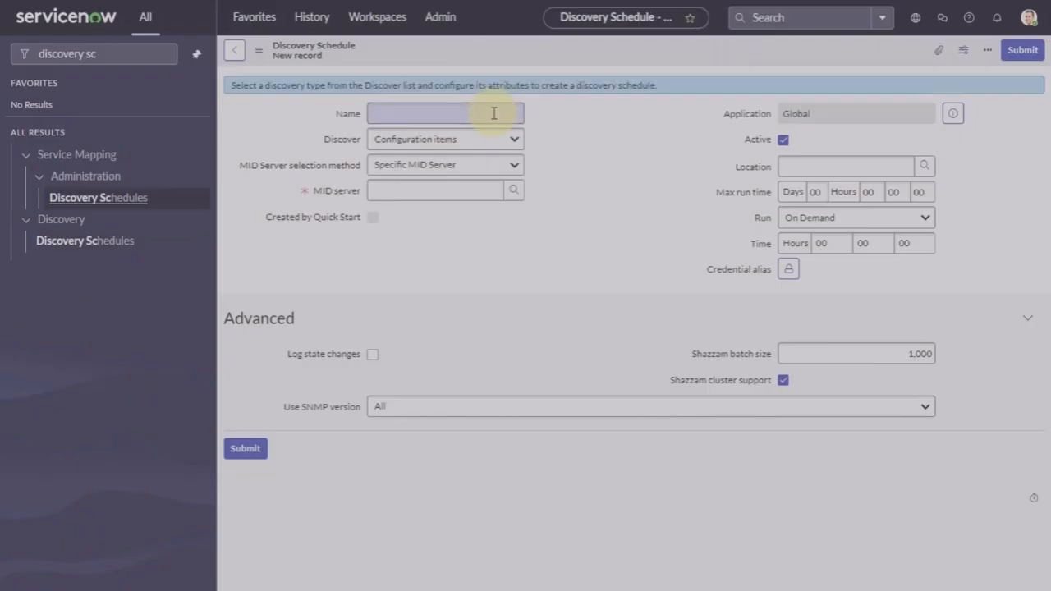
pyautogui.write('Uni')
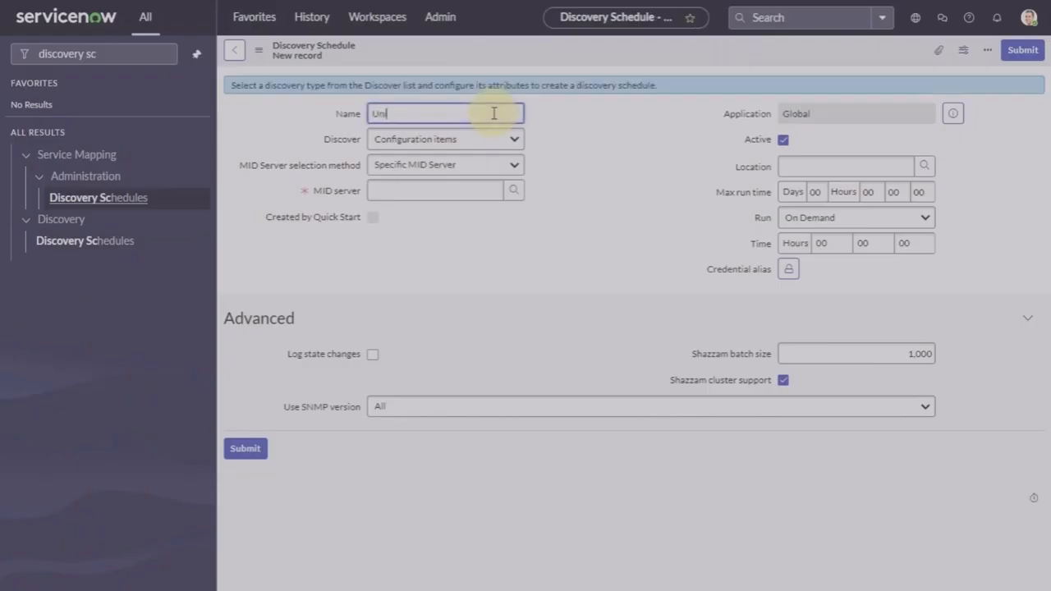
pyautogui.write('x and Linux only')
pyautogui.click(514, 191)
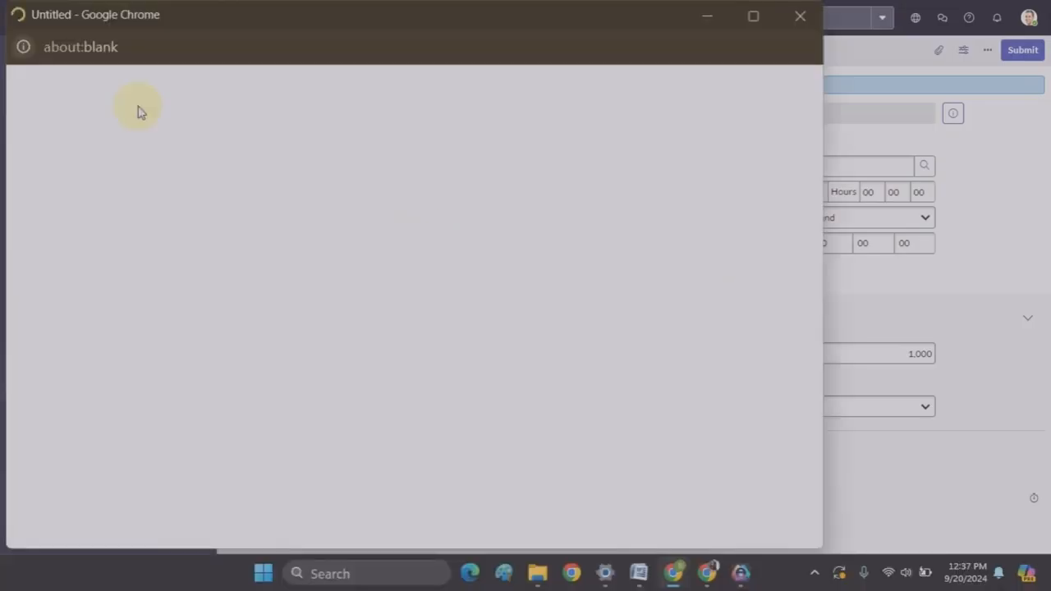
pyautogui.click(80, 147)
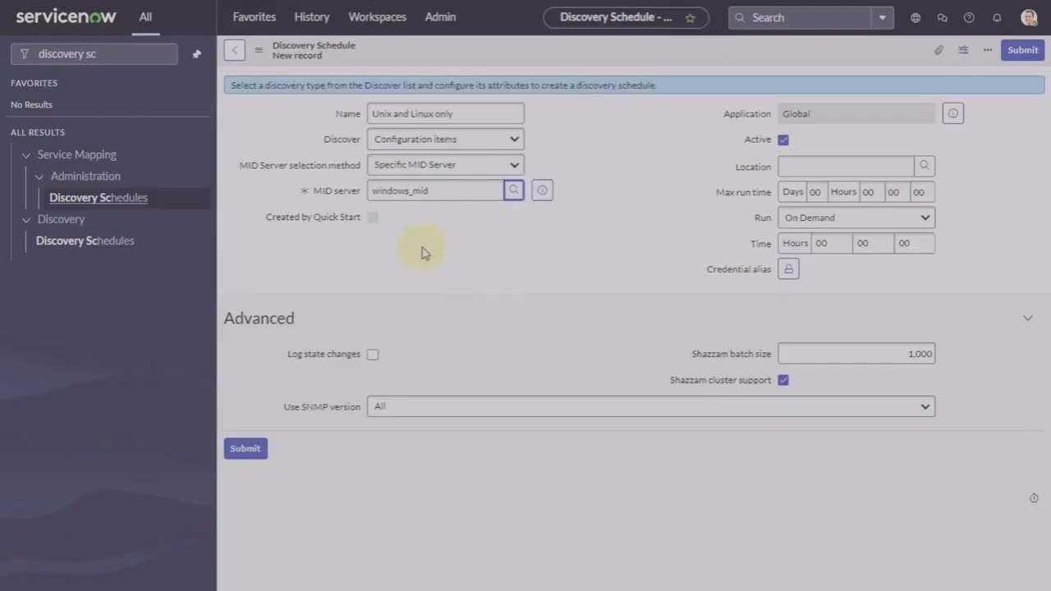
pyautogui.click(466, 165)
pyautogui.press('Up')
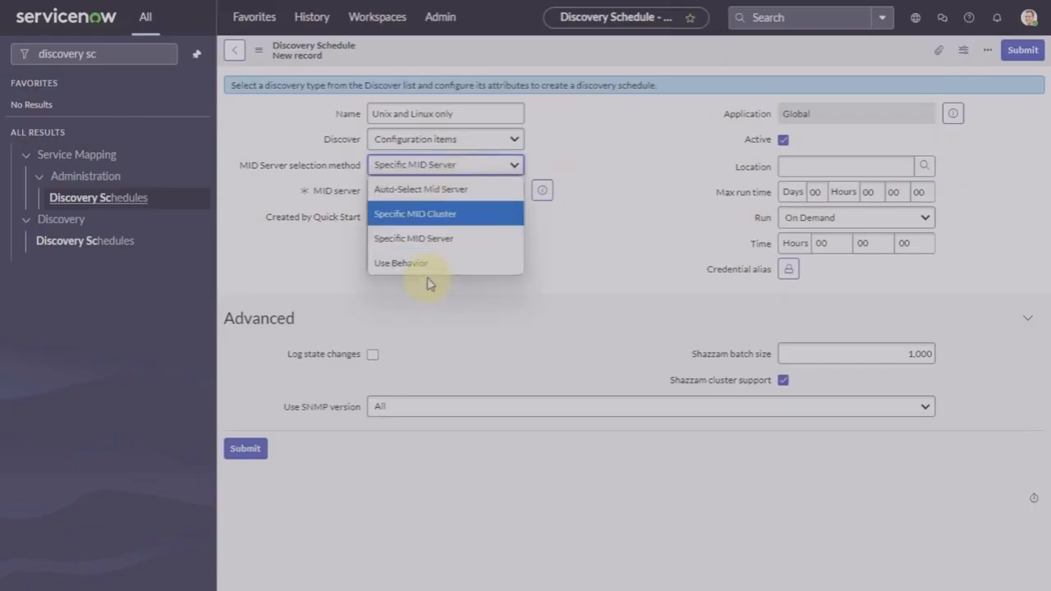
pyautogui.click(476, 340)
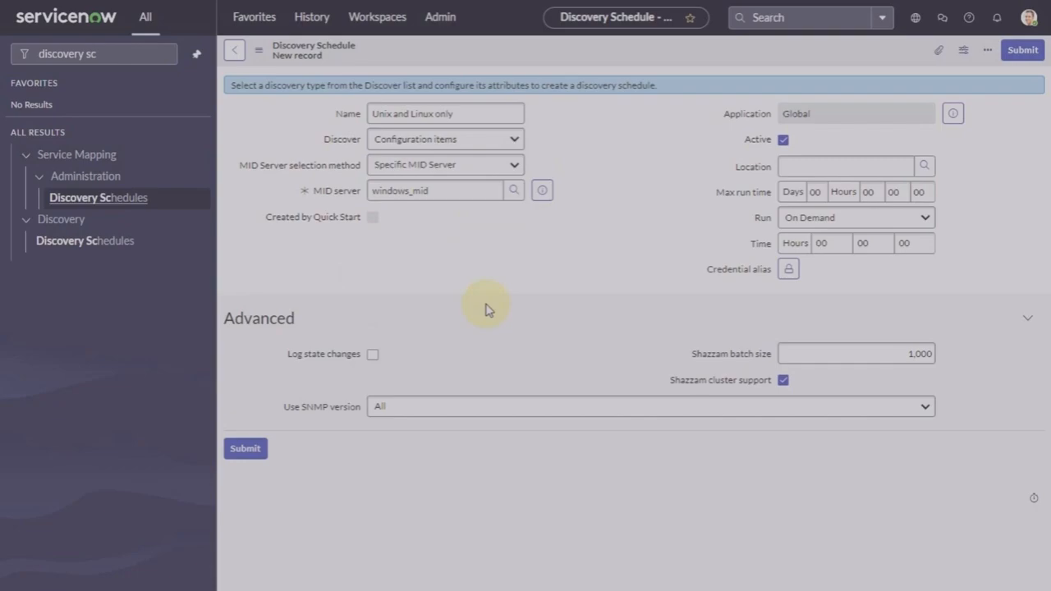
# Step: Change the Shazzam batch size from 1,000 to 300 and submit the schedule
pyautogui.moveTo(721, 263)
pyautogui.click(784, 380)
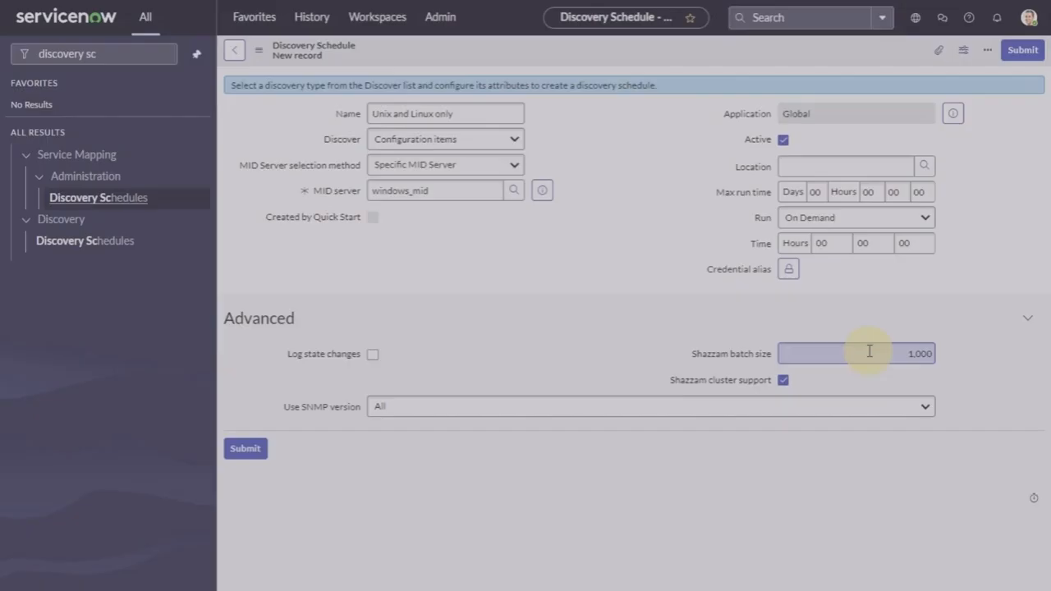
pyautogui.moveTo(870, 351); pyautogui.dragTo(993, 349)
pyautogui.press('BackSpace')
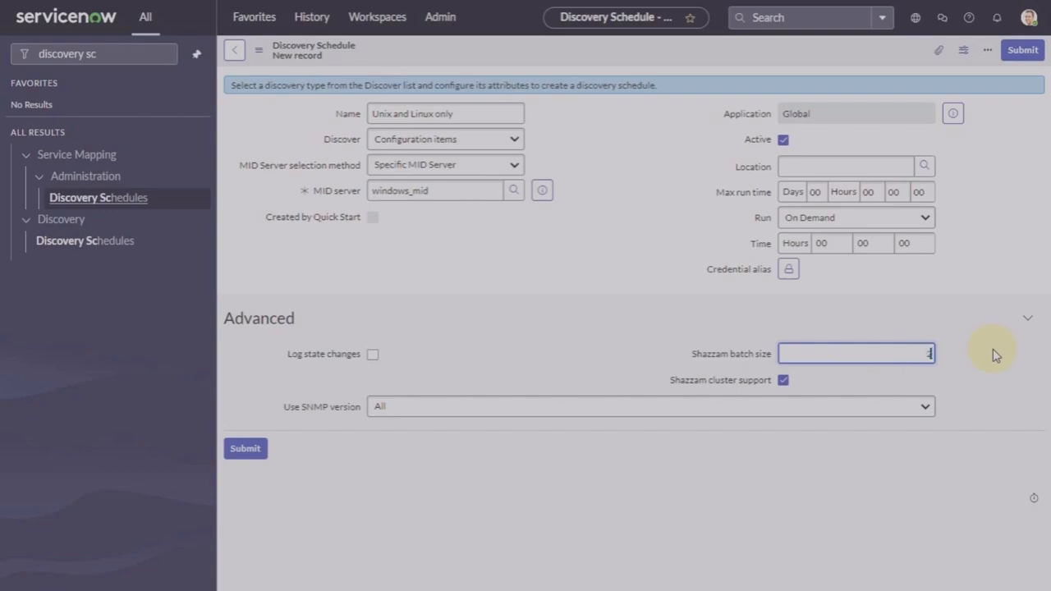
pyautogui.write('300')
pyautogui.click(634, 290)
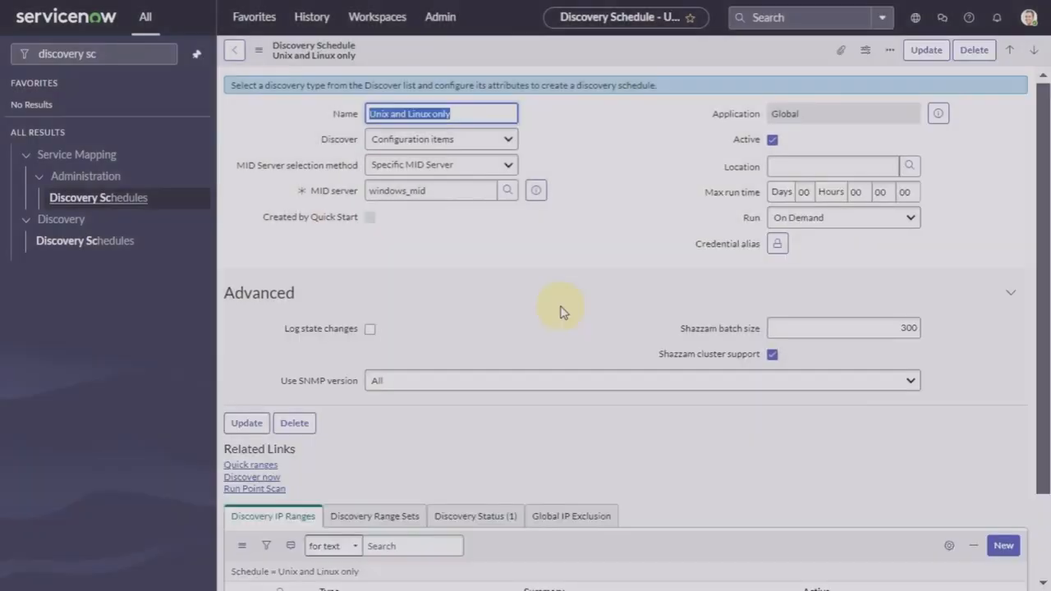
# Step: Add 198.51.234.24 as a quick IP range for the schedule
pyautogui.click(251, 465)
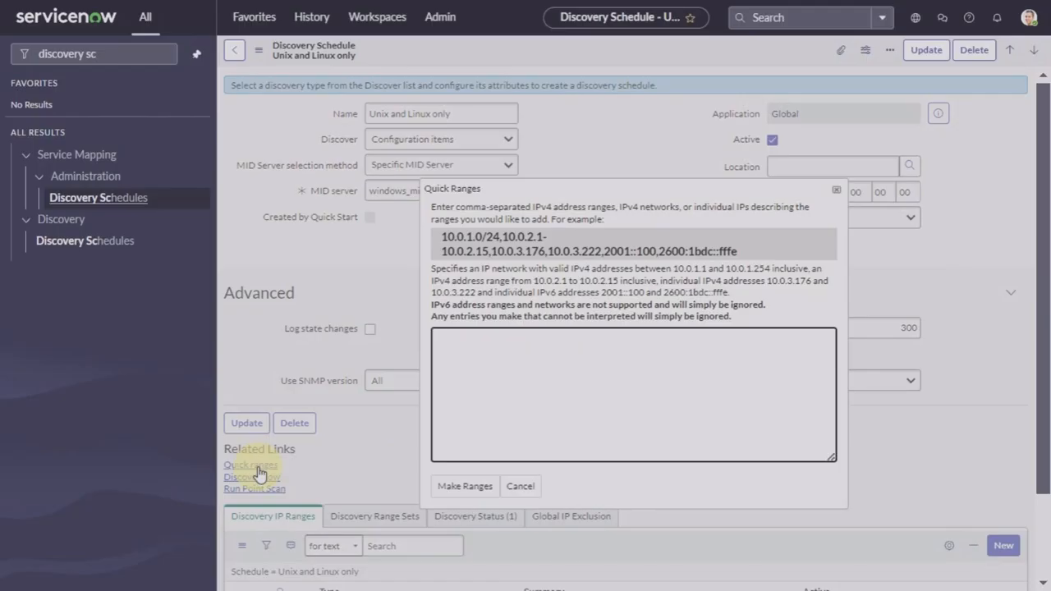
pyautogui.write('198.51.234.24')
pyautogui.click(480, 489)
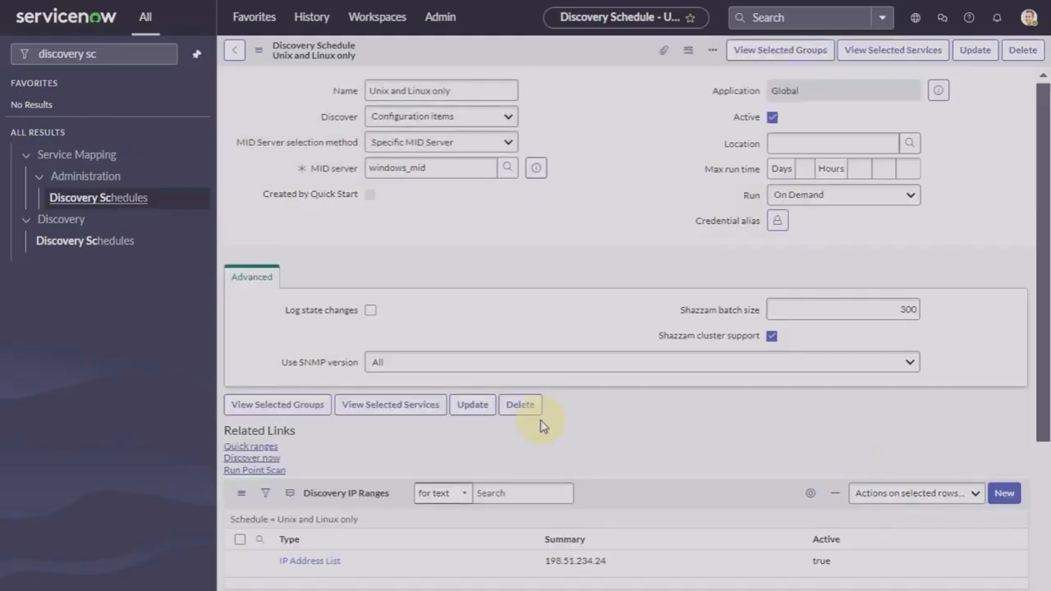
pyautogui.click(252, 465)
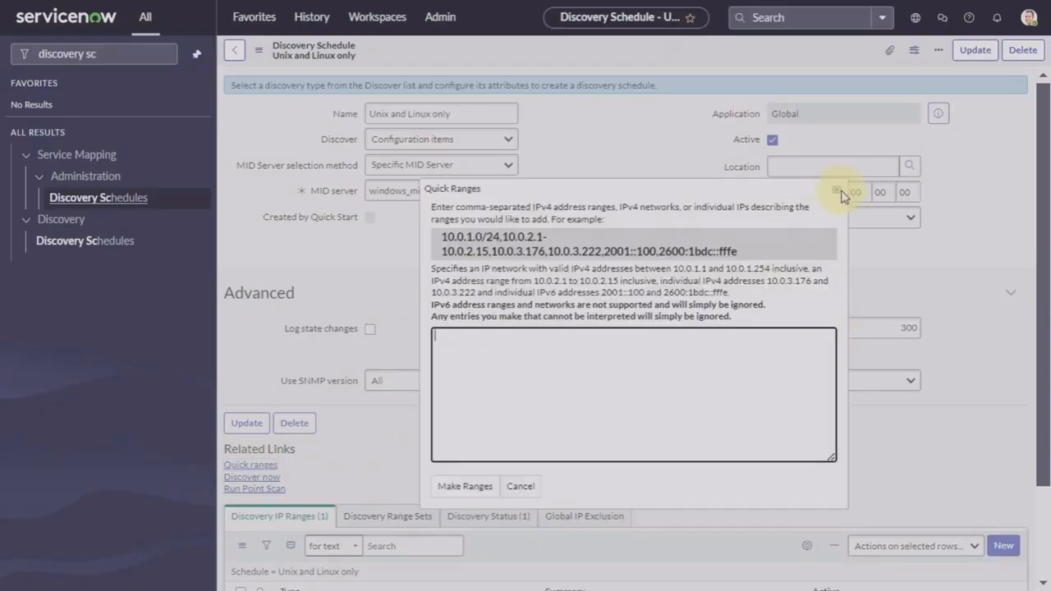
pyautogui.click(838, 190)
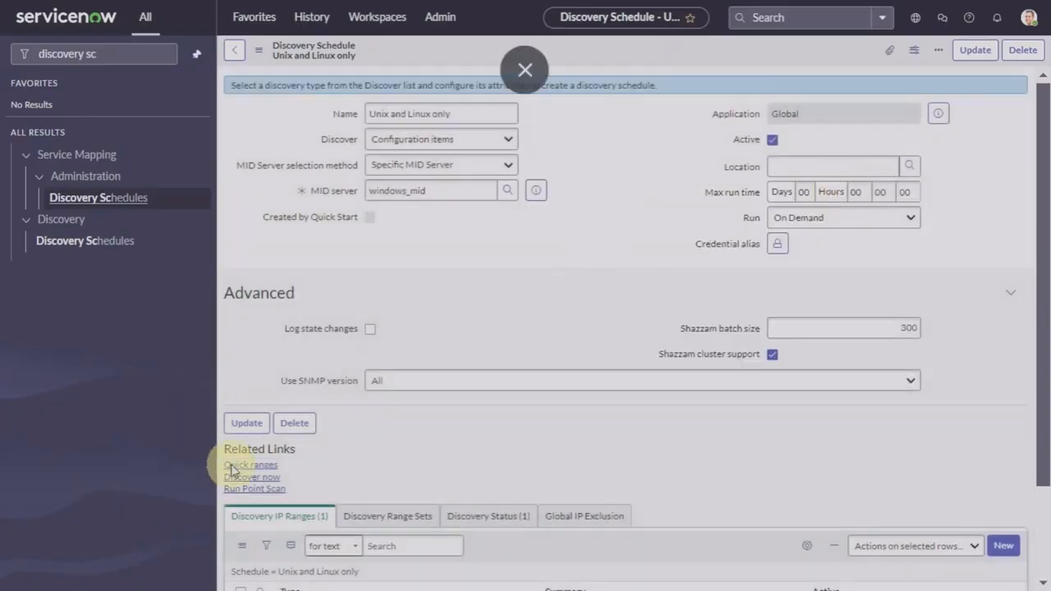
pyautogui.scroll(-1, 238, 476)
pyautogui.scroll(-1, 238, 477)
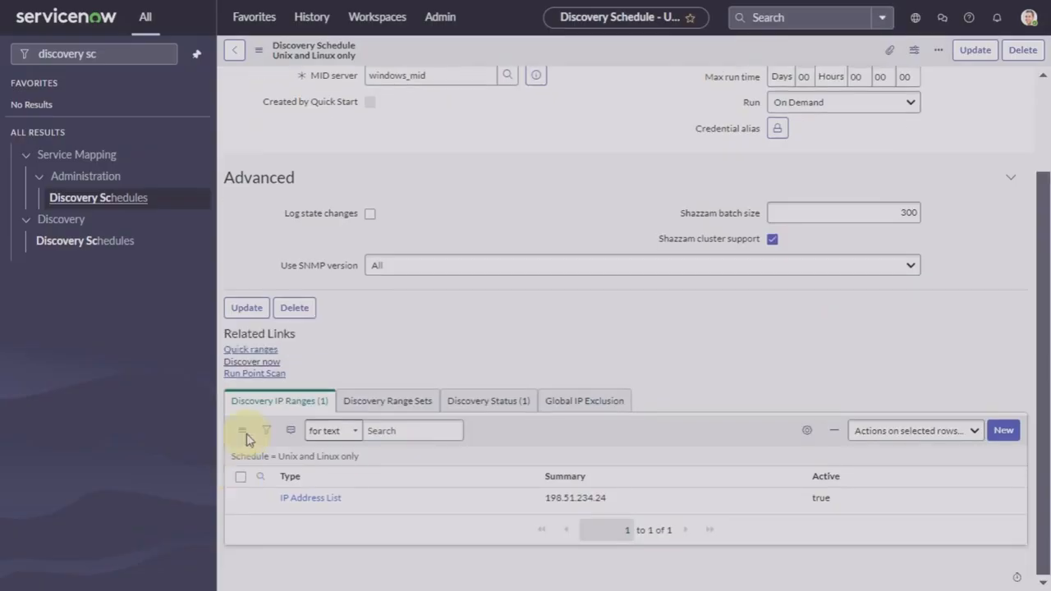
# Step: Run Discover now, refresh status DIS0010038, and view the first Shazzam output payload as XML
pyautogui.click(249, 362)
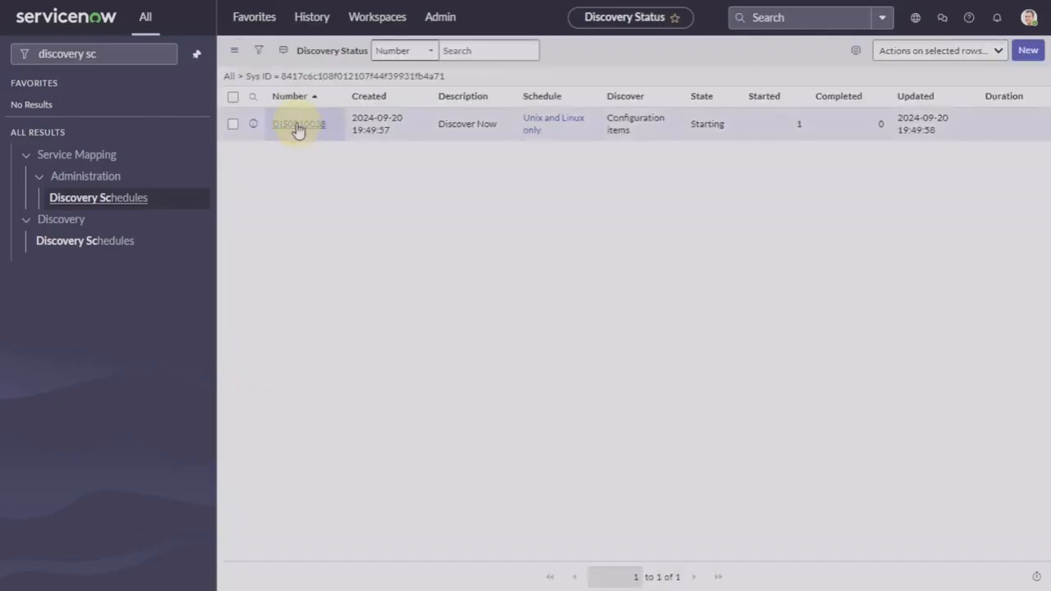
pyautogui.click(298, 128)
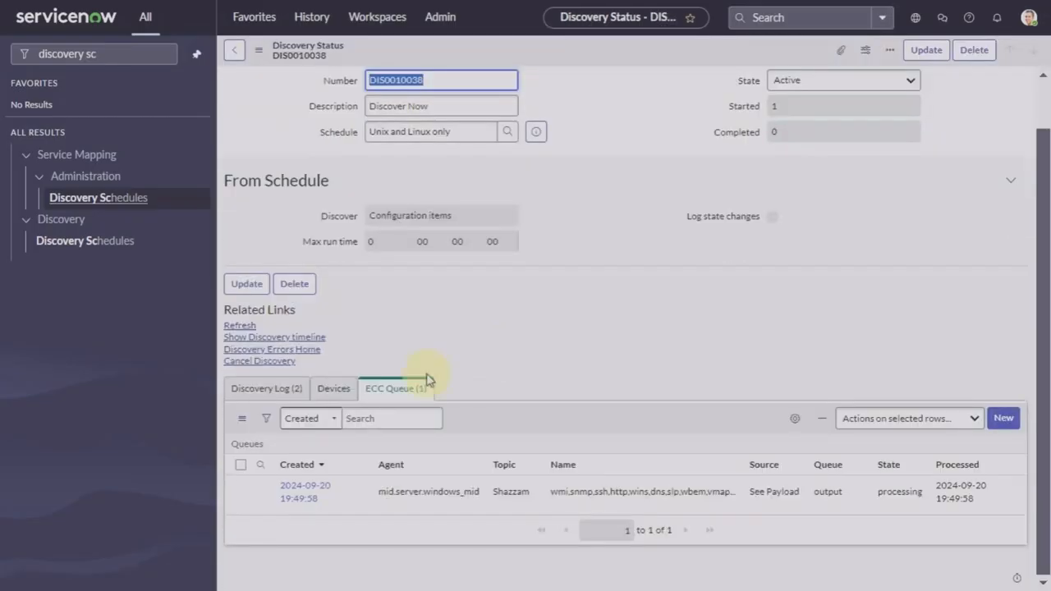
pyautogui.click(241, 329)
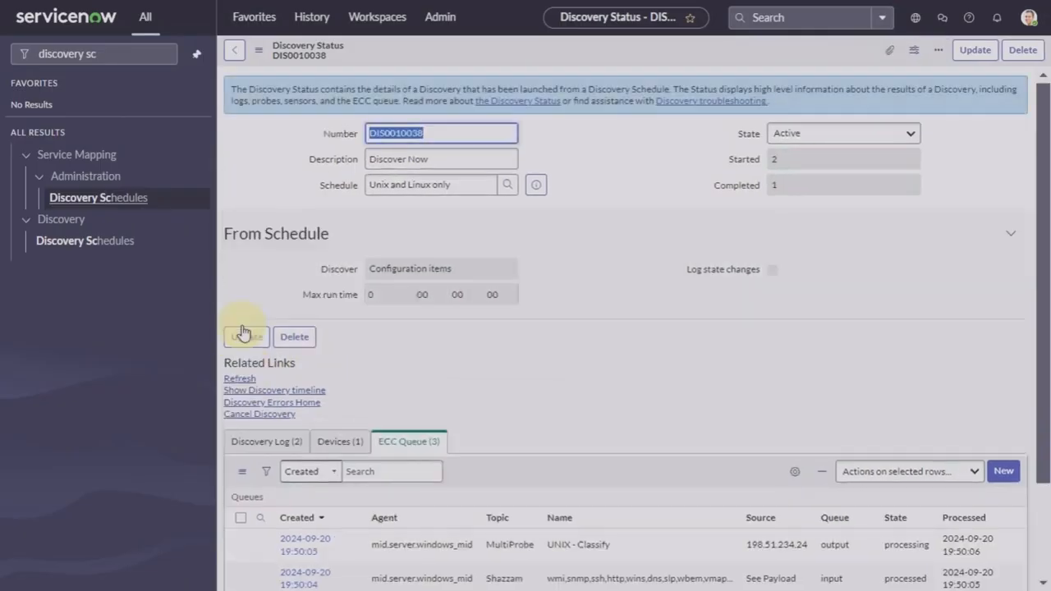
pyautogui.scroll(-2, 501, 416)
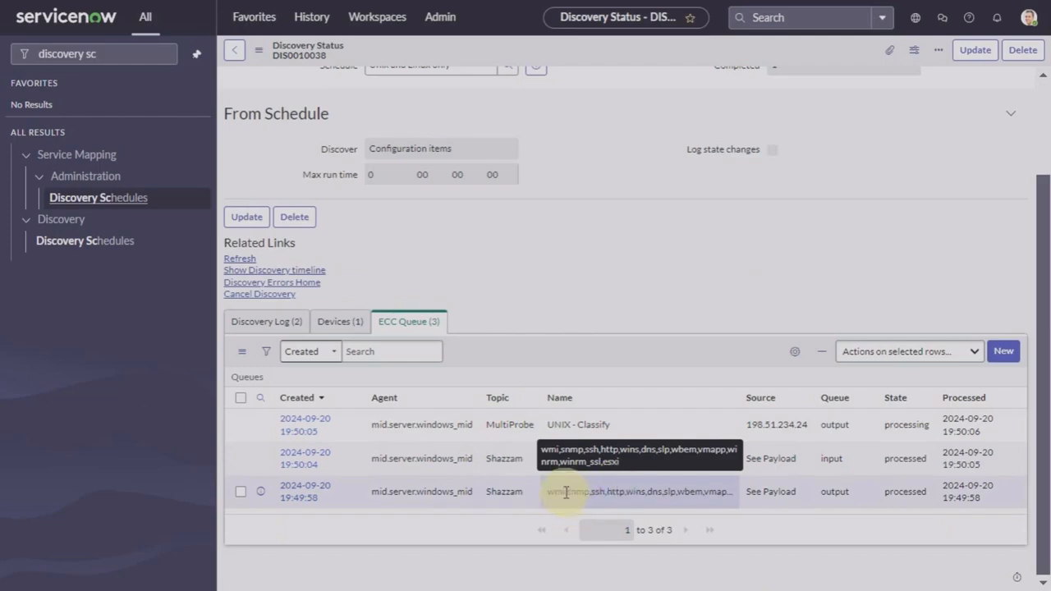
pyautogui.click(296, 497)
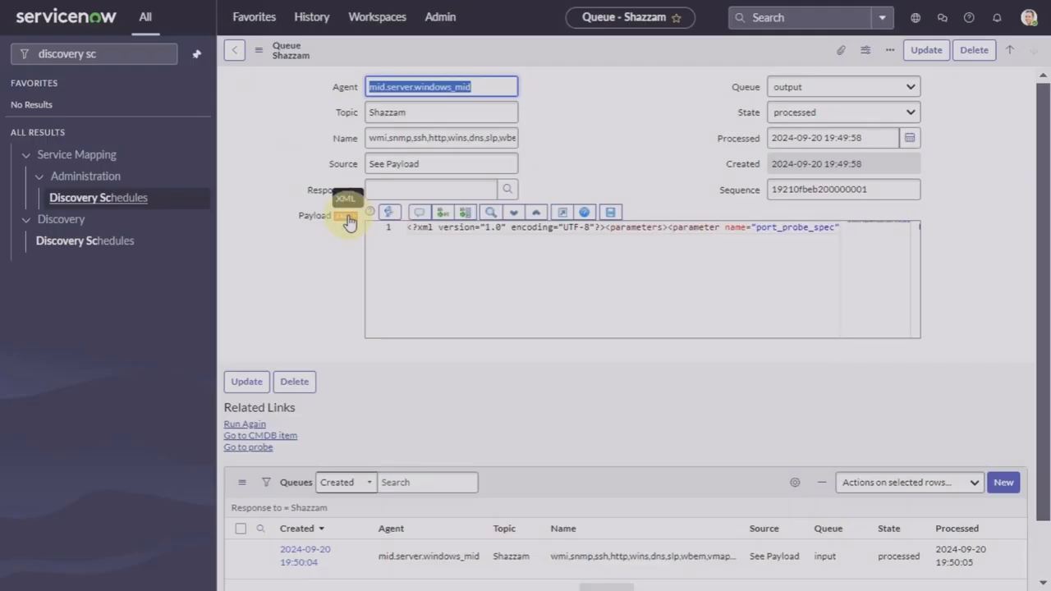
pyautogui.click(347, 219)
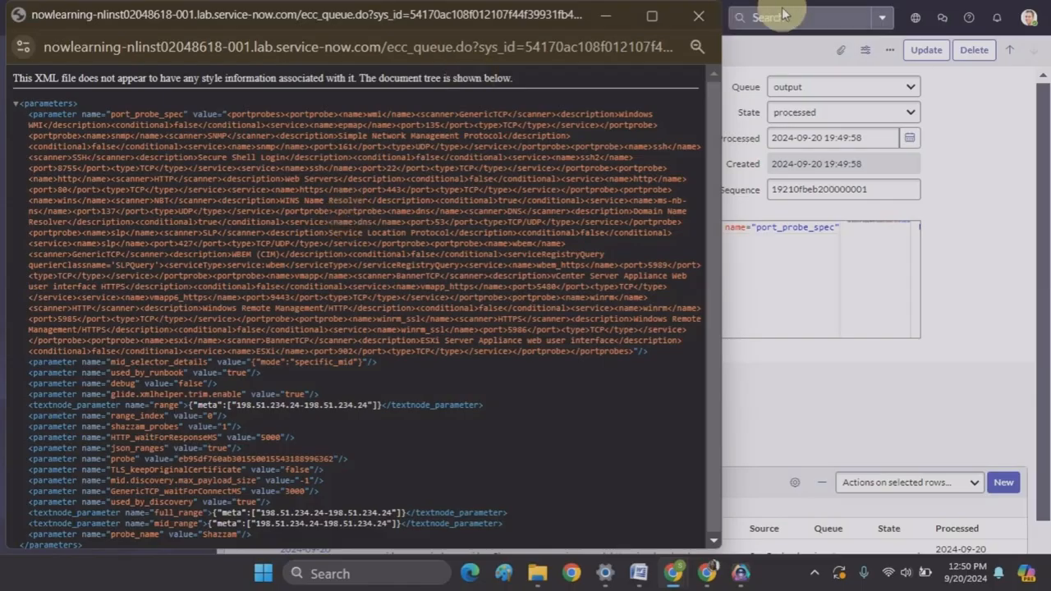
# Step: Search the Shazzam payload for port 8755 and review the input queue record's results
pyautogui.click(694, 18)
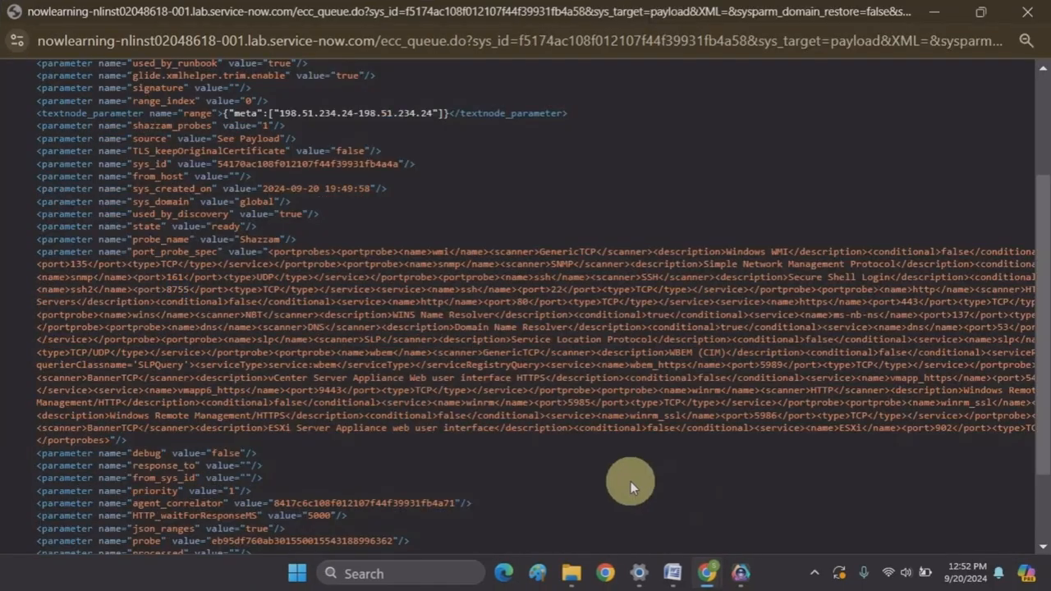
pyautogui.scroll(3, 622, 278)
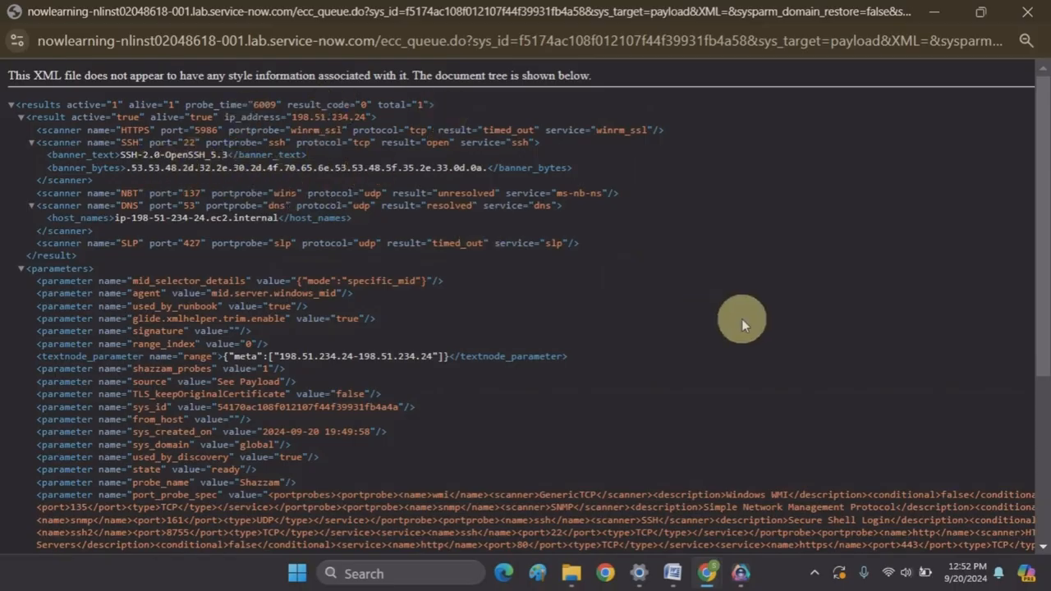
pyautogui.hotkey('ctrl', 'f')
pyautogui.write('8755')
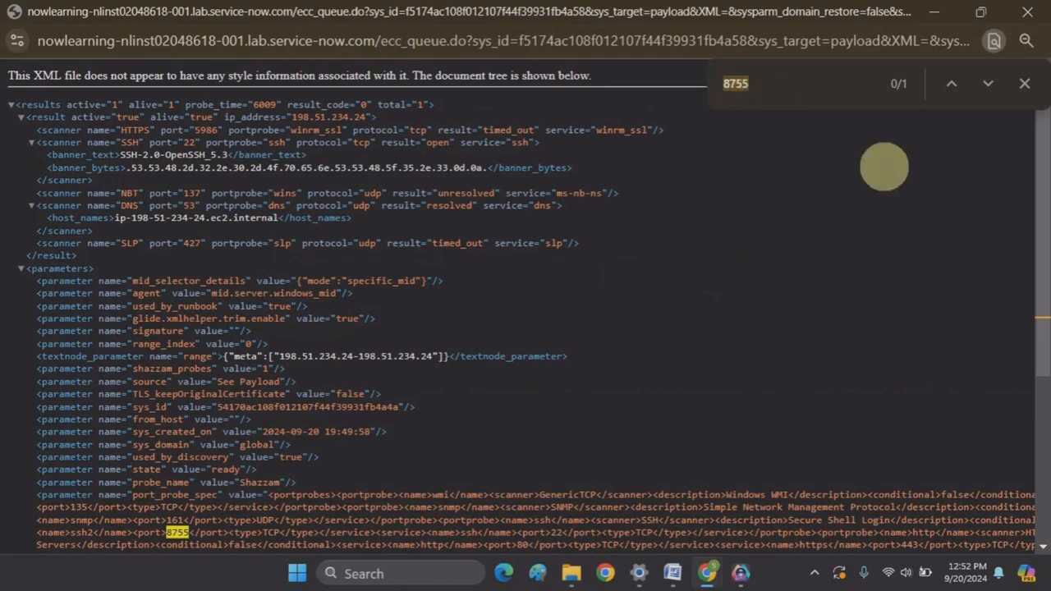
pyautogui.scroll(-3, 354, 455)
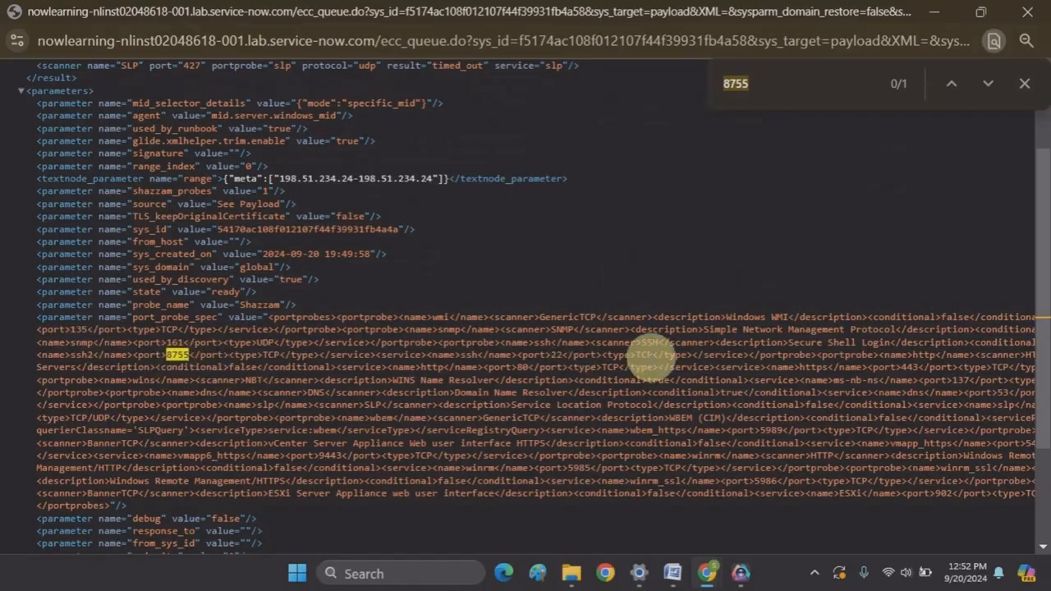
pyautogui.click(1026, 85)
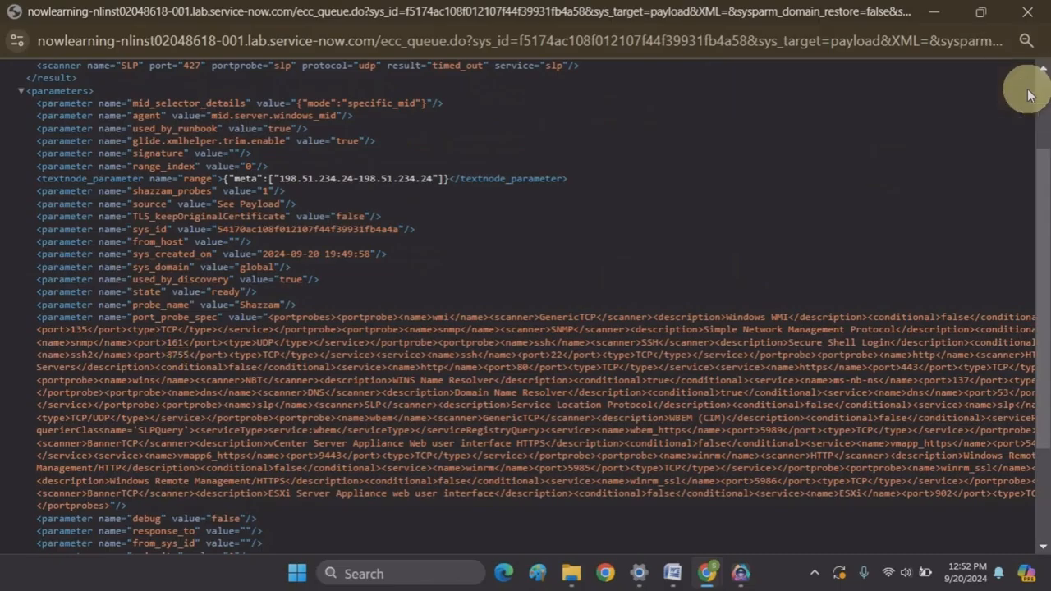
pyautogui.scroll(2, 865, 217)
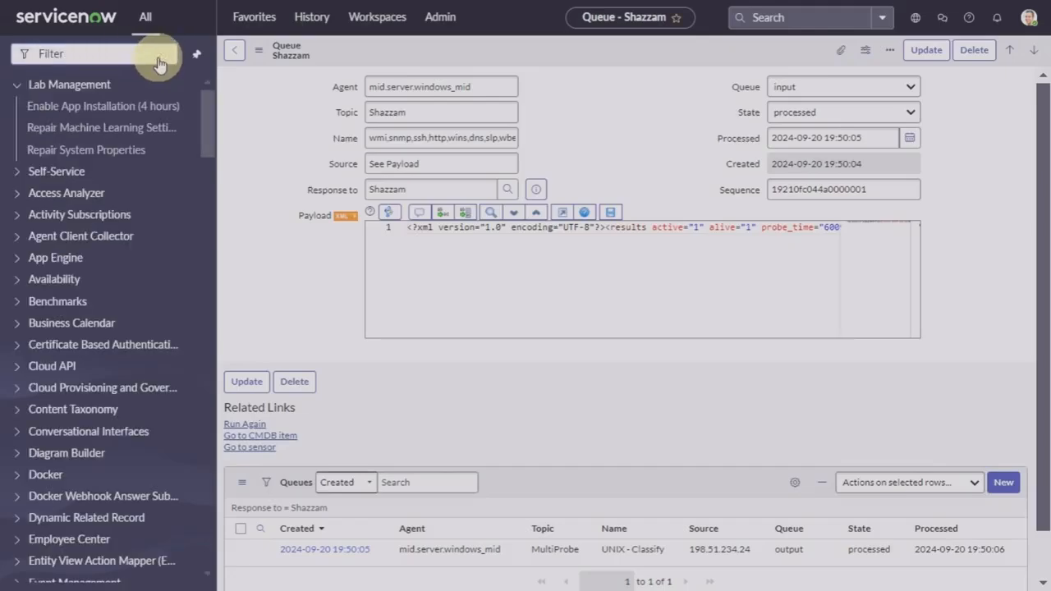
# Step: Filter Port Probes to names containing 'ssh' and open the ssh probe
pyautogui.write('port pro')
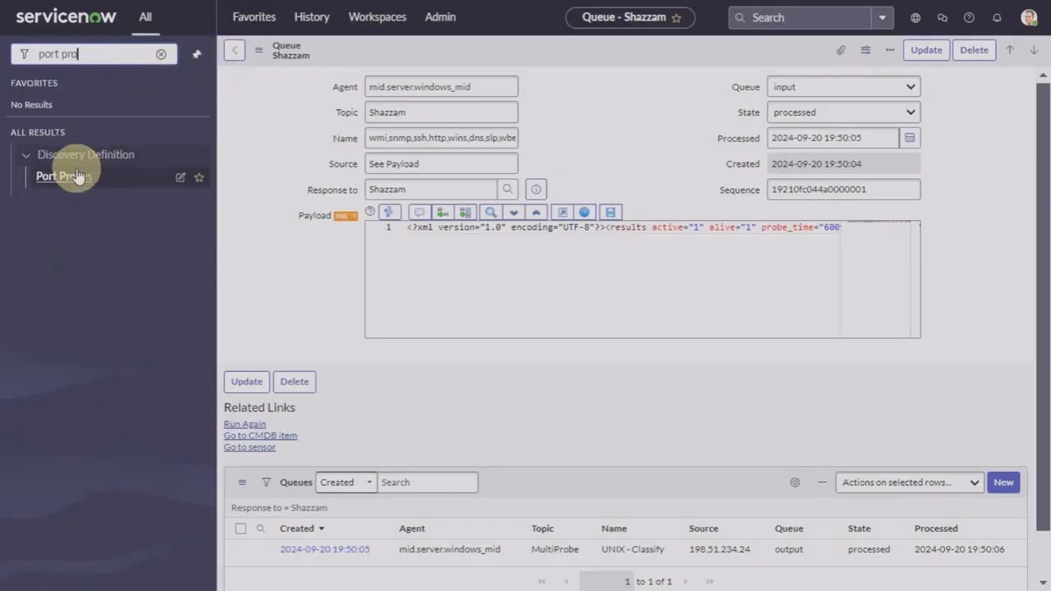
pyautogui.click(76, 176)
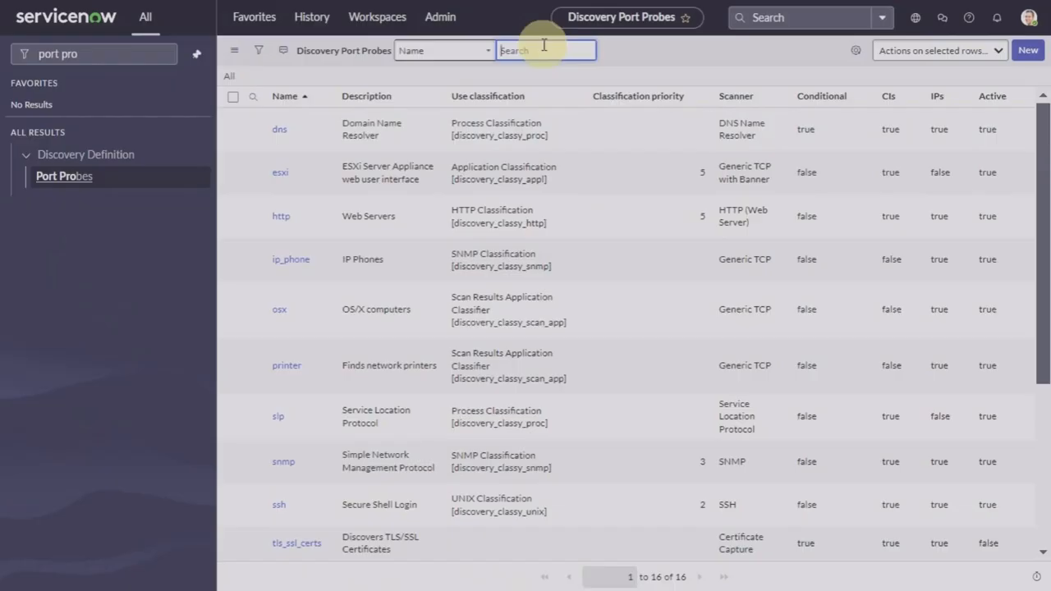
pyautogui.write('*ssh')
pyautogui.press('Return')
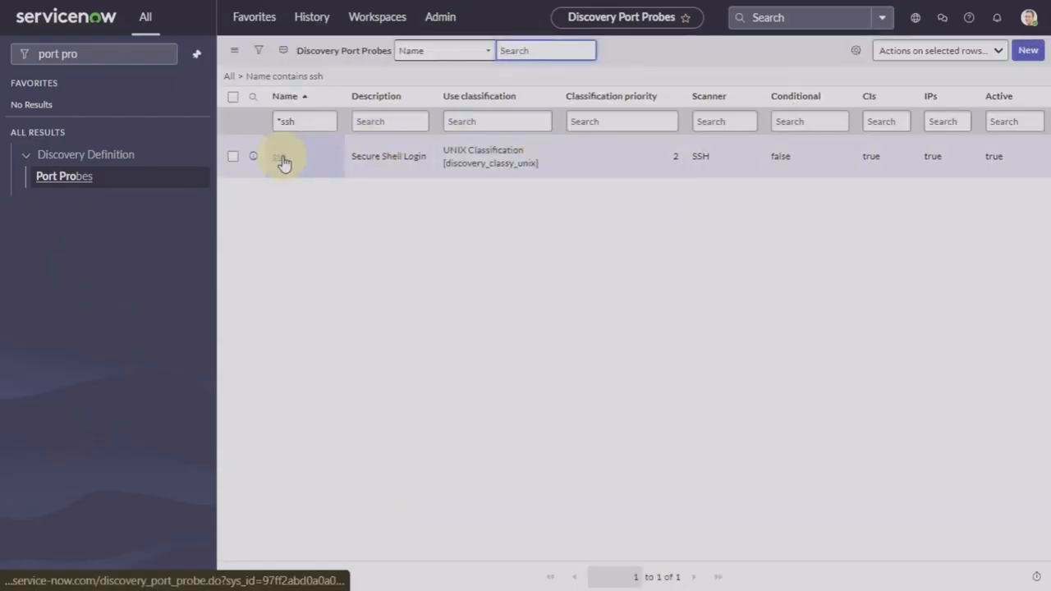
pyautogui.click(282, 160)
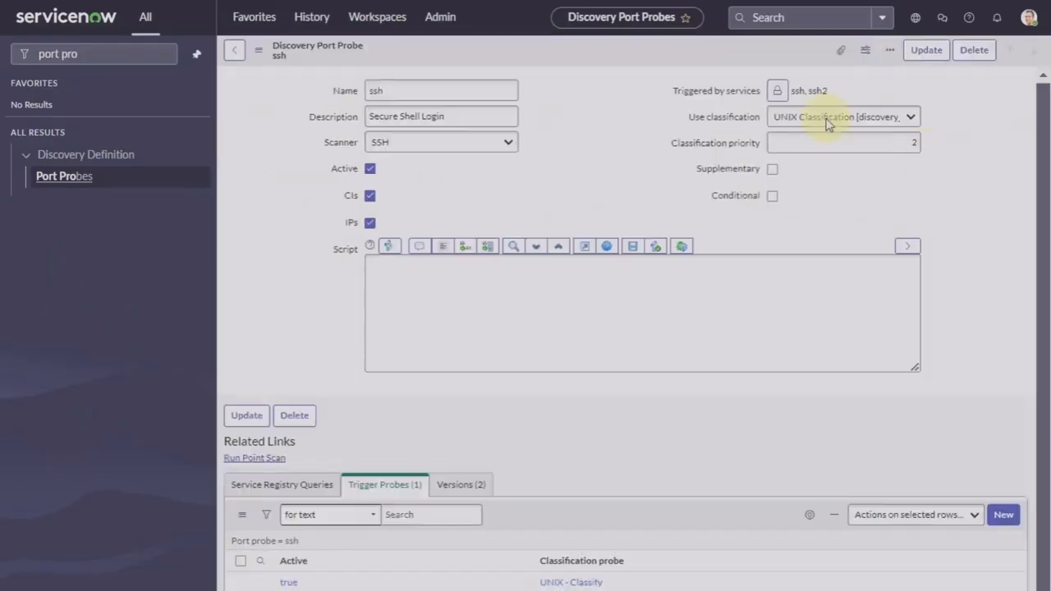
# Step: Unlock and review the probe's Triggered by services, then update the record
pyautogui.click(777, 124)
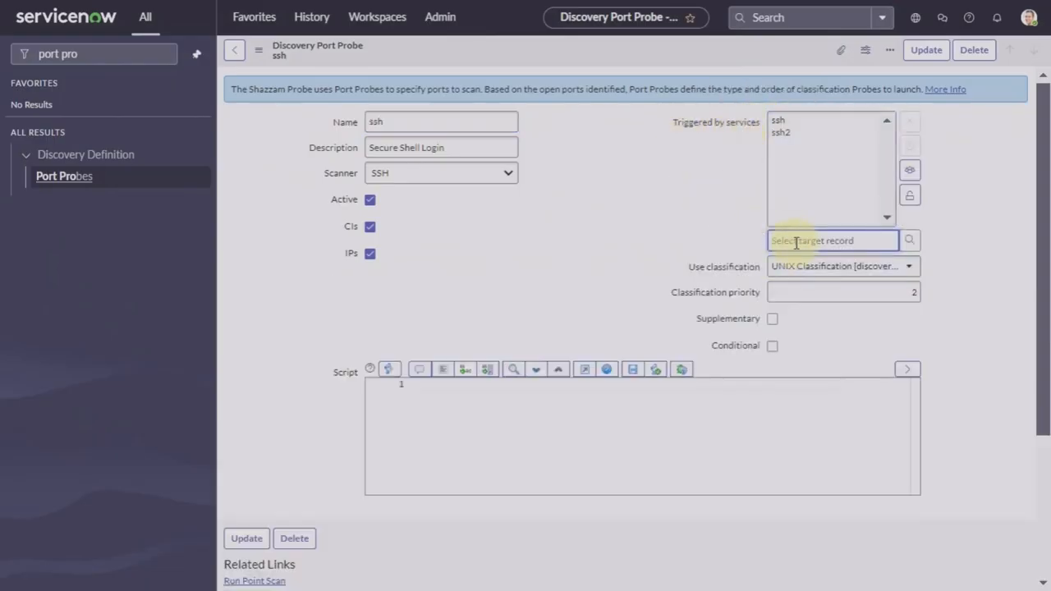
pyautogui.rightClick(749, 62)
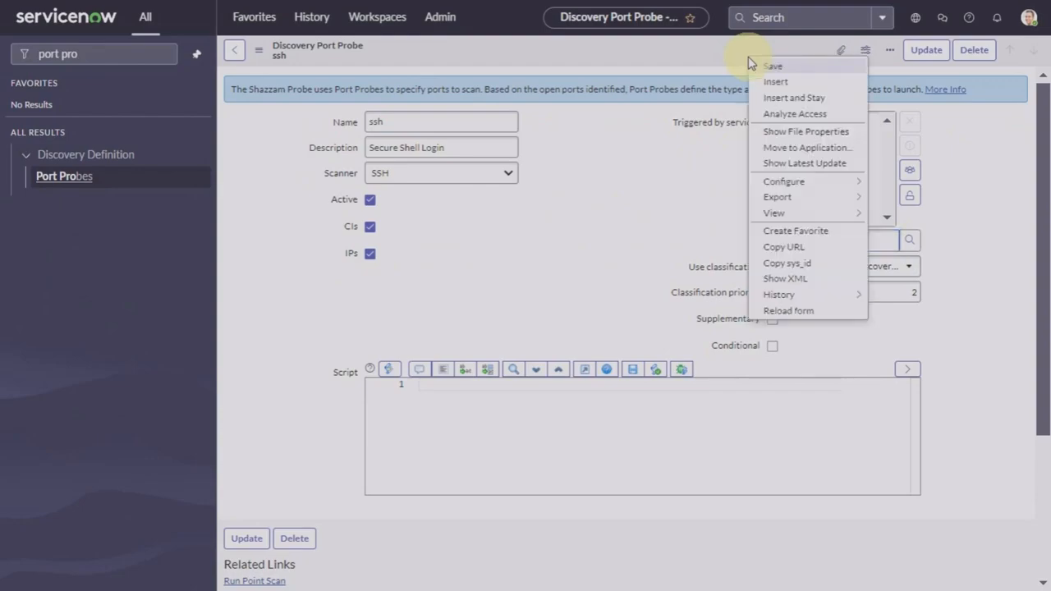
pyautogui.click(925, 53)
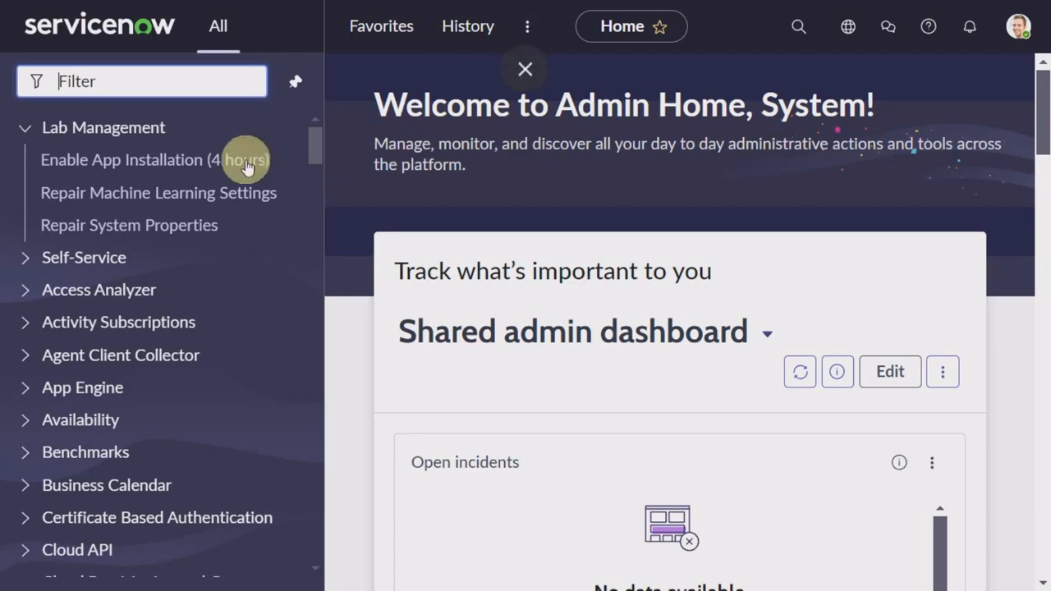
# Step: Switch off Unix Servers & Computers in the Discovery Configuration Console, then return to Admin Home
pyautogui.write('d')
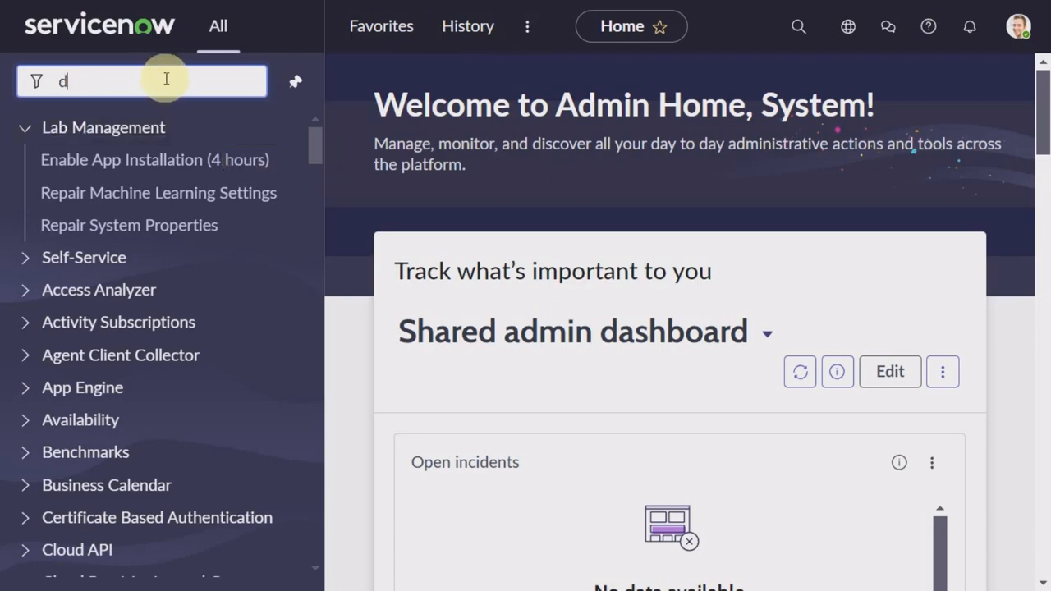
pyautogui.write('iscovery')
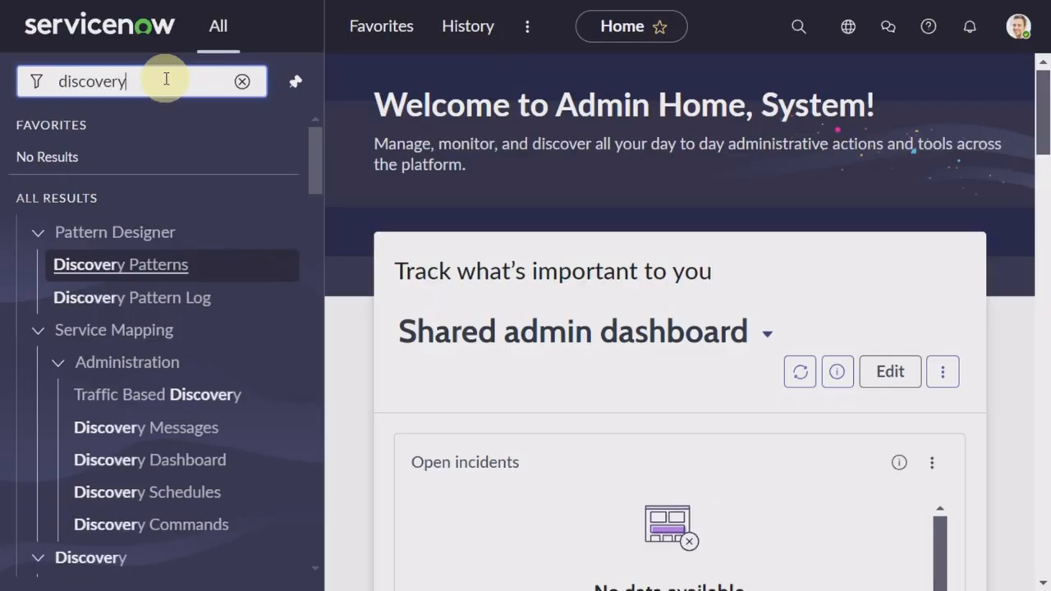
pyautogui.scroll(-1, 132, 392)
pyautogui.scroll(-7, 131, 392)
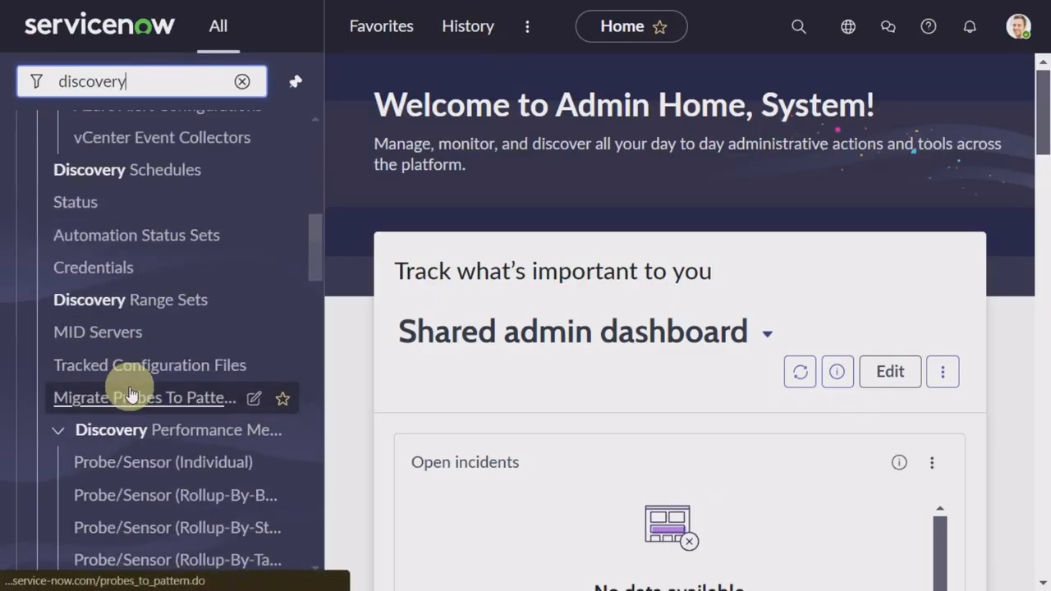
pyautogui.scroll(-6, 130, 394)
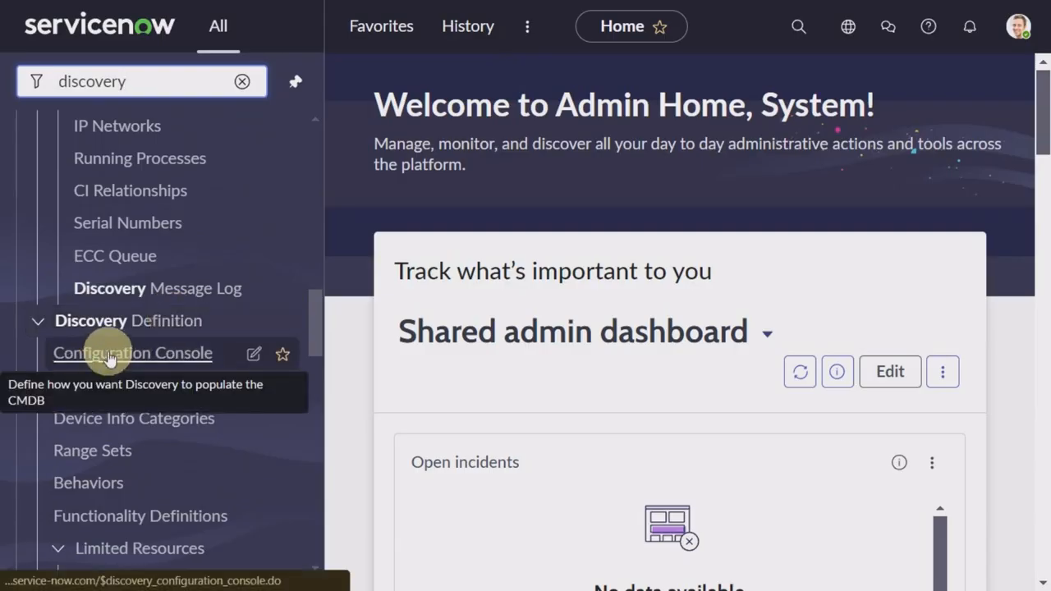
pyautogui.click(109, 354)
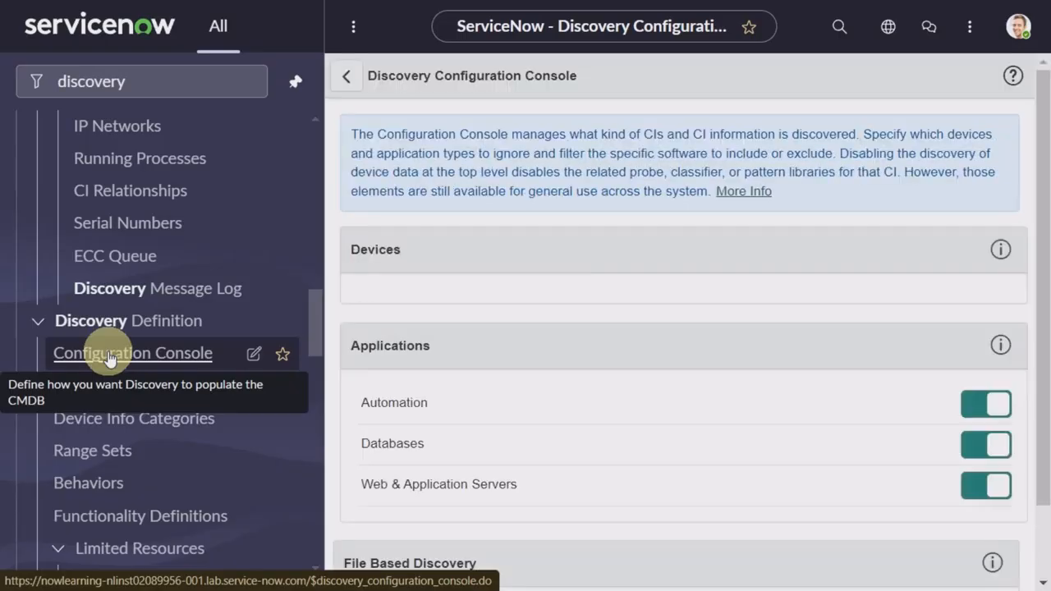
pyautogui.scroll(-5, 641, 374)
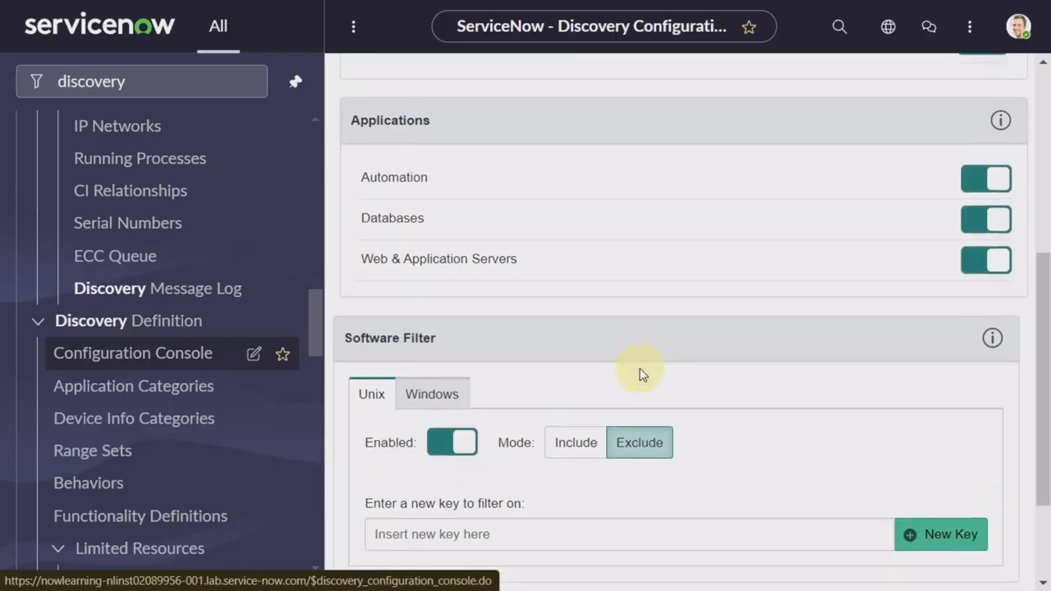
pyautogui.scroll(4, 642, 374)
pyautogui.scroll(-1, 641, 374)
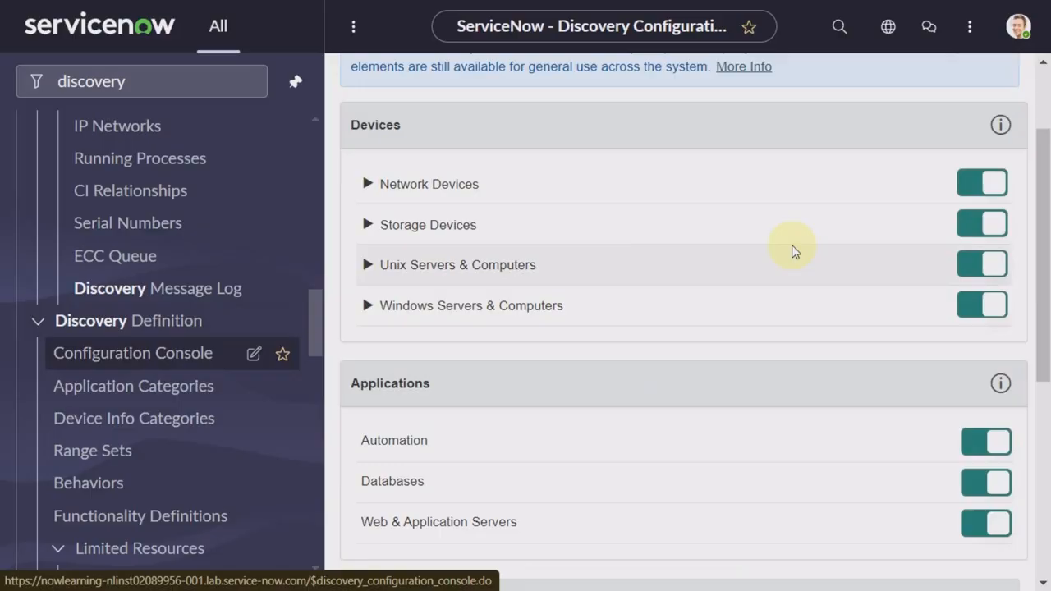
pyautogui.click(986, 269)
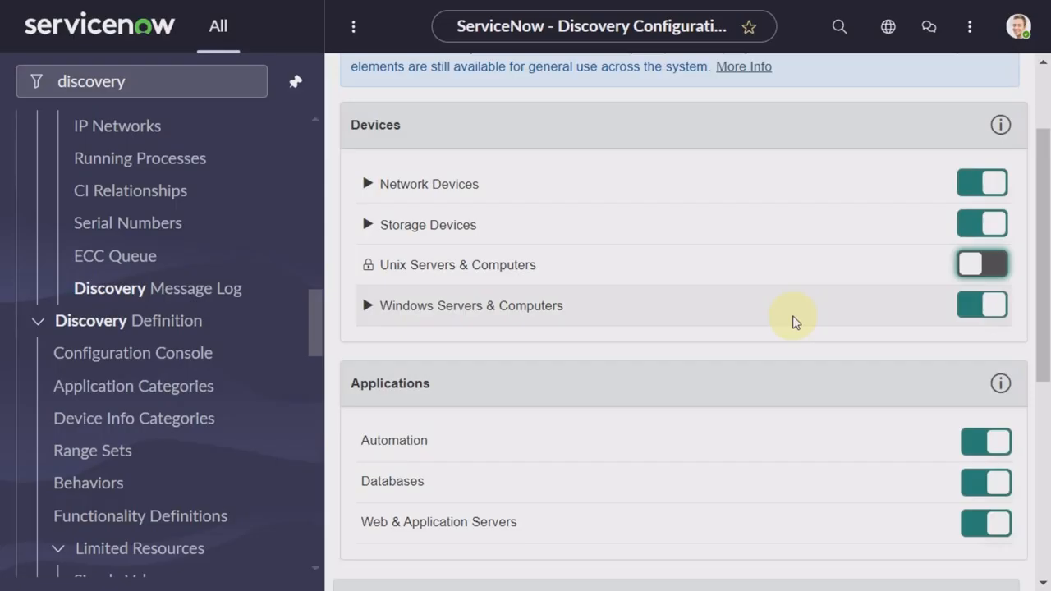
pyautogui.click(156, 25)
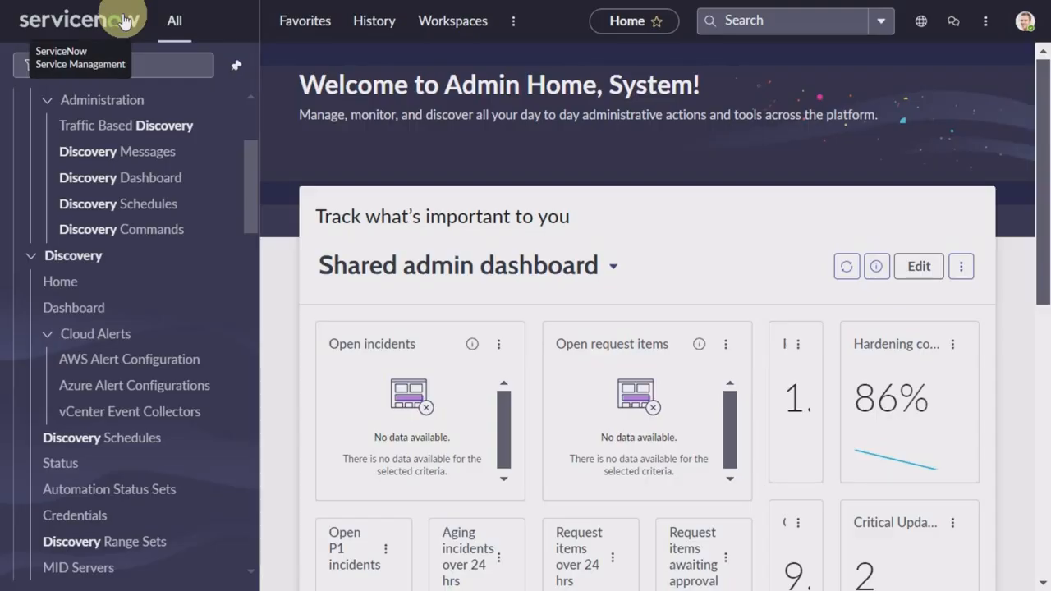
# Step: Open the Windows Only Schedule record and keep Discover set to Configuration items
pyautogui.click(170, 64)
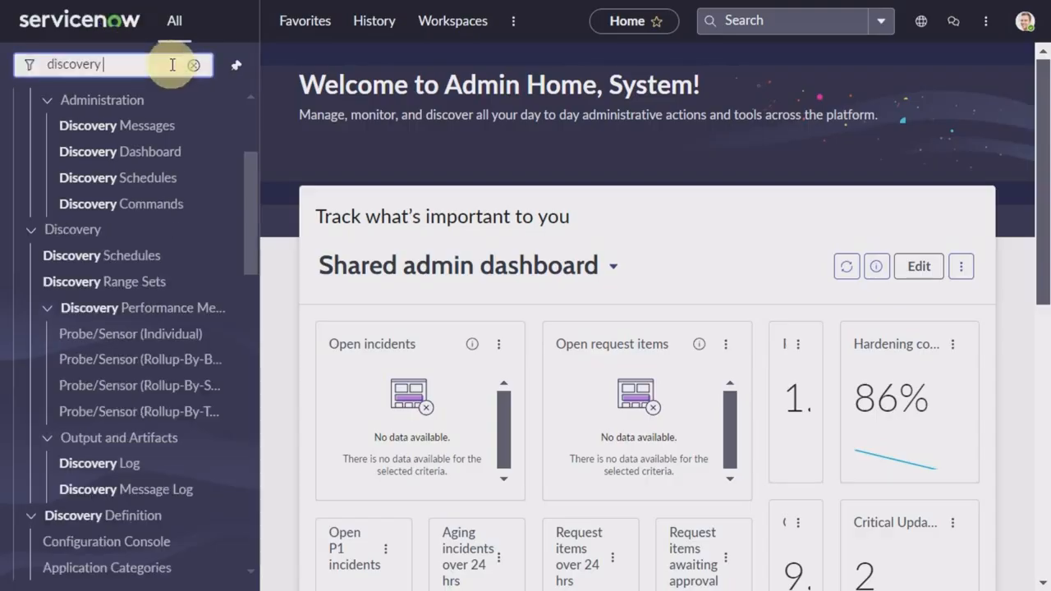
pyautogui.click(116, 270)
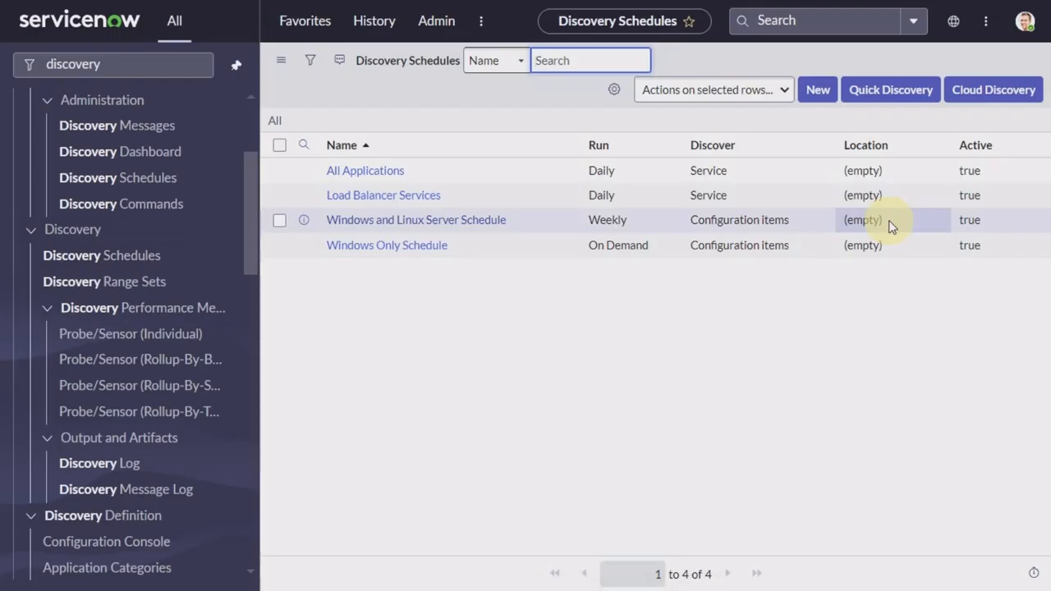
pyautogui.click(389, 254)
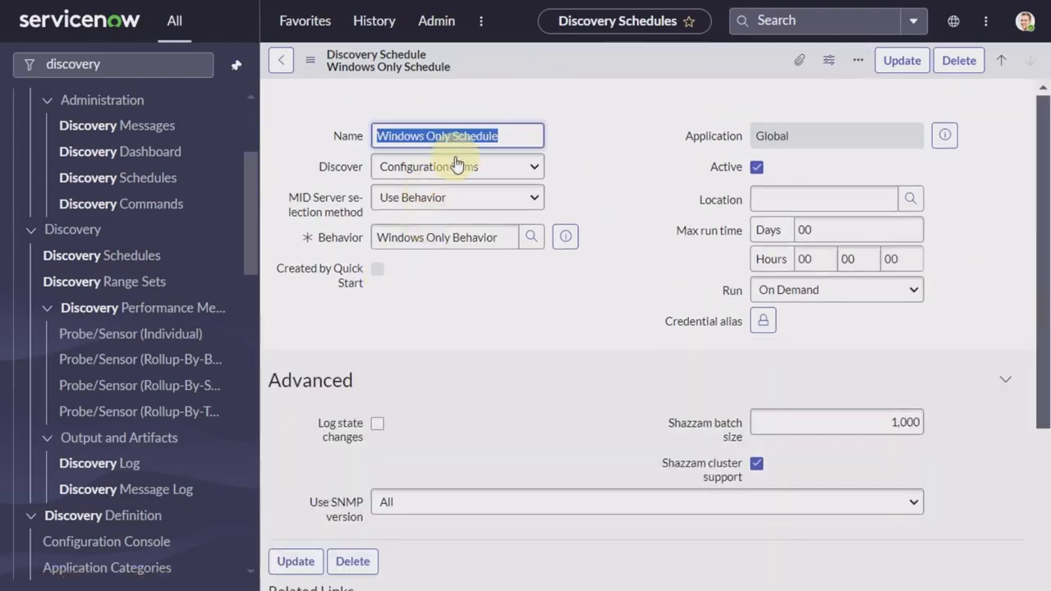
pyautogui.click(450, 201)
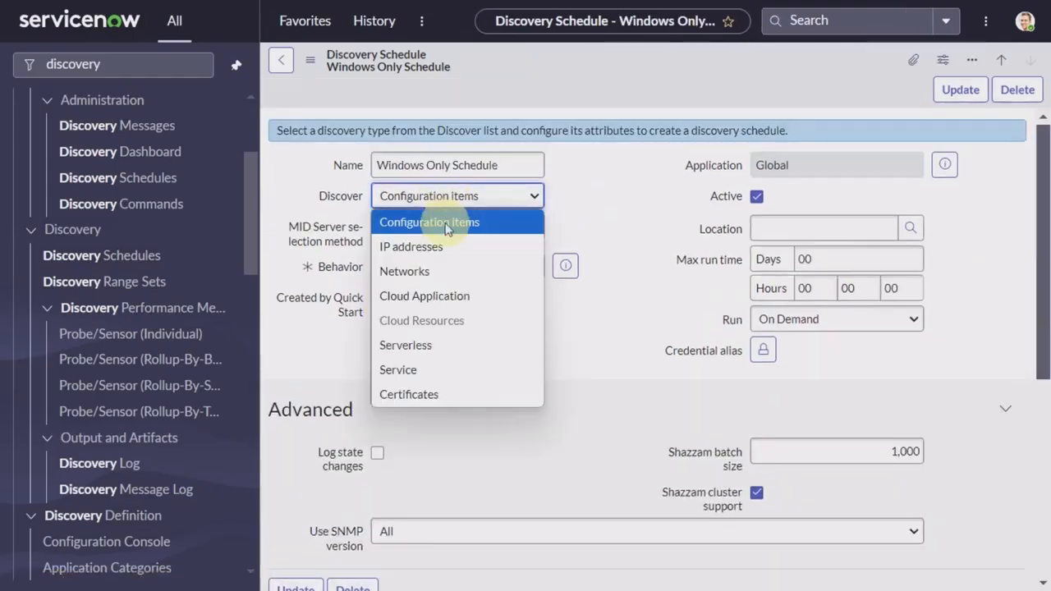
pyautogui.click(644, 218)
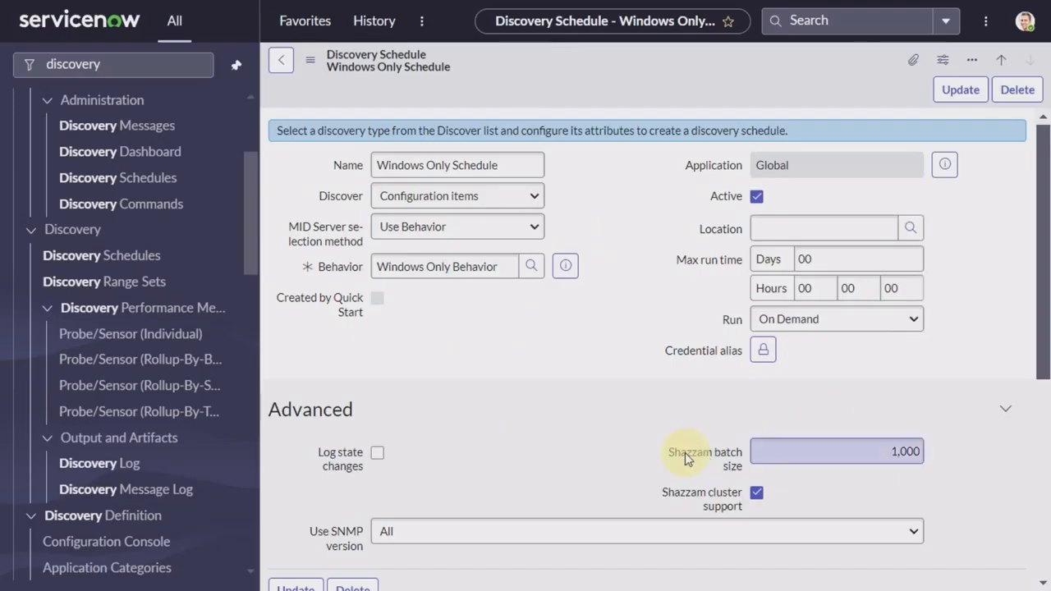
pyautogui.scroll(-1, 685, 453)
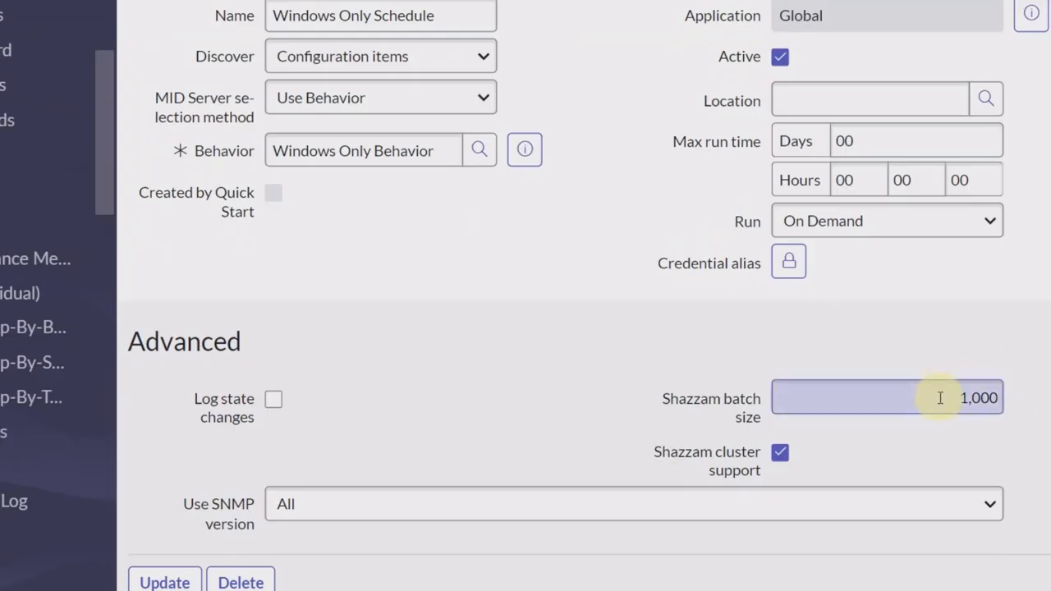
# Step: Replace the Shazzam batch size 1,000 with 350 in the Windows Only Schedule
pyautogui.doubleClick(974, 399)
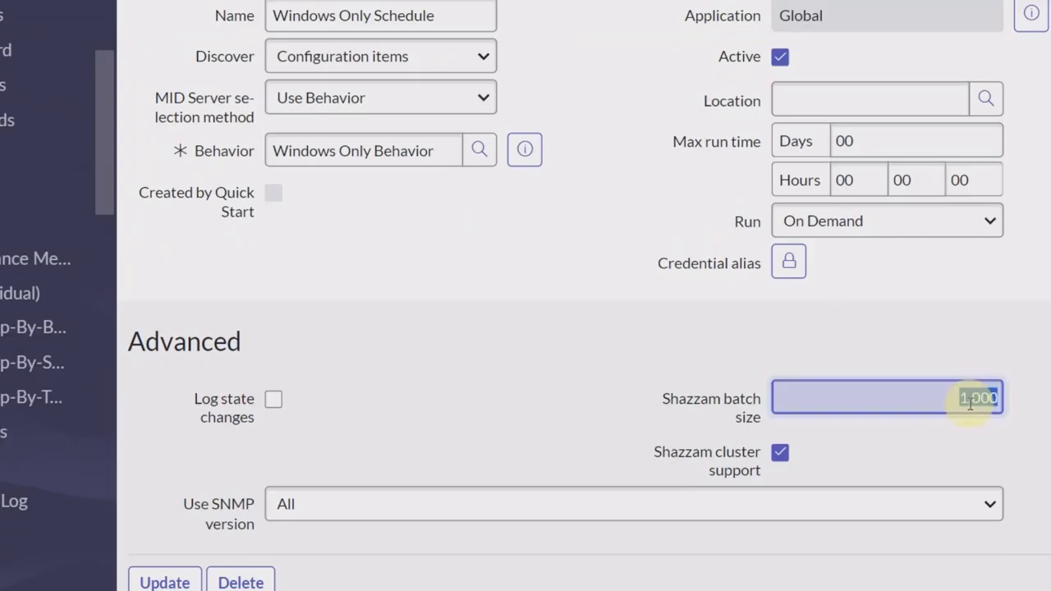
pyautogui.press('BackSpace')
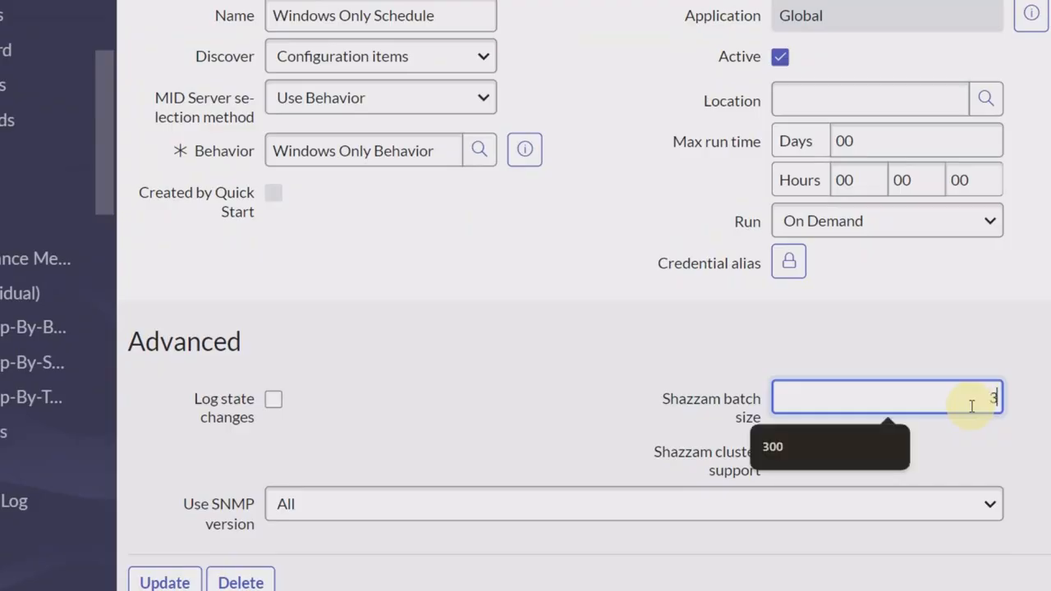
pyautogui.write('350')
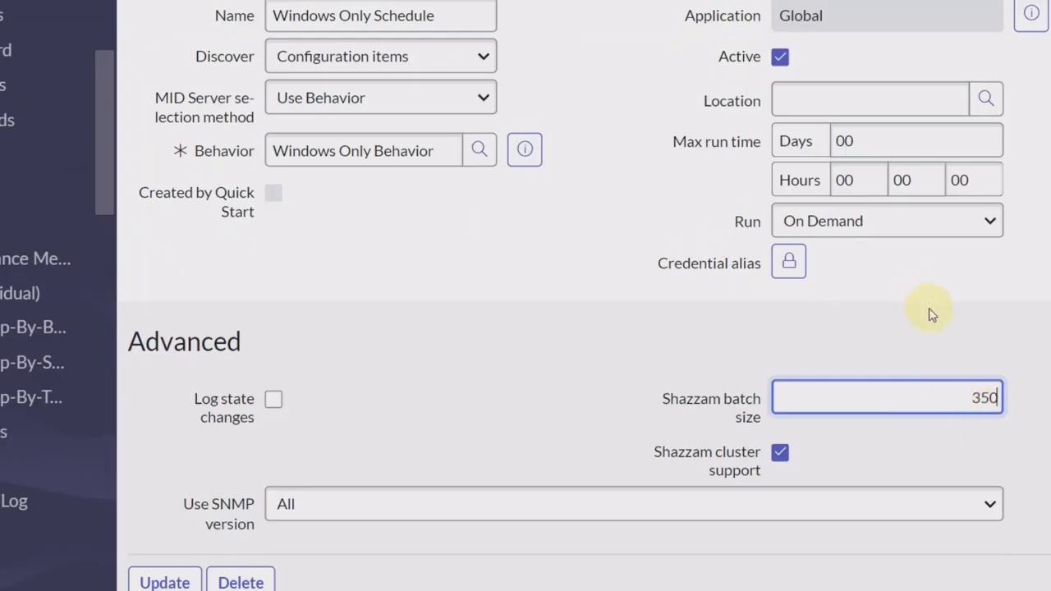
pyautogui.click(932, 315)
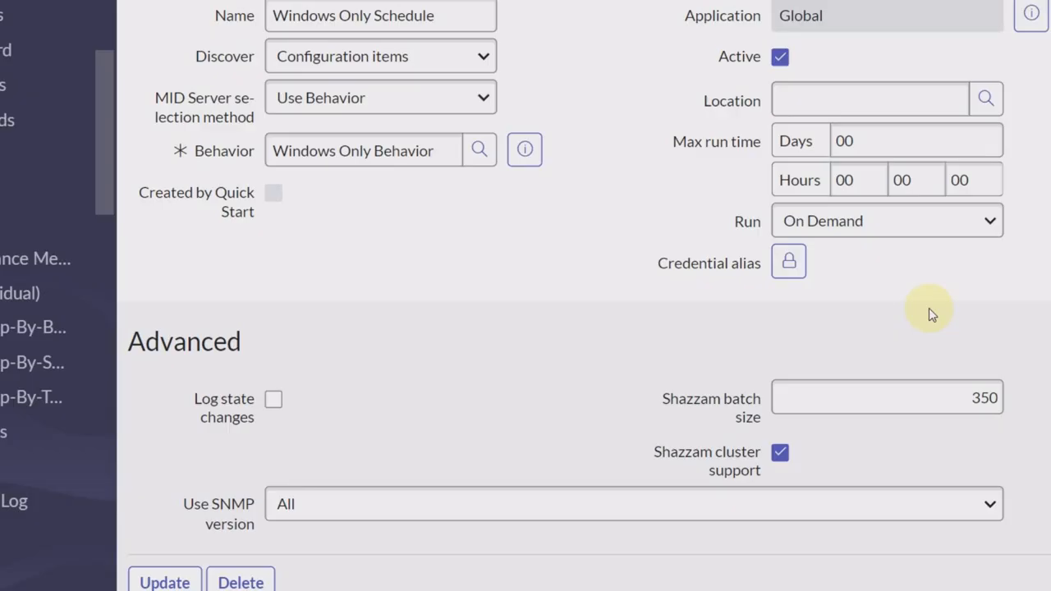
# Step: Replace the Windows Only Schedule's Shazzam batch size 350 with 1000 and review the form
pyautogui.click(976, 398)
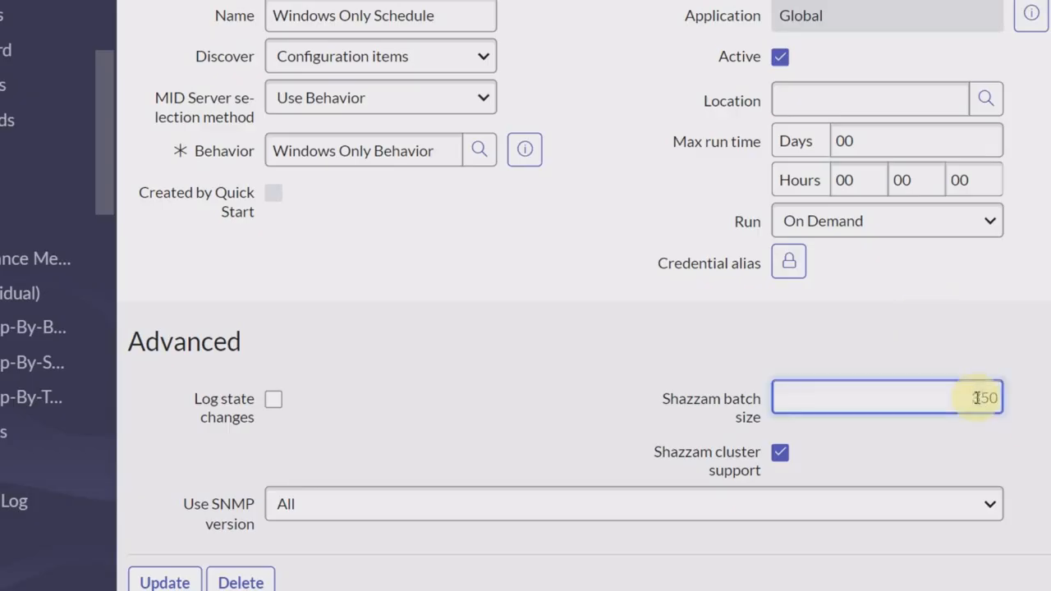
pyautogui.press('BackSpace')
pyautogui.press('BackSpace')
pyautogui.press('BackSpace')
pyautogui.write('1000')
pyautogui.click(556, 328)
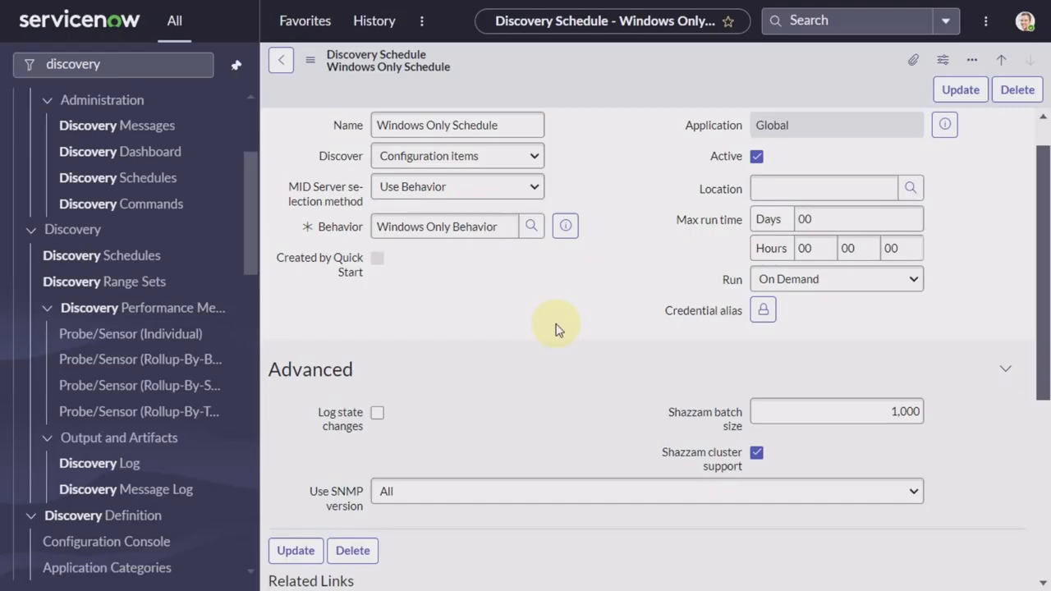
pyautogui.scroll(-1, 556, 328)
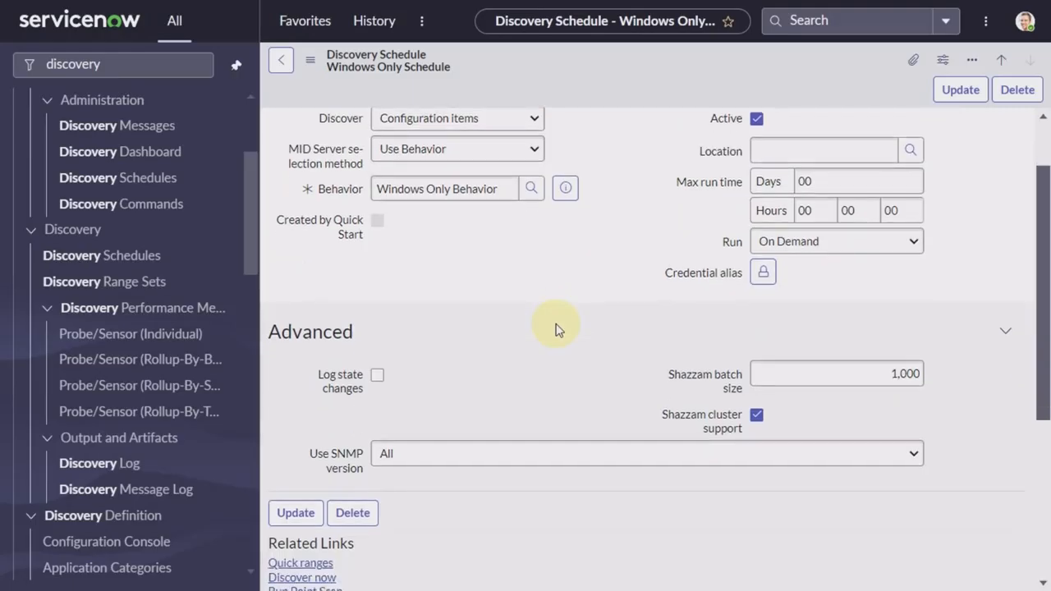
pyautogui.scroll(-2, 556, 328)
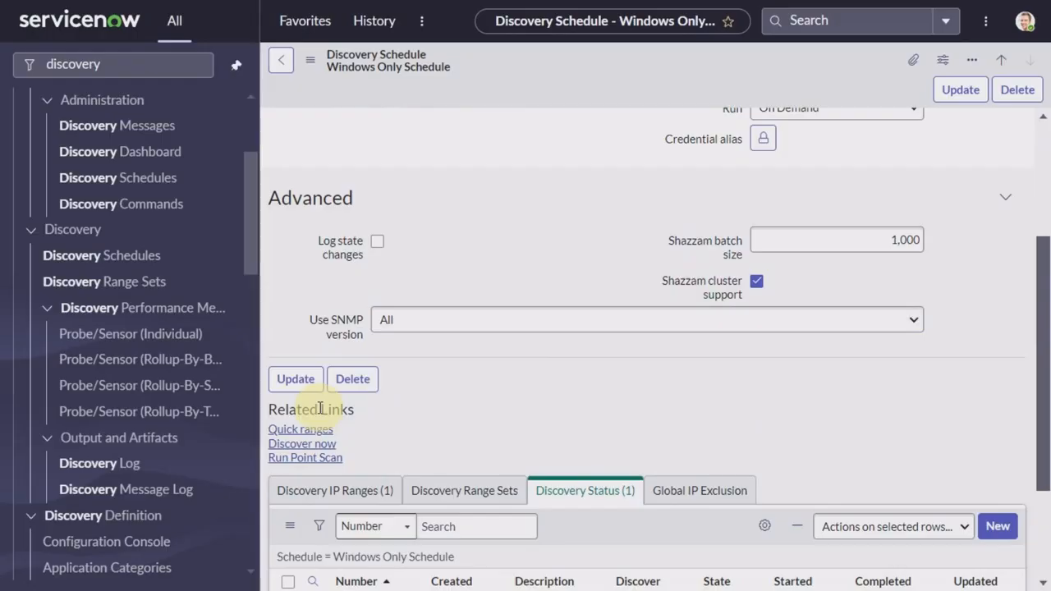
pyautogui.scroll(-2, 585, 389)
pyautogui.scroll(2, 585, 388)
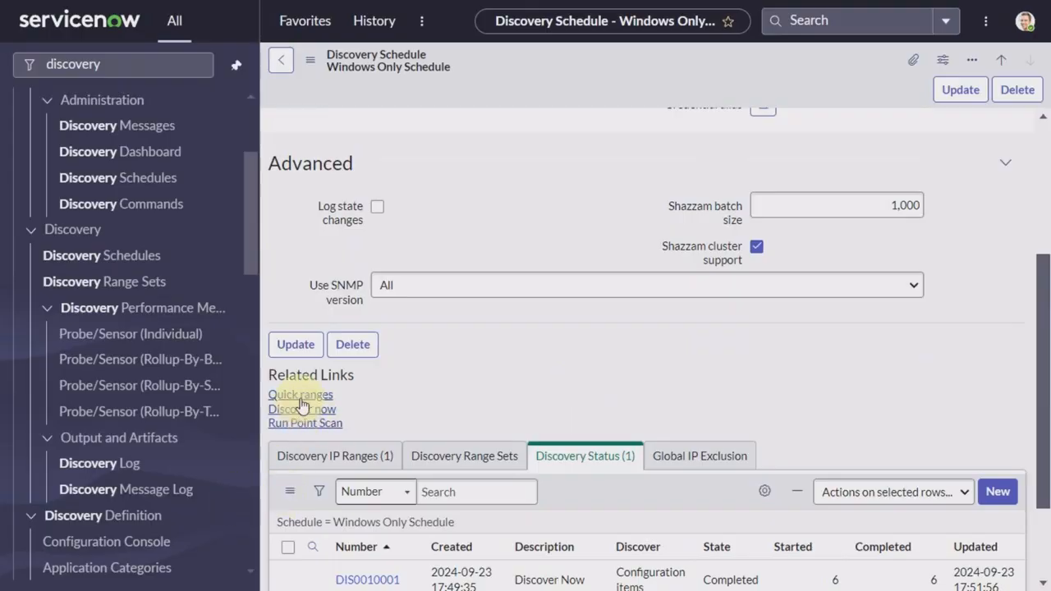
# Step: Add 198.51.12.119 as a quick IP range on the Windows Only Schedule
pyautogui.click(300, 395)
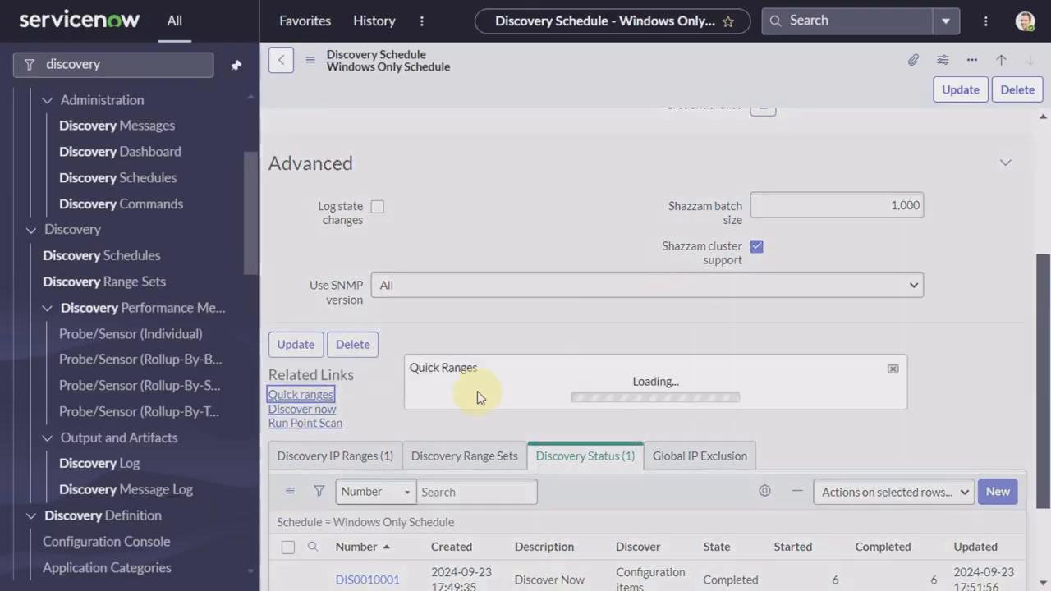
pyautogui.write('198.51.12.119')
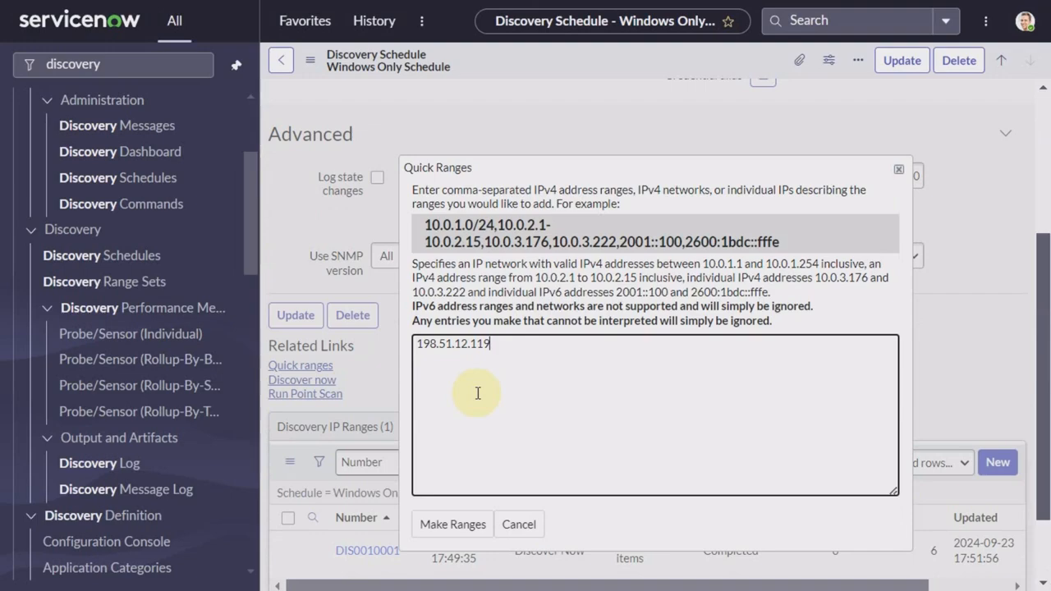
pyautogui.click(478, 527)
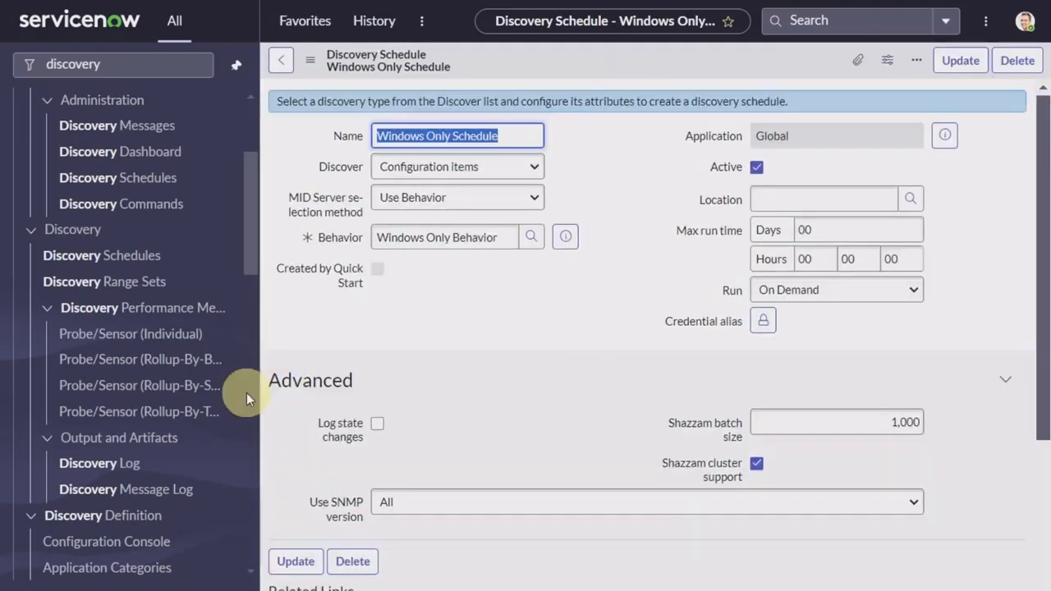
pyautogui.scroll(-5, 247, 393)
pyautogui.scroll(-3, 499, 261)
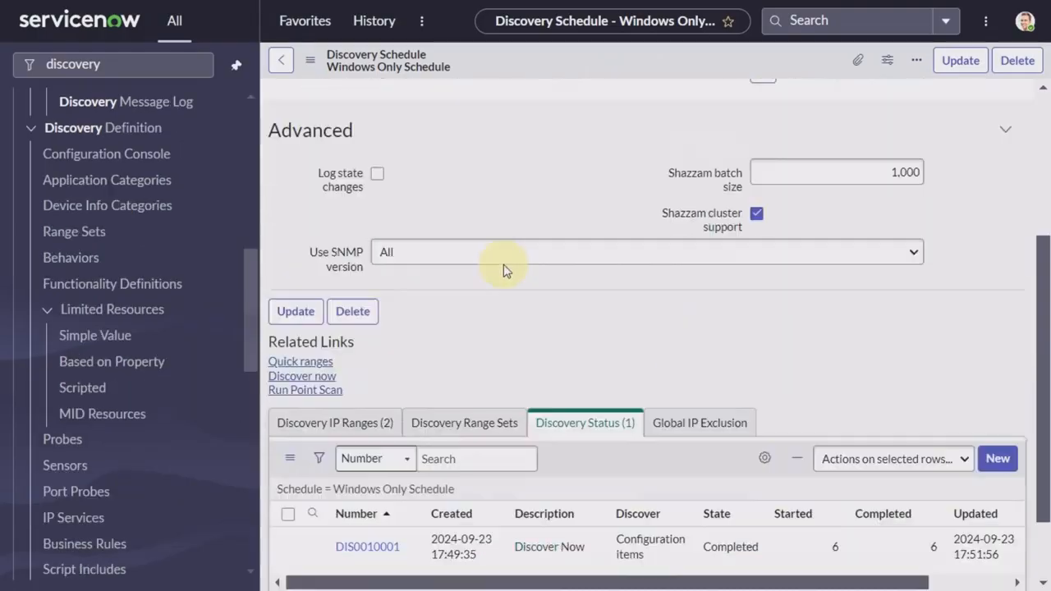
pyautogui.scroll(-1, 505, 269)
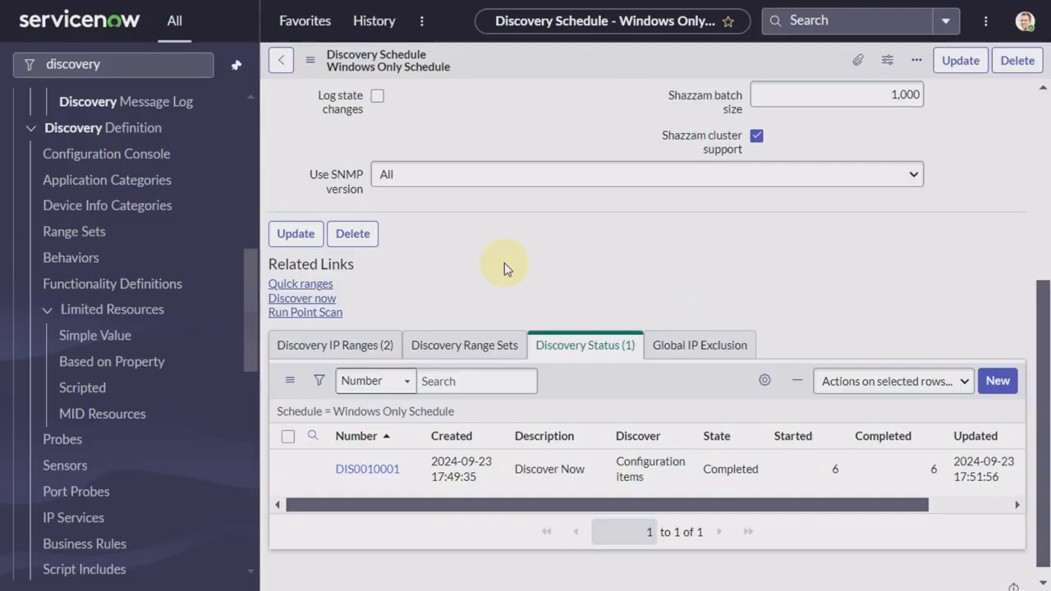
pyautogui.scroll(4, 505, 269)
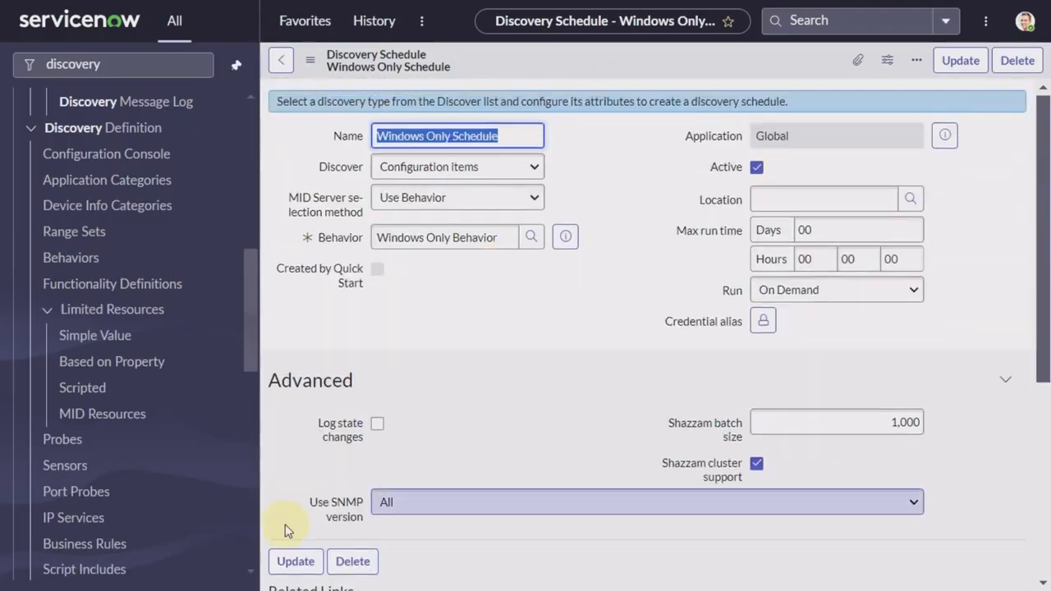
pyautogui.scroll(-1, 365, 411)
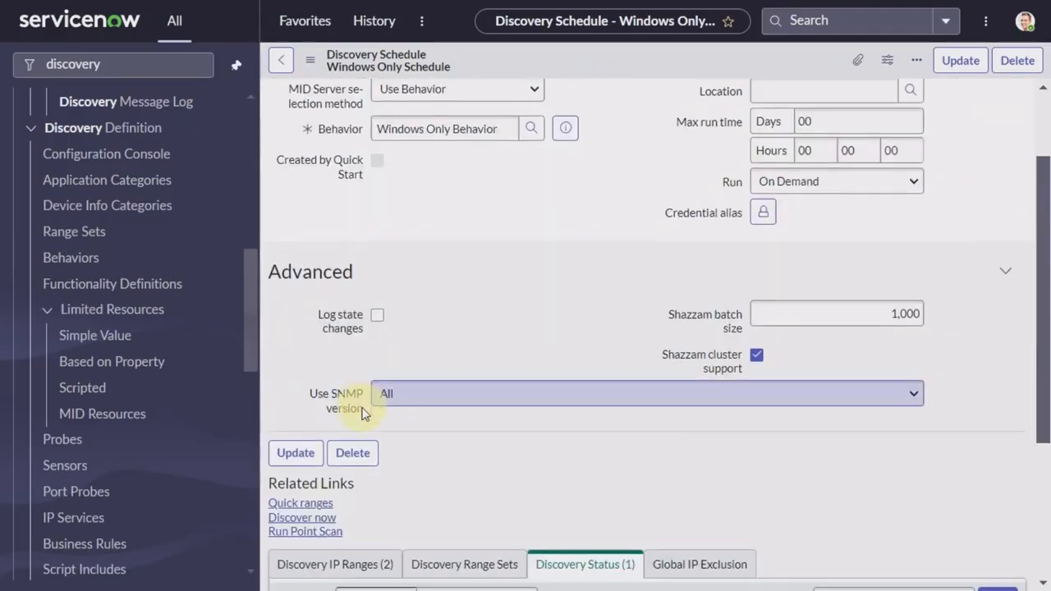
# Step: Run Discover now and open the resulting status record DIS0010004
pyautogui.click(302, 521)
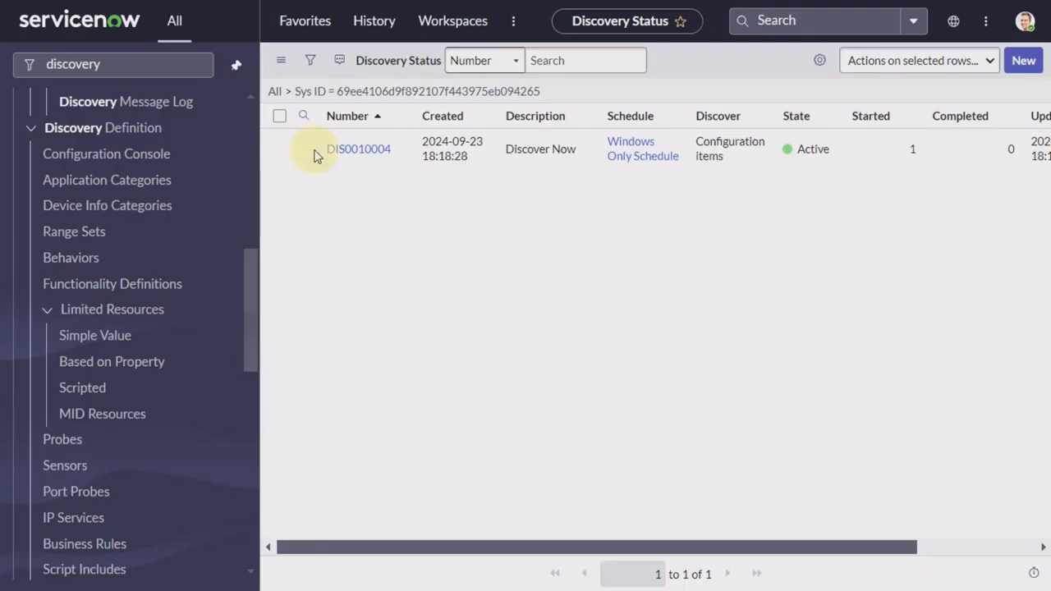
pyautogui.click(369, 153)
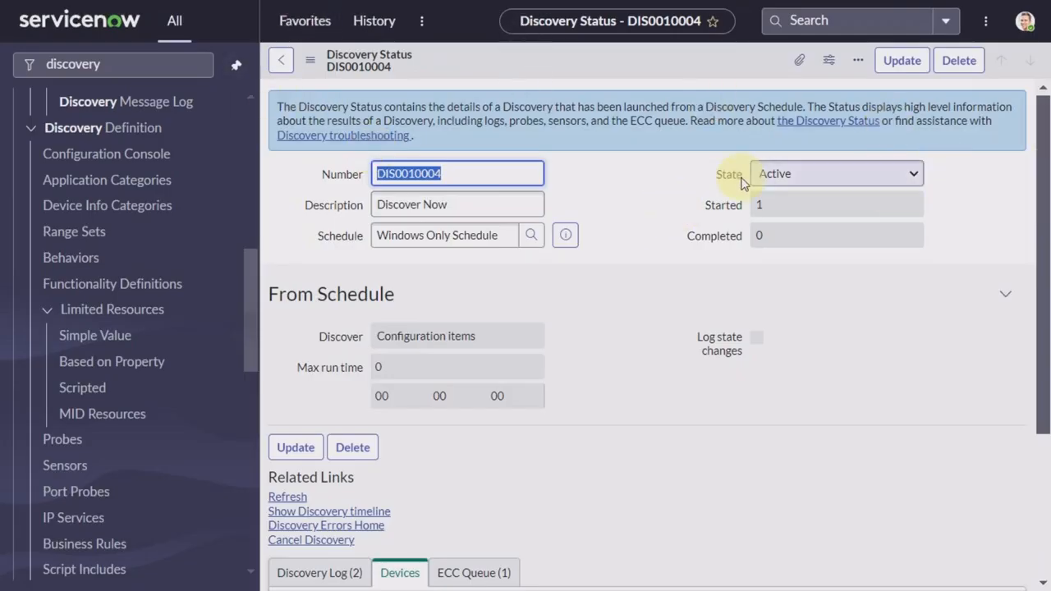
# Step: Refresh DIS0010004 repeatedly until it shows Completed with 6 started and 6 completed
pyautogui.click(287, 497)
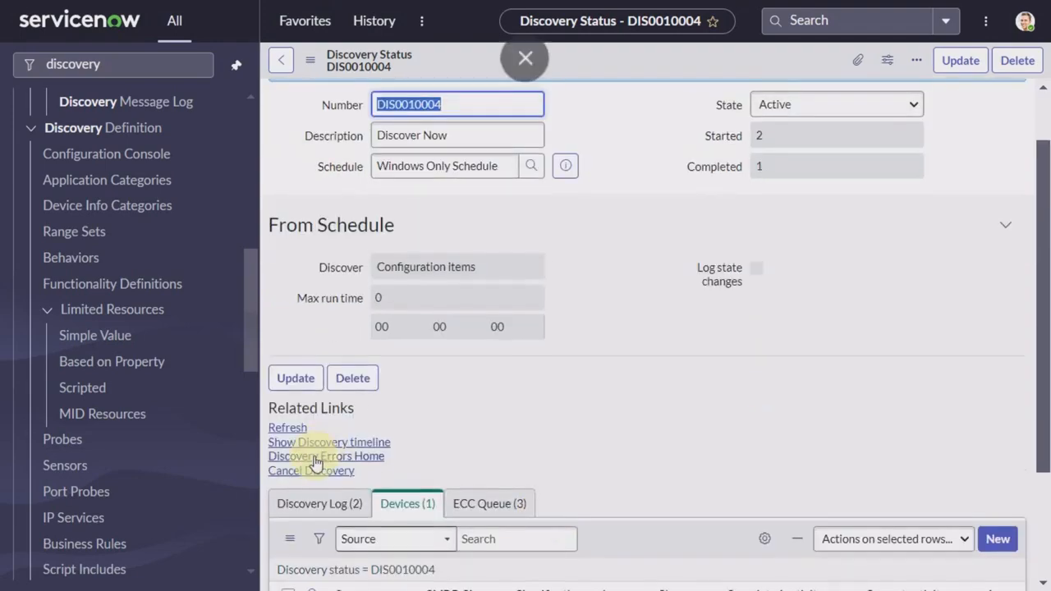
pyautogui.click(289, 428)
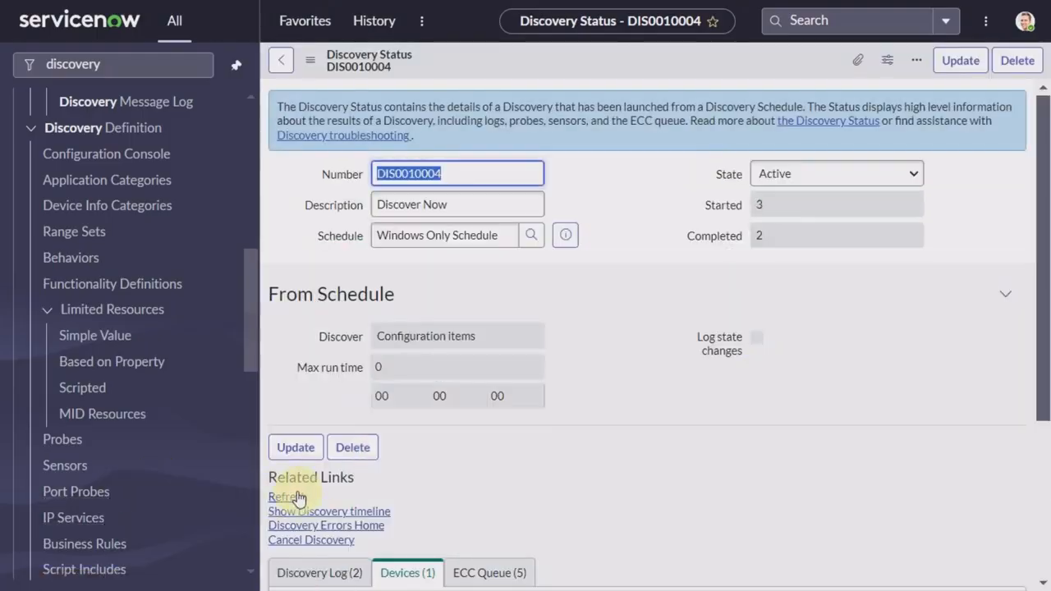
pyautogui.click(299, 497)
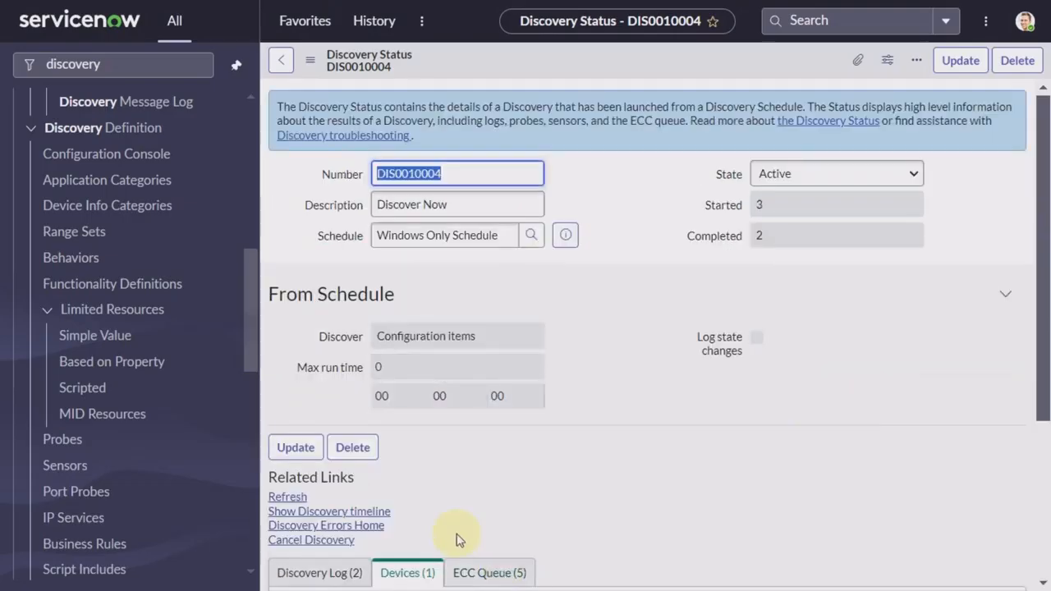
pyautogui.click(287, 498)
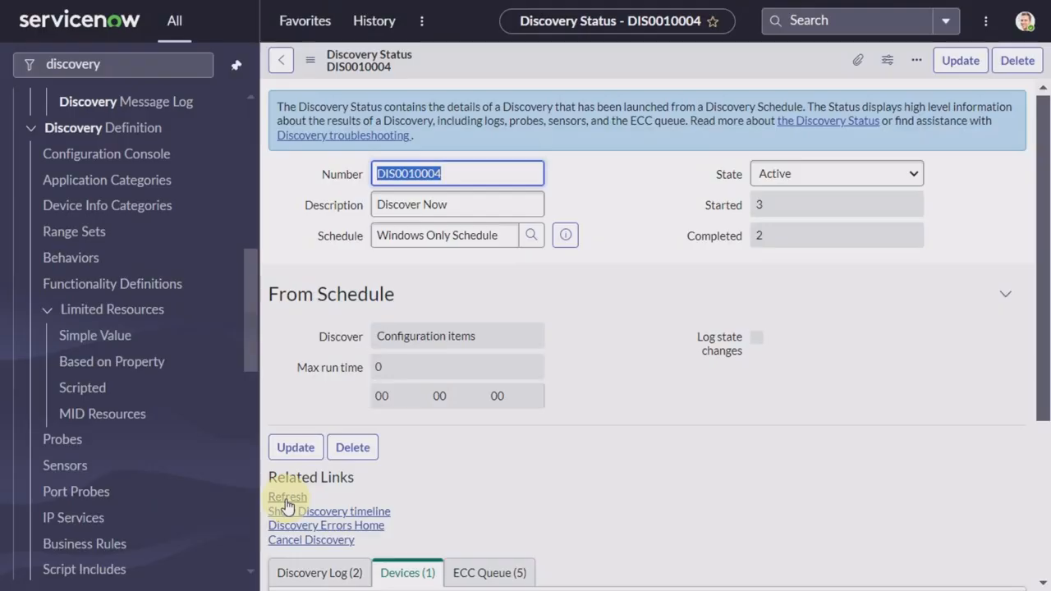
pyautogui.click(283, 499)
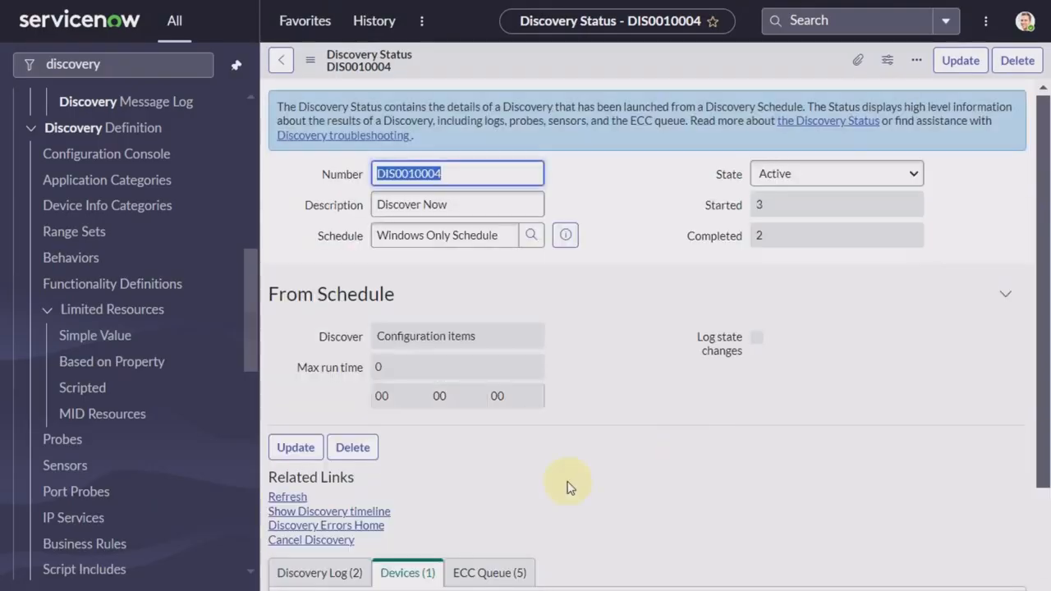
pyautogui.scroll(-3, 567, 487)
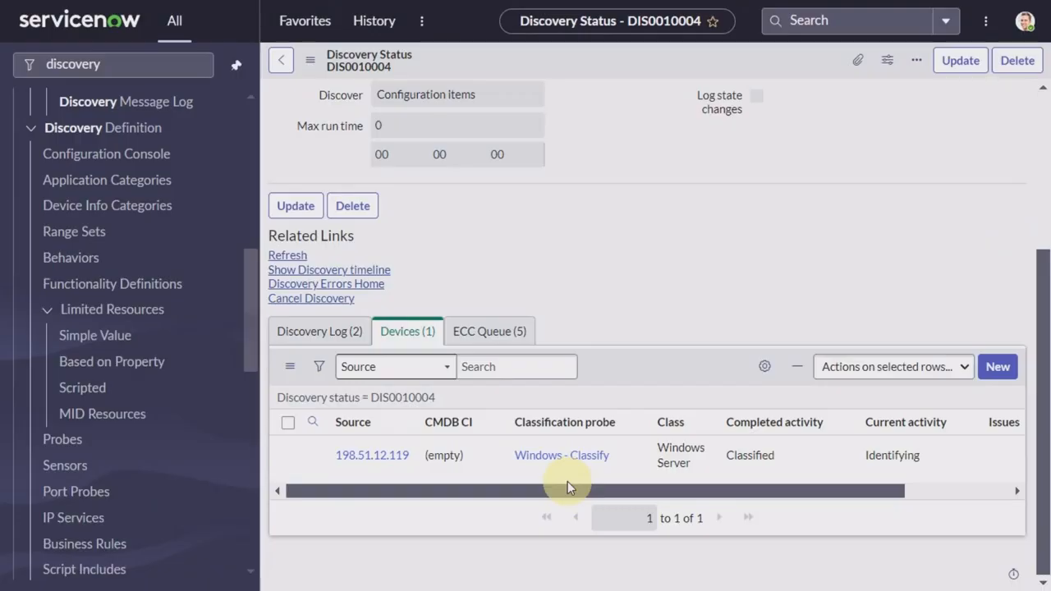
pyautogui.scroll(3, 568, 487)
pyautogui.scroll(-1, 567, 488)
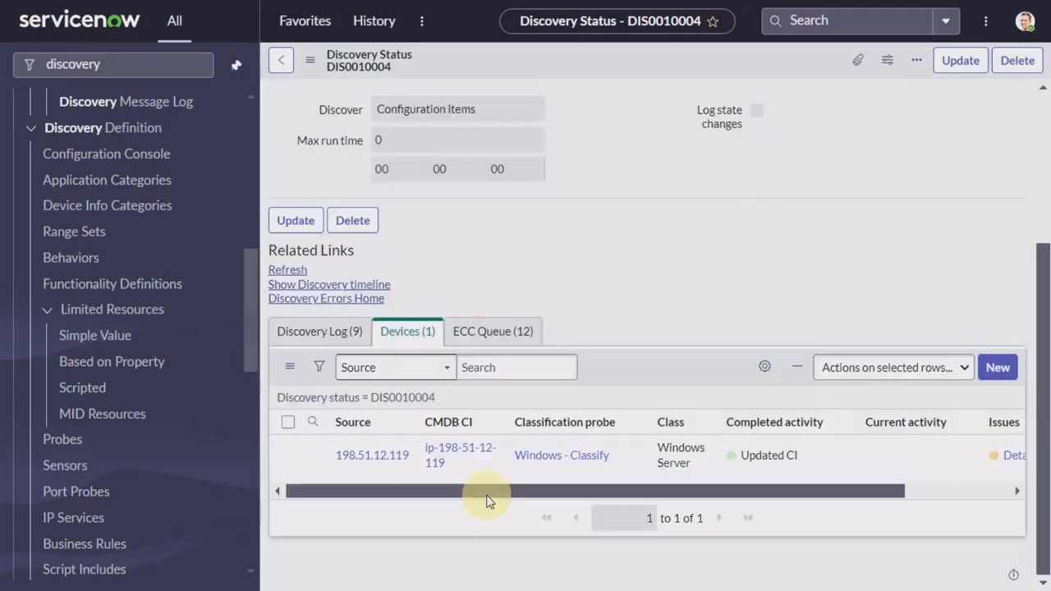
pyautogui.click(287, 270)
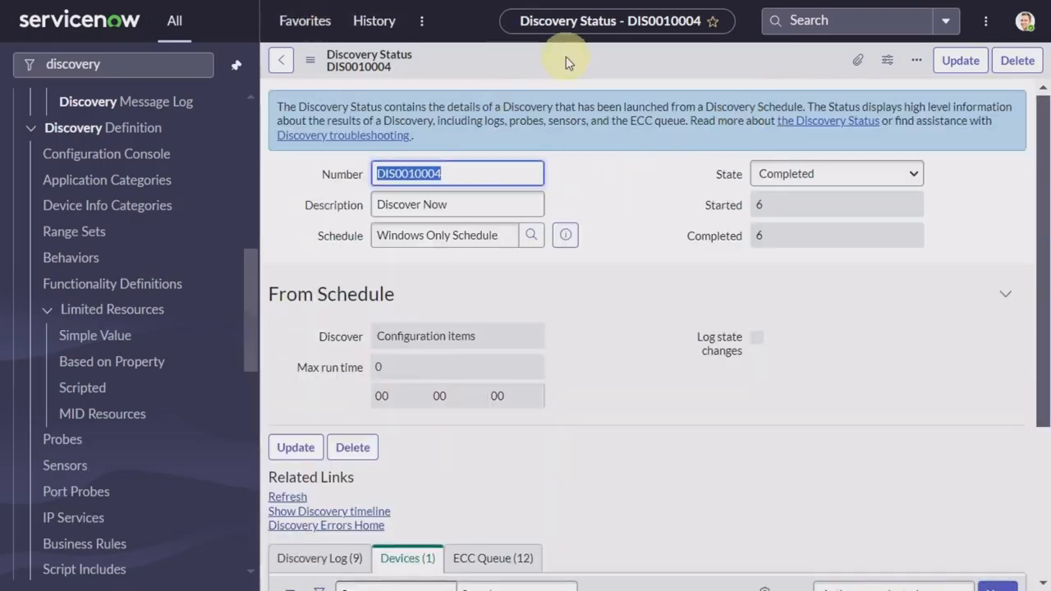
pyautogui.scroll(-3, 546, 428)
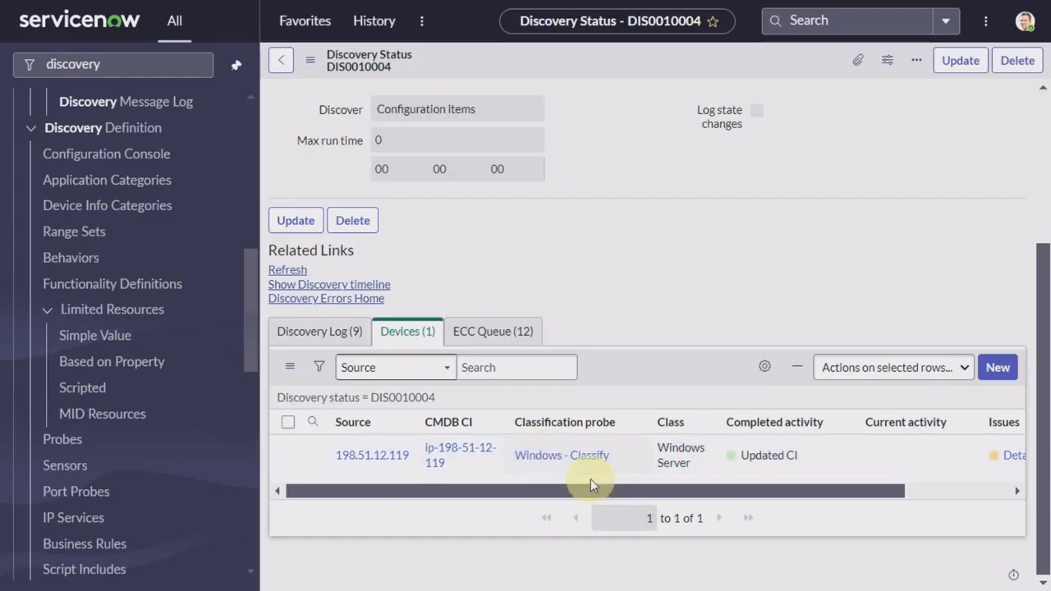
pyautogui.click(519, 367)
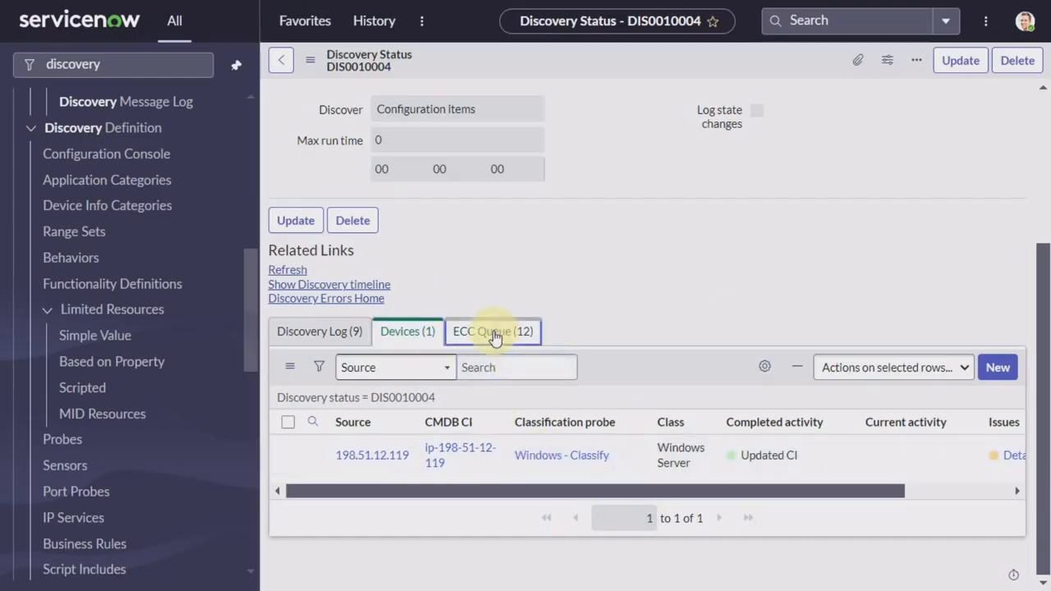
# Step: Review DIS0010004's ECC Queue, then show its Devices list with Windows Server 198.51.12.119
pyautogui.click(494, 333)
pyautogui.scroll(-5, 614, 419)
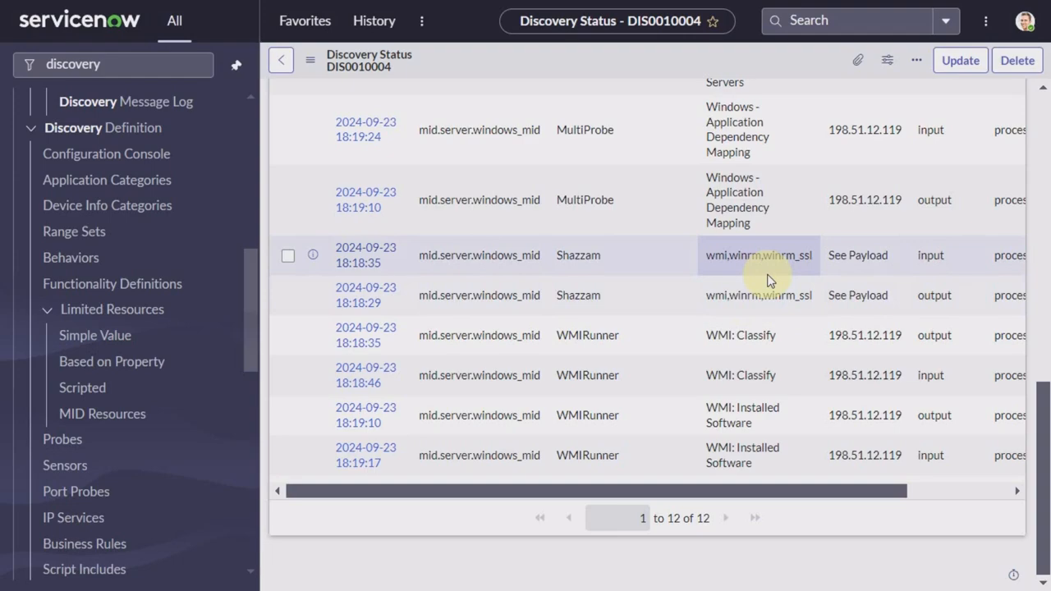
pyautogui.scroll(1, 615, 321)
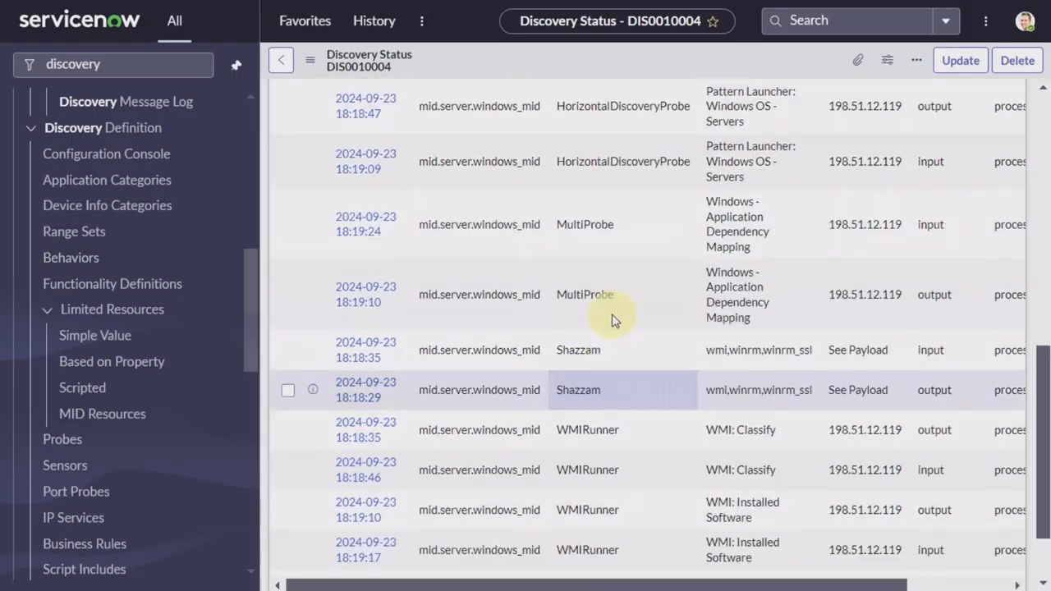
pyautogui.scroll(10, 613, 320)
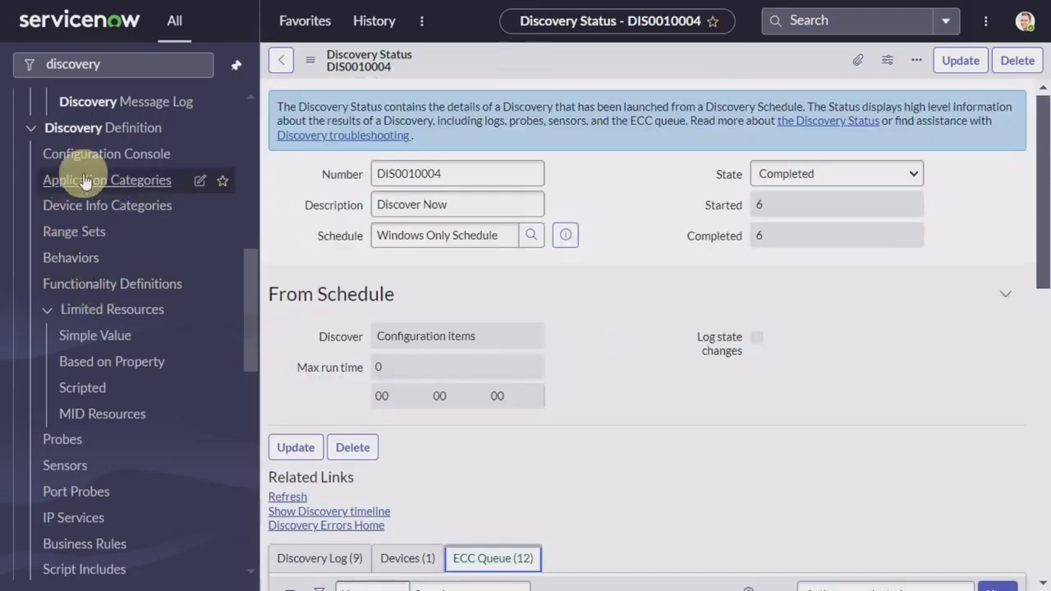
pyautogui.scroll(1, 94, 289)
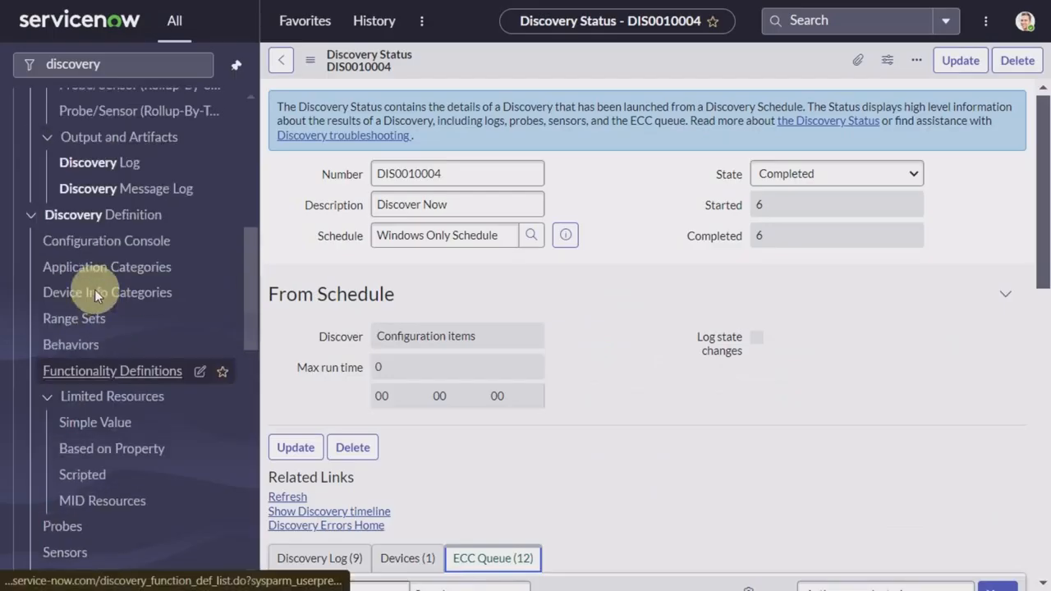
pyautogui.scroll(2, 70, 182)
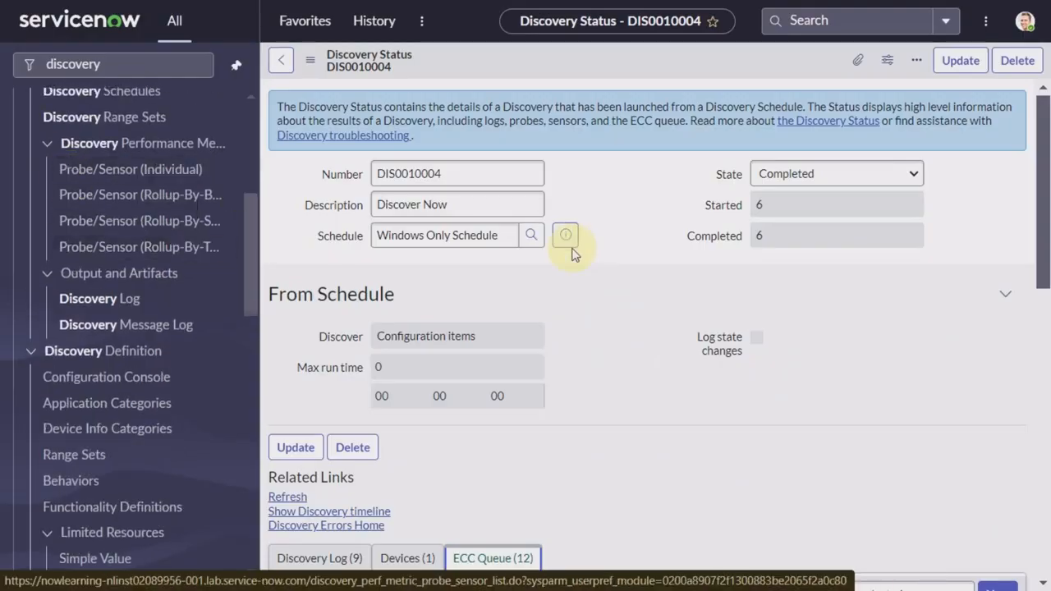
pyautogui.scroll(-3, 567, 246)
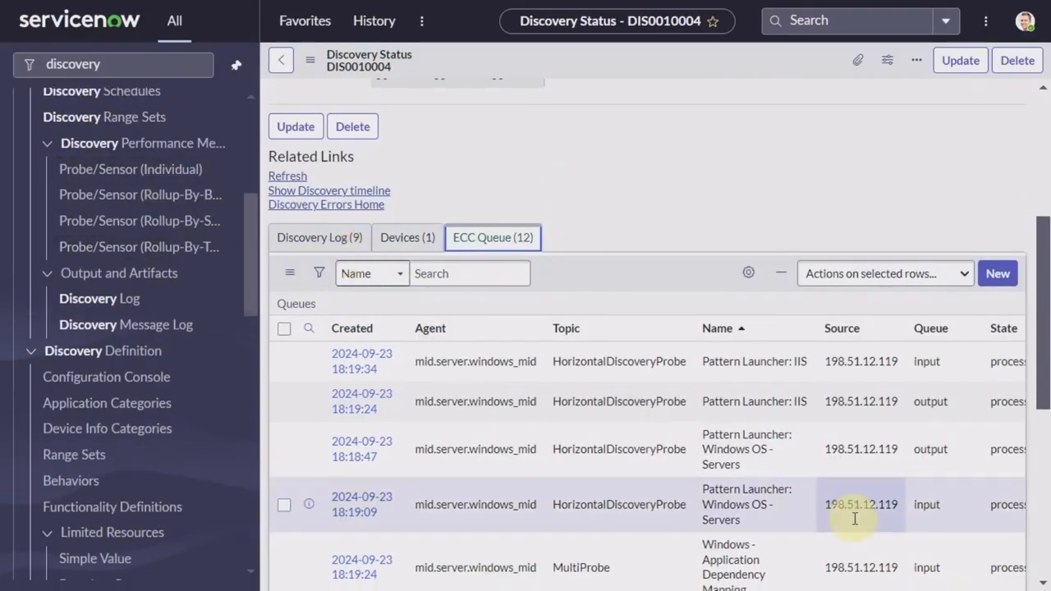
pyautogui.click(406, 238)
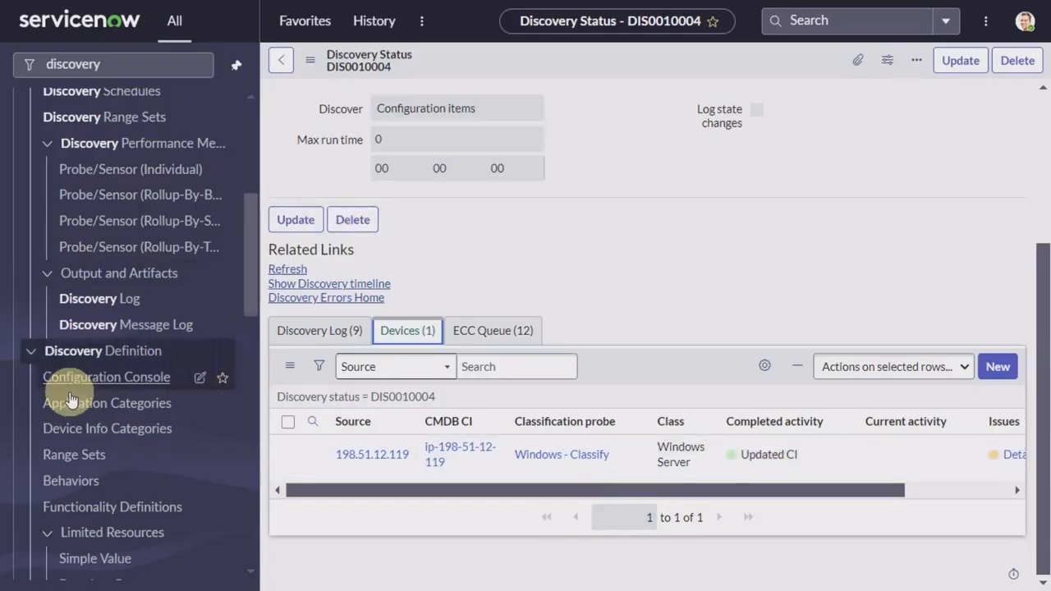
# Step: Open the Windows Only Schedule from the Discovery Schedules list
pyautogui.click(132, 70)
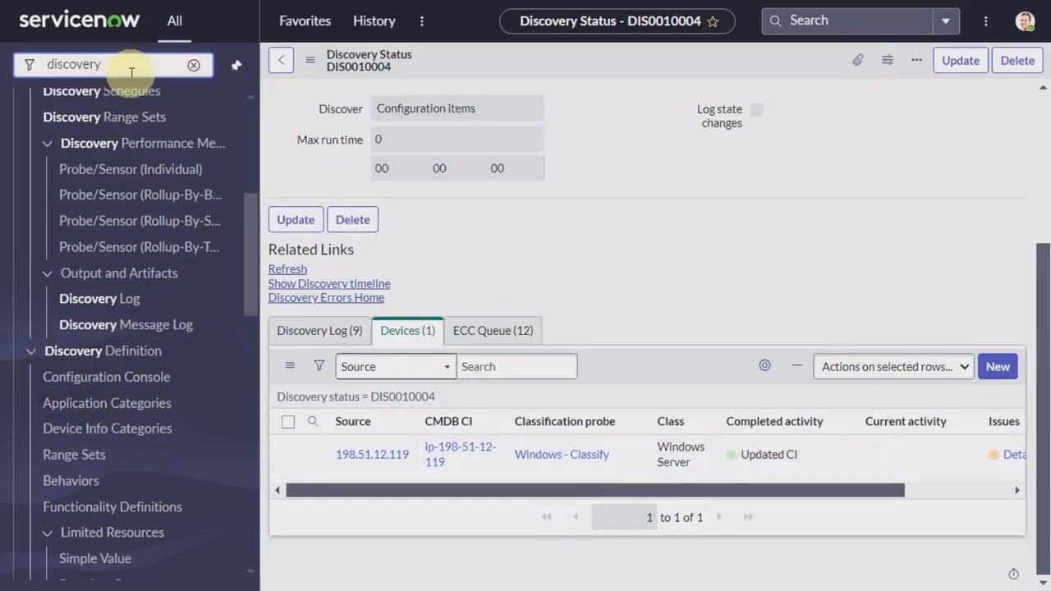
pyautogui.scroll(1, 132, 197)
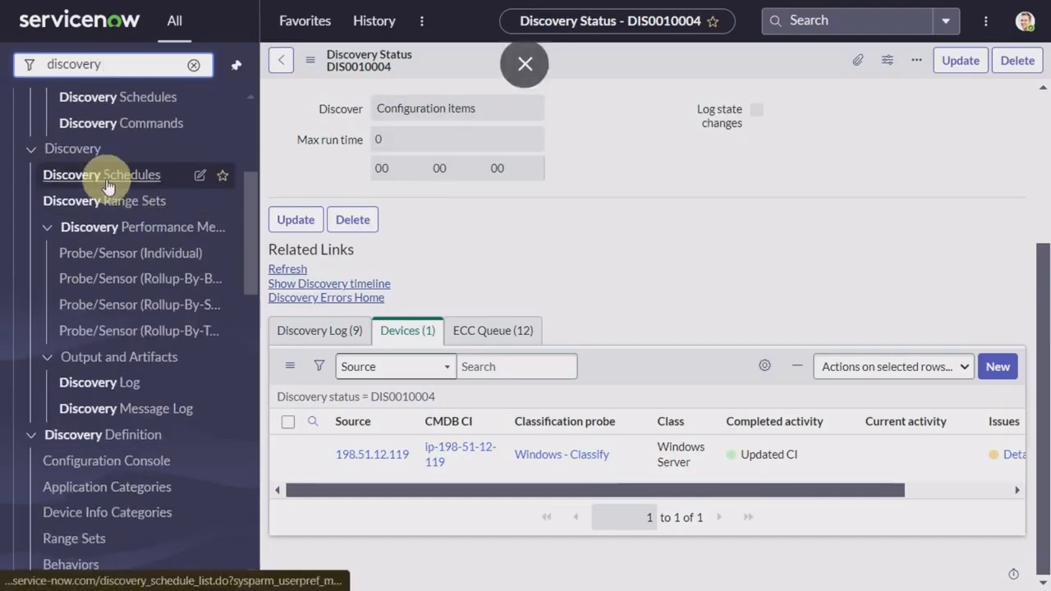
pyautogui.click(106, 179)
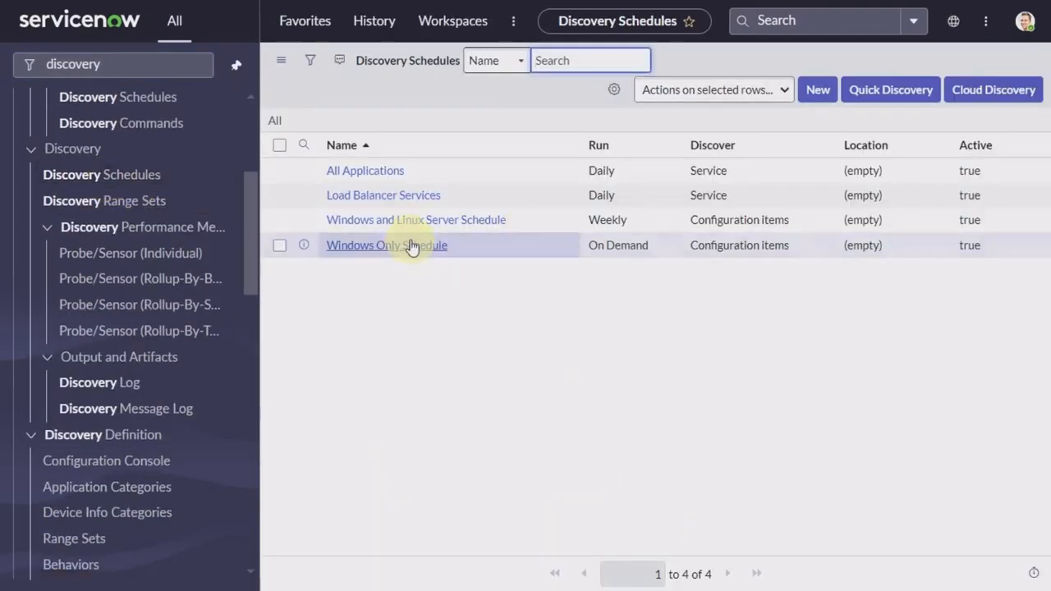
pyautogui.click(408, 245)
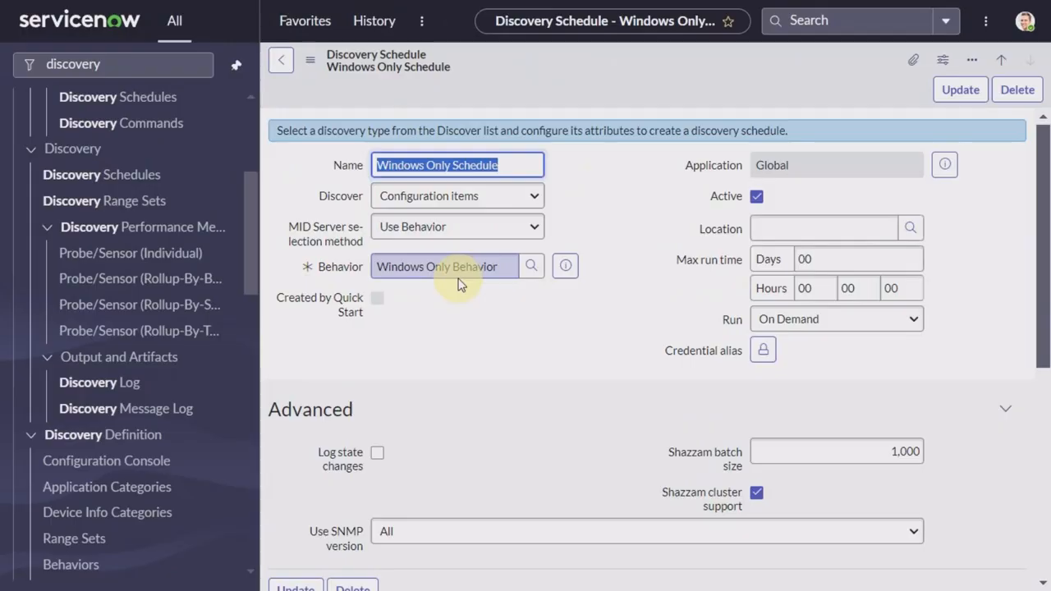
# Step: Open the schedule's Windows Only Behavior record, showing windows_mid with Windows only functionality
pyautogui.click(571, 263)
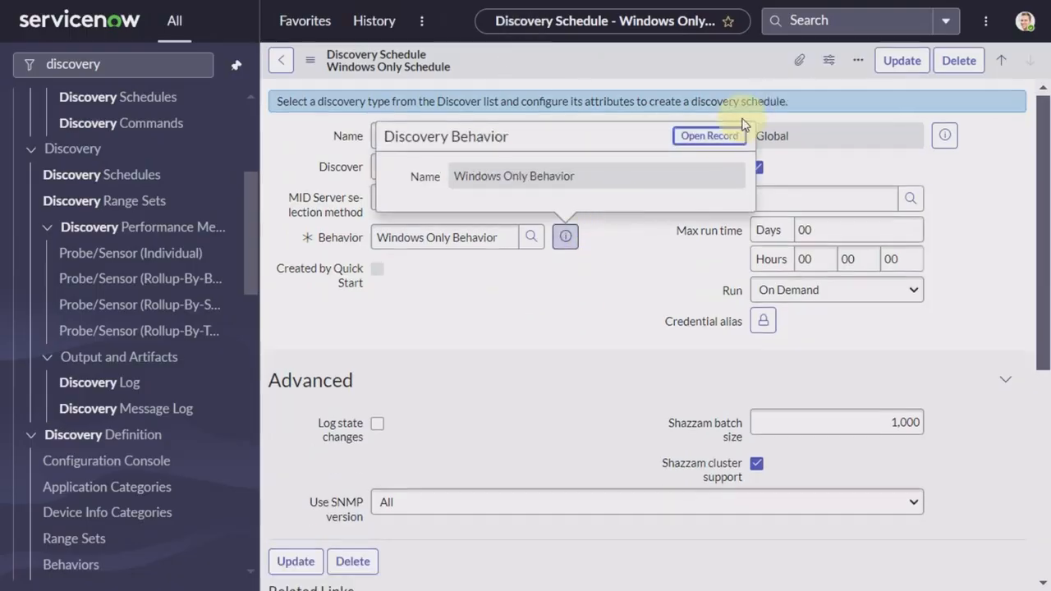
pyautogui.click(717, 140)
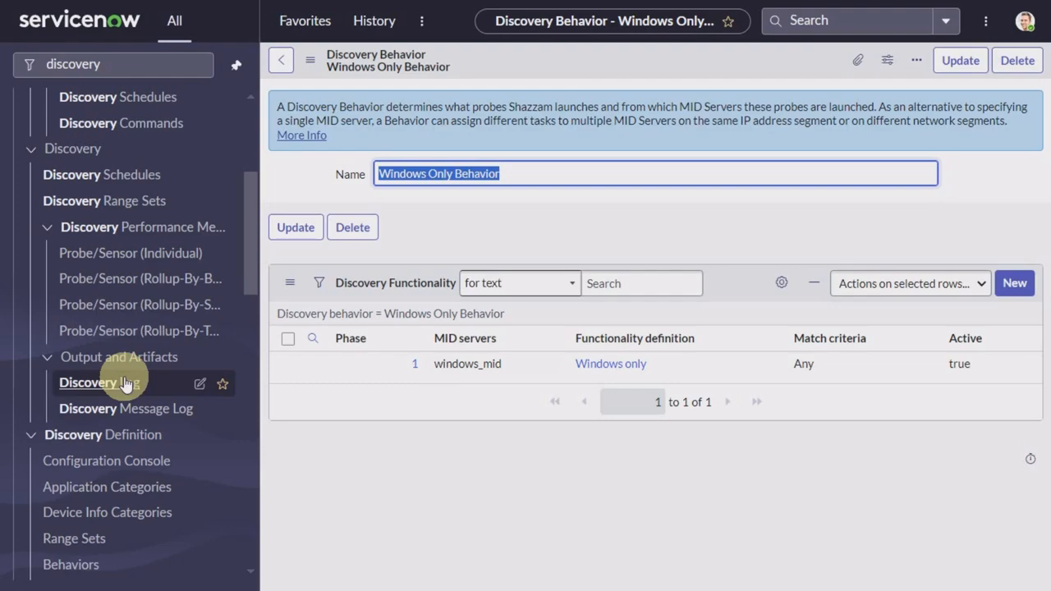
pyautogui.scroll(2, 114, 377)
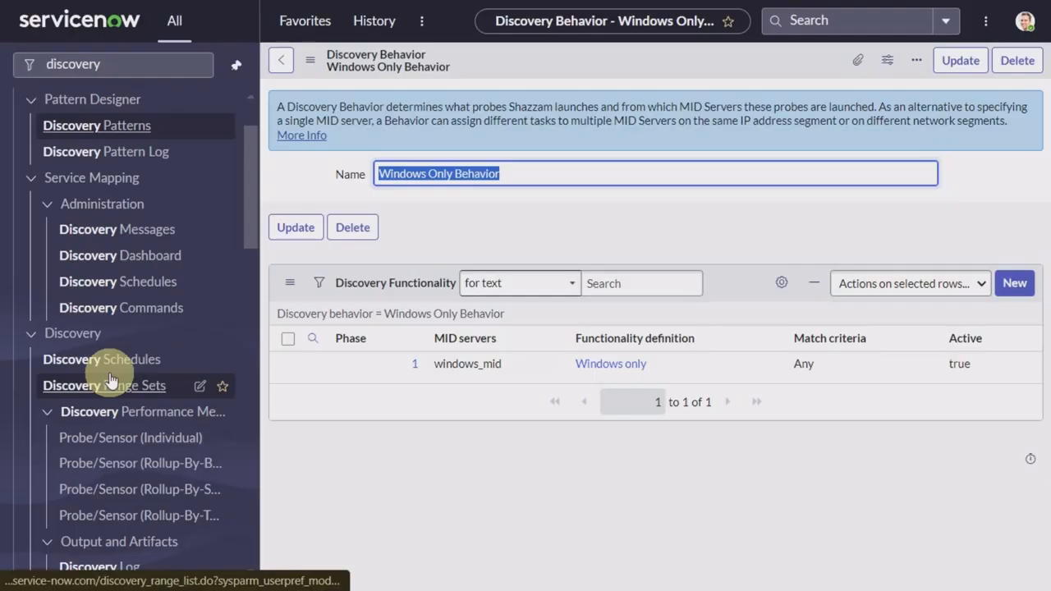
pyautogui.scroll(-5, 110, 374)
pyautogui.scroll(4, 110, 379)
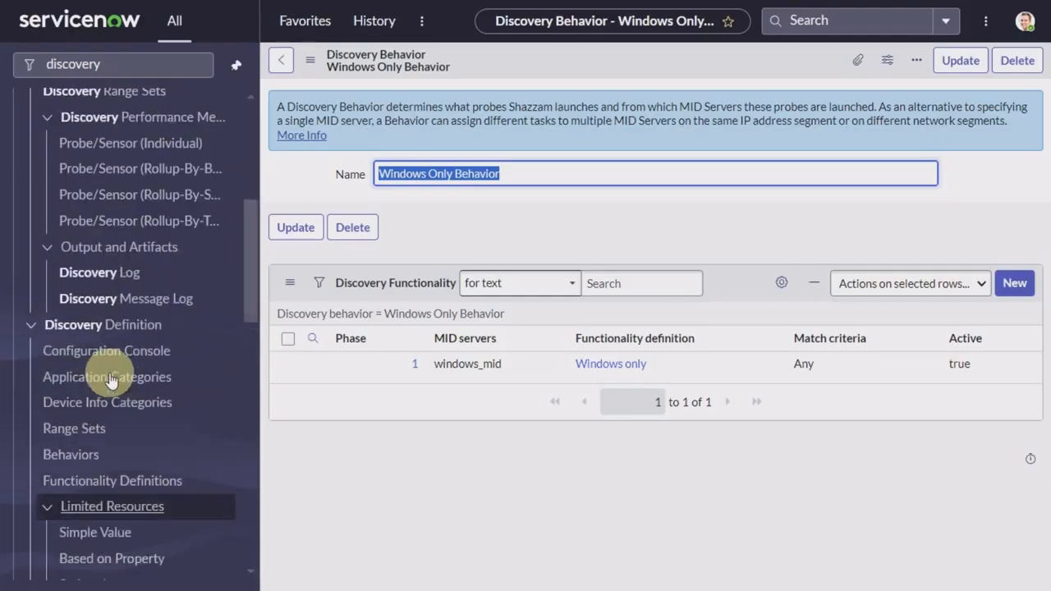
pyautogui.scroll(3, 110, 379)
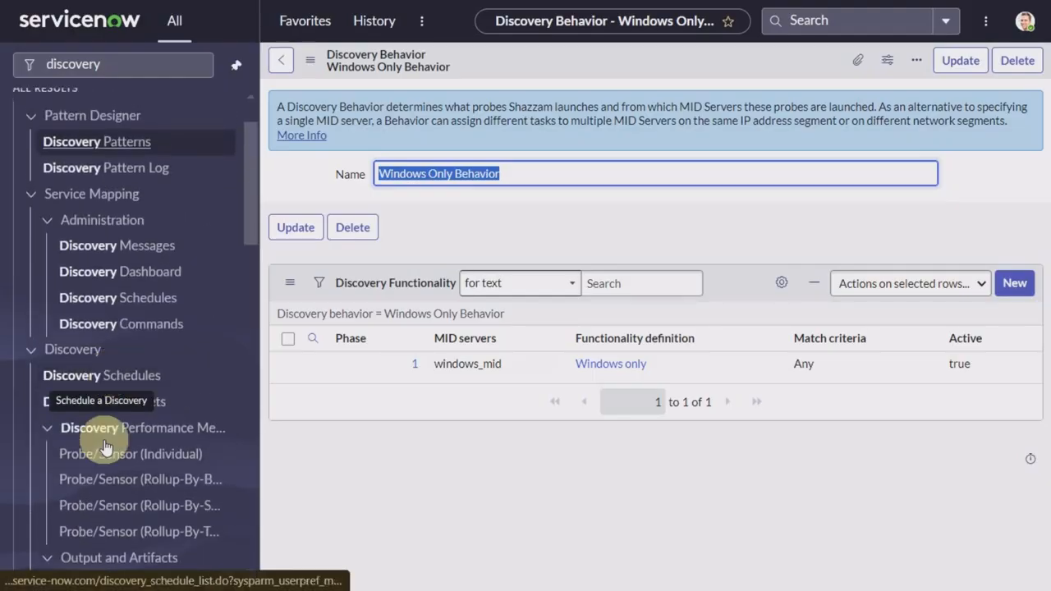
pyautogui.scroll(2, 107, 493)
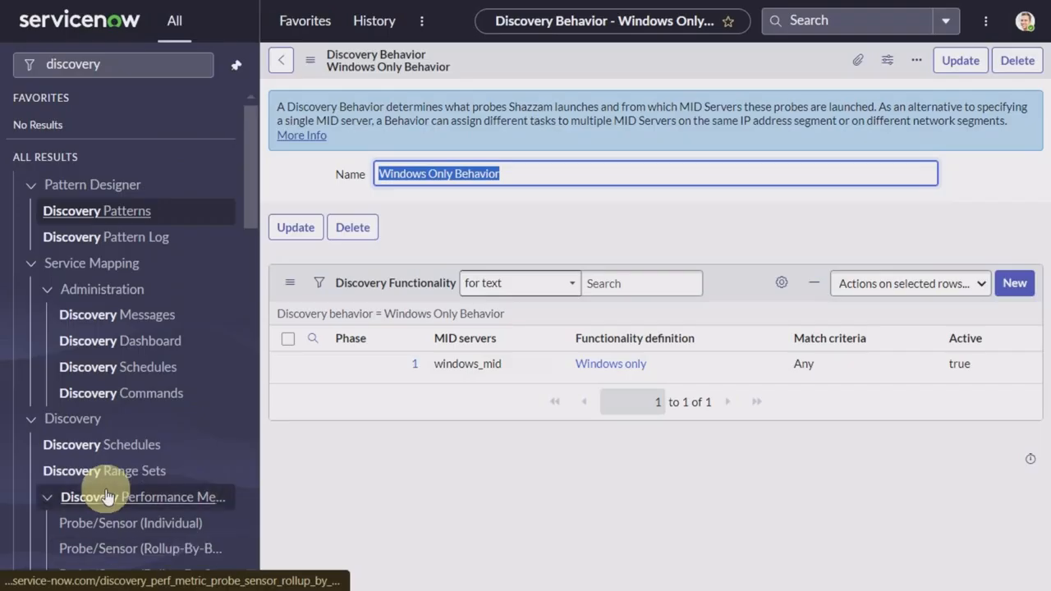
pyautogui.click(152, 62)
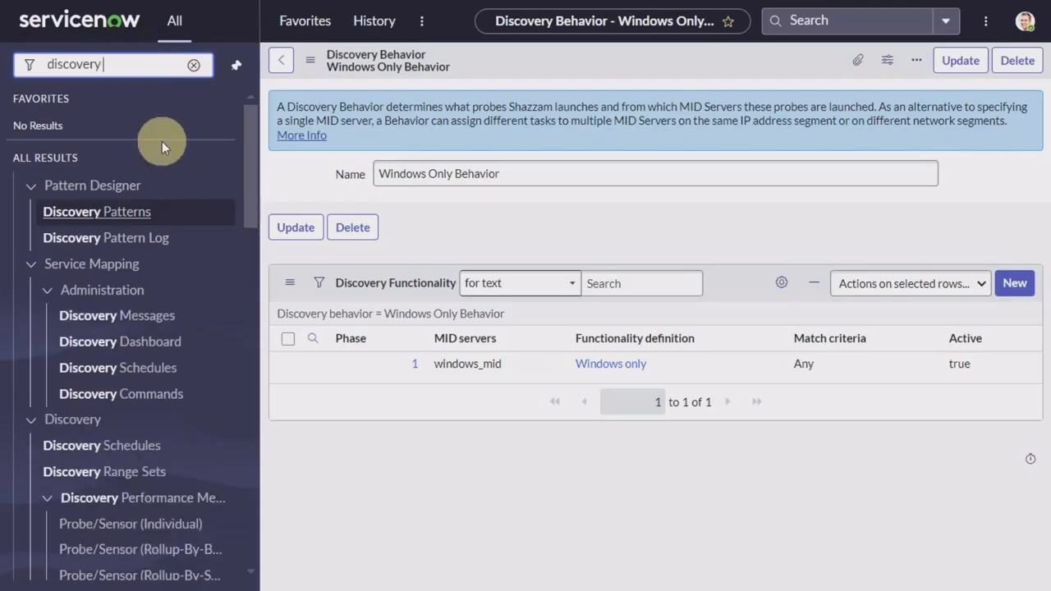
pyautogui.scroll(-3, 146, 397)
pyautogui.scroll(2, 144, 400)
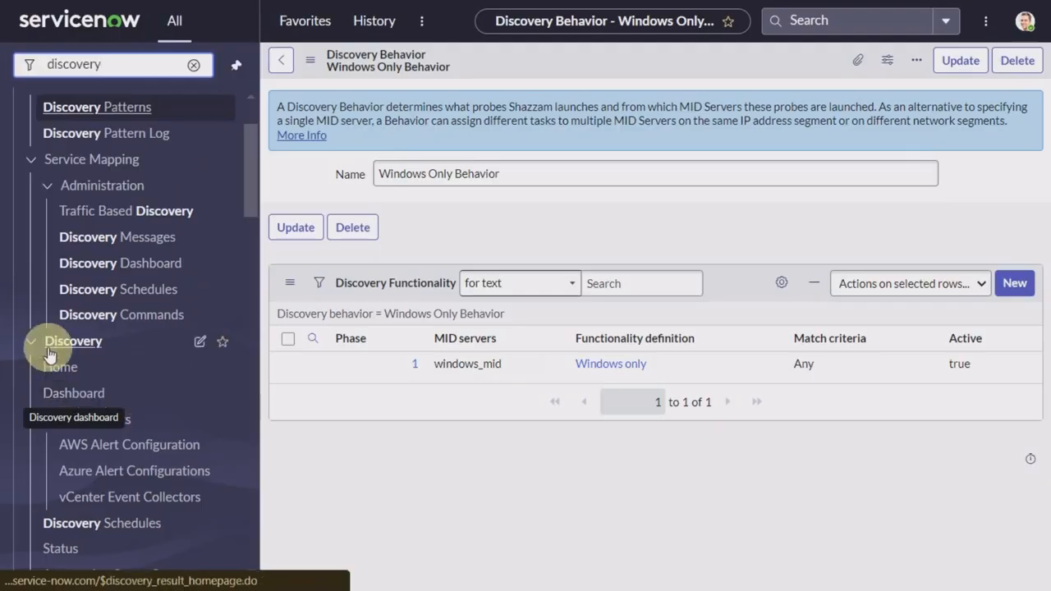
pyautogui.click(80, 394)
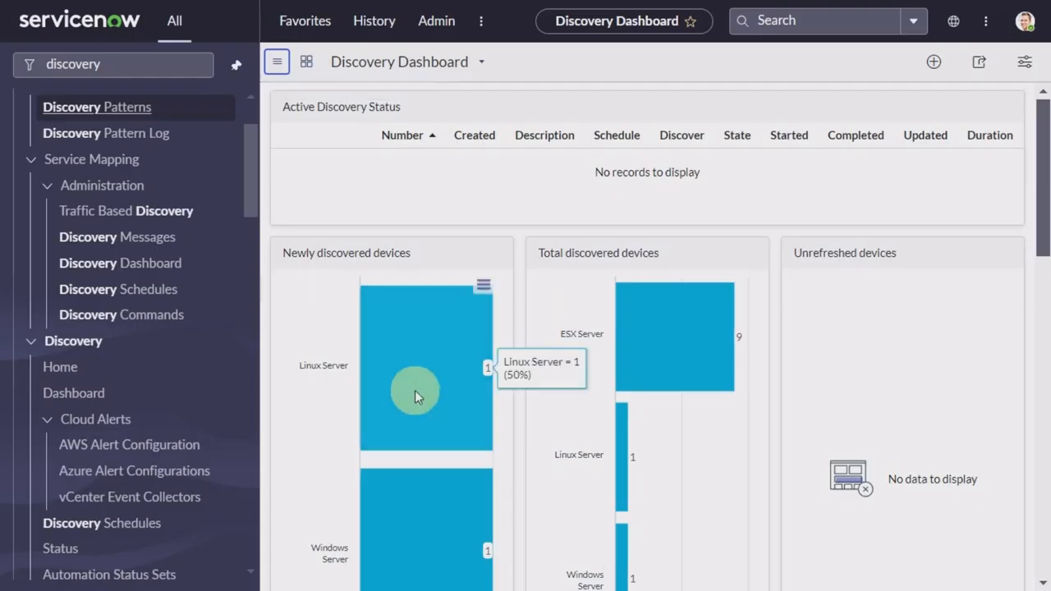
pyautogui.scroll(-1, 462, 400)
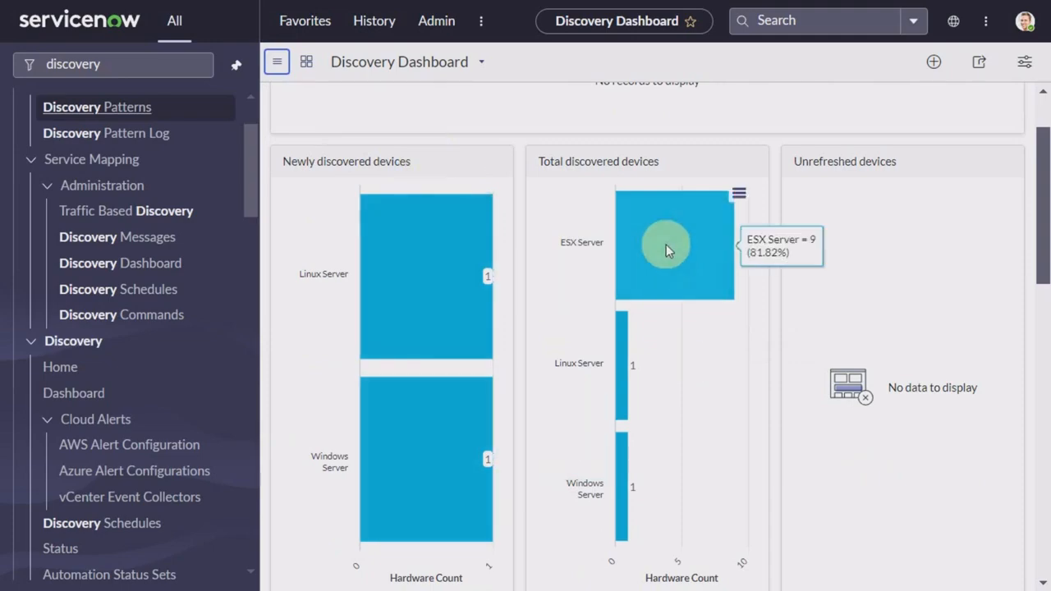
pyautogui.scroll(-2, 690, 496)
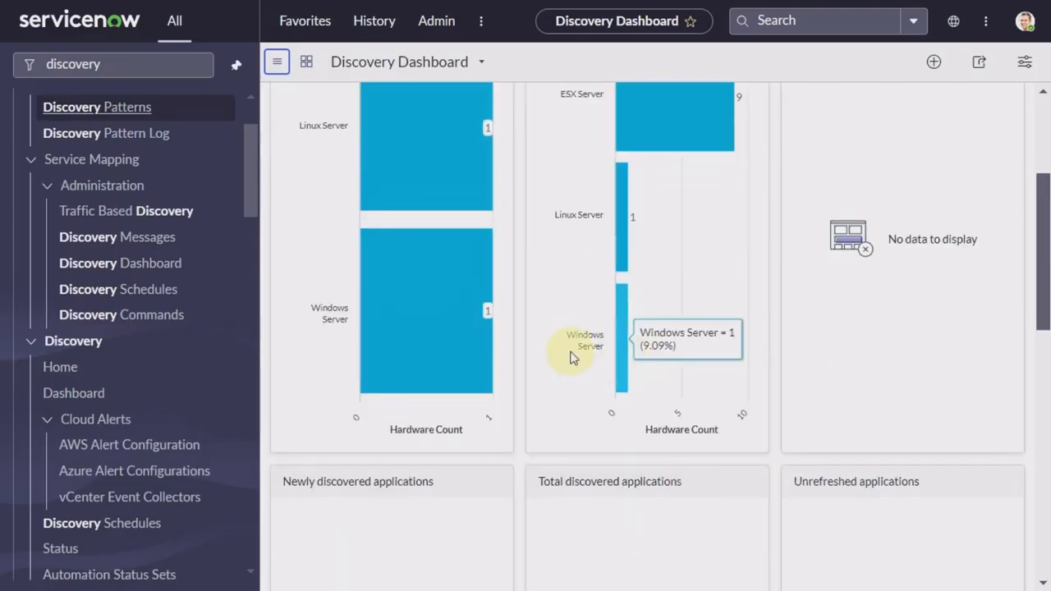
pyautogui.scroll(-1, 398, 341)
pyautogui.scroll(-2, 397, 336)
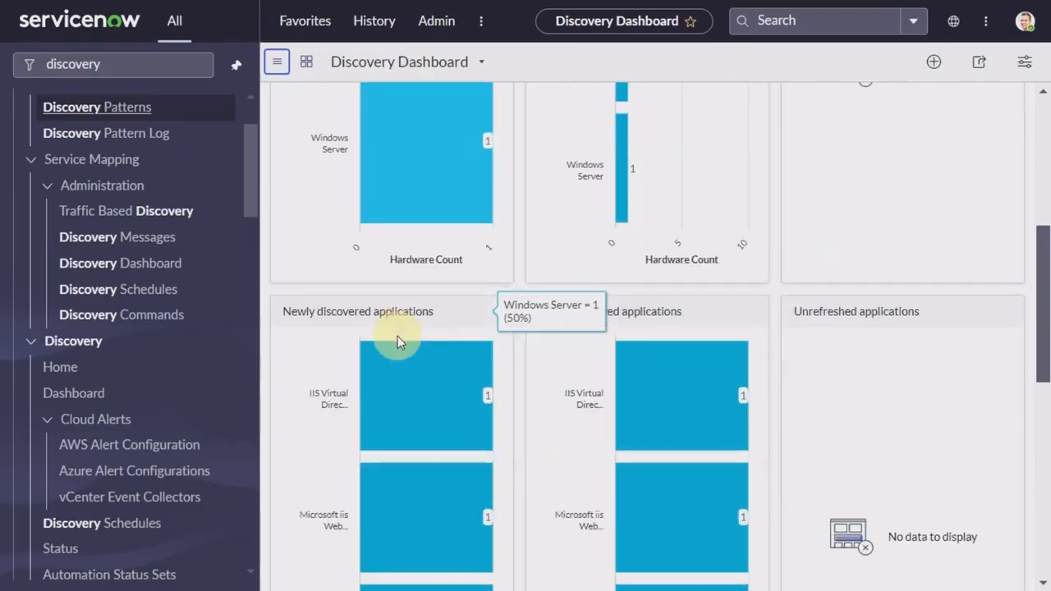
pyautogui.scroll(-1, 397, 336)
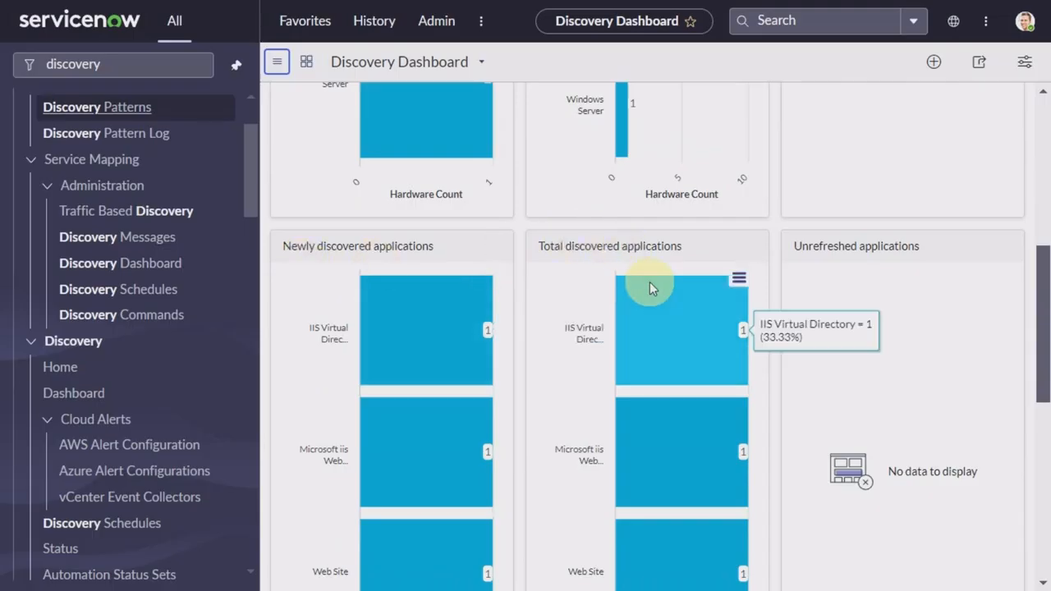
pyautogui.scroll(-1, 650, 283)
pyautogui.scroll(-1, 650, 283)
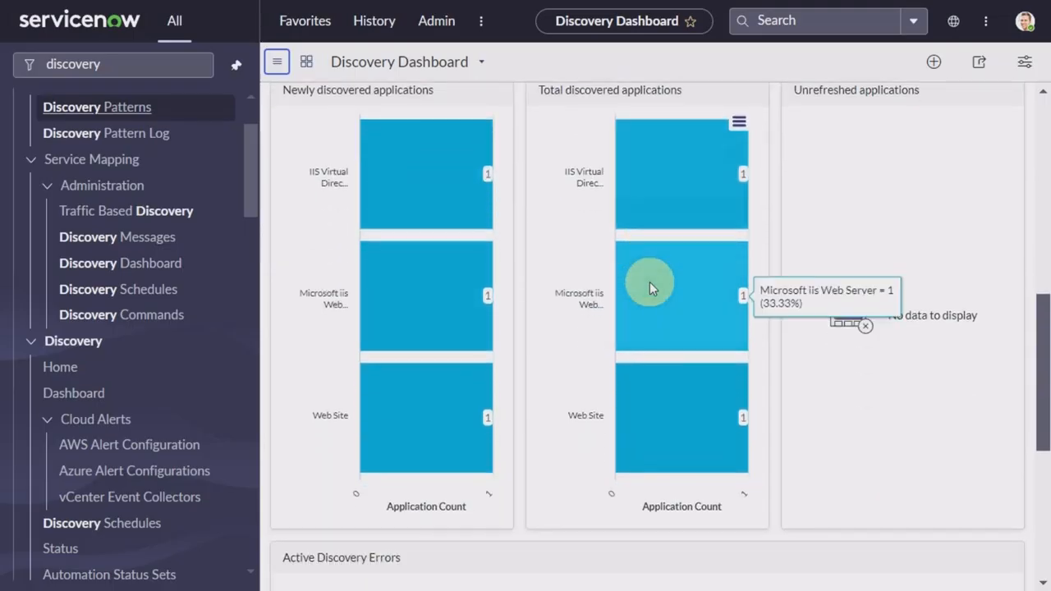
pyautogui.scroll(-2, 649, 286)
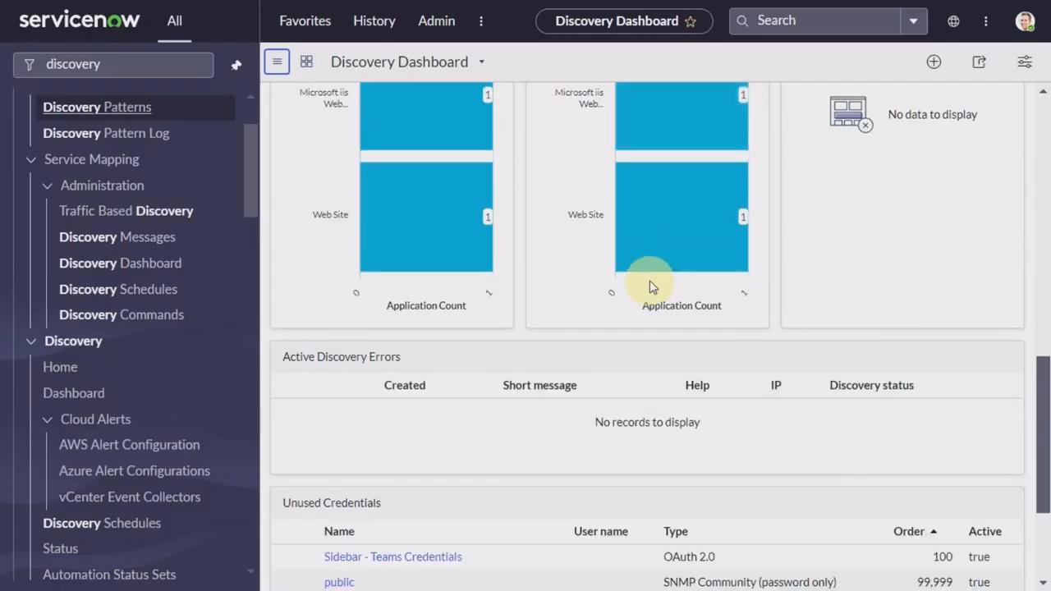
pyautogui.scroll(-2, 649, 286)
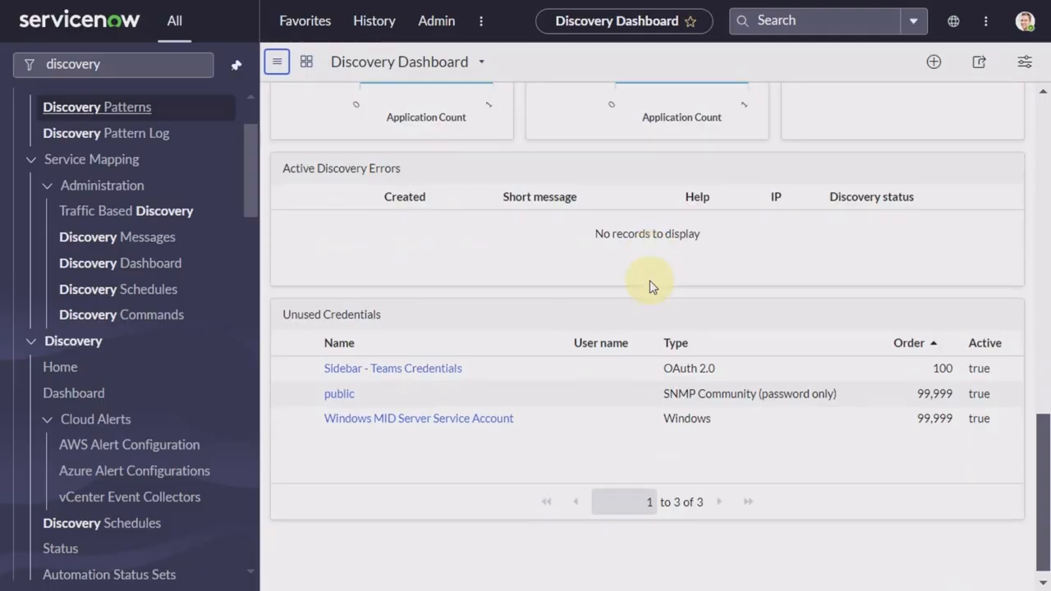
pyautogui.scroll(8, 649, 280)
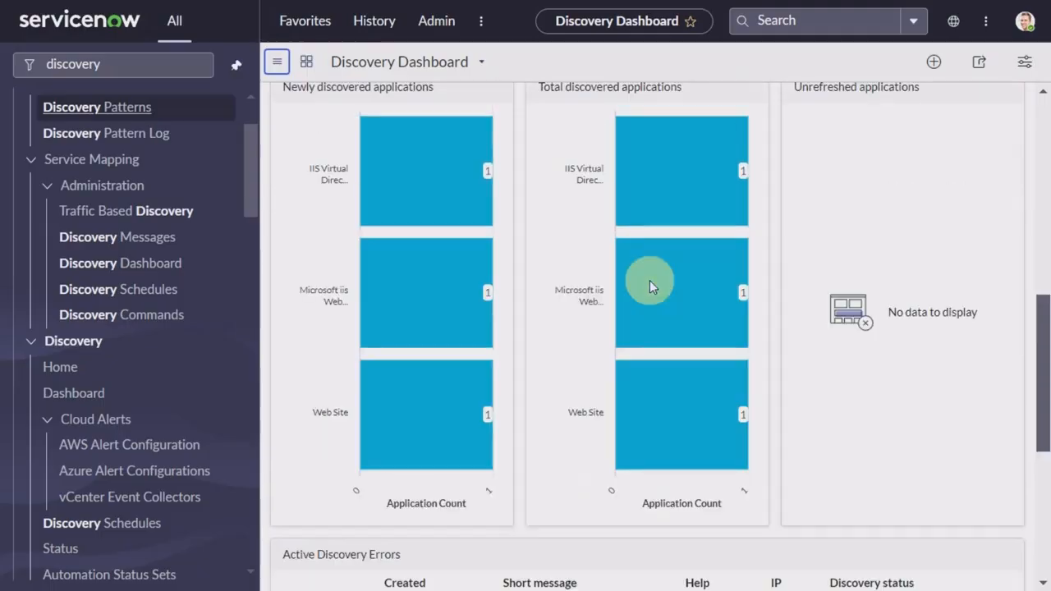
pyautogui.scroll(2, 650, 280)
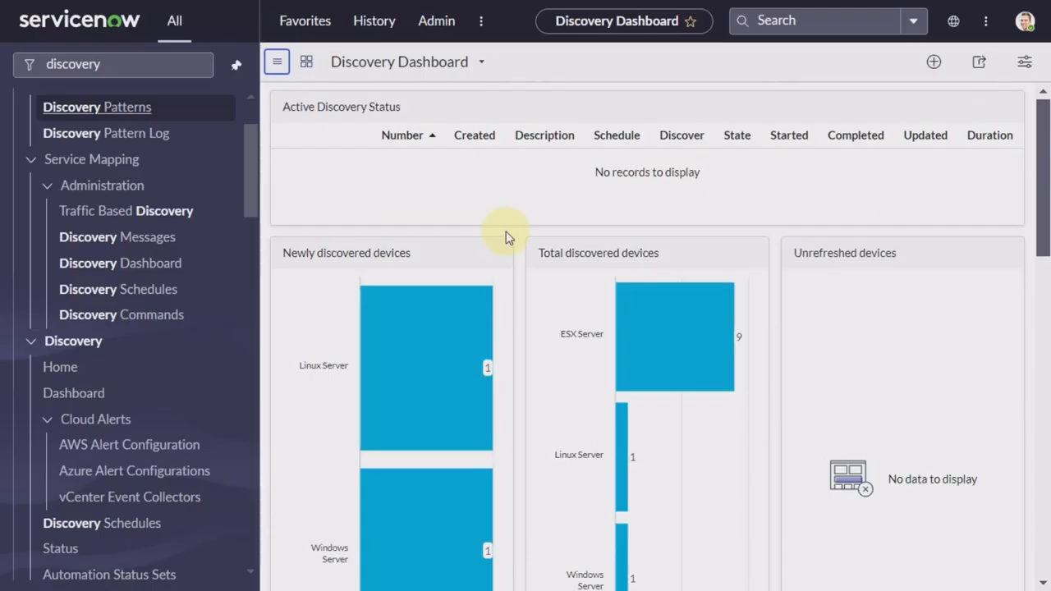
pyautogui.scroll(-1, 506, 238)
pyautogui.scroll(-9, 506, 238)
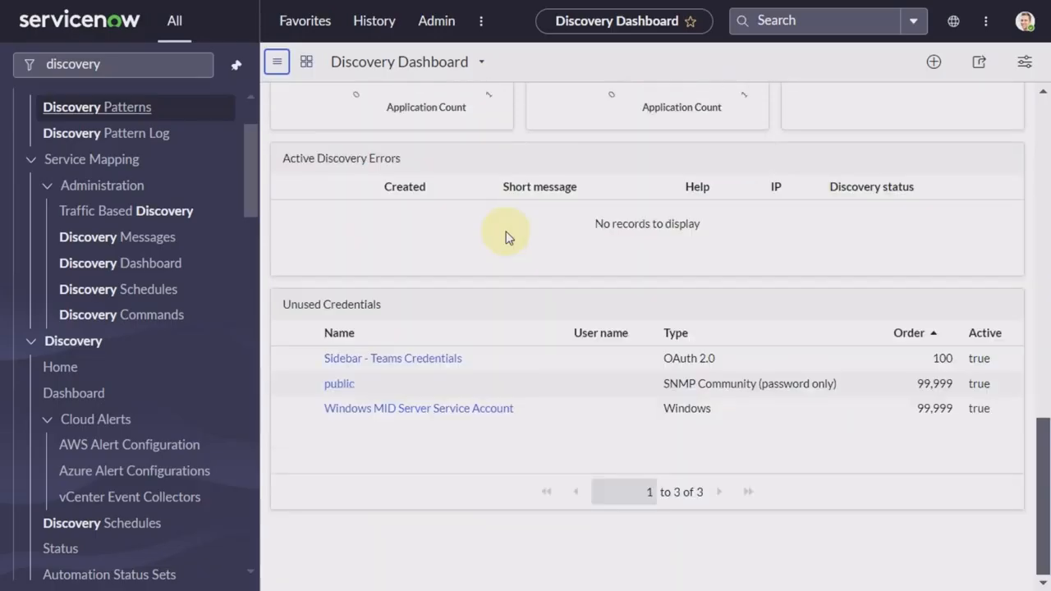
pyautogui.scroll(1, 506, 238)
pyautogui.scroll(8, 506, 237)
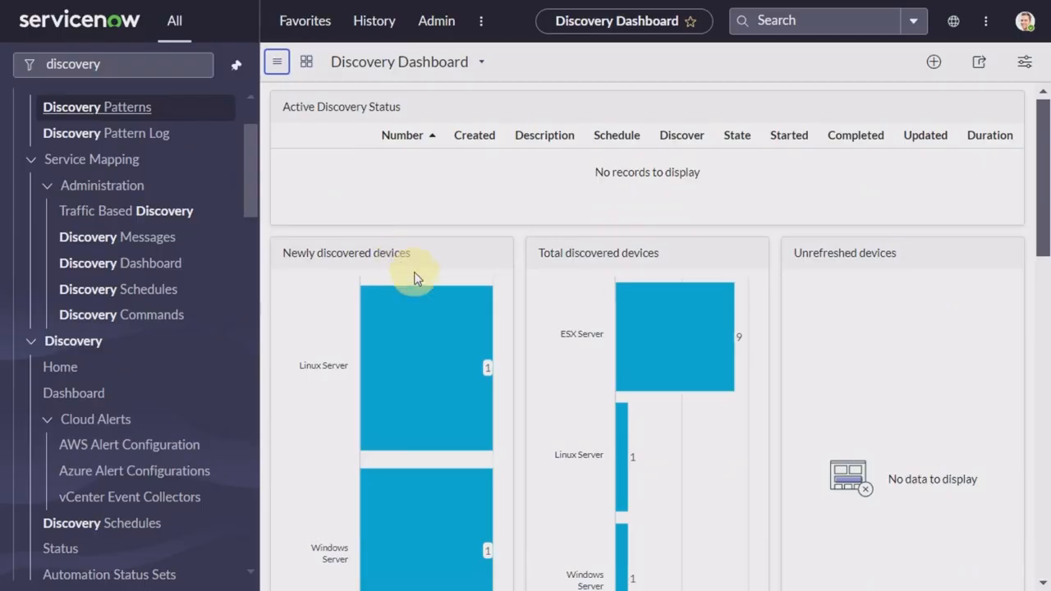
pyautogui.scroll(-1, 436, 386)
pyautogui.scroll(-2, 436, 386)
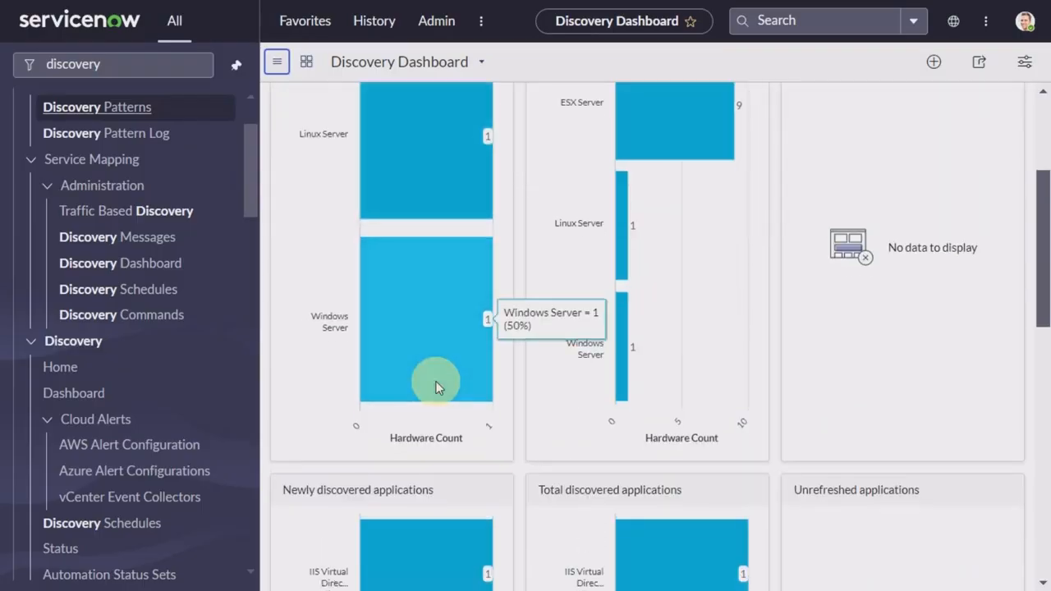
pyautogui.scroll(3, 436, 388)
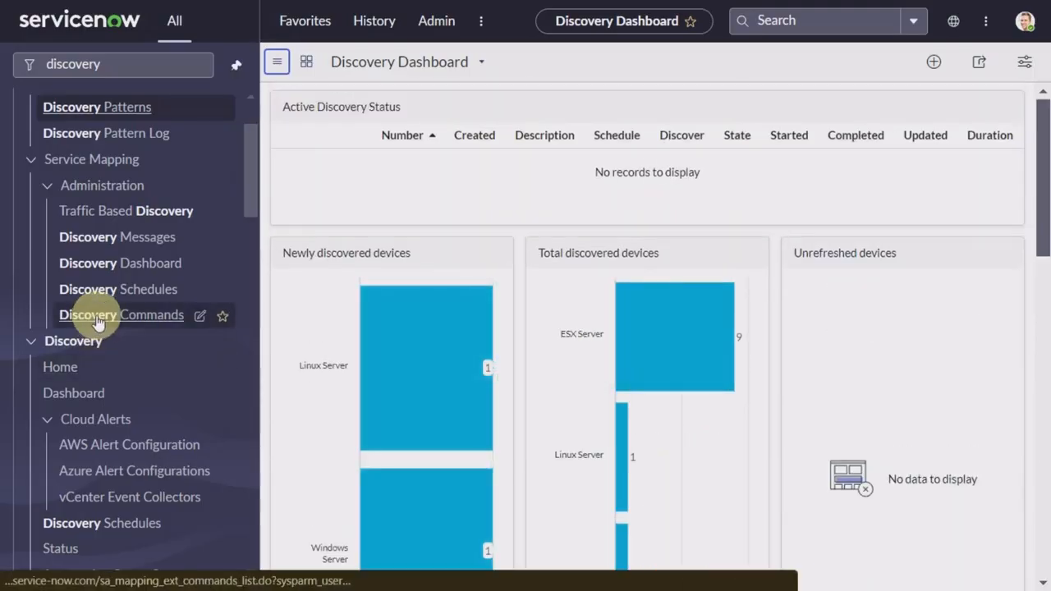
pyautogui.click(137, 65)
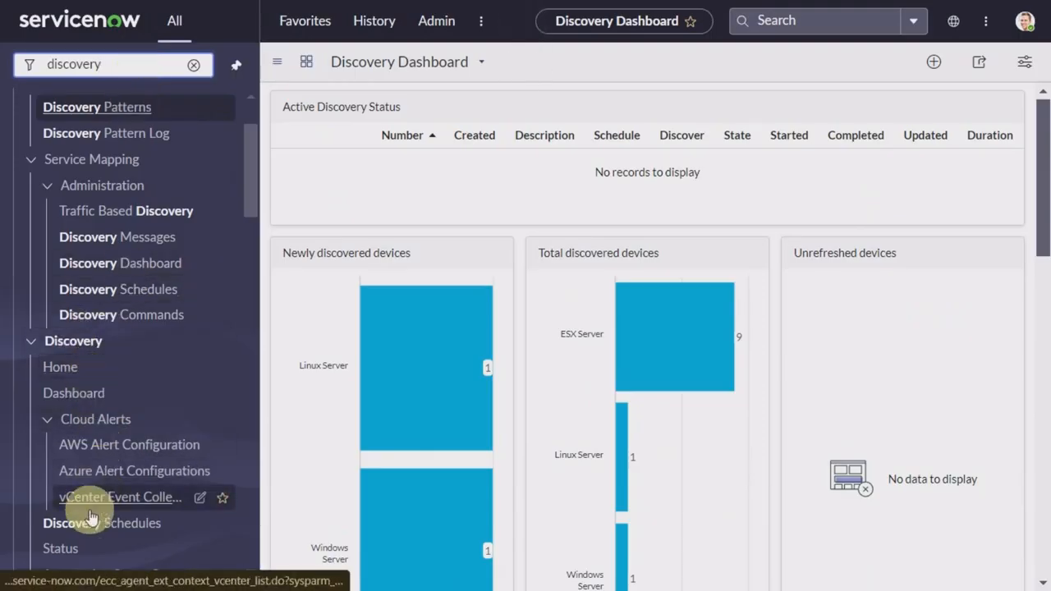
# Step: Open DIS0010001 from Discovery Status and scroll through its 12 ECC Queue records
pyautogui.click(58, 549)
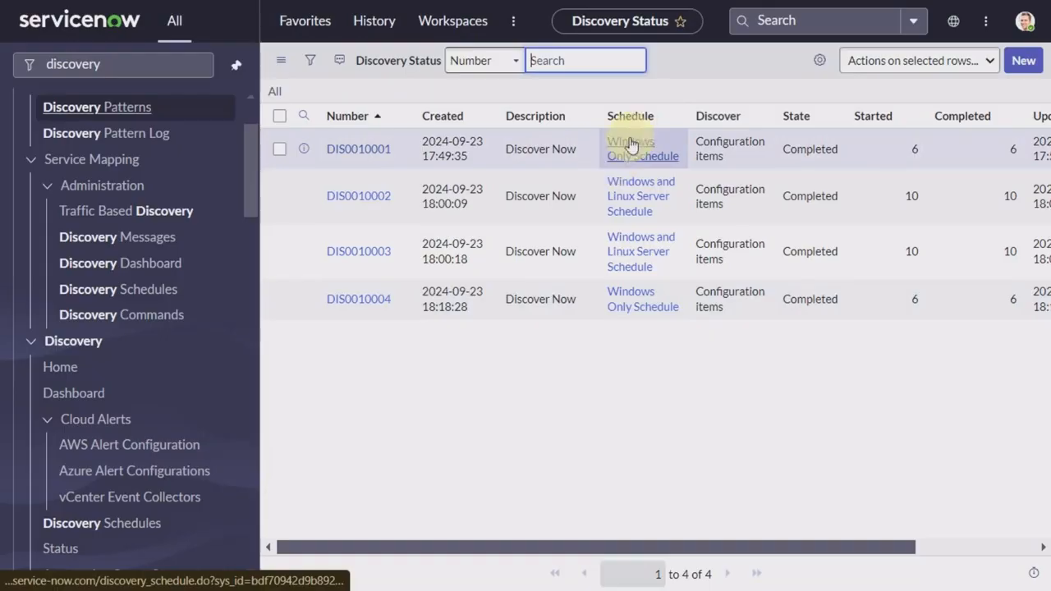
pyautogui.click(355, 156)
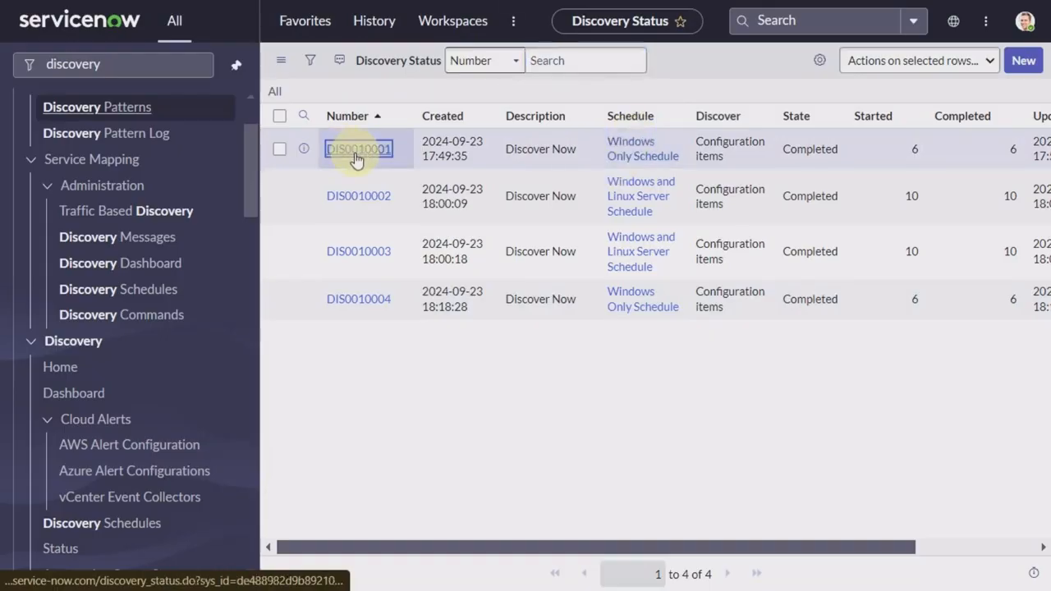
pyautogui.scroll(-3, 497, 298)
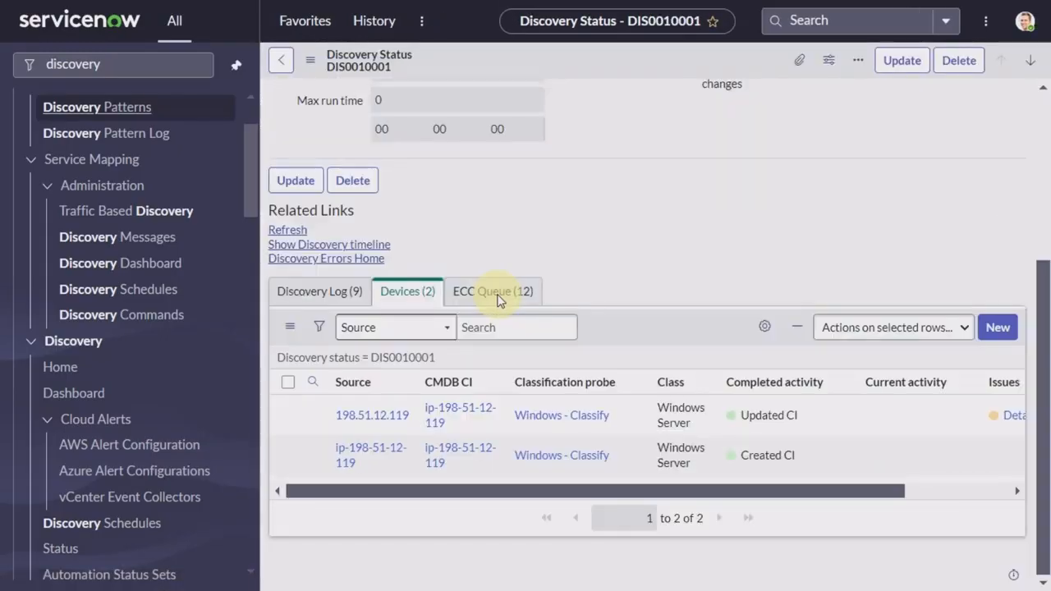
pyautogui.click(501, 291)
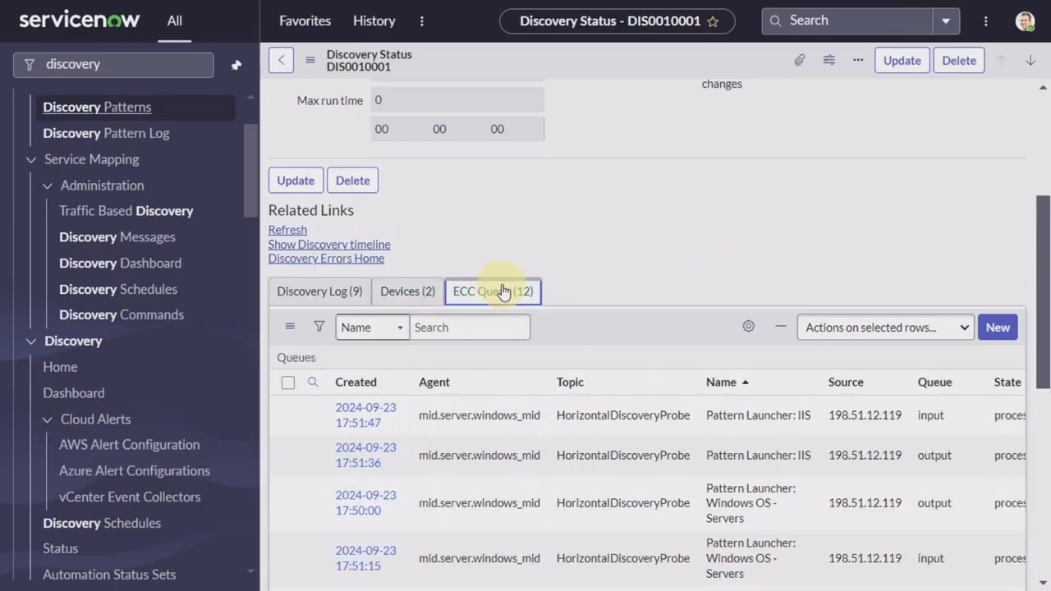
pyautogui.scroll(-5, 432, 407)
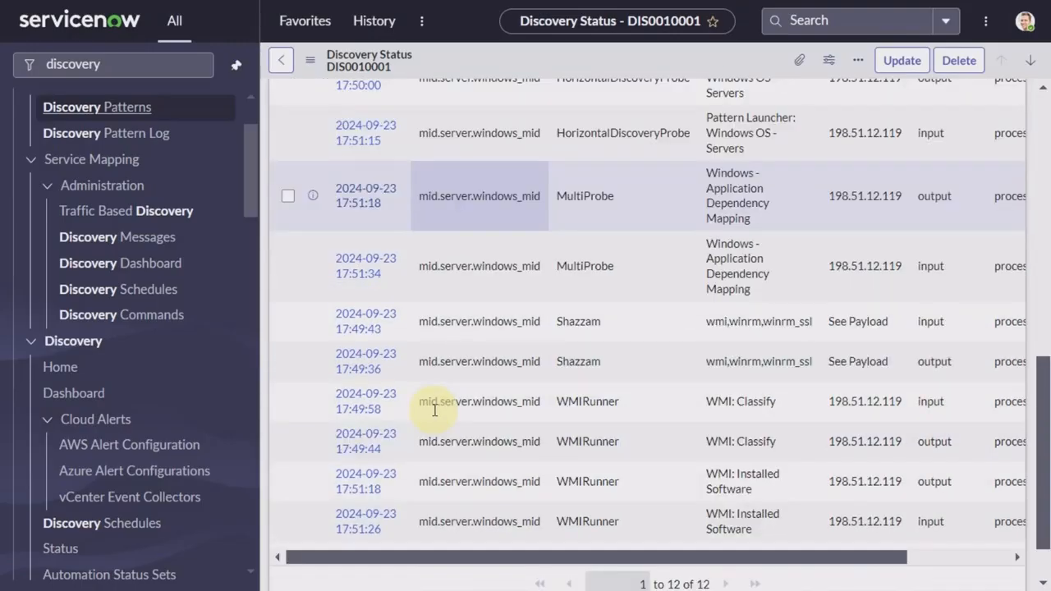
pyautogui.scroll(-1, 435, 409)
pyautogui.scroll(1, 435, 410)
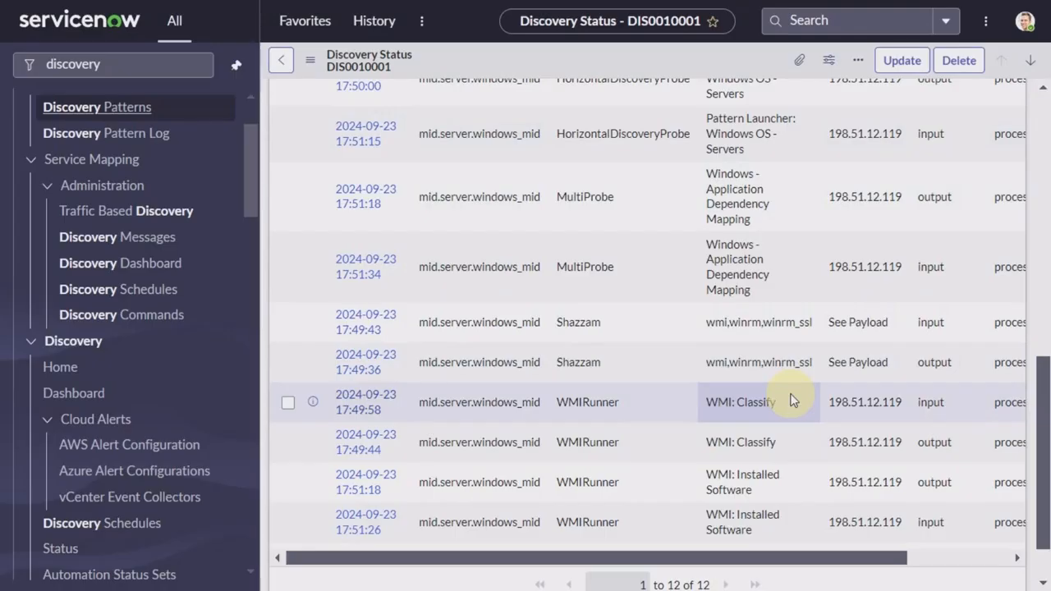
pyautogui.scroll(1, 774, 369)
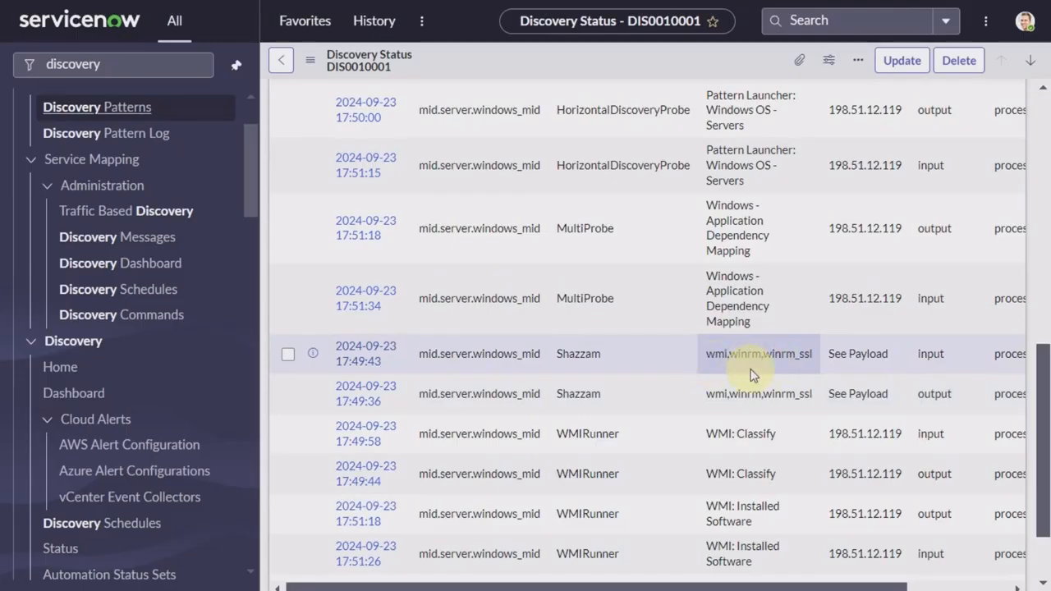
# Step: Scroll back to the top of the DIS0010001 Discovery Status form
pyautogui.scroll(10, 753, 374)
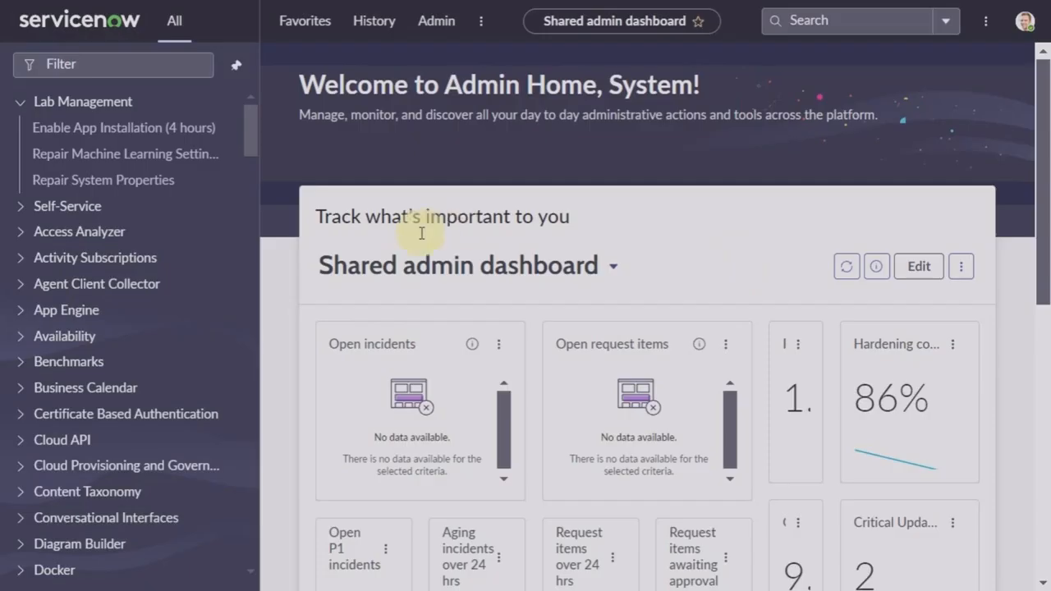
# Step: Filter the navigator for 'handl' and open the Mid Server handler process handler record
pyautogui.click(91, 65)
pyautogui.write('handl')
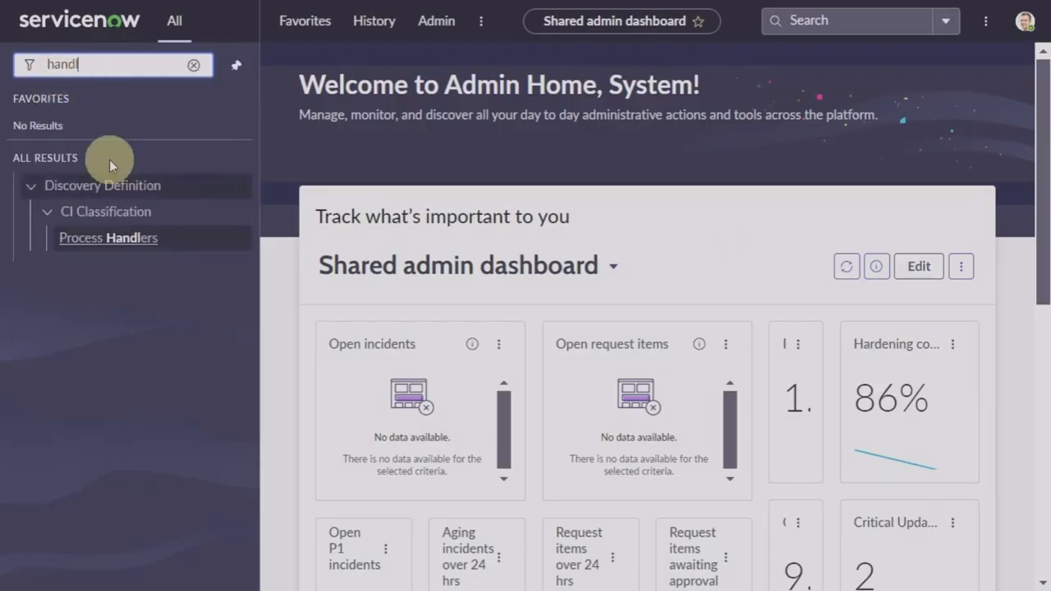
pyautogui.click(107, 240)
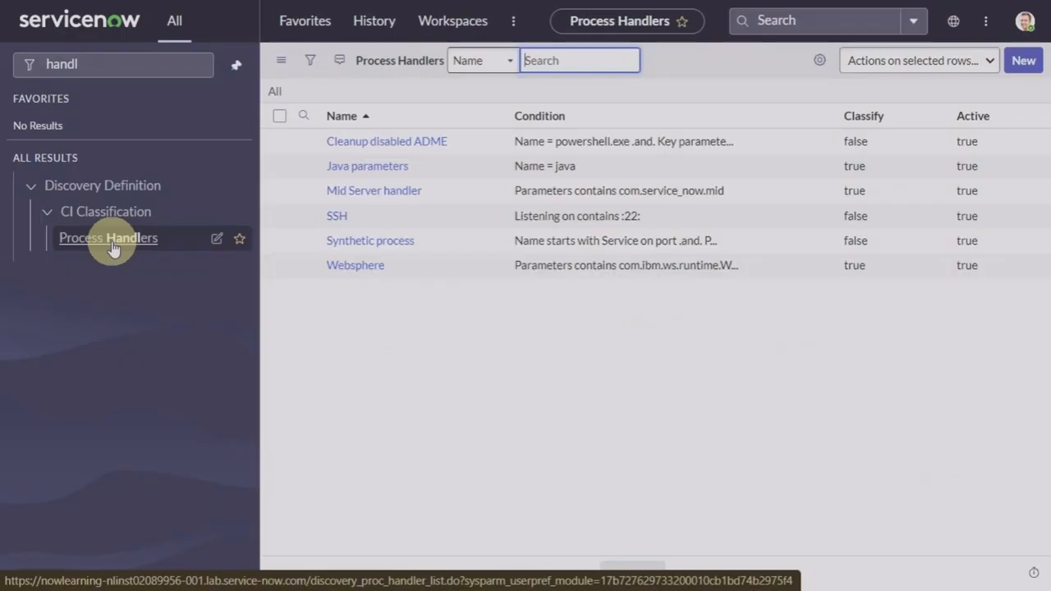
pyautogui.click(372, 192)
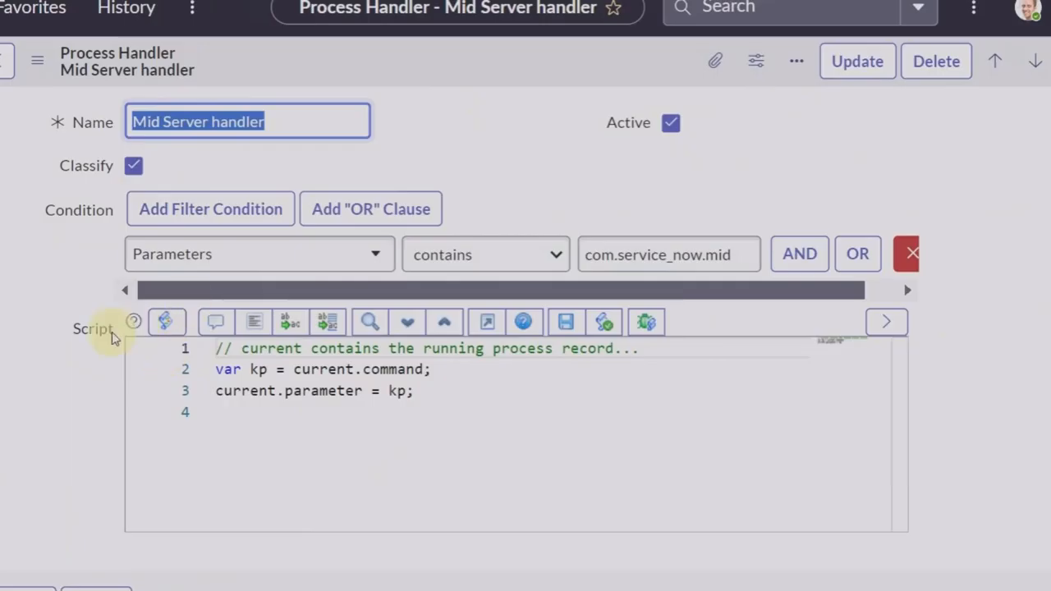
pyautogui.moveTo(112, 339)
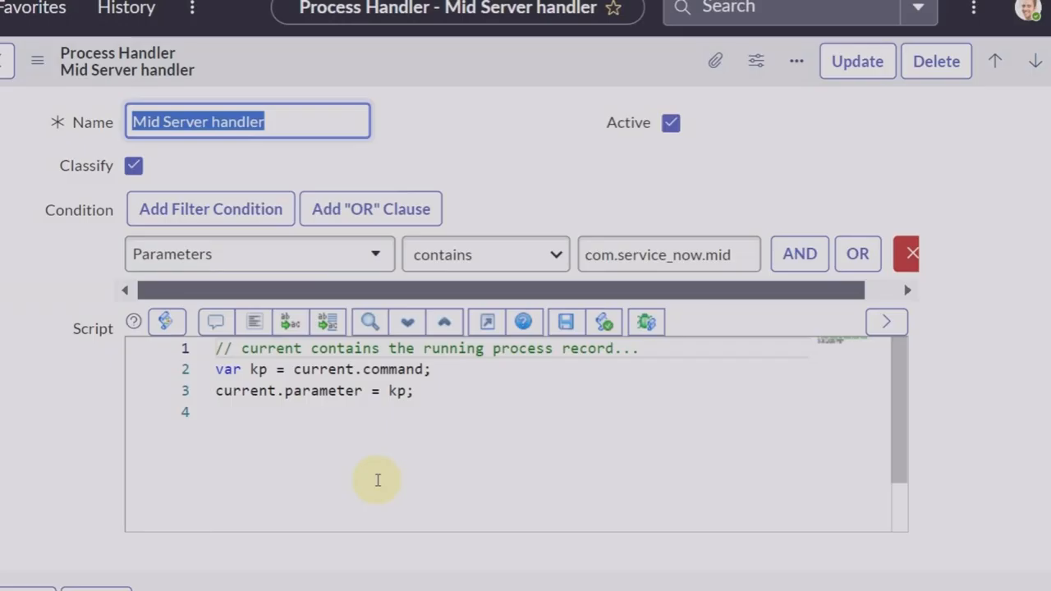
pyautogui.click(757, 487)
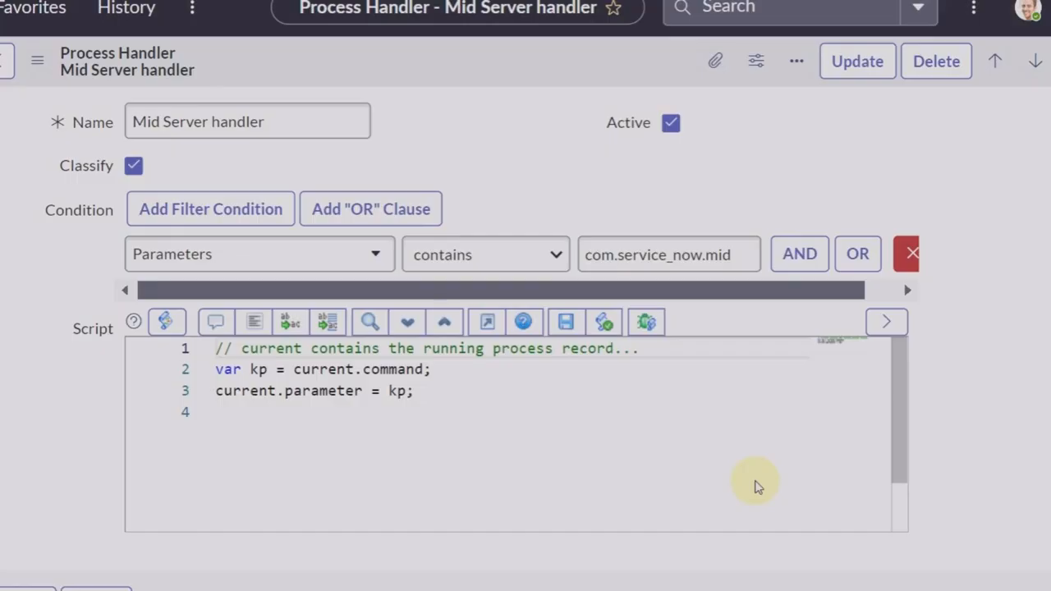
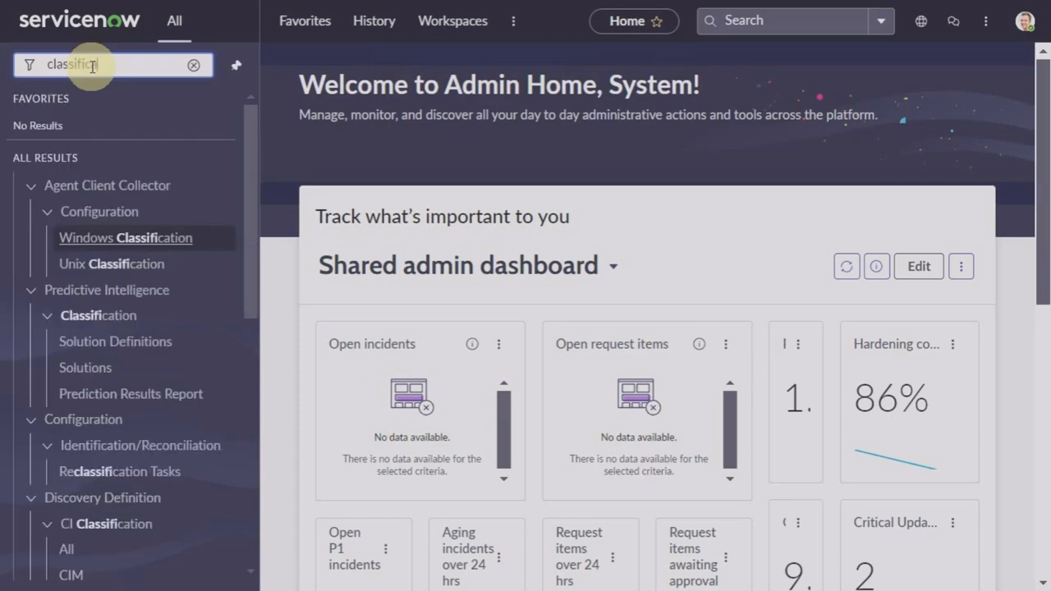
# Step: Filter the navigator for 'classification' and open the CI Classification Processes list
pyautogui.write('tion')
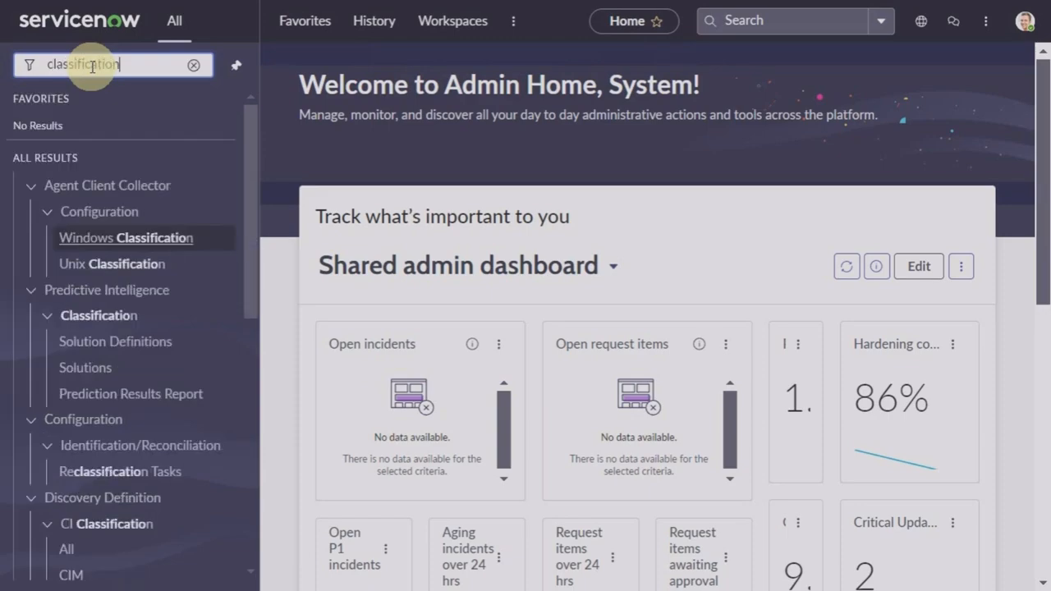
pyautogui.scroll(-3, 52, 342)
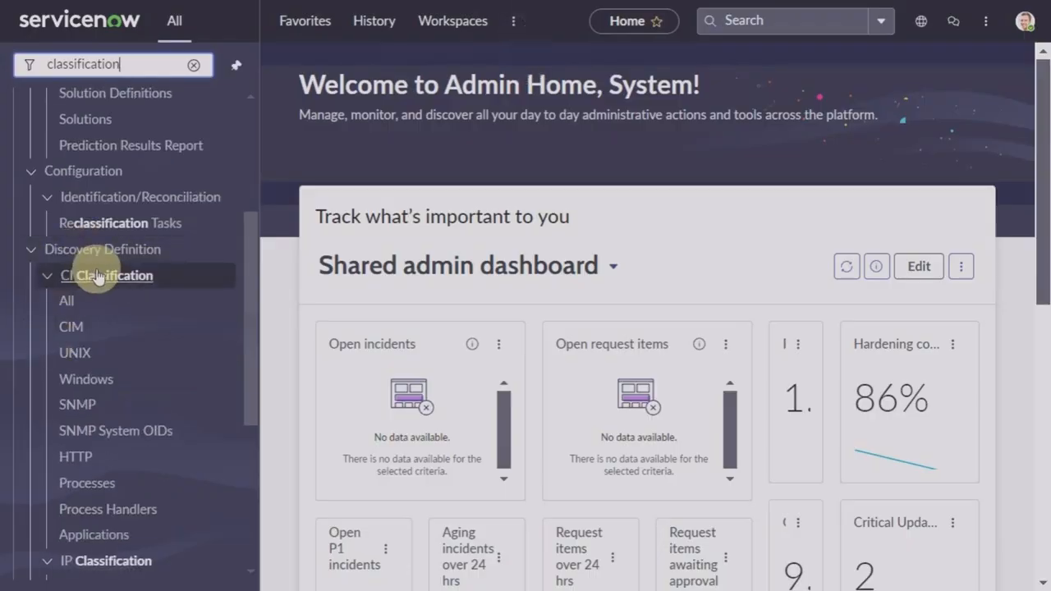
pyautogui.click(100, 489)
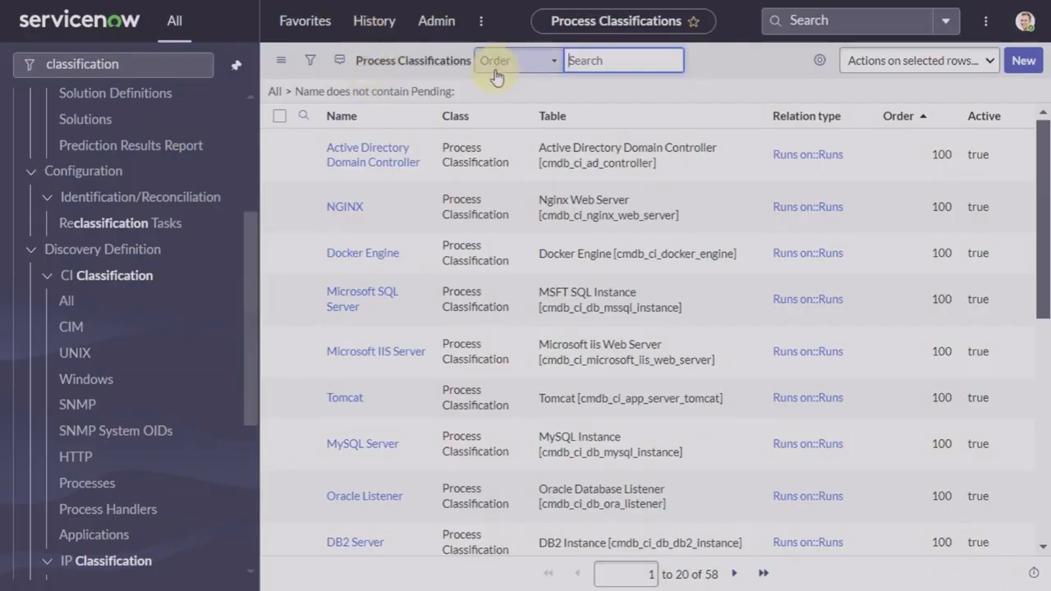
# Step: Create a new process classification 'ITunes' on the Application table with relation type Runs on::Runs
pyautogui.click(1020, 65)
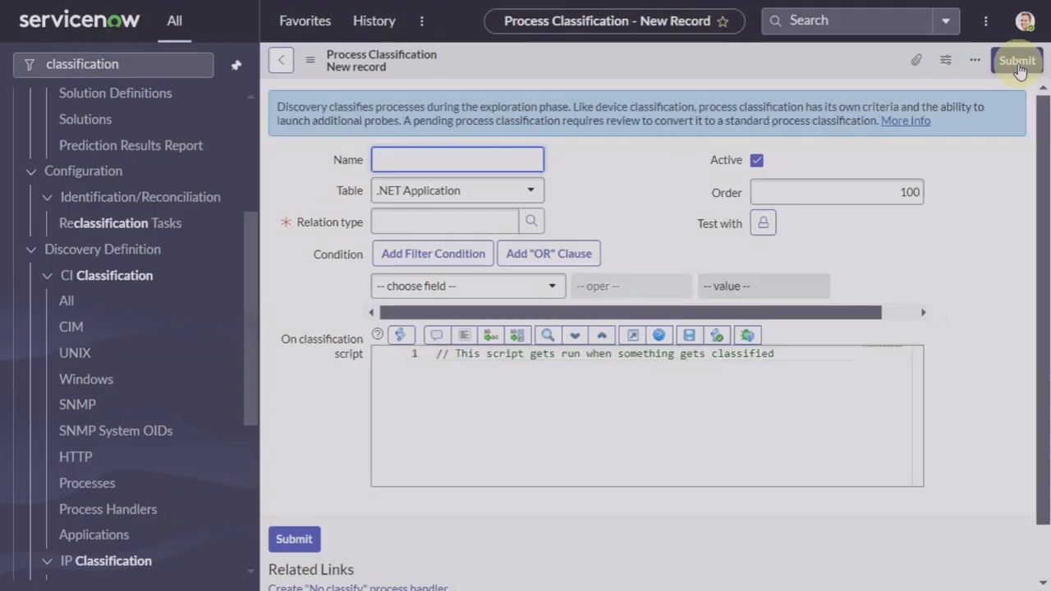
pyautogui.write('ITunes')
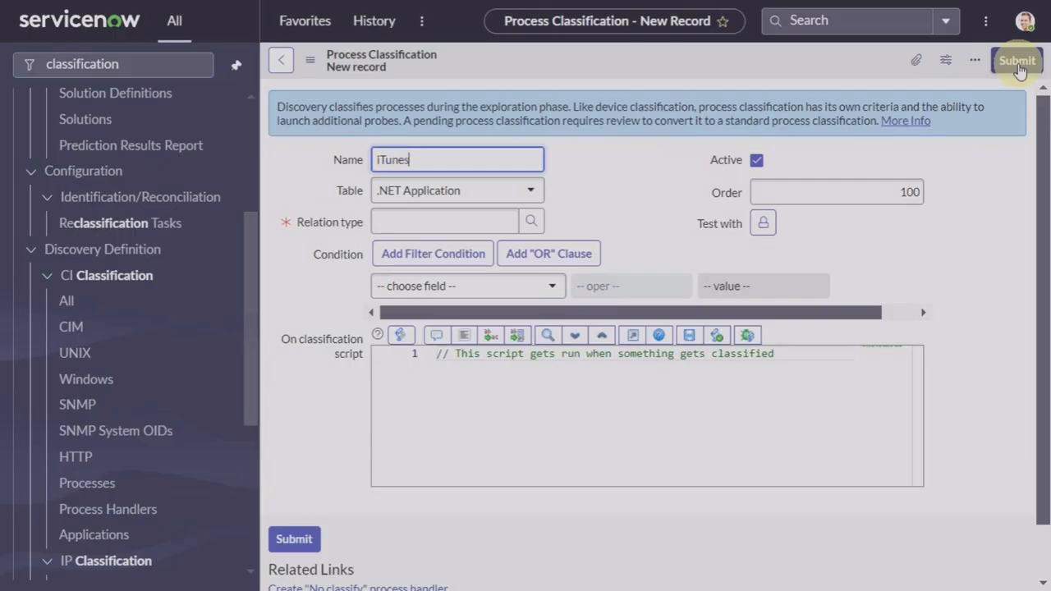
pyautogui.click(427, 198)
pyautogui.write('appl')
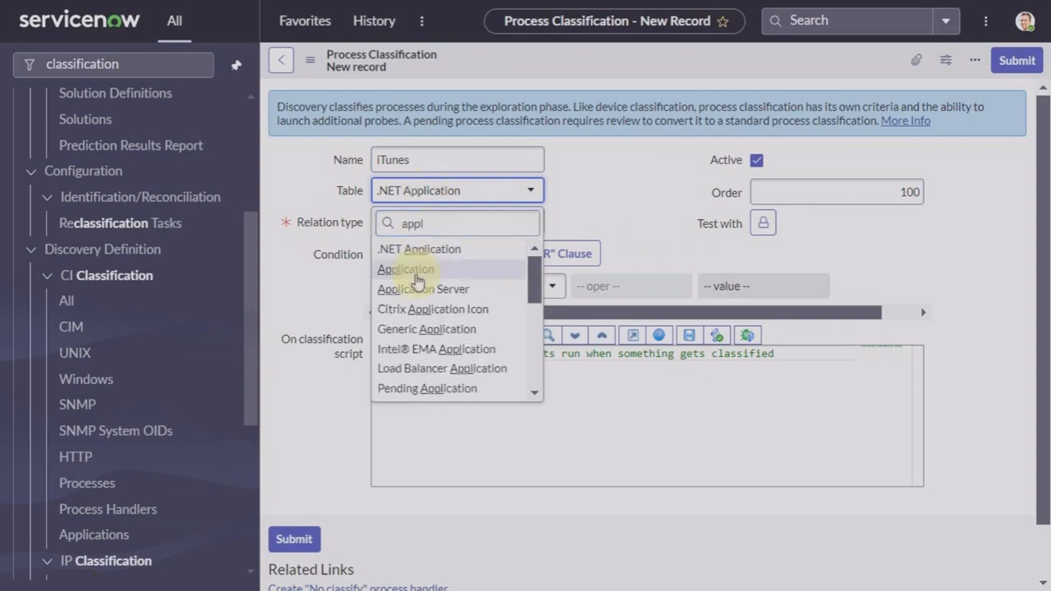
pyautogui.click(415, 269)
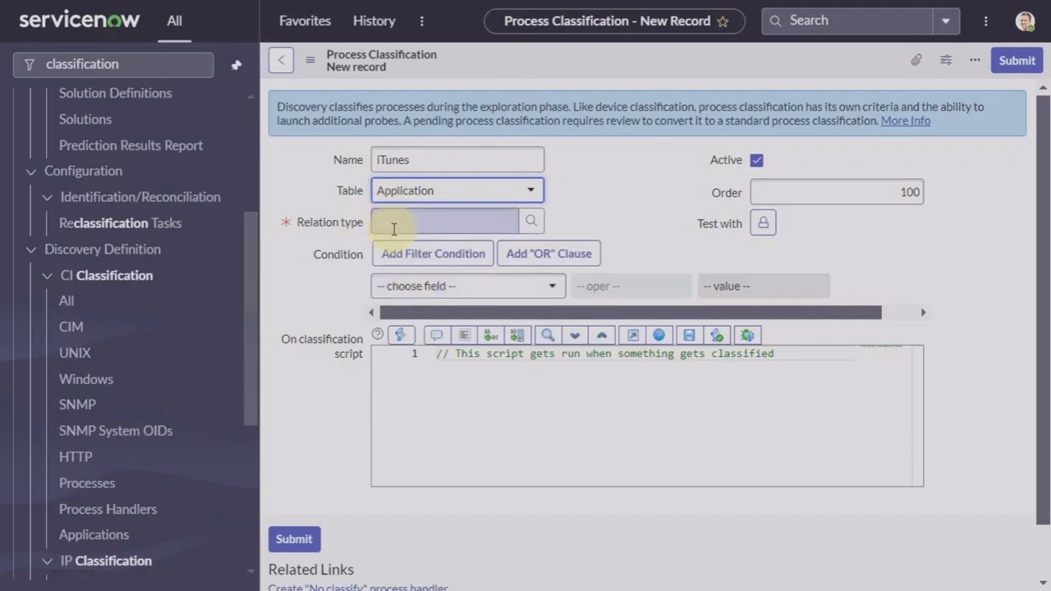
pyautogui.click(394, 222)
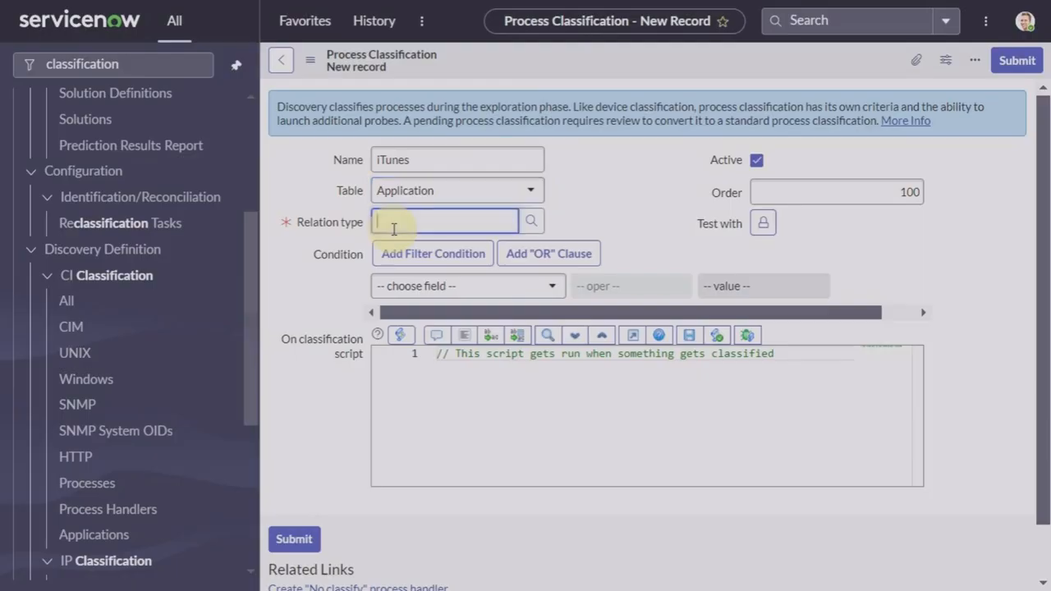
pyautogui.write('runs')
pyautogui.click(436, 250)
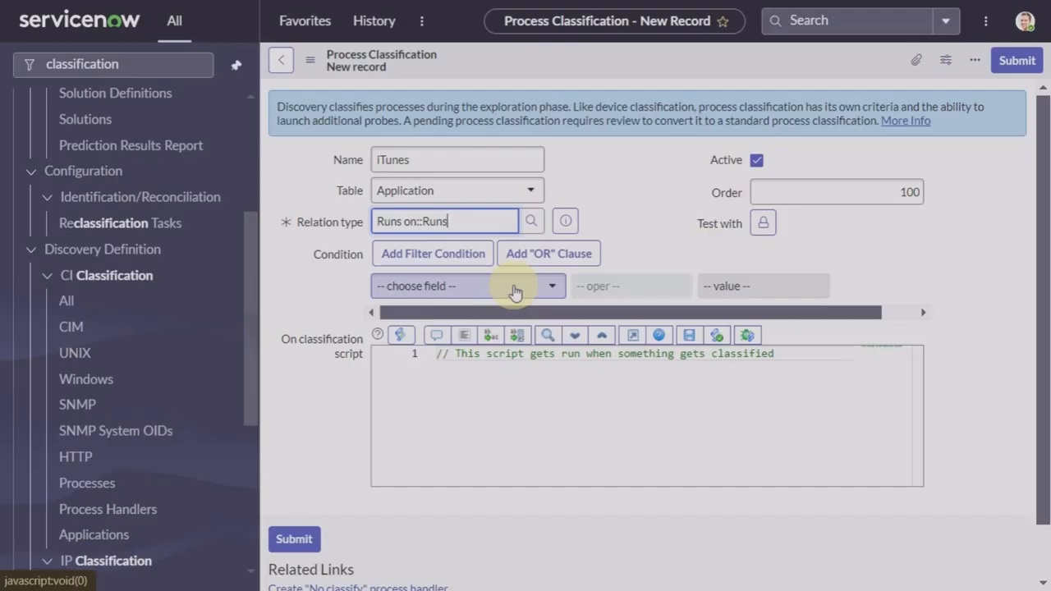
# Step: Add the condition Name contains iTunes
pyautogui.click(513, 289)
pyautogui.write('nam')
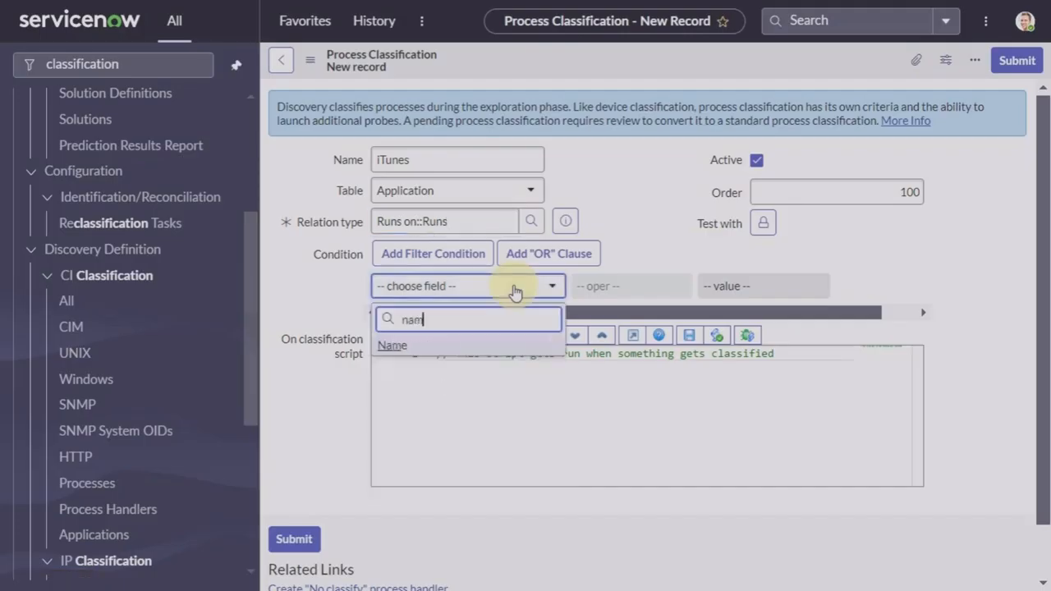
pyautogui.click(398, 346)
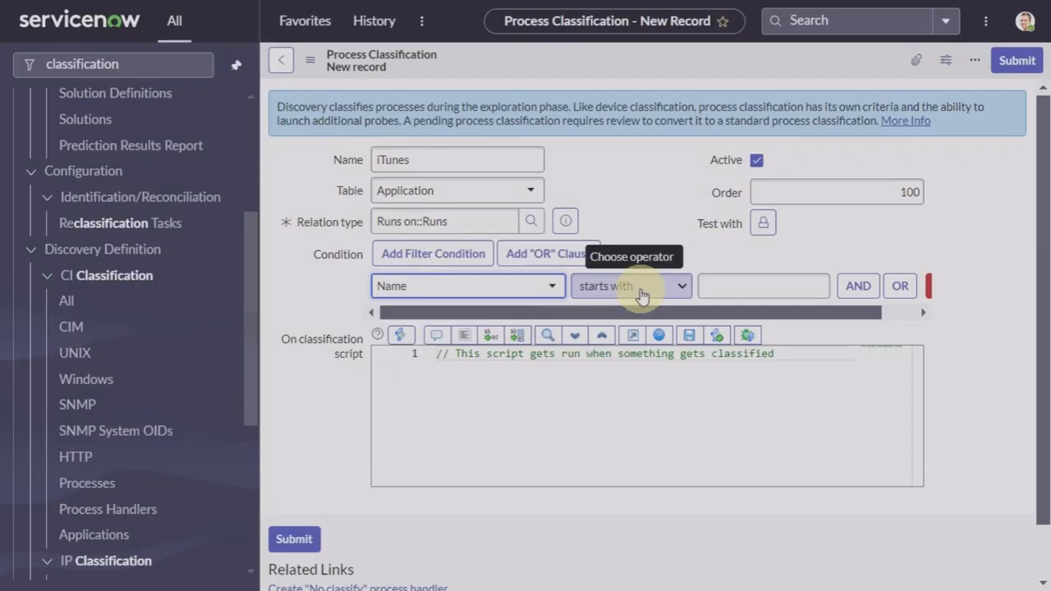
pyautogui.click(642, 296)
pyautogui.scroll(-1, 622, 137)
pyautogui.click(614, 39)
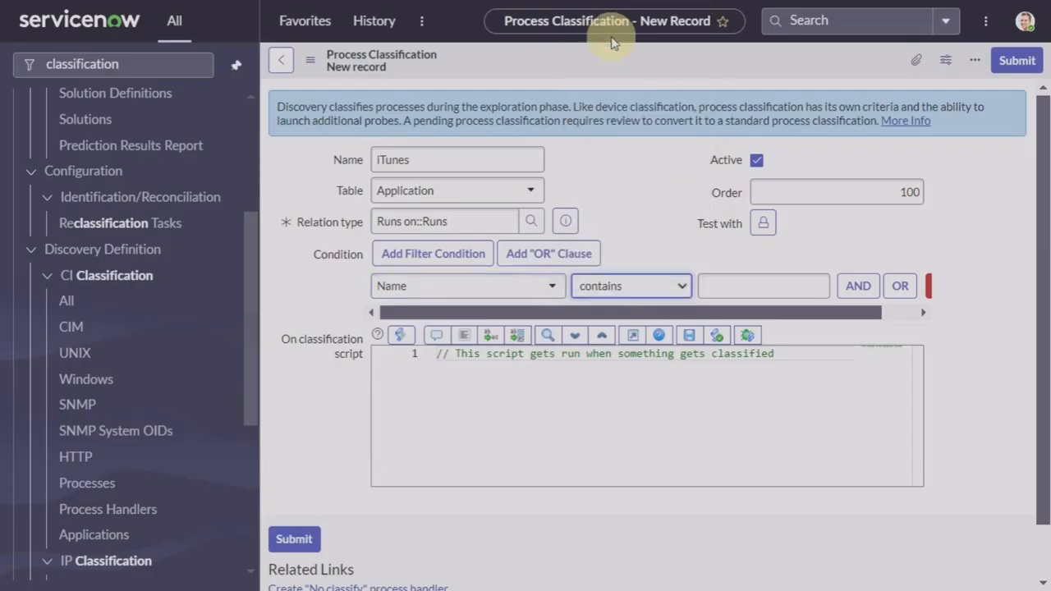
pyautogui.click(733, 288)
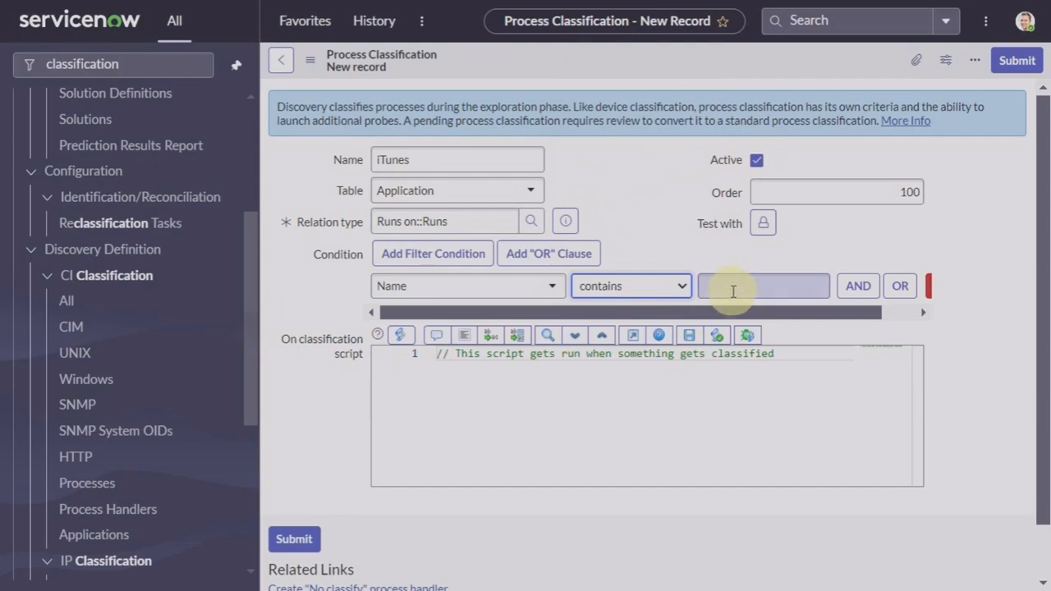
pyautogui.write('iTunes')
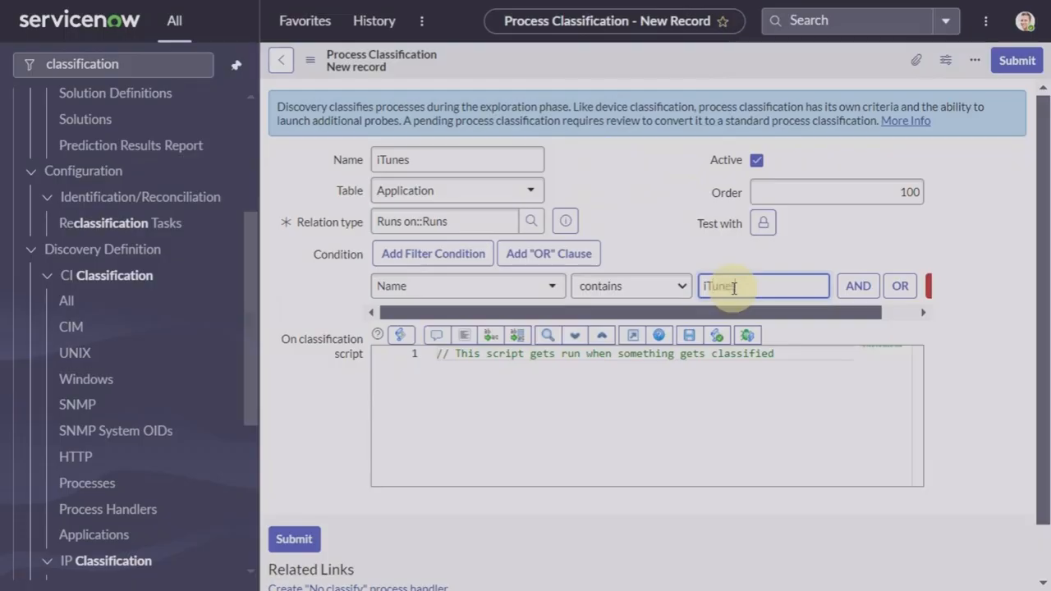
# Step: Add a second AND condition: Parameters does not contain Helper
pyautogui.click(858, 294)
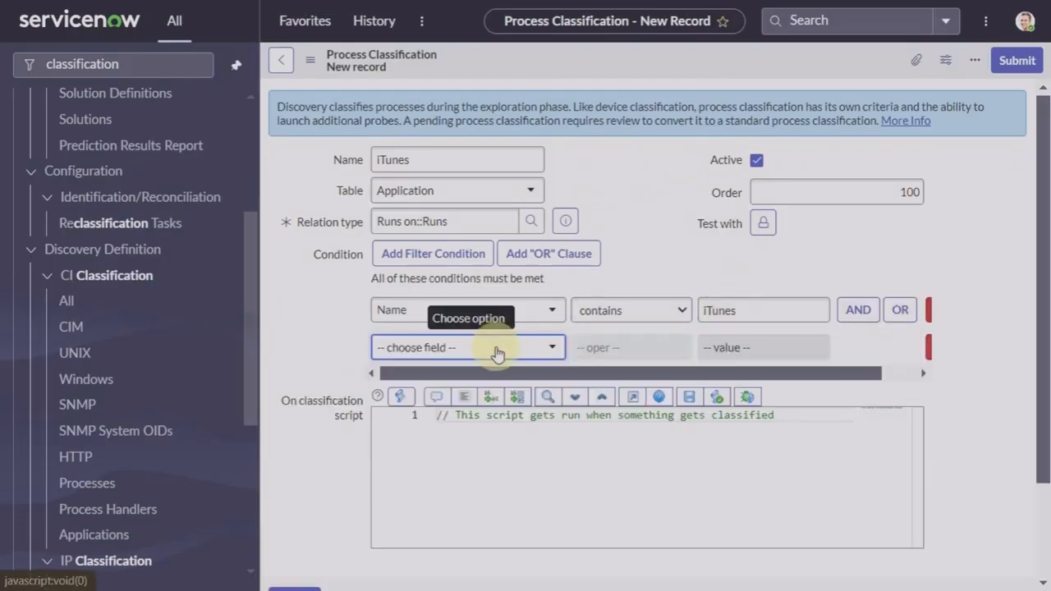
pyautogui.click(497, 349)
pyautogui.write('para')
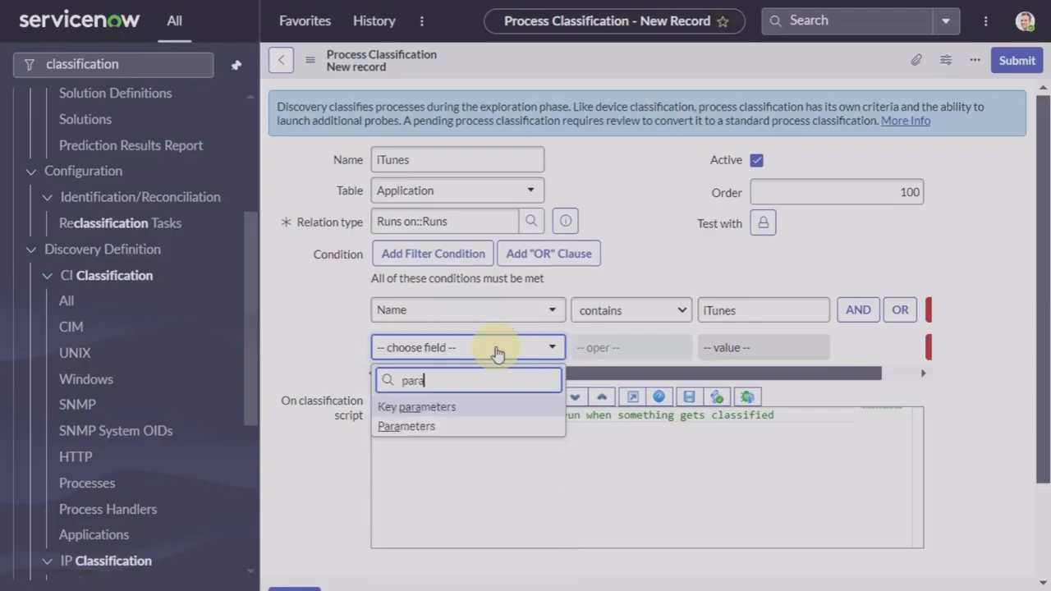
pyautogui.click(411, 428)
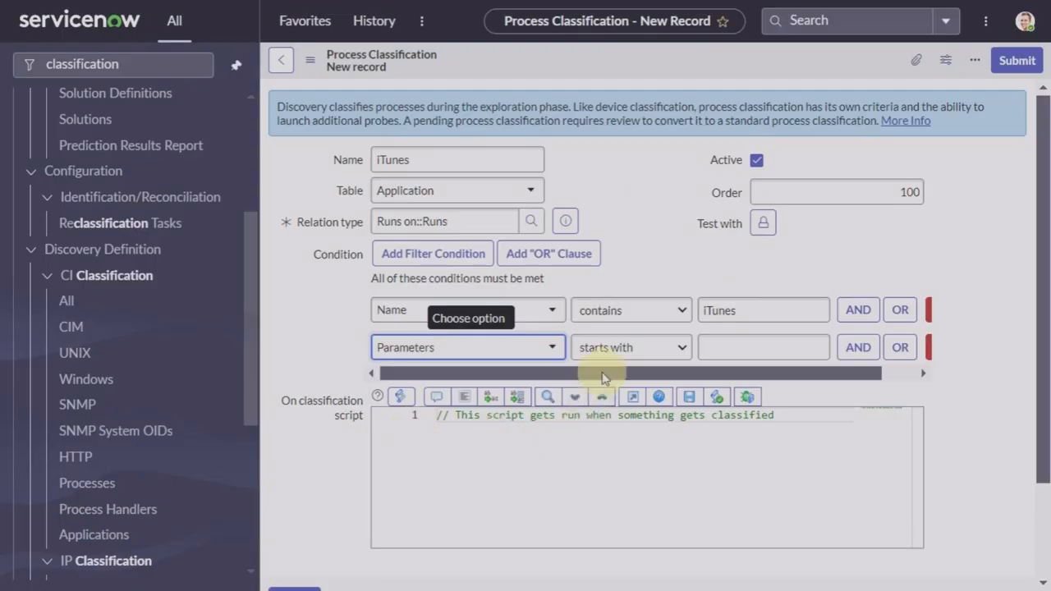
pyautogui.click(617, 351)
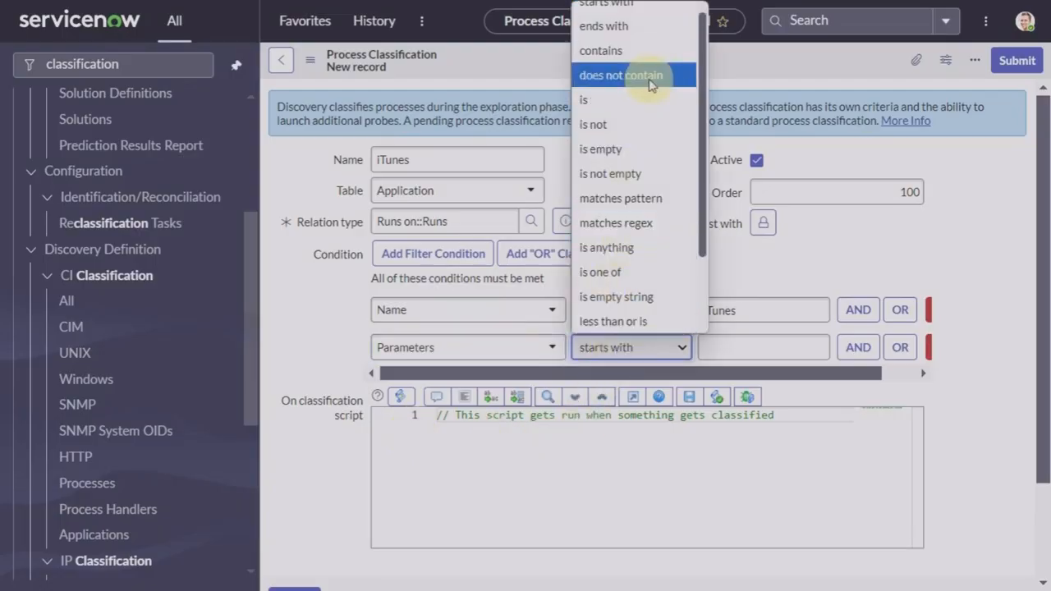
pyautogui.click(648, 77)
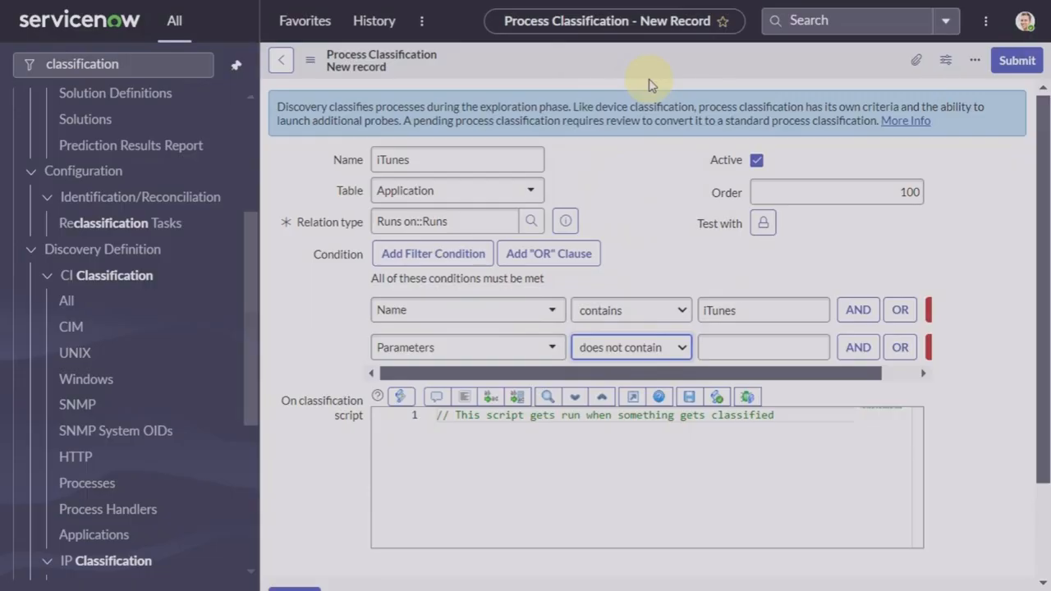
pyautogui.click(746, 349)
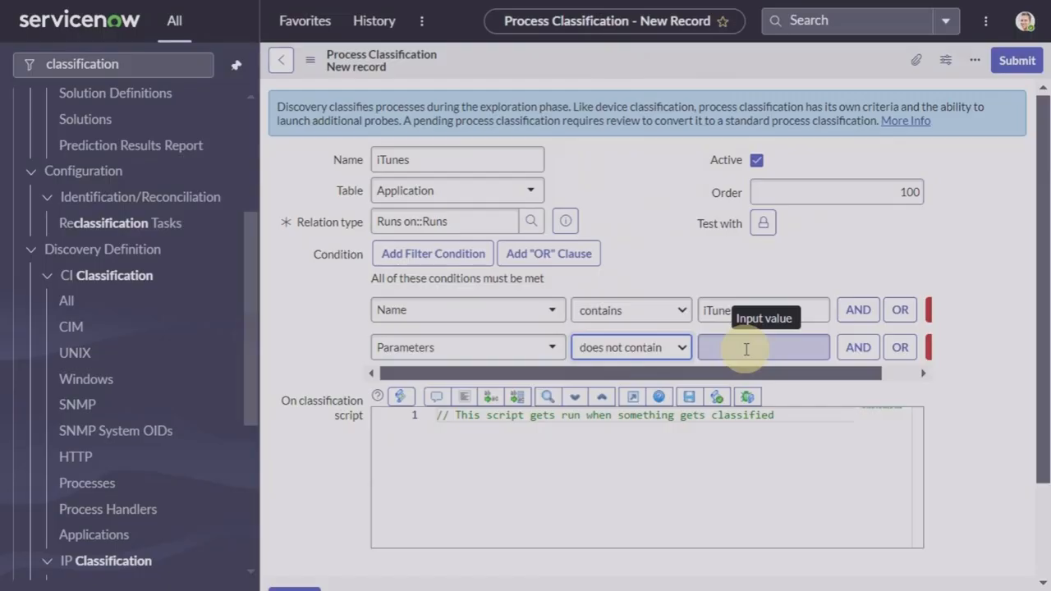
pyautogui.write('Helper')
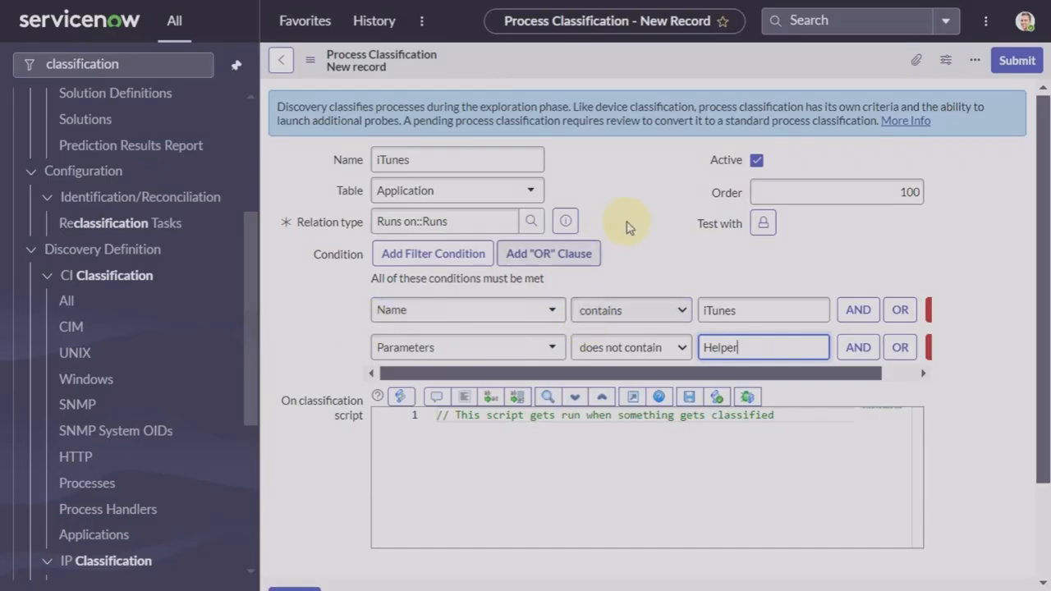
pyautogui.rightClick(743, 74)
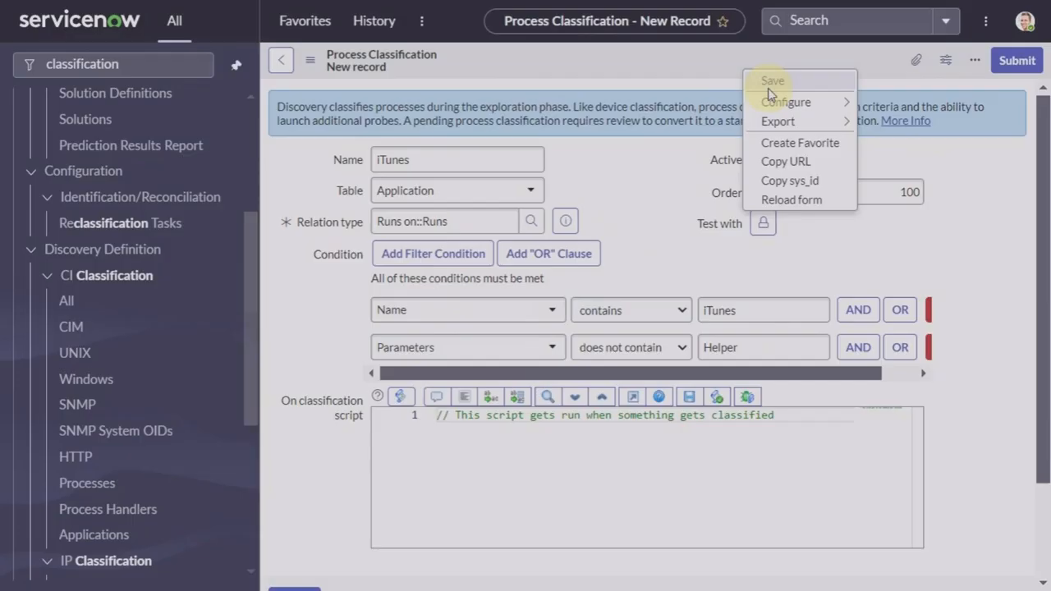
# Step: Save the iTunes process classification and clear the navigator filter
pyautogui.click(769, 86)
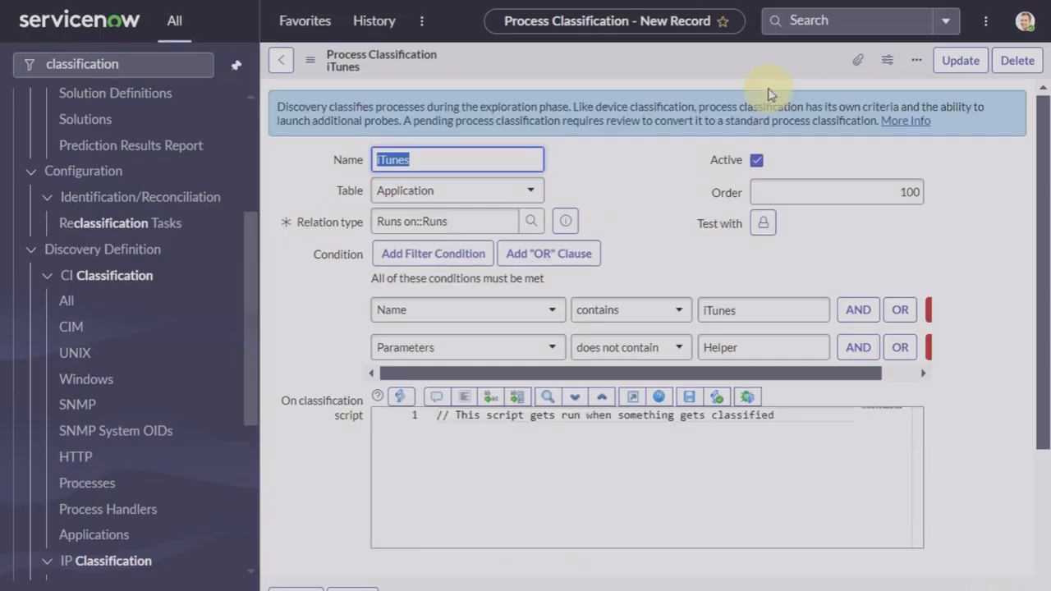
pyautogui.scroll(-2, 656, 387)
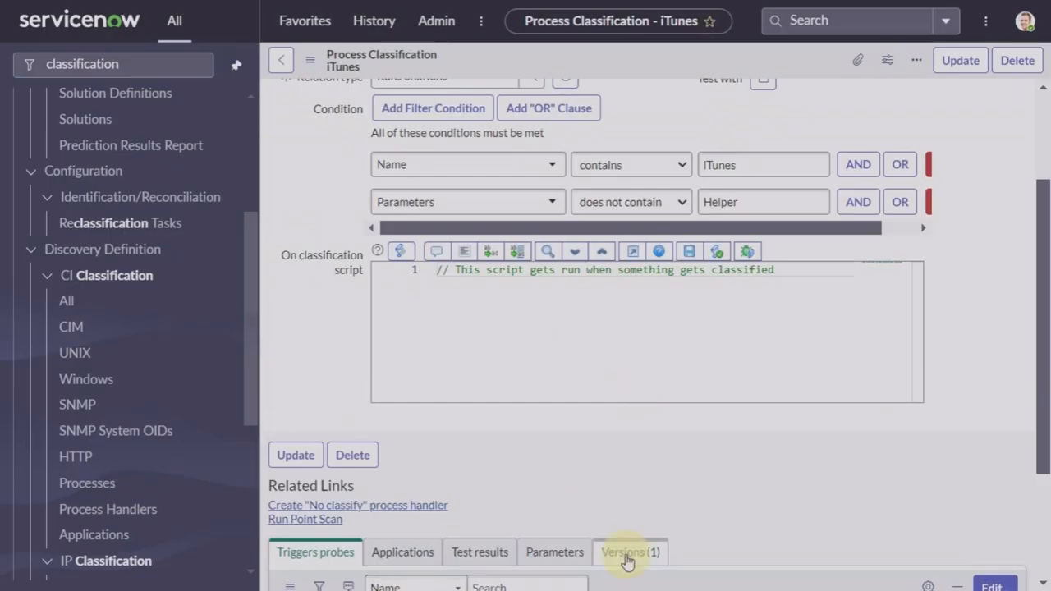
pyautogui.scroll(-1, 628, 561)
pyautogui.scroll(3, 628, 562)
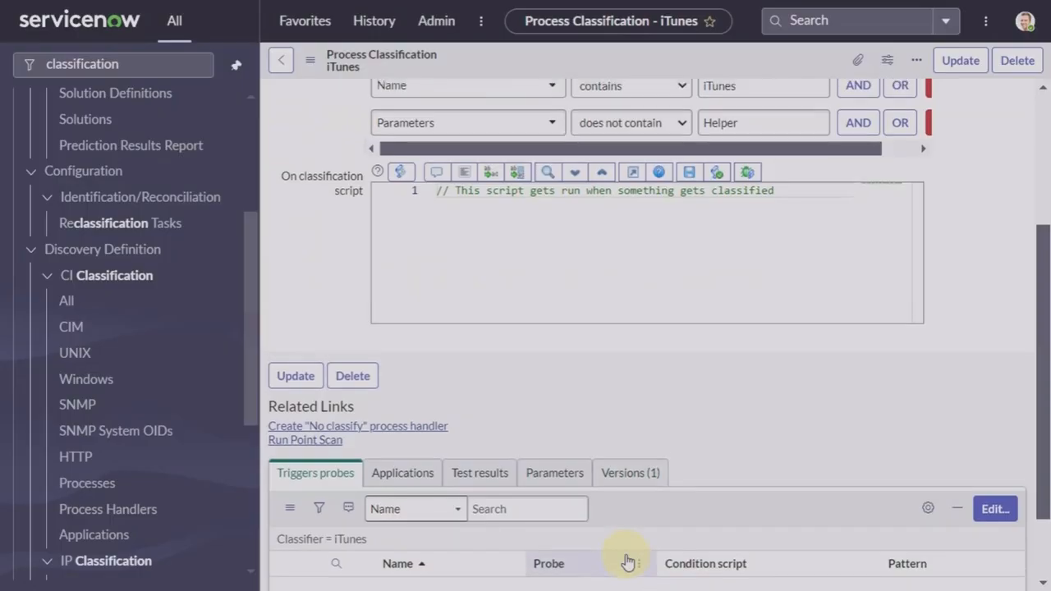
pyautogui.click(160, 63)
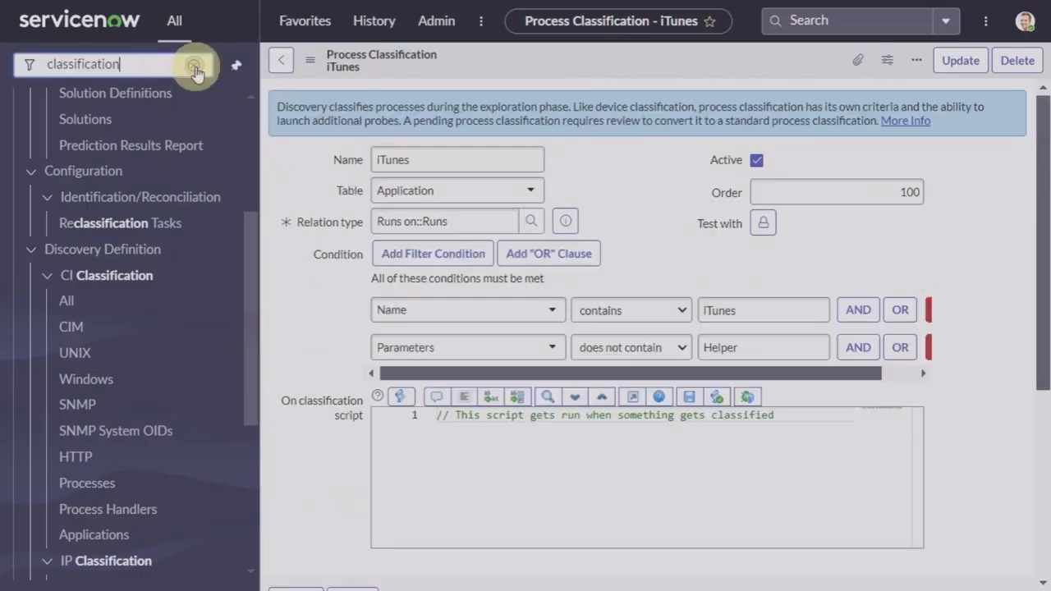
pyautogui.click(195, 66)
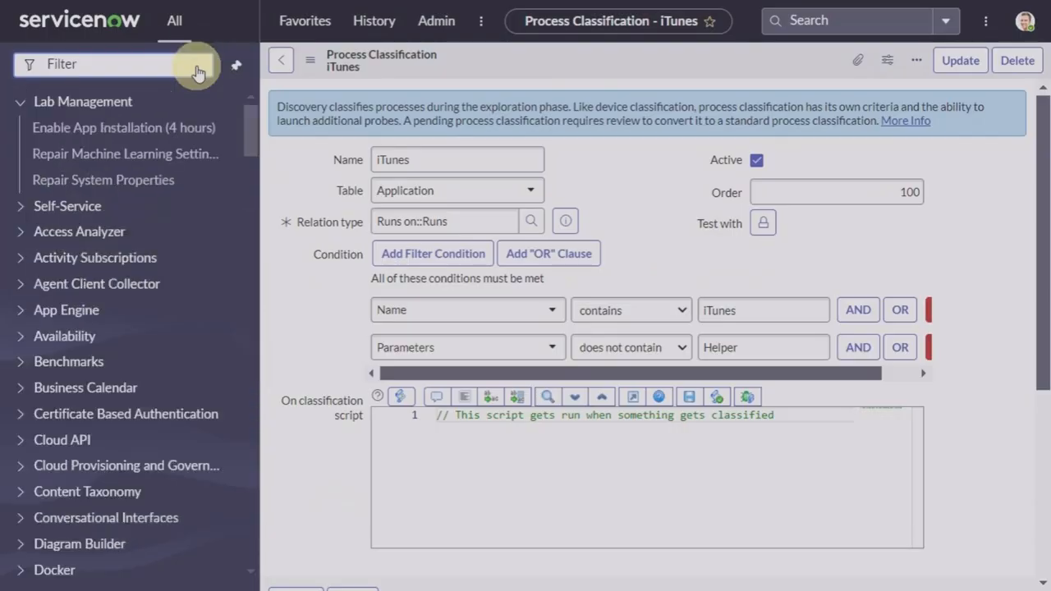
# Step: Filter the navigator for 'discovery sc', open Discovery Schedules and start a new schedule
pyautogui.write('dis')
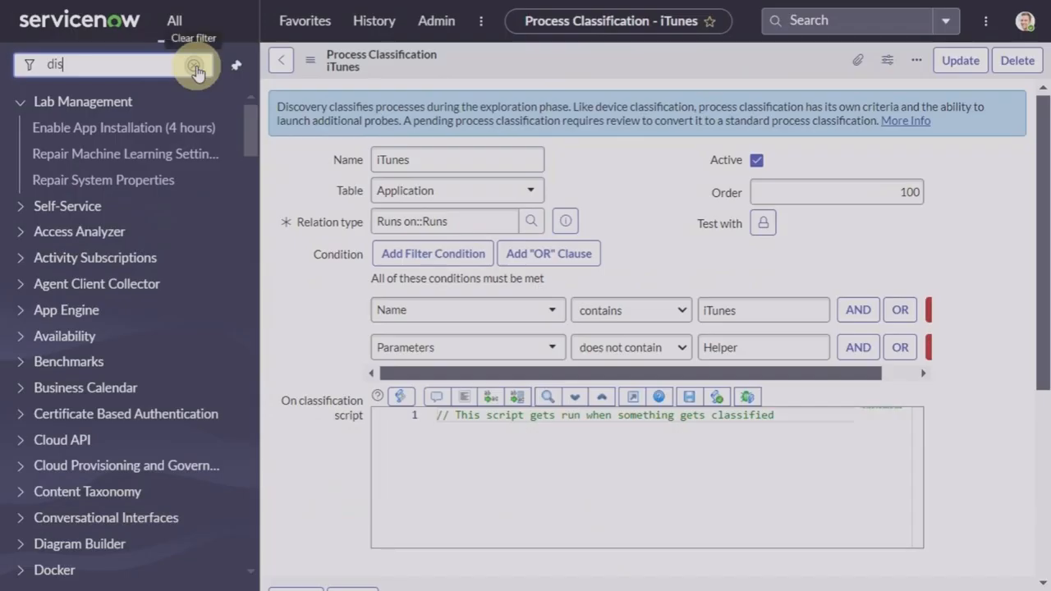
pyautogui.write('covery sc')
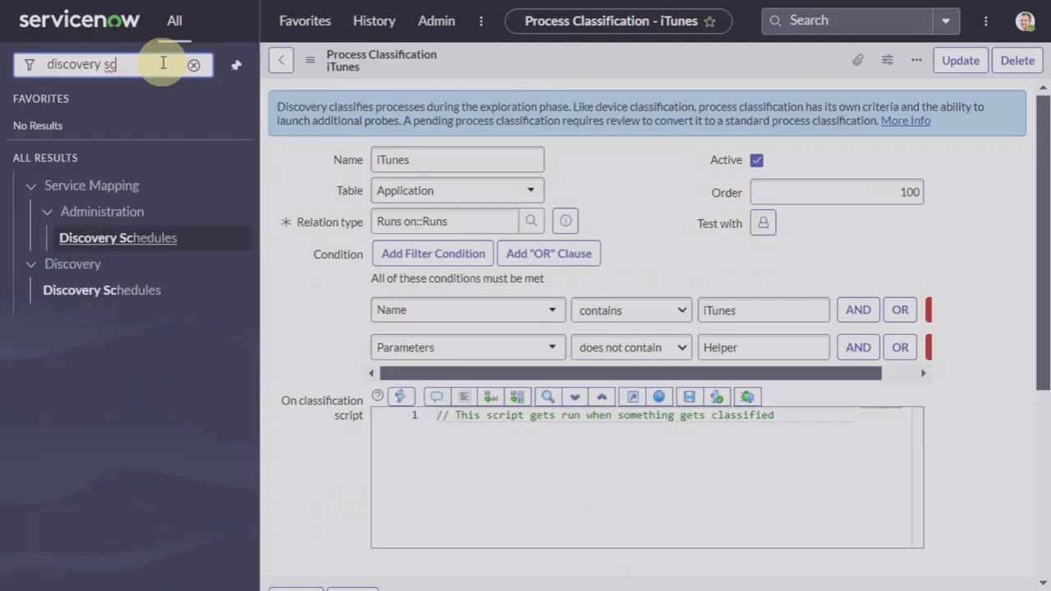
pyautogui.click(98, 294)
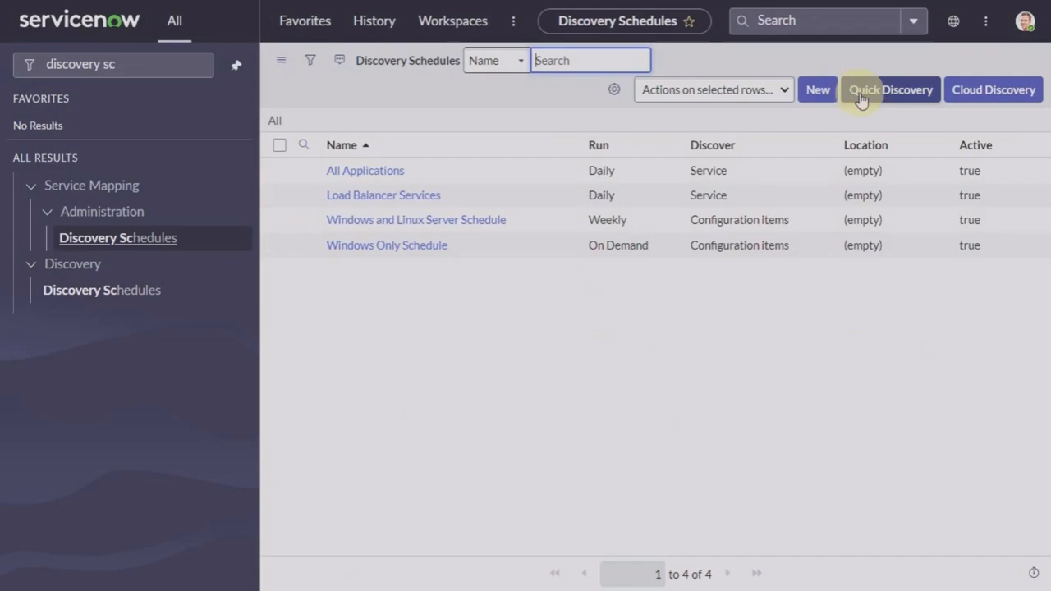
pyautogui.click(813, 90)
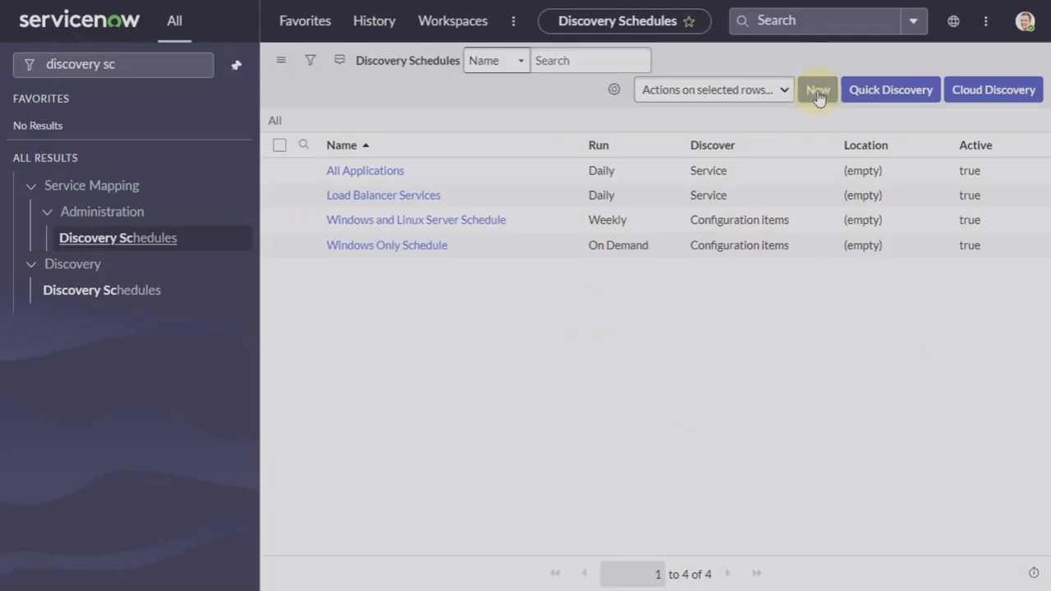
pyautogui.click(818, 92)
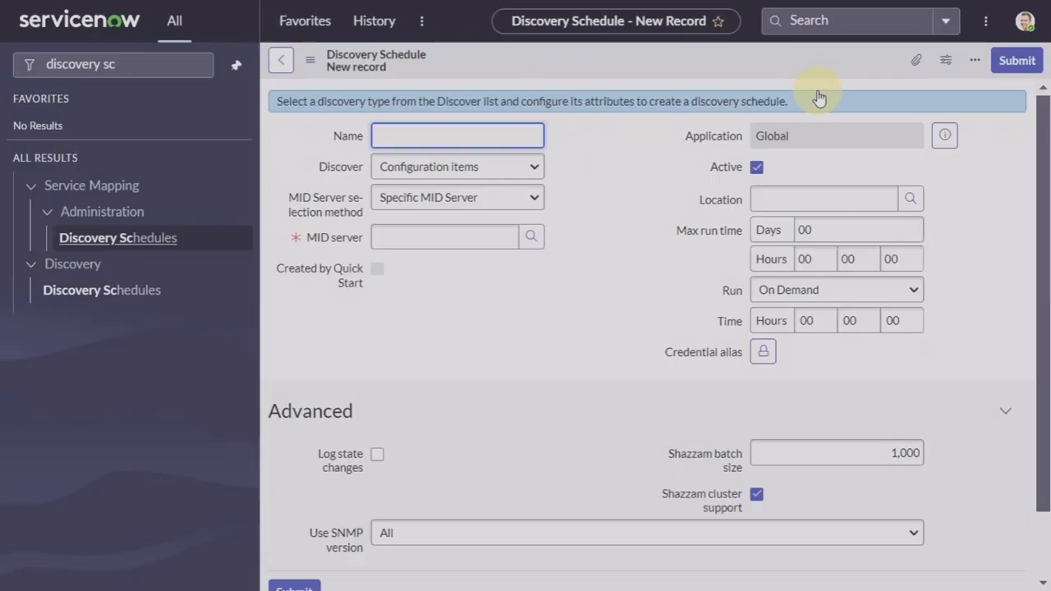
# Step: Name the schedule 'Discover application', keep Configuration items discovery, and select MID server windows_mid
pyautogui.write('Discover application')
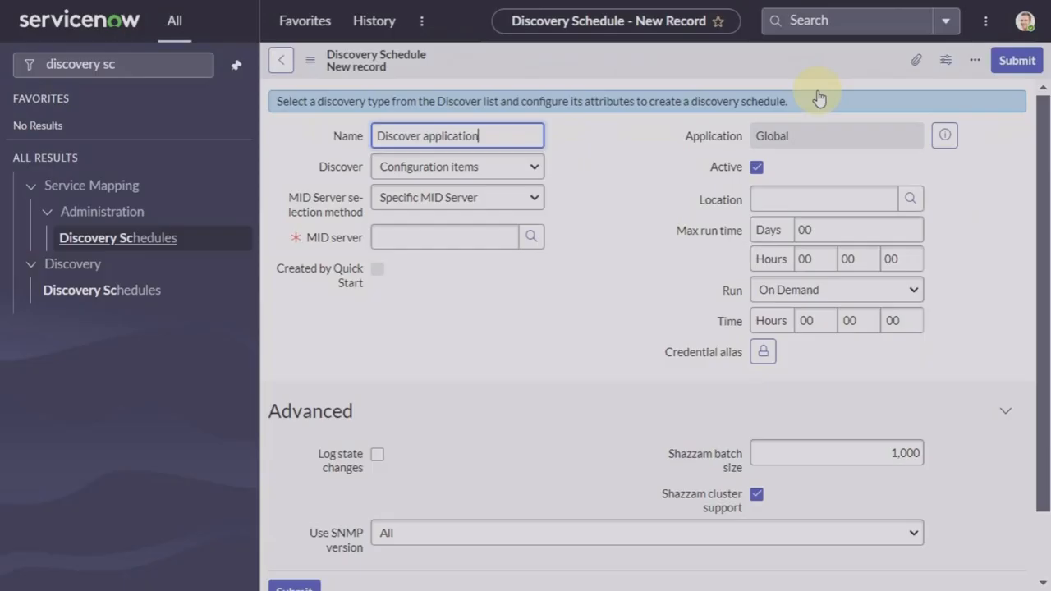
pyautogui.click(445, 168)
pyautogui.click(444, 167)
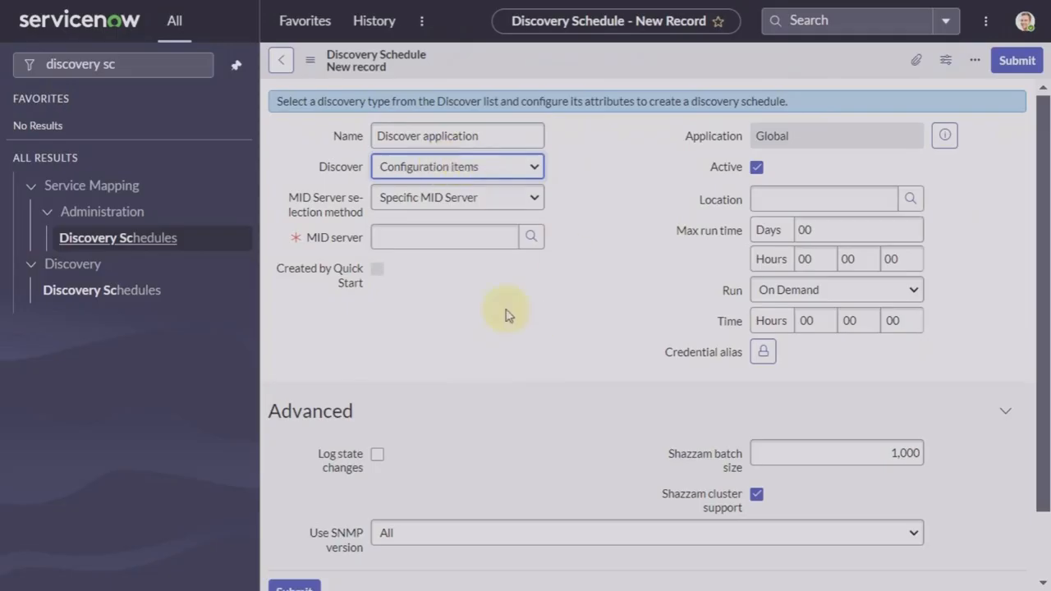
pyautogui.click(531, 237)
pyautogui.click(450, 364)
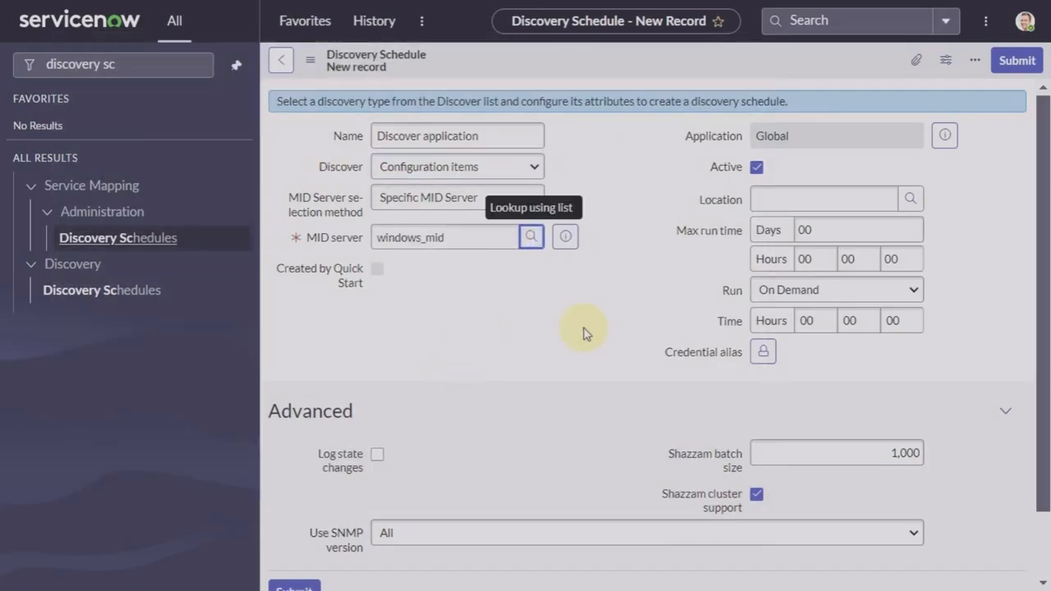
pyautogui.scroll(-2, 604, 353)
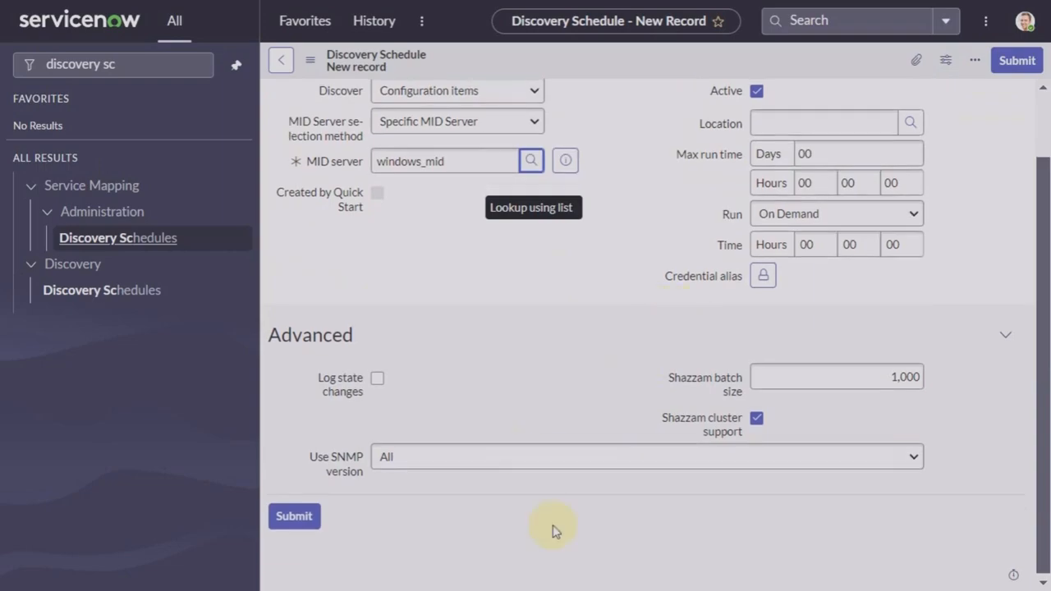
pyautogui.rightClick(624, 57)
# Step: Save the schedule and add the IP range 198.51.12.119 through Quick ranges
pyautogui.click(670, 63)
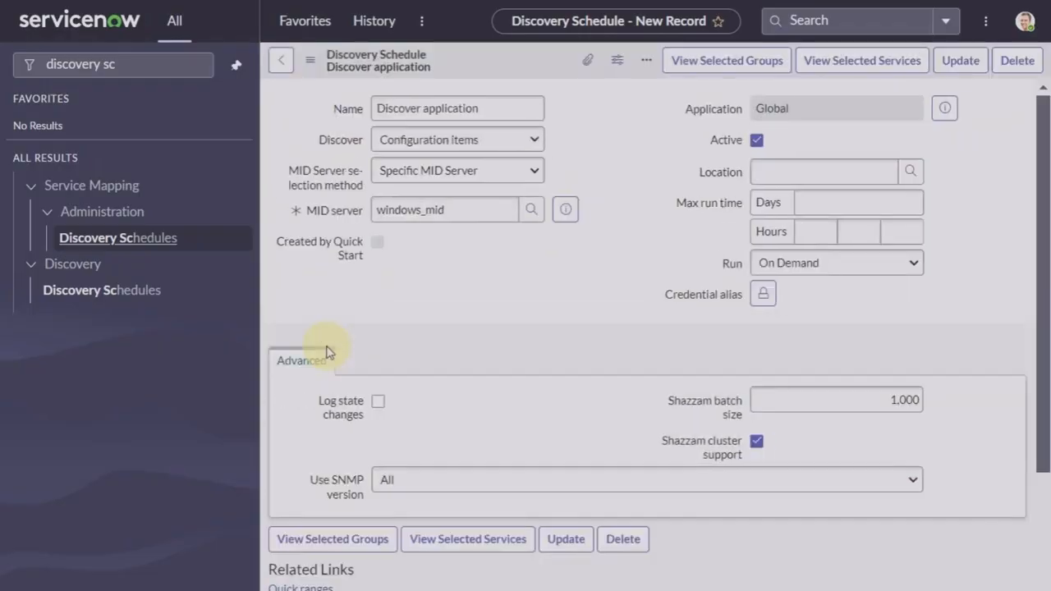
pyautogui.scroll(-2, 424, 466)
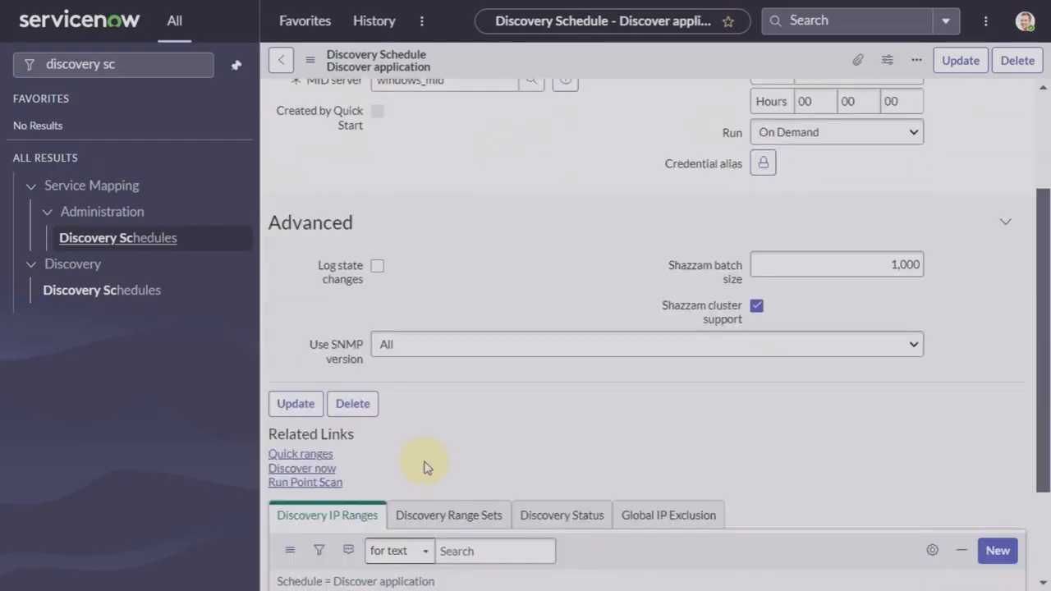
pyautogui.click(304, 456)
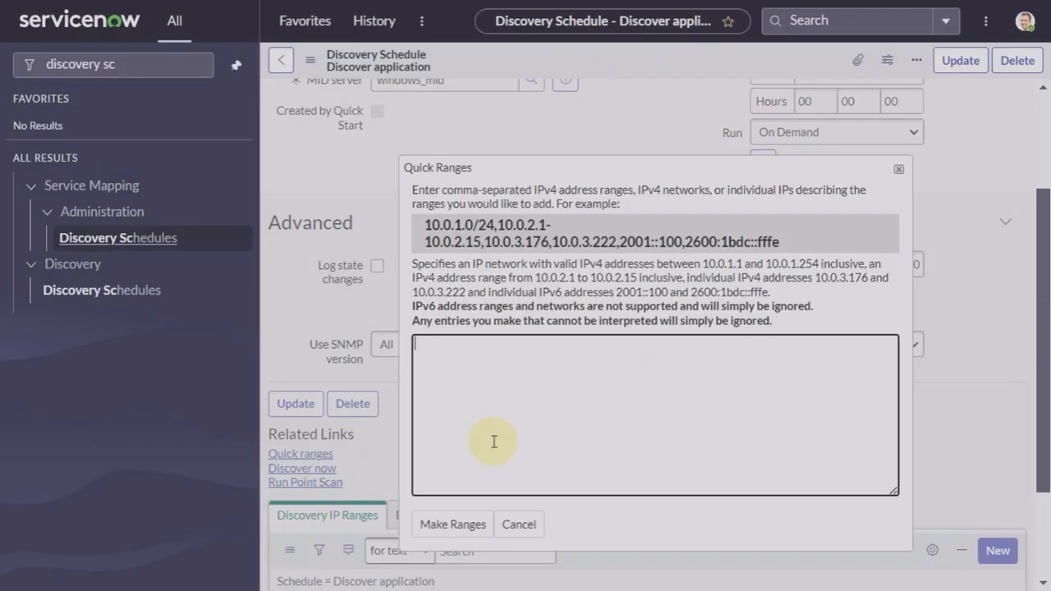
pyautogui.write('198.51.12.119')
pyautogui.click(460, 527)
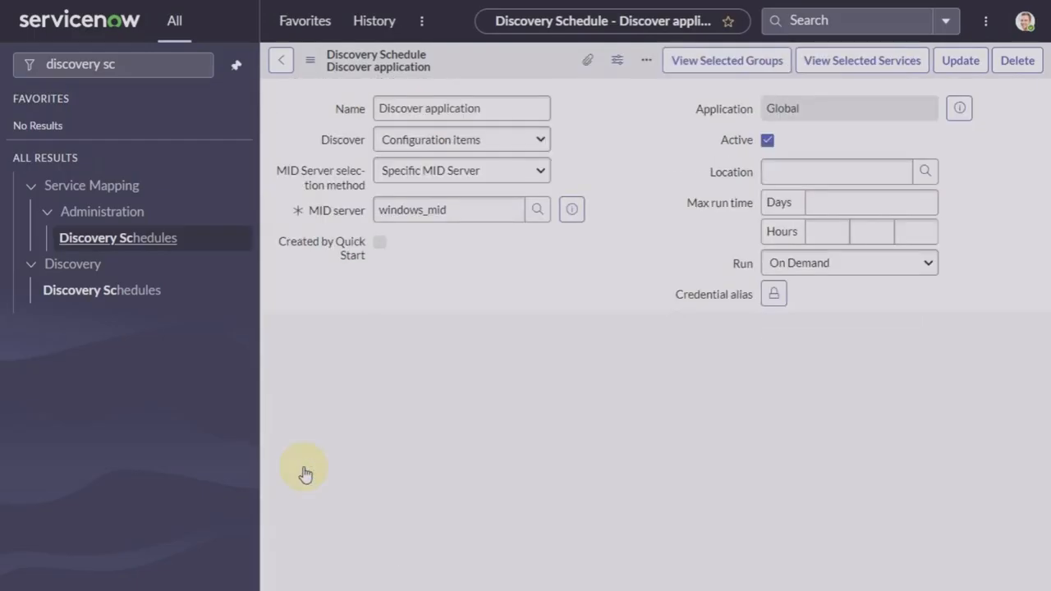
pyautogui.scroll(-3, 304, 473)
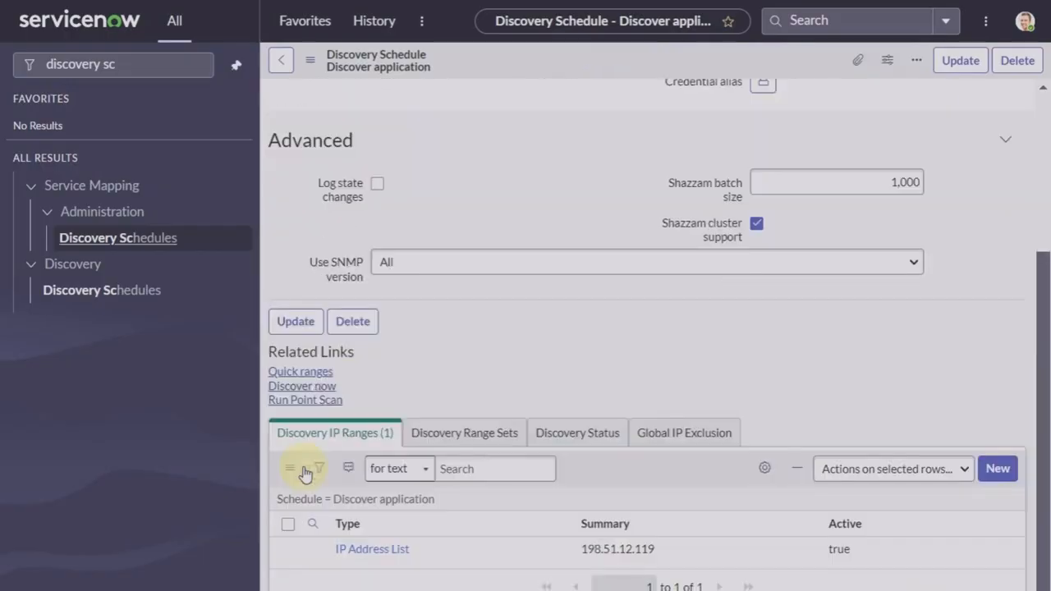
# Step: Run Discover now, then refresh status DIS0010007 to watch its ECC Queue probes
pyautogui.click(305, 387)
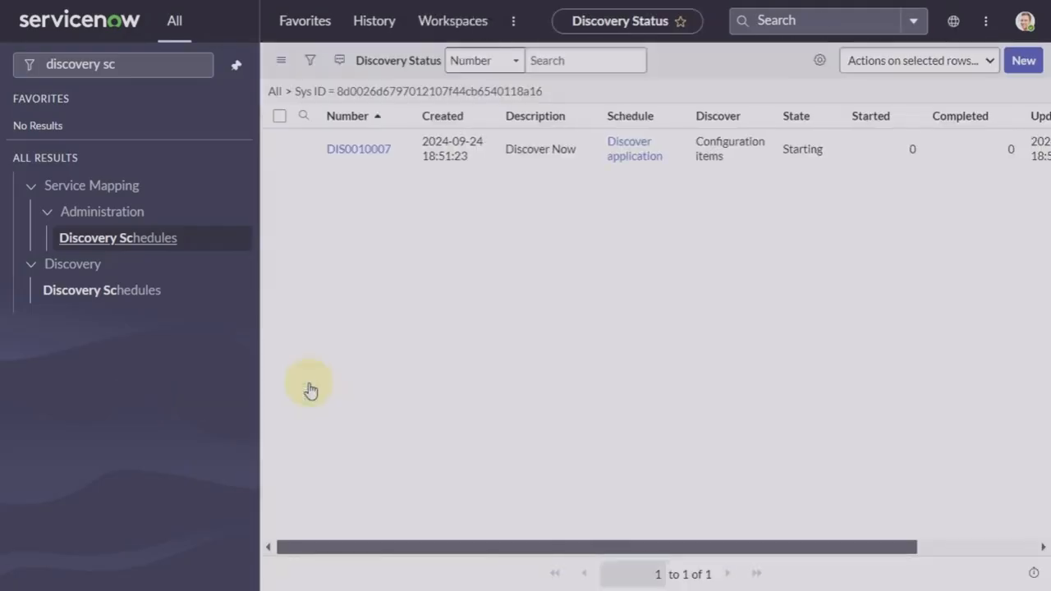
pyautogui.click(377, 152)
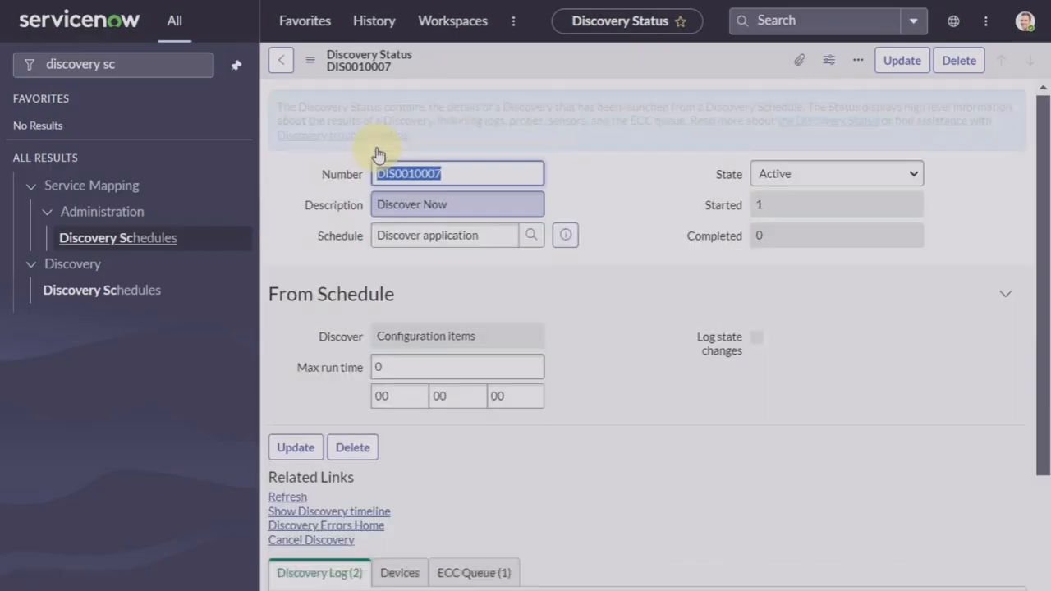
pyautogui.scroll(-3, 439, 400)
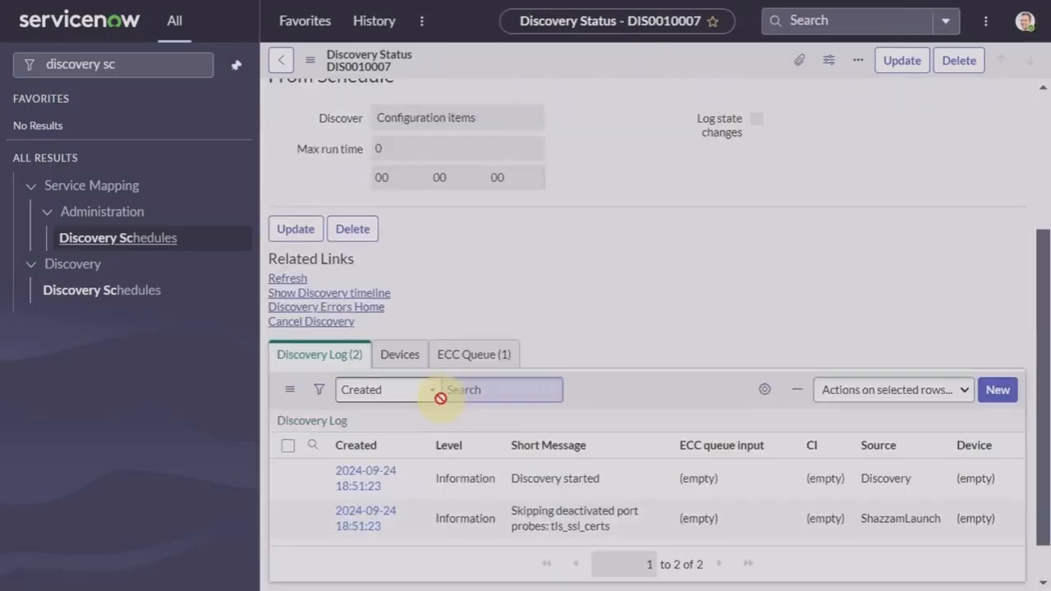
pyautogui.click(289, 280)
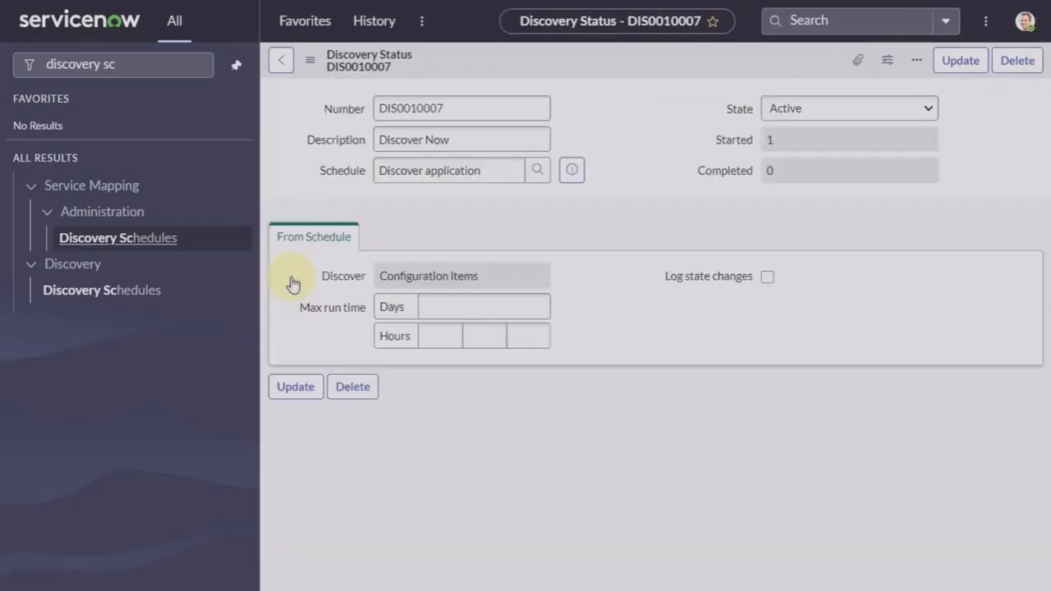
pyautogui.scroll(-3, 350, 427)
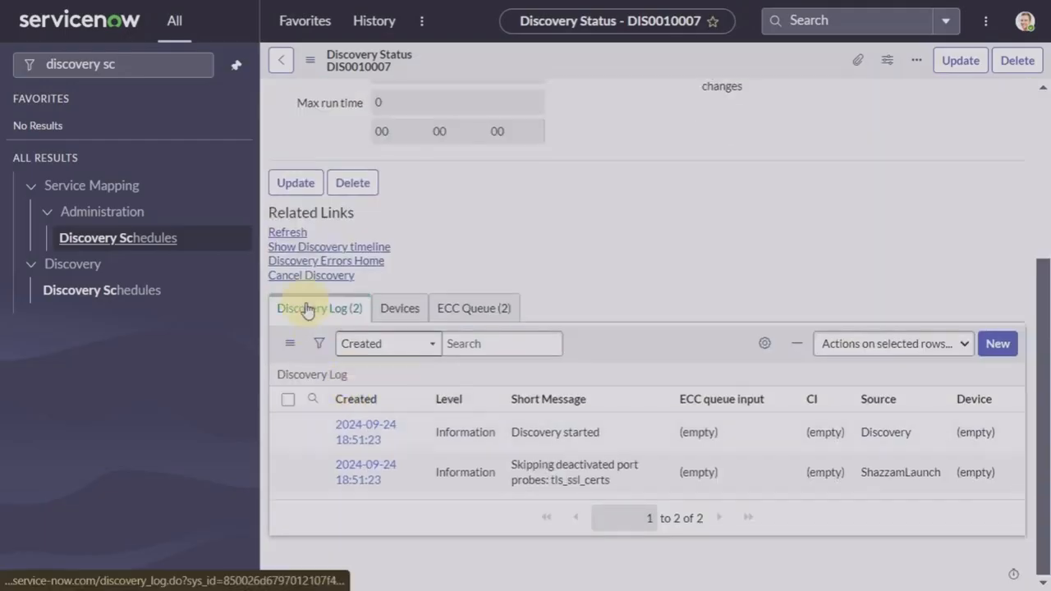
pyautogui.click(290, 235)
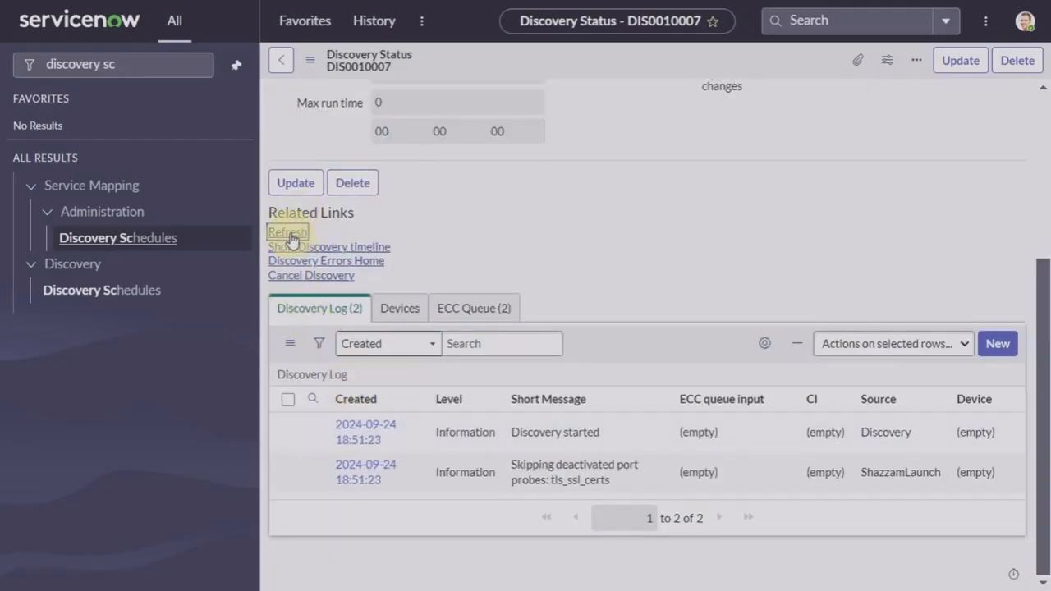
pyautogui.scroll(-2, 334, 417)
pyautogui.scroll(-1, 334, 417)
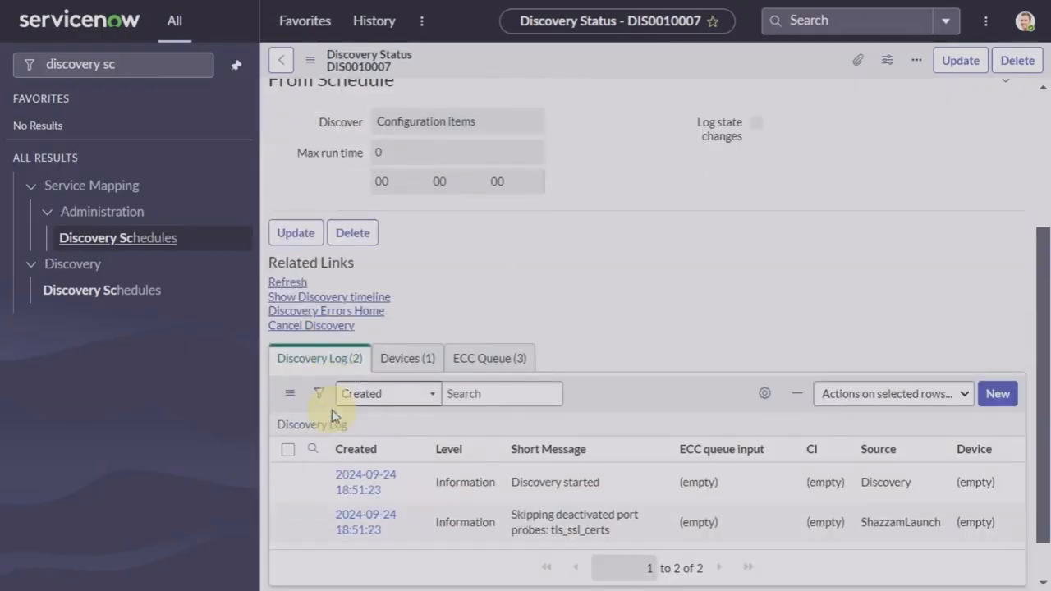
pyautogui.click(301, 300)
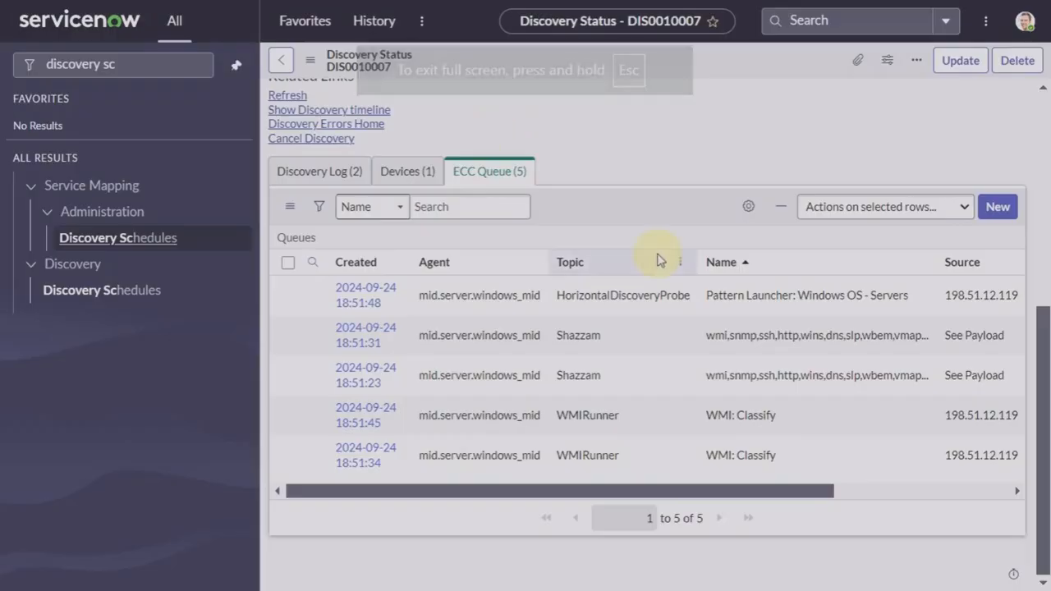
pyautogui.click(288, 97)
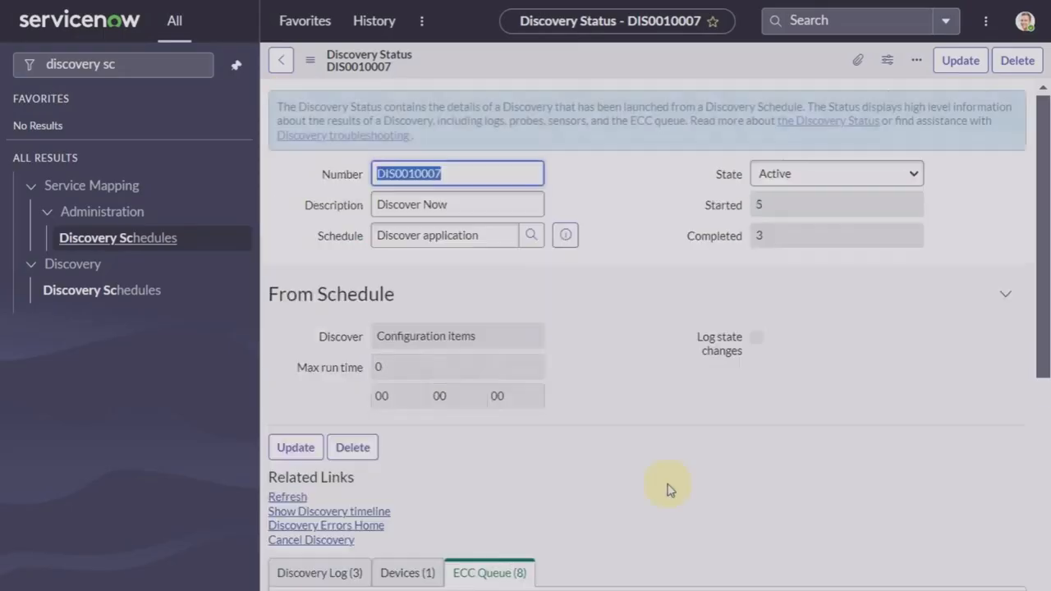
pyautogui.scroll(-6, 668, 488)
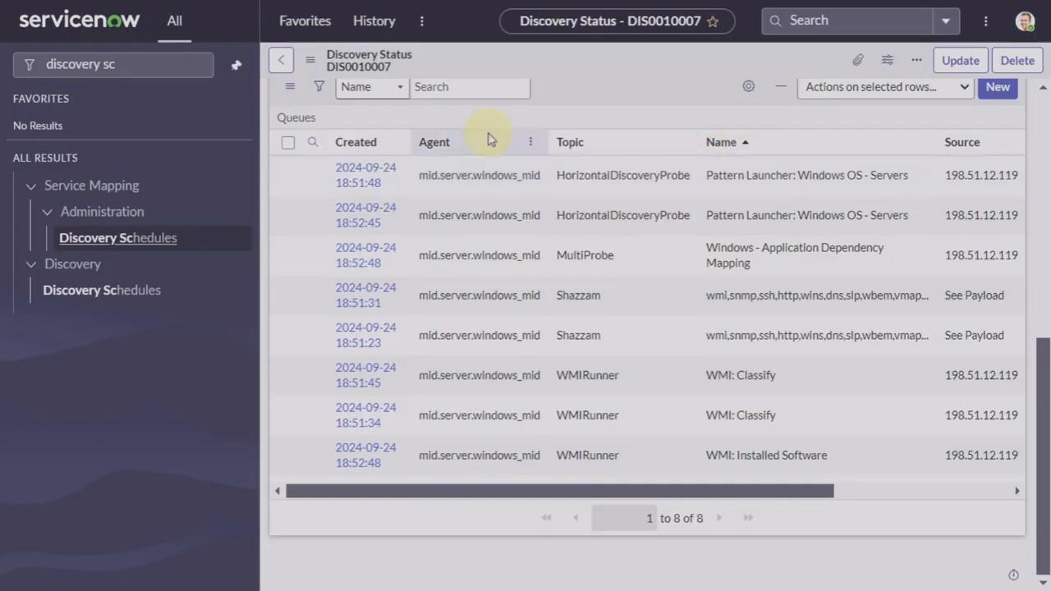
pyautogui.scroll(2, 490, 139)
pyautogui.click(285, 130)
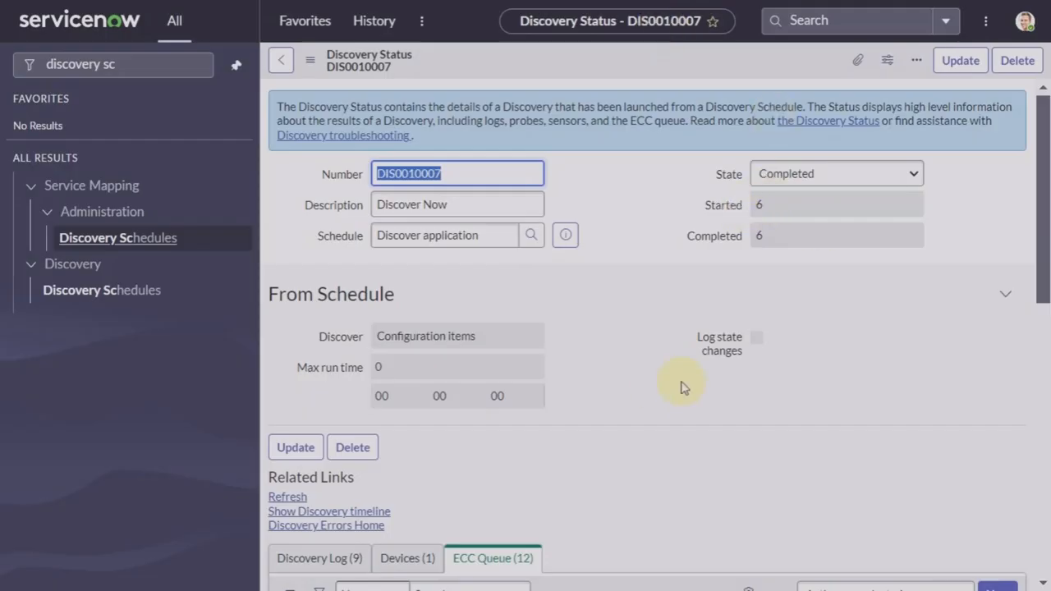
pyautogui.scroll(-3, 683, 386)
pyautogui.scroll(-4, 683, 386)
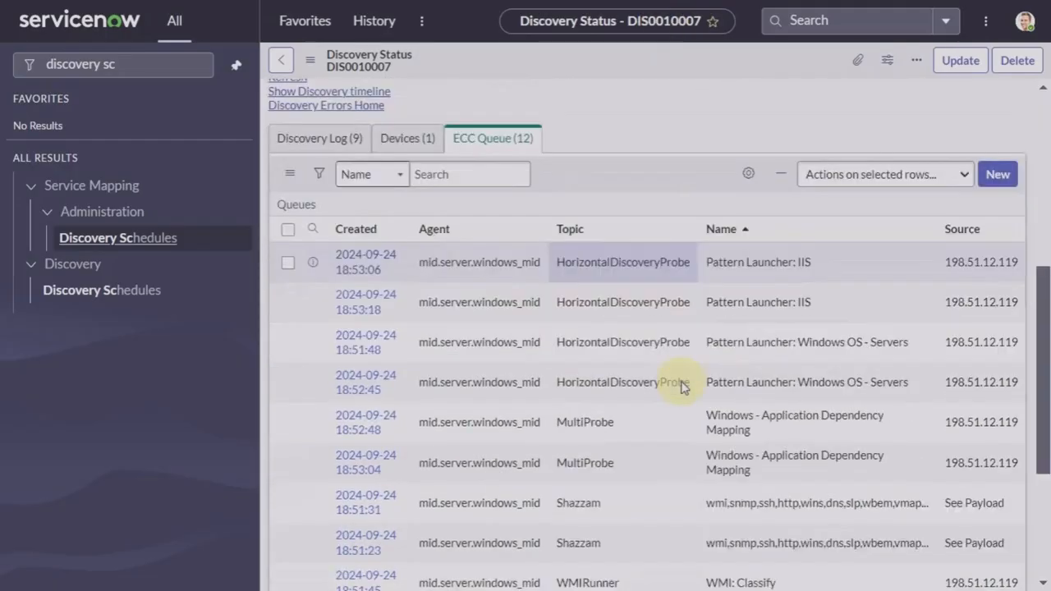
pyautogui.scroll(1, 680, 387)
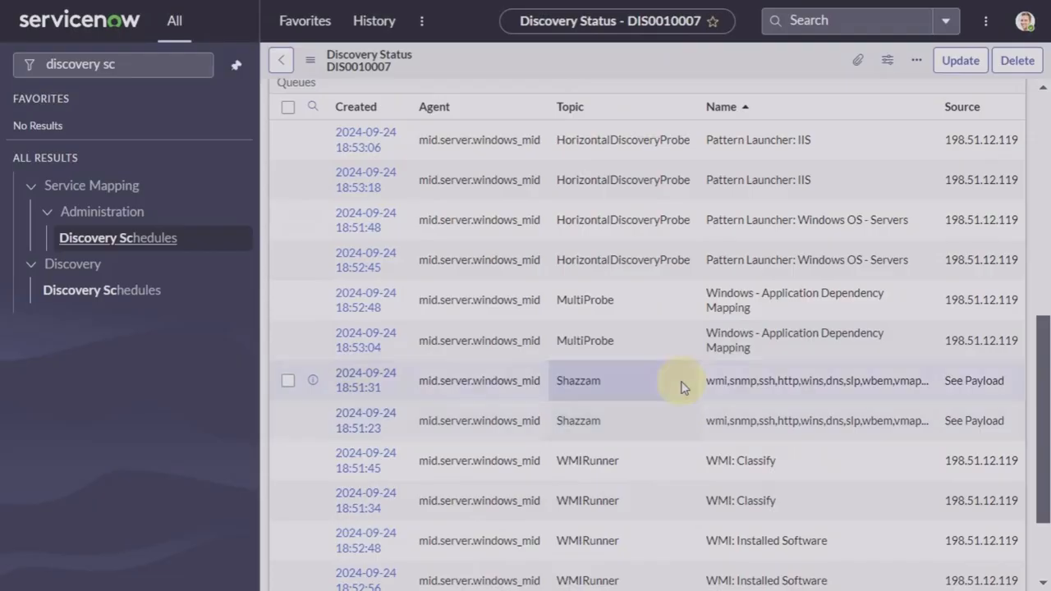
pyautogui.scroll(3, 584, 254)
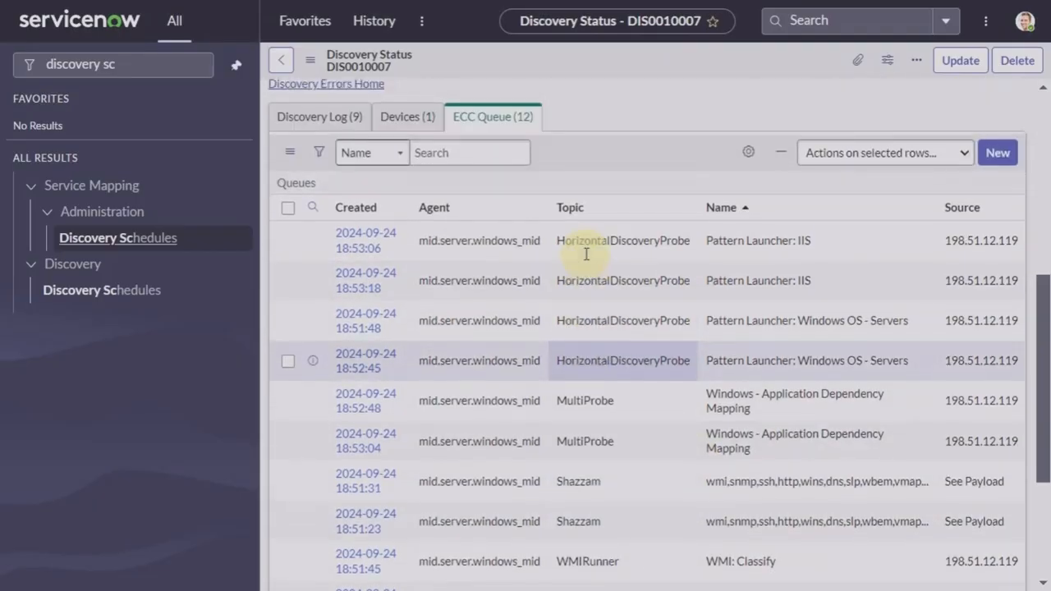
pyautogui.click(404, 130)
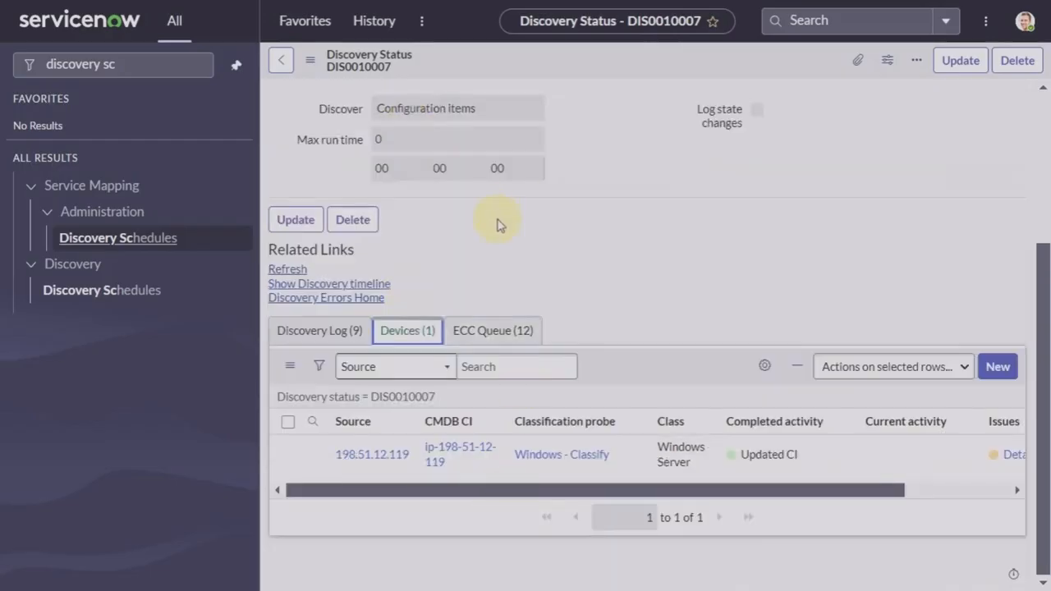
pyautogui.click(339, 335)
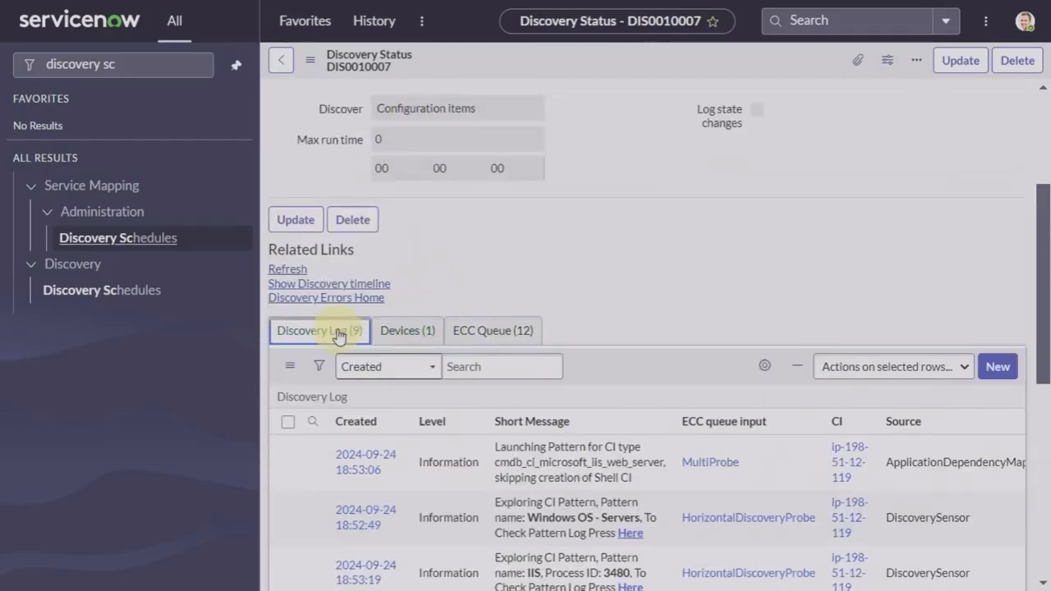
pyautogui.scroll(-6, 563, 516)
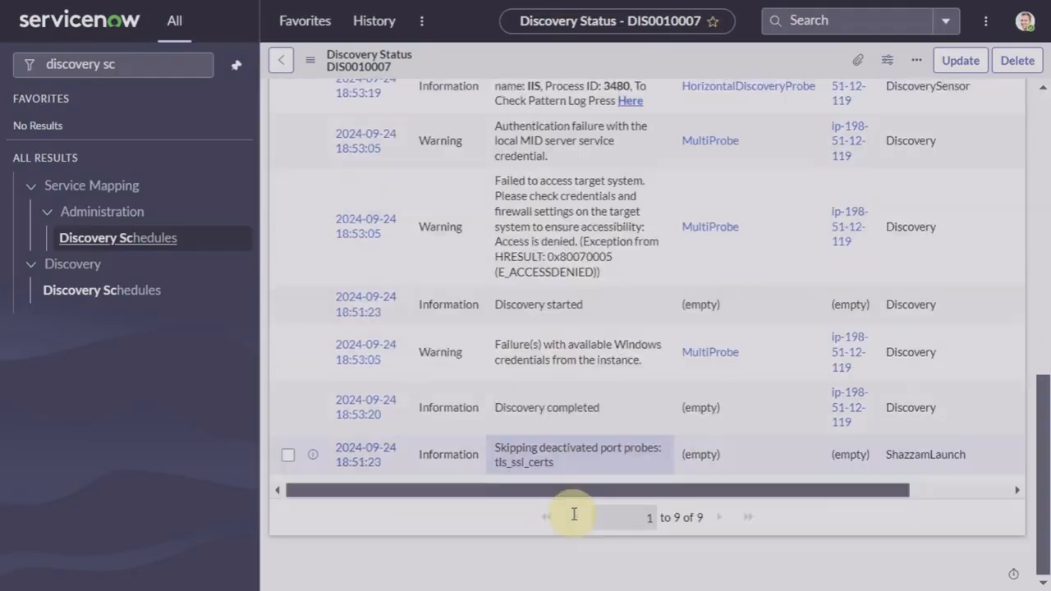
pyautogui.scroll(8, 574, 515)
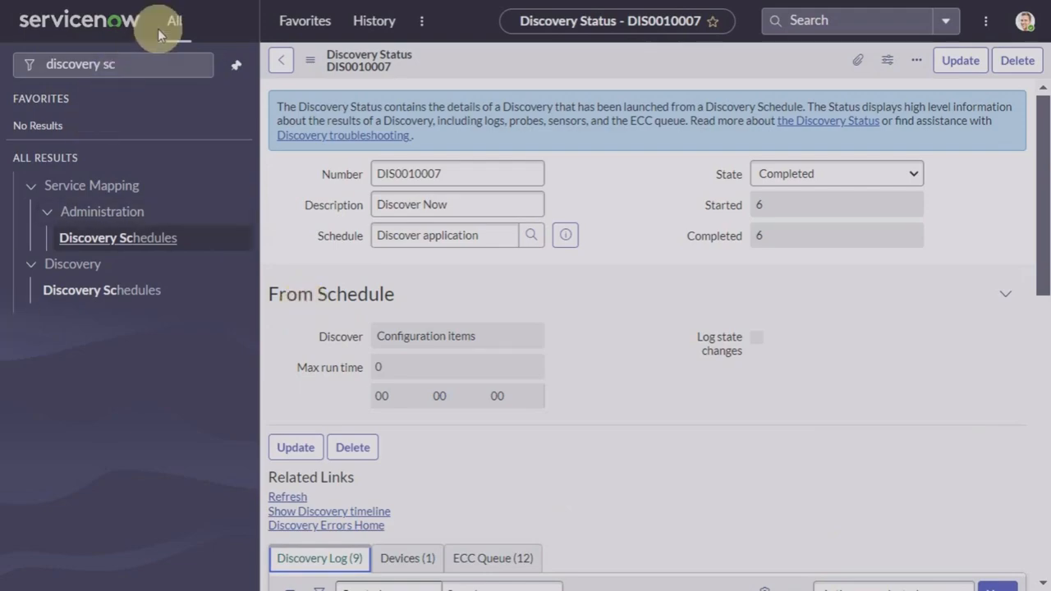
# Step: Open Configuration > Applications and search the Name column for '*iTunes'
pyautogui.click(165, 63)
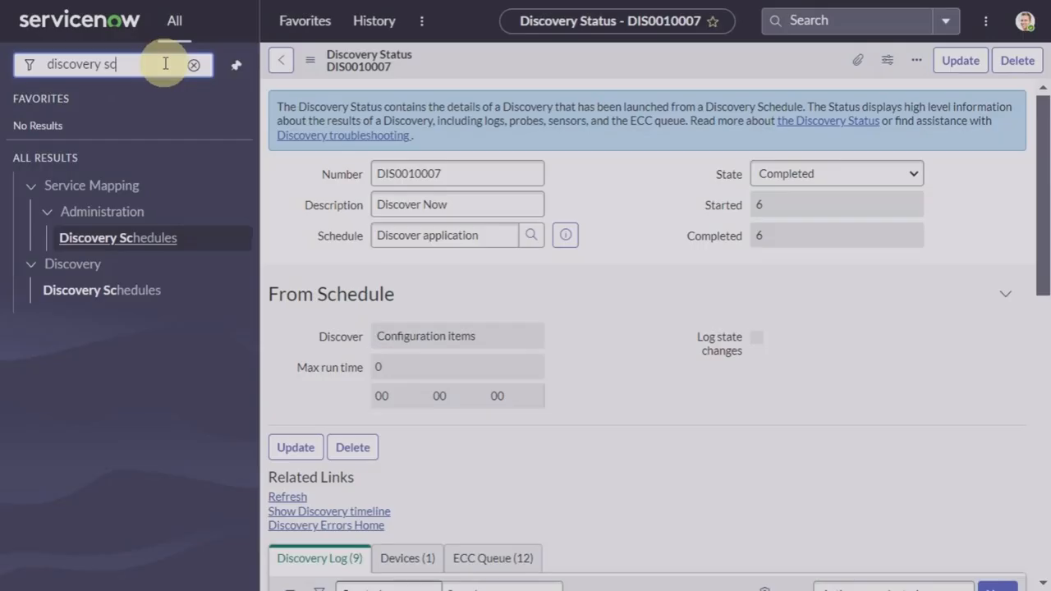
pyautogui.press('BackSpace')
pyautogui.press('BackSpace')
pyautogui.press('BackSpace')
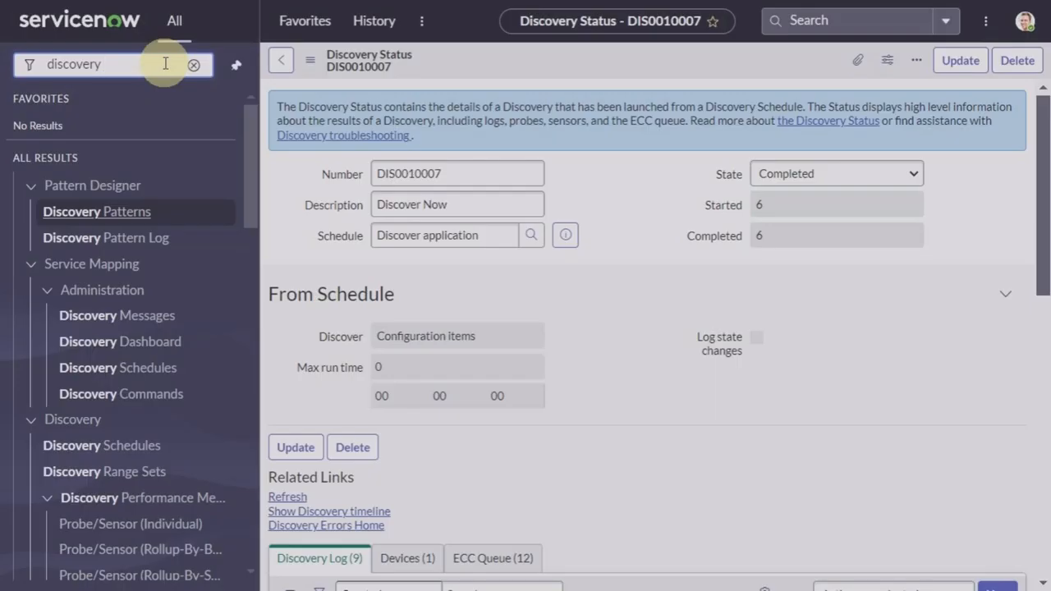
pyautogui.press('BackSpace')
pyautogui.press('BackSpace')
pyautogui.press('BackSpace')
pyautogui.press('BackSpace')
pyautogui.press('BackSpace')
pyautogui.press('BackSpace')
pyautogui.press('BackSpace')
pyautogui.press('BackSpace')
pyautogui.press('BackSpace')
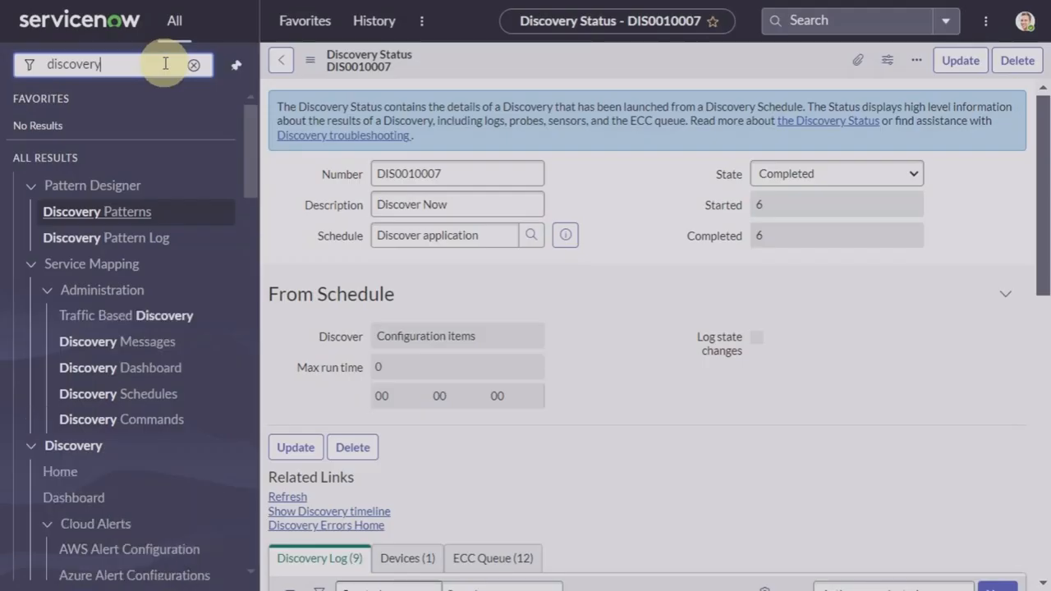
pyautogui.write('appli')
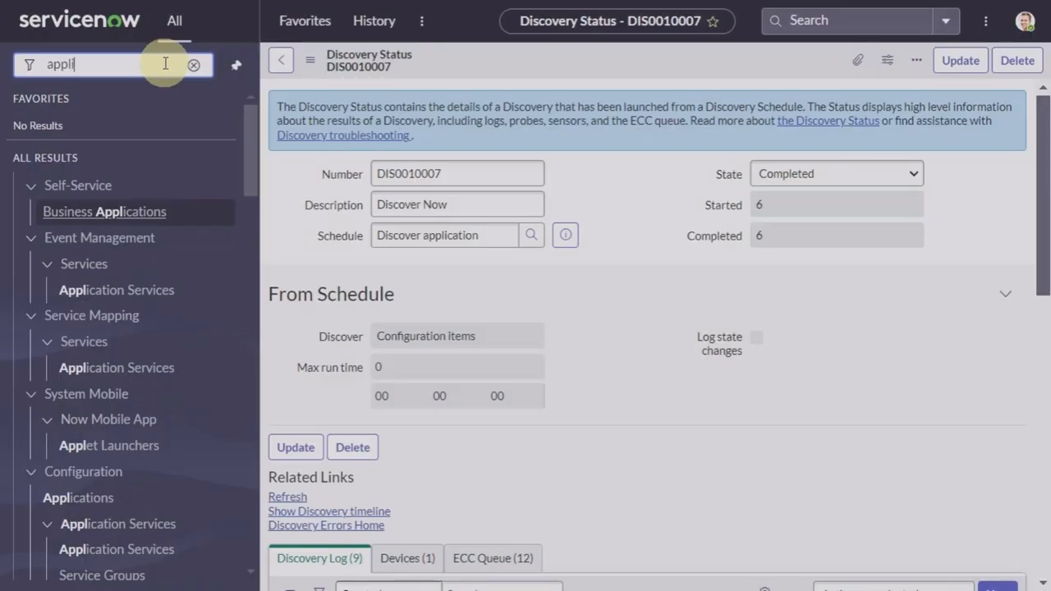
pyautogui.write('cation')
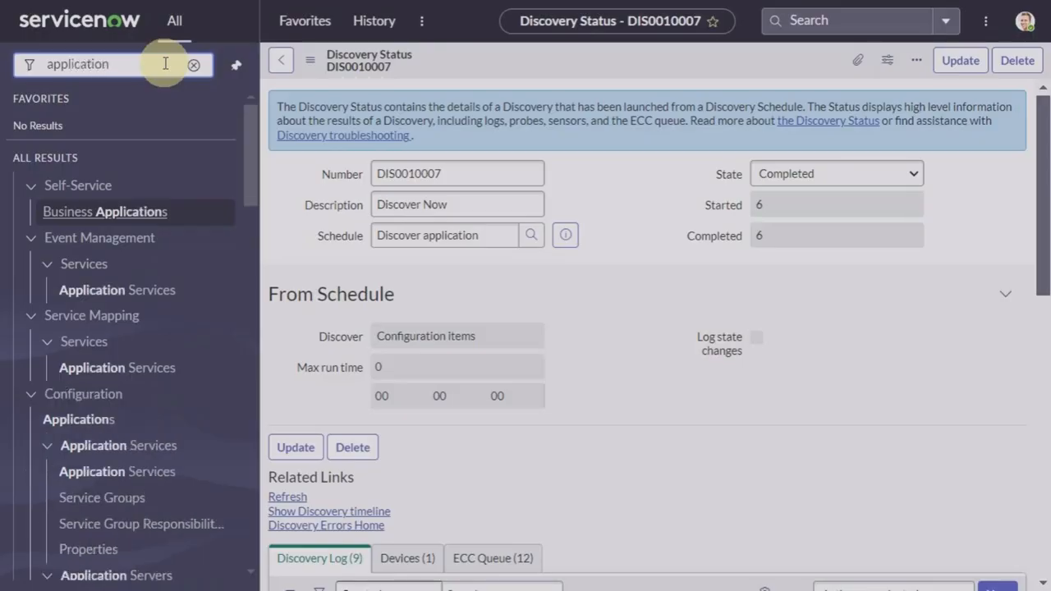
pyautogui.scroll(-2, 150, 312)
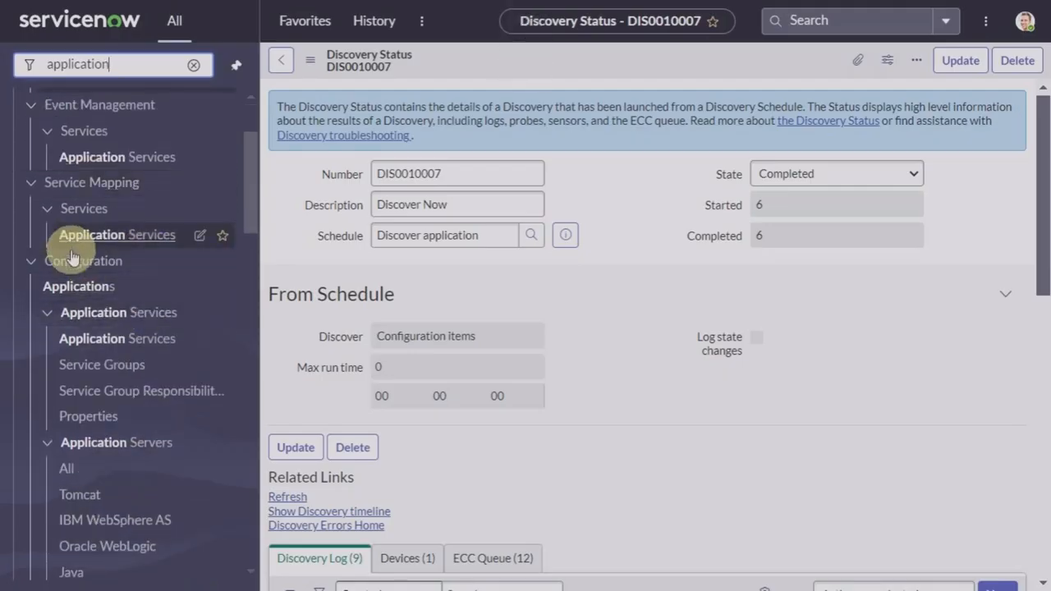
pyautogui.click(85, 294)
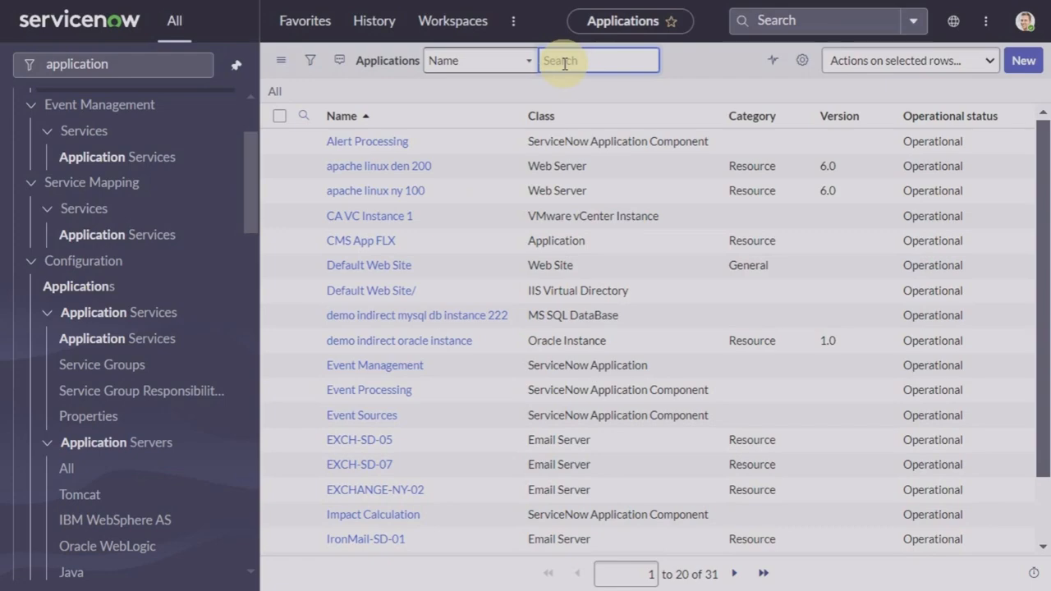
pyautogui.write('*')
pyautogui.write('s')
pyautogui.press('Return')
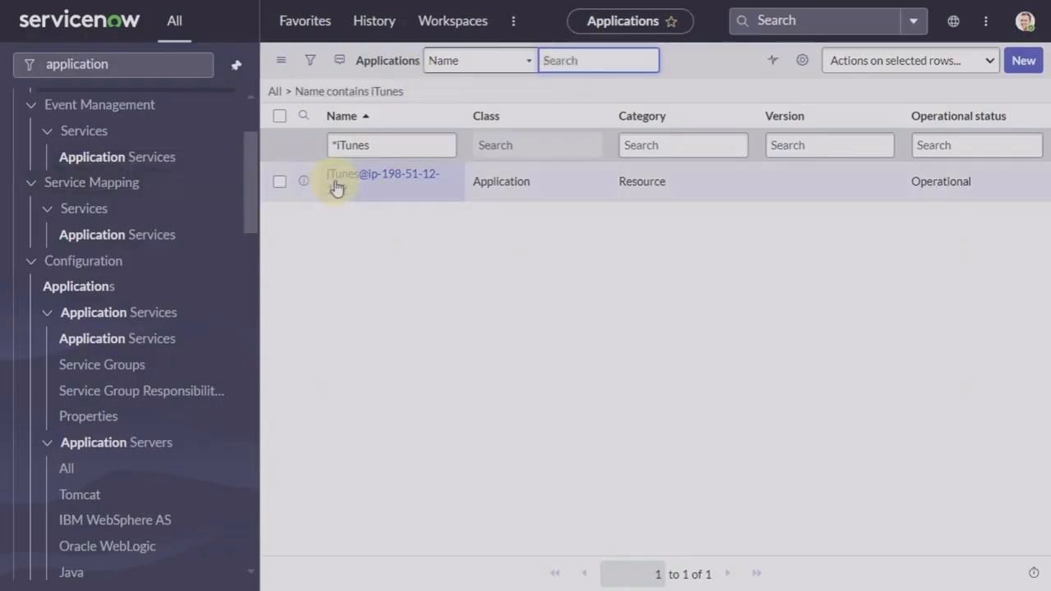
pyautogui.click(383, 176)
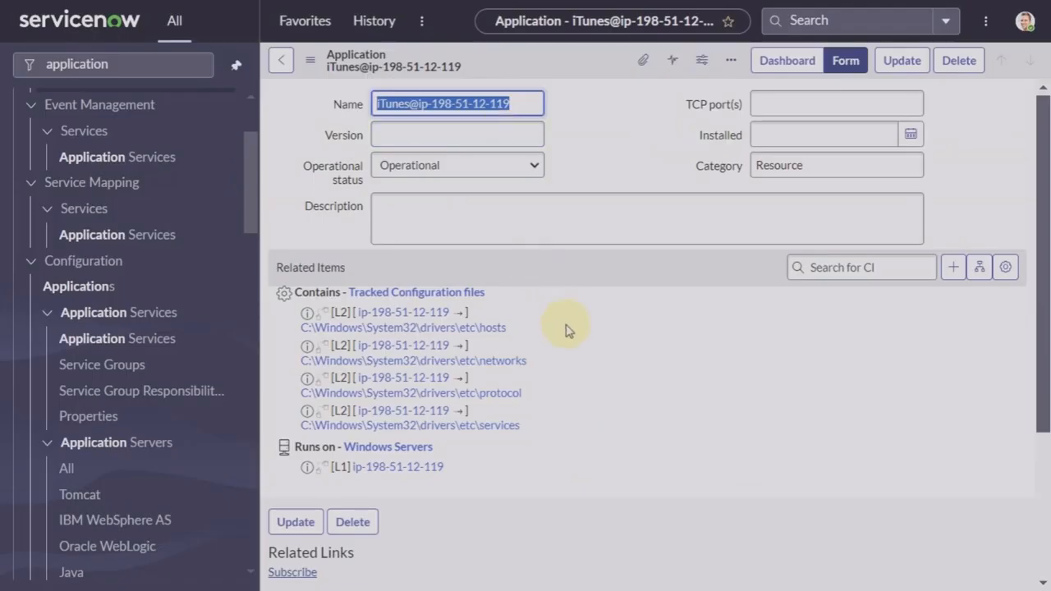
pyautogui.scroll(-3, 566, 330)
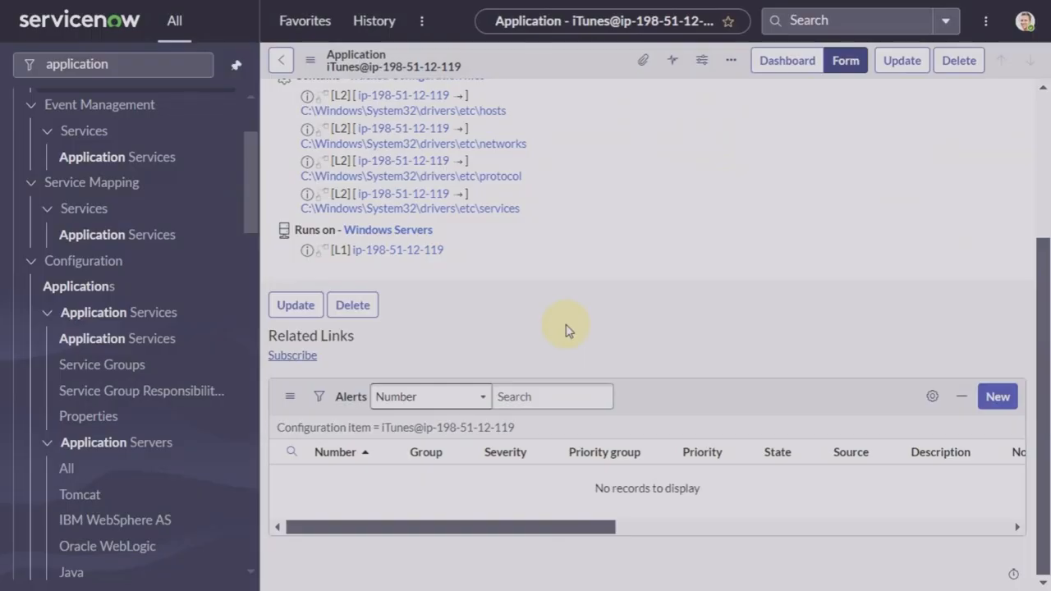
pyautogui.scroll(2, 566, 330)
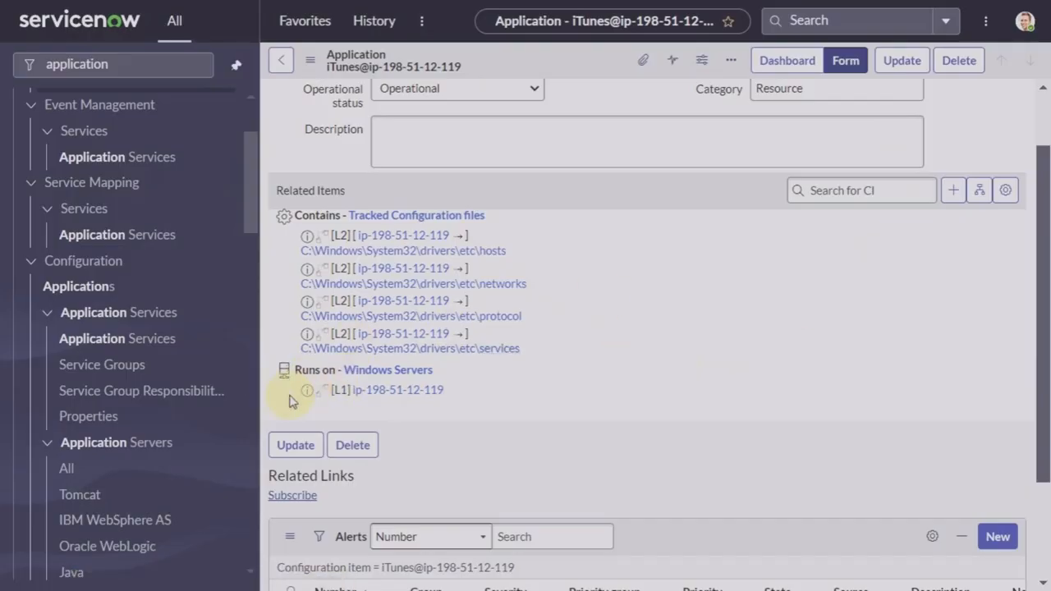
pyautogui.click(977, 201)
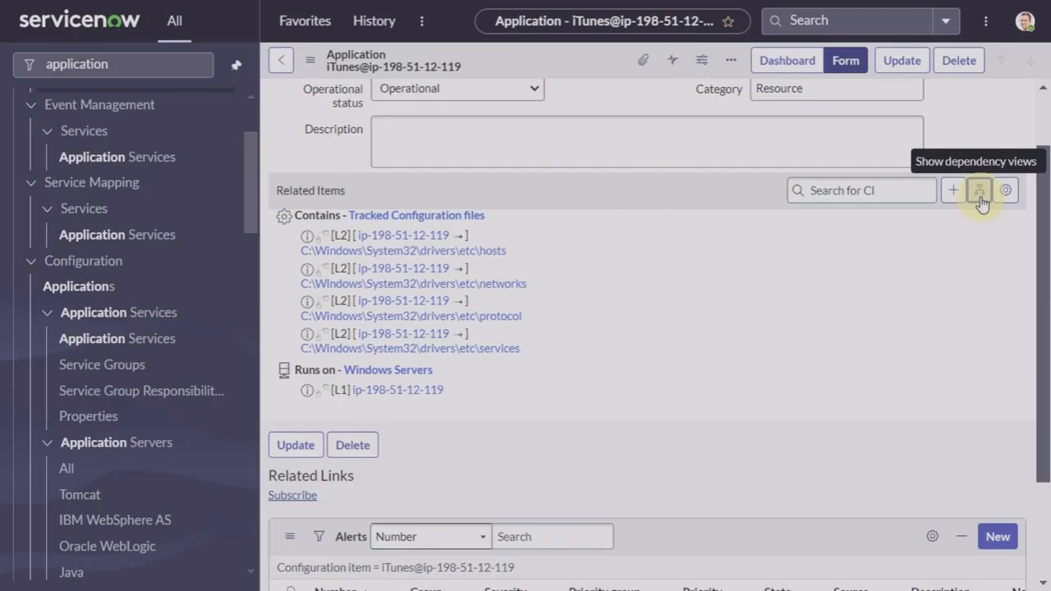
pyautogui.click(138, 64)
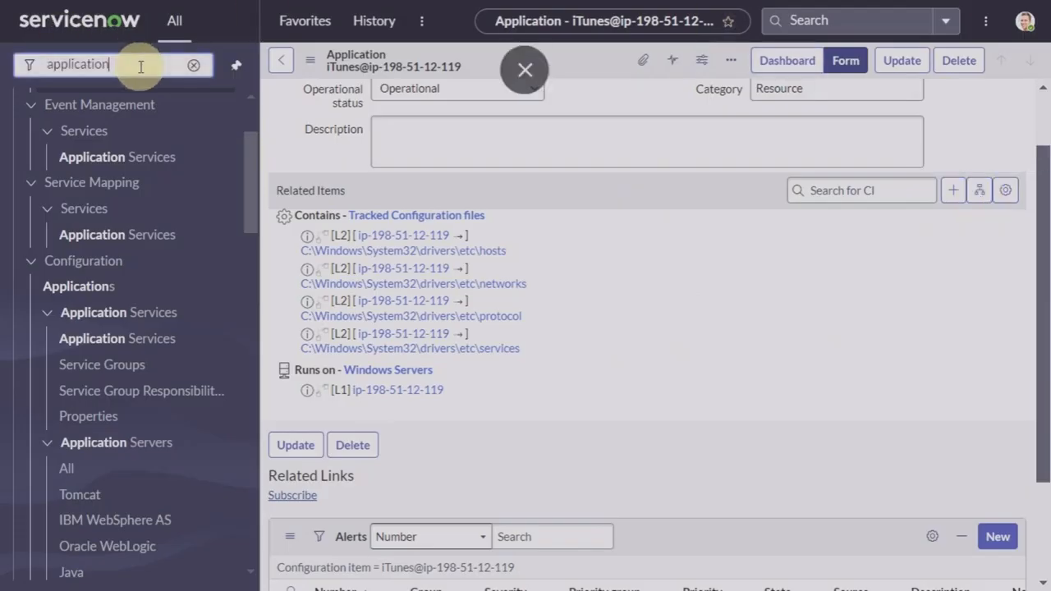
pyautogui.click(194, 66)
pyautogui.write('se')
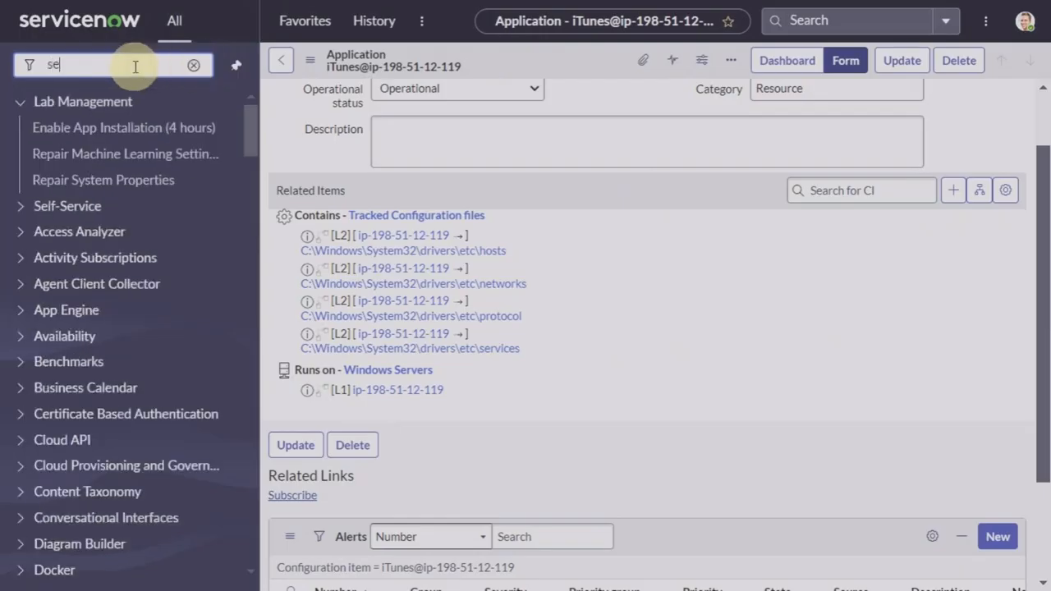
pyautogui.write('rvers')
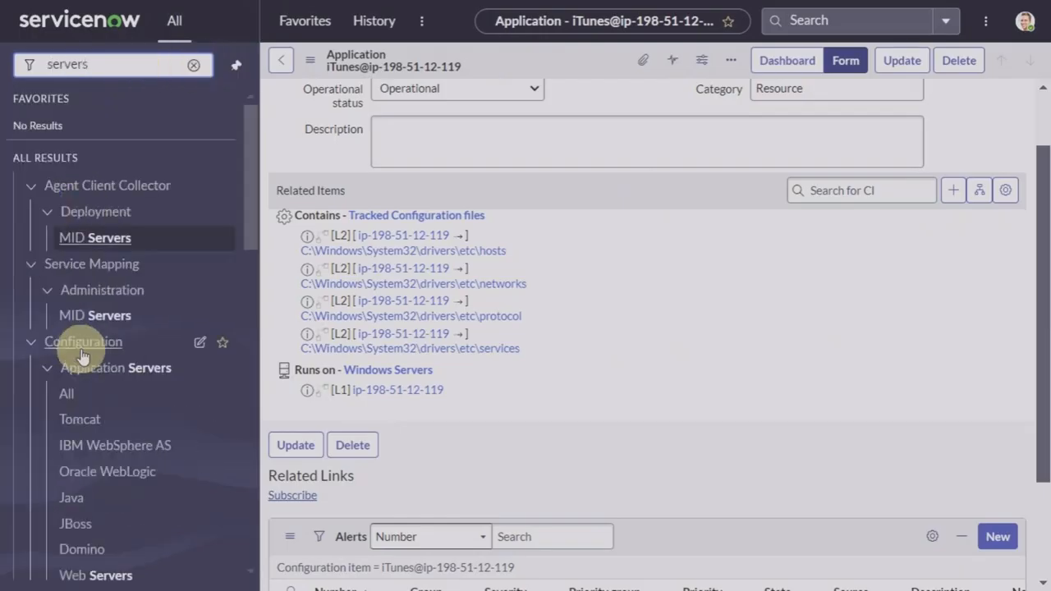
pyautogui.scroll(-3, 83, 355)
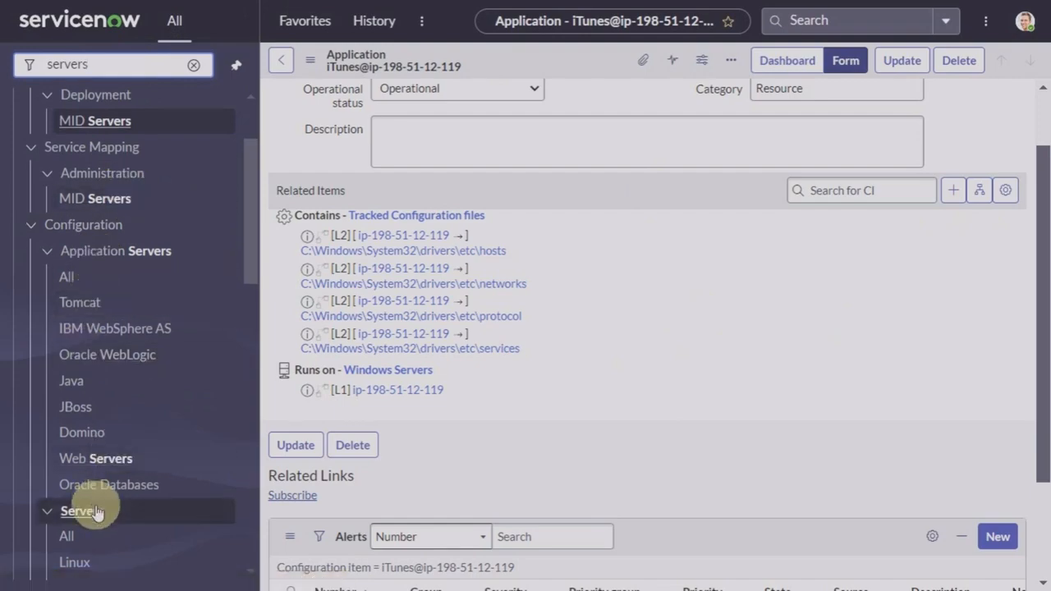
pyautogui.scroll(-3, 96, 513)
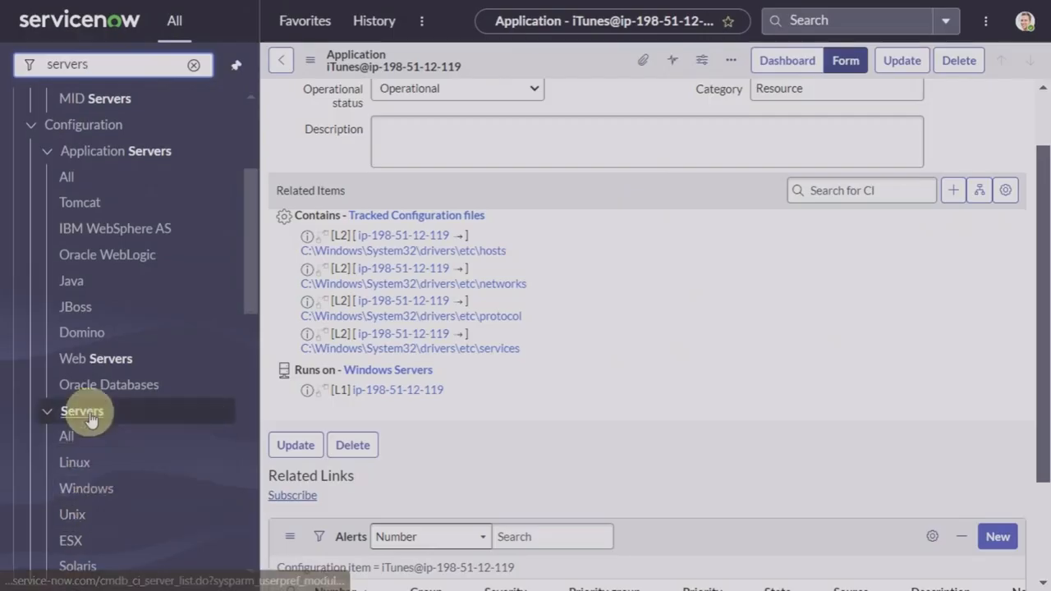
pyautogui.click(87, 489)
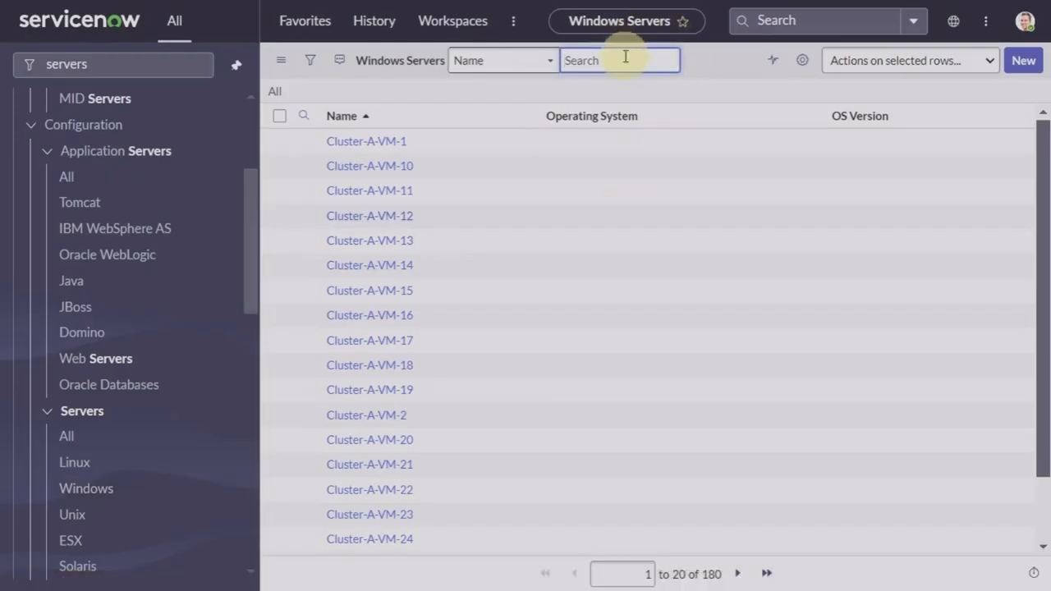
pyautogui.write('198.51.12.119')
pyautogui.press('Return')
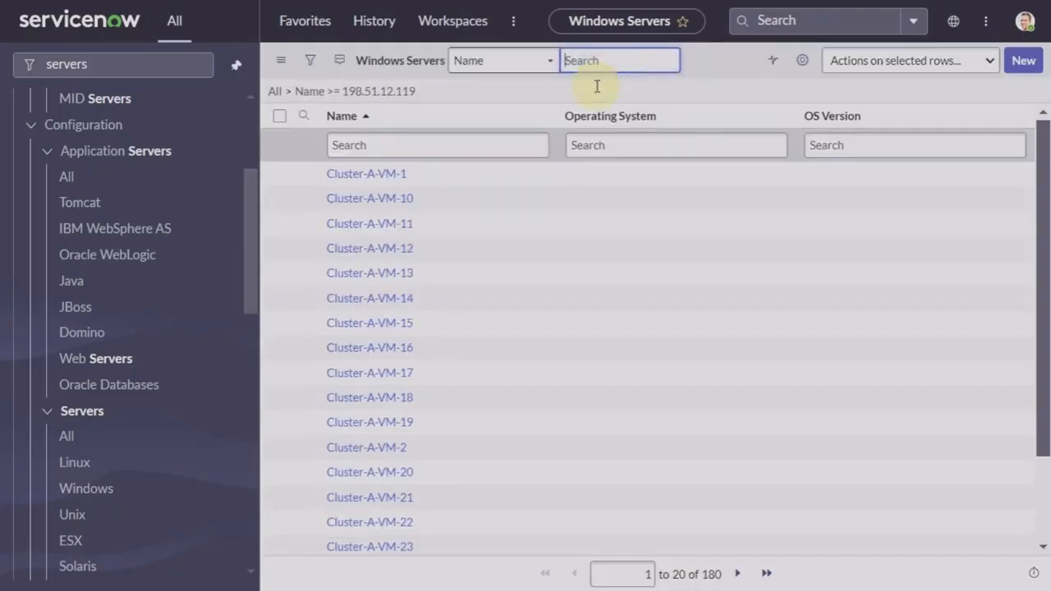
pyautogui.scroll(-2, 517, 345)
pyautogui.scroll(2, 517, 345)
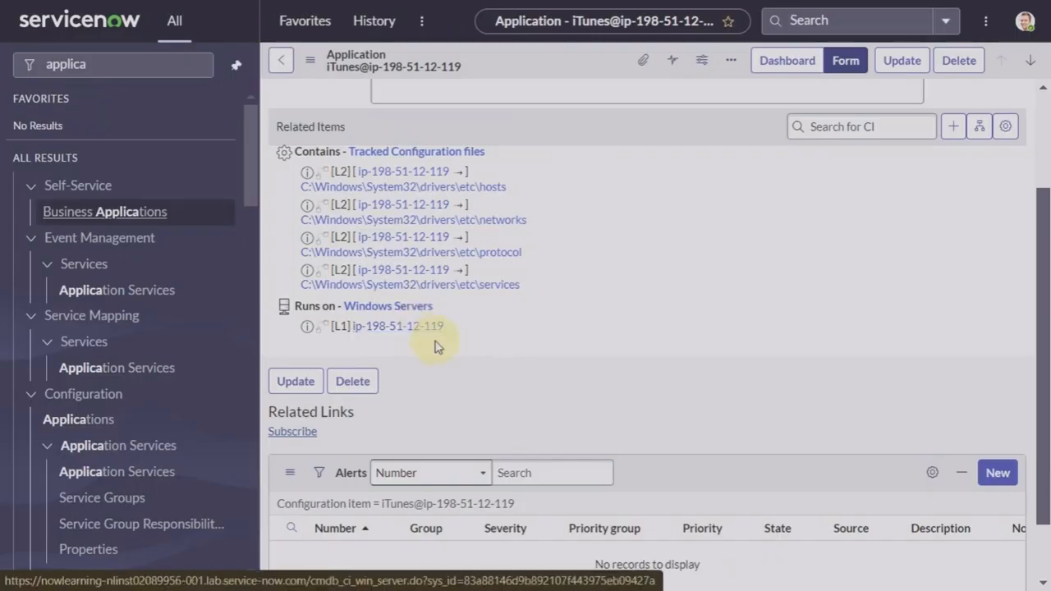
# Step: Filter the navigator menu for 'windows', replacing the previous 'applica' search text
pyautogui.click(99, 64)
pyautogui.press('BackSpace')
pyautogui.press('BackSpace')
pyautogui.press('BackSpace')
pyautogui.press('BackSpace')
pyautogui.press('BackSpace')
pyautogui.press('BackSpace')
pyautogui.press('BackSpace')
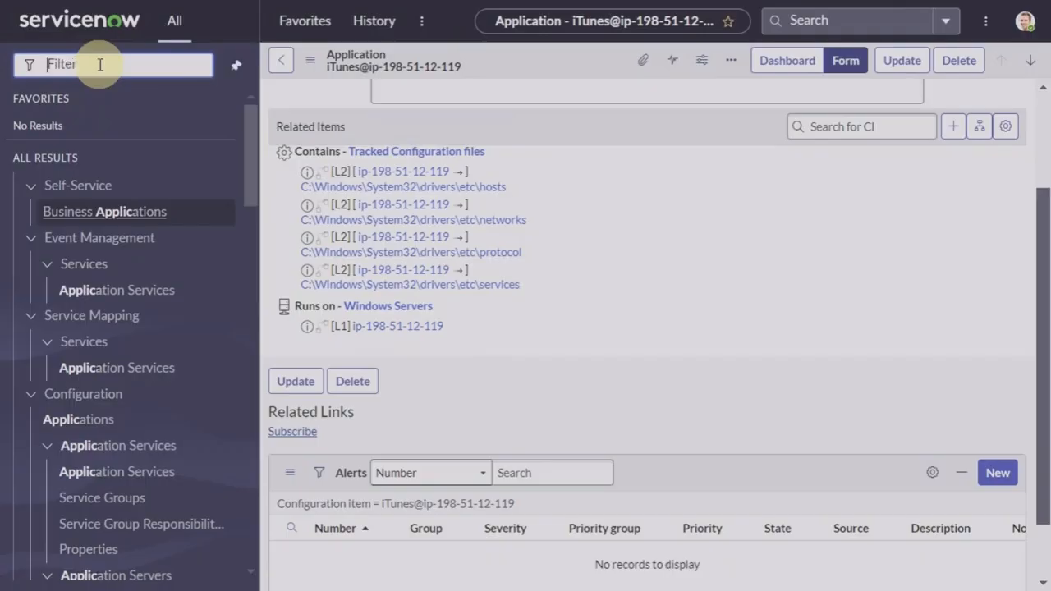
pyautogui.write('windows')
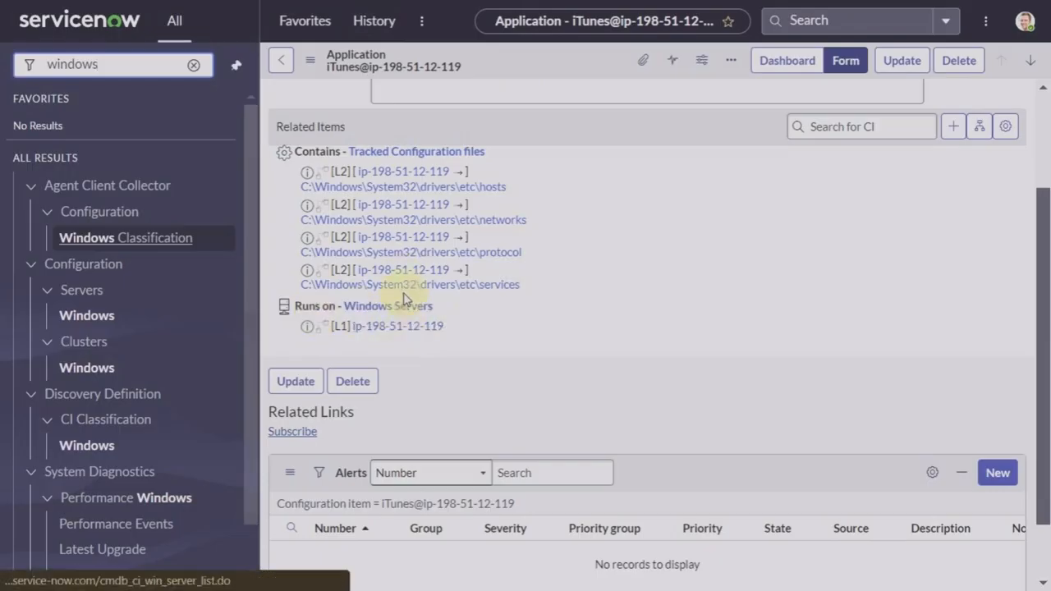
pyautogui.click(87, 318)
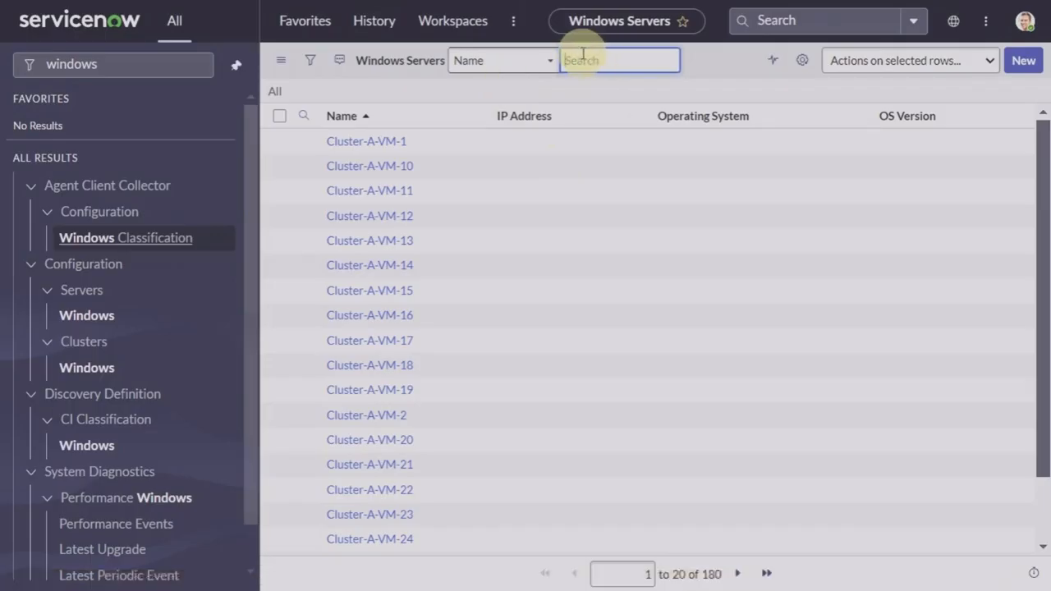
pyautogui.hotkey('ctrl', 'v')
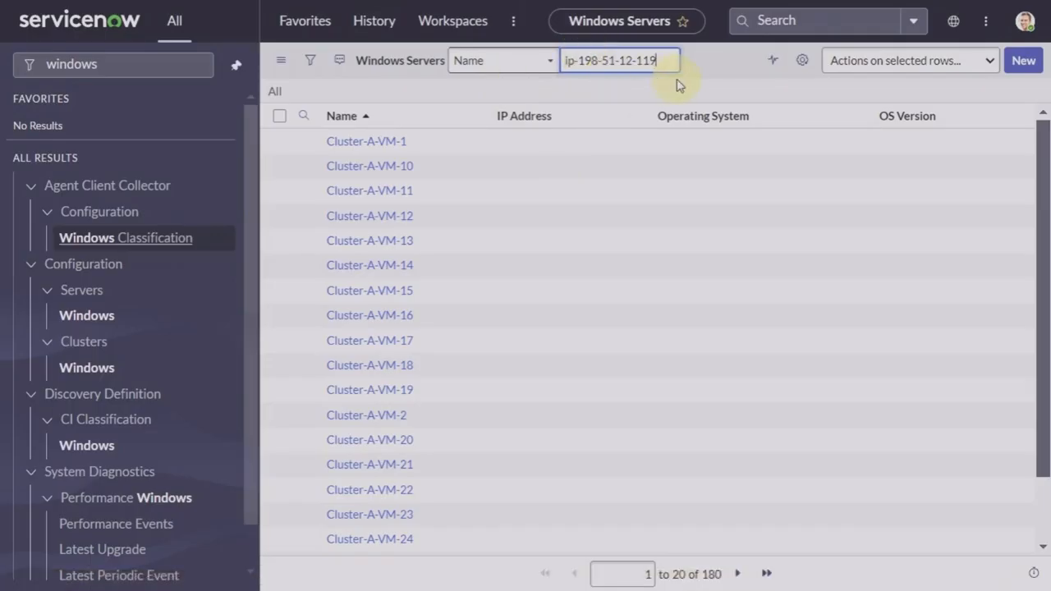
pyautogui.press('Return')
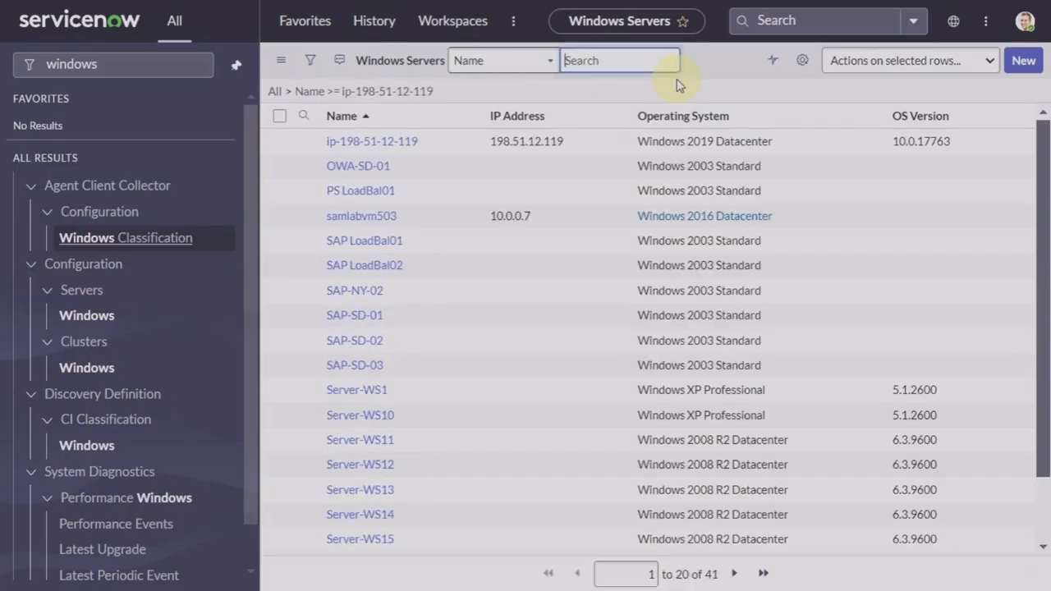
pyautogui.click(401, 175)
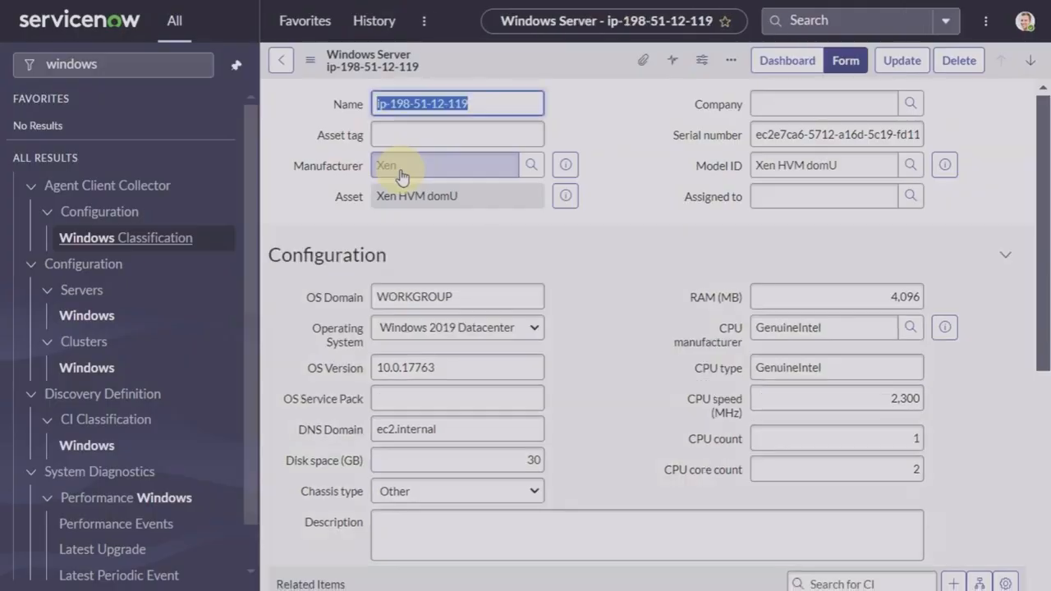
pyautogui.scroll(-5, 582, 331)
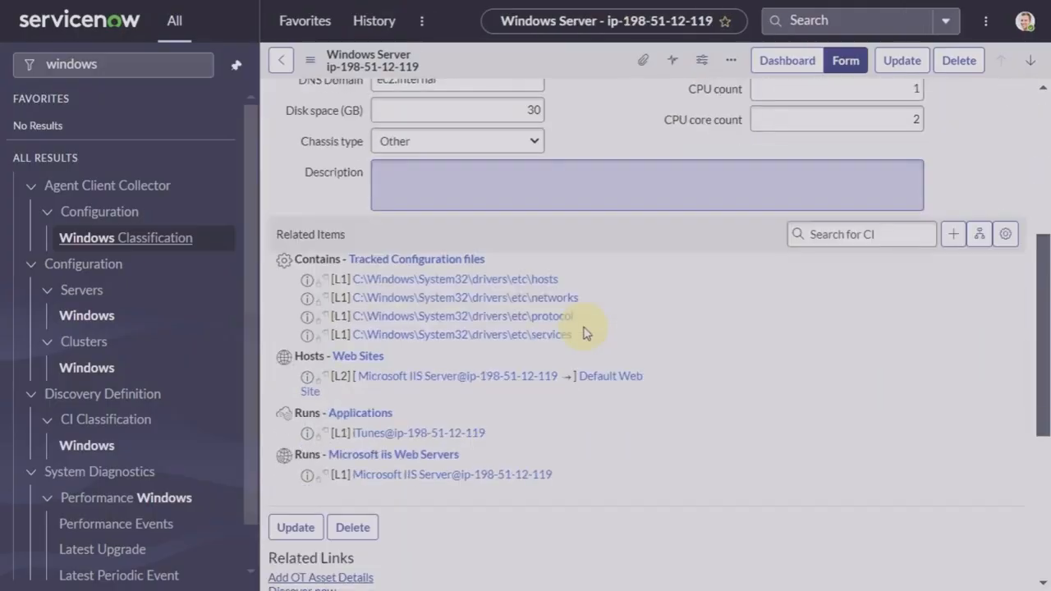
pyautogui.scroll(-3, 582, 331)
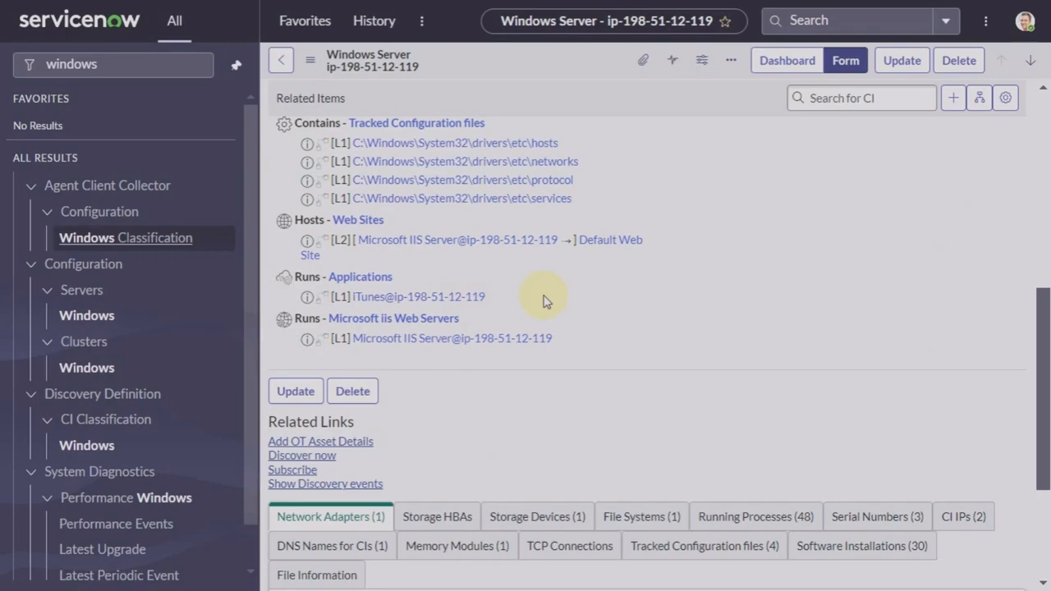
pyautogui.click(980, 99)
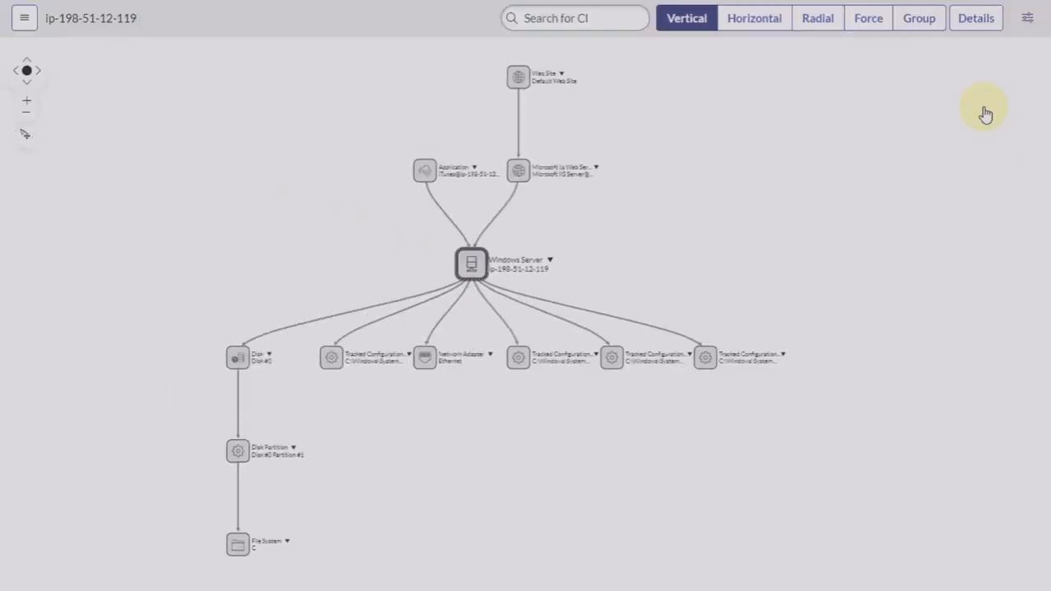
pyautogui.scroll(1, 556, 324)
pyautogui.scroll(1, 557, 323)
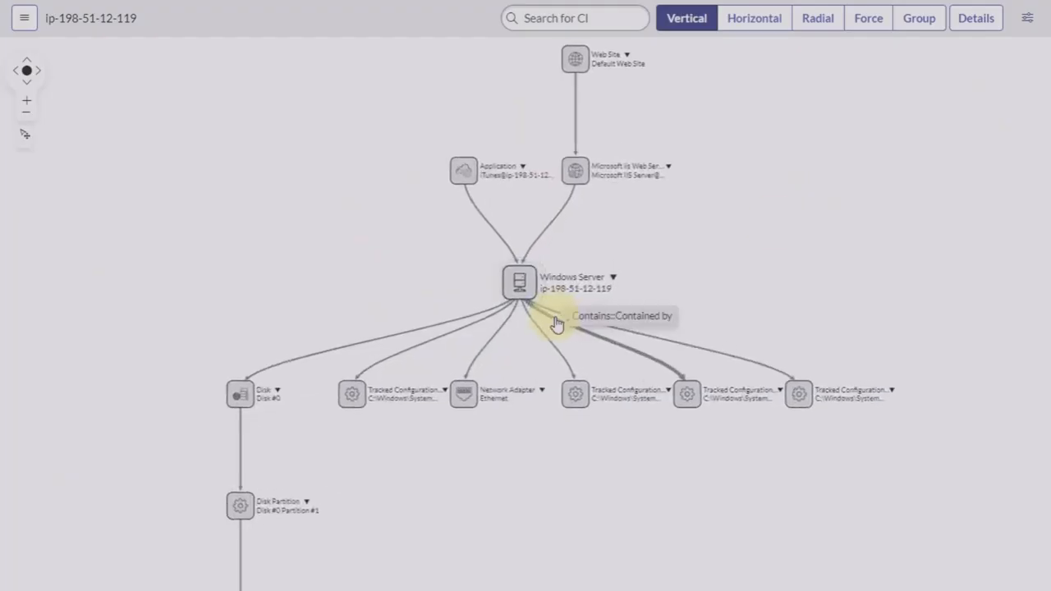
pyautogui.scroll(1, 556, 323)
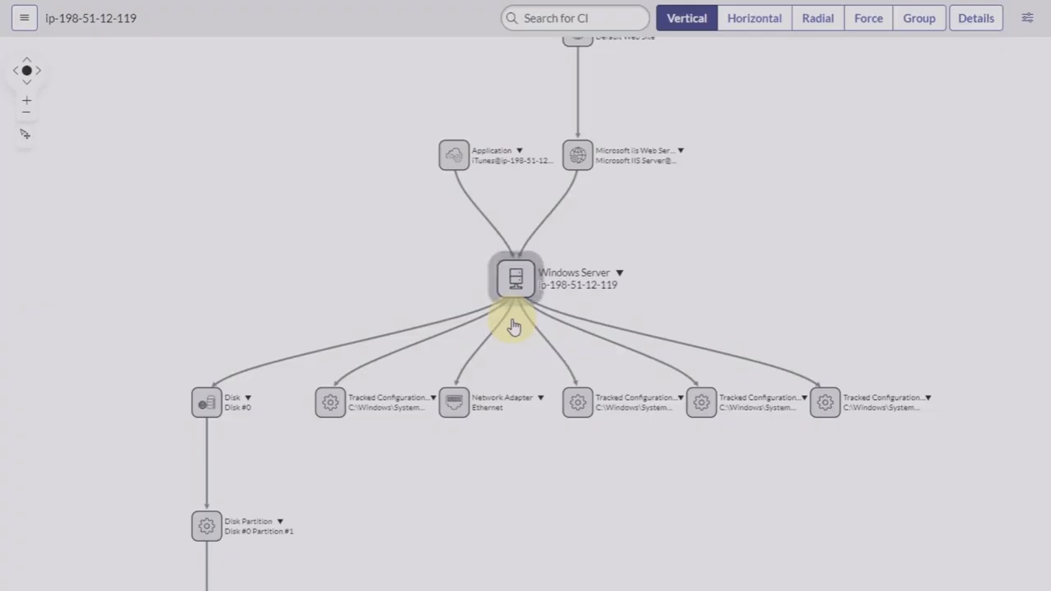
pyautogui.moveTo(492, 229)
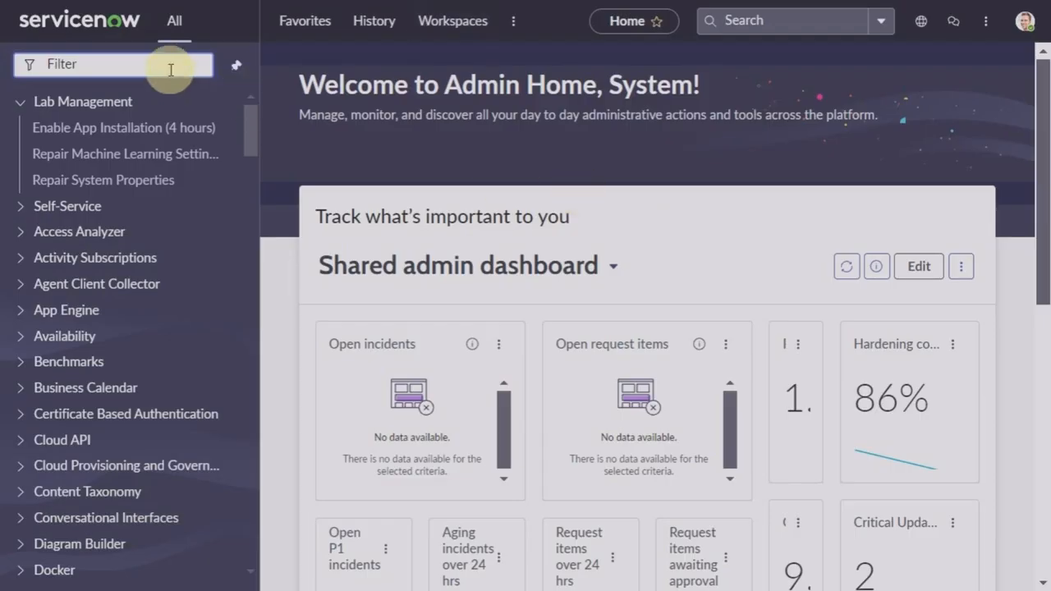
# Step: Filter the navigator for 'hardware', open Hardware Assets and start a new asset record
pyautogui.write('har')
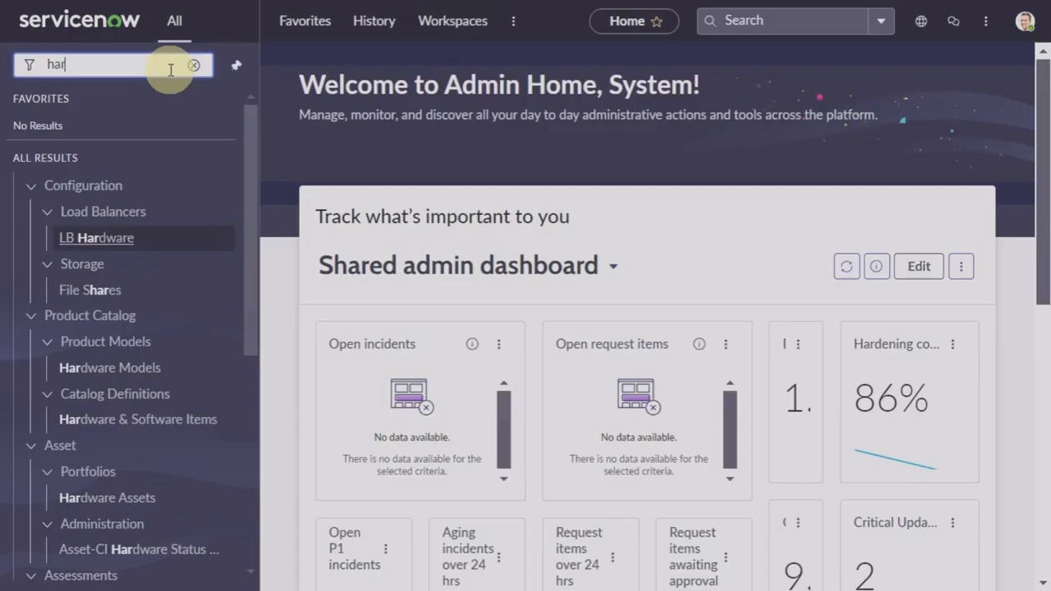
pyautogui.write('d')
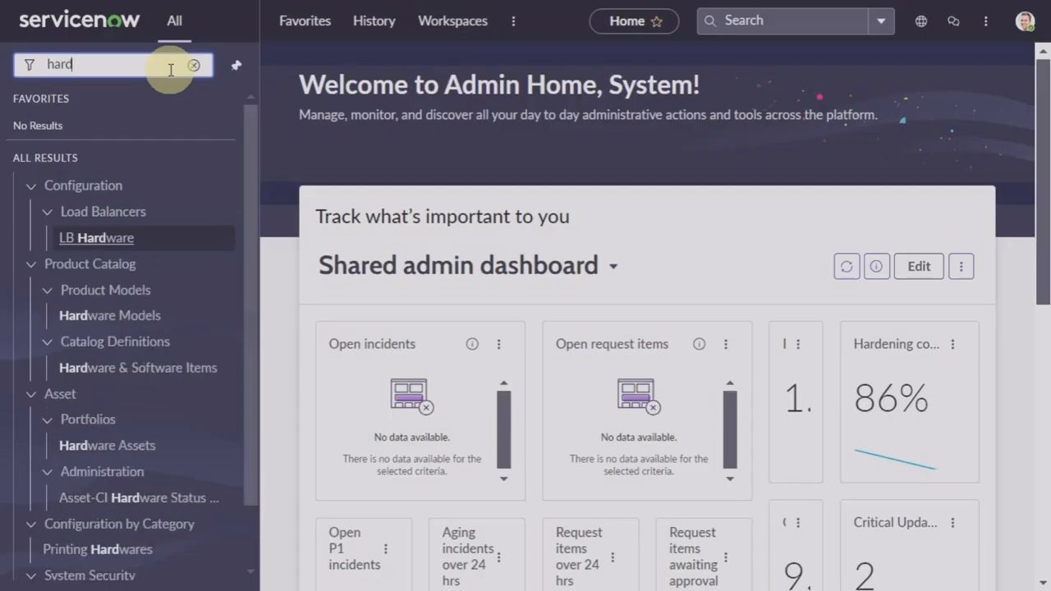
pyautogui.write('ware')
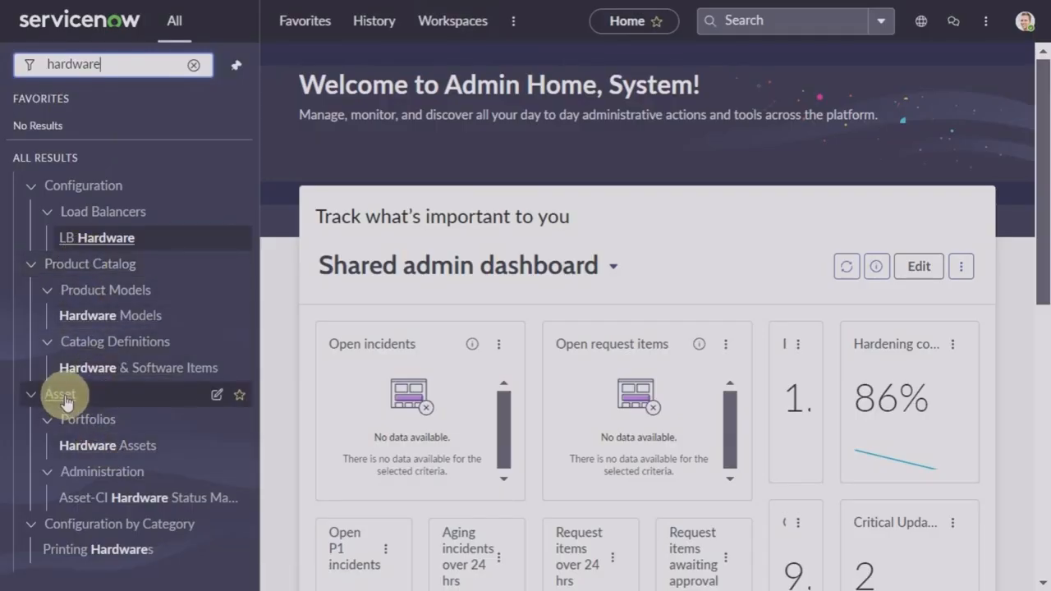
pyautogui.click(128, 451)
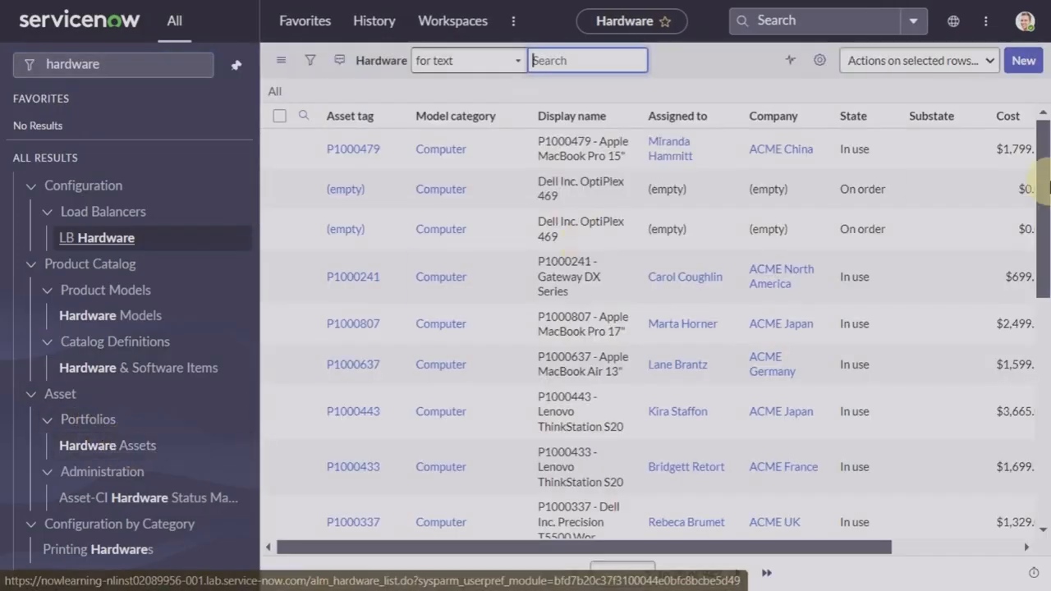
pyautogui.click(1031, 64)
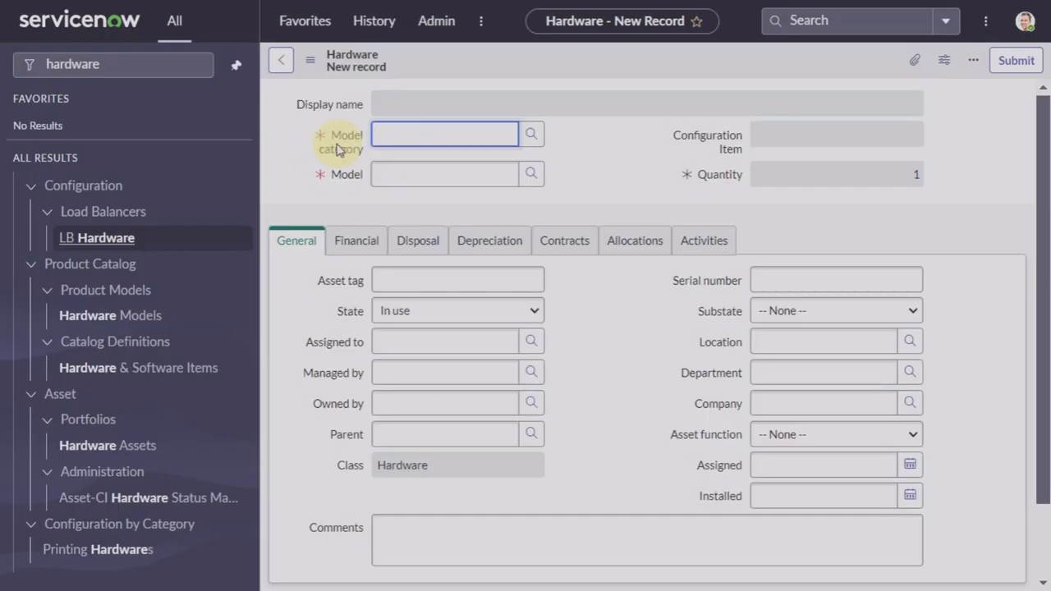
pyautogui.moveTo(337, 149)
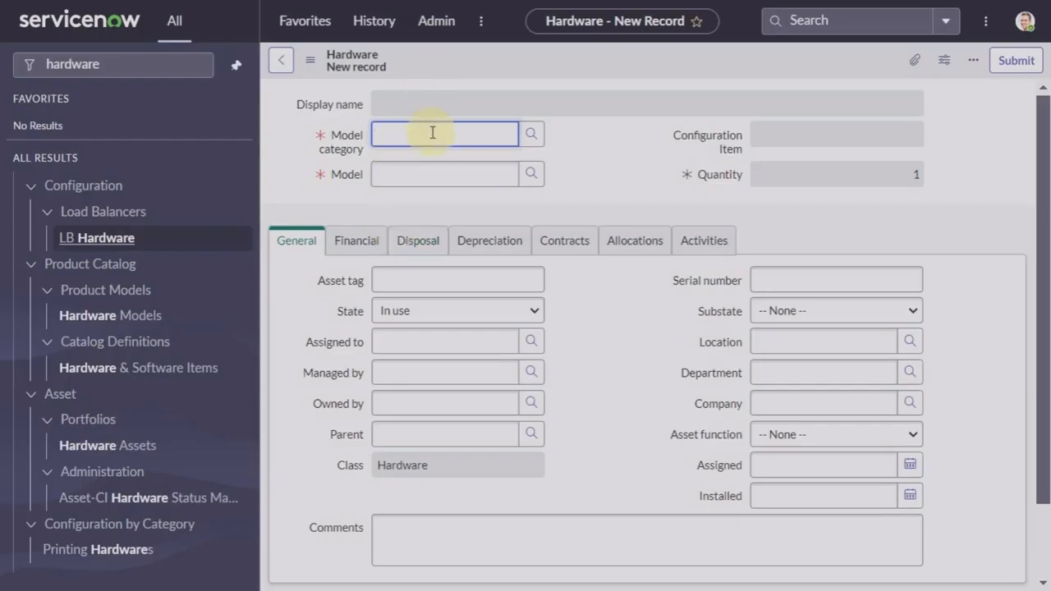
# Step: Set Model category to Computer and Model to Dell Inc. Alienware M17x
pyautogui.write('computer')
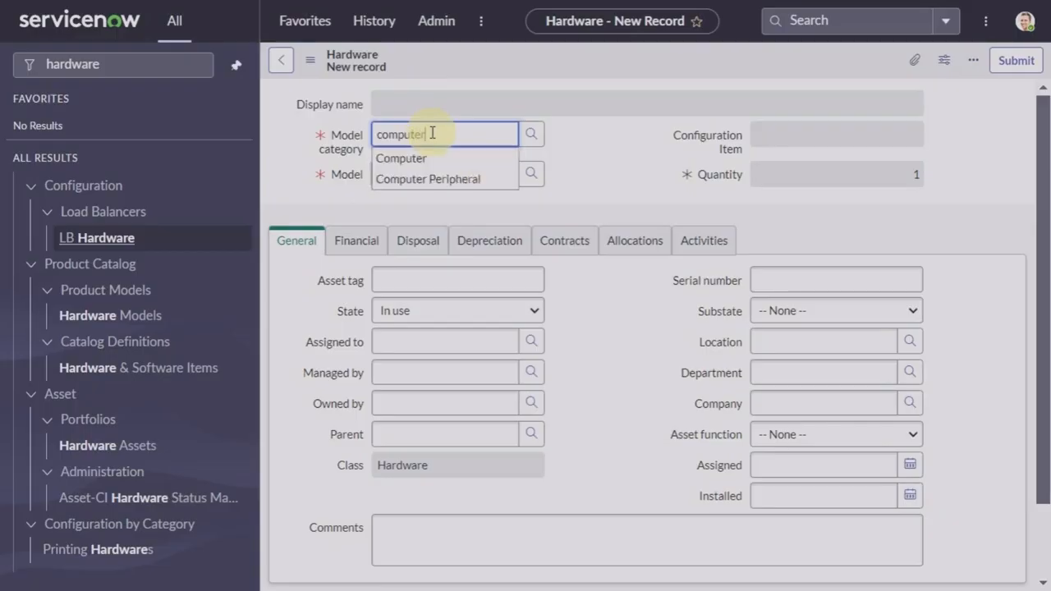
pyautogui.click(421, 160)
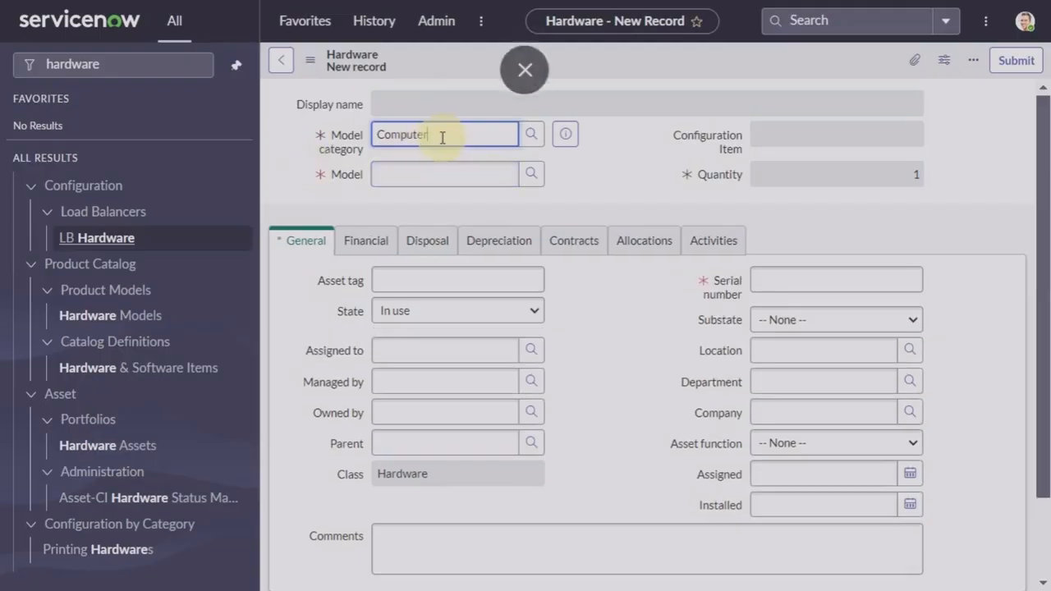
pyautogui.click(406, 171)
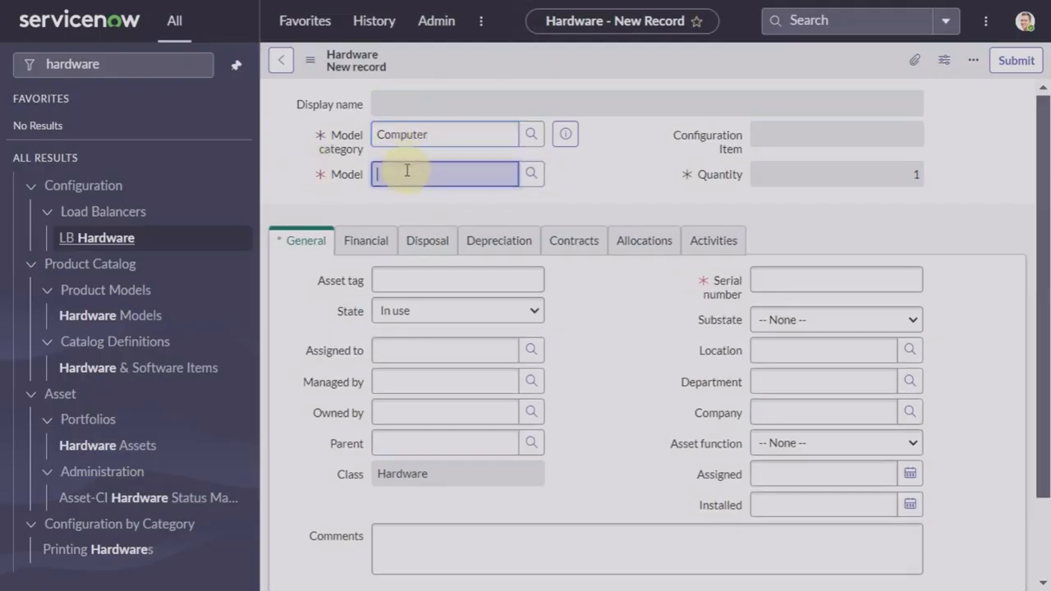
pyautogui.write('Dell Inc.')
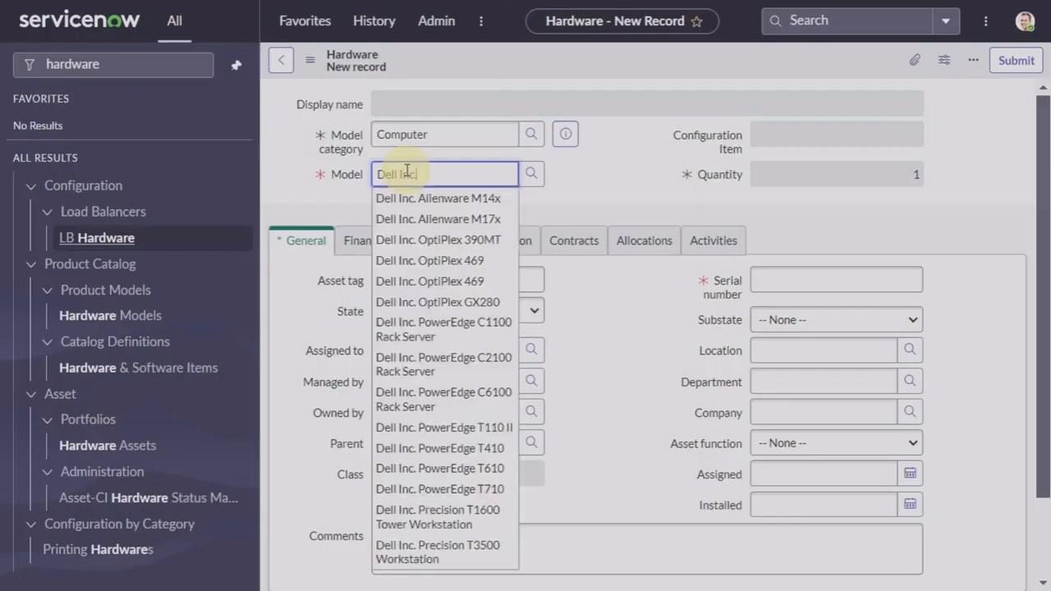
pyautogui.click(433, 220)
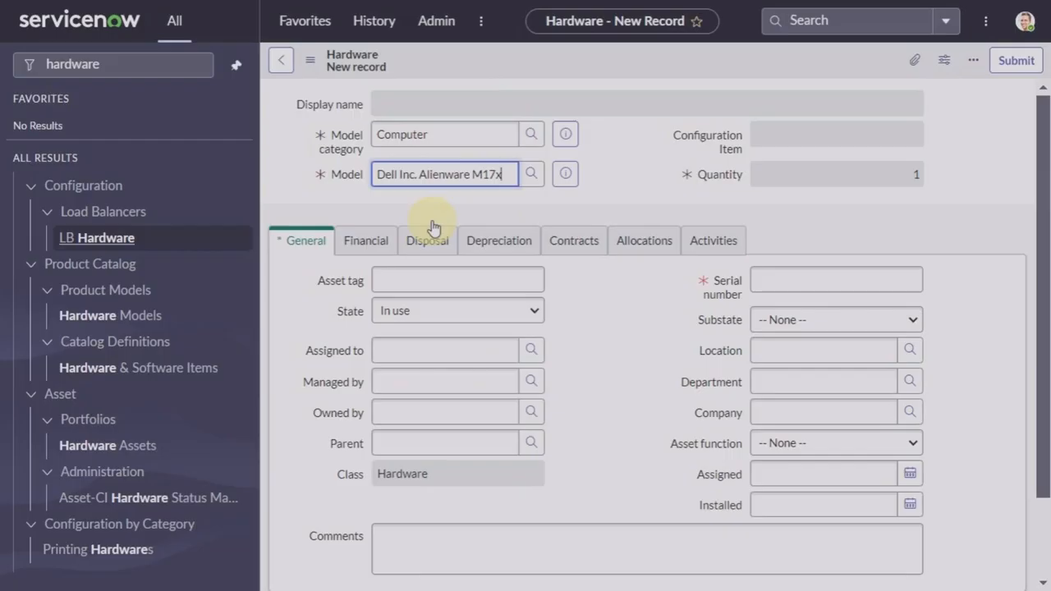
# Step: Enter asset tag ASSET123 and serial number SERIAL123 on the new hardware form
pyautogui.click(476, 282)
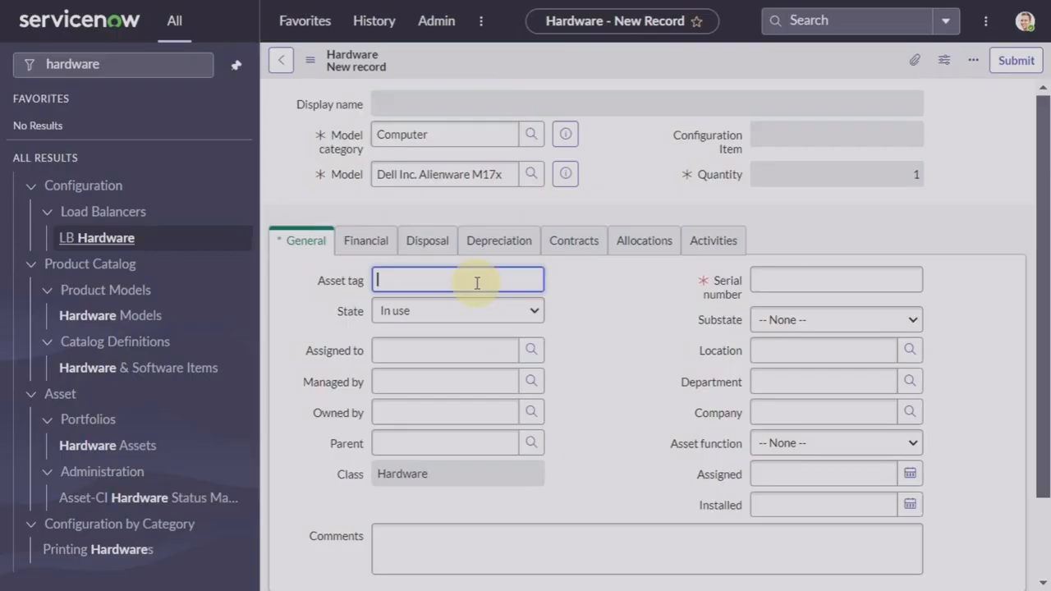
pyautogui.write('A')
pyautogui.write('SSET')
pyautogui.write('!@#')
pyautogui.press('BackSpace')
pyautogui.press('BackSpace')
pyautogui.press('BackSpace')
pyautogui.write('123')
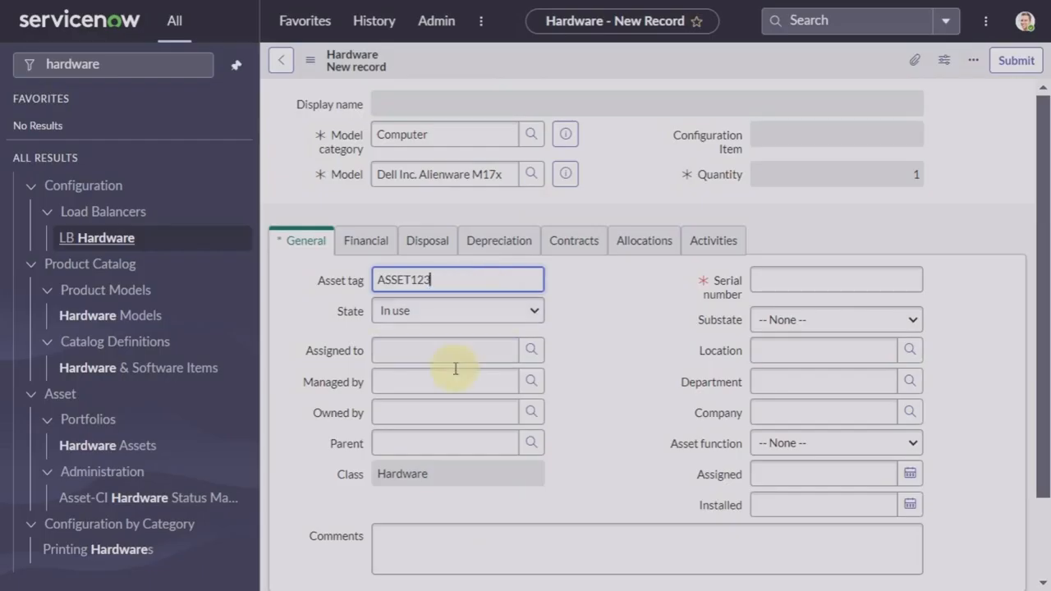
pyautogui.click(788, 280)
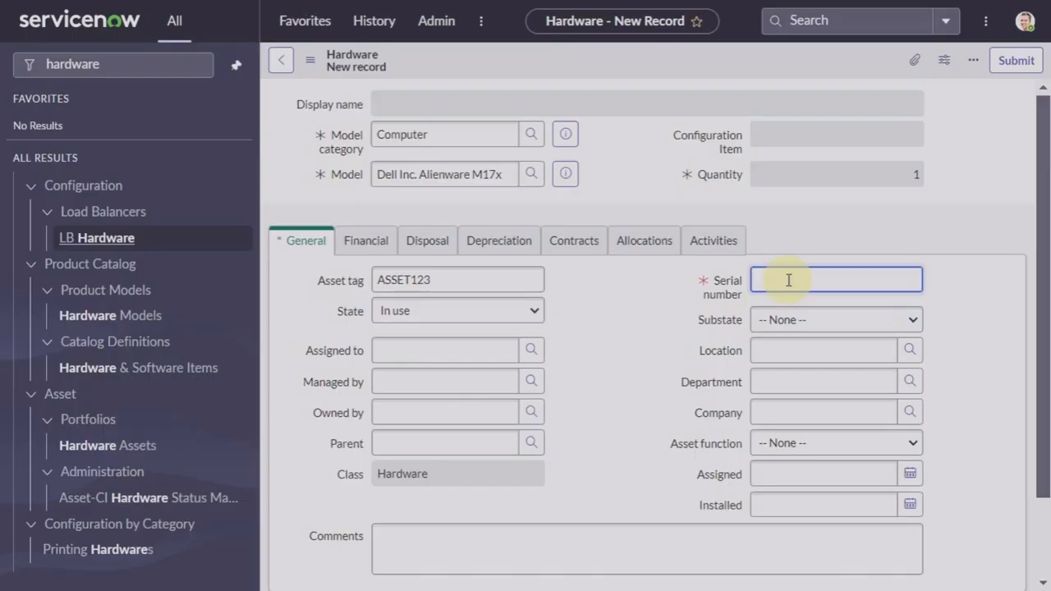
pyautogui.write('SERIAL123')
pyautogui.click(639, 296)
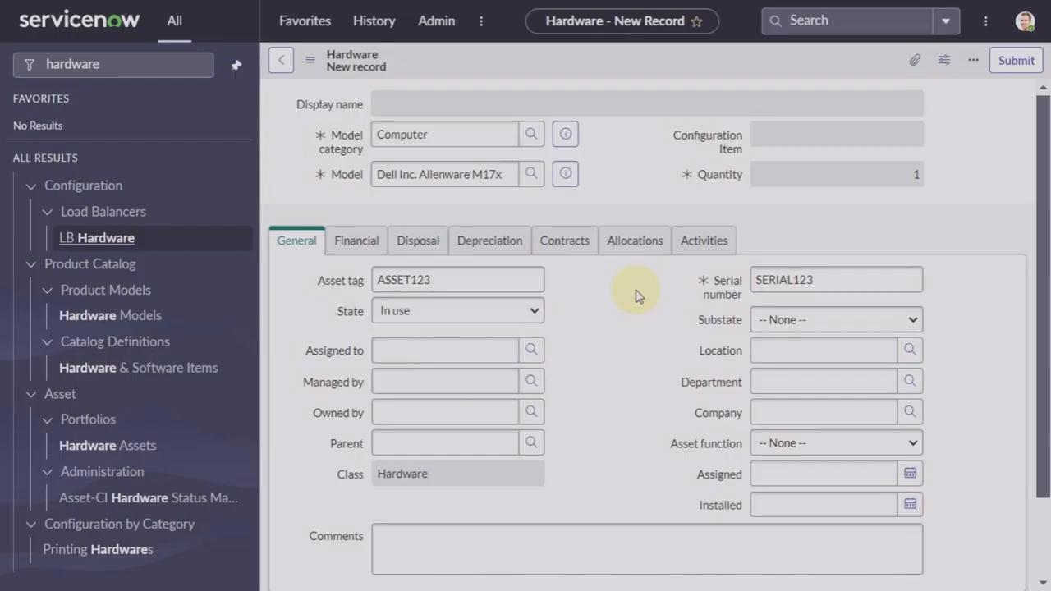
pyautogui.scroll(-1, 640, 292)
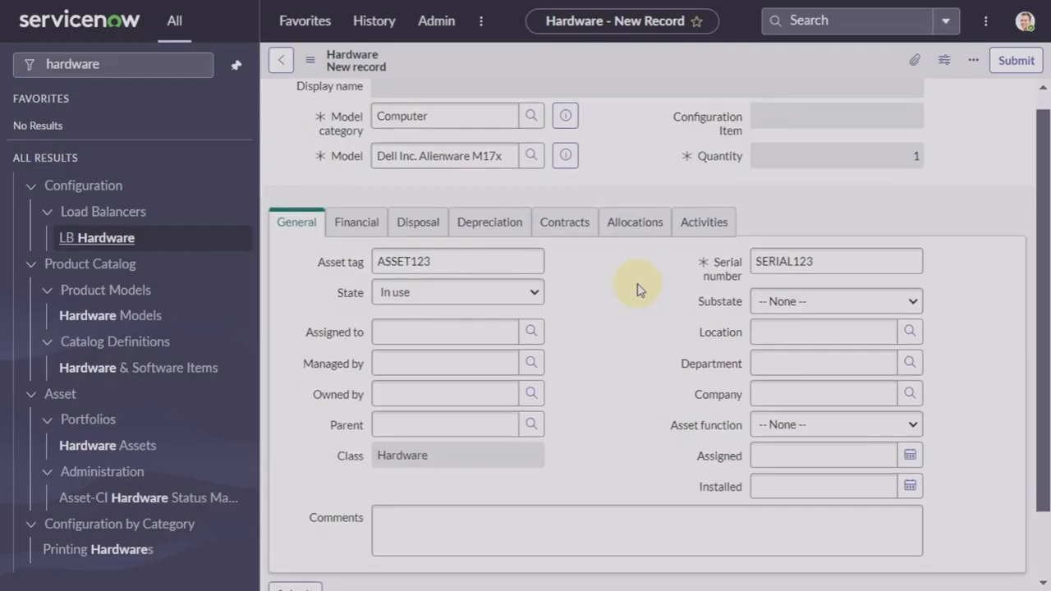
pyautogui.scroll(1, 640, 291)
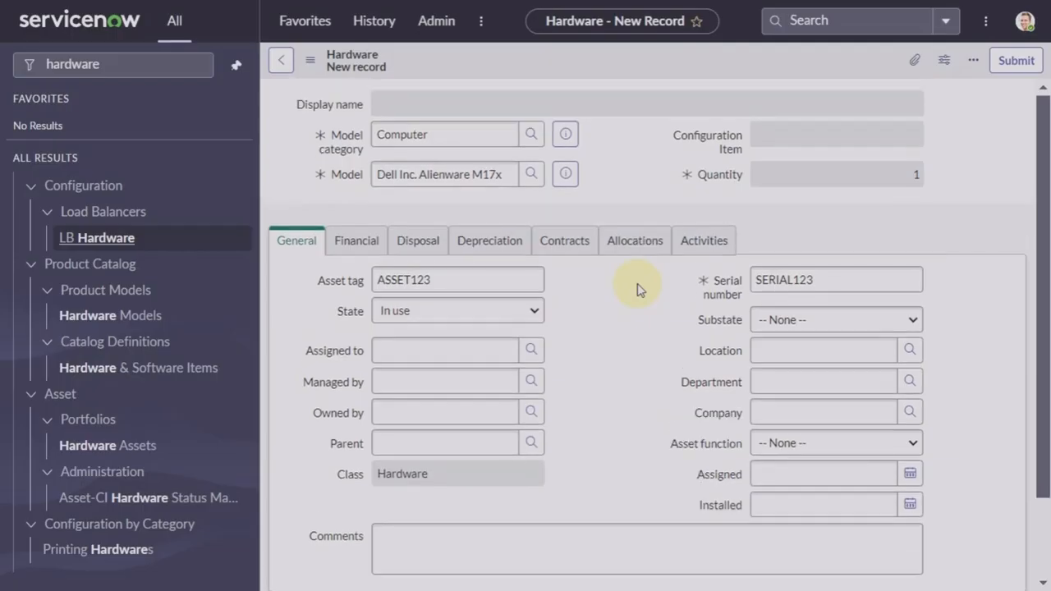
pyautogui.rightClick(666, 56)
# Step: Save the ASSET123 hardware asset, creating its linked SERIAL123 configuration item
pyautogui.click(690, 69)
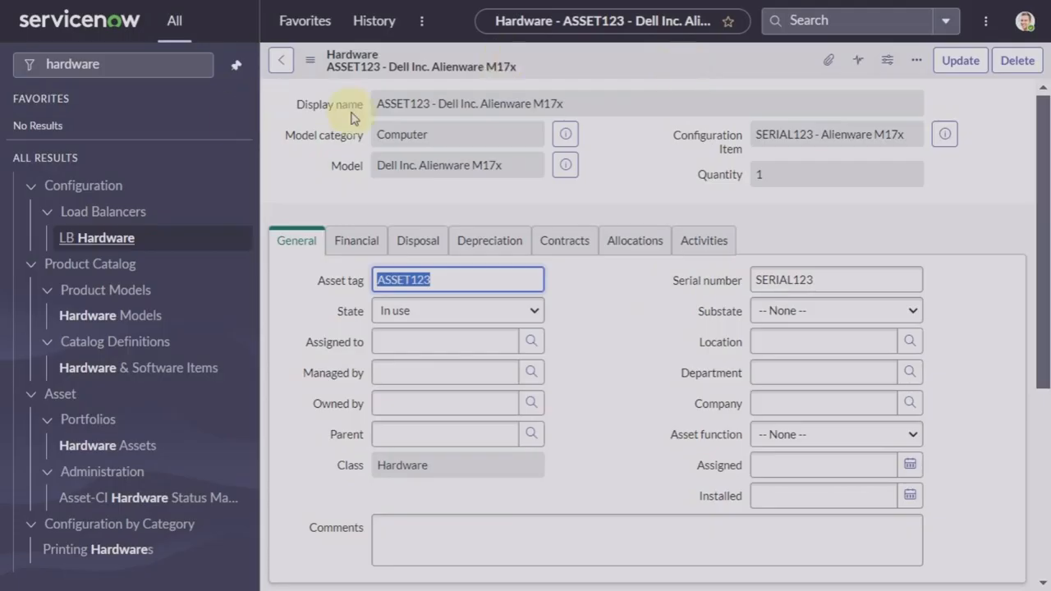
pyautogui.moveTo(353, 111)
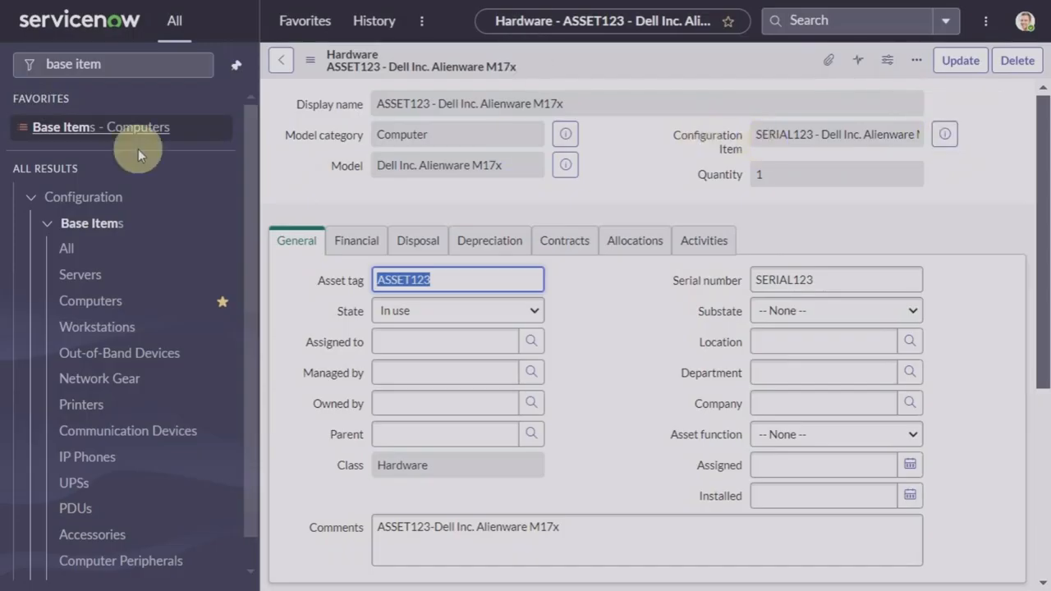
# Step: Open Base Items > Computers, search names for serial123 and open the SERIAL123 record
pyautogui.click(97, 227)
pyautogui.click(97, 228)
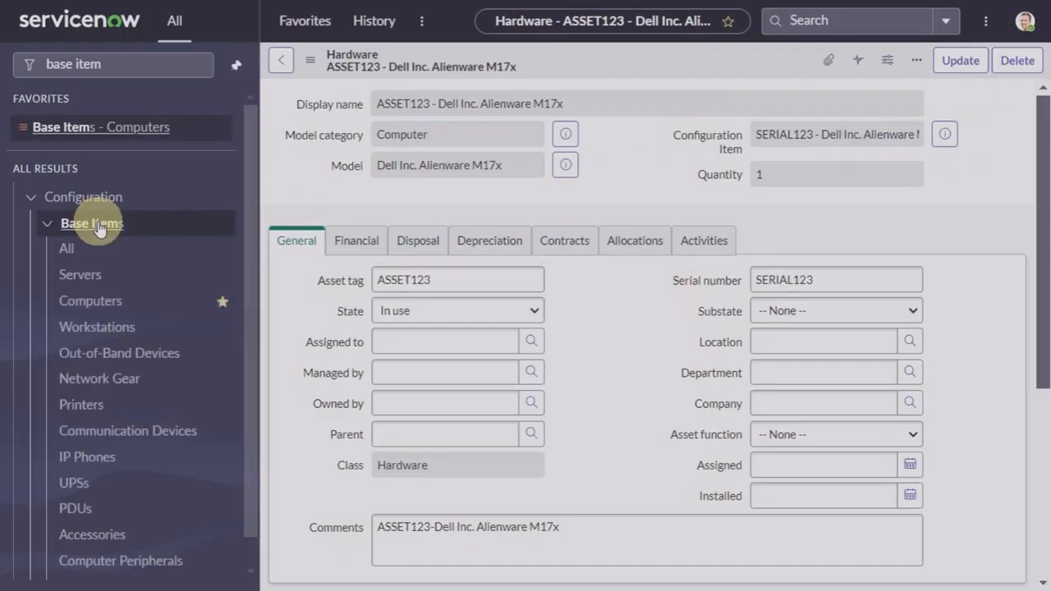
pyautogui.click(90, 301)
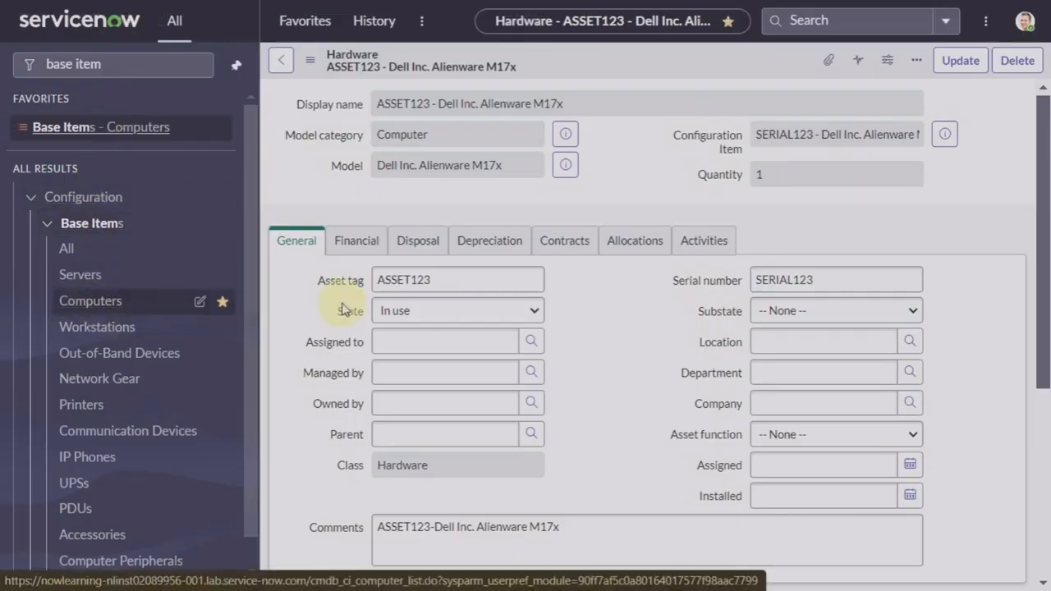
pyautogui.click(530, 65)
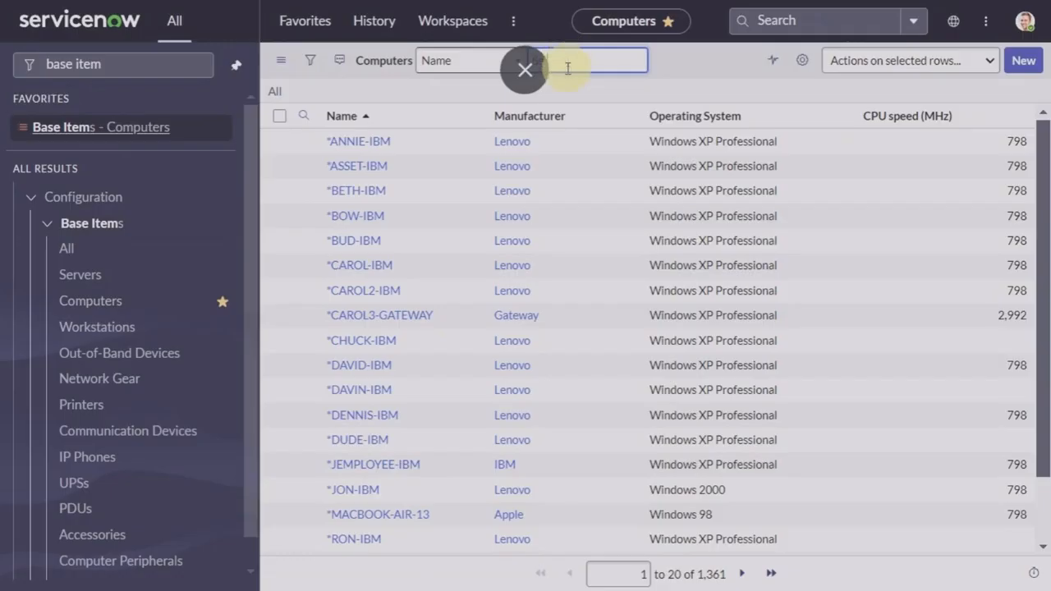
pyautogui.write('serial123')
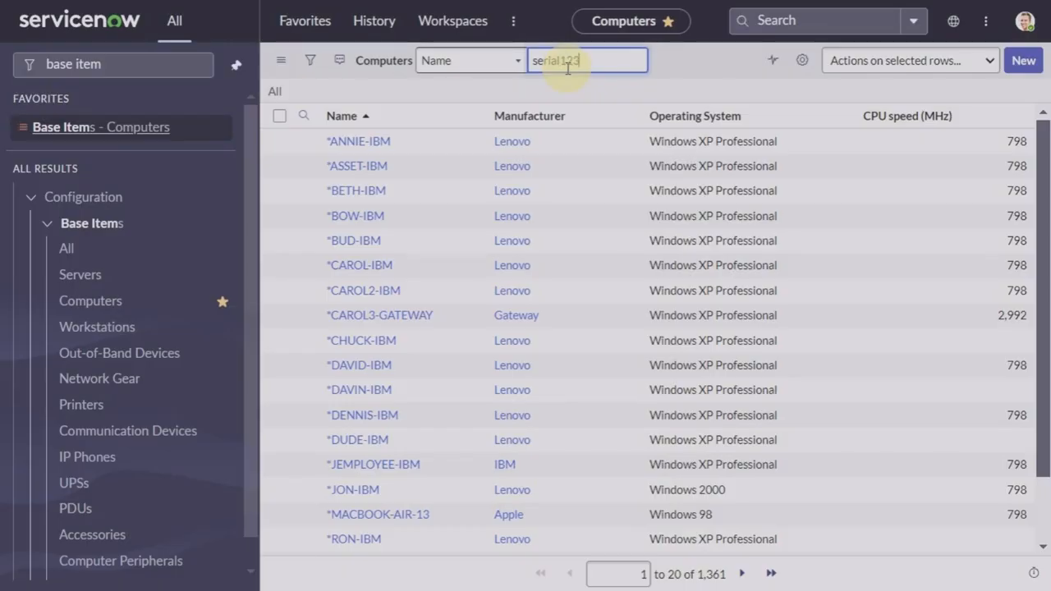
pyautogui.press('Return')
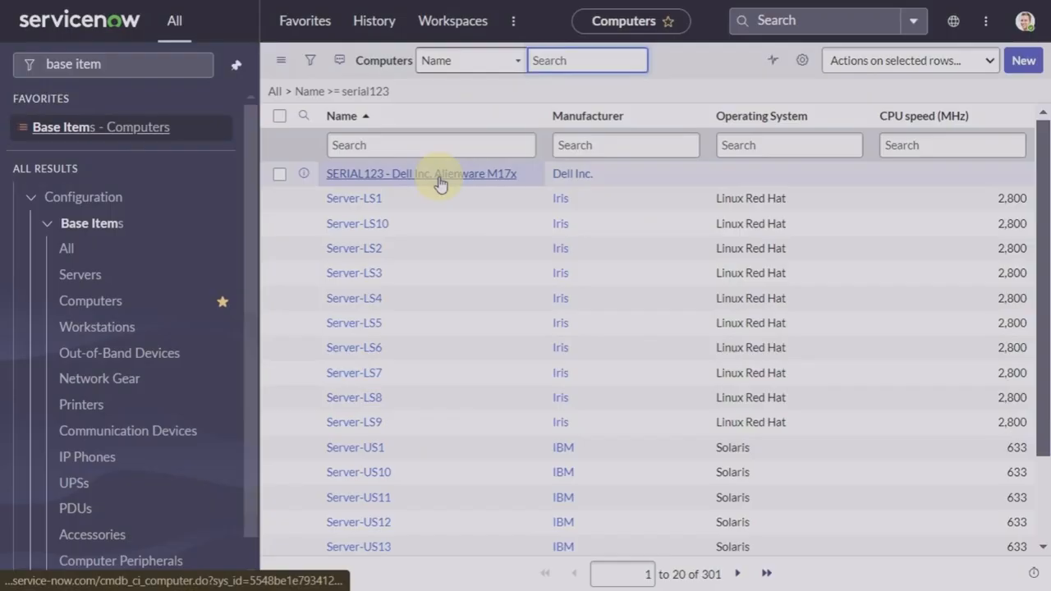
pyautogui.click(441, 184)
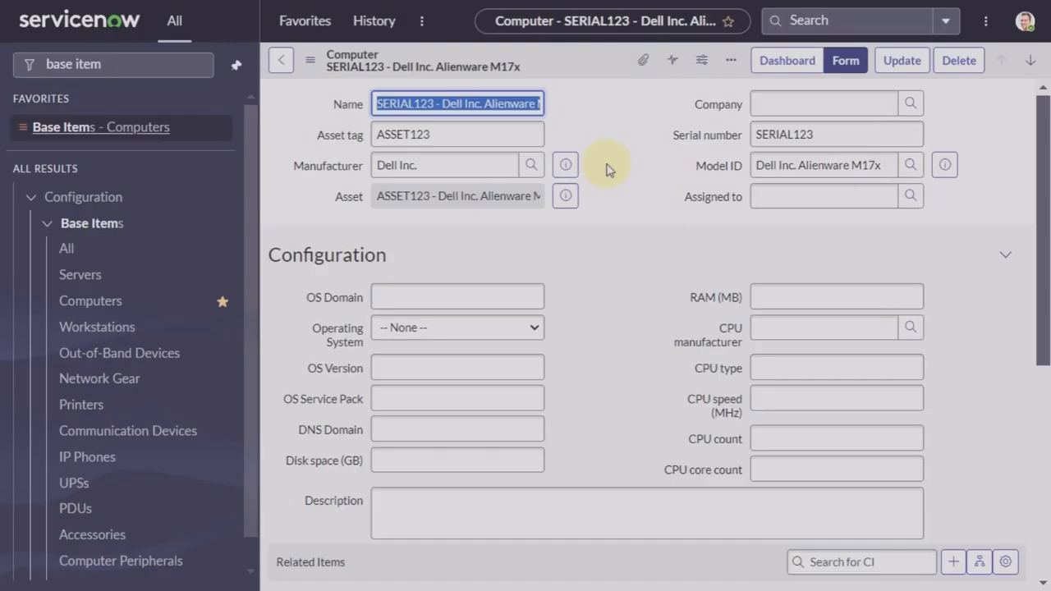
# Step: Set Assigned to on the SERIAL123 computer to the chosen user and save
pyautogui.click(908, 195)
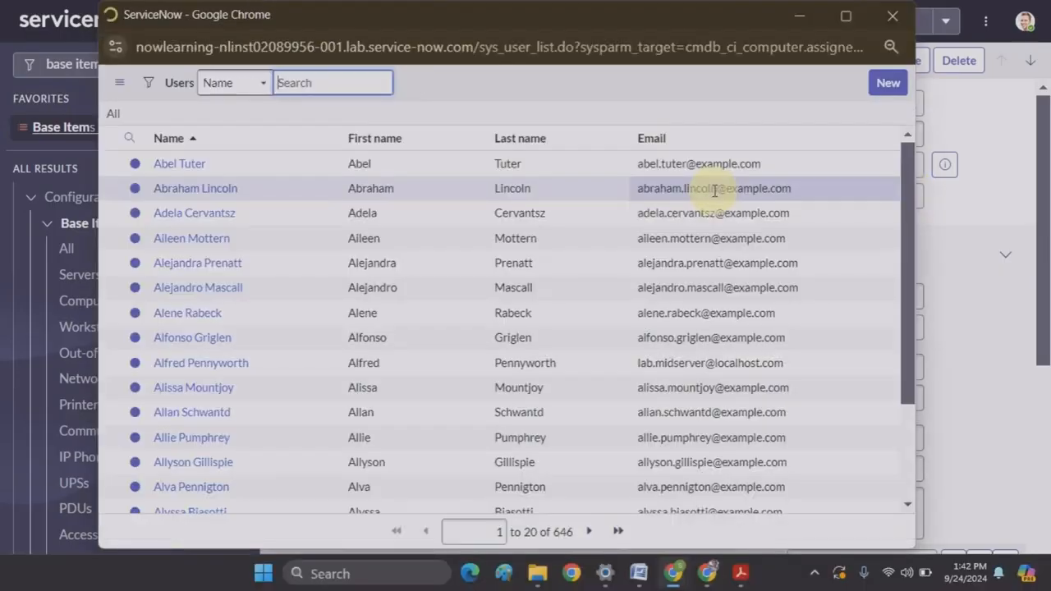
pyautogui.click(195, 168)
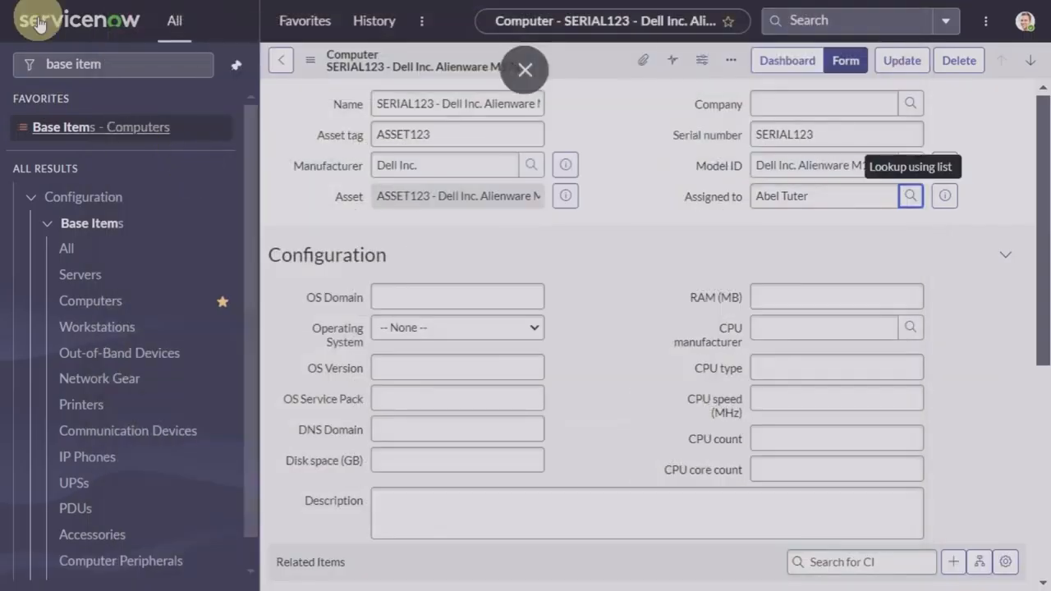
pyautogui.rightClick(586, 58)
pyautogui.click(622, 66)
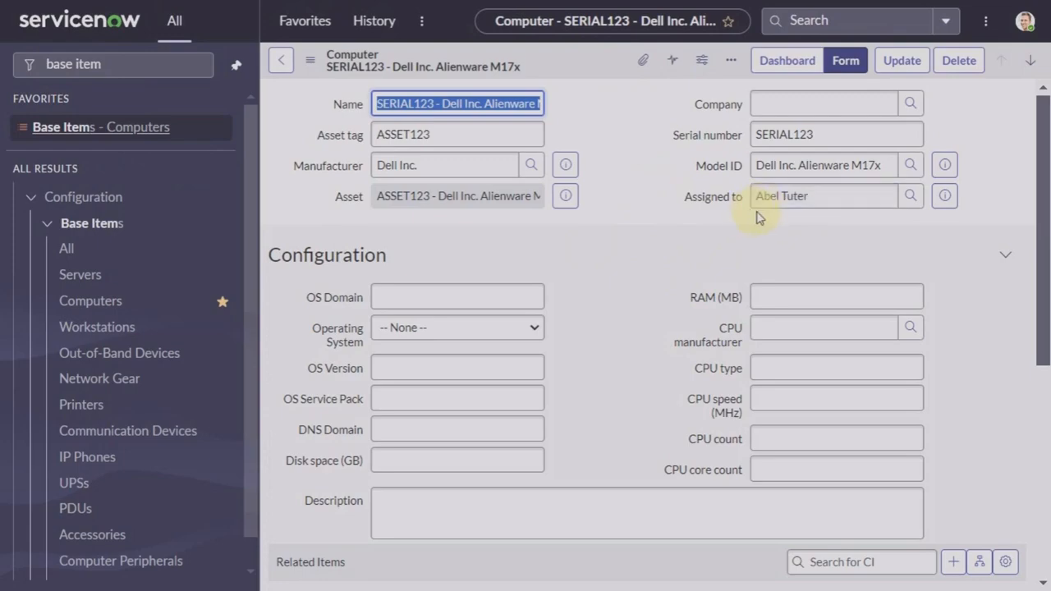
# Step: Open Hardware Assets via a 'hardware ass' filter, search asset123 and open ASSET123
pyautogui.click(155, 59)
pyautogui.click(198, 69)
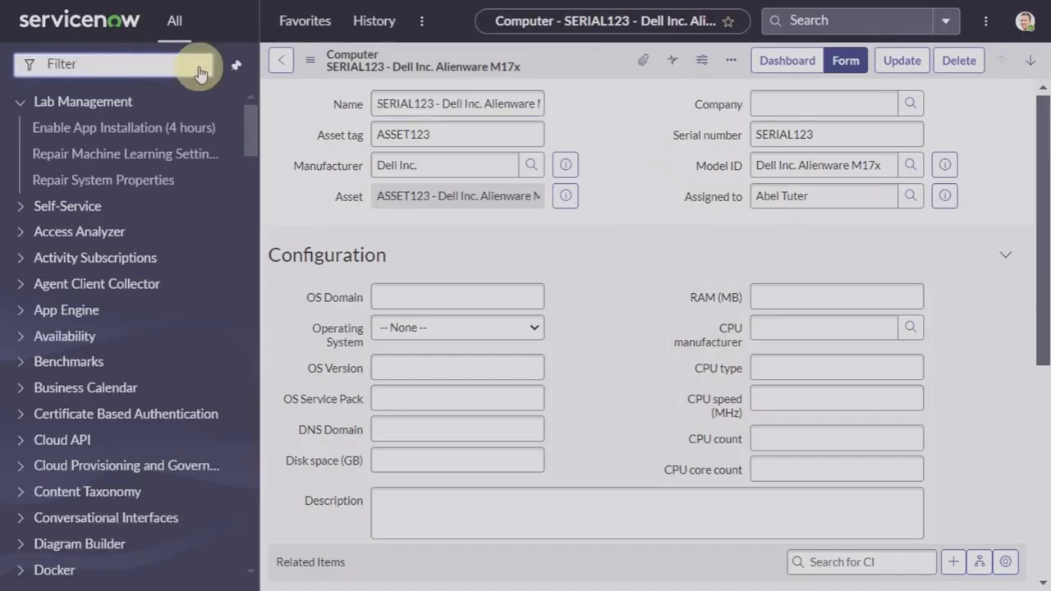
pyautogui.write('h')
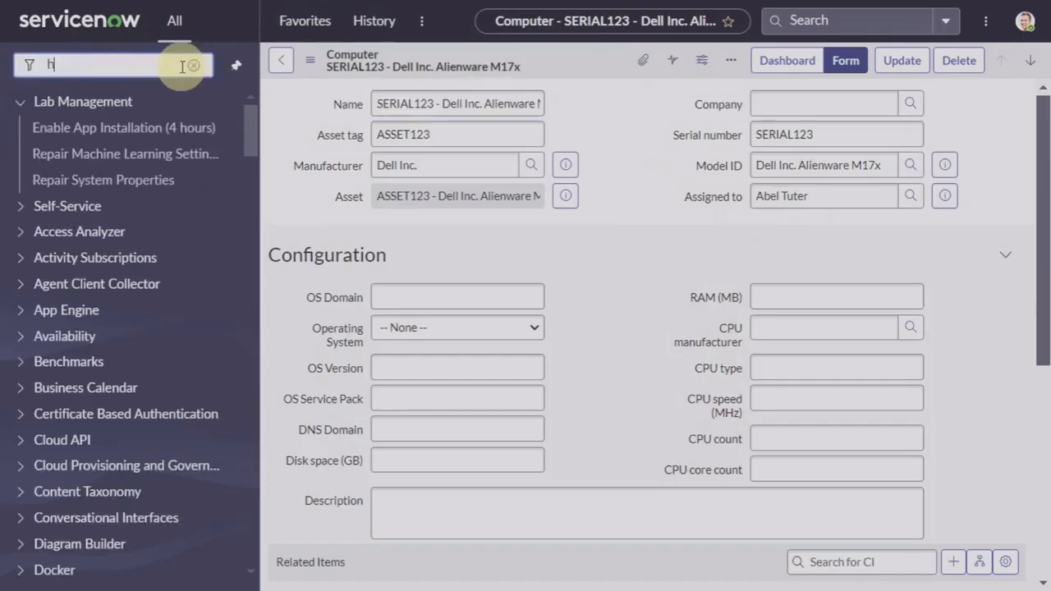
pyautogui.write('ardw')
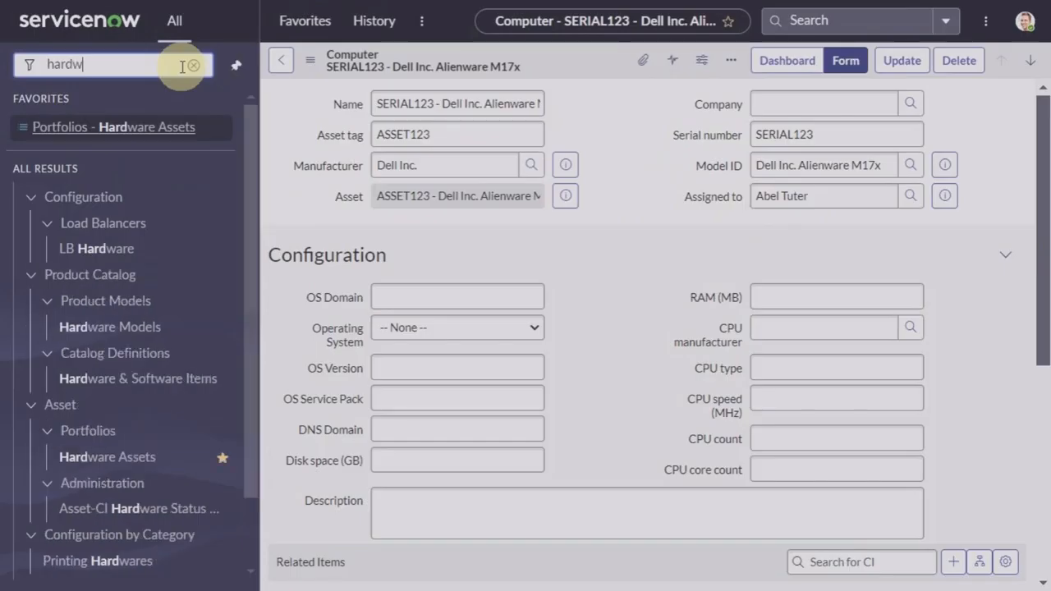
pyautogui.write('are ass')
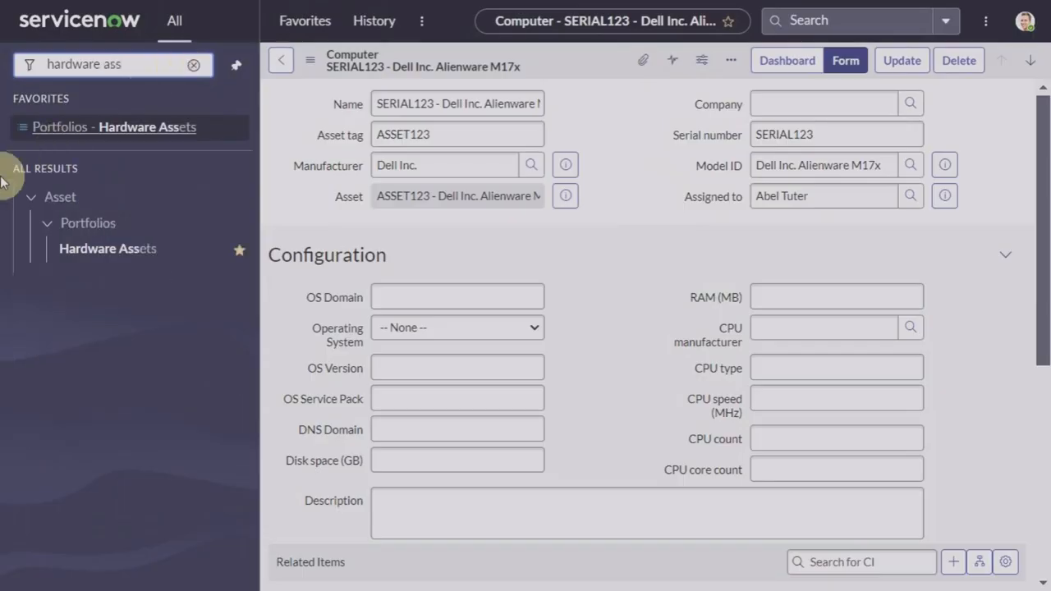
pyautogui.click(103, 250)
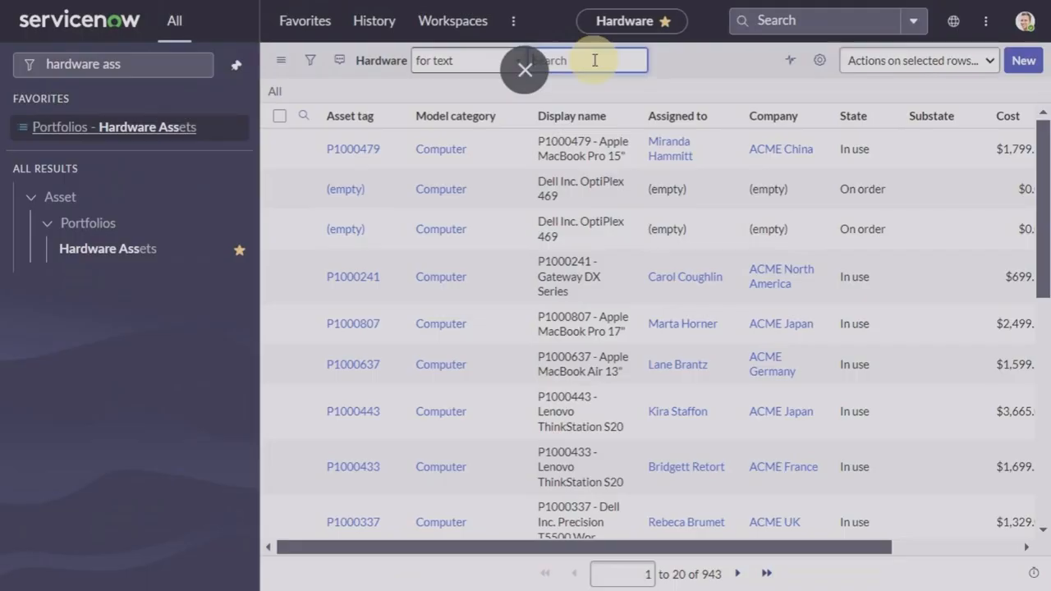
pyautogui.write('asset123')
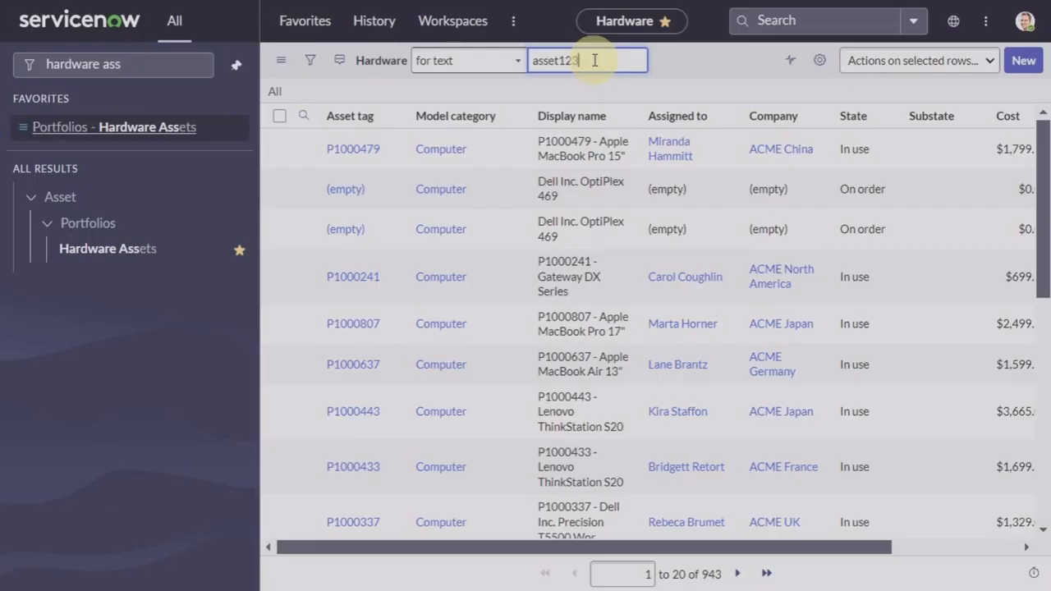
pyautogui.hotkey('ctrl', 'a')
pyautogui.press('BackSpace')
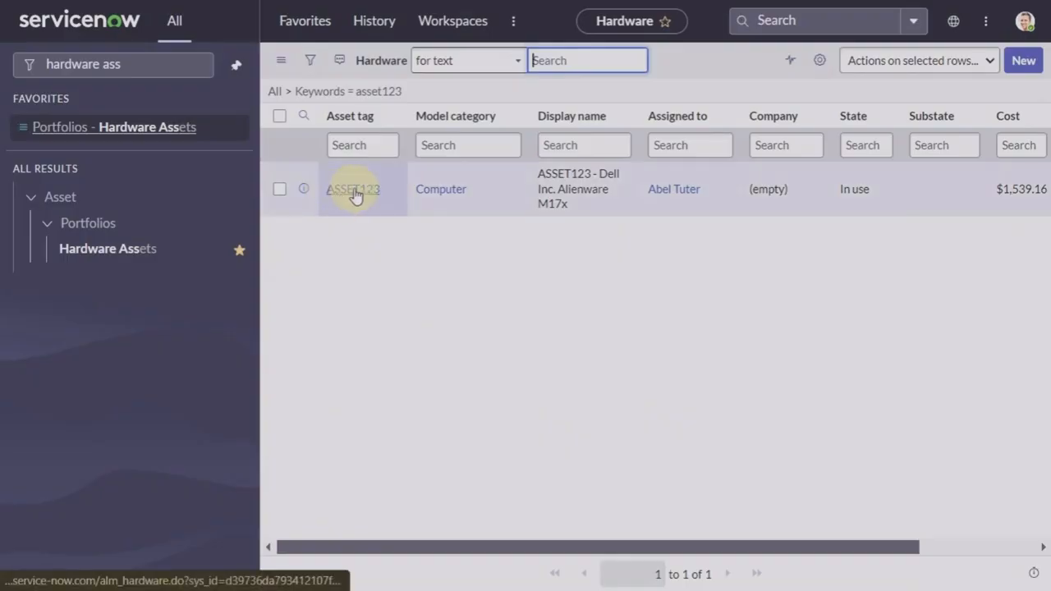
pyautogui.click(355, 194)
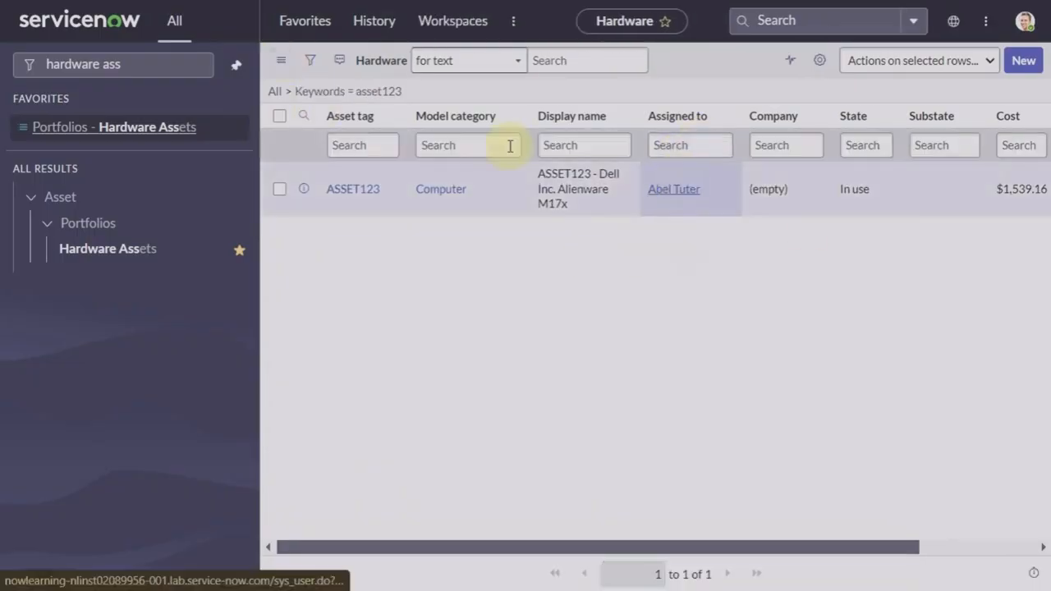
pyautogui.click(134, 63)
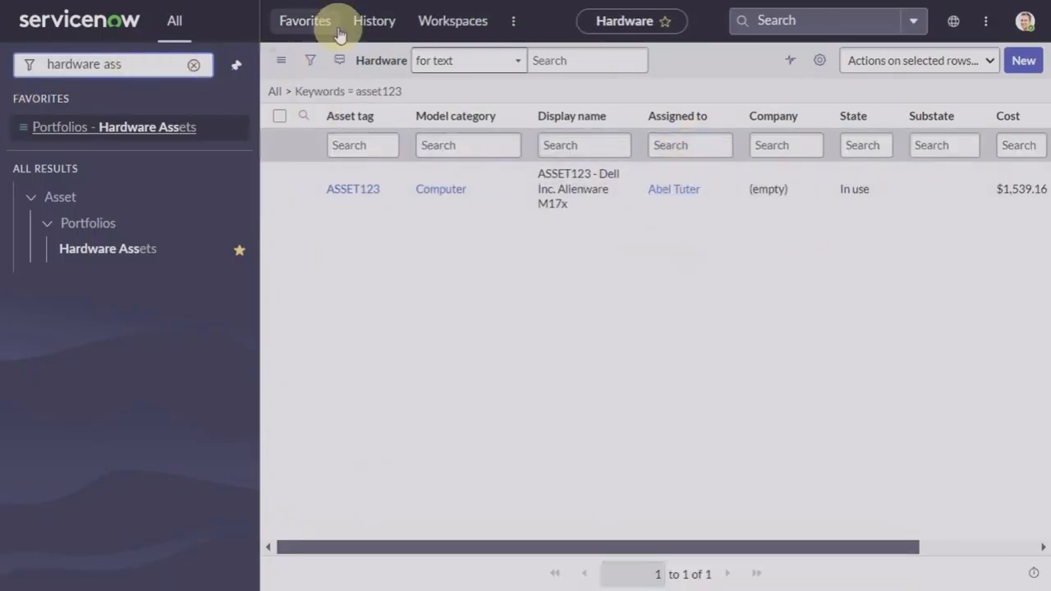
# Step: Find serial123 in Favorites > Base Items - Computers and open the SERIAL123 record
pyautogui.click(297, 23)
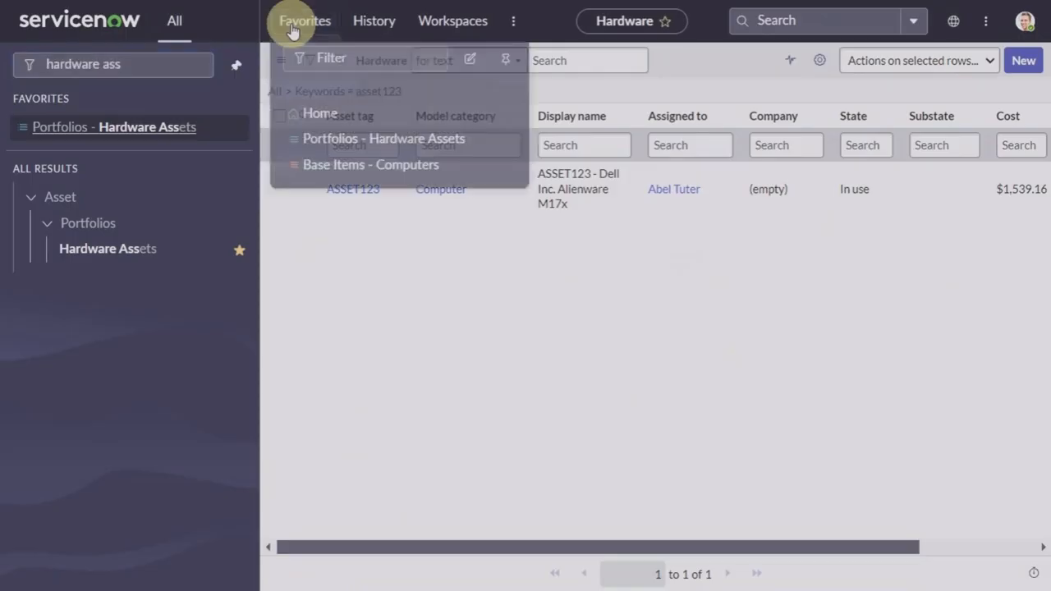
pyautogui.click(369, 154)
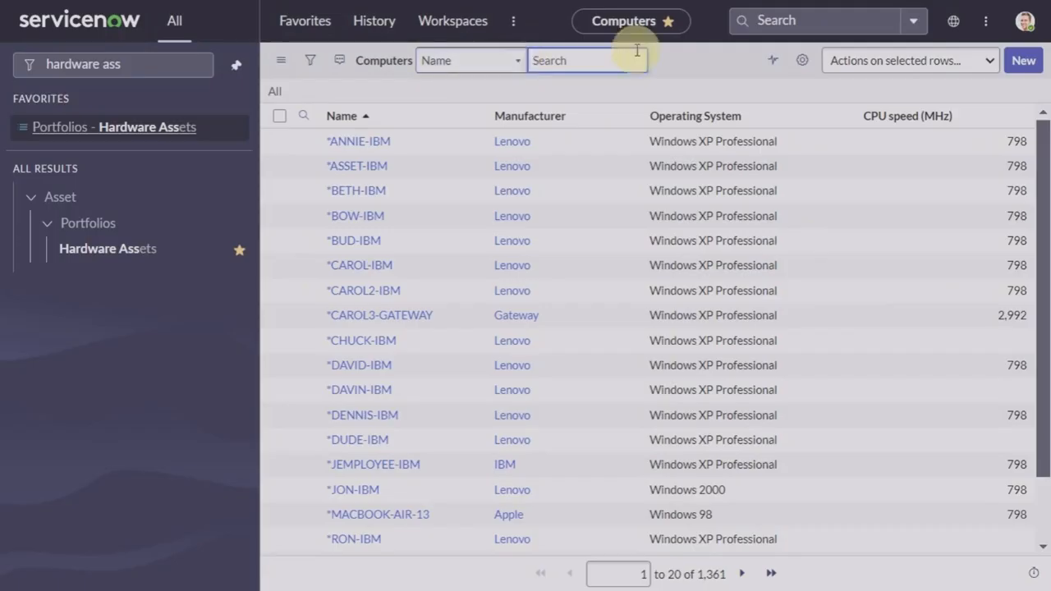
pyautogui.write('serial123')
pyautogui.press('Return')
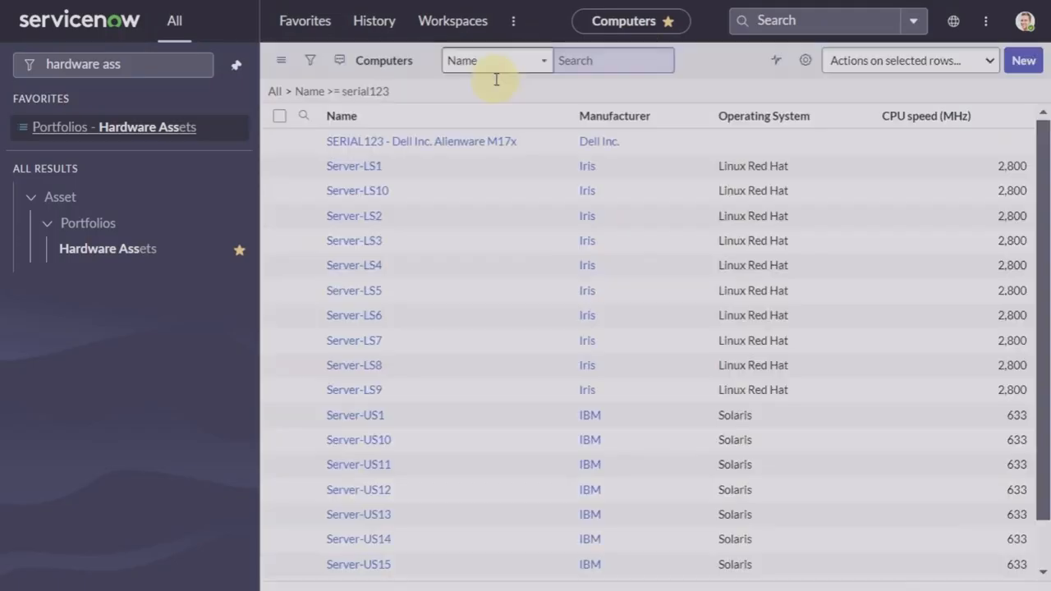
pyautogui.click(457, 175)
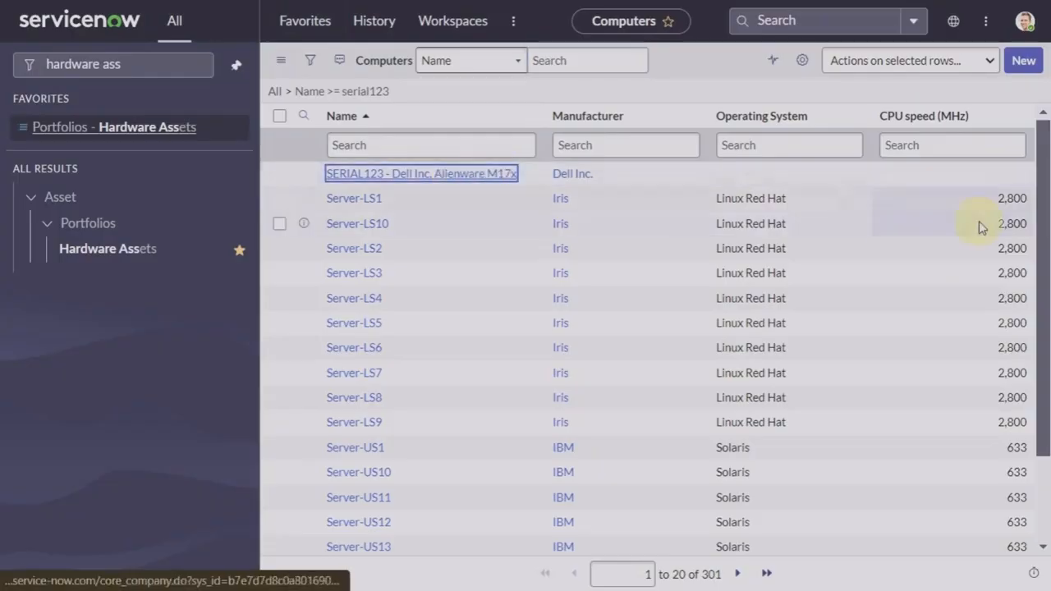
# Step: Clear the Assigned to field on SERIAL123 and save the computer record
pyautogui.click(866, 196)
pyautogui.press('BackSpace')
pyautogui.press('BackSpace')
pyautogui.press('BackSpace')
pyautogui.press('BackSpace')
pyautogui.press('BackSpace')
pyautogui.press('BackSpace')
pyautogui.press('BackSpace')
pyautogui.press('BackSpace')
pyautogui.press('BackSpace')
pyautogui.press('BackSpace')
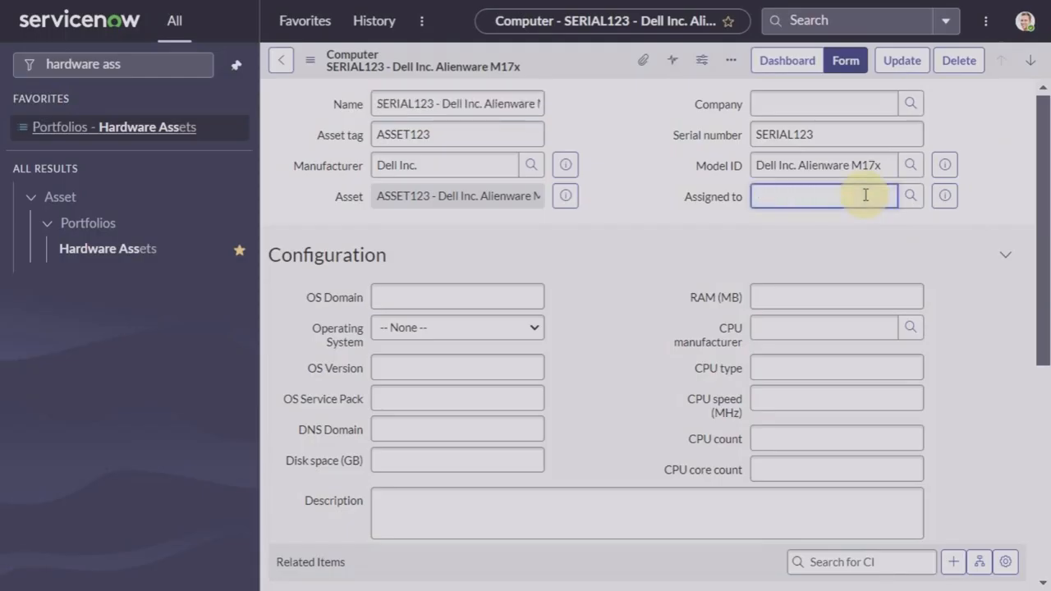
pyautogui.rightClick(580, 61)
pyautogui.click(607, 74)
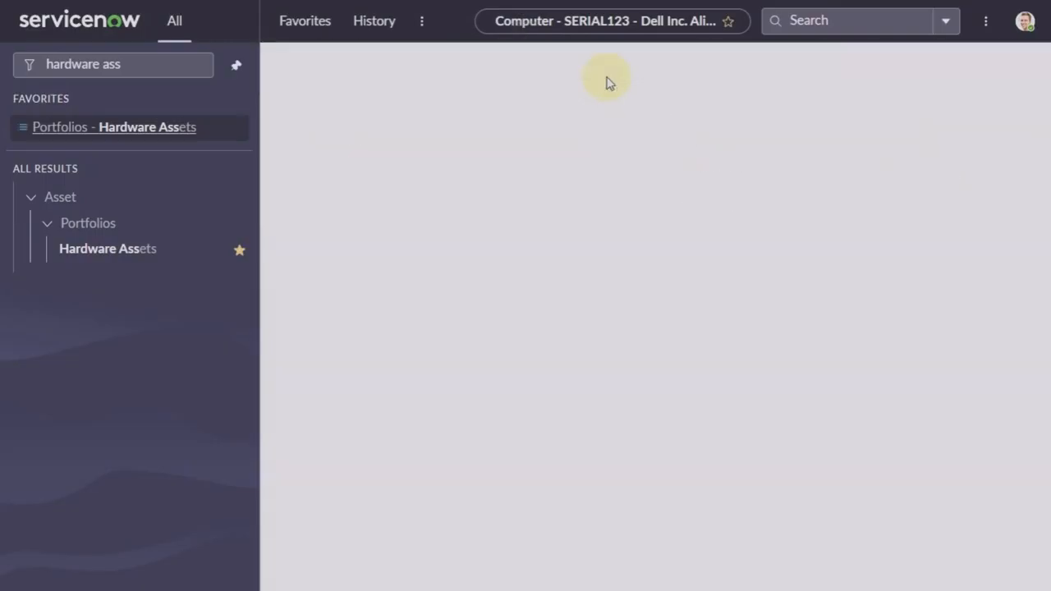
# Step: Reassign ASSET123's user inline in the Hardware Assets list, then open Base Items - Computers
pyautogui.click(114, 250)
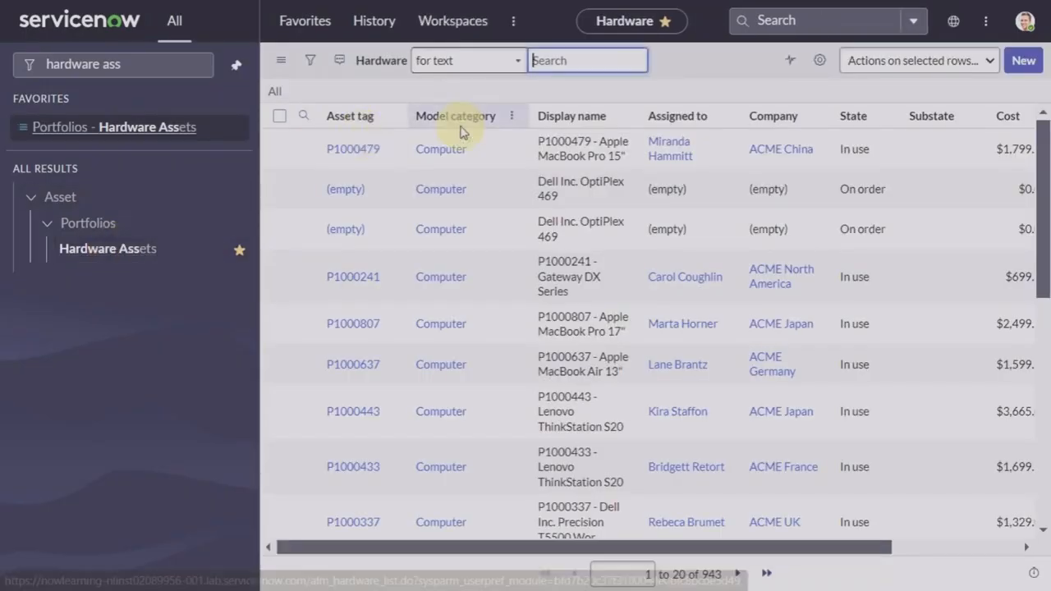
pyautogui.write('asset123')
pyautogui.press('Return')
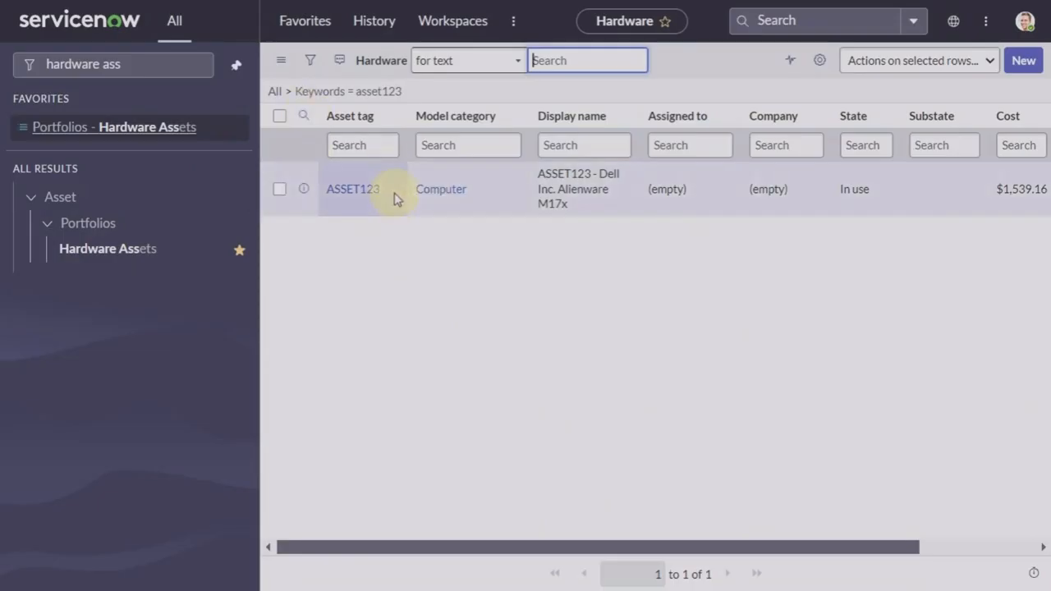
pyautogui.doubleClick(678, 188)
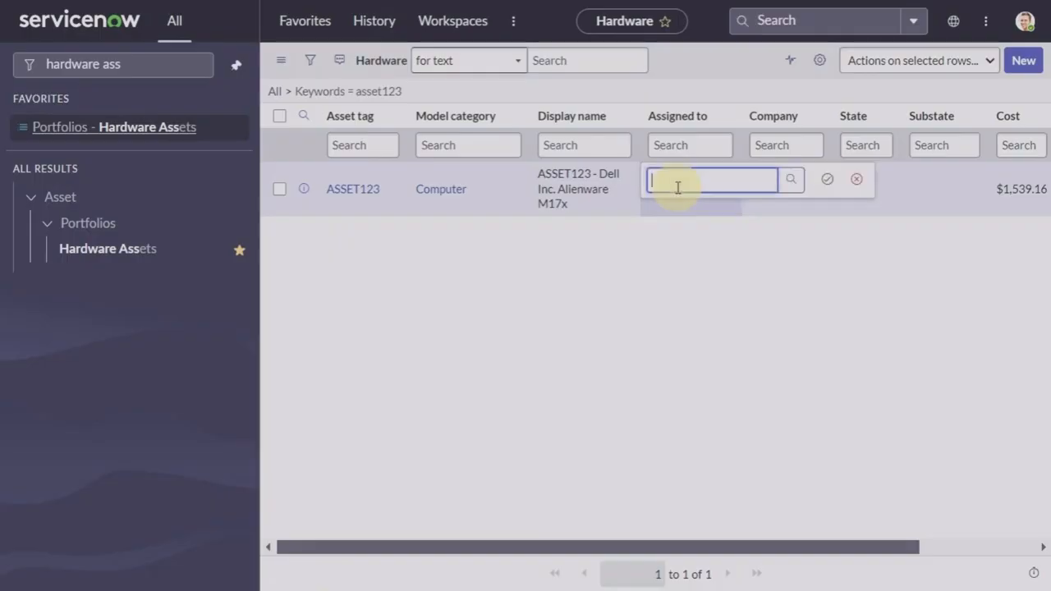
pyautogui.click(788, 189)
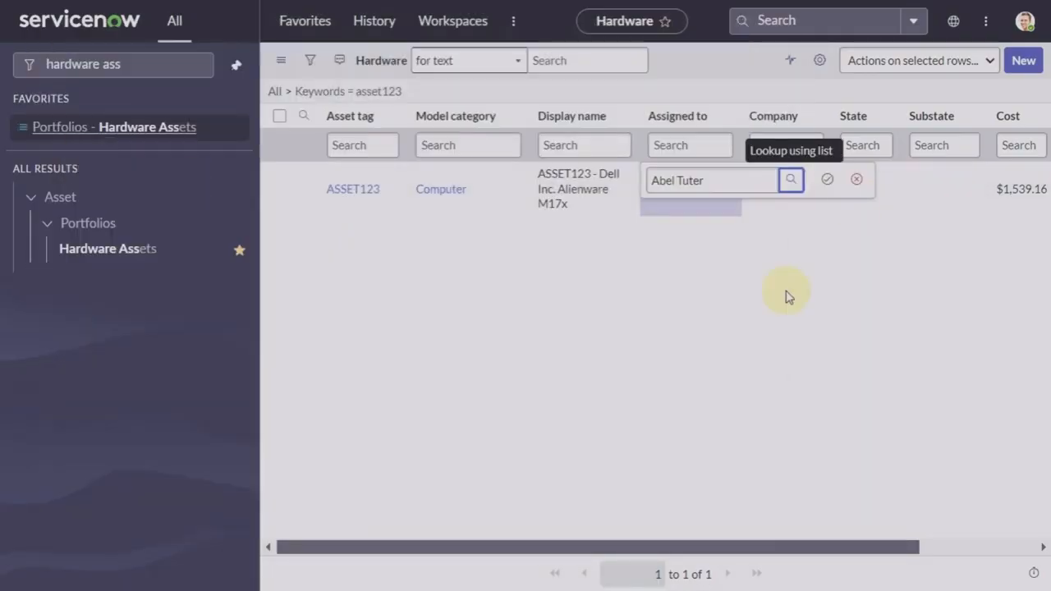
pyautogui.click(826, 183)
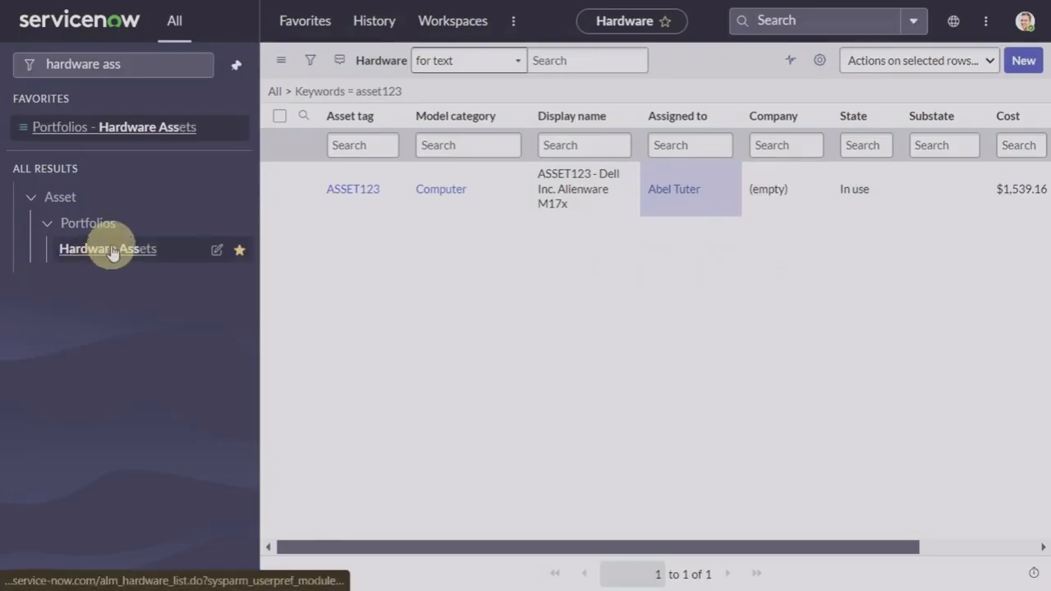
pyautogui.click(313, 23)
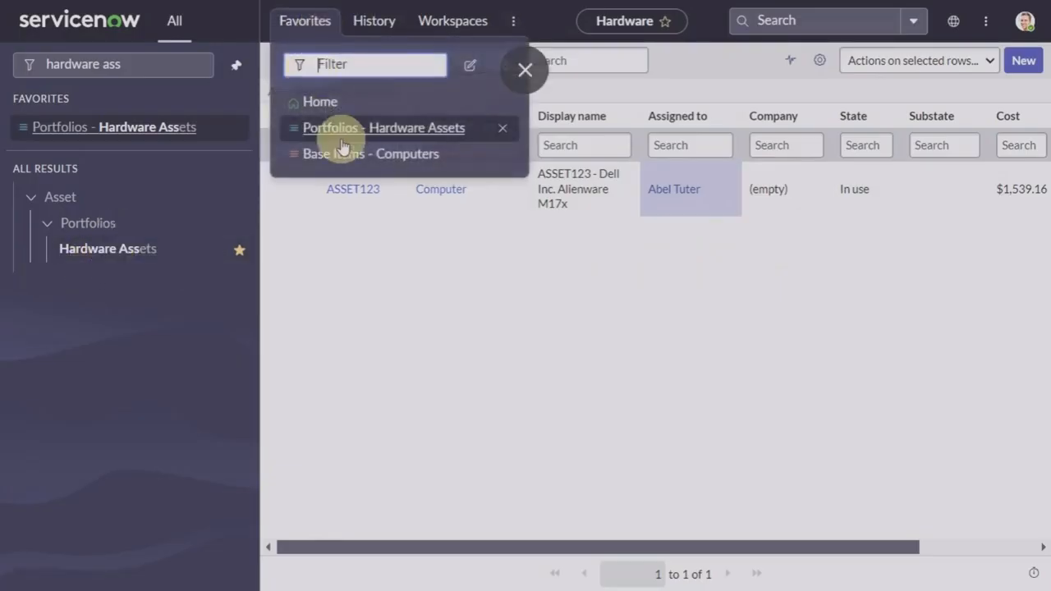
pyautogui.click(363, 155)
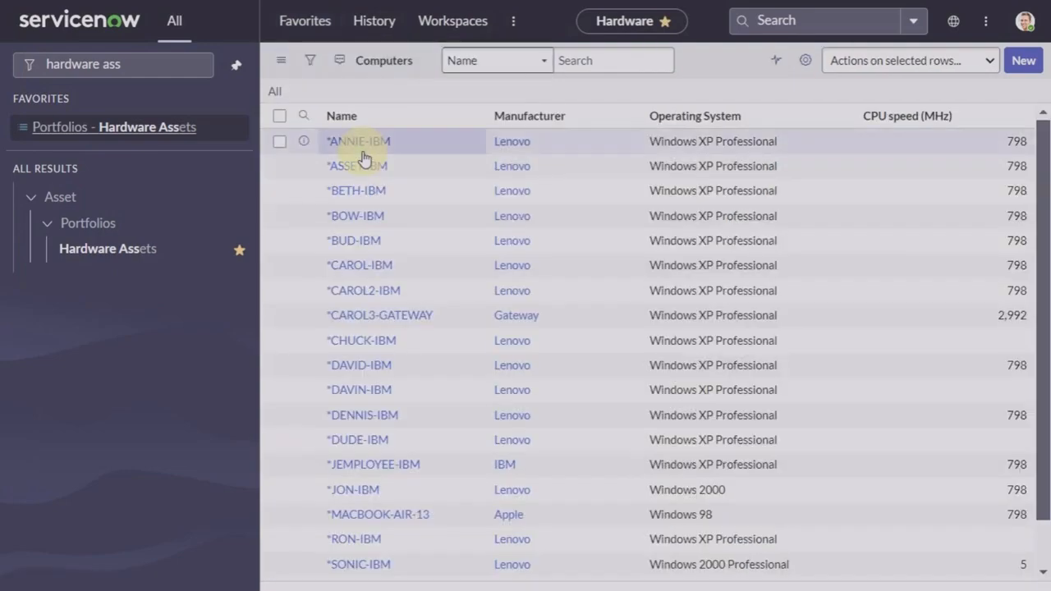
# Step: Search Computers for serial123 and open the SERIAL123 - Dell Inc. Alienware M17x record
pyautogui.write('sera')
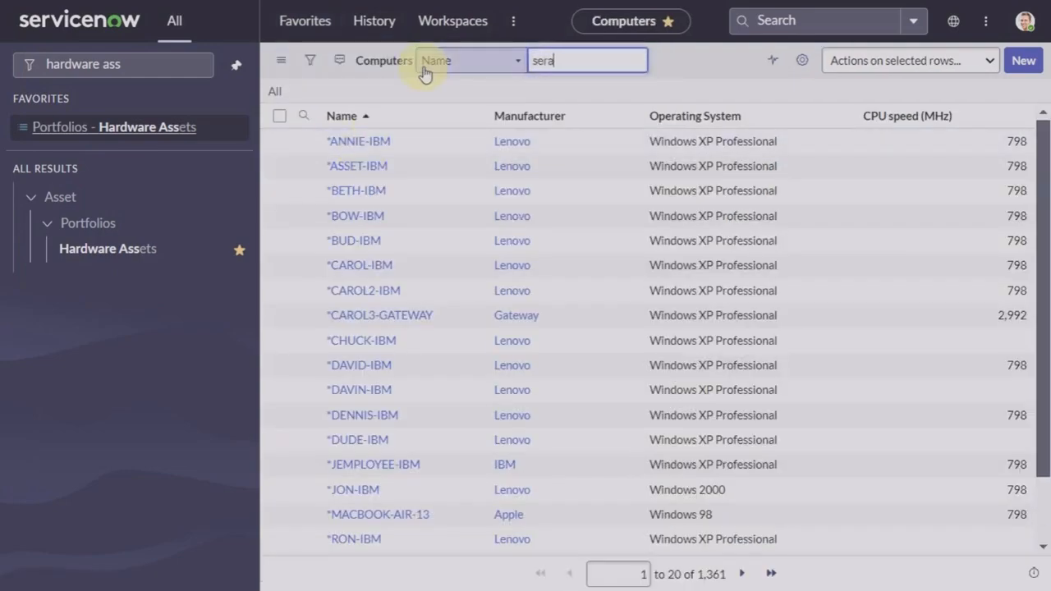
pyautogui.press('BackSpace')
pyautogui.write('ial123')
pyautogui.press('Return')
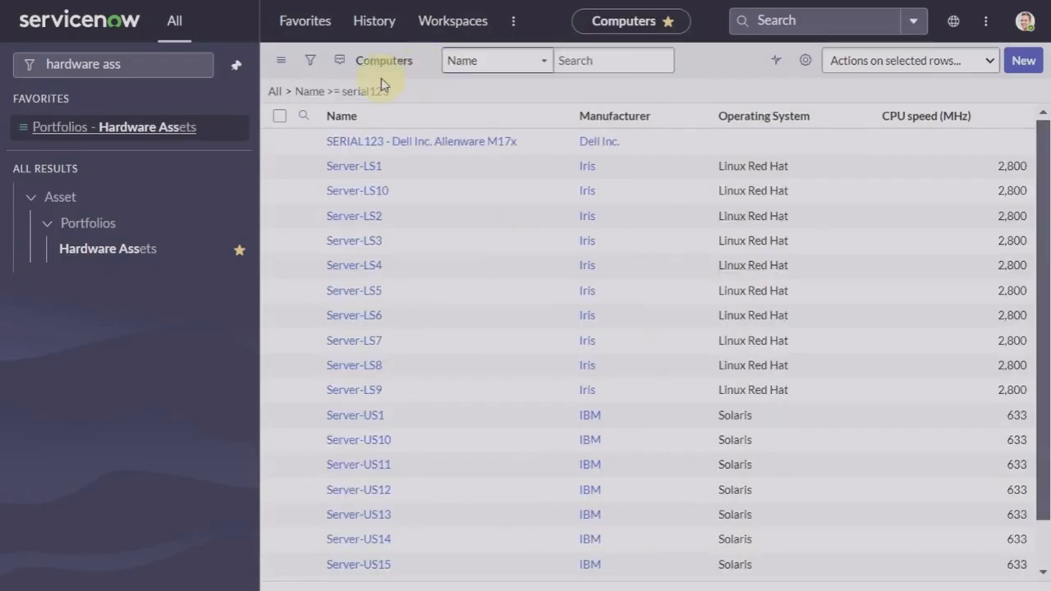
pyautogui.click(387, 176)
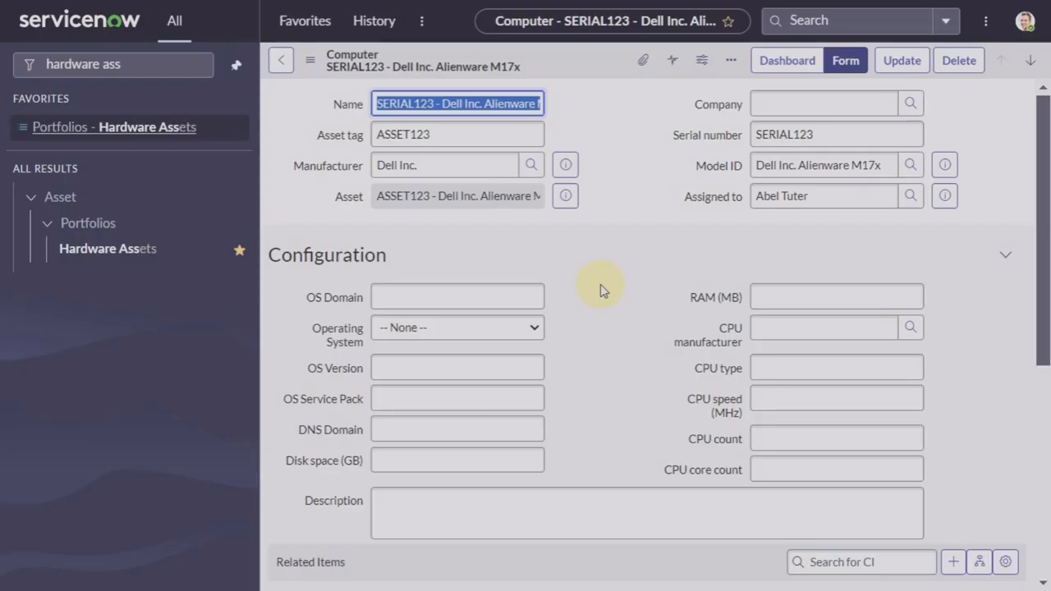
# Step: Remove 'hardware ass' from the All menu filter so every menu section shows
pyautogui.click(595, 192)
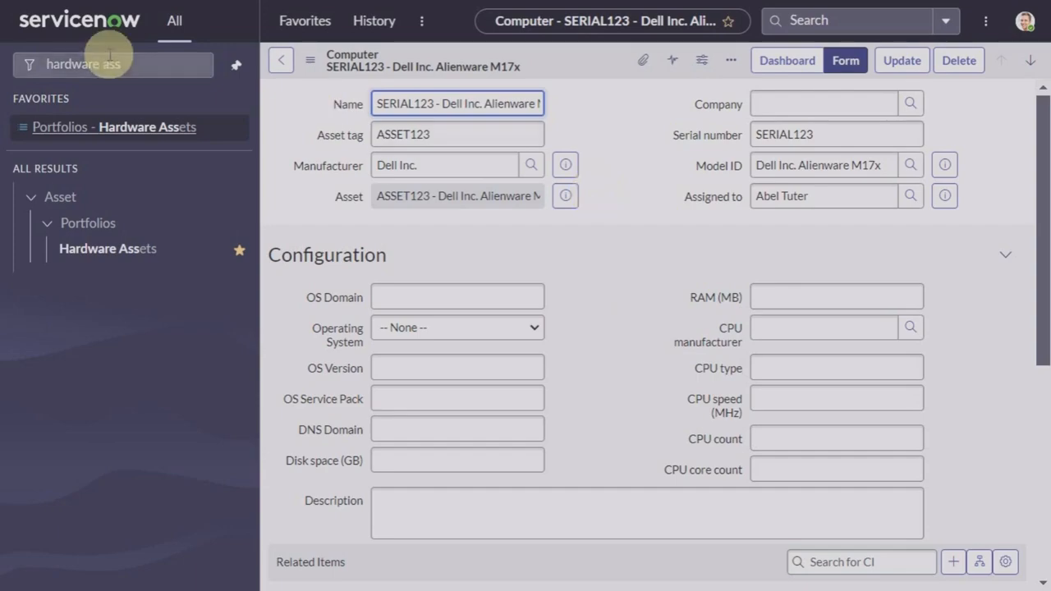
pyautogui.click(148, 66)
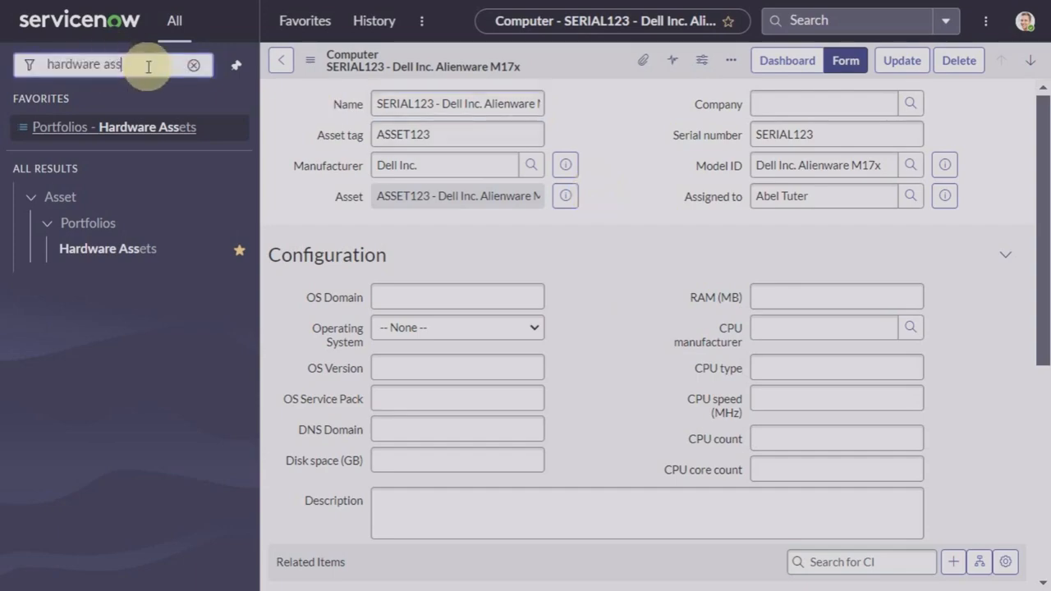
pyautogui.click(194, 68)
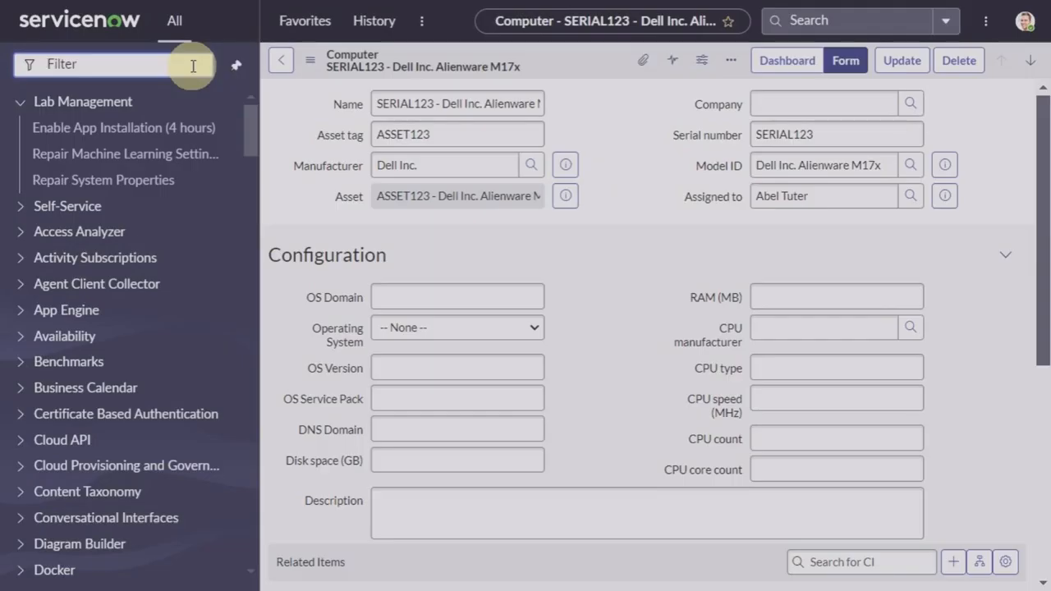
# Step: Open ASSET123 from Portfolios - Hardware Assets and preview its Computer model category
pyautogui.click(316, 18)
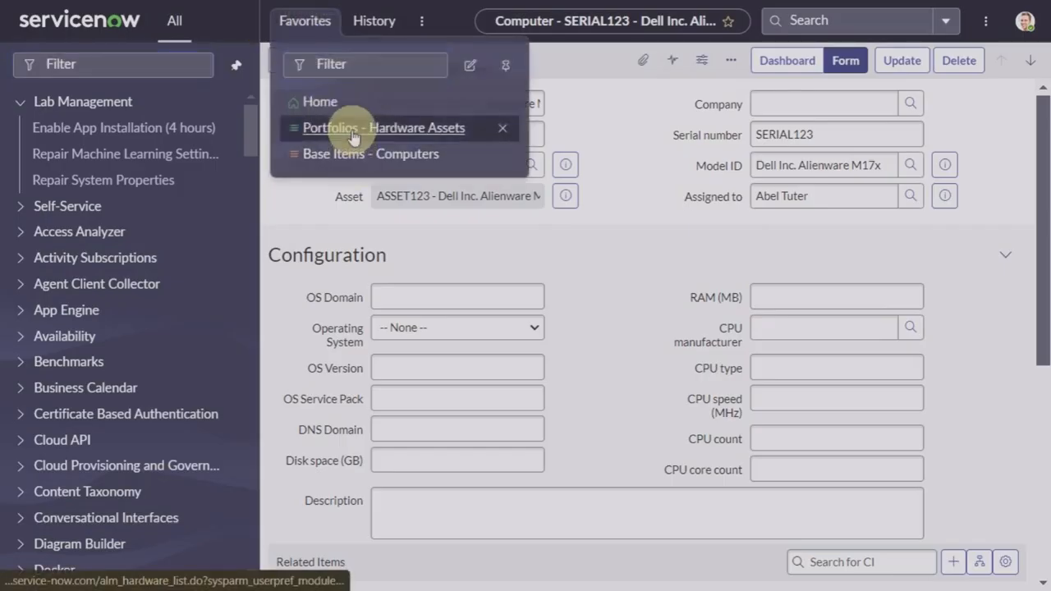
pyautogui.click(353, 133)
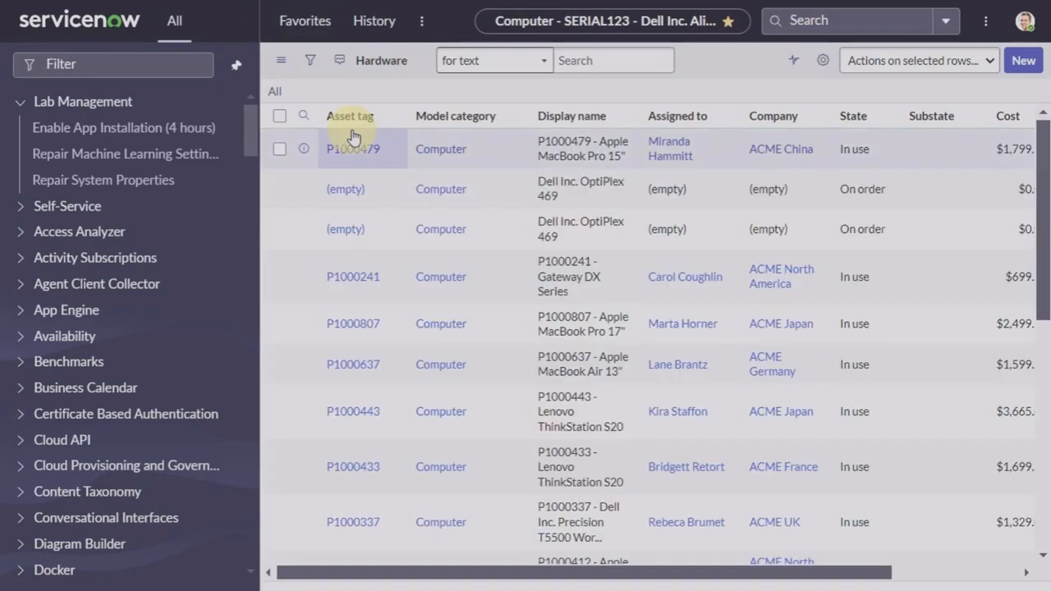
pyautogui.click(589, 62)
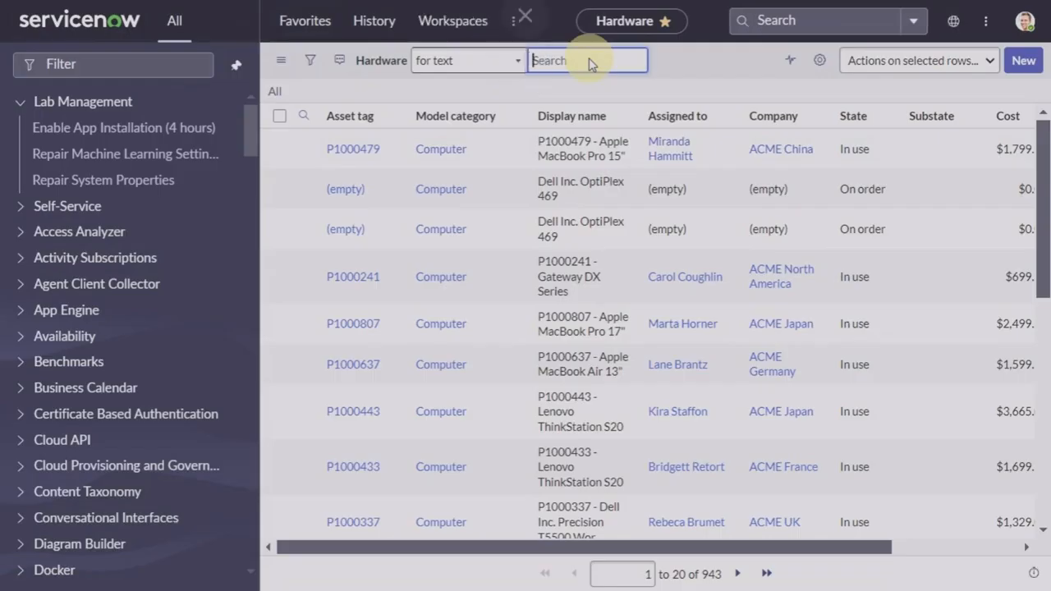
pyautogui.write('asset123')
pyautogui.press('Return')
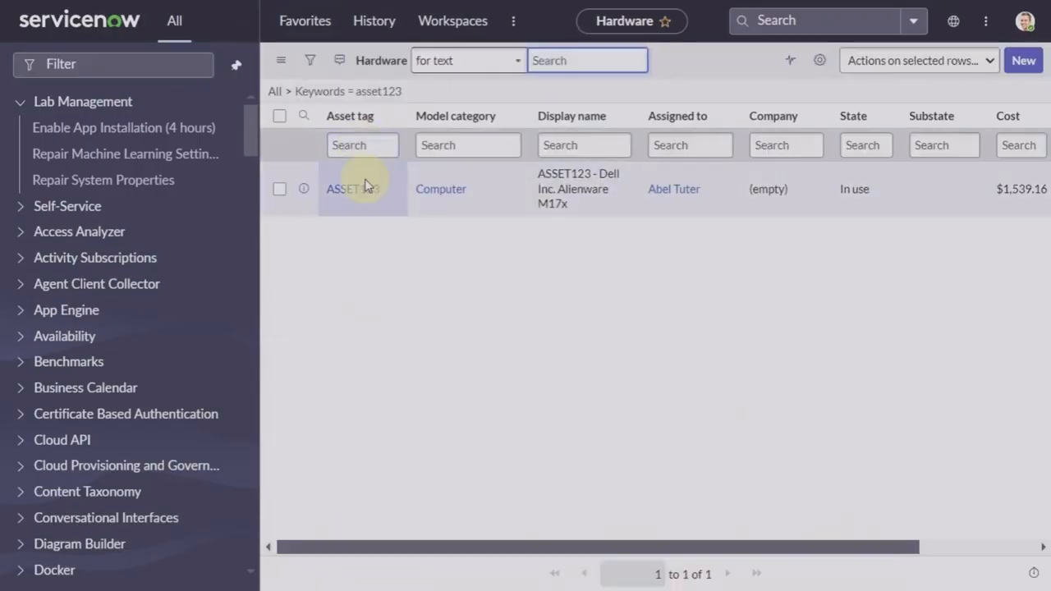
pyautogui.click(365, 192)
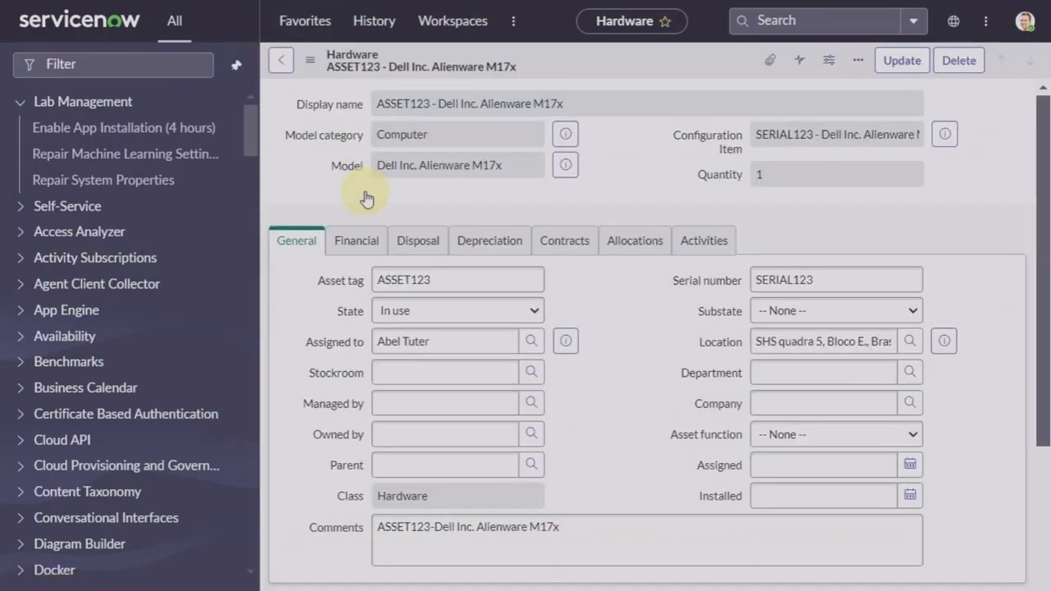
pyautogui.click(566, 135)
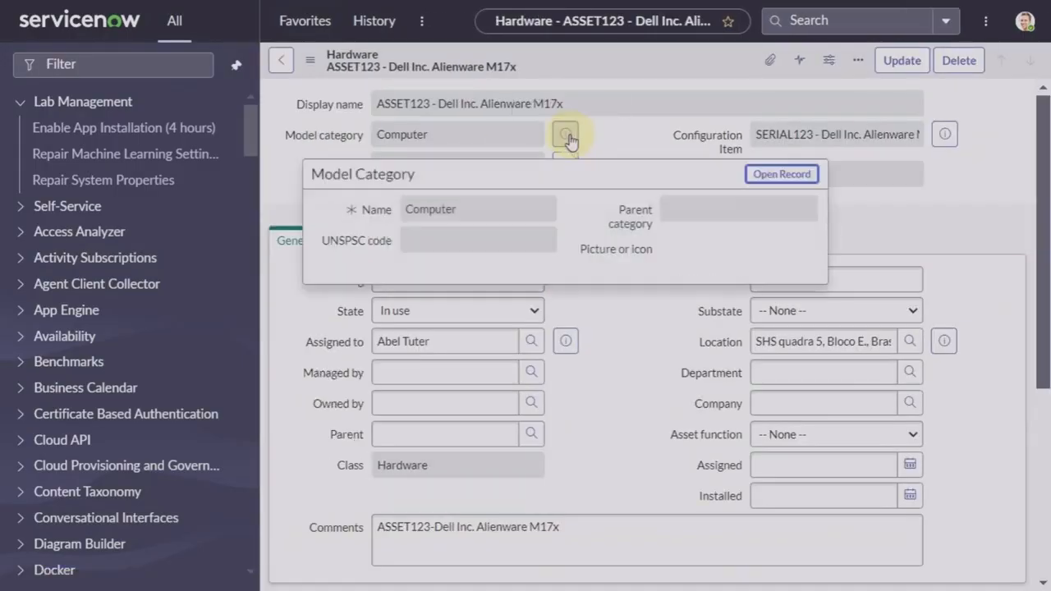
# Step: Open the Computer model category record and review its Computer-to-Hardware asset class mapping
pyautogui.click(787, 179)
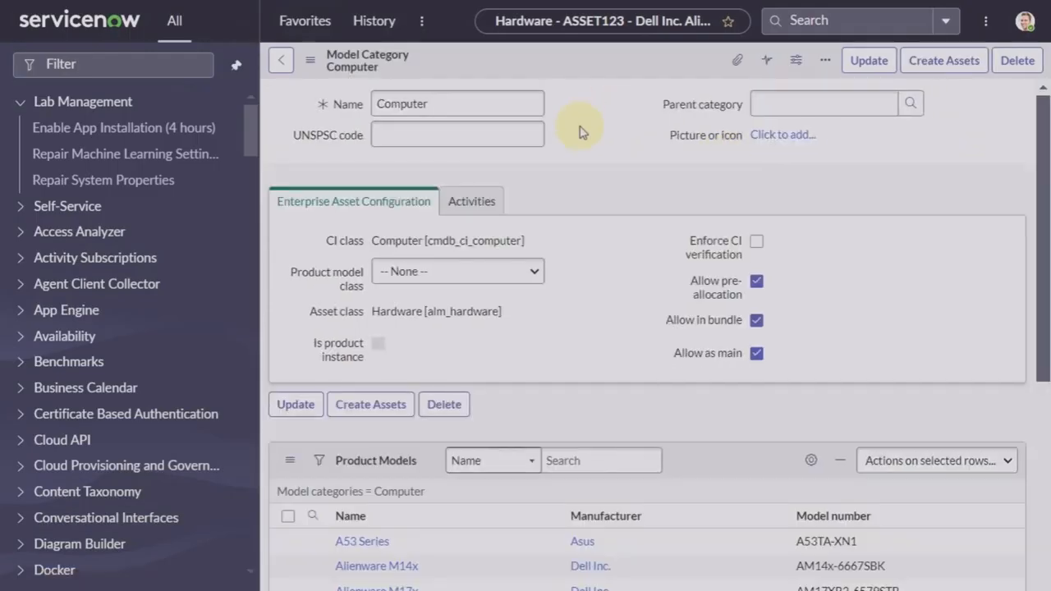
pyautogui.click(579, 127)
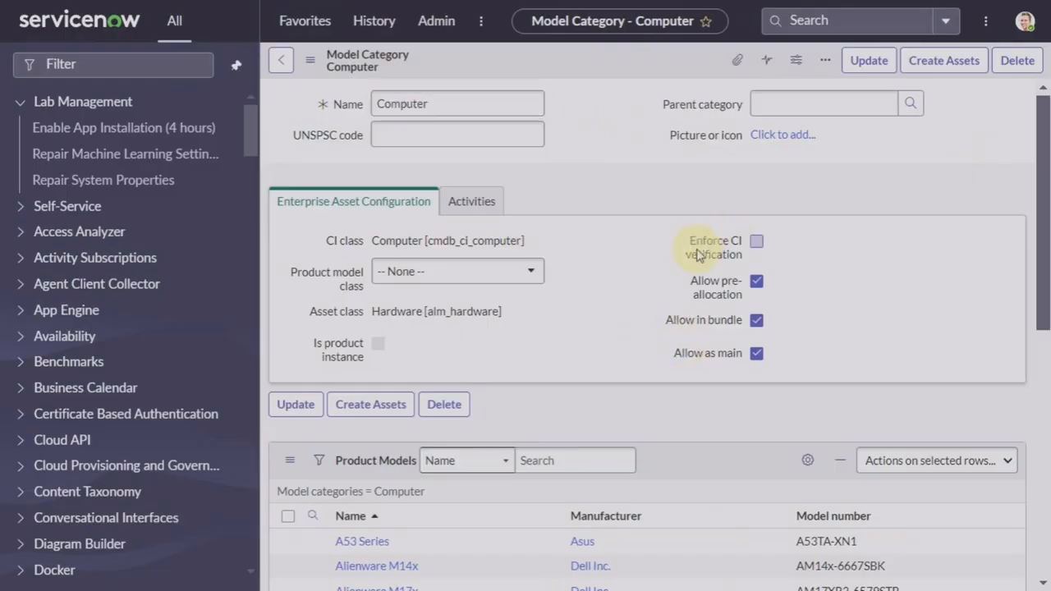
pyautogui.moveTo(721, 257)
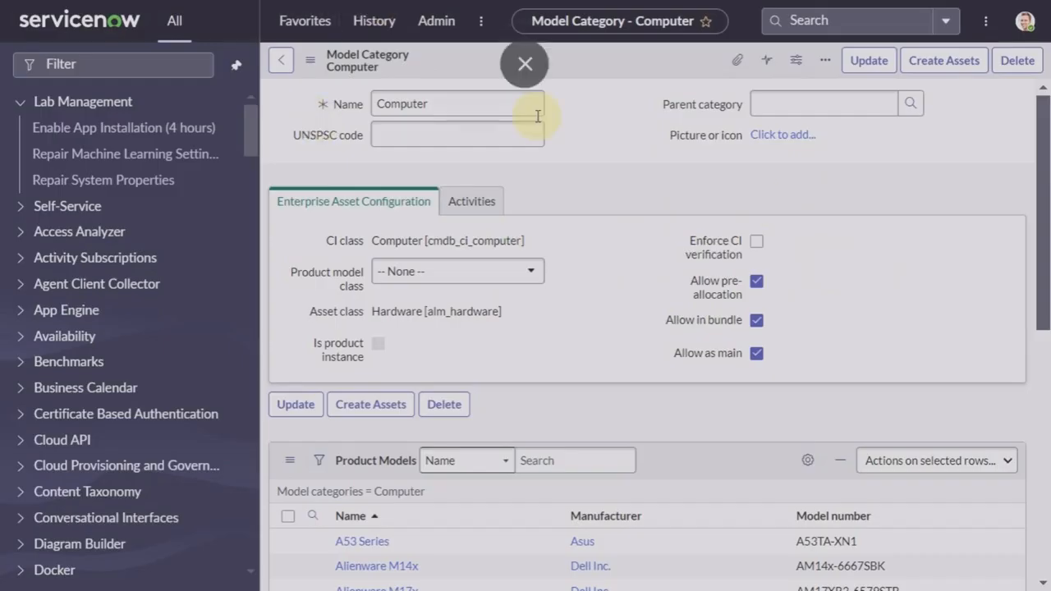
pyautogui.doubleClick(422, 100)
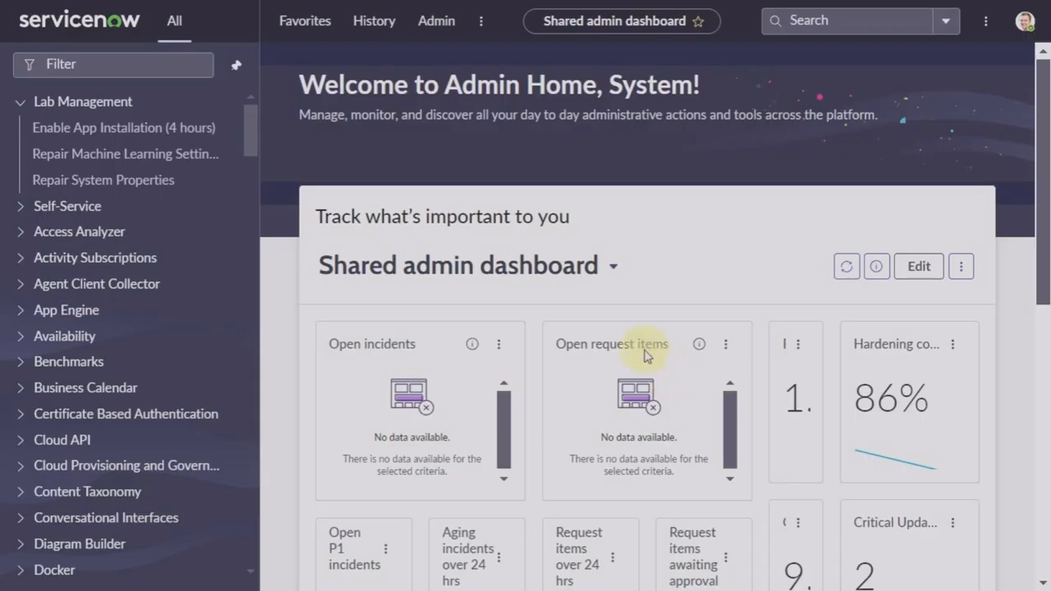
# Step: Filter the application menu to 'discovery' and open Discovery > Status
pyautogui.click(89, 65)
pyautogui.write('di')
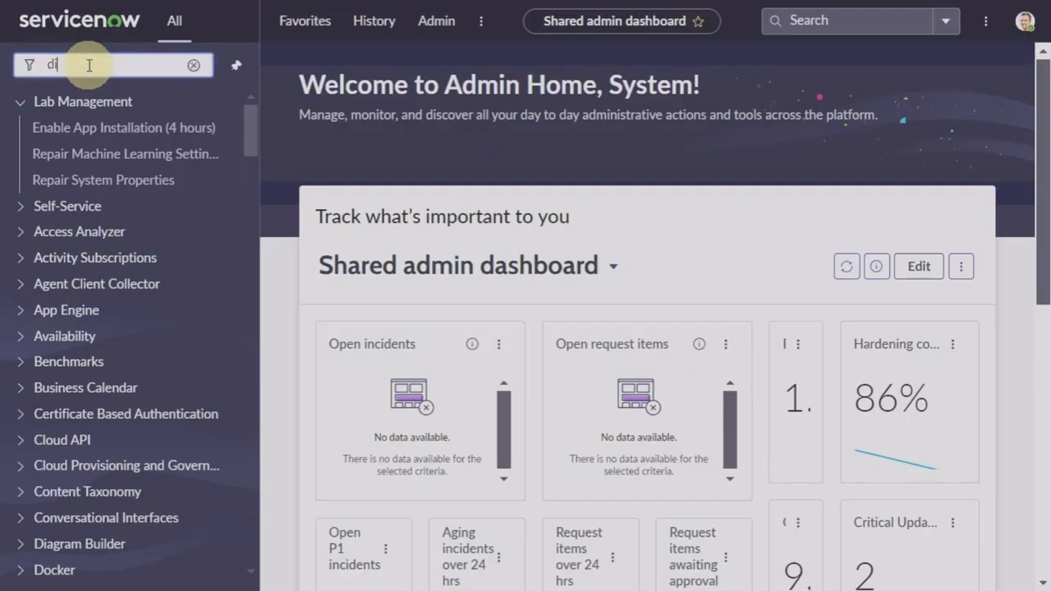
pyautogui.write('scovery s')
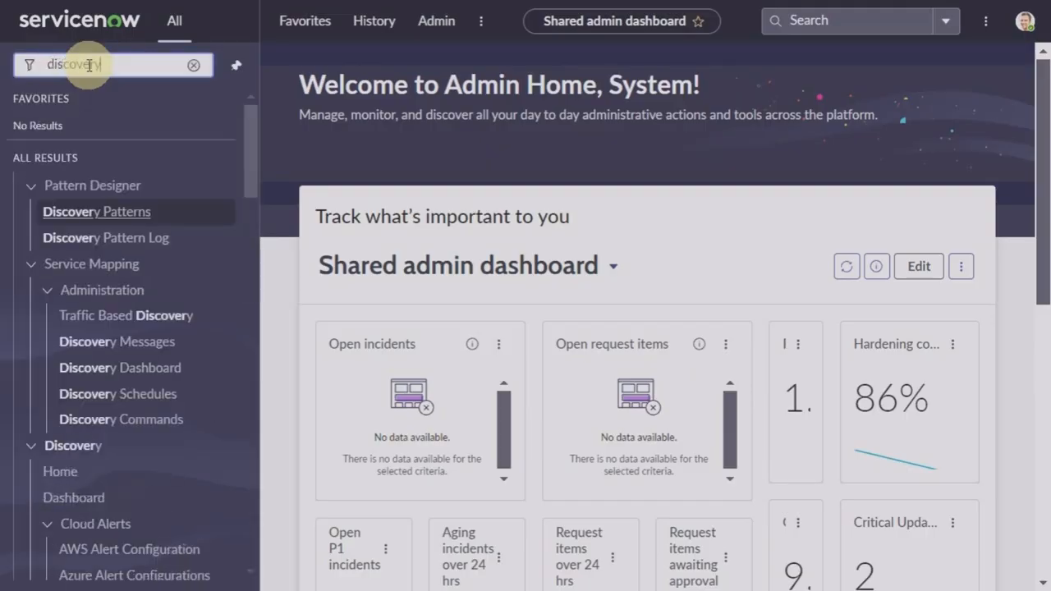
pyautogui.press('BackSpace')
pyautogui.press('BackSpace')
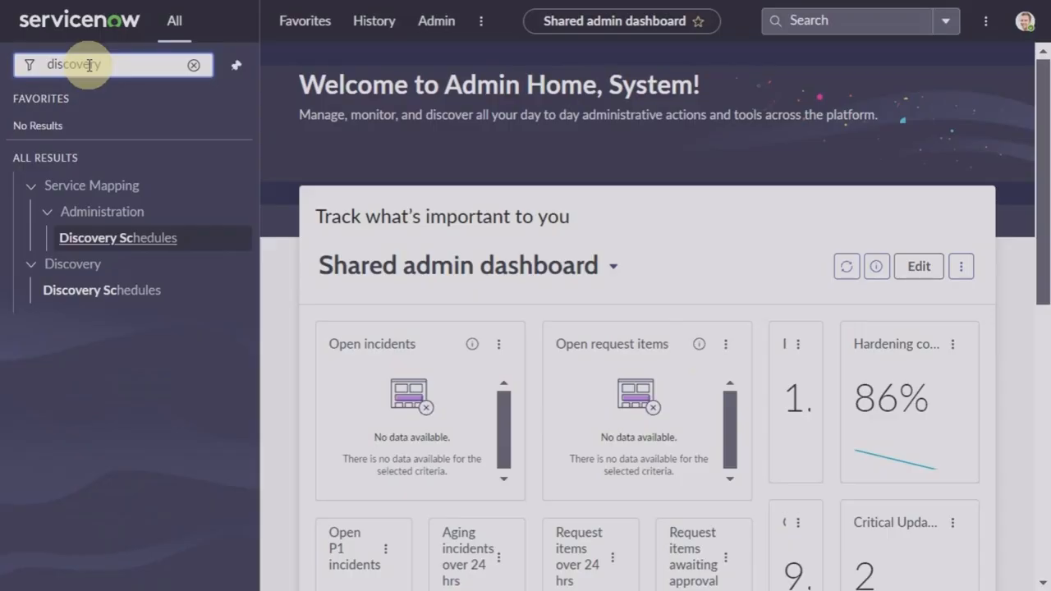
pyautogui.scroll(-4, 136, 382)
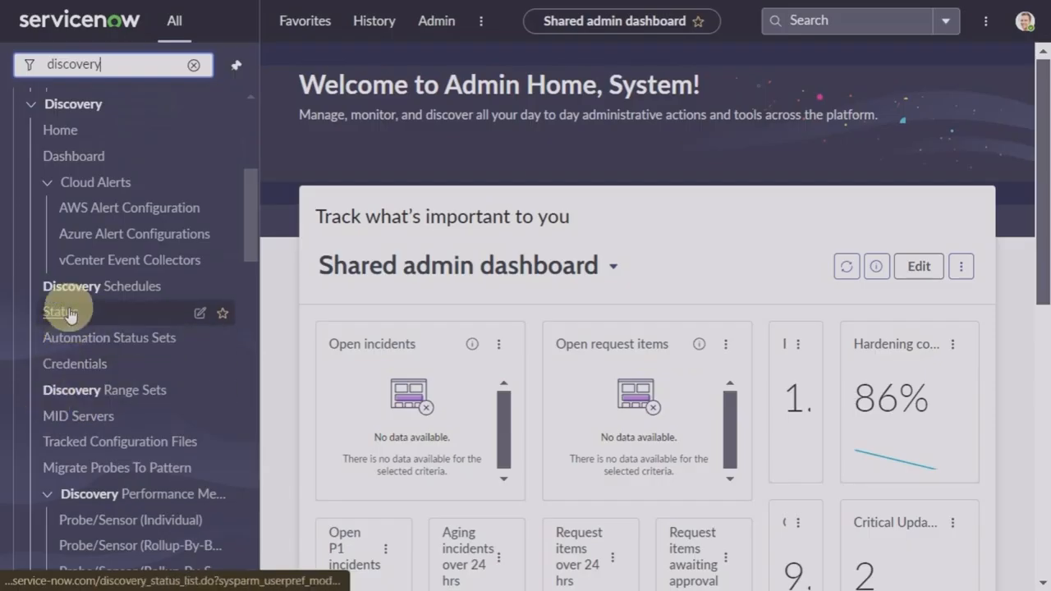
pyautogui.click(69, 308)
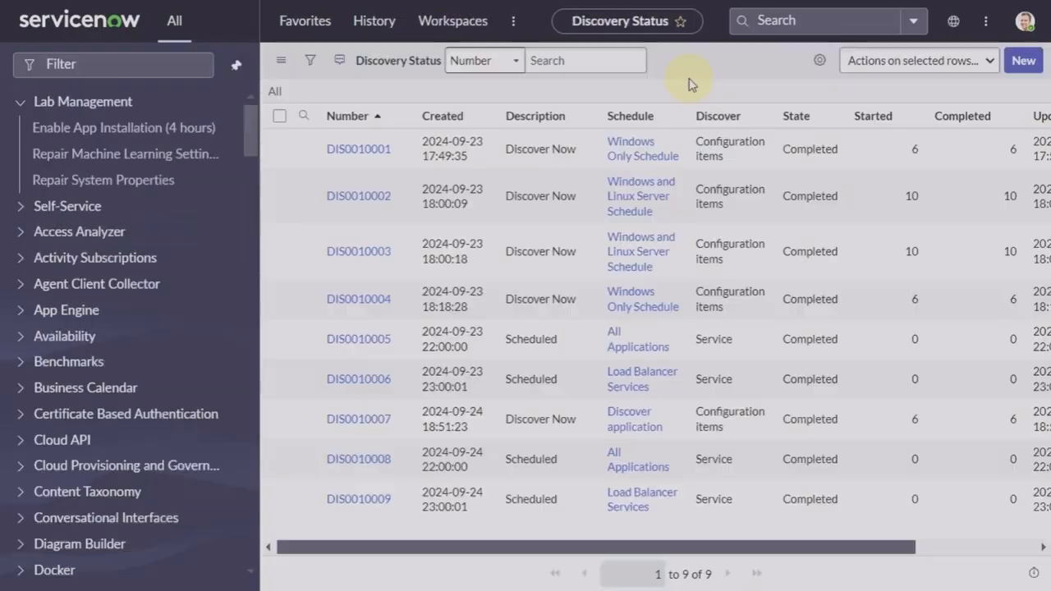
# Step: Open discovery status DIS0010001 and scroll through its details and related lists
pyautogui.click(371, 150)
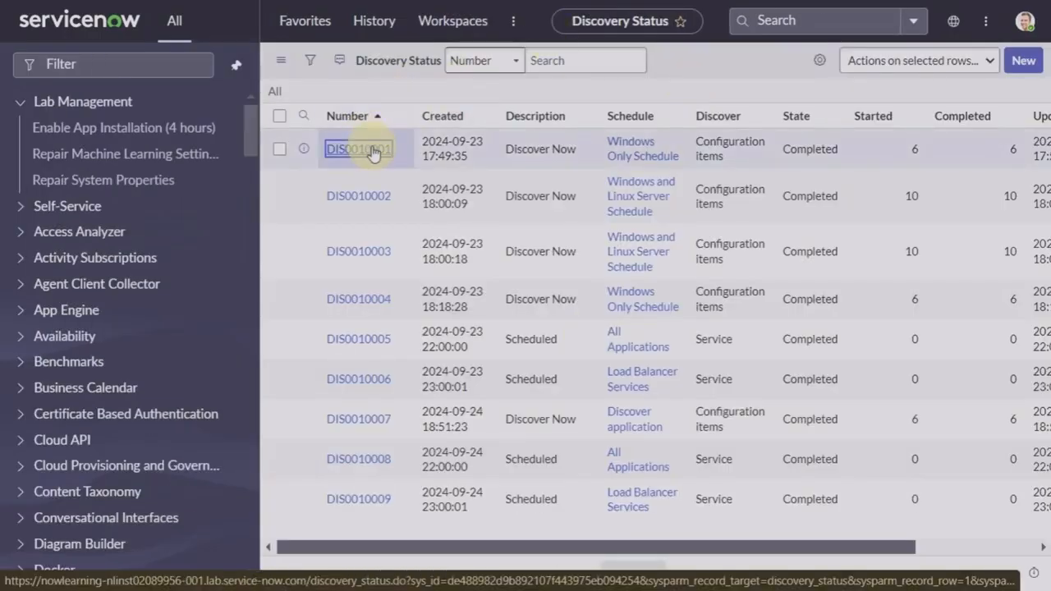
pyautogui.scroll(-5, 399, 321)
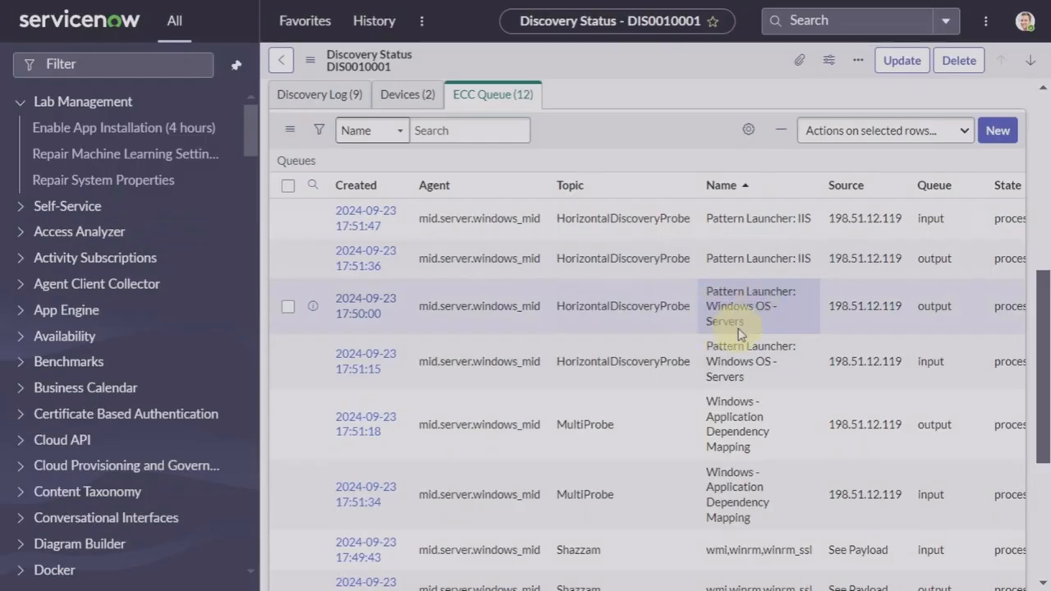
pyautogui.scroll(-4, 738, 332)
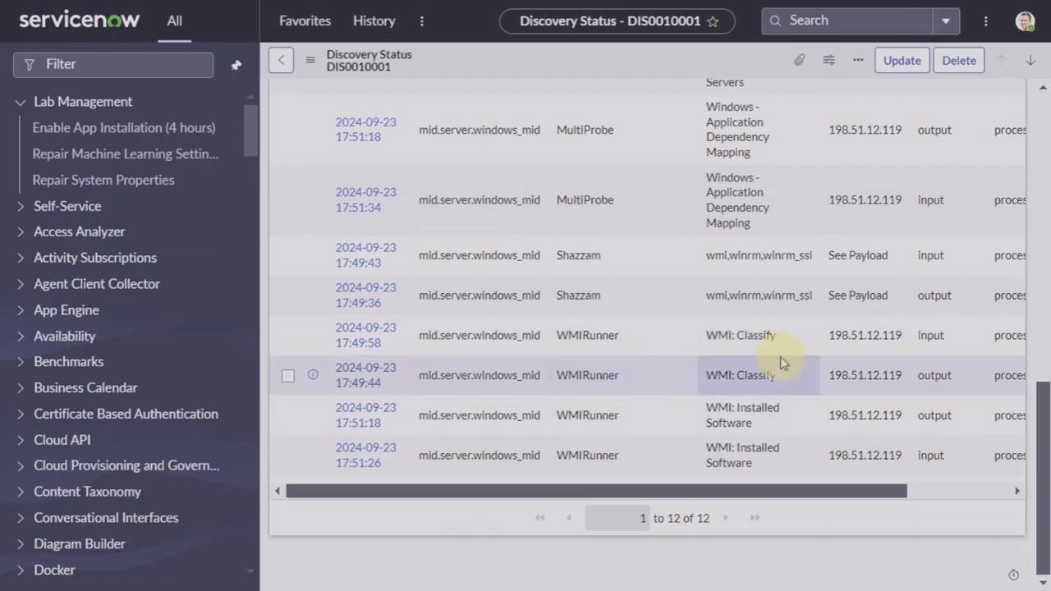
pyautogui.scroll(1, 781, 361)
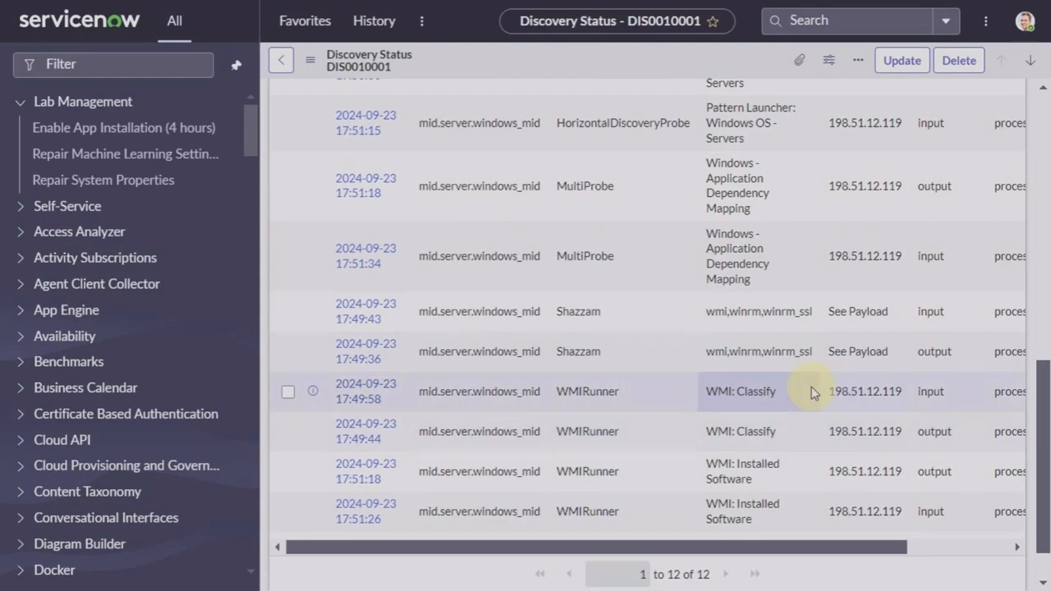
pyautogui.scroll(10, 811, 393)
pyautogui.scroll(-5, 810, 393)
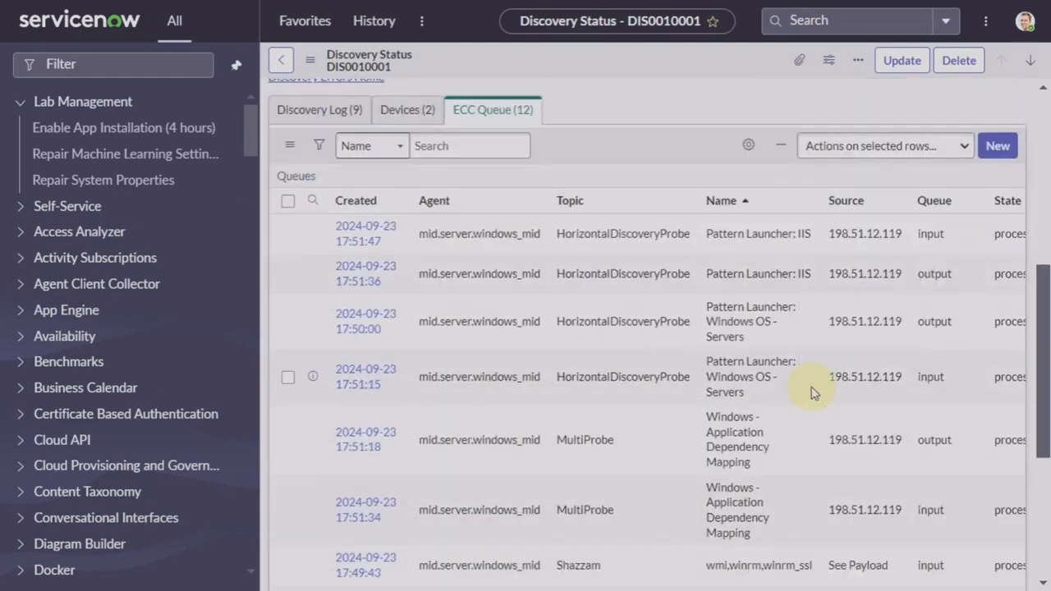
# Step: Review DIS0010001's Devices tab and its 12 ECC Queue entries for 198.51.12.119
pyautogui.click(390, 114)
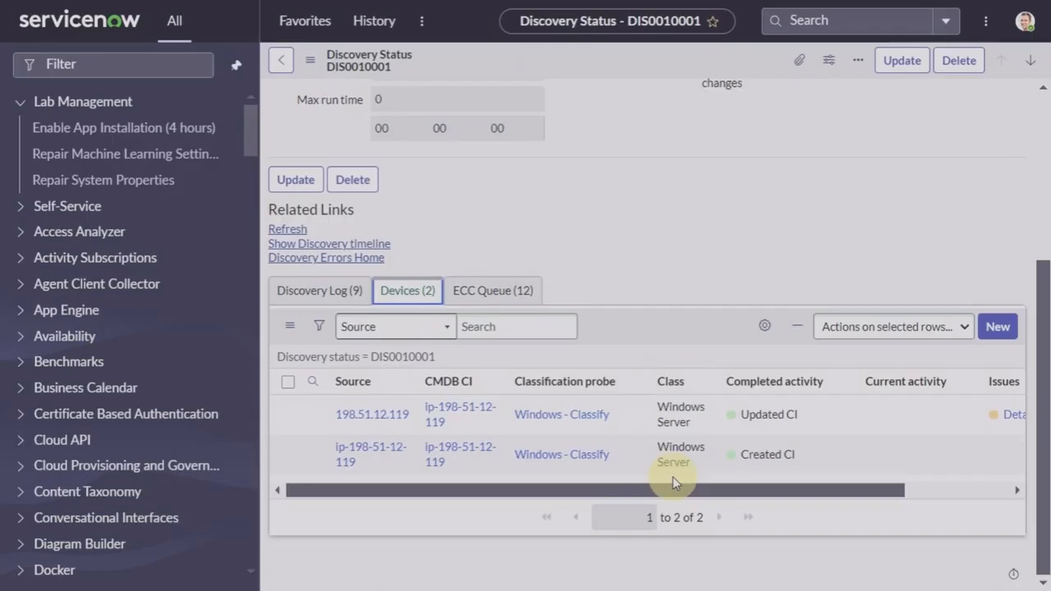
pyautogui.click(491, 304)
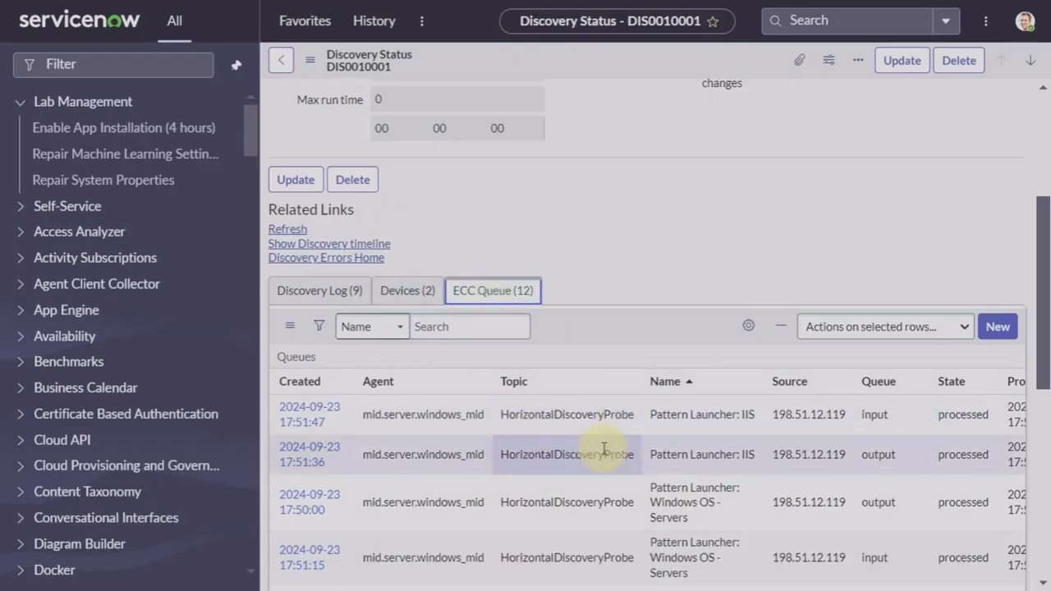
pyautogui.scroll(-3, 604, 449)
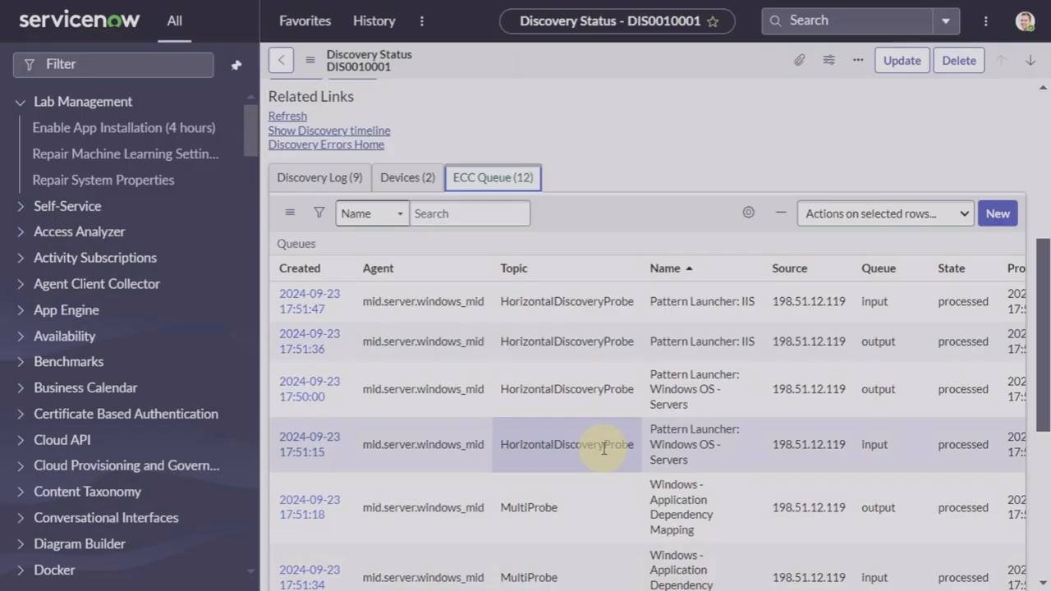
pyautogui.scroll(-1, 604, 448)
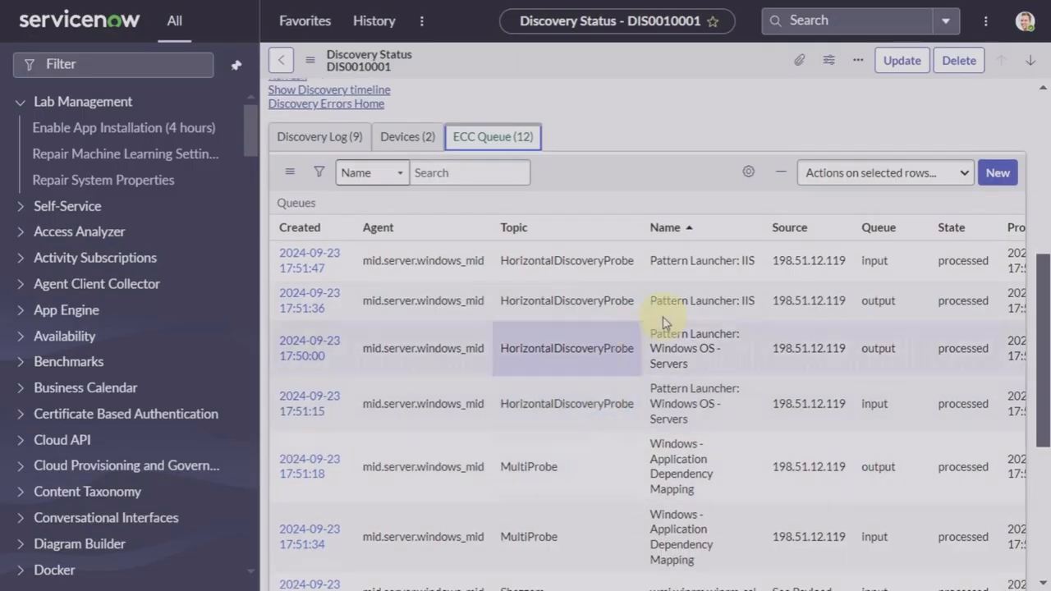
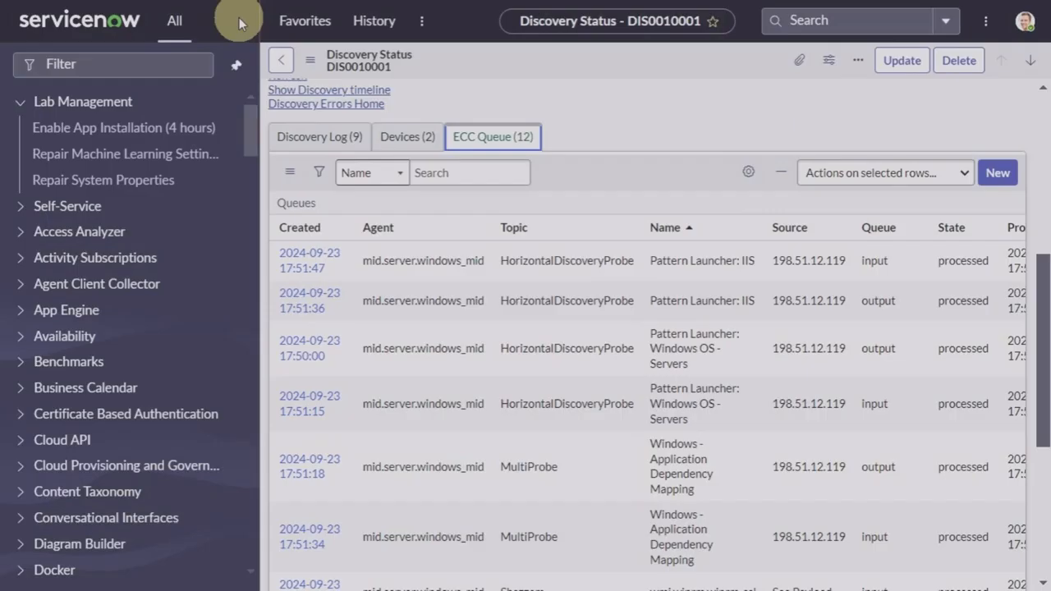
# Step: Filter the navigator to 'patterns', search Discovery Patterns for 'windows os' and open Windows OS - Servers
pyautogui.click(136, 66)
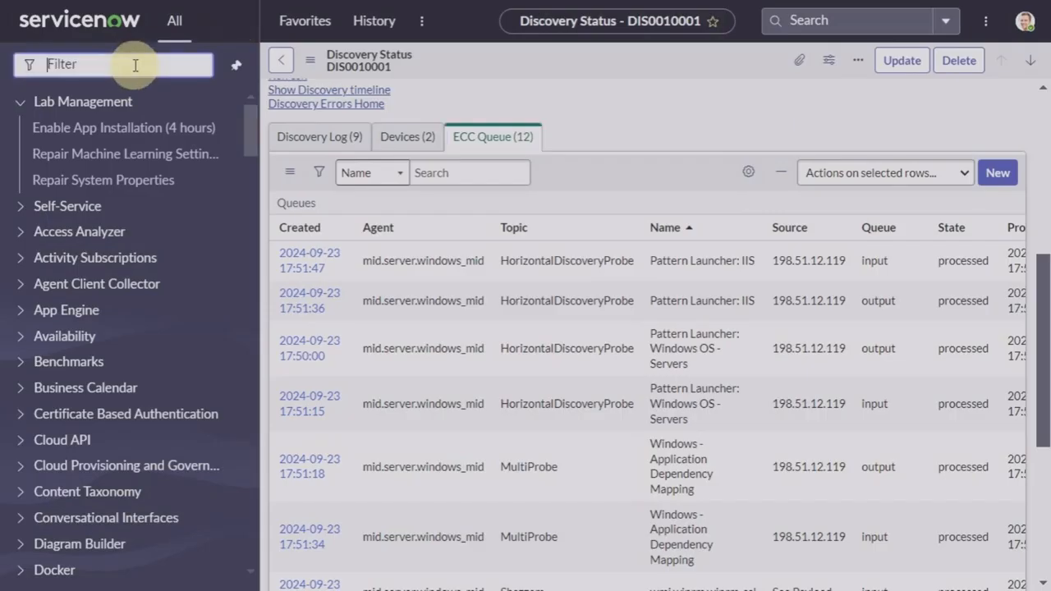
pyautogui.write('patterns')
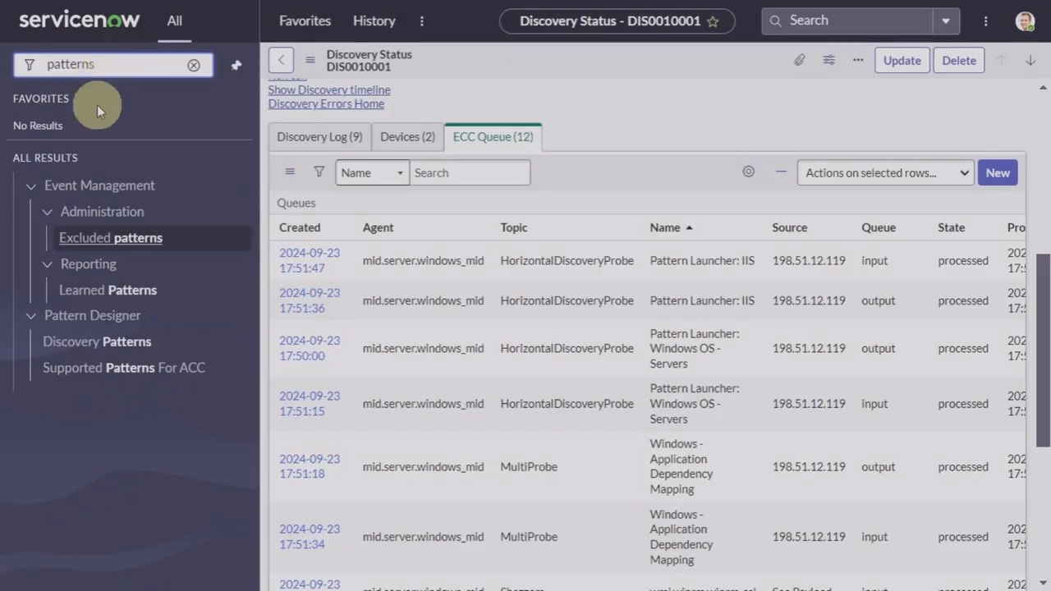
pyautogui.click(98, 345)
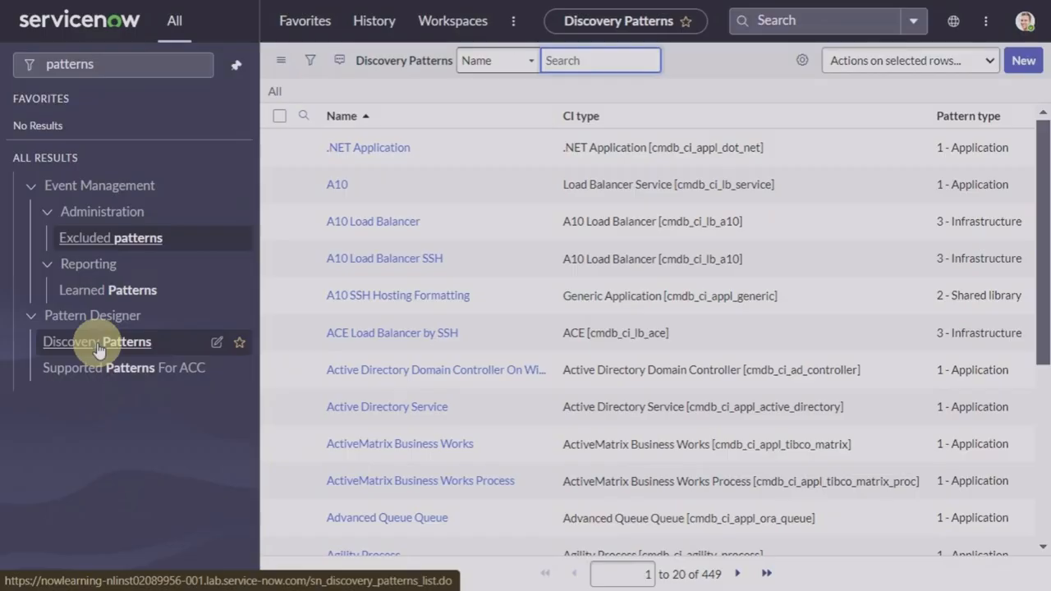
pyautogui.click(587, 65)
pyautogui.write('windo')
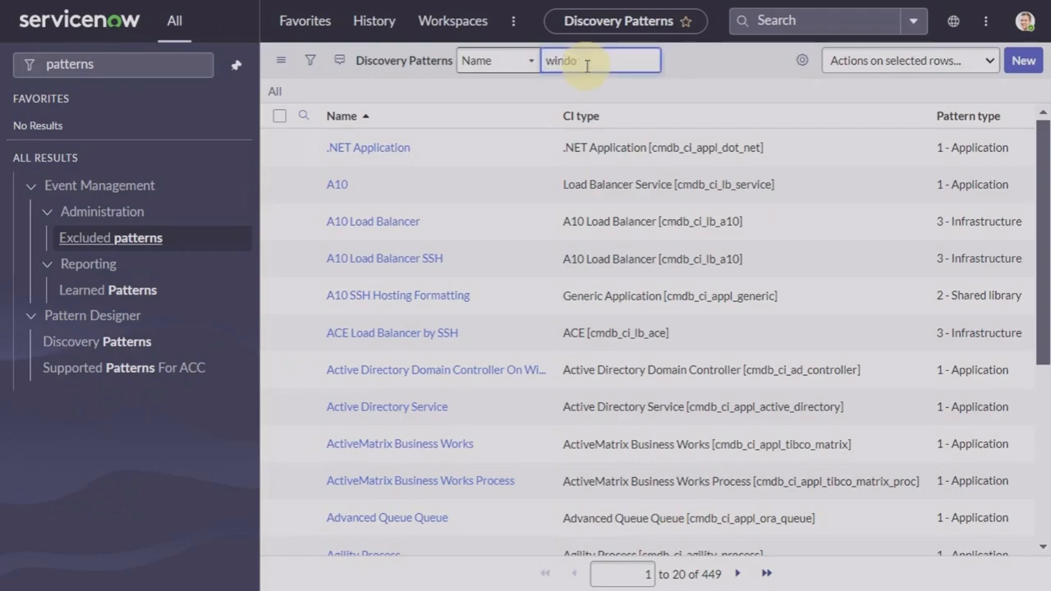
pyautogui.write('ws os')
pyautogui.press('BackSpace')
pyautogui.press('BackSpace')
pyautogui.press('BackSpace')
pyautogui.press('BackSpace')
pyautogui.press('BackSpace')
pyautogui.press('BackSpace')
pyautogui.press('BackSpace')
pyautogui.press('BackSpace')
pyautogui.press('BackSpace')
pyautogui.press('BackSpace')
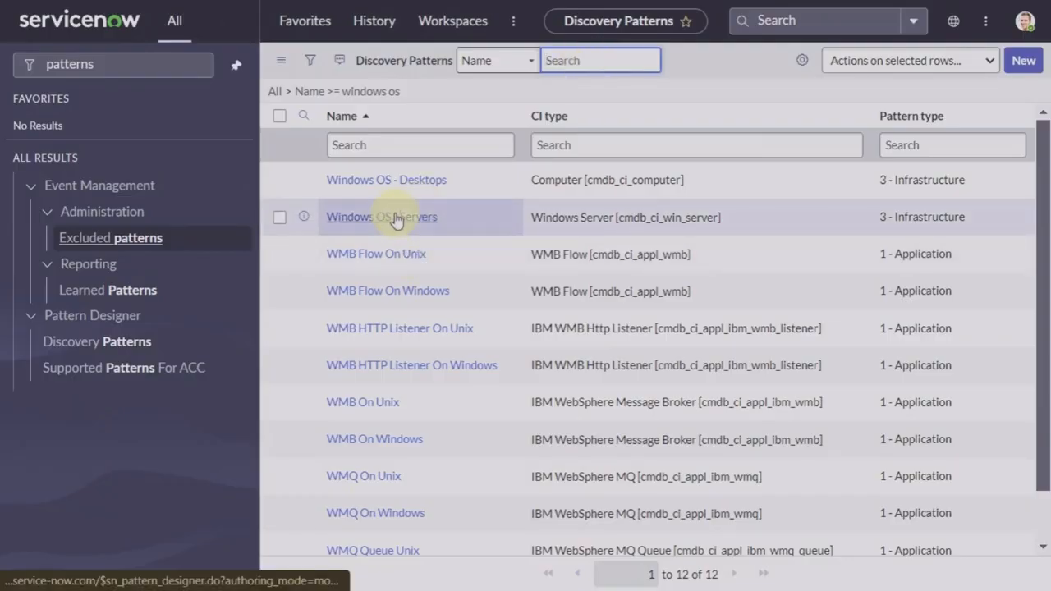
pyautogui.click(428, 220)
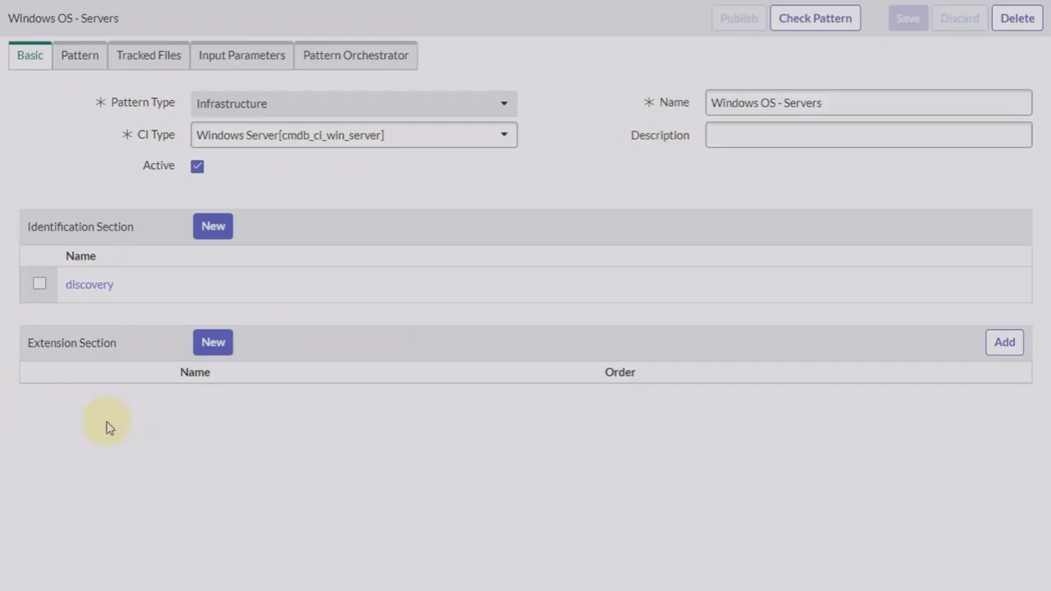
# Step: Create a new extension section named 'Custom step', keeping order 1, and confirm it
pyautogui.click(219, 350)
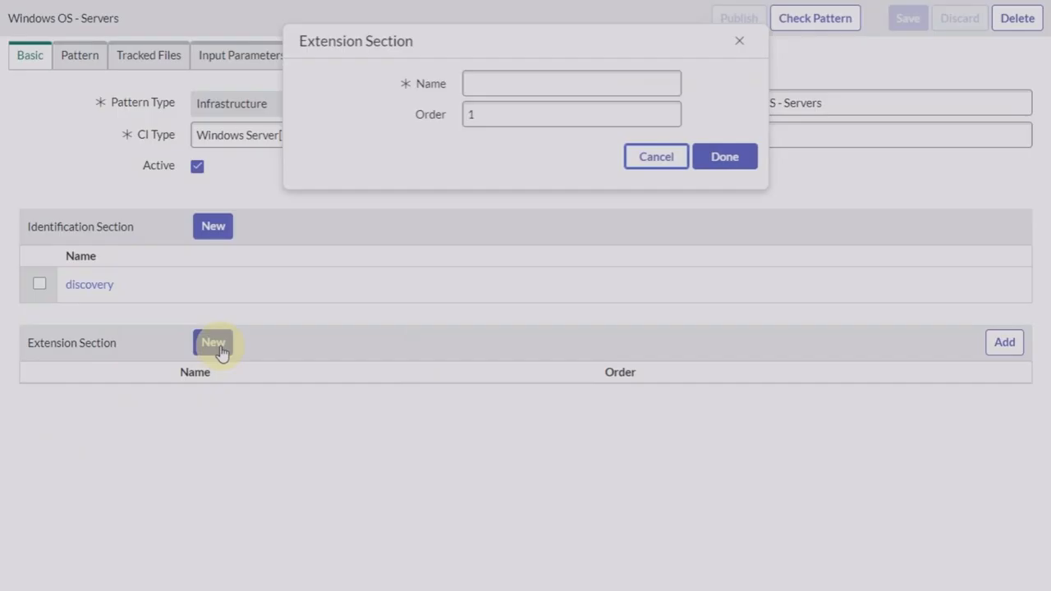
pyautogui.click(427, 90)
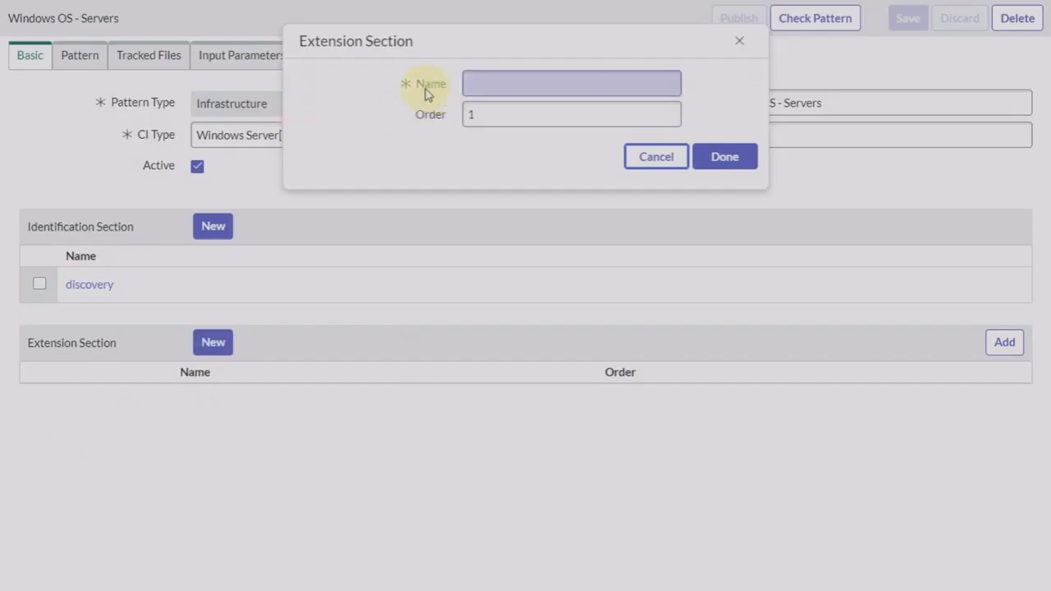
pyautogui.click(531, 88)
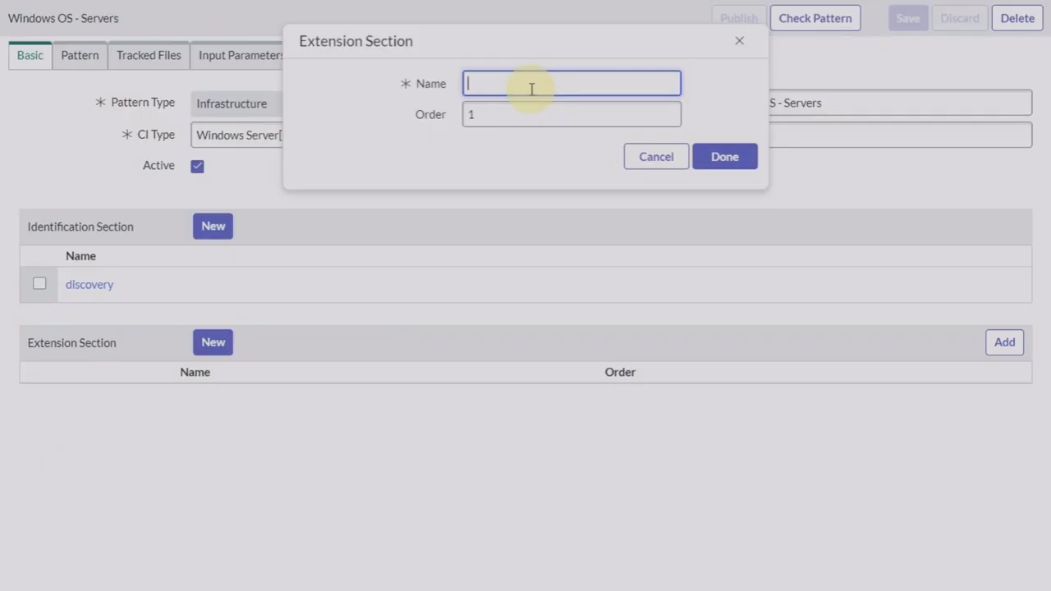
pyautogui.write('Custom step')
pyautogui.click(726, 157)
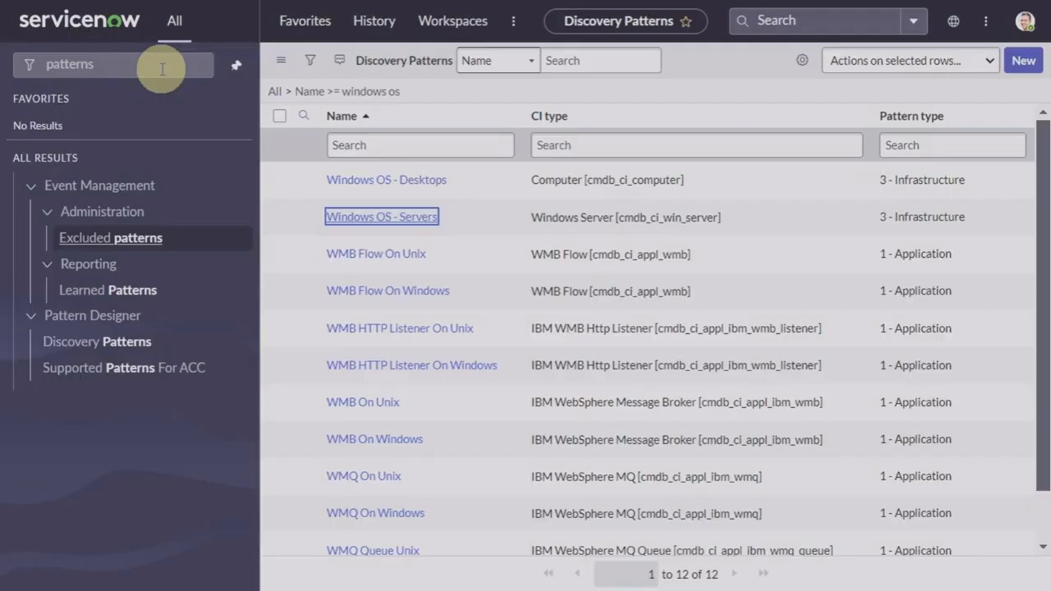
# Step: Change the navigator filter to 'discovery' and open the Discovery > Status list
pyautogui.click(156, 65)
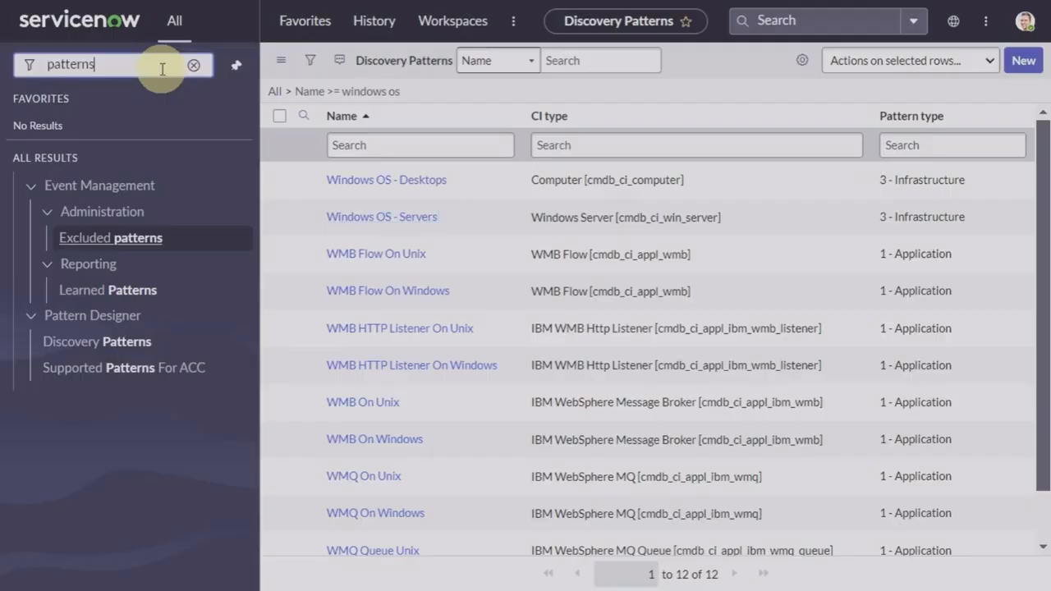
pyautogui.click(194, 65)
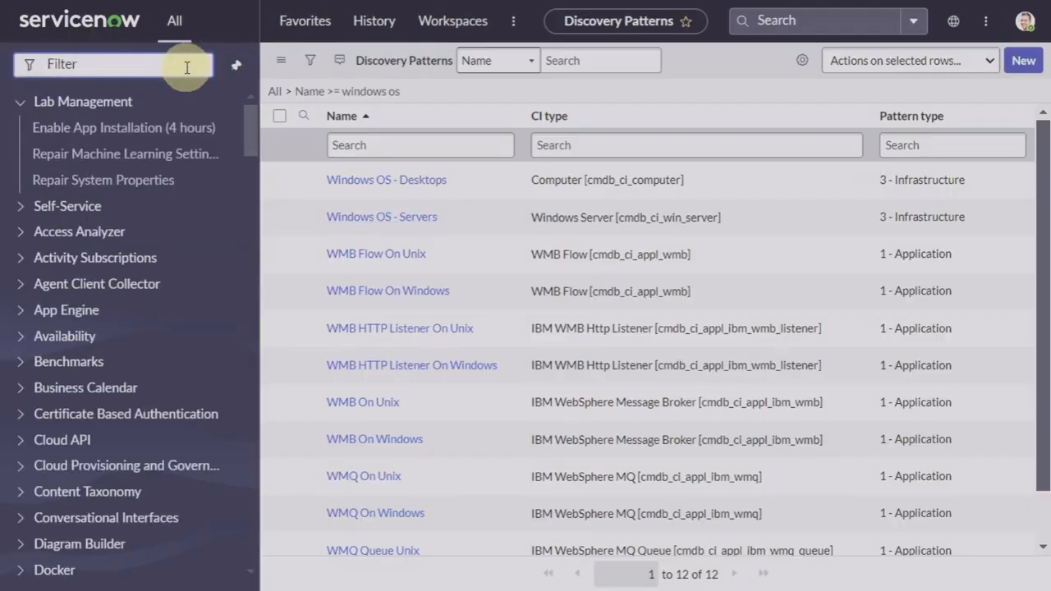
pyautogui.write('discoveryn')
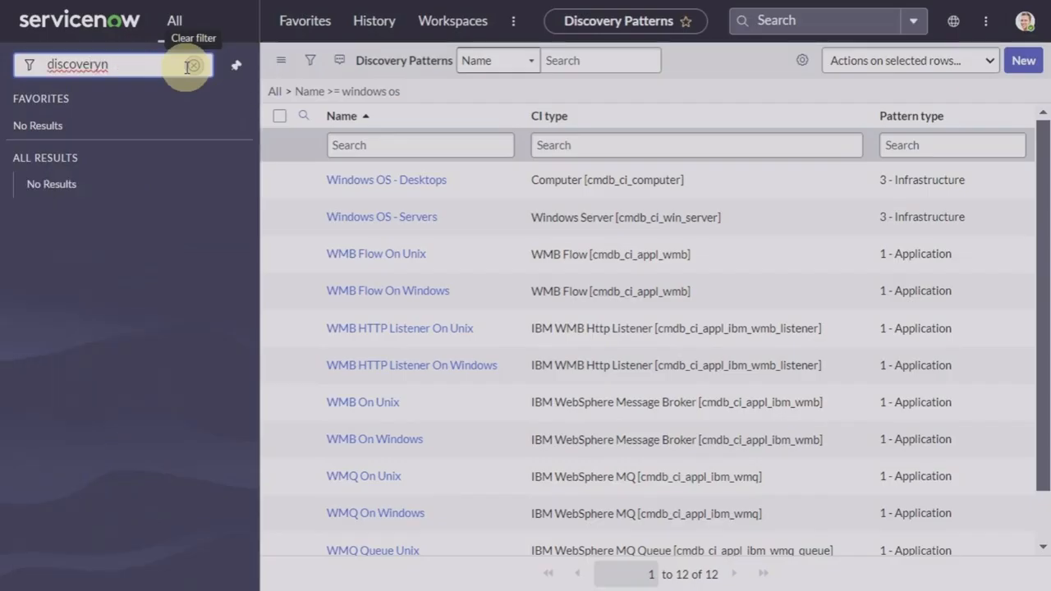
pyautogui.press('BackSpace')
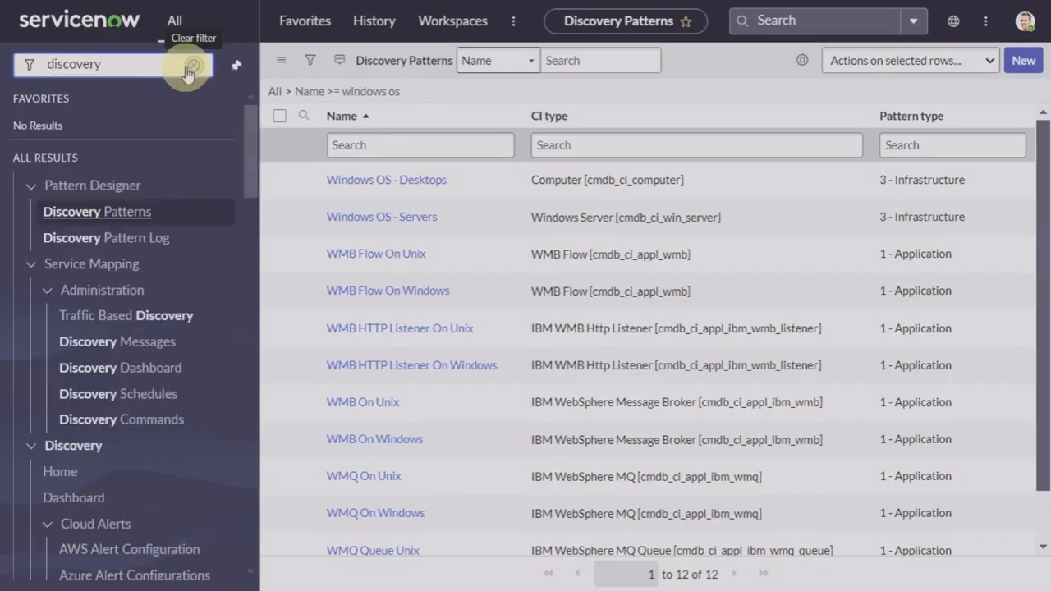
pyautogui.scroll(-3, 96, 294)
pyautogui.scroll(-2, 99, 296)
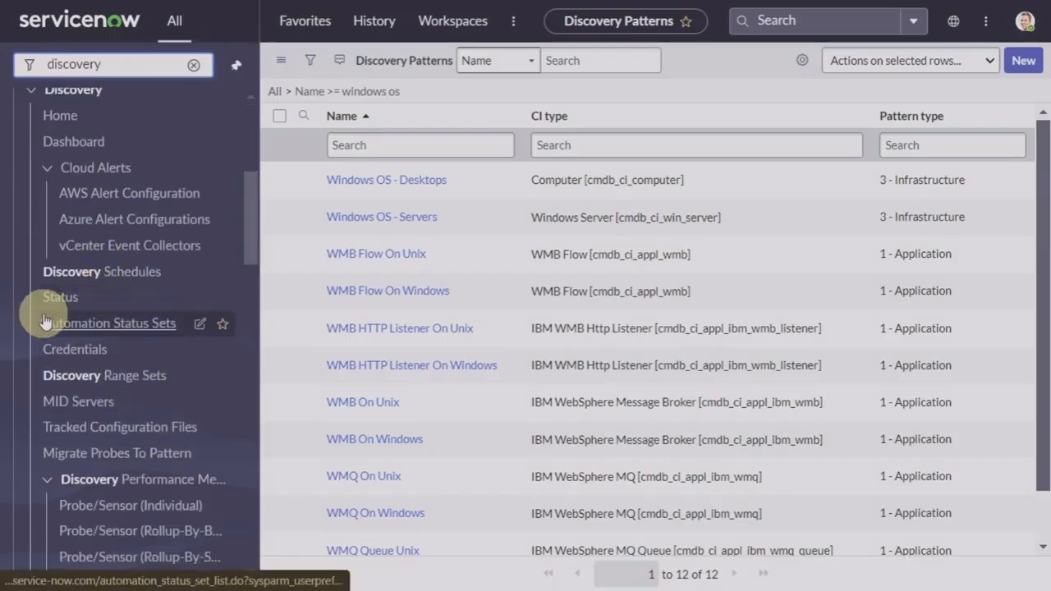
pyautogui.click(132, 296)
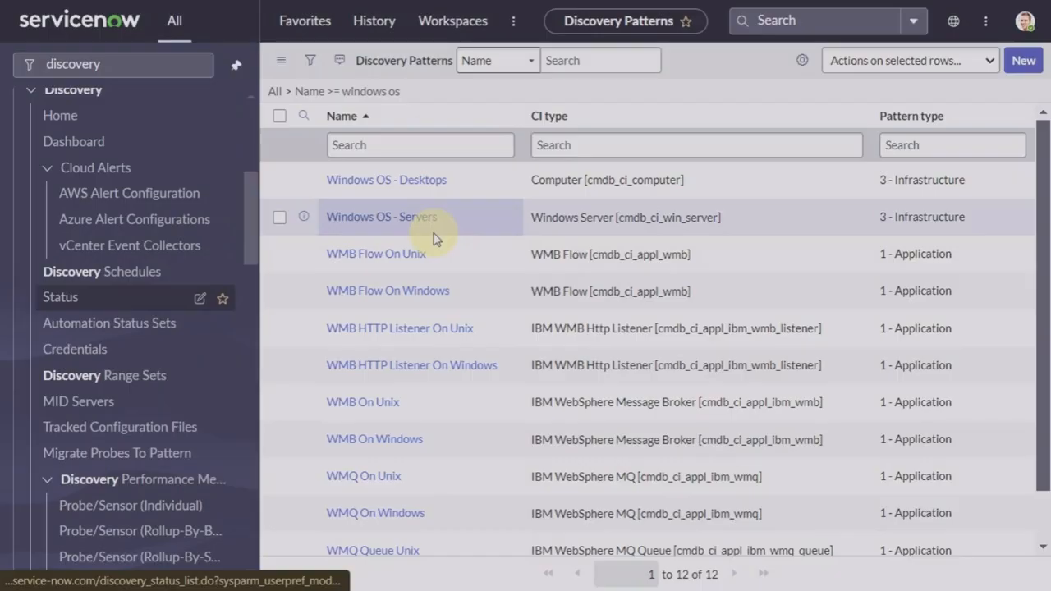
# Step: Open status DIS0010001 and show its Discovery Log entries
pyautogui.click(360, 153)
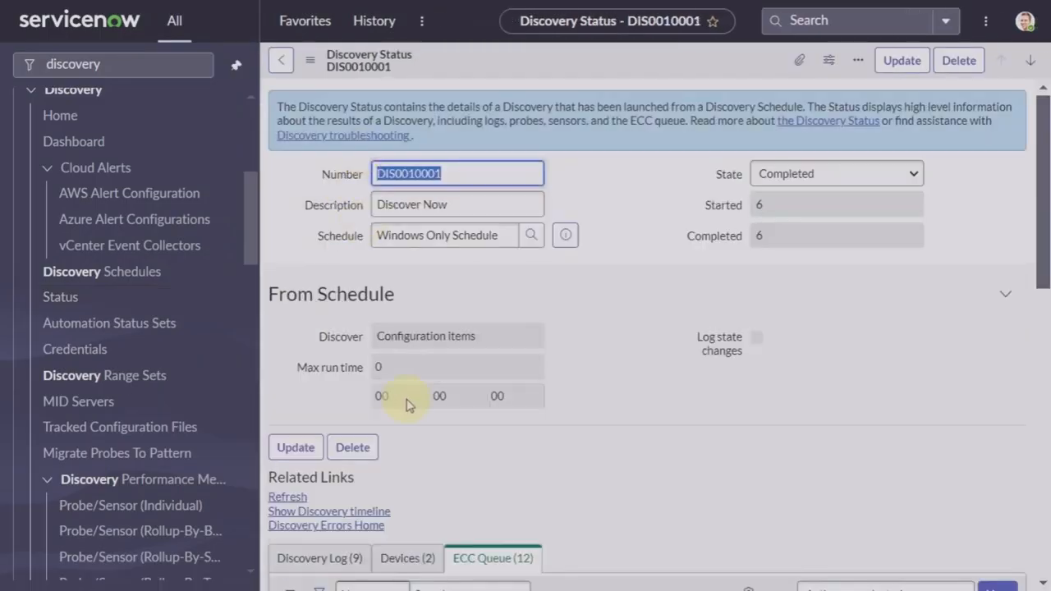
pyautogui.scroll(-3, 406, 402)
pyautogui.scroll(-3, 405, 403)
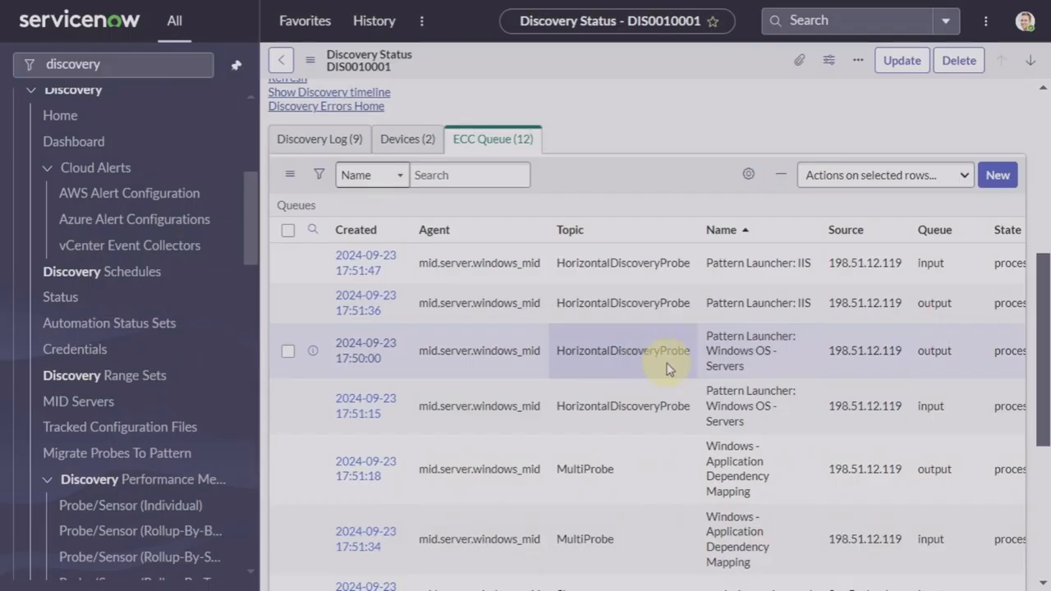
pyautogui.scroll(-1, 667, 368)
pyautogui.click(327, 97)
pyautogui.scroll(-4, 563, 347)
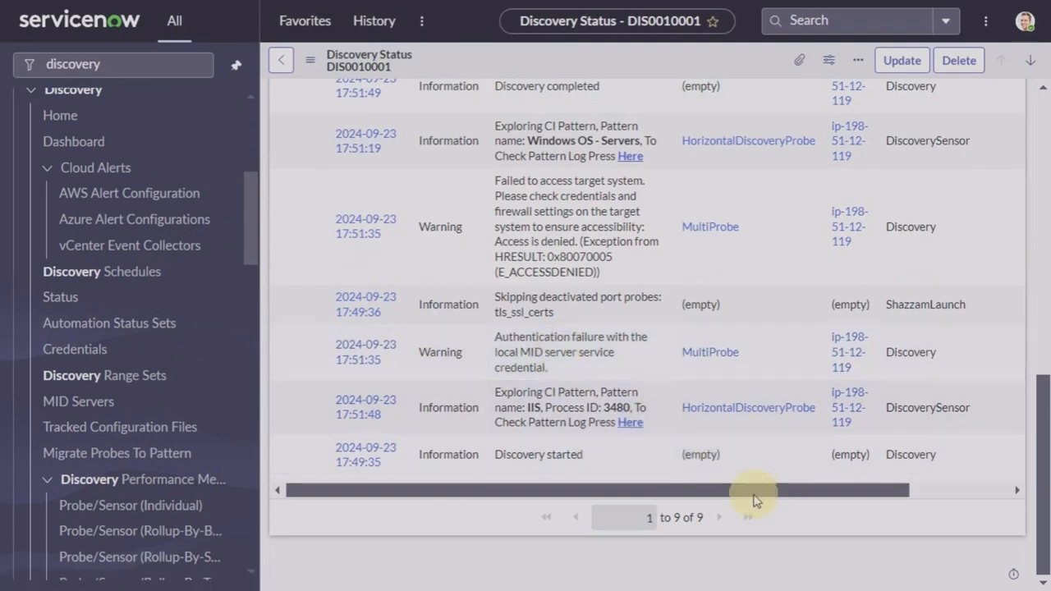
# Step: Open the pattern log for the Windows OS - Servers run on 198.51.12.119
pyautogui.click(631, 157)
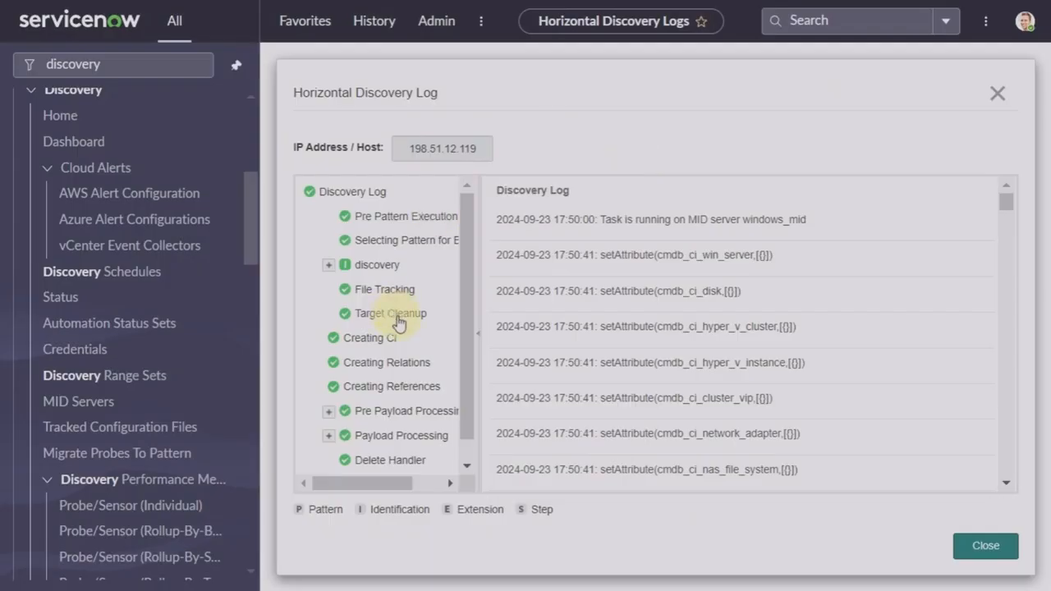
pyautogui.scroll(-1, 399, 323)
pyautogui.scroll(1, 399, 324)
# Step: Expand the discovery identification steps and scroll through every pattern step and setAttribute entry
pyautogui.click(328, 264)
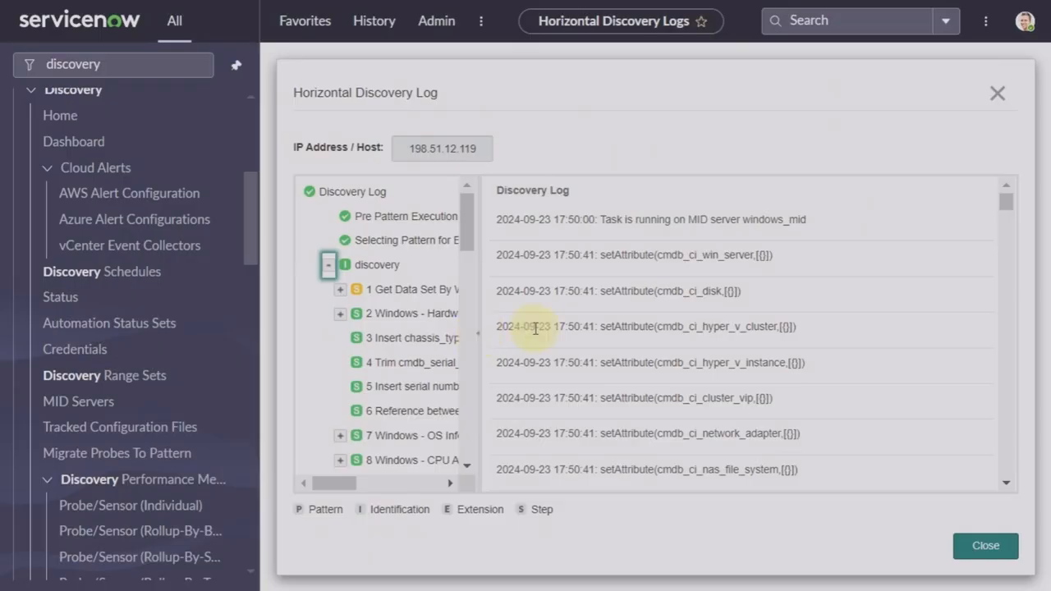
pyautogui.scroll(-2, 404, 358)
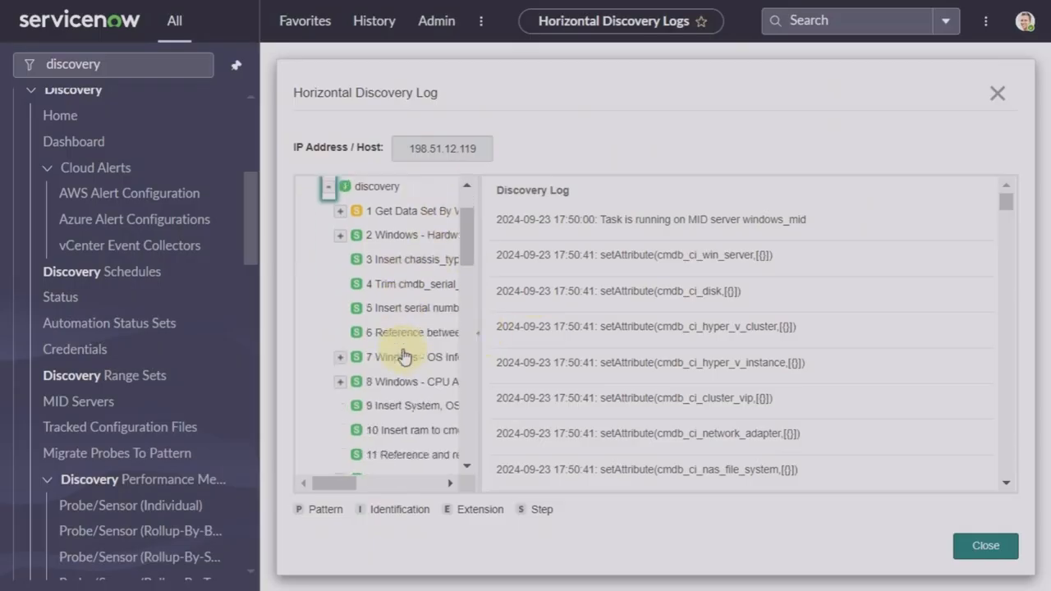
pyautogui.scroll(1, 404, 355)
pyautogui.scroll(-3, 404, 354)
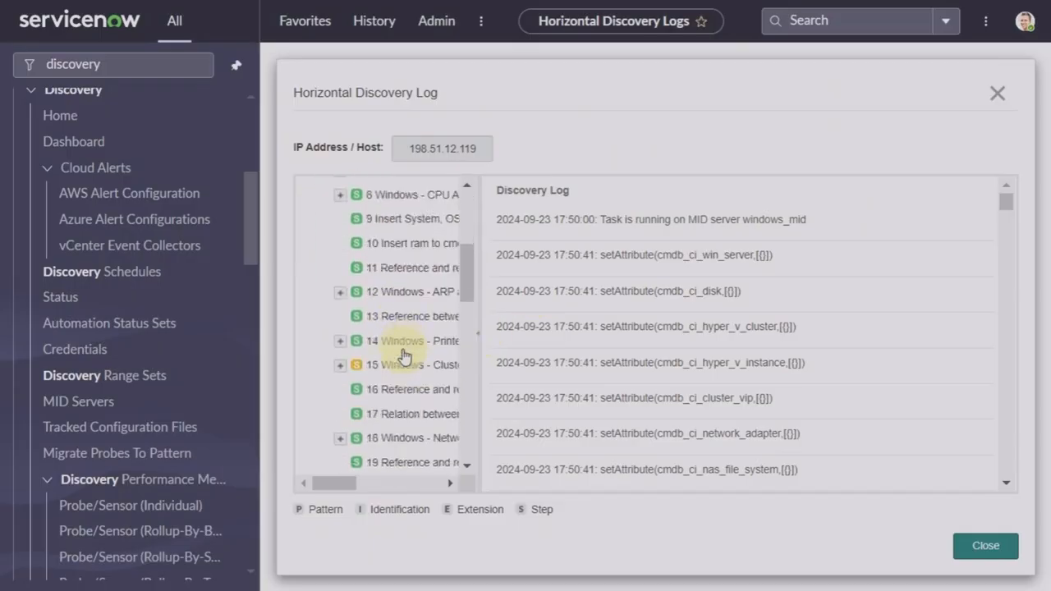
pyautogui.scroll(3, 402, 353)
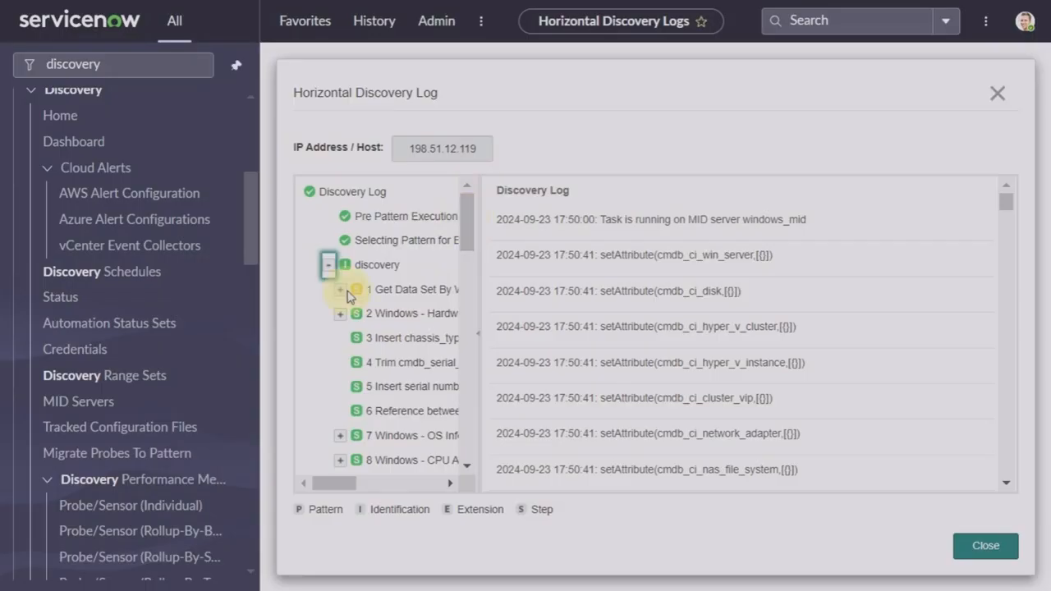
pyautogui.scroll(-8, 349, 294)
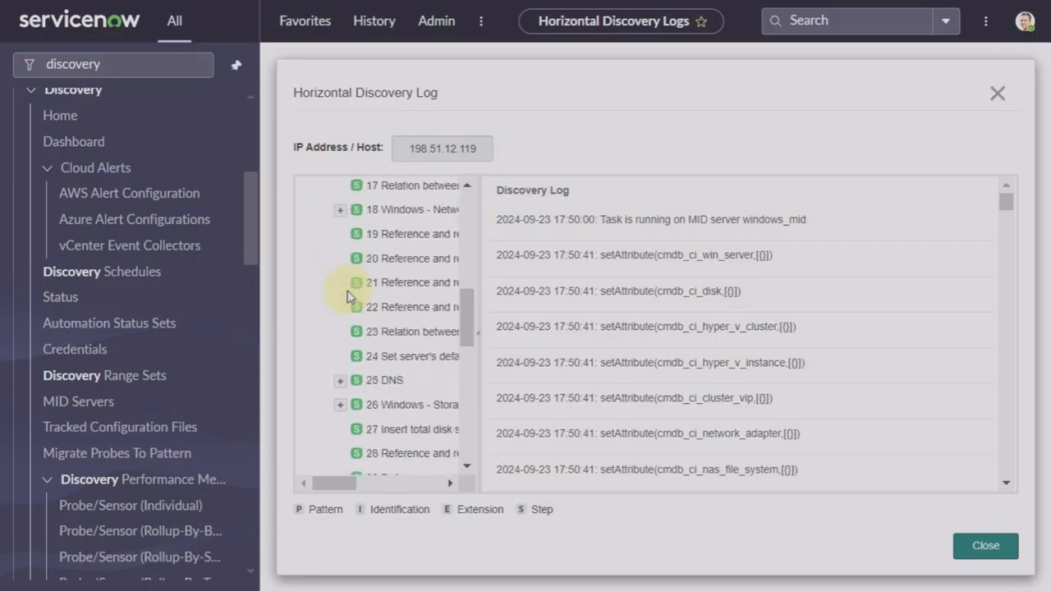
pyautogui.scroll(-4, 348, 294)
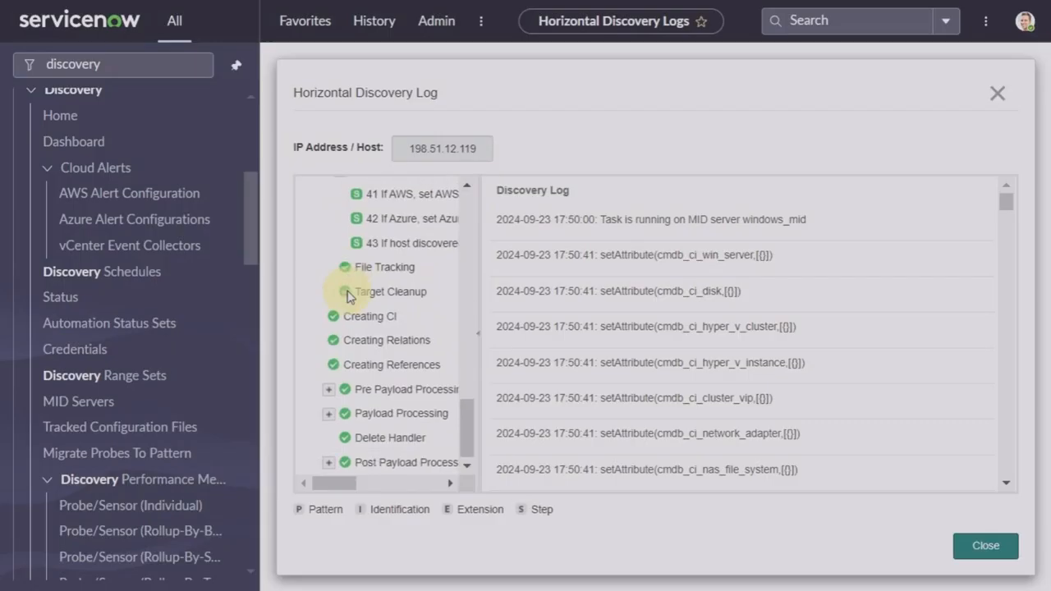
pyautogui.scroll(3, 348, 294)
pyautogui.scroll(-1, 348, 294)
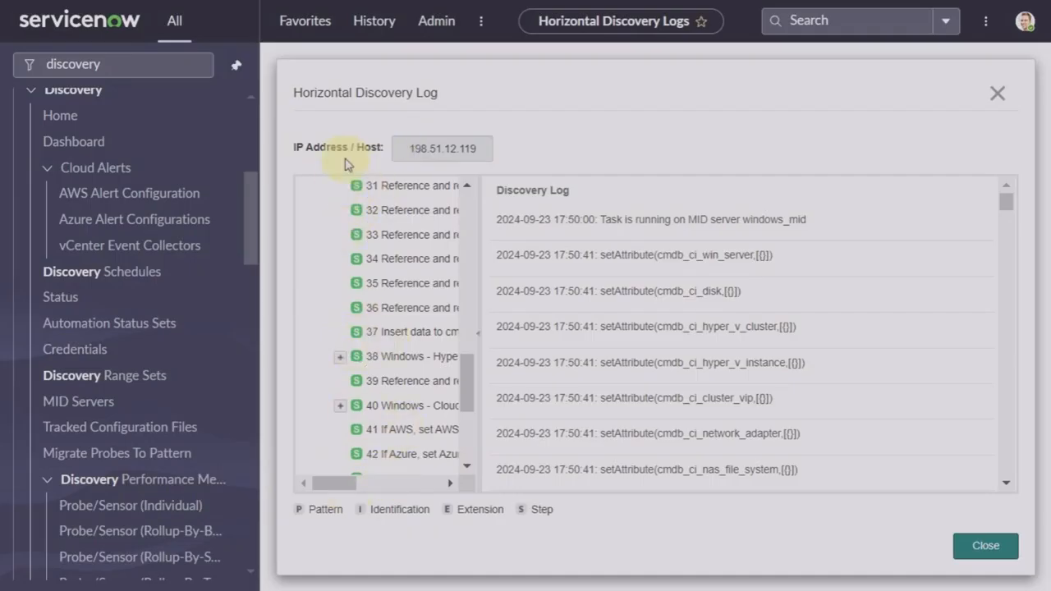
pyautogui.scroll(-3, 391, 460)
pyautogui.scroll(4, 396, 463)
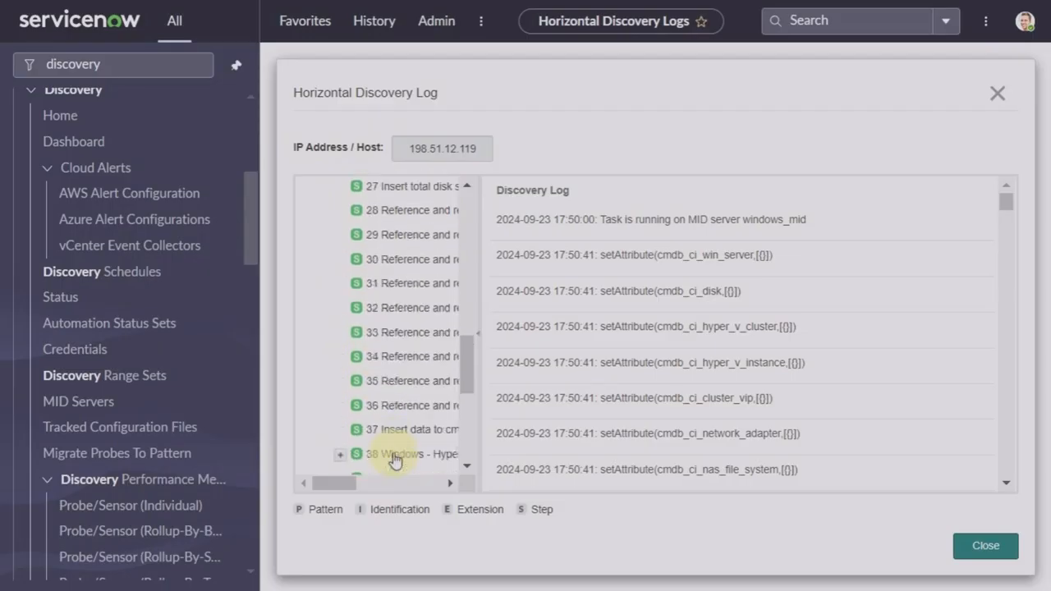
pyautogui.scroll(8, 394, 460)
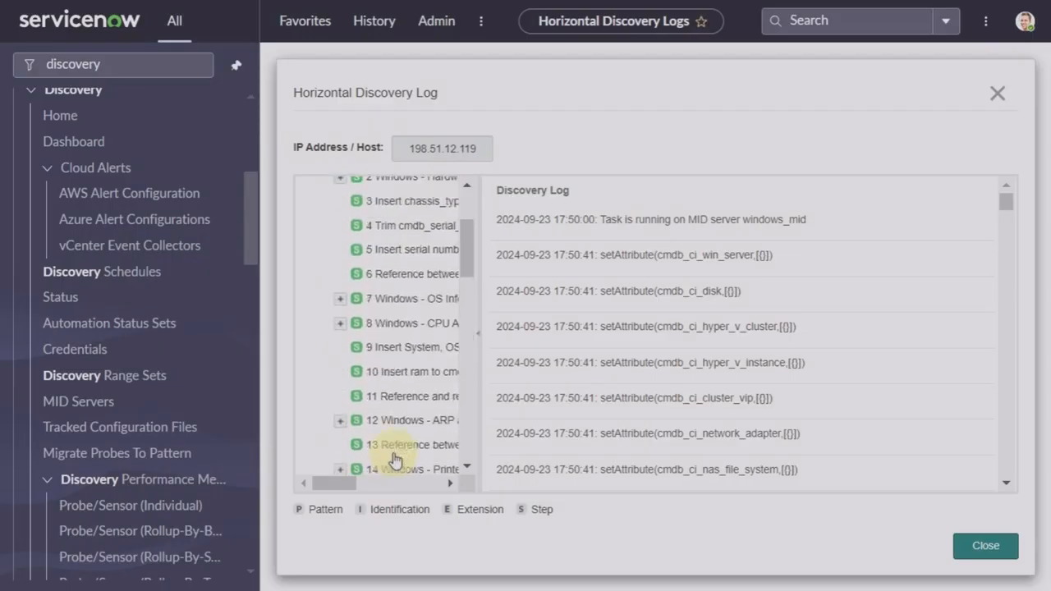
pyautogui.scroll(3, 394, 460)
pyautogui.scroll(-2, 394, 459)
pyautogui.scroll(-2, 395, 460)
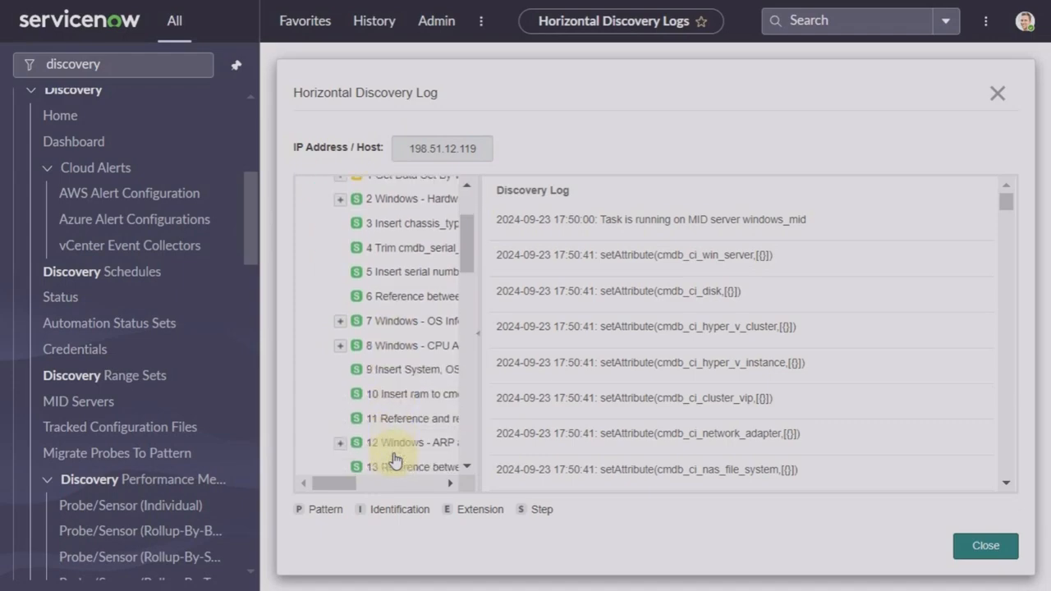
pyautogui.scroll(-2, 394, 456)
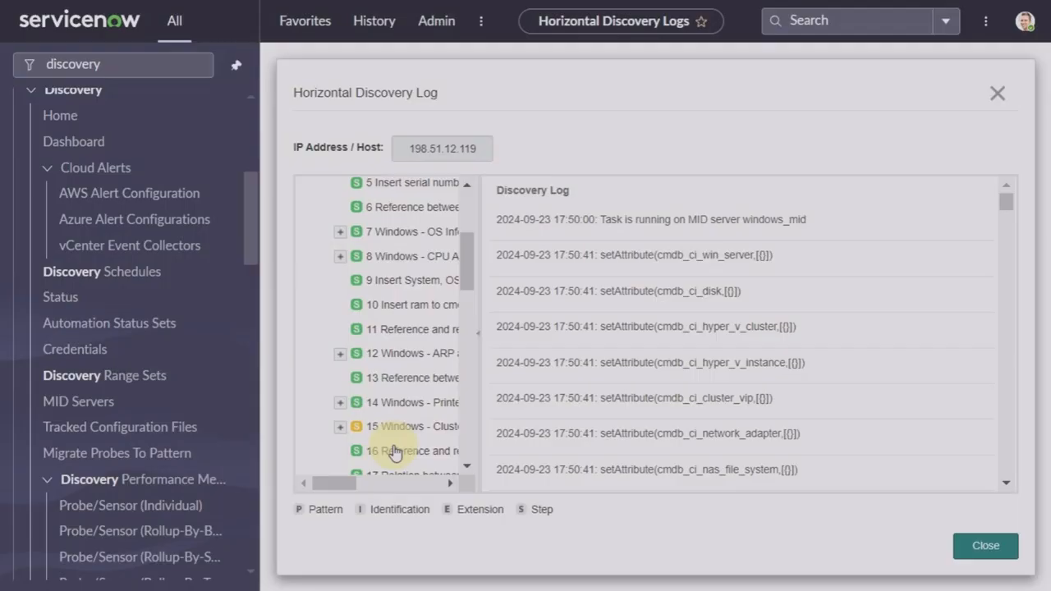
pyautogui.scroll(-6, 395, 452)
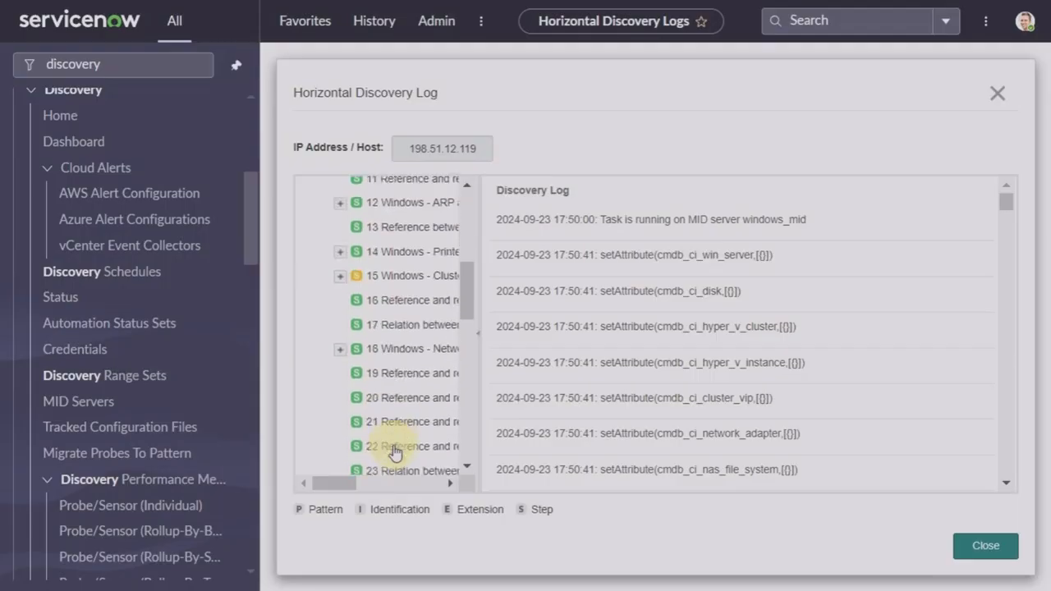
pyautogui.scroll(-10, 394, 453)
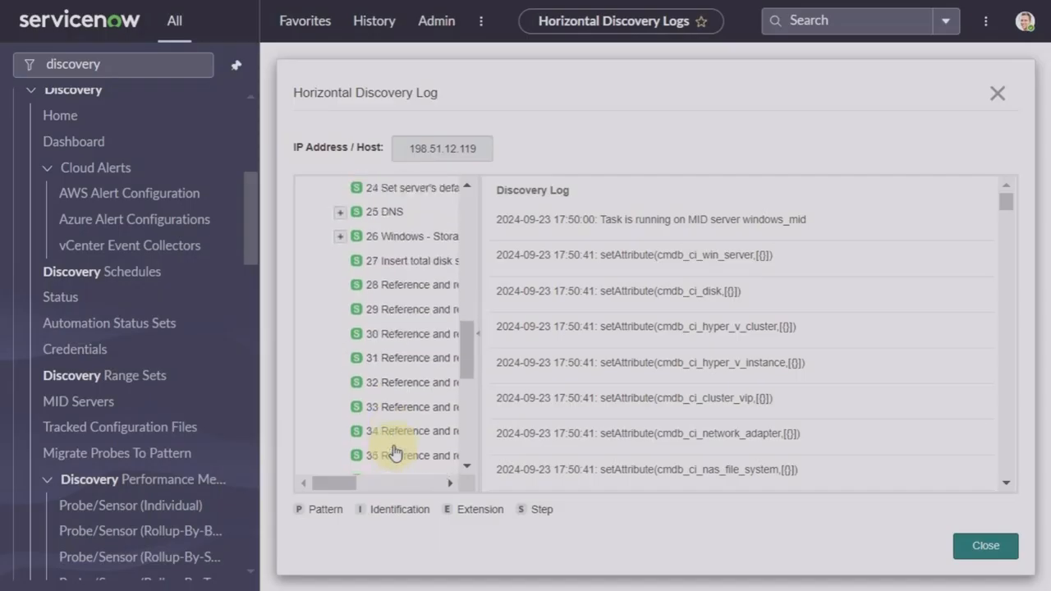
pyautogui.scroll(10, 390, 394)
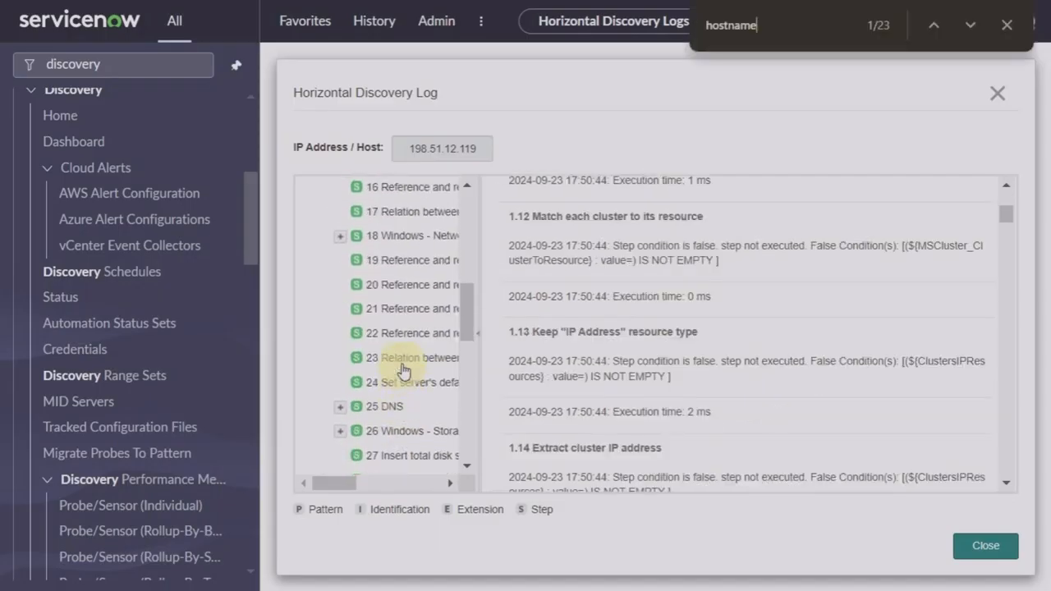
# Step: Return to the Discovery Log root to view the full horizontal discovery log
pyautogui.click(381, 413)
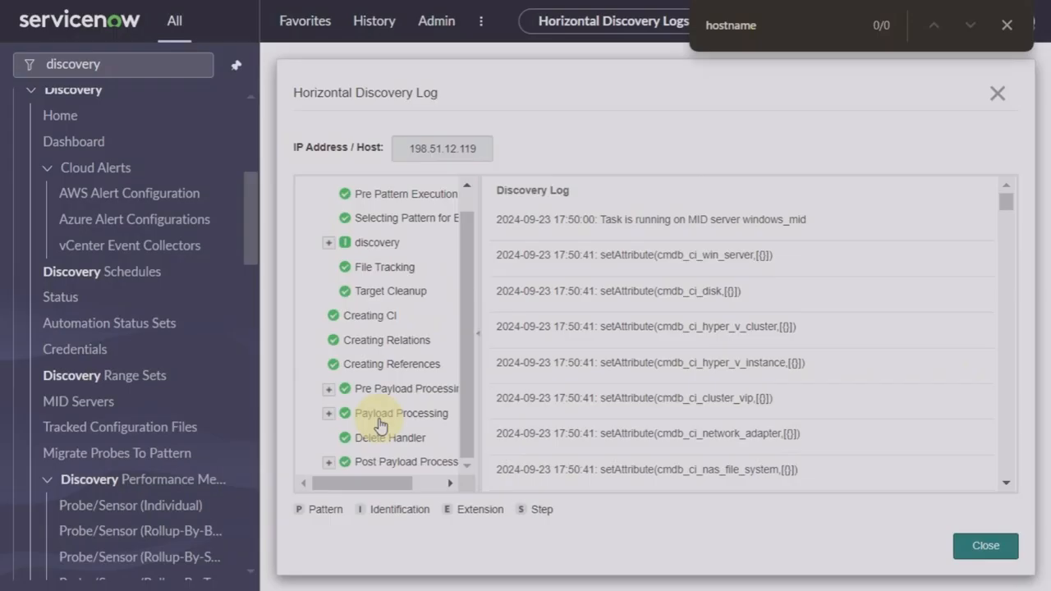
pyautogui.scroll(1, 373, 287)
pyautogui.scroll(-1, 373, 287)
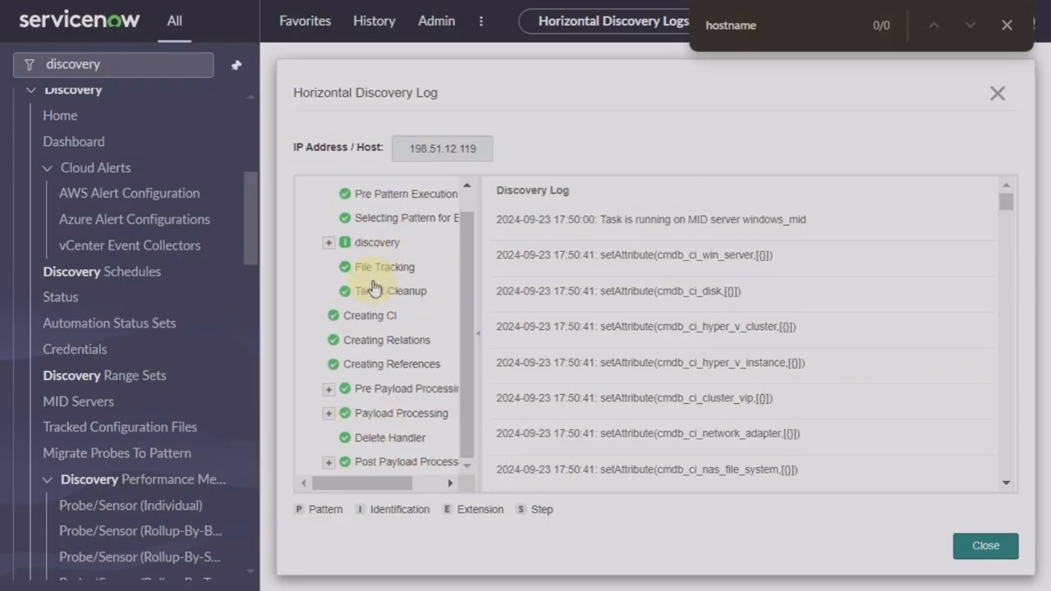
pyautogui.scroll(1, 382, 194)
pyautogui.scroll(-1, 383, 197)
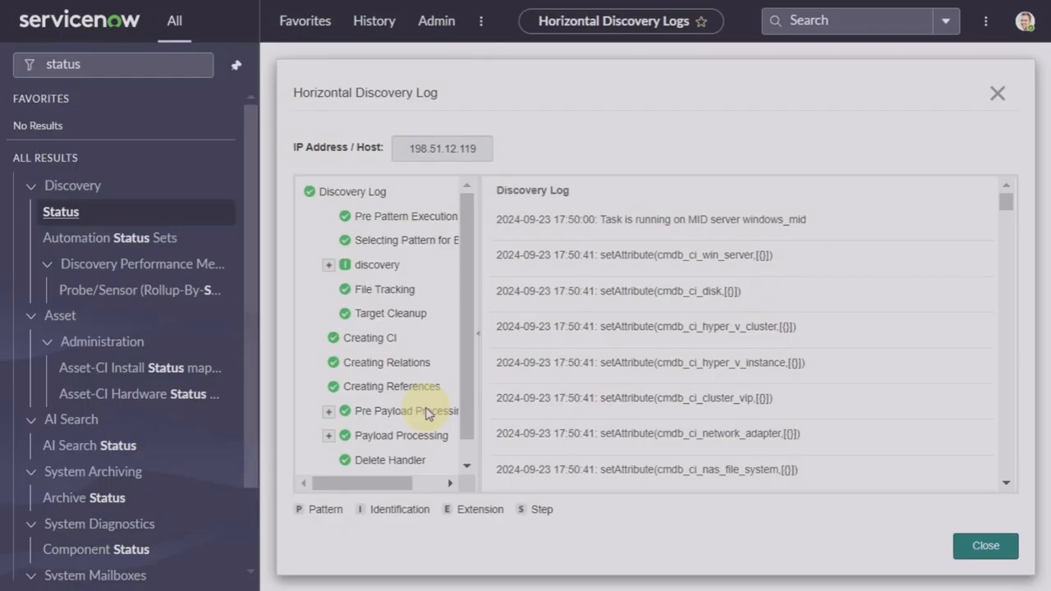
# Step: Switch the navigator filter to 'patterns' and reopen Windows OS - Servers via a 'windows os' name search
pyautogui.click(141, 64)
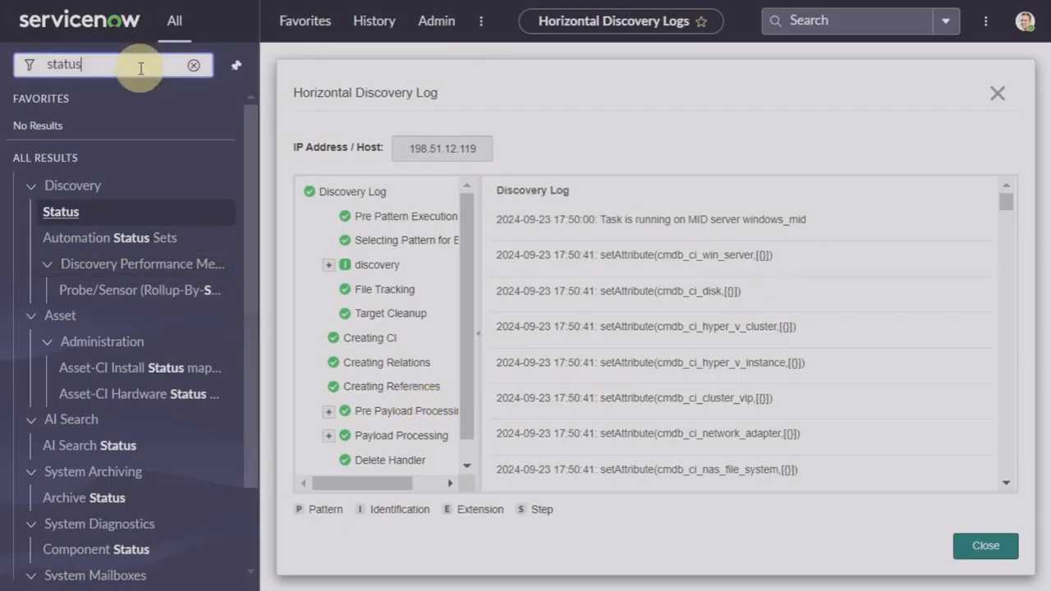
pyautogui.click(187, 66)
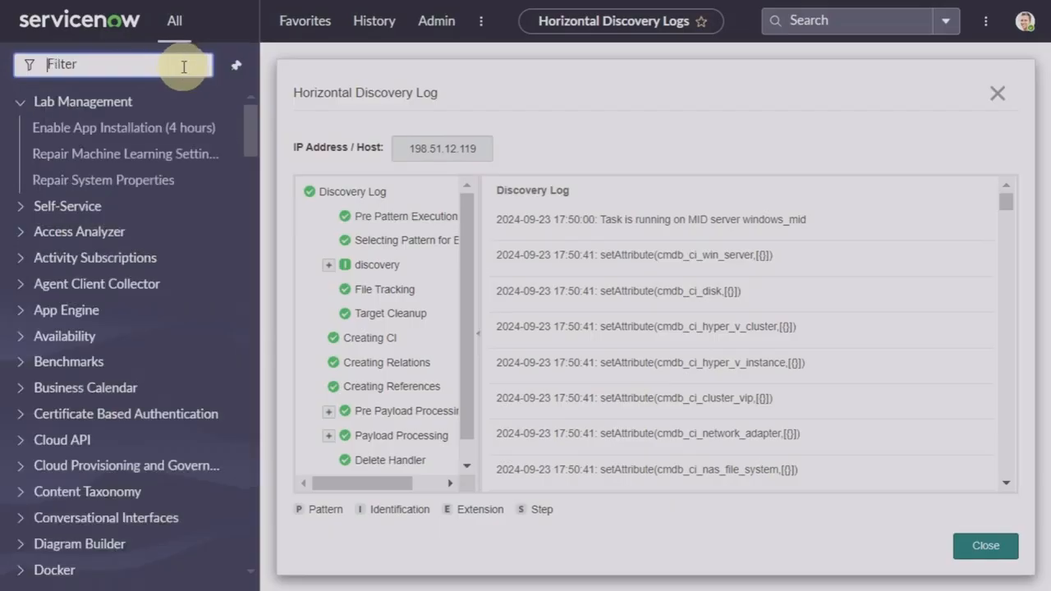
pyautogui.write('p')
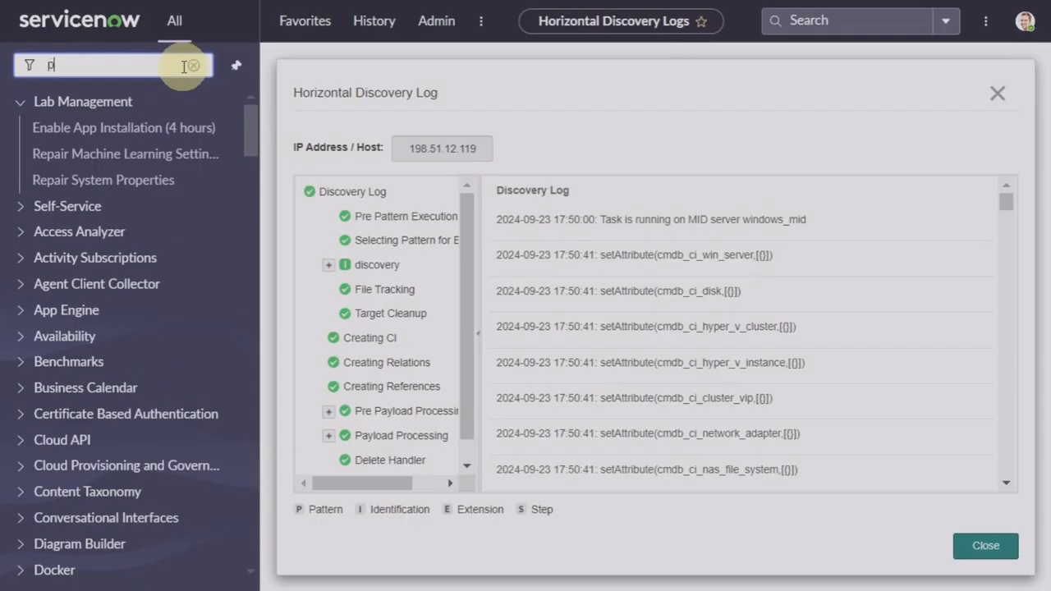
pyautogui.write('atterns')
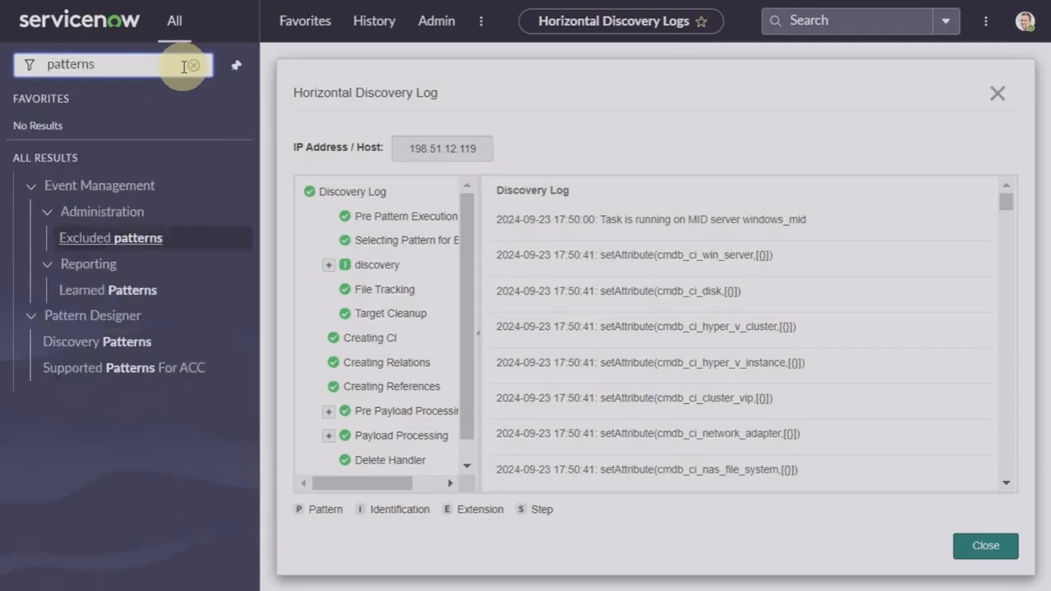
pyautogui.click(112, 348)
pyautogui.click(591, 59)
pyautogui.write('windows')
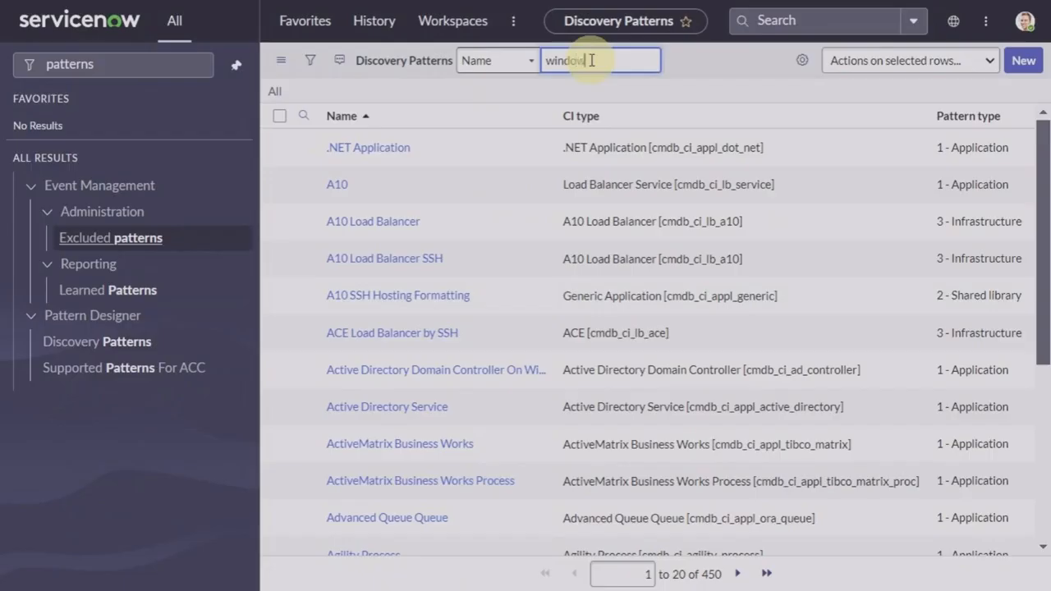
pyautogui.write(' os')
pyautogui.press('Return')
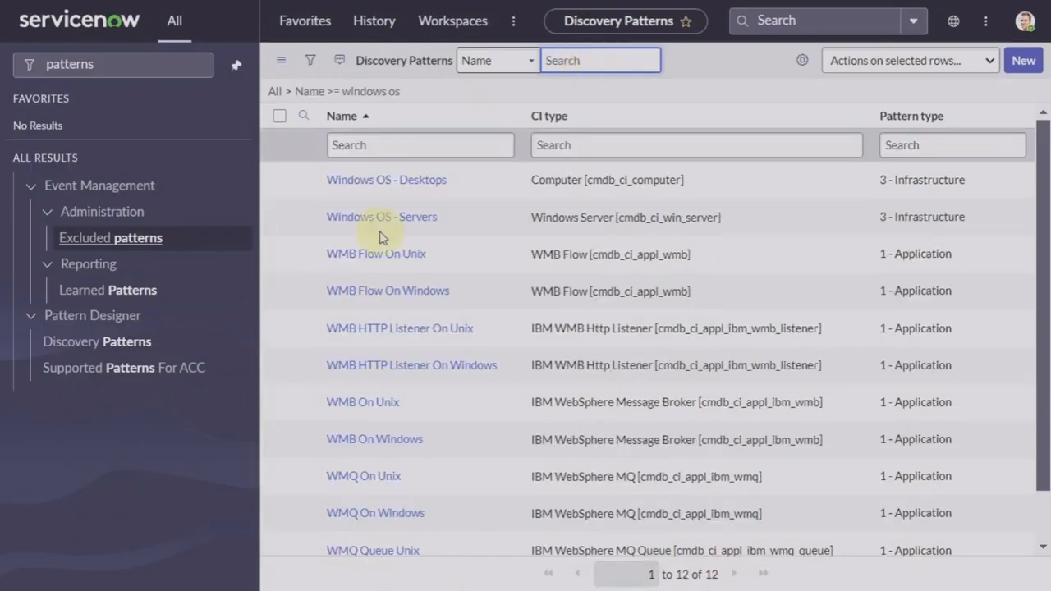
pyautogui.click(383, 220)
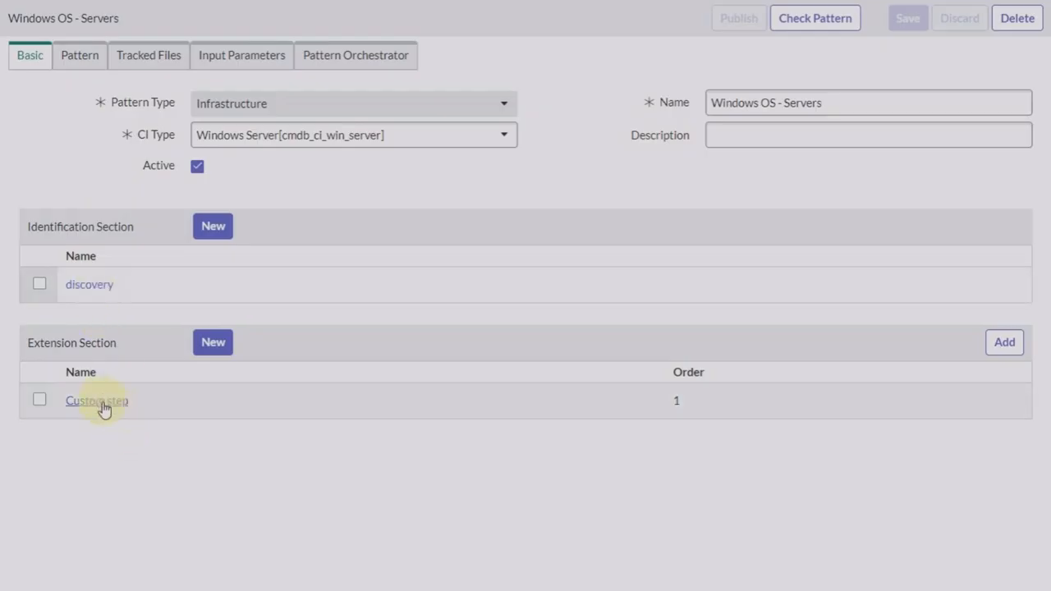
pyautogui.click(95, 291)
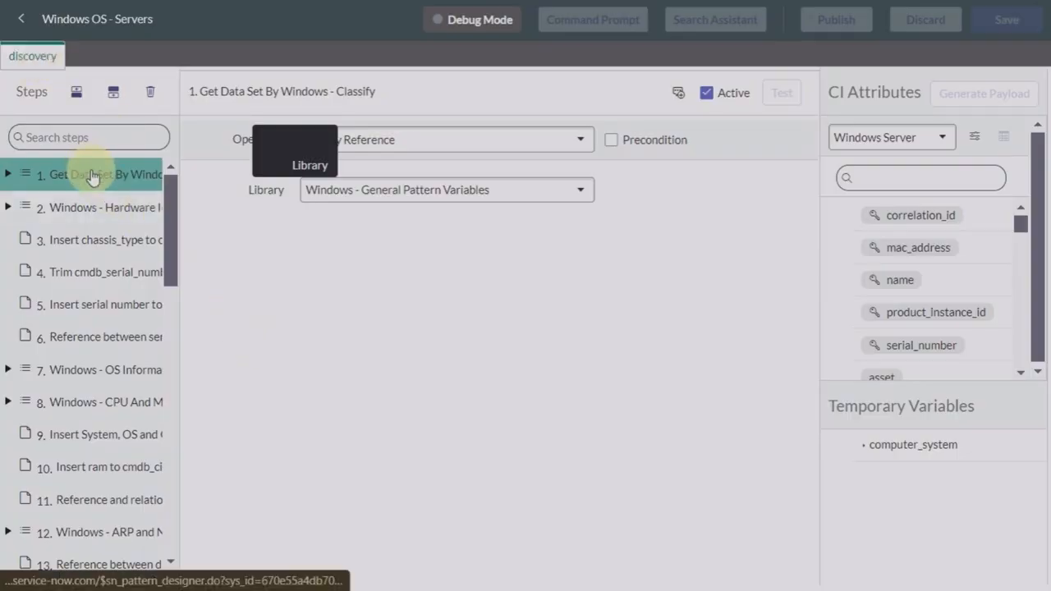
pyautogui.scroll(-6, 104, 356)
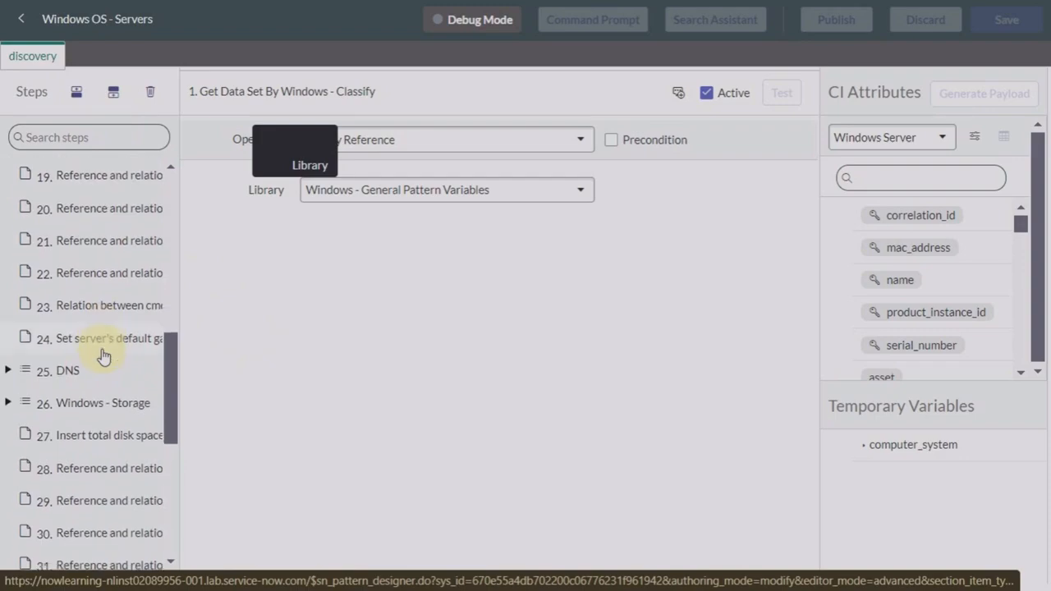
pyautogui.scroll(-4, 104, 355)
pyautogui.scroll(10, 104, 356)
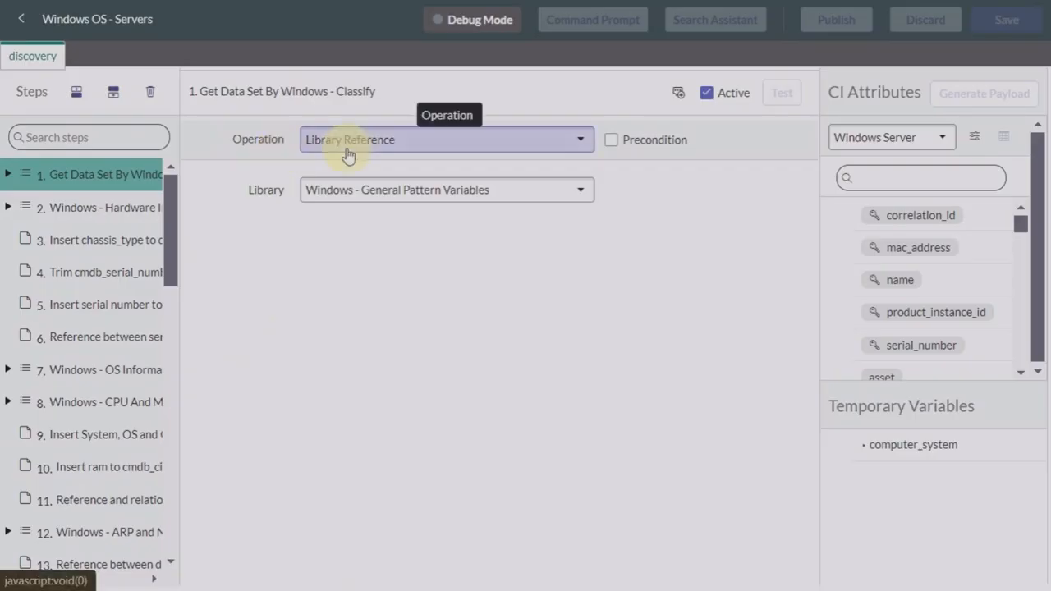
# Step: Browse step 1's Operation options and close the list, keeping Library Reference
pyautogui.click(536, 142)
pyautogui.scroll(-1, 516, 301)
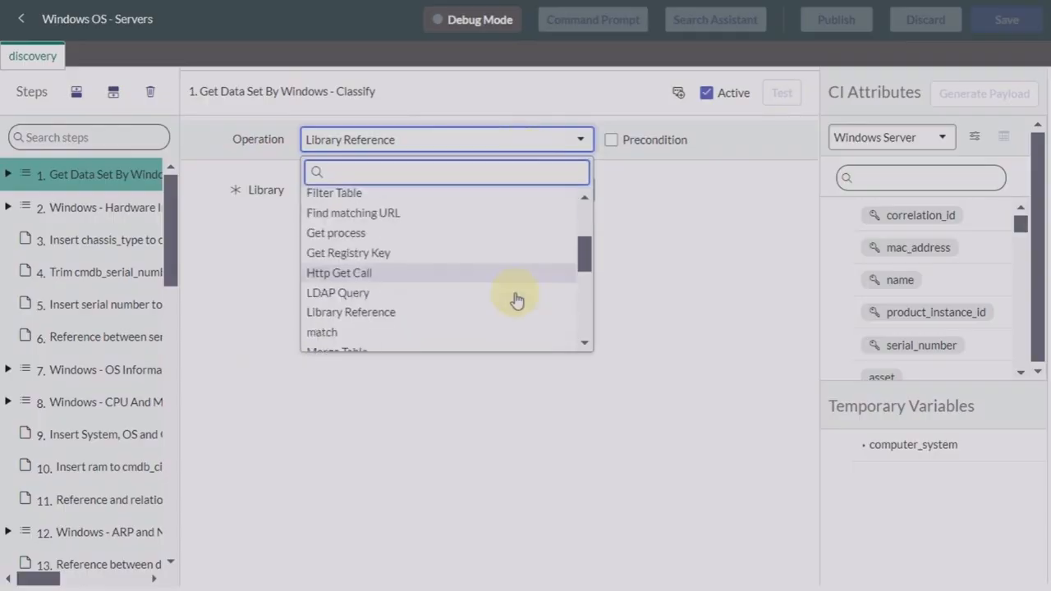
pyautogui.click(751, 298)
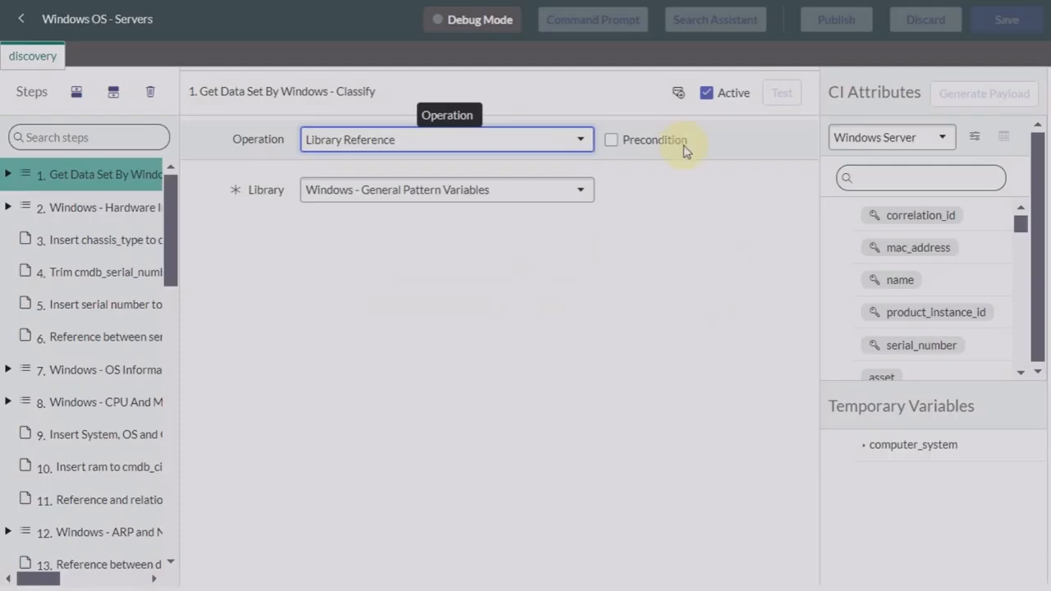
pyautogui.click(564, 143)
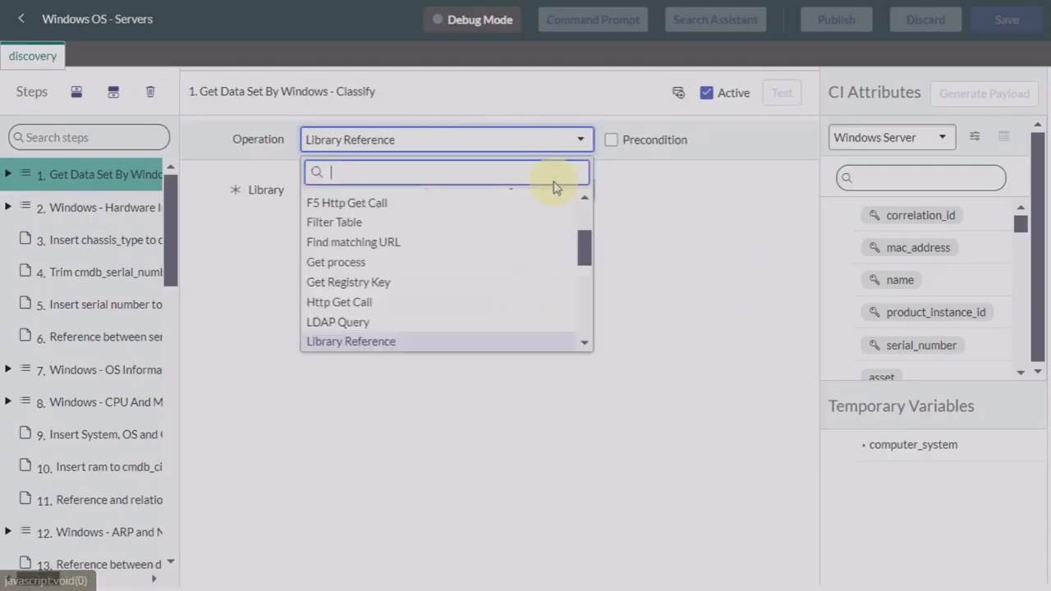
pyautogui.scroll(-5, 523, 294)
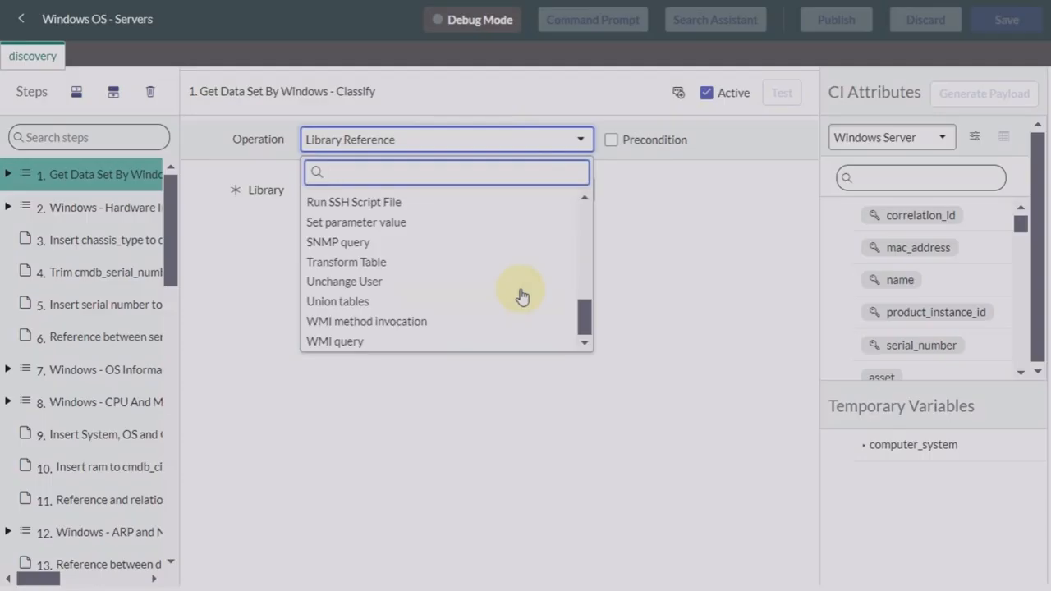
pyautogui.scroll(1, 471, 305)
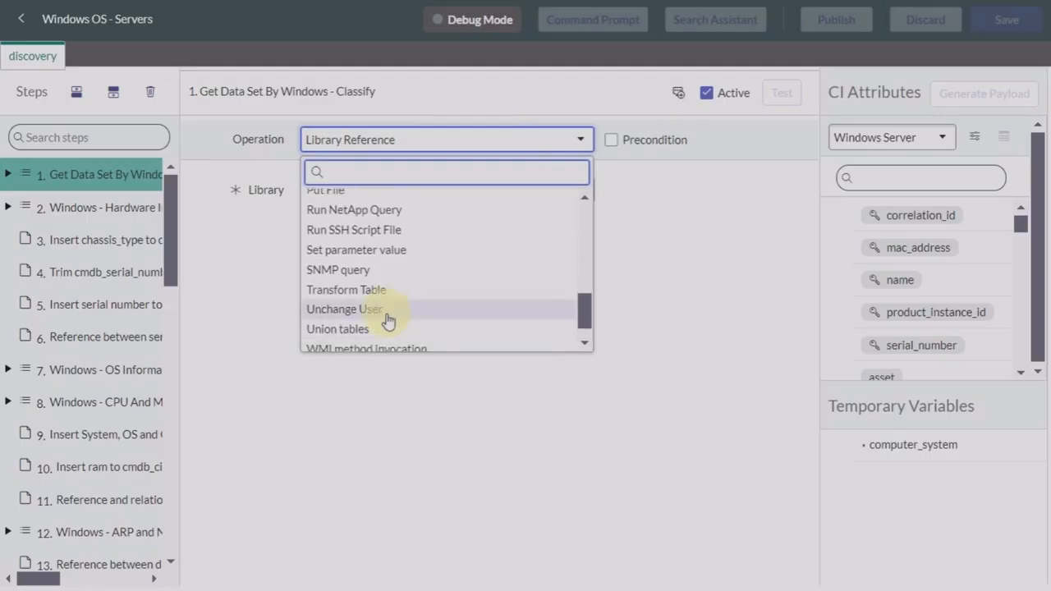
pyautogui.scroll(3, 460, 211)
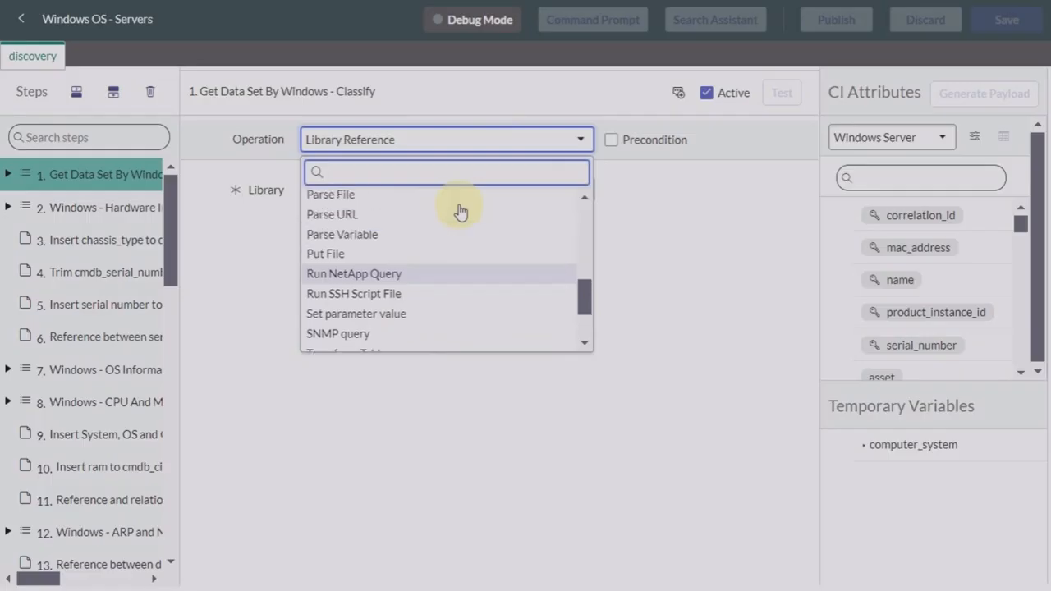
pyautogui.scroll(2, 460, 211)
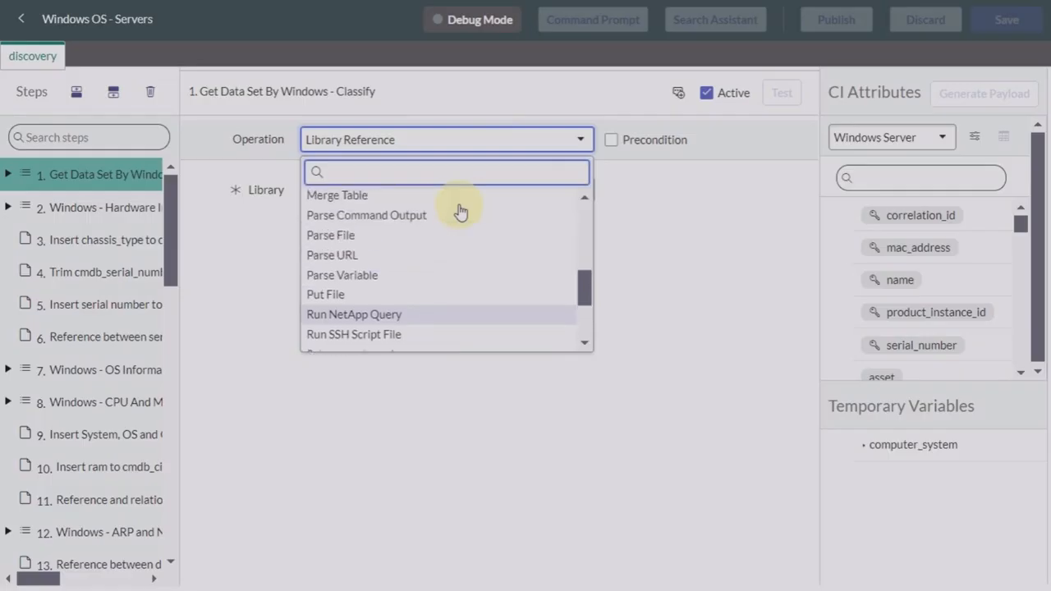
pyautogui.scroll(4, 460, 211)
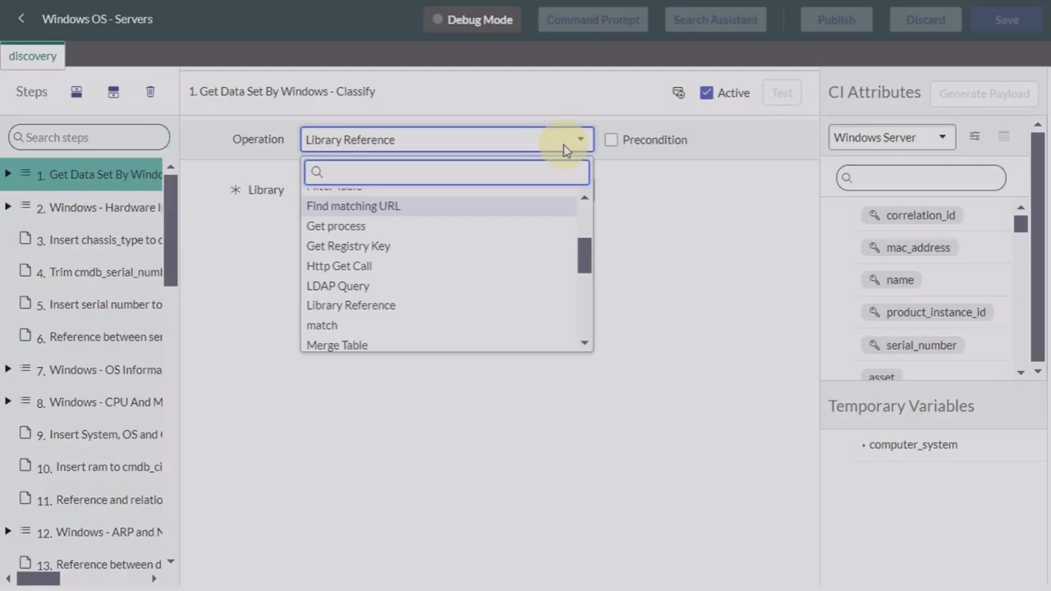
pyautogui.click(726, 232)
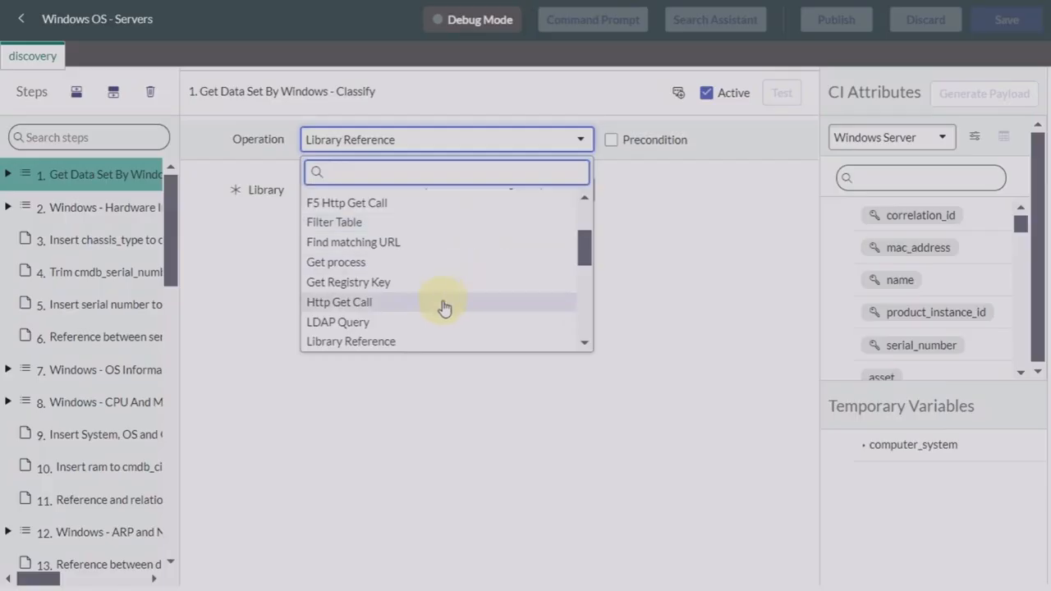
# Step: Review the operation list again without changes and go back to the pattern record form
pyautogui.scroll(-2, 441, 305)
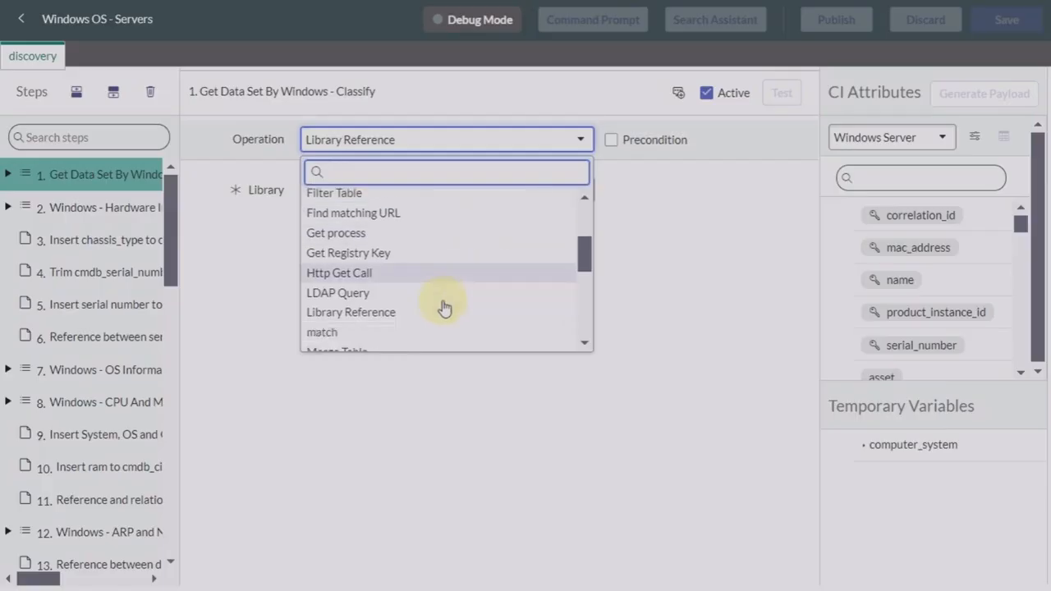
pyautogui.scroll(-2, 443, 307)
pyautogui.scroll(-1, 444, 307)
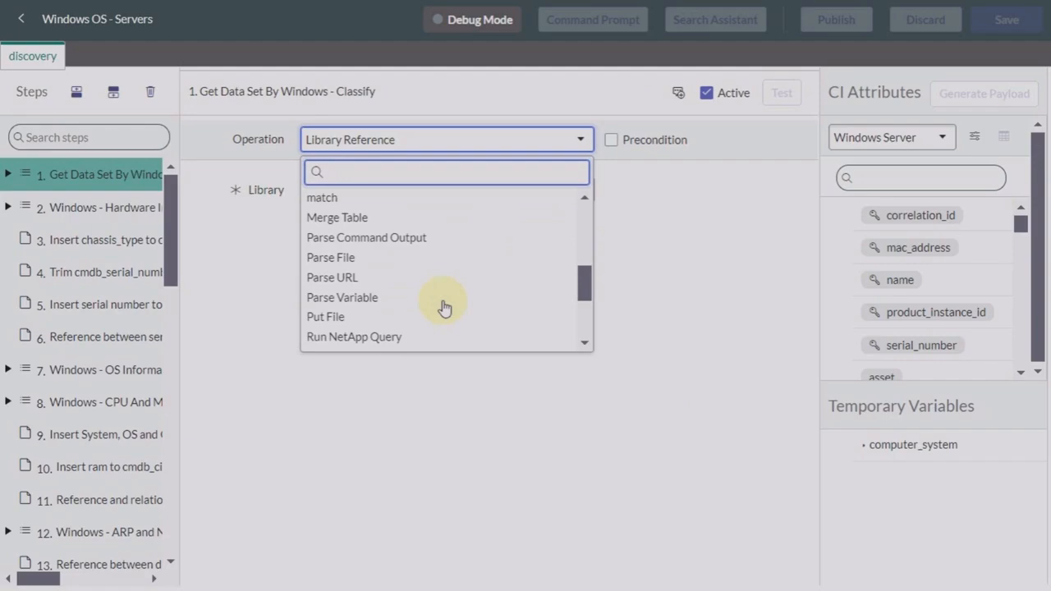
pyautogui.scroll(-2, 443, 307)
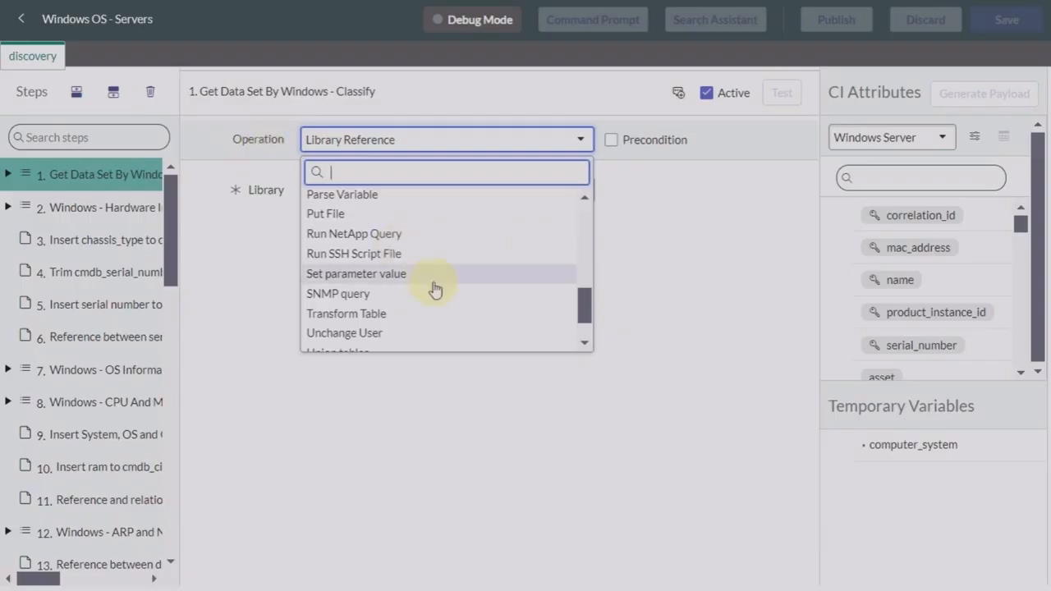
pyautogui.scroll(-1, 434, 286)
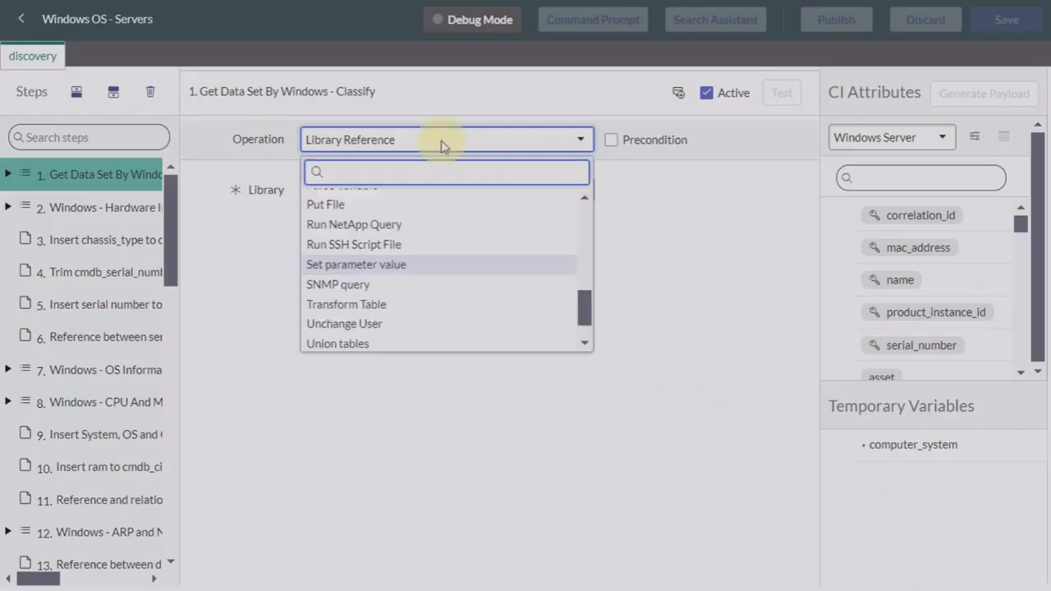
pyautogui.scroll(1, 405, 279)
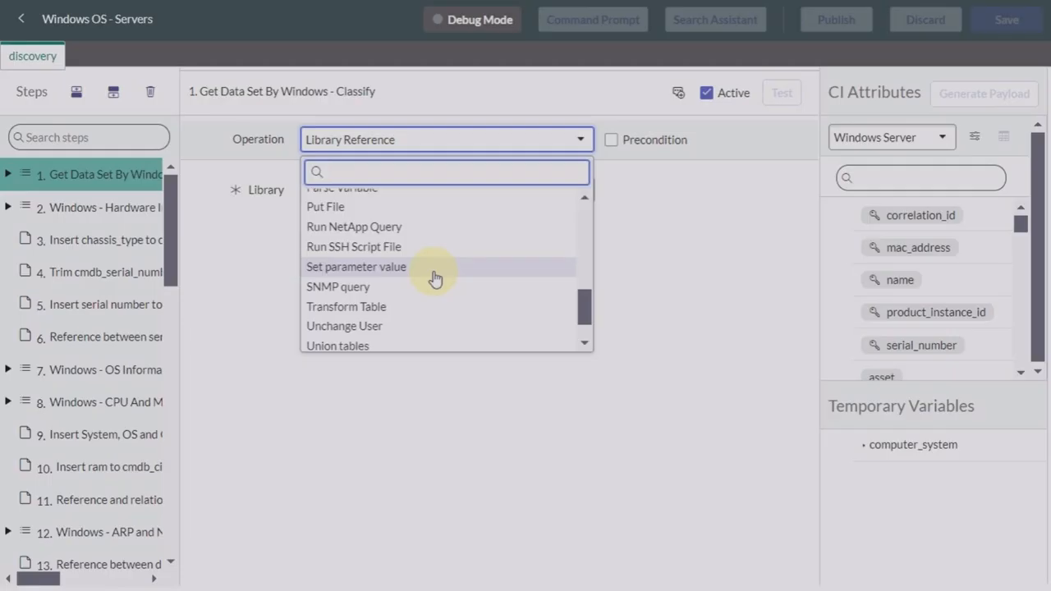
pyautogui.click(696, 301)
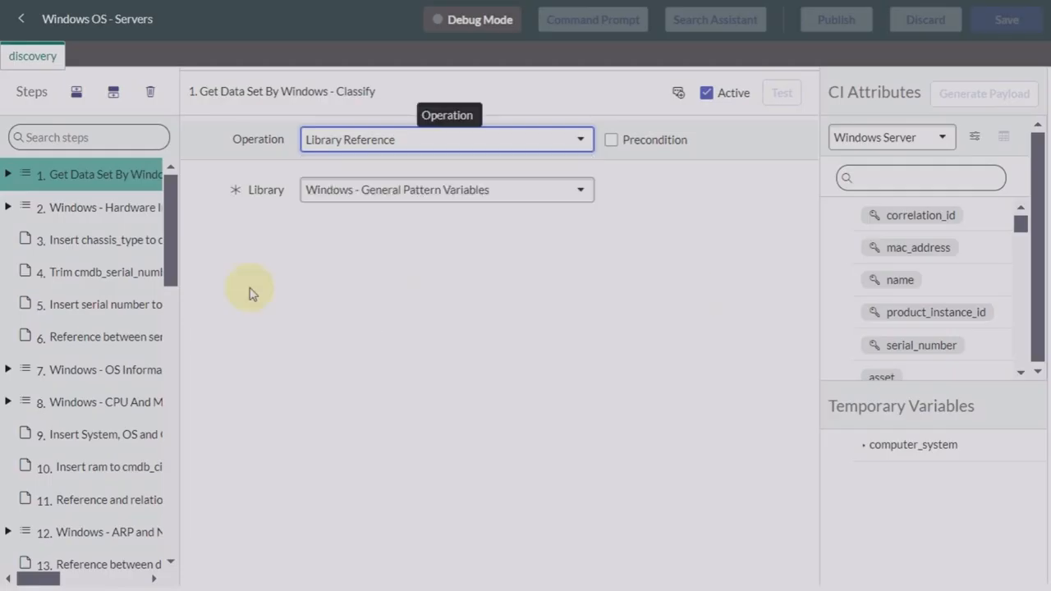
pyautogui.click(21, 25)
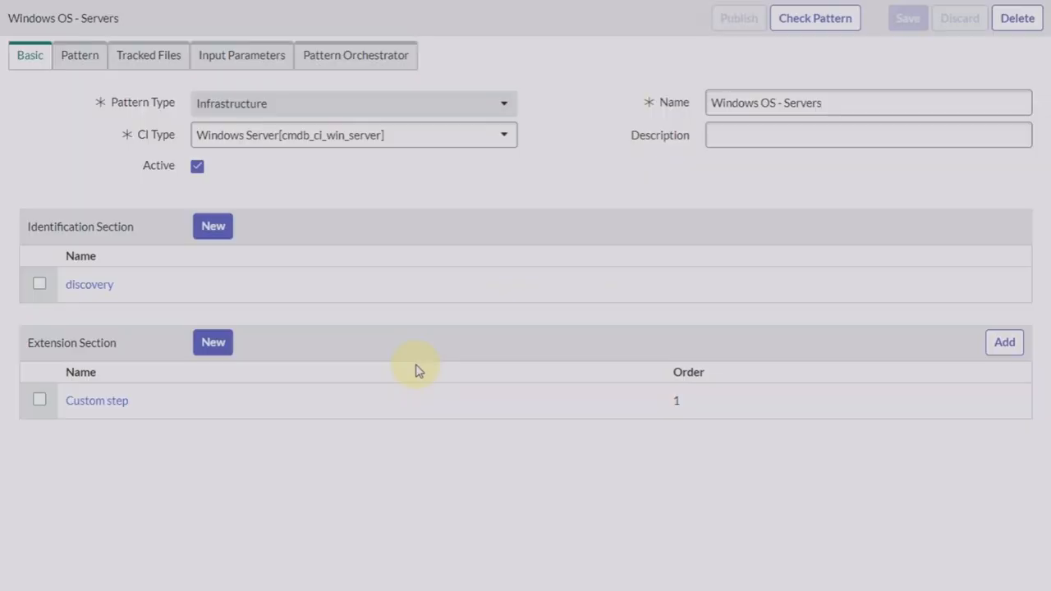
# Step: Open the Custom step extension and set step 1's operation to Set Parameter Value
pyautogui.click(96, 404)
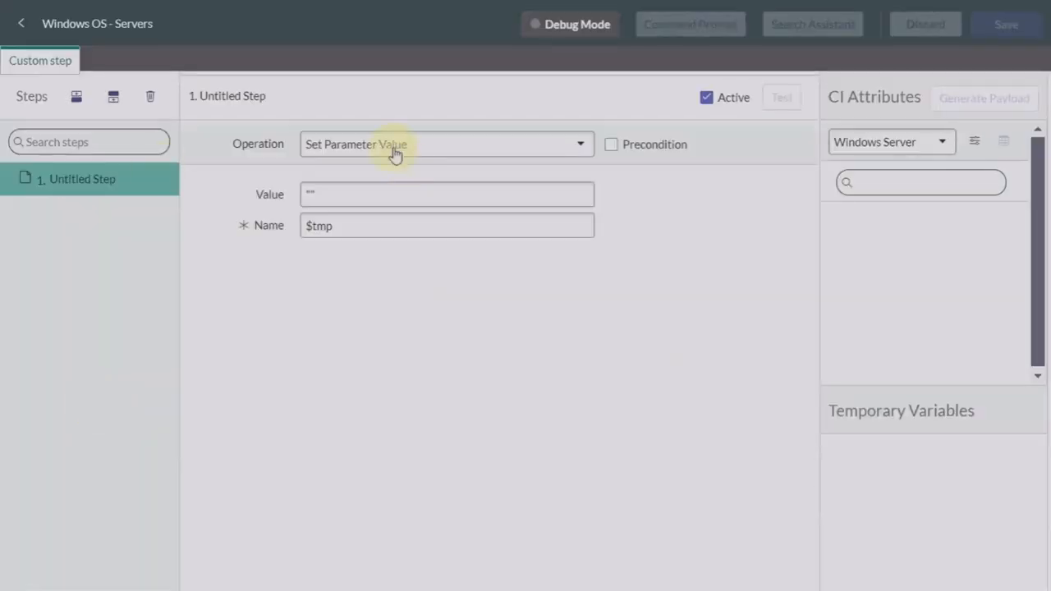
pyautogui.click(430, 141)
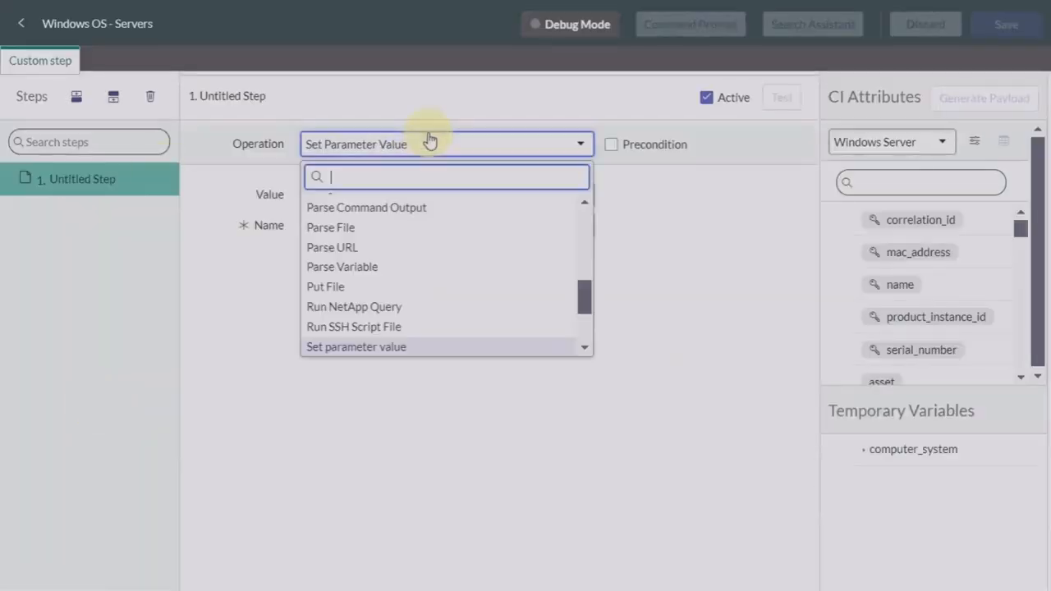
pyautogui.scroll(-1, 400, 293)
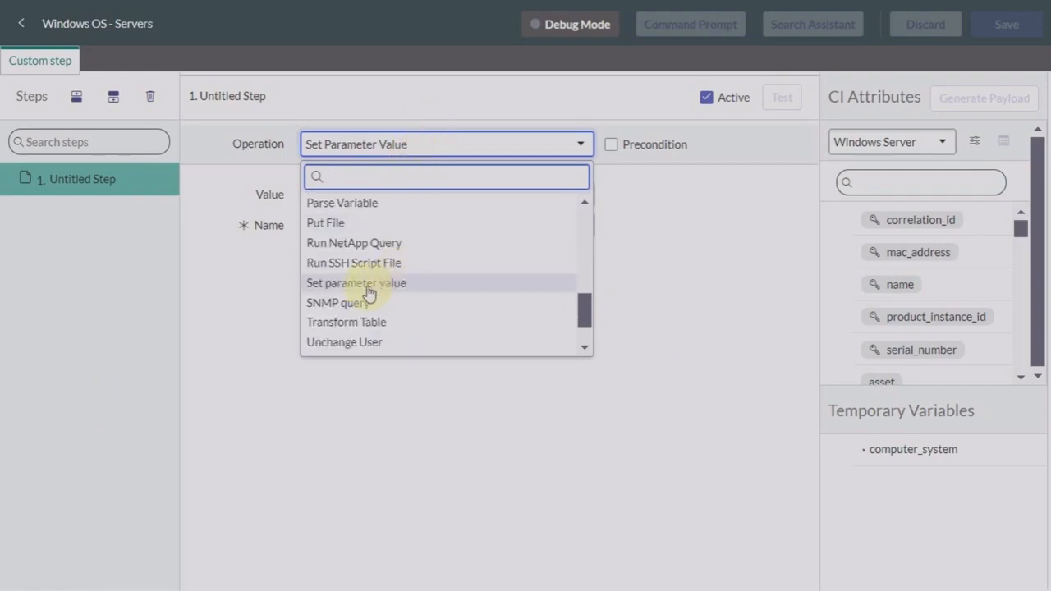
pyautogui.click(367, 285)
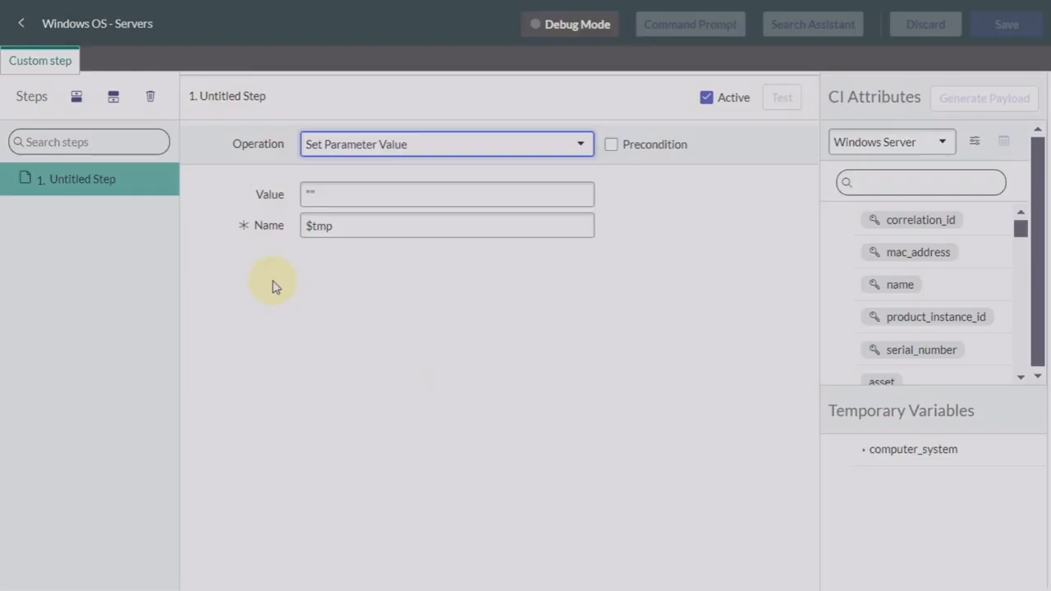
# Step: Retype the step's variable name as $tmp and bring up the Operation list again
pyautogui.click(365, 227)
pyautogui.press('BackSpace')
pyautogui.press('BackSpace')
pyautogui.press('BackSpace')
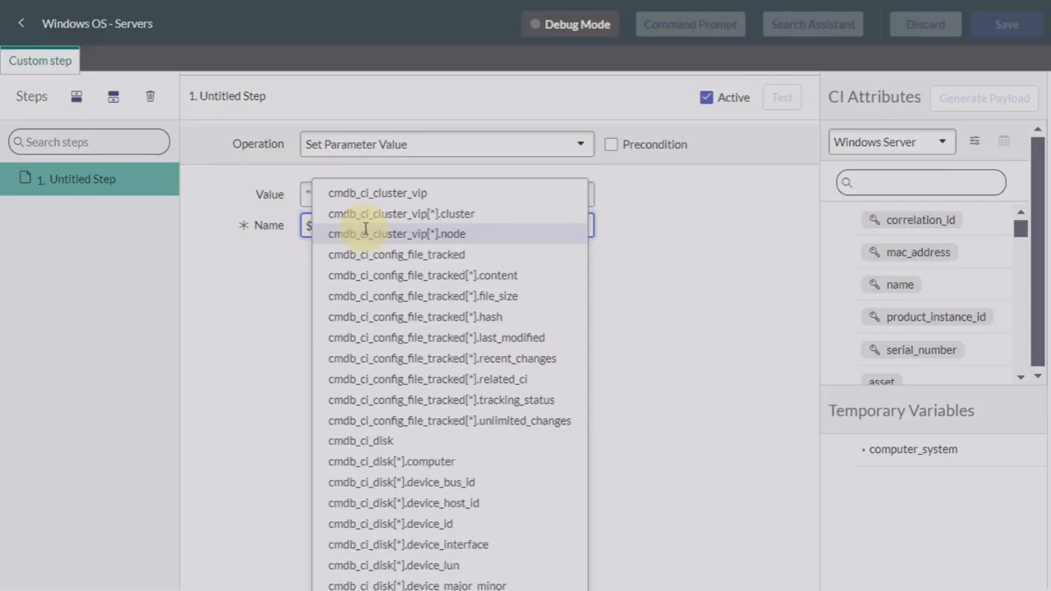
pyautogui.write('tmp')
pyautogui.click(383, 339)
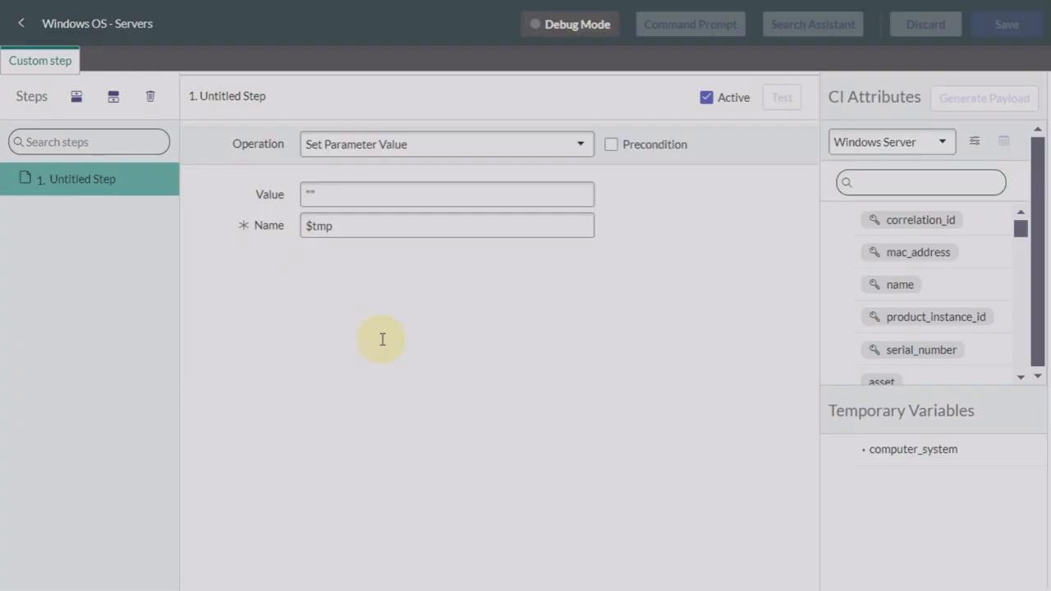
pyautogui.click(489, 146)
pyautogui.scroll(1, 383, 225)
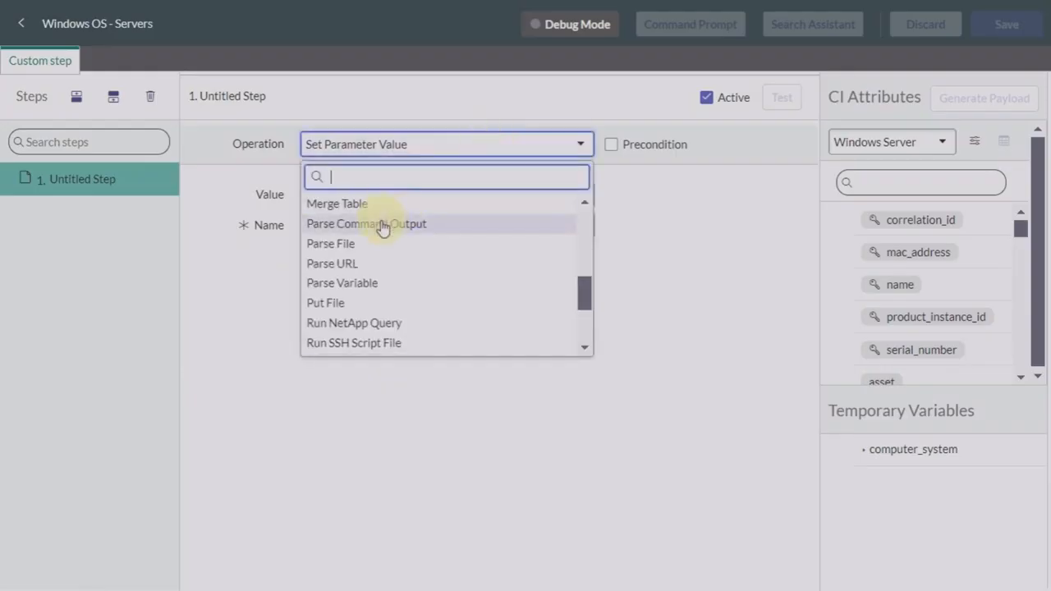
# Step: Switch step 1 to Parse Command Output, review the parsing methods, and set variables to Table
pyautogui.click(383, 224)
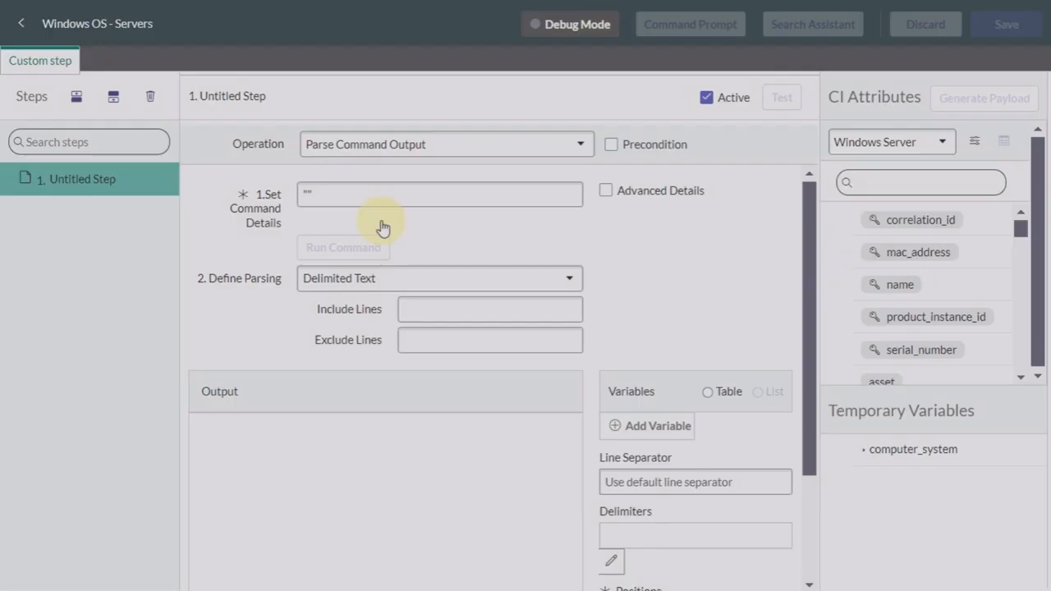
pyautogui.click(377, 279)
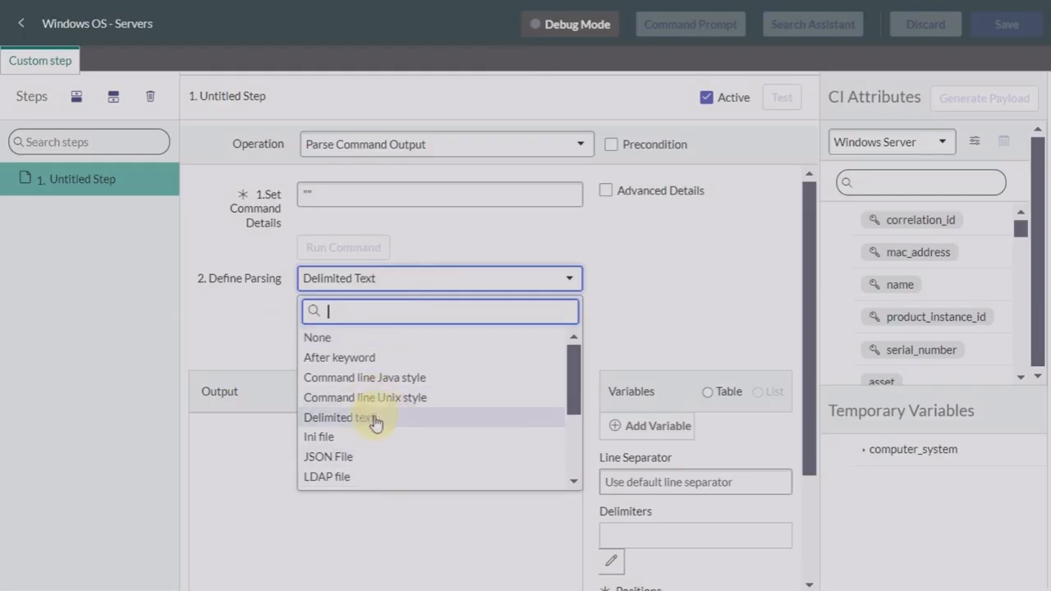
pyautogui.scroll(-2, 375, 422)
pyautogui.scroll(-1, 375, 422)
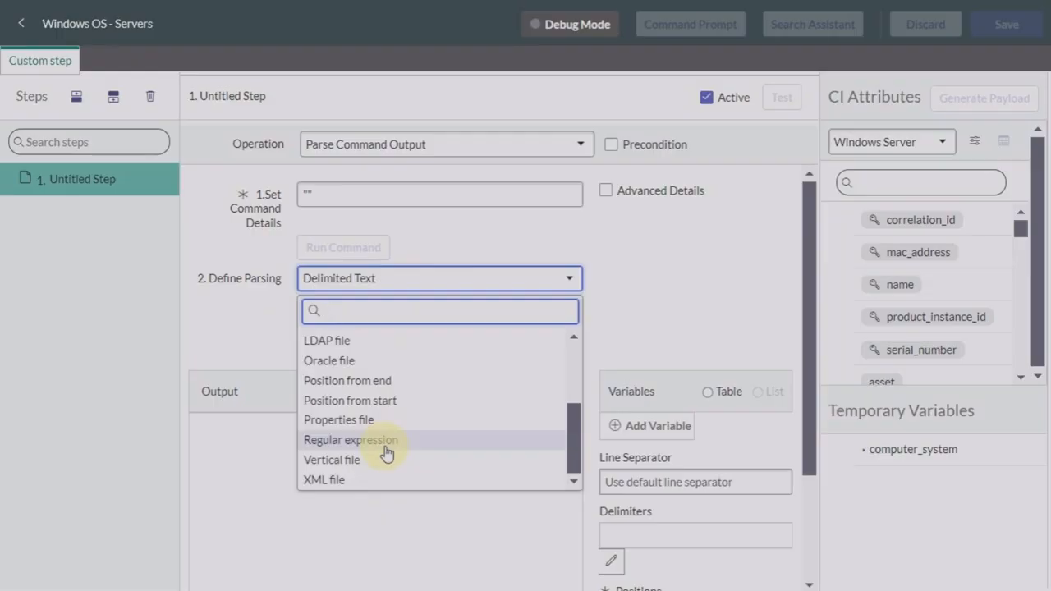
pyautogui.scroll(3, 386, 454)
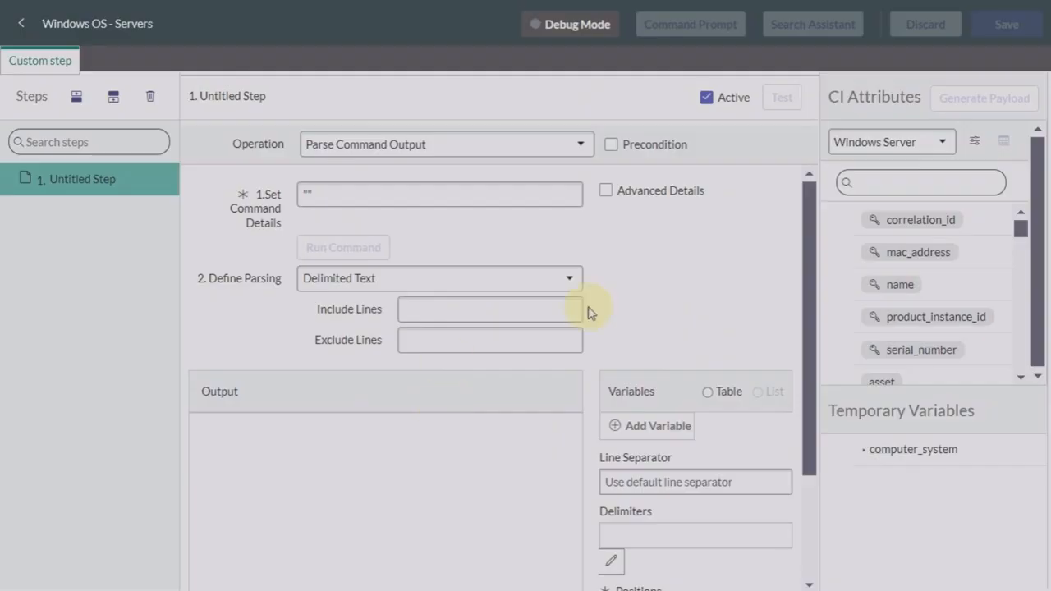
pyautogui.click(708, 395)
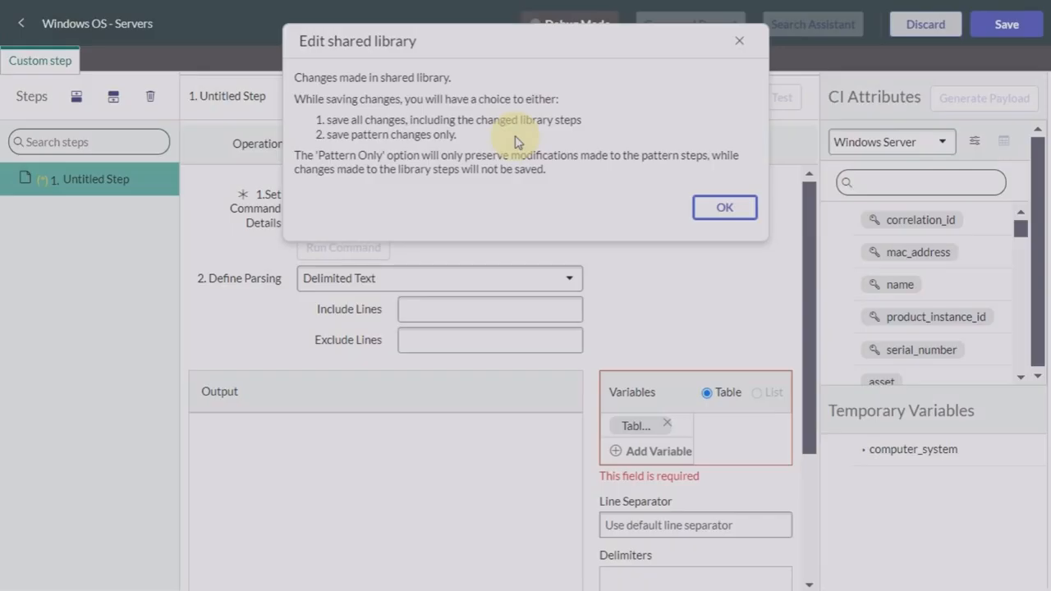
# Step: Dismiss the shared library notice, switch the operation to Merge Table, and keep unmatched values on Keep
pyautogui.click(717, 211)
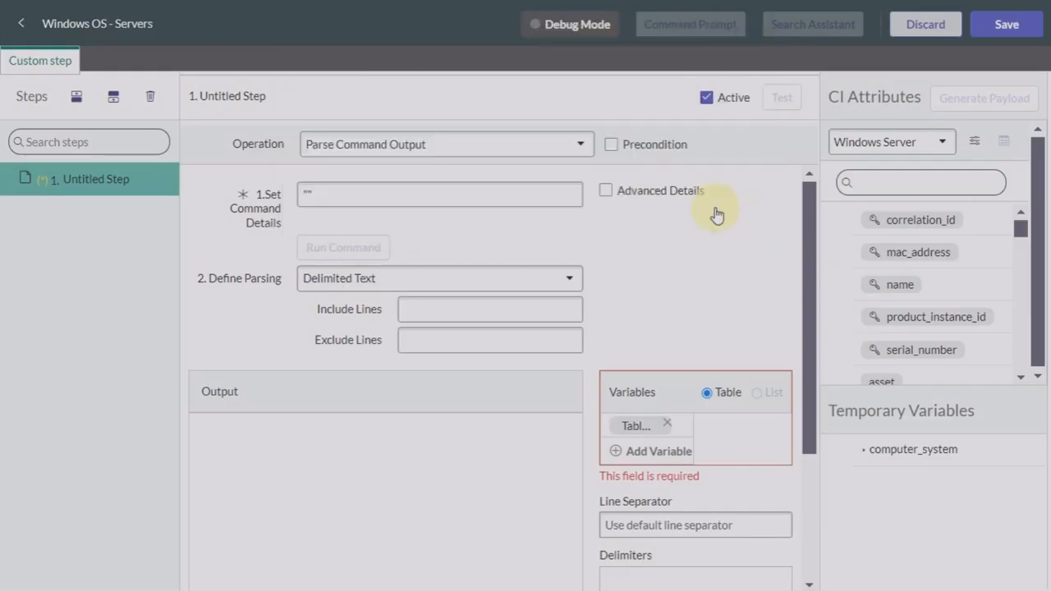
pyautogui.click(551, 143)
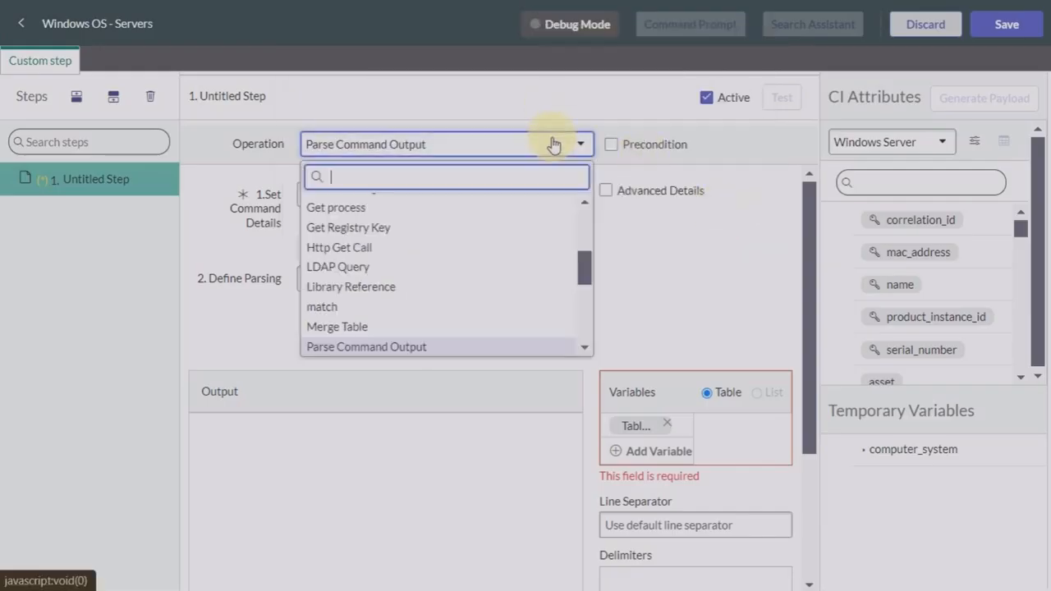
pyautogui.scroll(-3, 460, 273)
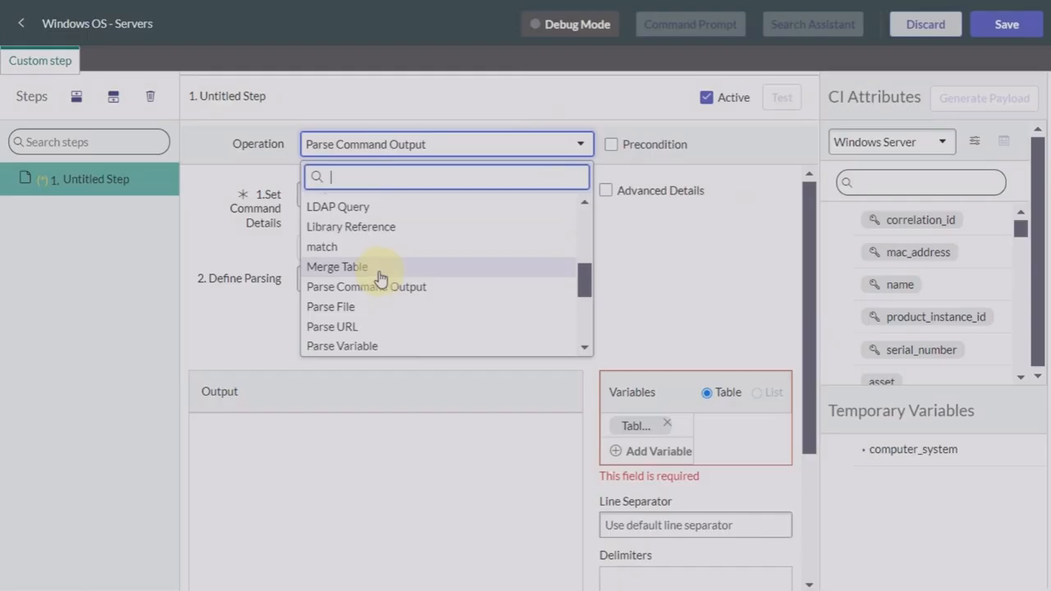
pyautogui.click(380, 274)
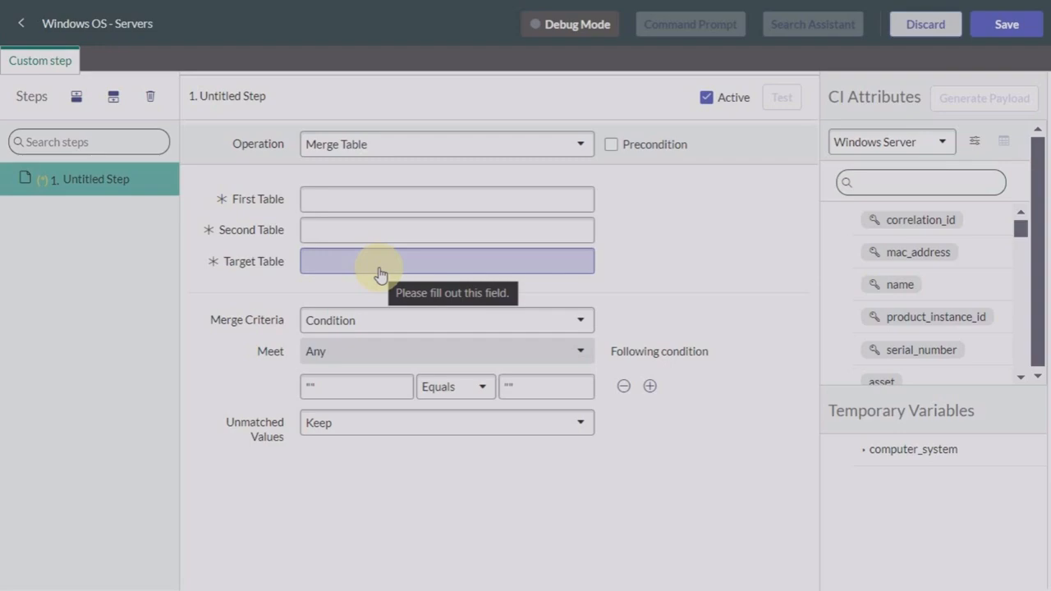
pyautogui.click(364, 427)
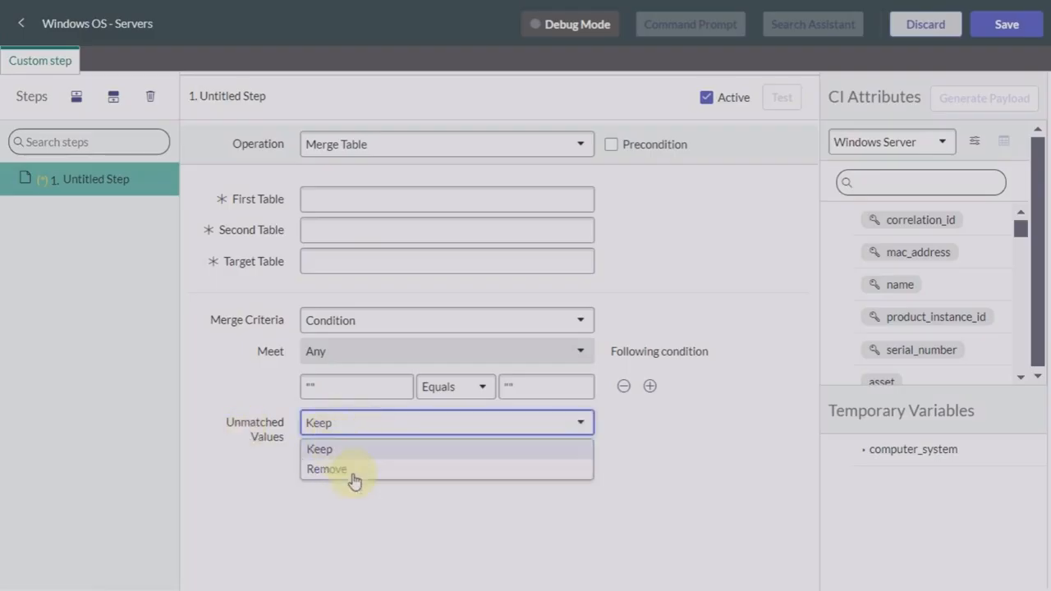
pyautogui.click(335, 521)
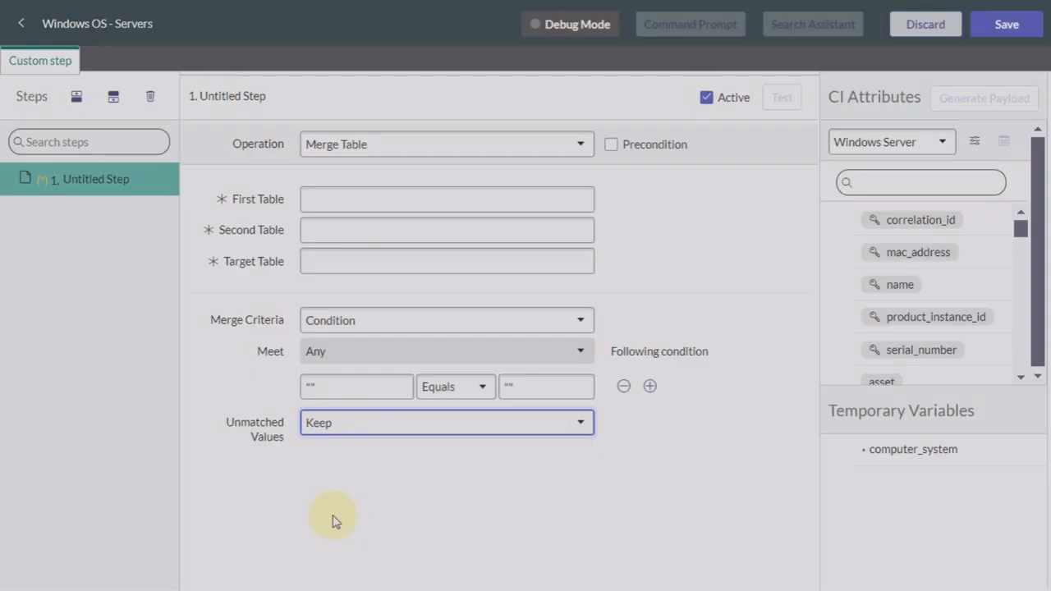
# Step: Switch Custom step 1's operation to Transform Table, then change it to WMI Query
pyautogui.click(425, 145)
pyautogui.scroll(-5, 404, 319)
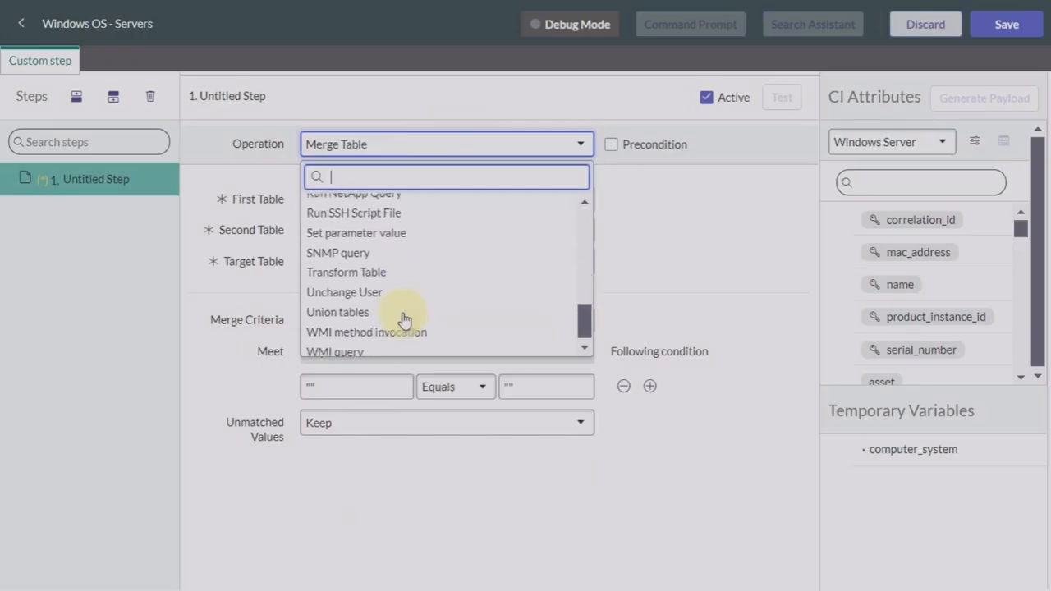
pyautogui.click(362, 278)
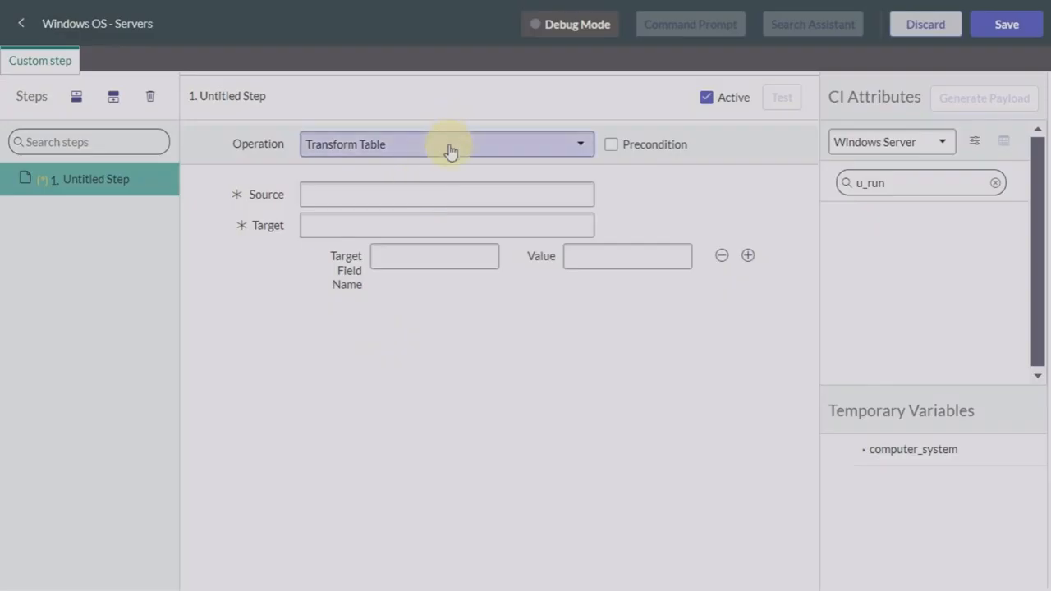
pyautogui.click(447, 145)
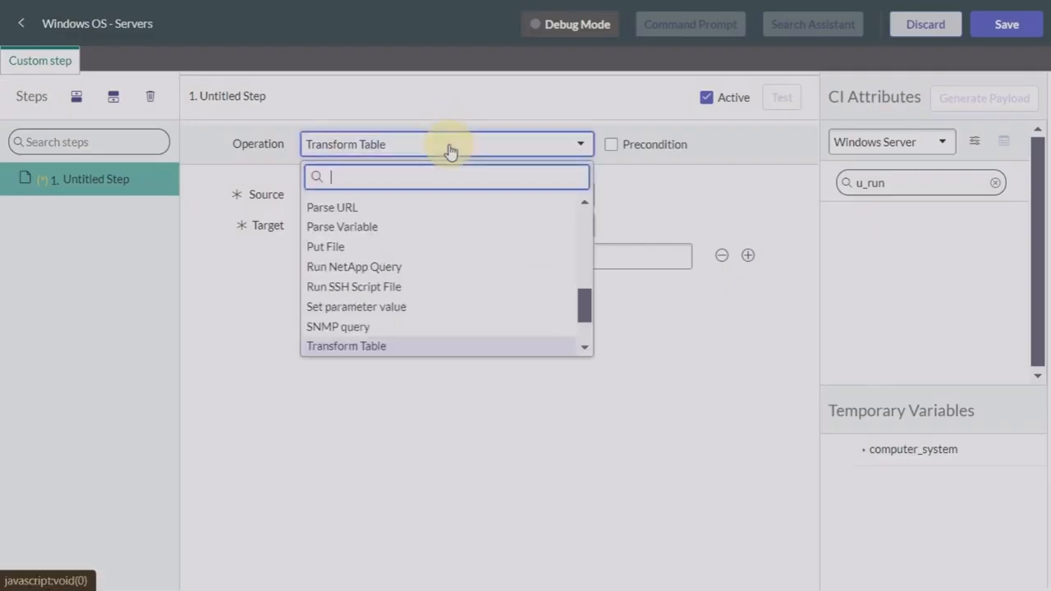
pyautogui.scroll(-2, 376, 286)
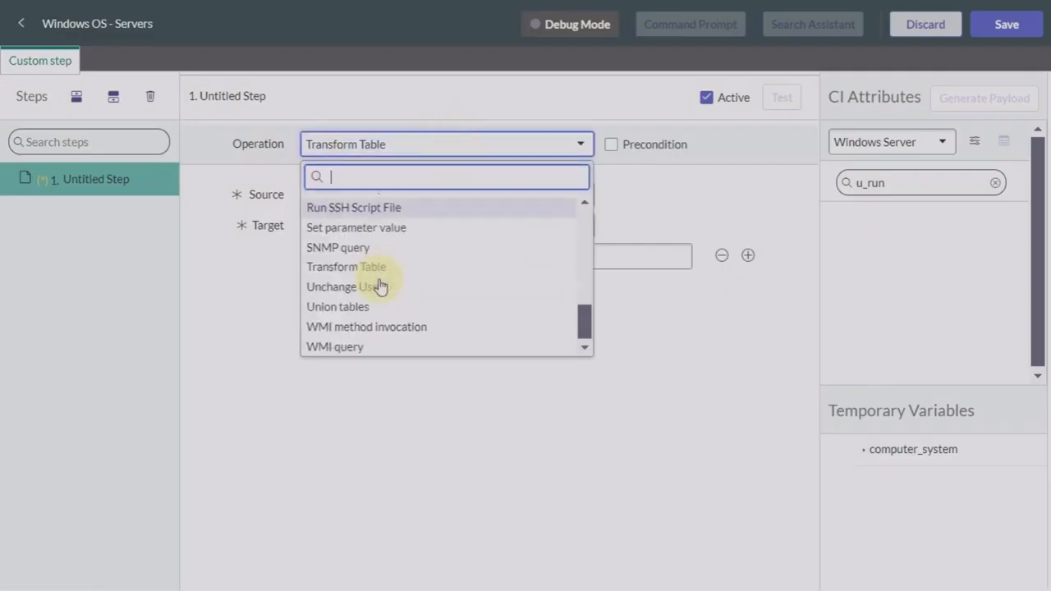
pyautogui.click(345, 352)
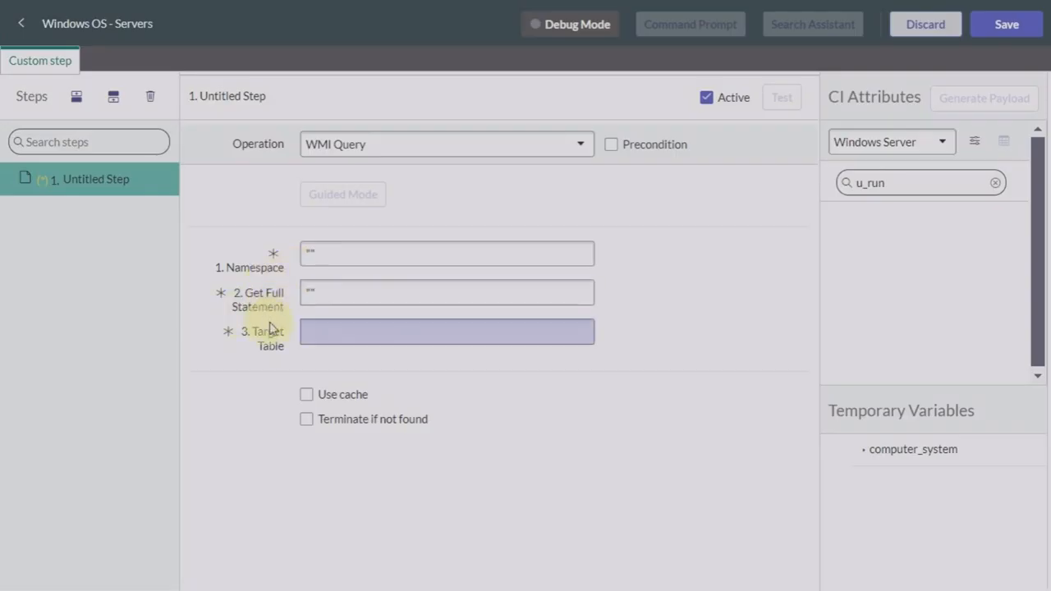
# Step: Make Custom step 1 an SNMP Query, toggling variable type to Scalar and back to Table
pyautogui.click(455, 158)
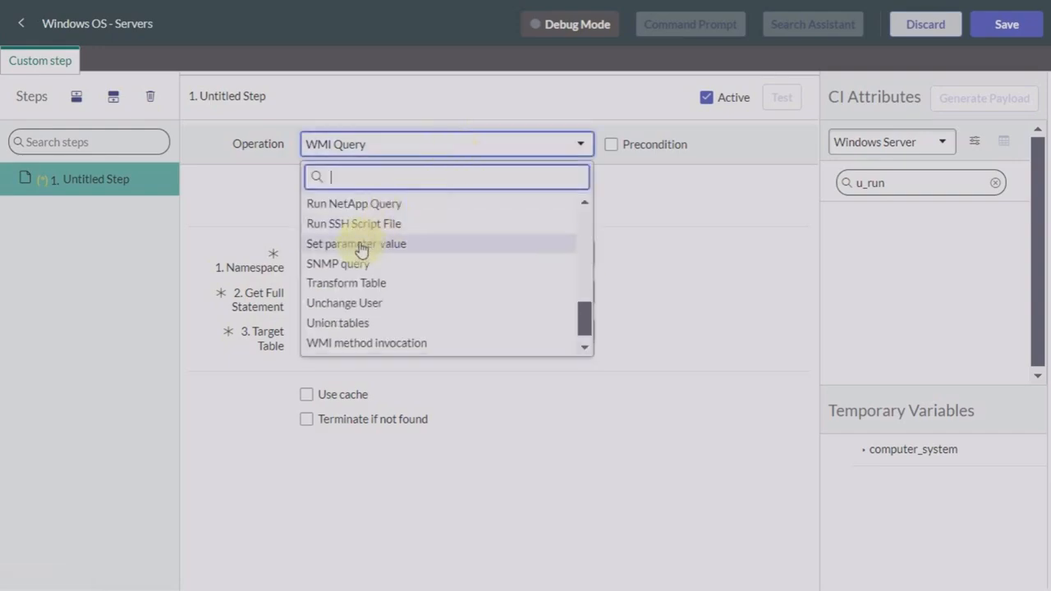
pyautogui.click(359, 264)
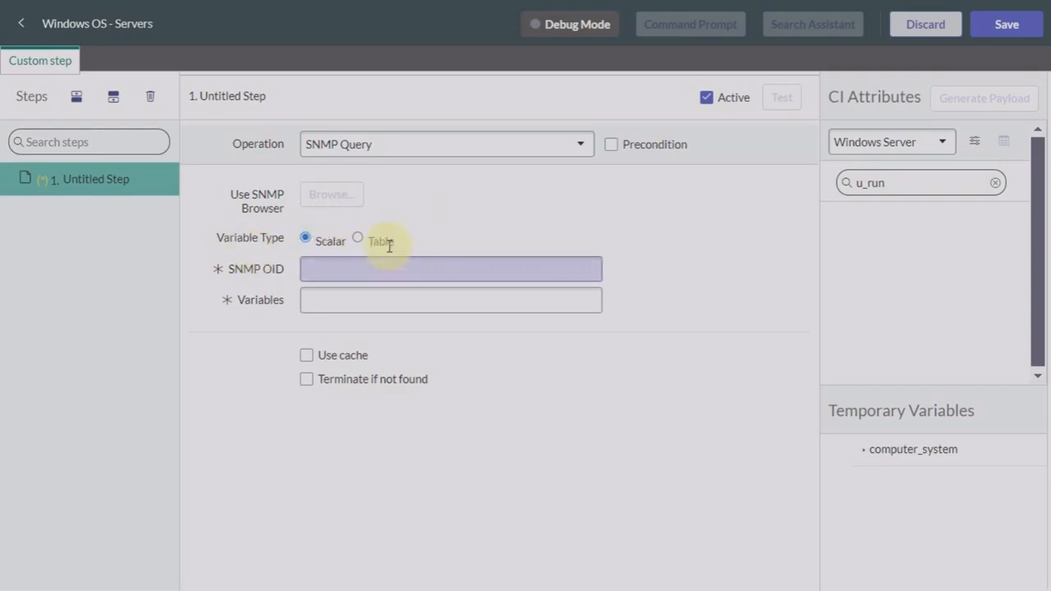
pyautogui.click(361, 242)
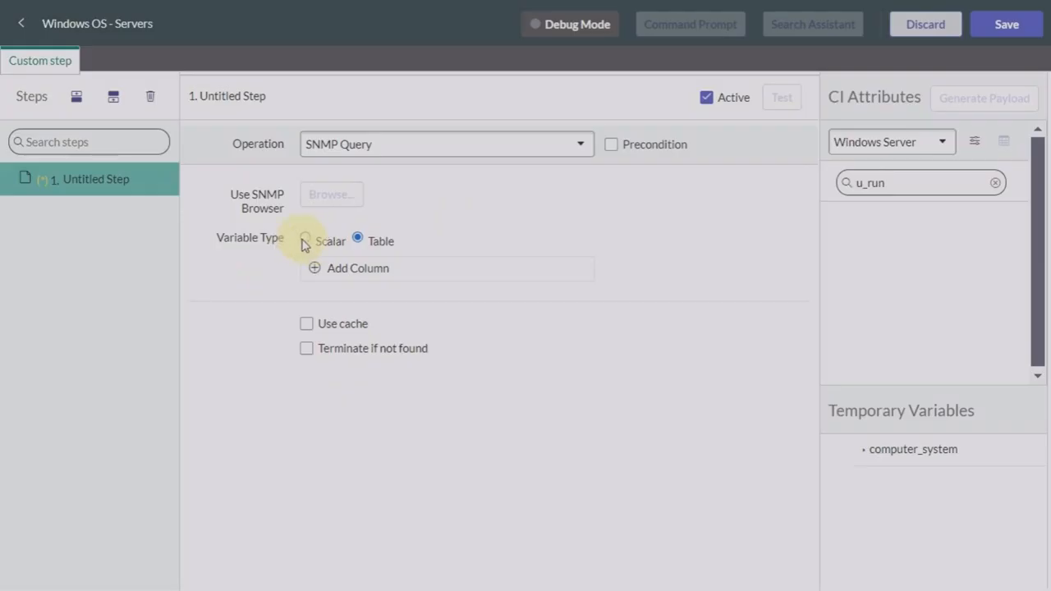
pyautogui.click(303, 239)
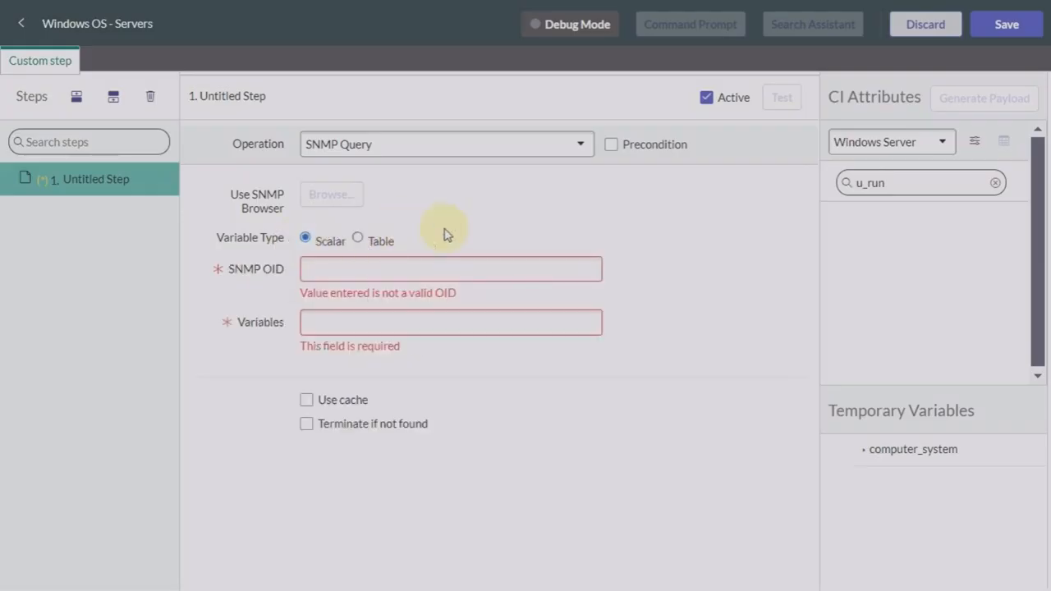
pyautogui.click(362, 241)
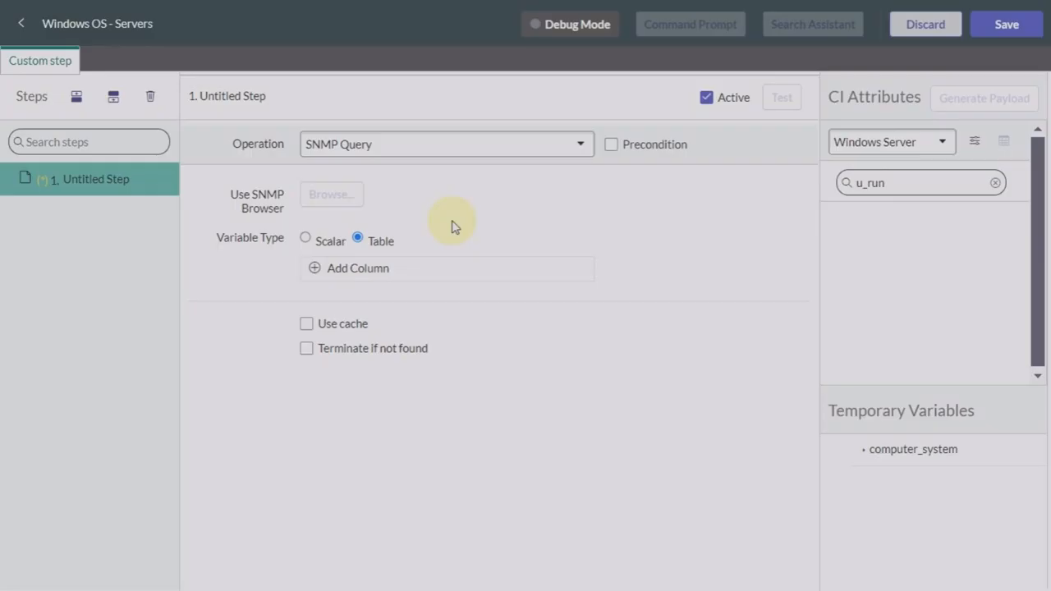
pyautogui.click(462, 153)
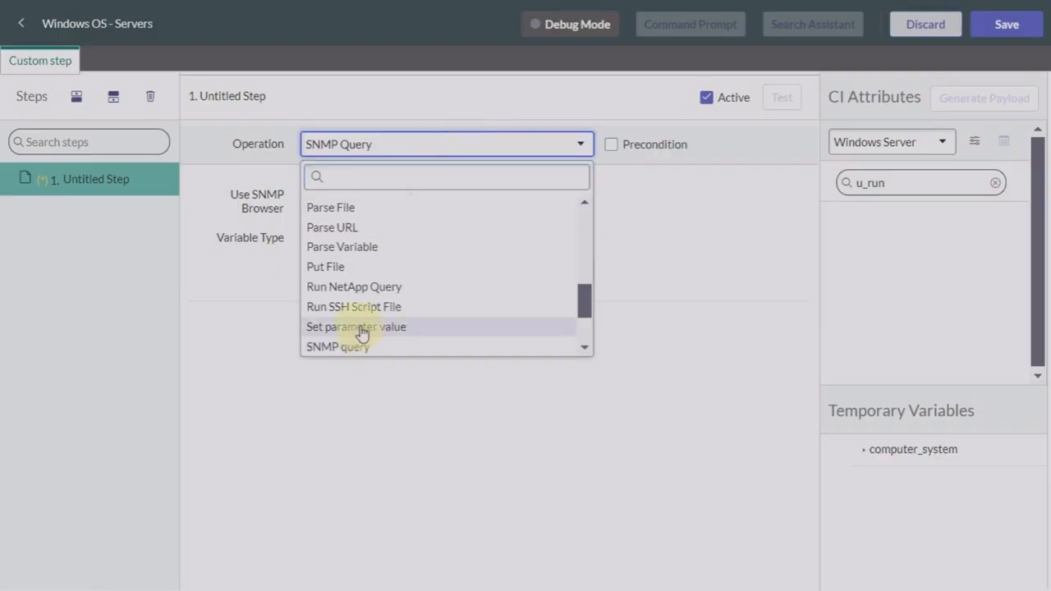
pyautogui.click(361, 332)
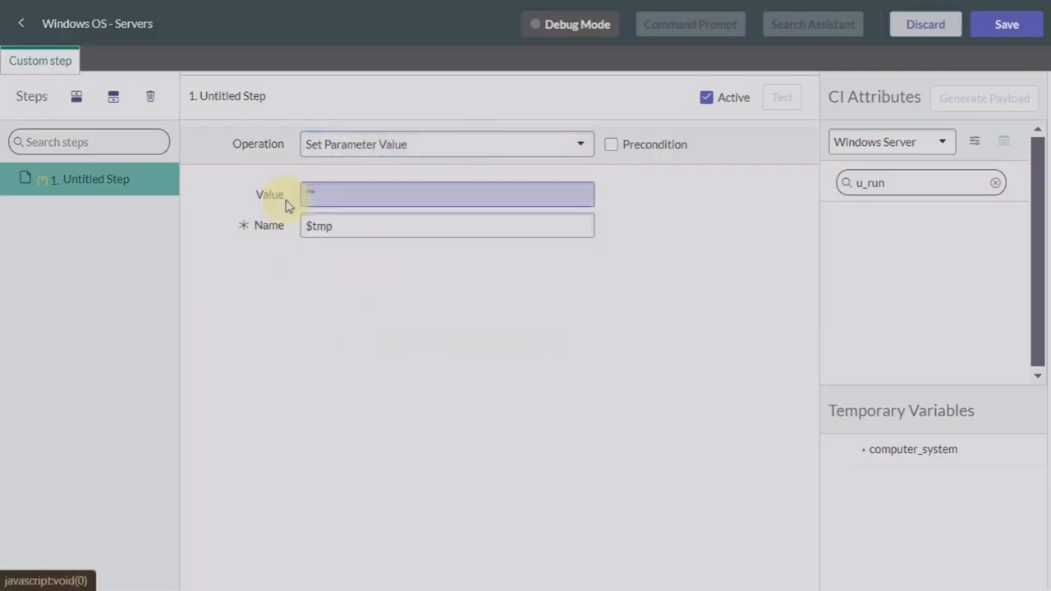
pyautogui.click(312, 195)
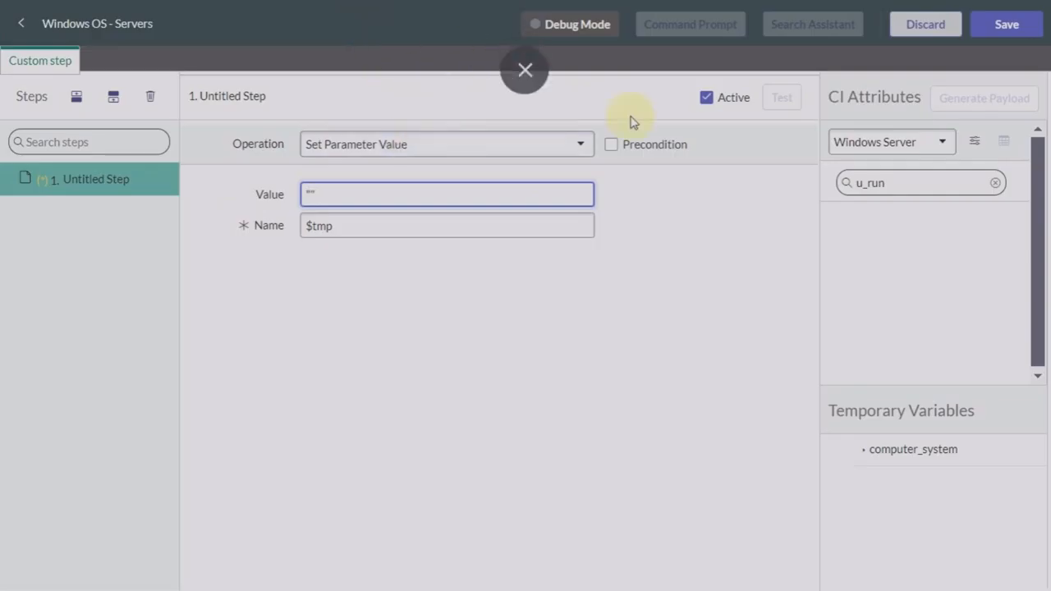
# Step: Open Debug Mode, try the Host Name/IP field, then close the debug dialog without running
pyautogui.click(573, 25)
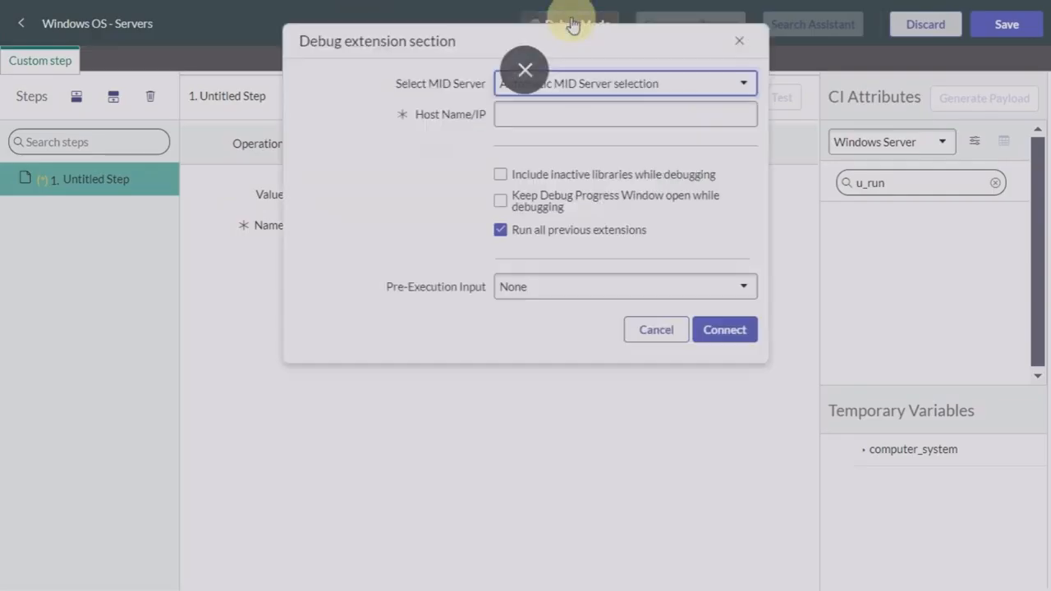
pyautogui.click(534, 115)
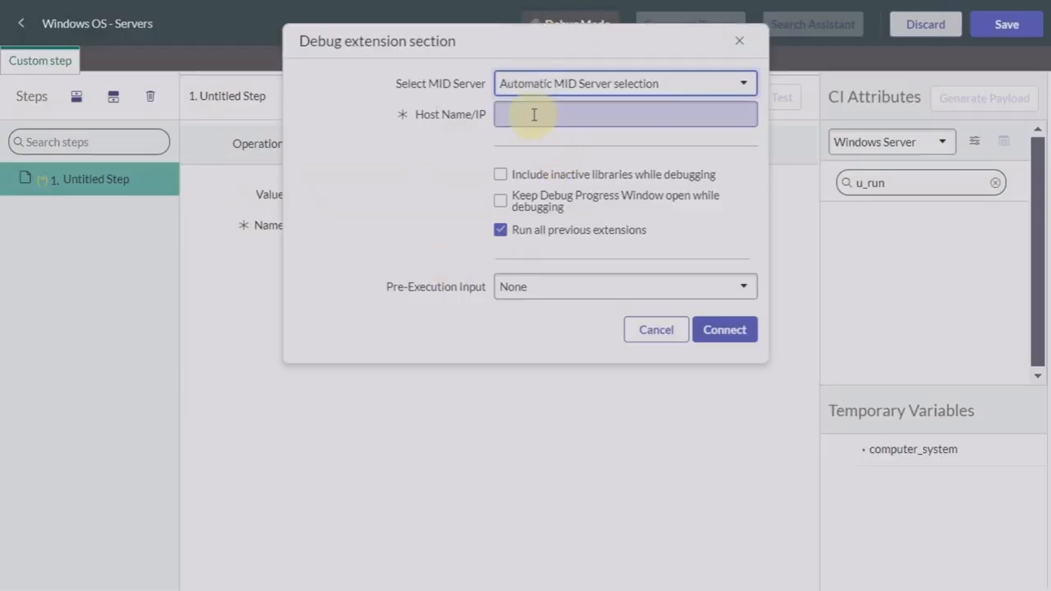
pyautogui.click(531, 117)
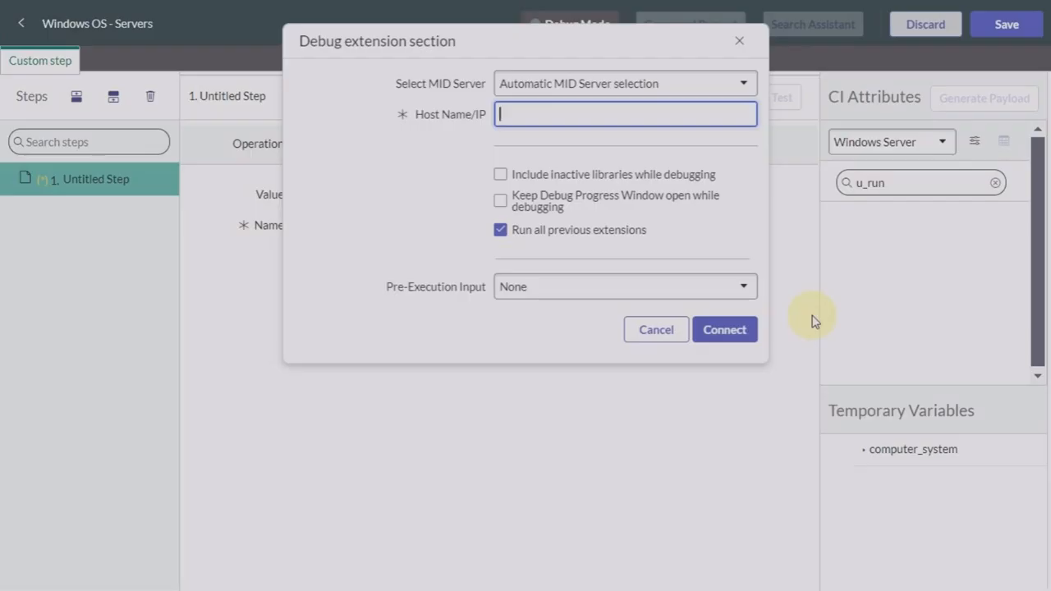
pyautogui.click(739, 42)
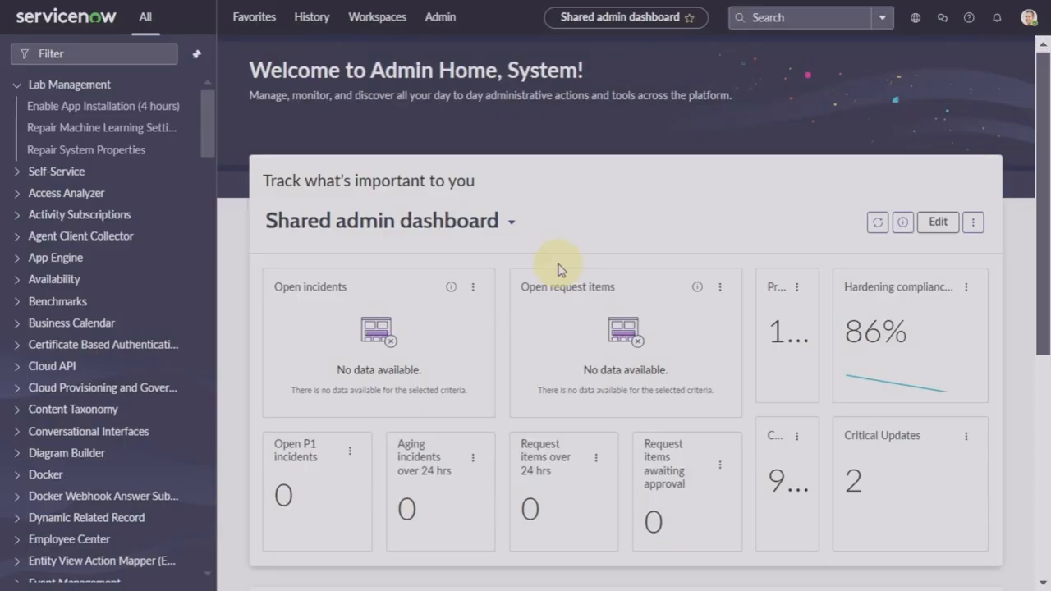
# Step: Filter the navigator for 'discovery pattern', open Discovery Patterns, and search Name for 'windows os'
pyautogui.click(127, 52)
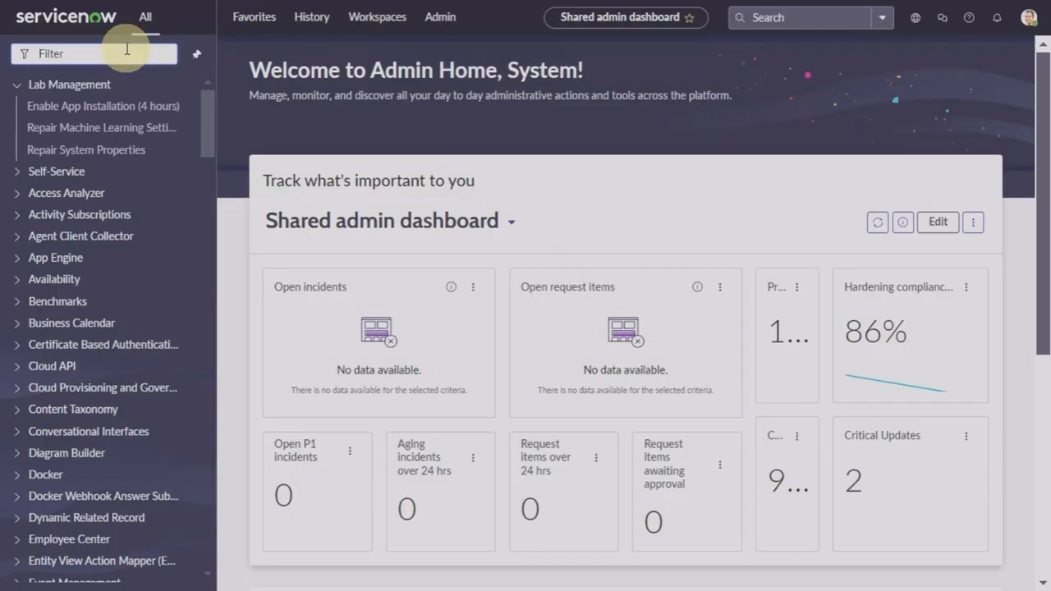
pyautogui.write('dis')
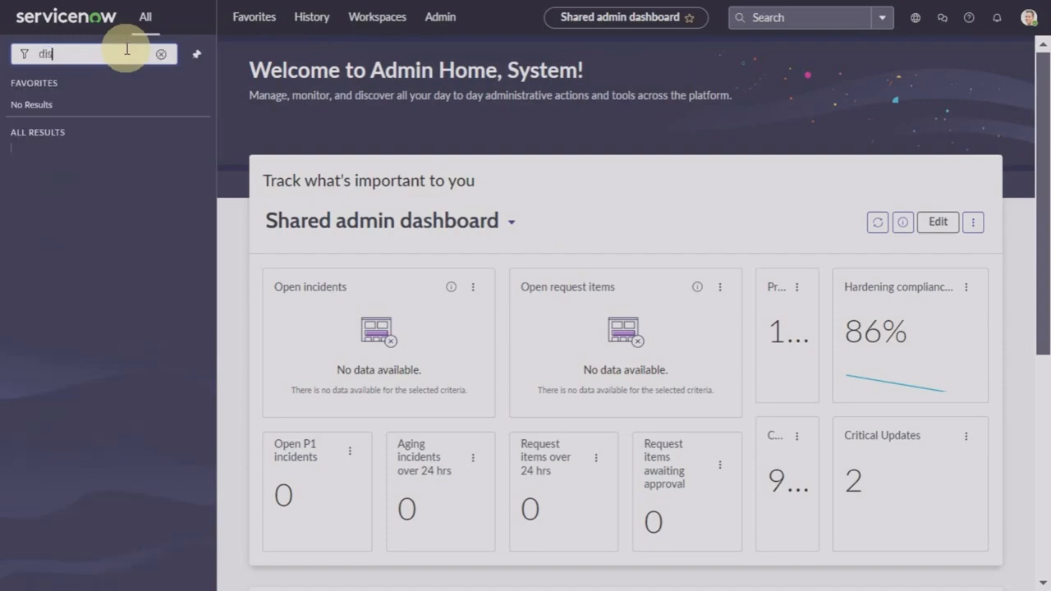
pyautogui.write('covery pattern')
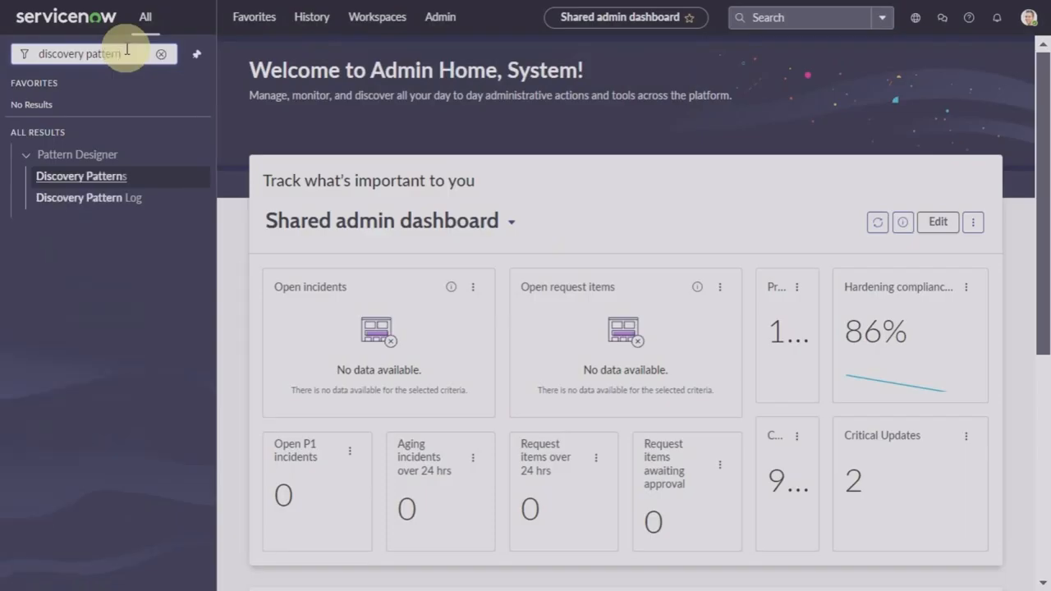
pyautogui.click(81, 179)
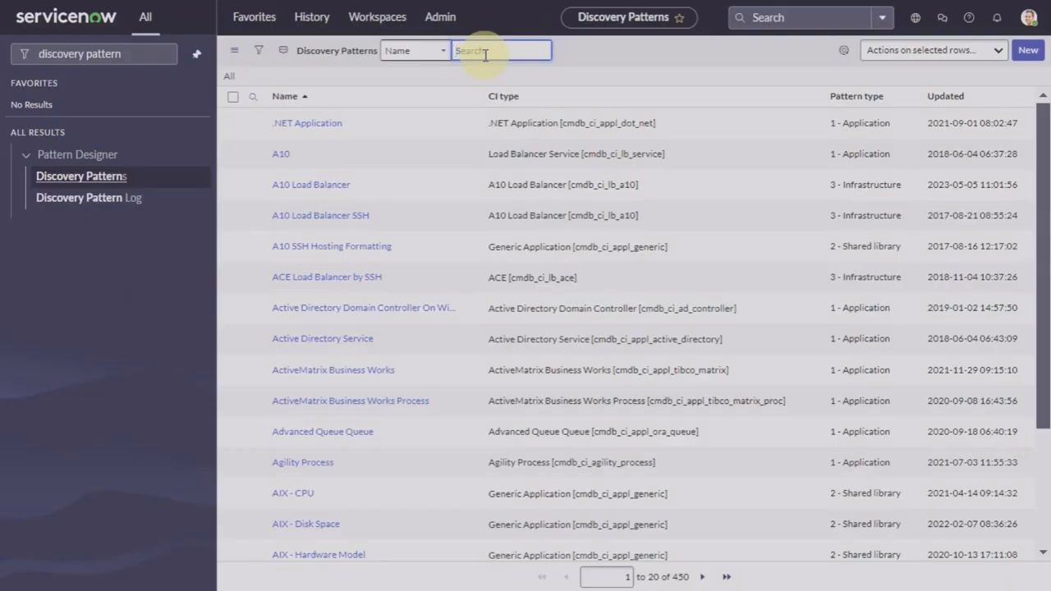
pyautogui.write('dows')
pyautogui.press('BackSpace')
pyautogui.press('BackSpace')
pyautogui.press('BackSpace')
pyautogui.press('BackSpace')
pyautogui.press('BackSpace')
pyautogui.press('BackSpace')
pyautogui.press('BackSpace')
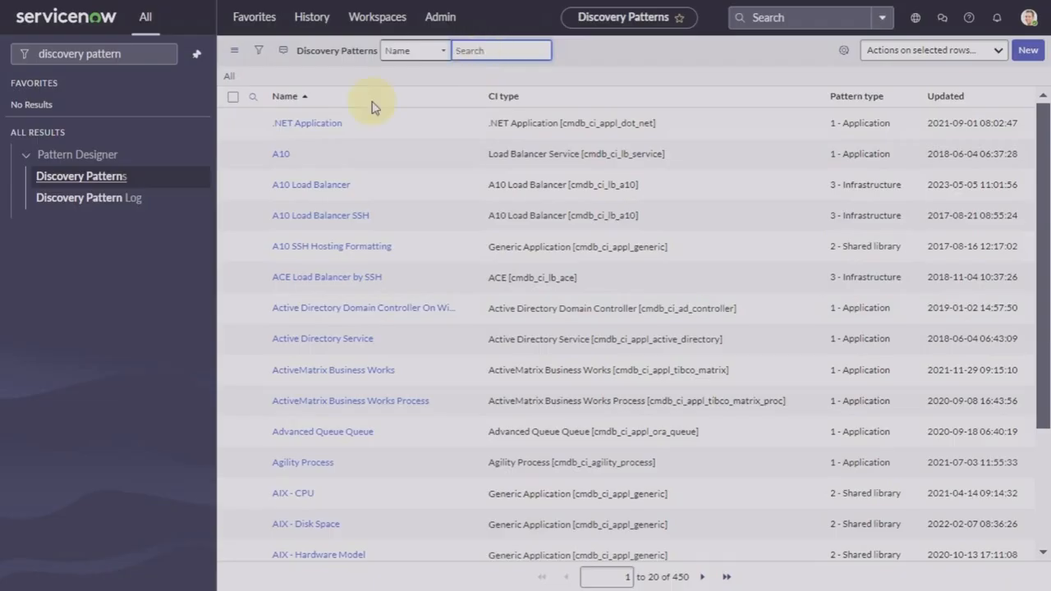
pyautogui.click(326, 187)
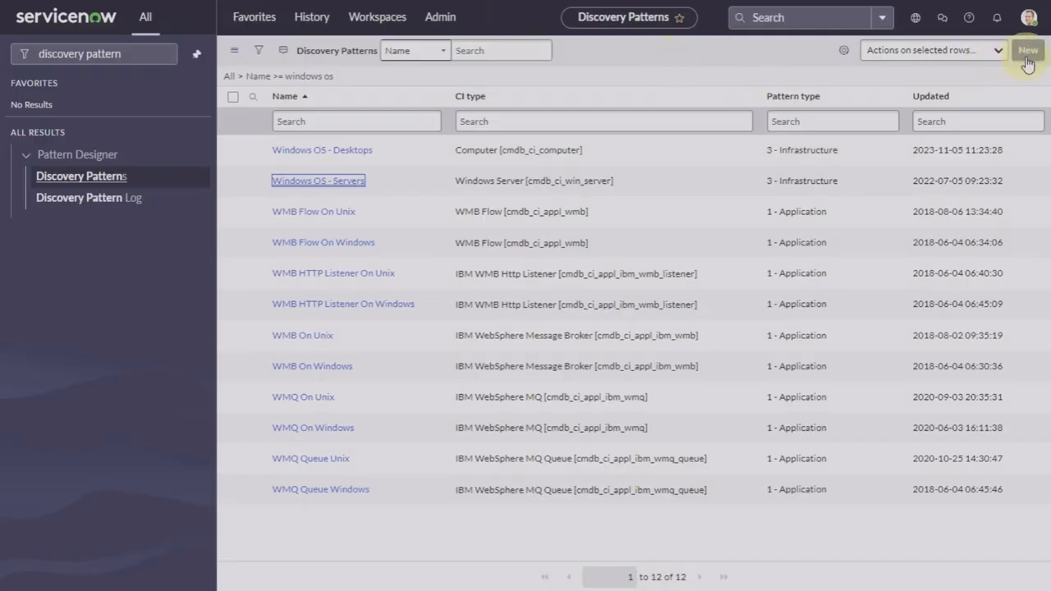
# Step: Create a new Application-type pattern and pick 'iTunes' from the Name autofill suggestions
pyautogui.click(1027, 57)
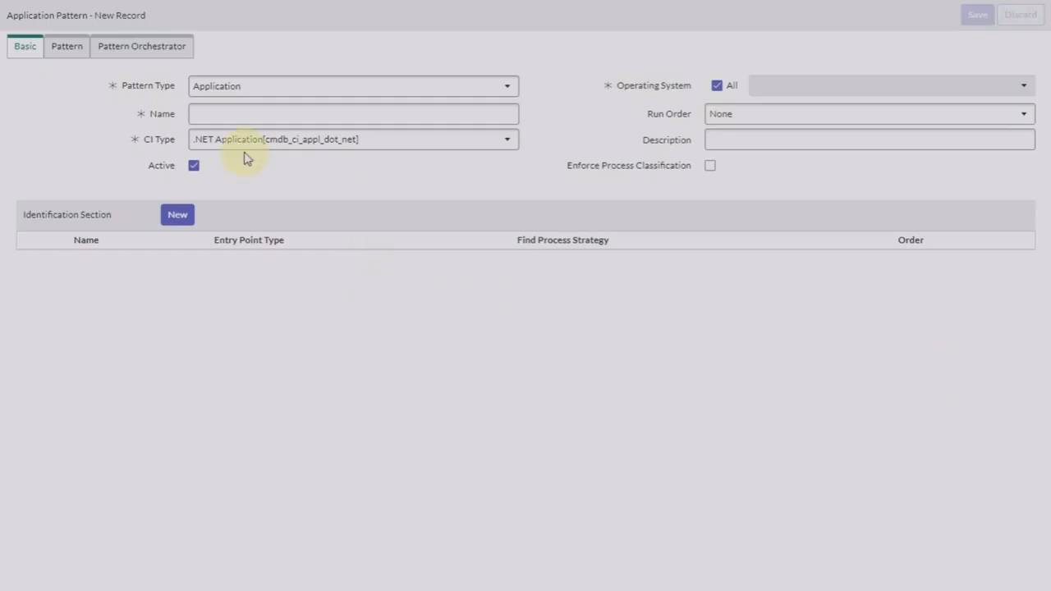
pyautogui.click(374, 92)
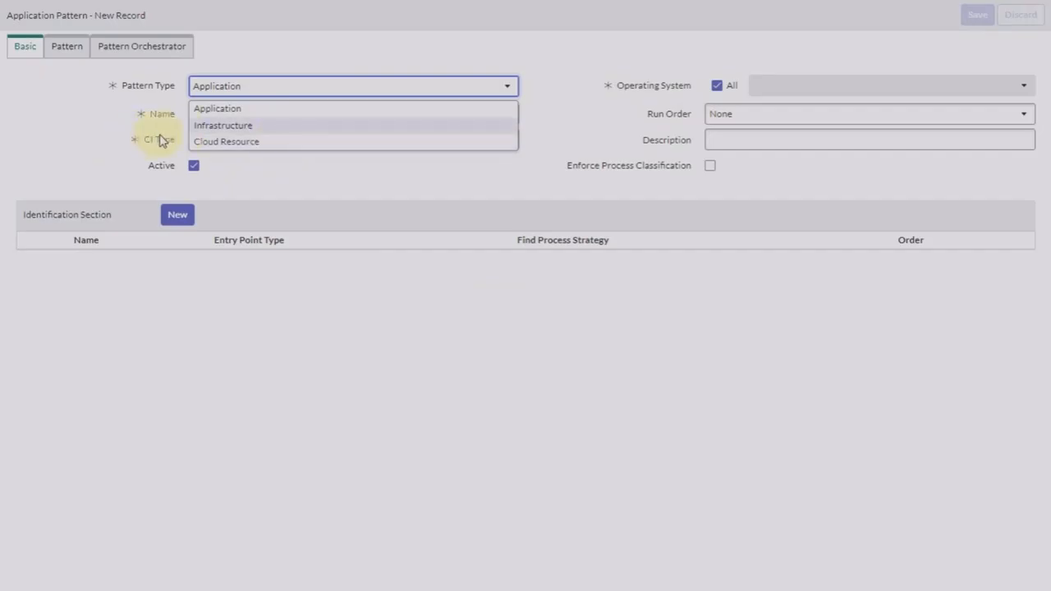
pyautogui.click(247, 108)
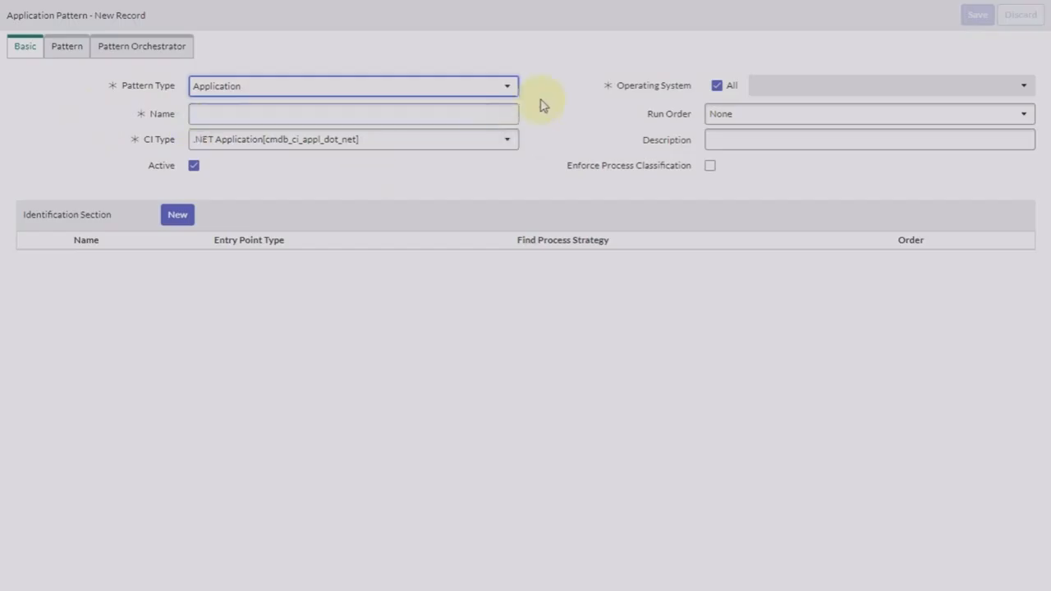
pyautogui.click(453, 109)
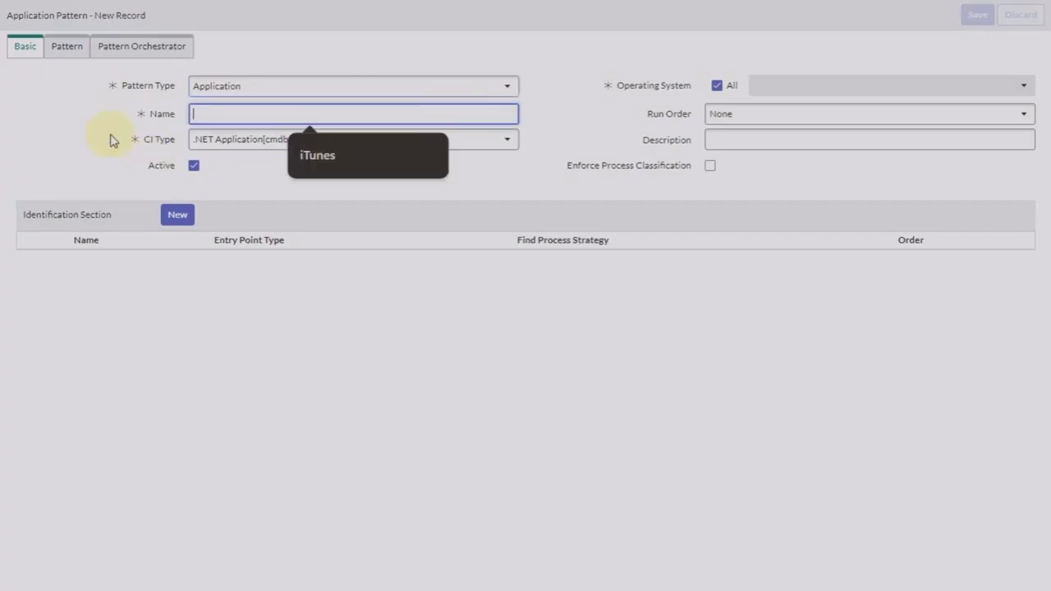
pyautogui.press('Tab')
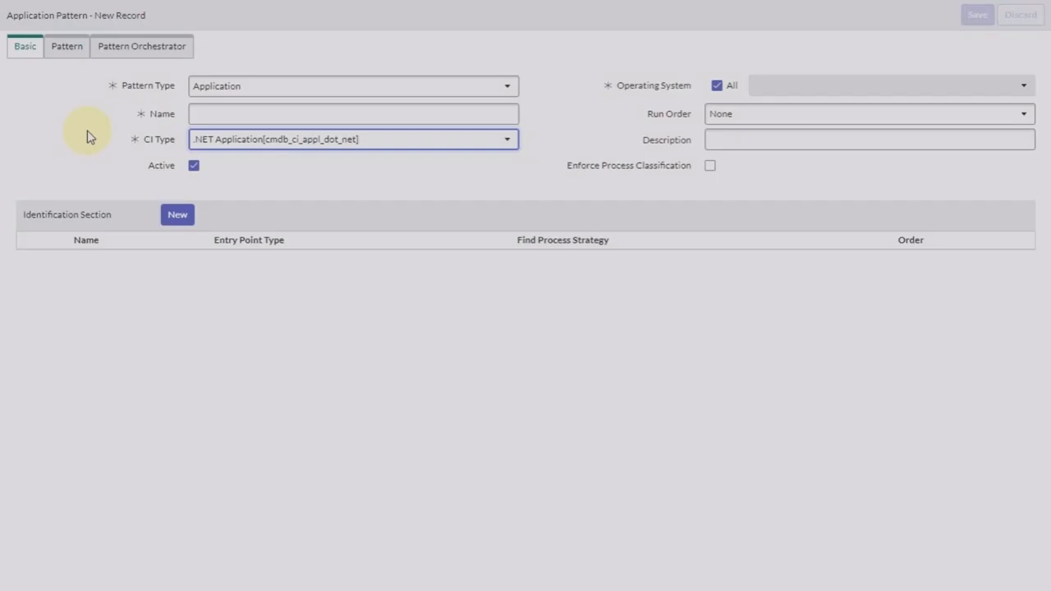
pyautogui.click(298, 116)
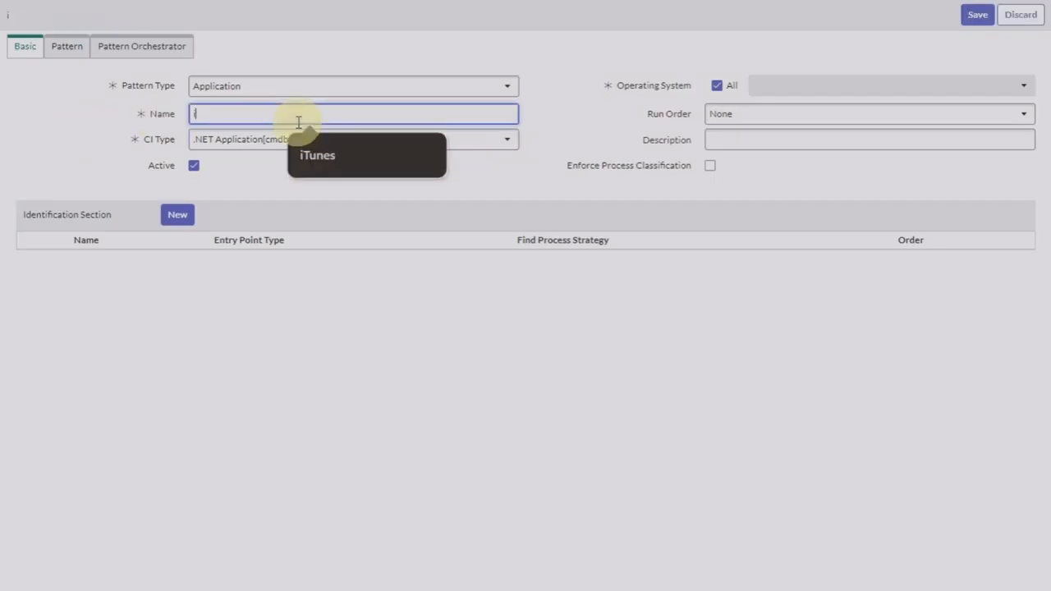
pyautogui.click(338, 163)
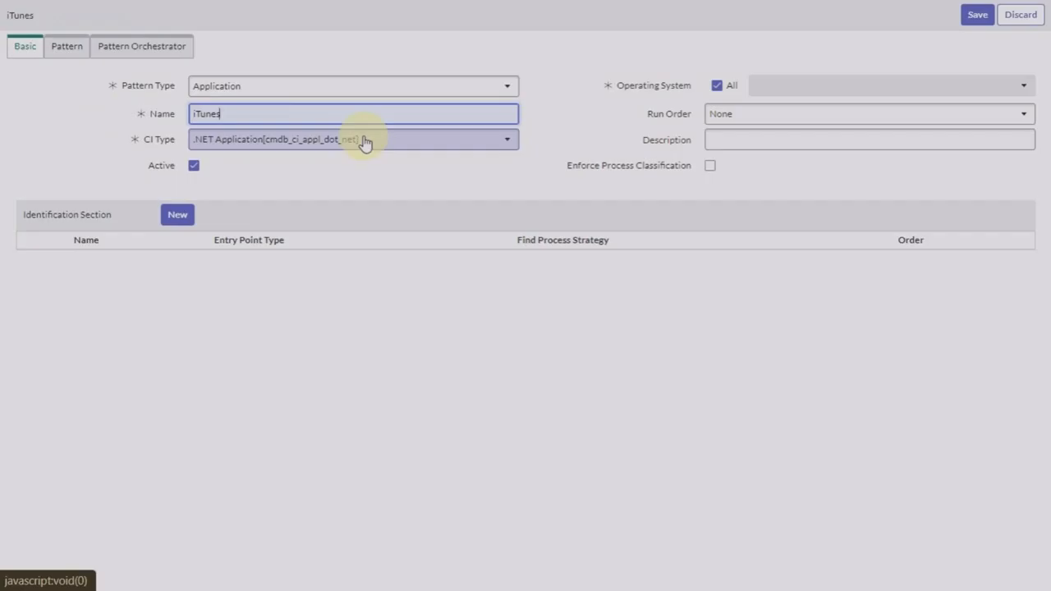
# Step: Search 'appl' to set CI Type to Application [cmdb_ci_appl] and tick Enforce Process Classification
pyautogui.click(392, 149)
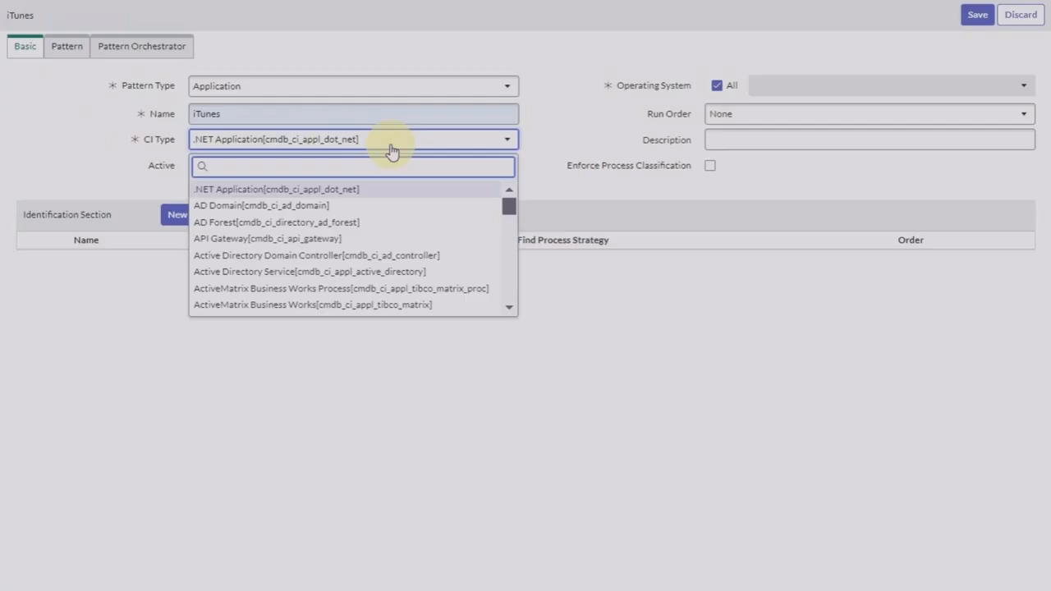
pyautogui.write('appl')
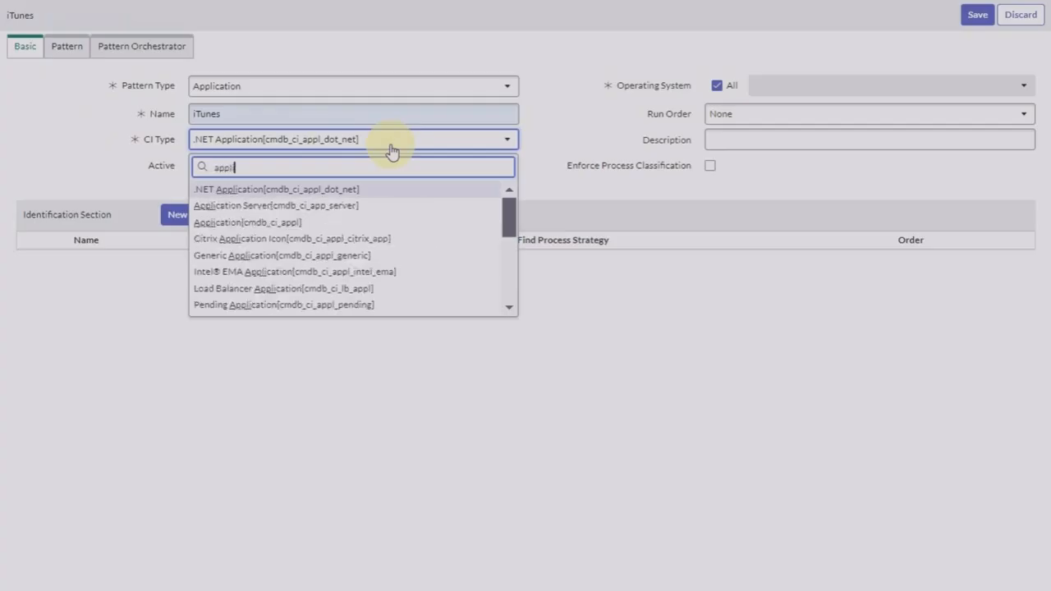
pyautogui.click(265, 222)
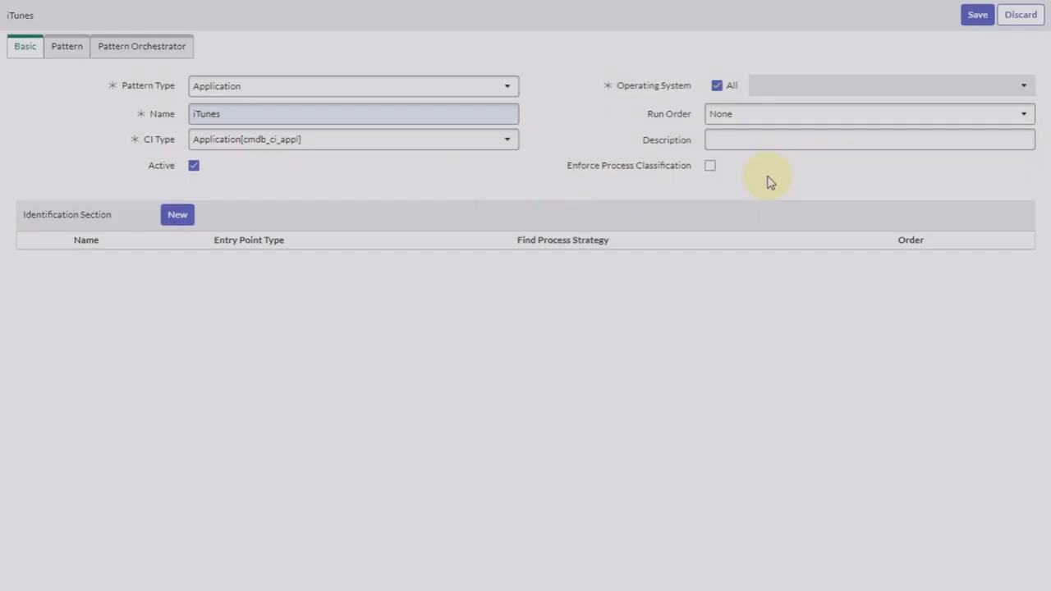
pyautogui.click(712, 167)
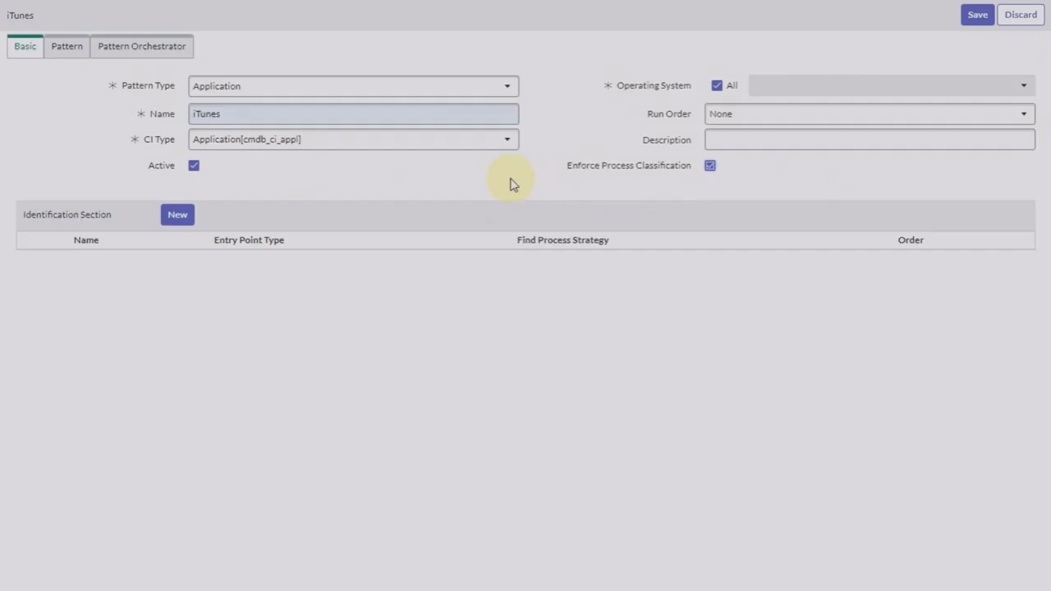
# Step: Add a new Identification Section to the iTunes pattern from its Basic tab
pyautogui.click(177, 215)
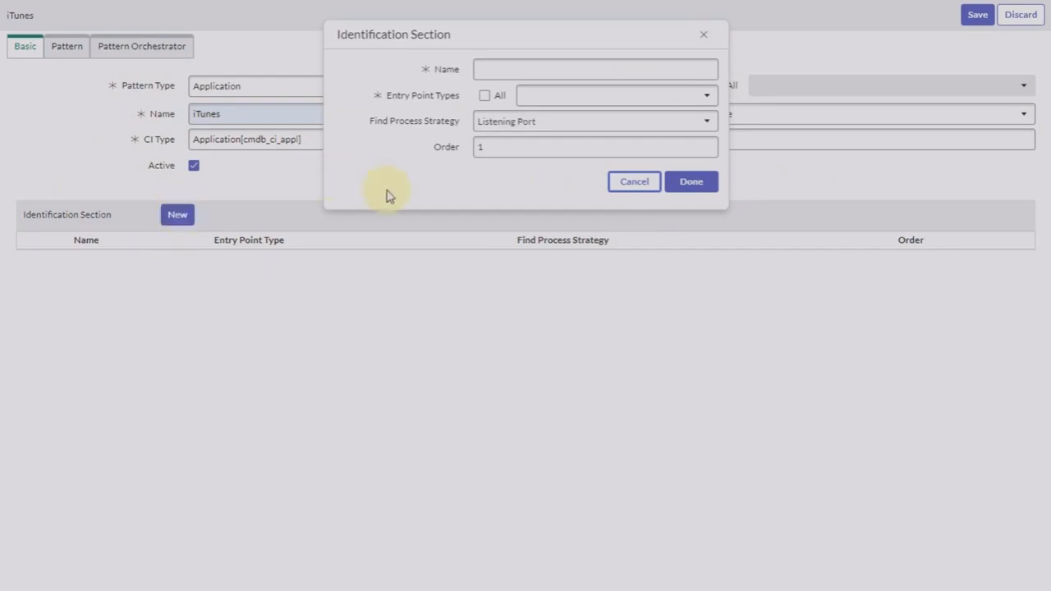
# Step: Add 'iTunes Identification Section' with TCP Endpoint and HTTP(S) Endpoint entry points, keeping Listening Port
pyautogui.click(520, 69)
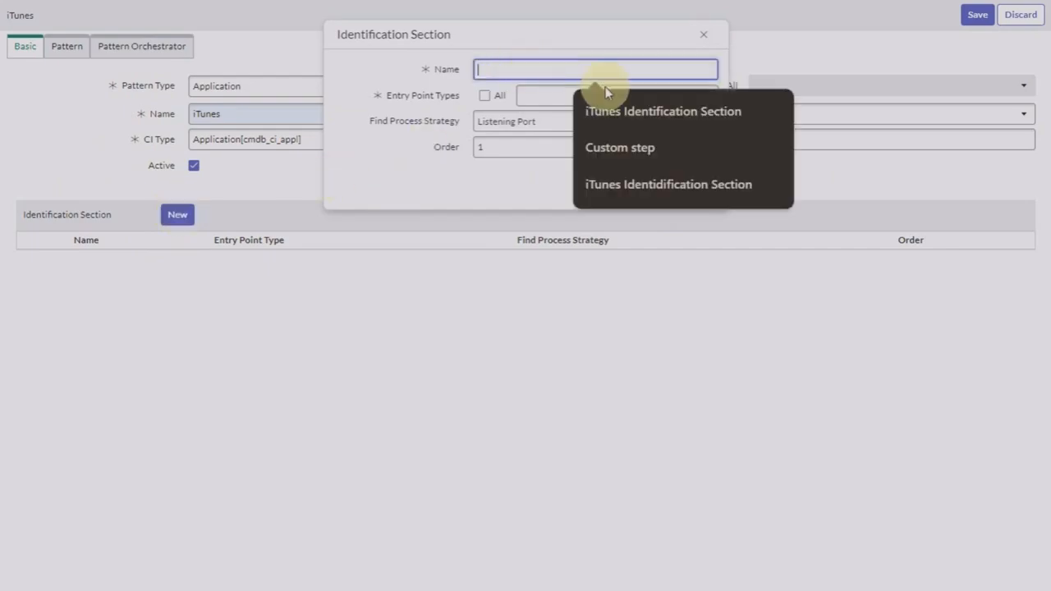
pyautogui.click(633, 115)
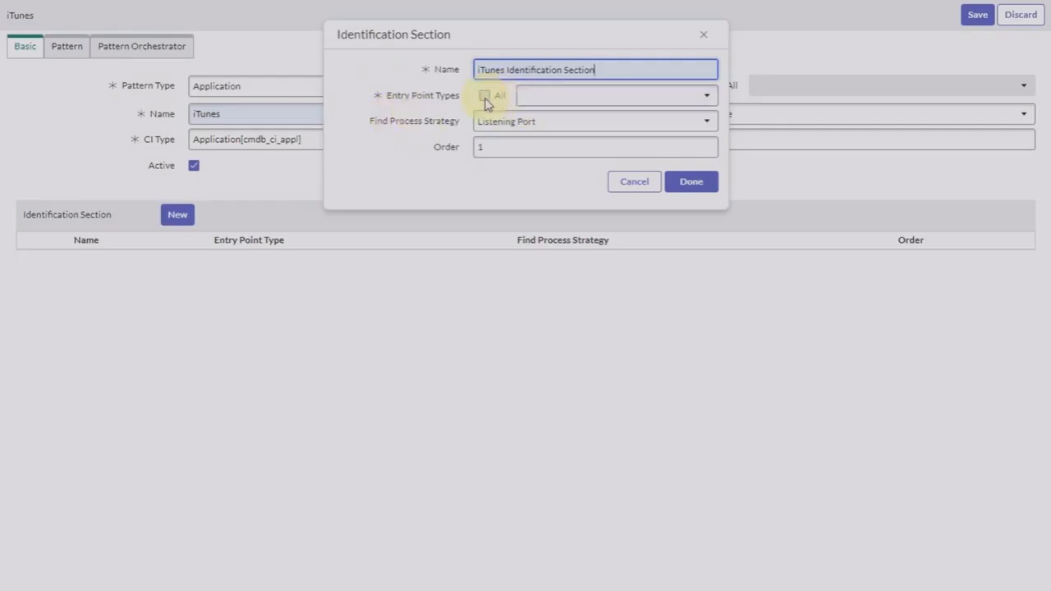
pyautogui.click(583, 97)
pyautogui.write('t')
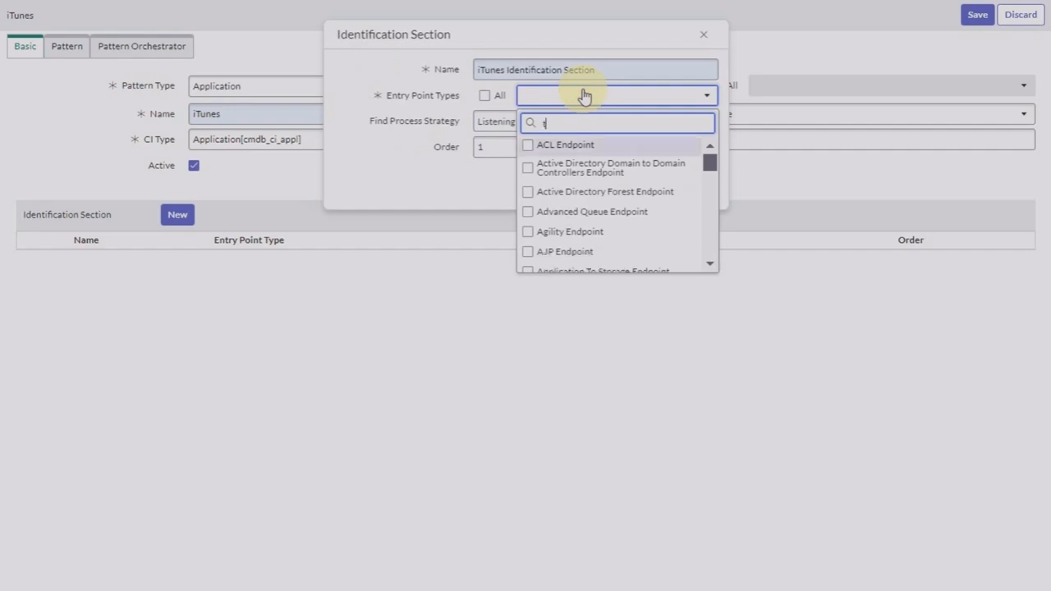
pyautogui.write('cp')
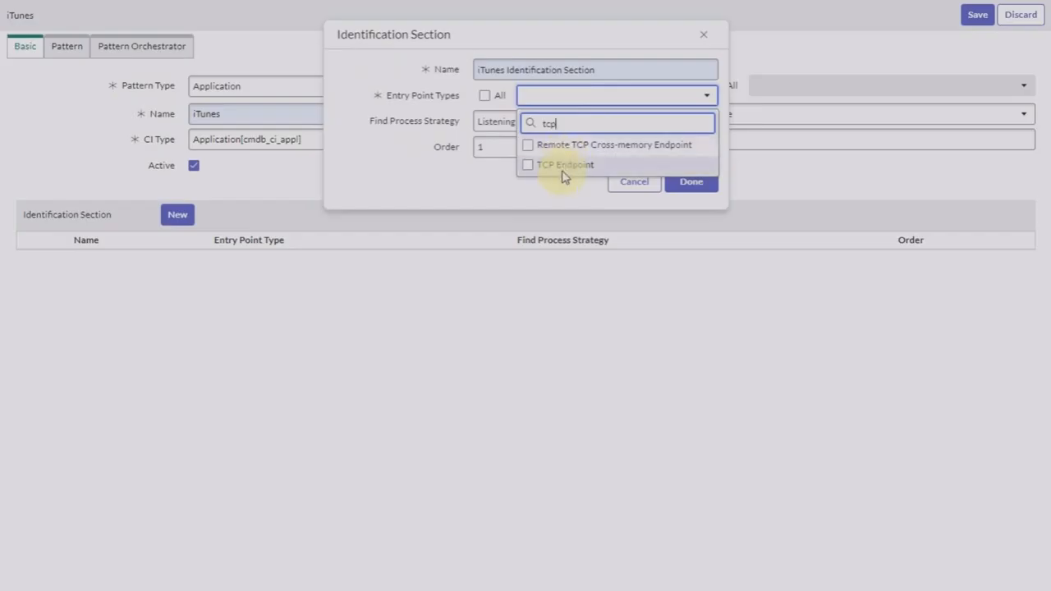
pyautogui.click(565, 165)
pyautogui.write('htts')
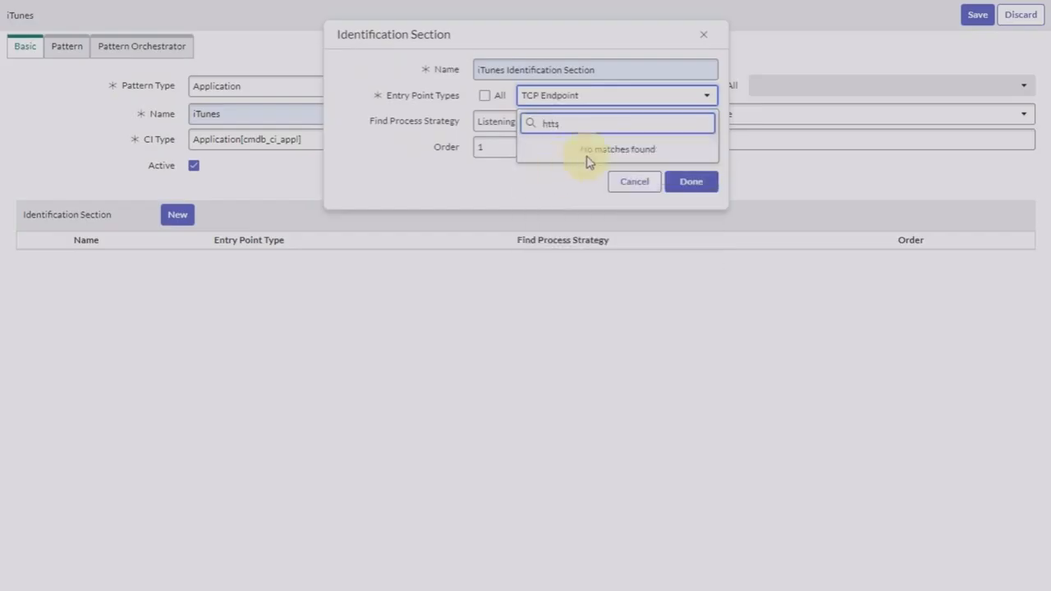
pyautogui.press('BackSpace')
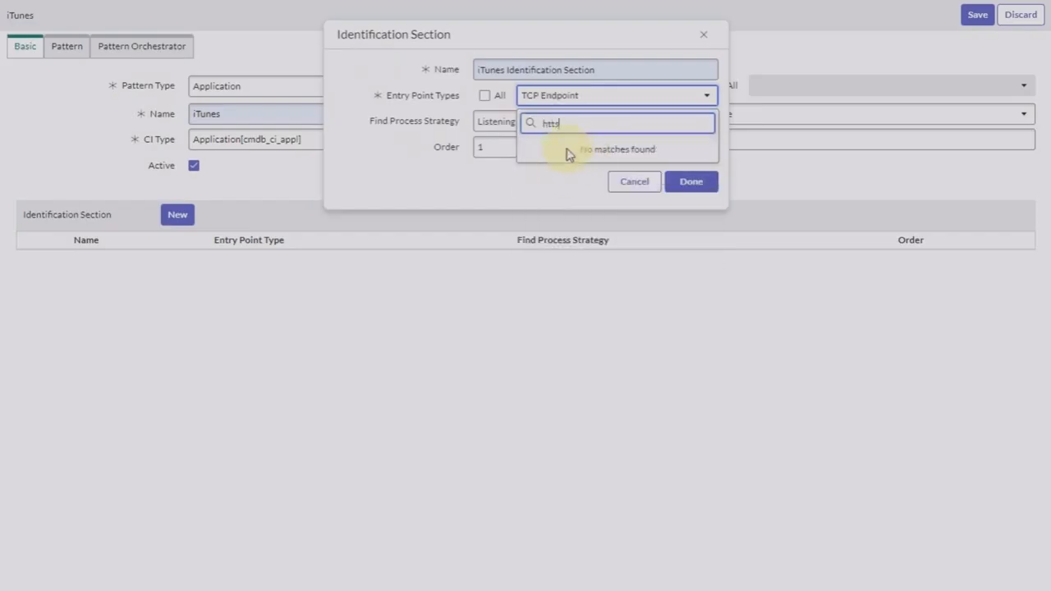
pyautogui.write('p')
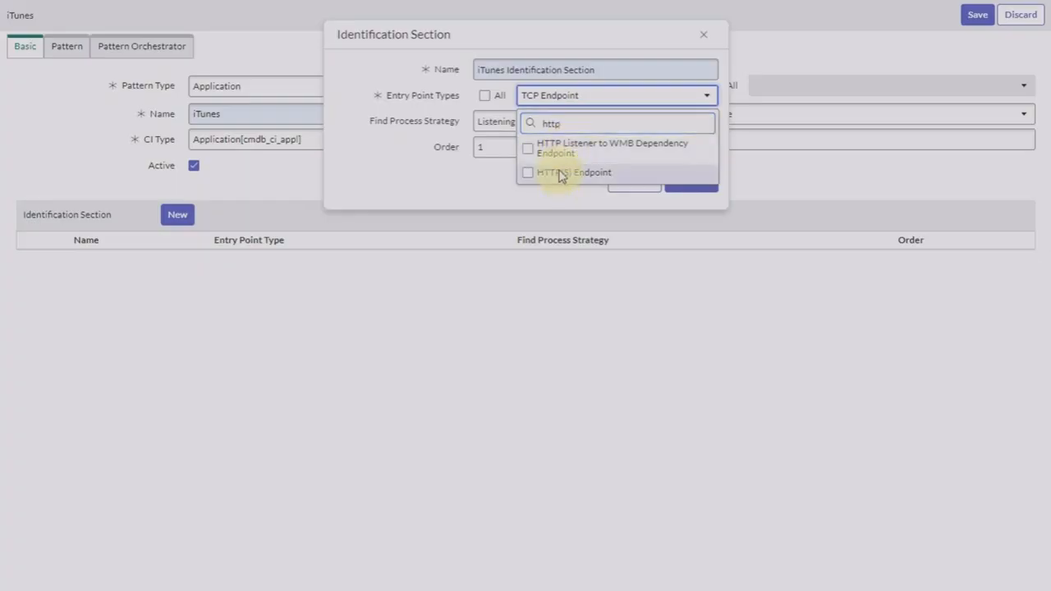
pyautogui.click(562, 173)
pyautogui.click(487, 204)
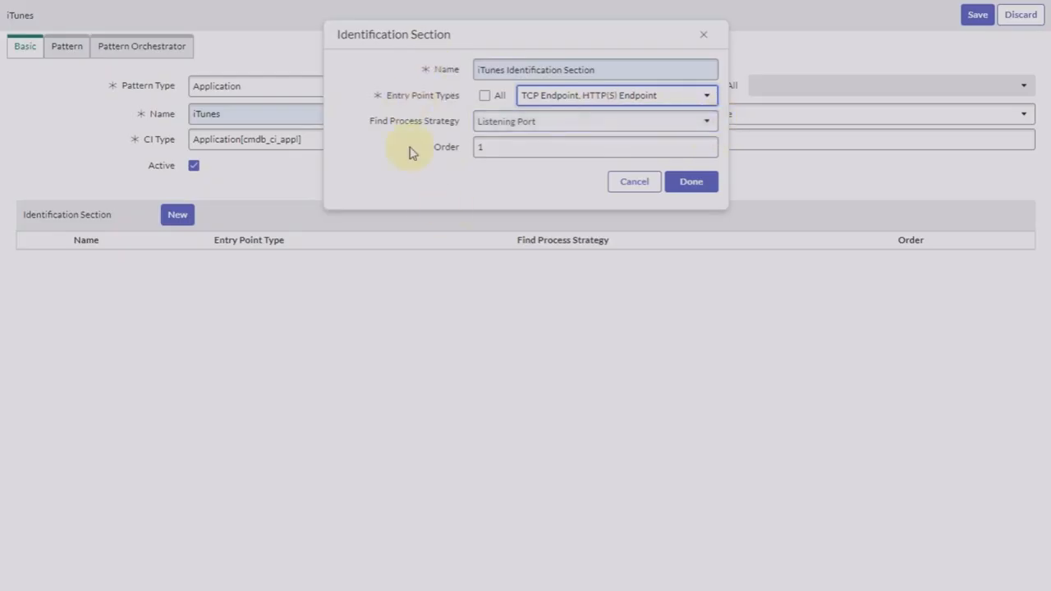
pyautogui.click(698, 187)
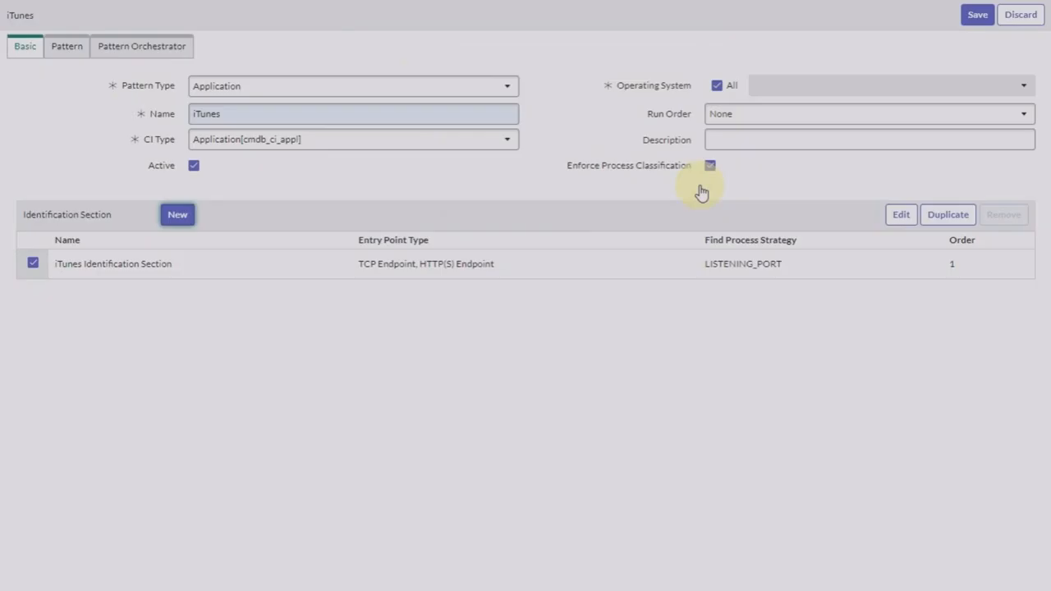
# Step: Enable Enforce Process Classification, then save and publish the iTunes pattern
pyautogui.click(711, 165)
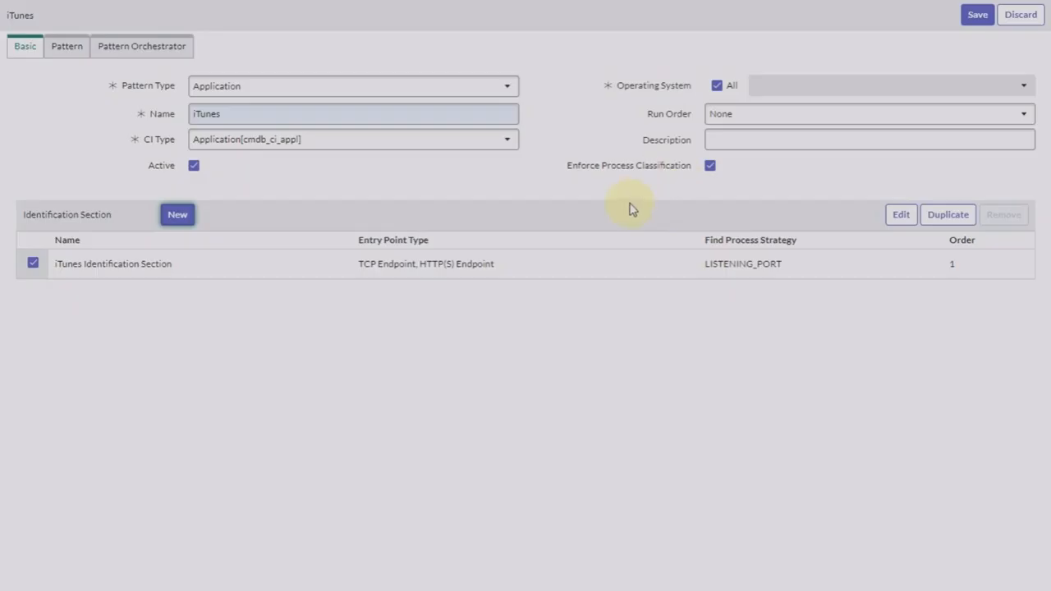
pyautogui.click(972, 19)
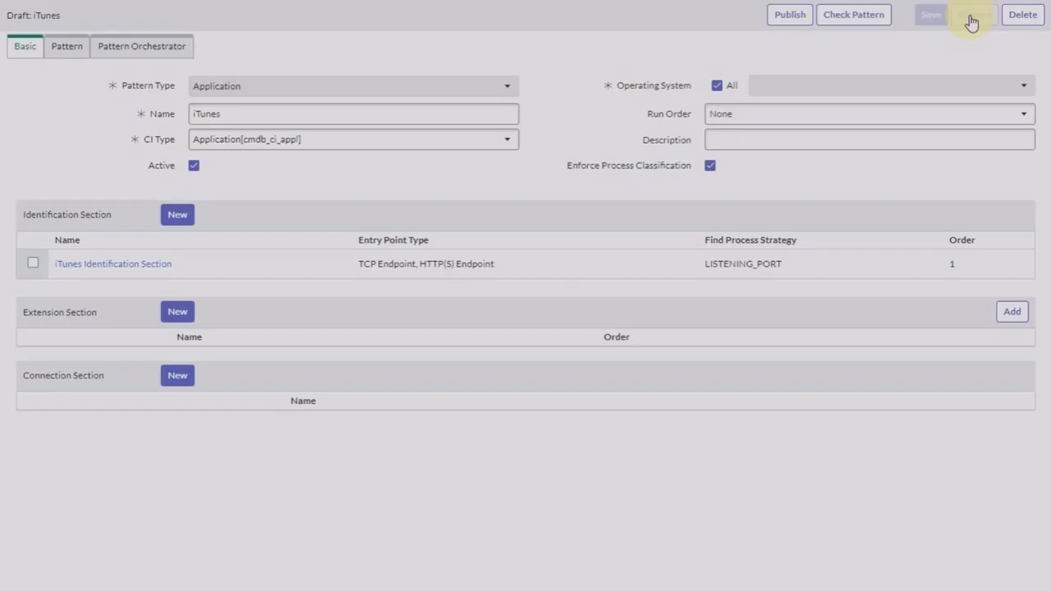
pyautogui.click(971, 23)
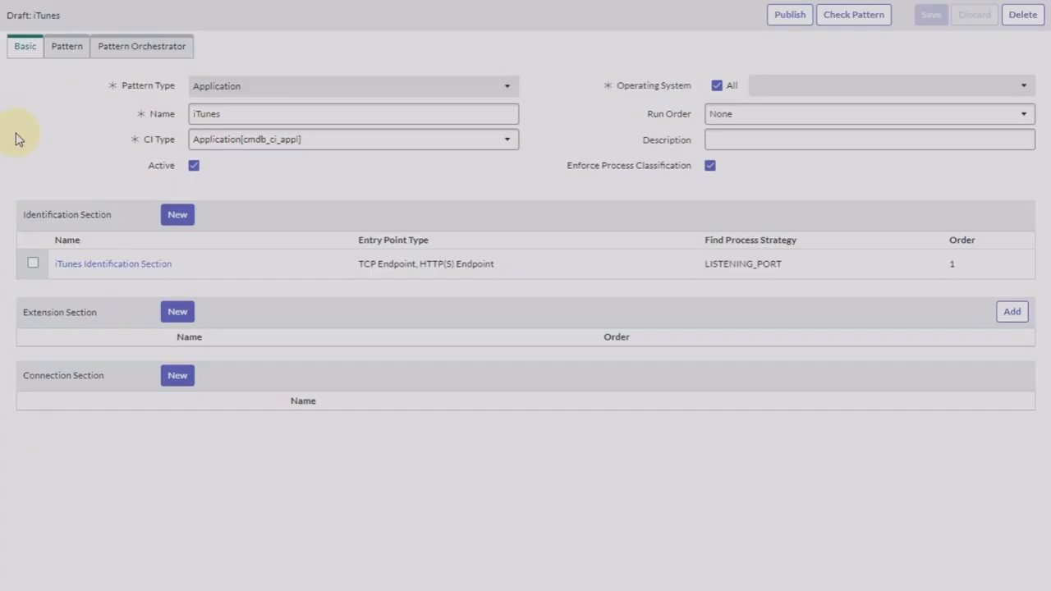
pyautogui.click(809, 13)
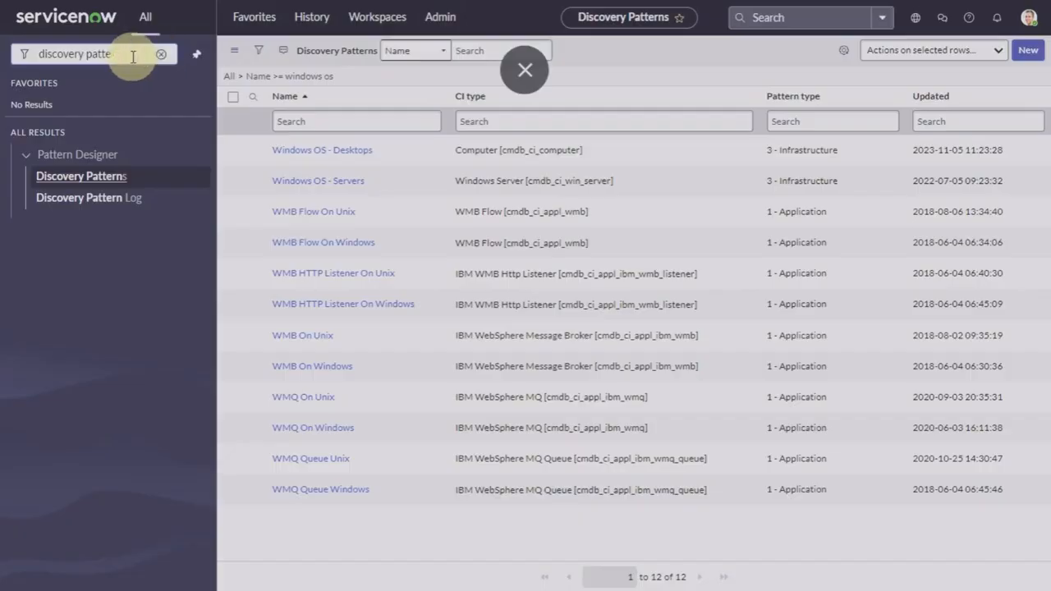
pyautogui.press('BackSpace')
pyautogui.press('BackSpace')
pyautogui.press('BackSpace')
pyautogui.press('BackSpace')
pyautogui.press('BackSpace')
pyautogui.press('BackSpace')
pyautogui.press('BackSpace')
pyautogui.press('BackSpace')
pyautogui.press('BackSpace')
pyautogui.press('BackSpace')
pyautogui.press('BackSpace')
pyautogui.press('BackSpace')
pyautogui.press('BackSpace')
pyautogui.press('BackSpace')
pyautogui.press('BackSpace')
pyautogui.write('classification')
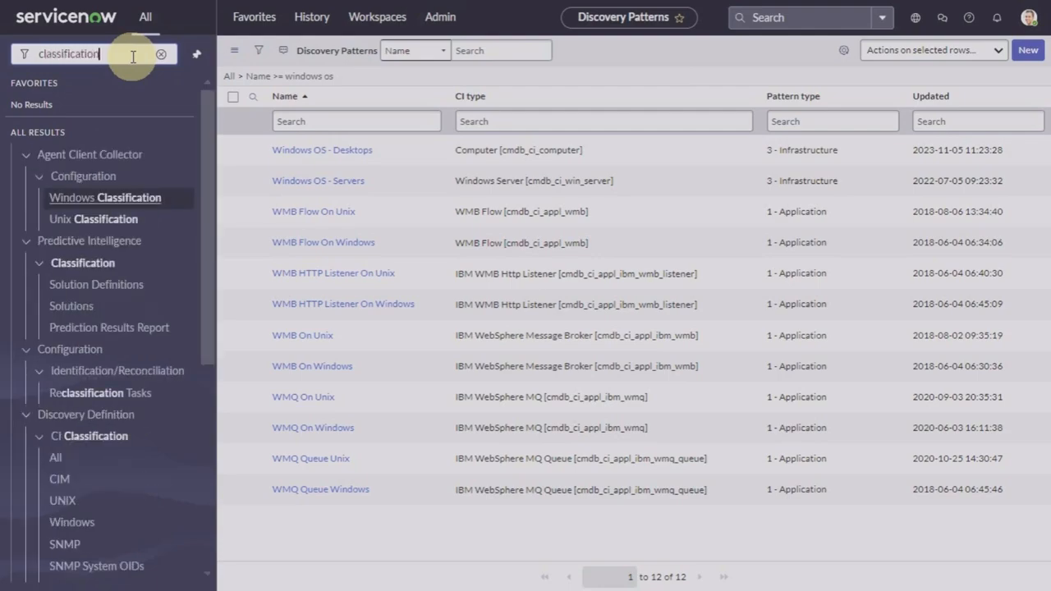
# Step: In CI Classification > Processes, search Name for 'itunes' and open the iTunes record
pyautogui.scroll(-3, 67, 348)
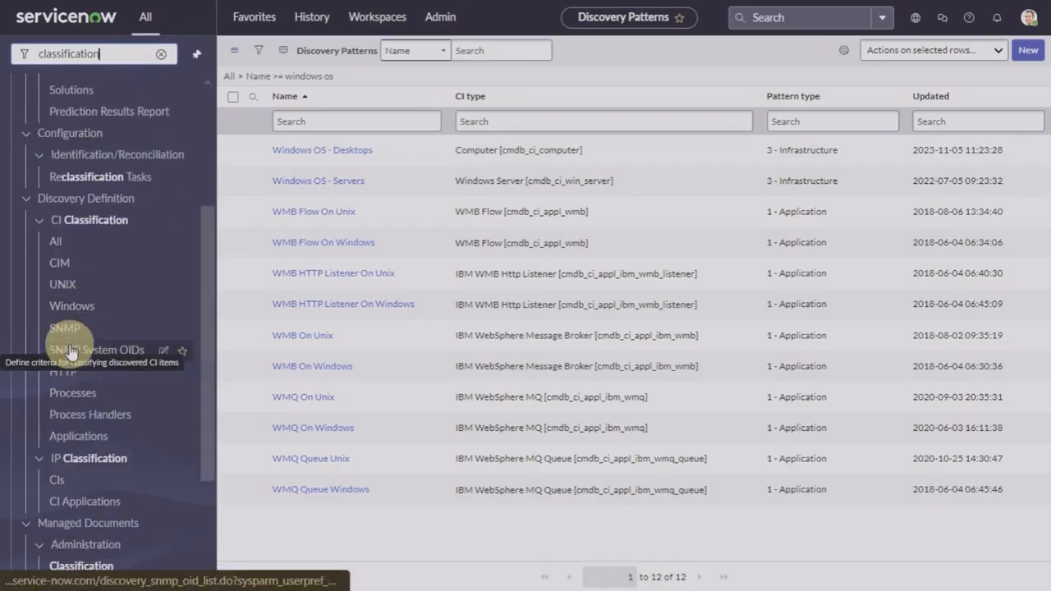
pyautogui.scroll(-2, 70, 352)
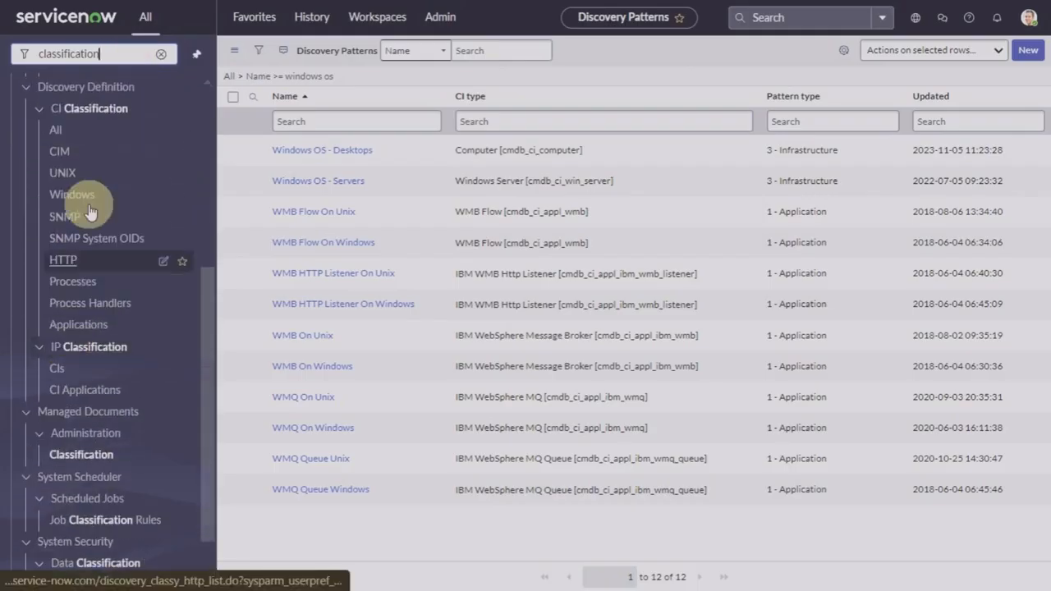
pyautogui.click(74, 283)
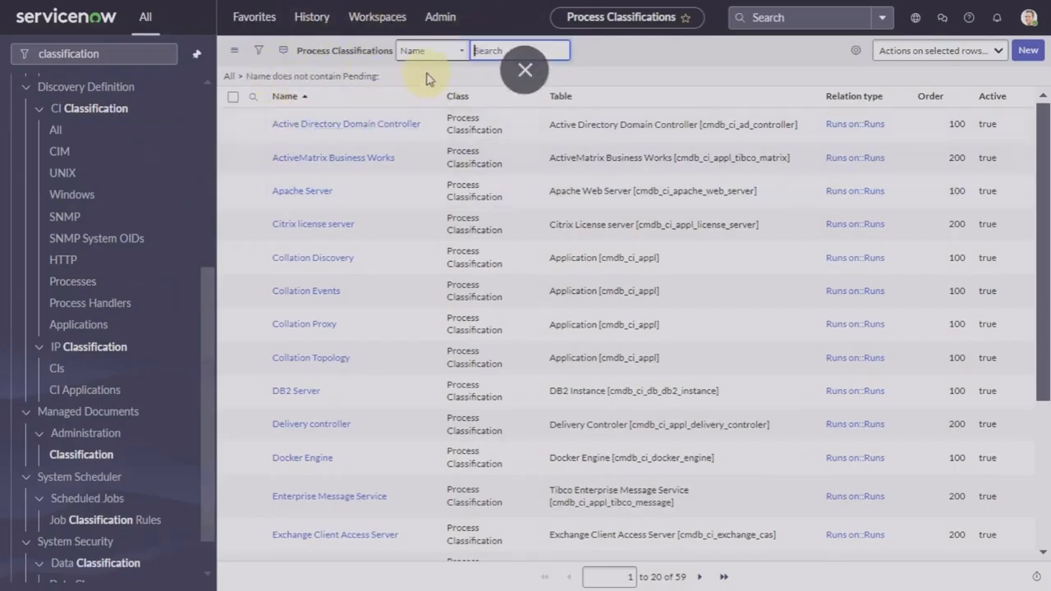
pyautogui.click(483, 51)
pyautogui.write('itunes')
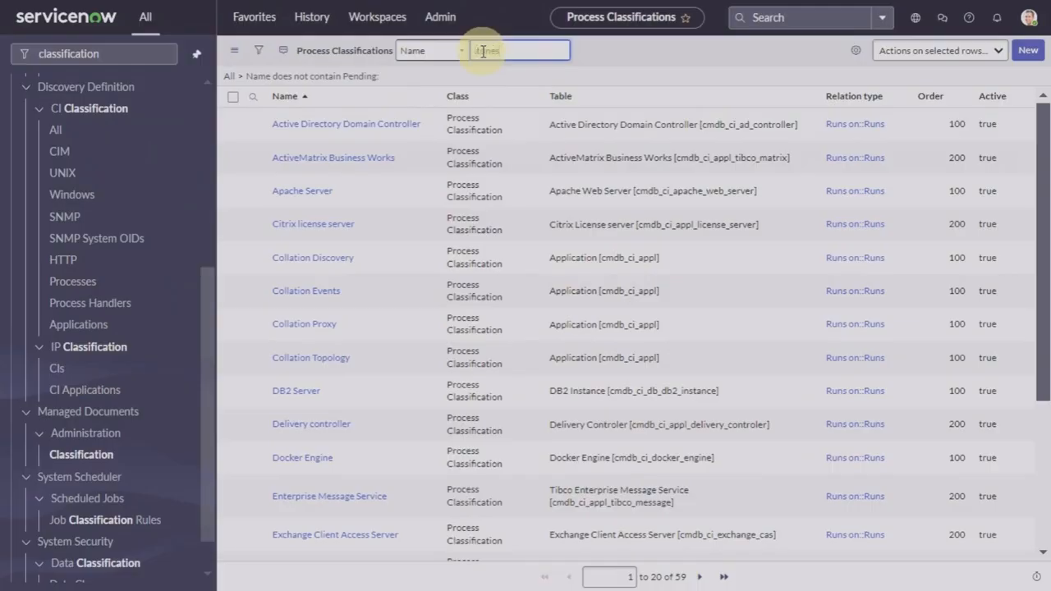
pyautogui.press('BackSpace')
pyautogui.press('BackSpace')
pyautogui.press('BackSpace')
pyautogui.press('BackSpace')
pyautogui.press('BackSpace')
pyautogui.press('BackSpace')
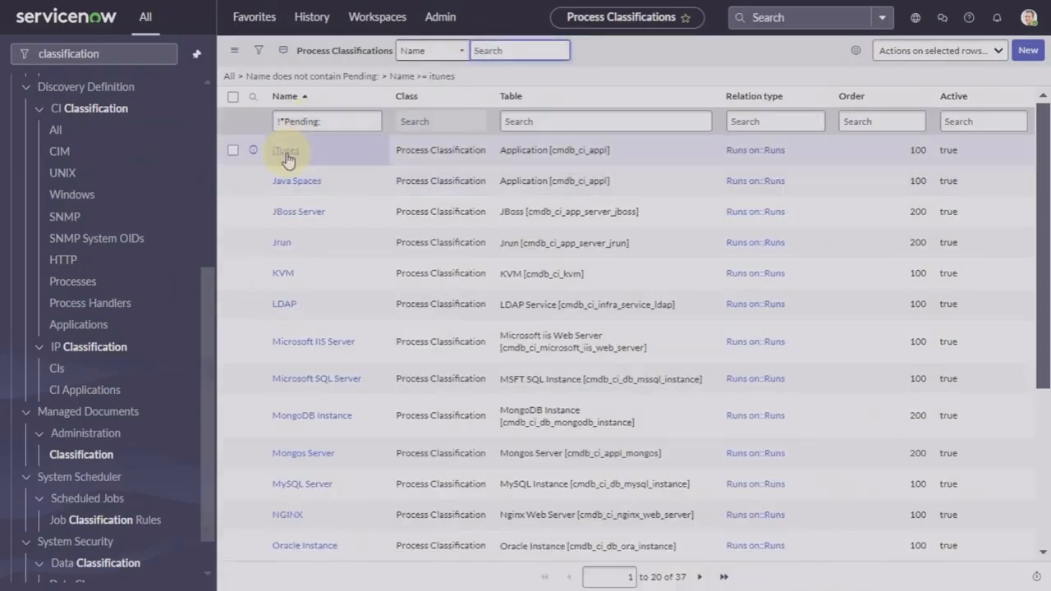
pyautogui.click(287, 158)
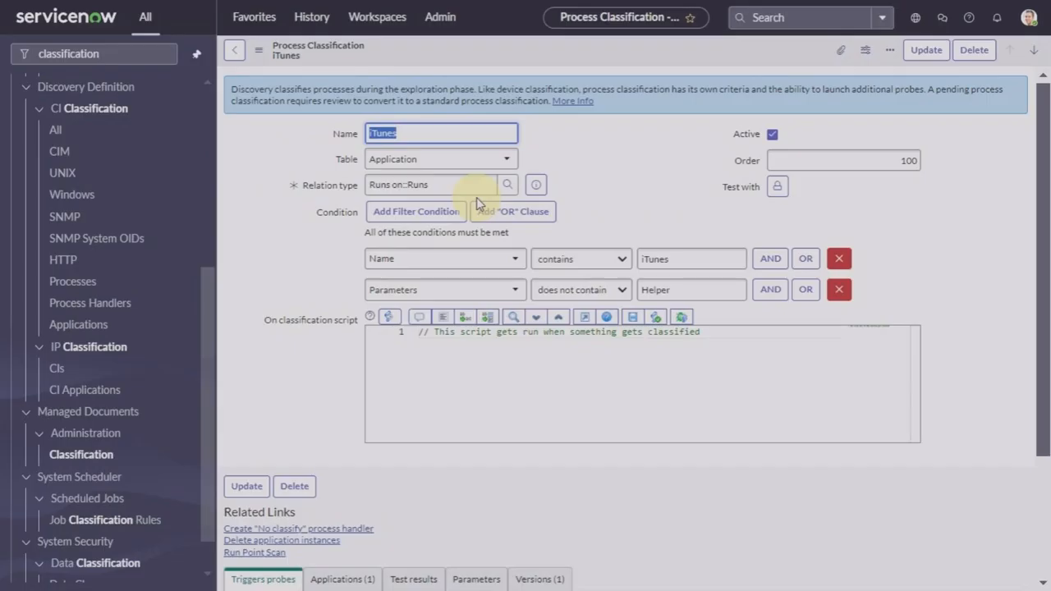
# Step: Add Horizontal Pattern to the iTunes classification's triggered probes and save the selection
pyautogui.scroll(-2, 275, 406)
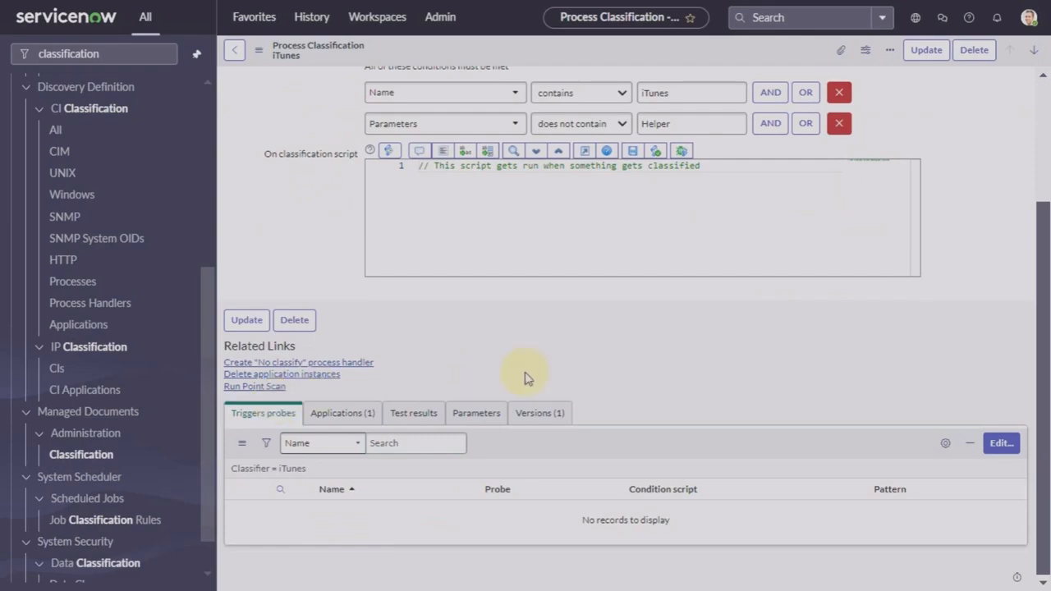
pyautogui.scroll(2, 526, 378)
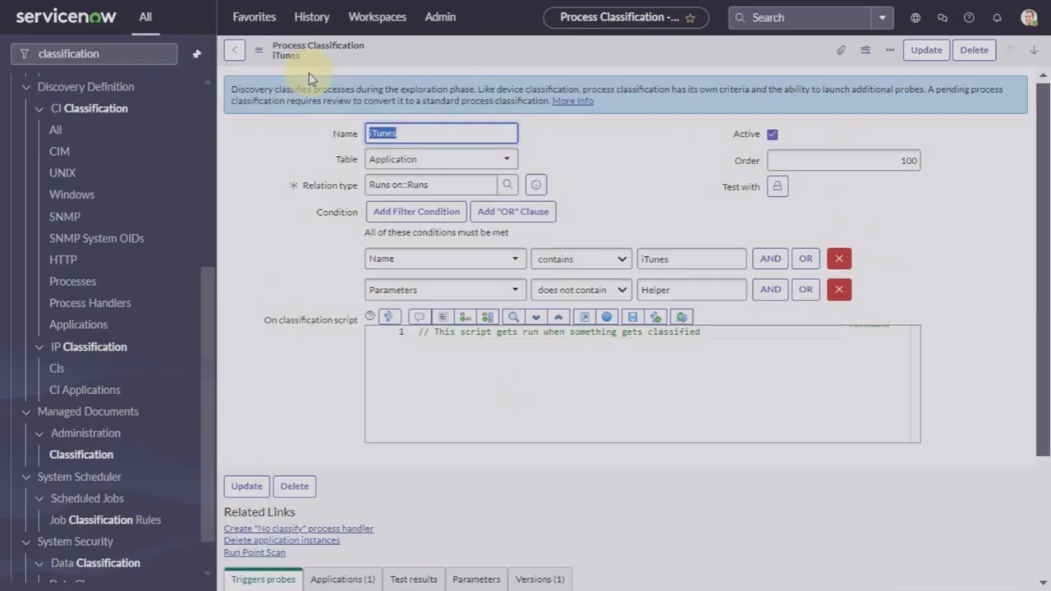
pyautogui.scroll(-2, 309, 72)
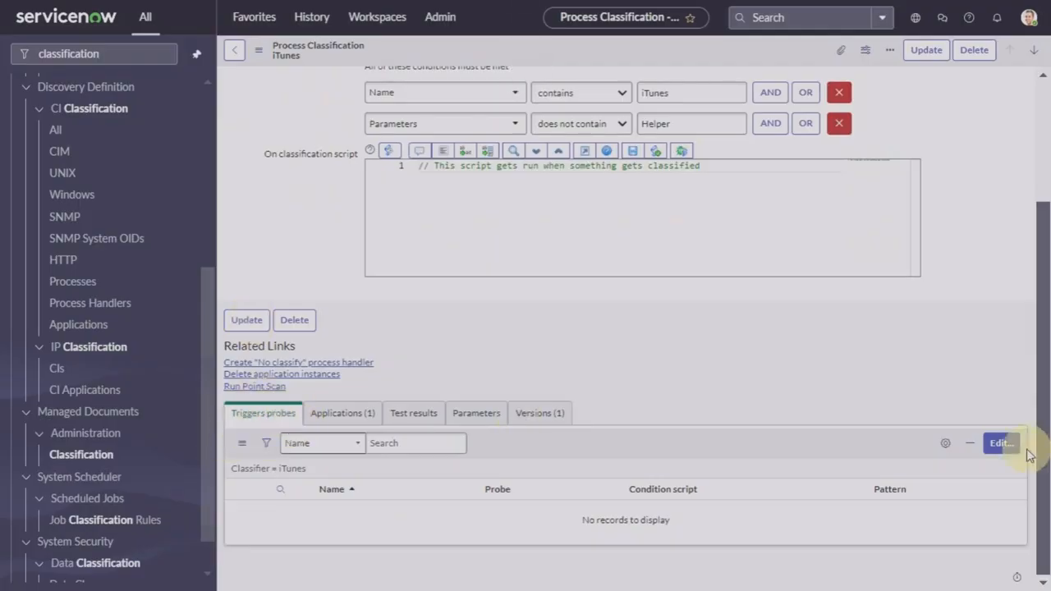
pyautogui.click(994, 449)
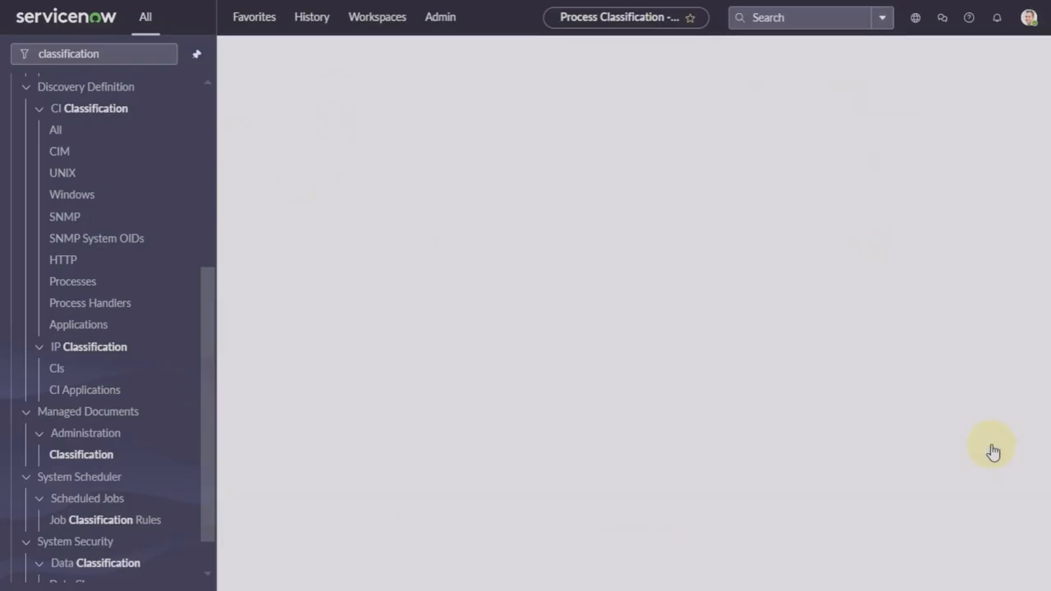
pyautogui.click(529, 212)
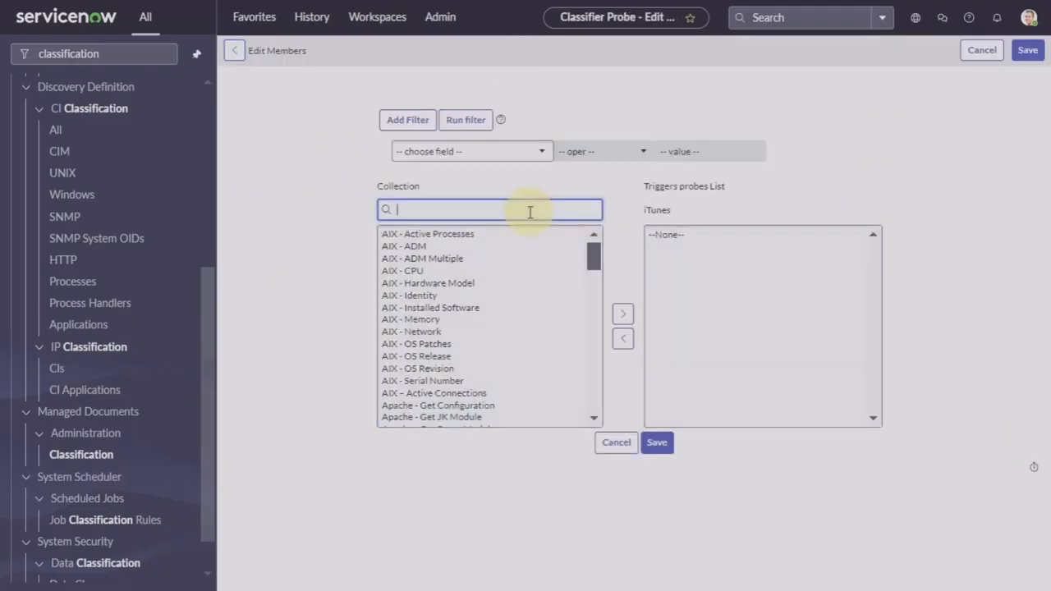
pyautogui.write('horizon')
pyautogui.click(467, 240)
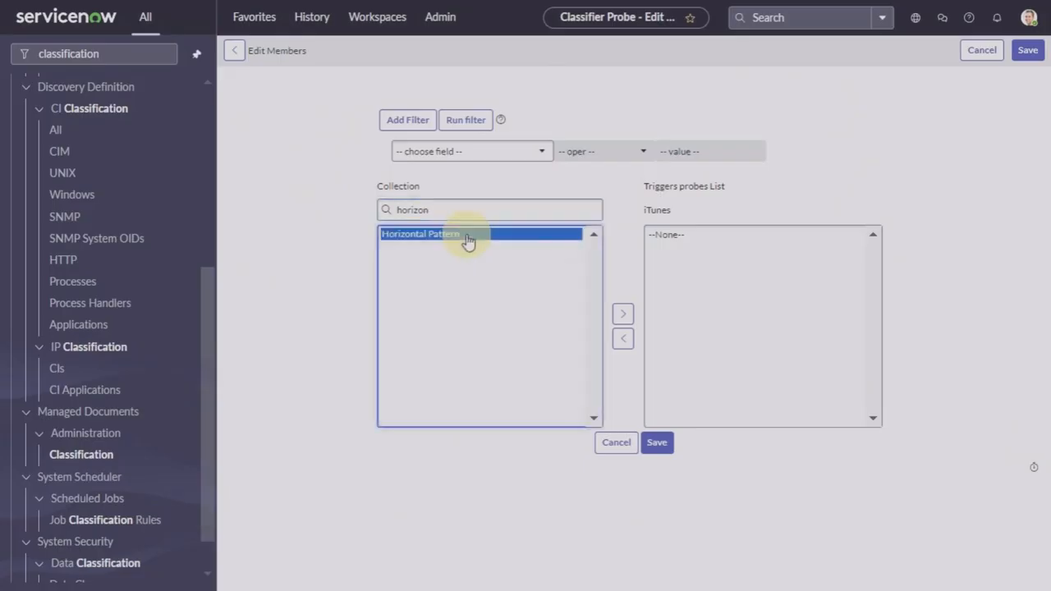
pyautogui.click(615, 317)
pyautogui.click(650, 442)
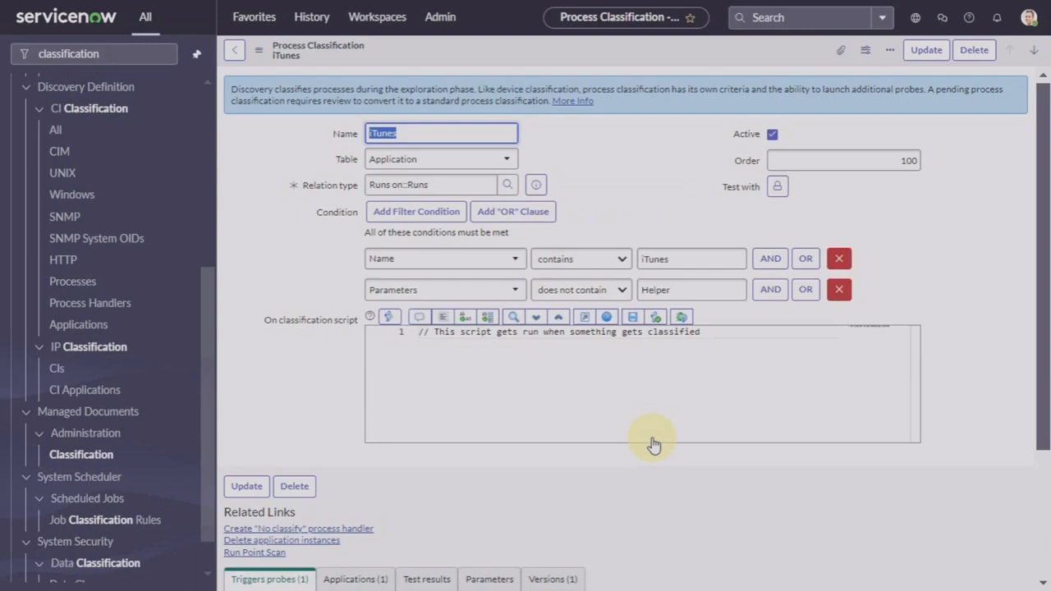
# Step: Set the Horizontal Pattern probe row's Pattern value to iTunes
pyautogui.scroll(-2, 690, 519)
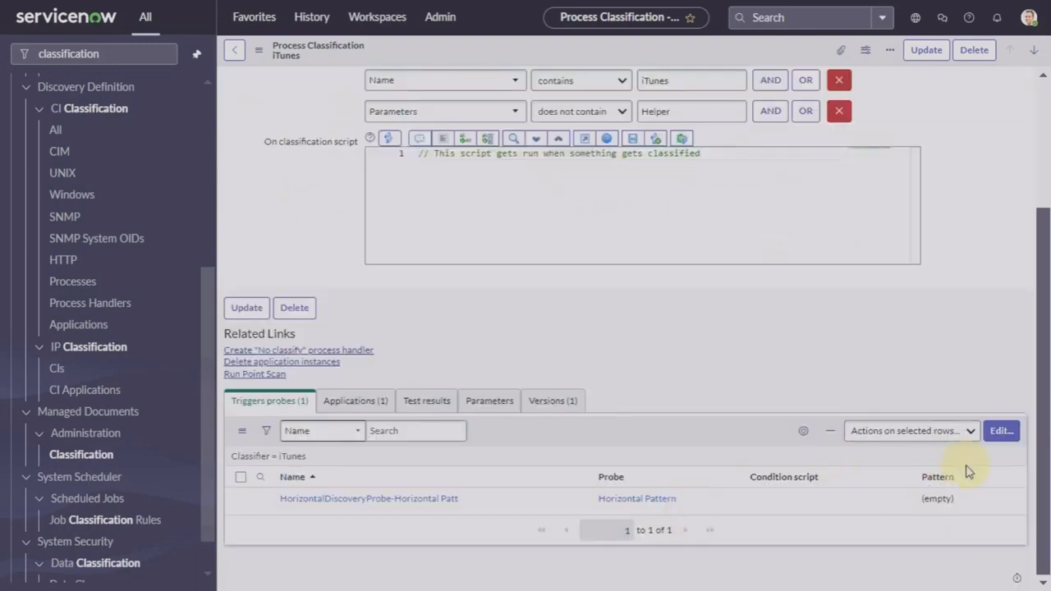
pyautogui.doubleClick(934, 498)
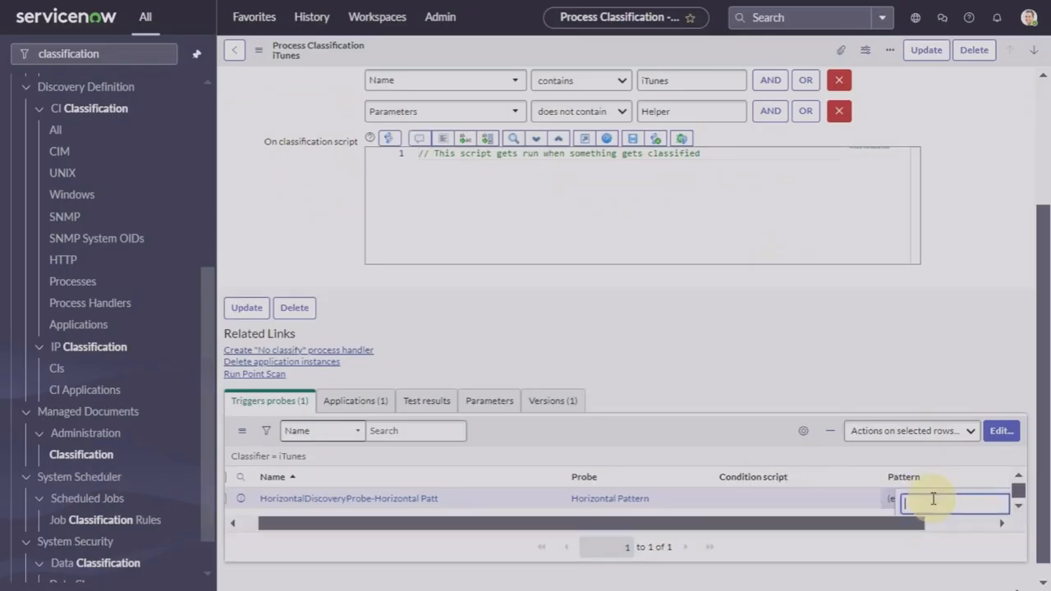
pyautogui.write('itu')
pyautogui.click(918, 543)
pyautogui.moveTo(911, 522); pyautogui.dragTo(980, 520)
pyautogui.click(971, 506)
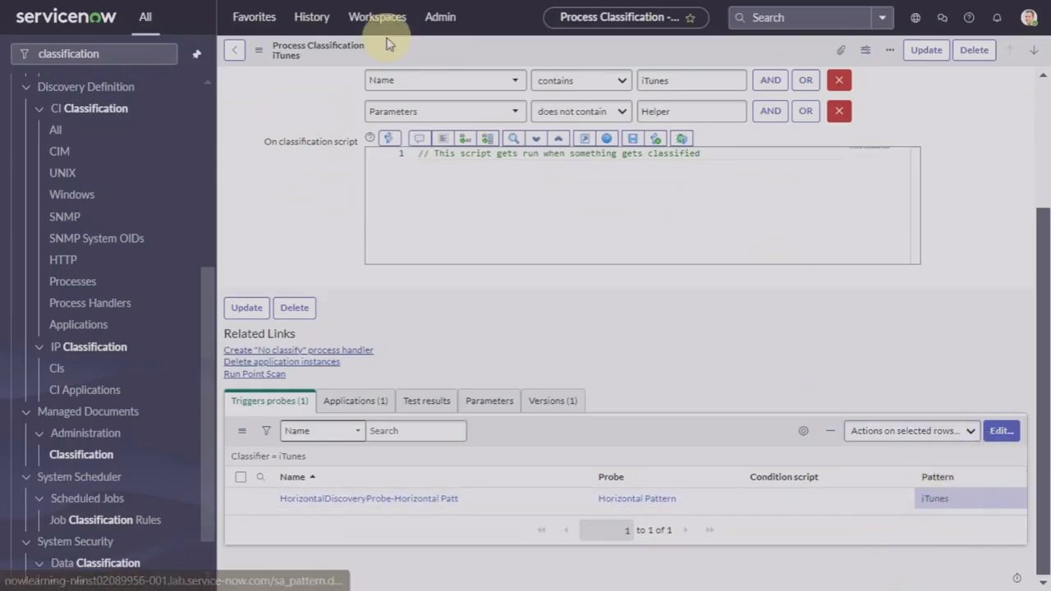
# Step: Save the iTunes process classification record with Update
pyautogui.rightClick(478, 62)
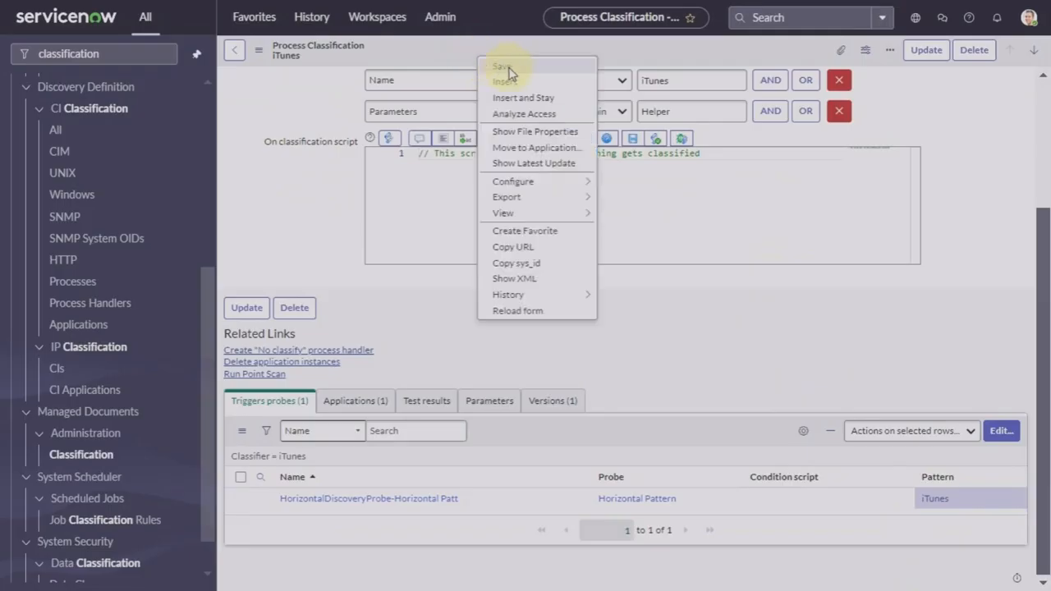
pyautogui.click(506, 67)
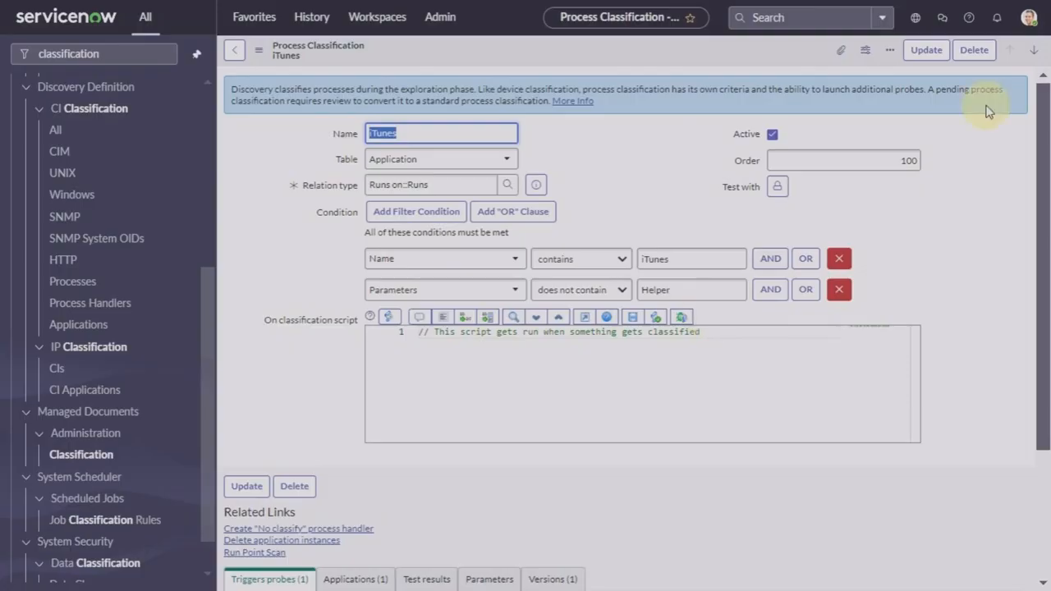
pyautogui.scroll(-2, 703, 246)
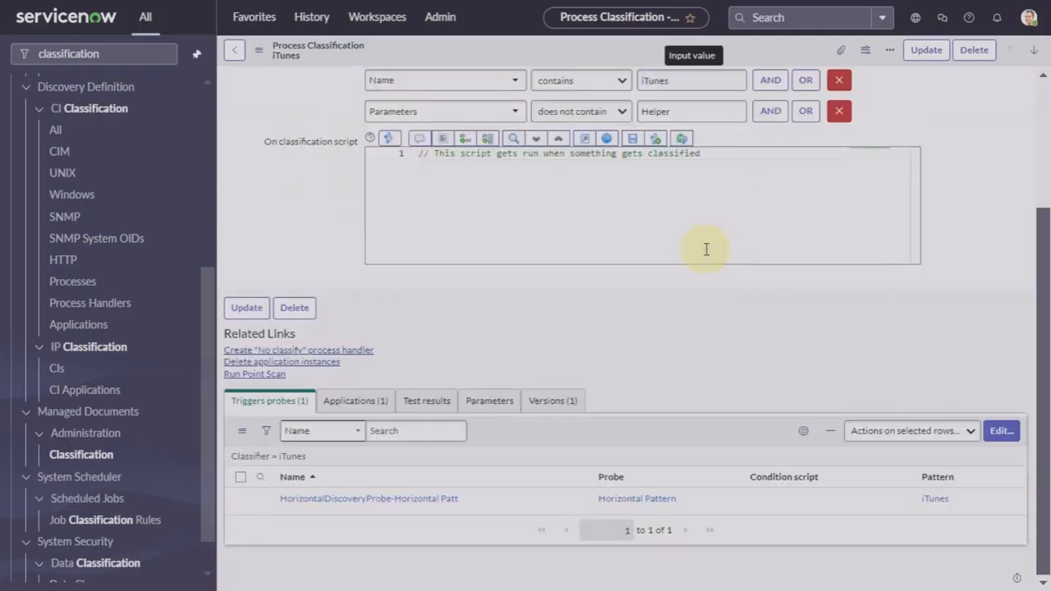
pyautogui.click(927, 57)
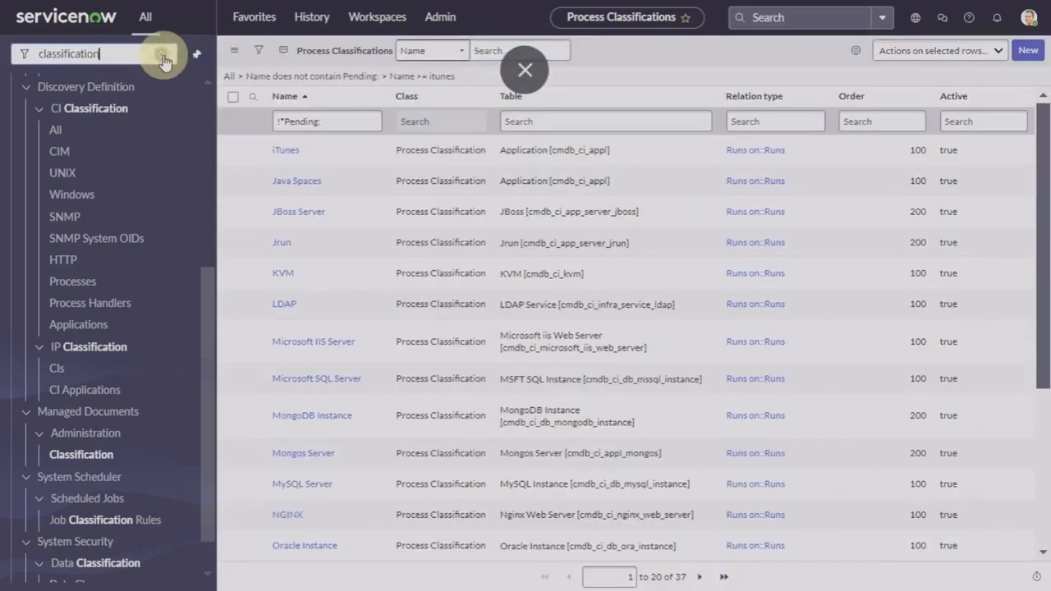
# Step: Open the 'Windows and application' discovery schedule and trigger Discover now
pyautogui.click(165, 59)
pyautogui.write('disco')
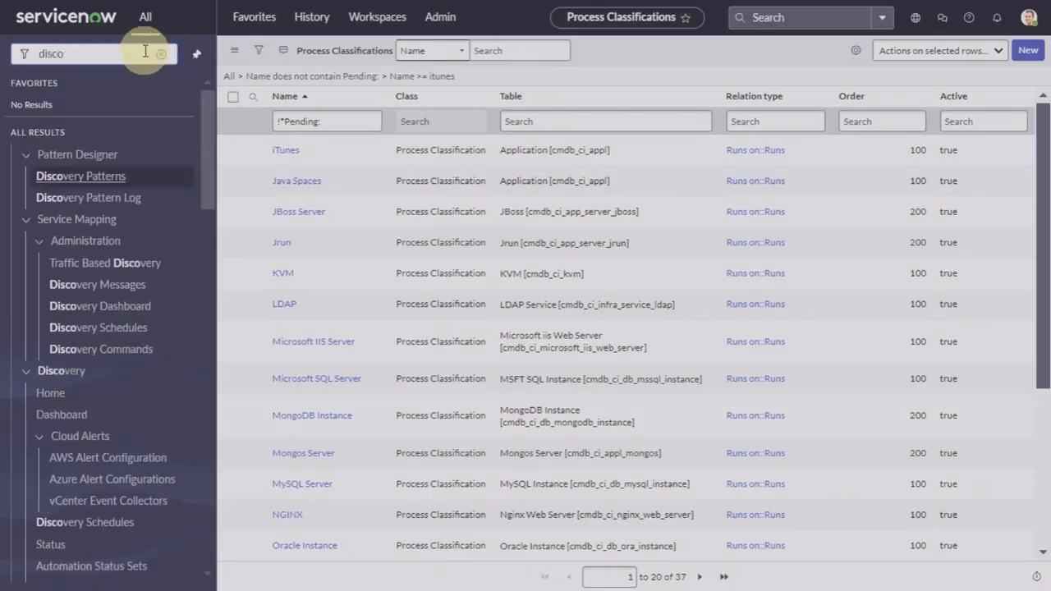
pyautogui.write('very')
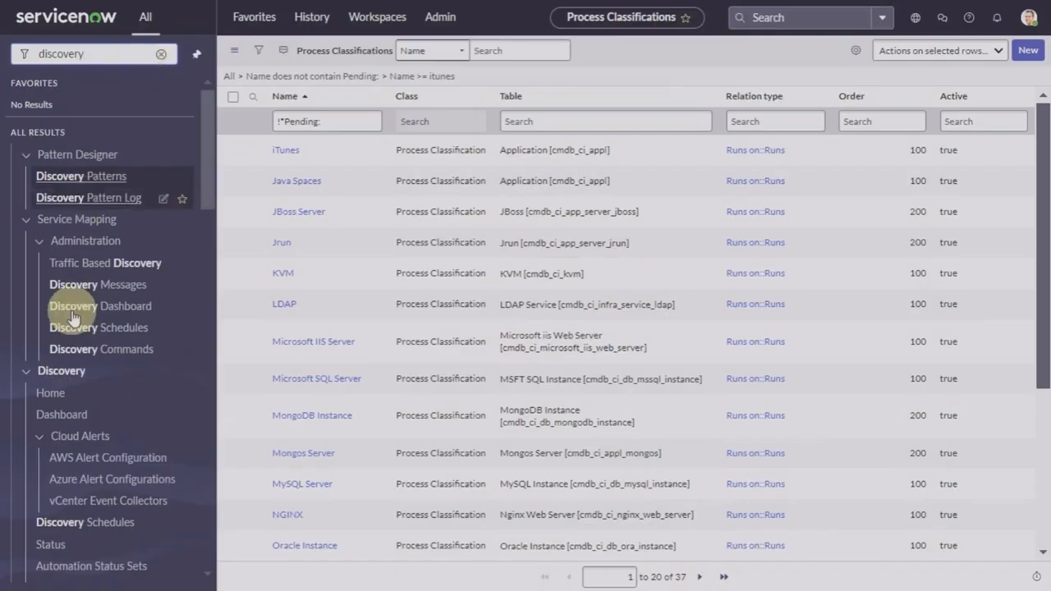
pyautogui.write('sc')
pyautogui.press('BackSpace')
pyautogui.press('BackSpace')
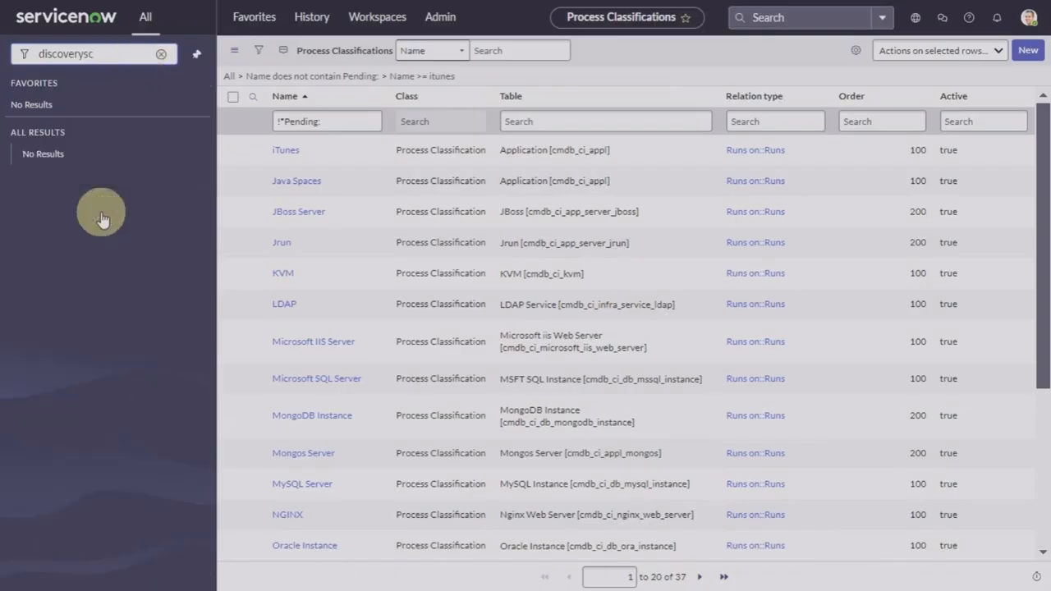
pyautogui.write('sc')
pyautogui.click(103, 248)
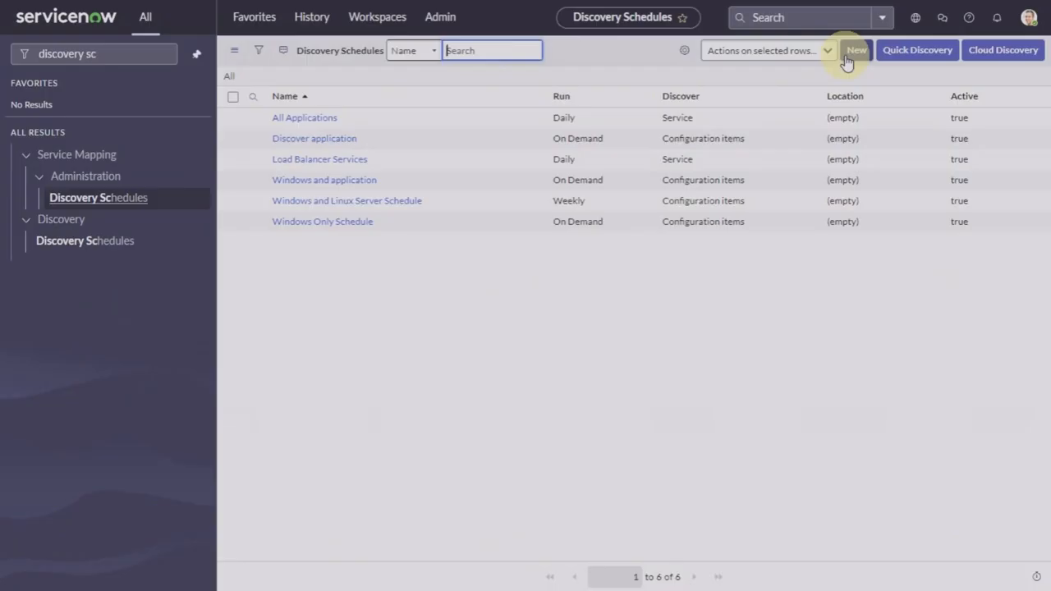
pyautogui.click(333, 179)
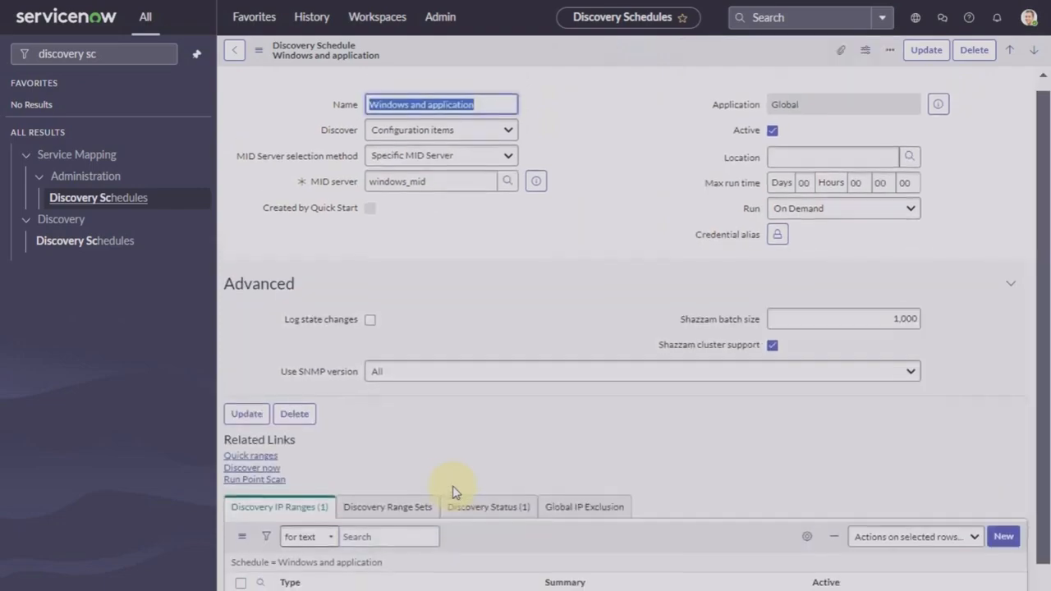
pyautogui.scroll(-2, 453, 492)
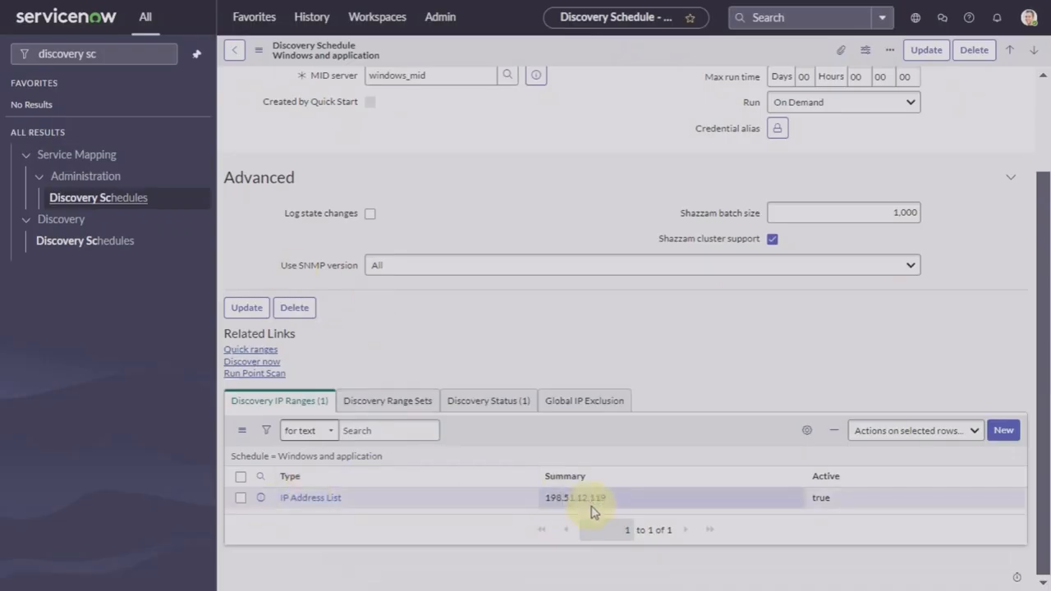
pyautogui.click(253, 362)
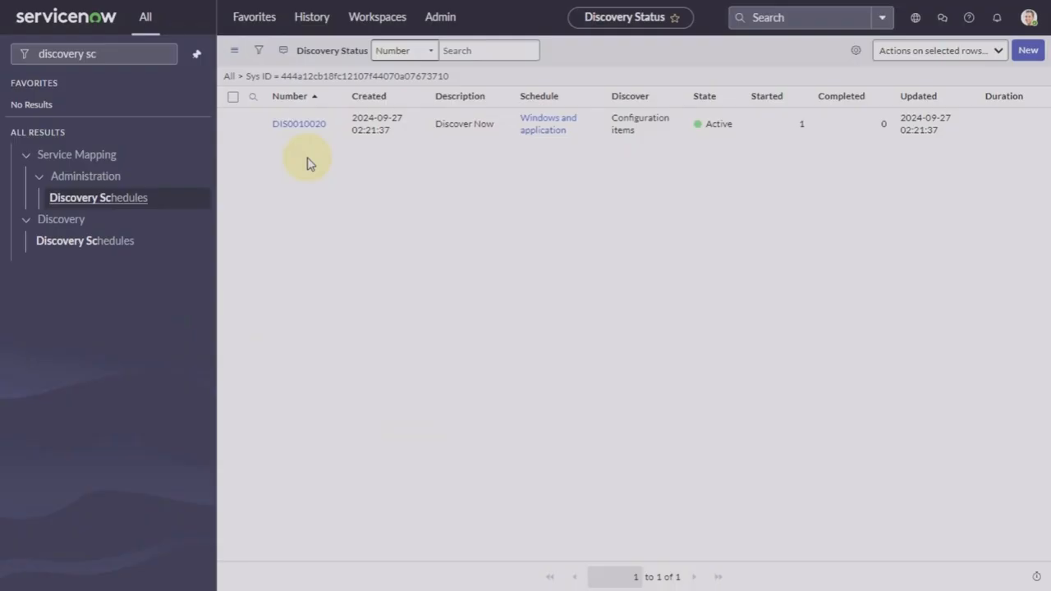
# Step: Open DIS0010020, refresh its status, and review its ECC Queue entries
pyautogui.click(307, 125)
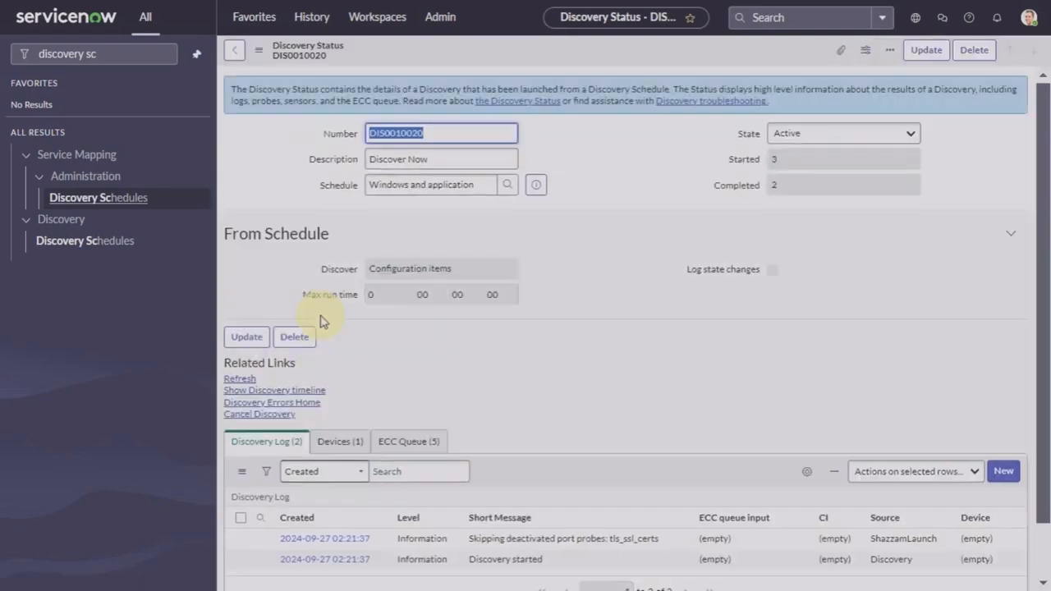
pyautogui.scroll(-2, 320, 321)
pyautogui.scroll(1, 320, 321)
pyautogui.scroll(-1, 320, 321)
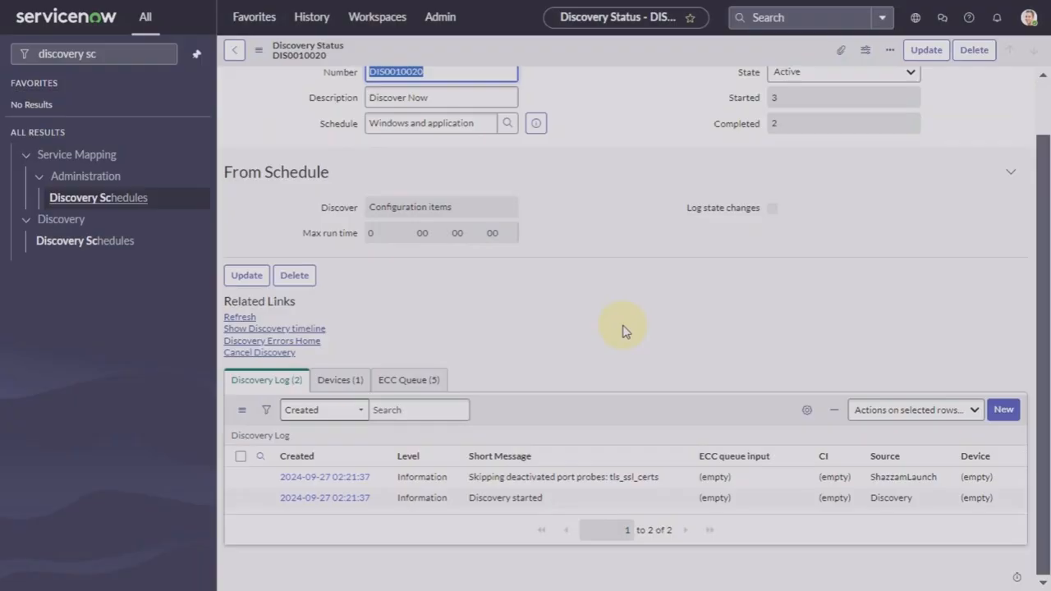
pyautogui.scroll(1, 622, 331)
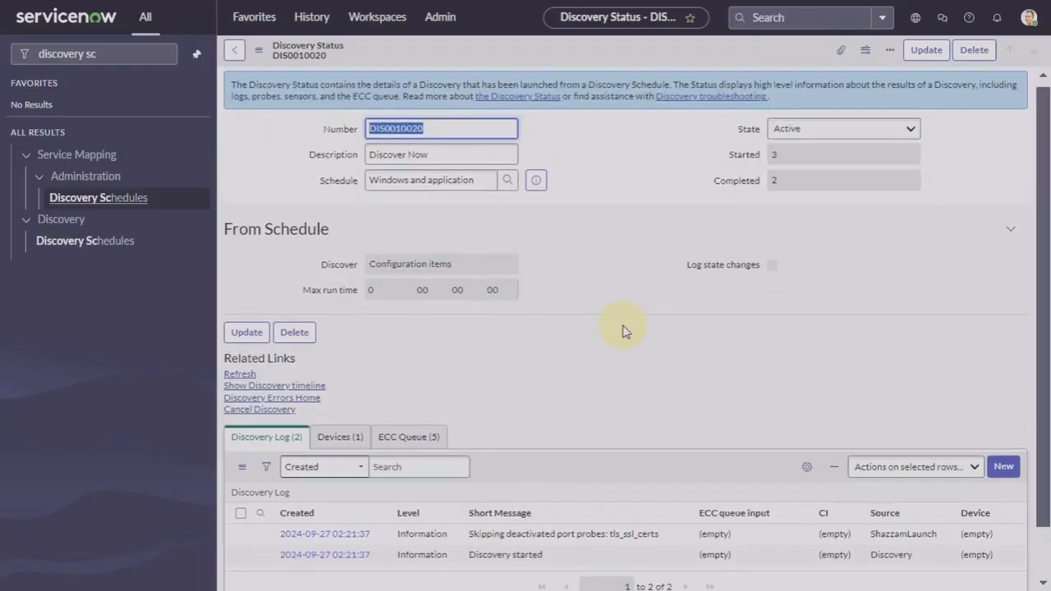
pyautogui.click(242, 375)
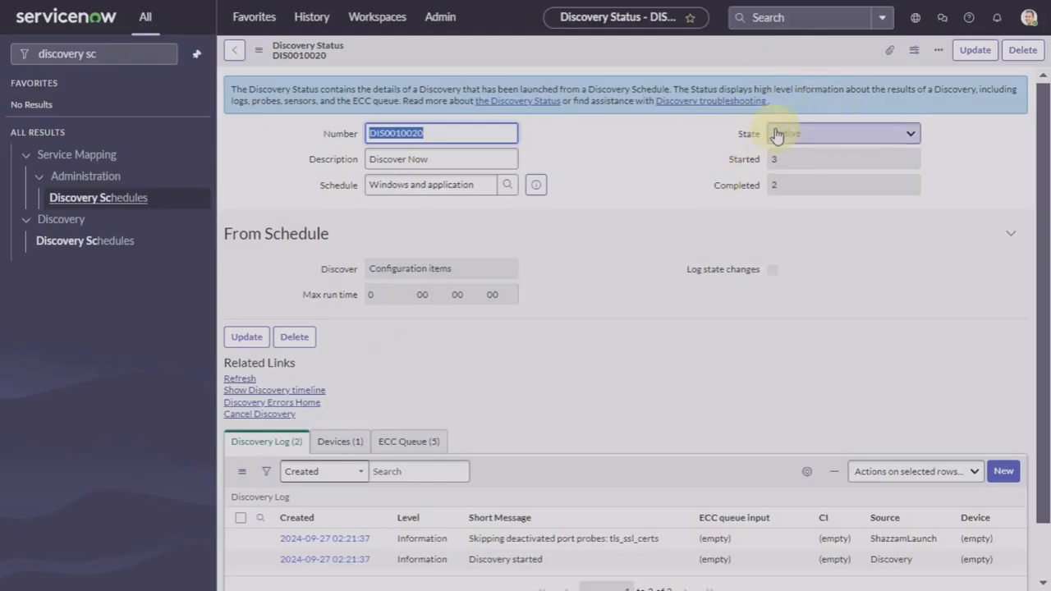
pyautogui.scroll(-1, 669, 313)
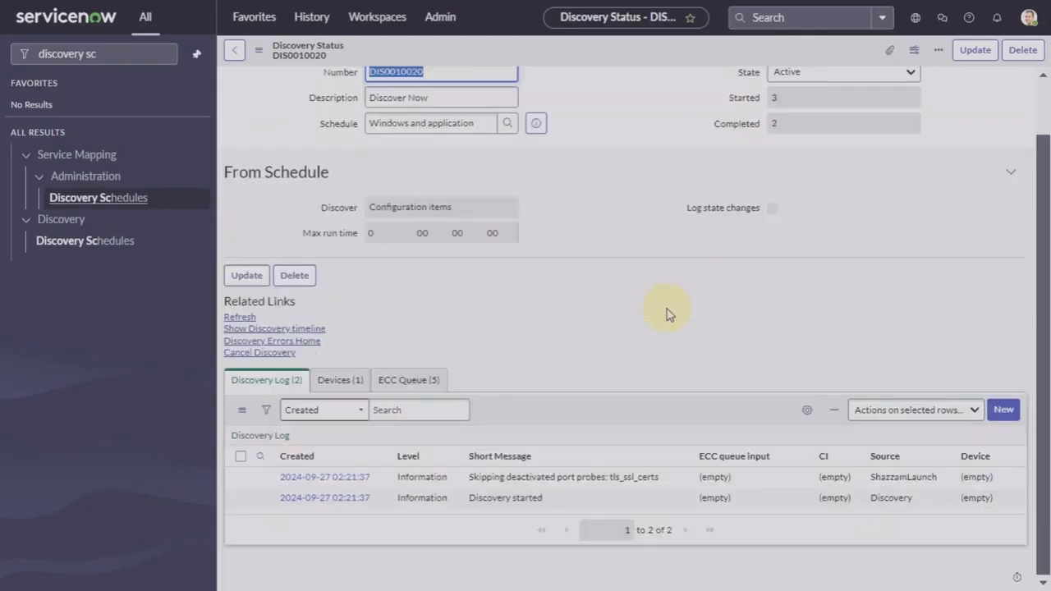
pyautogui.click(428, 379)
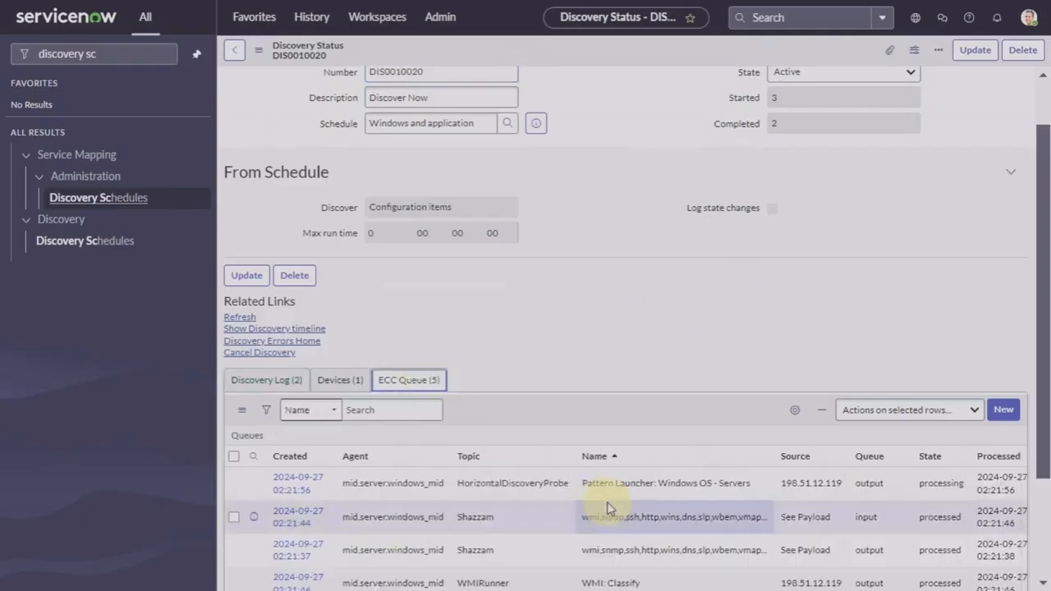
pyautogui.scroll(-2, 608, 508)
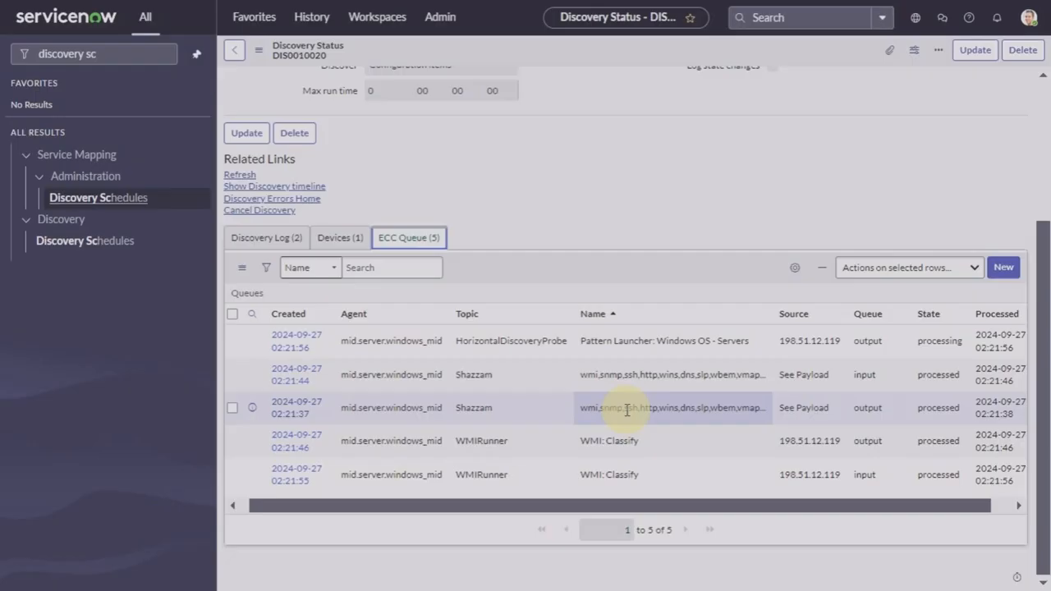
# Step: Refresh DIS0010020 to see it Completed and check the processed Pattern Launcher: iTunes entries
pyautogui.click(240, 179)
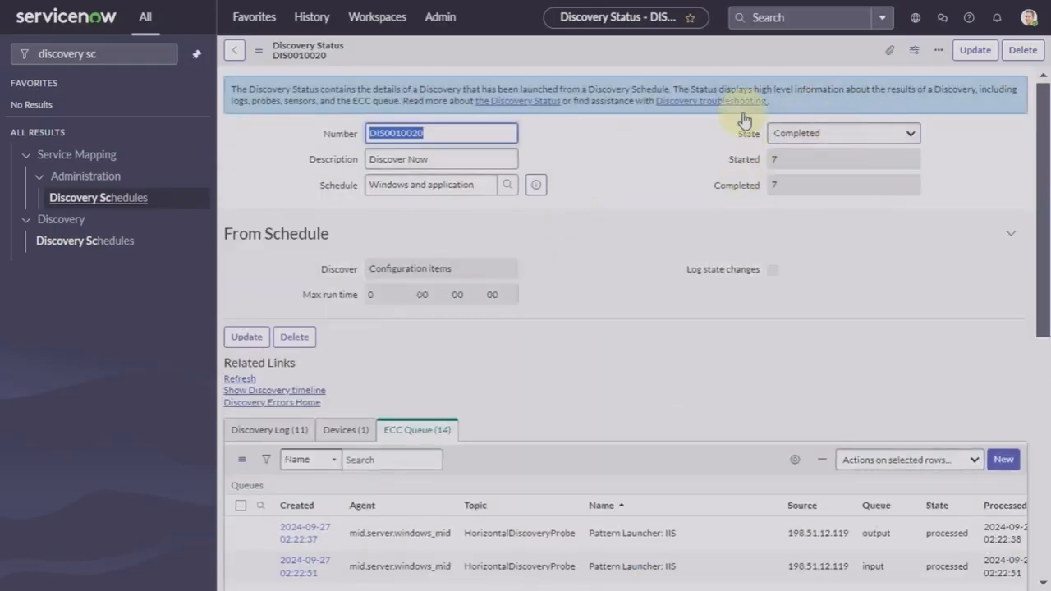
pyautogui.scroll(-3, 649, 279)
pyautogui.scroll(-3, 655, 280)
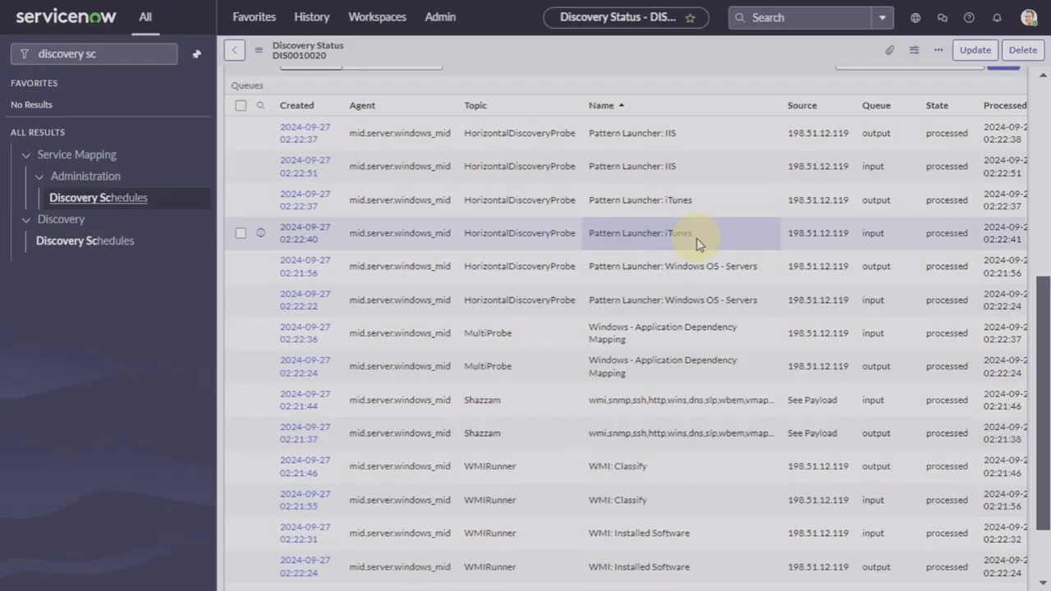
pyautogui.scroll(2, 696, 242)
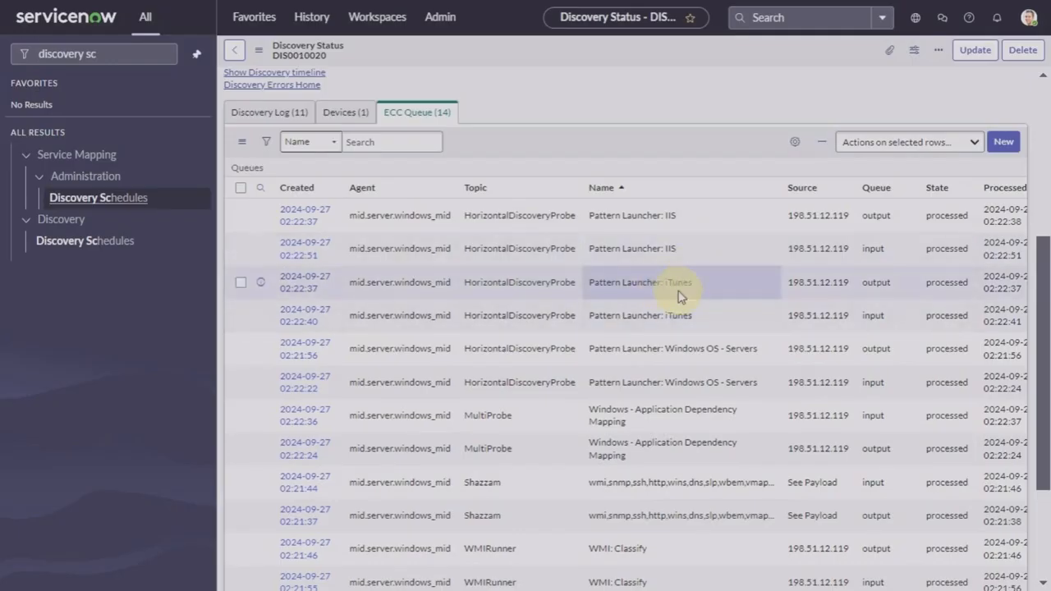
pyautogui.scroll(5, 678, 296)
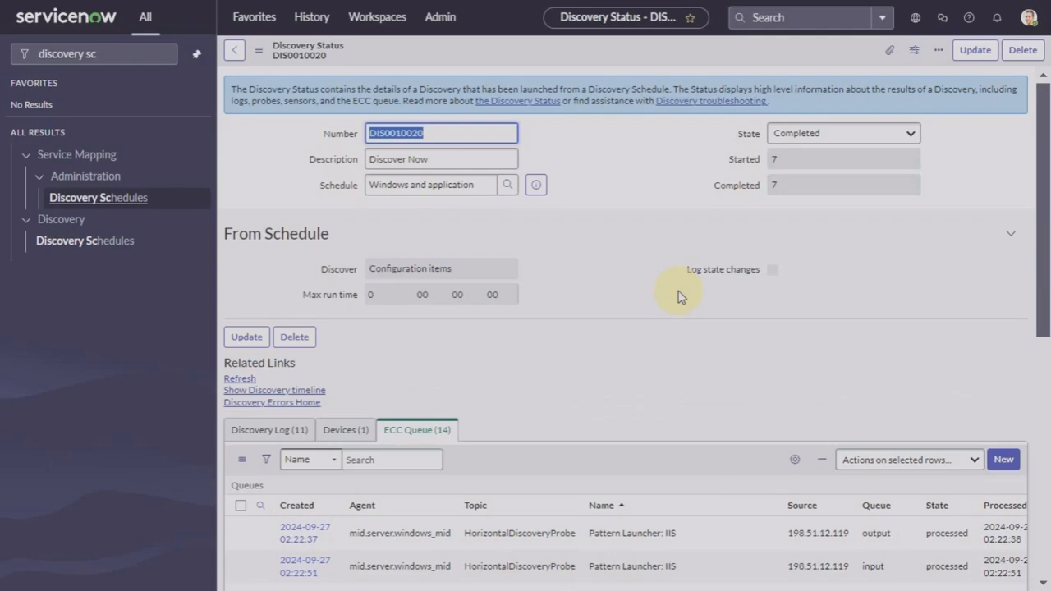
# Step: Search the Discovery Patterns list for 'itune' and open the iTunes pattern
pyautogui.click(125, 56)
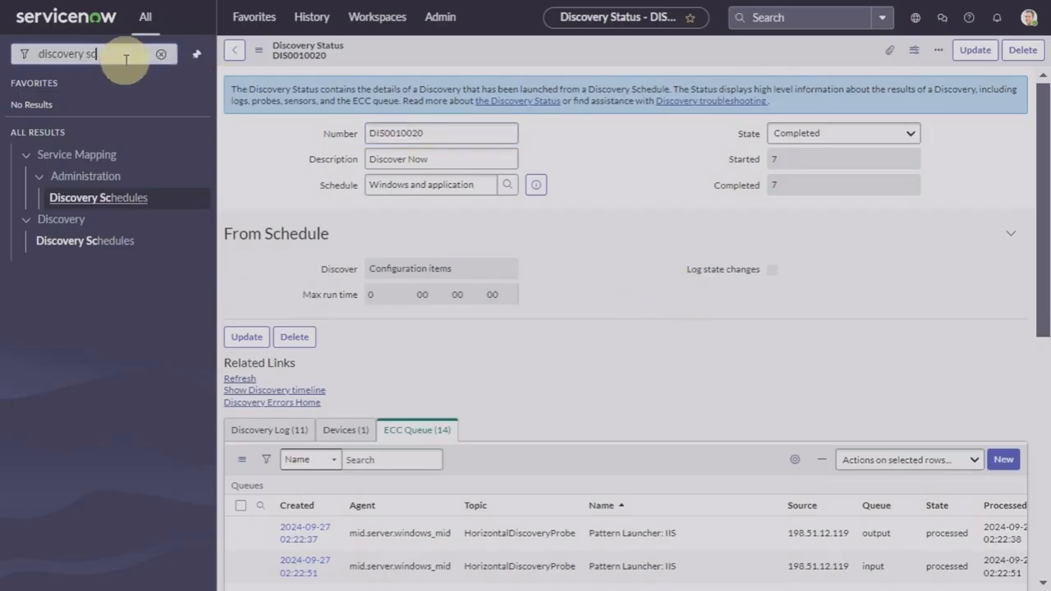
pyautogui.press('BackSpace')
pyautogui.press('BackSpace')
pyautogui.write('patt')
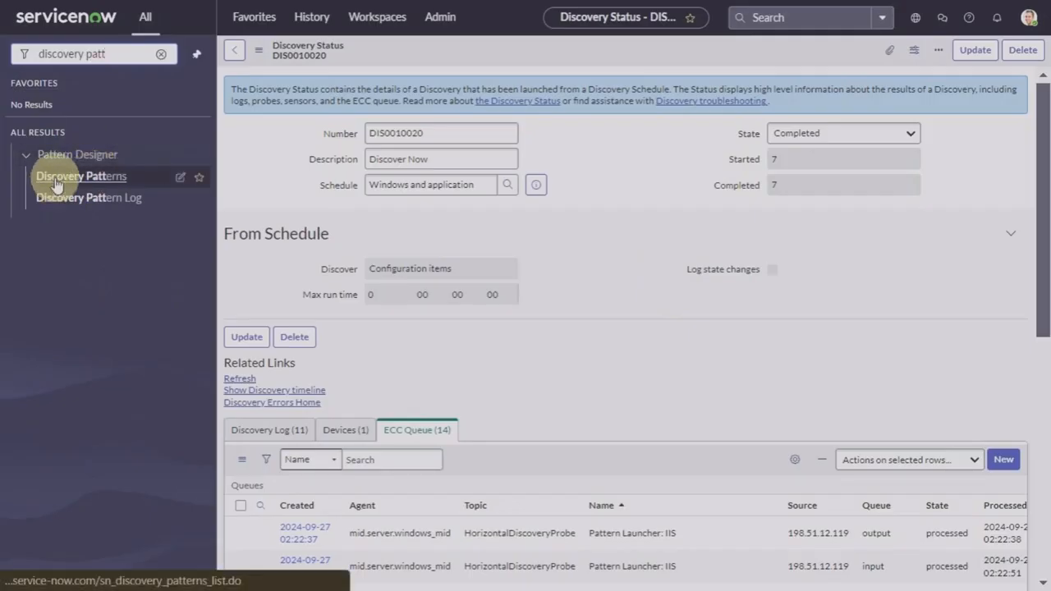
pyautogui.click(55, 179)
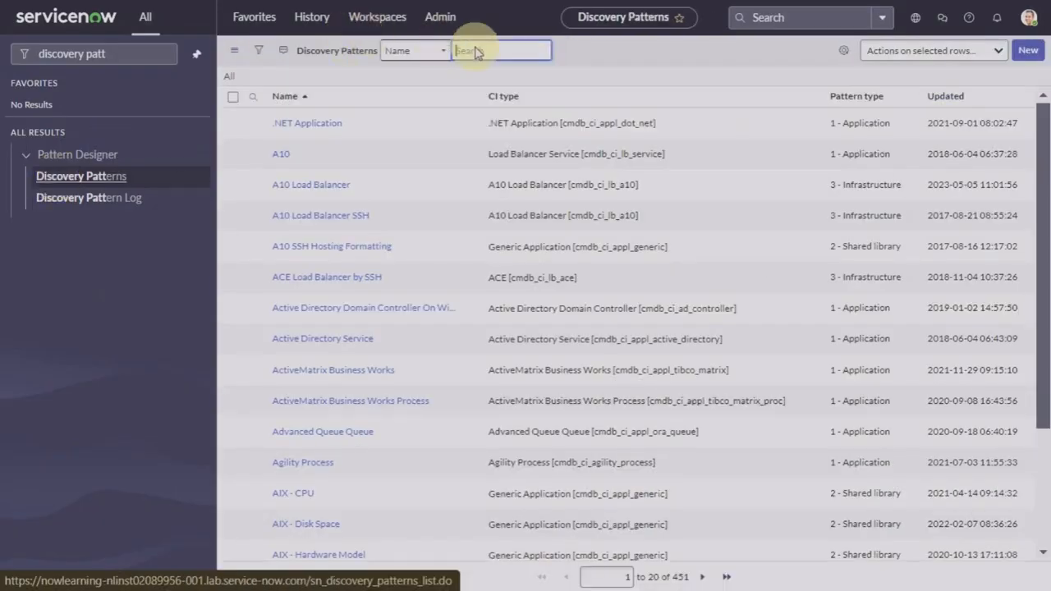
pyautogui.write('itune')
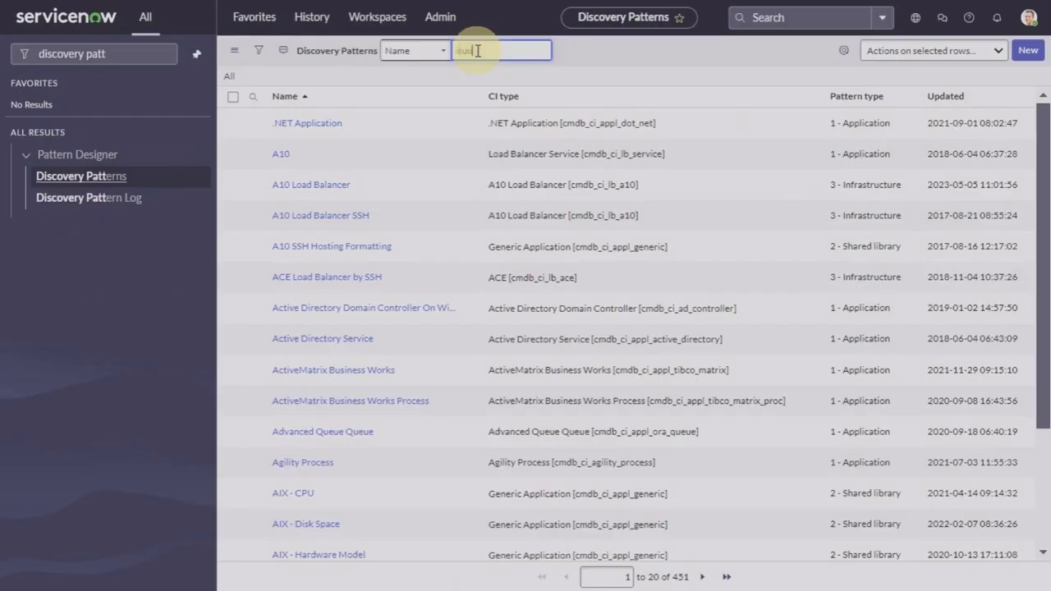
pyautogui.press('Return')
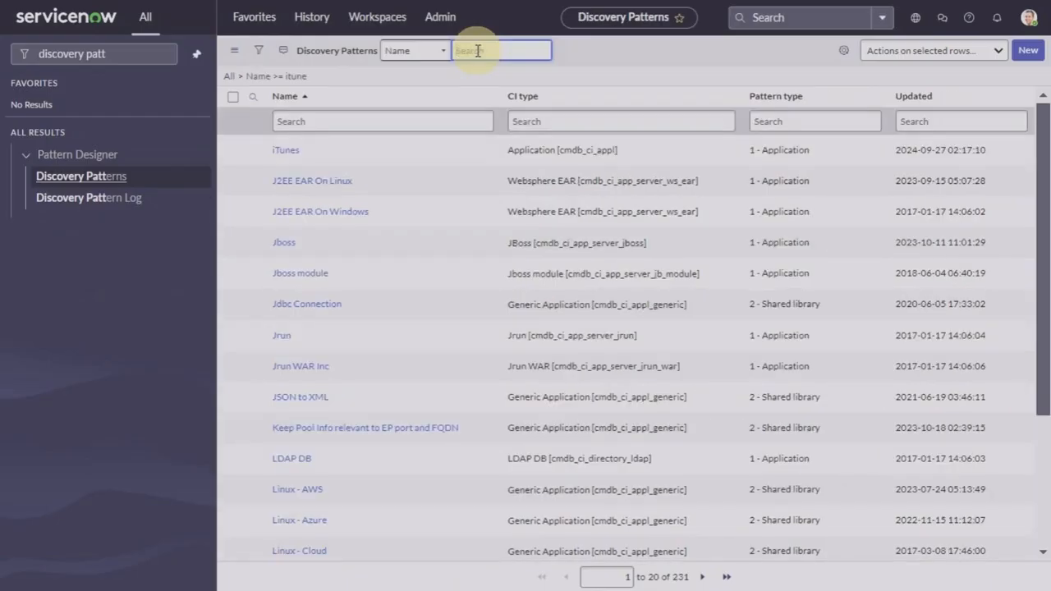
pyautogui.click(285, 153)
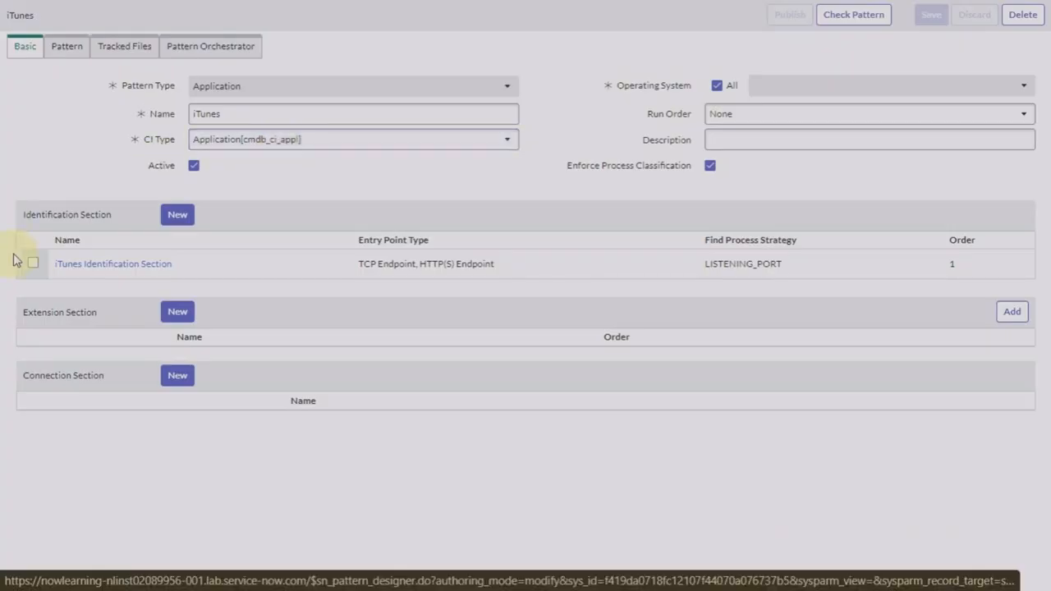
# Step: Open the iTunes identification section and launch its Debug Mode dialog (Automatic MID Server, Top down)
pyautogui.click(90, 269)
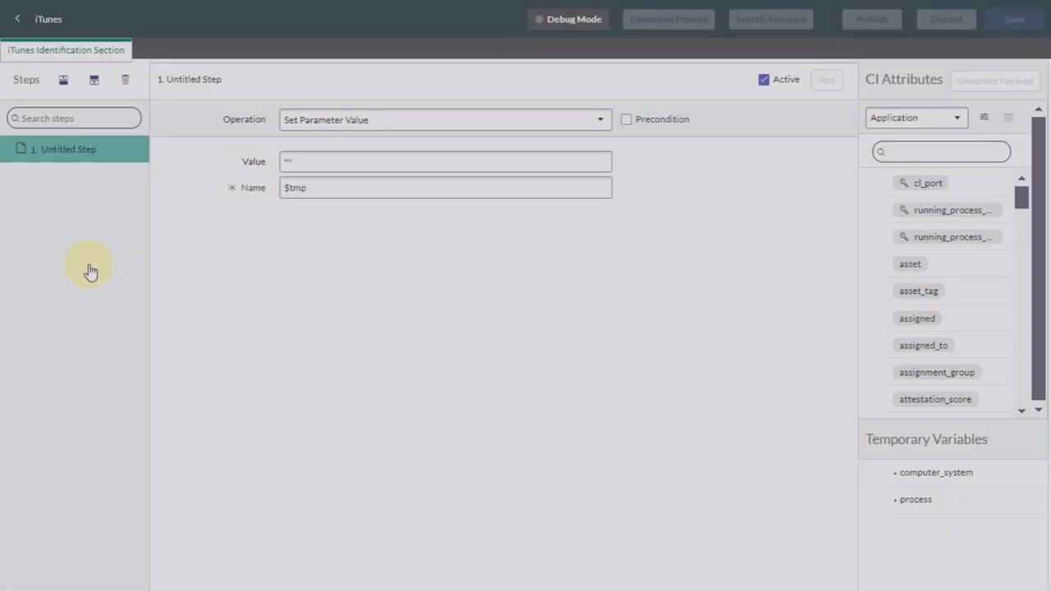
pyautogui.doubleClick(80, 150)
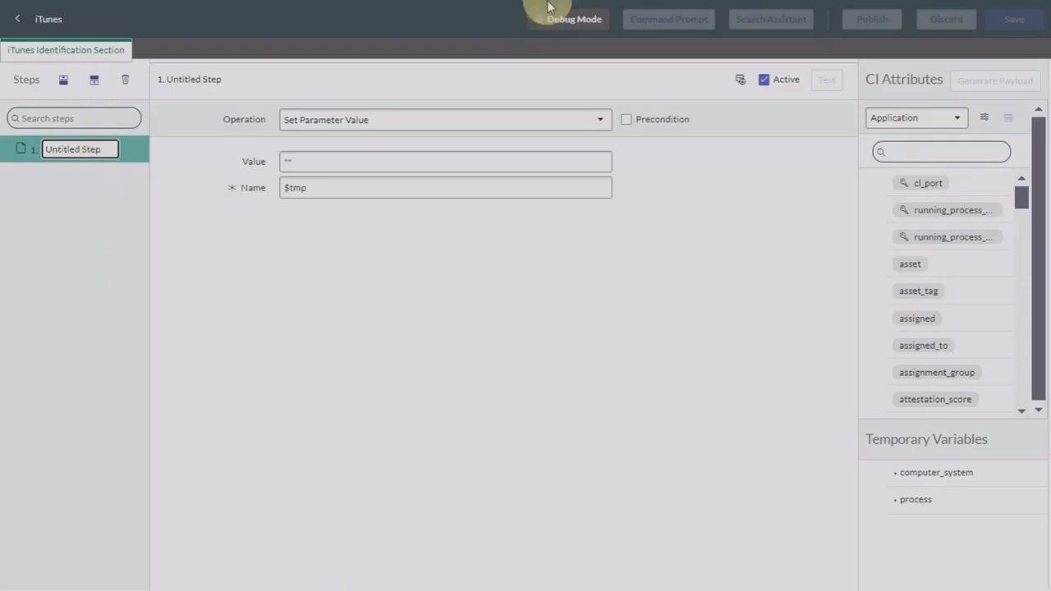
pyautogui.click(592, 21)
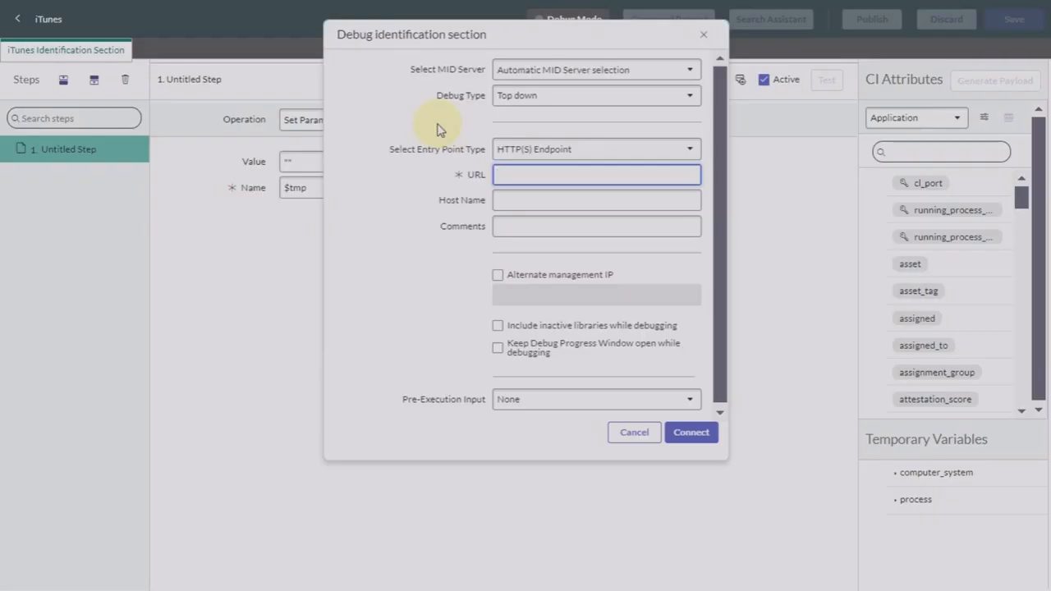
# Step: Switch the debug type to Horizontal and fill in host 198.51.12.119 from the autofill suggestion
pyautogui.click(555, 105)
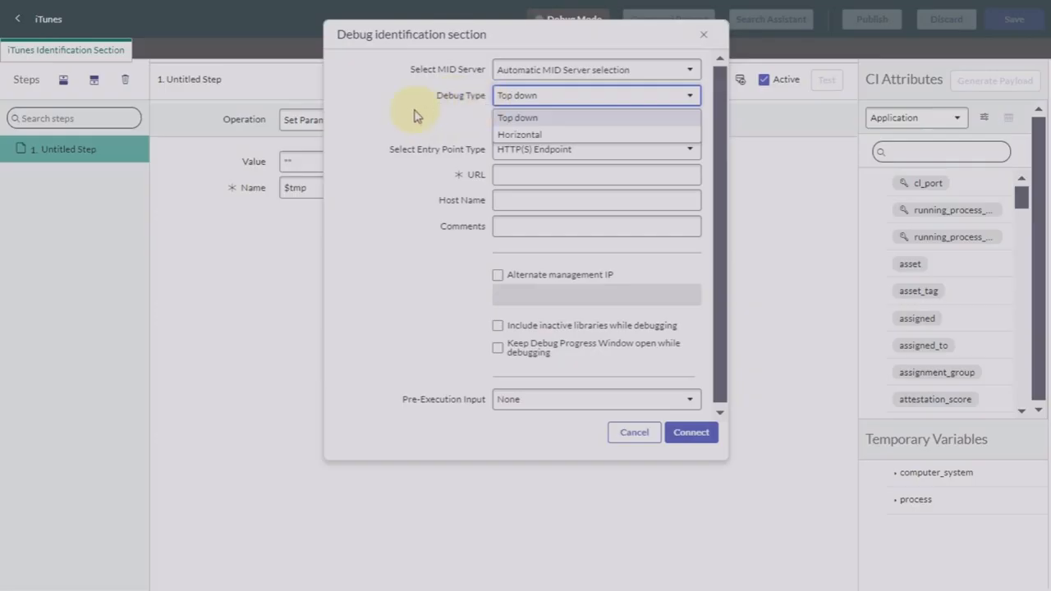
pyautogui.click(539, 135)
pyautogui.click(503, 148)
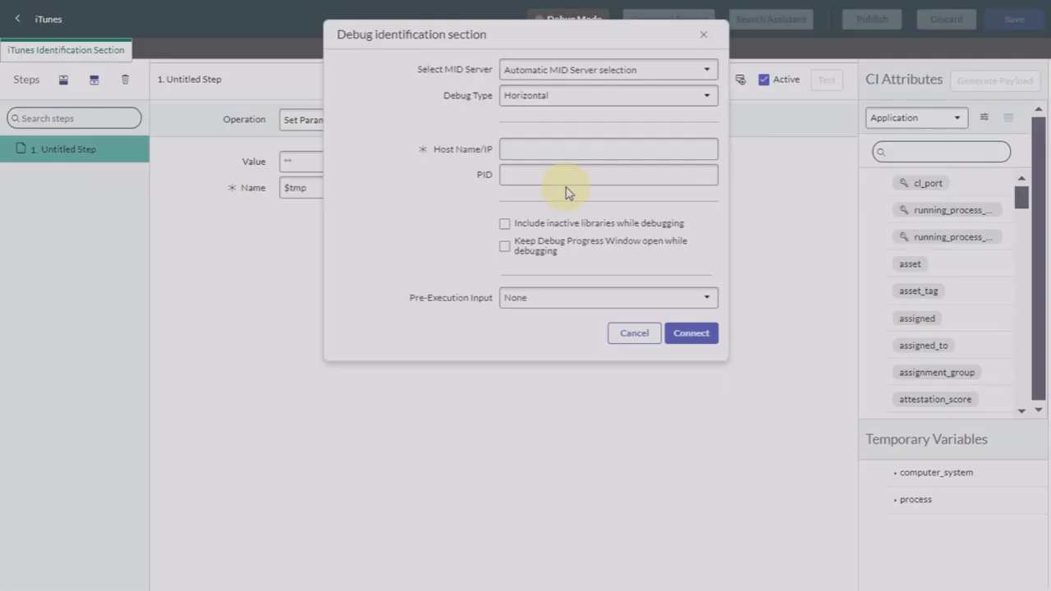
pyautogui.click(545, 150)
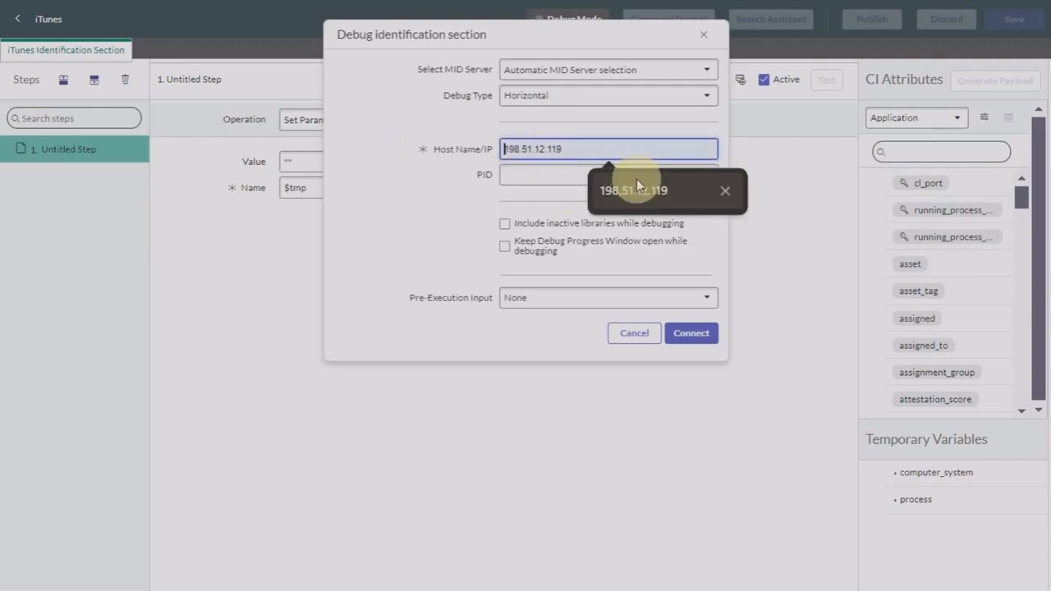
pyautogui.click(645, 192)
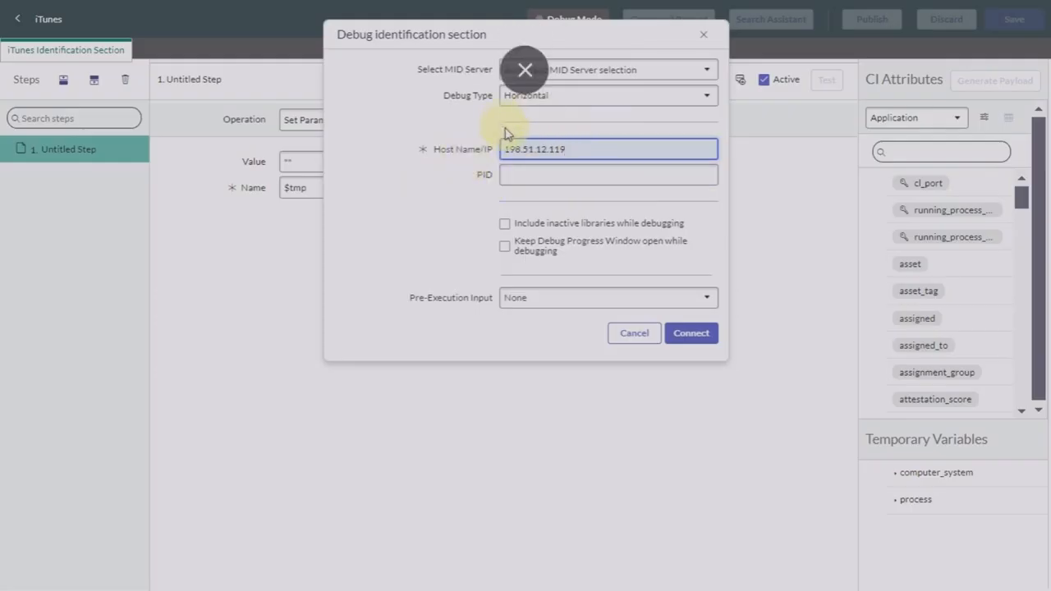
pyautogui.click(566, 175)
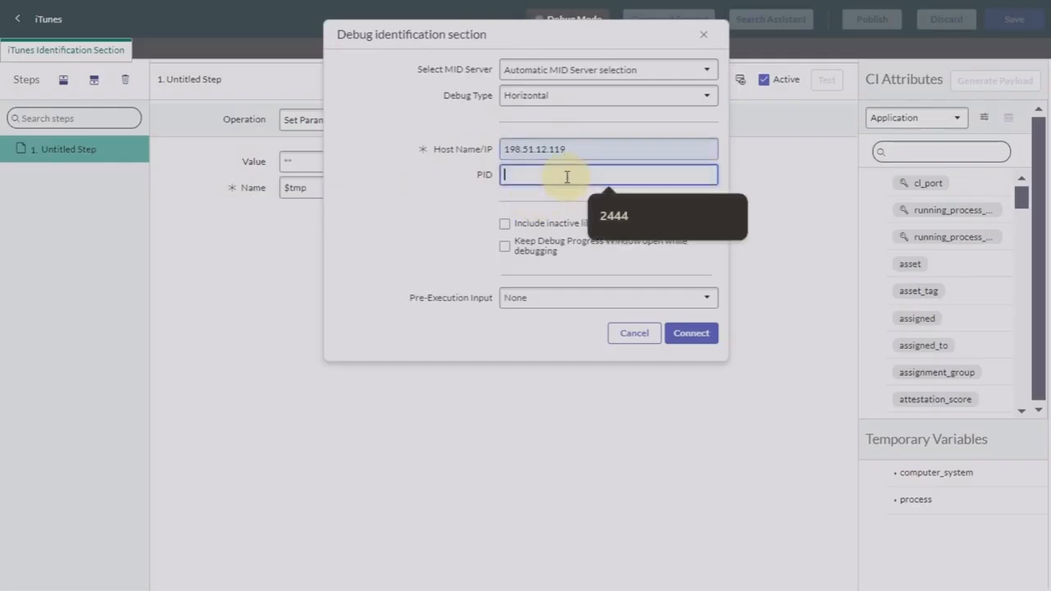
pyautogui.click(419, 221)
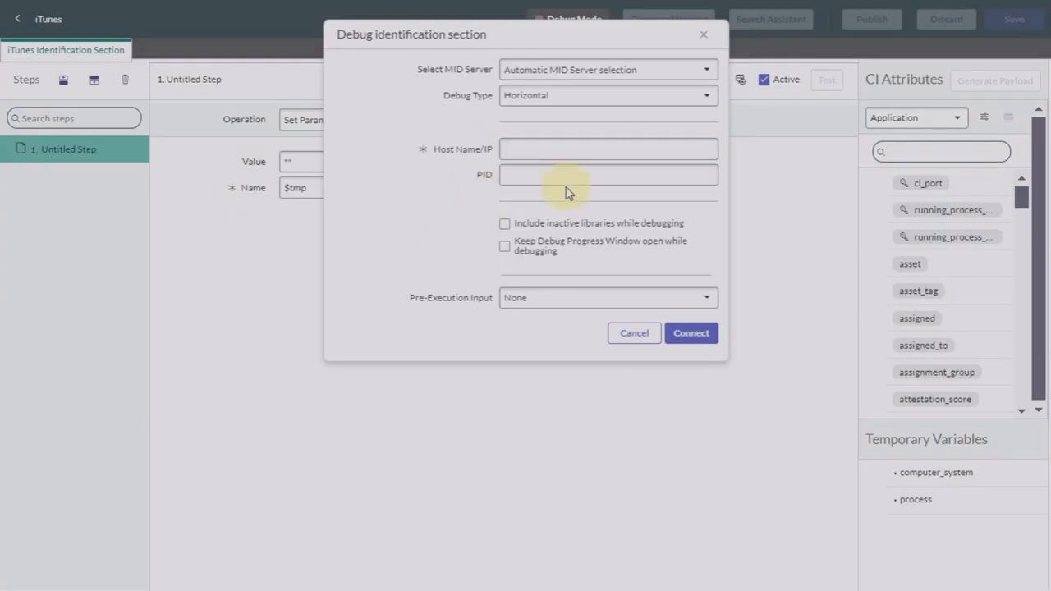
pyautogui.click(546, 151)
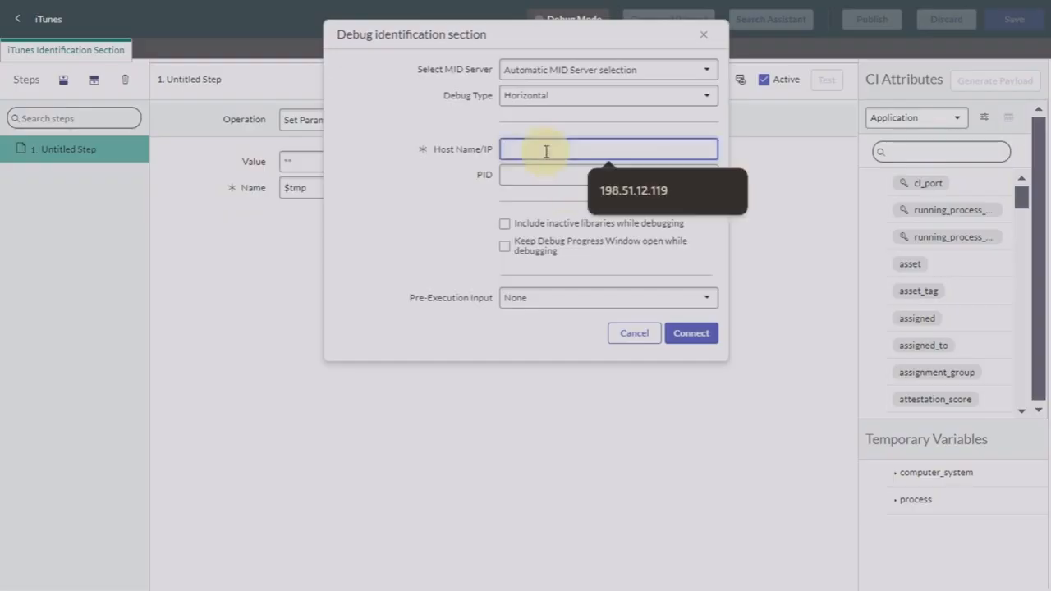
pyautogui.click(621, 188)
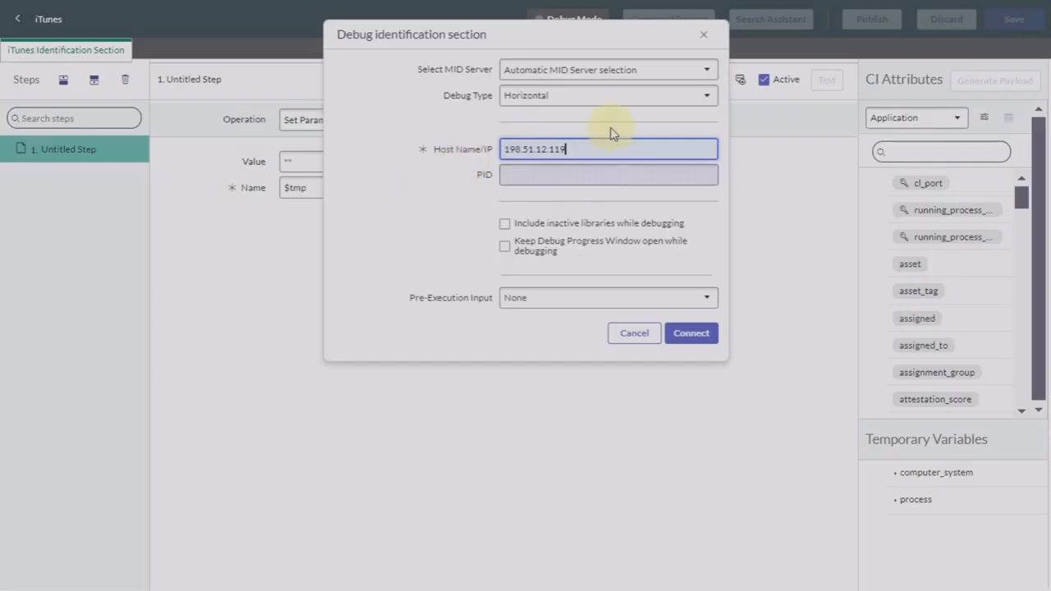
pyautogui.click(568, 174)
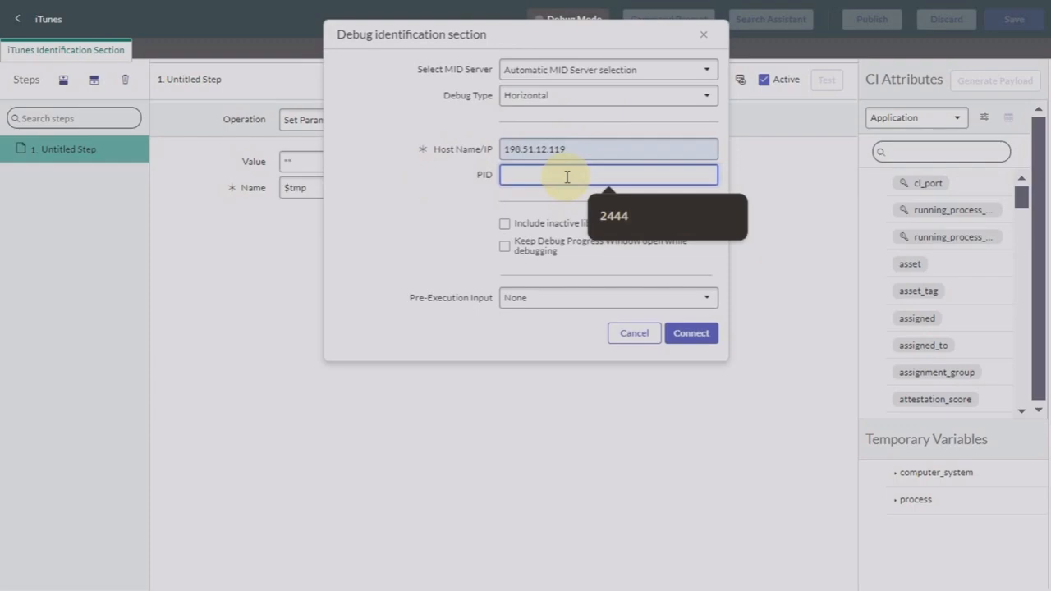
pyautogui.click(417, 223)
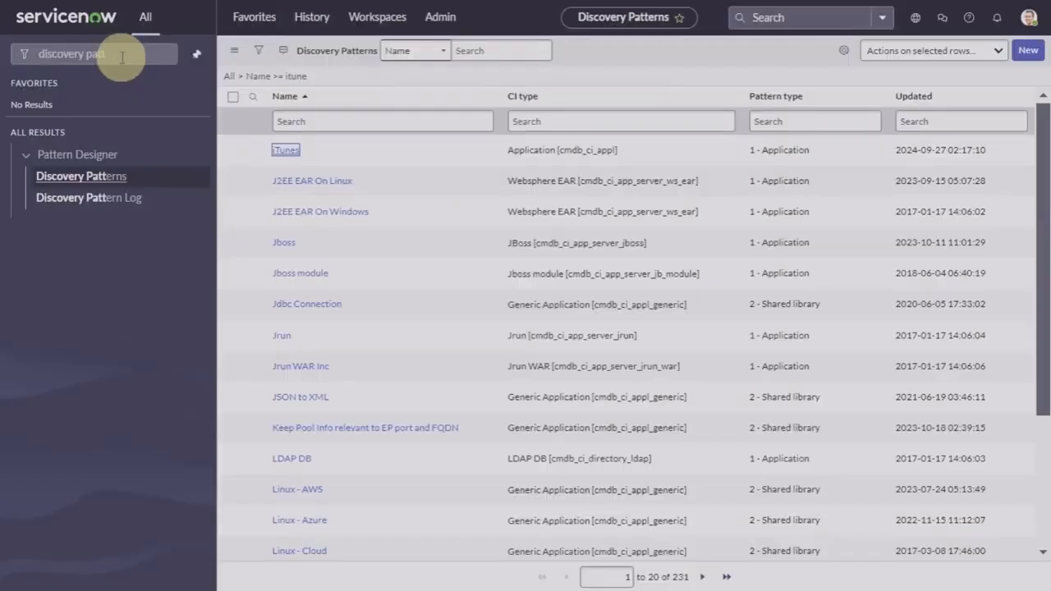
# Step: Filter the navigator for 'windows', open Configuration > Servers > Windows, and search IP 198.51.12.119
pyautogui.click(123, 58)
pyautogui.click(164, 55)
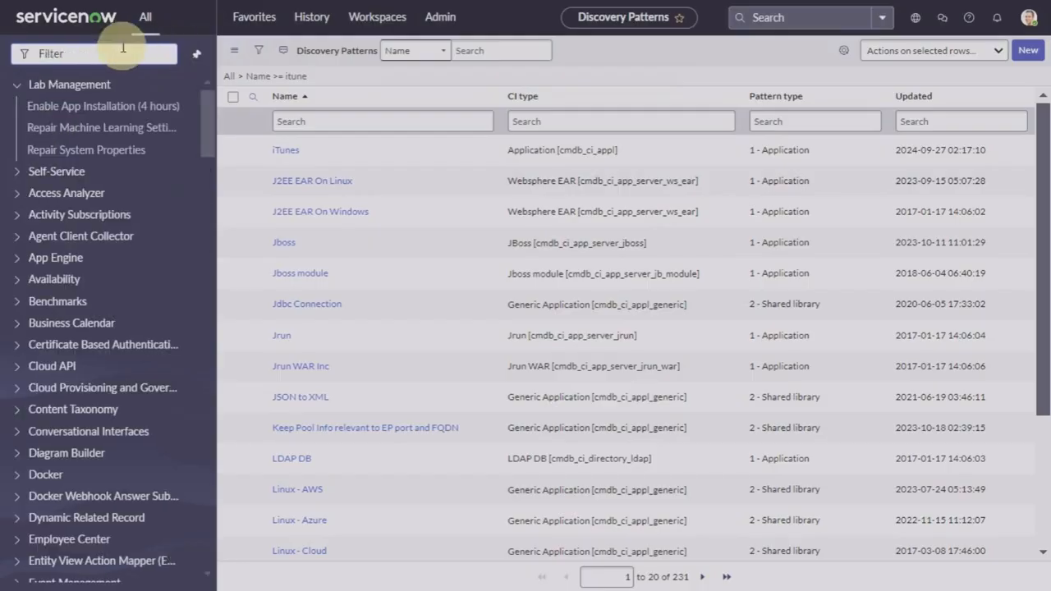
pyautogui.write('win')
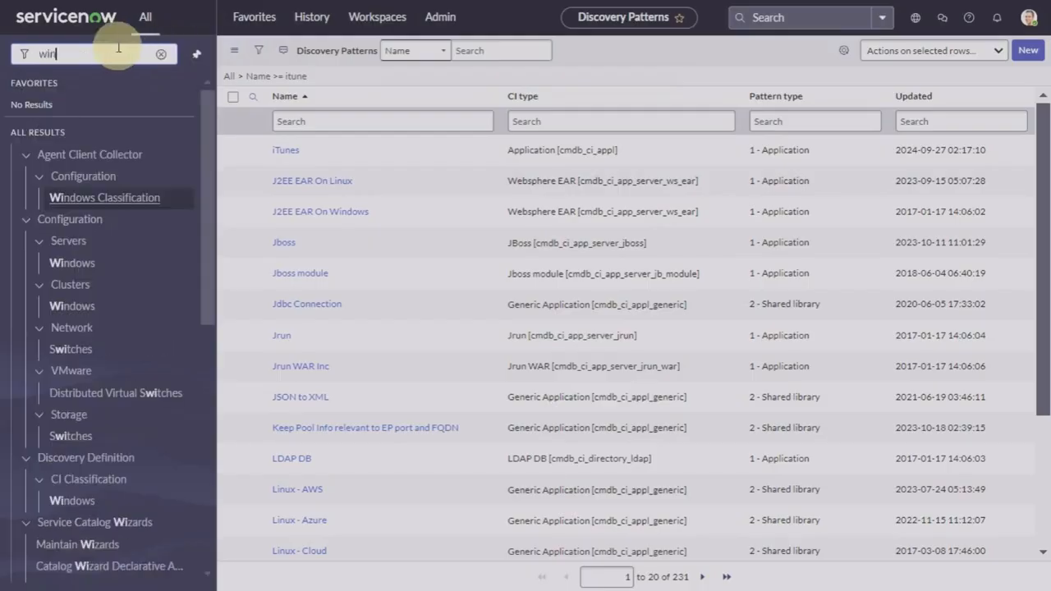
pyautogui.write('dows')
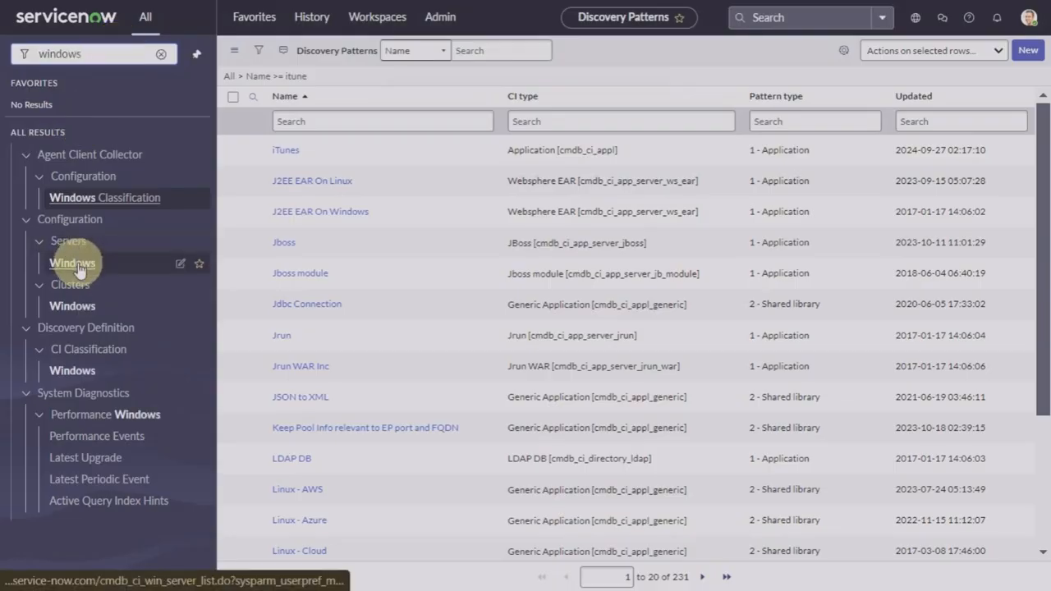
pyautogui.click(79, 266)
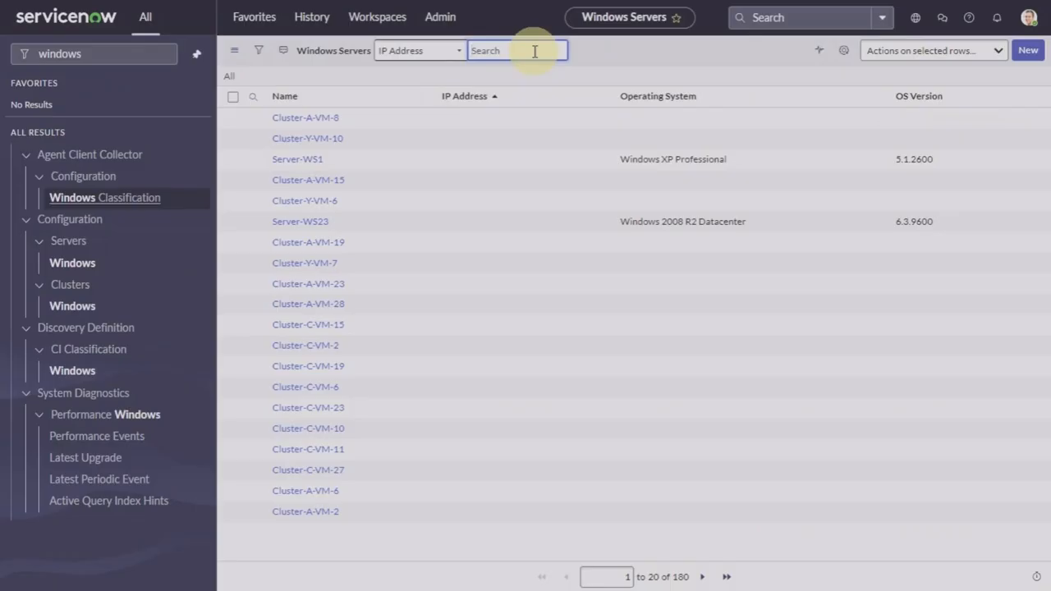
pyautogui.write('198.51.12.119')
pyautogui.press('Return')
pyautogui.click(294, 150)
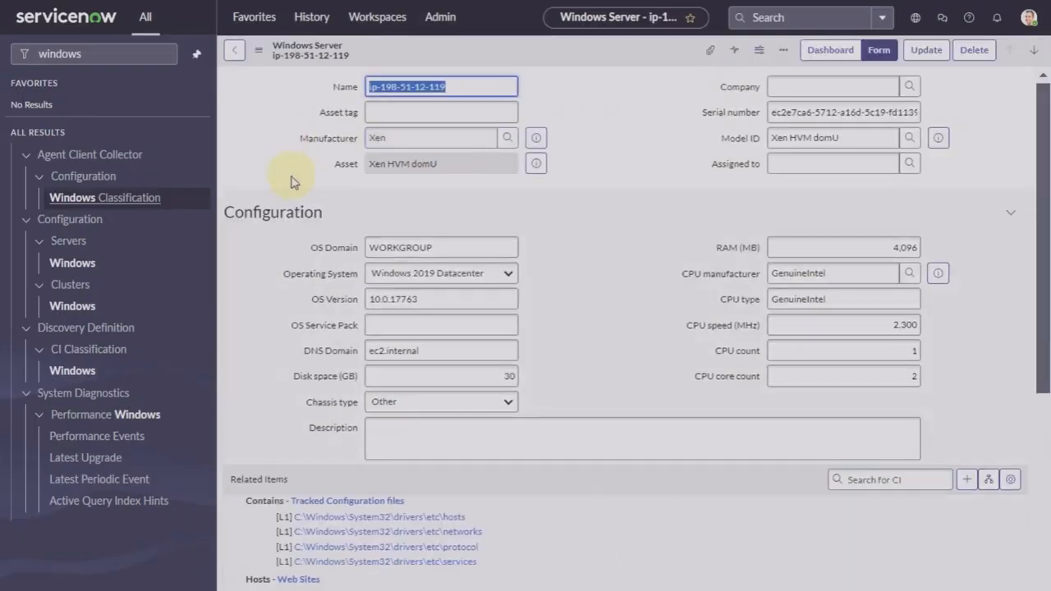
pyautogui.scroll(-4, 291, 181)
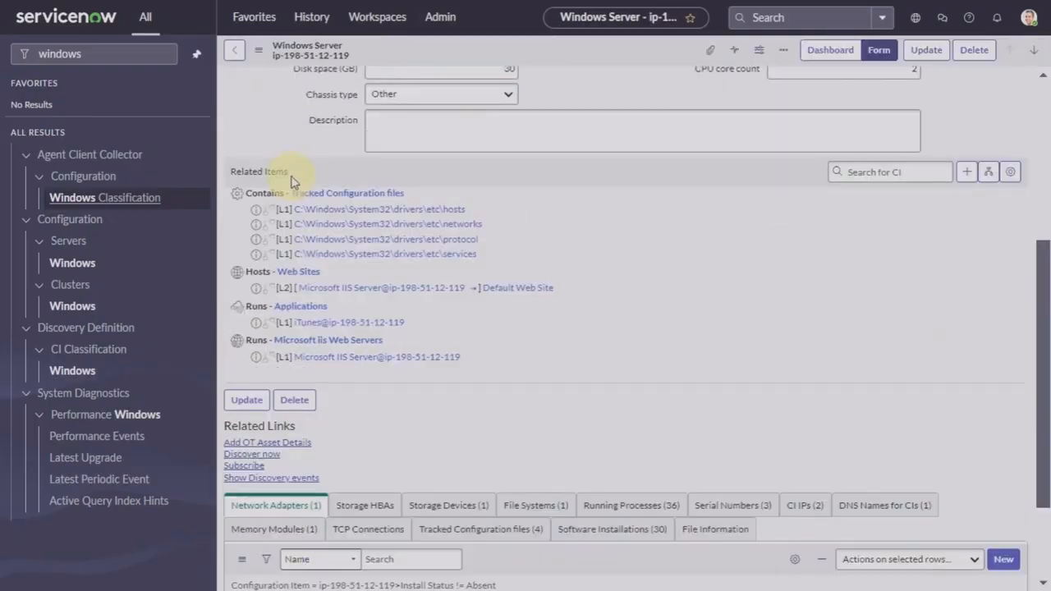
pyautogui.scroll(-2, 291, 181)
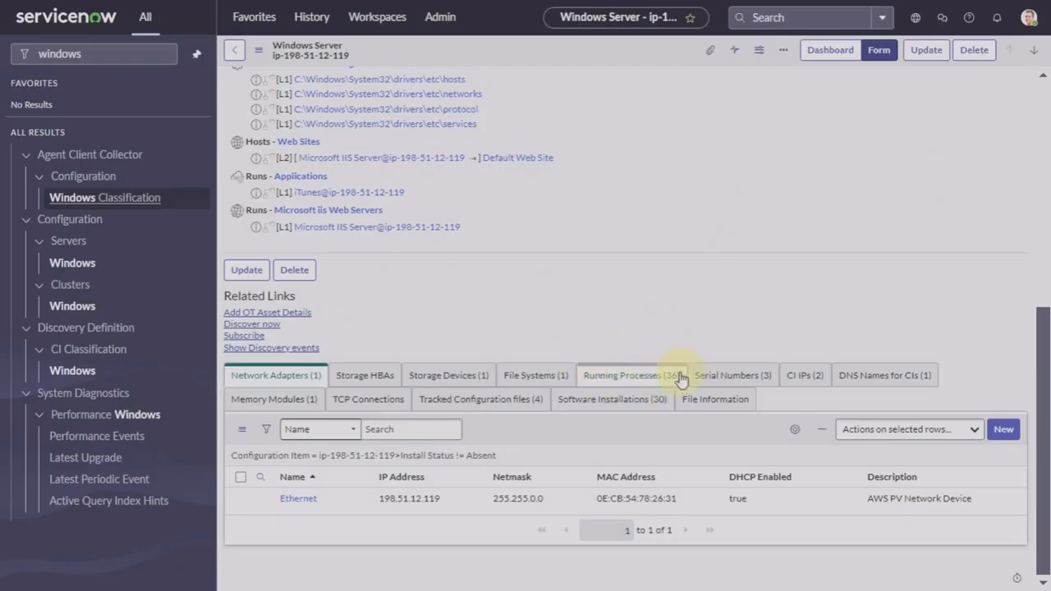
# Step: Locate iTunes.exe with PID 2444 under Running Processes, then return to the debug dialog's PID field
pyautogui.click(628, 378)
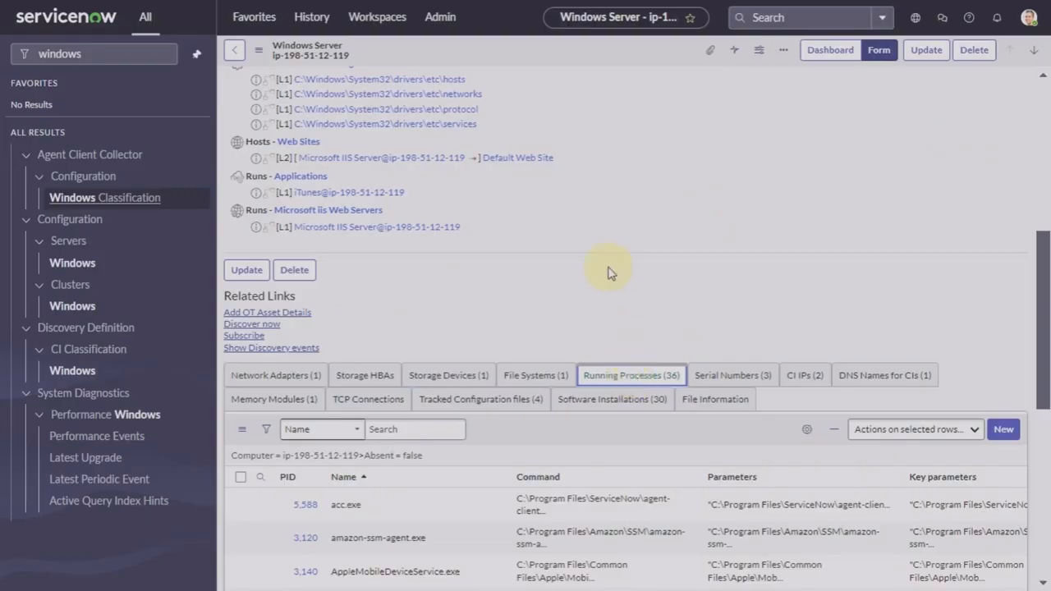
pyautogui.scroll(-2, 608, 271)
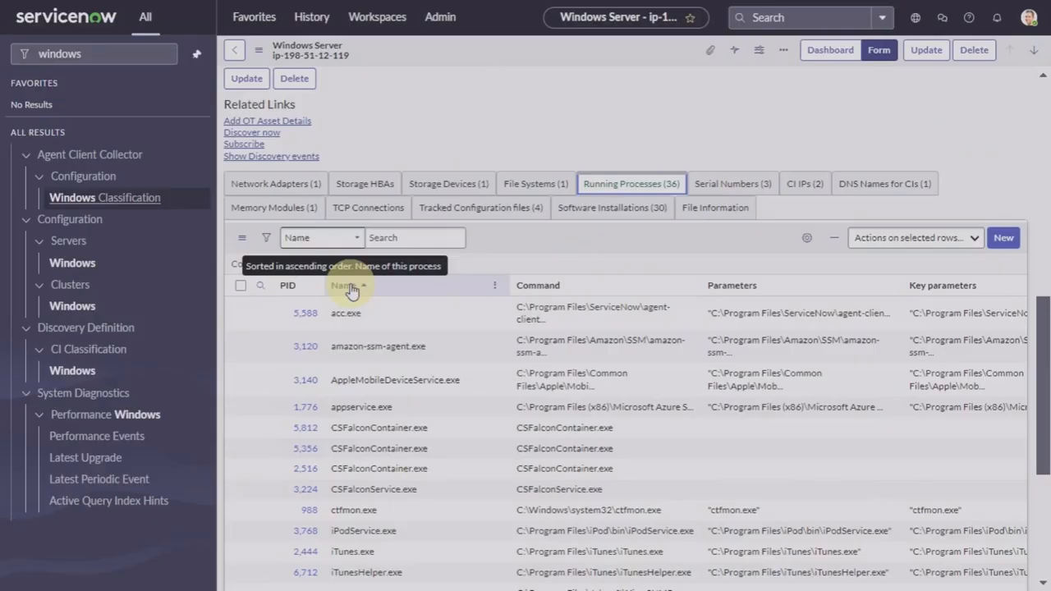
pyautogui.scroll(-2, 351, 291)
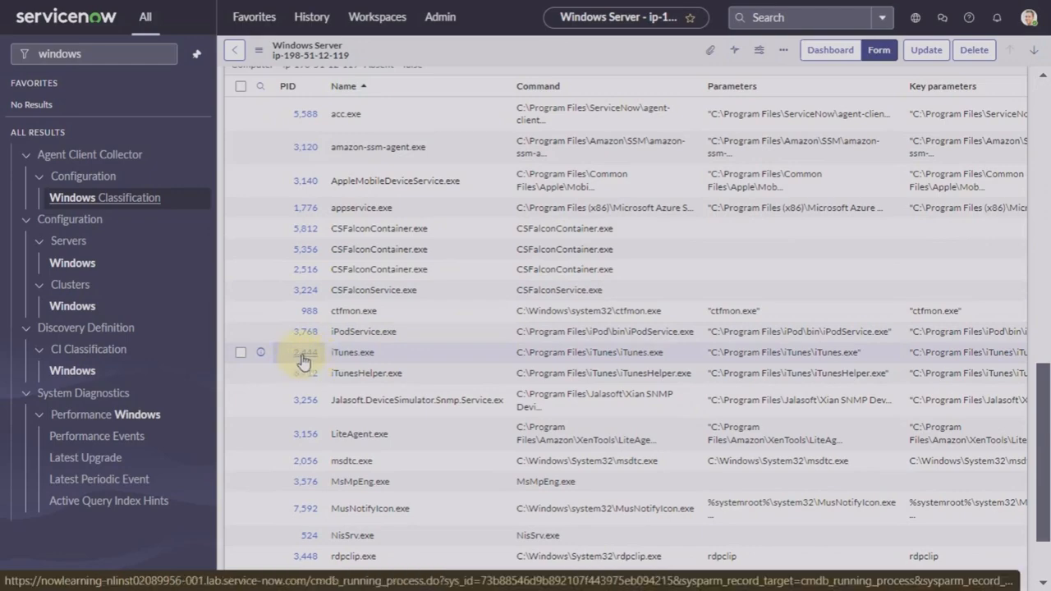
pyautogui.click(342, 354)
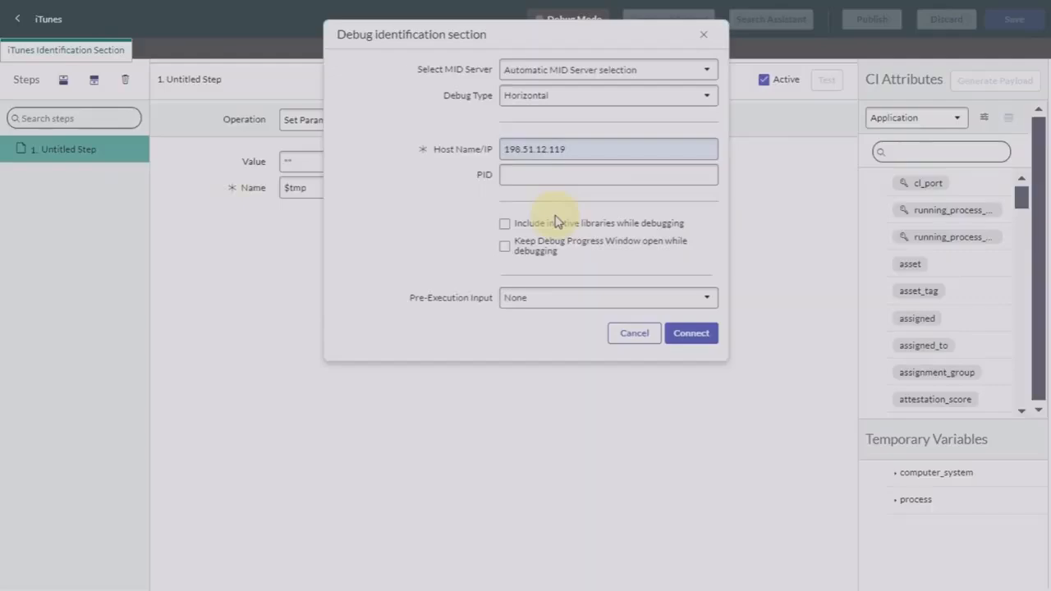
pyautogui.click(539, 175)
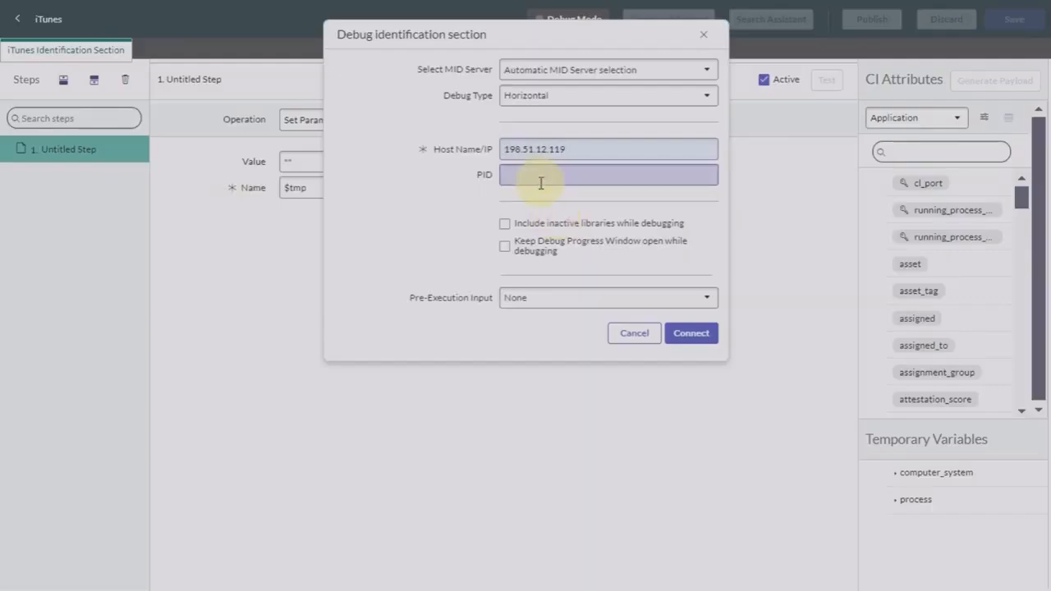
# Step: Enter PID 2444 and connect to start Debug Mode - Horizontal
pyautogui.write('2444')
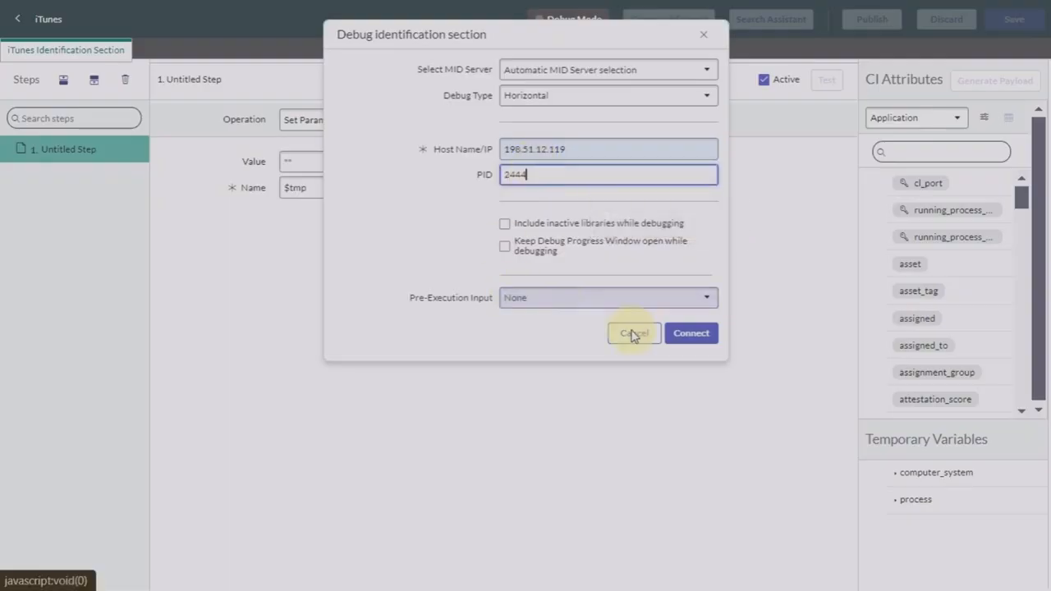
pyautogui.click(692, 333)
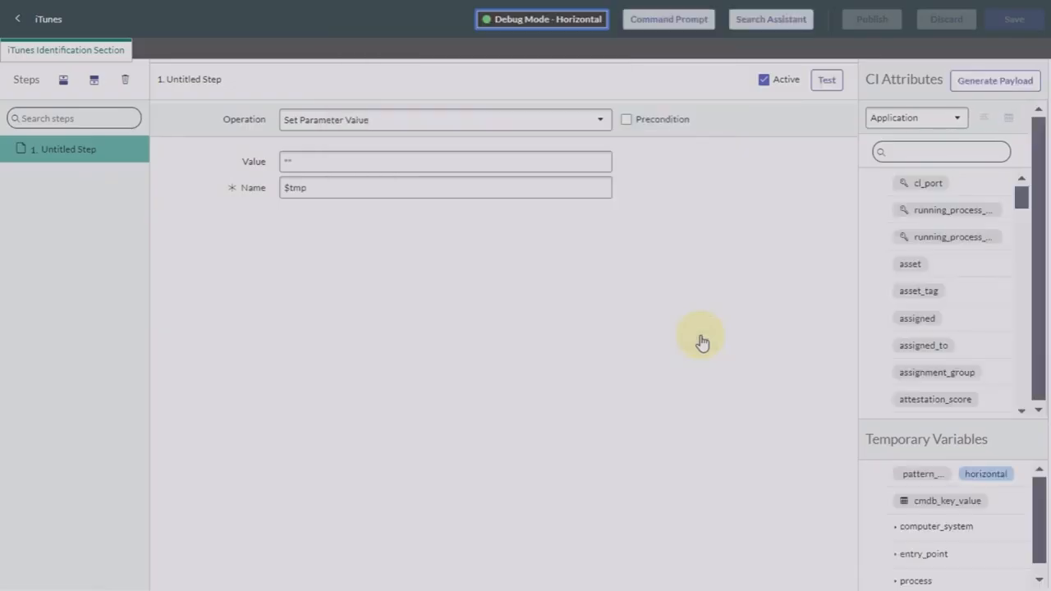
# Step: Rename 'Untitled Step' to 'Collect Application Name' in the Steps list
pyautogui.doubleClick(104, 150)
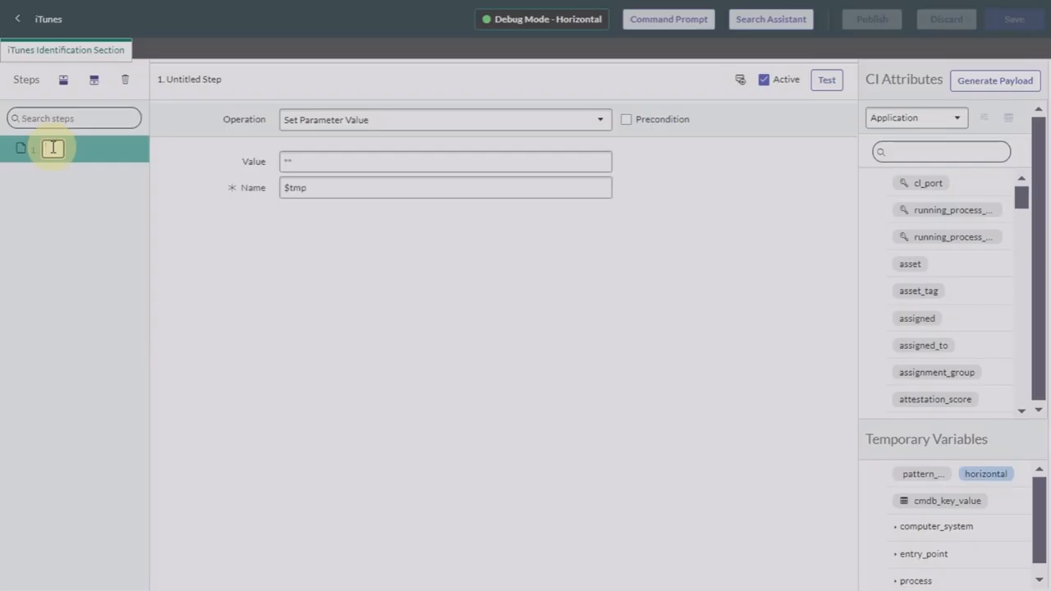
pyautogui.write('S')
pyautogui.write('Collect')
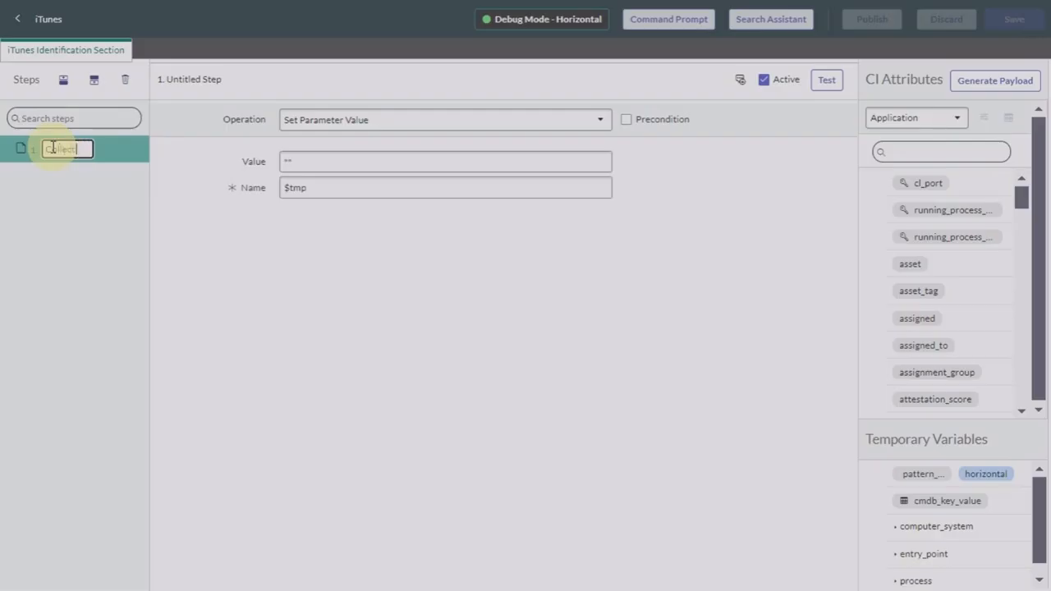
pyautogui.write(' Applicatio')
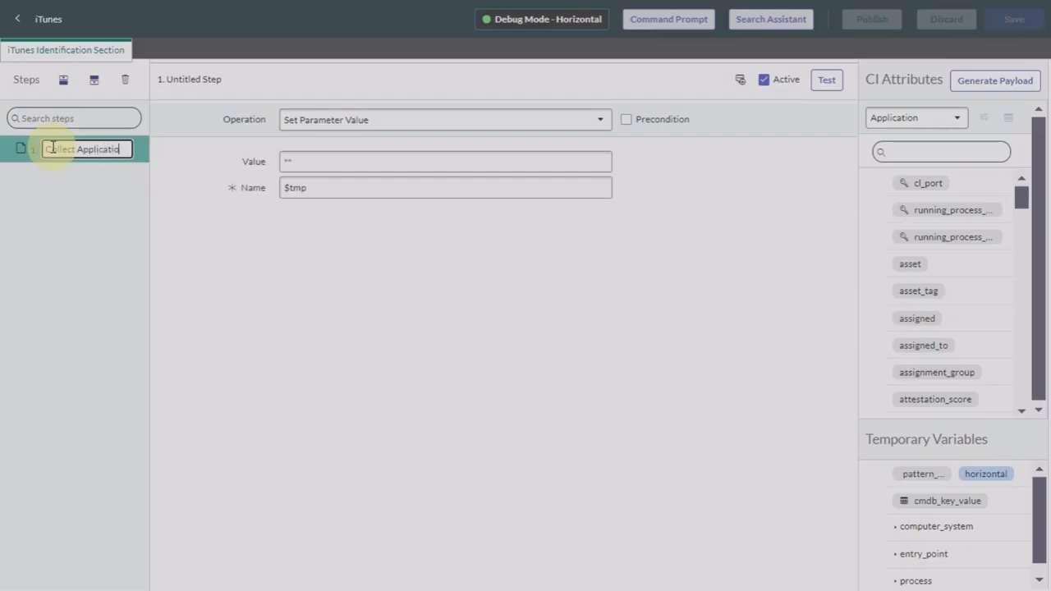
pyautogui.write('n Name')
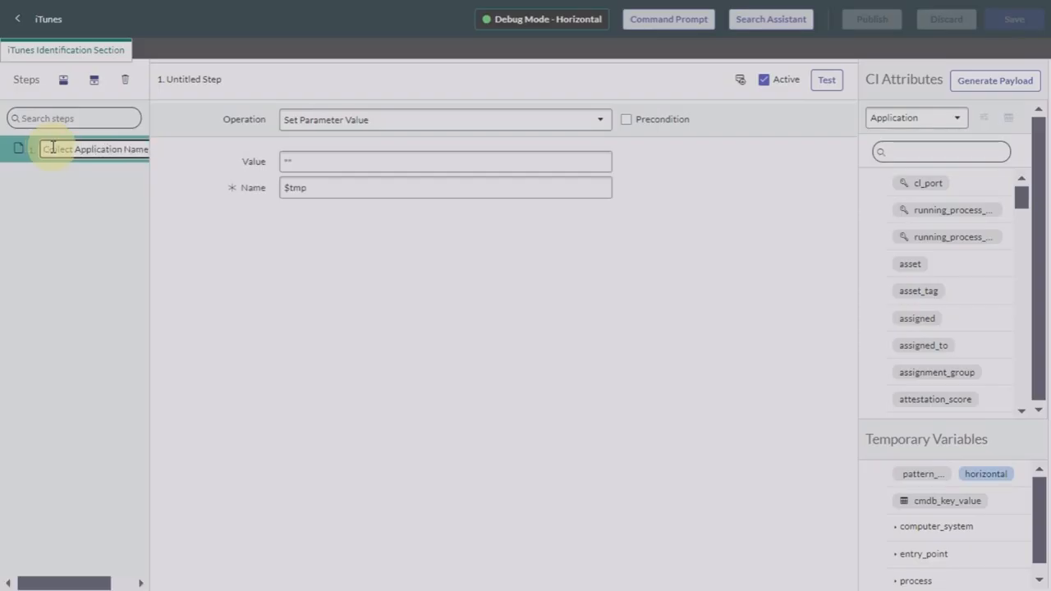
pyautogui.click(216, 327)
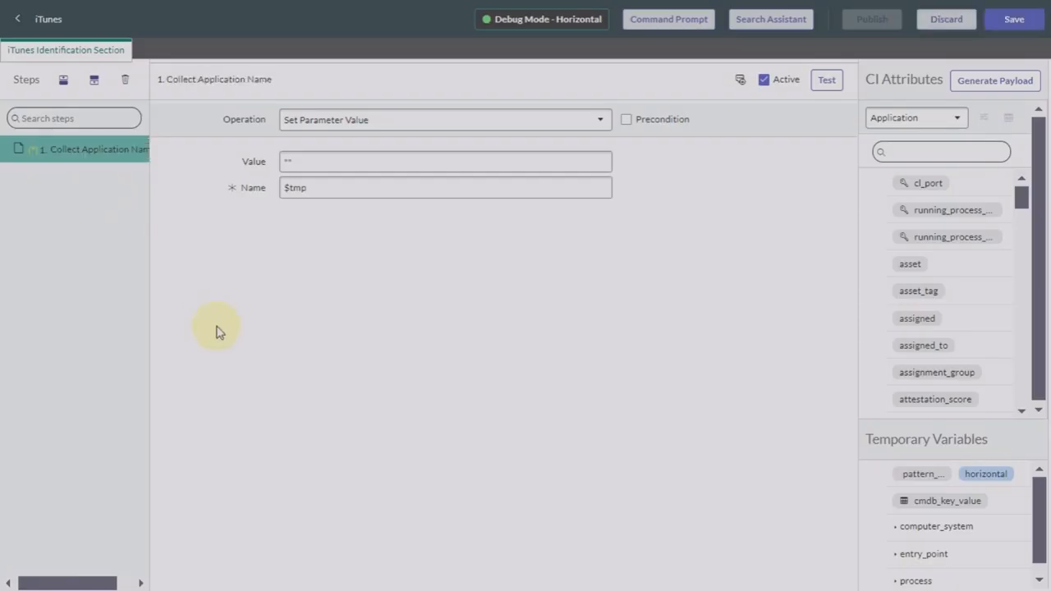
# Step: Set the step's operation to WMI Query and retrieve the namespace list with Get Data
pyautogui.click(539, 123)
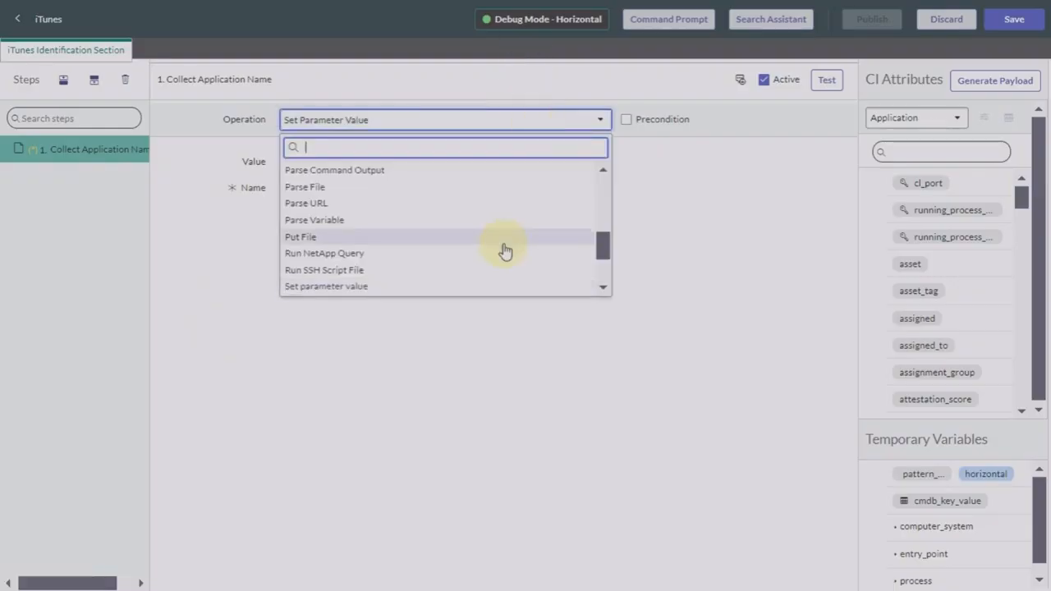
pyautogui.scroll(-3, 505, 250)
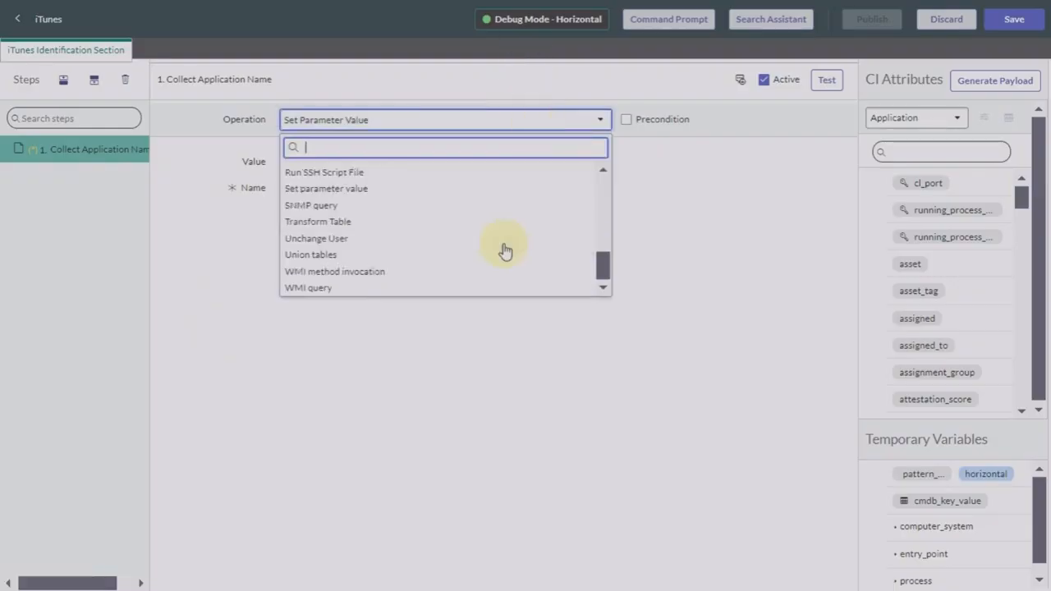
pyautogui.click(329, 292)
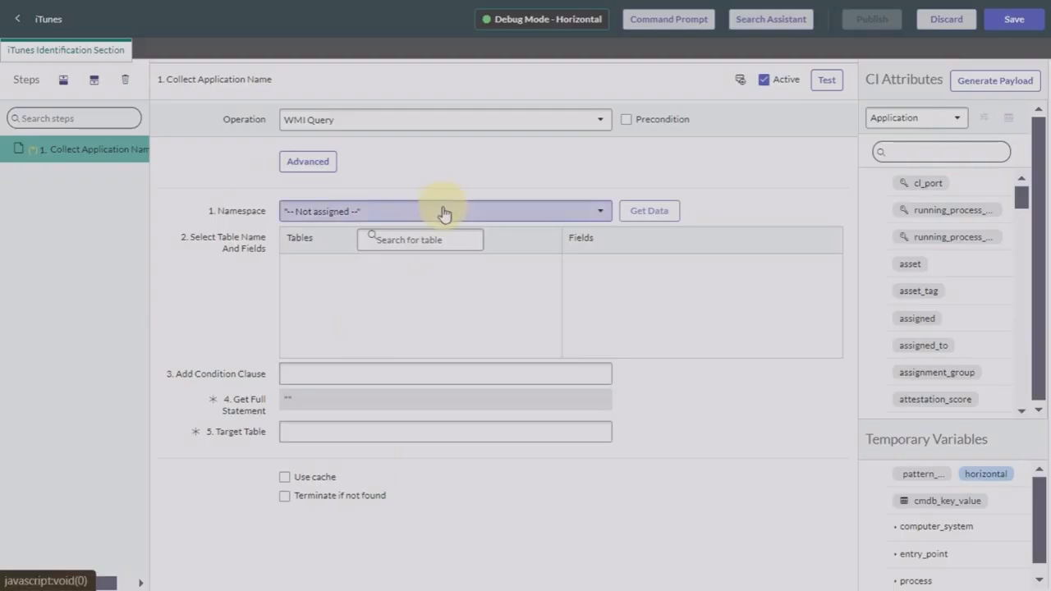
pyautogui.click(599, 216)
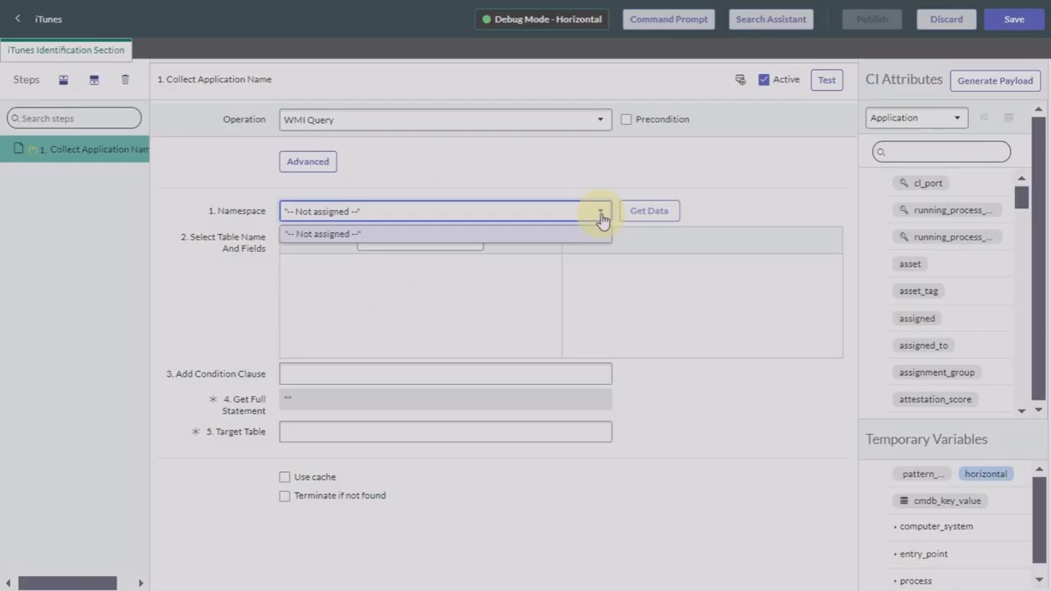
pyautogui.click(602, 218)
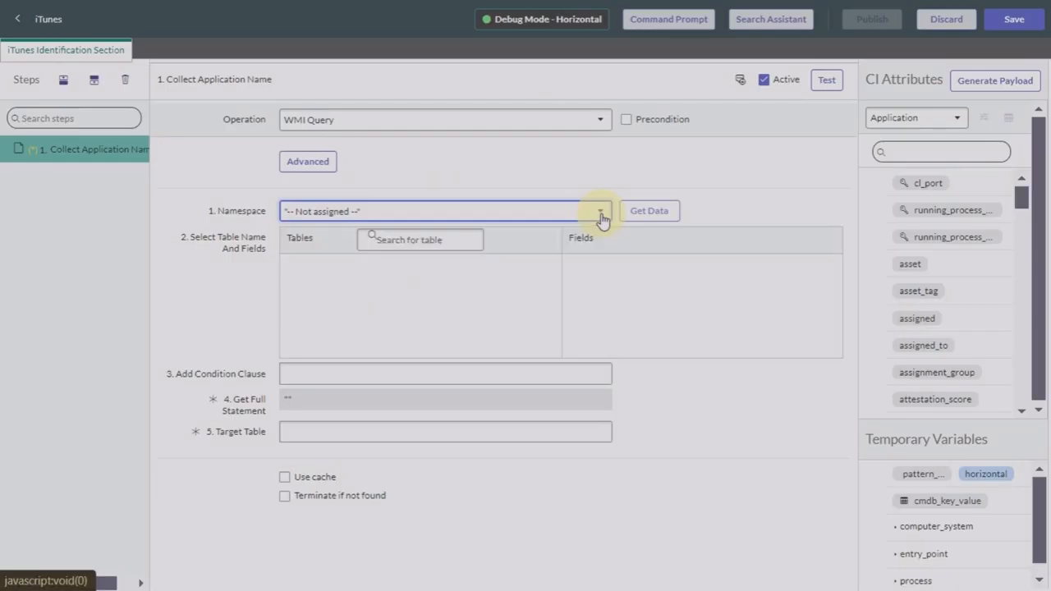
pyautogui.click(651, 212)
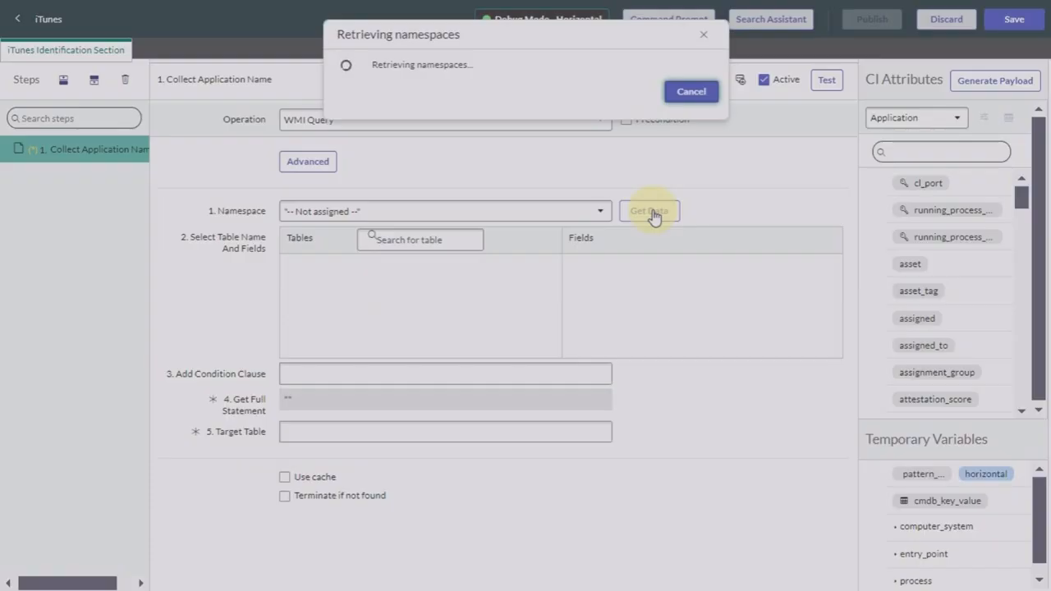
pyautogui.click(594, 212)
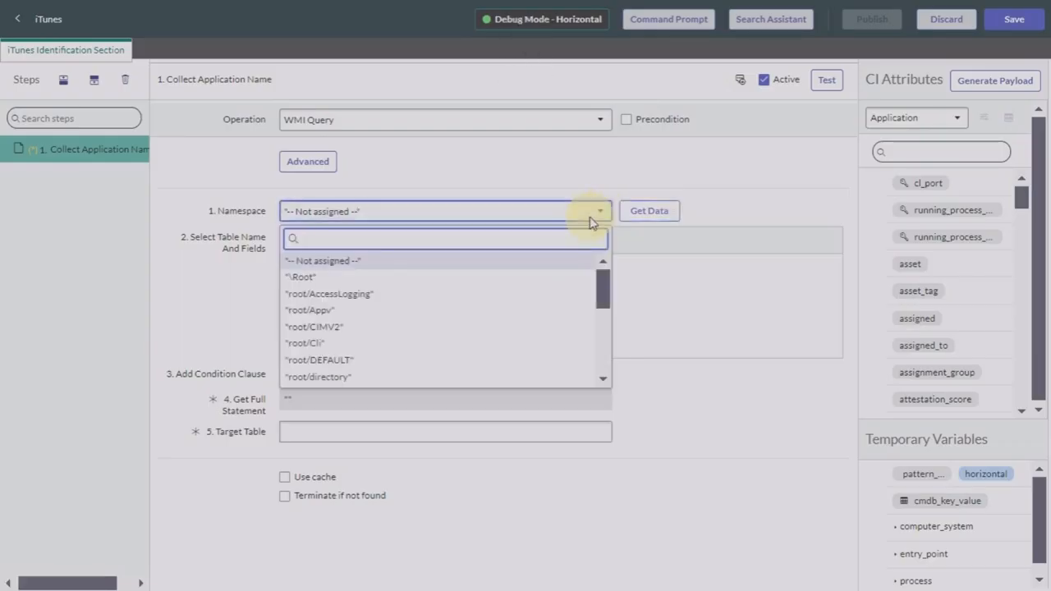
# Step: Choose namespace root/CIMV2 and the Win32_Product table for the WMI query
pyautogui.click(323, 327)
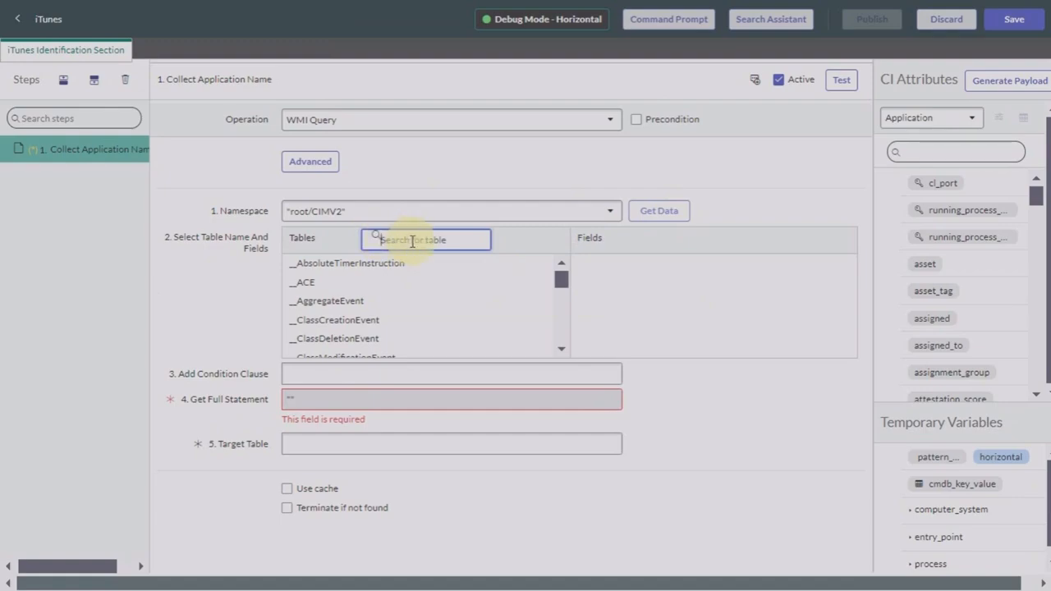
pyautogui.write('win32')
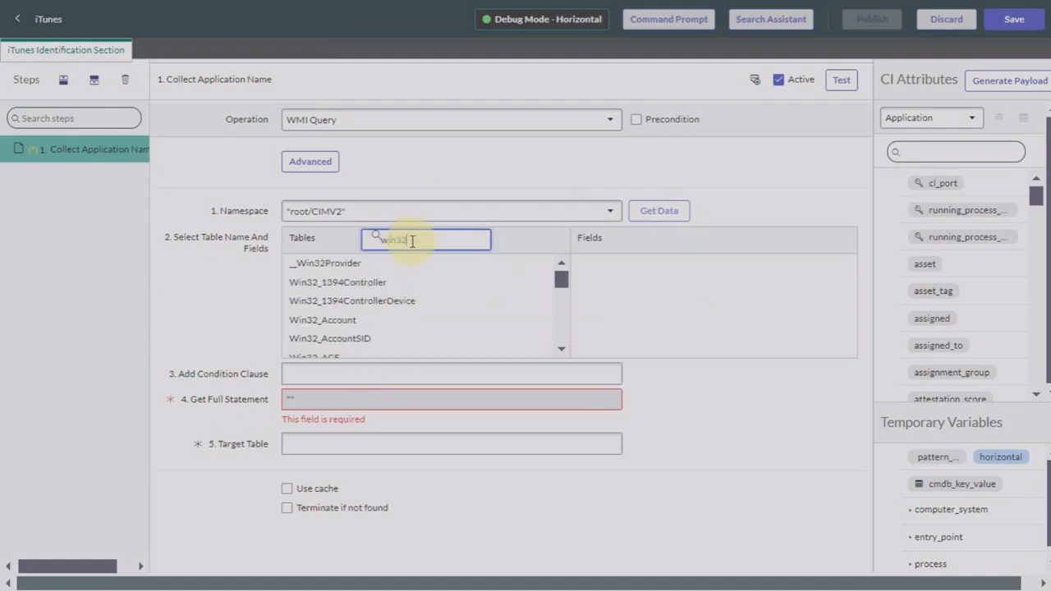
pyautogui.scroll(-3, 321, 345)
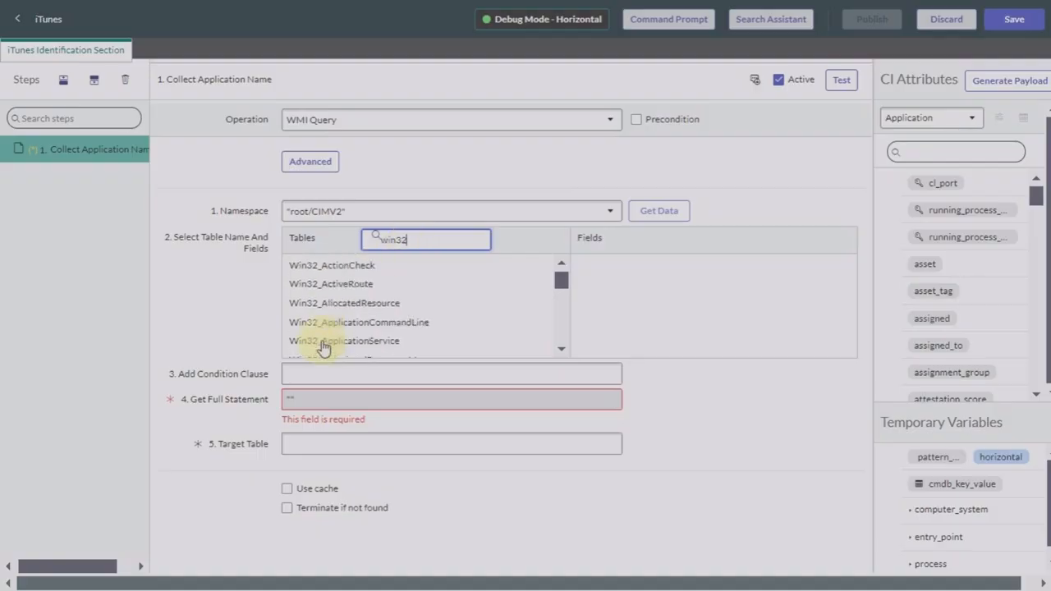
pyautogui.write('_pro')
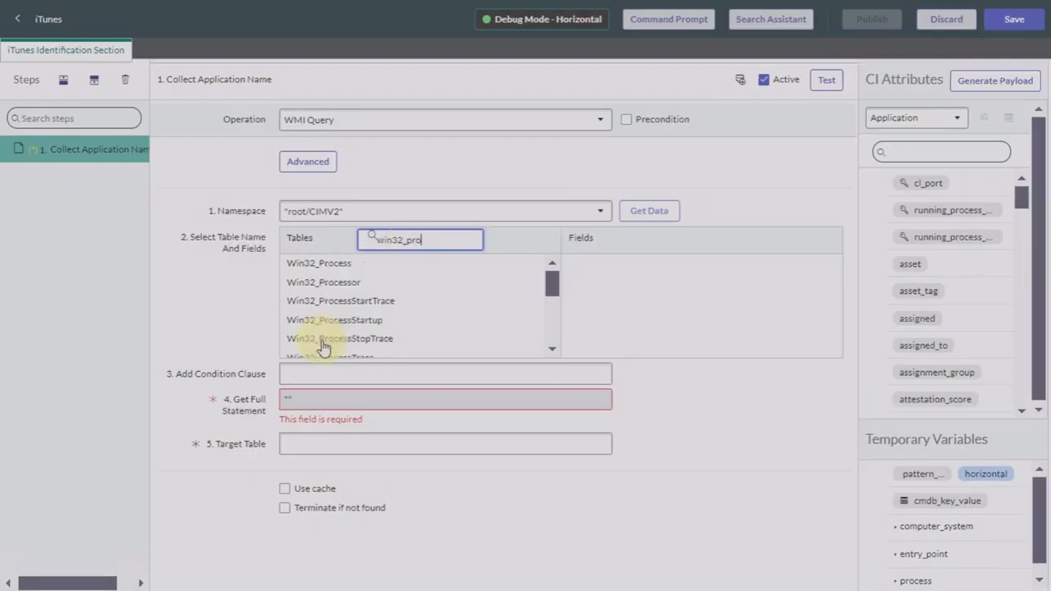
pyautogui.scroll(-2, 346, 329)
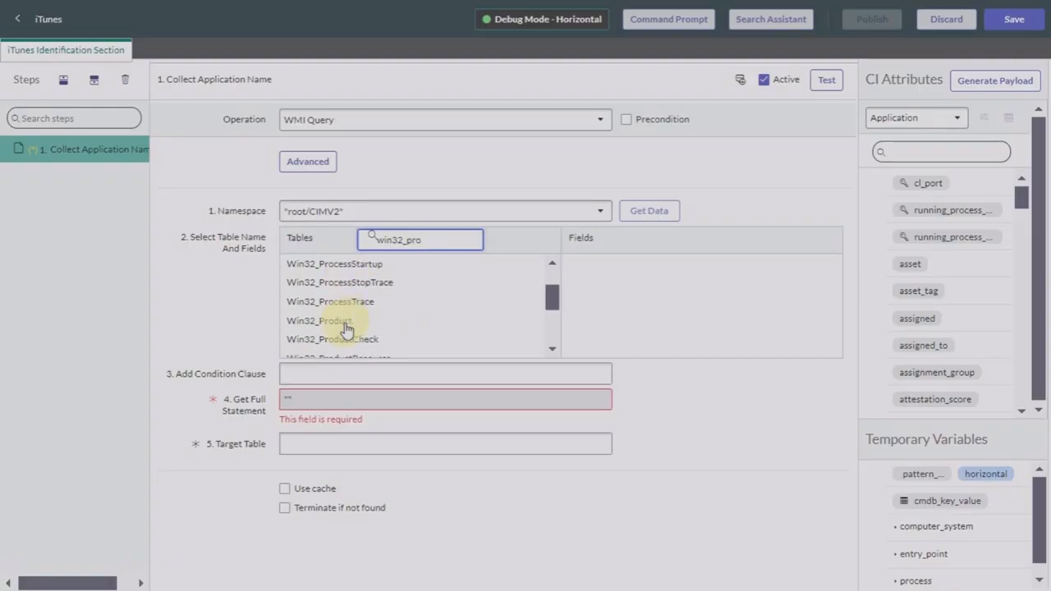
pyautogui.write('d')
pyautogui.click(344, 265)
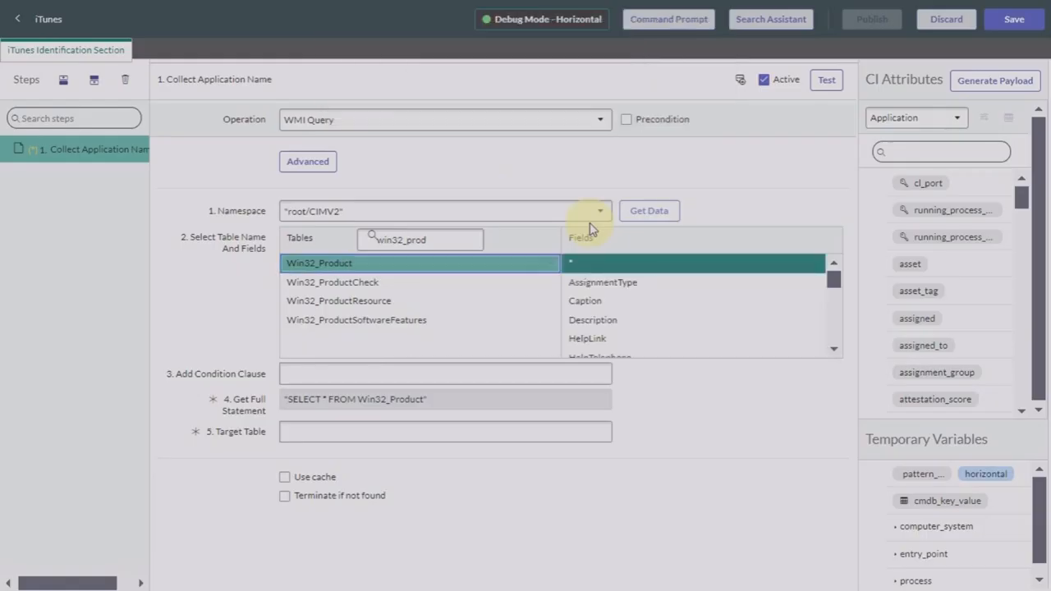
# Step: Select the Name, Vendor and Version fields to build SELECT Name,Vendor,Version FROM Win32_Product
pyautogui.scroll(-5, 635, 276)
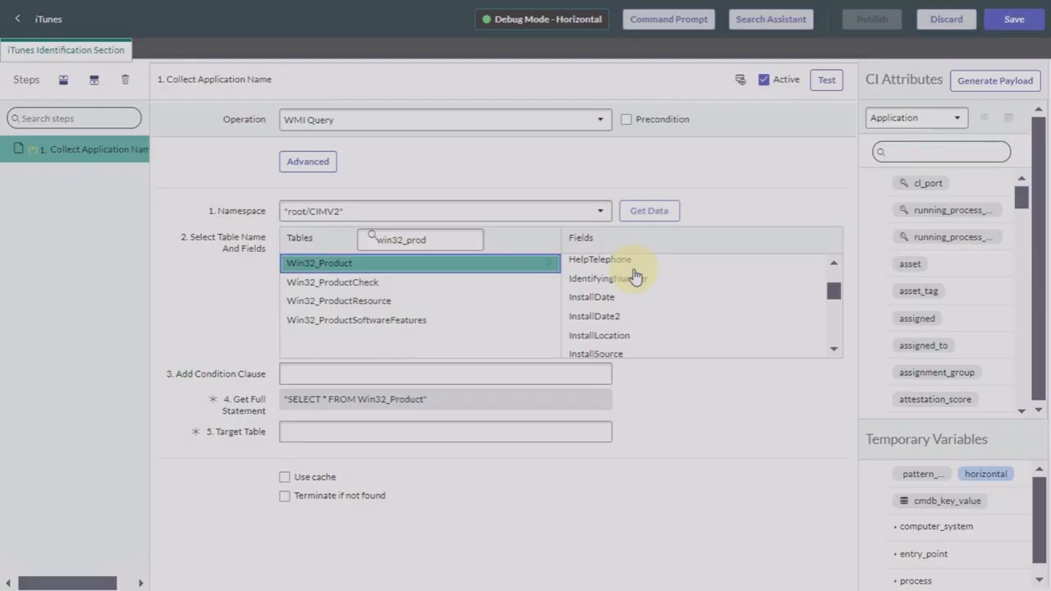
pyautogui.scroll(-4, 635, 275)
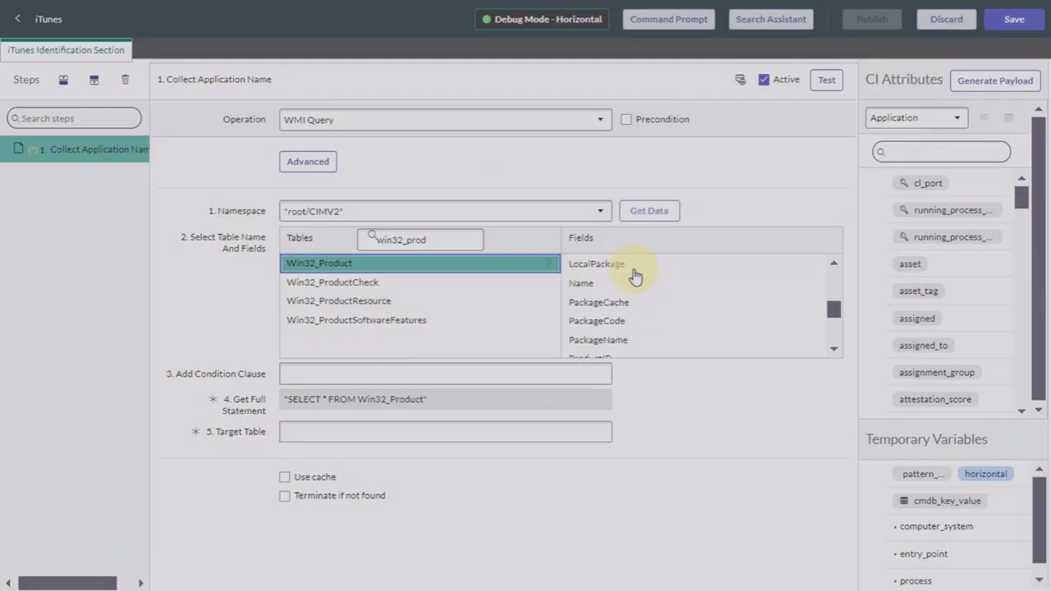
pyautogui.click(593, 289)
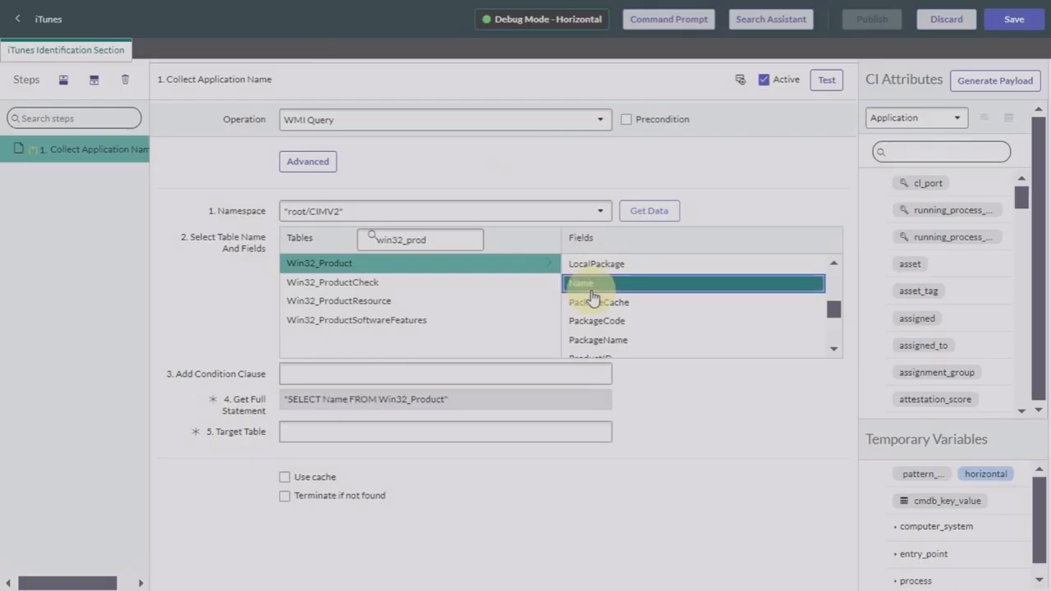
pyautogui.scroll(-4, 646, 353)
pyautogui.scroll(5, 645, 355)
pyautogui.rightClick(646, 355)
pyautogui.click(590, 313)
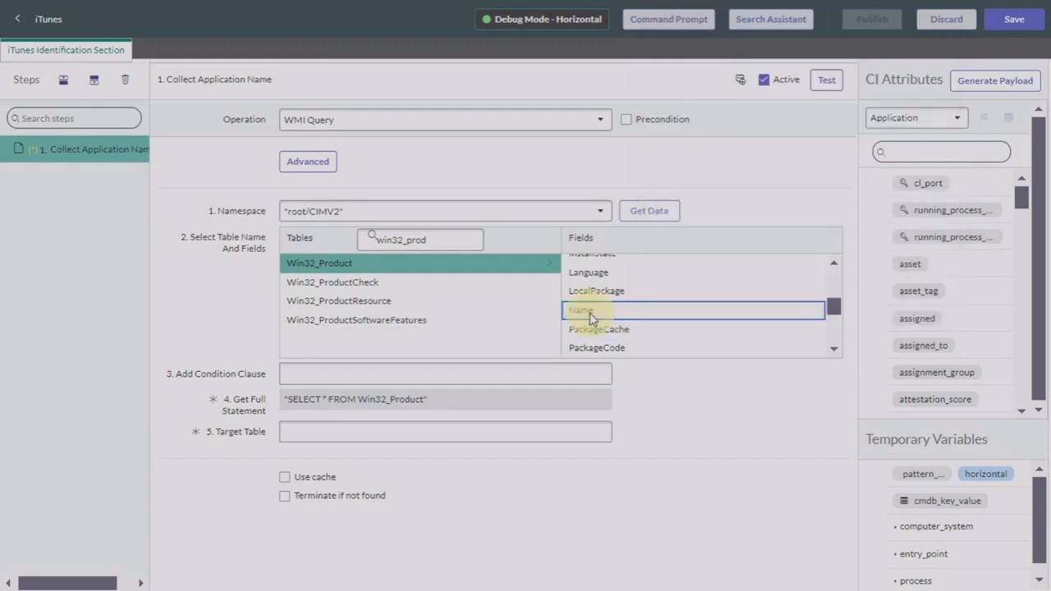
pyautogui.scroll(5, 590, 312)
pyautogui.click(585, 263)
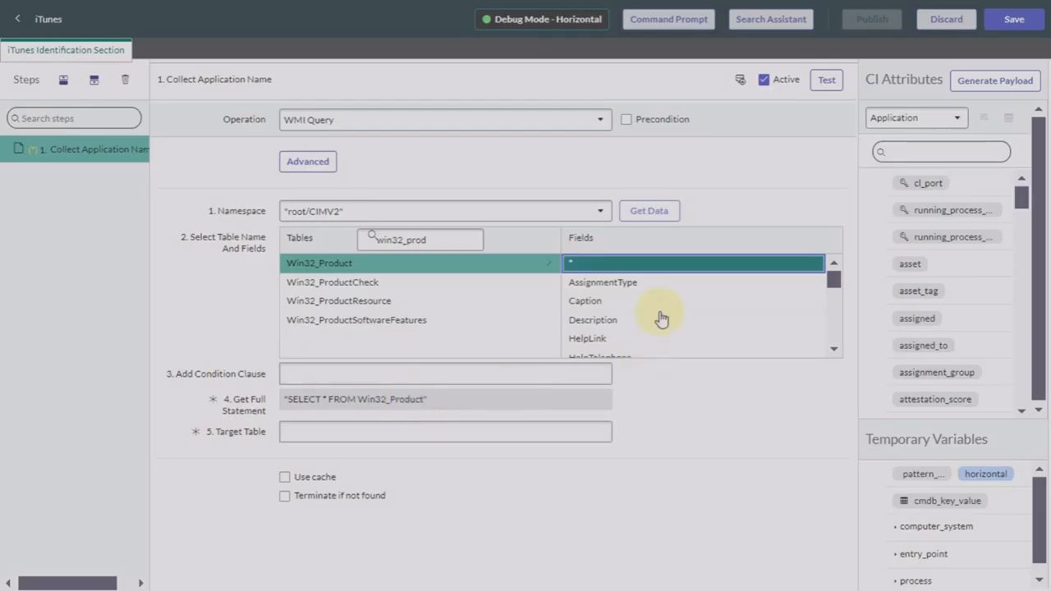
pyautogui.scroll(-2, 661, 317)
pyautogui.scroll(-8, 662, 319)
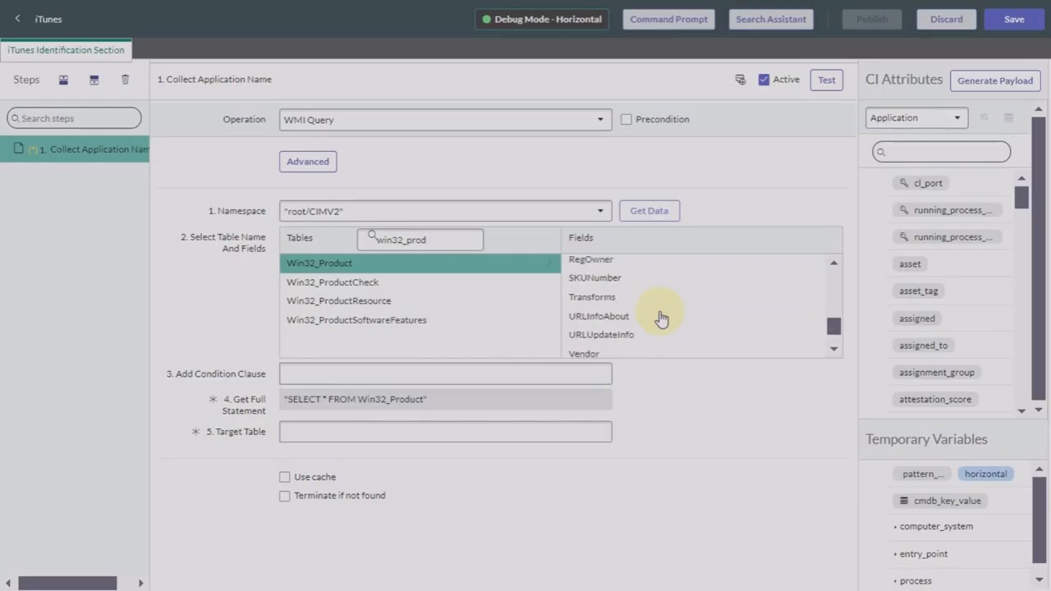
pyautogui.scroll(6, 661, 318)
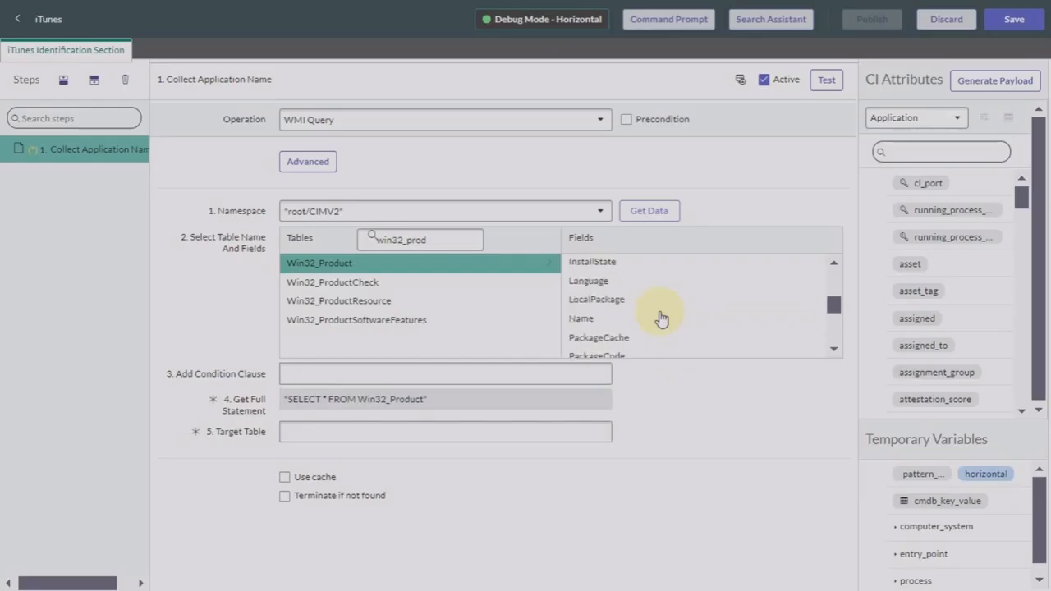
pyautogui.click(587, 320)
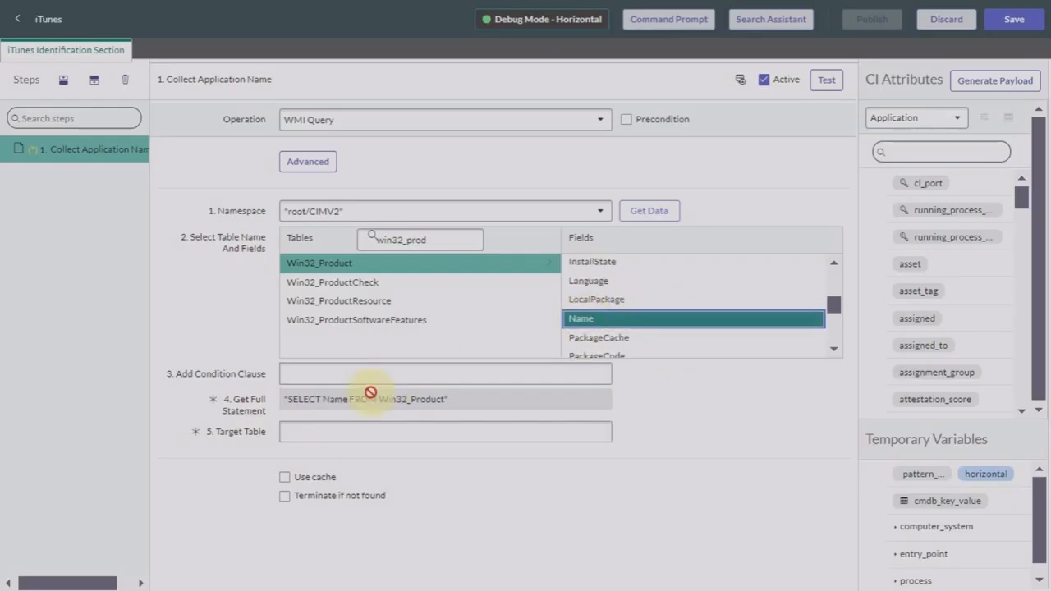
pyautogui.scroll(-4, 645, 352)
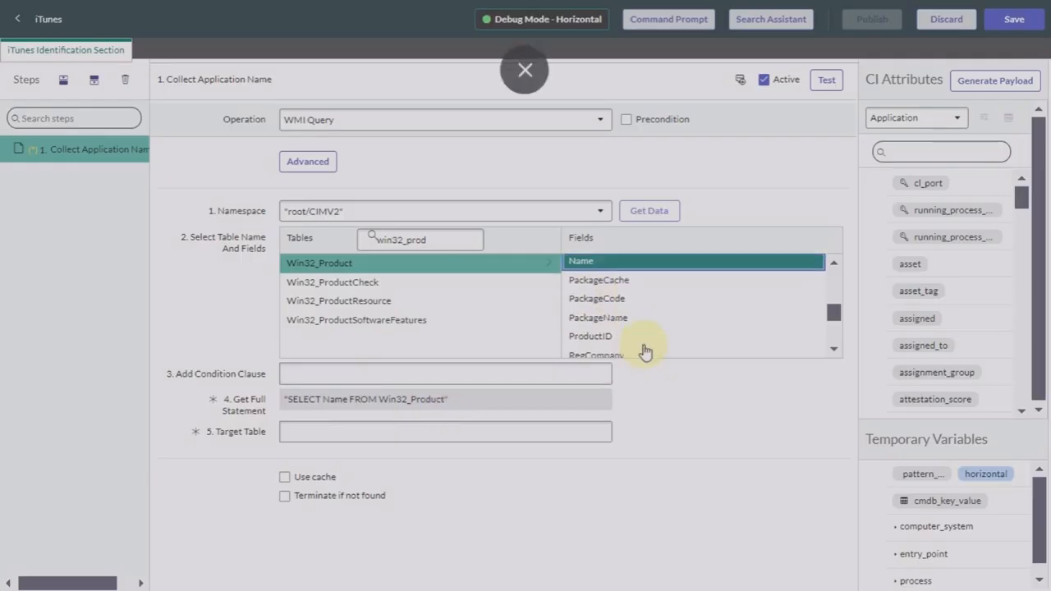
pyautogui.scroll(-2, 645, 352)
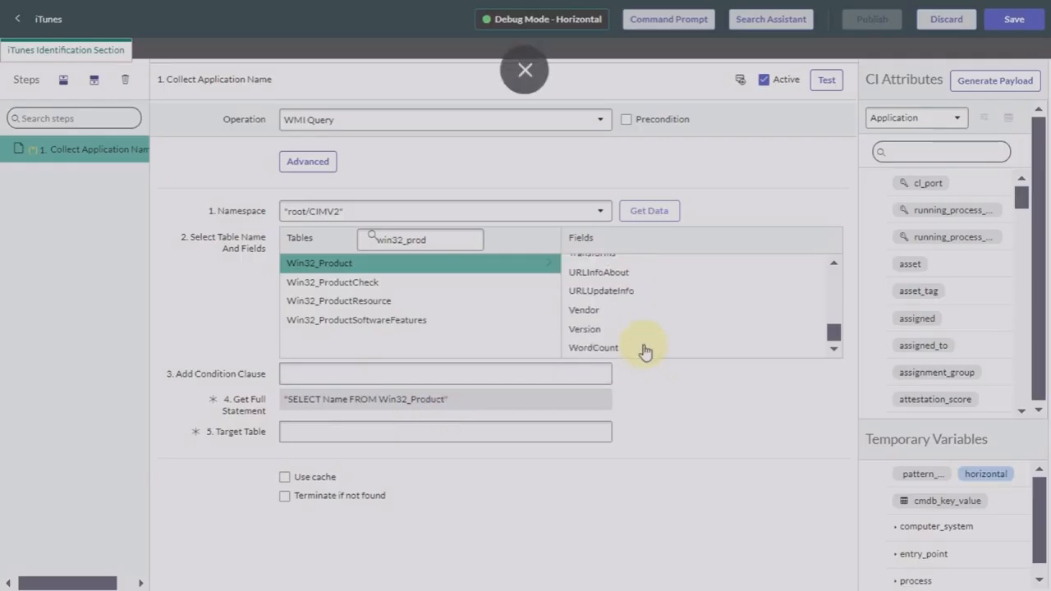
pyautogui.click(586, 310)
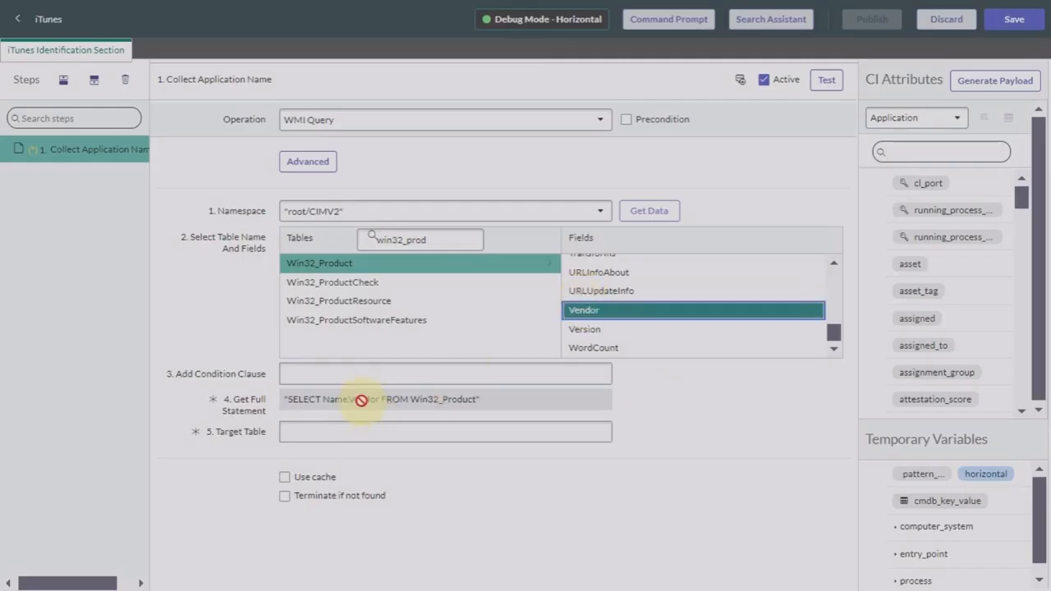
pyautogui.click(597, 338)
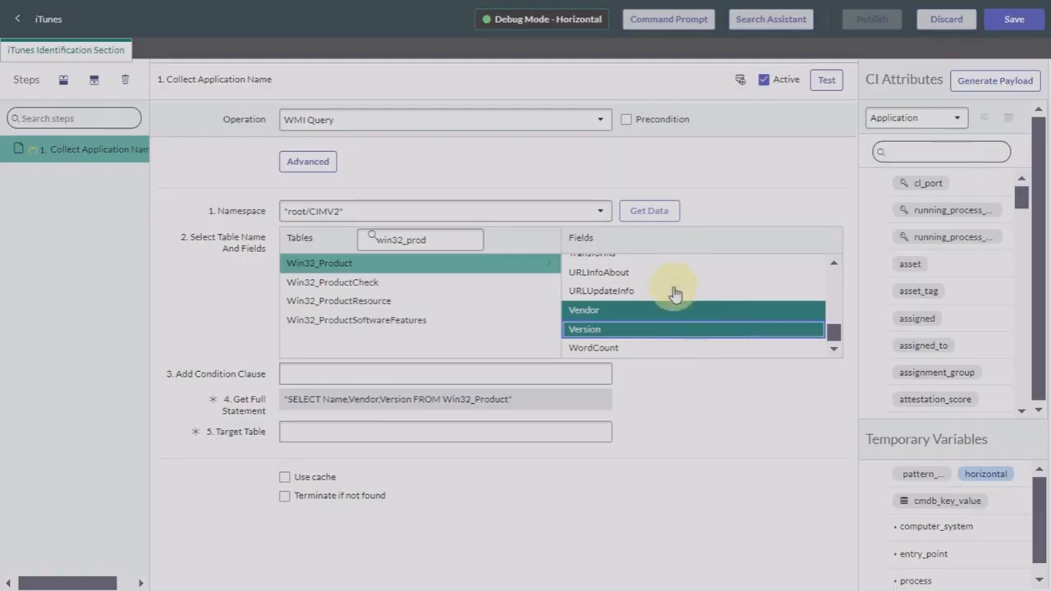
# Step: Enter $cmdb in Target Table and pick cmdb_ci_appl, giving $cmdb_ci_appl
pyautogui.click(694, 442)
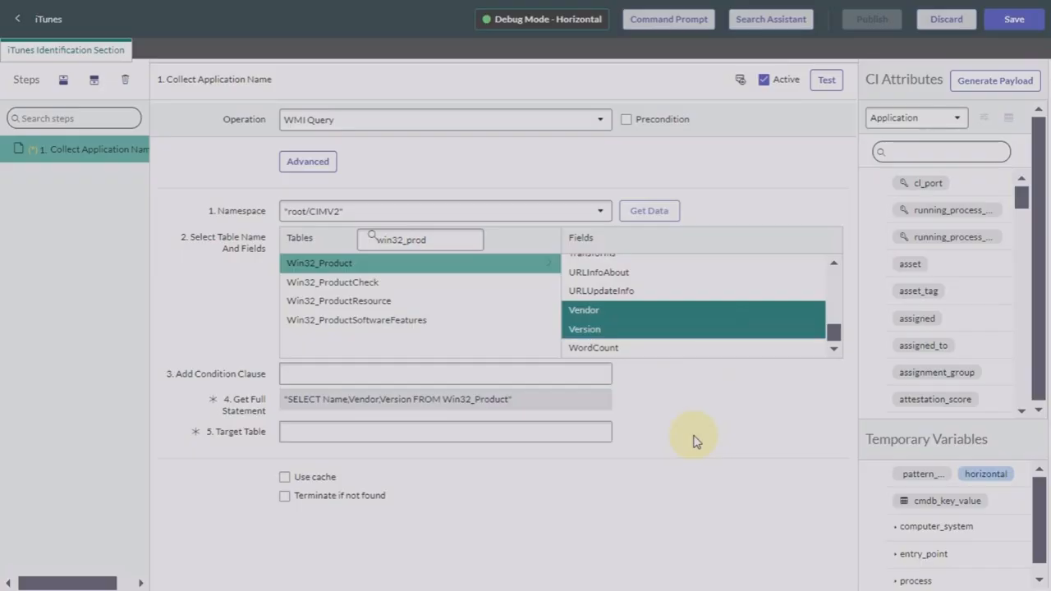
pyautogui.click(404, 433)
pyautogui.click(420, 474)
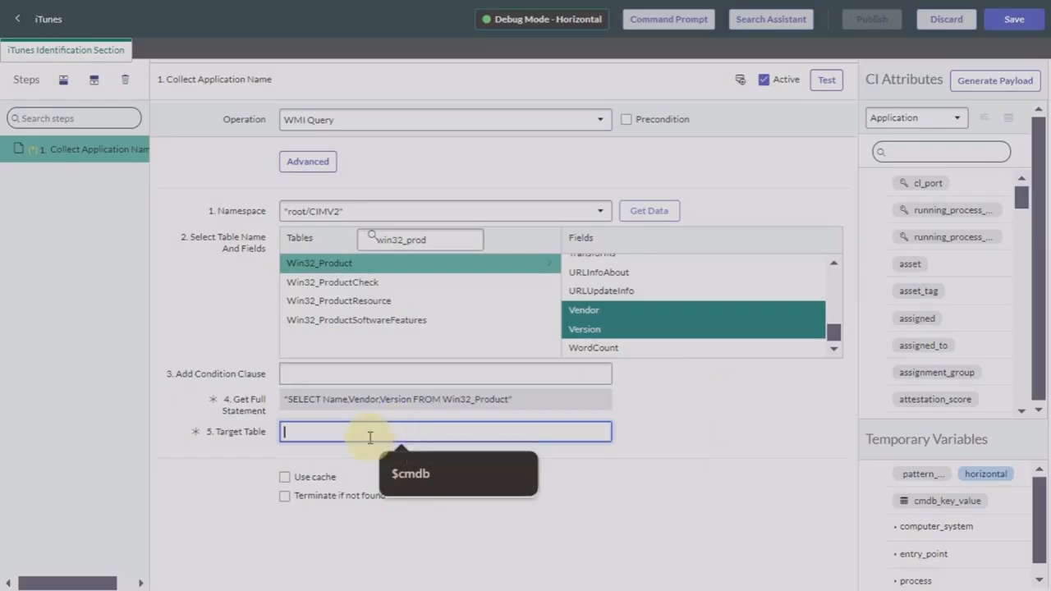
pyautogui.write('$')
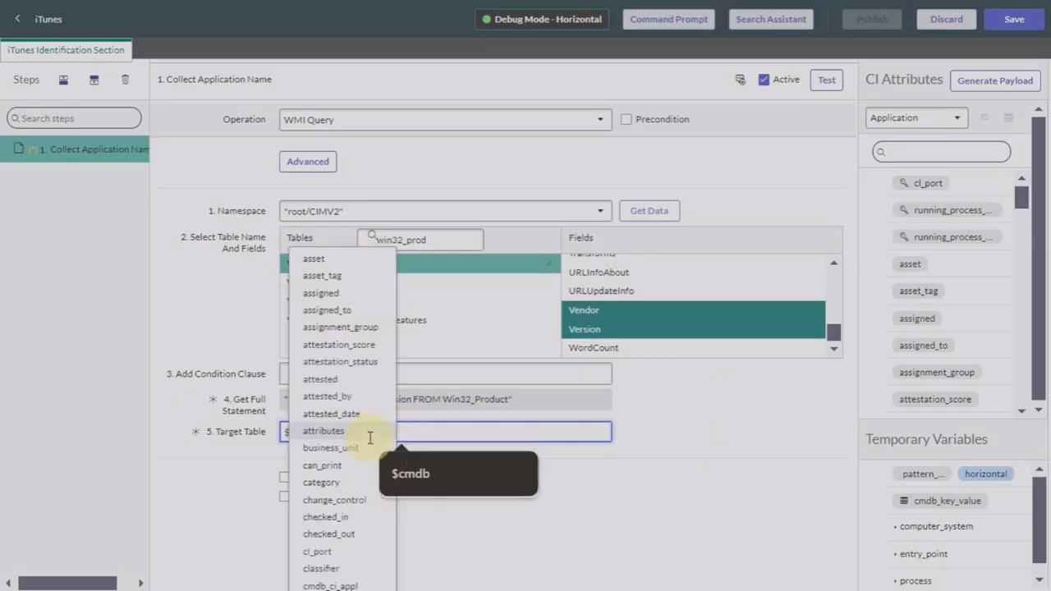
pyautogui.write('cmdb')
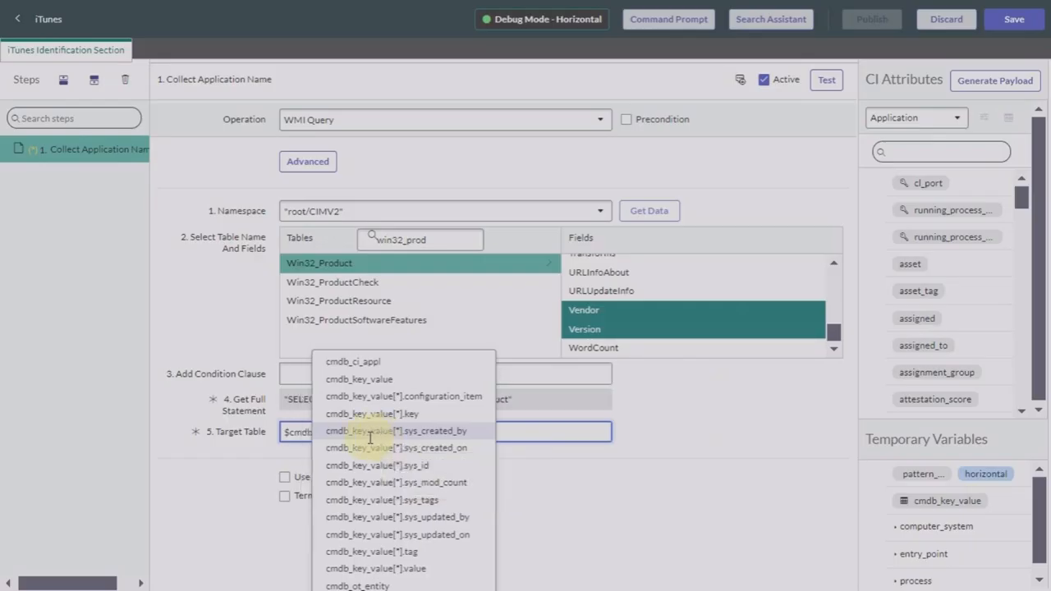
pyautogui.click(364, 369)
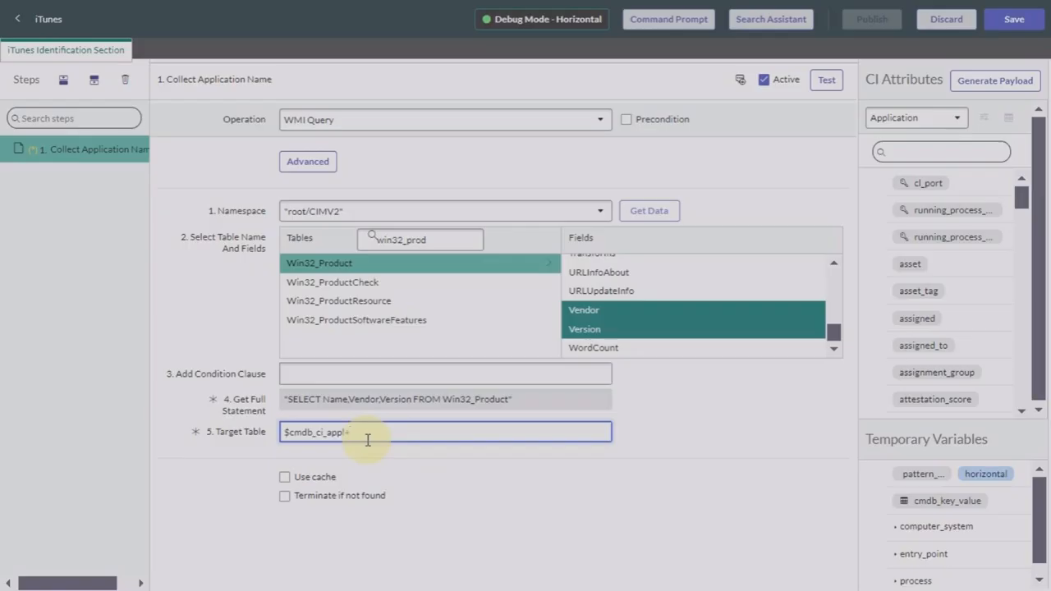
pyautogui.press('Tab')
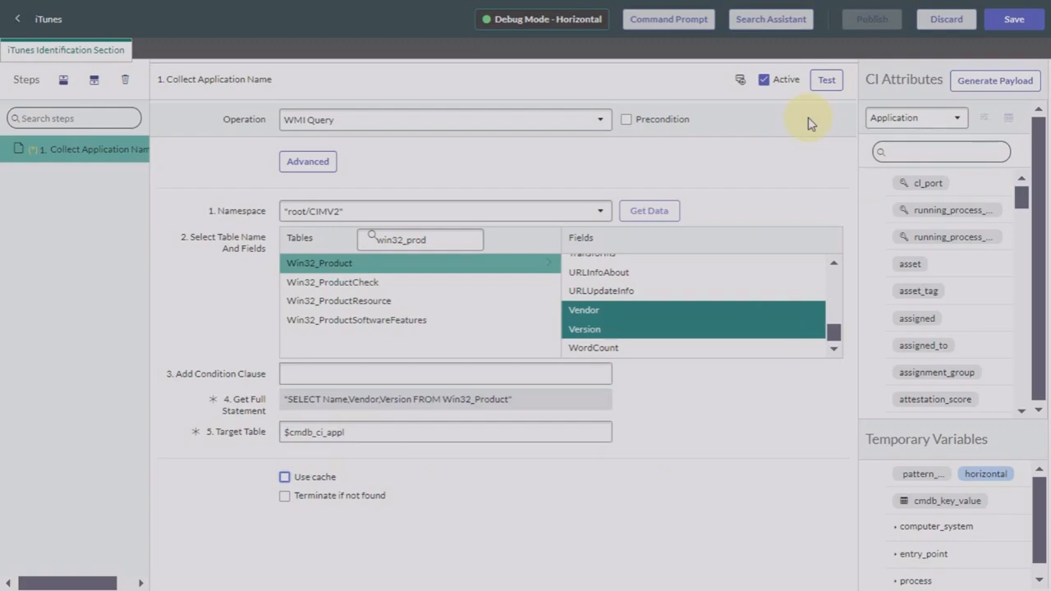
# Step: Test Collect Application Name, review the 23 product rows' Name column, and add a step below it
pyautogui.click(826, 81)
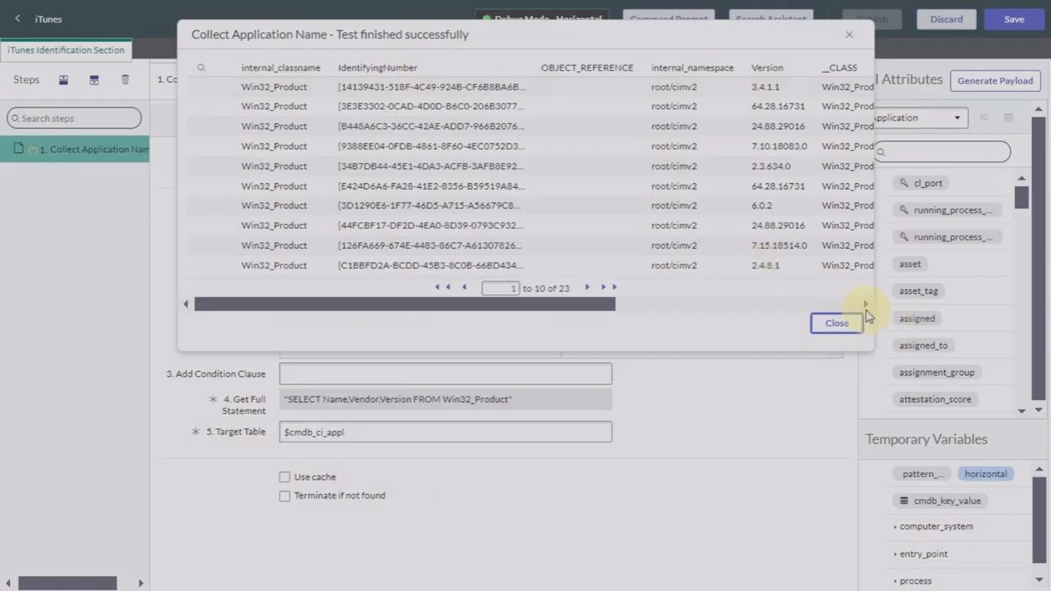
pyautogui.click(865, 304)
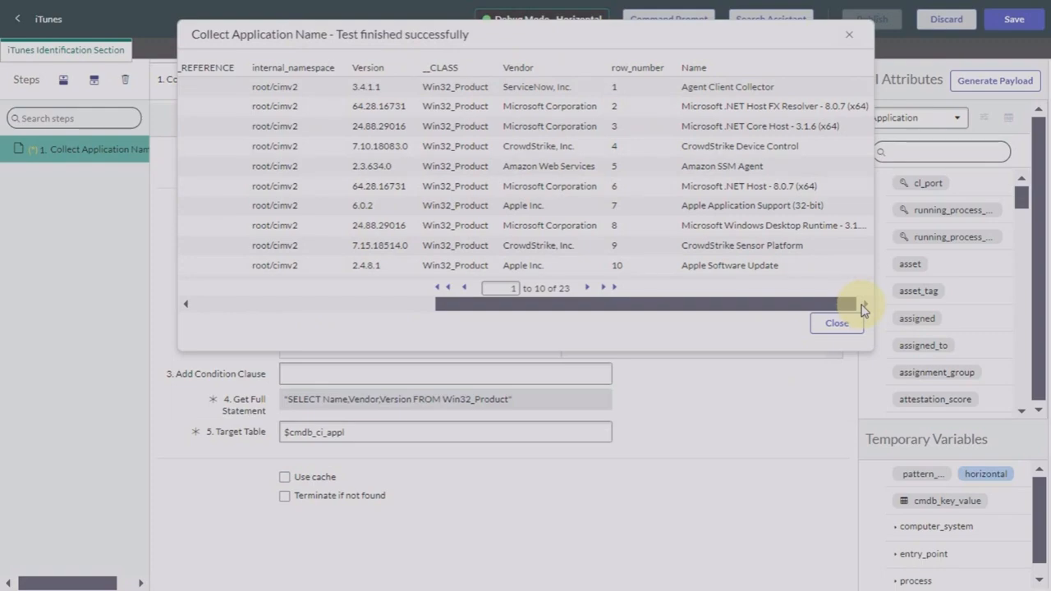
pyautogui.click(842, 324)
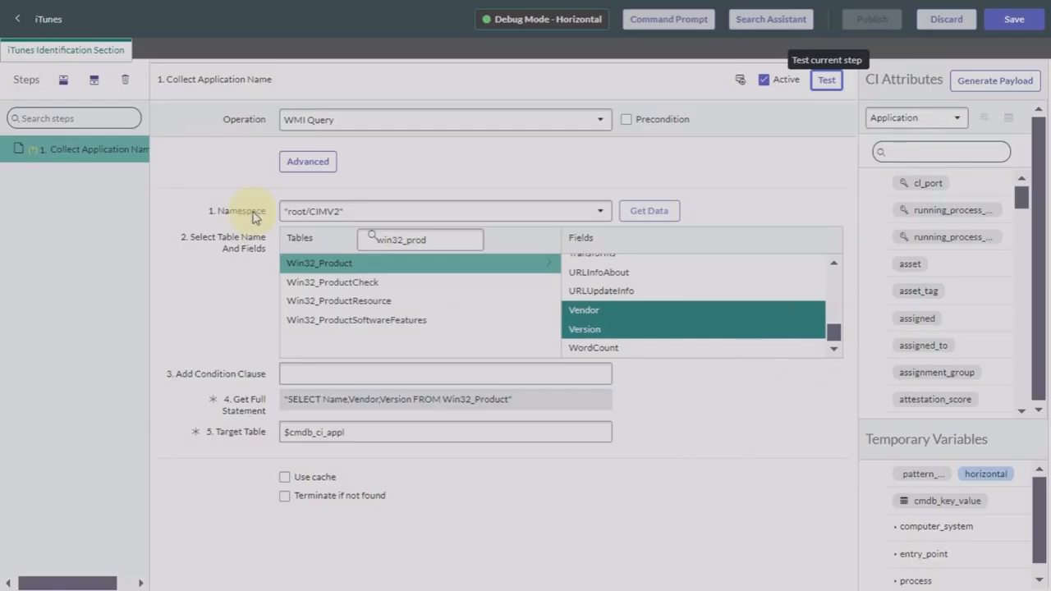
pyautogui.click(94, 89)
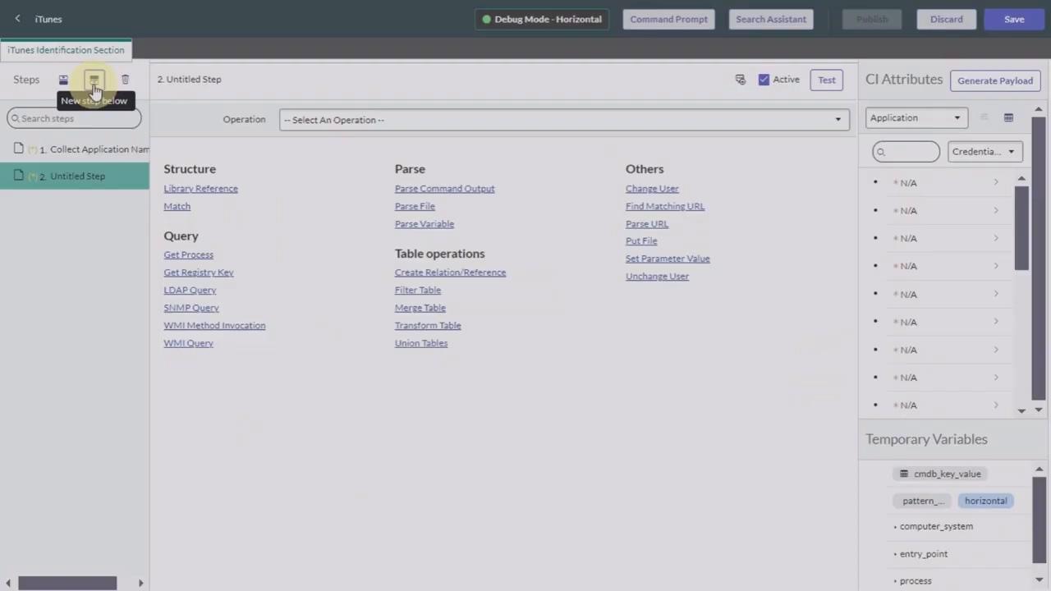
# Step: Rename step 2 from 'Untitled Step' to 'Filter table' and set its operation to Filter Table
pyautogui.doubleClick(95, 176)
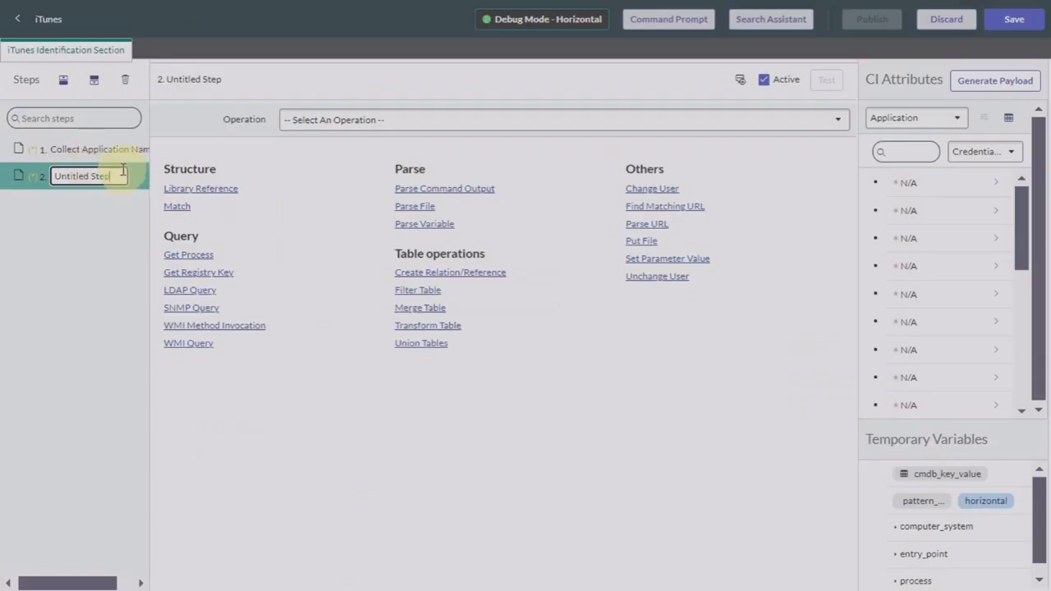
pyautogui.press('BackSpace')
pyautogui.press('BackSpace')
pyautogui.press('BackSpace')
pyautogui.press('BackSpace')
pyautogui.press('BackSpace')
pyautogui.press('BackSpace')
pyautogui.press('BackSpace')
pyautogui.press('BackSpace')
pyautogui.press('BackSpace')
pyautogui.press('BackSpace')
pyautogui.press('BackSpace')
pyautogui.press('BackSpace')
pyautogui.press('BackSpace')
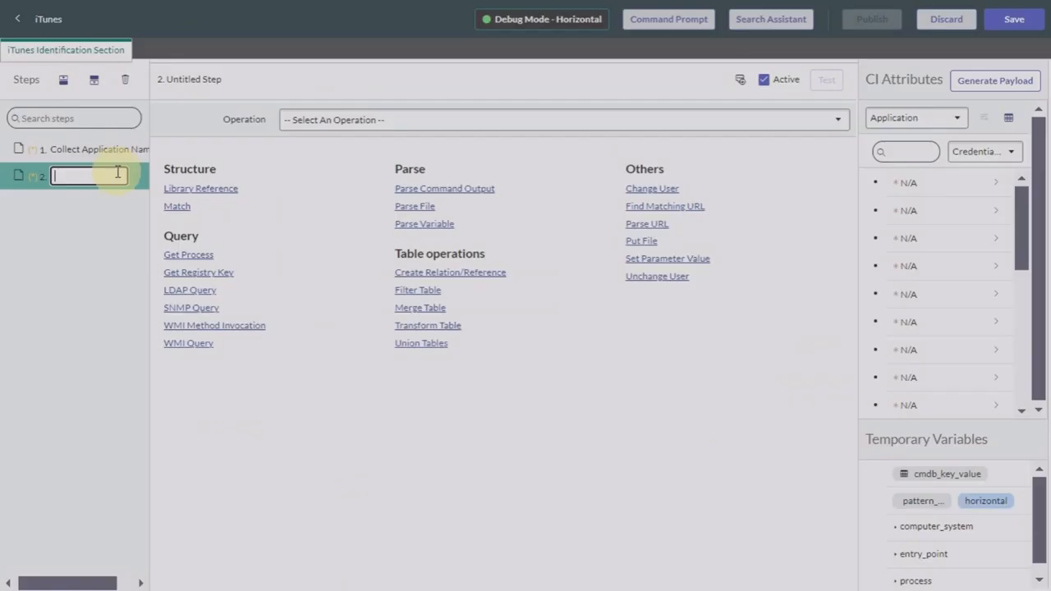
pyautogui.write('Filter table')
pyautogui.click(336, 122)
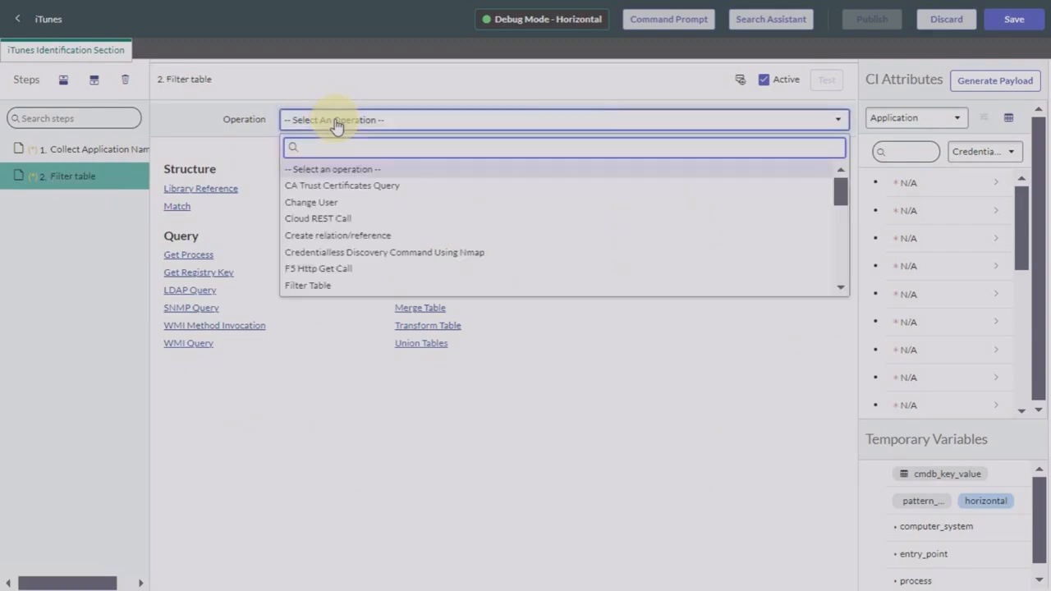
pyautogui.scroll(-2, 358, 222)
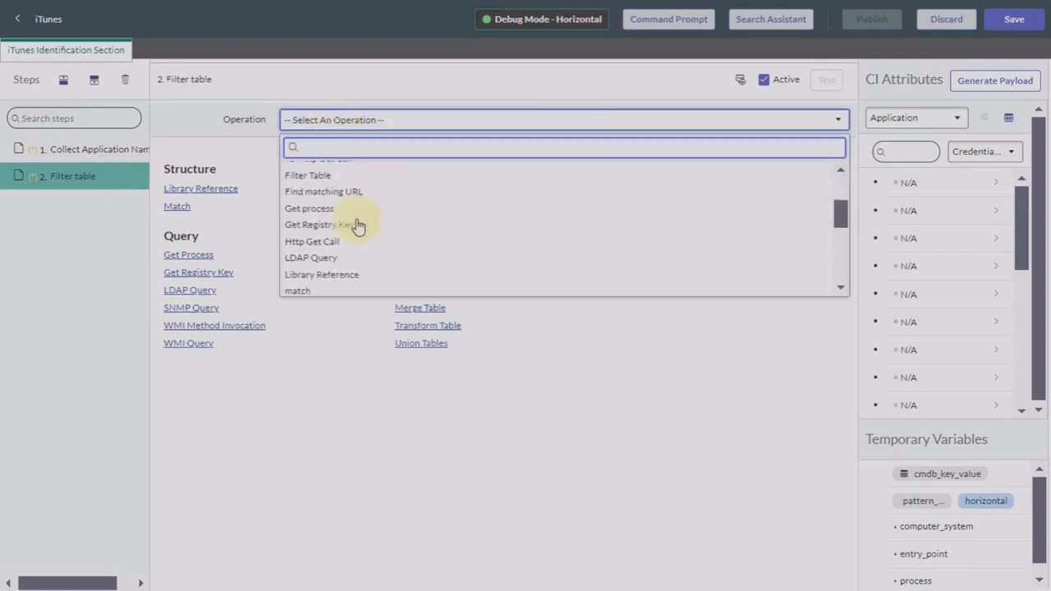
pyautogui.click(321, 179)
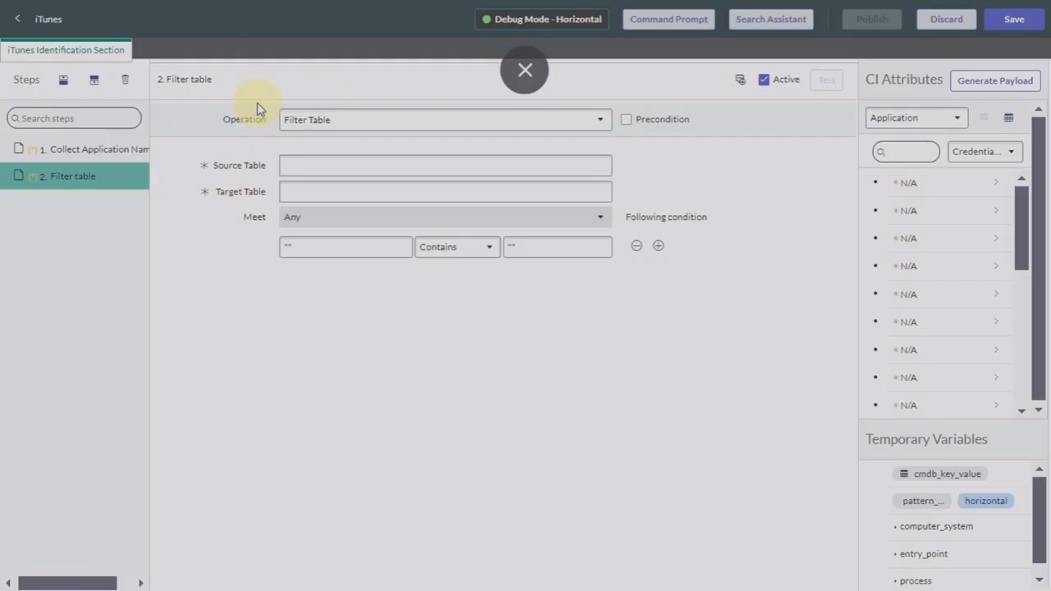
# Step: Set both the Source and Target Table to $cmdb_ci_appl
pyautogui.click(349, 165)
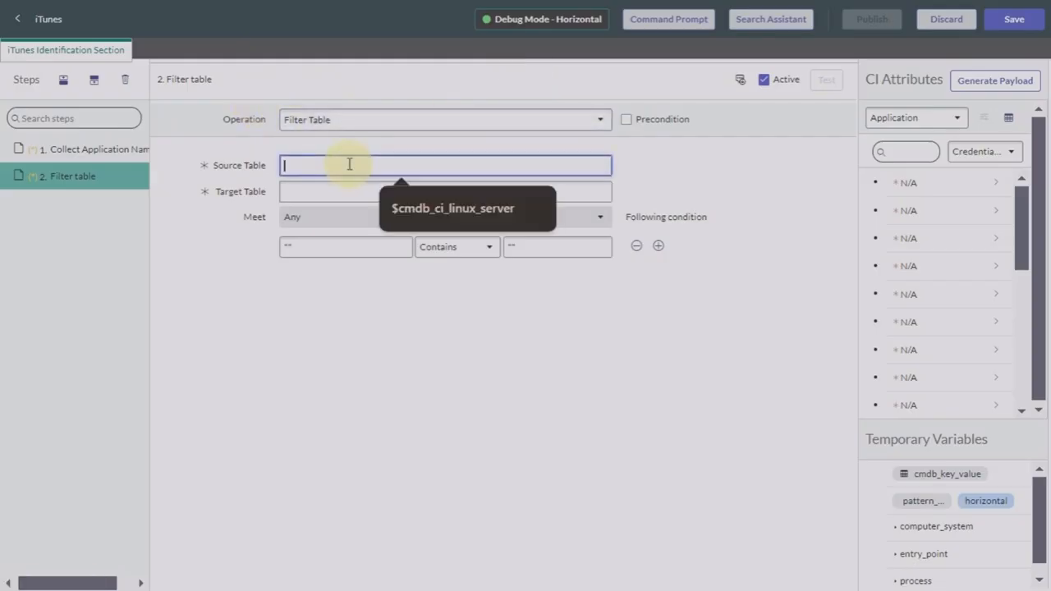
pyautogui.write('$')
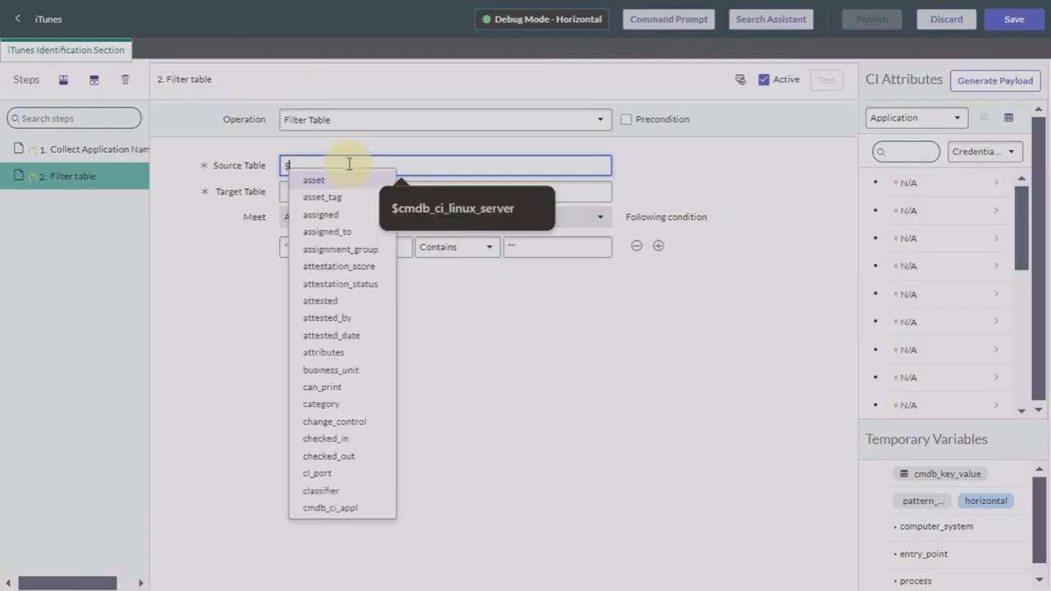
pyautogui.write('cmdb')
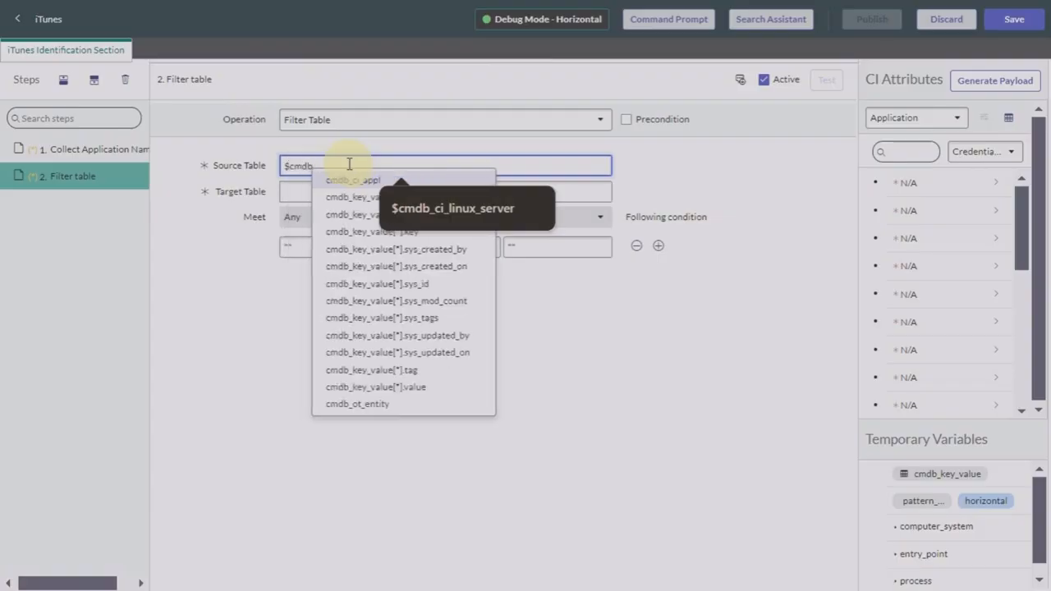
pyautogui.click(374, 180)
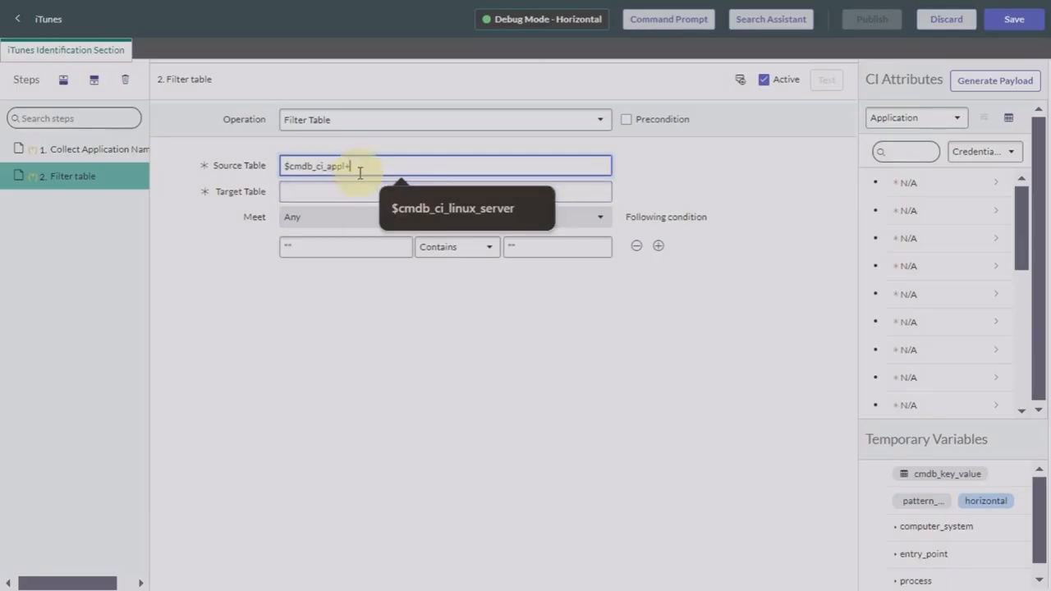
pyautogui.press('Tab')
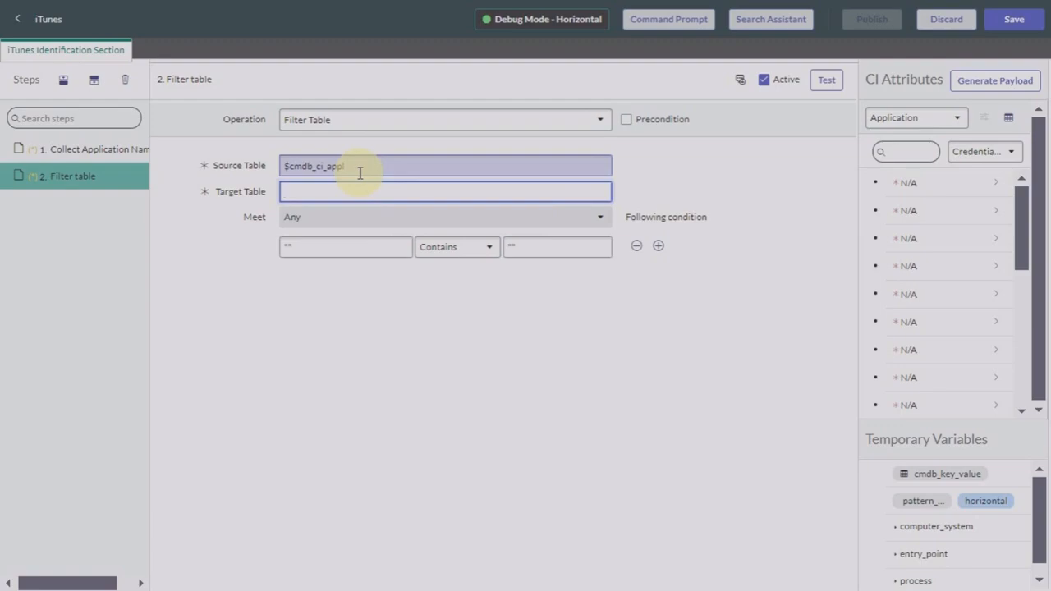
pyautogui.write('$')
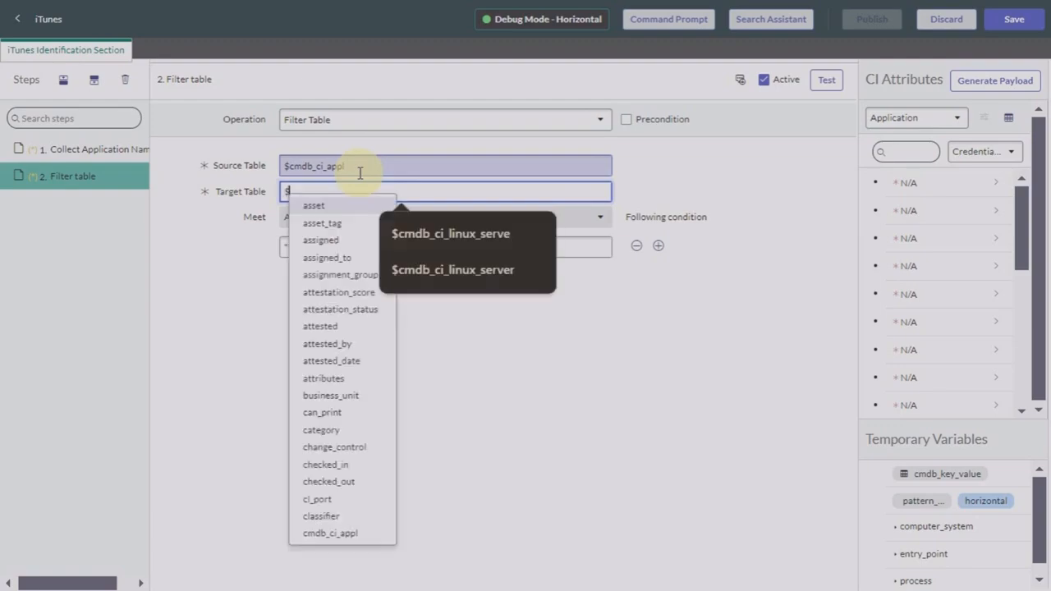
pyautogui.write('cmdb')
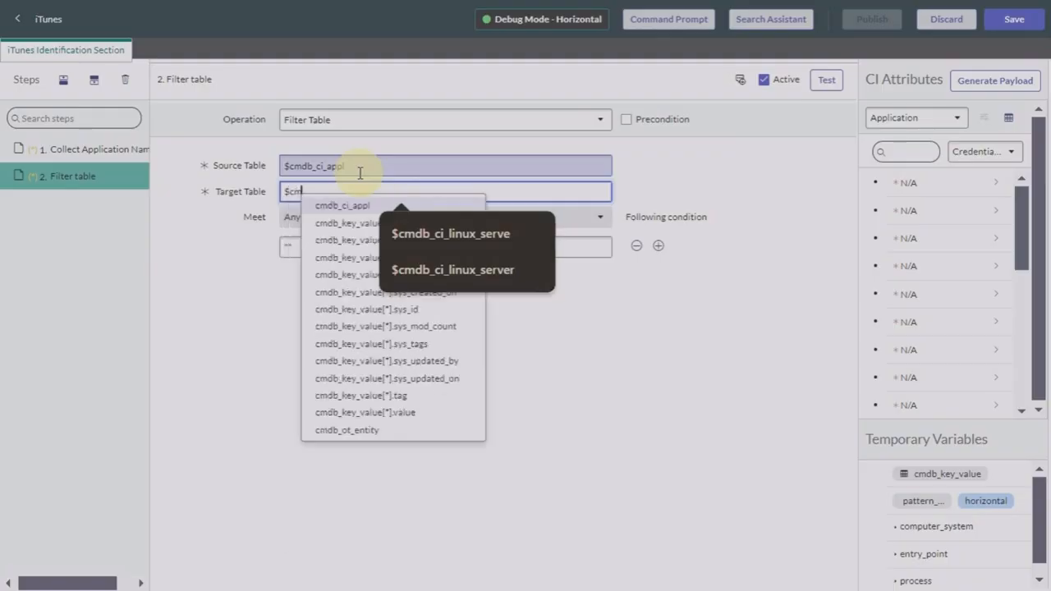
pyautogui.click(350, 205)
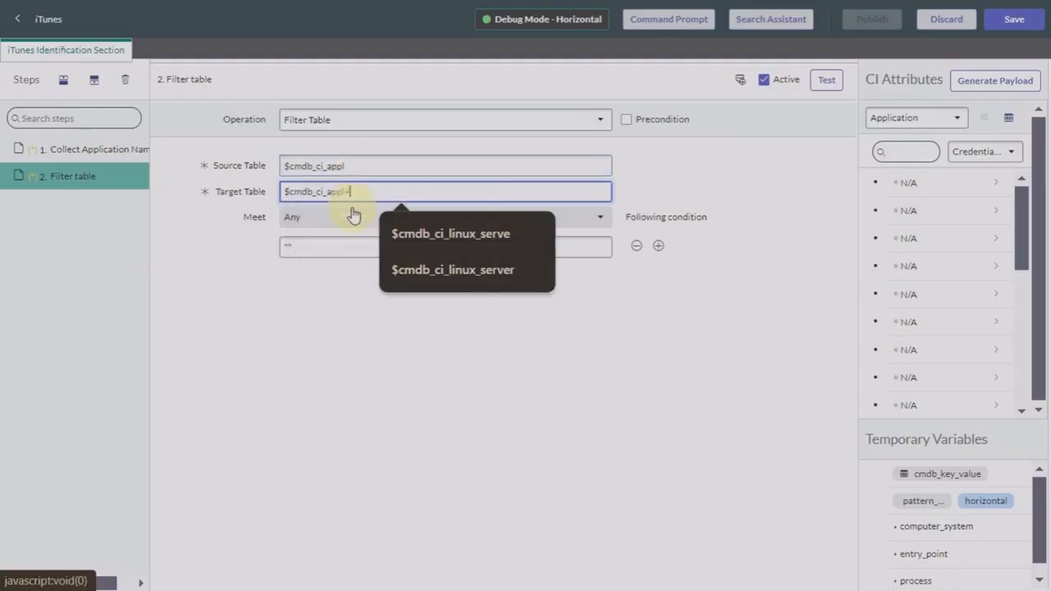
# Step: Add the filter condition $cmdb_ci_appl[].Name Contains iTunes
pyautogui.click(344, 247)
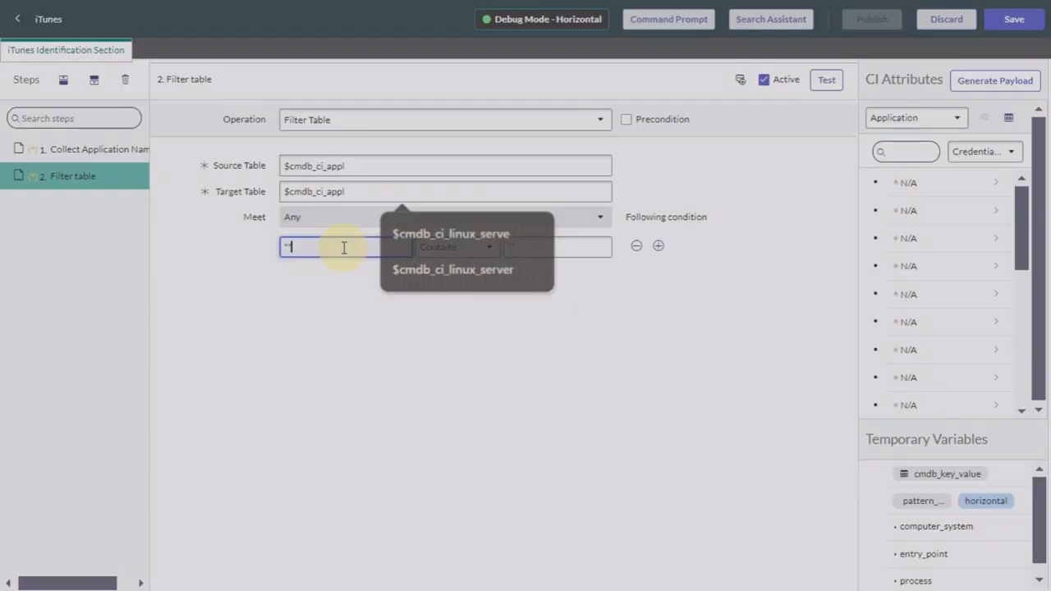
pyautogui.press('BackSpace')
pyautogui.press('BackSpace')
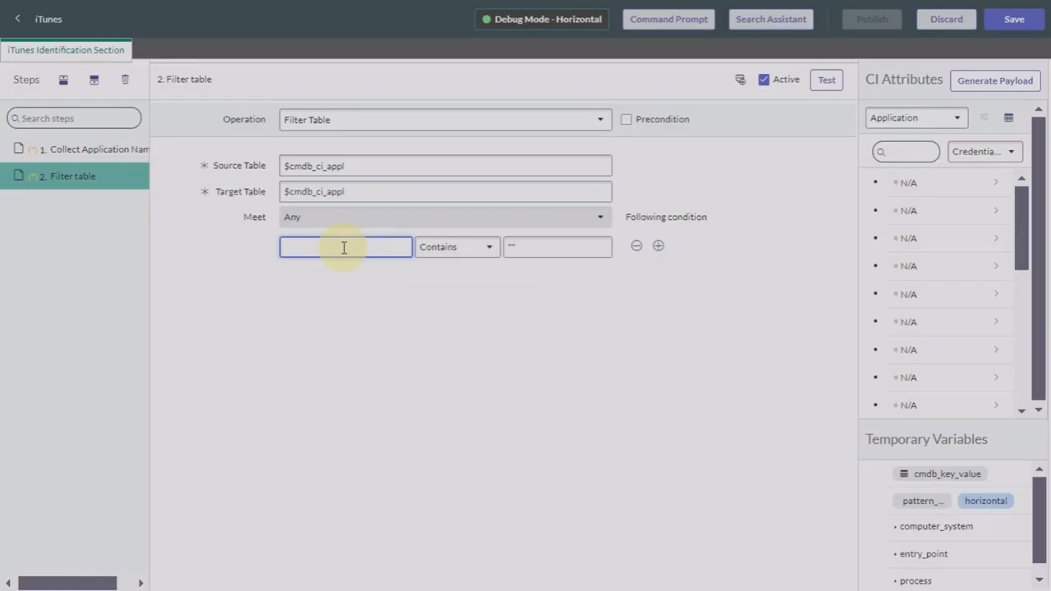
pyautogui.write('$cmdb')
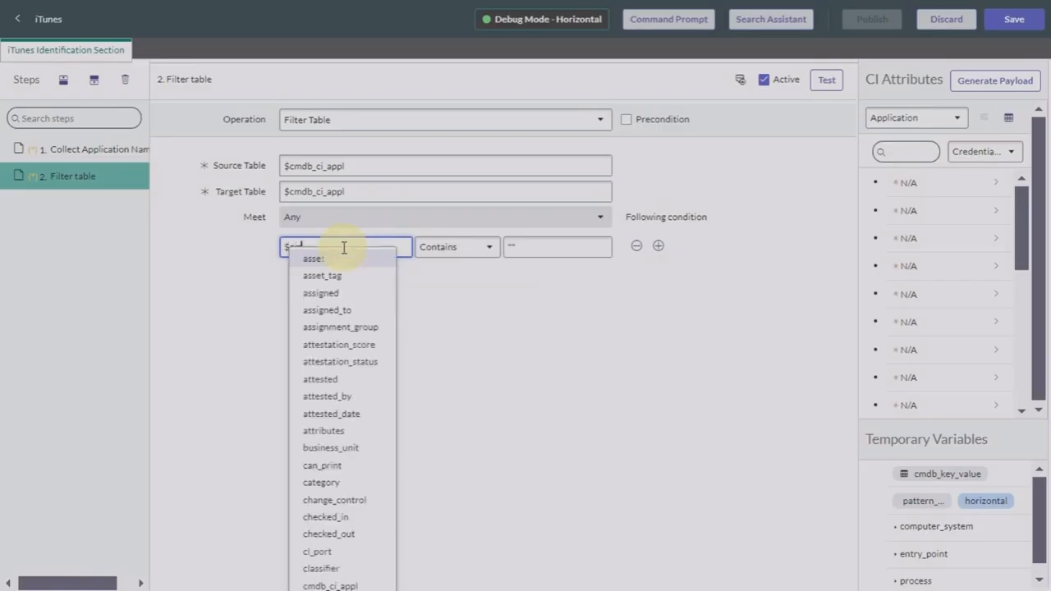
pyautogui.click(349, 261)
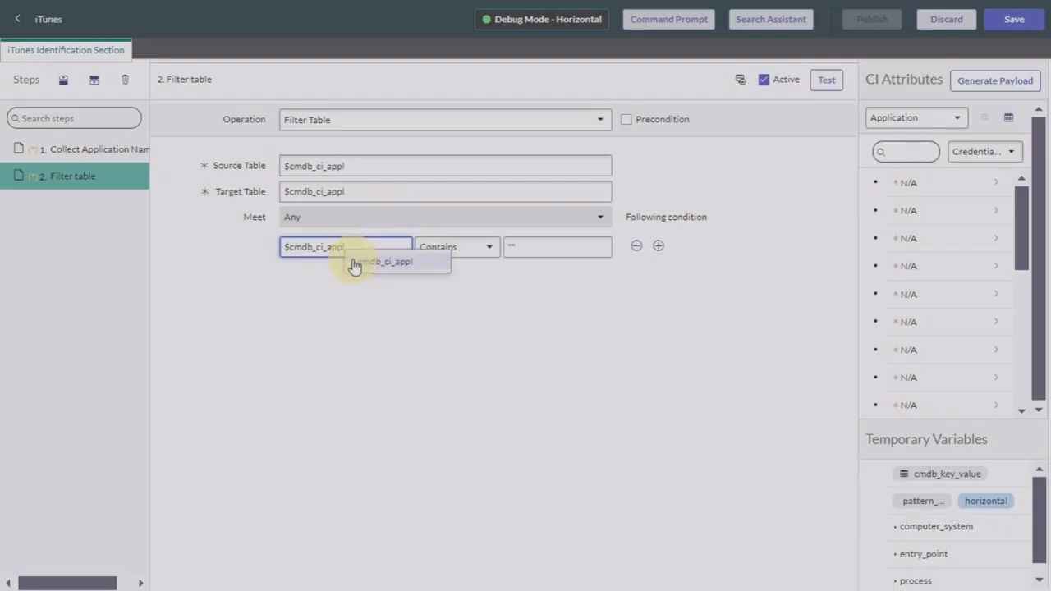
pyautogui.click(354, 263)
pyautogui.write('[].Name')
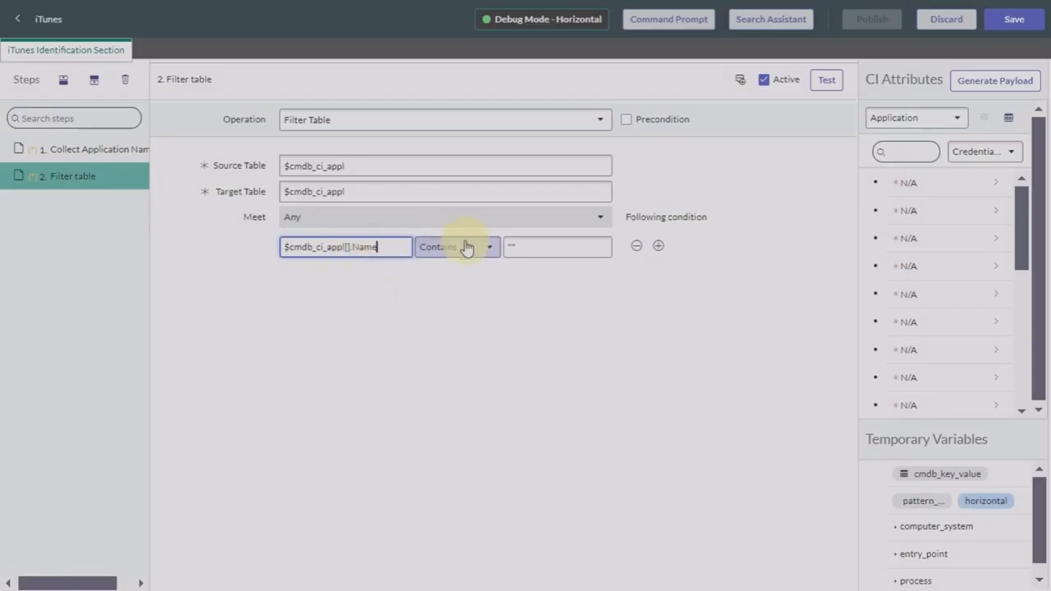
pyautogui.click(530, 246)
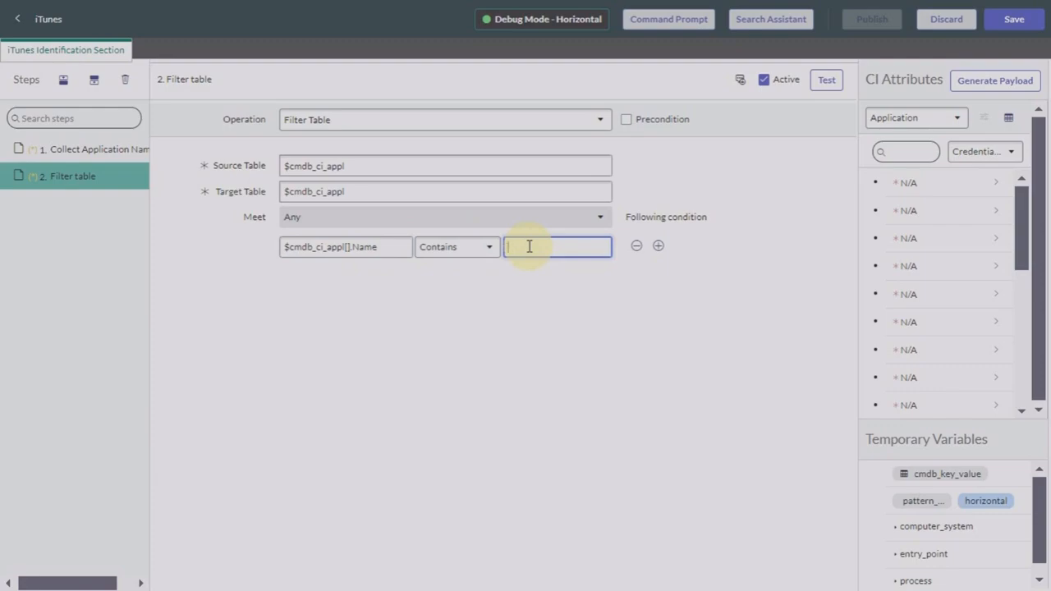
pyautogui.write('iTunes')
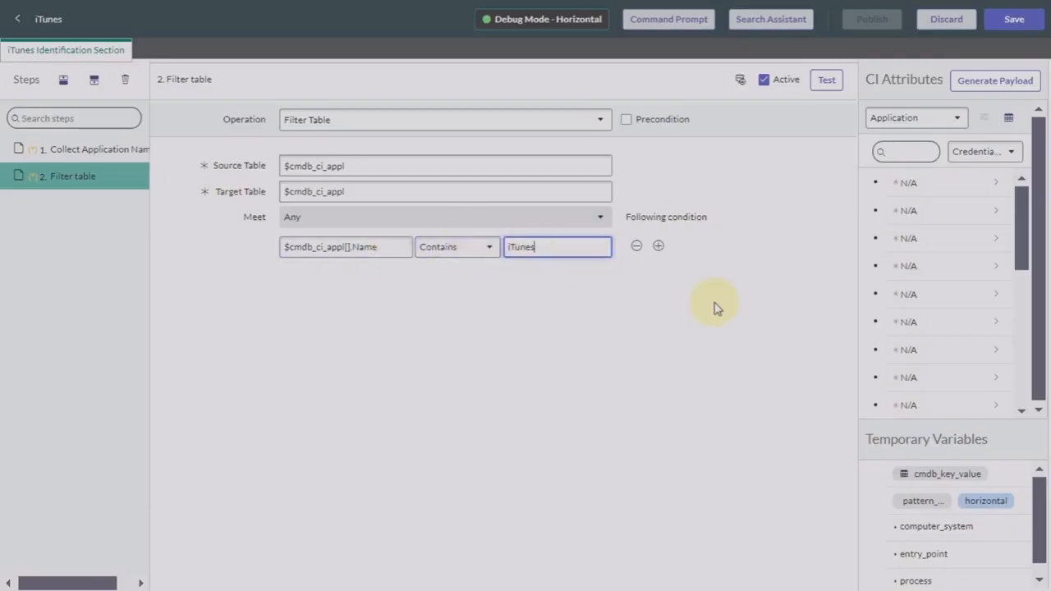
# Step: Test the Filter table step, confirm it returns the iTunes row, and add a third step below
pyautogui.click(823, 85)
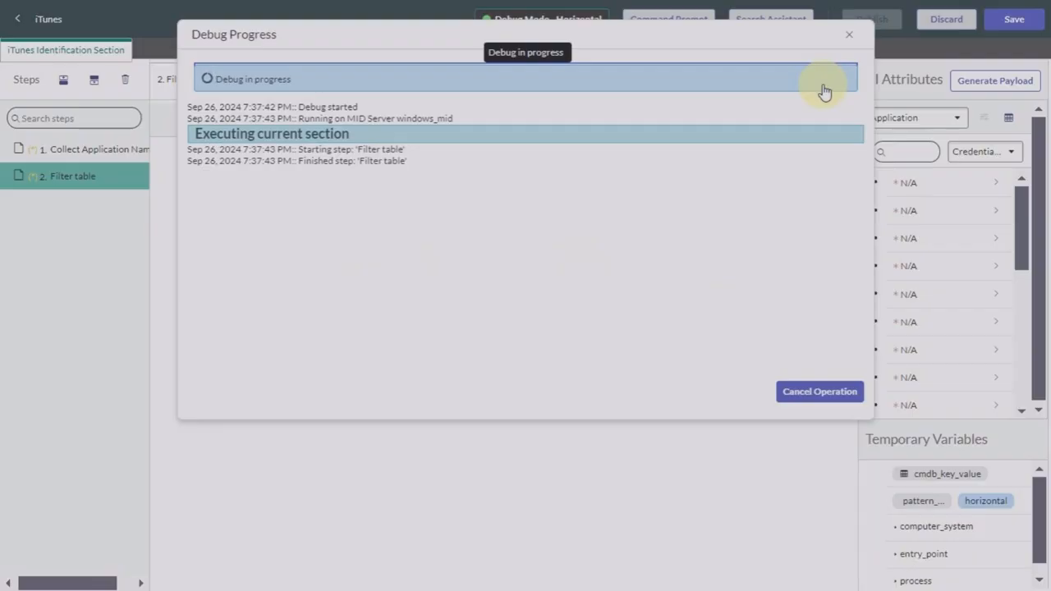
pyautogui.moveTo(600, 119); pyautogui.dragTo(805, 131)
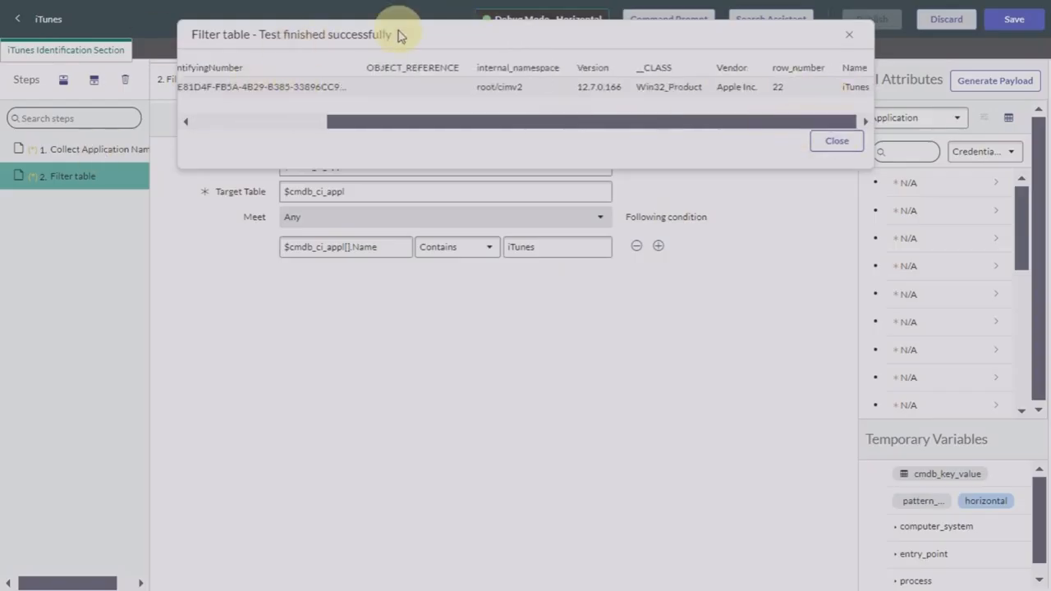
pyautogui.click(835, 148)
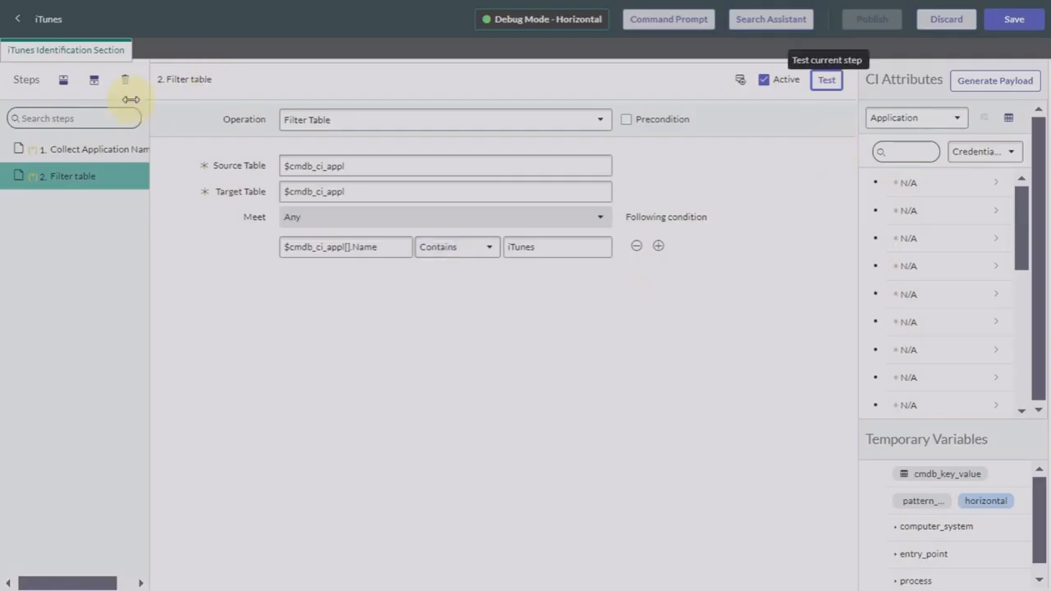
pyautogui.click(95, 85)
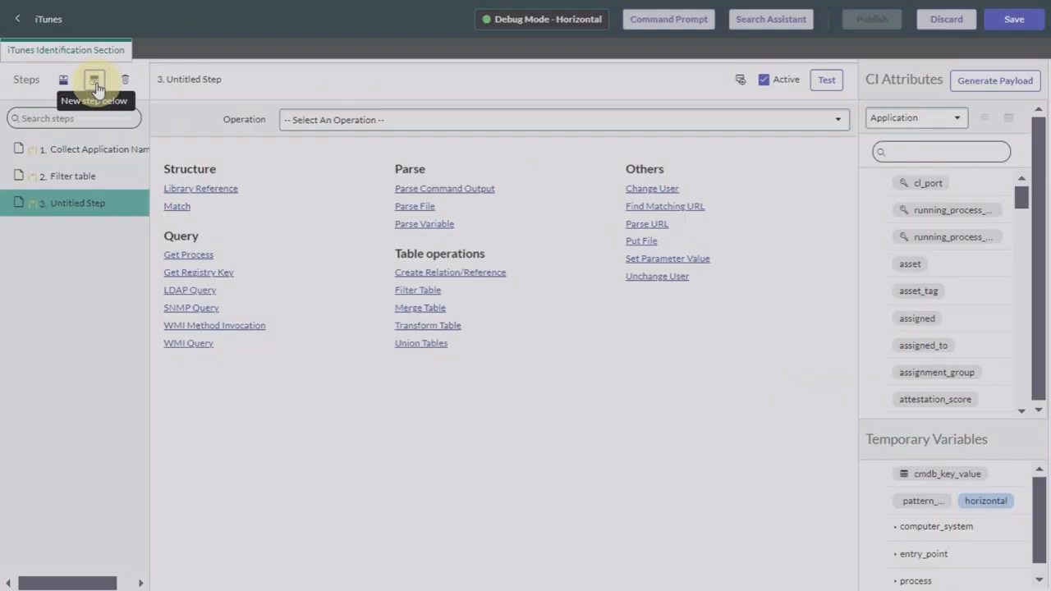
# Step: Rename the third step to 'Set Application Name'
pyautogui.doubleClick(85, 206)
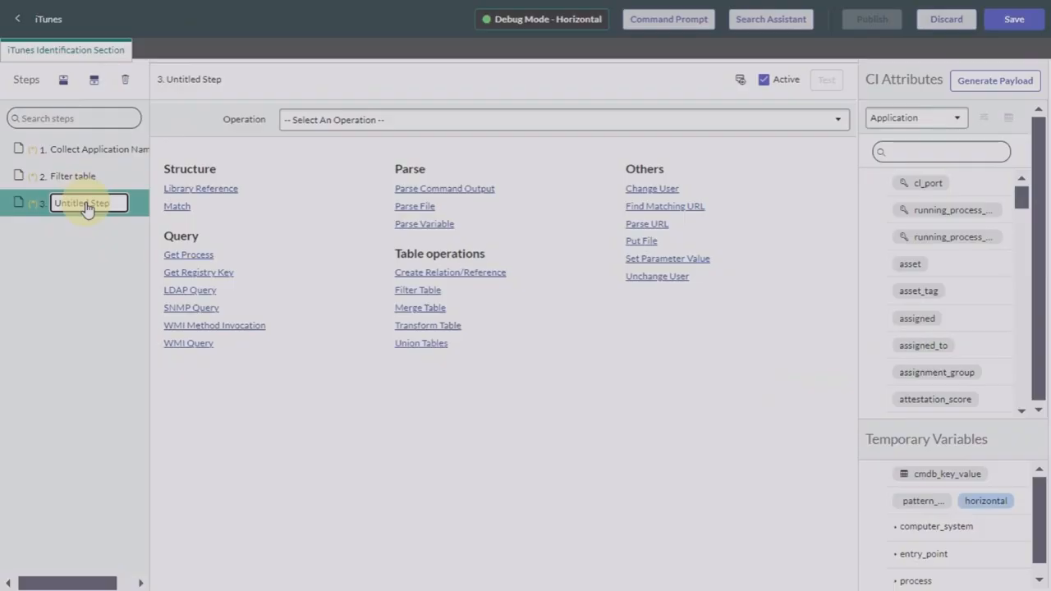
pyautogui.press('BackSpace')
pyautogui.press('BackSpace')
pyautogui.press('BackSpace')
pyautogui.press('BackSpace')
pyautogui.press('BackSpace')
pyautogui.press('BackSpace')
pyautogui.press('BackSpace')
pyautogui.press('BackSpace')
pyautogui.press('BackSpace')
pyautogui.press('BackSpace')
pyautogui.press('BackSpace')
pyautogui.press('BackSpace')
pyautogui.press('BackSpace')
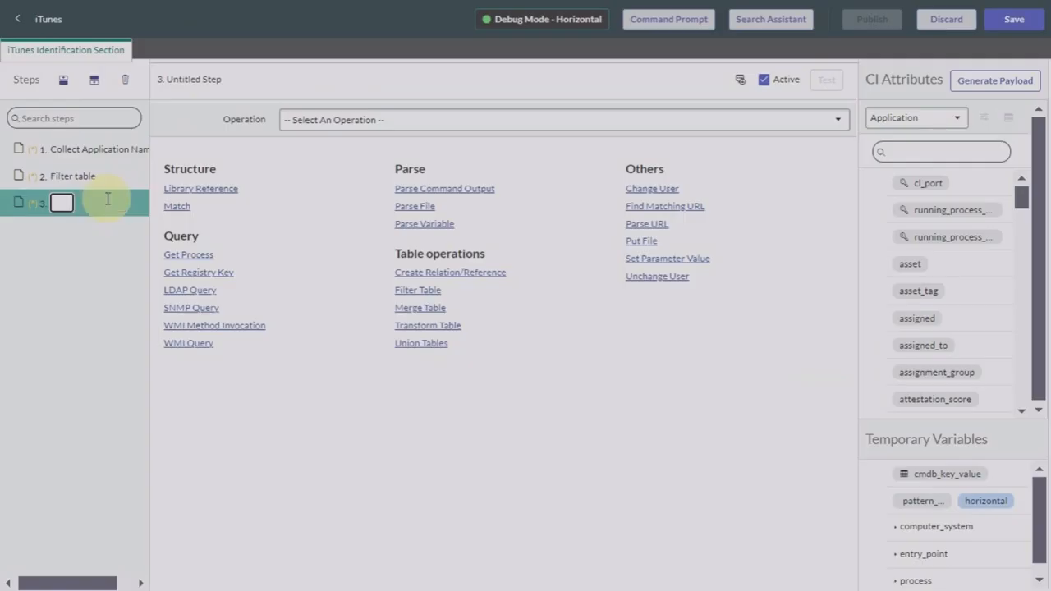
pyautogui.write('Set Application')
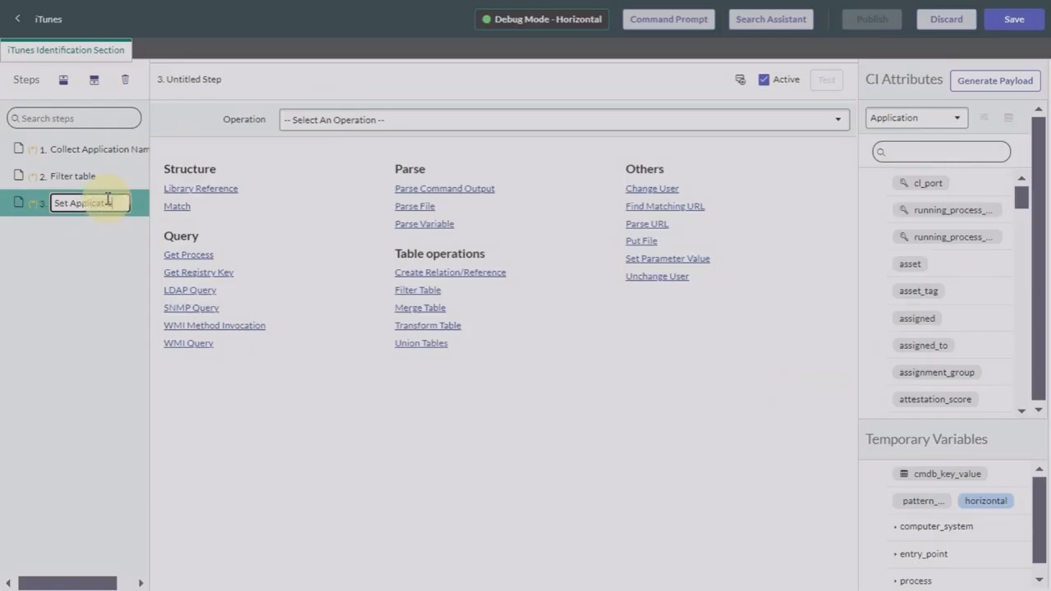
pyautogui.write(' Name')
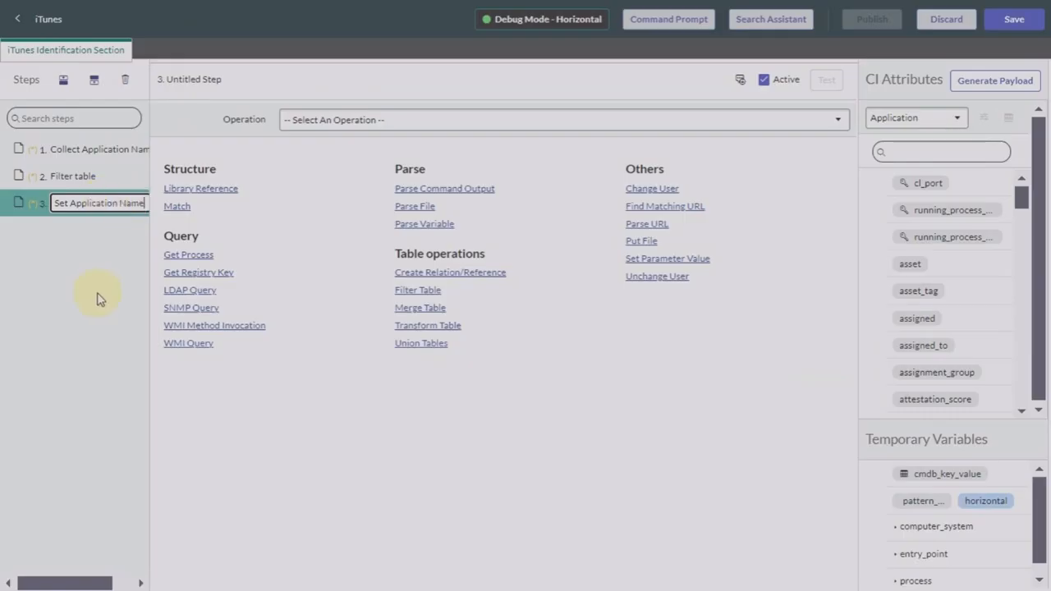
# Step: Scroll the step's Operation list to Set parameter value and select it
pyautogui.click(531, 121)
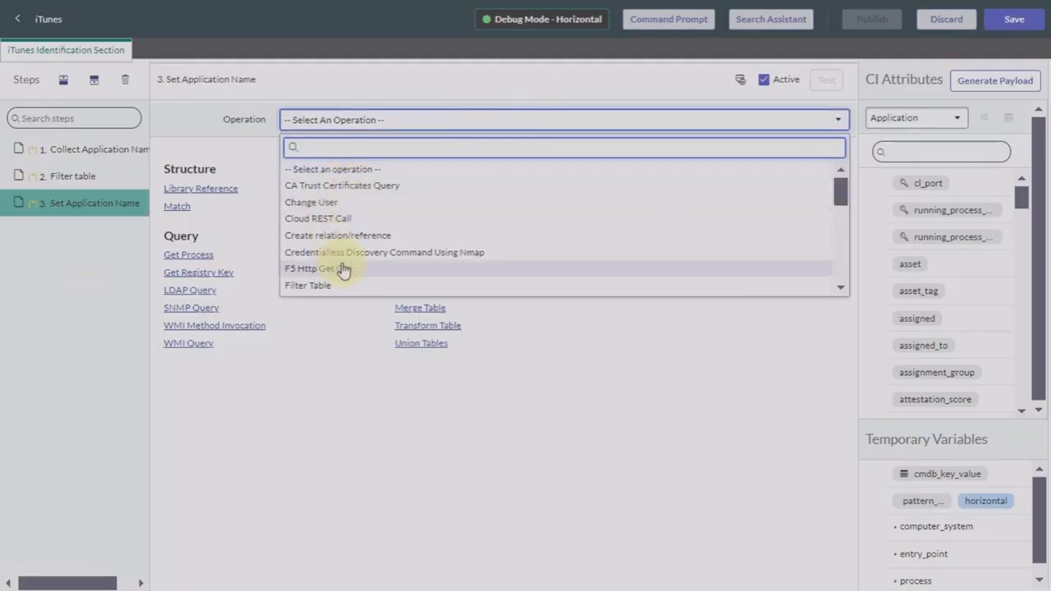
pyautogui.scroll(-2, 345, 265)
pyautogui.scroll(-2, 343, 269)
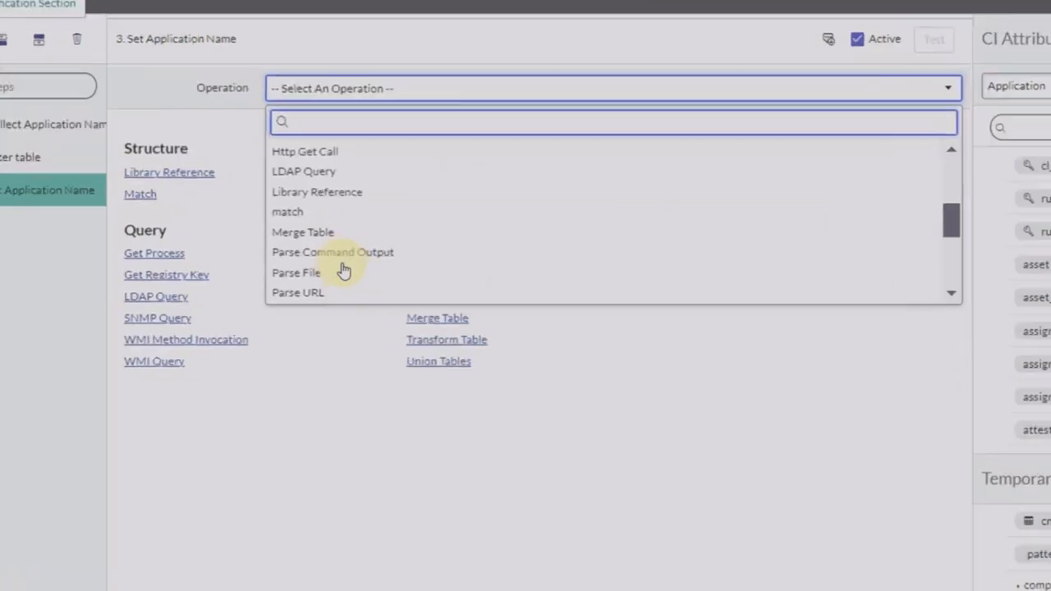
pyautogui.scroll(1, 344, 268)
pyautogui.scroll(2, 344, 269)
pyautogui.scroll(-4, 344, 269)
pyautogui.scroll(-3, 344, 271)
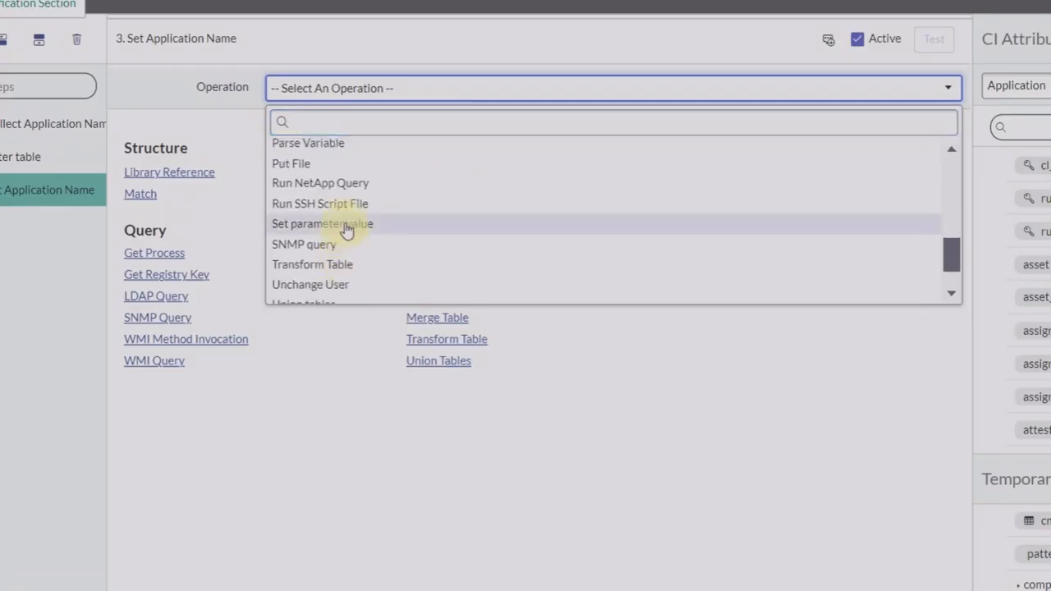
pyautogui.click(345, 230)
# Step: Set the Value to the application Name joined by "@" to the primary host name
pyautogui.click(326, 137)
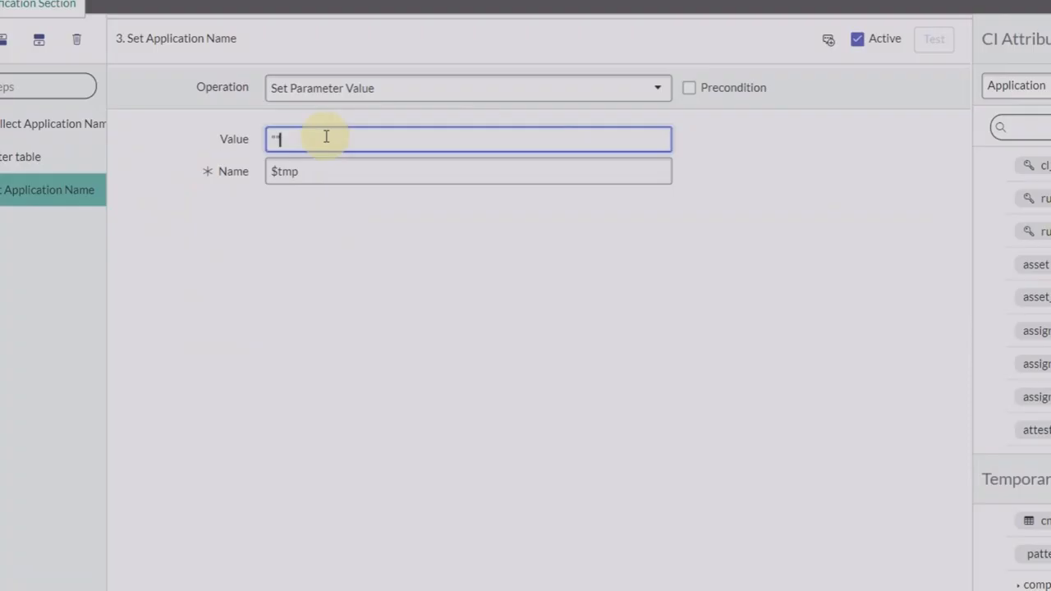
pyautogui.press('BackSpace')
pyautogui.write('$')
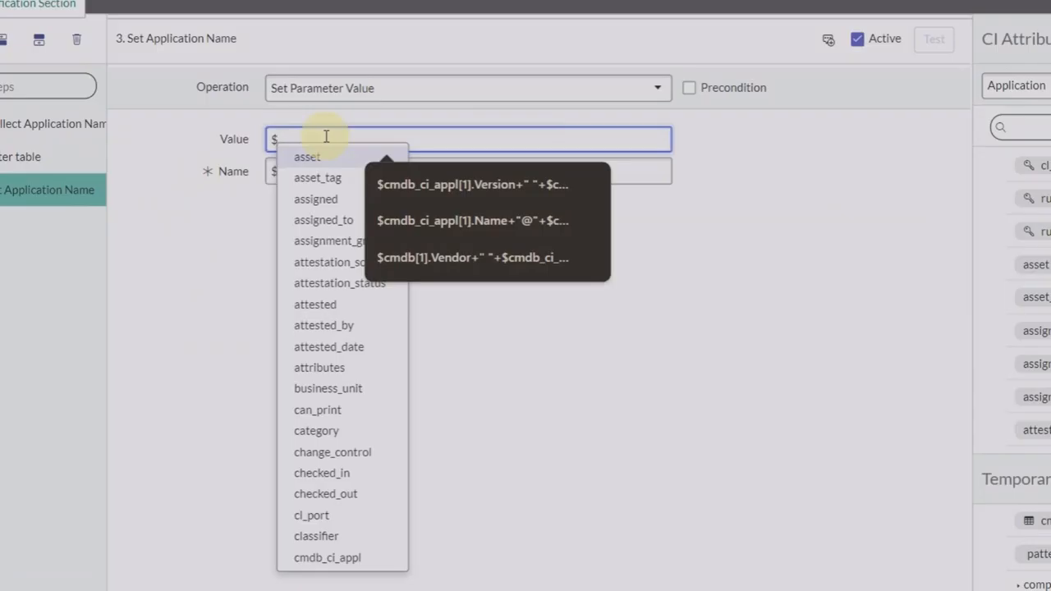
pyautogui.click(405, 223)
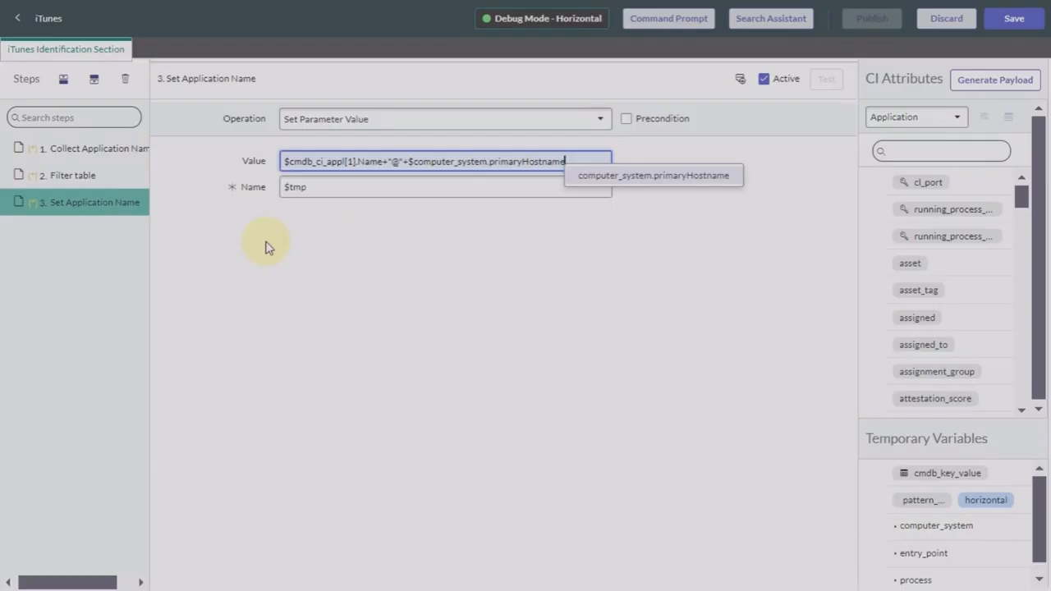
pyautogui.hotkey('ctrl', 'a')
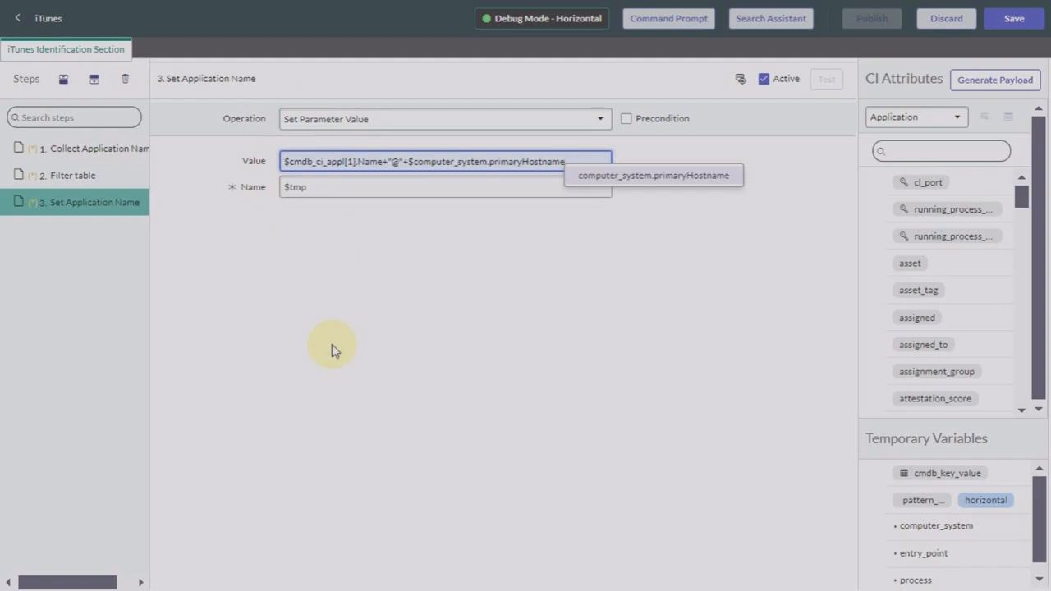
pyautogui.click(326, 188)
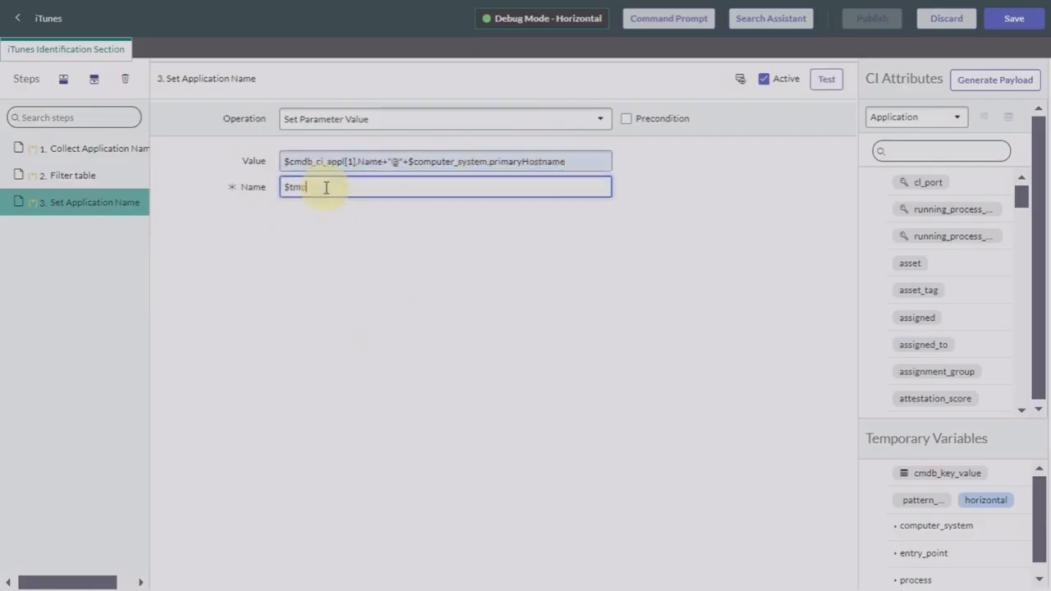
pyautogui.press('BackSpace')
pyautogui.press('BackSpace')
pyautogui.press('BackSpace')
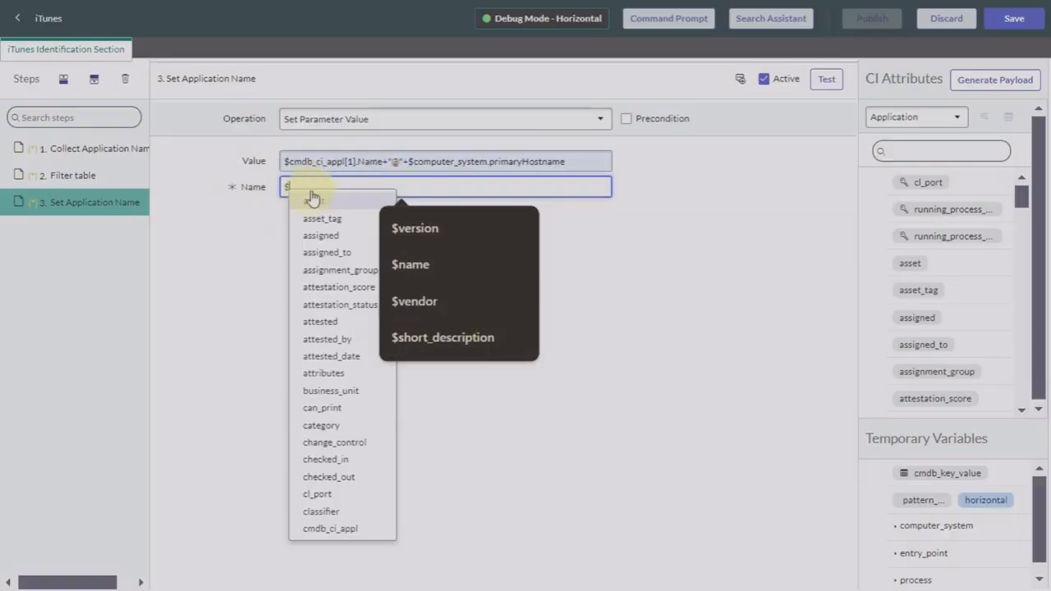
pyautogui.write('cmdb')
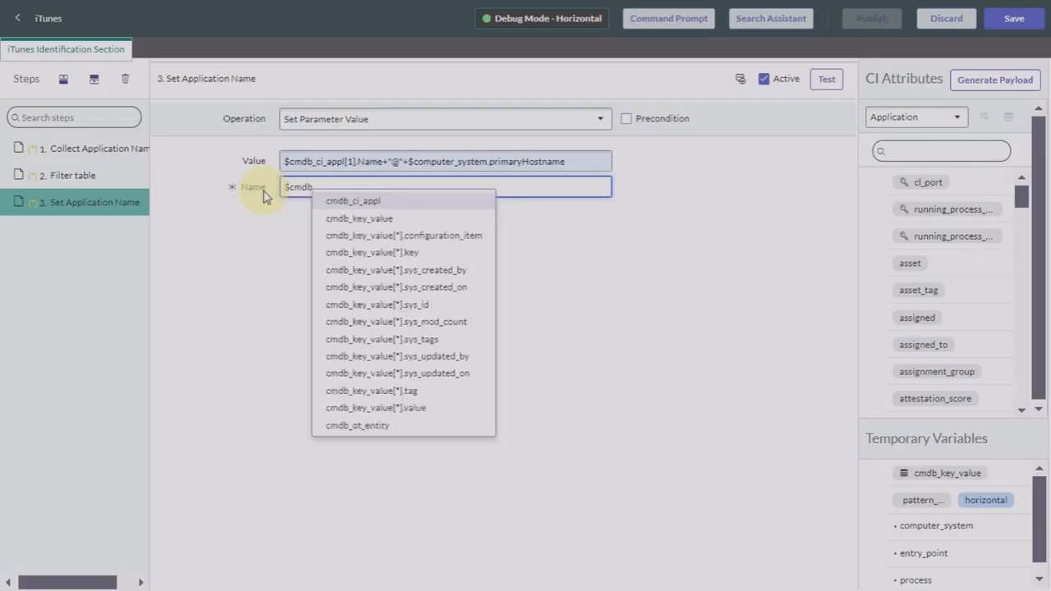
pyautogui.click(343, 202)
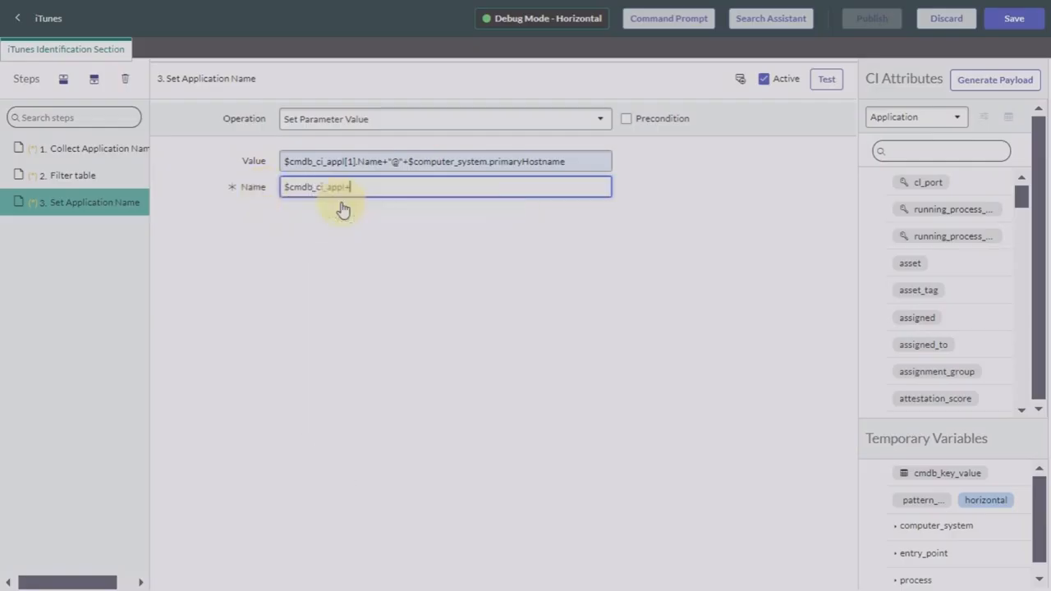
pyautogui.write('na')
pyautogui.press('BackSpace')
pyautogui.press('BackSpace')
pyautogui.press('BackSpace')
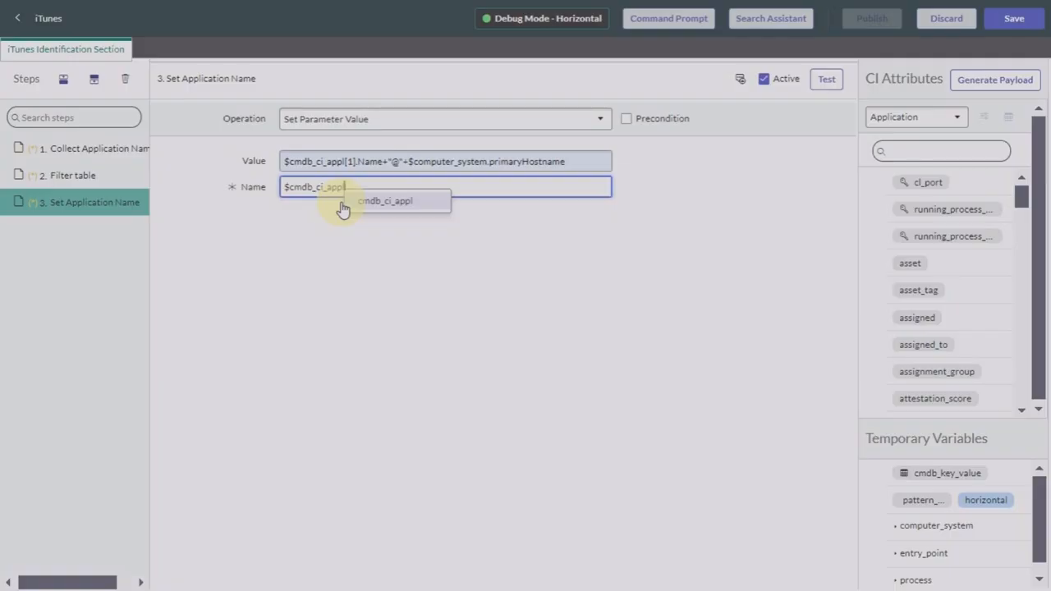
pyautogui.press('BackSpace')
pyautogui.press('BackSpace')
pyautogui.press('BackSpace')
pyautogui.press('BackSpace')
pyautogui.press('BackSpace')
pyautogui.press('BackSpace')
pyautogui.press('BackSpace')
pyautogui.press('BackSpace')
pyautogui.press('BackSpace')
pyautogui.press('BackSpace')
pyautogui.press('BackSpace')
pyautogui.press('BackSpace')
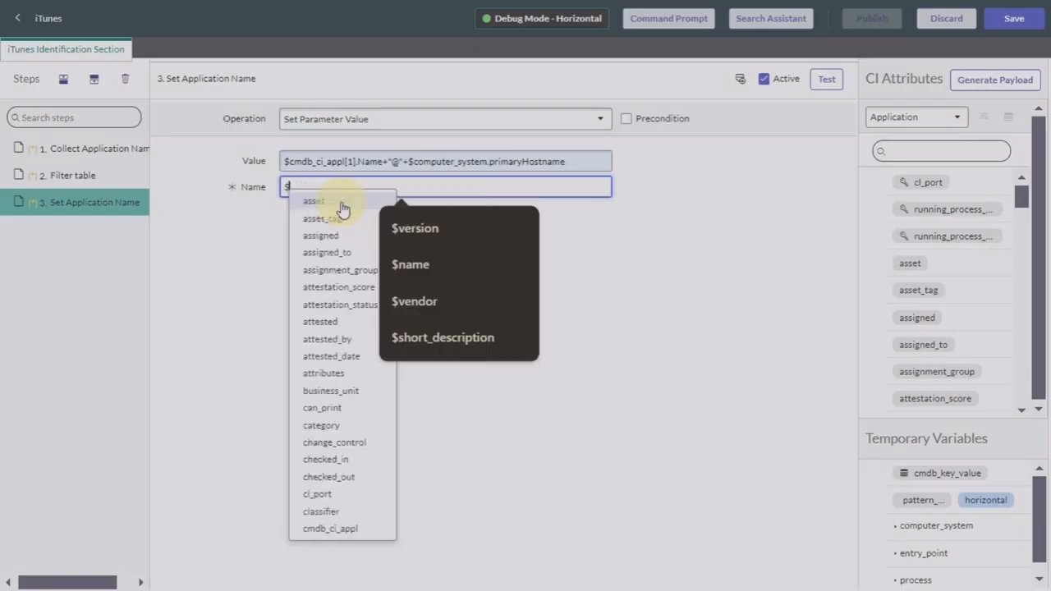
pyautogui.write('name')
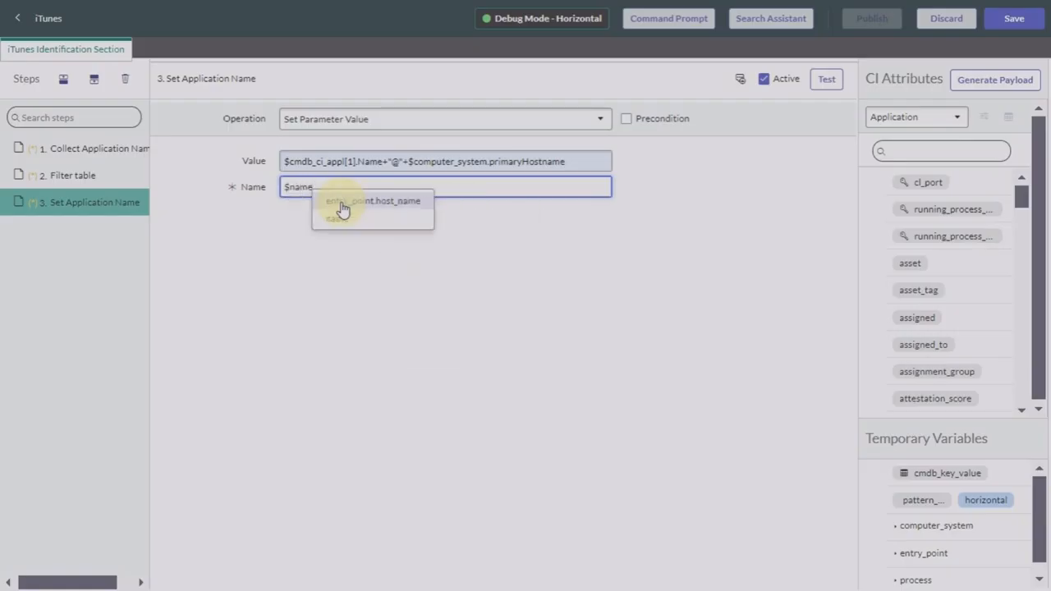
pyautogui.write('+')
pyautogui.press('BackSpace')
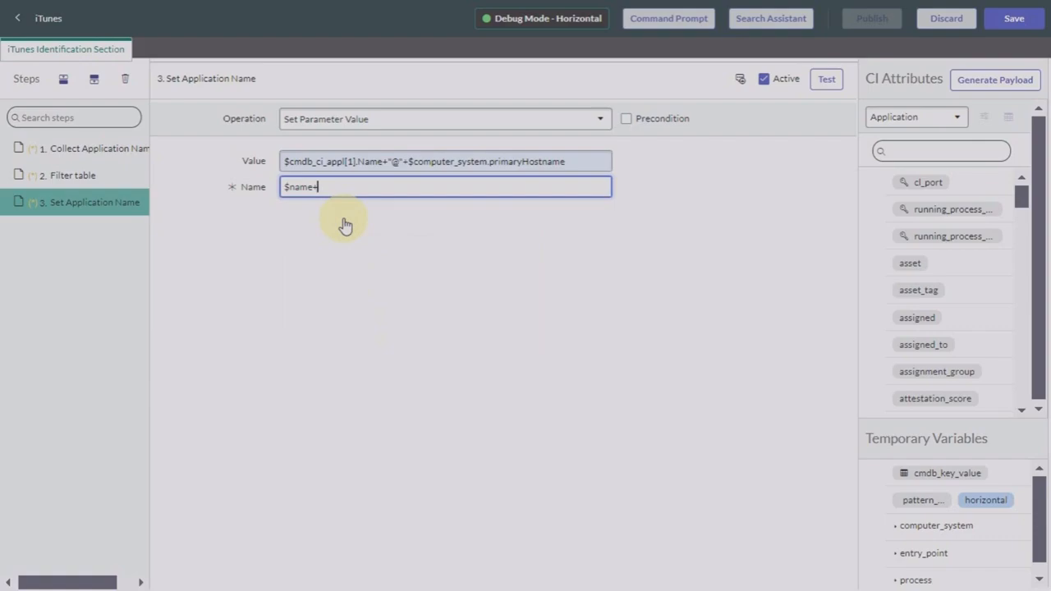
pyautogui.press('Tab')
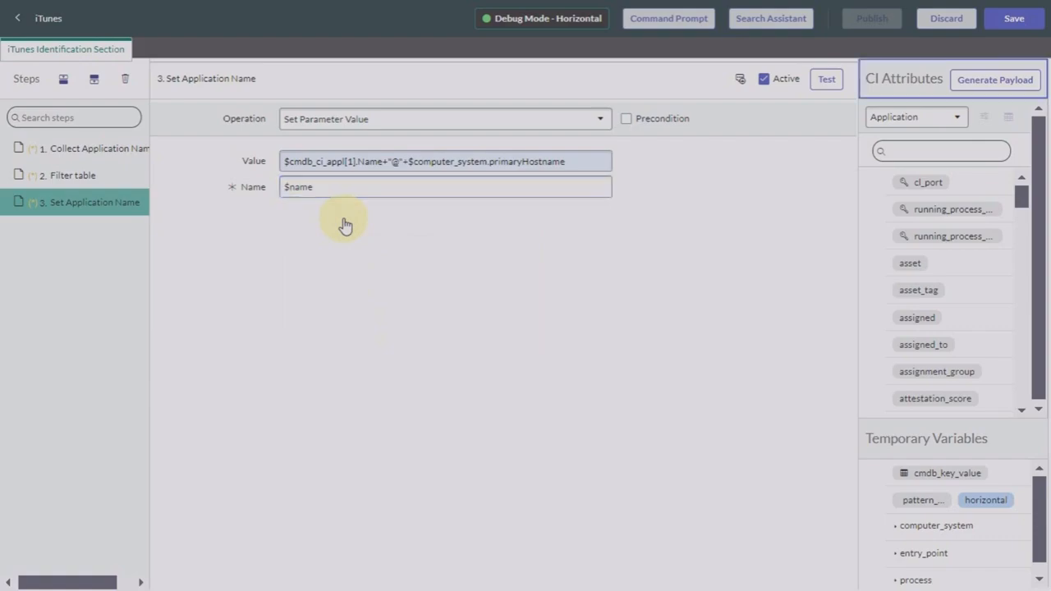
pyautogui.click(827, 82)
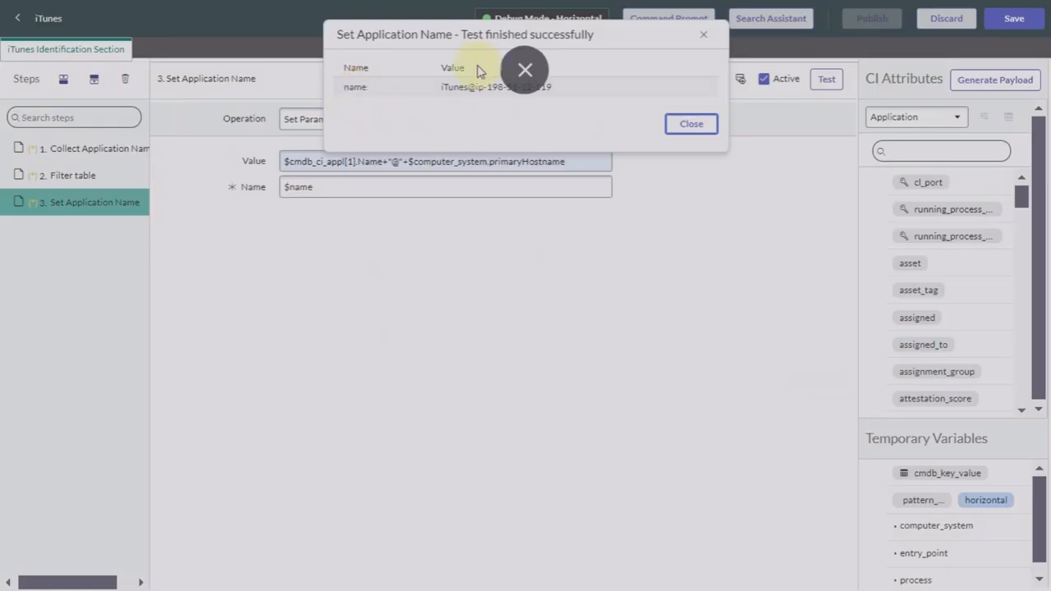
pyautogui.click(685, 129)
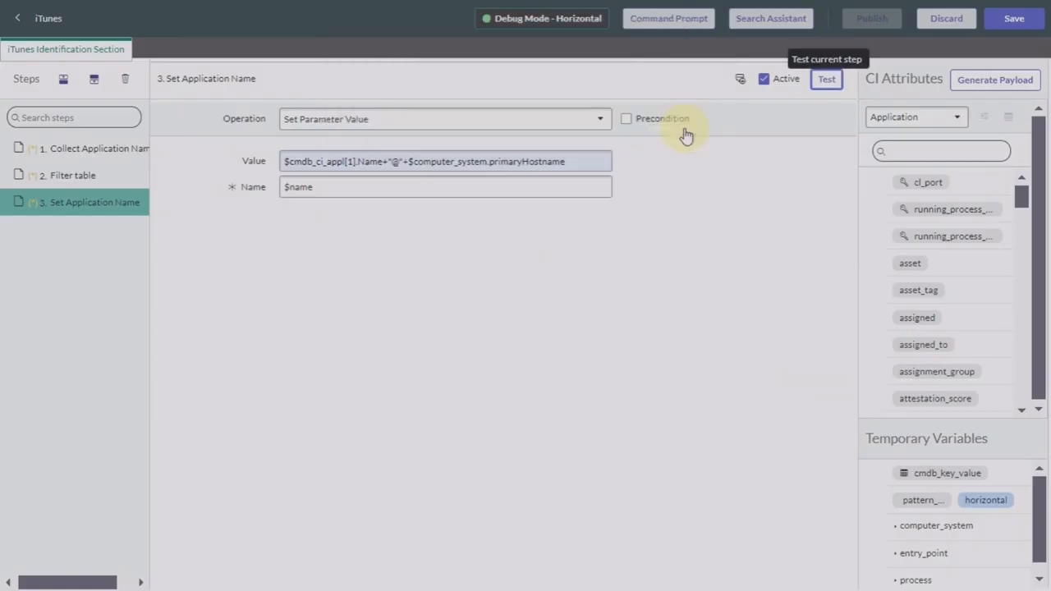
# Step: Add a fourth step named 'Set Vendor name' using the Set Parameter Value operation
pyautogui.click(93, 82)
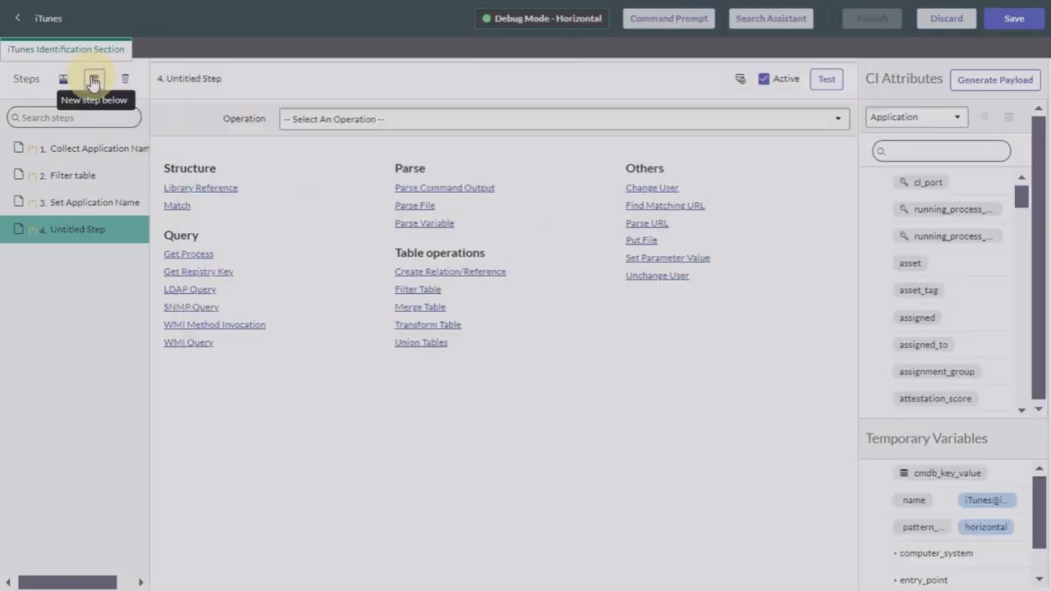
pyautogui.doubleClick(99, 233)
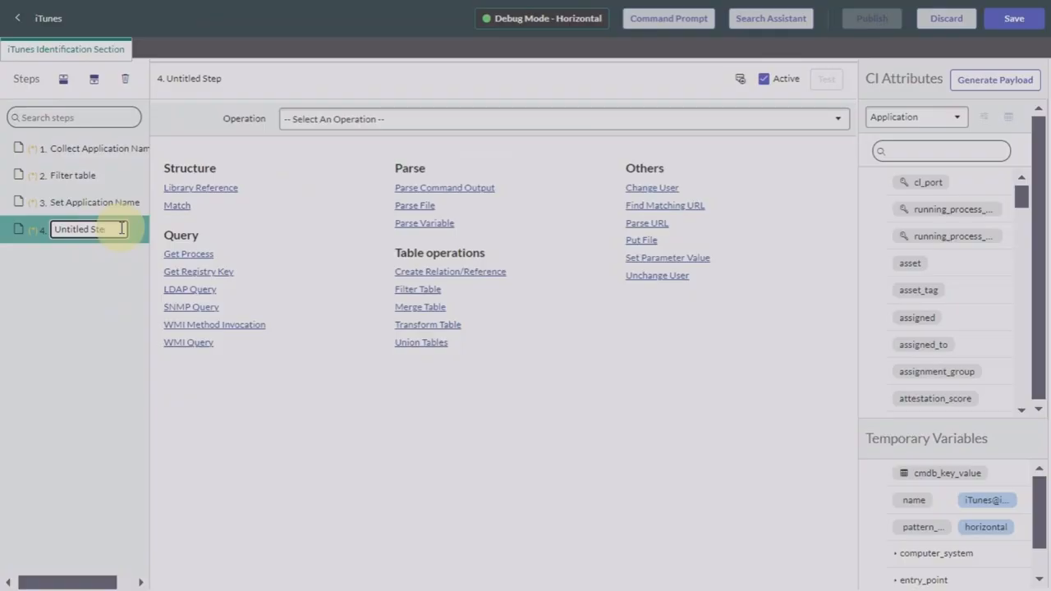
pyautogui.press('BackSpace')
pyautogui.press('BackSpace')
pyautogui.press('BackSpace')
pyautogui.press('BackSpace')
pyautogui.press('BackSpace')
pyautogui.press('BackSpace')
pyautogui.press('BackSpace')
pyautogui.press('BackSpace')
pyautogui.press('BackSpace')
pyautogui.press('BackSpace')
pyautogui.press('BackSpace')
pyautogui.press('BackSpace')
pyautogui.press('BackSpace')
pyautogui.write('S')
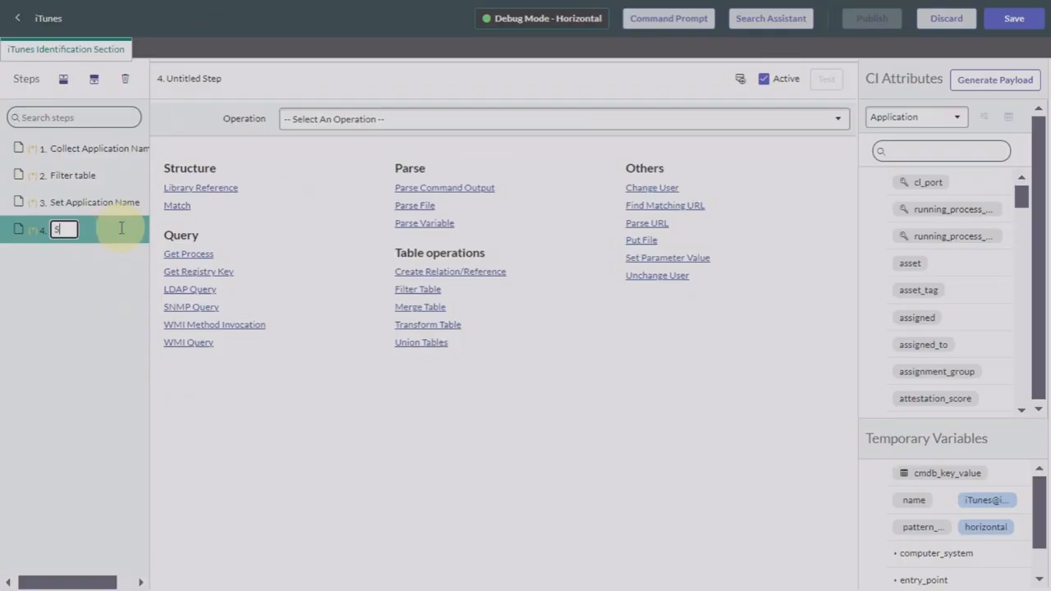
pyautogui.write('et Vendor')
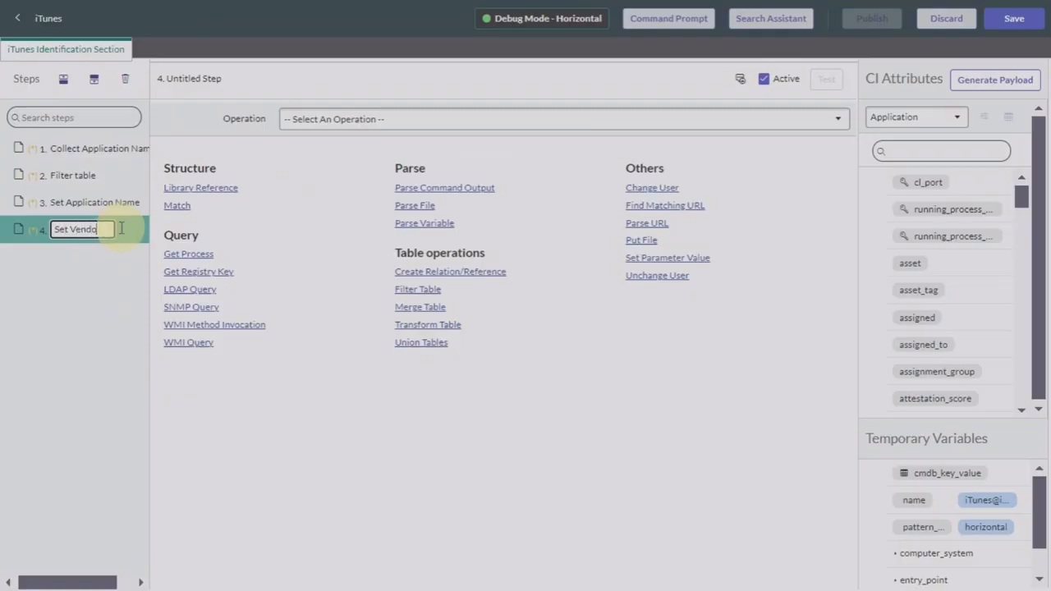
pyautogui.write(' nam')
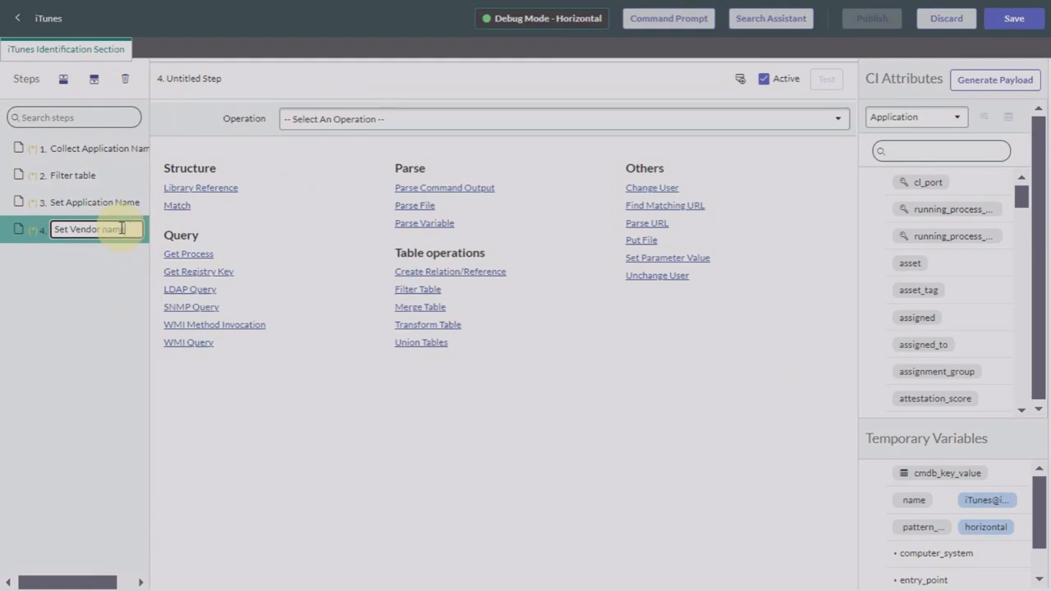
pyautogui.write('e')
pyautogui.click(368, 119)
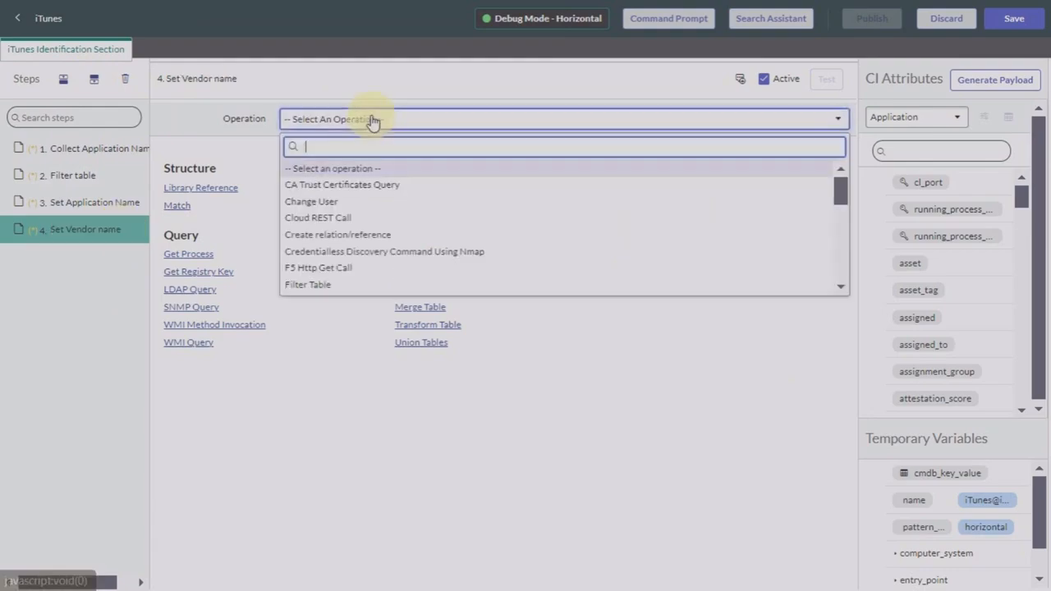
pyautogui.scroll(-6, 359, 249)
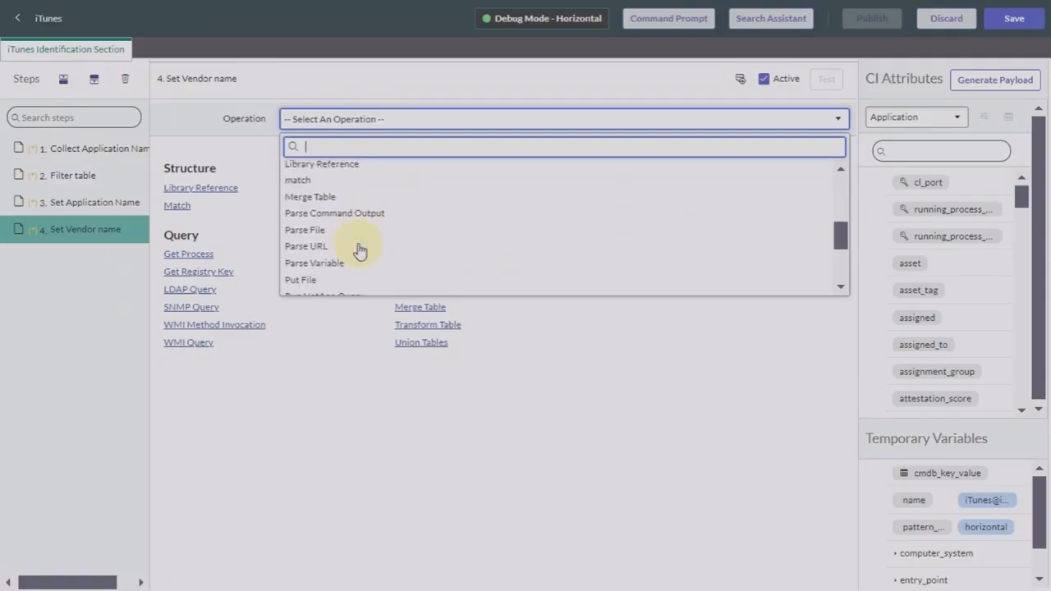
pyautogui.scroll(-1, 357, 247)
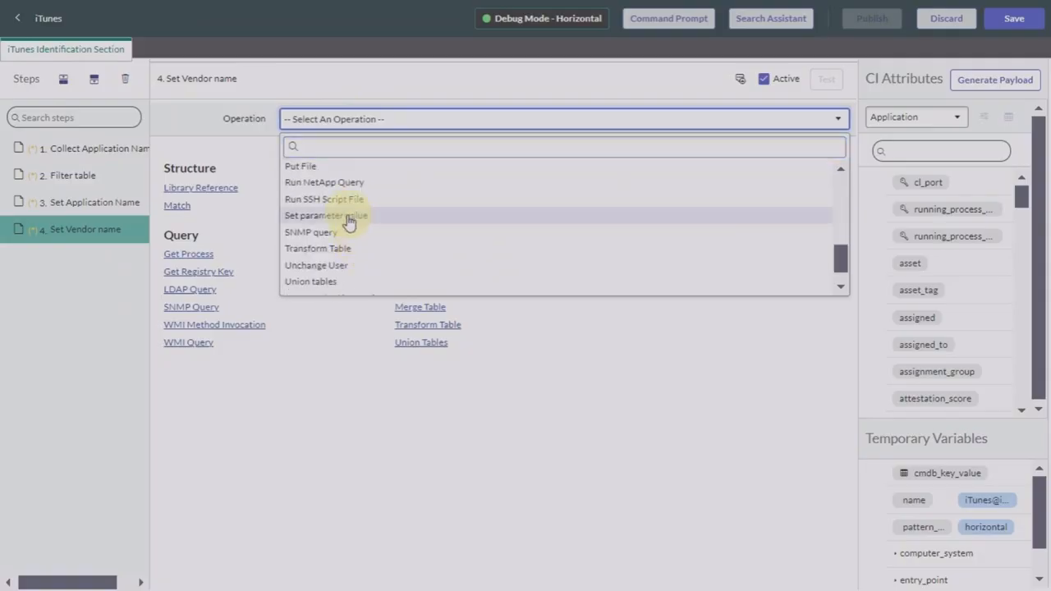
pyautogui.click(348, 221)
# Step: Set Value to the $cmdb[1].Vendor plus Name expression, Name to $vendor, and test it
pyautogui.click(347, 160)
pyautogui.press('BackSpace')
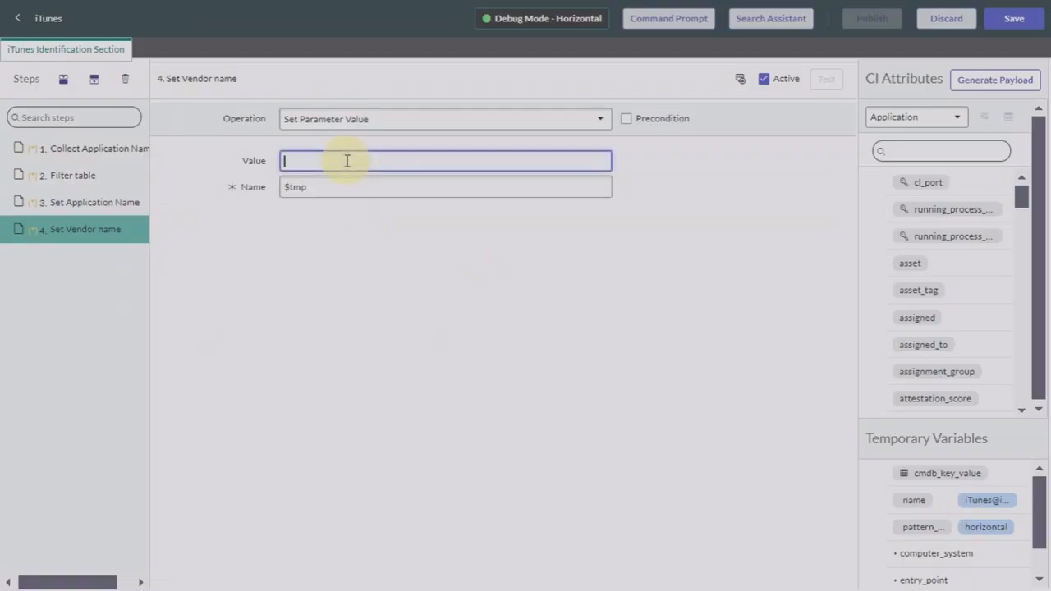
pyautogui.write('$')
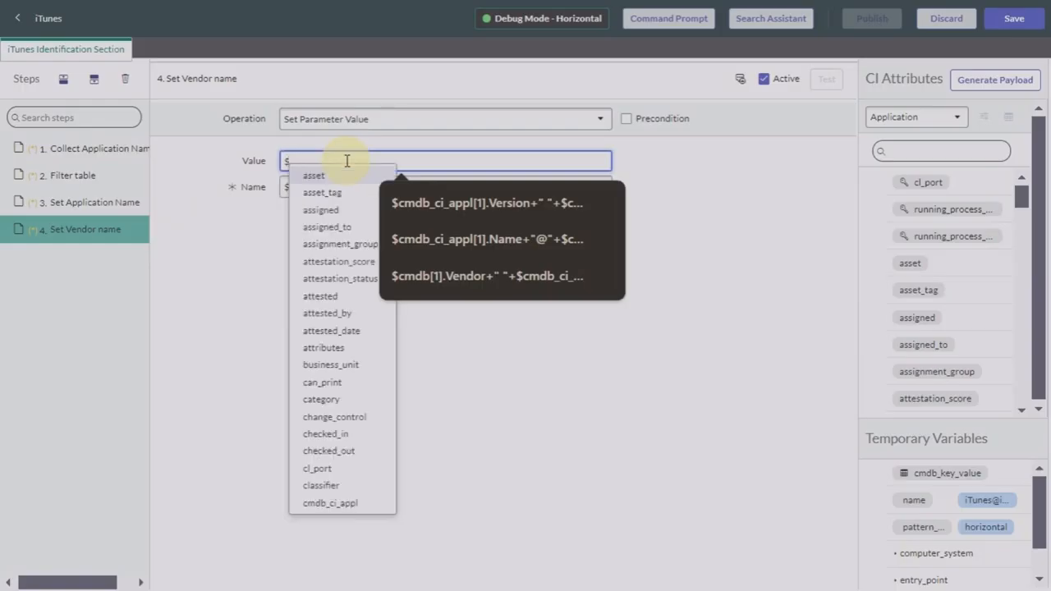
pyautogui.click(508, 272)
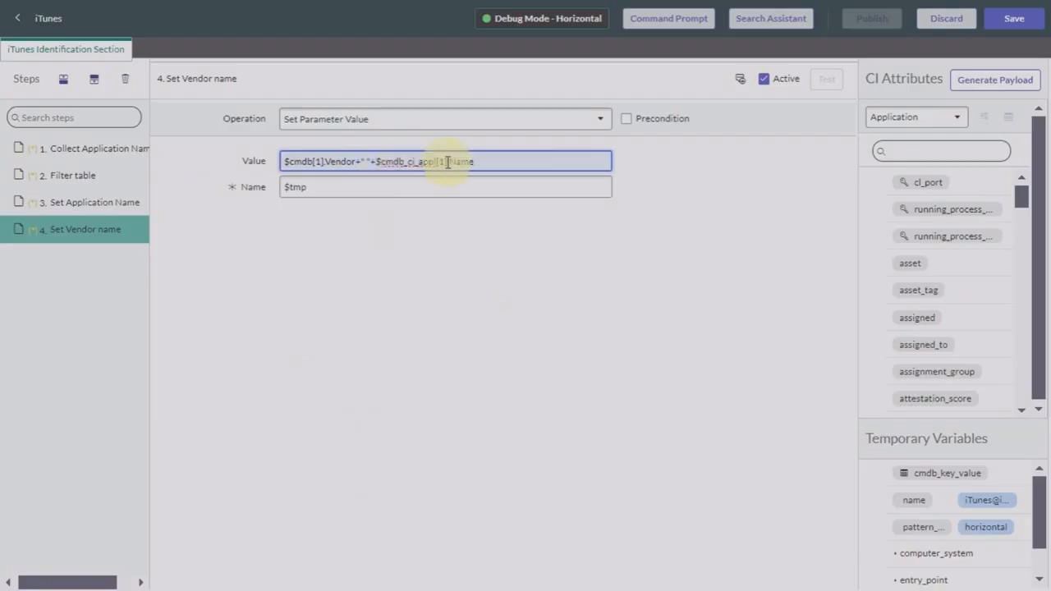
pyautogui.click(389, 188)
pyautogui.press('BackSpace')
pyautogui.press('BackSpace')
pyautogui.press('BackSpace')
pyautogui.write('ven')
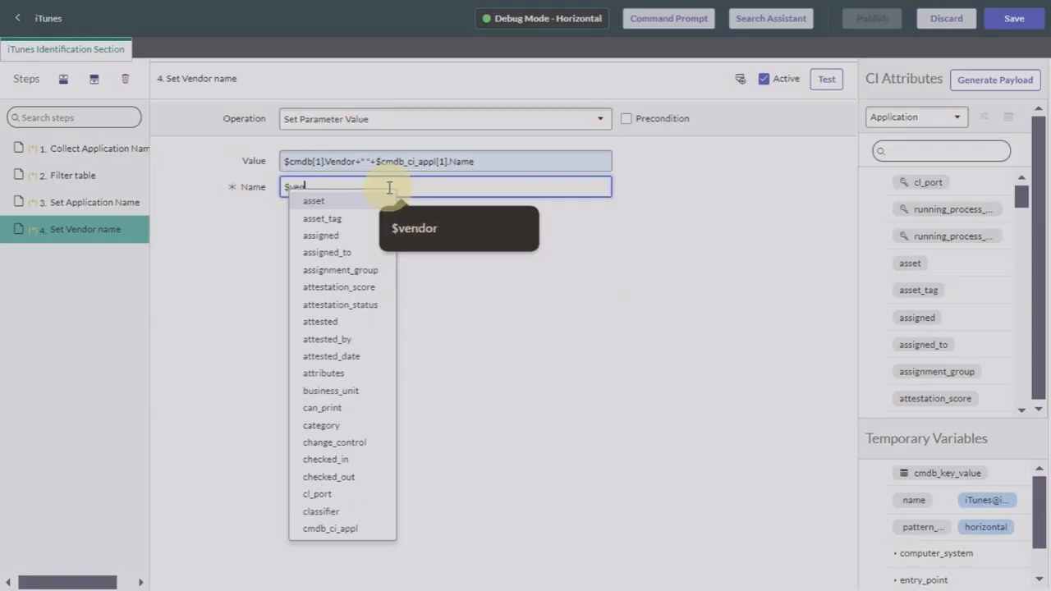
pyautogui.write('dor+')
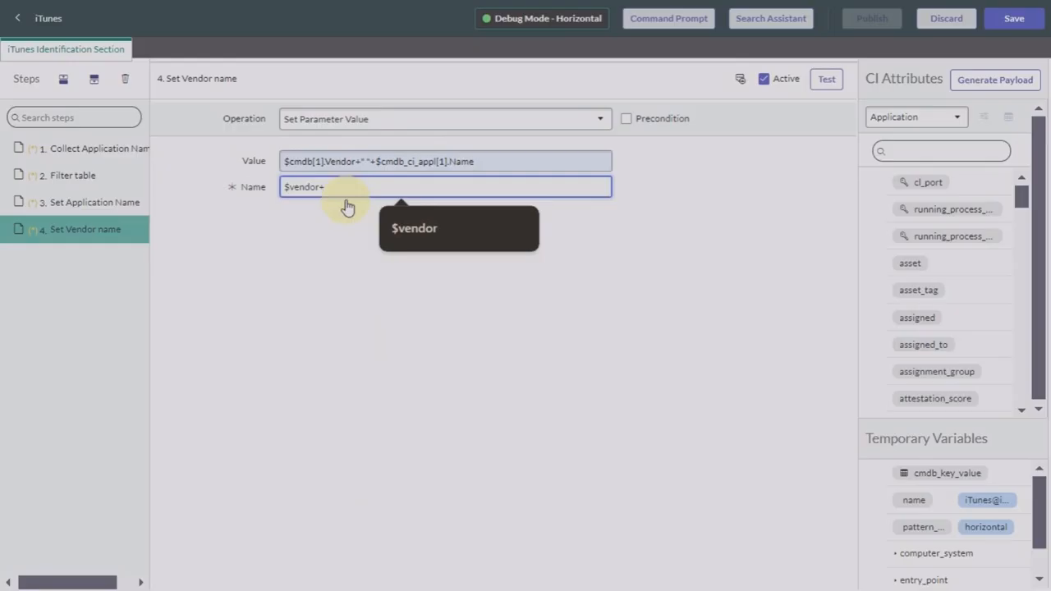
pyautogui.press('BackSpace')
pyautogui.press('Tab')
pyautogui.click(831, 84)
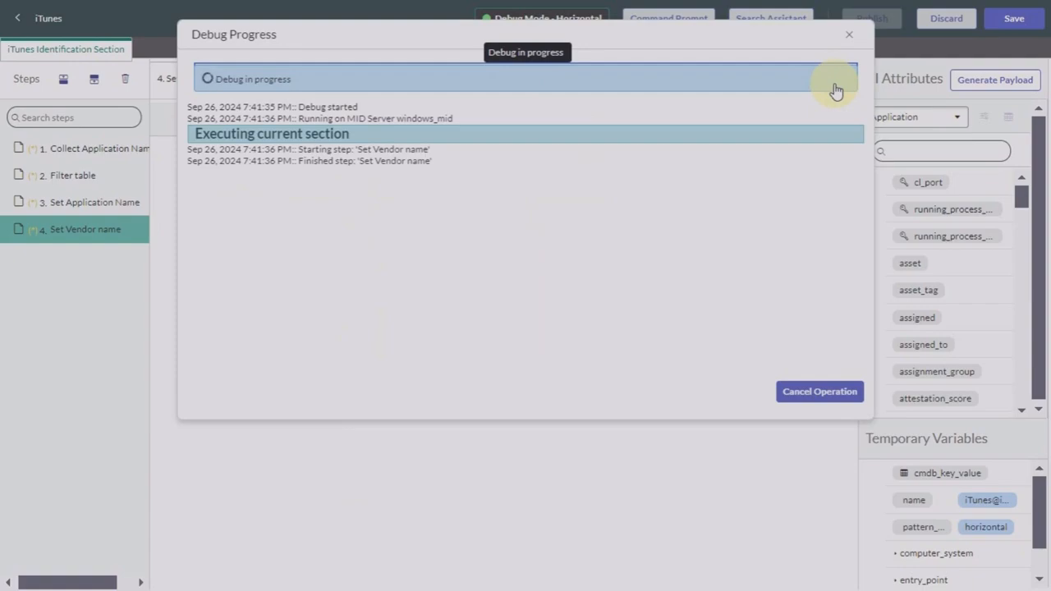
pyautogui.click(688, 132)
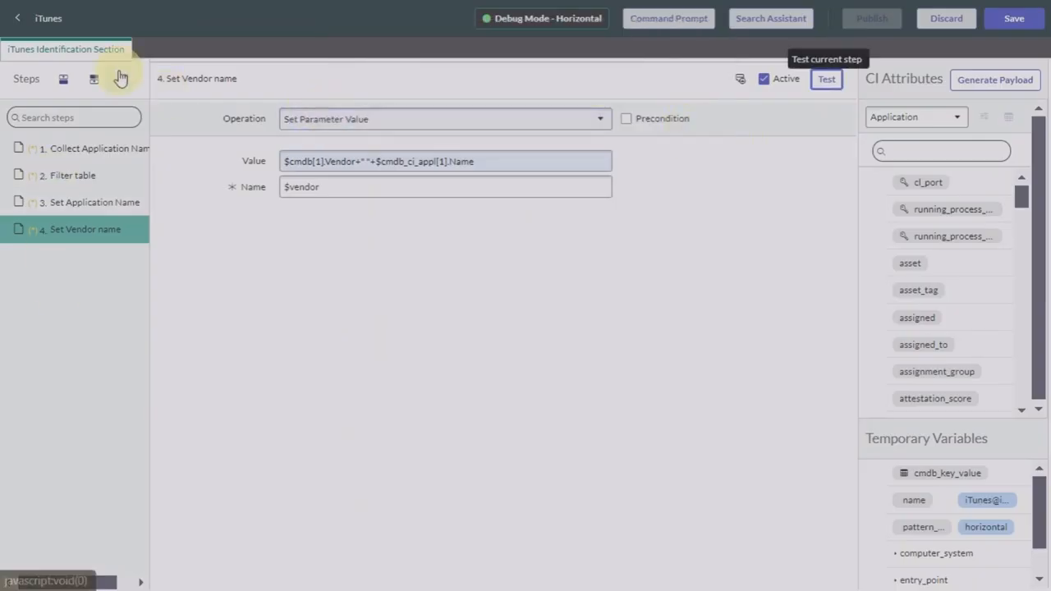
# Step: Add a fifth step named 'Set Version Name' using the Set Parameter Value operation
pyautogui.click(93, 80)
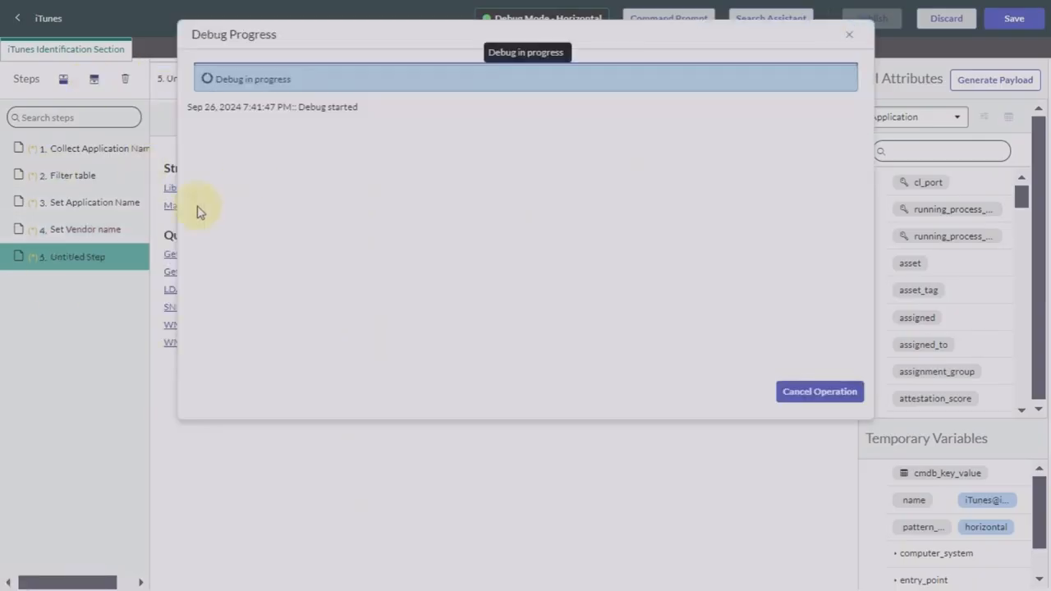
pyautogui.doubleClick(76, 258)
pyautogui.press('BackSpace')
pyautogui.press('BackSpace')
pyautogui.press('BackSpace')
pyautogui.press('BackSpace')
pyautogui.press('BackSpace')
pyautogui.press('BackSpace')
pyautogui.press('BackSpace')
pyautogui.press('BackSpace')
pyautogui.press('BackSpace')
pyautogui.press('BackSpace')
pyautogui.press('BackSpace')
pyautogui.press('BackSpace')
pyautogui.press('BackSpace')
pyautogui.write('Set Version Name')
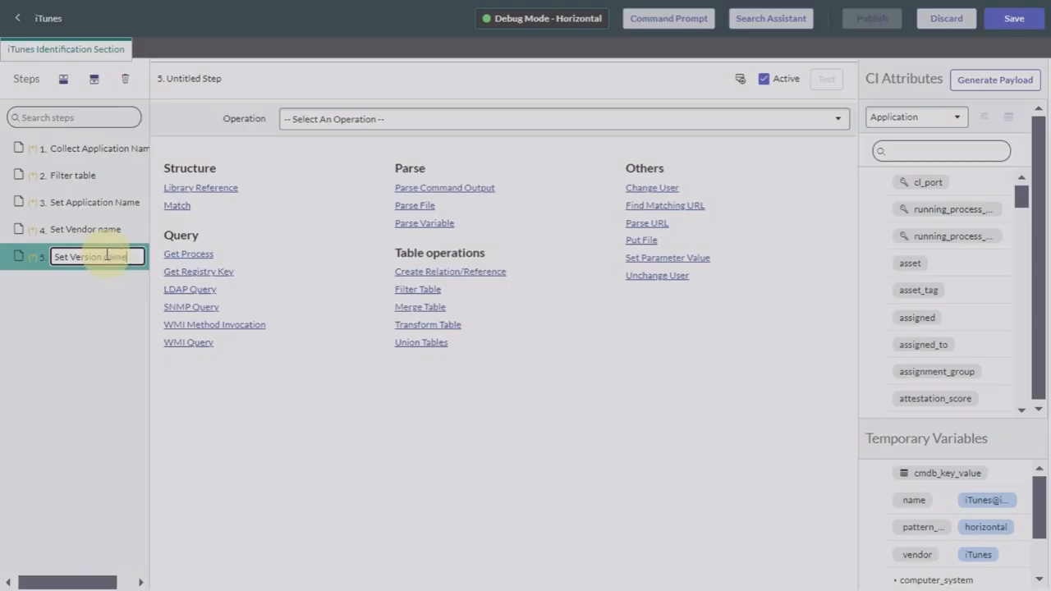
pyautogui.click(572, 119)
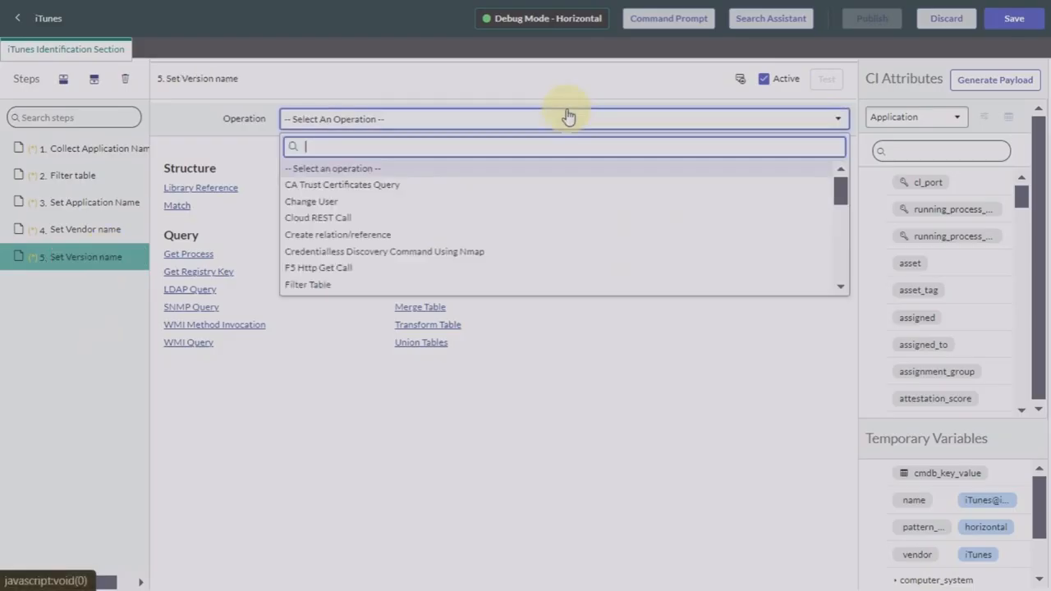
pyautogui.scroll(-10, 400, 212)
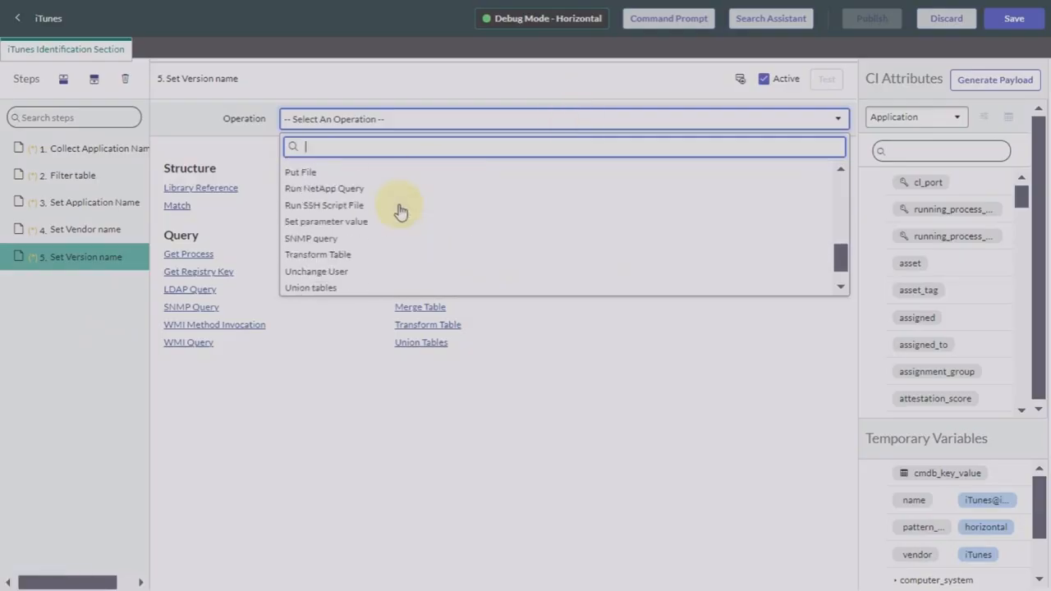
pyautogui.click(336, 223)
# Step: Fill its Value with the $cmdb[1].Vendor+" "+$cmdb_ci_appl[1].Name expression
pyautogui.click(334, 161)
pyautogui.press('BackSpace')
pyautogui.press('BackSpace')
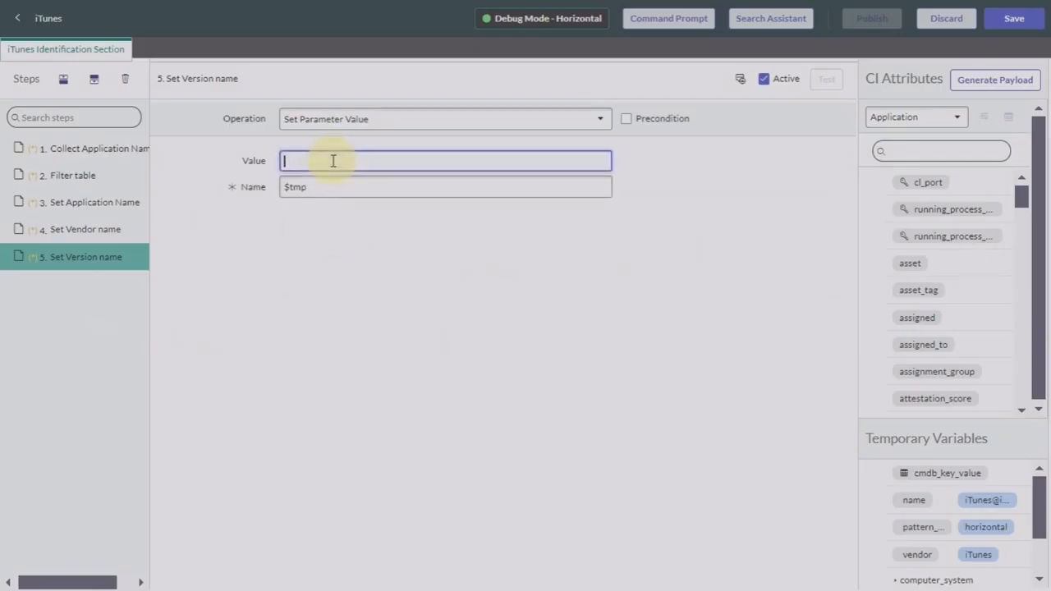
pyautogui.write('$')
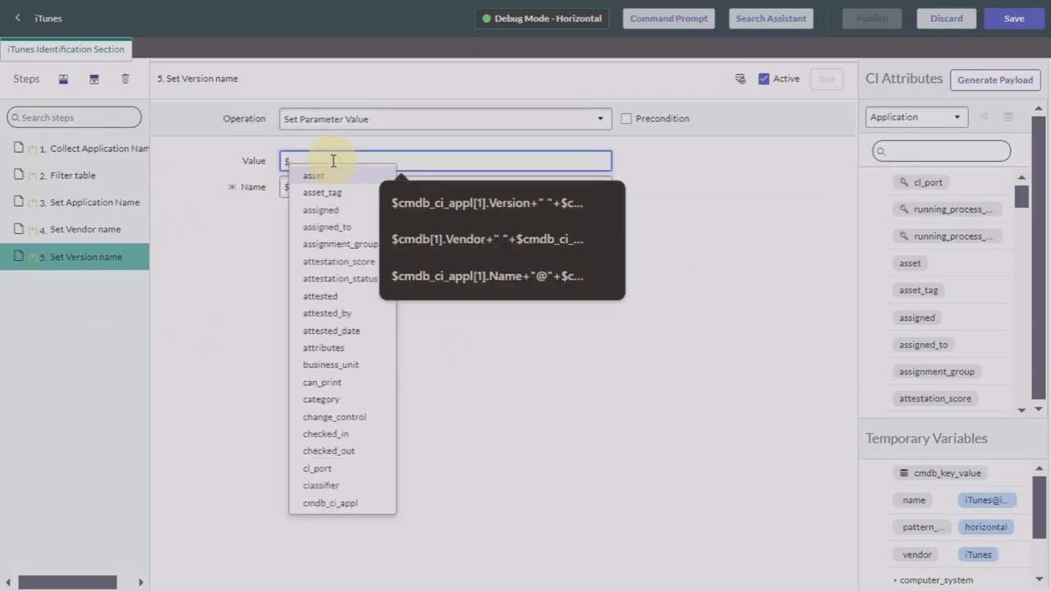
pyautogui.click(494, 239)
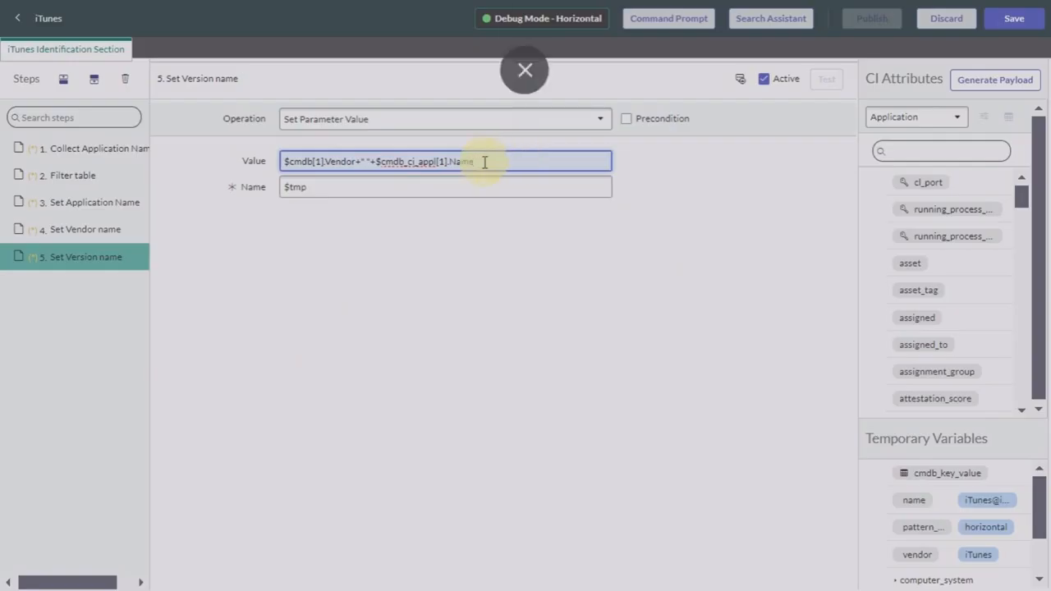
# Step: Replace the Value with $cmdb_ci_appl[1].Version+" "+$cmdb_ci_appl[1].Name
pyautogui.click(322, 190)
pyautogui.write('$')
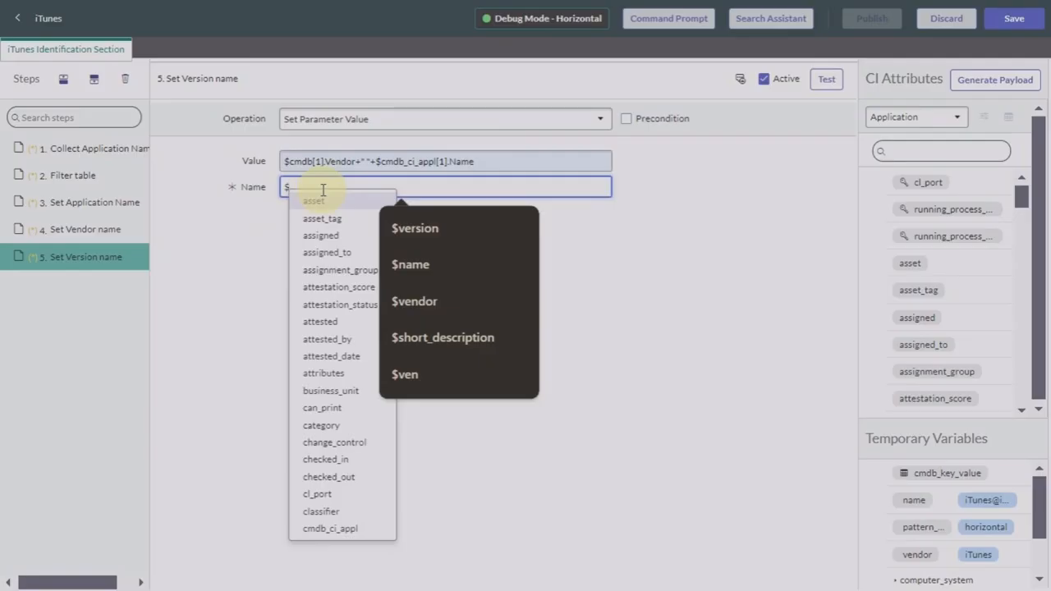
pyautogui.click(504, 162)
pyautogui.press('BackSpace')
pyautogui.press('BackSpace')
pyautogui.press('BackSpace')
pyautogui.press('BackSpace')
pyautogui.press('BackSpace')
pyautogui.press('BackSpace')
pyautogui.press('BackSpace')
pyautogui.press('BackSpace')
pyautogui.press('BackSpace')
pyautogui.press('BackSpace')
pyautogui.press('BackSpace')
pyautogui.press('BackSpace')
pyautogui.press('BackSpace')
pyautogui.press('BackSpace')
pyautogui.press('BackSpace')
pyautogui.press('BackSpace')
pyautogui.press('BackSpace')
pyautogui.press('BackSpace')
pyautogui.press('BackSpace')
pyautogui.press('BackSpace')
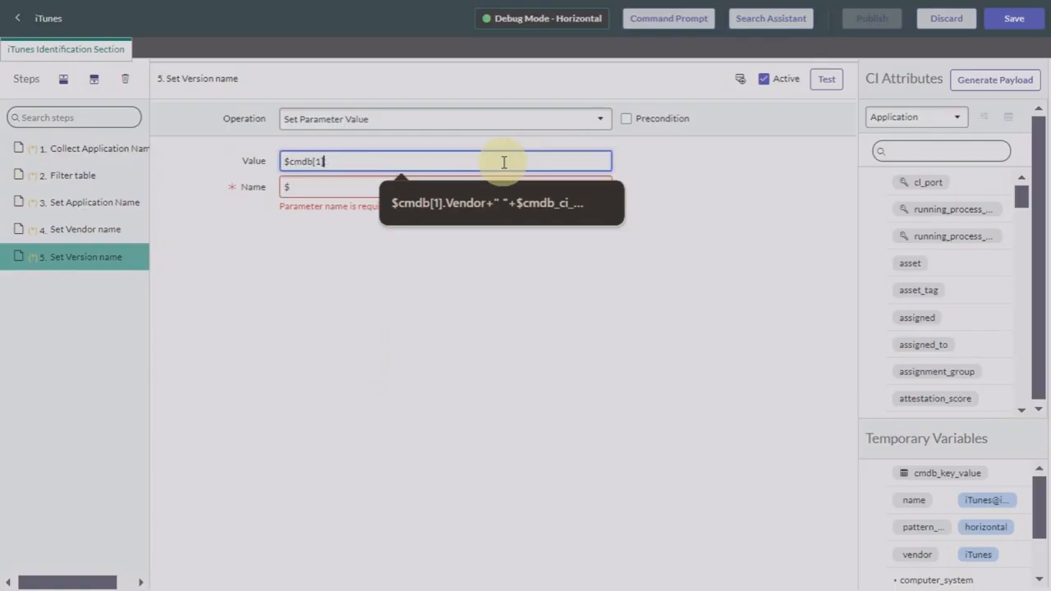
pyautogui.press('BackSpace')
pyautogui.press('BackSpace')
pyautogui.press('BackSpace')
pyautogui.press('BackSpace')
pyautogui.press('BackSpace')
pyautogui.press('BackSpace')
pyautogui.press('BackSpace')
pyautogui.press('BackSpace')
pyautogui.press('BackSpace')
pyautogui.write('$cmdb_ci_appl[1].Name')
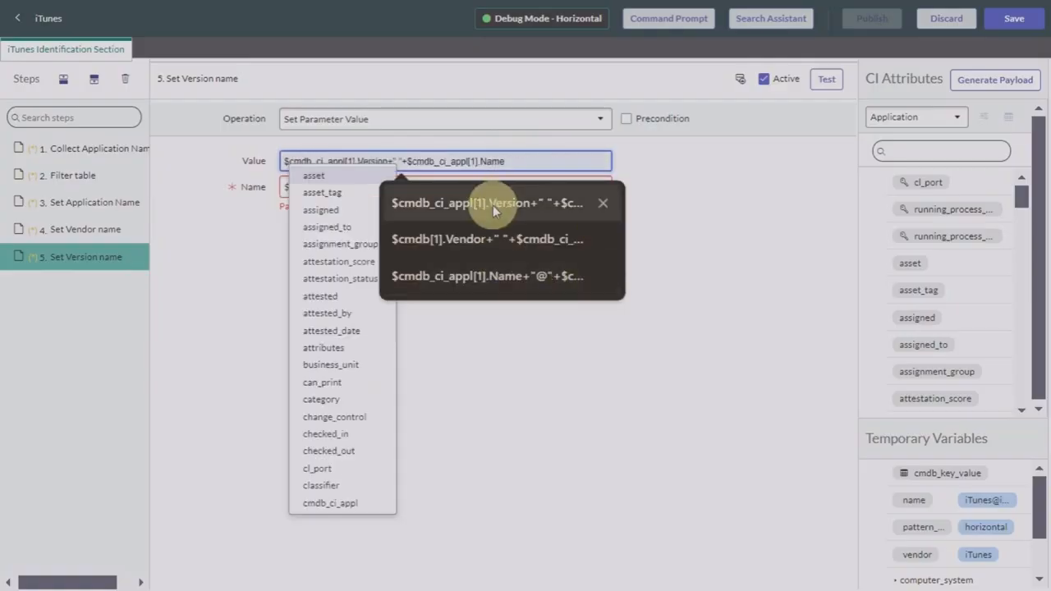
pyautogui.click(493, 204)
# Step: Name the parameter $version and test the step, which returns 12.7.0.166 iTunes
pyautogui.click(453, 186)
pyautogui.write('$')
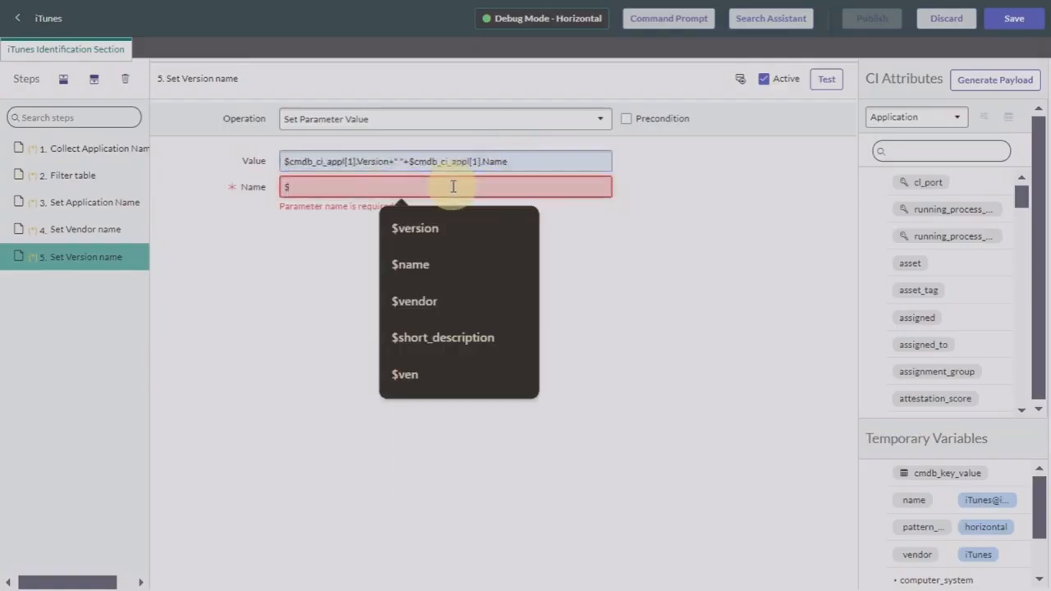
pyautogui.write('version')
pyautogui.click(445, 232)
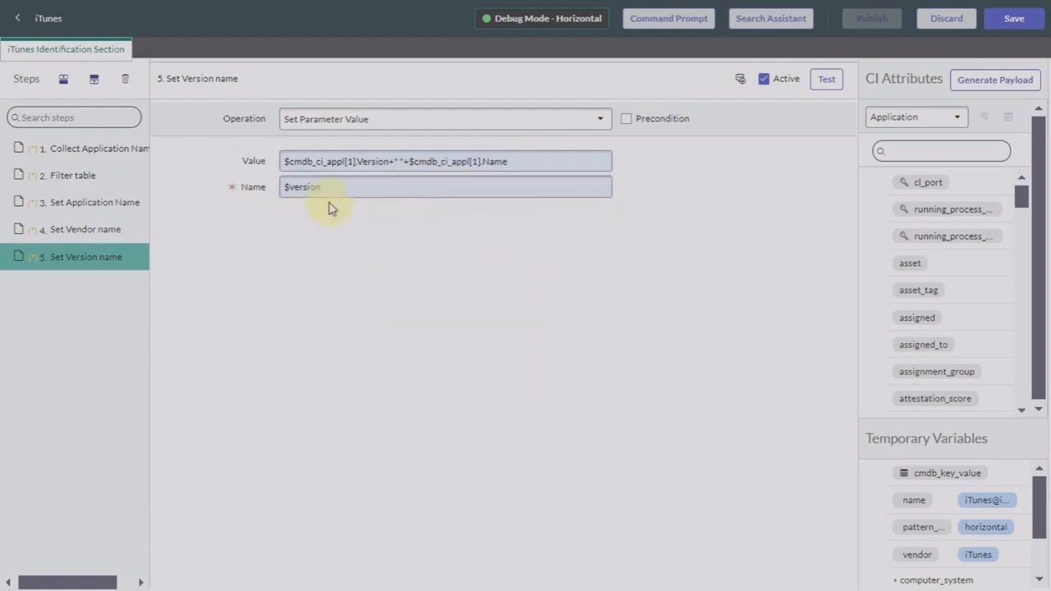
pyautogui.click(339, 187)
pyautogui.write('-')
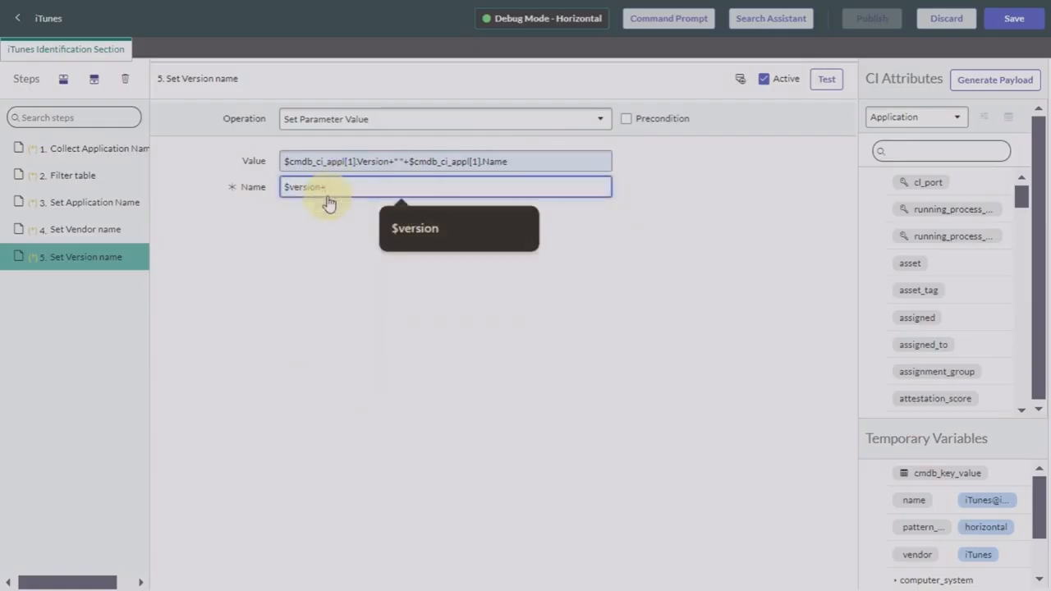
pyautogui.press('BackSpace')
pyautogui.click(887, 89)
pyautogui.click(826, 85)
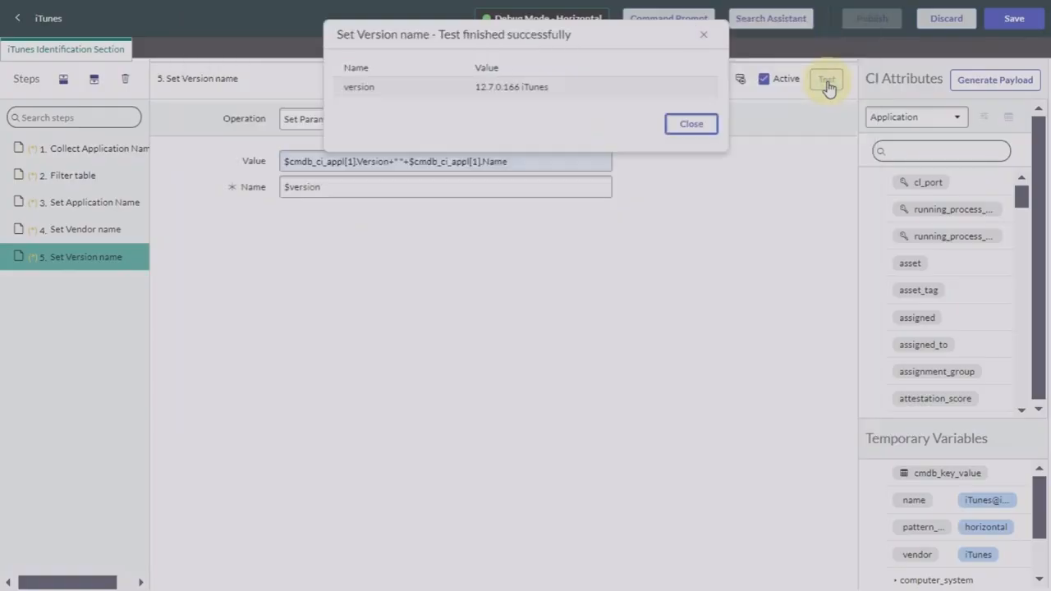
pyautogui.click(684, 130)
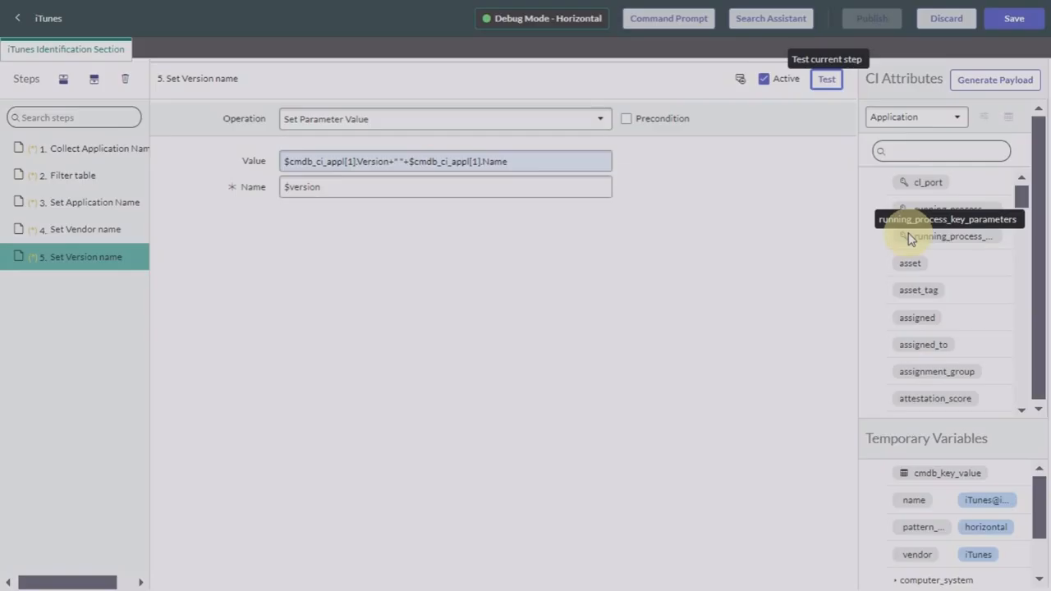
# Step: Save and publish the iTunes pattern, dismissing both confirmation banners
pyautogui.click(1018, 19)
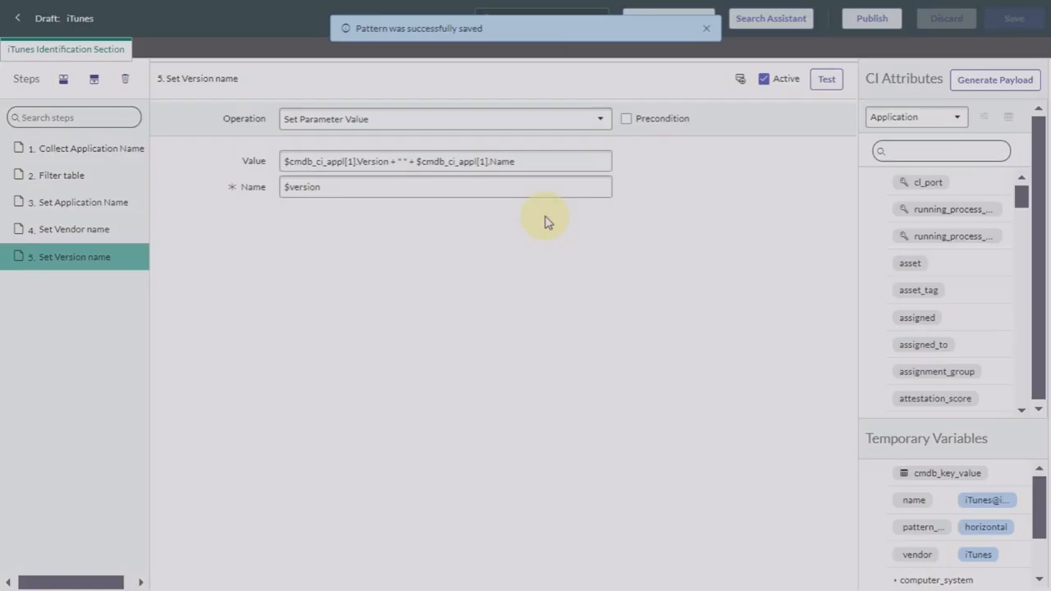
pyautogui.click(706, 28)
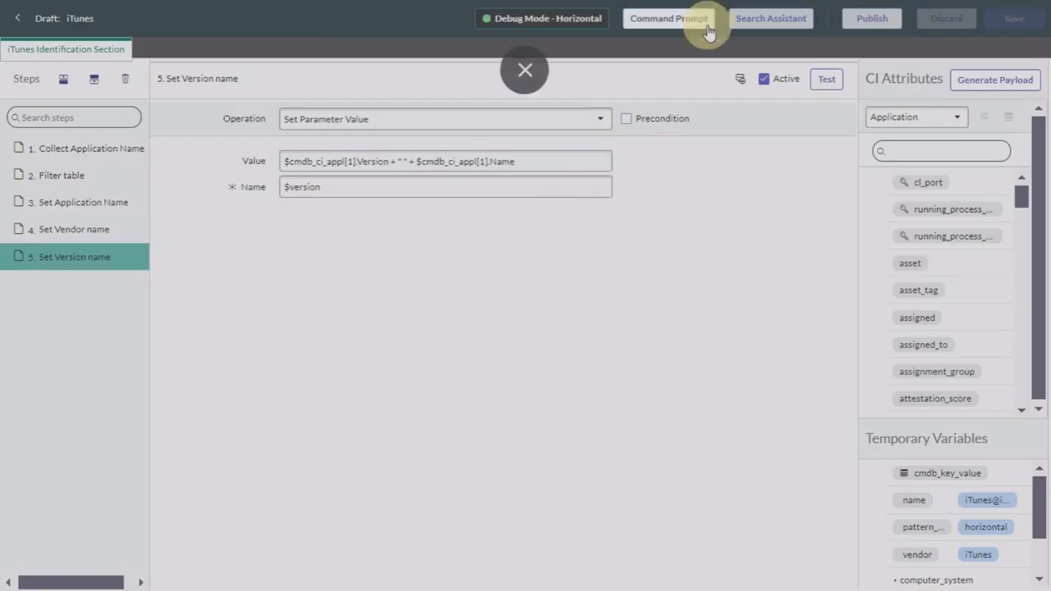
pyautogui.click(867, 21)
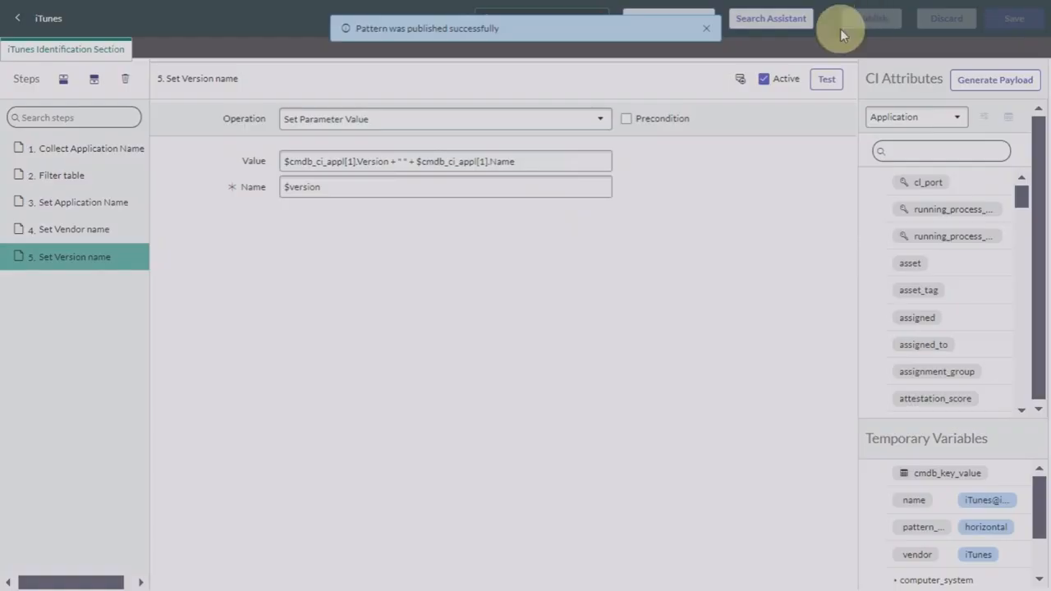
pyautogui.click(706, 29)
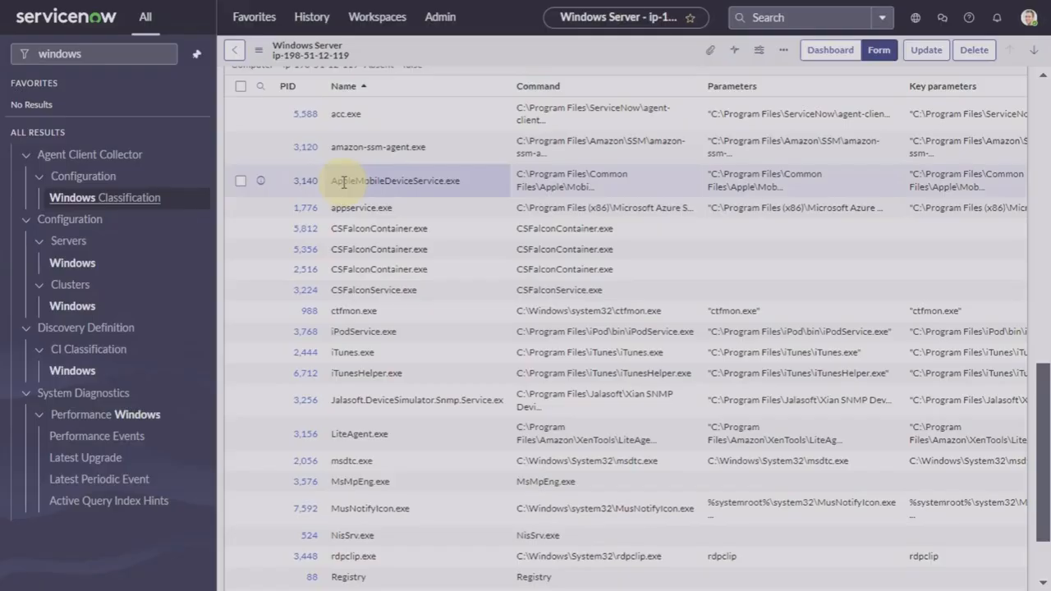
pyautogui.scroll(10, 343, 182)
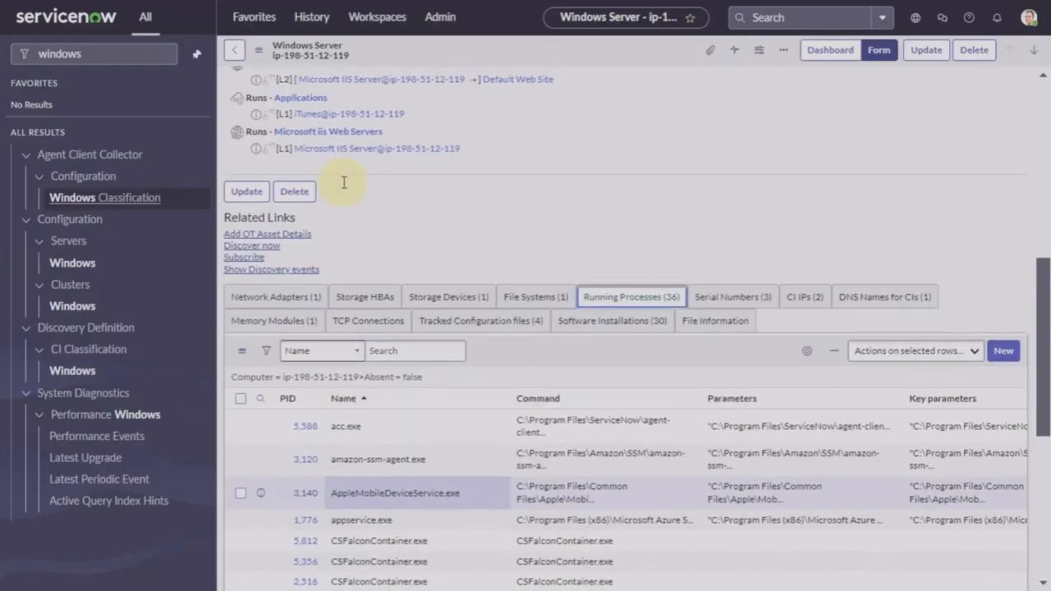
pyautogui.click(105, 52)
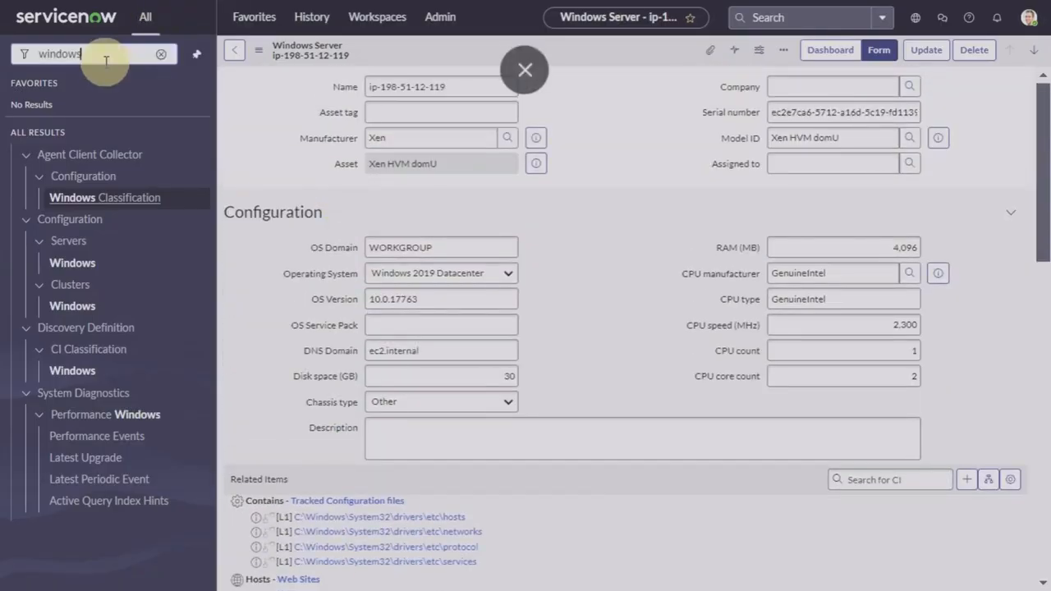
pyautogui.click(161, 58)
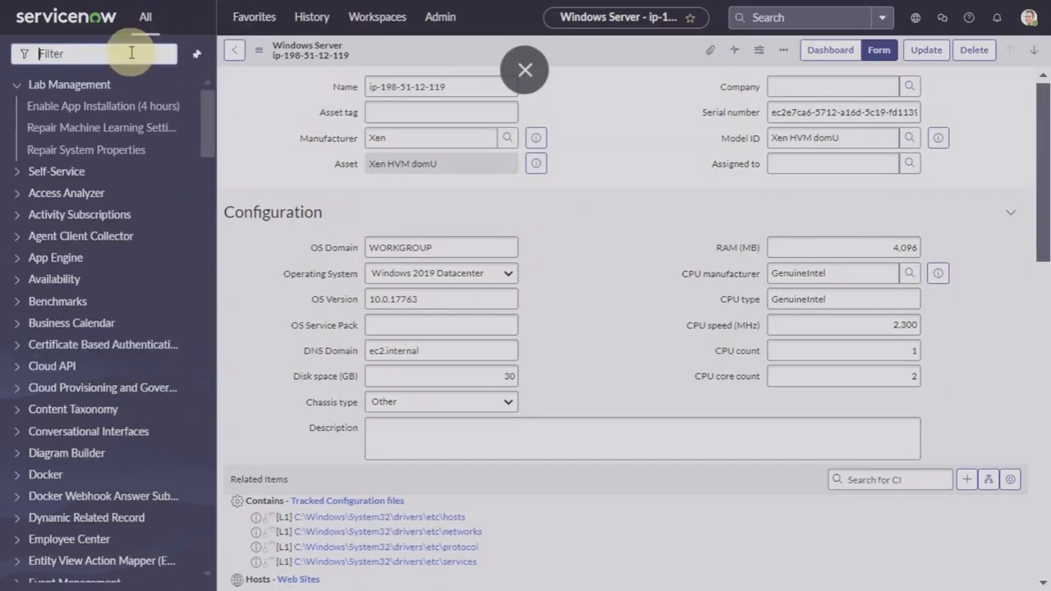
pyautogui.write('aplli')
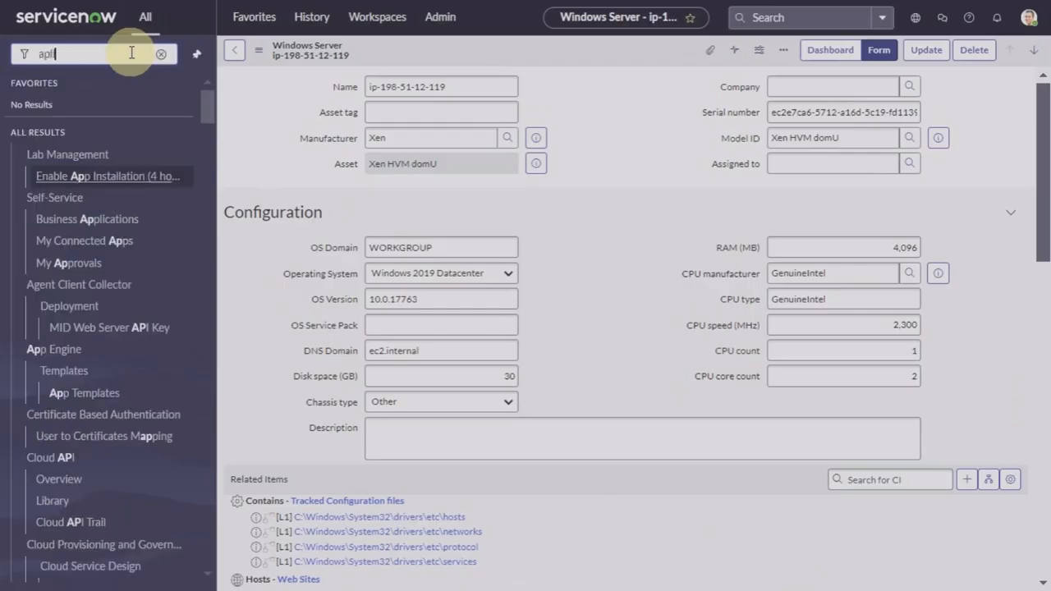
pyautogui.press('BackSpace')
pyautogui.press('BackSpace')
pyautogui.press('BackSpace')
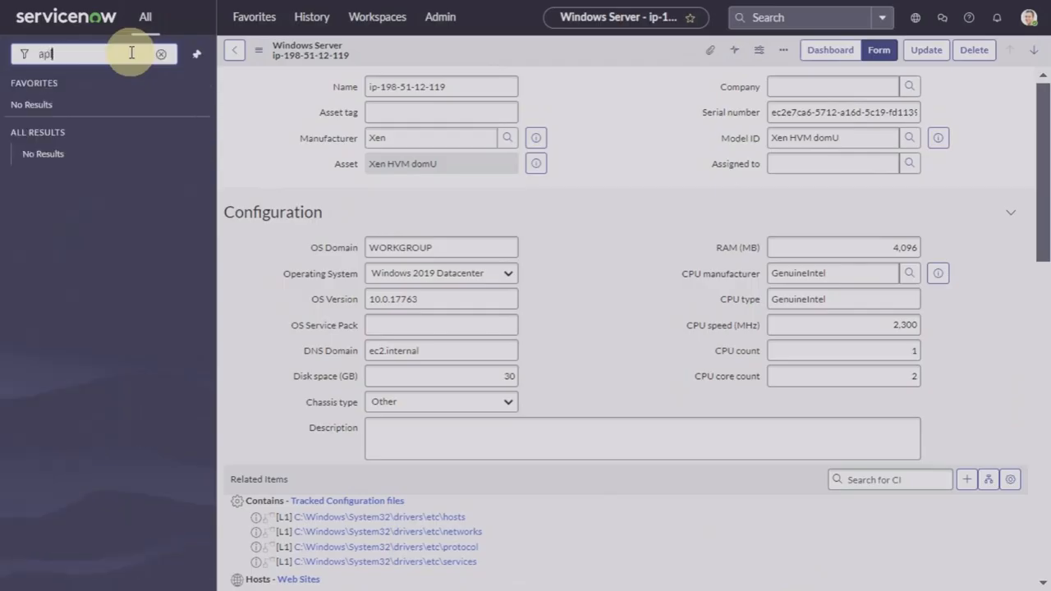
pyautogui.write('plicat')
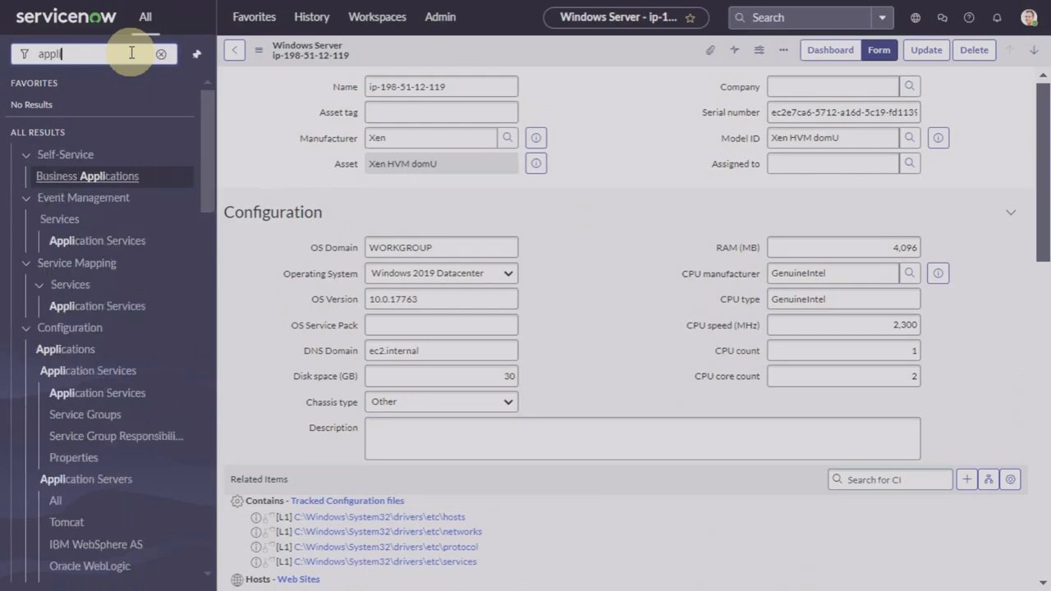
pyautogui.click(64, 352)
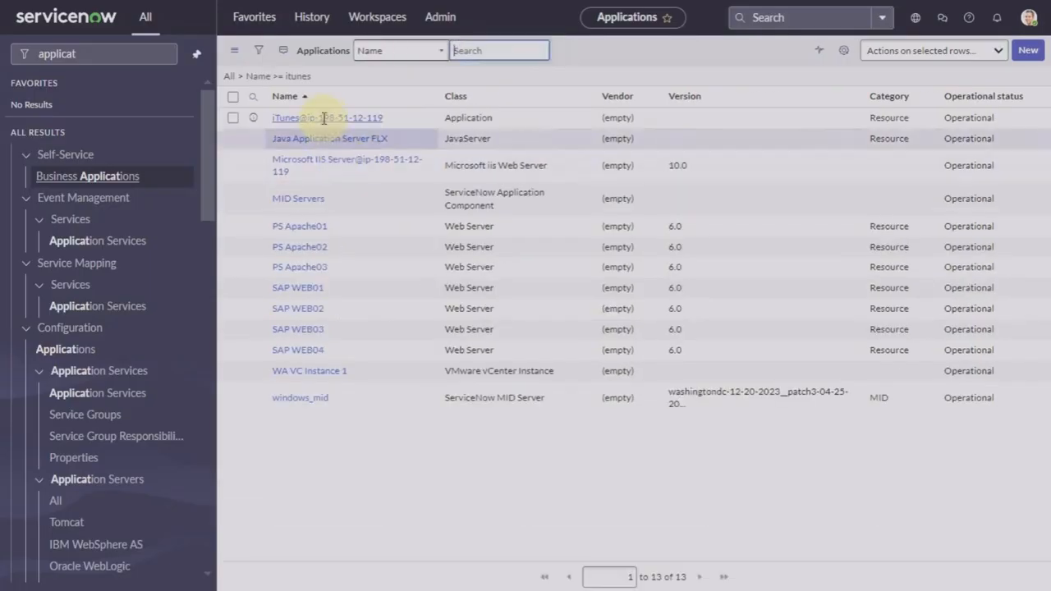
pyautogui.click(327, 151)
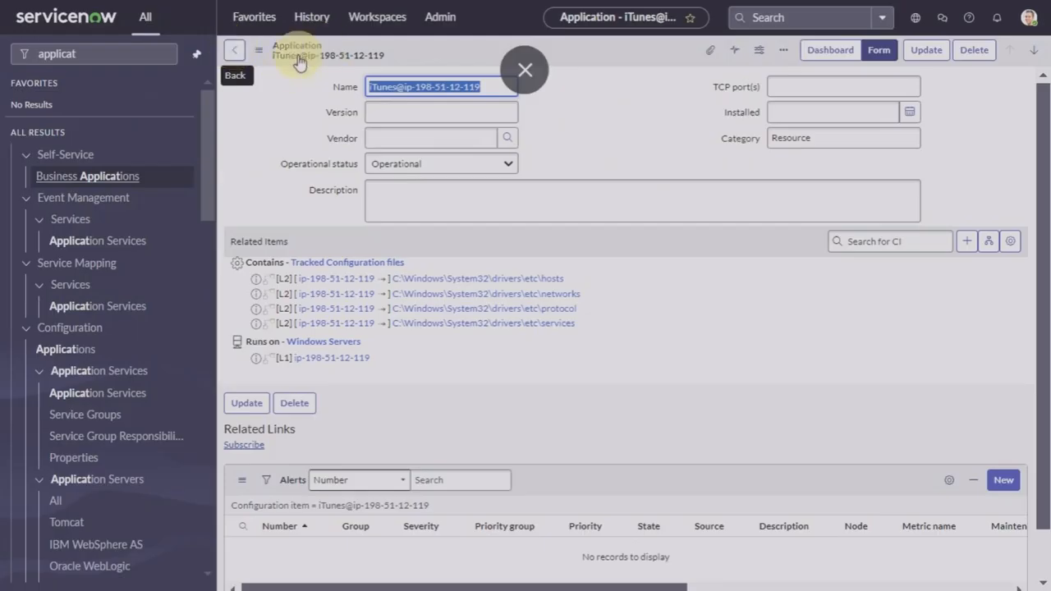
# Step: Replace the navigator filter with 'mid ser' to list the MID Server modules
pyautogui.click(135, 52)
pyautogui.click(162, 55)
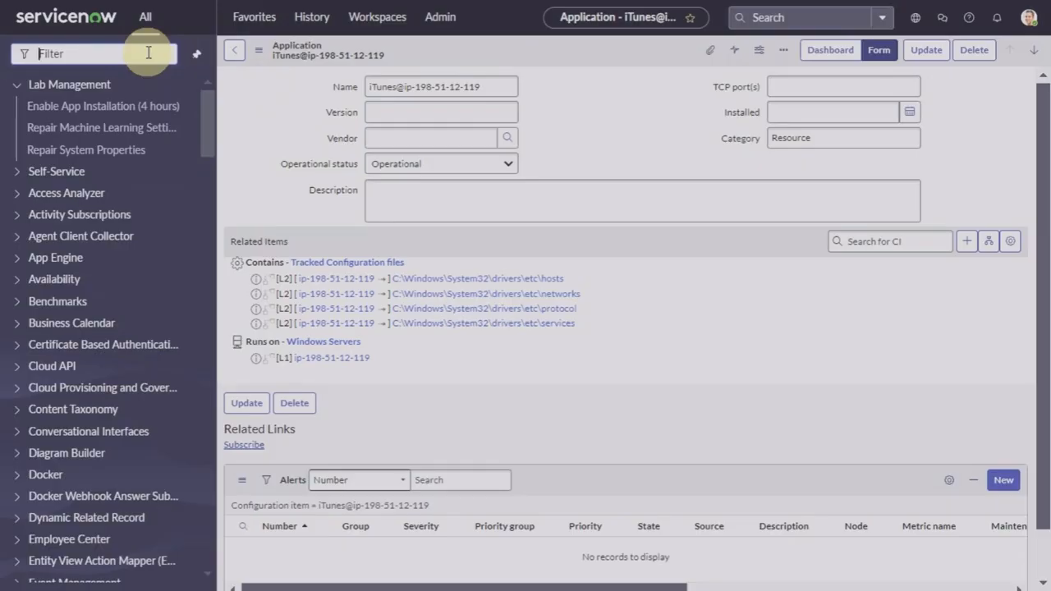
pyautogui.write('mid serv')
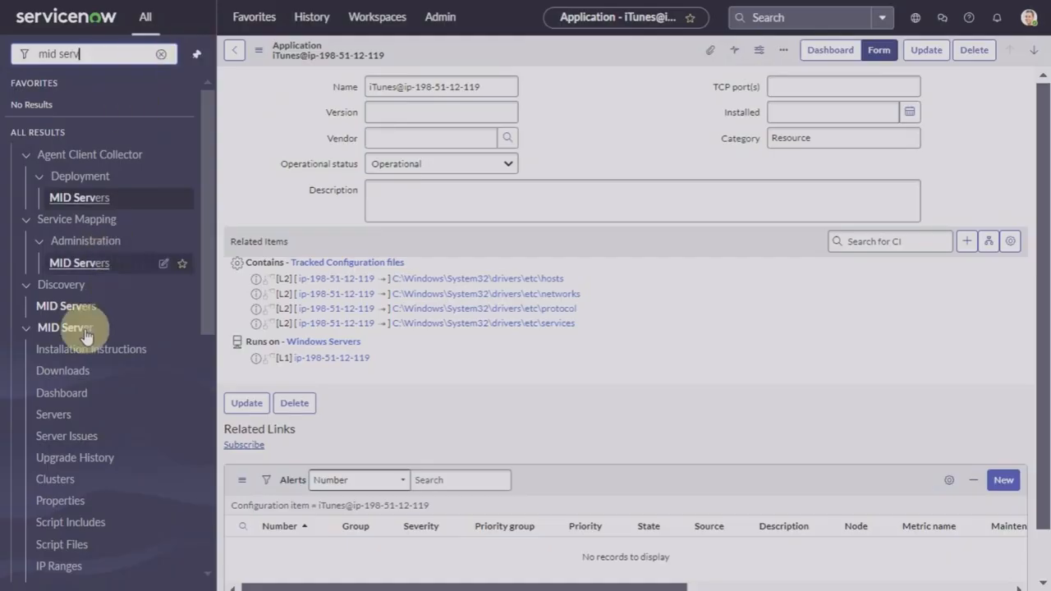
# Step: Open the MID Servers list, check windows_mid is Up and validated, and sync patterns to MID
pyautogui.click(66, 306)
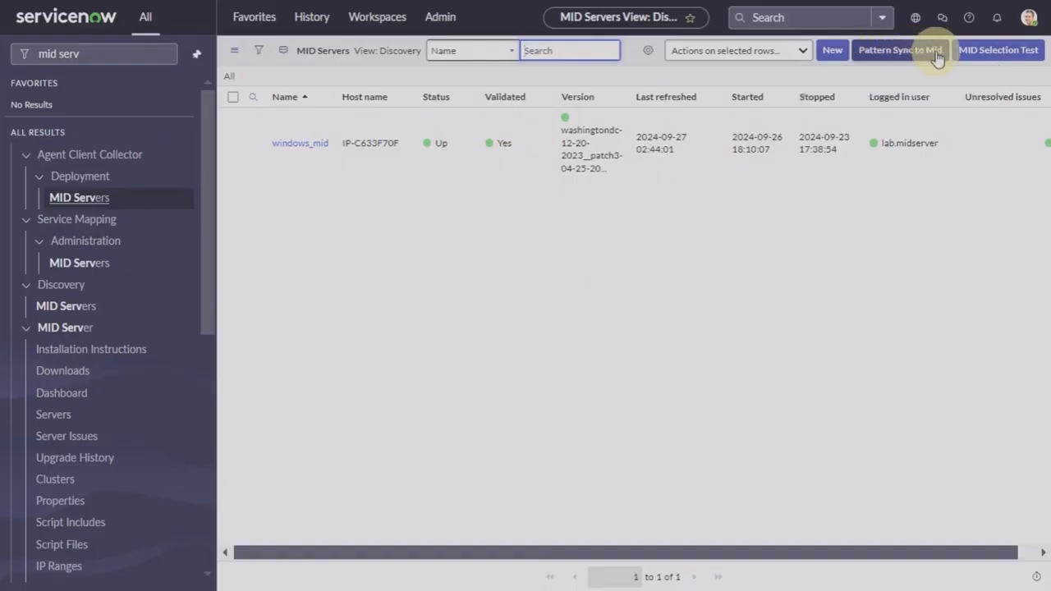
pyautogui.click(896, 56)
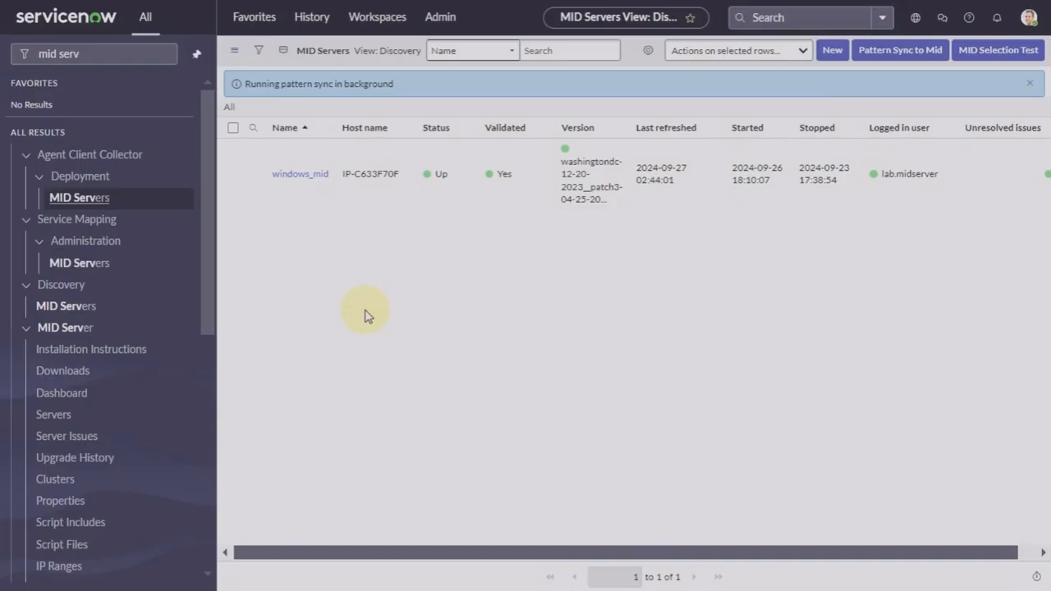
pyautogui.click(167, 54)
pyautogui.click(117, 51)
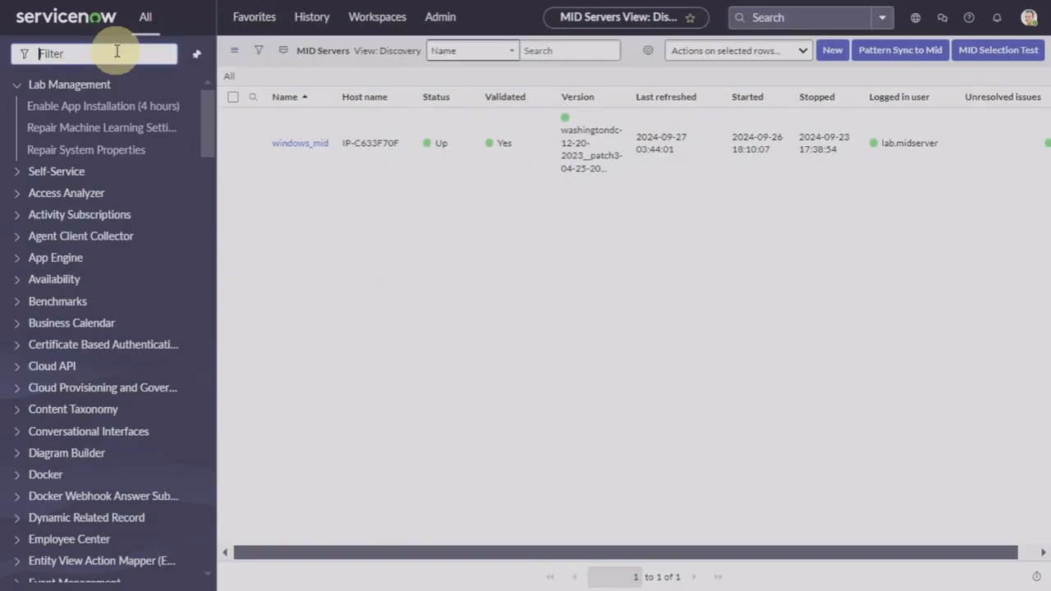
# Step: Open the 'Windows and application' discovery schedule, save it with Update, and run Discover now
pyautogui.write('discovery sch')
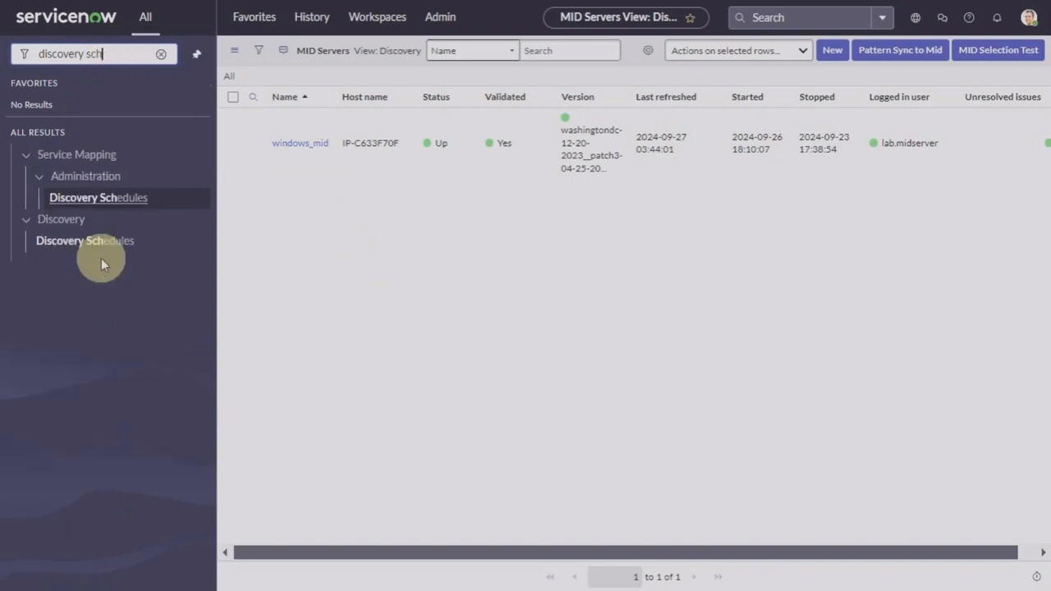
pyautogui.click(102, 243)
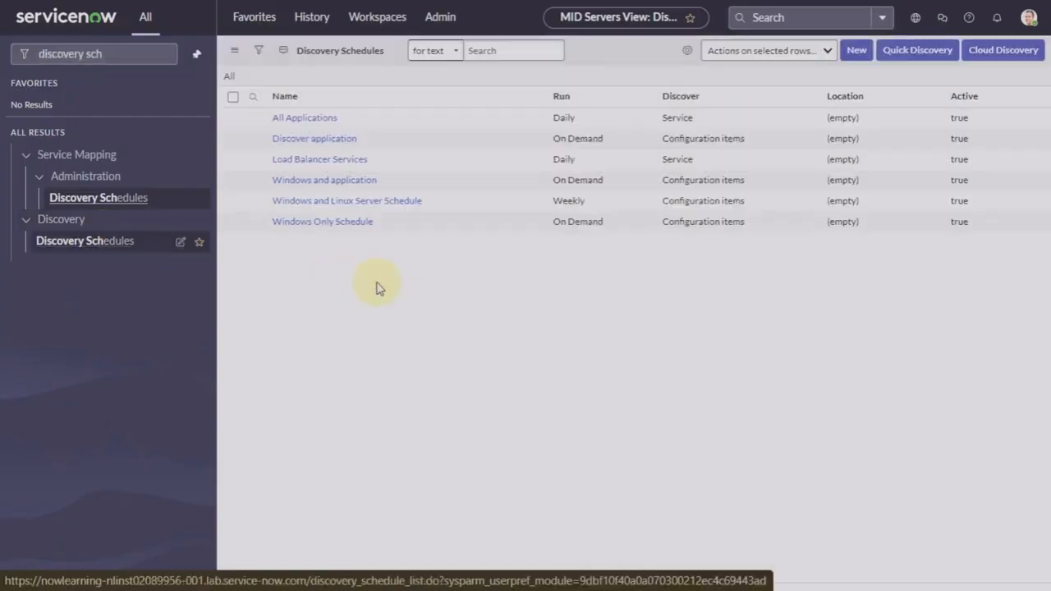
pyautogui.click(336, 181)
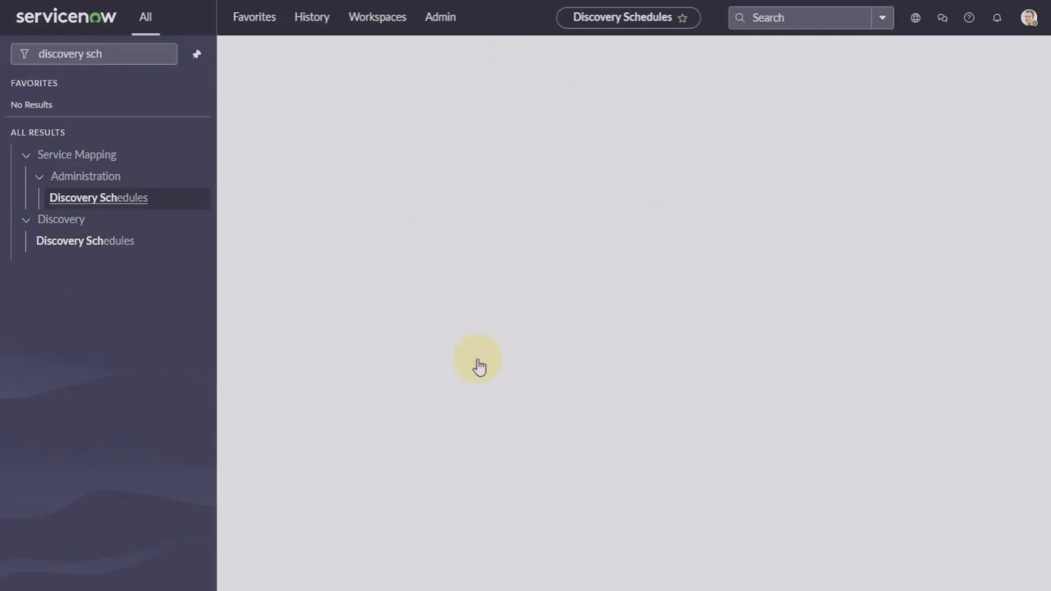
pyautogui.scroll(-1, 479, 367)
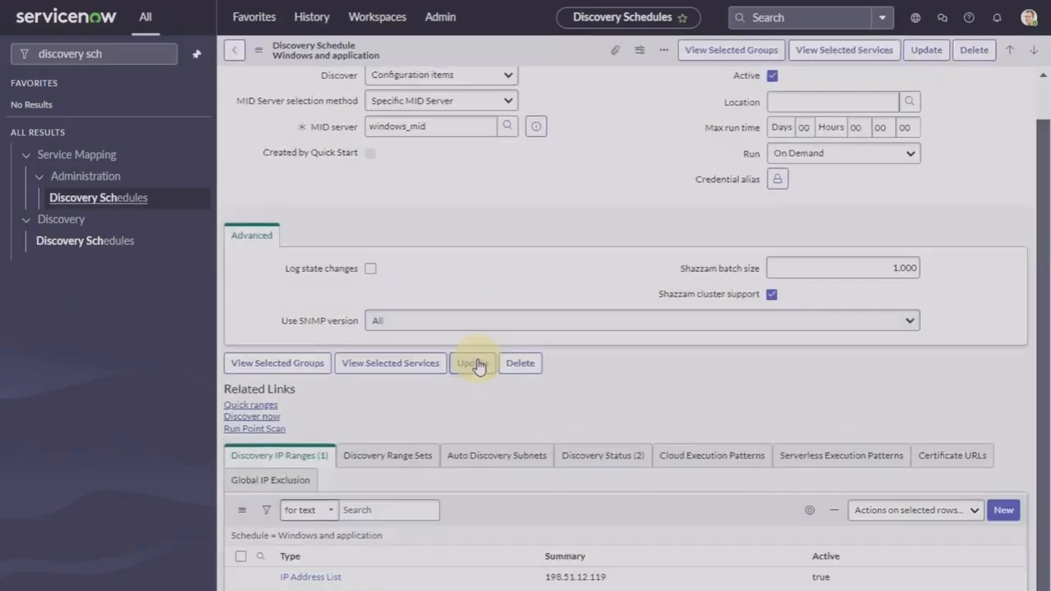
pyautogui.click(480, 366)
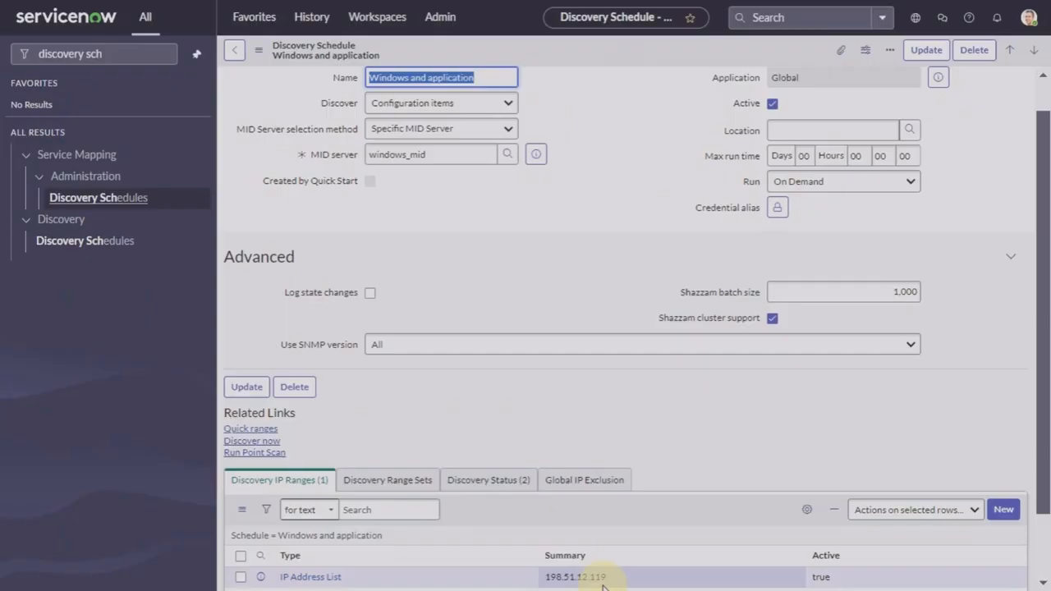
pyautogui.click(252, 443)
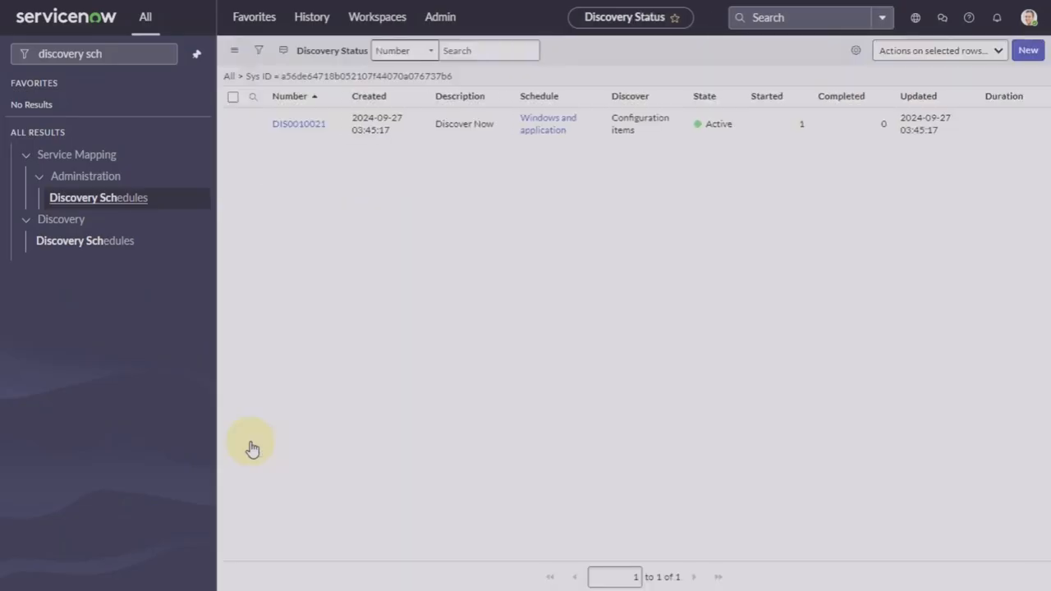
# Step: Open DIS0010021, refresh it repeatedly, and view its five ECC Queue records
pyautogui.click(300, 125)
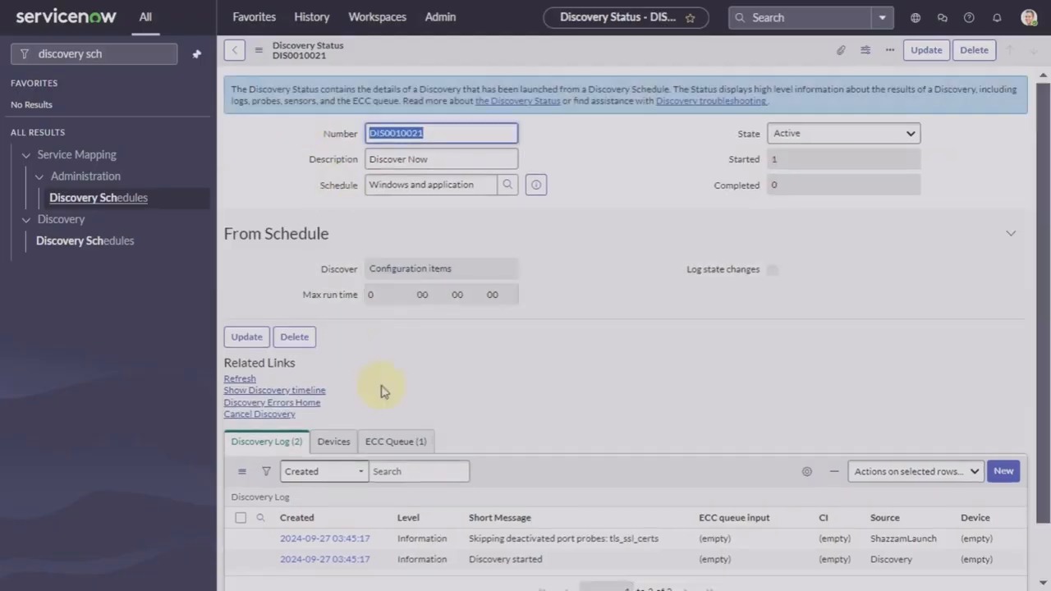
pyautogui.click(238, 380)
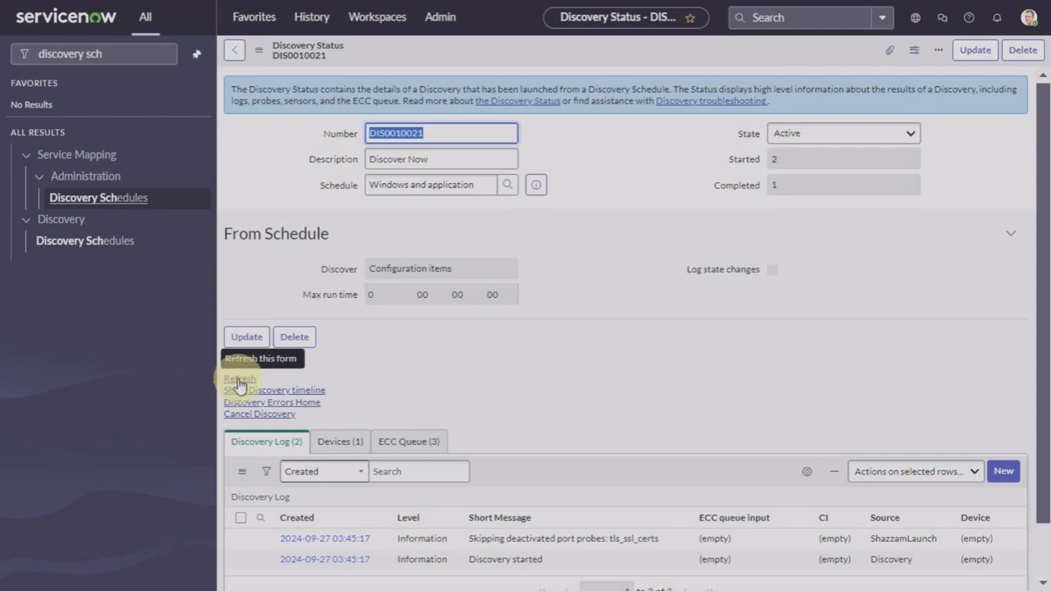
pyautogui.click(237, 380)
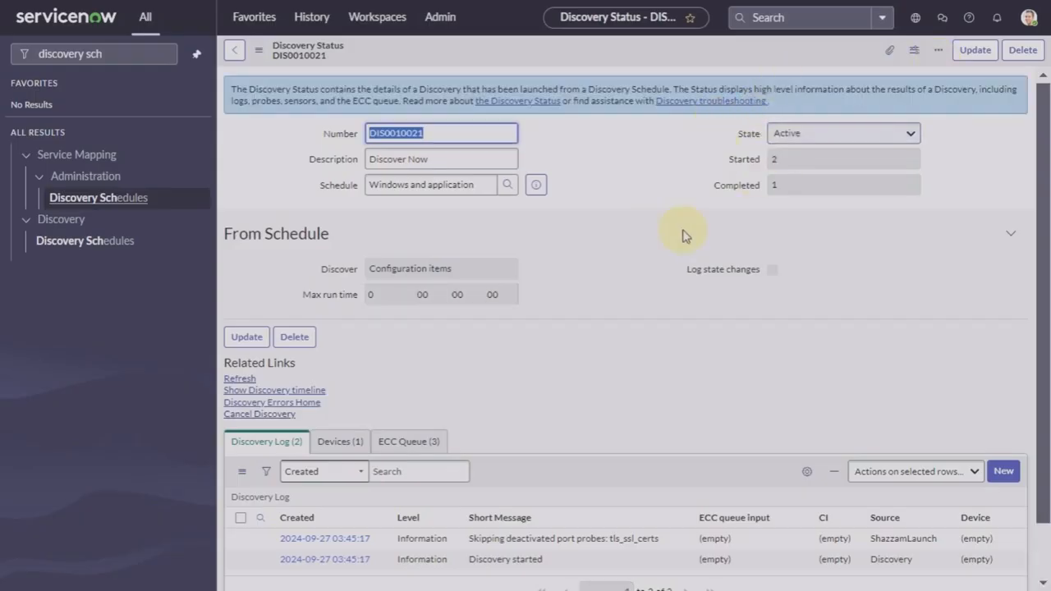
pyautogui.click(239, 380)
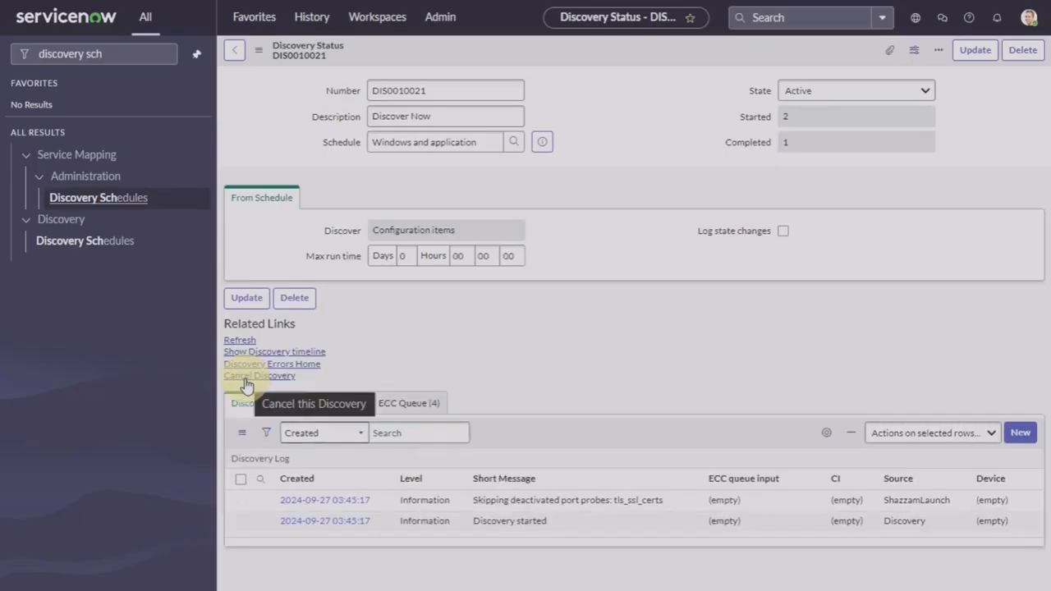
pyautogui.click(238, 380)
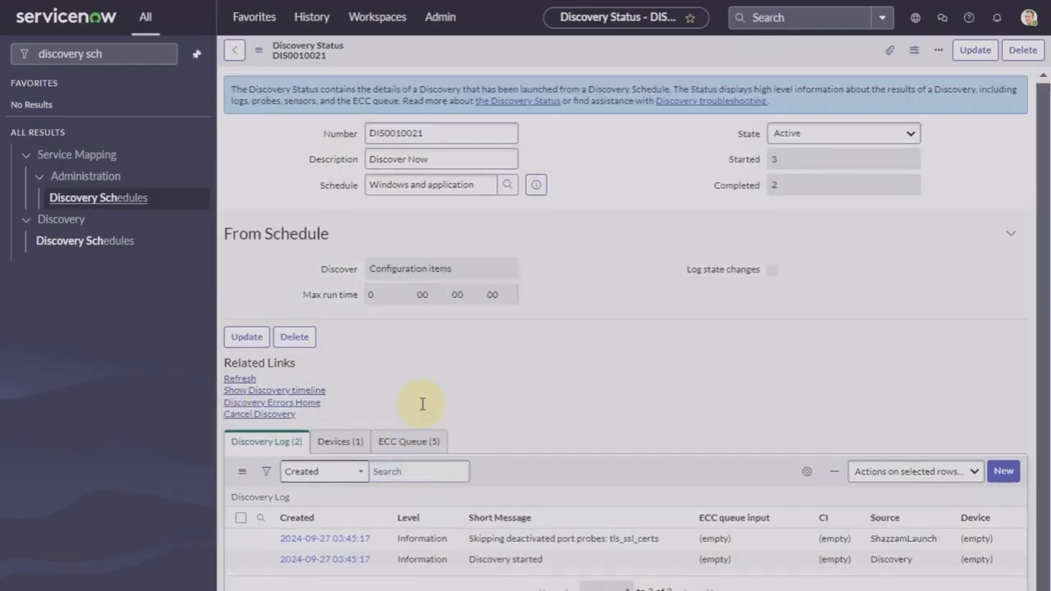
pyautogui.click(419, 441)
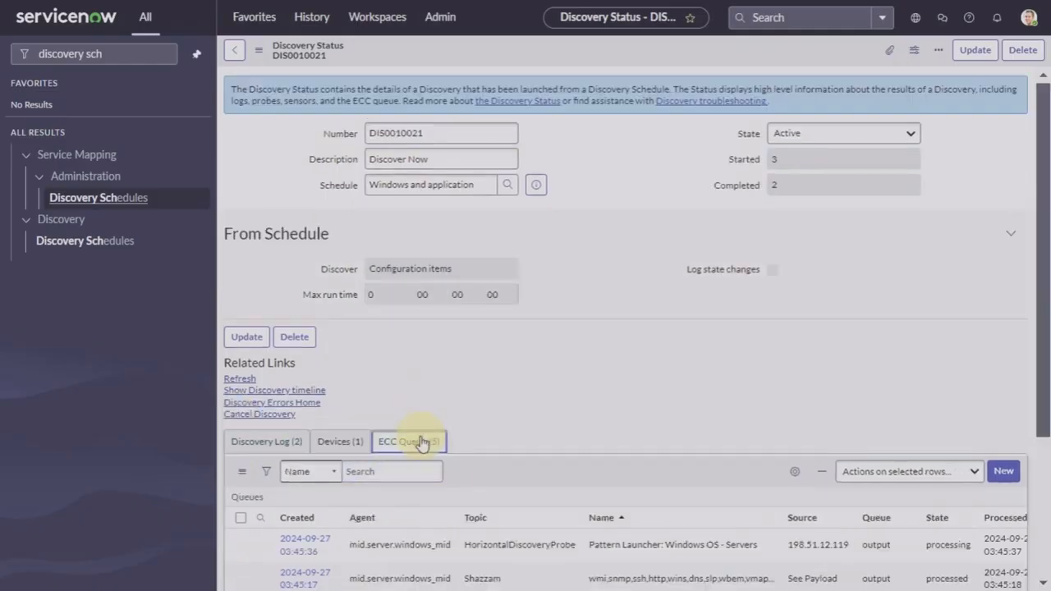
pyautogui.scroll(-3, 575, 404)
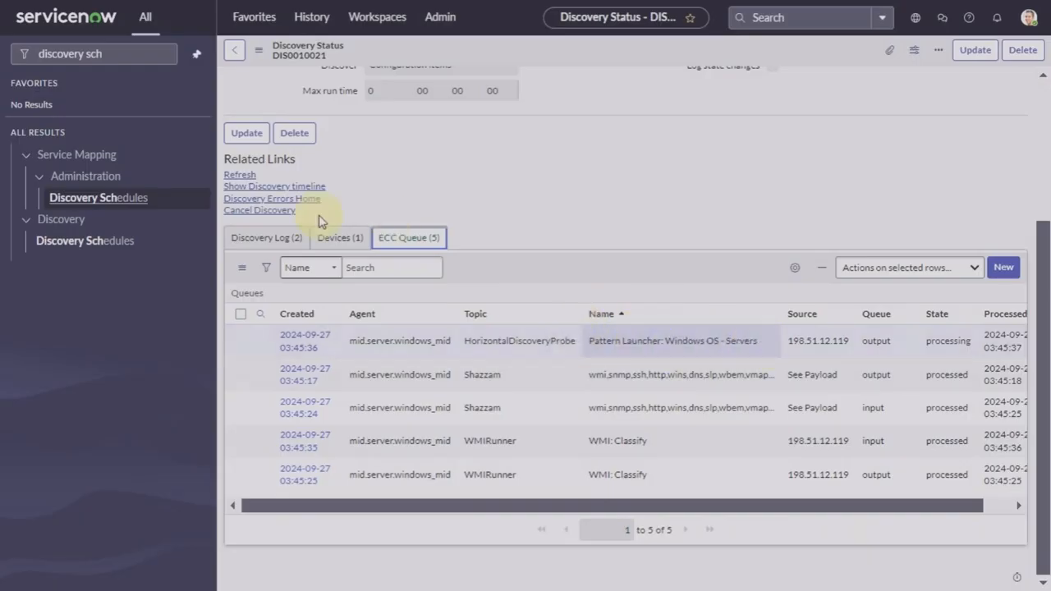
# Step: Check the device found on the Devices tab, then return to the ECC Queue and refresh
pyautogui.click(335, 237)
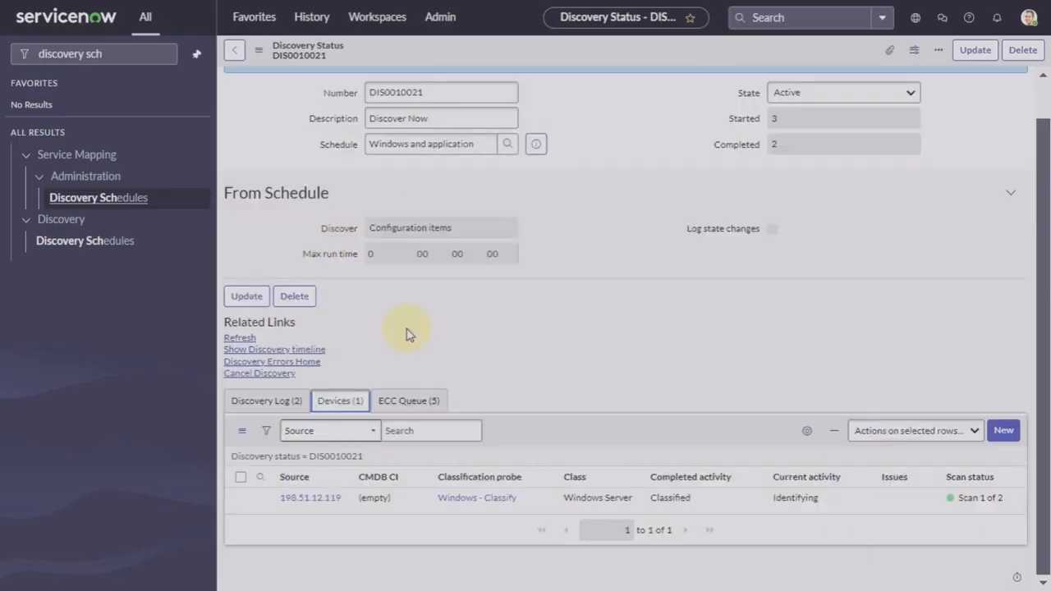
pyautogui.click(410, 400)
pyautogui.click(238, 339)
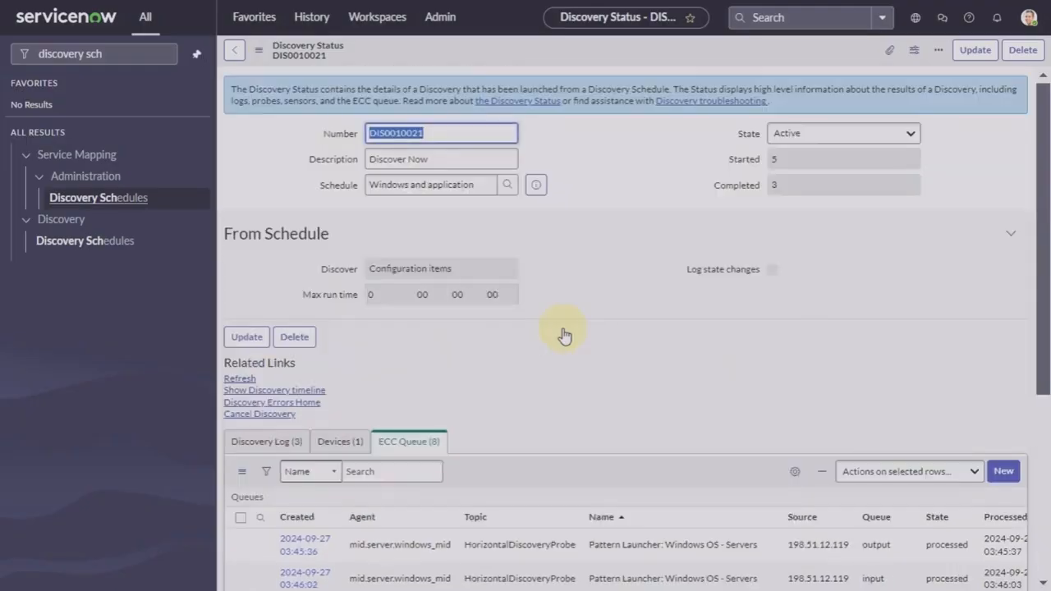
pyautogui.scroll(-5, 498, 335)
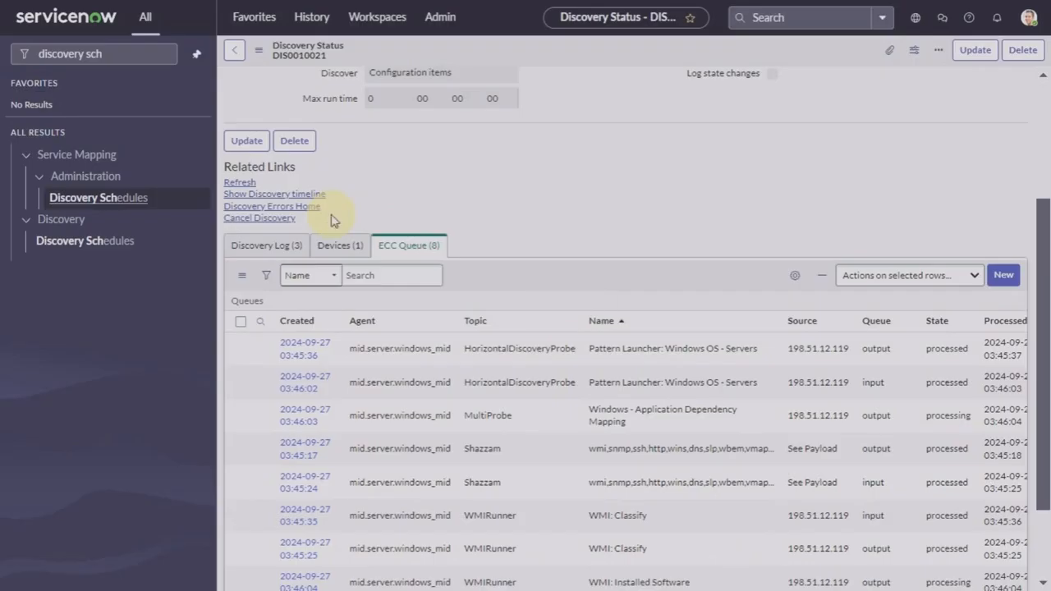
pyautogui.click(372, 268)
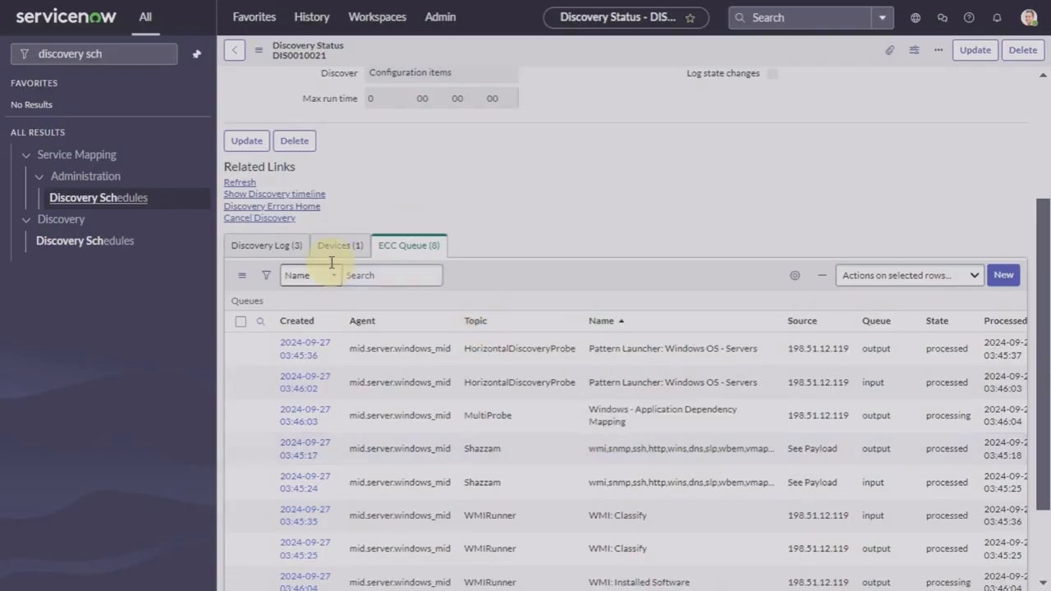
# Step: Keep refreshing until DIS0010021 shows Completed with 13 ECC Queue entries including iTunes
pyautogui.click(239, 182)
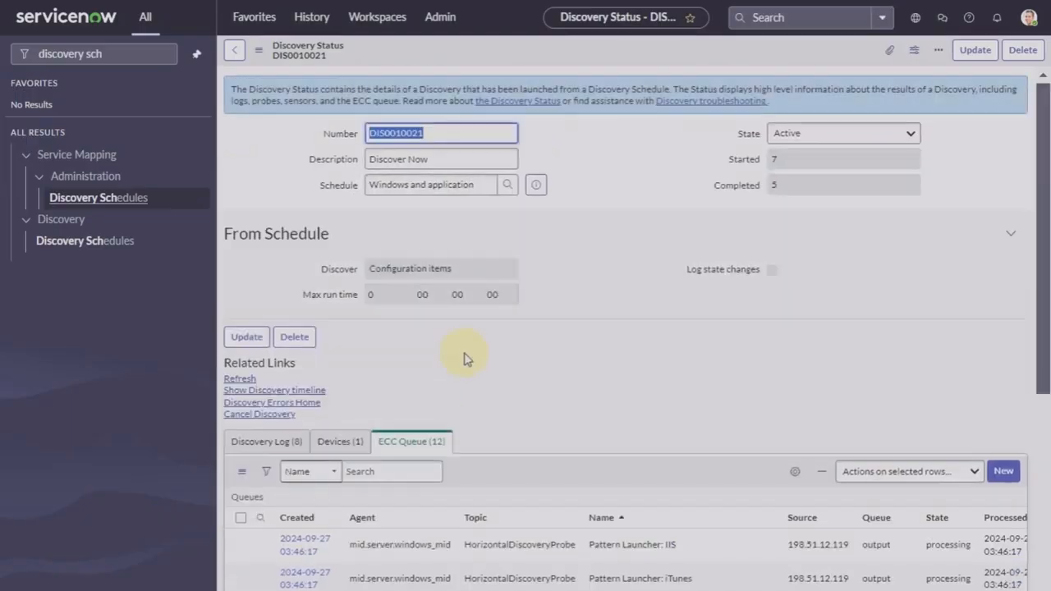
pyautogui.scroll(-4, 462, 356)
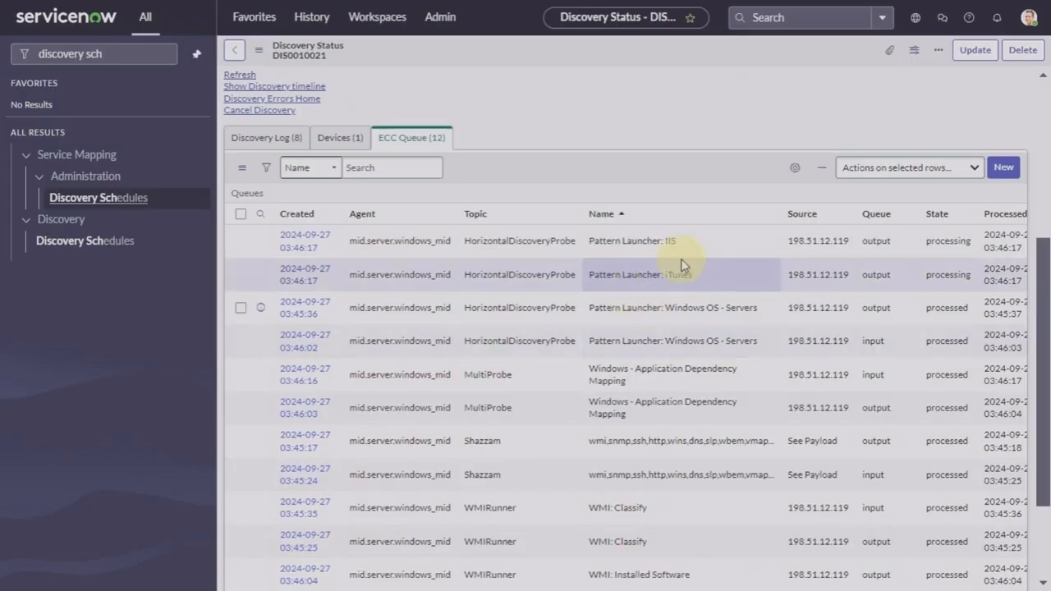
pyautogui.click(237, 78)
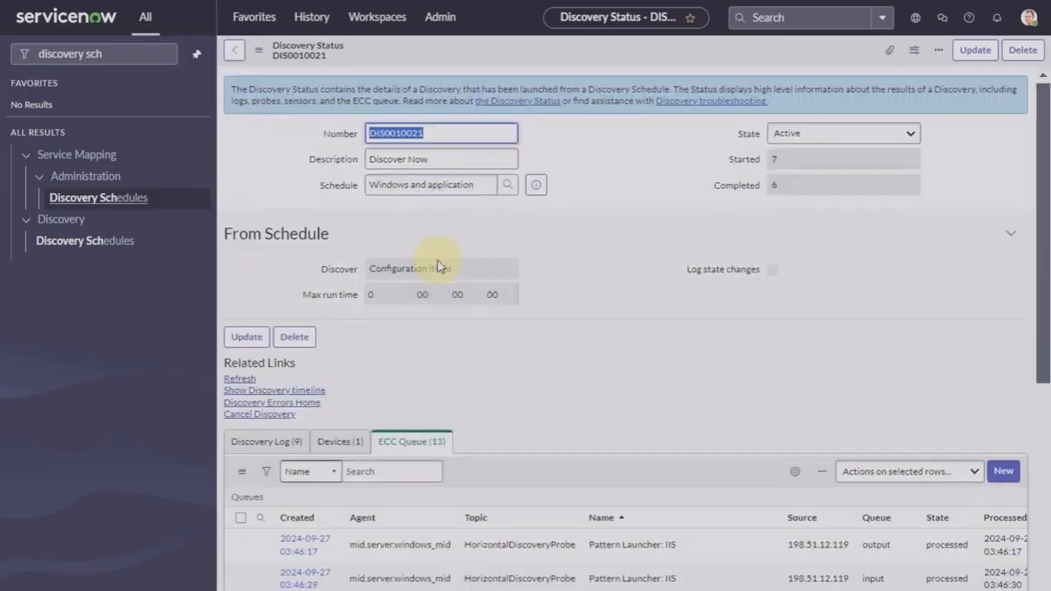
pyautogui.scroll(-4, 437, 265)
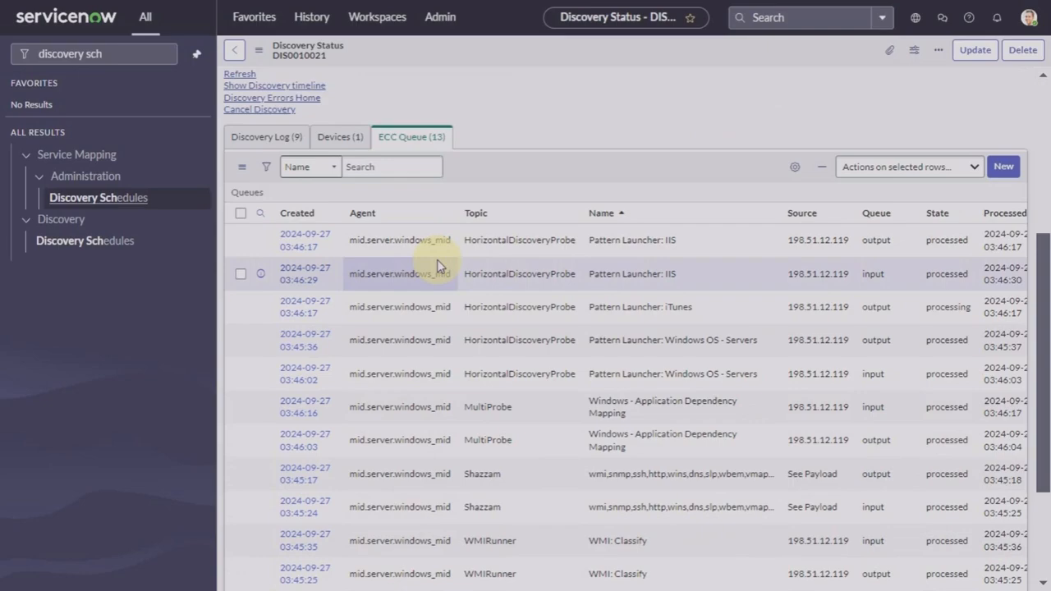
pyautogui.scroll(4, 291, 157)
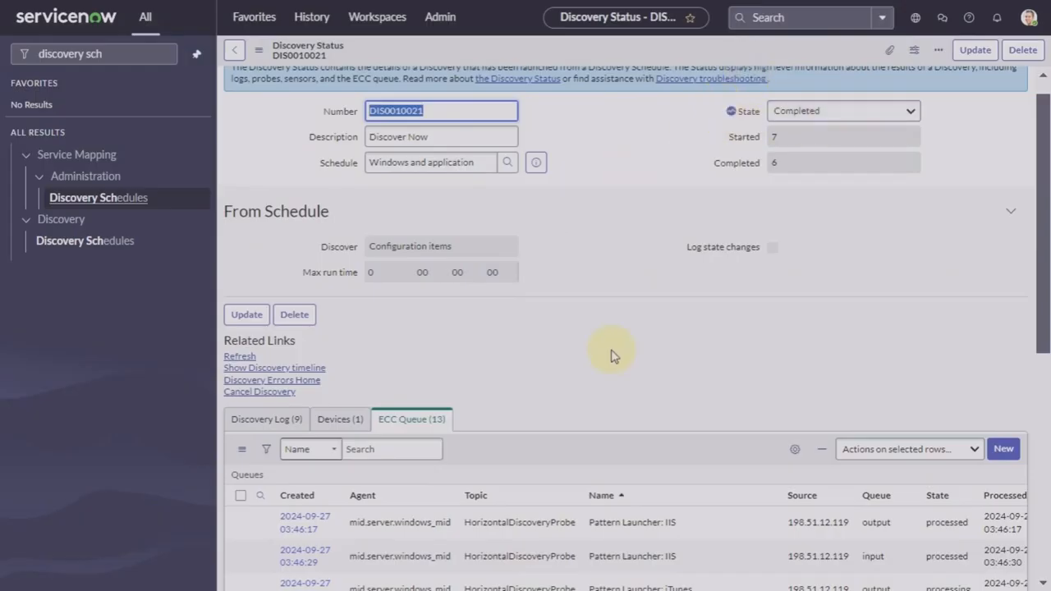
pyautogui.scroll(1, 611, 356)
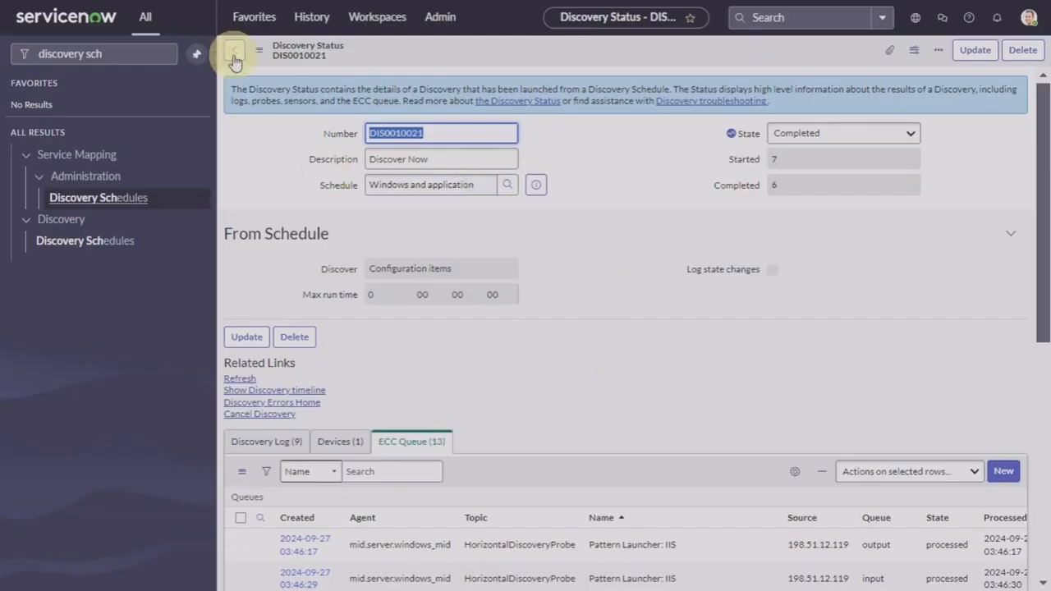
# Step: Clear the navigator filter and go back to the Admin Home page via the logo
pyautogui.click(160, 55)
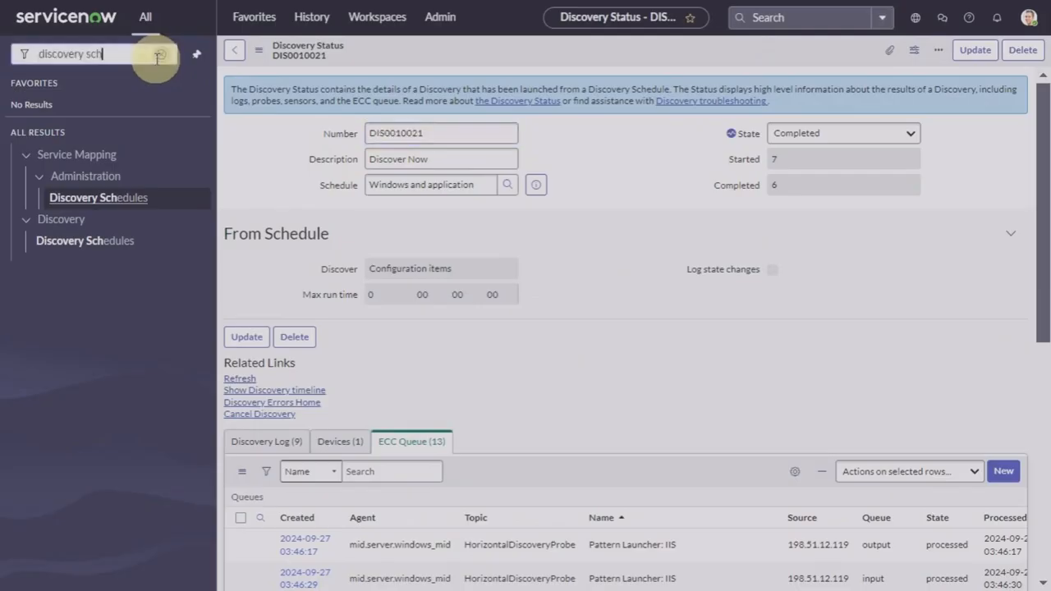
pyautogui.click(163, 57)
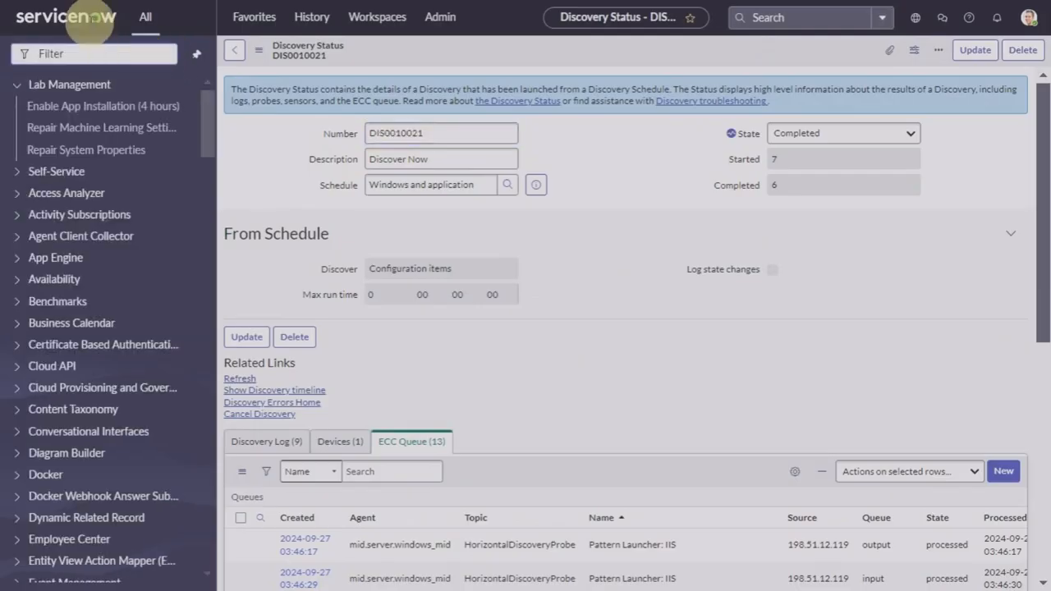
pyautogui.click(94, 17)
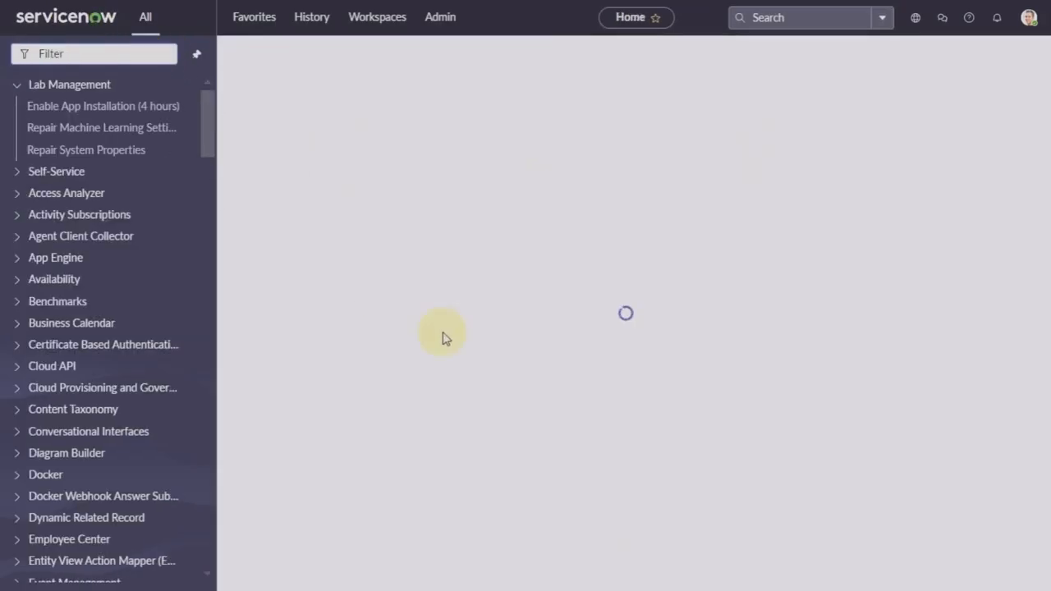
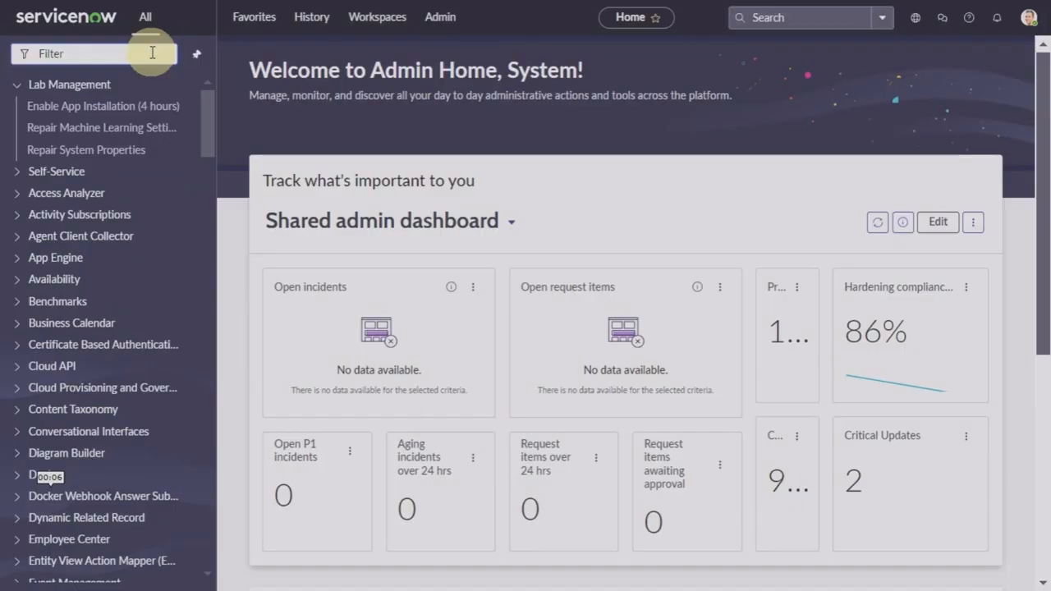
# Step: Filter the navigator by 'application' and open the Configuration Applications list
pyautogui.write('application')
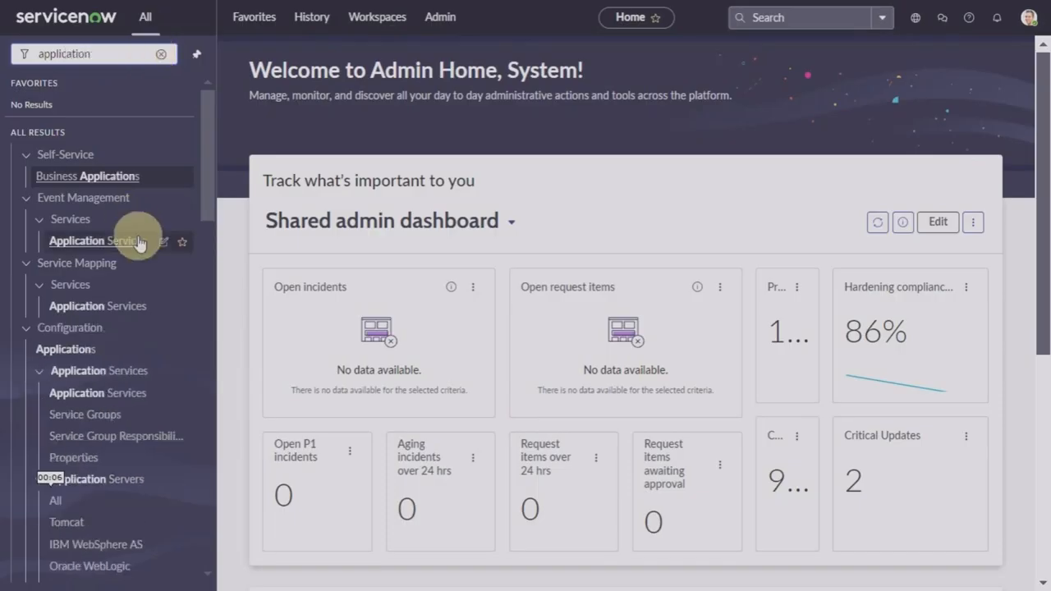
pyautogui.click(57, 349)
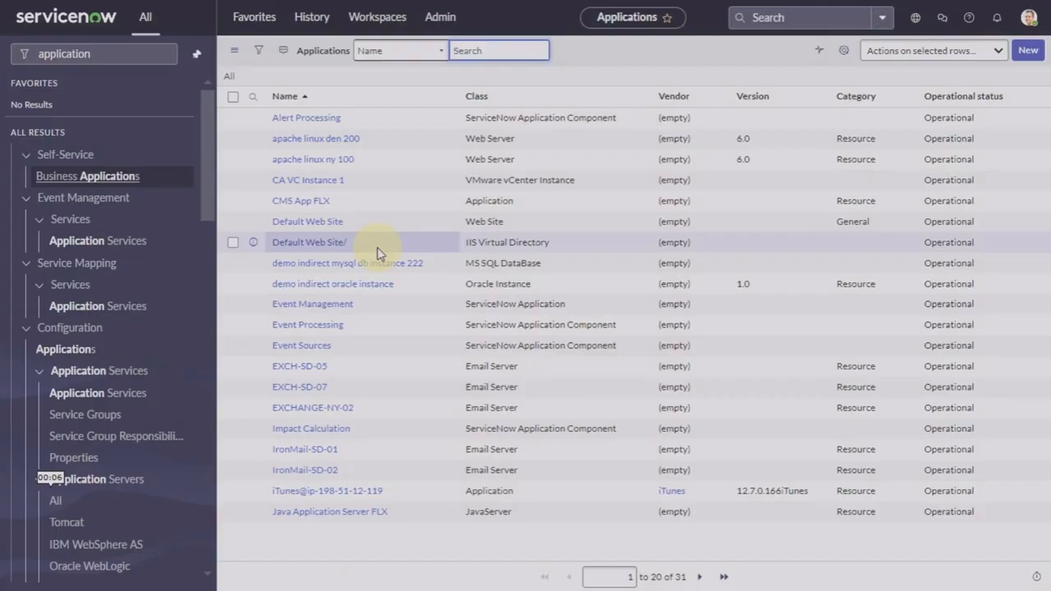
pyautogui.write('itunes')
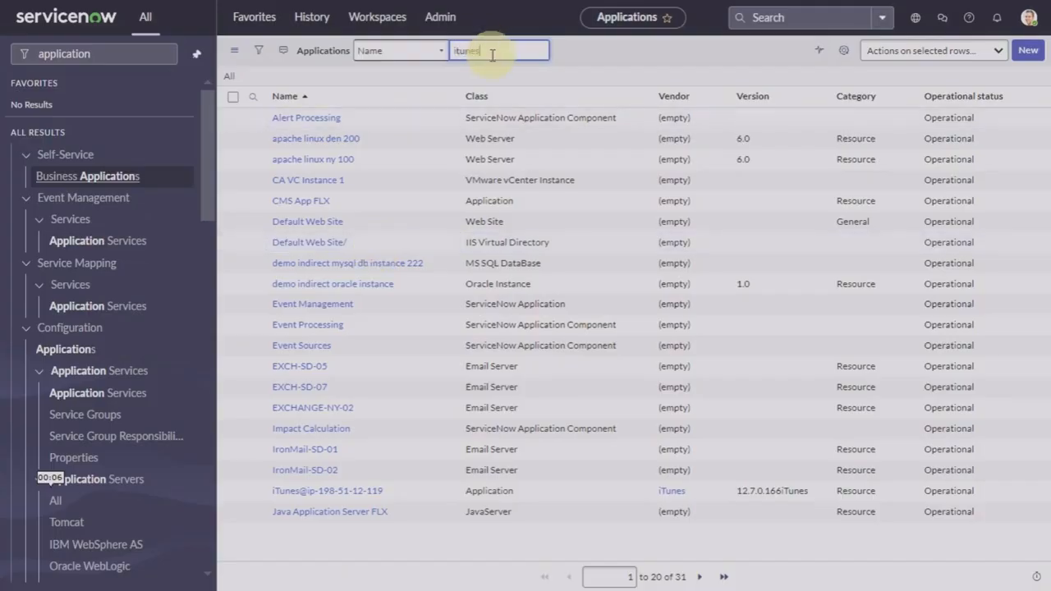
pyautogui.press('Return')
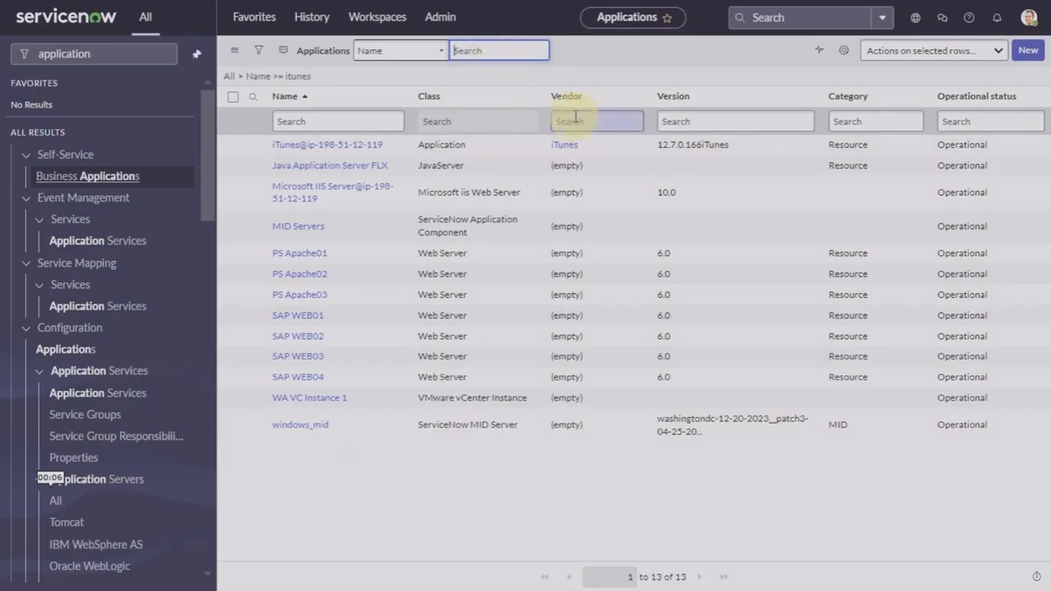
pyautogui.click(303, 147)
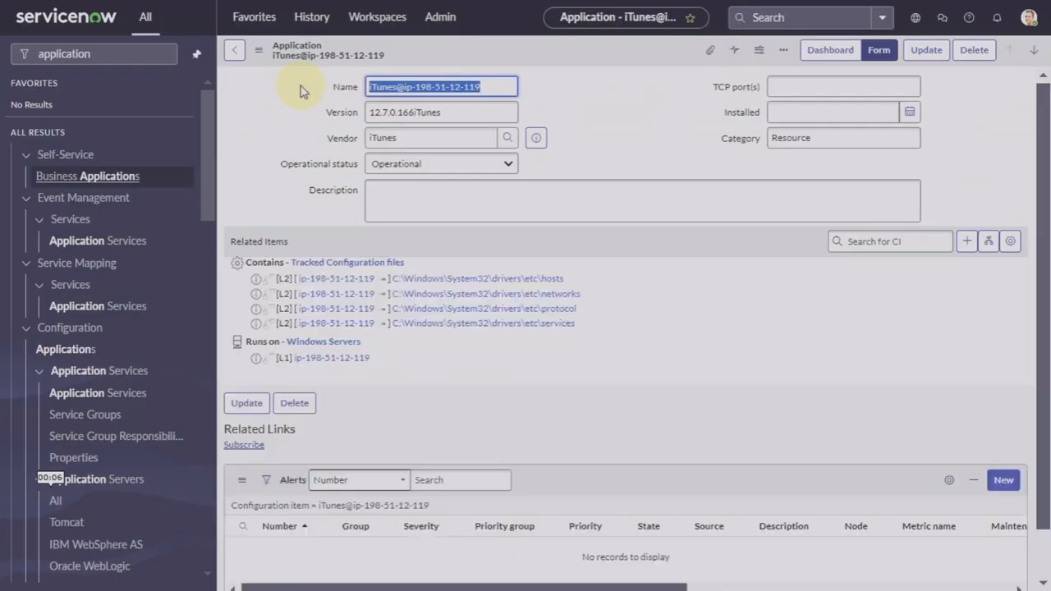
pyautogui.click(235, 51)
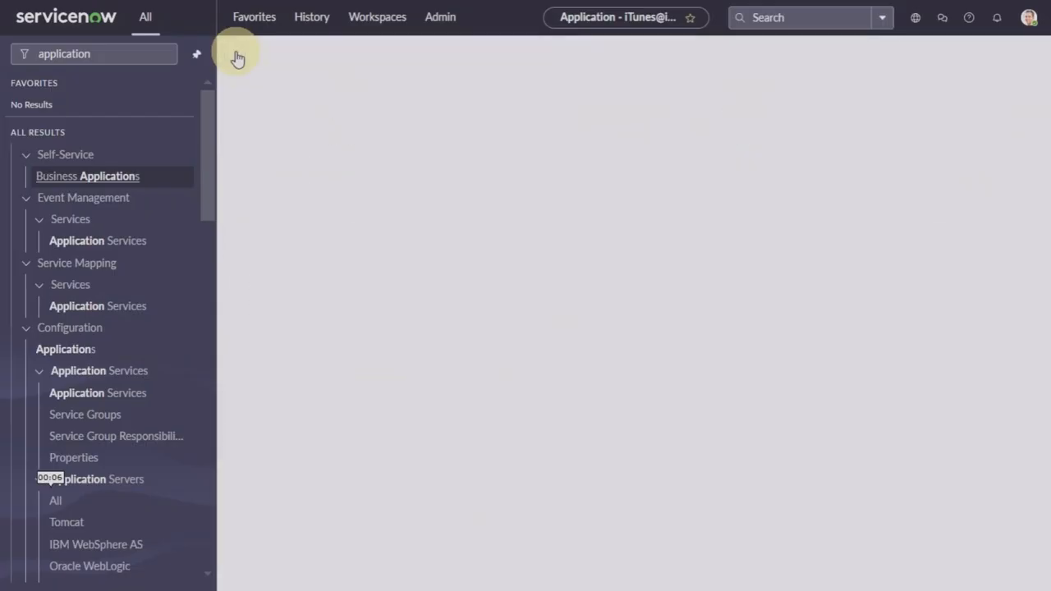
# Step: Go back to Admin Home and filter the navigator by 'credential'
pyautogui.click(70, 23)
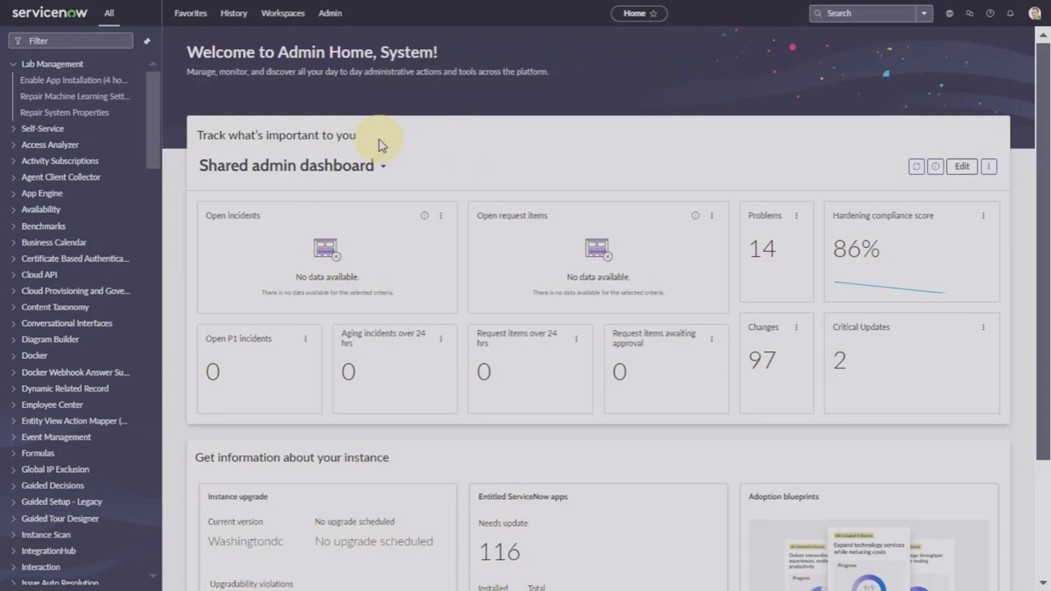
pyautogui.click(83, 42)
pyautogui.write('credential')
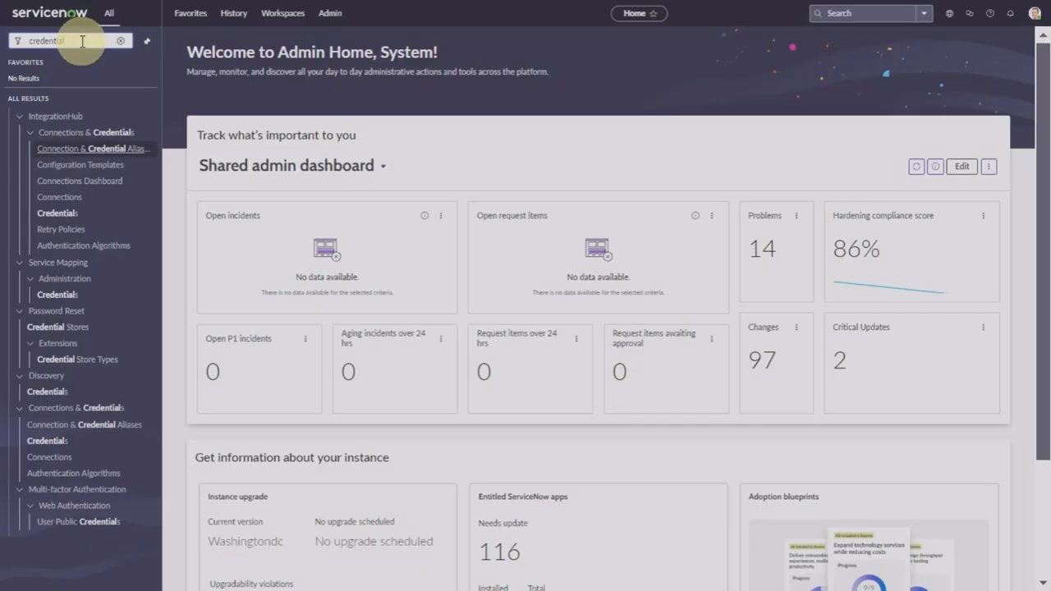
# Step: Open the Windows Servers credential from the Discovery Credentials list
pyautogui.click(62, 394)
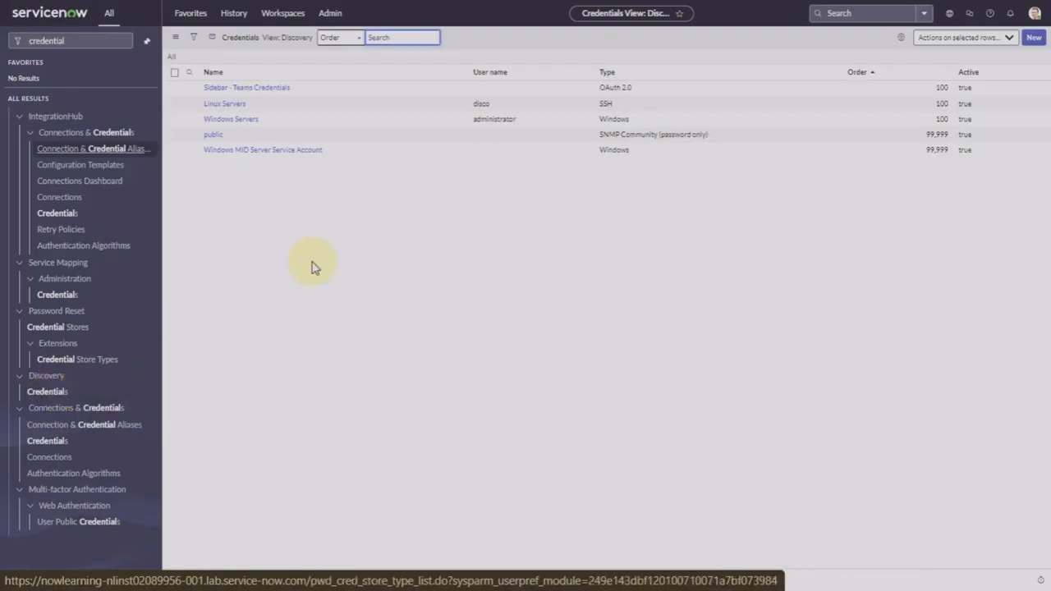
pyautogui.click(242, 121)
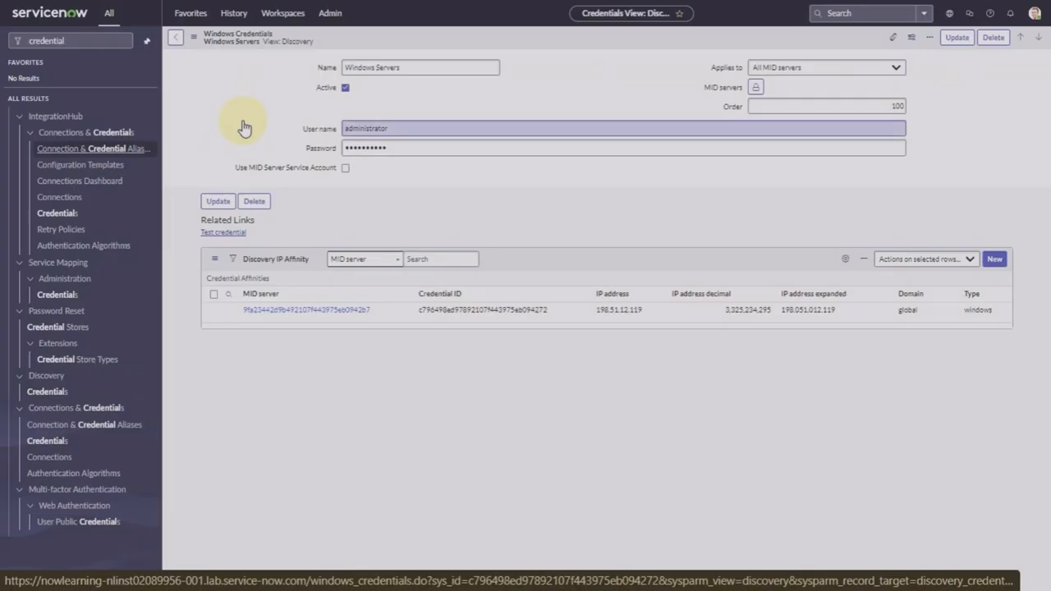